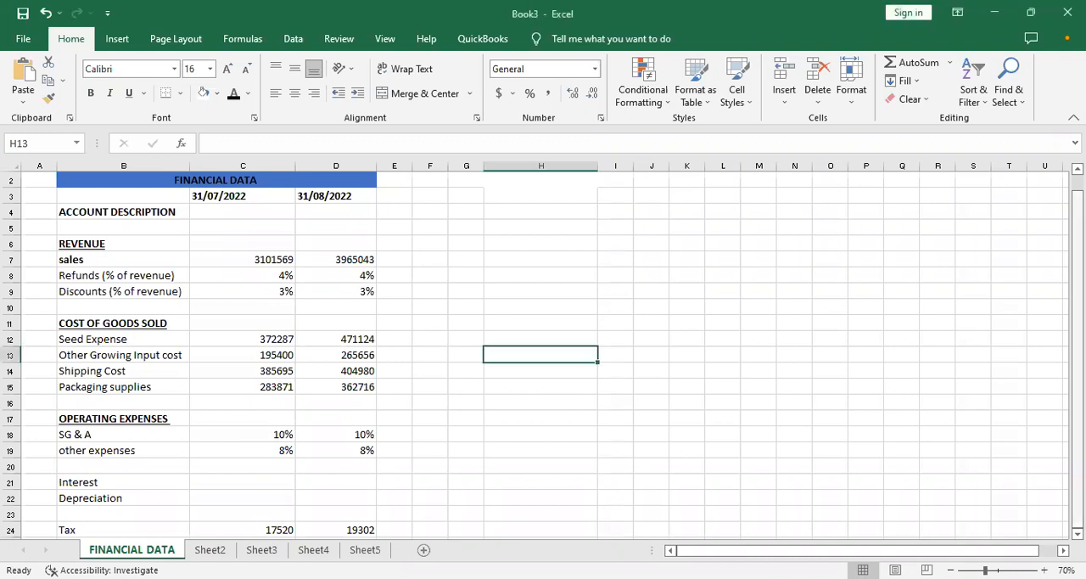
{"action": "left_click", "coordinate": [980, 274]}
{"action": "key", "text": "Up"}
{"action": "key", "text": "Up"}
{"action": "key", "text": "Up"}
{"action": "key", "text": "Up"}
{"action": "key", "text": "Up"}
{"action": "key", "text": "Up"}
{"action": "key", "text": "Up"}
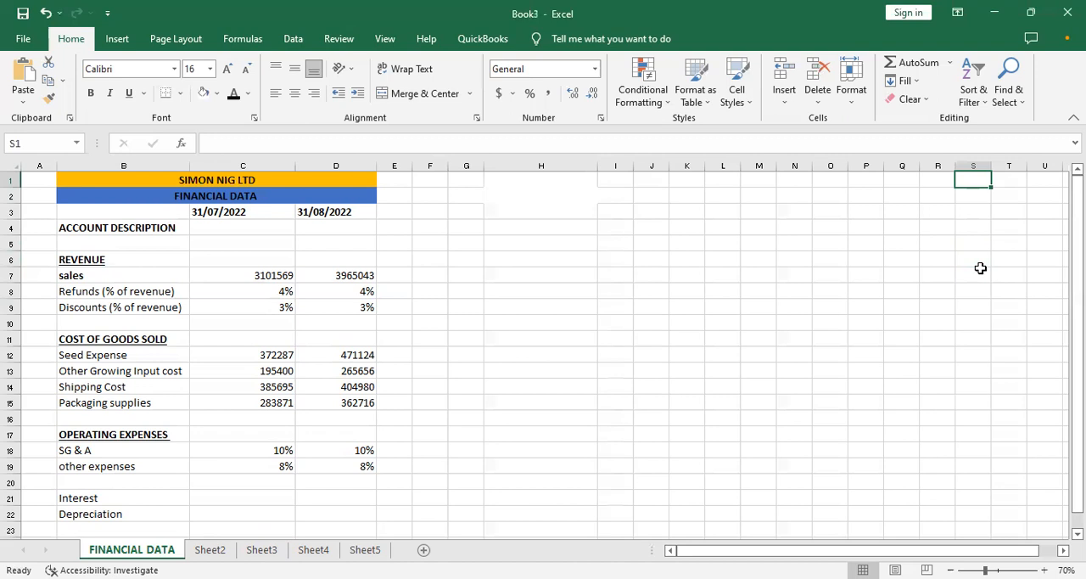
{"action": "key", "text": "Down"}
{"action": "key", "text": "Down"}
{"action": "key", "text": "Down"}
{"action": "key", "text": "Down"}
{"action": "key", "text": "Down"}
{"action": "key", "text": "Down"}
{"action": "key", "text": "Down"}
{"action": "key", "text": "Down"}
{"action": "key", "text": "Down"}
{"action": "key", "text": "Down"}
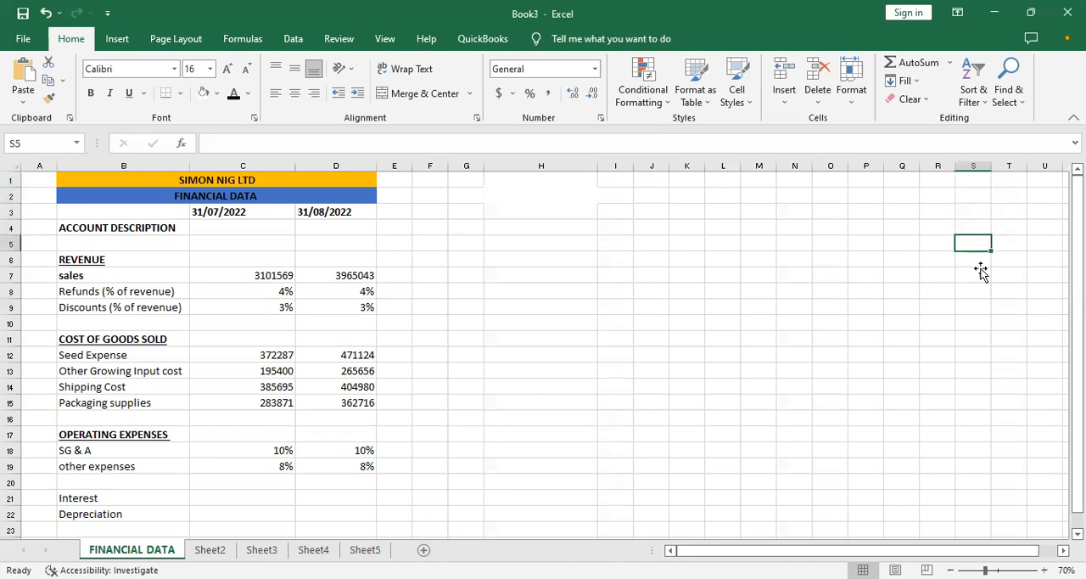
{"action": "key", "text": "Left"}
{"action": "key", "text": "Left"}
{"action": "key", "text": "Left"}
{"action": "key", "text": "Left"}
{"action": "key", "text": "Left"}
{"action": "key", "text": "Left"}
{"action": "key", "text": "Left"}
{"action": "key", "text": "Left"}
{"action": "key", "text": "Left"}
{"action": "key", "text": "Left"}
{"action": "key", "text": "Left"}
{"action": "key", "text": "Left"}
{"action": "key", "text": "Left"}
{"action": "key", "text": "Left"}
{"action": "key", "text": "Left"}
{"action": "key", "text": "Left"}
{"action": "key", "text": "Left"}
{"action": "key", "text": "Left"}
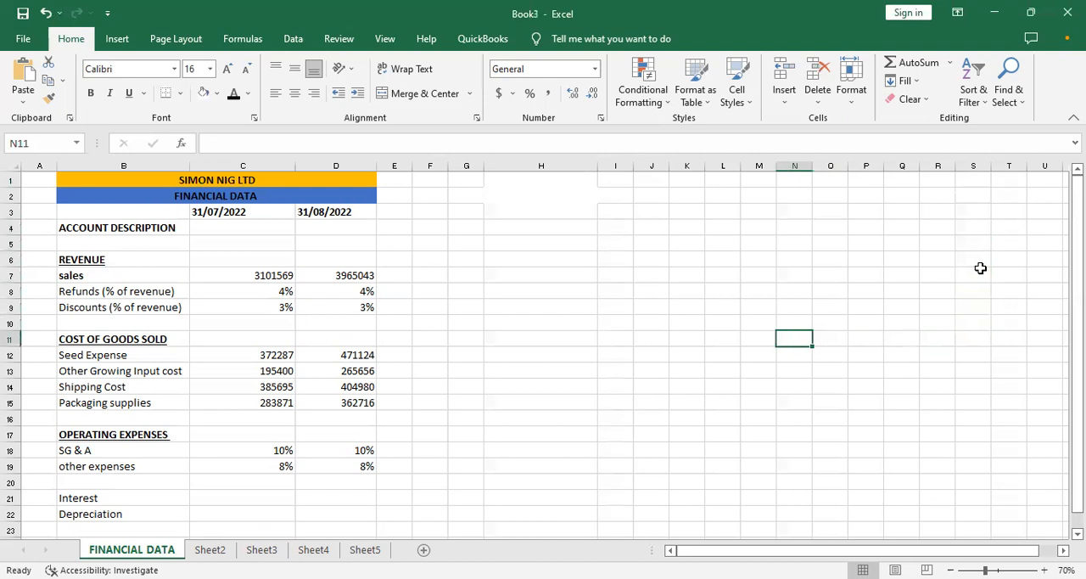
{"action": "key", "text": "Down"}
{"action": "key", "text": "Down"}
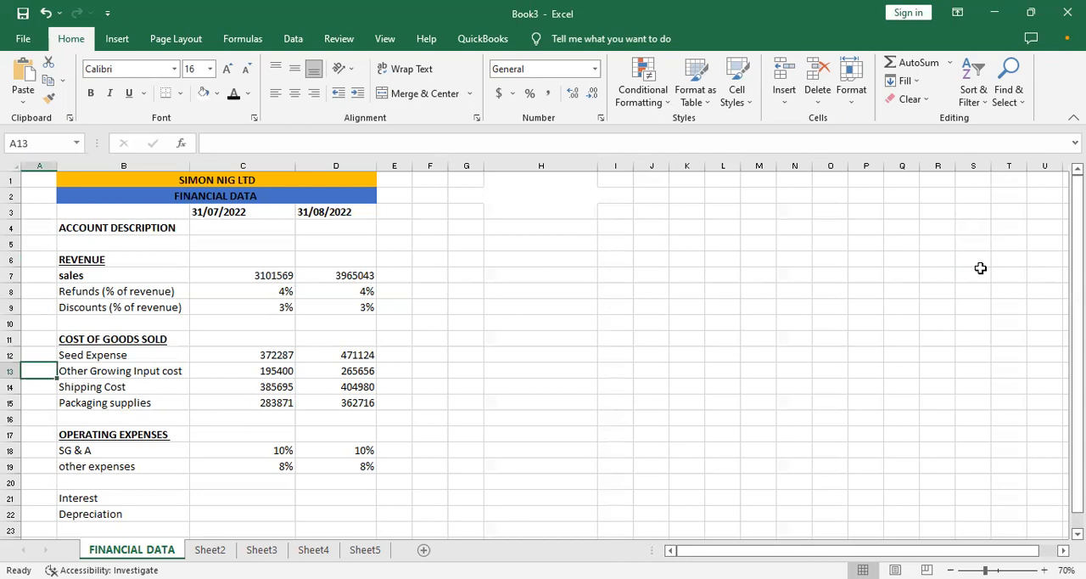
- Enter the label "INCOME STATEMENT" in cell H4 of the FINANCIAL DATA sheet
{"action": "left_click", "coordinate": [566, 233]}
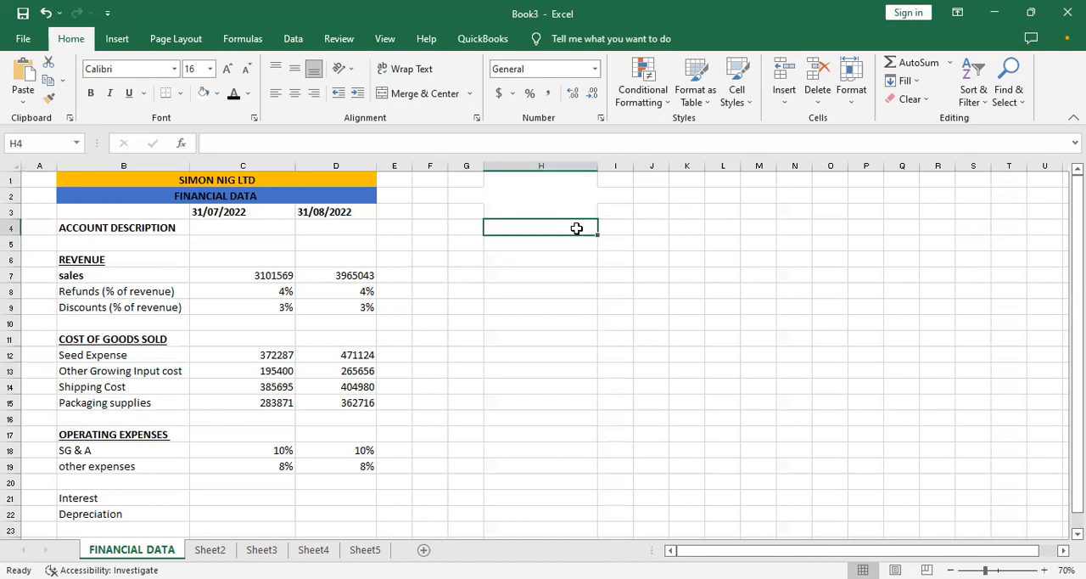
{"action": "type", "text": "income"}
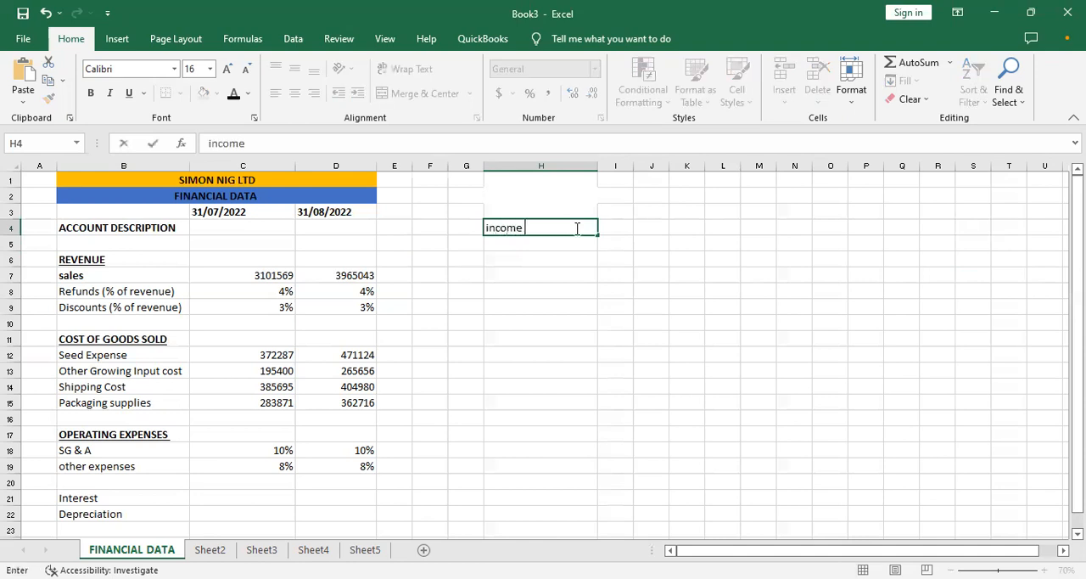
{"action": "key", "text": "BackSpace"}
{"action": "key", "text": "BackSpace"}
{"action": "key", "text": "BackSpace"}
{"action": "key", "text": "BackSpace"}
{"action": "key", "text": "BackSpace"}
{"action": "key", "text": "BackSpace"}
{"action": "type", "text": "INCOME ST"}
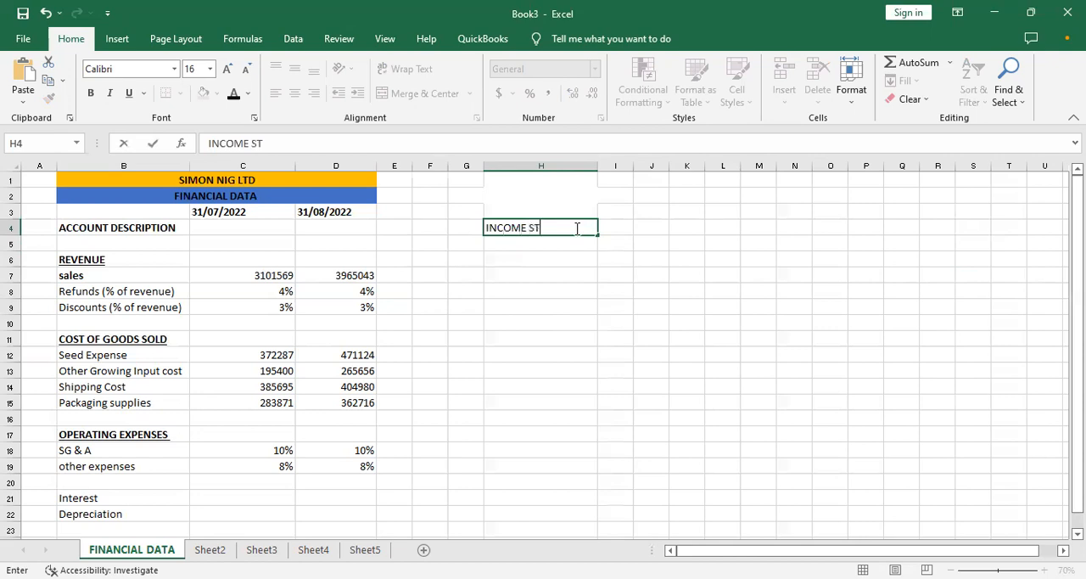
{"action": "type", "text": "ATEMENT"}
{"action": "key", "text": "Return"}
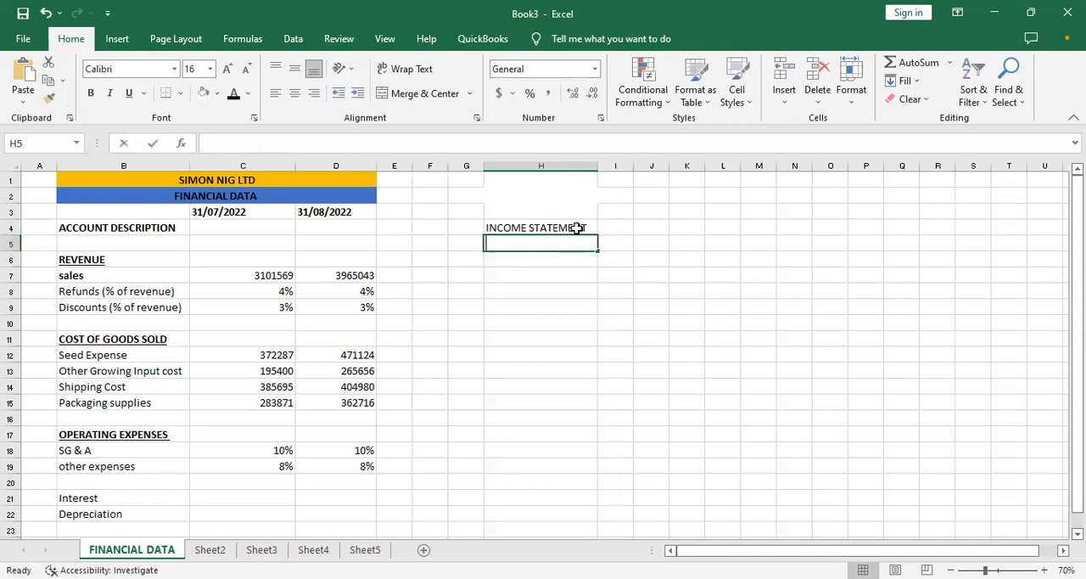
- Enter the label "STATEMENT OF FINANCIAL POSITION" in cell H5, directly below the income statement label
{"action": "type", "text": "STATEMENT OF"}
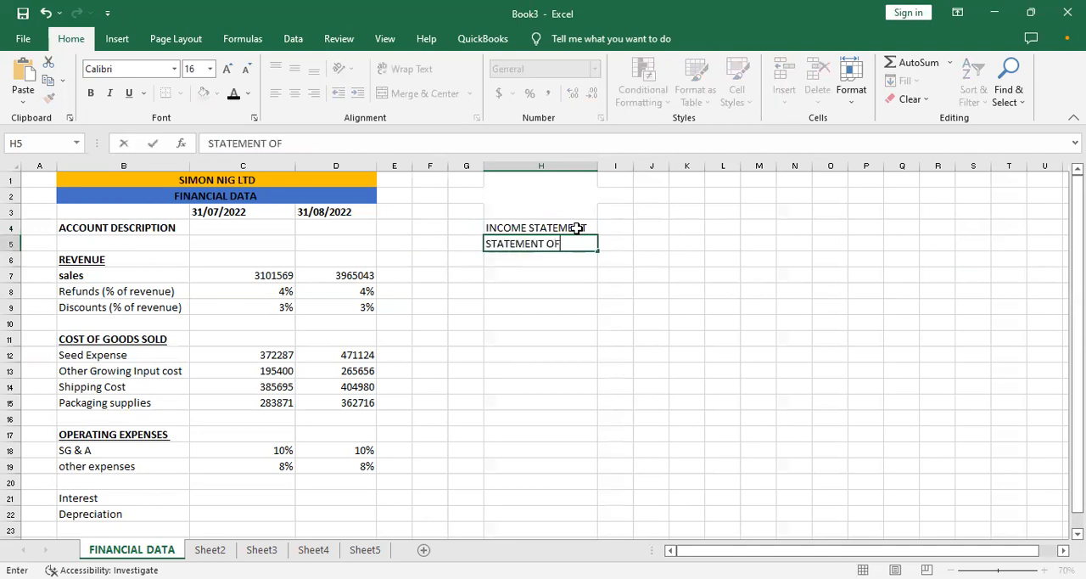
{"action": "type", "text": " FINANCIAL"}
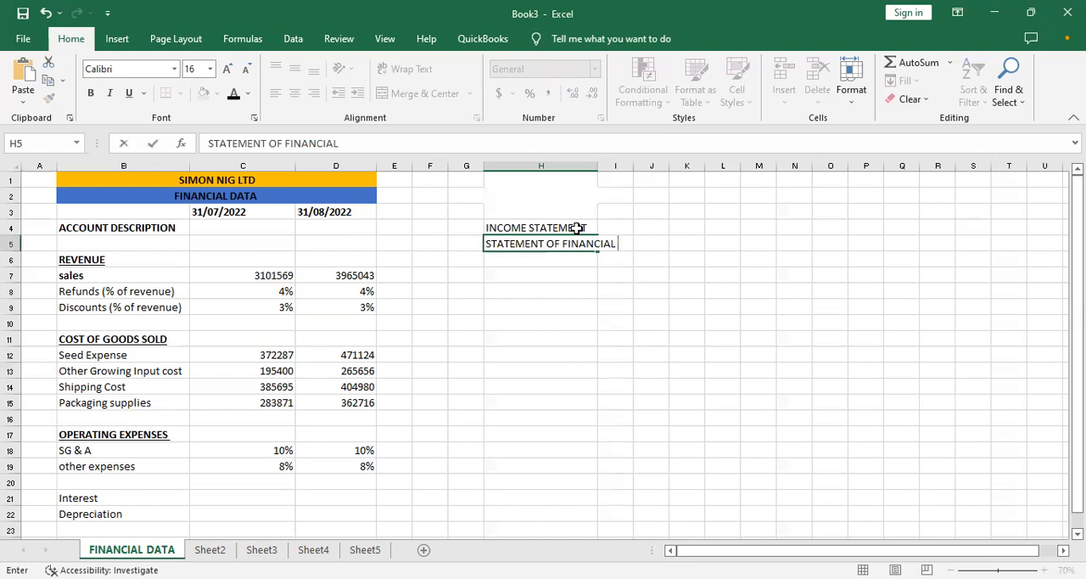
{"action": "type", "text": " POSITION"}
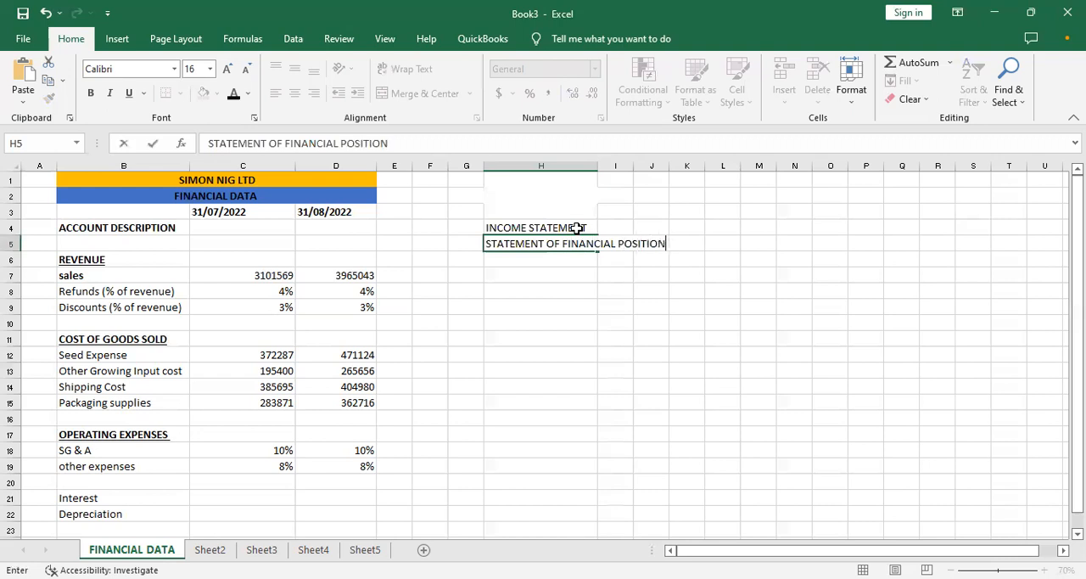
{"action": "key", "text": "Return"}
- Enter the label "CASHFLOW STATEMENT" in cell H6 and widen column H to fit the three statement labels
{"action": "type", "text": "CASH"}
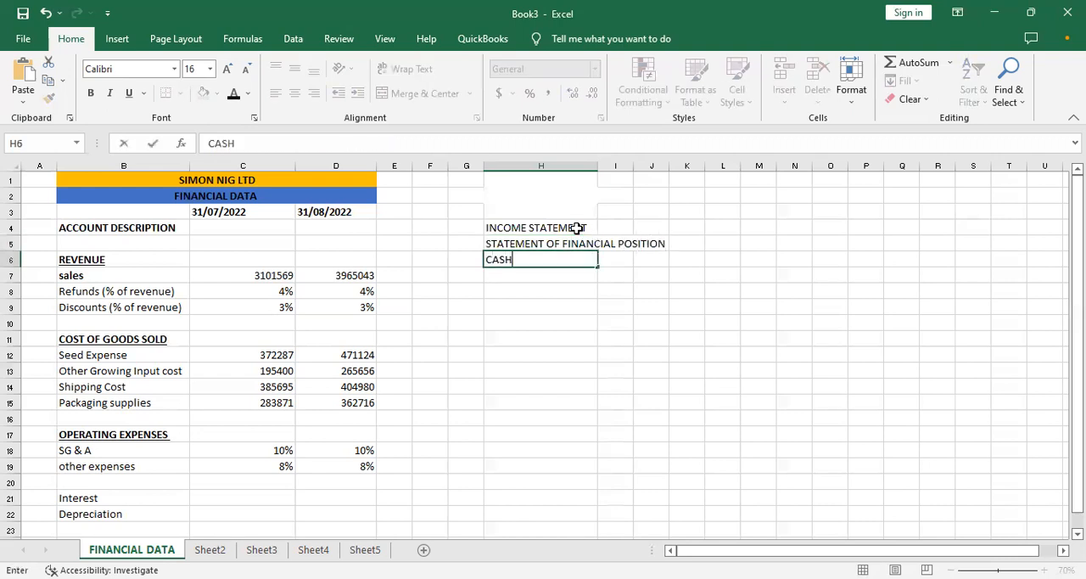
{"action": "type", "text": "FLOW STATEMENT"}
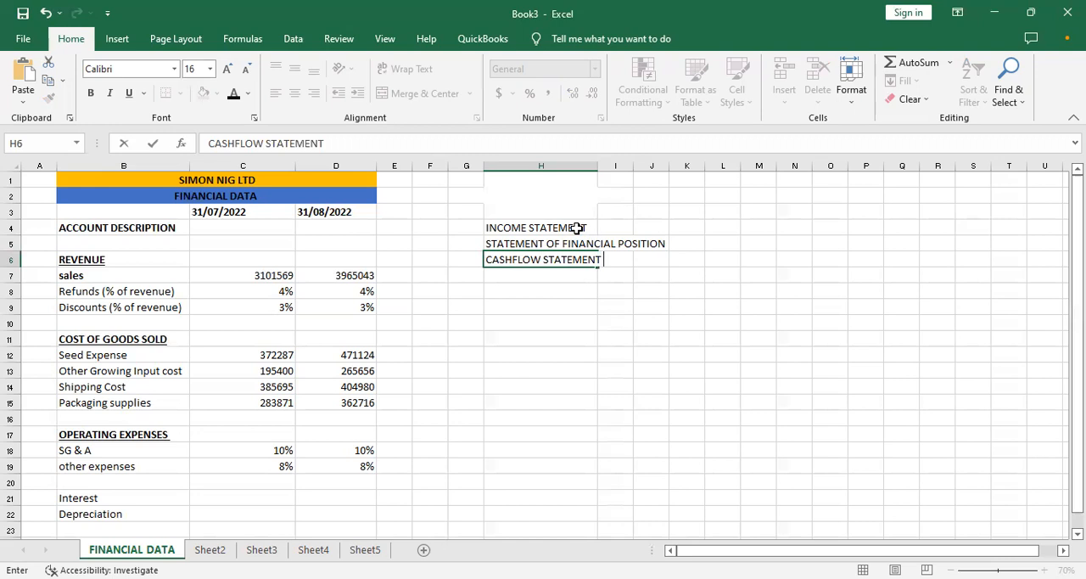
{"action": "key", "text": "Return"}
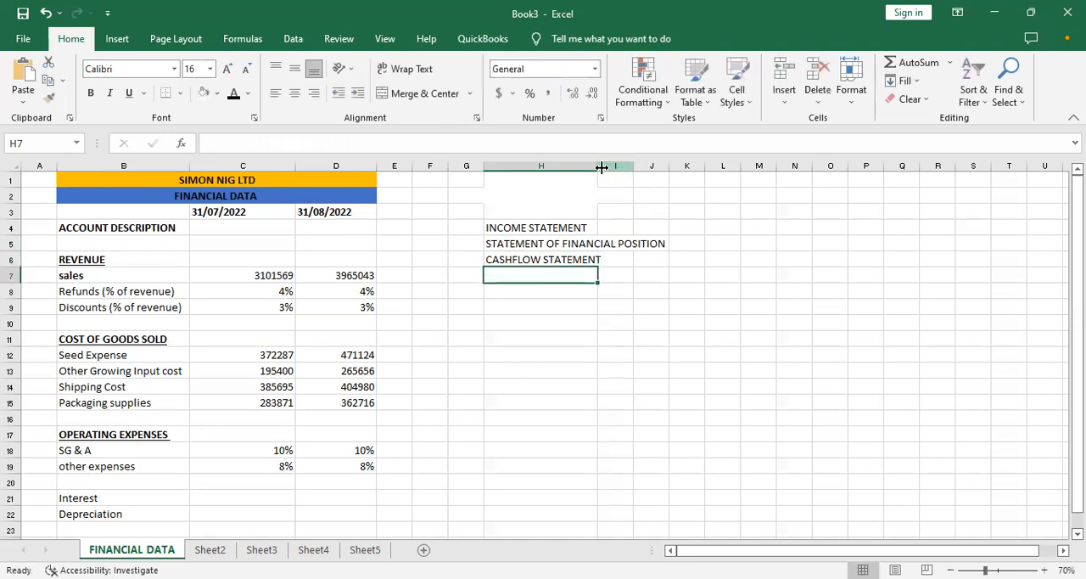
{"action": "left_click_drag", "start_coordinate": [596, 165], "coordinate": [683, 179]}
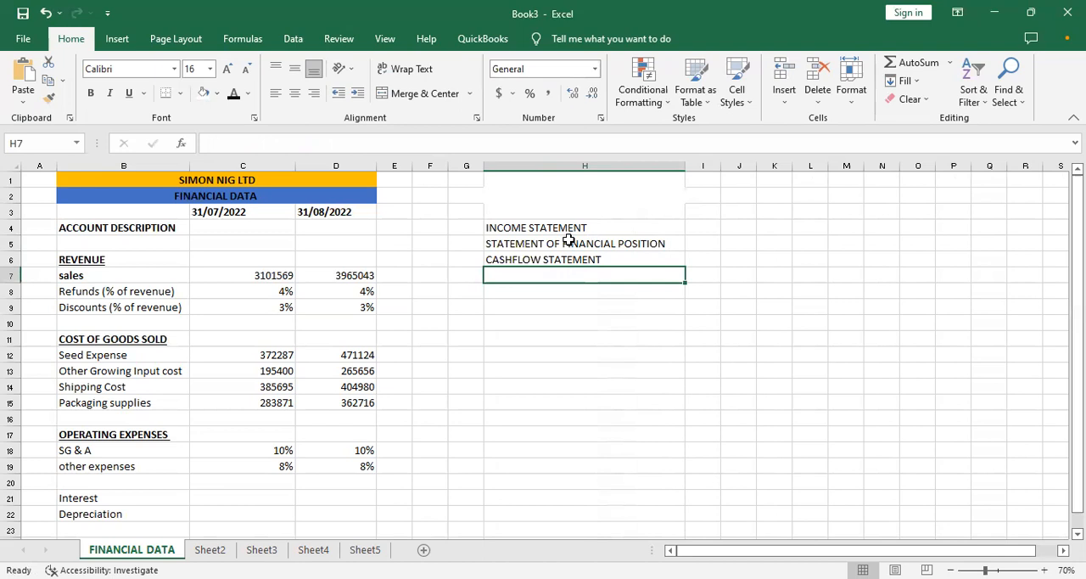
{"action": "left_click", "coordinate": [625, 255]}
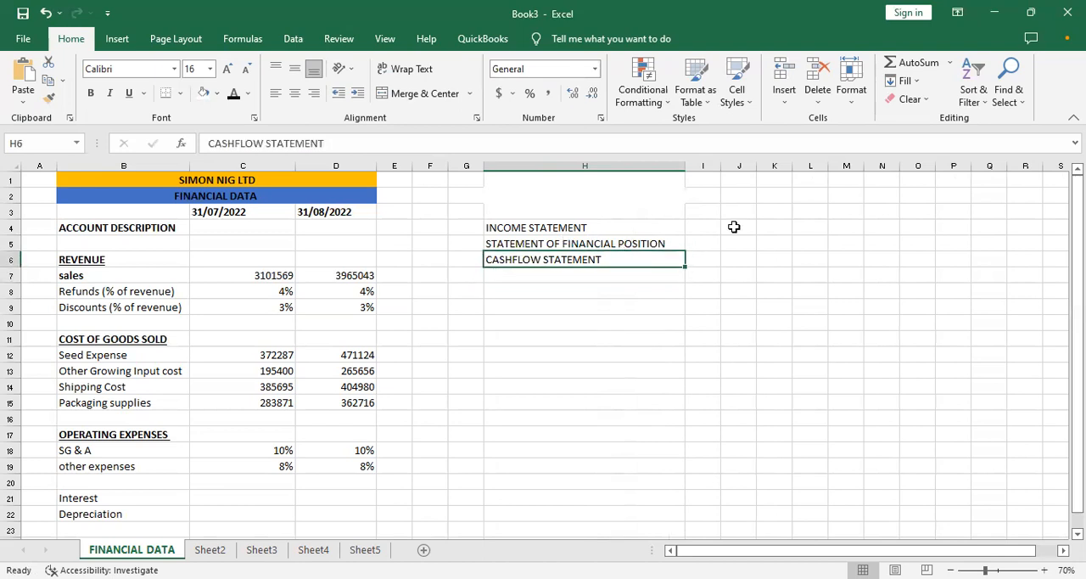
{"action": "left_click", "coordinate": [795, 255]}
{"action": "left_click", "coordinate": [649, 258]}
{"action": "left_click", "coordinate": [488, 302]}
{"action": "left_click", "coordinate": [517, 225]}
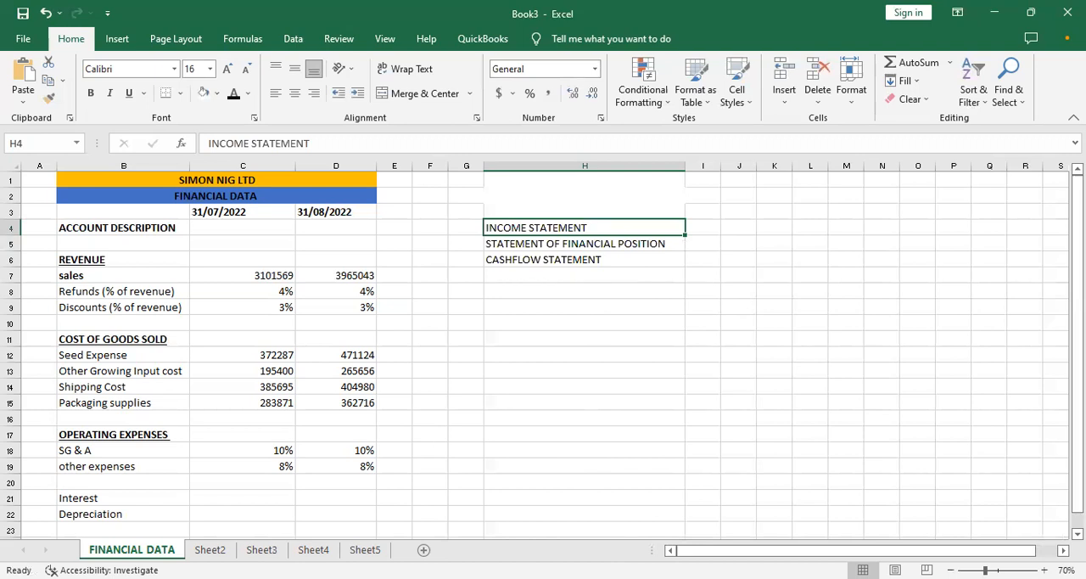
- Check the contents of Sheet2 and Sheet3, and return to the FINANCIAL DATA sheet
{"action": "left_click", "coordinate": [209, 550]}
{"action": "left_click", "coordinate": [261, 550]}
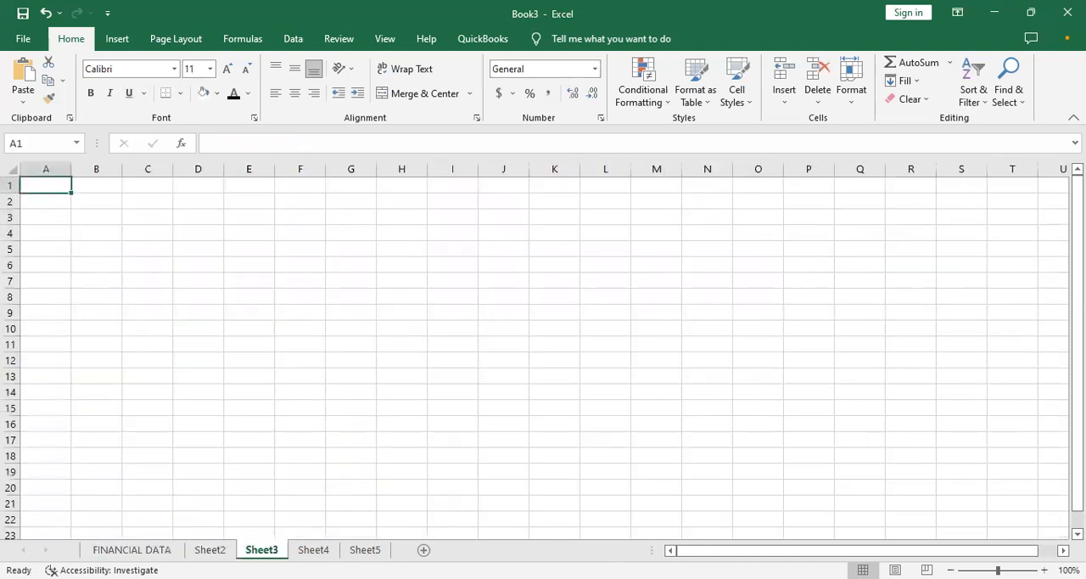
{"action": "left_click", "coordinate": [209, 550]}
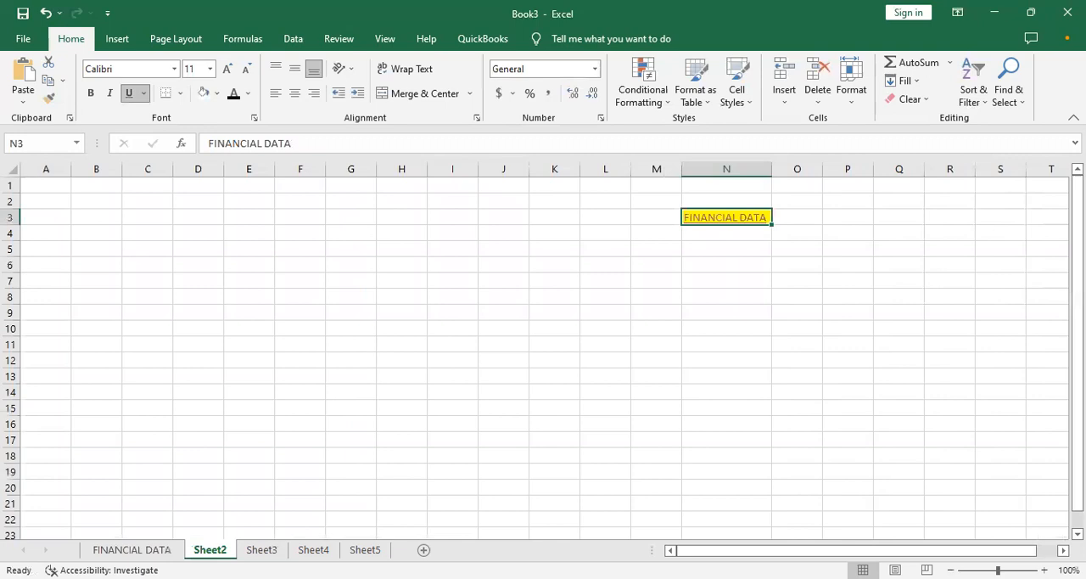
{"action": "left_click", "coordinate": [247, 550]}
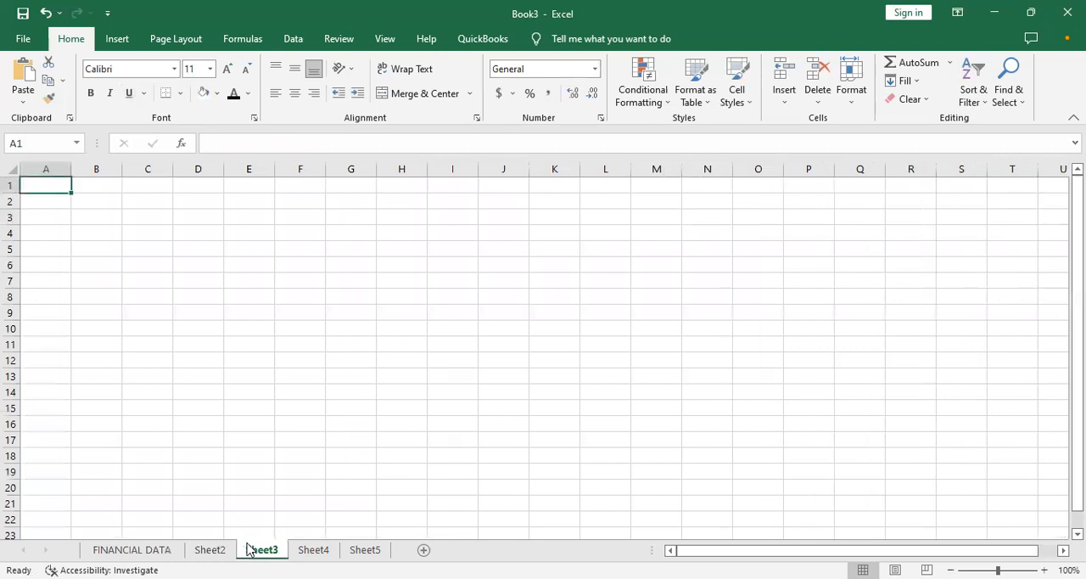
{"action": "left_click", "coordinate": [141, 552]}
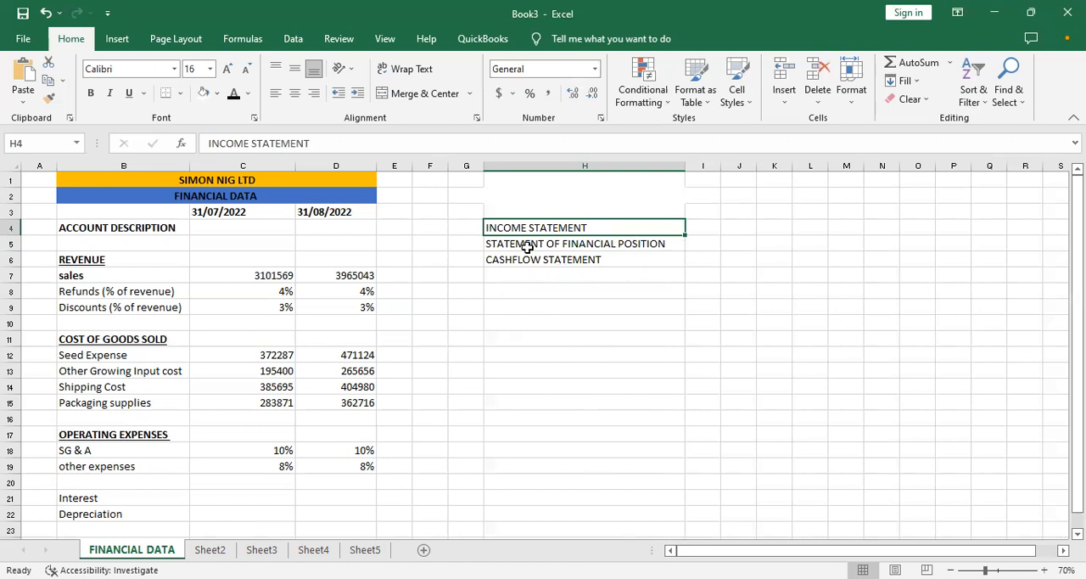
{"action": "left_click", "coordinate": [449, 231]}
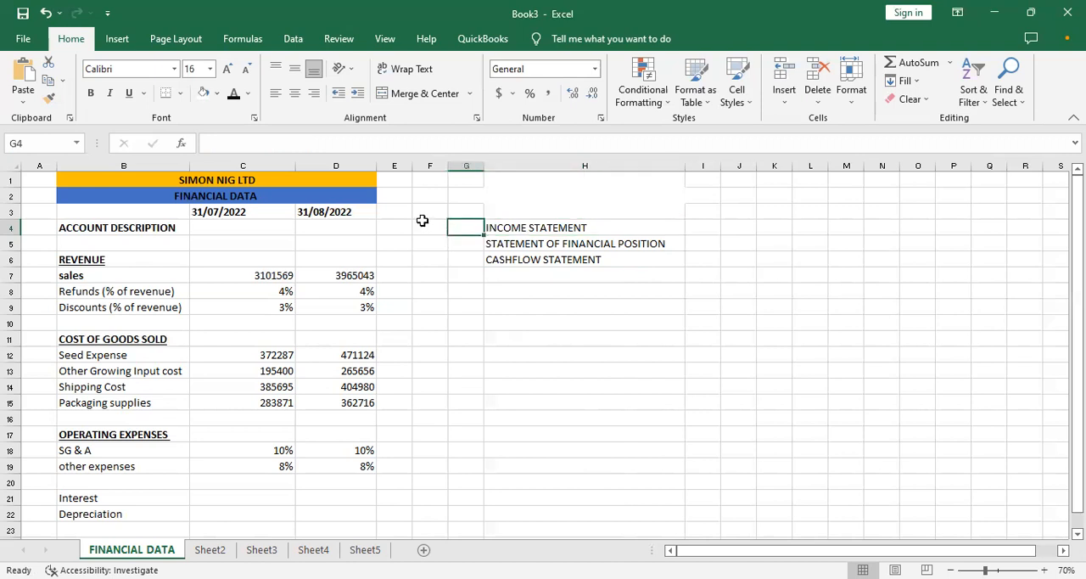
{"action": "left_click", "coordinate": [423, 224]}
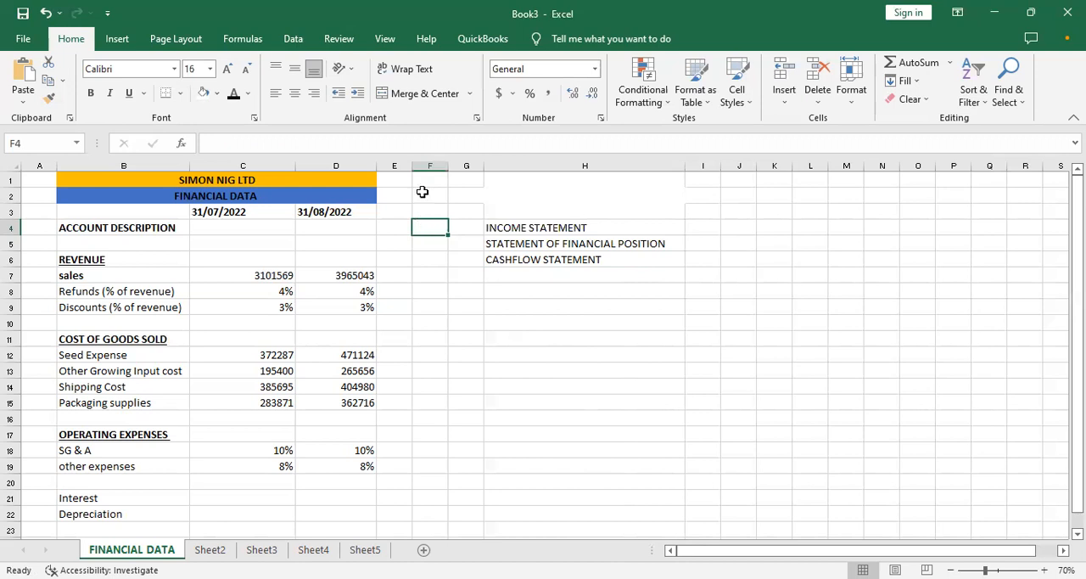
{"action": "left_click", "coordinate": [338, 39]}
{"action": "left_click", "coordinate": [377, 39]}
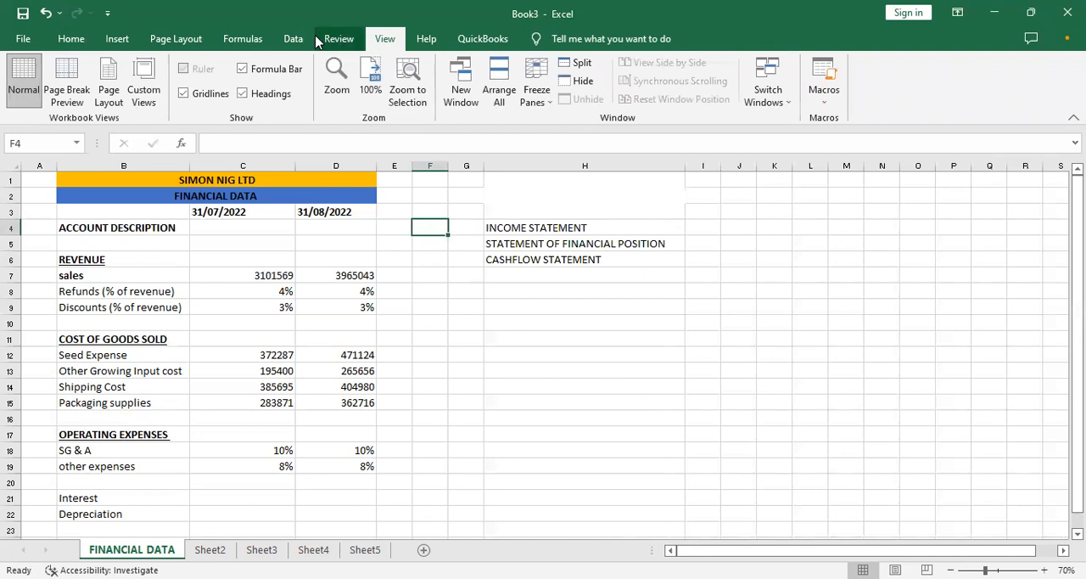
{"action": "left_click", "coordinate": [291, 41]}
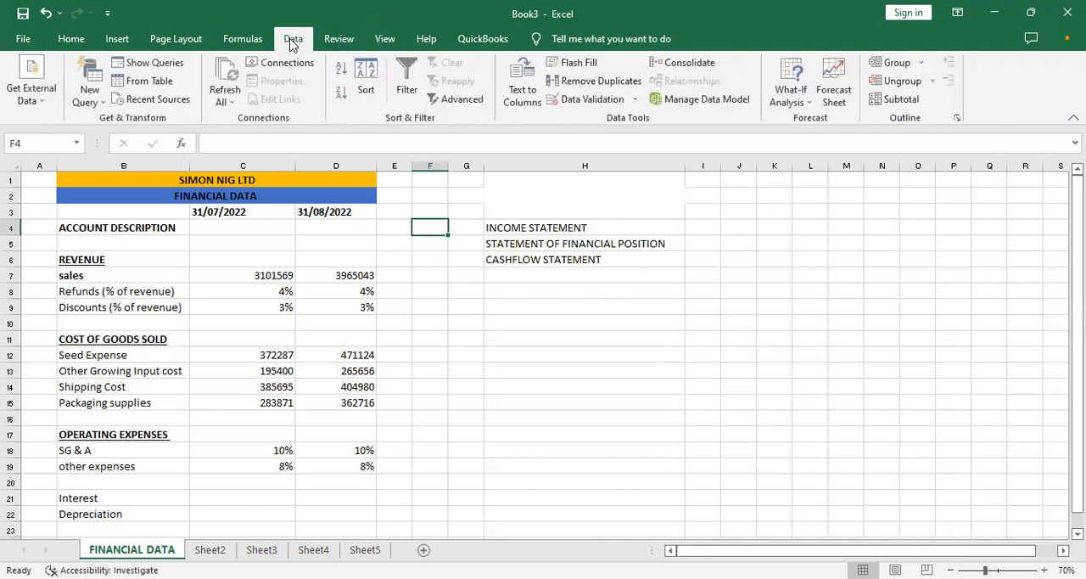
{"action": "left_click", "coordinate": [240, 41]}
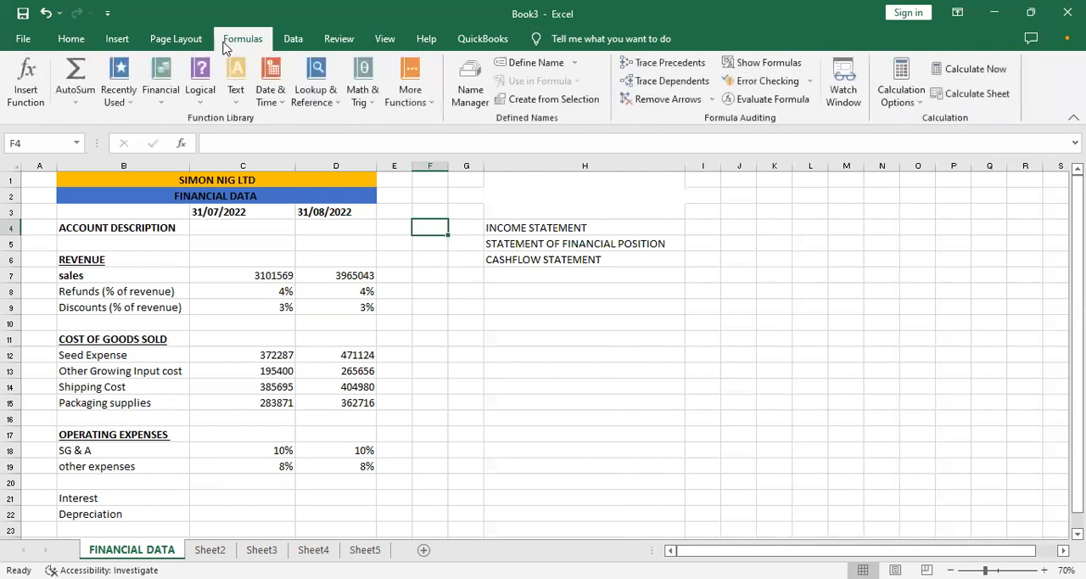
{"action": "left_click", "coordinate": [173, 40]}
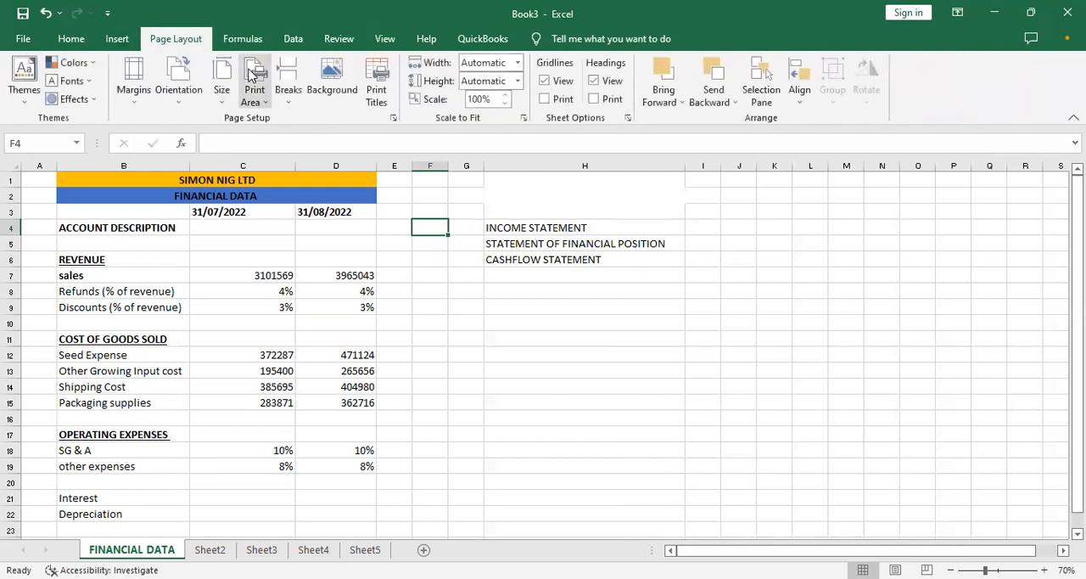
{"action": "left_click", "coordinate": [119, 41]}
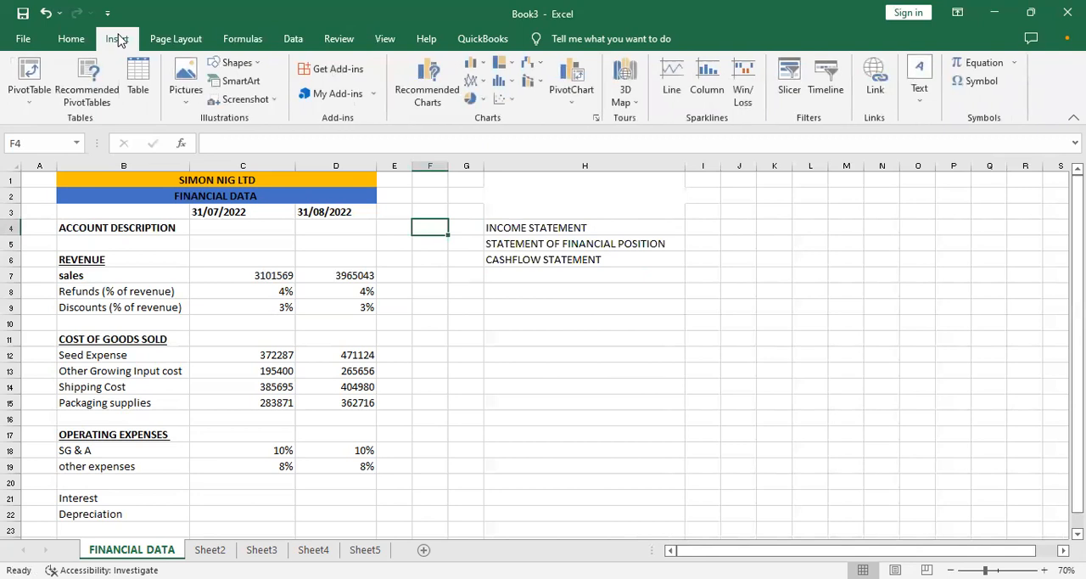
{"action": "left_click", "coordinate": [392, 44]}
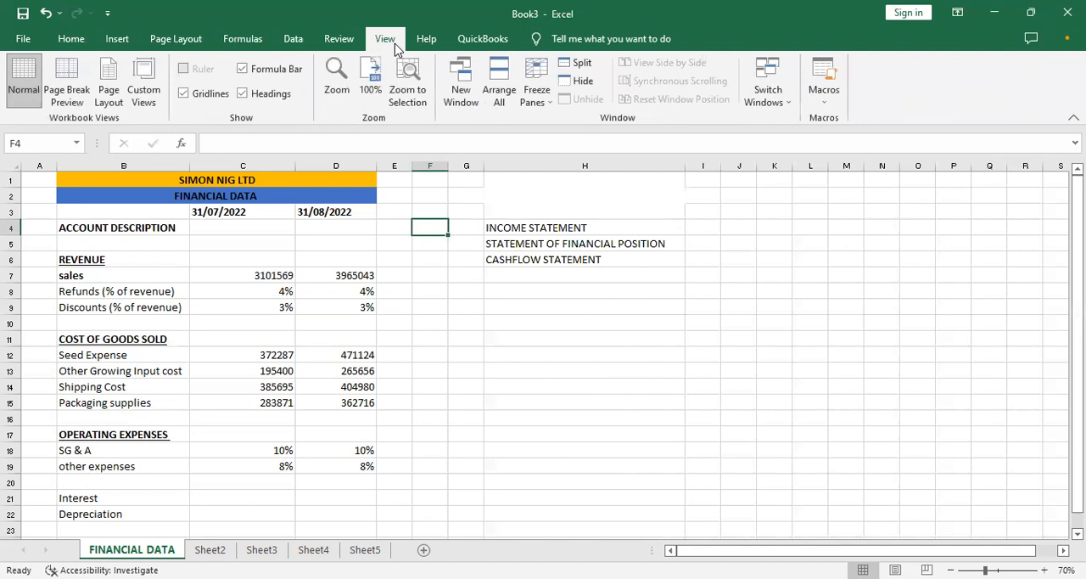
{"action": "left_click", "coordinate": [606, 369]}
{"action": "left_click", "coordinate": [53, 39]}
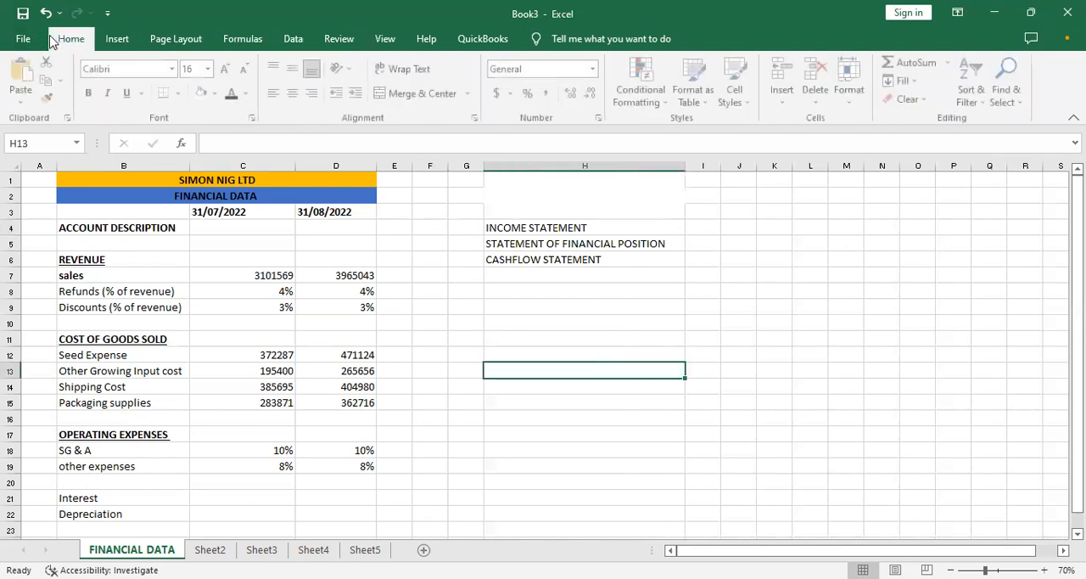
{"action": "left_click", "coordinate": [623, 339]}
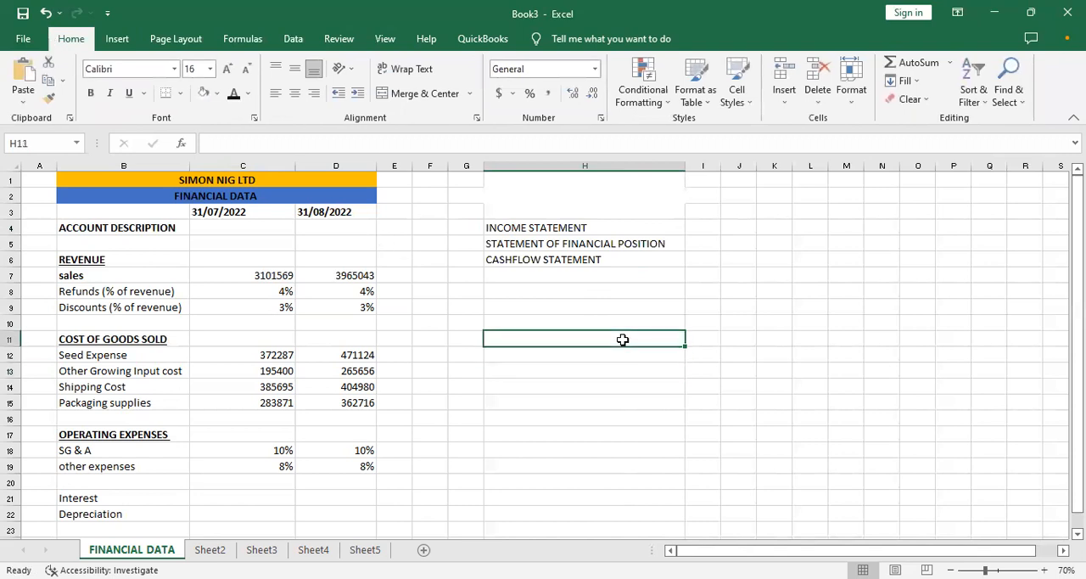
- Fill the INCOME STATEMENT cell H4 with the standard yellow color
{"action": "left_click", "coordinate": [530, 229]}
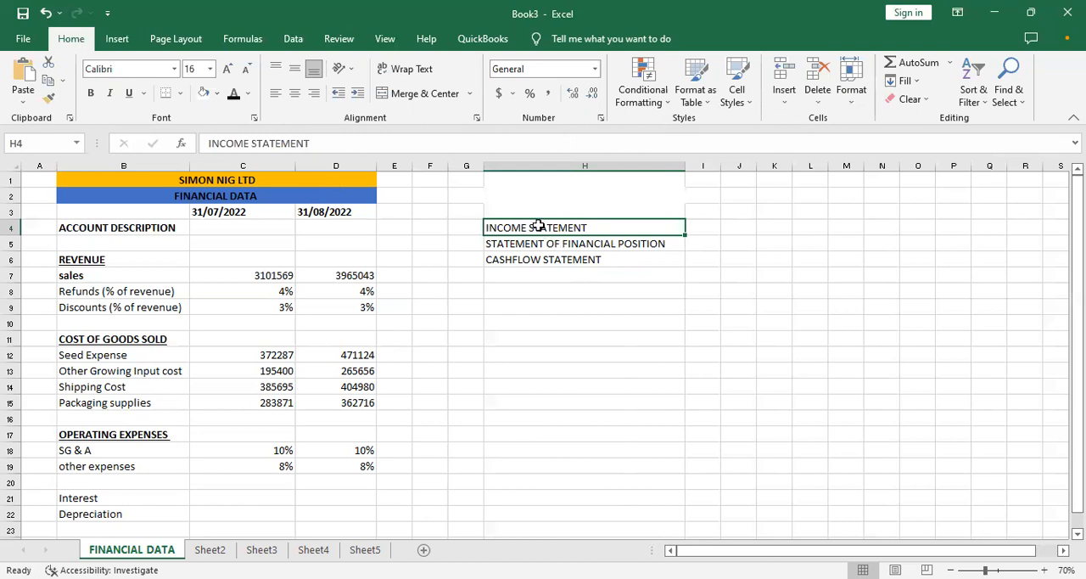
{"action": "left_click", "coordinate": [217, 95]}
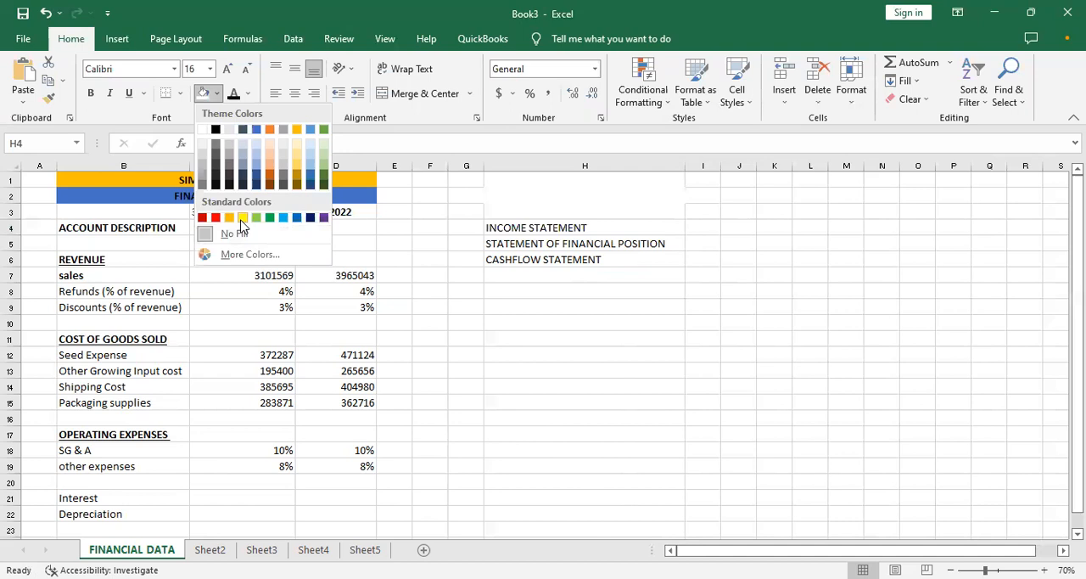
{"action": "left_click", "coordinate": [582, 287]}
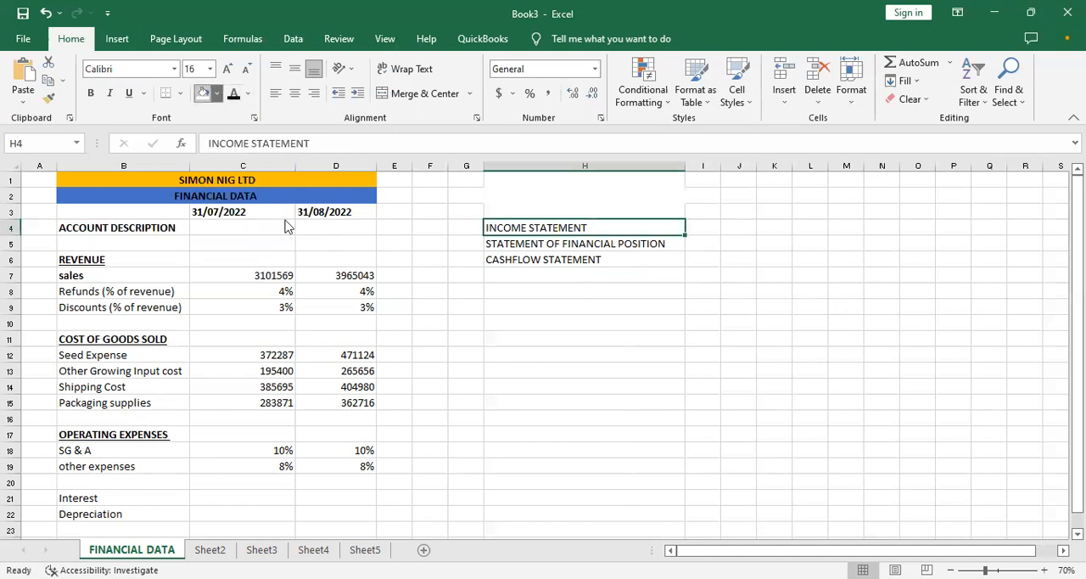
{"action": "left_click", "coordinate": [218, 94]}
{"action": "left_click", "coordinate": [243, 219]}
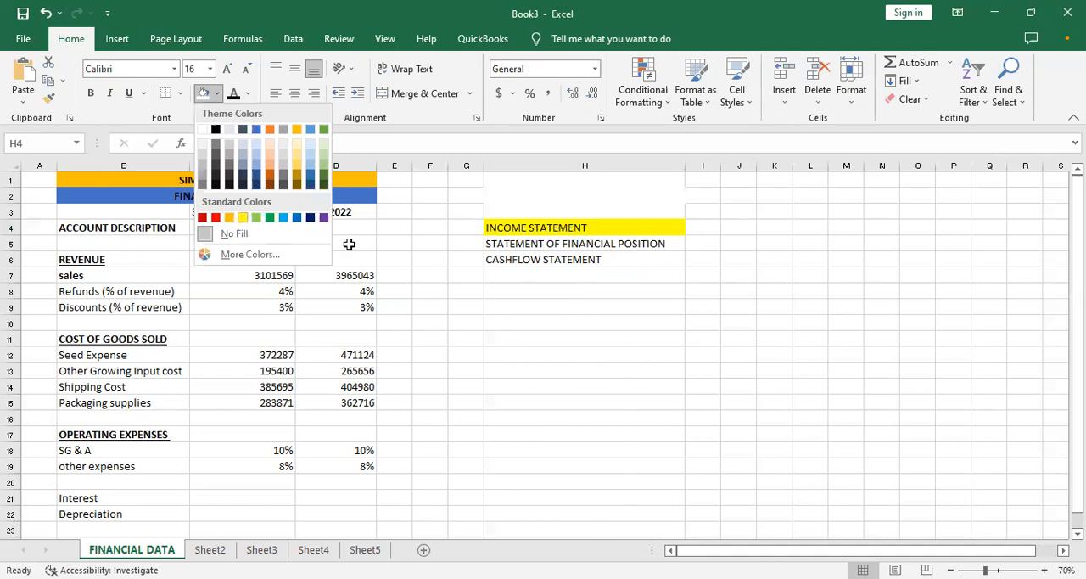
- Fill the STATEMENT OF FINANCIAL POSITION cell H5 with theme orange and the CASHFLOW STATEMENT cell H6 with standard light blue
{"action": "left_click", "coordinate": [526, 252]}
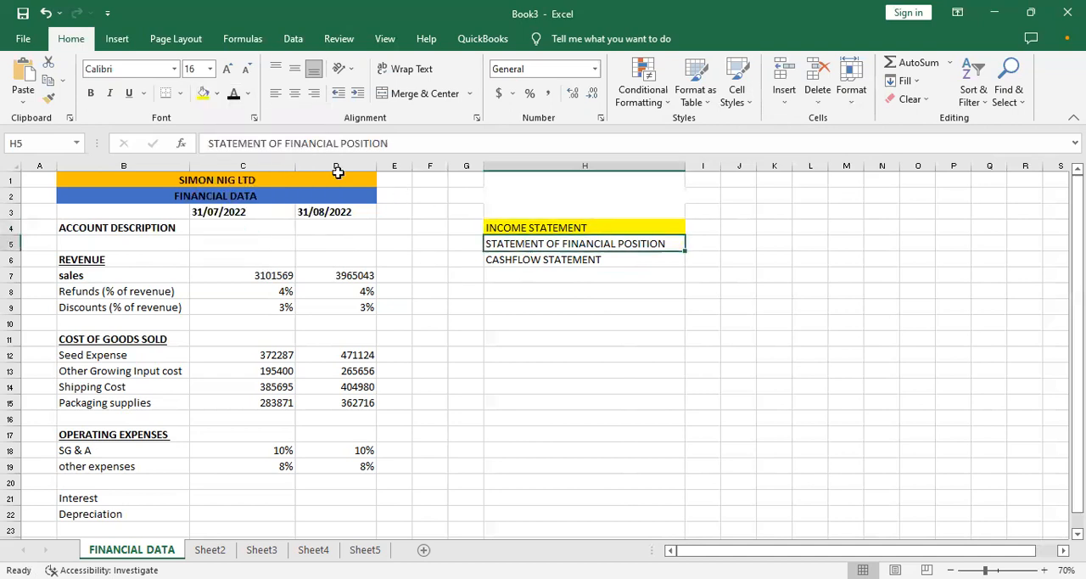
{"action": "left_click", "coordinate": [217, 94]}
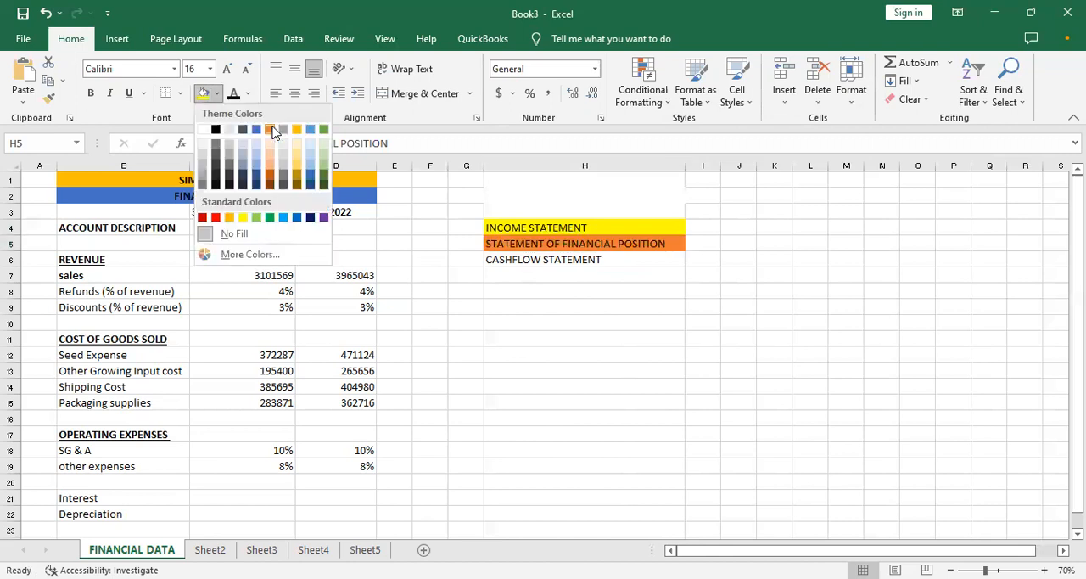
{"action": "left_click", "coordinate": [274, 131]}
{"action": "left_click", "coordinate": [529, 263]}
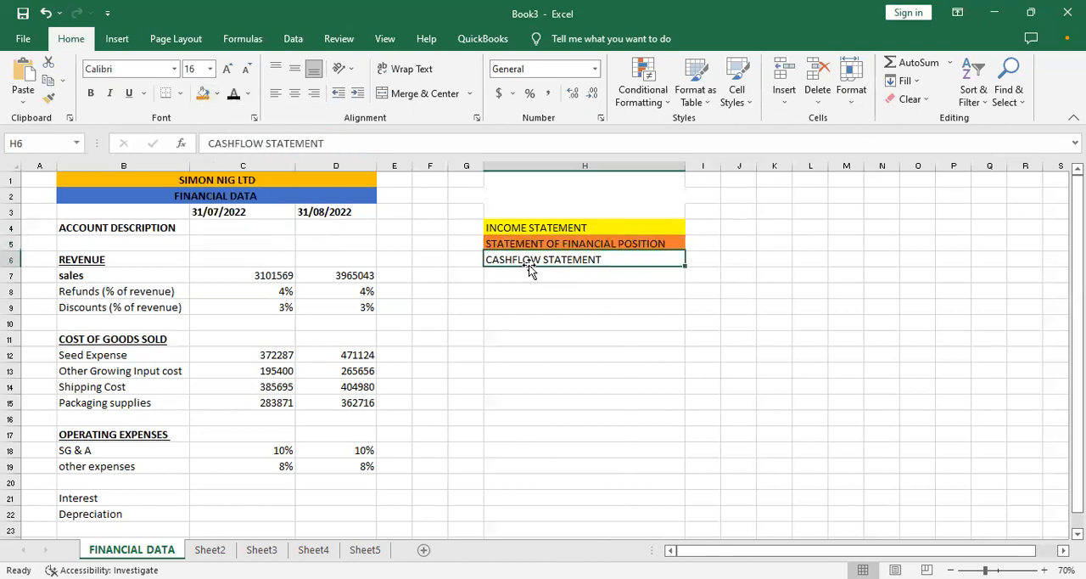
{"action": "left_click", "coordinate": [217, 94]}
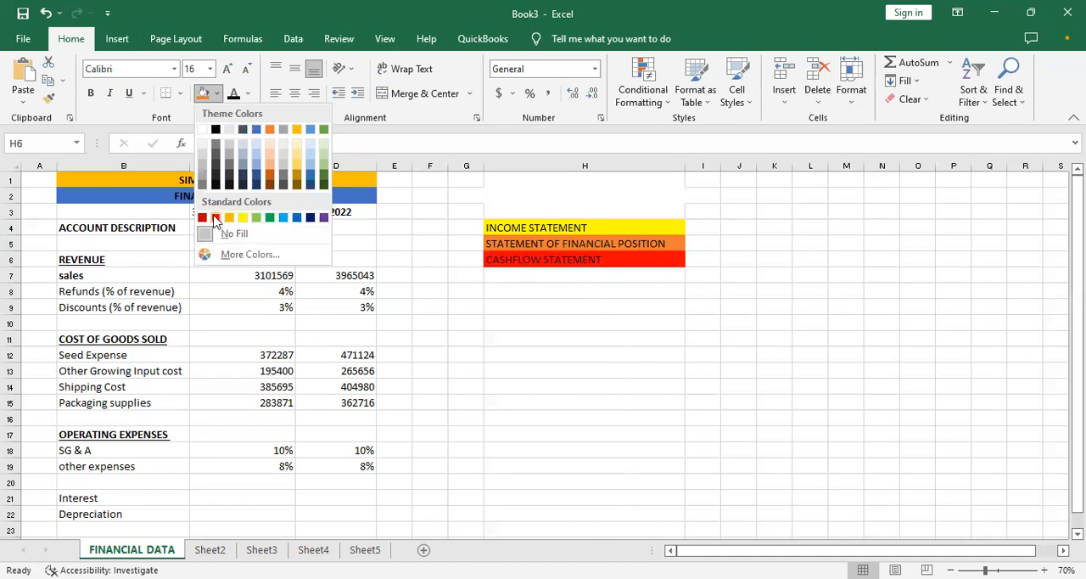
{"action": "left_click", "coordinate": [283, 218]}
- Format the three statement labels in H4:H6 as bold at font size 20 and widen column H to fit them
{"action": "left_click_drag", "start_coordinate": [517, 226], "coordinate": [548, 254]}
{"action": "key", "text": "ctrl+b"}
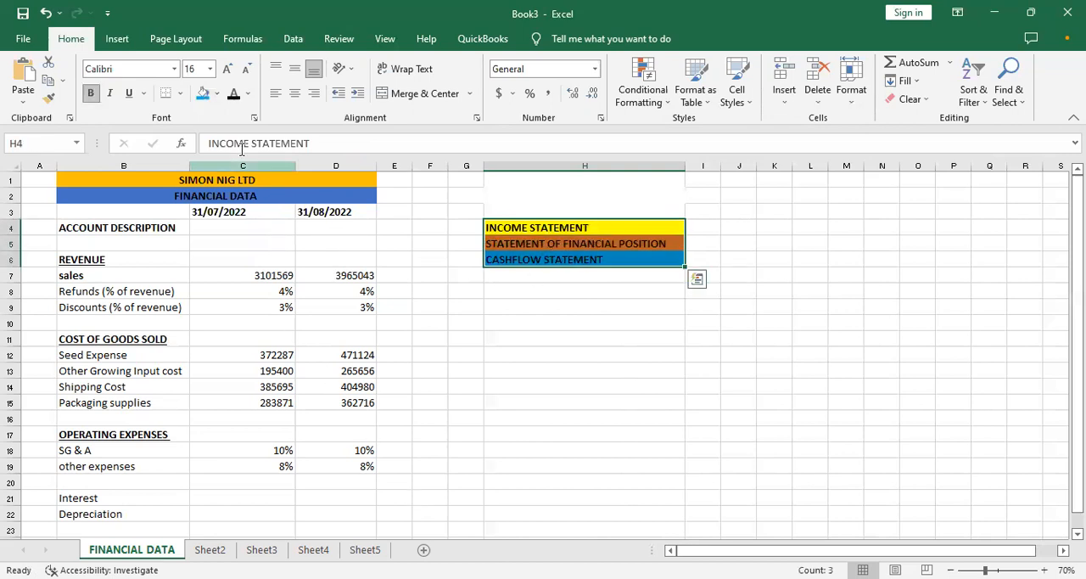
{"action": "left_click", "coordinate": [228, 70]}
{"action": "left_click", "coordinate": [228, 70]}
{"action": "left_click_drag", "start_coordinate": [684, 165], "coordinate": [738, 186]}
{"action": "left_click", "coordinate": [701, 289]}
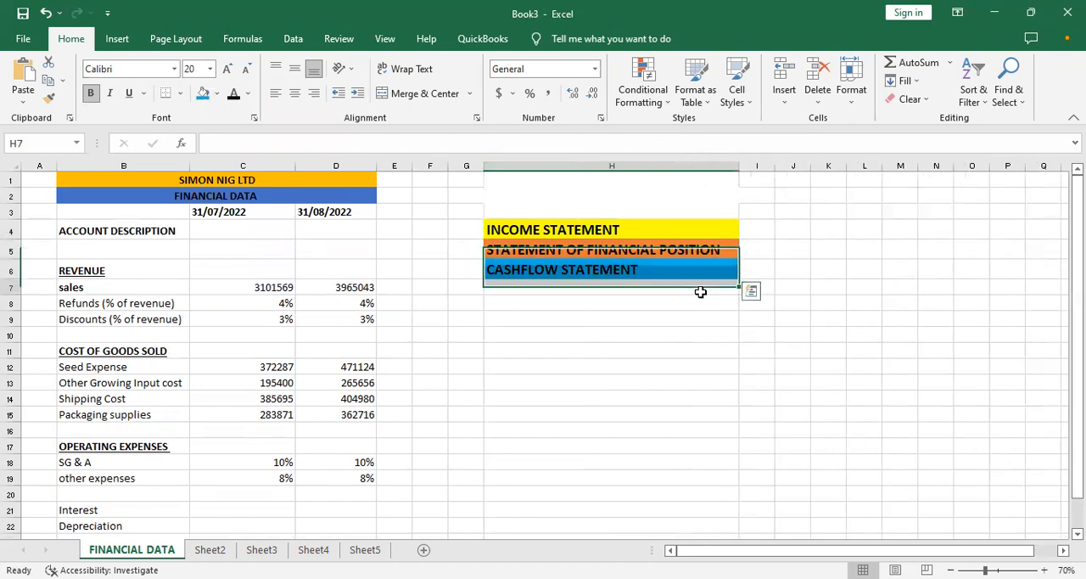
- Insert a hyperlink on the INCOME STATEMENT cell H4 that leads to cell A1 of Sheet2 in this document
{"action": "left_click", "coordinate": [572, 235]}
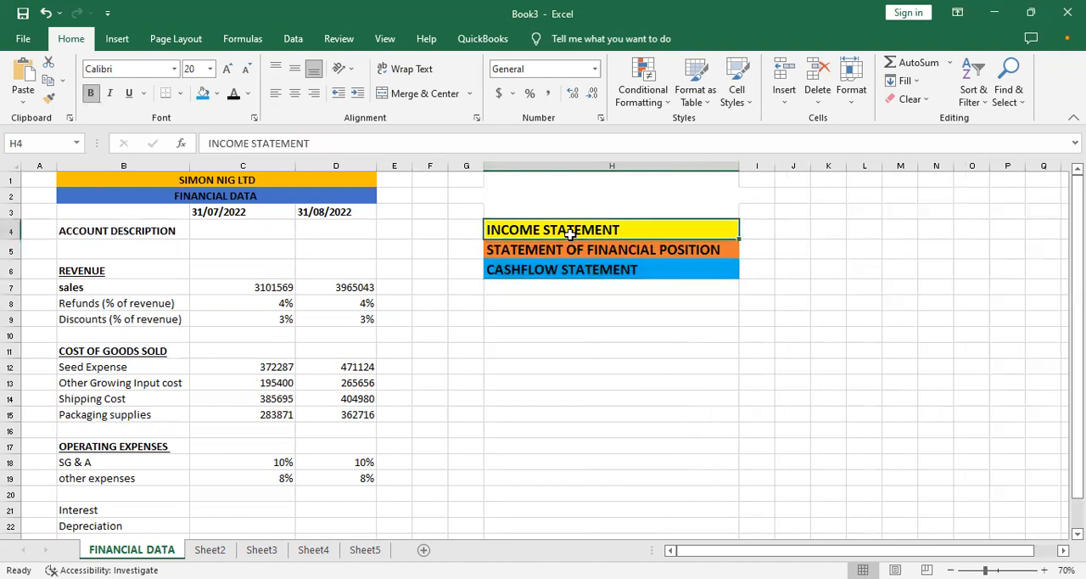
{"action": "right_click", "coordinate": [571, 235]}
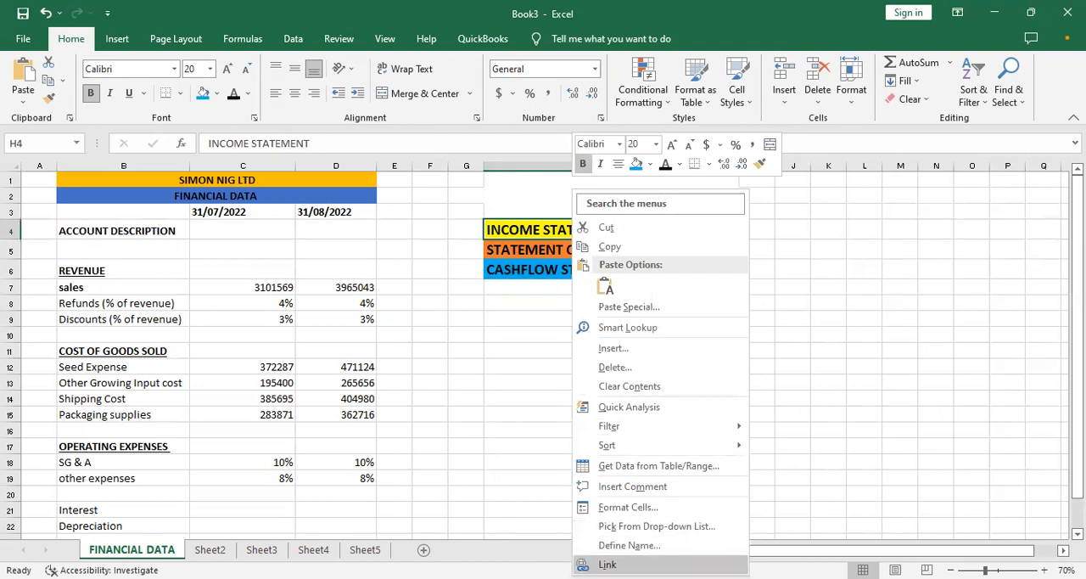
{"action": "left_click", "coordinate": [608, 565]}
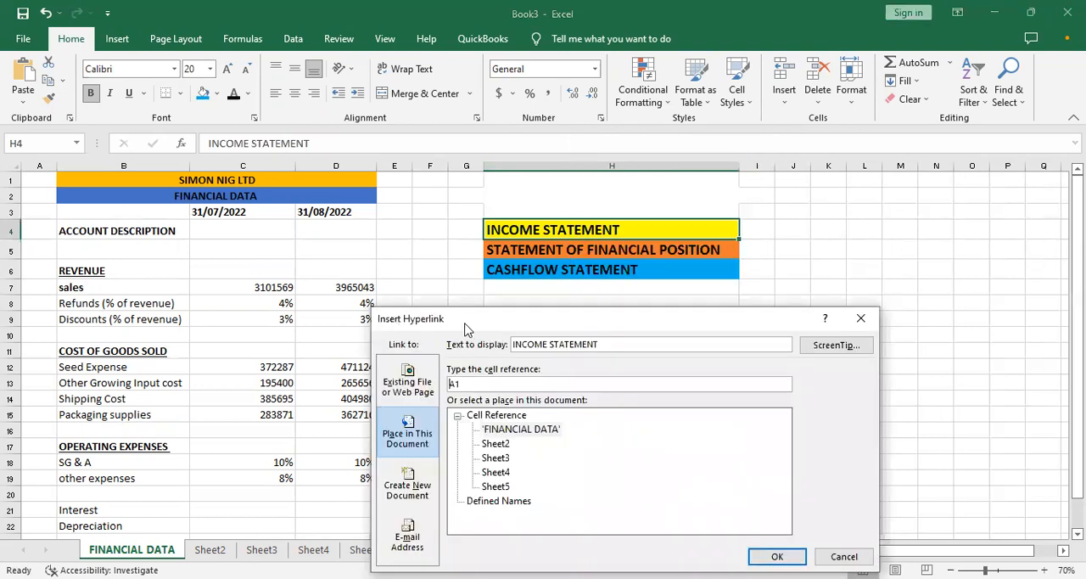
{"action": "left_click_drag", "start_coordinate": [441, 318], "coordinate": [417, 295]}
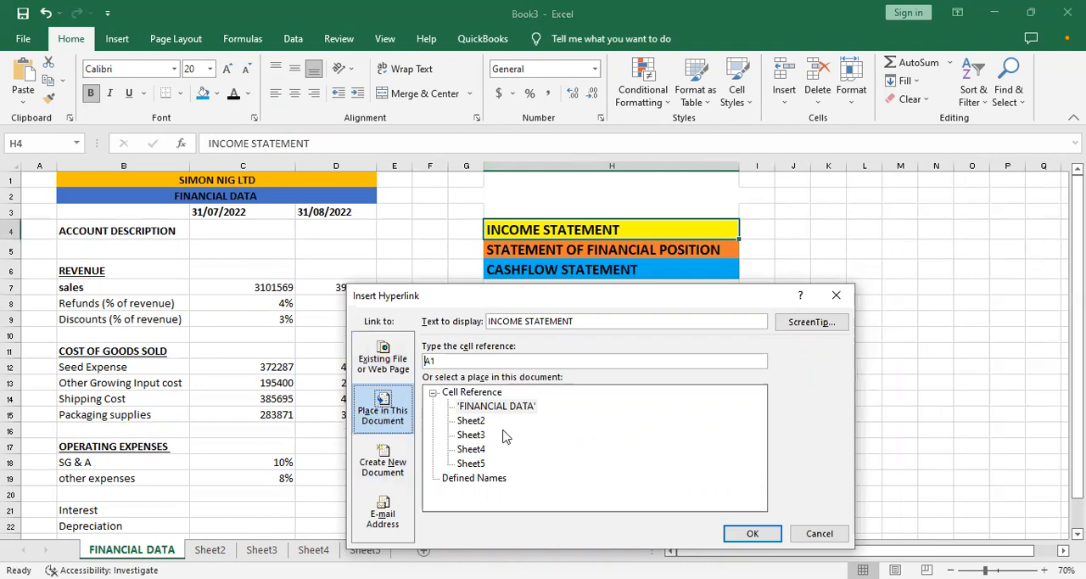
{"action": "left_click", "coordinate": [477, 424]}
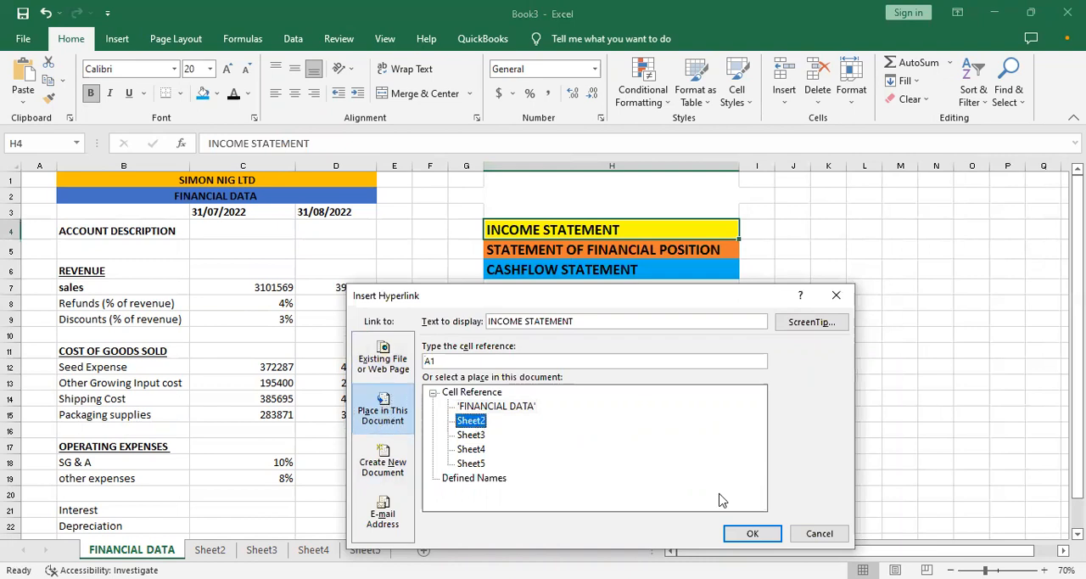
{"action": "left_click", "coordinate": [772, 537]}
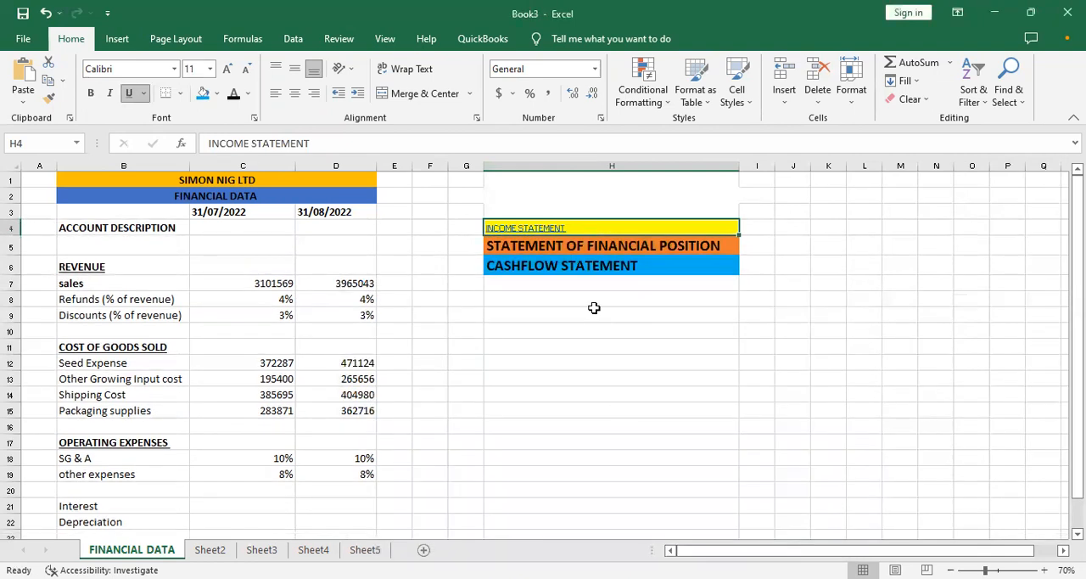
- Insert a hyperlink on the STATEMENT OF FINANCIAL POSITION cell H5 that leads to cell A1 of Sheet3
{"action": "left_click", "coordinate": [533, 248]}
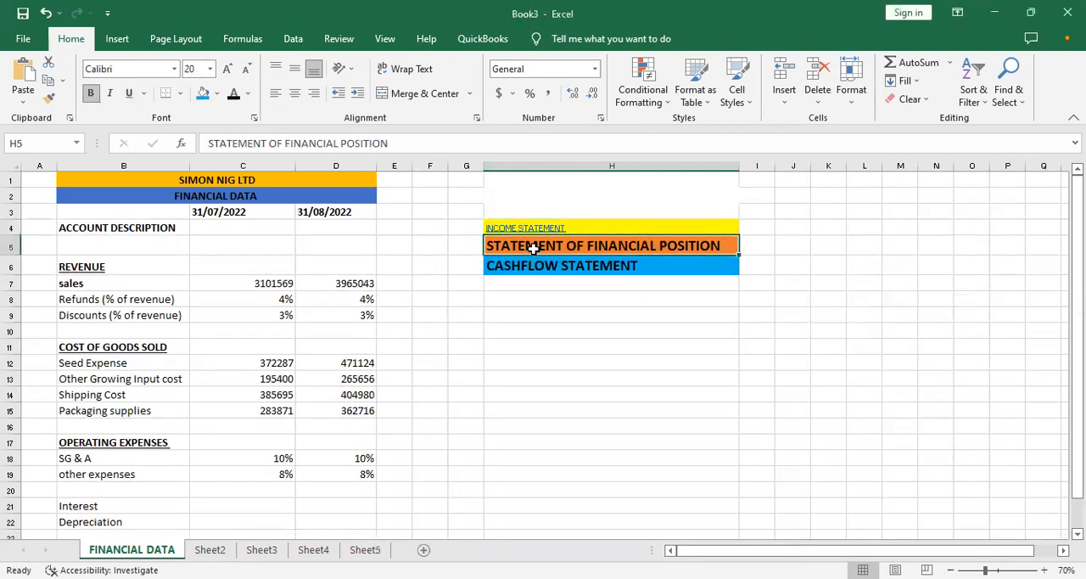
{"action": "right_click", "coordinate": [533, 247]}
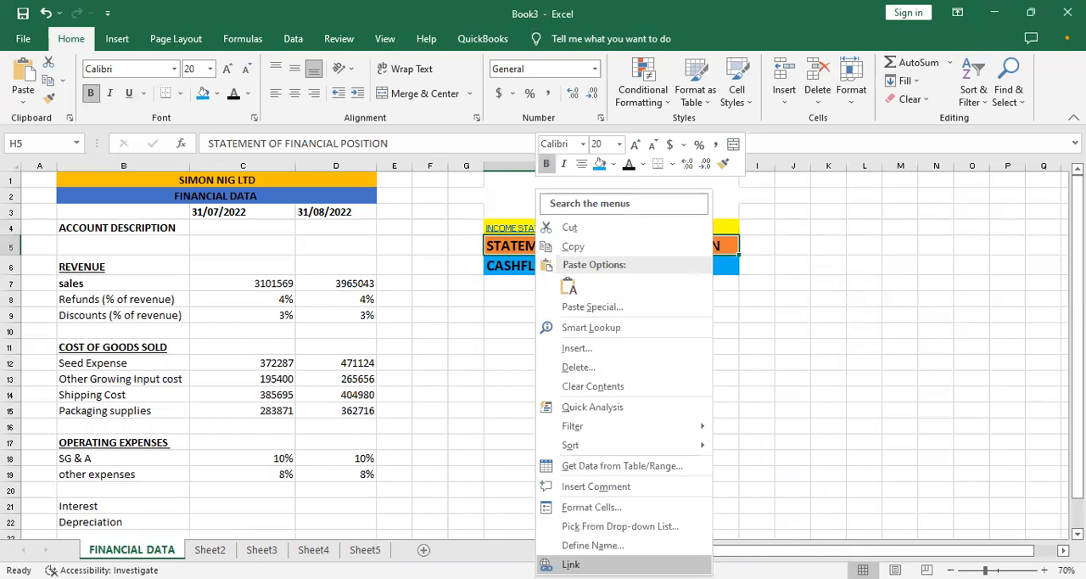
{"action": "left_click", "coordinate": [570, 563]}
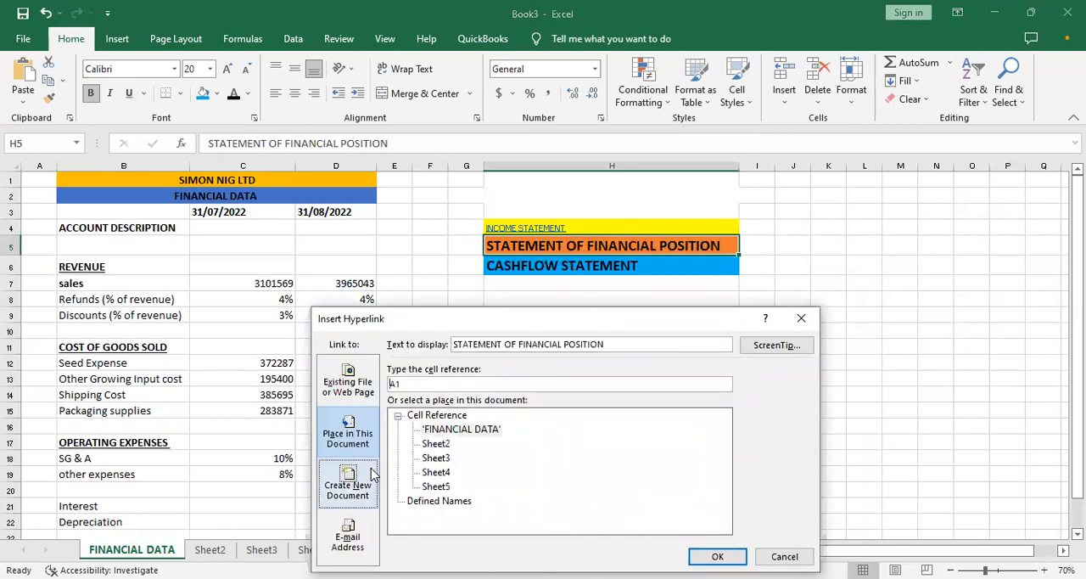
{"action": "left_click", "coordinate": [435, 458]}
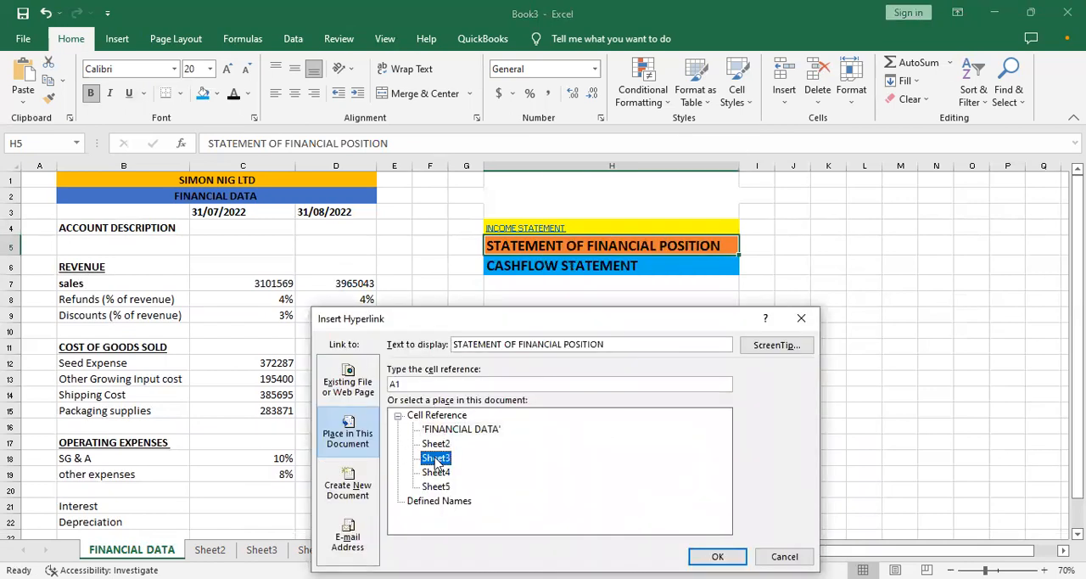
{"action": "left_click", "coordinate": [717, 556]}
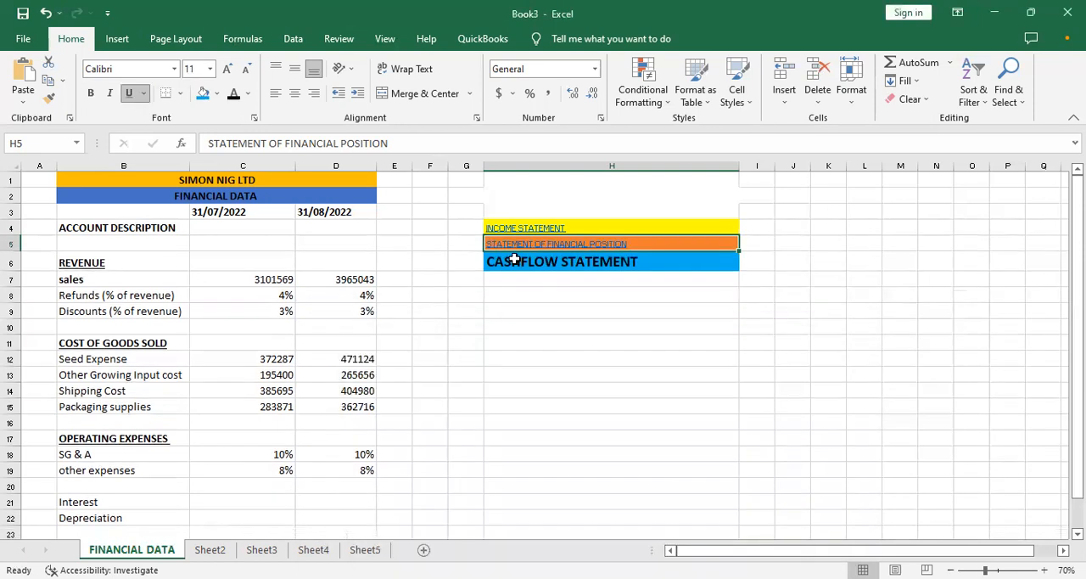
- Insert a hyperlink on the CASHFLOW STATEMENT cell H6 that leads to cell A1 of Sheet4
{"action": "left_click", "coordinate": [514, 261]}
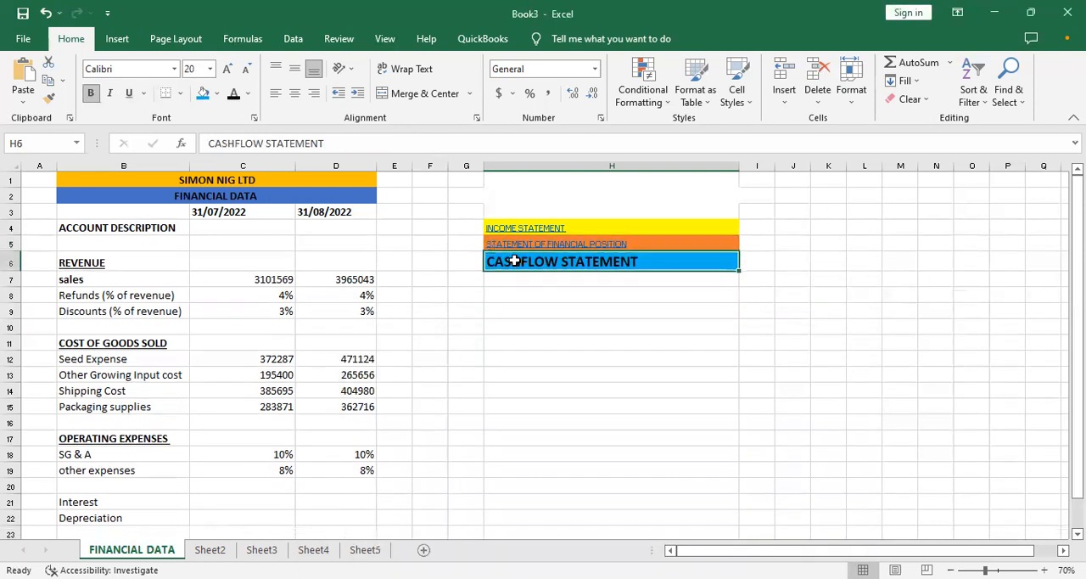
{"action": "right_click", "coordinate": [514, 260]}
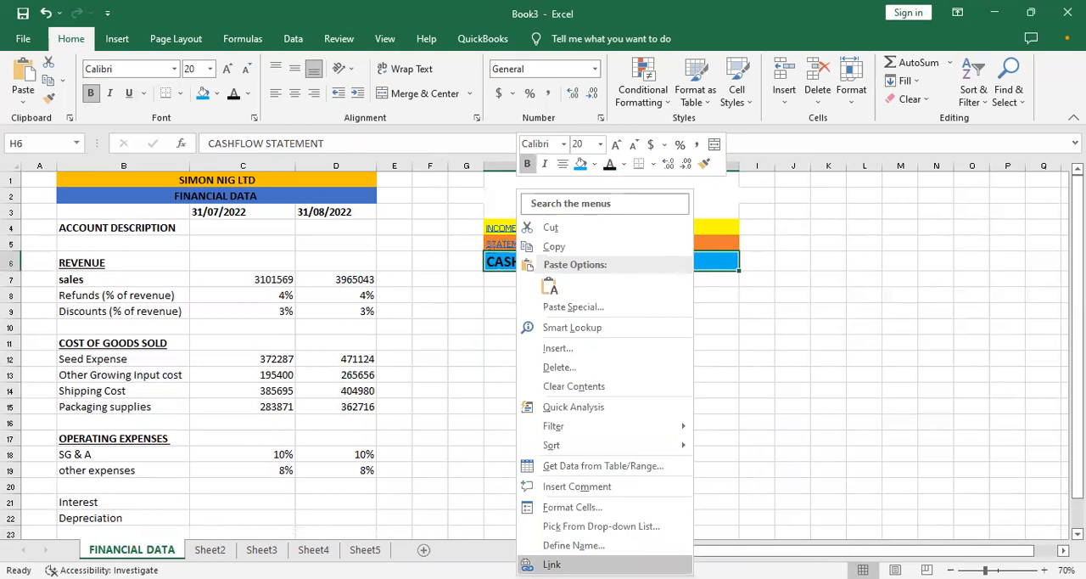
{"action": "left_click", "coordinate": [552, 565]}
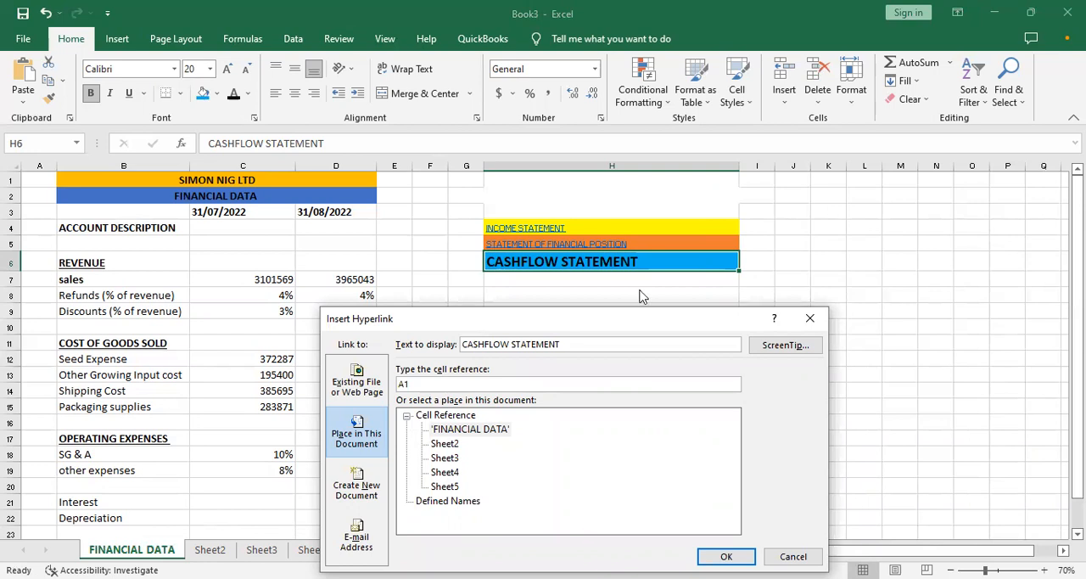
{"action": "left_click_drag", "start_coordinate": [531, 319], "coordinate": [642, 309]}
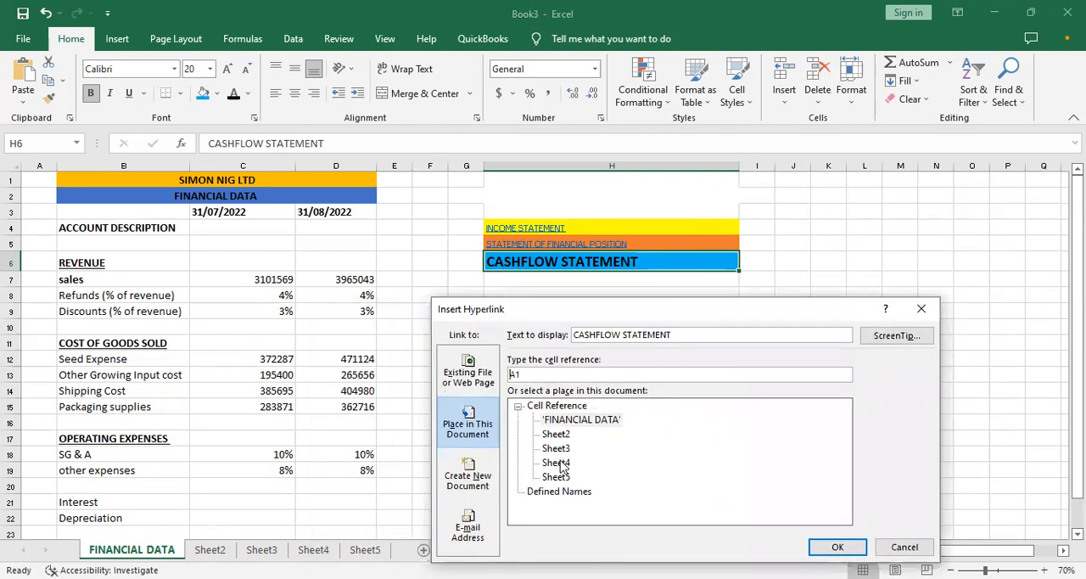
{"action": "left_click", "coordinate": [560, 466]}
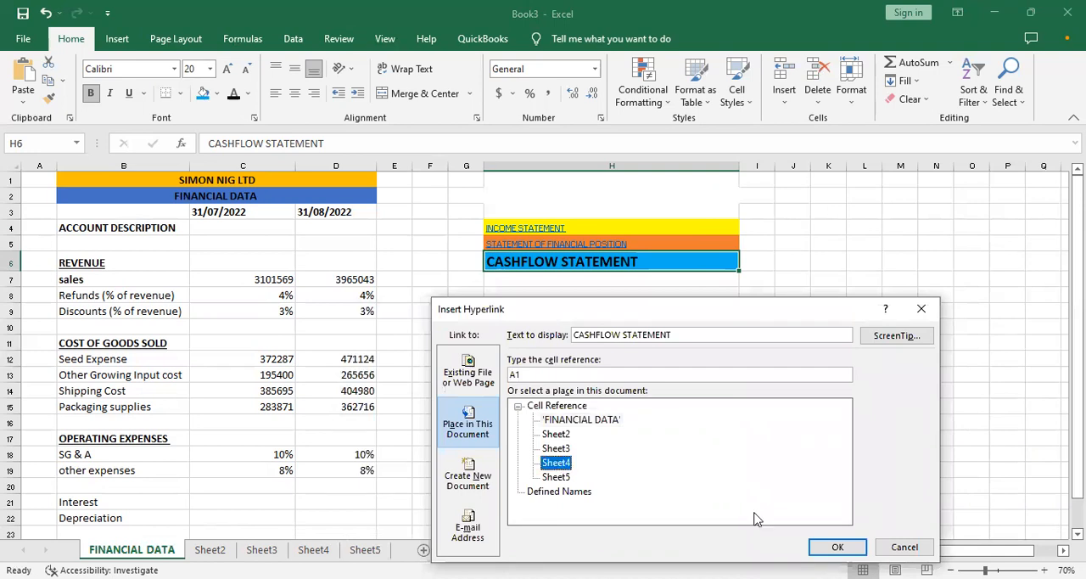
{"action": "left_click", "coordinate": [836, 549]}
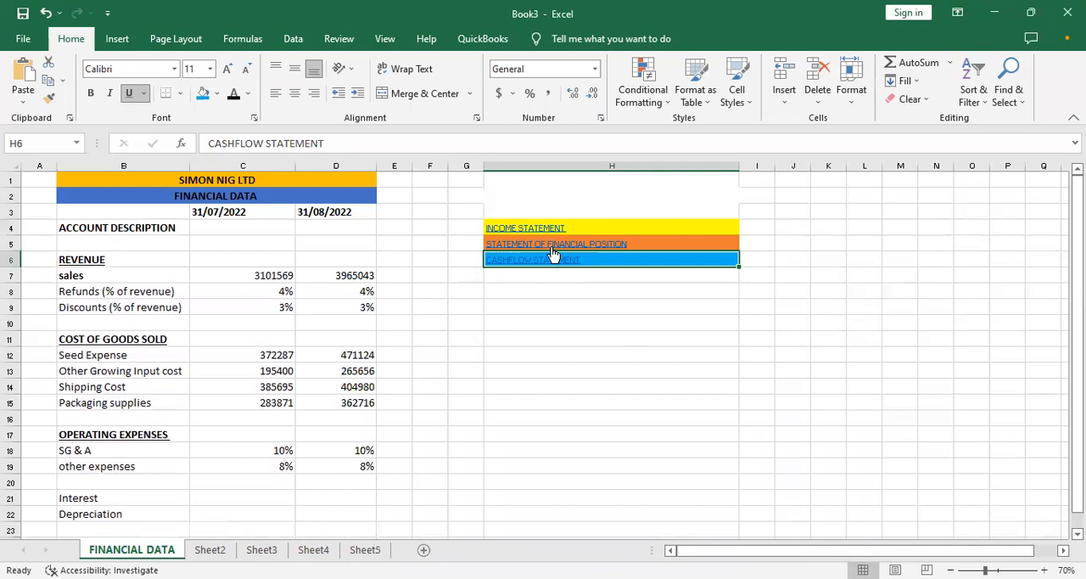
- Edit the STATEMENT OF FINANCIAL POSITION hyperlink in H5 so that it leads to Sheet5
{"action": "right_click", "coordinate": [552, 247]}
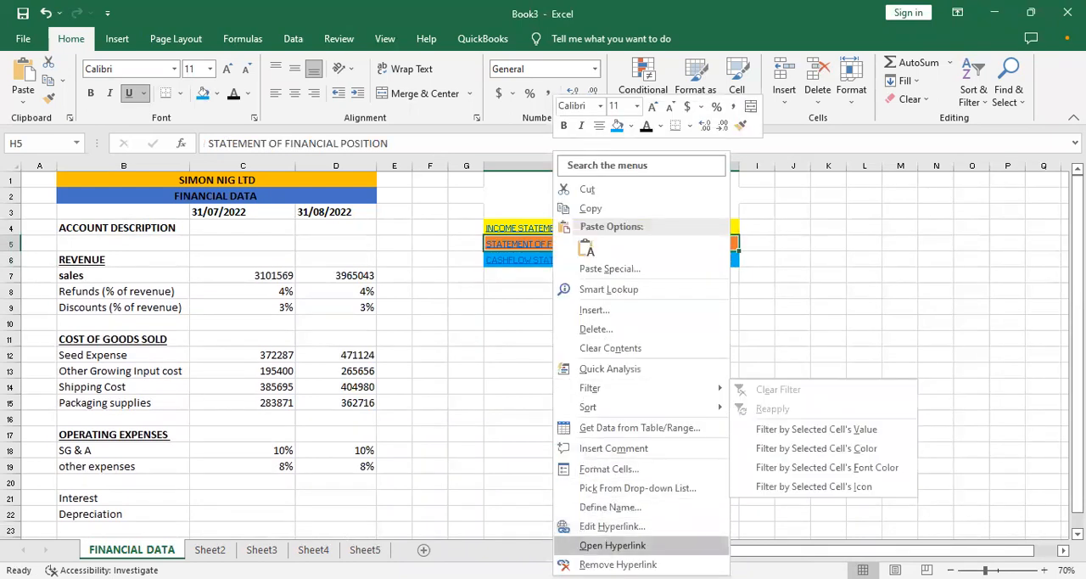
{"action": "left_click", "coordinate": [597, 528]}
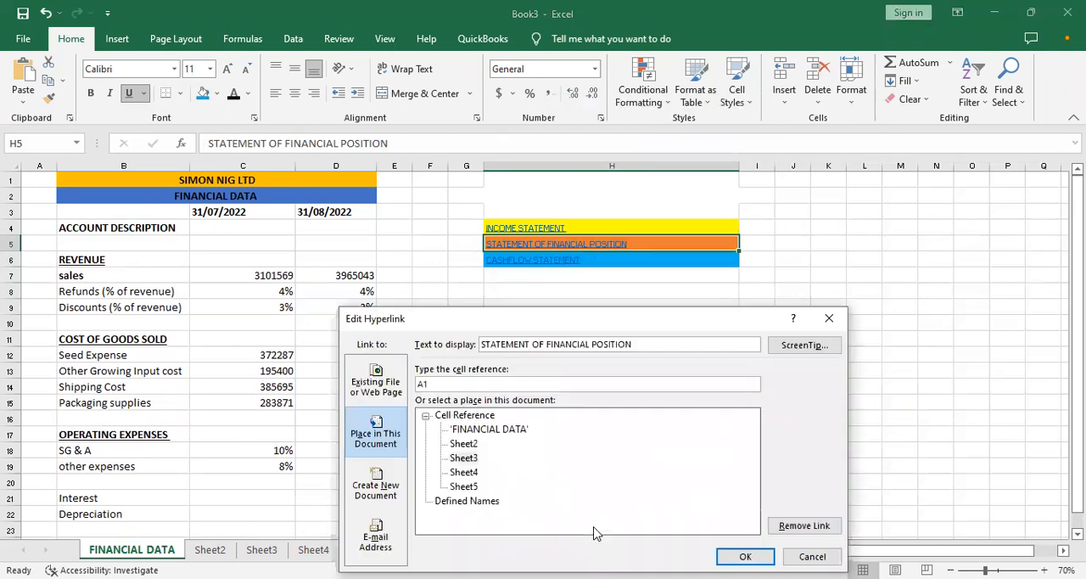
{"action": "left_click", "coordinate": [465, 486]}
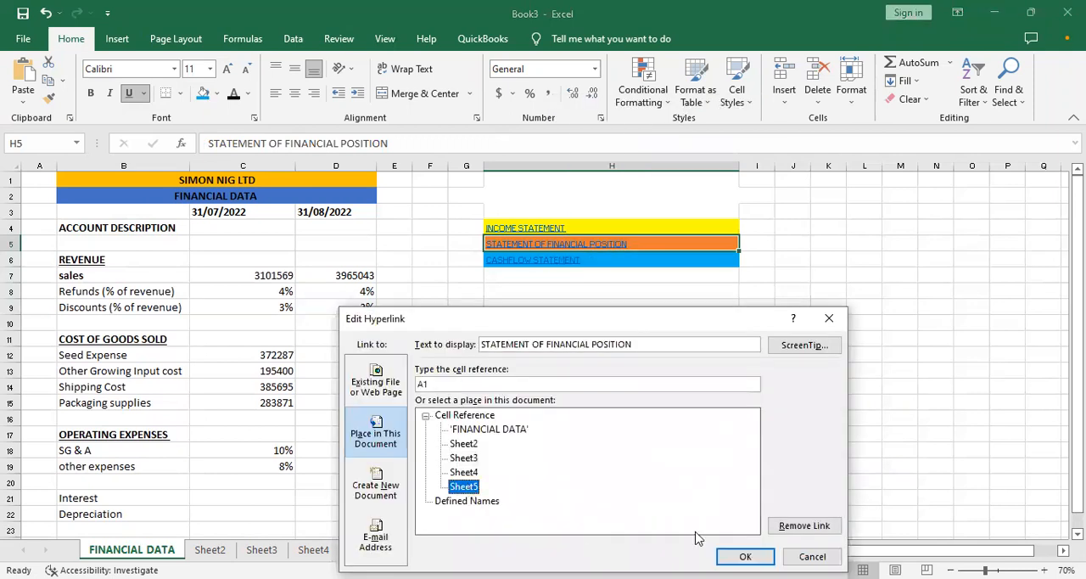
{"action": "left_click", "coordinate": [745, 556]}
{"action": "left_click", "coordinate": [538, 323]}
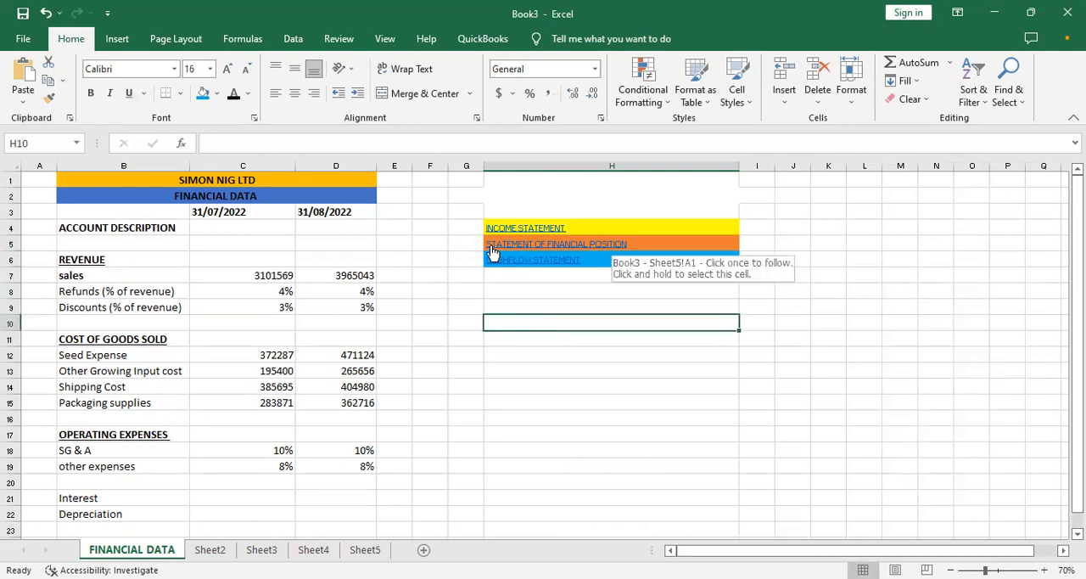
- Follow the STATEMENT OF FINANCIAL POSITION link to Sheet5 and enter the title "SIMON NIG LTD" in cell A1
{"action": "left_click", "coordinate": [537, 250]}
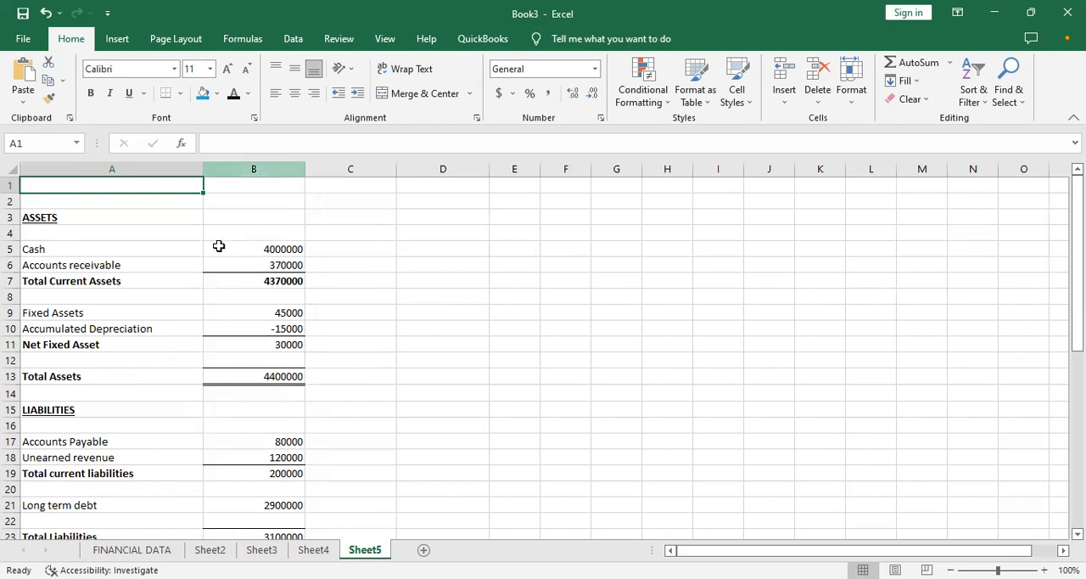
{"action": "type", "text": "SIMO"}
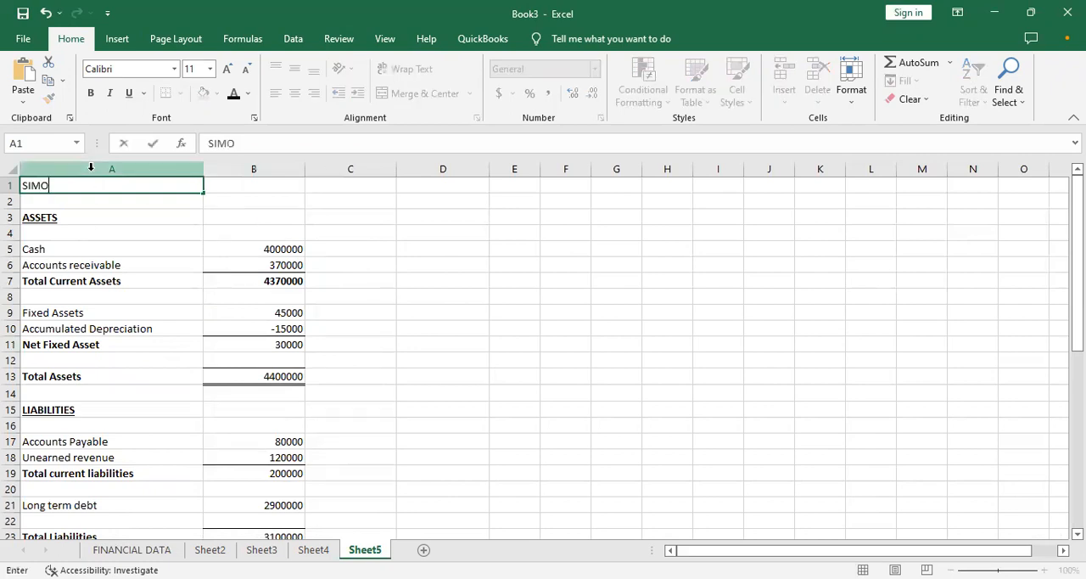
{"action": "type", "text": "N NIG LTD"}
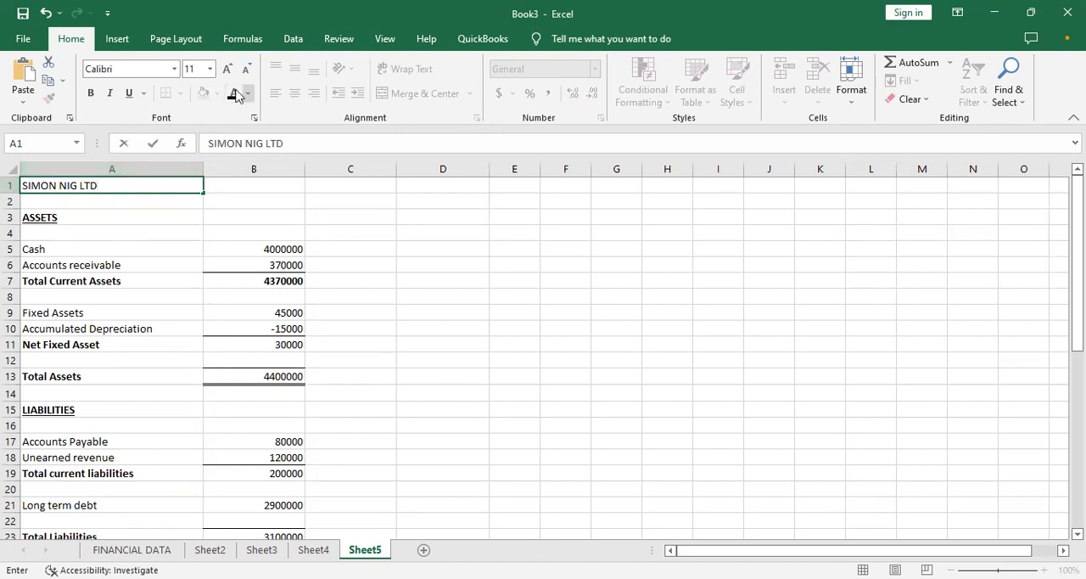
{"action": "left_click", "coordinate": [287, 245]}
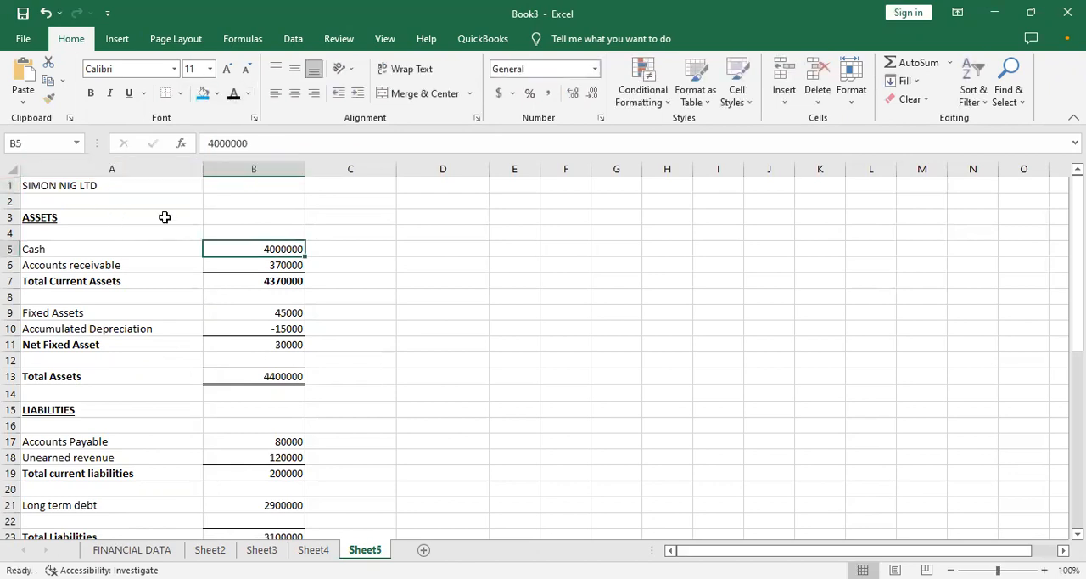
- Format the company title in cell A1 of Sheet5 with light blue fill and bold, centered text at font size 16
{"action": "left_click", "coordinate": [134, 185]}
{"action": "left_click", "coordinate": [205, 94]}
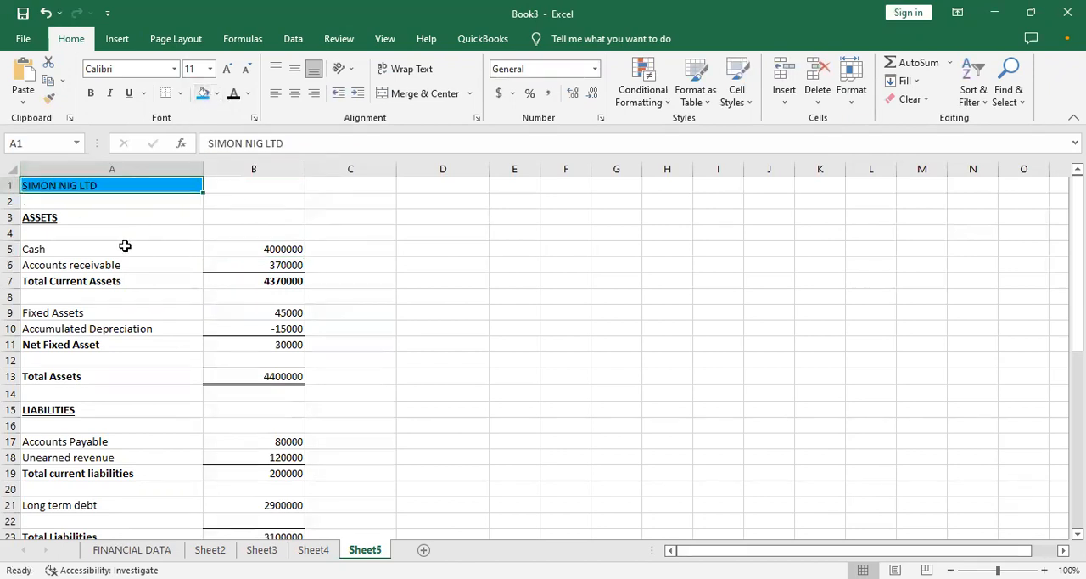
{"action": "key", "text": "ctrl+b"}
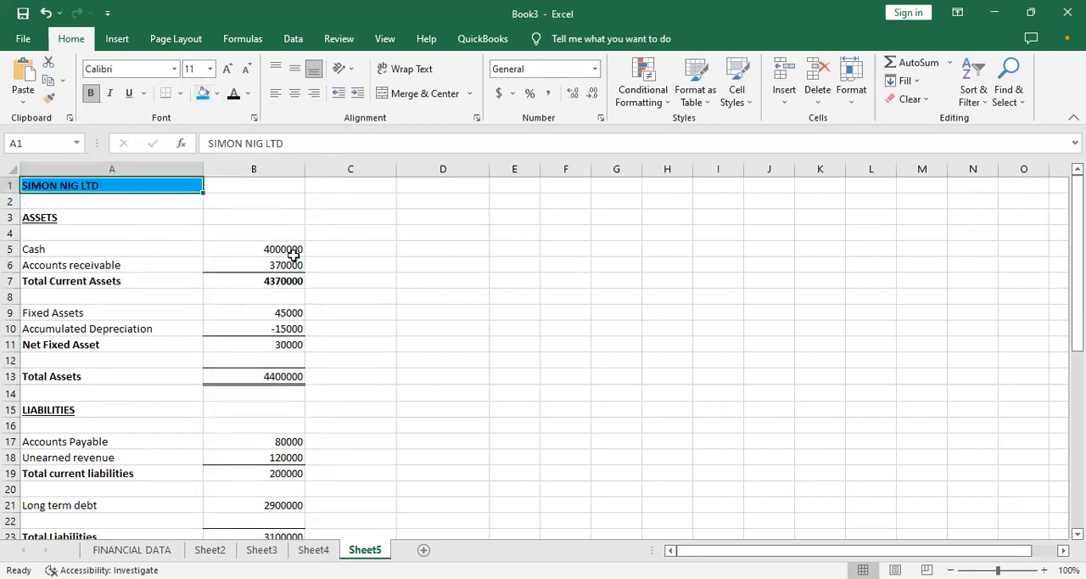
{"action": "key", "text": "ctrl+e"}
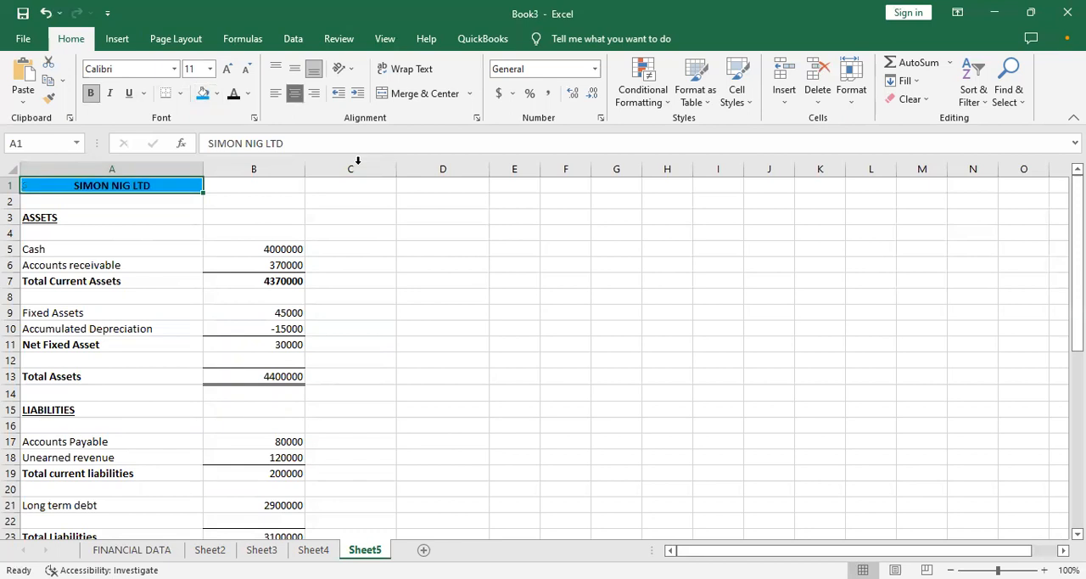
{"action": "left_click", "coordinate": [284, 221]}
{"action": "left_click", "coordinate": [157, 184]}
{"action": "left_click", "coordinate": [228, 69]}
{"action": "left_click", "coordinate": [227, 69]}
{"action": "left_click", "coordinate": [228, 69]}
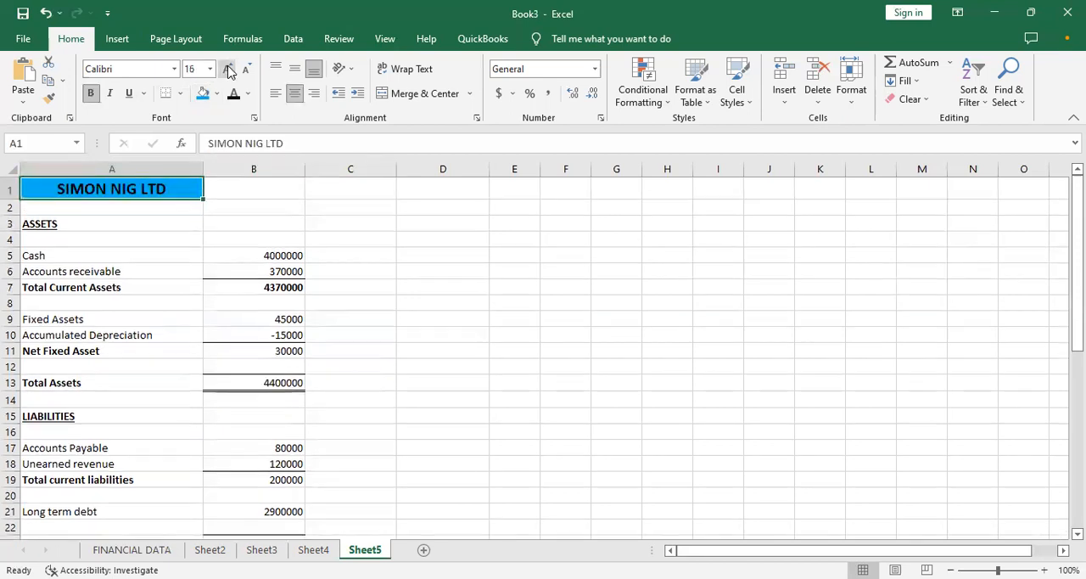
- Follow the INCOME STATEMENT link on the FINANCIAL DATA sheet to Sheet2 and test the FINANCIAL DATA link there
{"action": "left_click", "coordinate": [417, 298]}
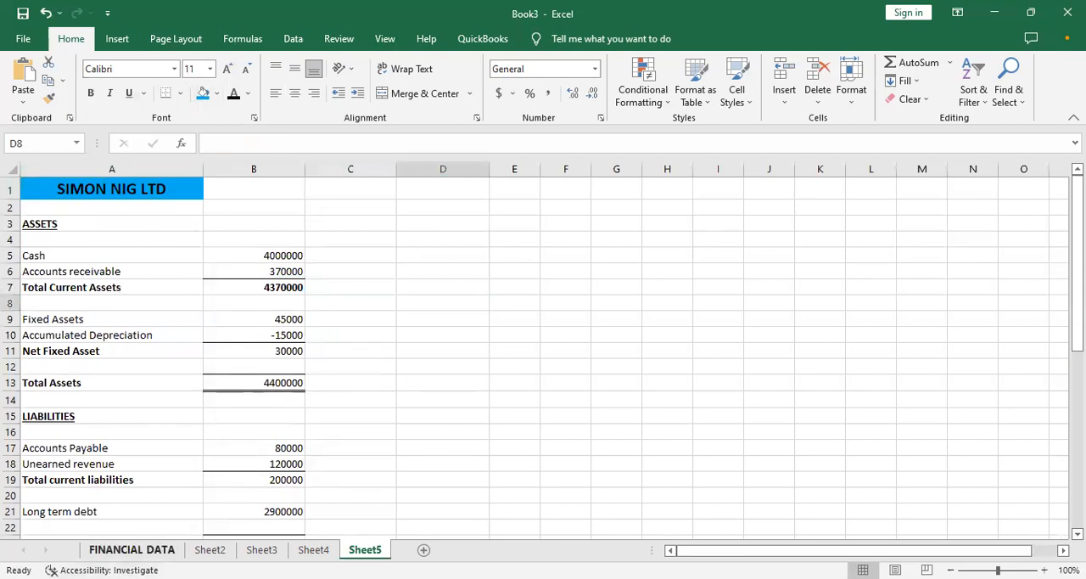
{"action": "left_click", "coordinate": [132, 549]}
{"action": "left_click", "coordinate": [610, 293]}
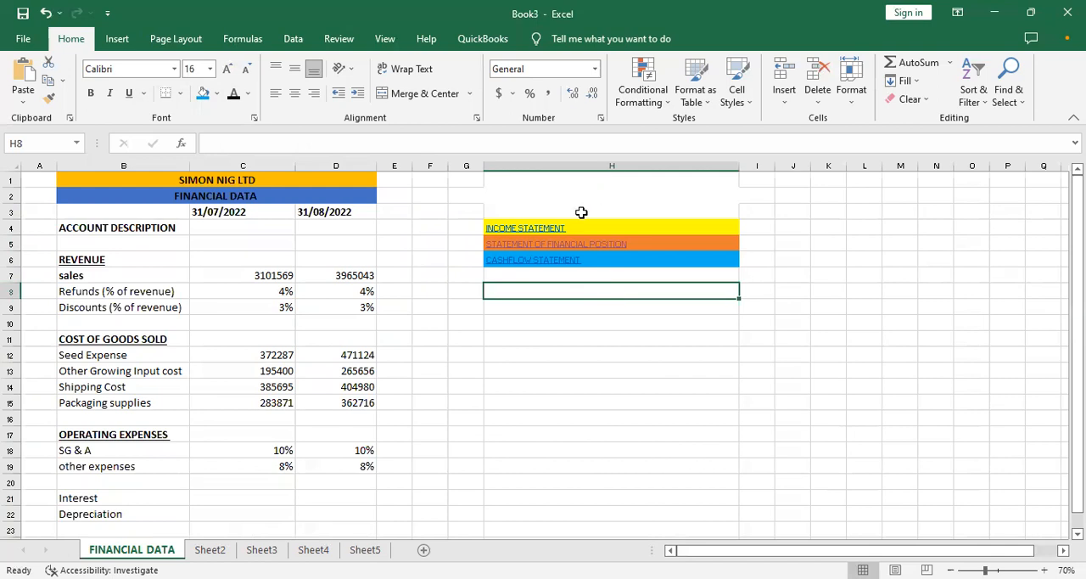
{"action": "left_click", "coordinate": [499, 226]}
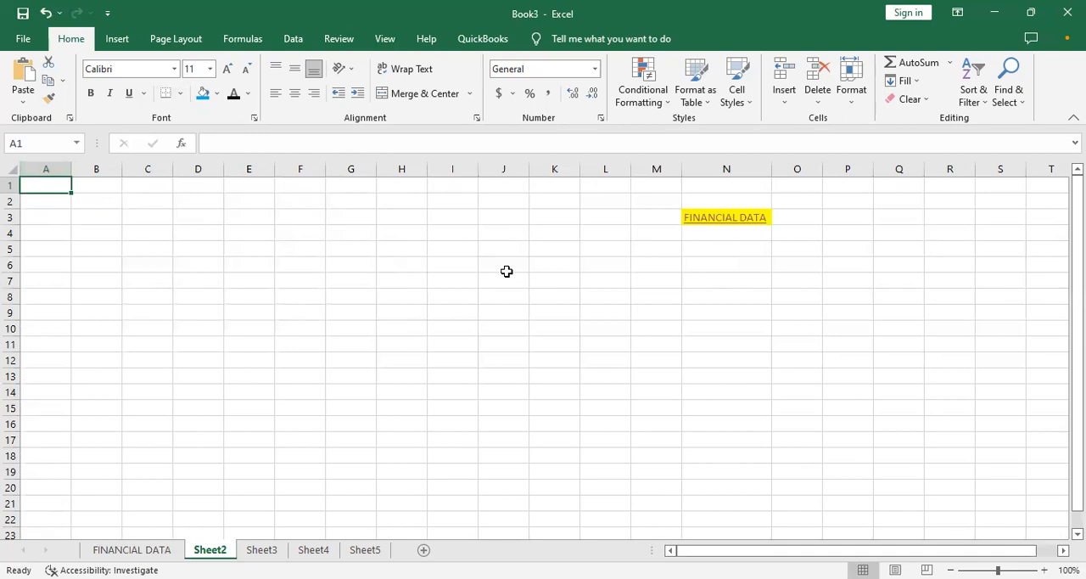
{"action": "left_click", "coordinate": [695, 219]}
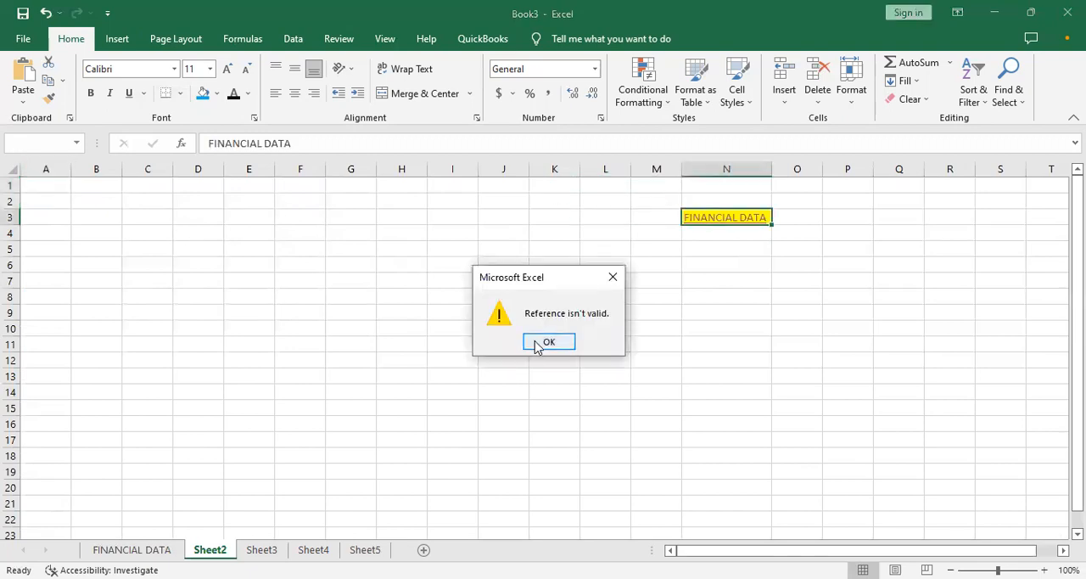
{"action": "left_click", "coordinate": [544, 342]}
- Enter the title "INCOME STATEMENT" in cell A2 of Sheet2
{"action": "left_click", "coordinate": [48, 198]}
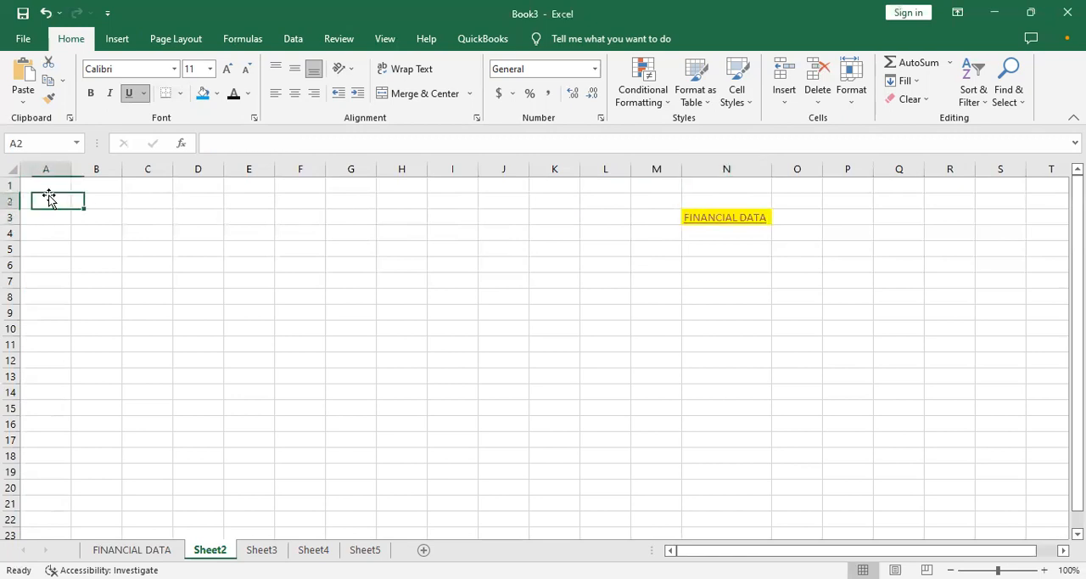
{"action": "type", "text": "INCOME STATEMENT"}
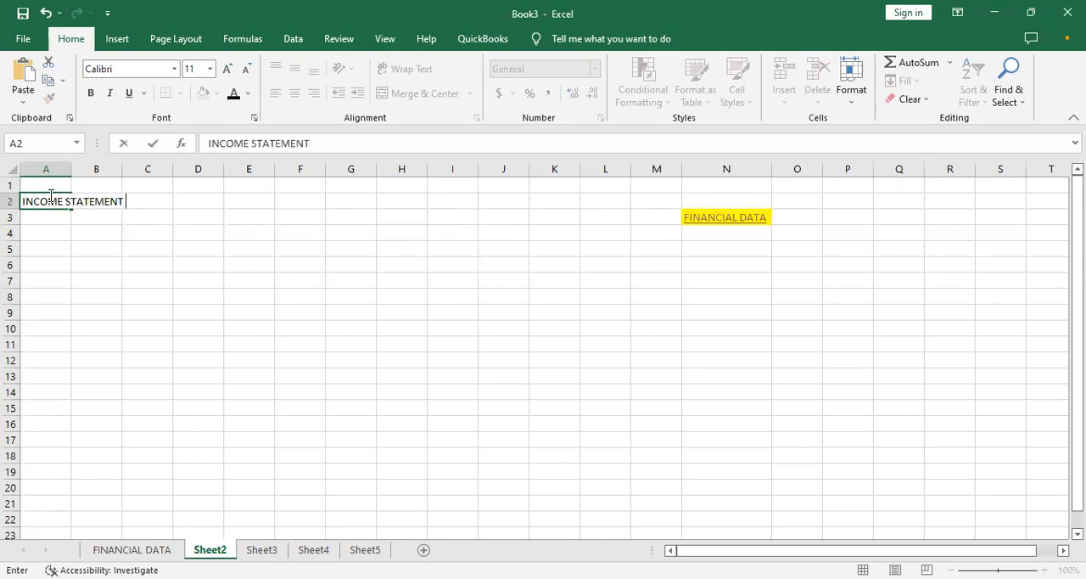
{"action": "key", "text": "Return"}
{"action": "left_click", "coordinate": [49, 197]}
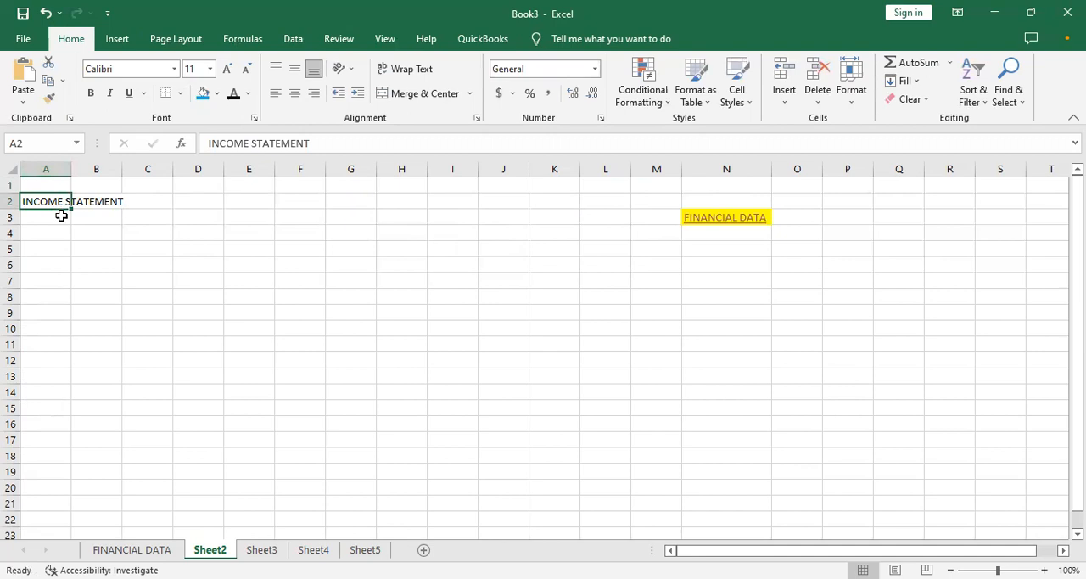
- Enter the underlined heading "REVENUE" in cell A4, leaving row 3 empty below the title
{"action": "left_click", "coordinate": [61, 216]}
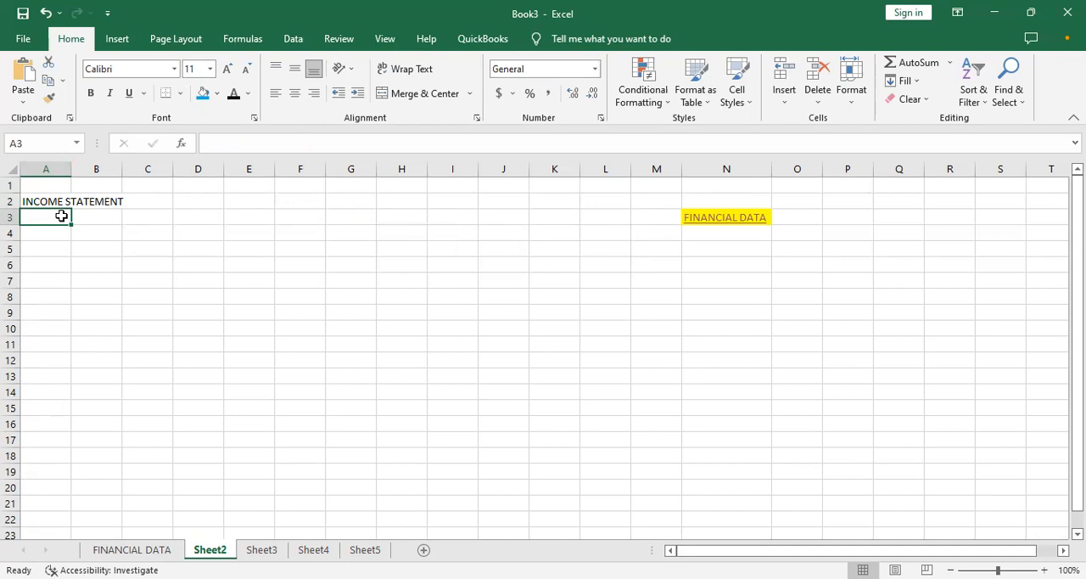
{"action": "type", "text": "RE"}
{"action": "key", "text": "BackSpace"}
{"action": "key", "text": "BackSpace"}
{"action": "key", "text": "Return"}
{"action": "type", "text": "REVENUE"}
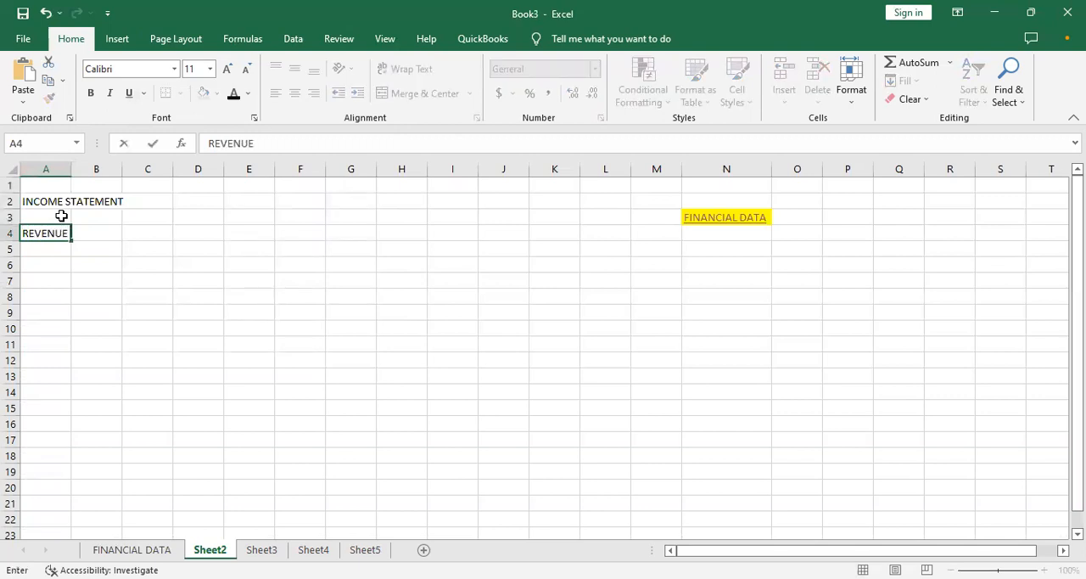
{"action": "key", "text": "ctrl+Return"}
{"action": "left_click", "coordinate": [53, 247]}
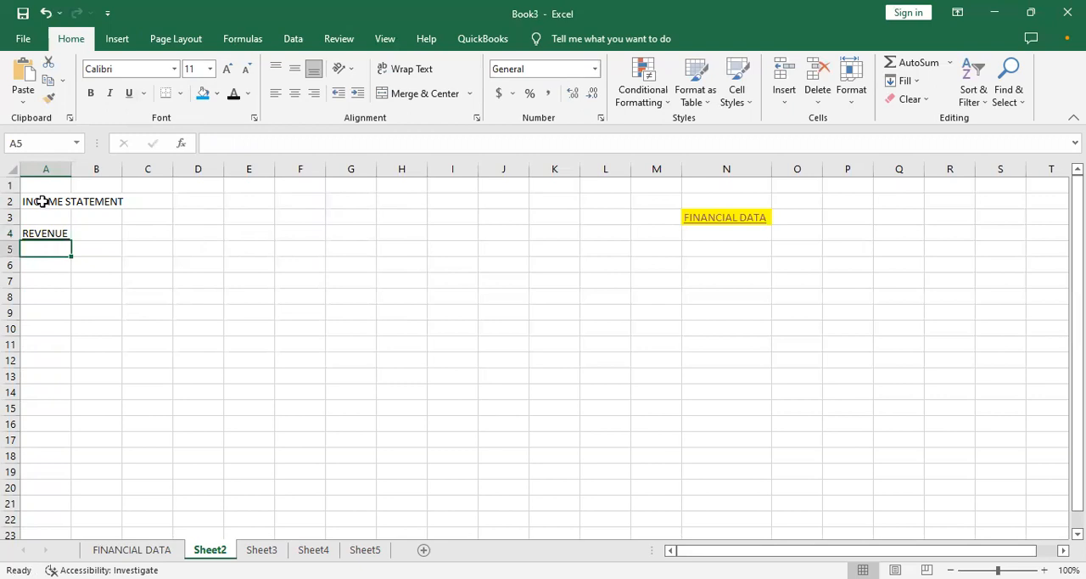
- Make the INCOME STATEMENT title bold at font size 14 and widen column A
{"action": "left_click_drag", "start_coordinate": [42, 201], "coordinate": [118, 201]}
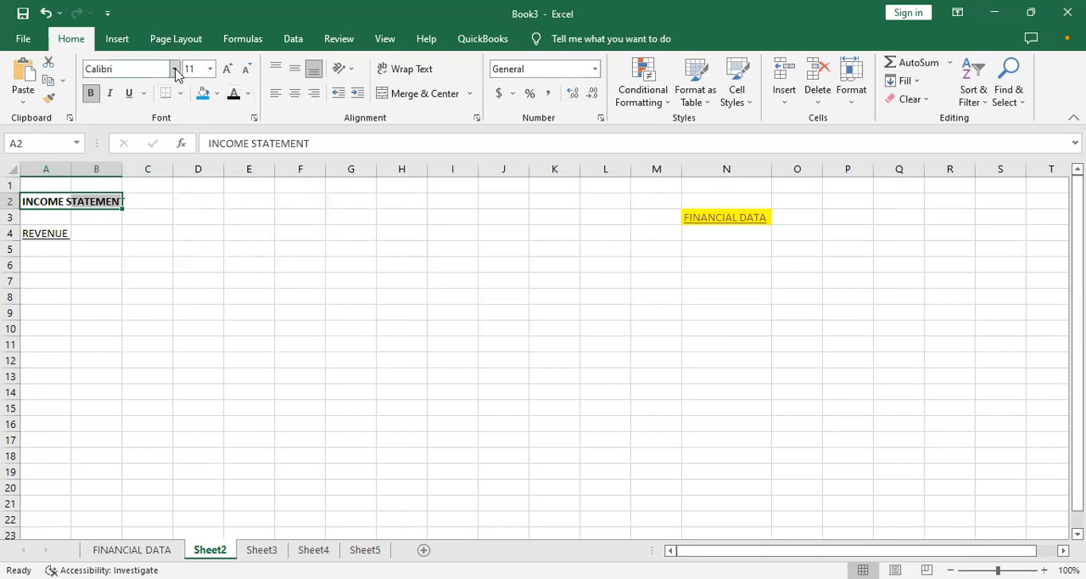
{"action": "left_click", "coordinate": [226, 68]}
{"action": "left_click", "coordinate": [226, 67]}
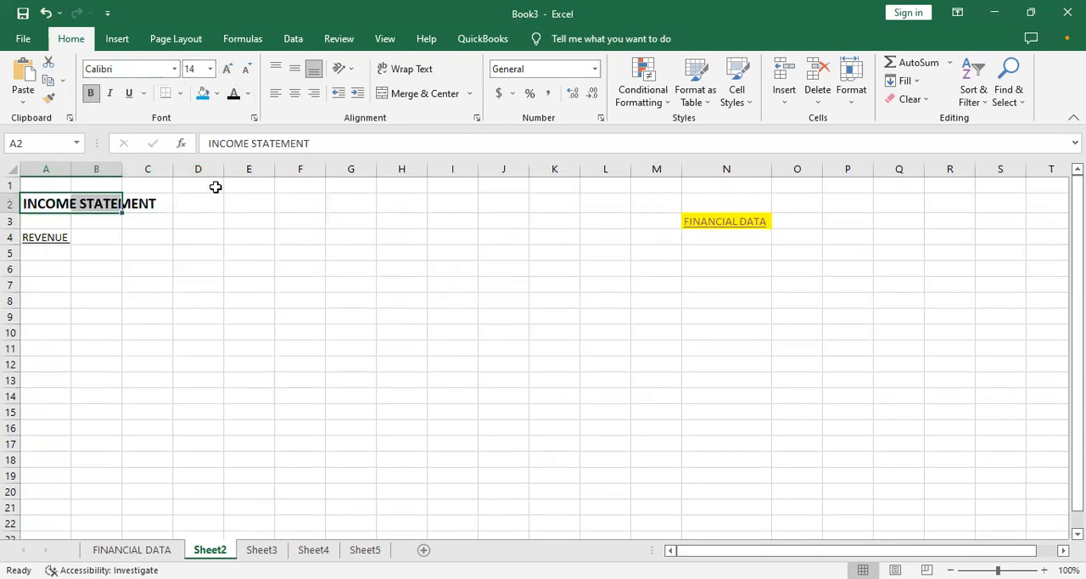
{"action": "left_click", "coordinate": [49, 201]}
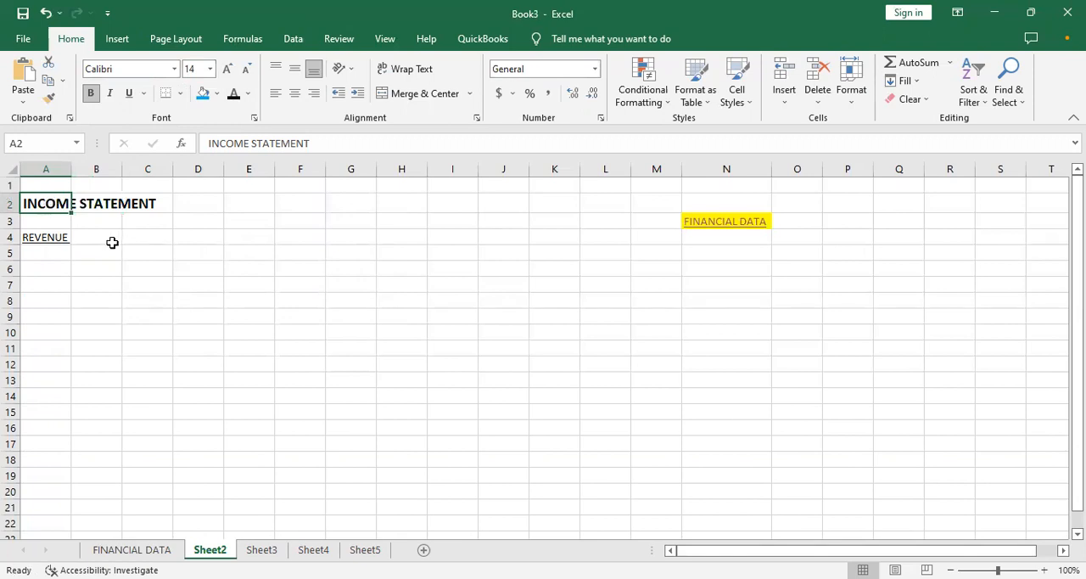
{"action": "left_click_drag", "start_coordinate": [69, 173], "coordinate": [111, 182]}
{"action": "left_click", "coordinate": [196, 235]}
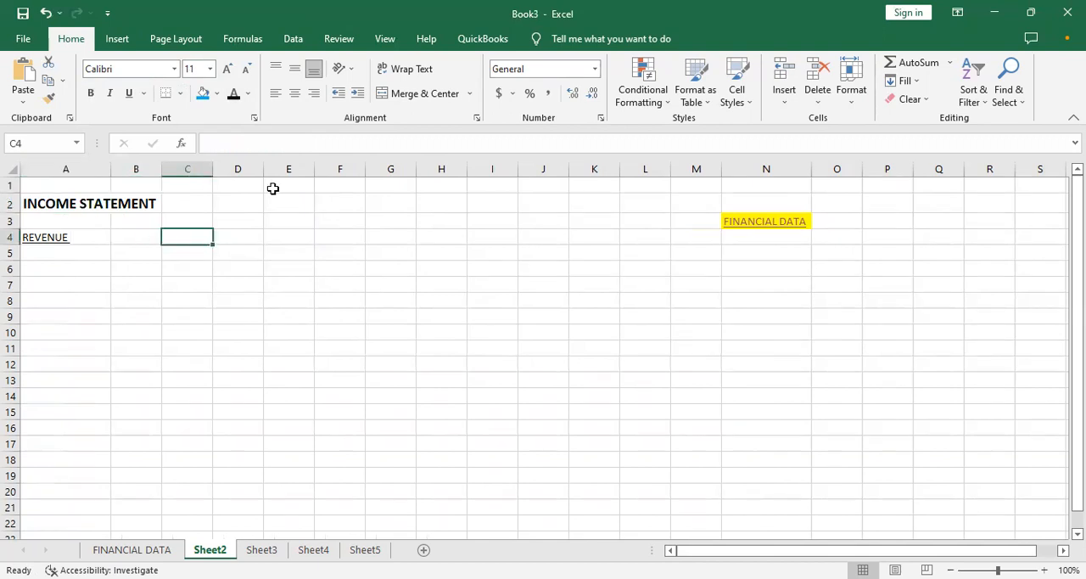
- Enter the column headings "MONTH 1" in cell C3 and "MONTH 2" in cell D3
{"action": "left_click", "coordinate": [190, 220]}
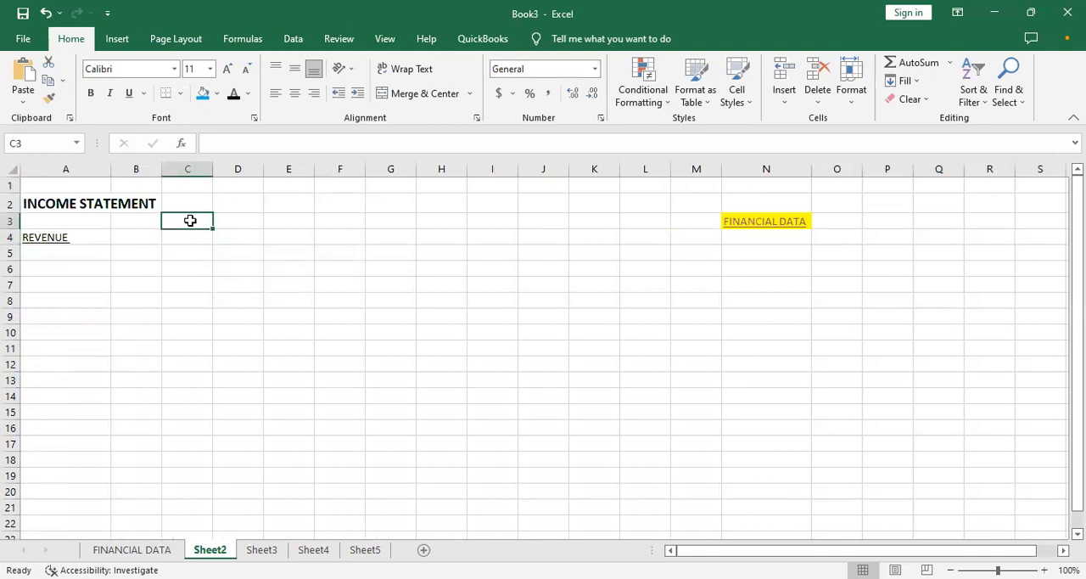
{"action": "type", "text": "MONTH"}
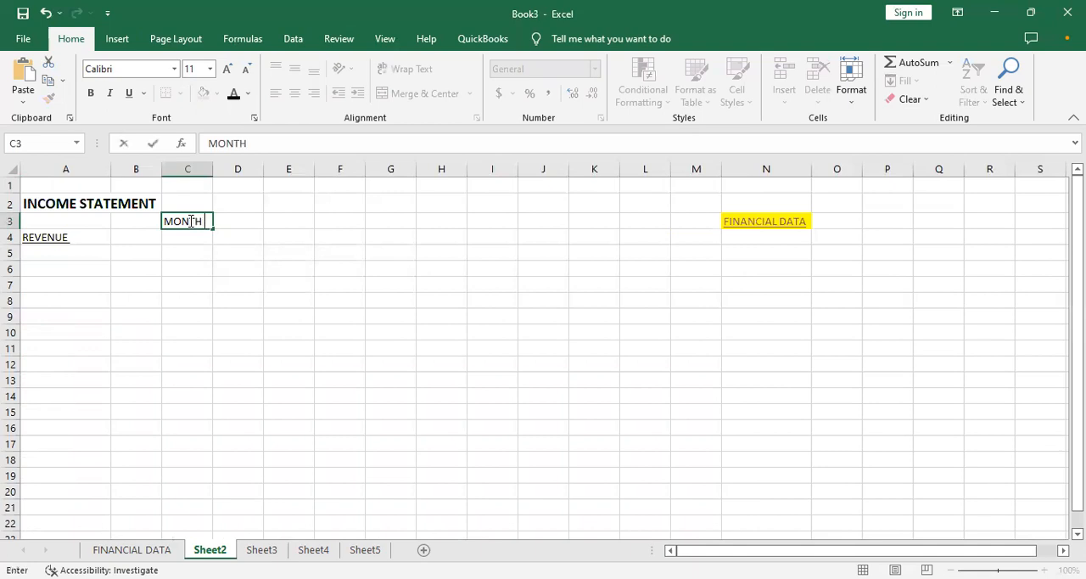
{"action": "key", "text": "BackSpace"}
{"action": "key", "text": "BackSpace"}
{"action": "key", "text": "BackSpace"}
{"action": "key", "text": "BackSpace"}
{"action": "key", "text": "BackSpace"}
{"action": "key", "text": "BackSpace"}
{"action": "key", "text": "BackSpace"}
{"action": "type", "text": "JULHY"}
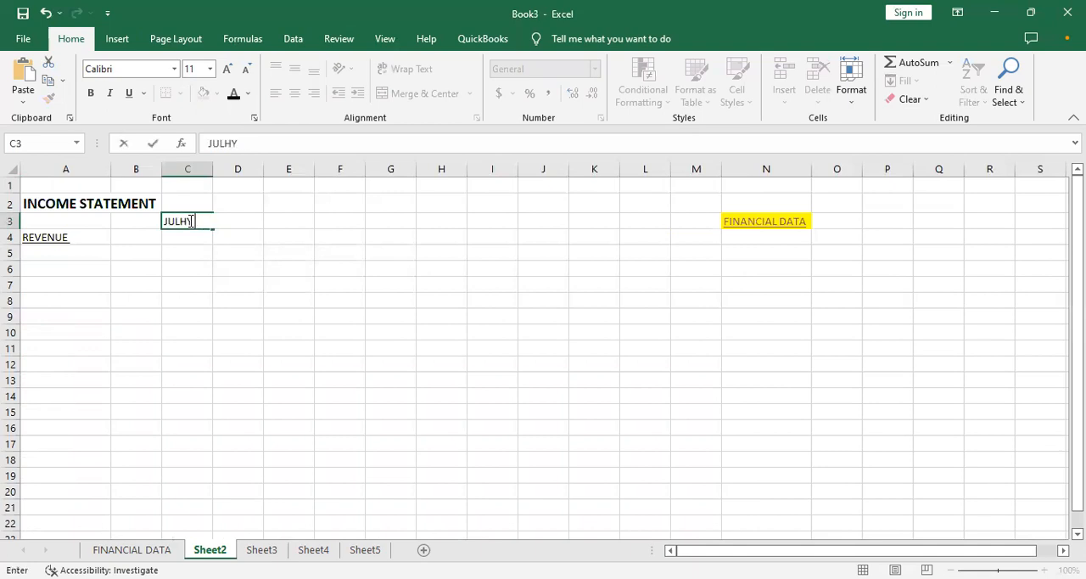
{"action": "key", "text": "BackSpace"}
{"action": "key", "text": "BackSpace"}
{"action": "type", "text": "Y"}
{"action": "key", "text": "BackSpace"}
{"action": "key", "text": "BackSpace"}
{"action": "key", "text": "BackSpace"}
{"action": "key", "text": "BackSpace"}
{"action": "type", "text": "MONTH 1"}
{"action": "key", "text": "Tab"}
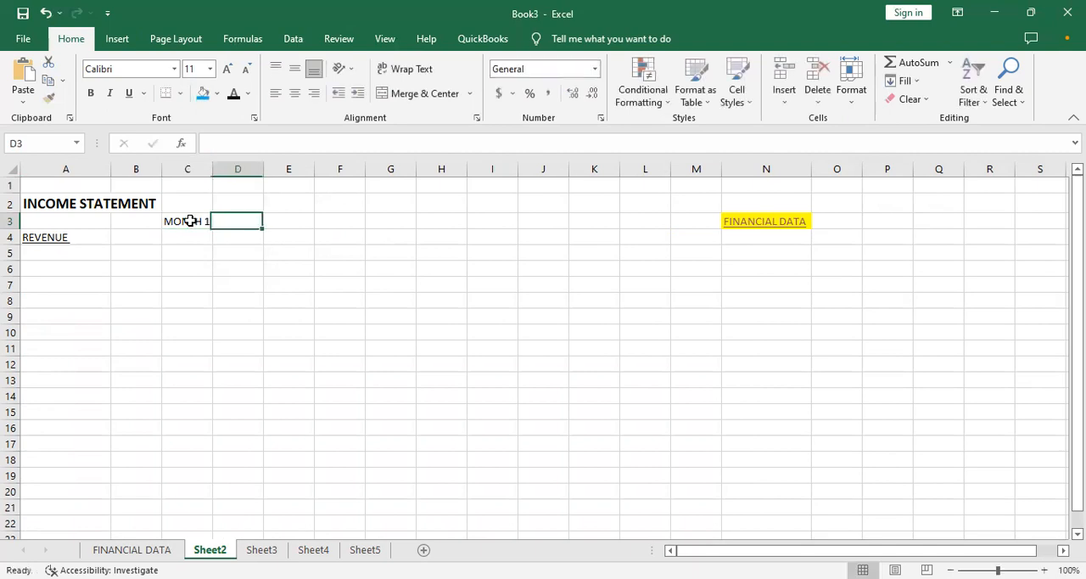
{"action": "type", "text": "MONTH 2"}
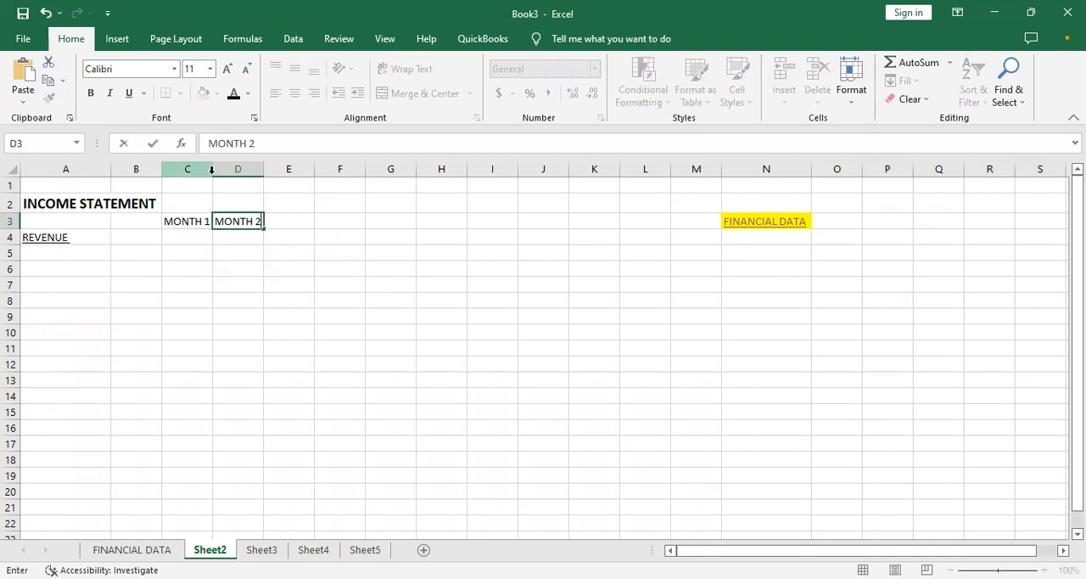
{"action": "left_click", "coordinate": [243, 204]}
- Widen columns C and D to give the month figures more room
{"action": "left_click_drag", "start_coordinate": [214, 174], "coordinate": [371, 218]}
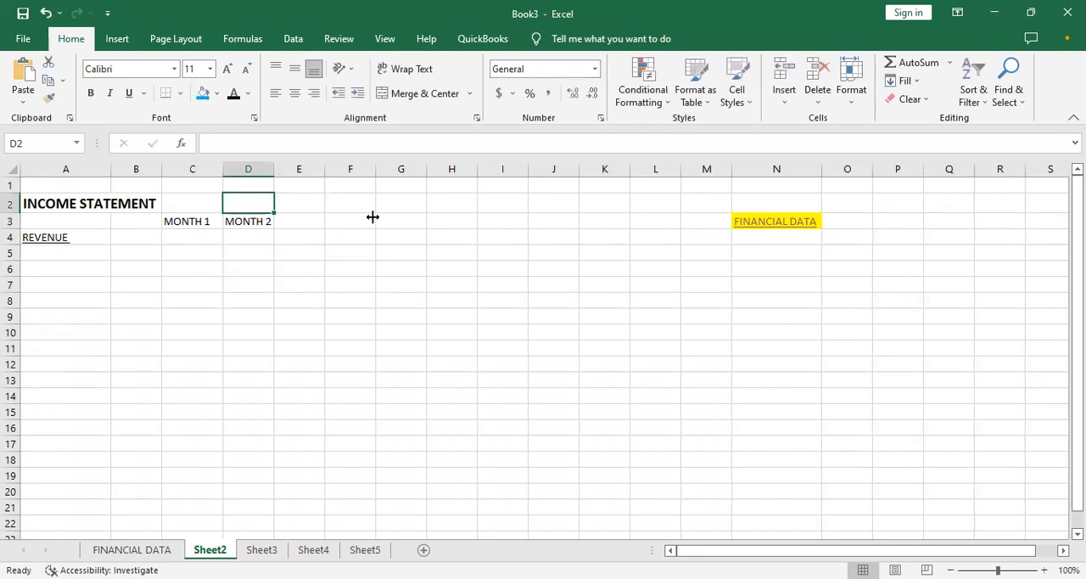
{"action": "left_click_drag", "start_coordinate": [226, 168], "coordinate": [277, 201]}
{"action": "left_click", "coordinate": [244, 267]}
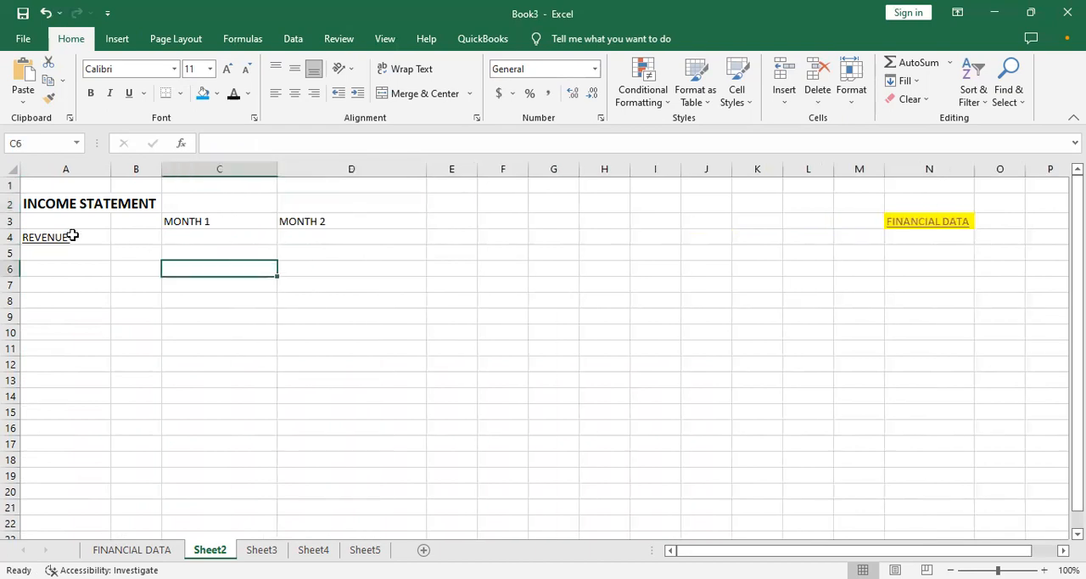
{"action": "left_click", "coordinate": [82, 263]}
- Merge and center the INCOME STATEMENT title across A2:D2 and fill it light blue
{"action": "left_click_drag", "start_coordinate": [75, 203], "coordinate": [300, 206]}
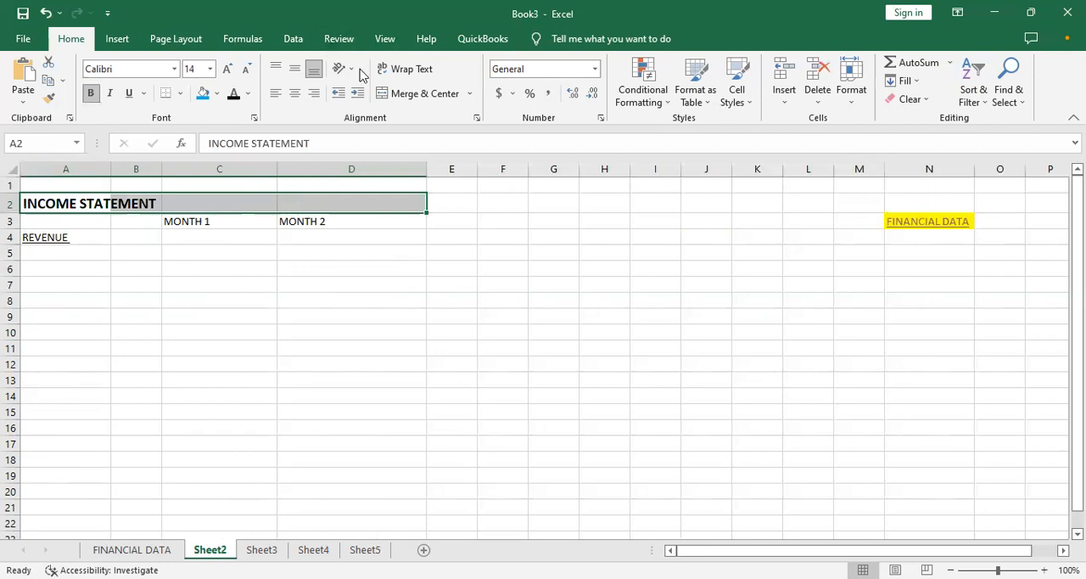
{"action": "left_click", "coordinate": [418, 94]}
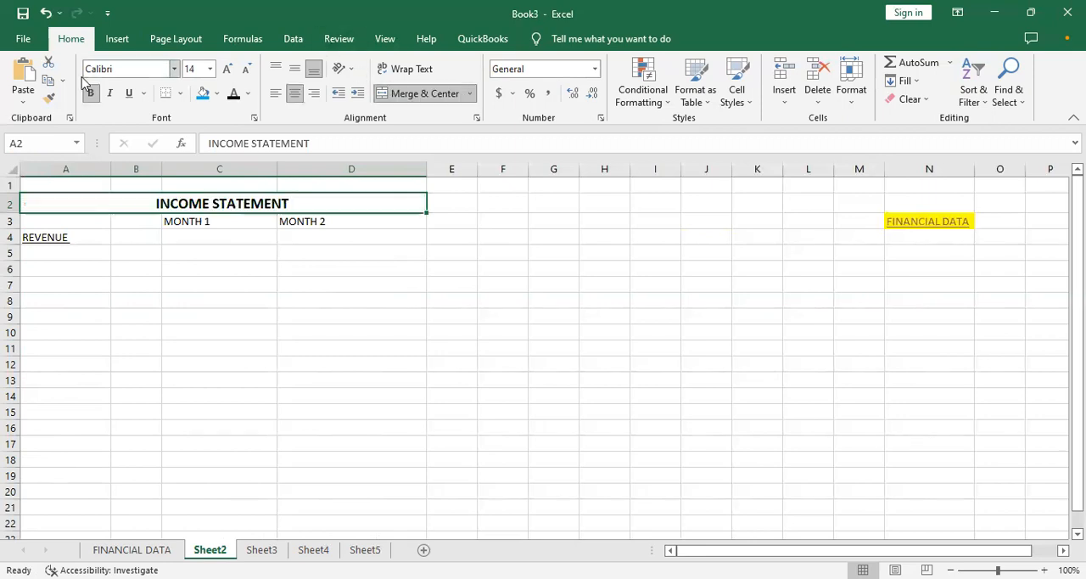
{"action": "left_click", "coordinate": [201, 94]}
{"action": "left_click", "coordinate": [80, 347]}
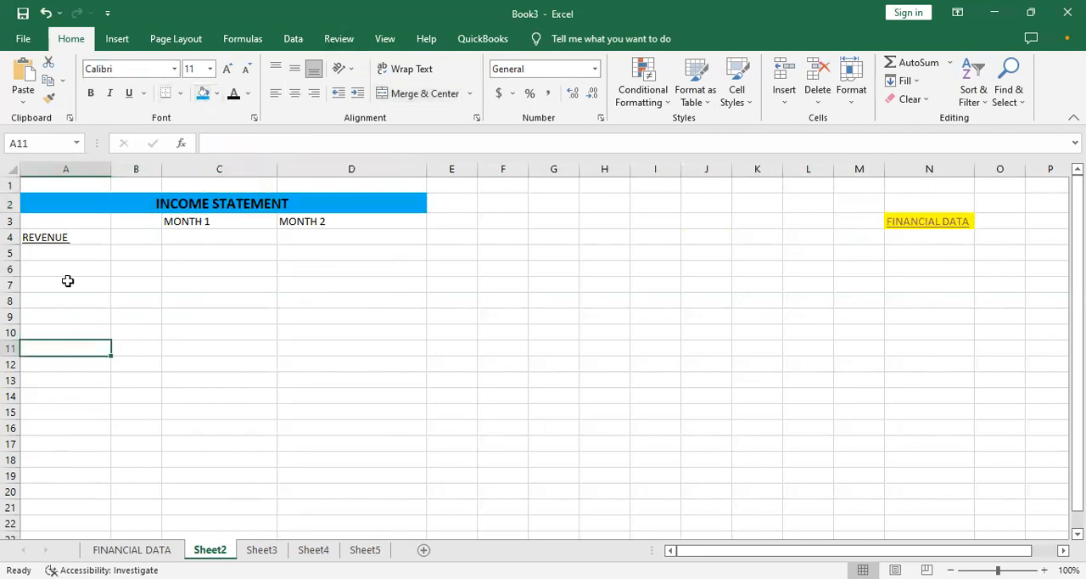
- Make the REVENUE heading in A4 and the MONTH 1 and MONTH 2 headings bold
{"action": "left_click", "coordinate": [62, 235]}
{"action": "type", "text": "b"}
{"action": "key", "text": "Escape"}
{"action": "key", "text": "ctrl+b"}
{"action": "left_click", "coordinate": [192, 219]}
{"action": "left_click_drag", "start_coordinate": [192, 219], "coordinate": [313, 223]}
{"action": "key", "text": "ctrl+b"}
{"action": "left_click", "coordinate": [149, 247]}
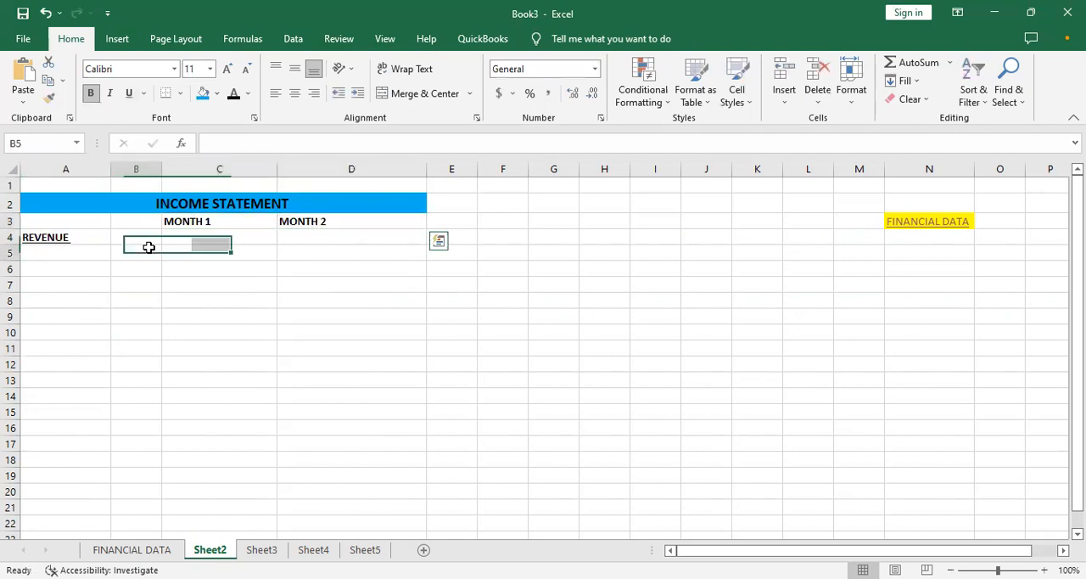
- Enter the row label "Sales" in cell A5 under the REVENUE heading
{"action": "left_click", "coordinate": [85, 247]}
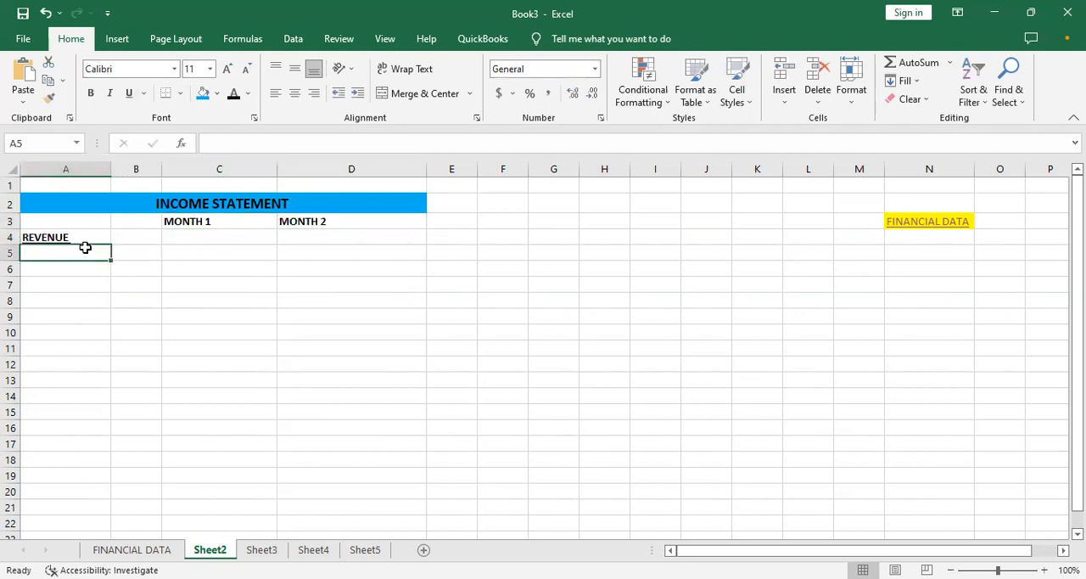
{"action": "type", "text": "SA"}
{"action": "type", "text": "ales"}
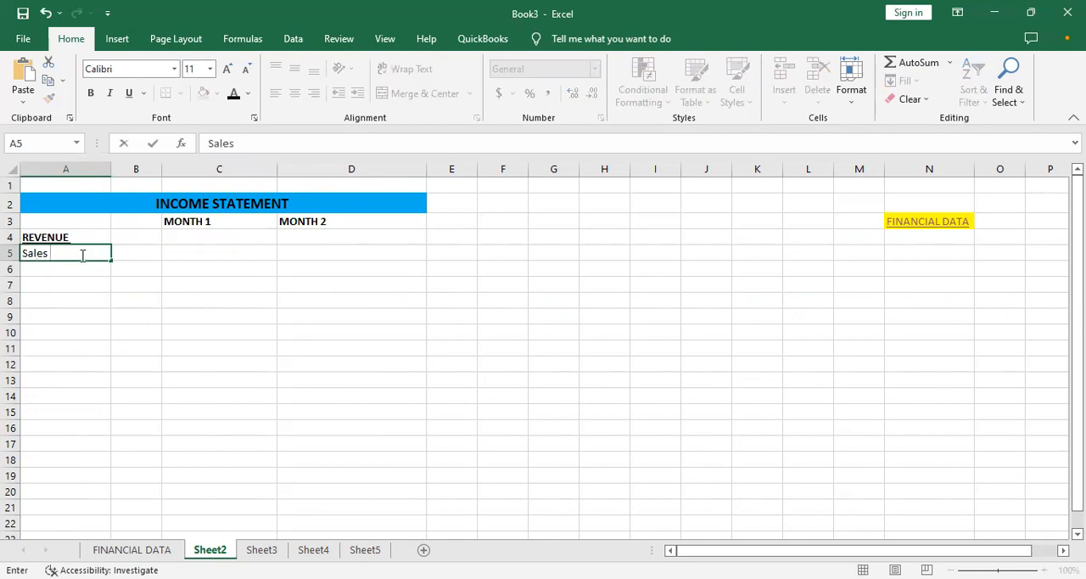
- Copy both months' sales figures from C7:D7 of the FINANCIAL DATA sheet into C5:D5 of the income statement
{"action": "left_click", "coordinate": [132, 549]}
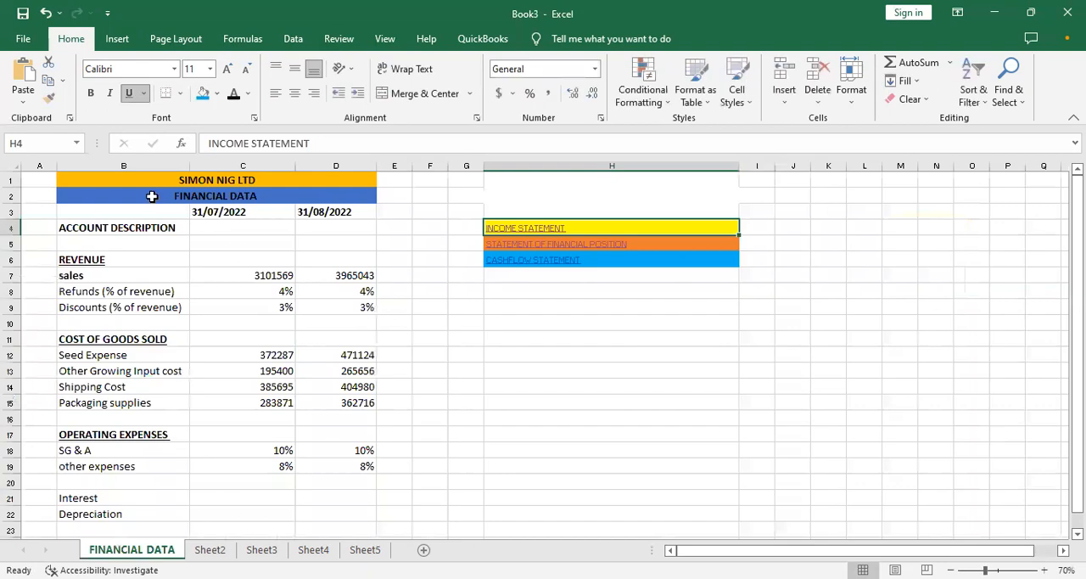
{"action": "left_click", "coordinate": [253, 277]}
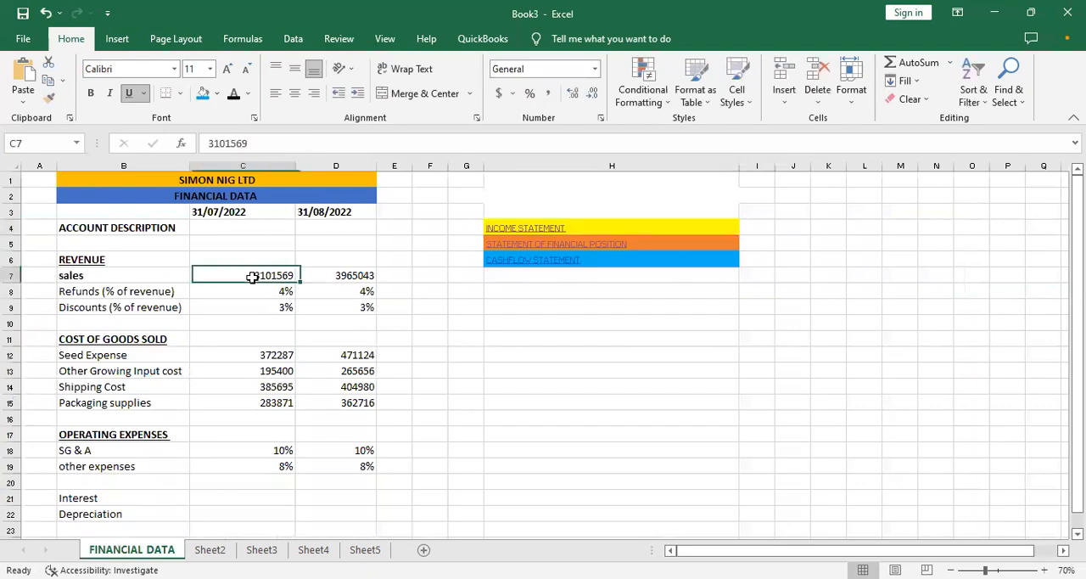
{"action": "left_click_drag", "start_coordinate": [253, 277], "coordinate": [312, 277]}
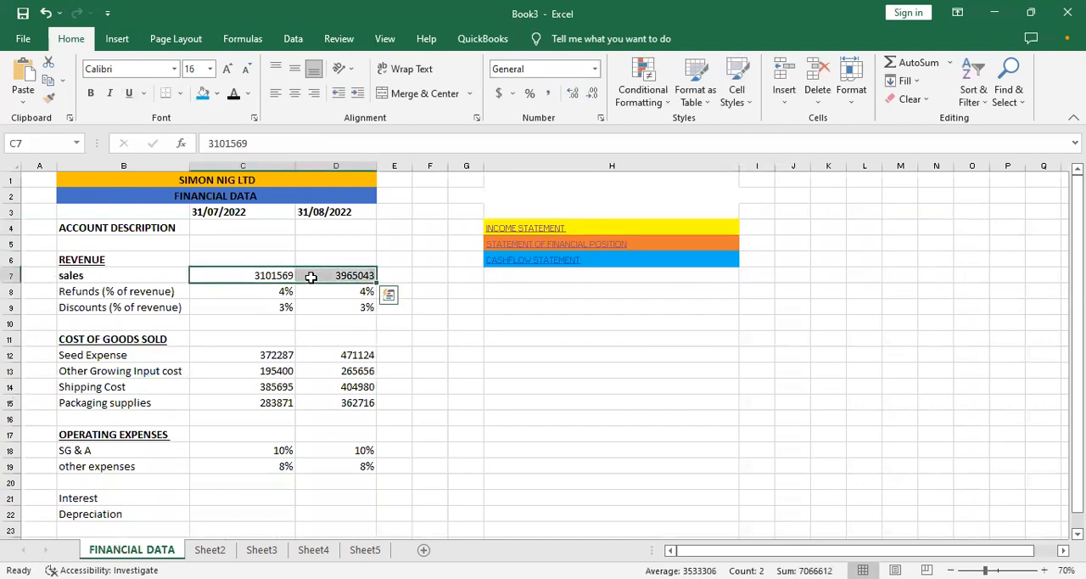
{"action": "key", "text": "ctrl+c"}
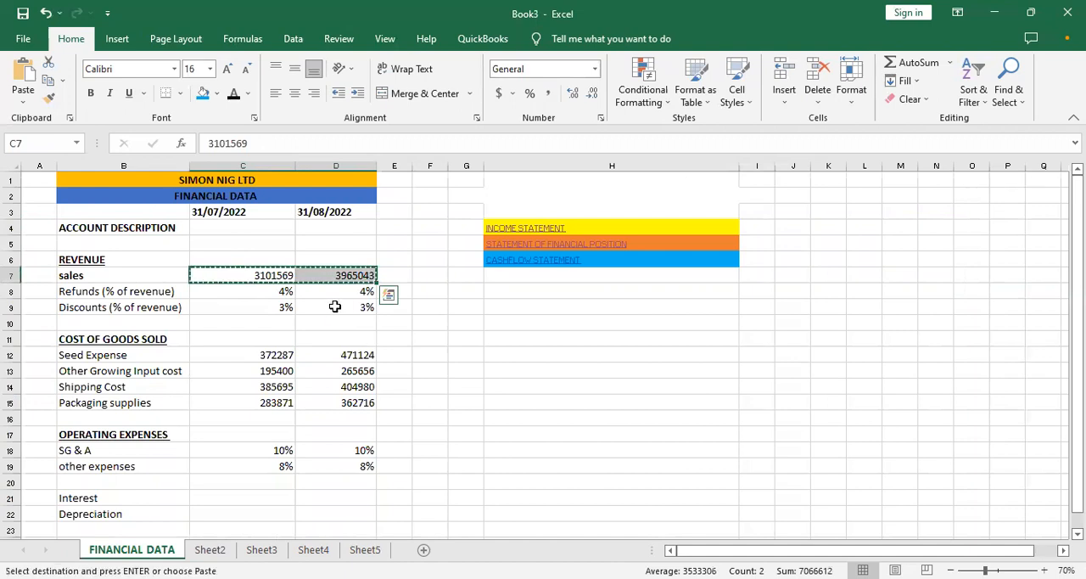
{"action": "left_click", "coordinate": [530, 229]}
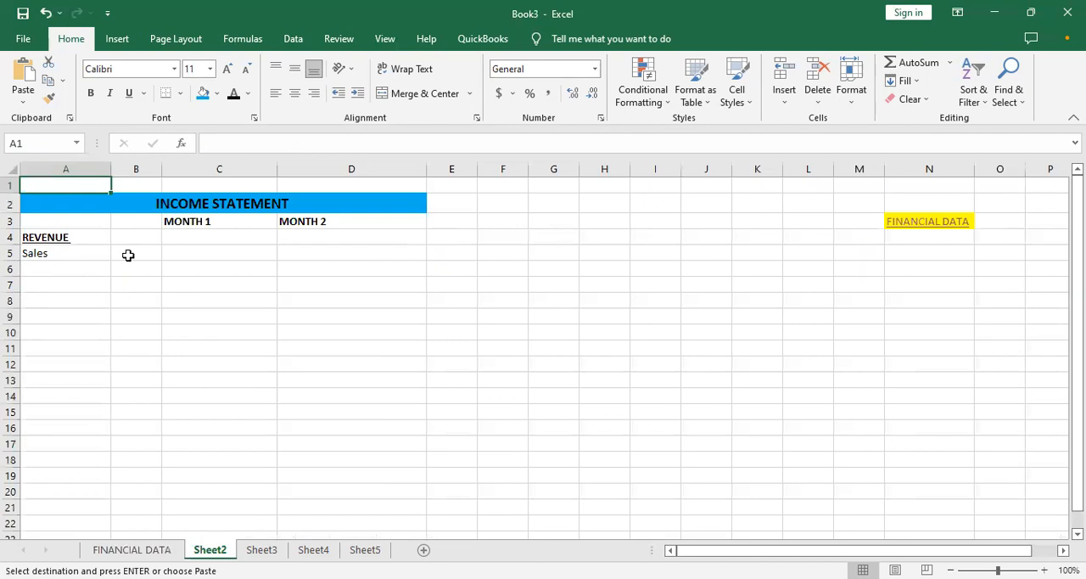
{"action": "left_click", "coordinate": [128, 255]}
{"action": "left_click", "coordinate": [185, 257]}
{"action": "key", "text": "ctrl+v"}
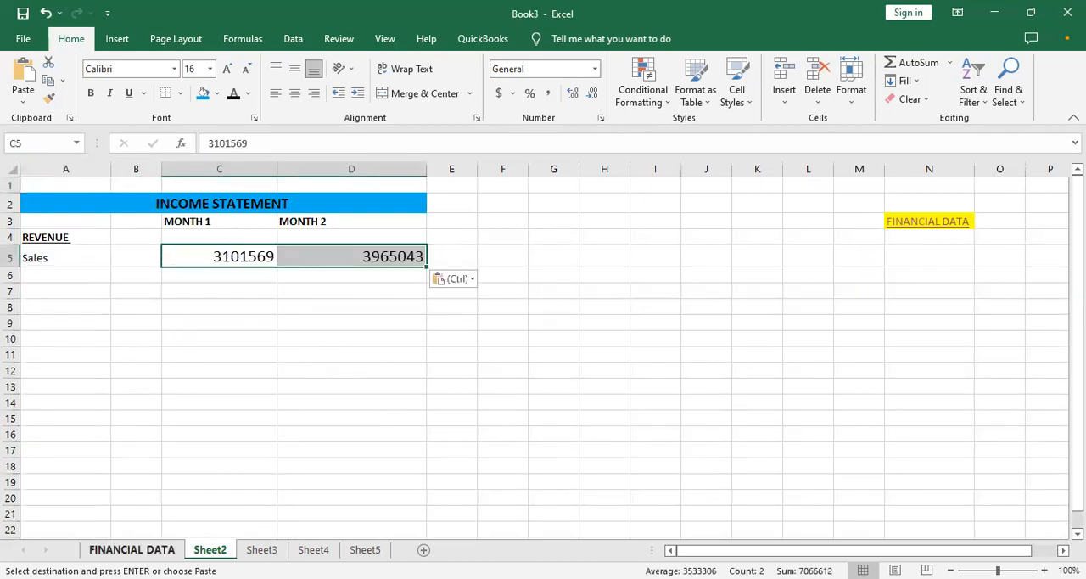
- Copy the "Refunds (% of revenue)" label from B8 of the FINANCIAL DATA sheet into A6 of the income statement
{"action": "left_click", "coordinate": [132, 549]}
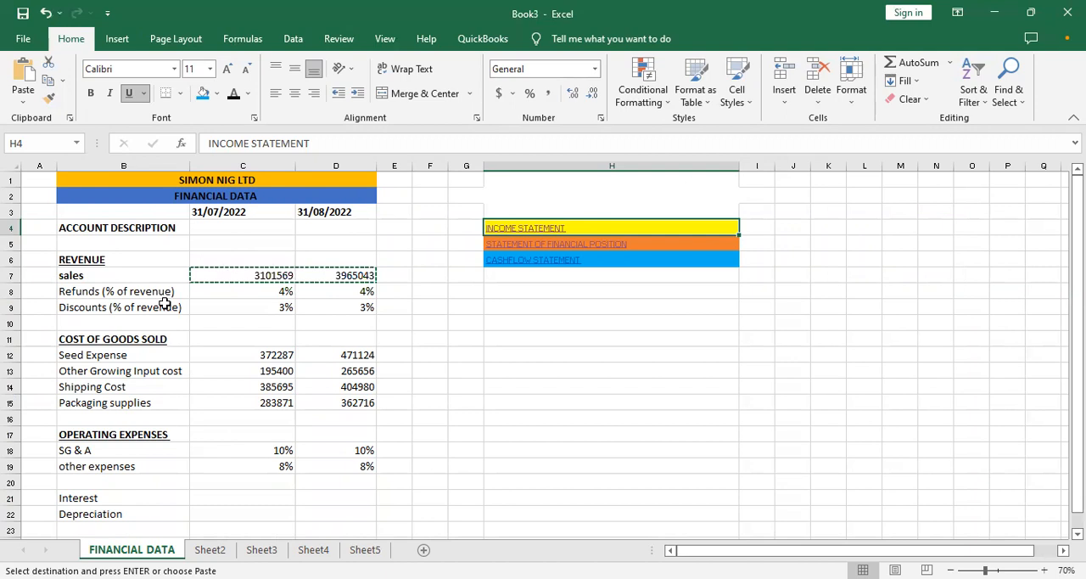
{"action": "left_click", "coordinate": [86, 291]}
{"action": "key", "text": "ctrl+c"}
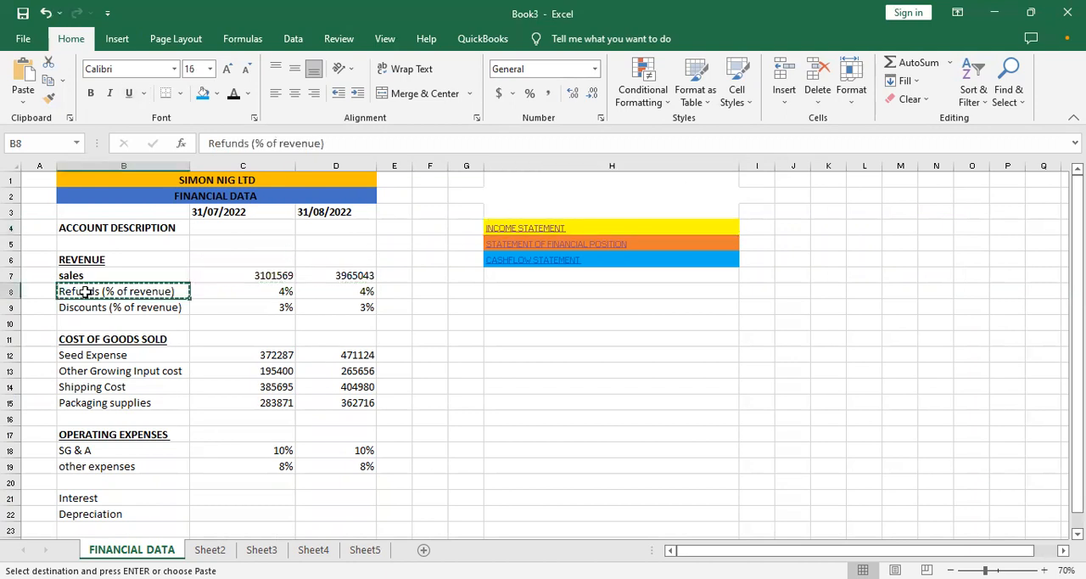
{"action": "left_click", "coordinate": [525, 231]}
{"action": "left_click", "coordinate": [56, 276]}
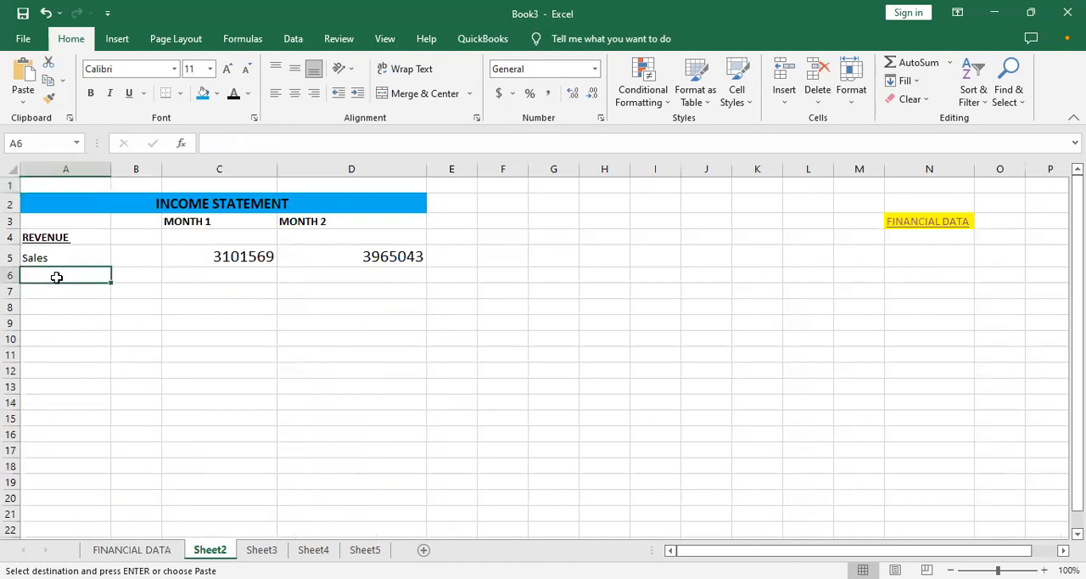
{"action": "key", "text": "ctrl+v"}
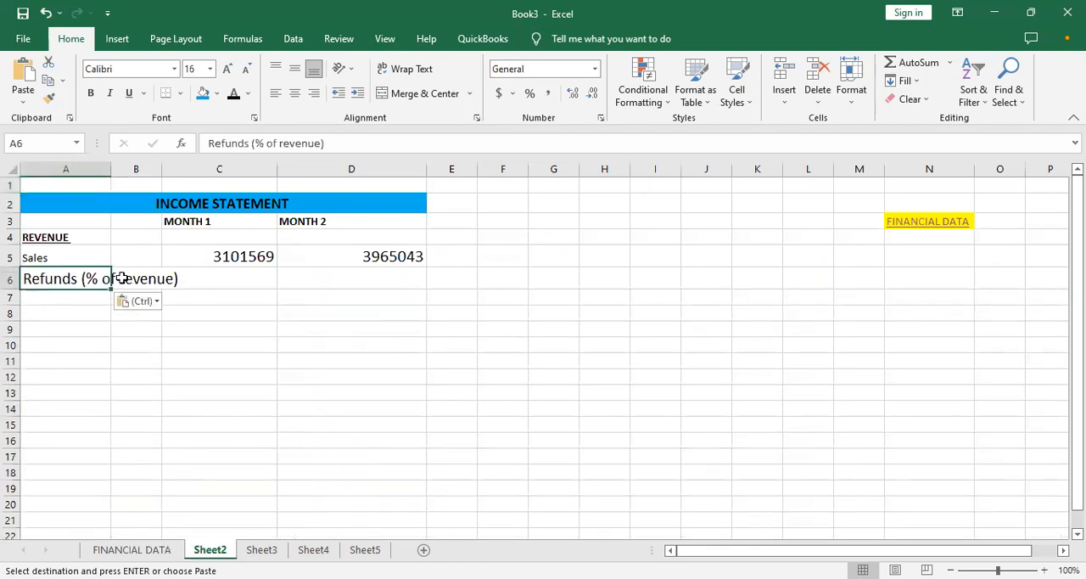
- Reduce the refunds label in A6 to font size 10 and widen column A to fit it
{"action": "left_click", "coordinate": [138, 300]}
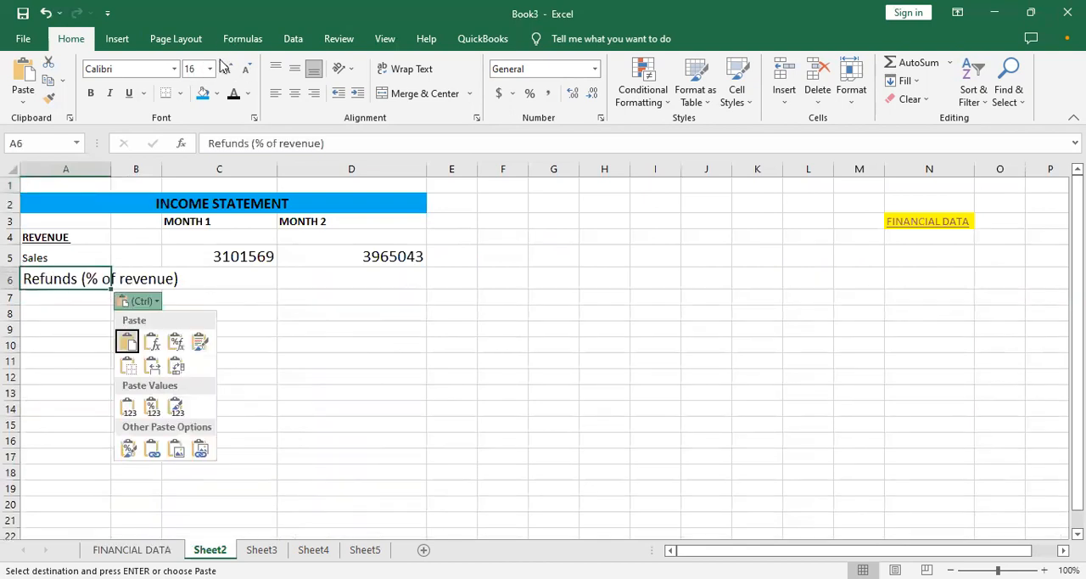
{"action": "left_click", "coordinate": [249, 71]}
{"action": "left_click", "coordinate": [249, 71]}
{"action": "left_click", "coordinate": [249, 70]}
{"action": "left_click", "coordinate": [249, 71]}
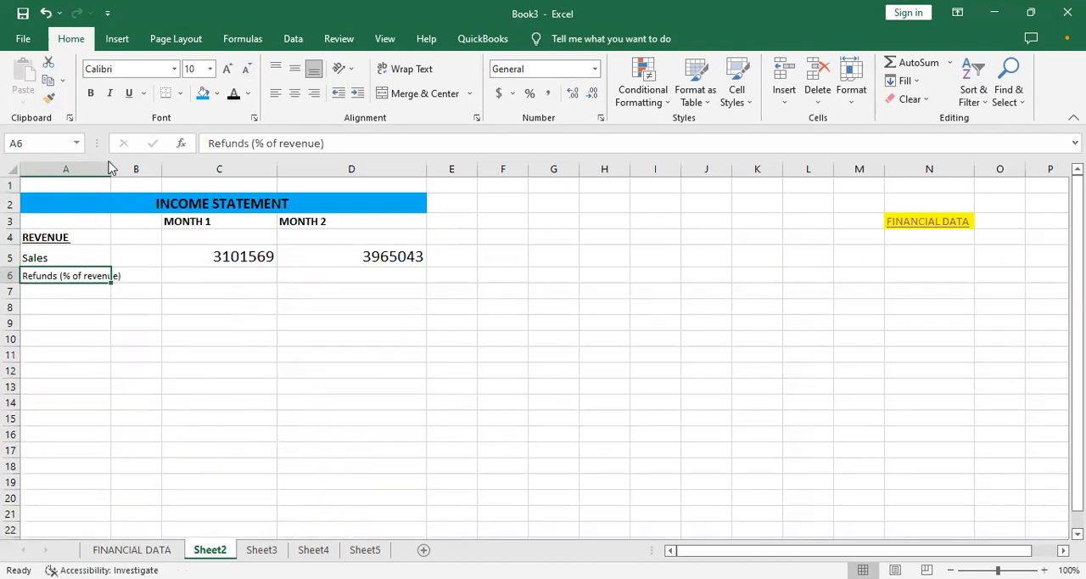
{"action": "left_click_drag", "start_coordinate": [110, 168], "coordinate": [126, 169]}
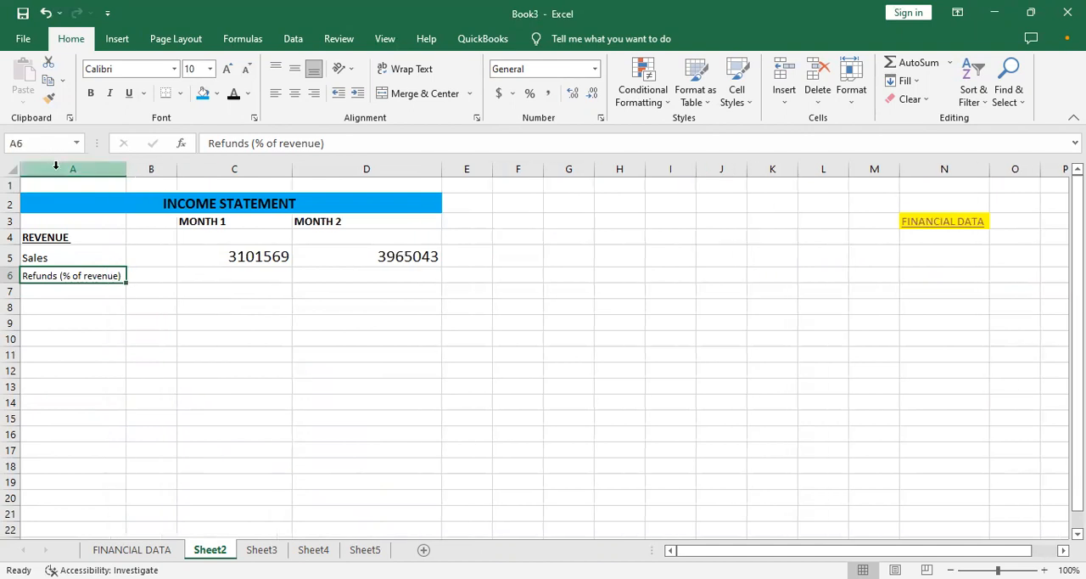
- Set the font size of the whole income statement sheet to 18 and widen column A to fit the refunds label
{"action": "left_click", "coordinate": [7, 168]}
{"action": "left_click", "coordinate": [227, 68]}
{"action": "left_click", "coordinate": [228, 68]}
{"action": "left_click", "coordinate": [227, 68]}
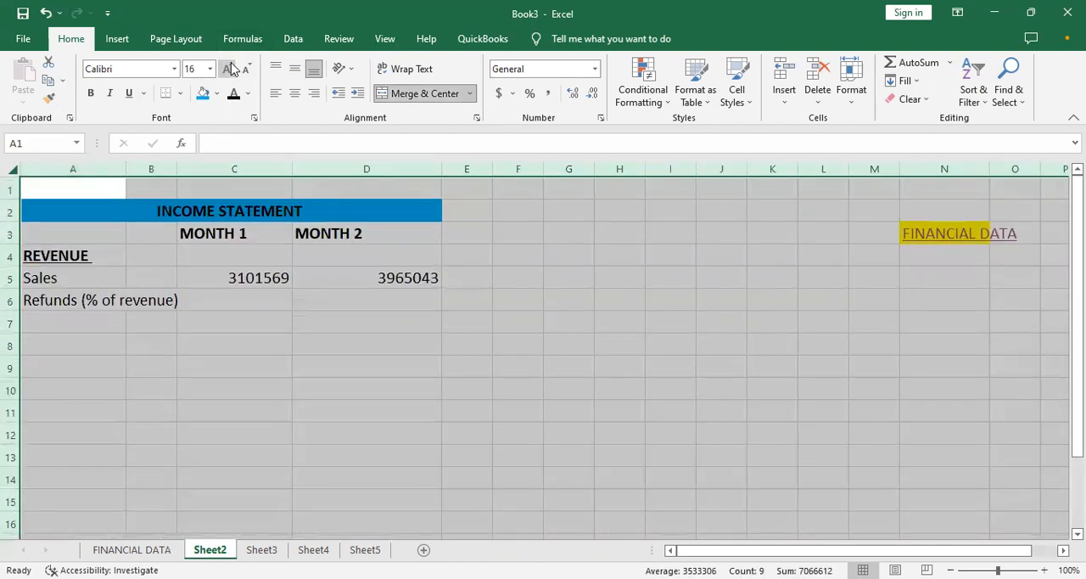
{"action": "left_click", "coordinate": [227, 67]}
{"action": "left_click", "coordinate": [196, 260]}
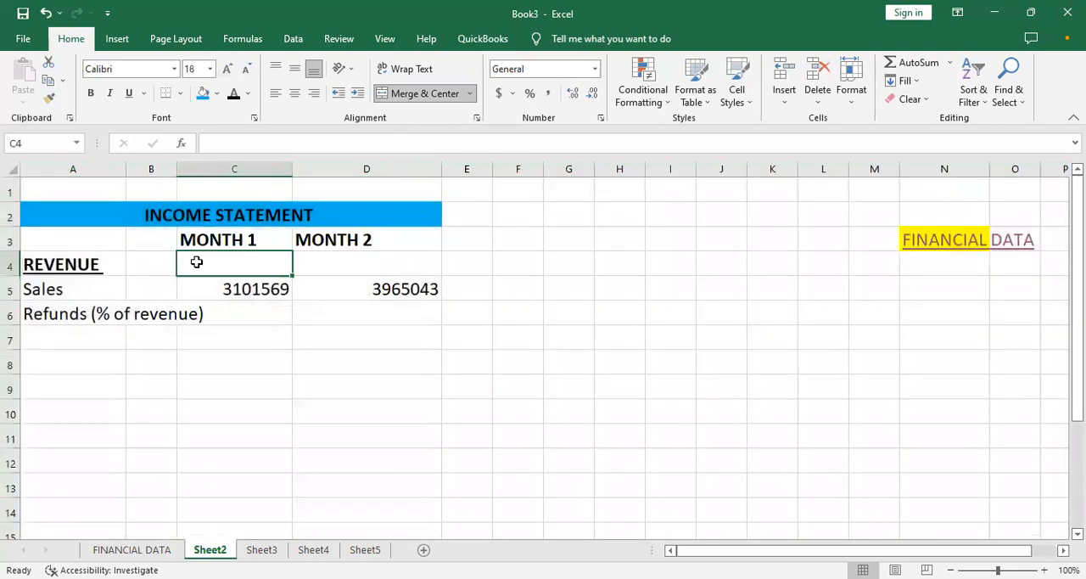
{"action": "left_click_drag", "start_coordinate": [126, 168], "coordinate": [226, 214]}
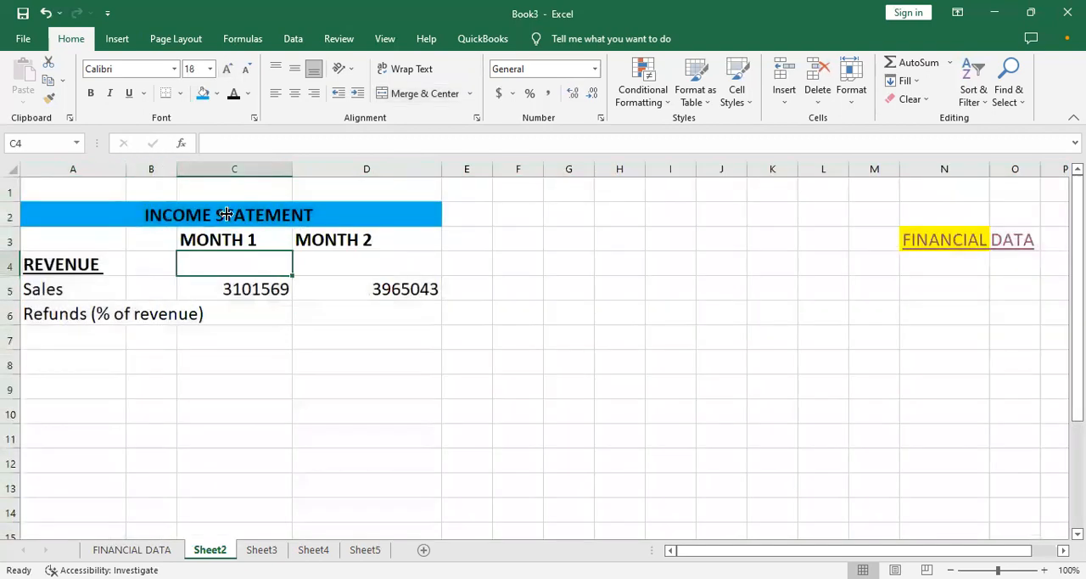
{"action": "left_click", "coordinate": [354, 330]}
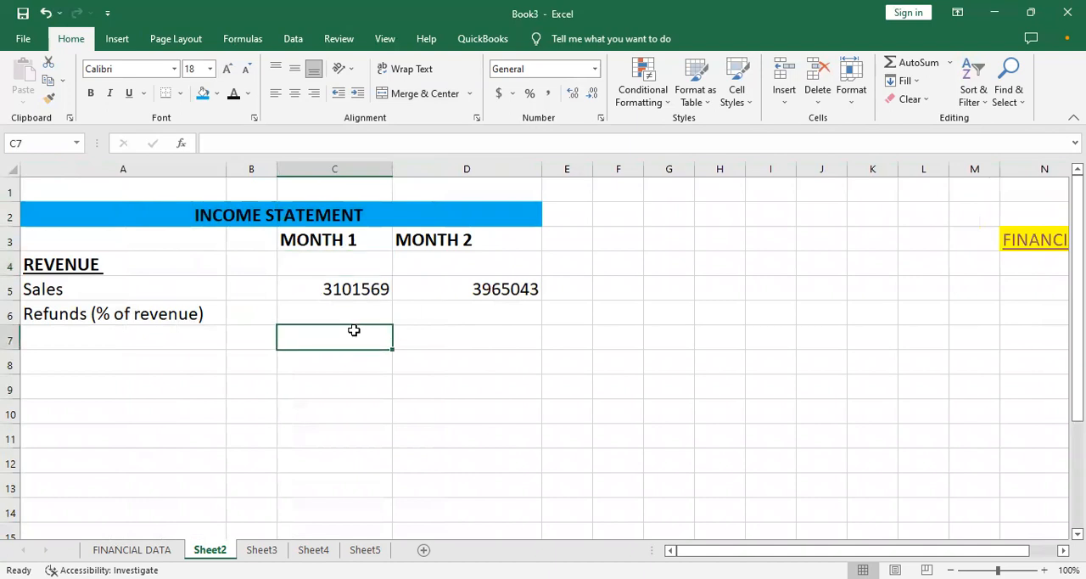
{"action": "left_click", "coordinate": [182, 313]}
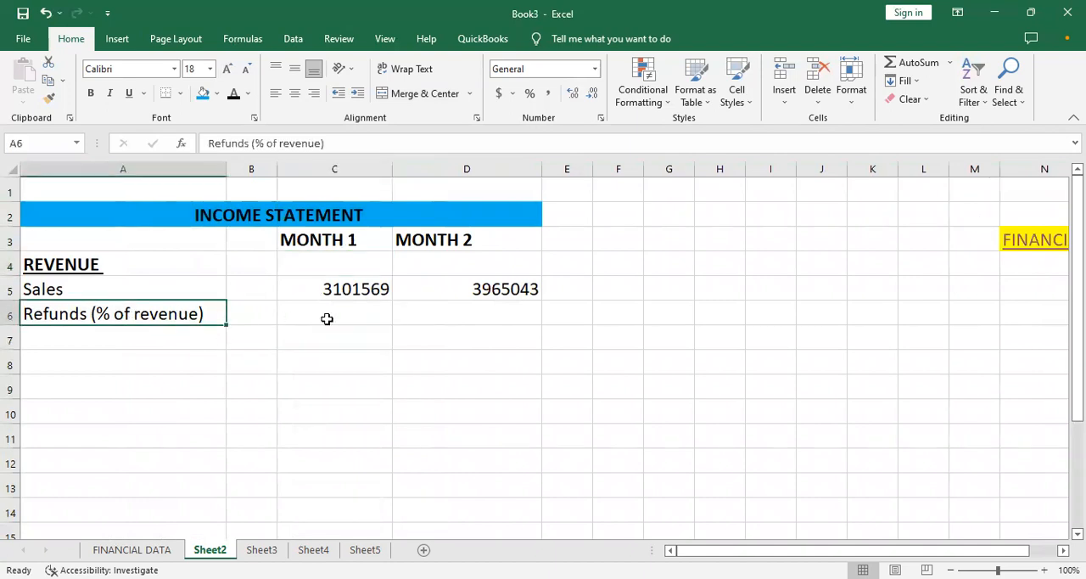
{"action": "left_click", "coordinate": [328, 318]}
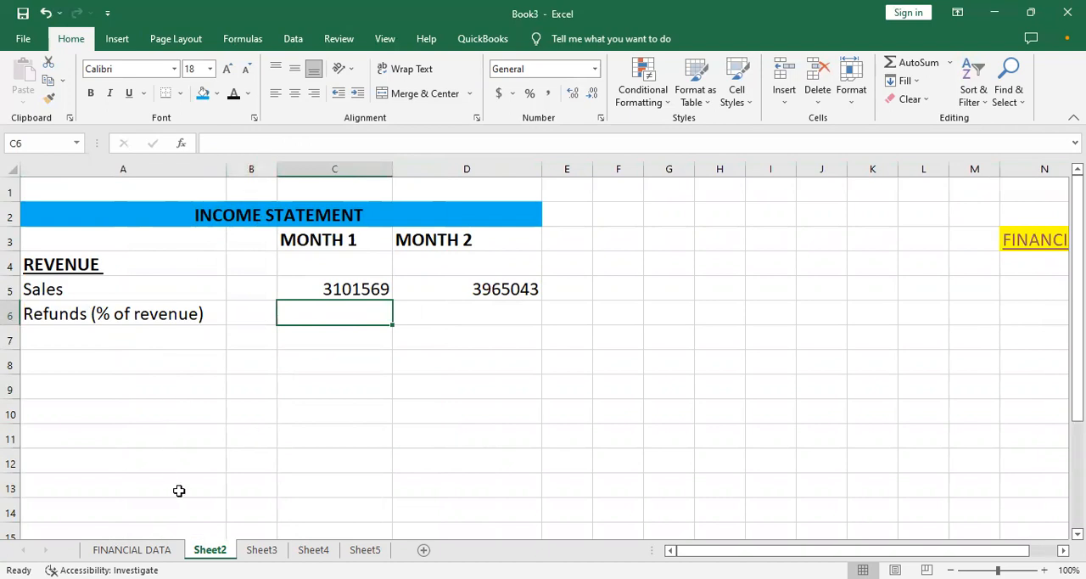
{"action": "left_click", "coordinate": [157, 550]}
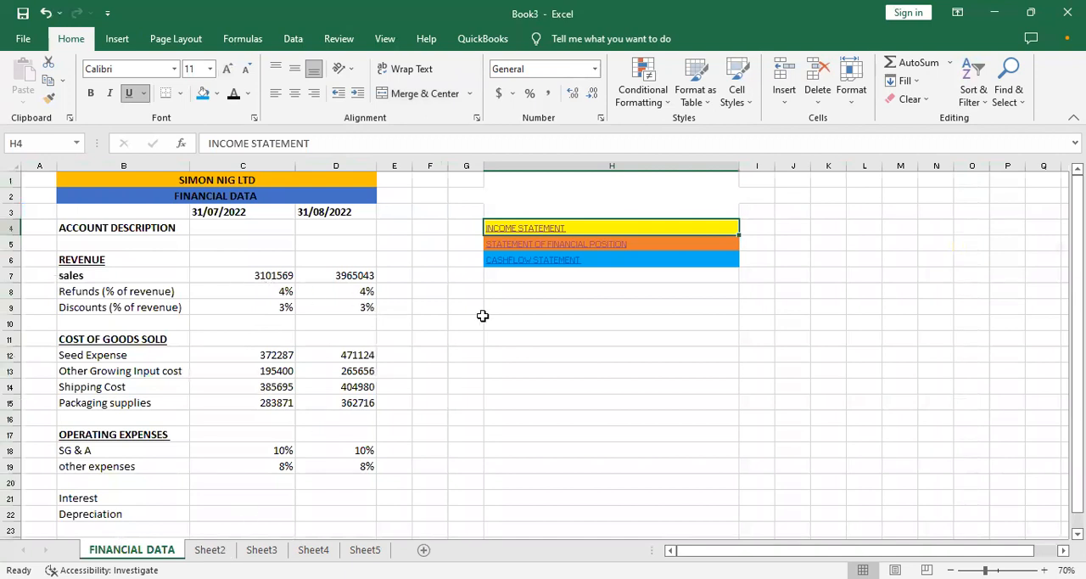
{"action": "left_click", "coordinate": [514, 236]}
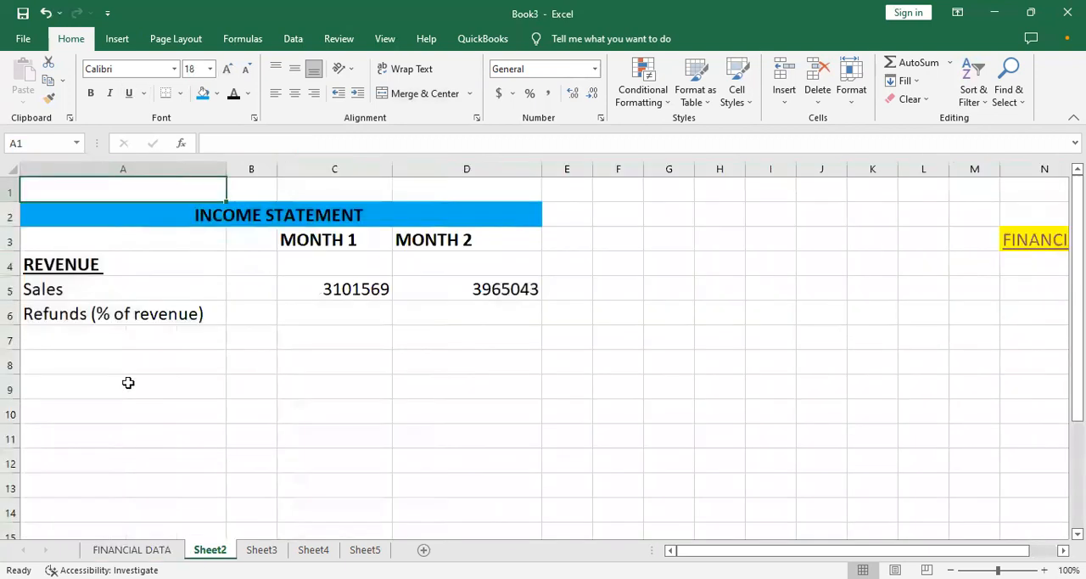
{"action": "left_click", "coordinate": [335, 311]}
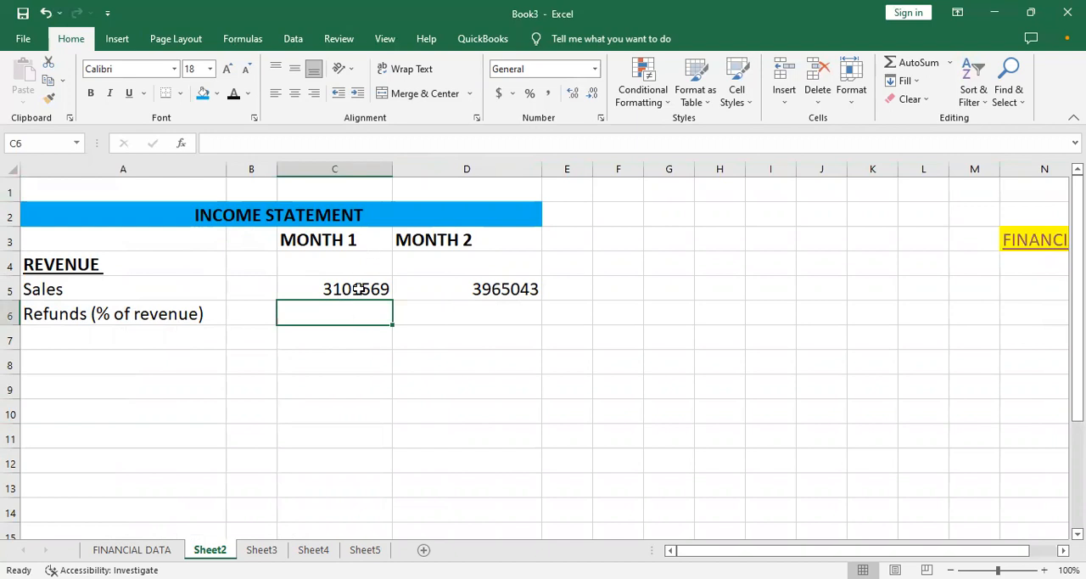
{"action": "type", "text": "="}
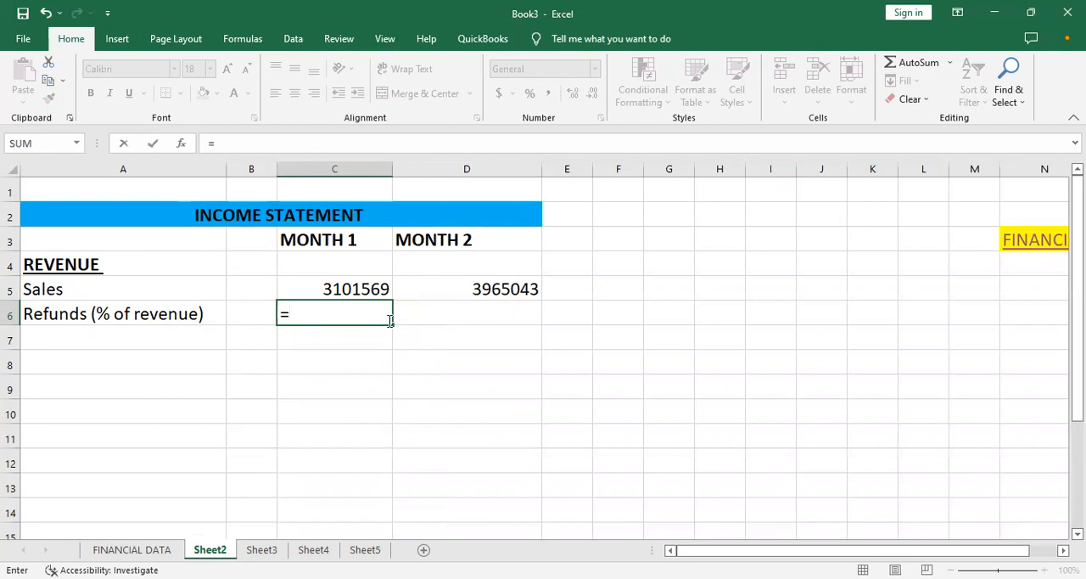
{"action": "key", "text": "Escape"}
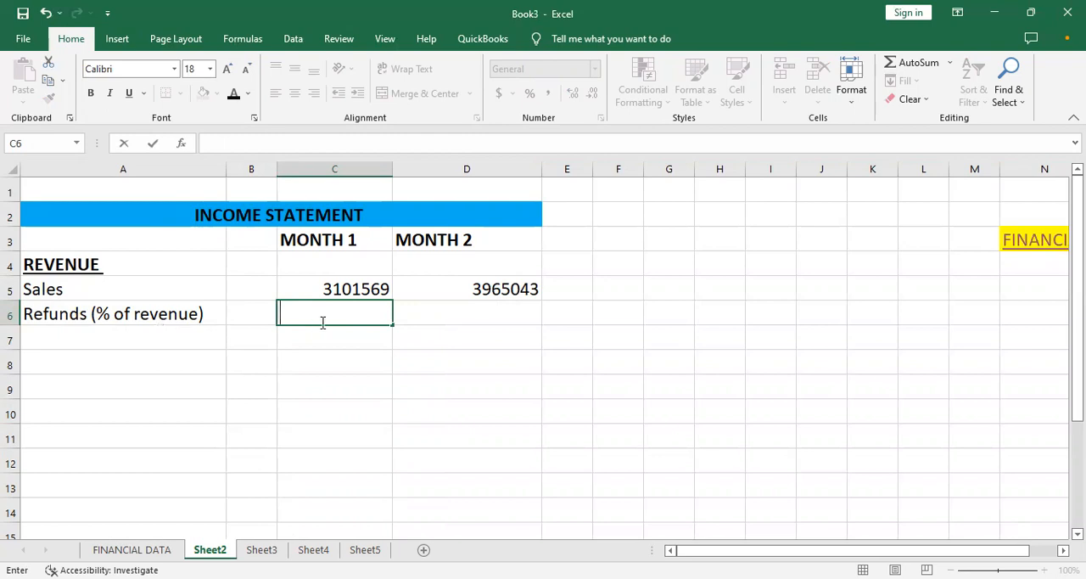
- Calculate the Month 1 refunds in C6 with the formula ='FINANCIAL DATA'!C8*Sheet2!C5
{"action": "type", "text": "="}
{"action": "left_click", "coordinate": [131, 549]}
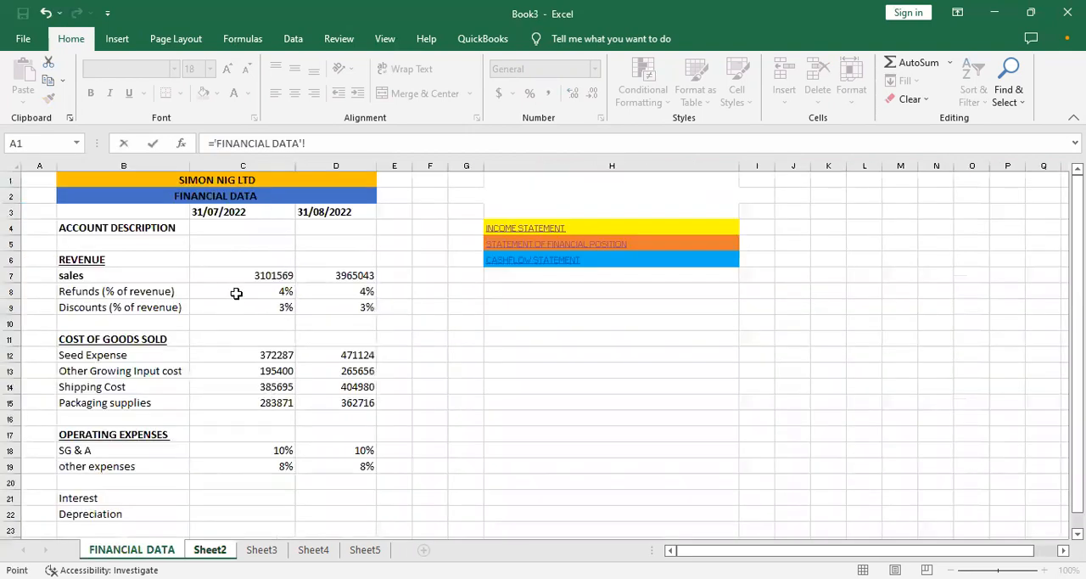
{"action": "left_click", "coordinate": [236, 293]}
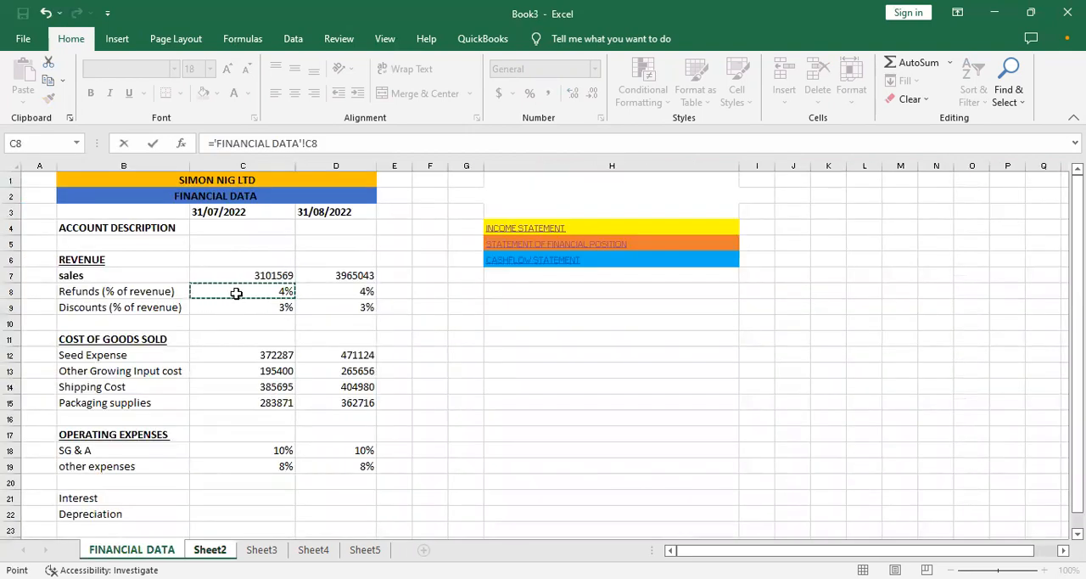
{"action": "type", "text": "*"}
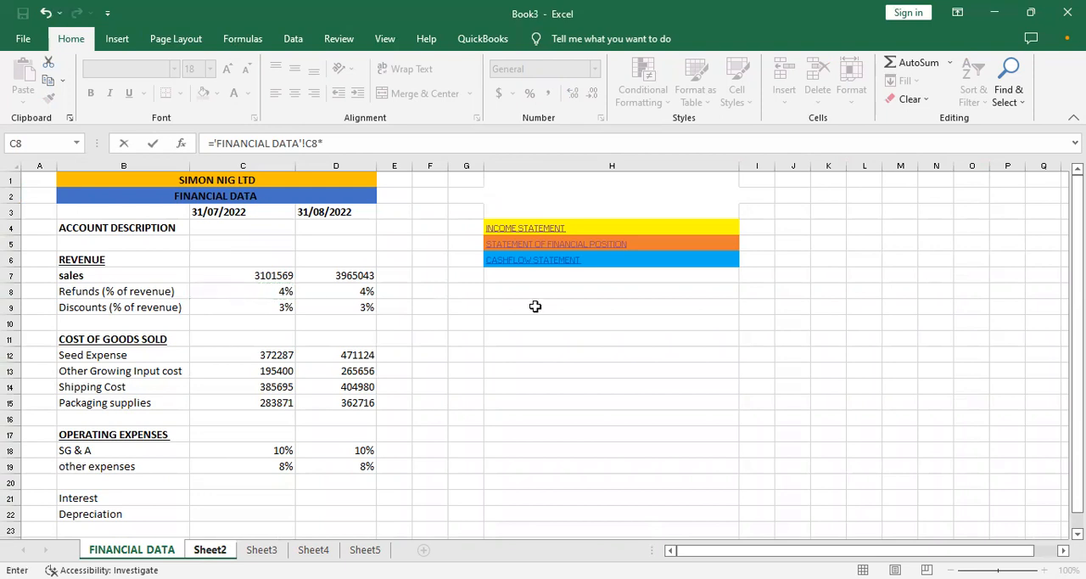
{"action": "left_click", "coordinate": [507, 227]}
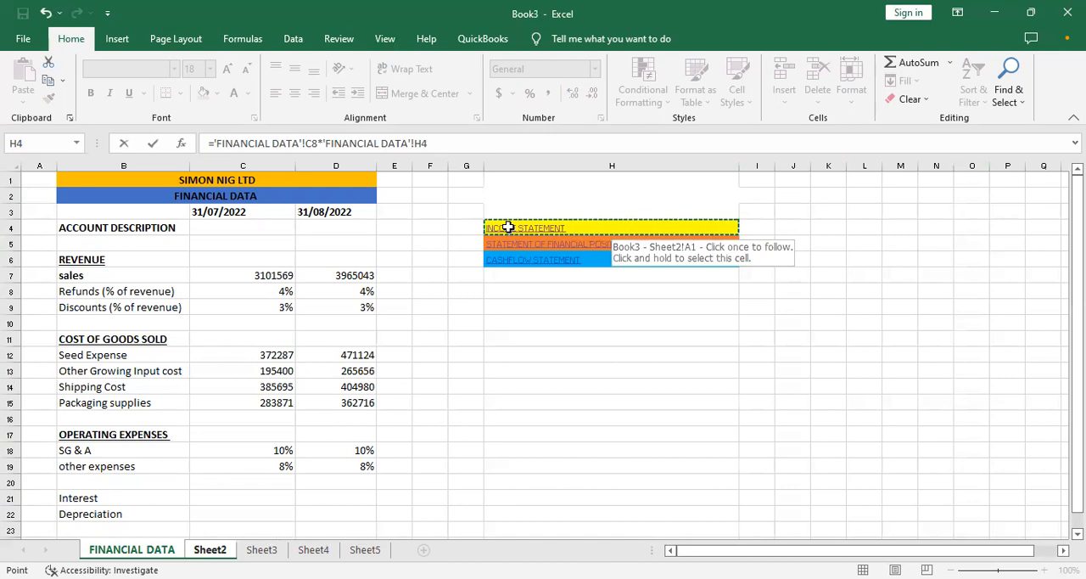
{"action": "left_click", "coordinate": [210, 549]}
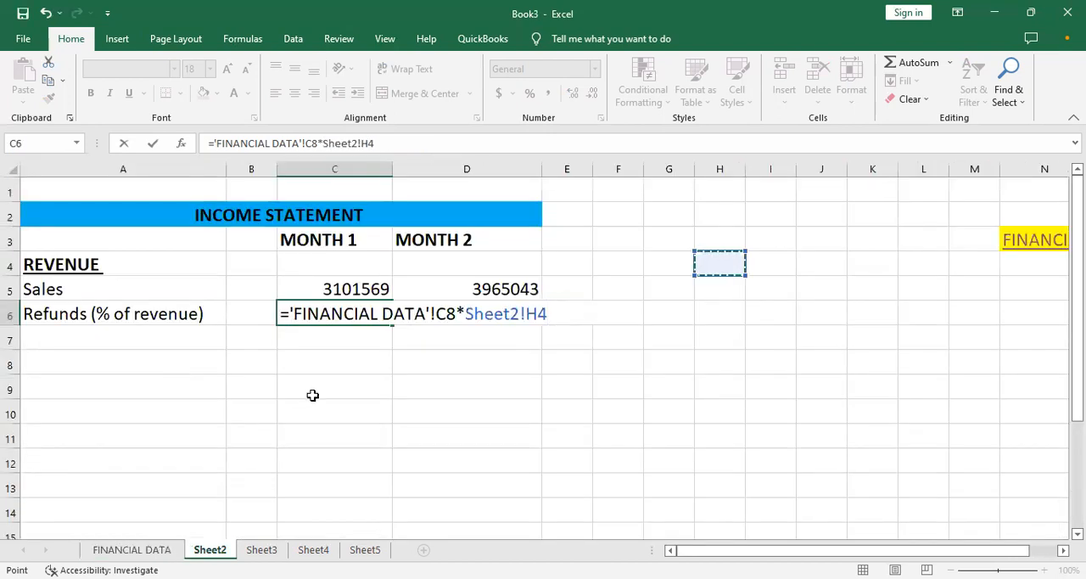
{"action": "key", "text": "BackSpace"}
{"action": "key", "text": "BackSpace"}
{"action": "key", "text": "BackSpace"}
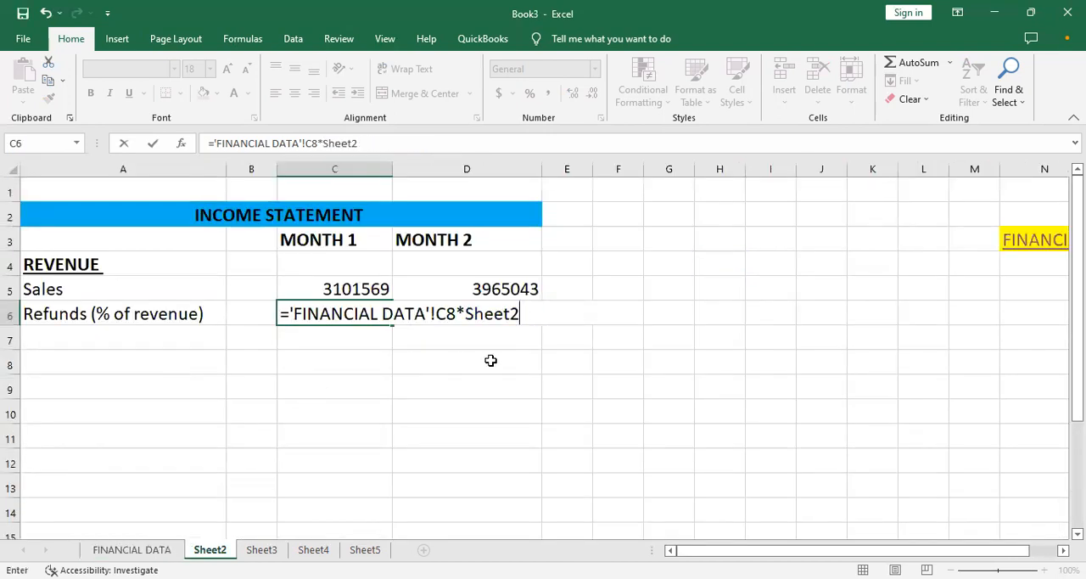
{"action": "key", "text": "BackSpace"}
{"action": "key", "text": "BackSpace"}
{"action": "key", "text": "BackSpace"}
{"action": "key", "text": "BackSpace"}
{"action": "key", "text": "BackSpace"}
{"action": "key", "text": "BackSpace"}
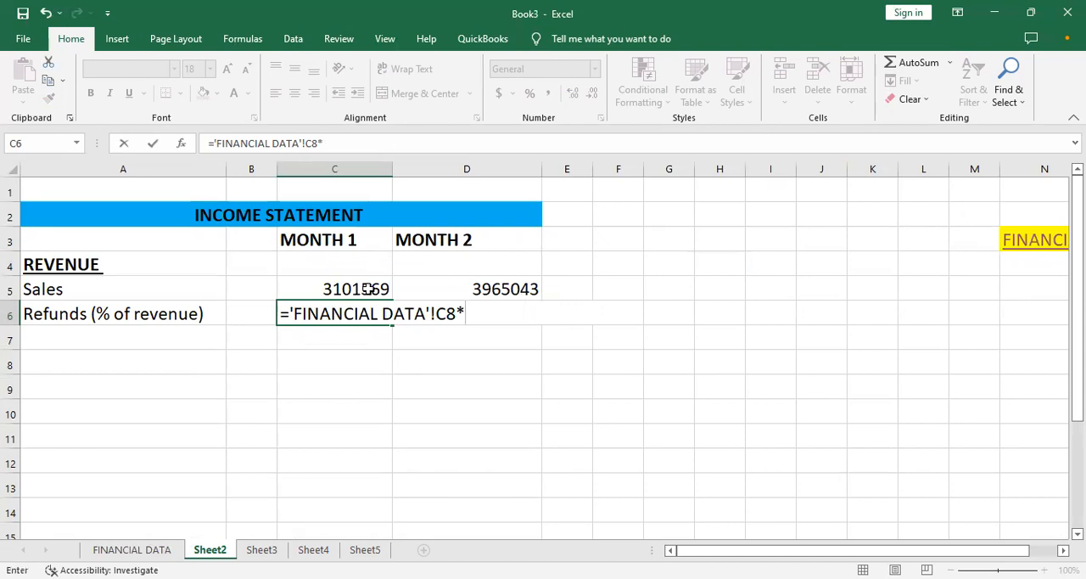
{"action": "left_click", "coordinate": [365, 289]}
{"action": "key", "text": "Return"}
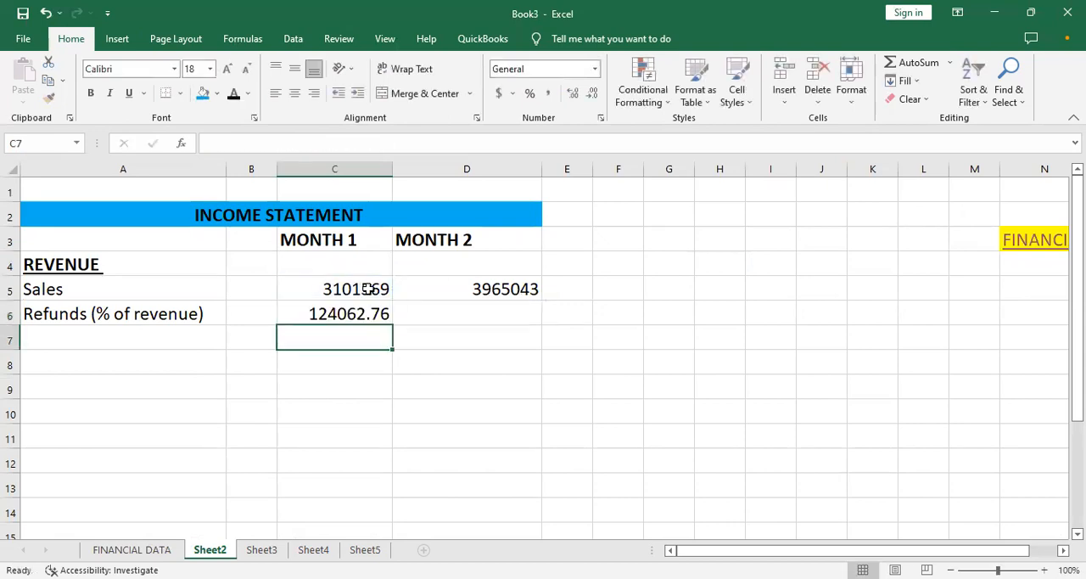
- Lock the row of the sales reference in the C6 refunds formula, making it Sheet2!C$5
{"action": "left_click", "coordinate": [354, 313]}
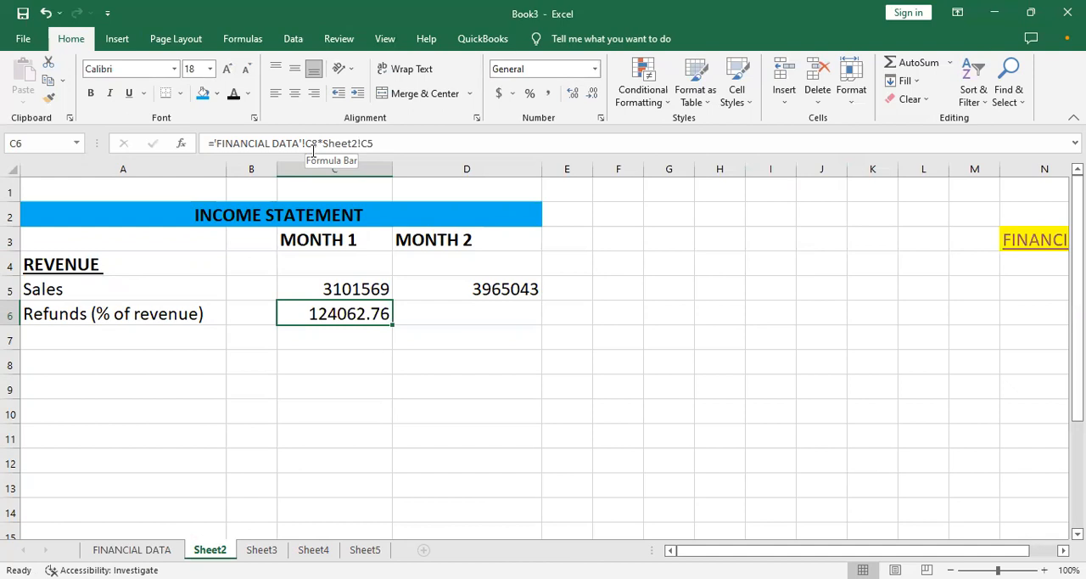
{"action": "key", "text": "F2"}
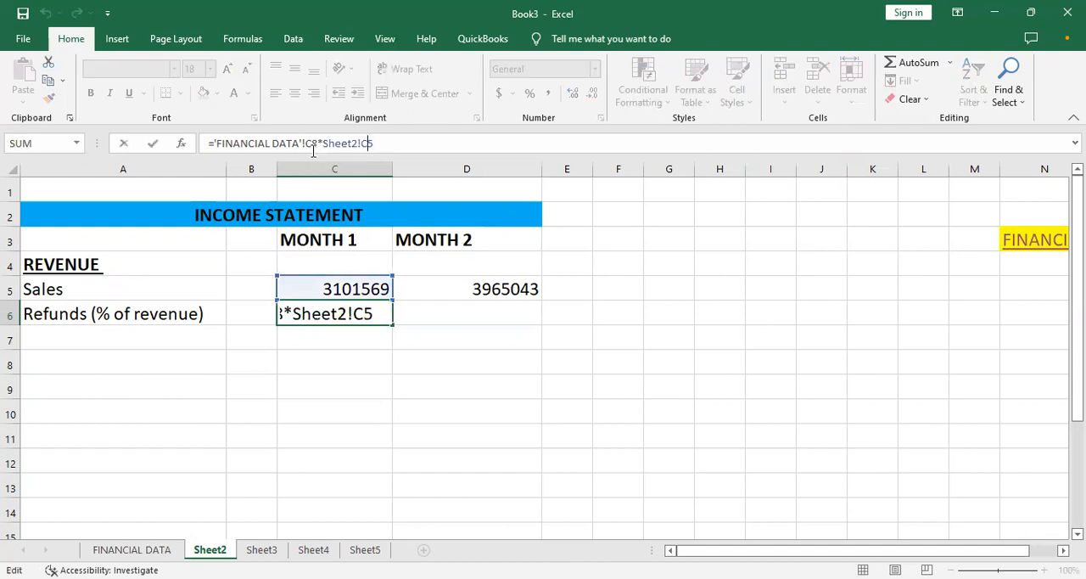
{"action": "key", "text": "F4"}
{"action": "key", "text": "F4"}
{"action": "key", "text": "Return"}
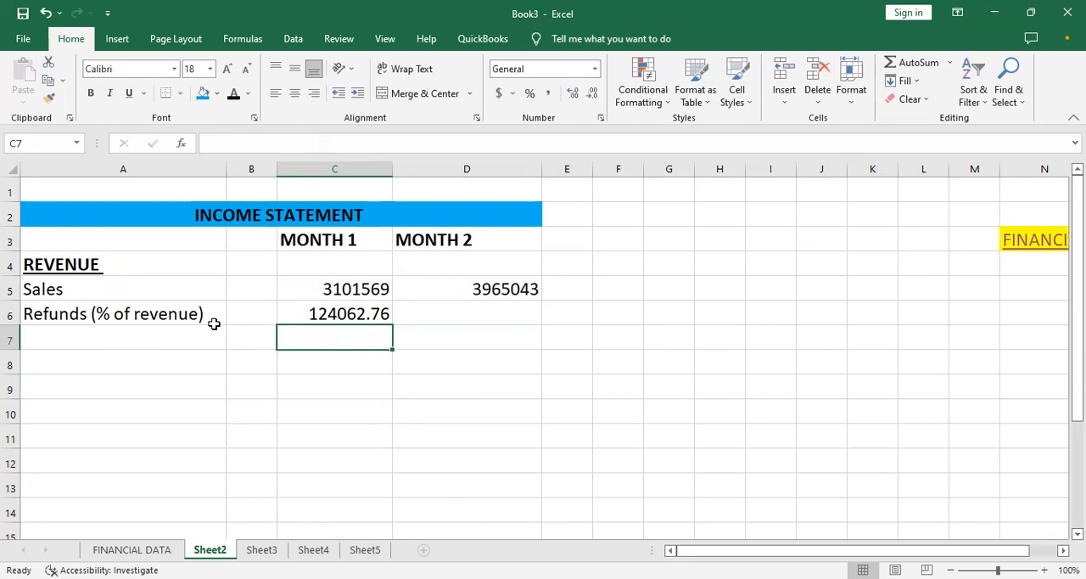
{"action": "left_click", "coordinate": [318, 314]}
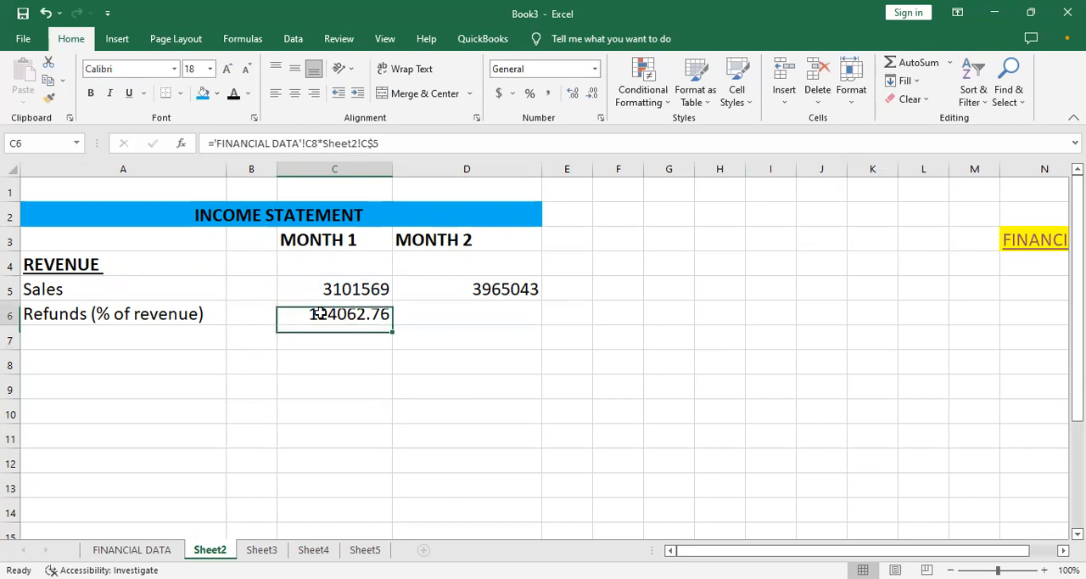
- Copy the "Discounts (% of revenue)" label from B9 of the FINANCIAL DATA sheet into A7 of the income statement
{"action": "left_click", "coordinate": [127, 344]}
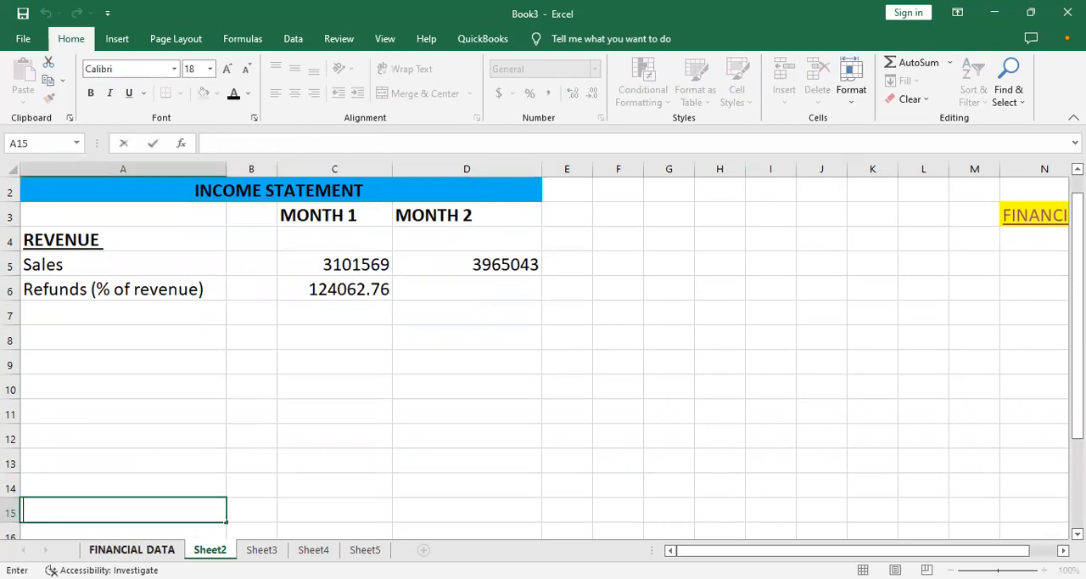
{"action": "left_click", "coordinate": [132, 549]}
{"action": "left_click", "coordinate": [111, 308]}
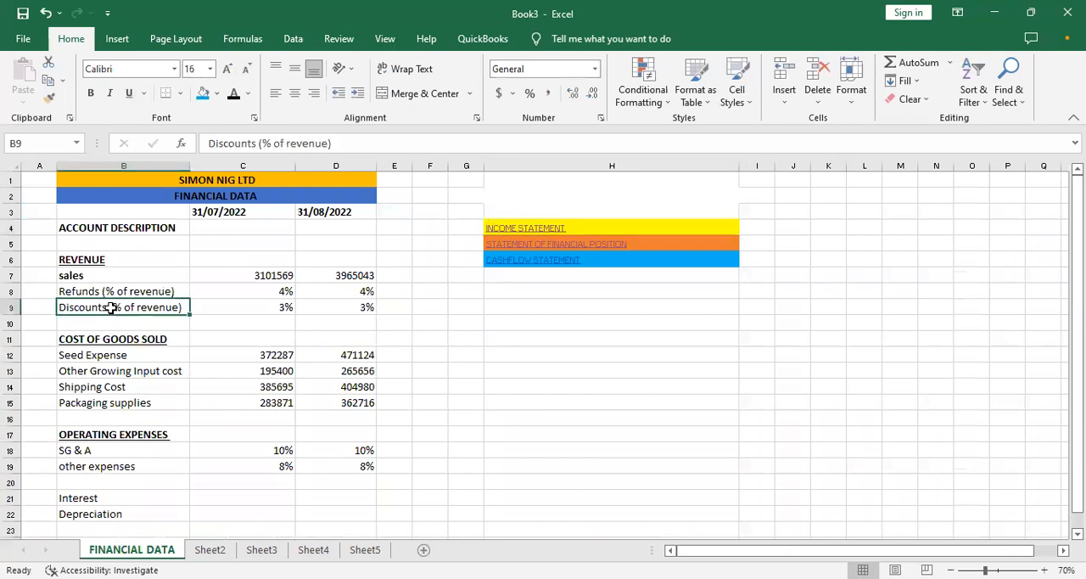
{"action": "key", "text": "ctrl+c"}
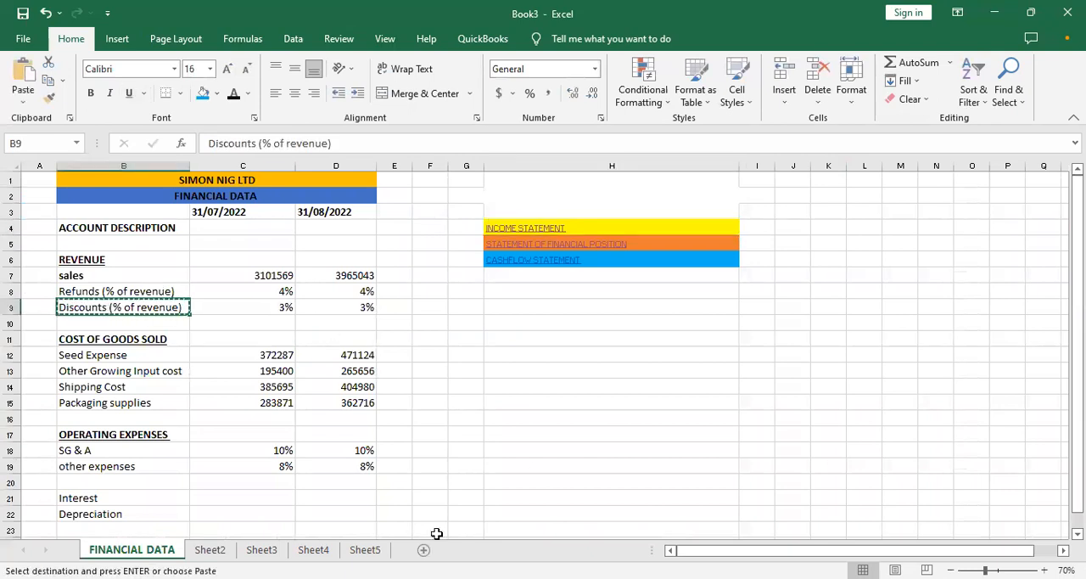
{"action": "left_click", "coordinate": [557, 229]}
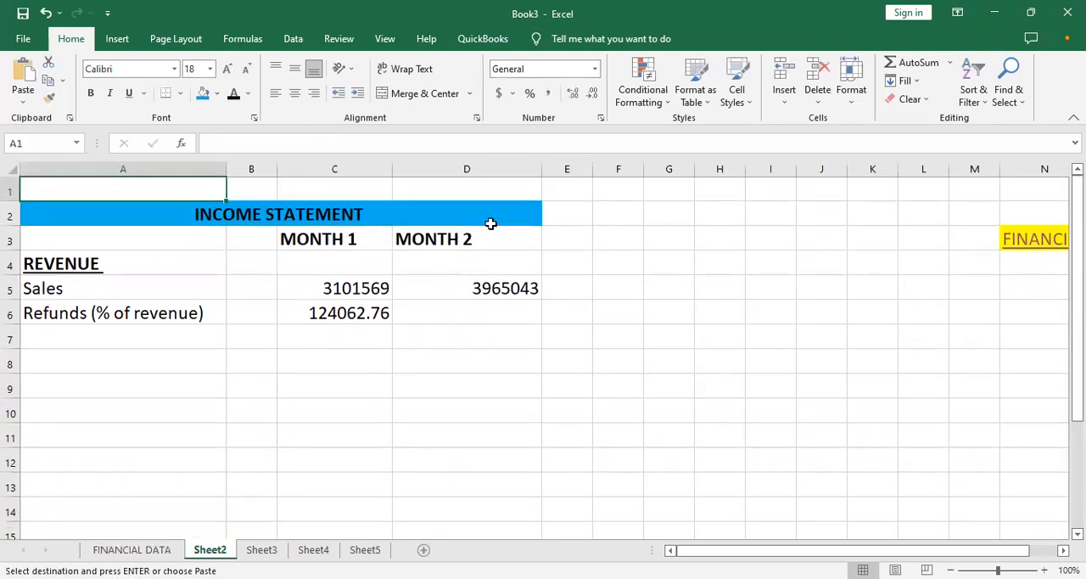
{"action": "left_click", "coordinate": [133, 332]}
{"action": "key", "text": "ctrl+v"}
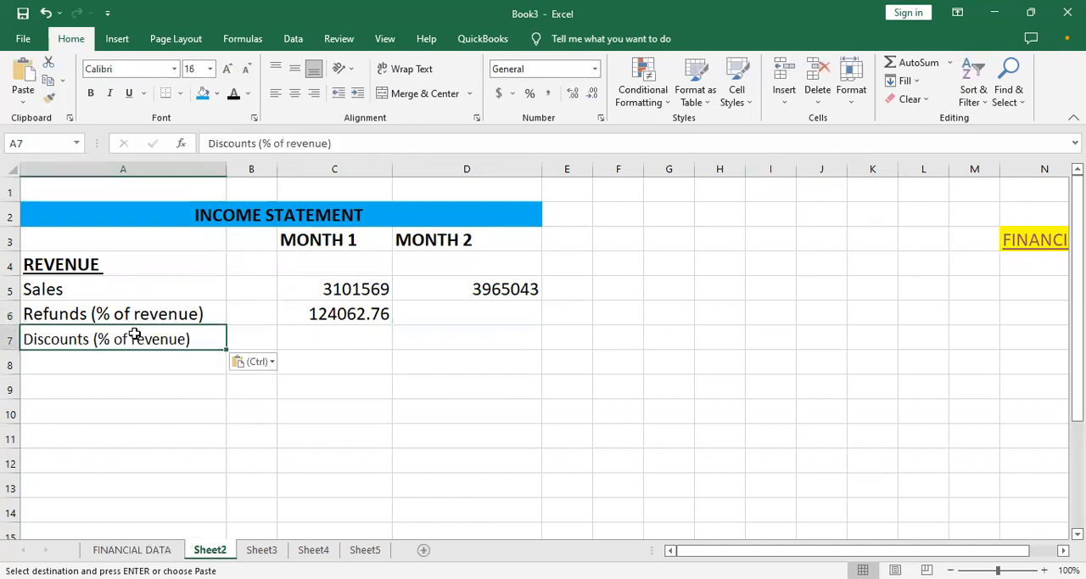
- Fill the refunds formula from C6 down to C7 to calculate the Month 1 discounts
{"action": "left_click", "coordinate": [342, 342]}
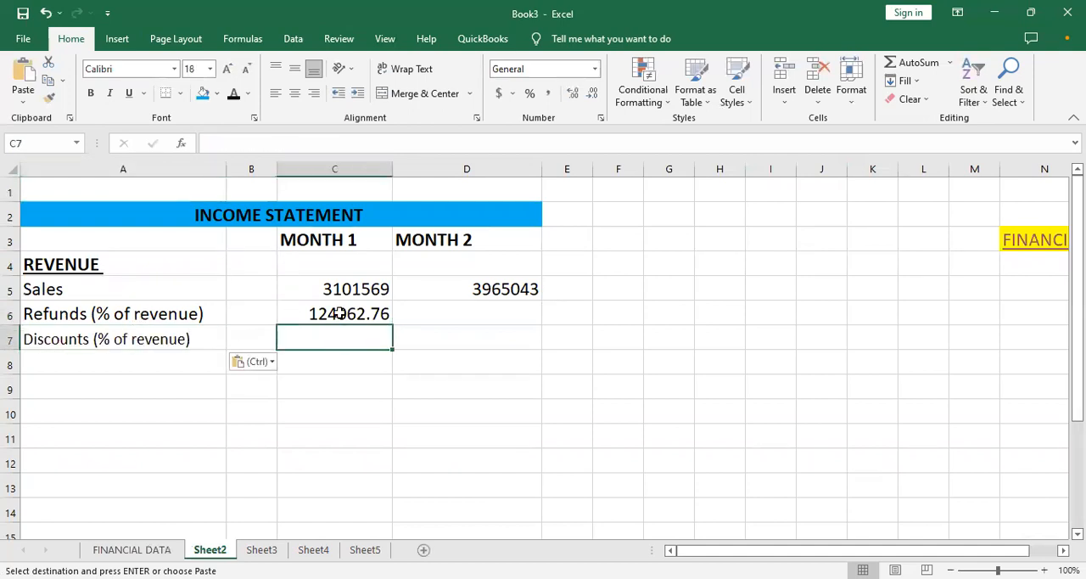
{"action": "left_click", "coordinate": [339, 308]}
{"action": "left_click_drag", "start_coordinate": [391, 324], "coordinate": [390, 342]}
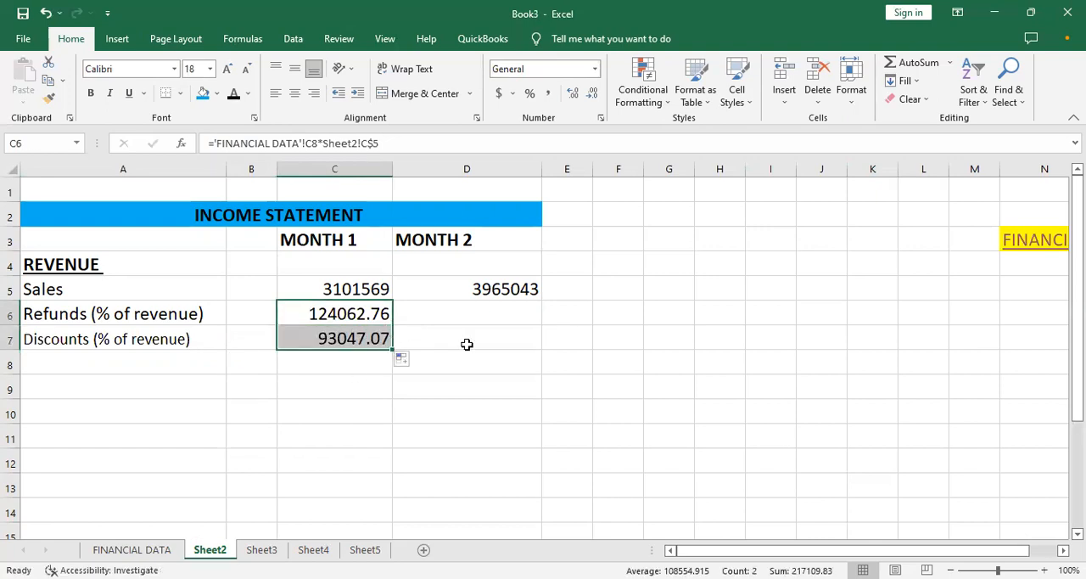
{"action": "left_click", "coordinate": [347, 315]}
{"action": "left_click", "coordinate": [345, 338]}
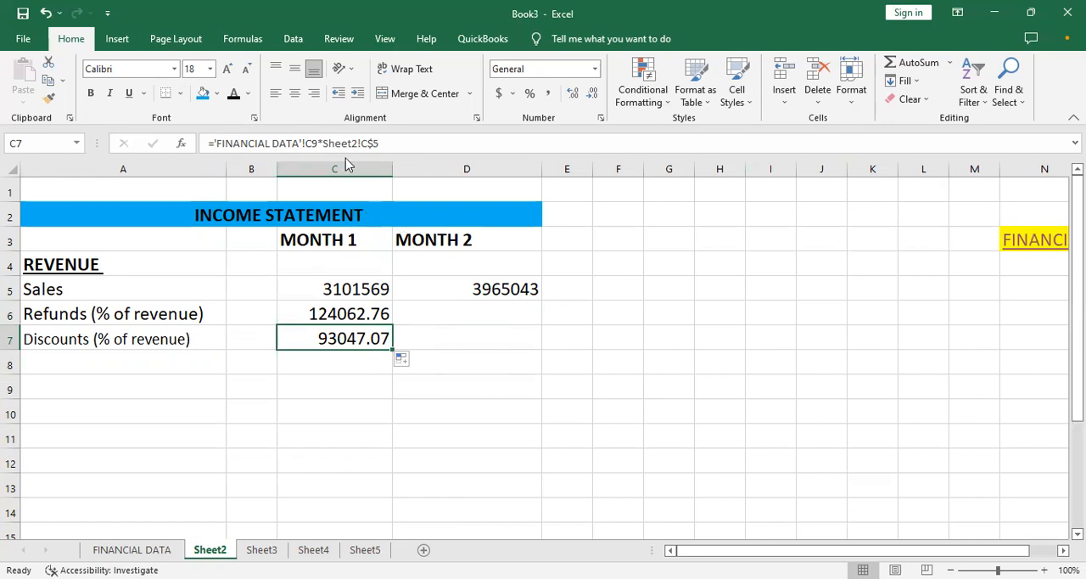
{"action": "left_click", "coordinate": [418, 332]}
- Display the Month 1 refunds in C6 and discounts in C7 without decimal places
{"action": "left_click", "coordinate": [343, 307]}
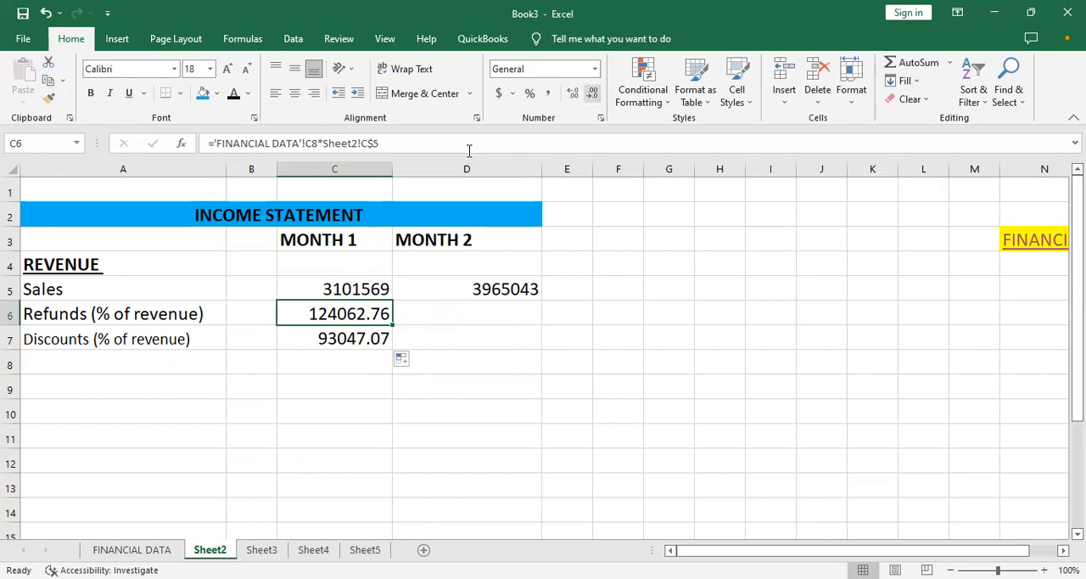
{"action": "double_click", "coordinate": [592, 93]}
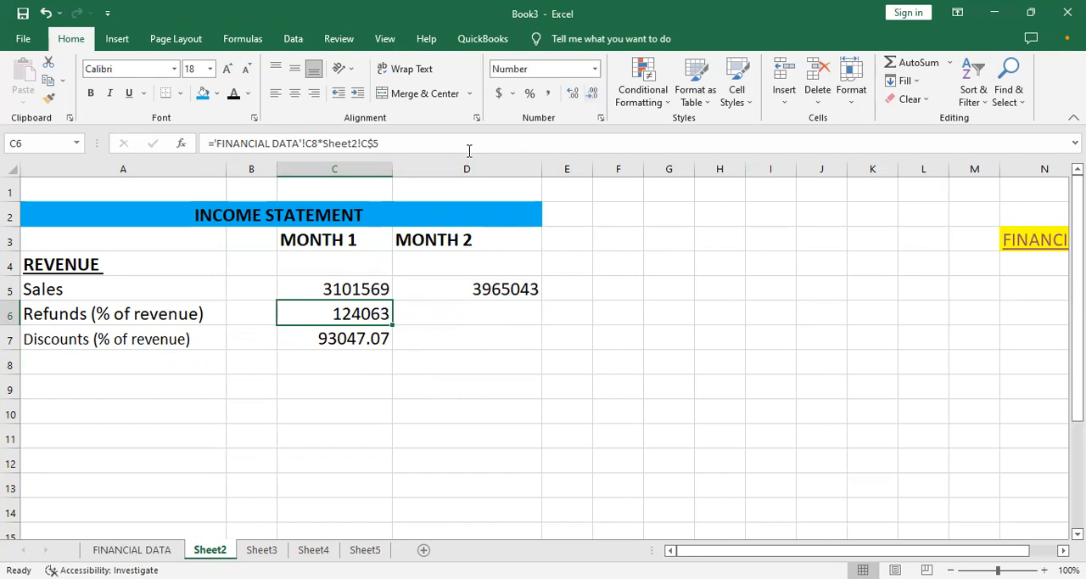
{"action": "key", "text": "ctrl+z"}
{"action": "key", "text": "ctrl+z"}
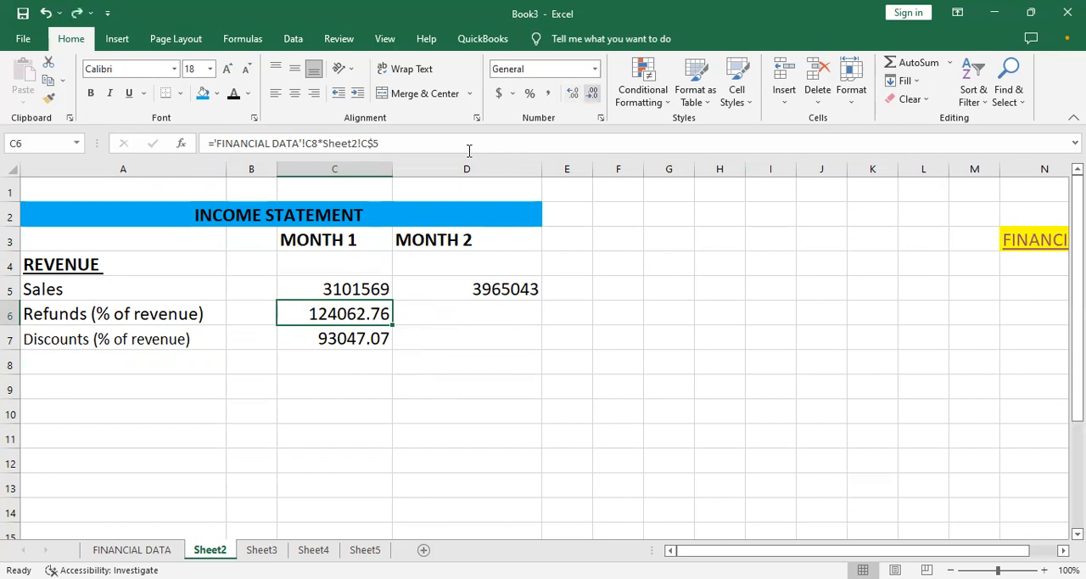
{"action": "key", "text": "ctrl+y"}
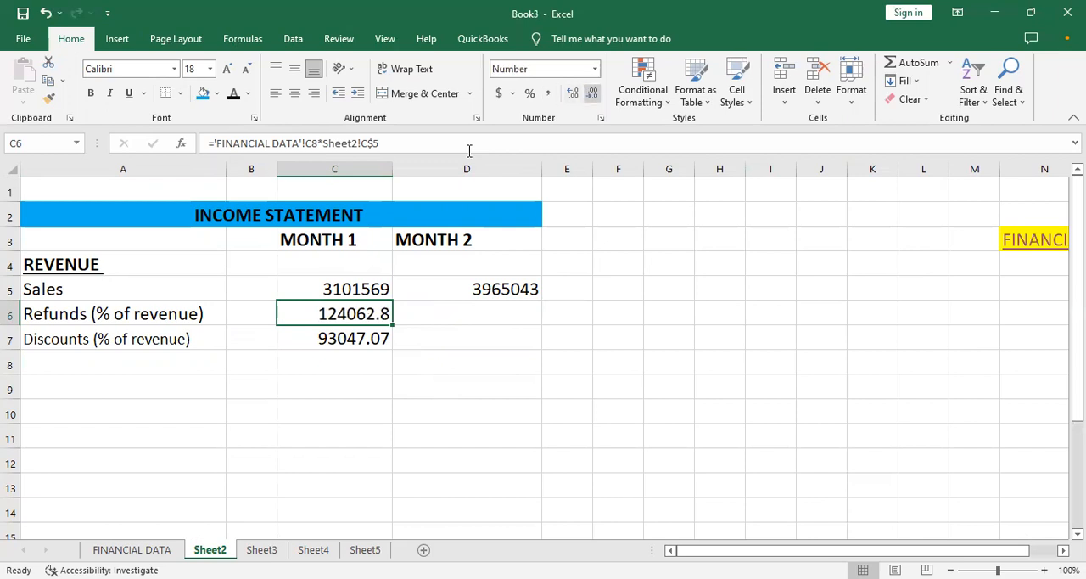
{"action": "key", "text": "ctrl+y"}
{"action": "left_click", "coordinate": [373, 333]}
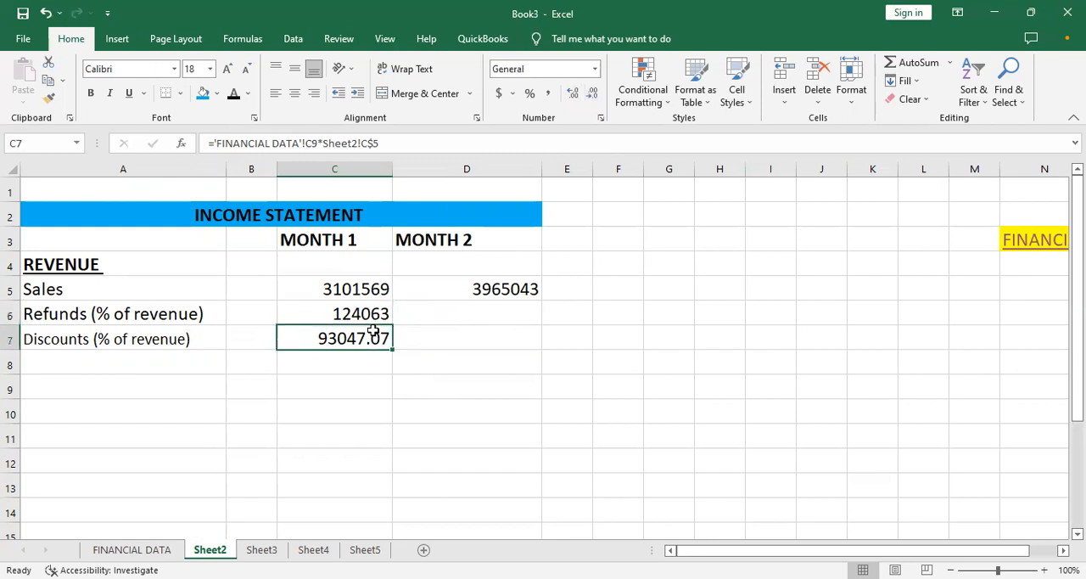
{"action": "left_click", "coordinate": [592, 93]}
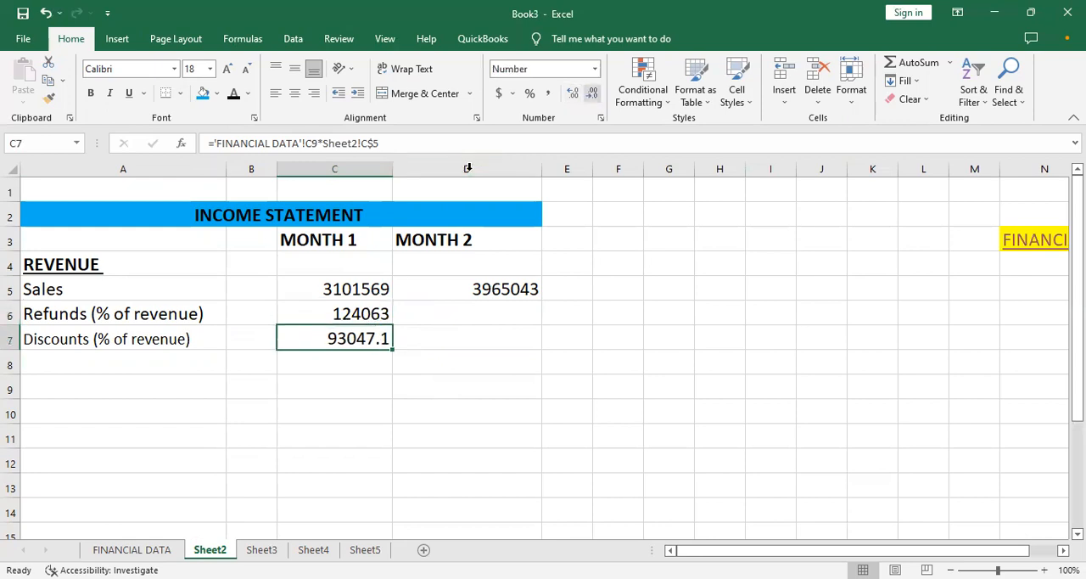
{"action": "left_click", "coordinate": [593, 93]}
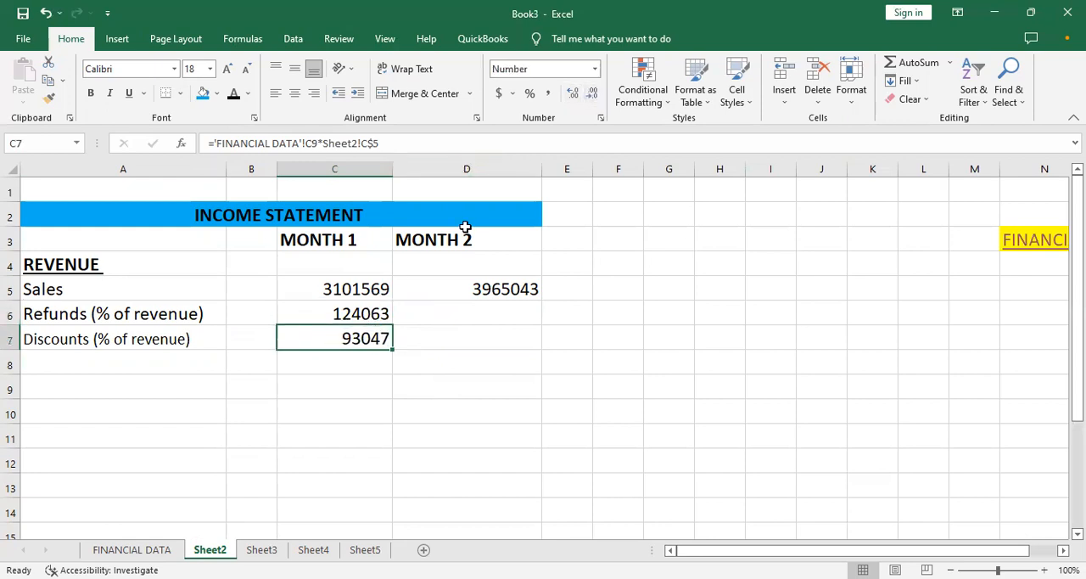
- Fill the refunds formula from C6 into D6 and the discounts formula from C7 into D7 for Month 2
{"action": "left_click", "coordinate": [381, 313]}
{"action": "left_click_drag", "start_coordinate": [394, 324], "coordinate": [509, 314]}
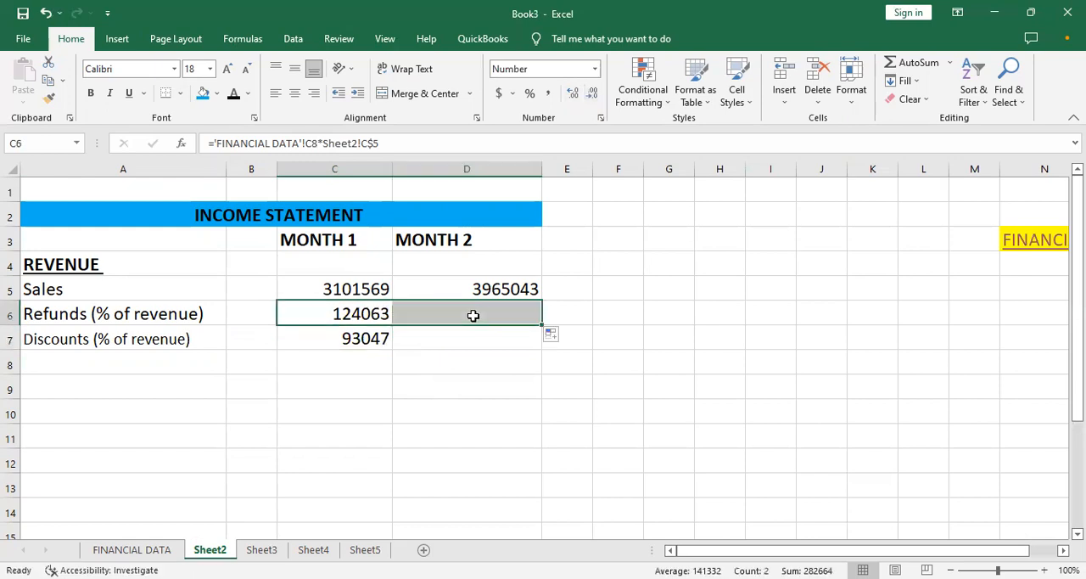
{"action": "left_click", "coordinate": [330, 337]}
{"action": "left_click_drag", "start_coordinate": [392, 349], "coordinate": [475, 343]}
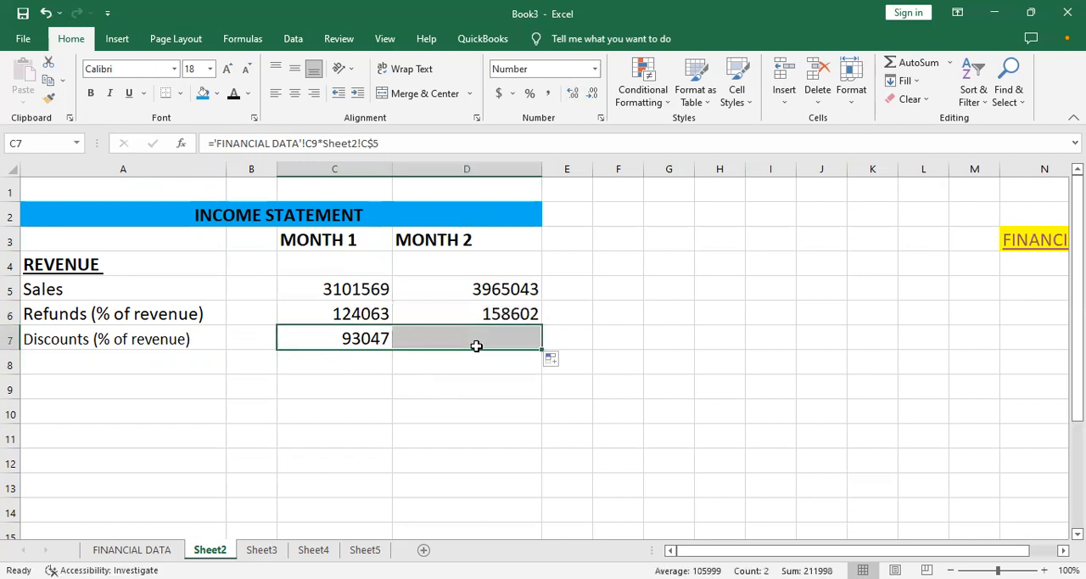
- Check the FINANCIAL DATA sheet and return to the income statement through the INCOME STATEMENT hyperlink
{"action": "left_click", "coordinate": [299, 357]}
{"action": "left_click", "coordinate": [114, 355]}
{"action": "left_click", "coordinate": [71, 336]}
{"action": "left_click", "coordinate": [64, 318]}
{"action": "left_click", "coordinate": [131, 413]}
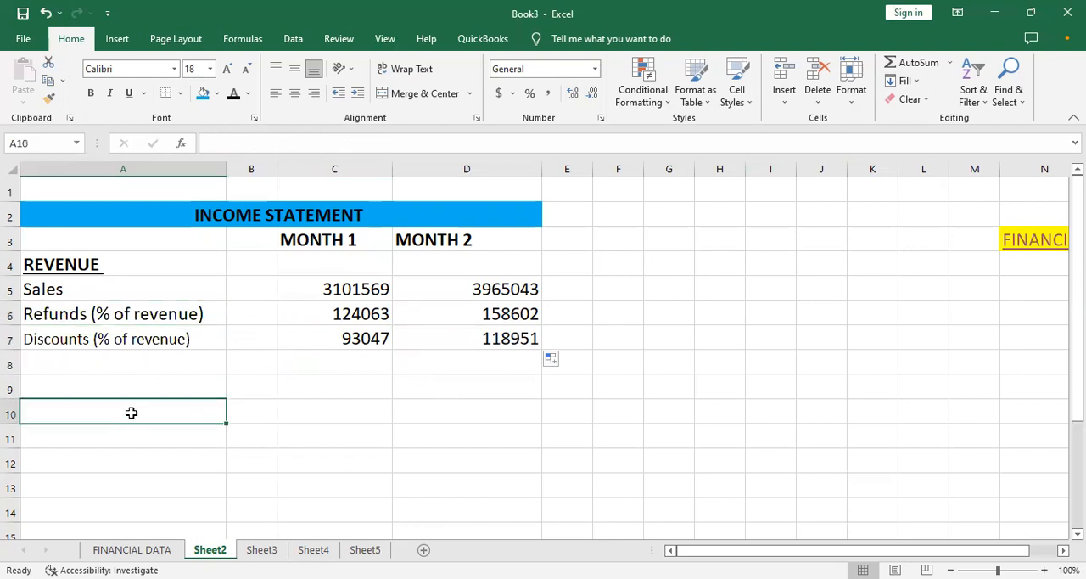
{"action": "left_click", "coordinate": [165, 550]}
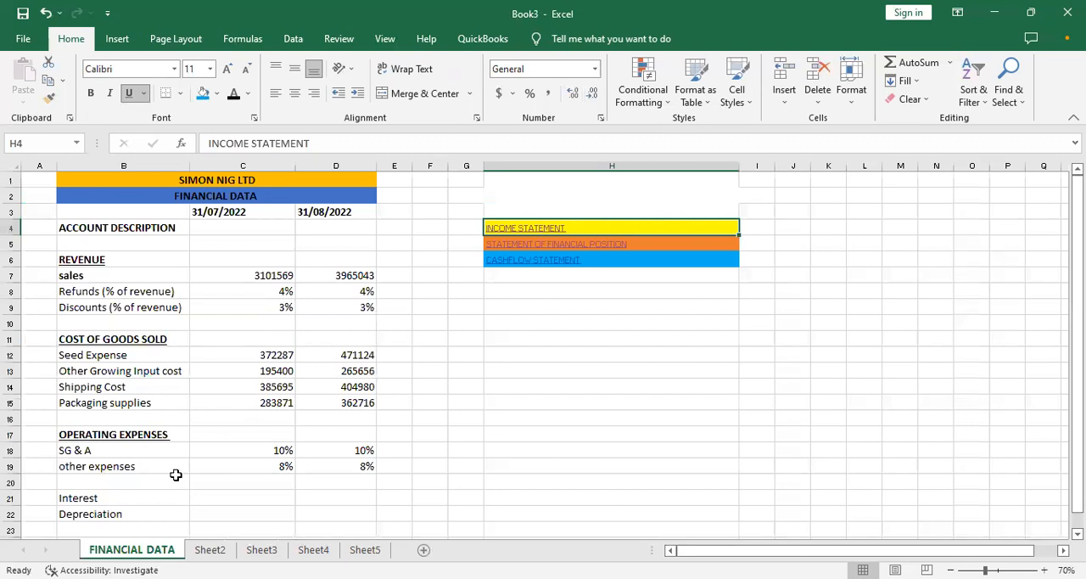
{"action": "left_click", "coordinate": [505, 237]}
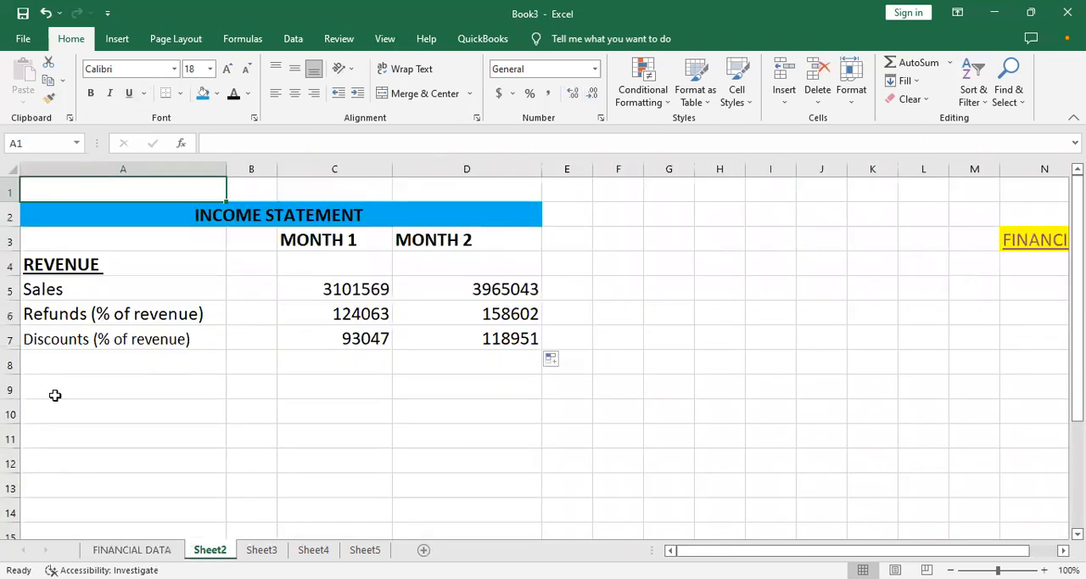
- Enter the bold label "Net revenue" in A8 below the discounts row
{"action": "left_click", "coordinate": [55, 367]}
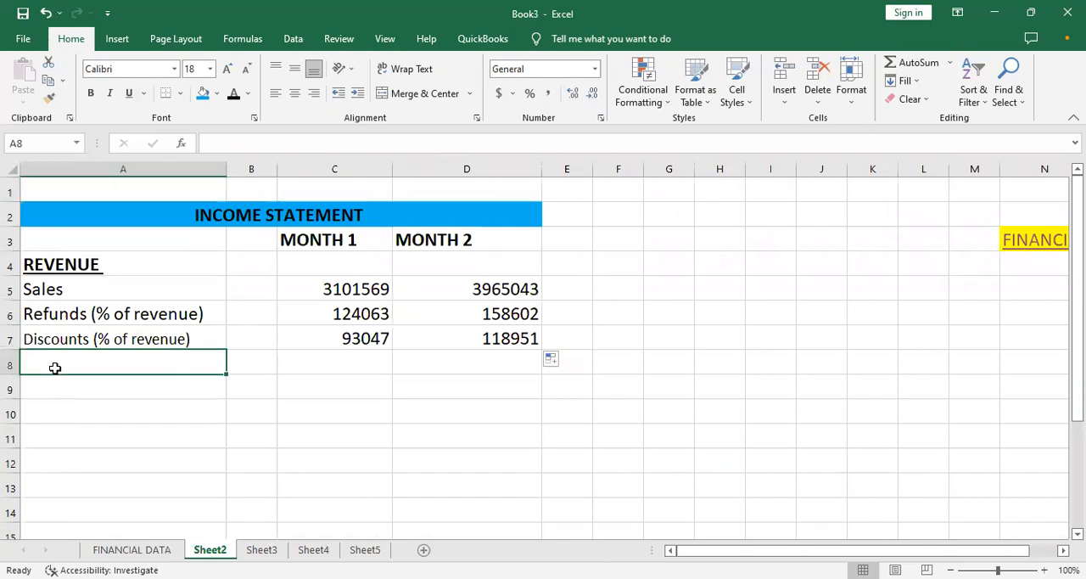
{"action": "key", "text": "ctrl+b"}
{"action": "type", "text": "n"}
{"action": "key", "text": "BackSpace"}
{"action": "type", "text": "MN"}
{"action": "key", "text": "BackSpace"}
{"action": "key", "text": "BackSpace"}
{"action": "type", "text": "N"}
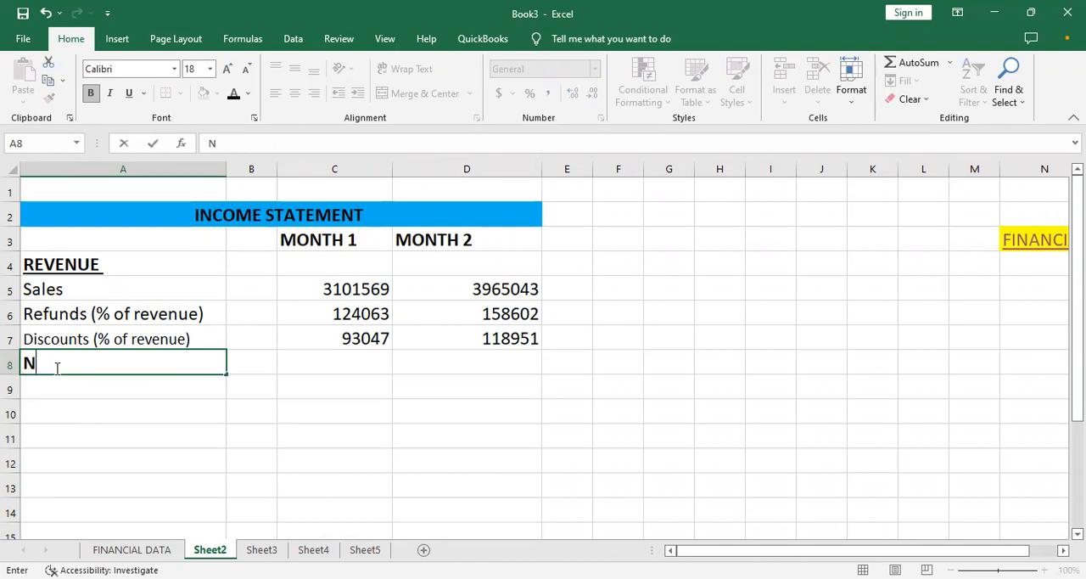
{"action": "type", "text": "et revenue"}
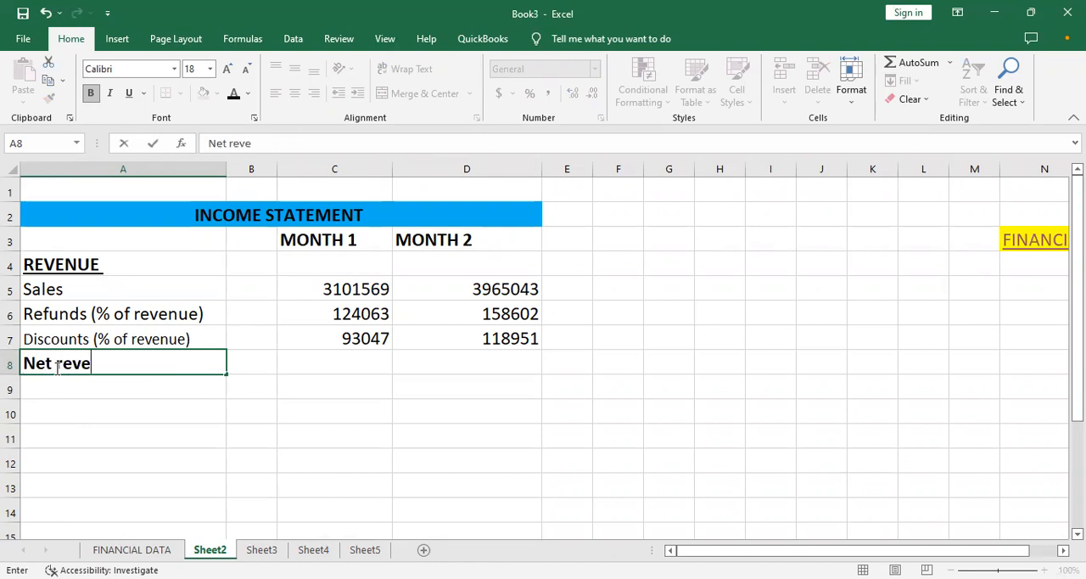
{"action": "key", "text": "Tab"}
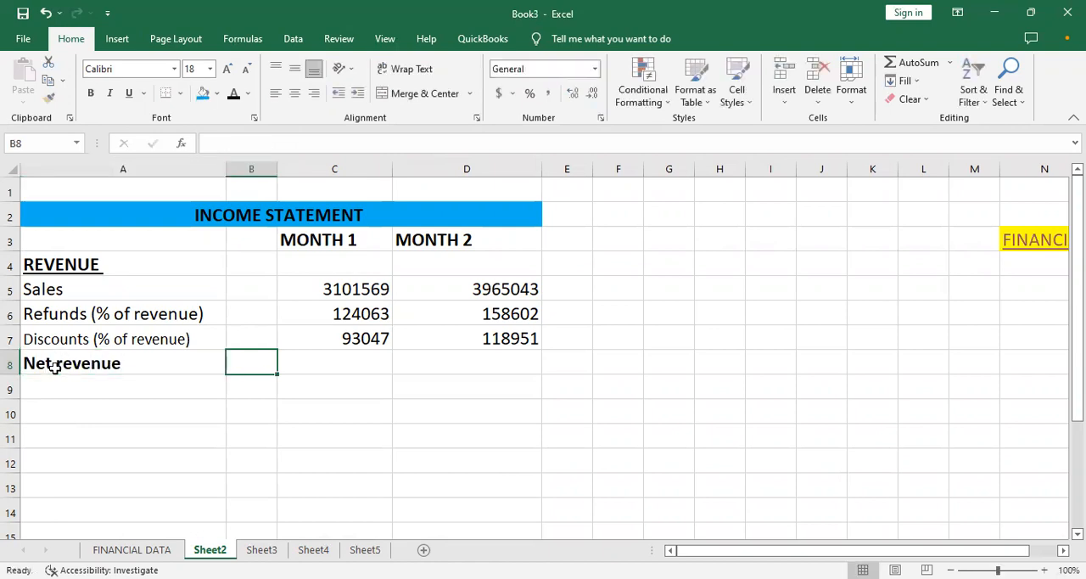
- Calculate the Month 1 net revenue in C8 with the formula =SUM(C5:C7)
{"action": "key", "text": "Tab"}
{"action": "type", "text": "="}
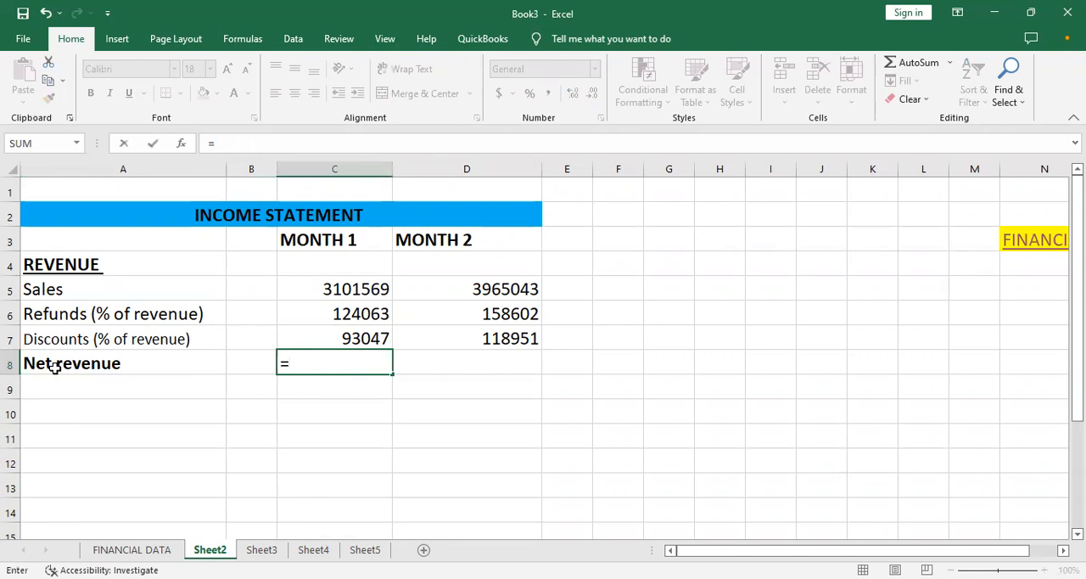
{"action": "type", "text": "sum"}
{"action": "key", "text": "Tab"}
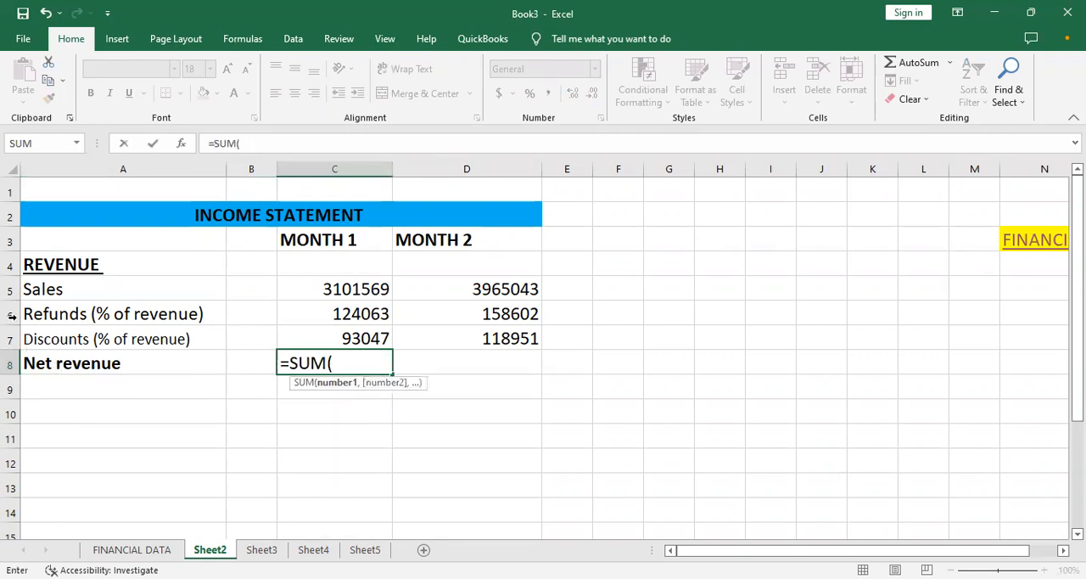
{"action": "left_click", "coordinate": [325, 288]}
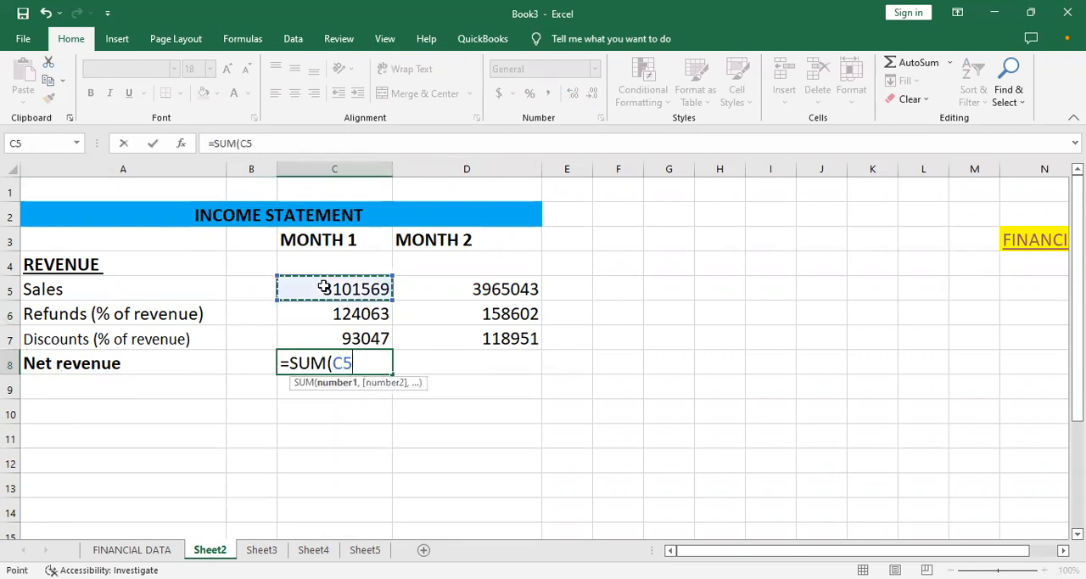
{"action": "key", "text": "F8"}
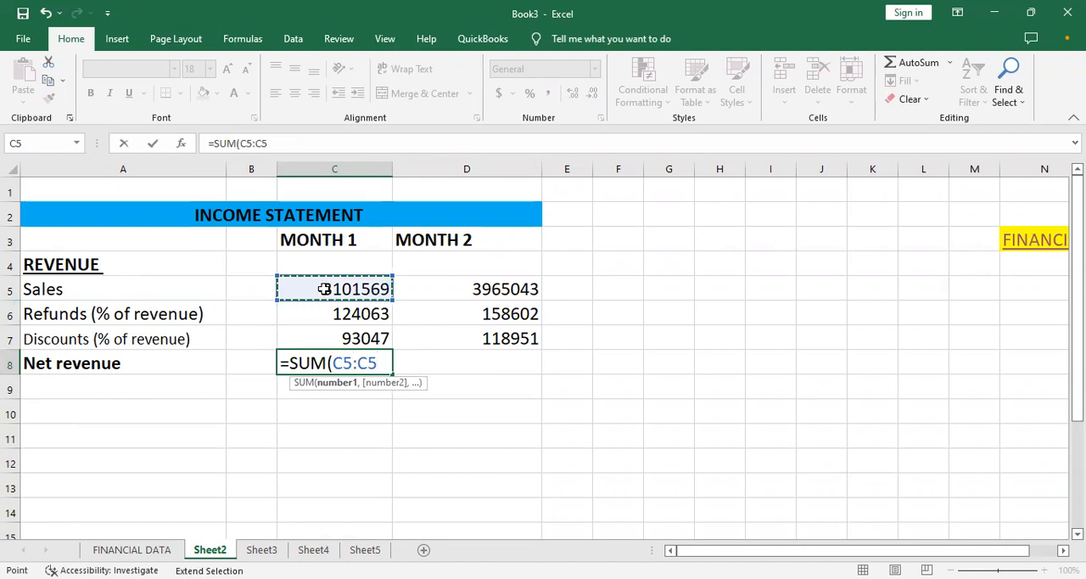
{"action": "left_click", "coordinate": [337, 337]}
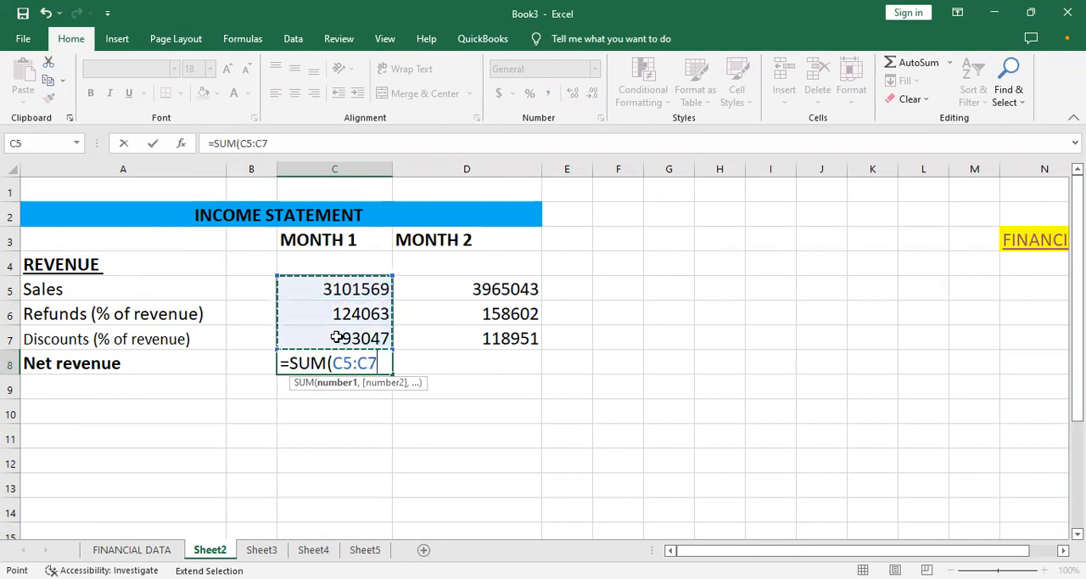
{"action": "key", "text": "Return"}
{"action": "left_click", "coordinate": [350, 364]}
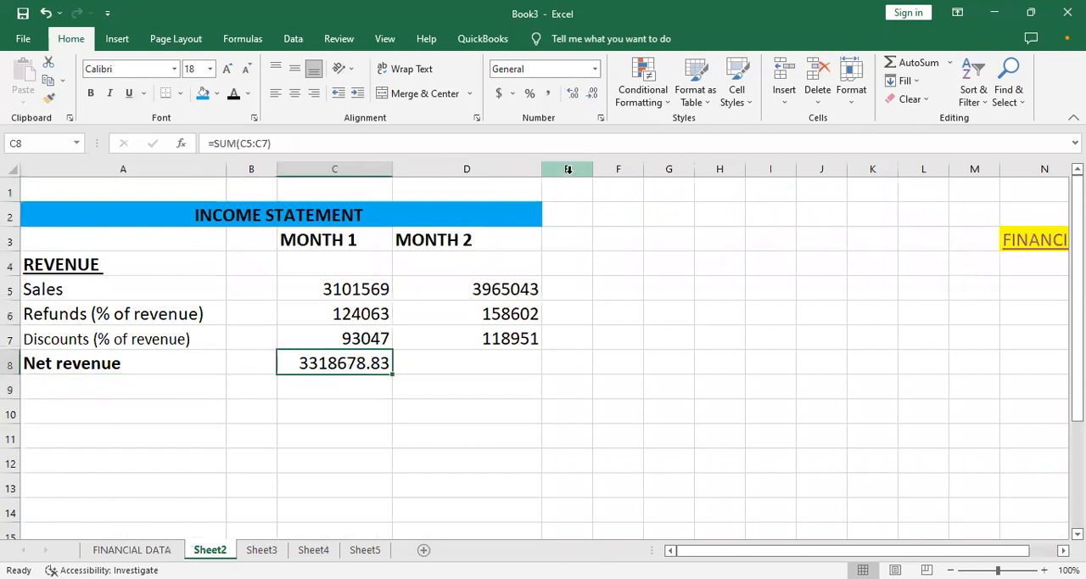
{"action": "left_click", "coordinate": [591, 92]}
{"action": "left_click", "coordinate": [592, 92]}
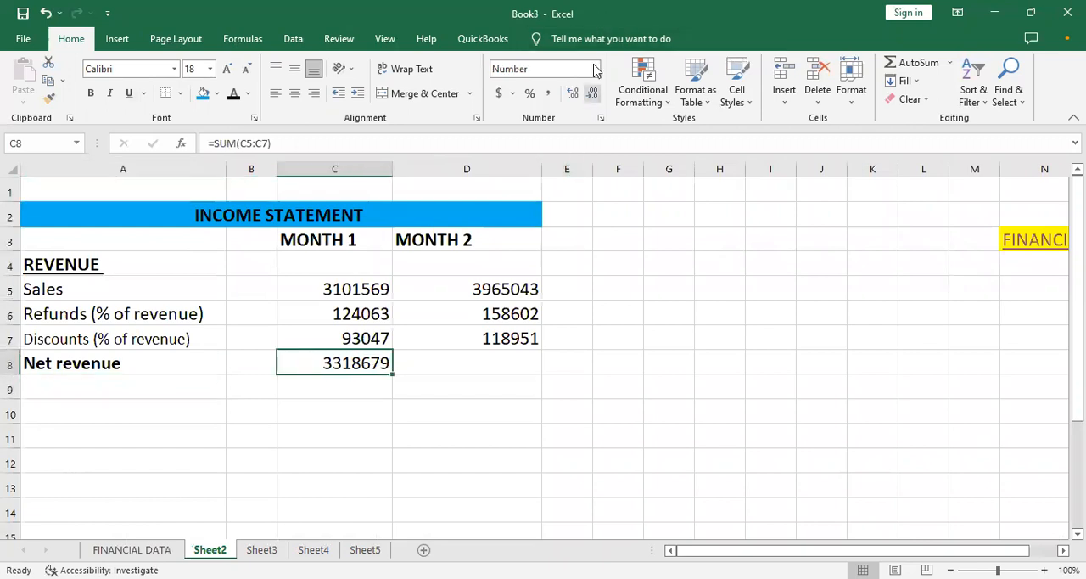
{"action": "key", "text": "ctrl+z"}
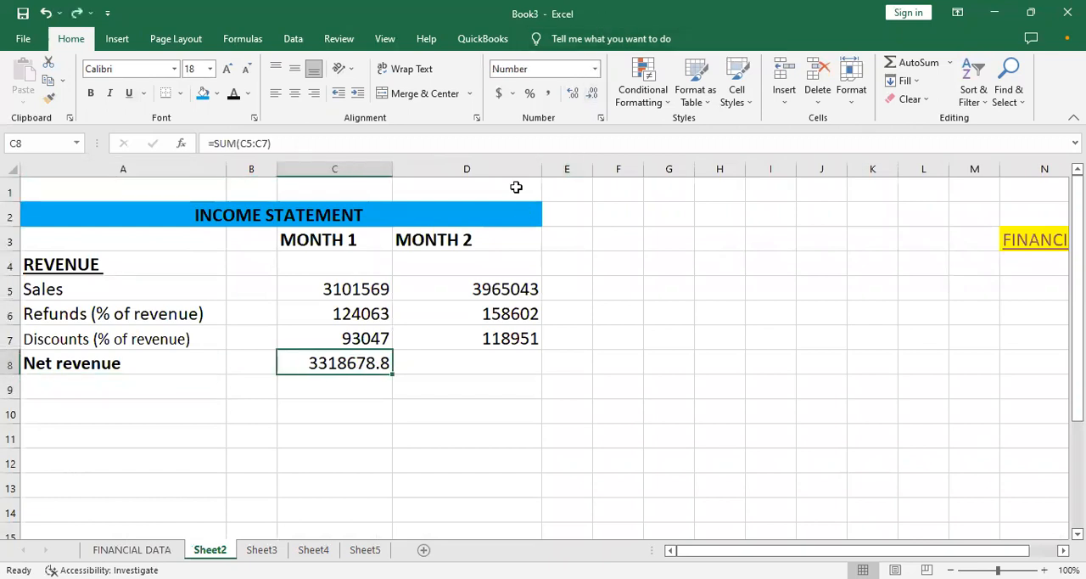
{"action": "key", "text": "ctrl+z"}
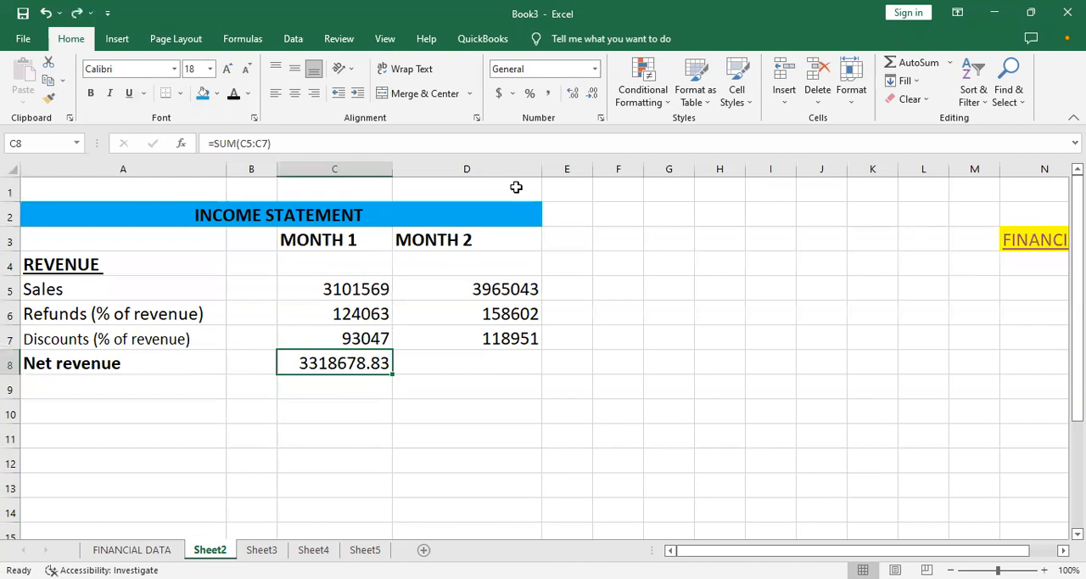
{"action": "left_click", "coordinate": [597, 332]}
{"action": "key", "text": "ctrl+z"}
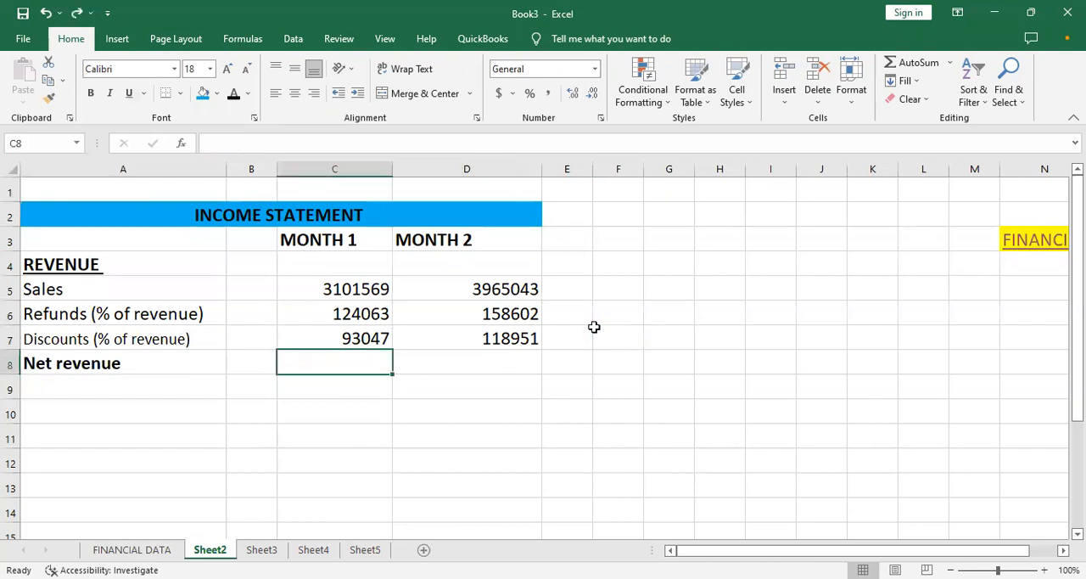
{"action": "key", "text": "ctrl+y"}
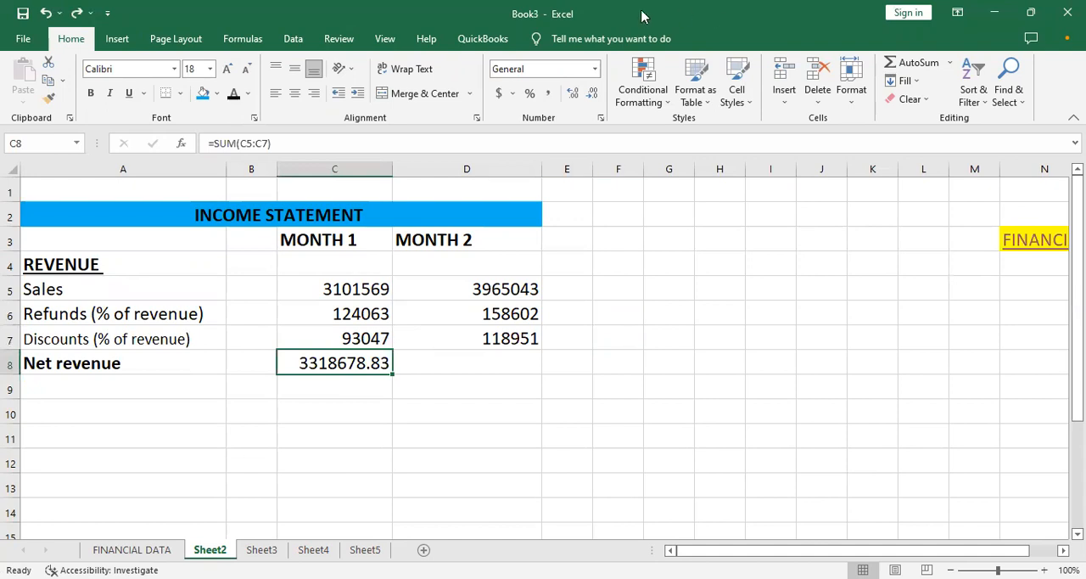
- Display the Month 1 net revenue in C8 without decimal places and fill its formula across to D8
{"action": "left_click", "coordinate": [591, 92]}
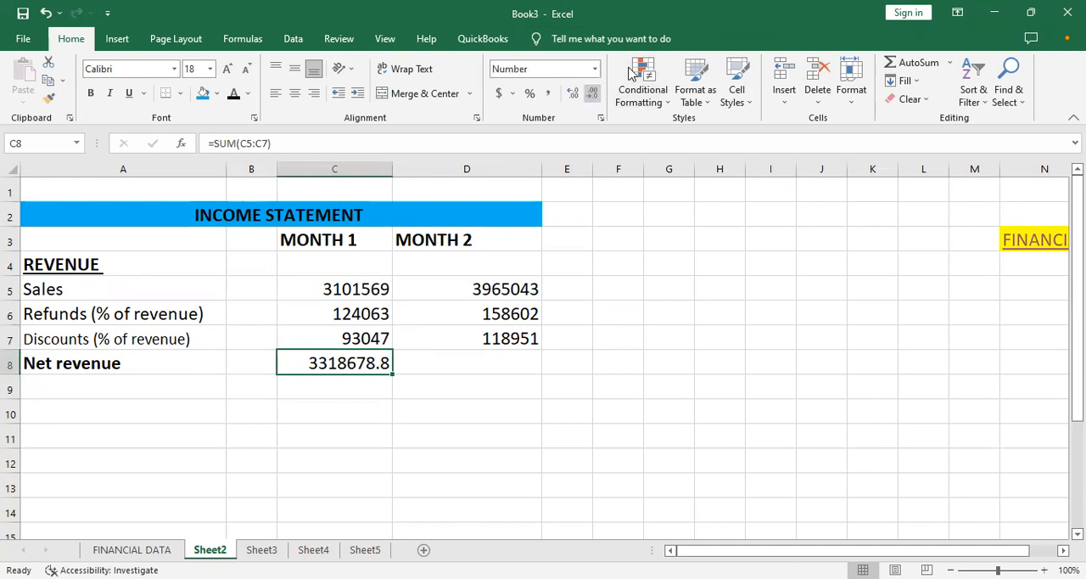
{"action": "left_click", "coordinate": [592, 92]}
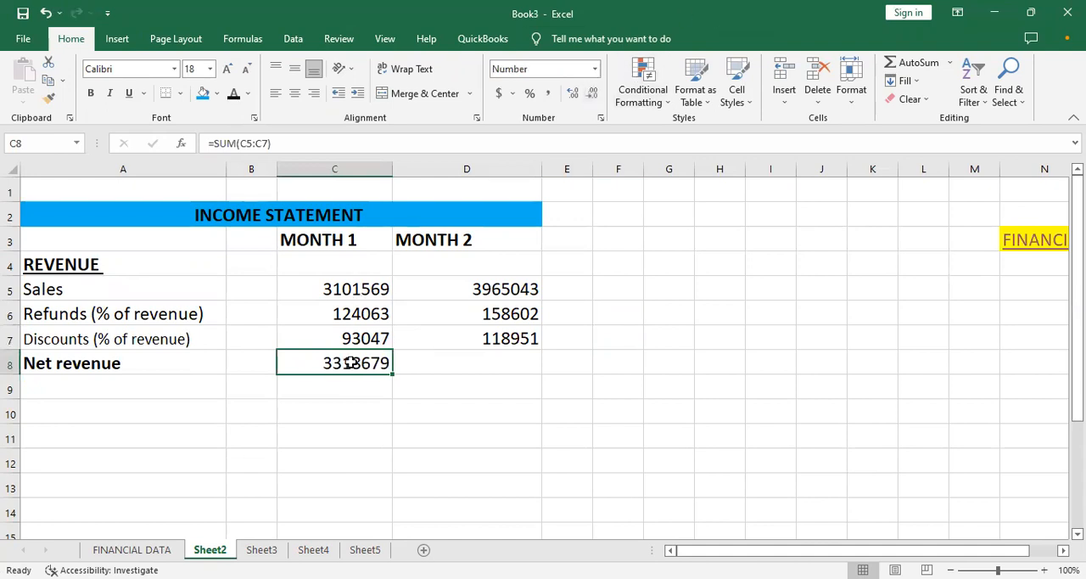
{"action": "left_click_drag", "start_coordinate": [395, 375], "coordinate": [467, 370]}
{"action": "left_click_drag", "start_coordinate": [393, 375], "coordinate": [472, 375]}
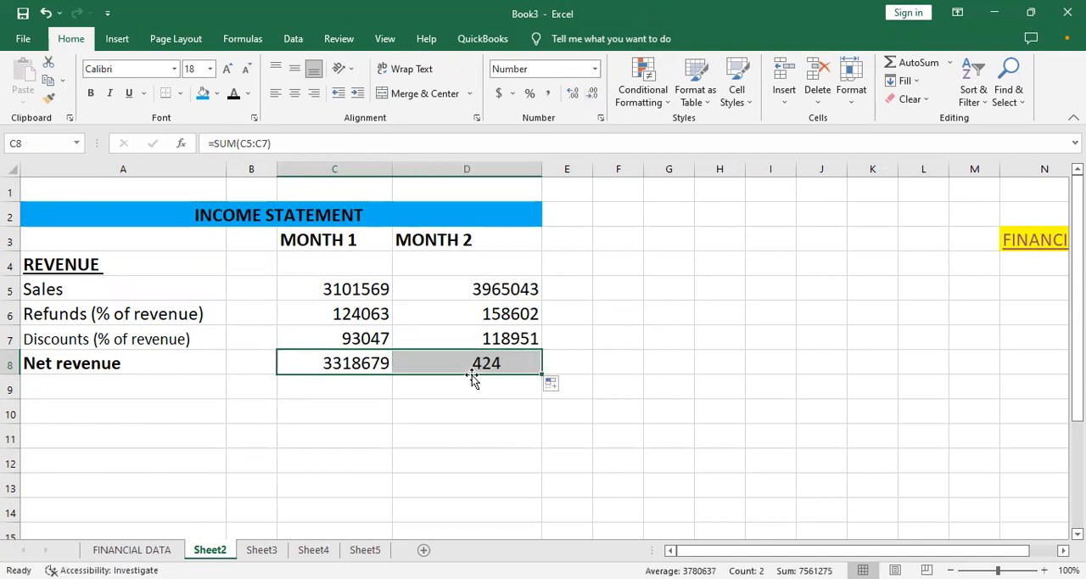
- Add a bottom border under the Month 1 and Month 2 discount amounts in C7:D7
{"action": "left_click", "coordinate": [350, 390]}
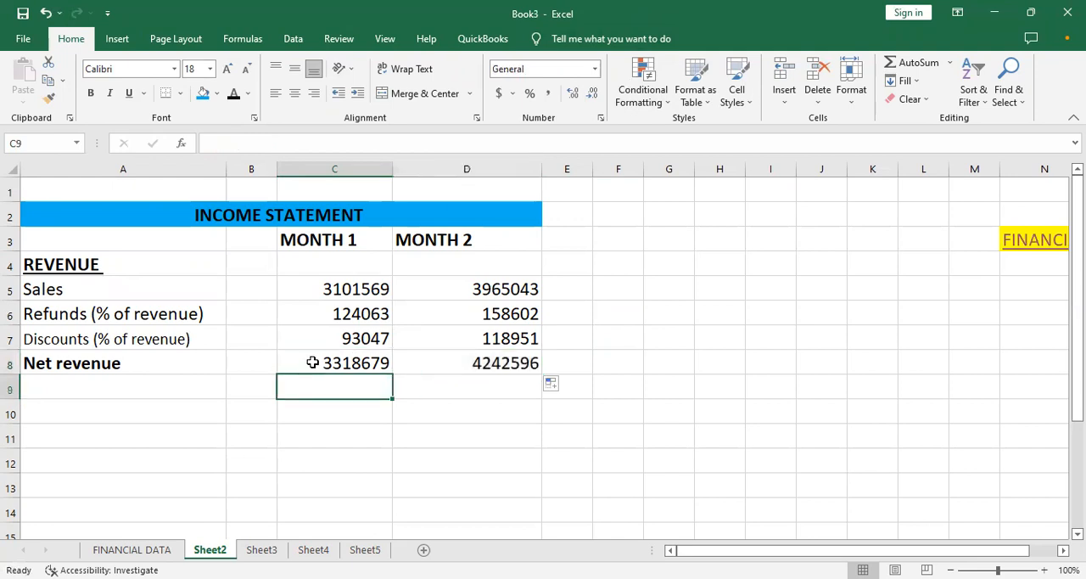
{"action": "left_click", "coordinate": [333, 362]}
{"action": "left_click_drag", "start_coordinate": [321, 337], "coordinate": [483, 340]}
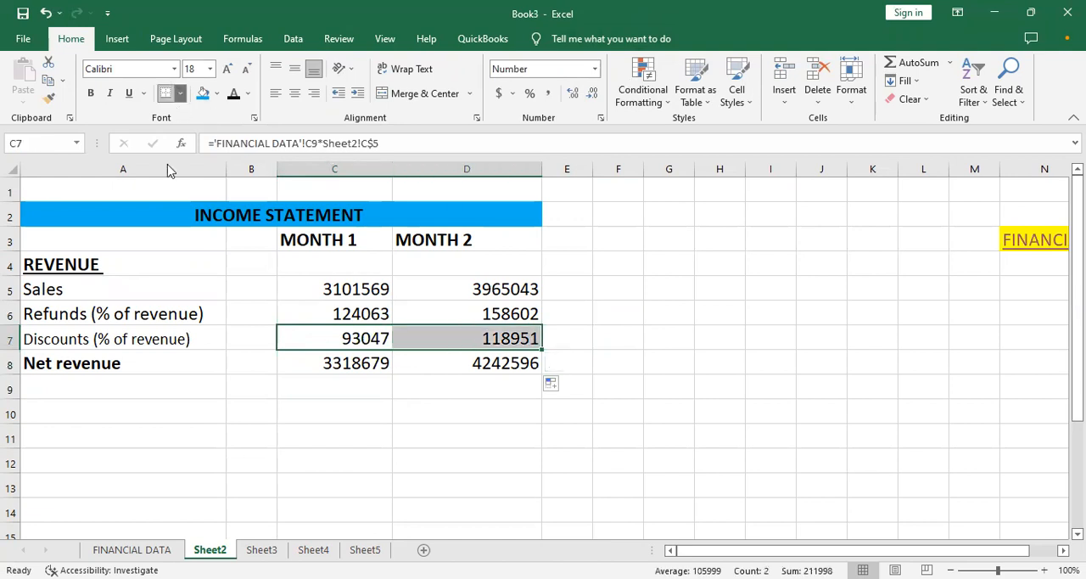
{"action": "left_click", "coordinate": [180, 93]}
{"action": "left_click", "coordinate": [215, 134]}
{"action": "left_click", "coordinate": [468, 370]}
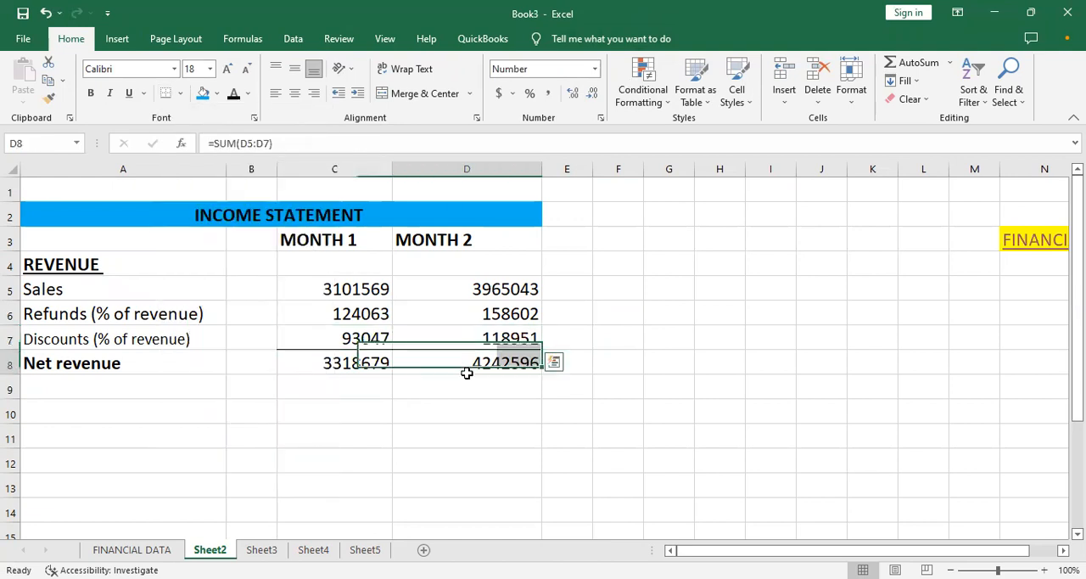
{"action": "left_click", "coordinate": [237, 416]}
- Remove the bold formatting from the Net revenue row, A8:D8
{"action": "left_click_drag", "start_coordinate": [144, 368], "coordinate": [501, 364]}
{"action": "key", "text": "ctrl+b"}
{"action": "left_click", "coordinate": [381, 310]}
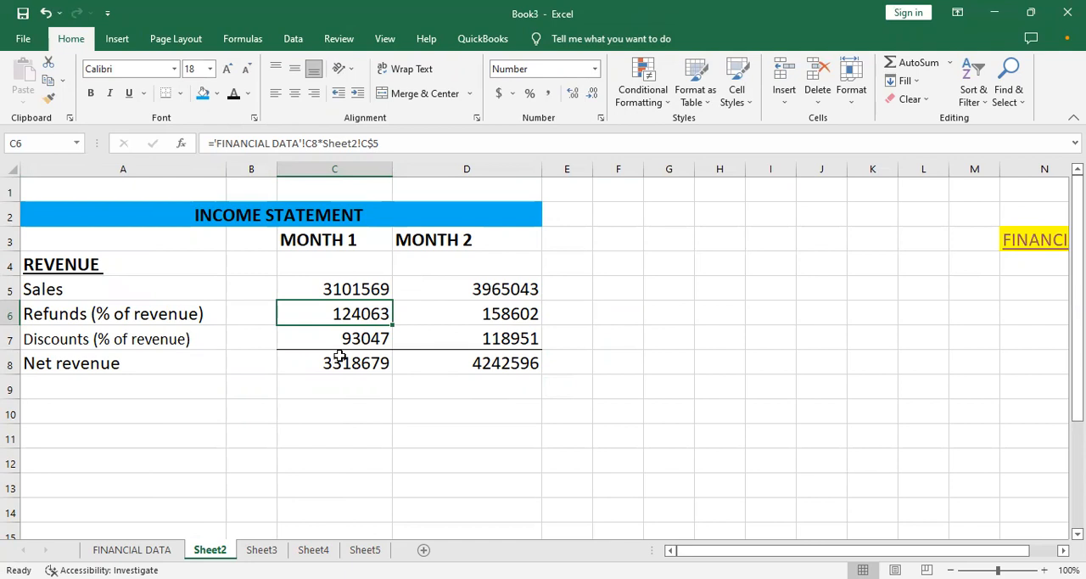
- Decrease the font size of the Sales and Refunds rows, A5:D6, by one step
{"action": "left_click", "coordinate": [136, 348]}
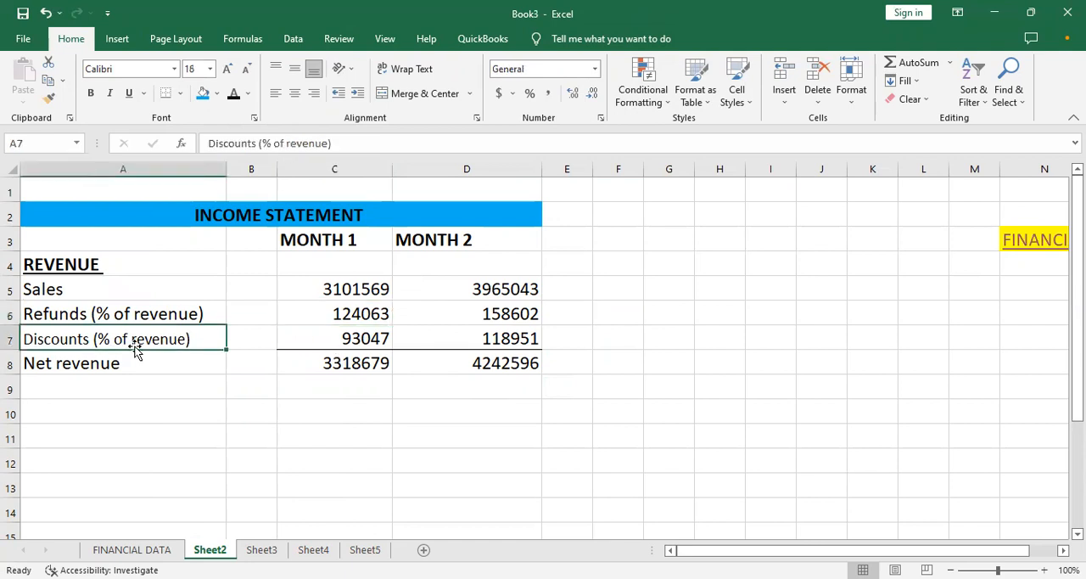
{"action": "left_click", "coordinate": [109, 315]}
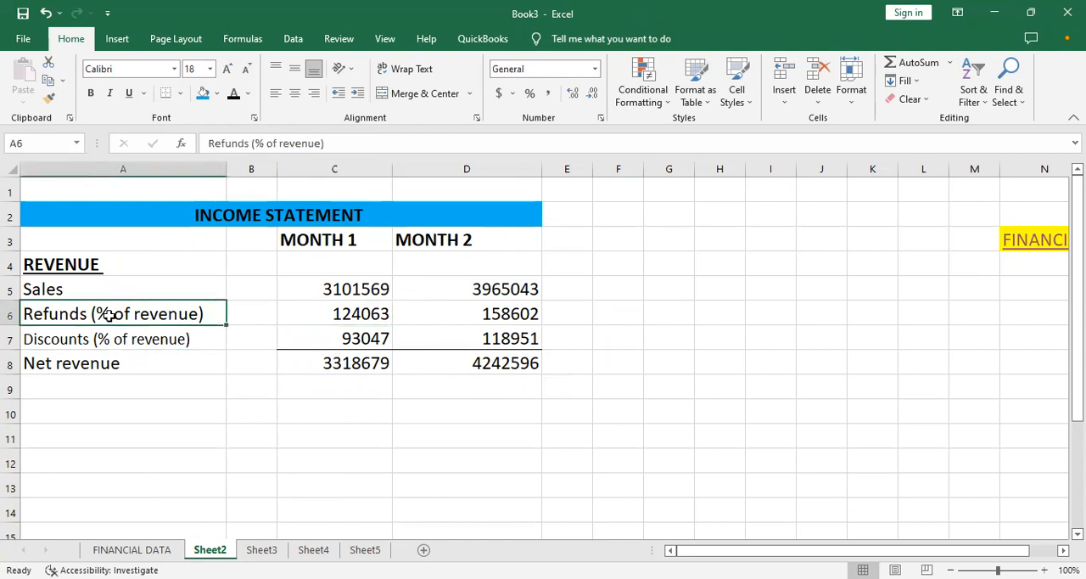
{"action": "left_click_drag", "start_coordinate": [127, 289], "coordinate": [494, 310]}
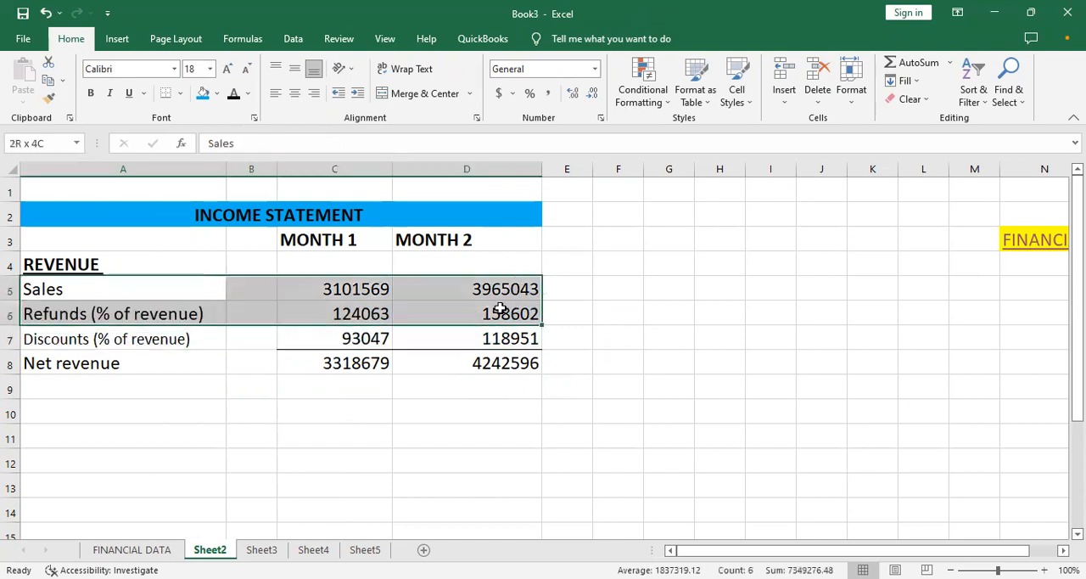
{"action": "left_click", "coordinate": [247, 72]}
{"action": "left_click", "coordinate": [306, 381]}
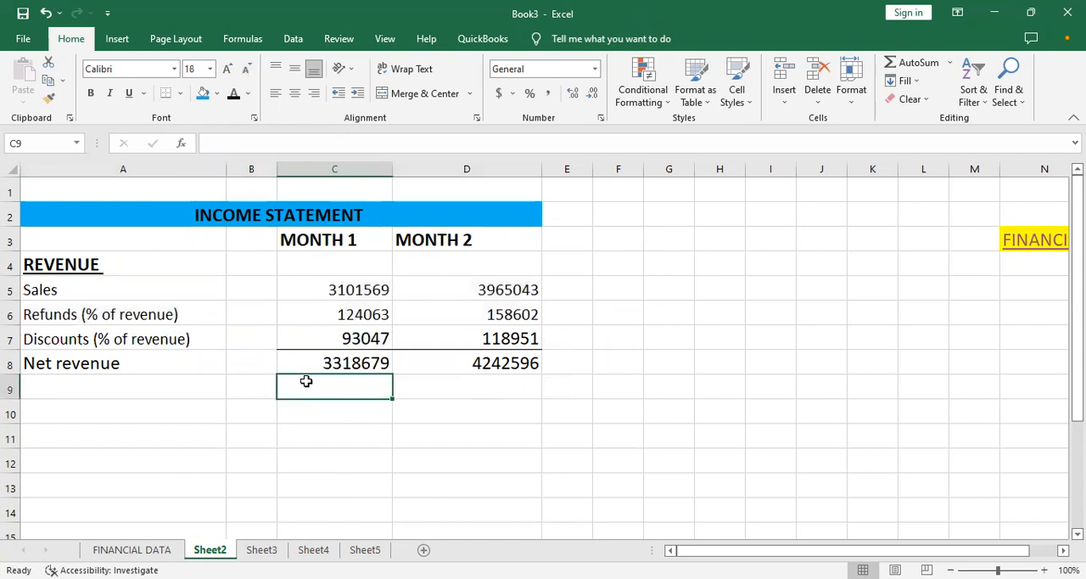
- Enter the section heading "COST OF GOODS SOLD" in A10, leaving a blank row below Net revenue
{"action": "left_click", "coordinate": [139, 414]}
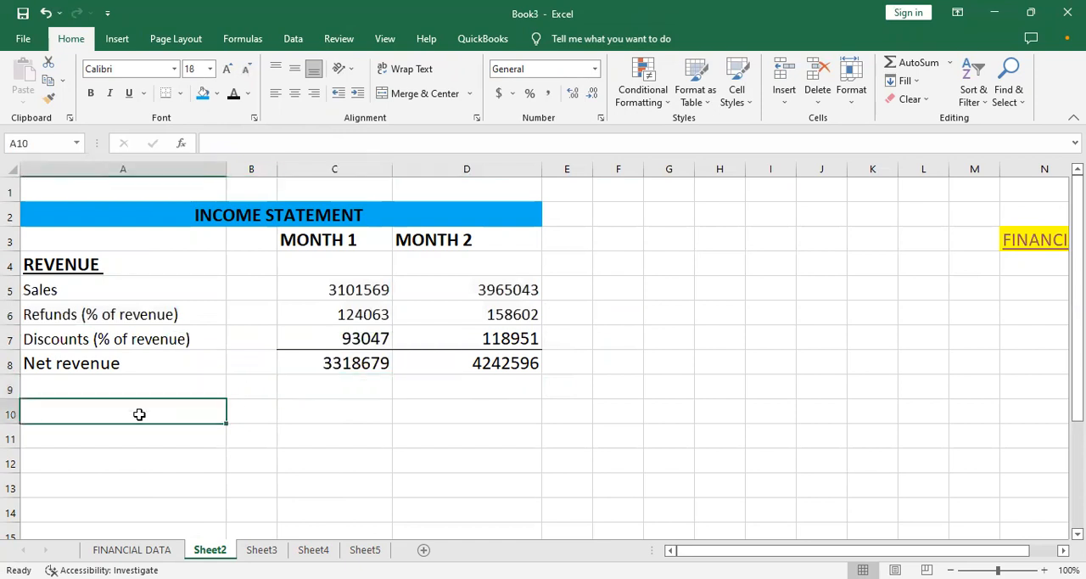
{"action": "type", "text": "Co"}
{"action": "key", "text": "BackSpace"}
{"action": "key", "text": "BackSpace"}
{"action": "type", "text": "B"}
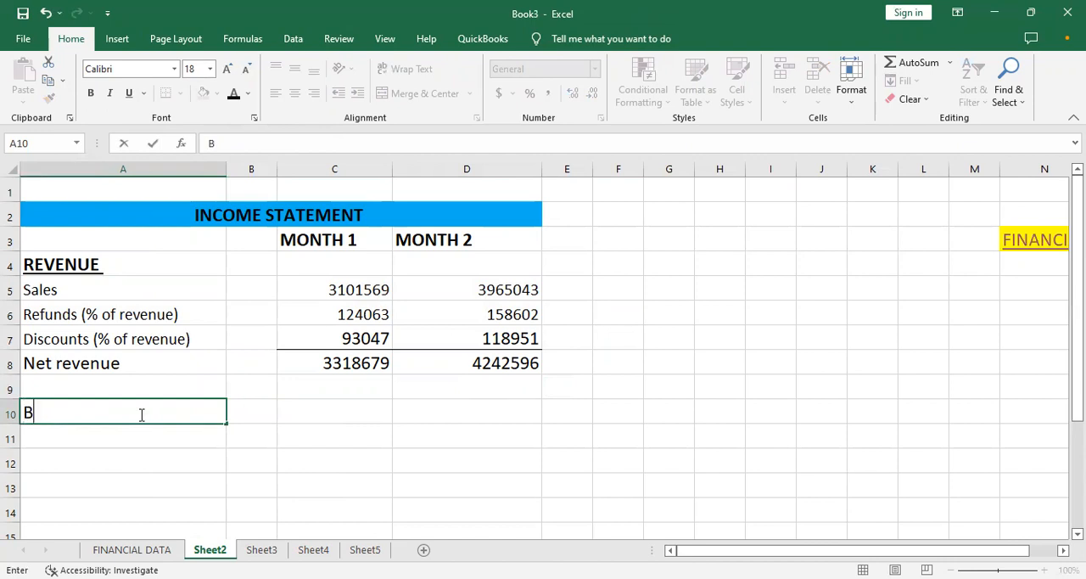
{"action": "key", "text": "ctrl+u"}
{"action": "type", "text": "COST"}
{"action": "key", "text": "BackSpace"}
{"action": "key", "text": "BackSpace"}
{"action": "key", "text": "BackSpace"}
{"action": "key", "text": "BackSpace"}
{"action": "key", "text": "BackSpace"}
{"action": "key", "text": "BackSpace"}
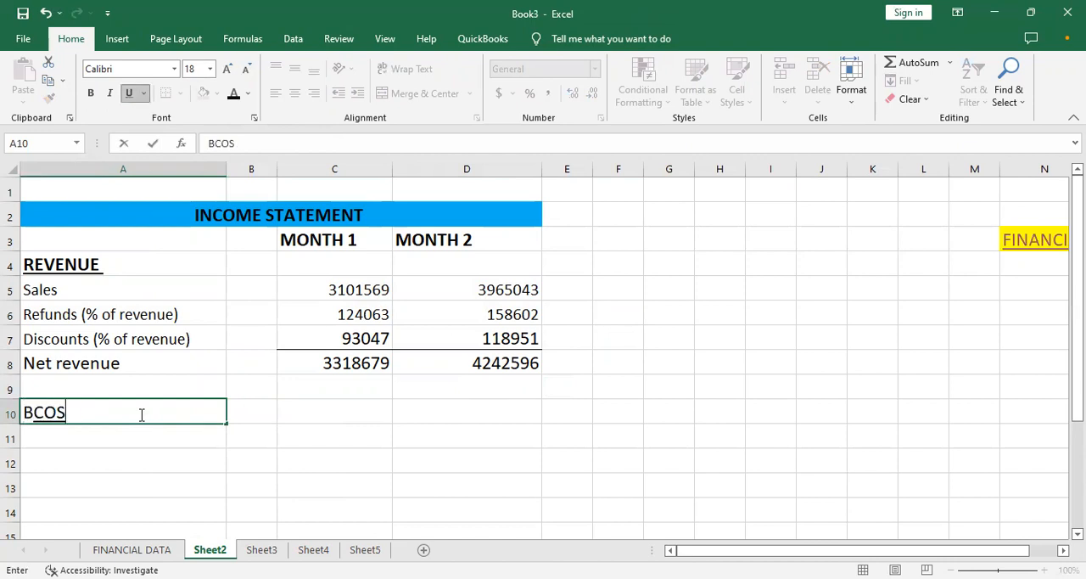
{"action": "key", "text": "ctrl+u"}
{"action": "type", "text": "COST "}
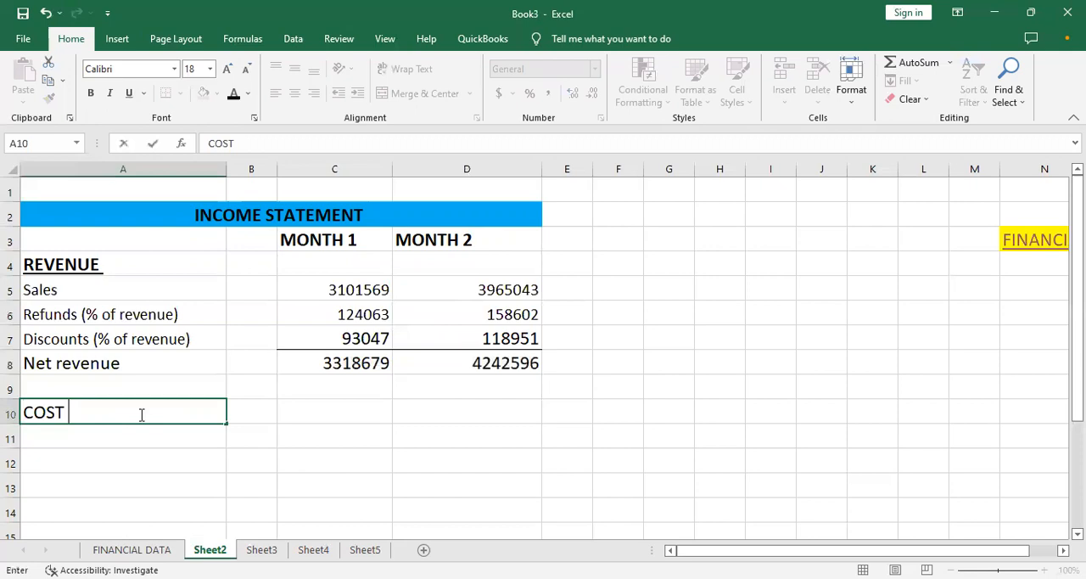
{"action": "type", "text": "OF GOODS"}
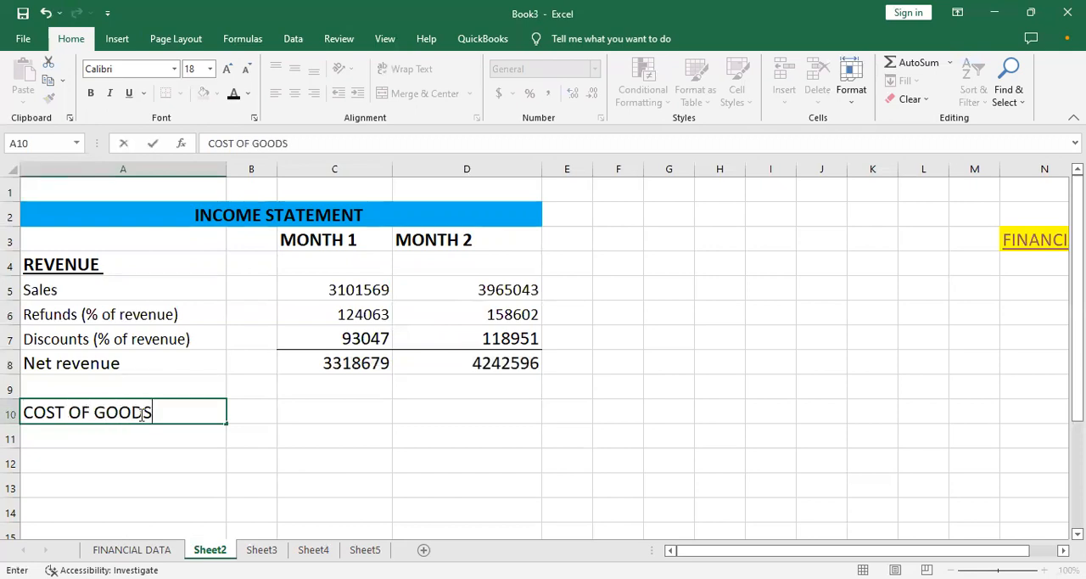
{"action": "type", "text": " SOLD"}
{"action": "key", "text": "ctrl+u"}
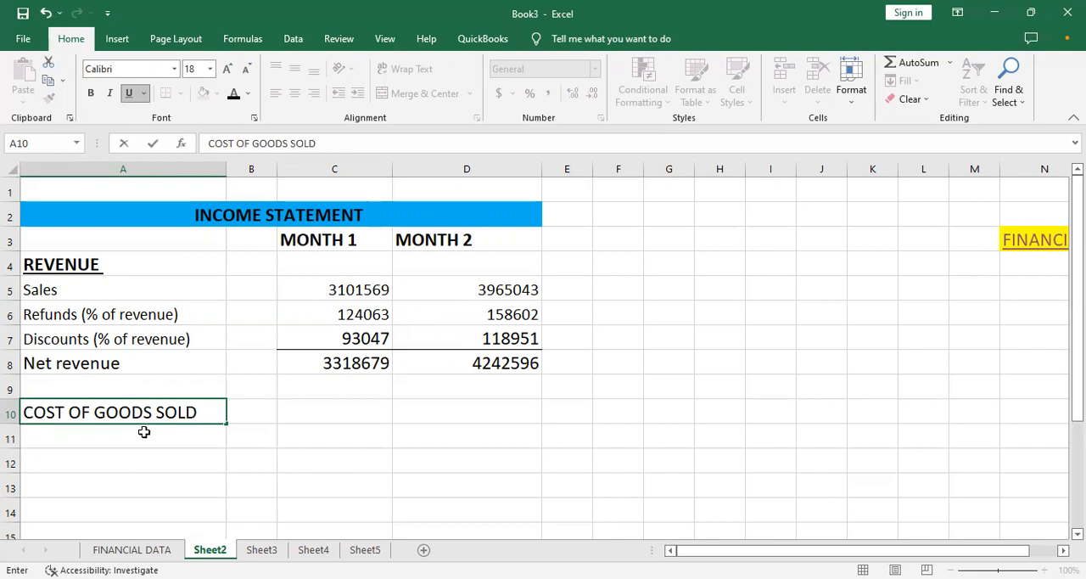
{"action": "key", "text": "Return"}
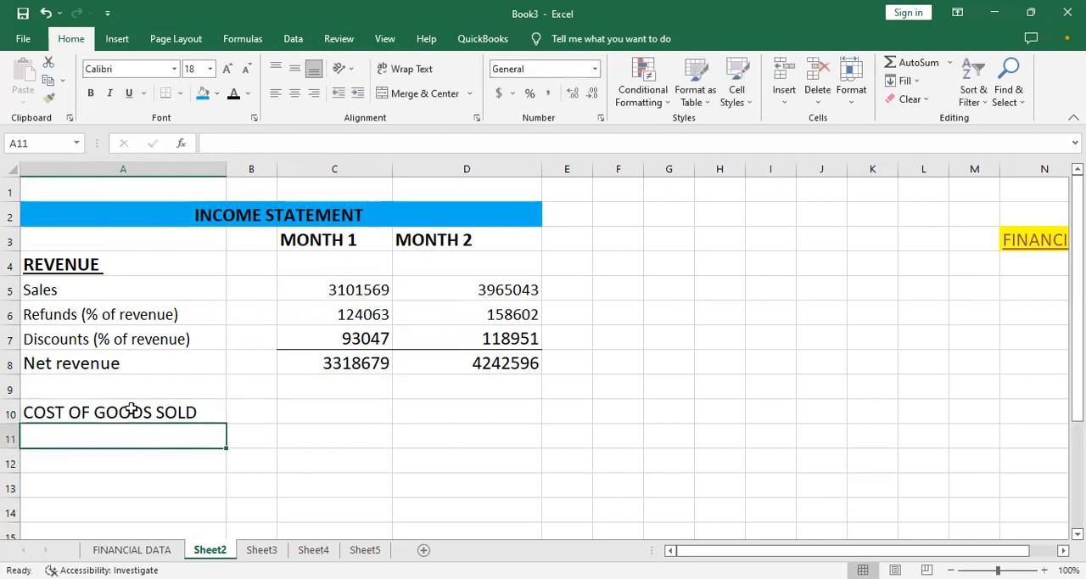
- Make the COST OF GOODS SOLD heading in A10 bold and underlined
{"action": "left_click", "coordinate": [132, 410]}
{"action": "key", "text": "ctrl+b"}
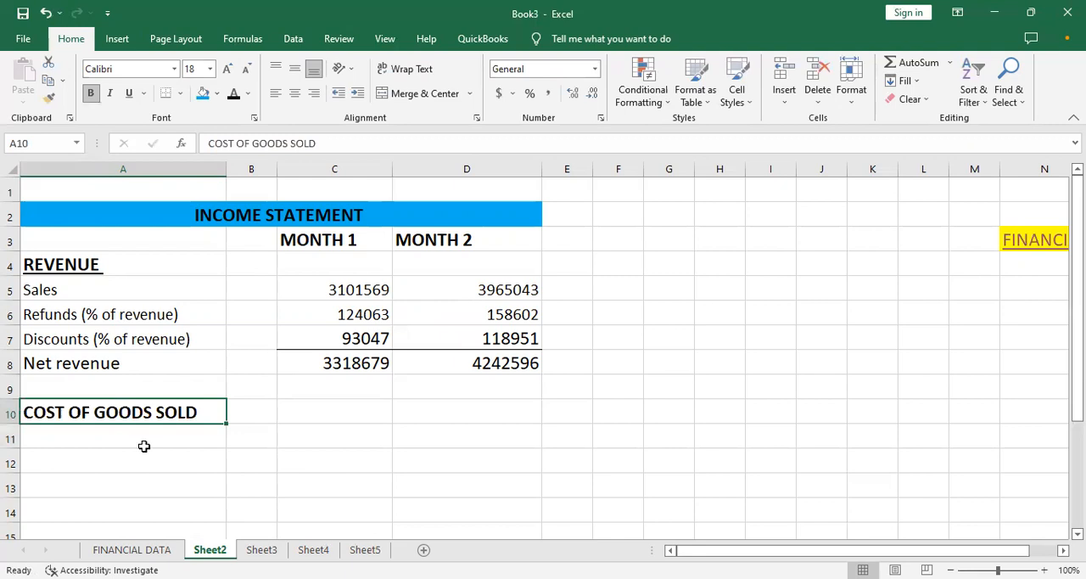
{"action": "key", "text": "ctrl+u"}
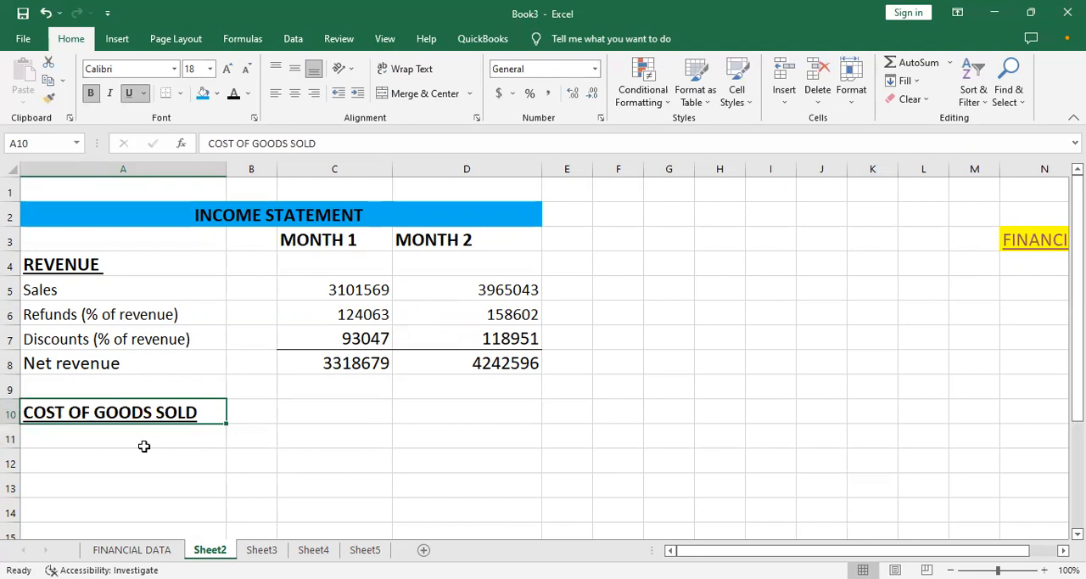
{"action": "left_click", "coordinate": [162, 455]}
- Try to copy the cost of goods sold items B12:D15 from FINANCIAL DATA into A11 of the income statement, and undo the paste
{"action": "left_click", "coordinate": [141, 433]}
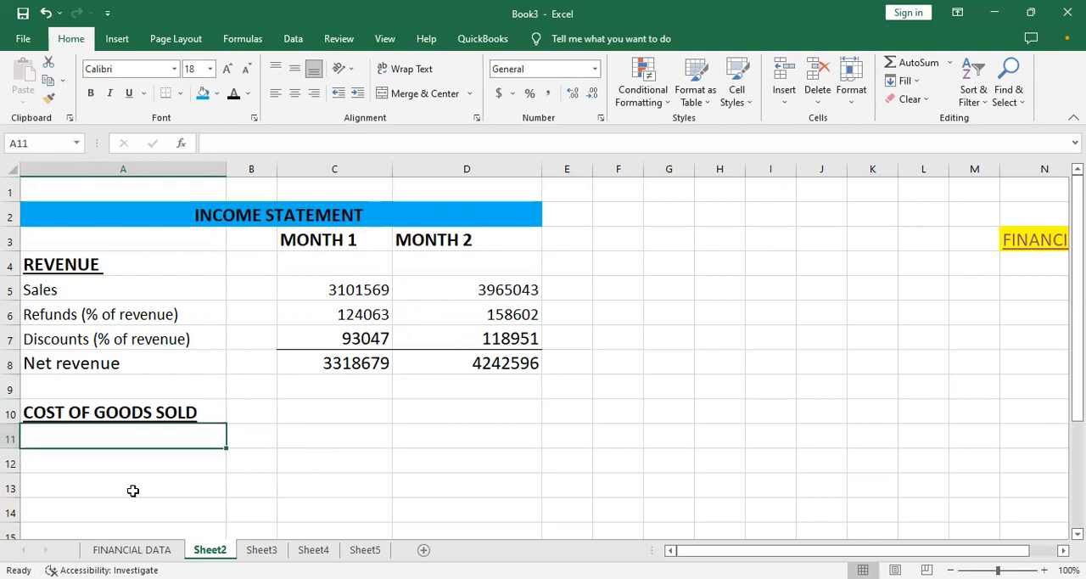
{"action": "left_click", "coordinate": [93, 550]}
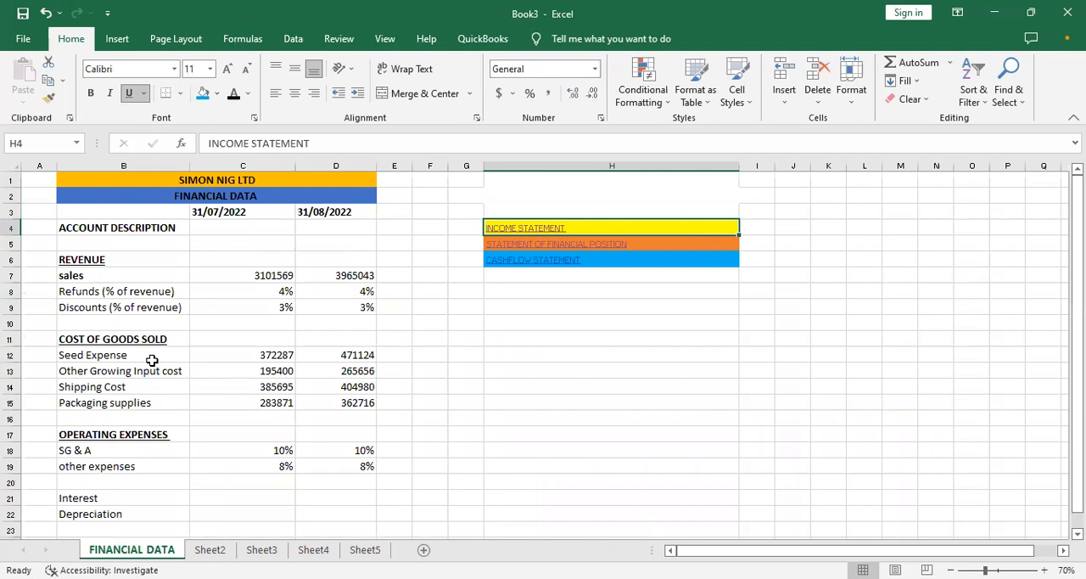
{"action": "left_click_drag", "start_coordinate": [125, 356], "coordinate": [365, 403]}
{"action": "key", "text": "ctrl+c"}
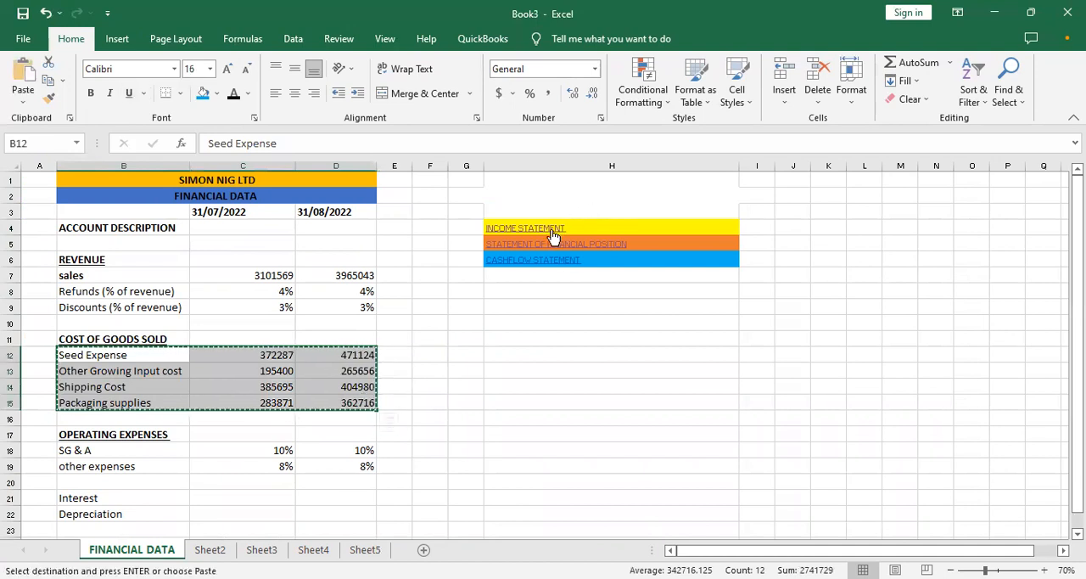
{"action": "left_click", "coordinate": [553, 235]}
{"action": "left_click", "coordinate": [154, 438]}
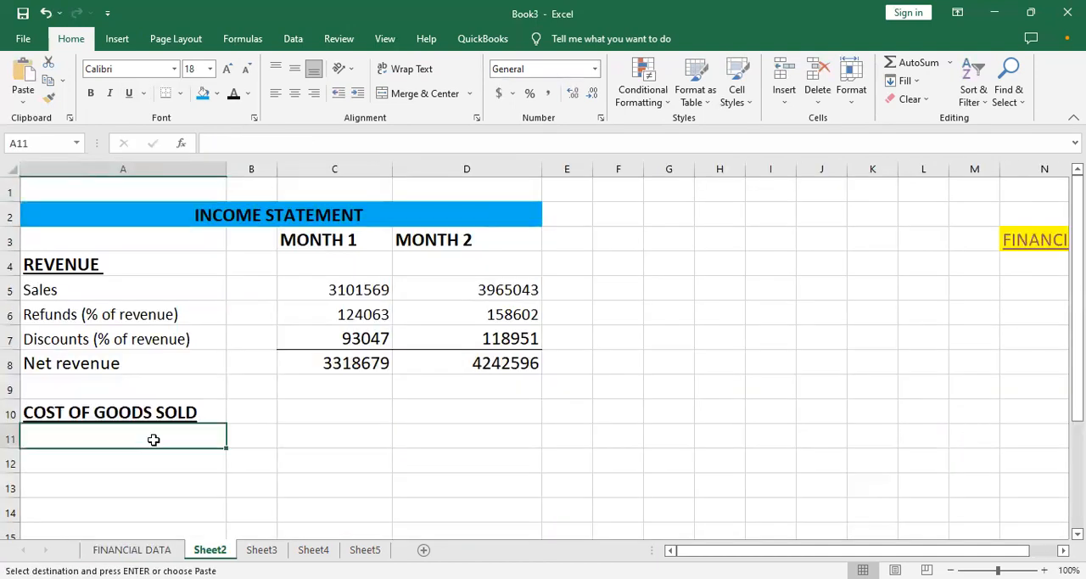
{"action": "key", "text": "ctrl+v"}
{"action": "key", "text": "ctrl+z"}
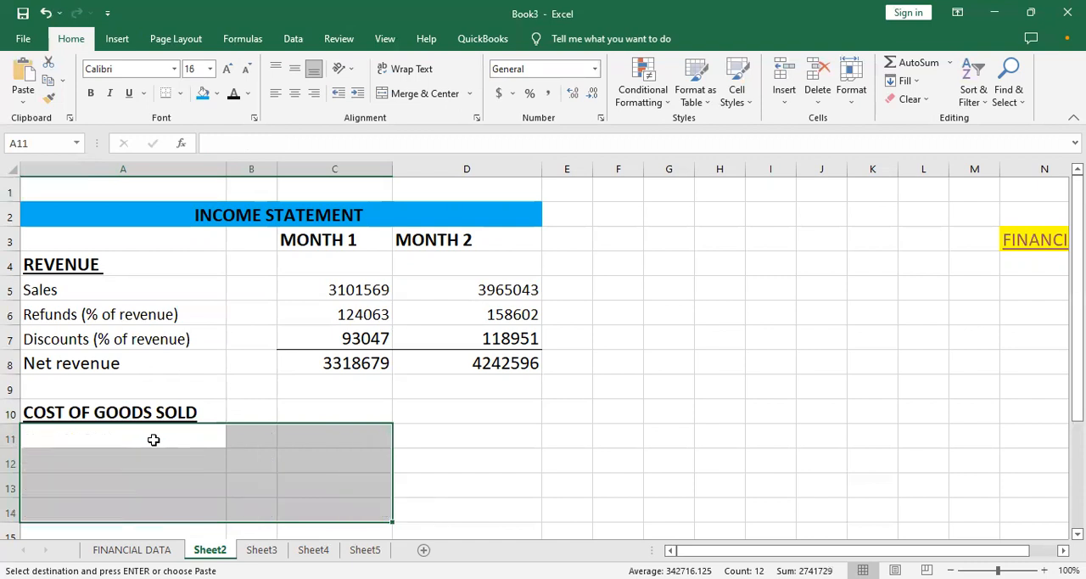
- Delete the empty column B from the income statement so the month columns sit next to the labels
{"action": "left_click", "coordinate": [165, 438]}
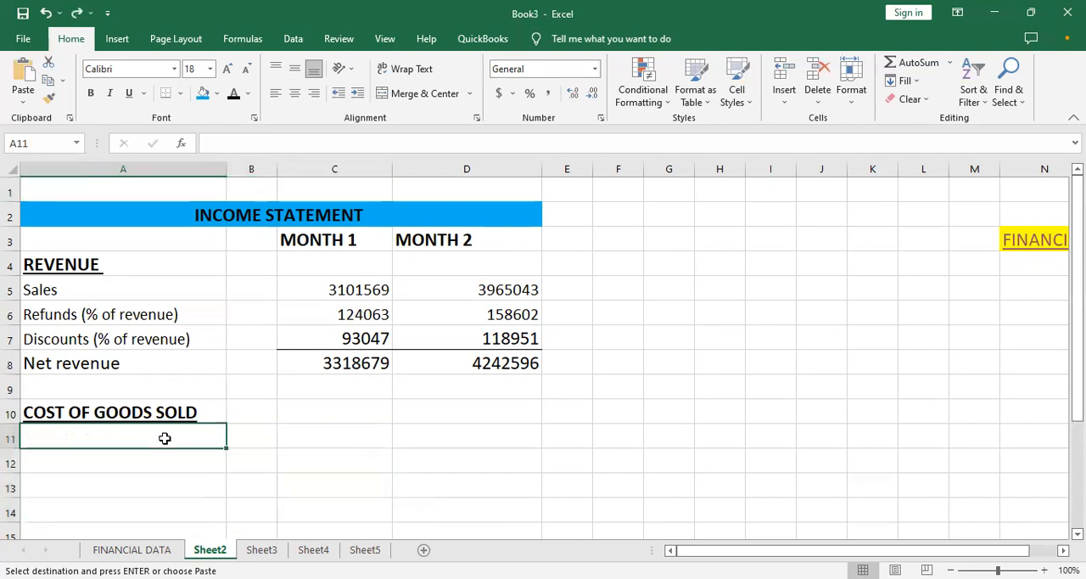
{"action": "left_click", "coordinate": [255, 170]}
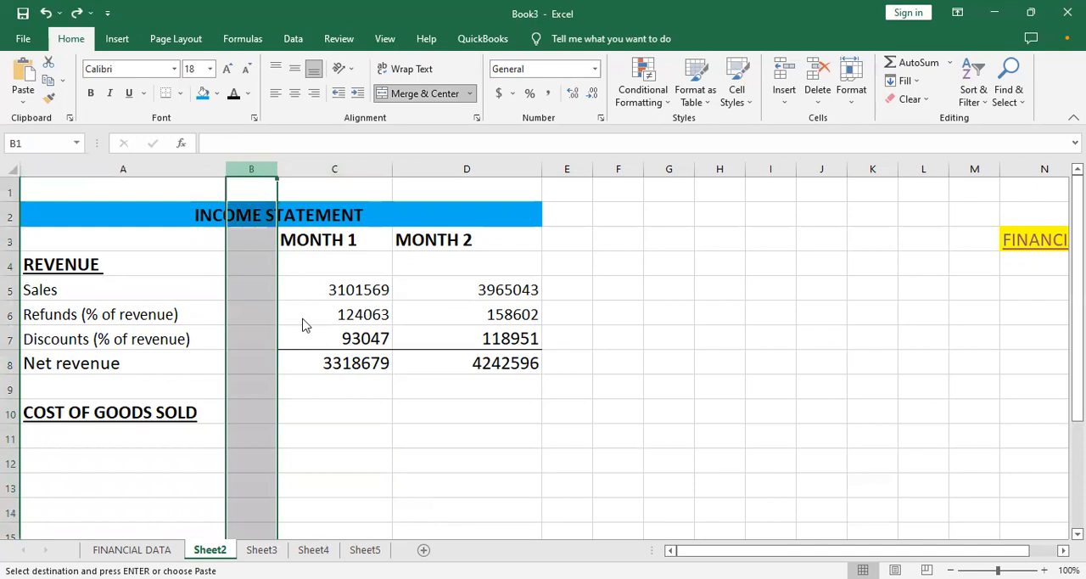
{"action": "right_click", "coordinate": [258, 169]}
{"action": "left_click", "coordinate": [316, 327]}
{"action": "left_click", "coordinate": [137, 435]}
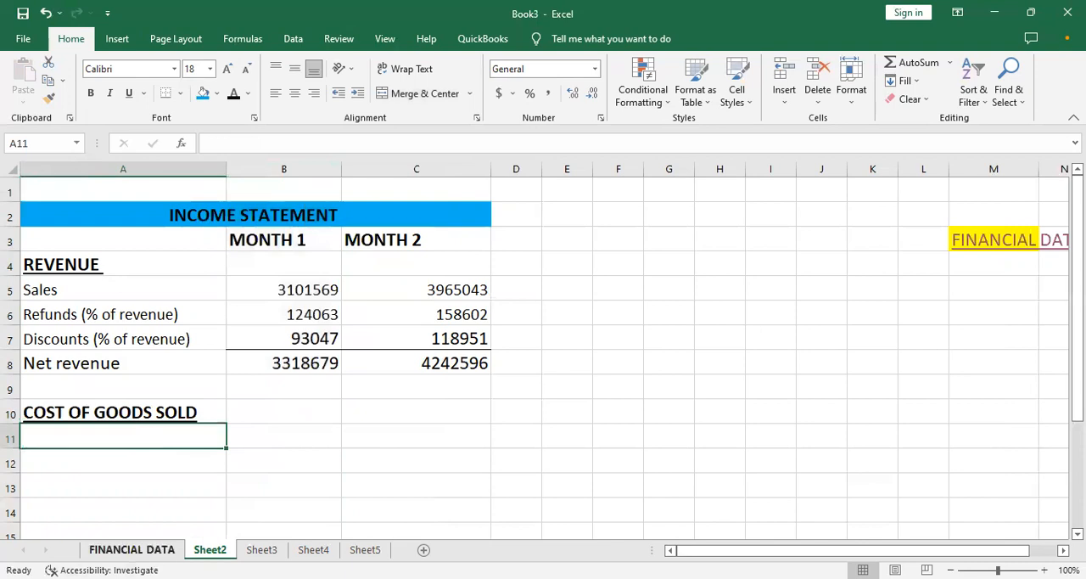
- Copy the cost of goods sold labels and amounts B12:D15 from FINANCIAL DATA and paste them into the income statement at A11
{"action": "left_click", "coordinate": [132, 550]}
{"action": "left_click_drag", "start_coordinate": [81, 356], "coordinate": [314, 403]}
{"action": "key", "text": "ctrl+c"}
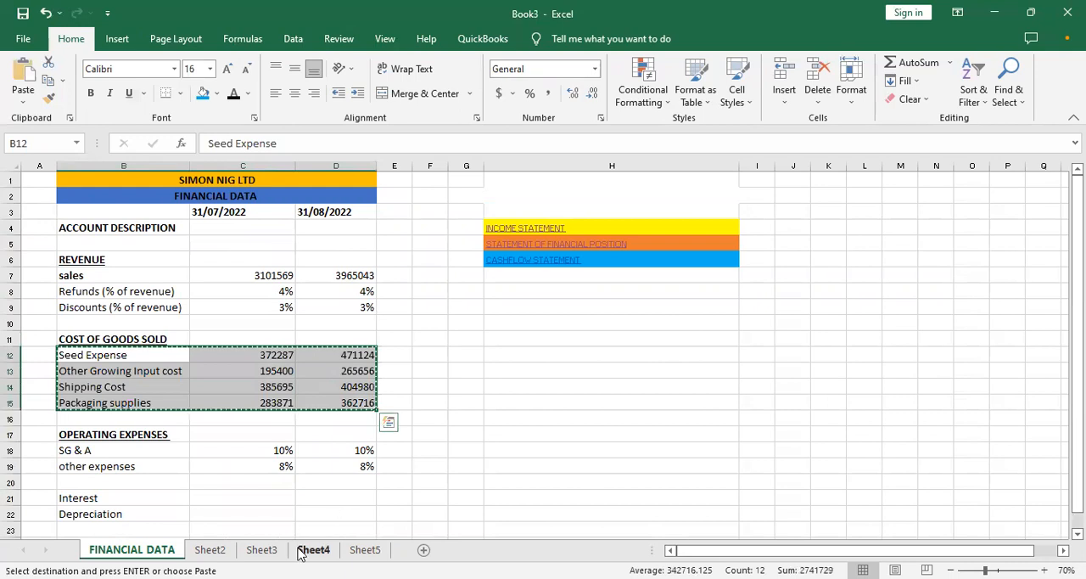
{"action": "left_click", "coordinate": [518, 229]}
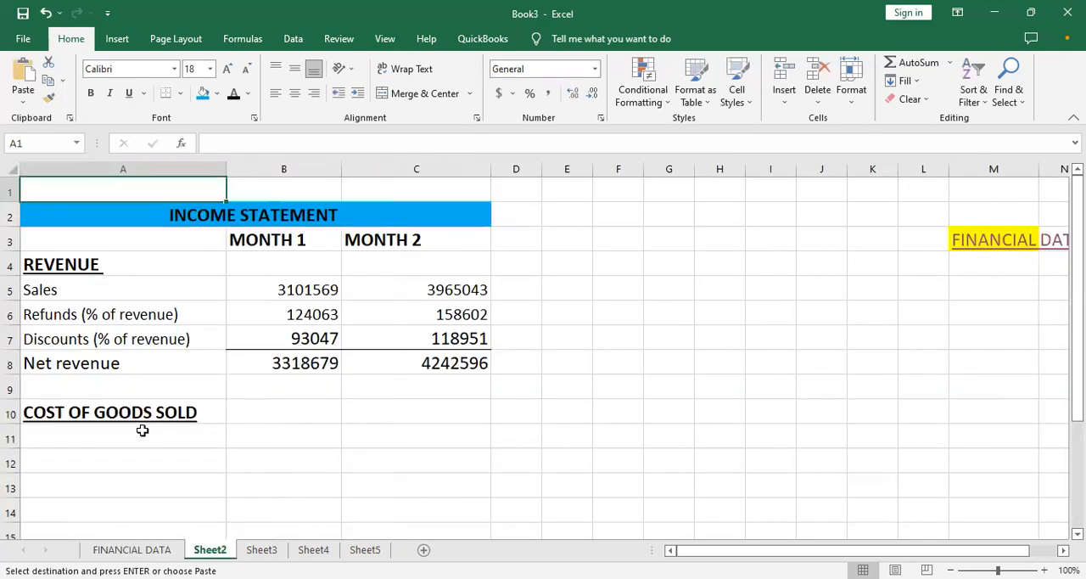
{"action": "left_click", "coordinate": [126, 447]}
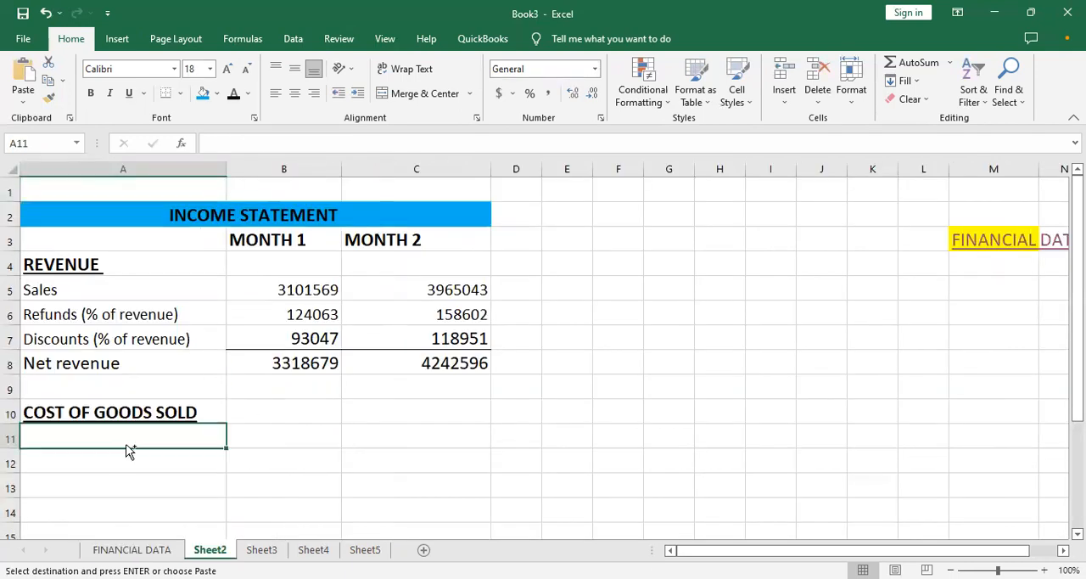
{"action": "key", "text": "ctrl+v"}
{"action": "left_click", "coordinate": [239, 441]}
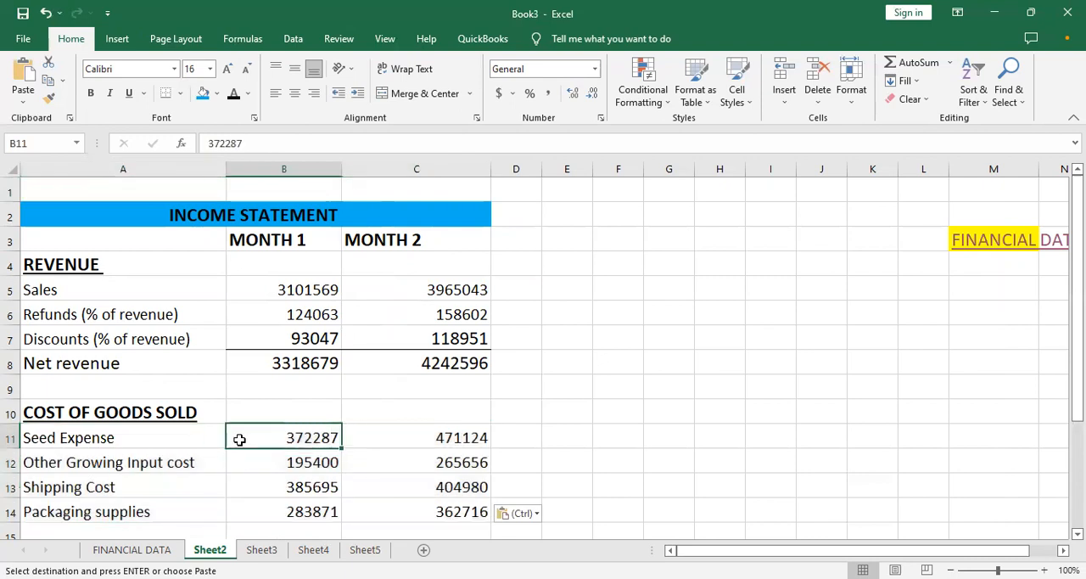
- Enter the label "Total COGS" in A15 below the packaging supplies row
{"action": "left_click", "coordinate": [326, 480]}
{"action": "key", "text": "Down"}
{"action": "key", "text": "Down"}
{"action": "key", "text": "Down"}
{"action": "key", "text": "Down"}
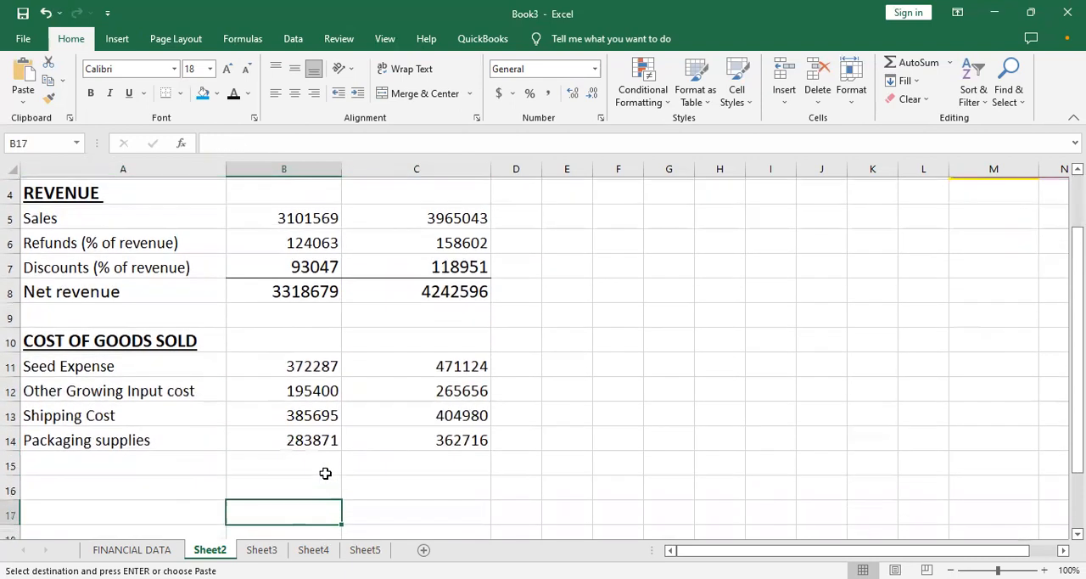
{"action": "key", "text": "Up"}
{"action": "key", "text": "Up"}
{"action": "key", "text": "Left"}
{"action": "type", "text": "T"}
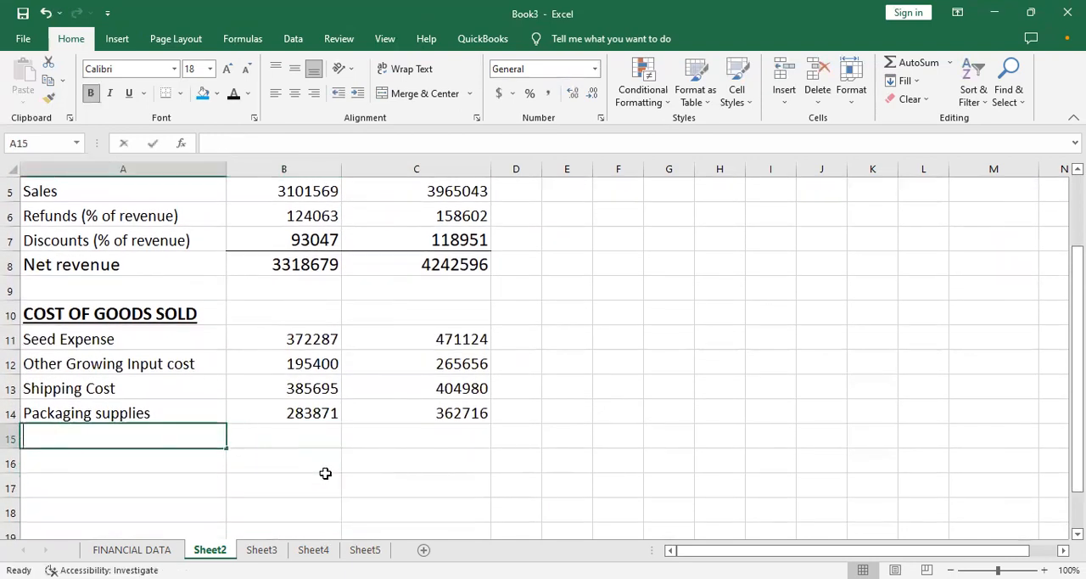
{"action": "type", "text": "OTA"}
{"action": "key", "text": "BackSpace"}
{"action": "key", "text": "BackSpace"}
{"action": "key", "text": "BackSpace"}
{"action": "type", "text": "o"}
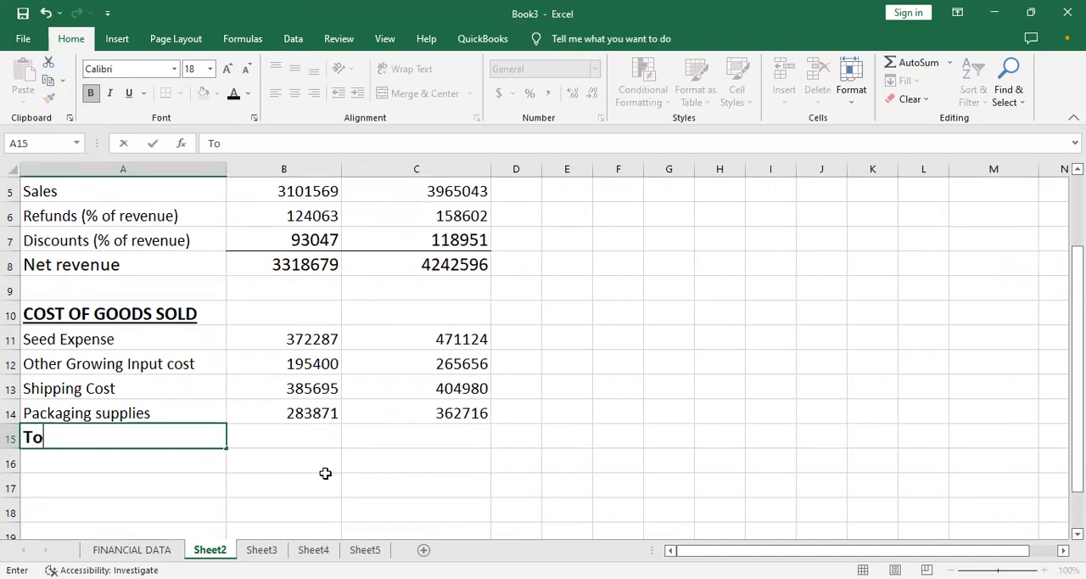
{"action": "type", "text": "tal cos"}
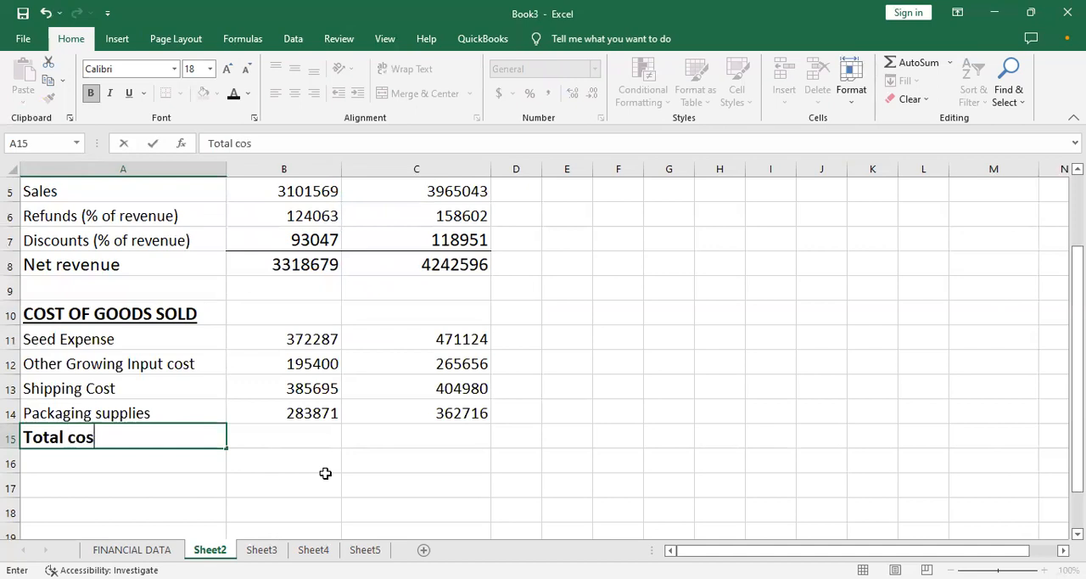
{"action": "type", "text": "t of"}
{"action": "key", "text": "BackSpace"}
{"action": "key", "text": "BackSpace"}
{"action": "key", "text": "BackSpace"}
{"action": "key", "text": "BackSpace"}
{"action": "key", "text": "BackSpace"}
{"action": "key", "text": "BackSpace"}
{"action": "type", "text": "ogs"}
{"action": "key", "text": "BackSpace"}
{"action": "key", "text": "BackSpace"}
{"action": "key", "text": "BackSpace"}
{"action": "key", "text": "BackSpace"}
{"action": "type", "text": "COGS"}
{"action": "key", "text": "Tab"}
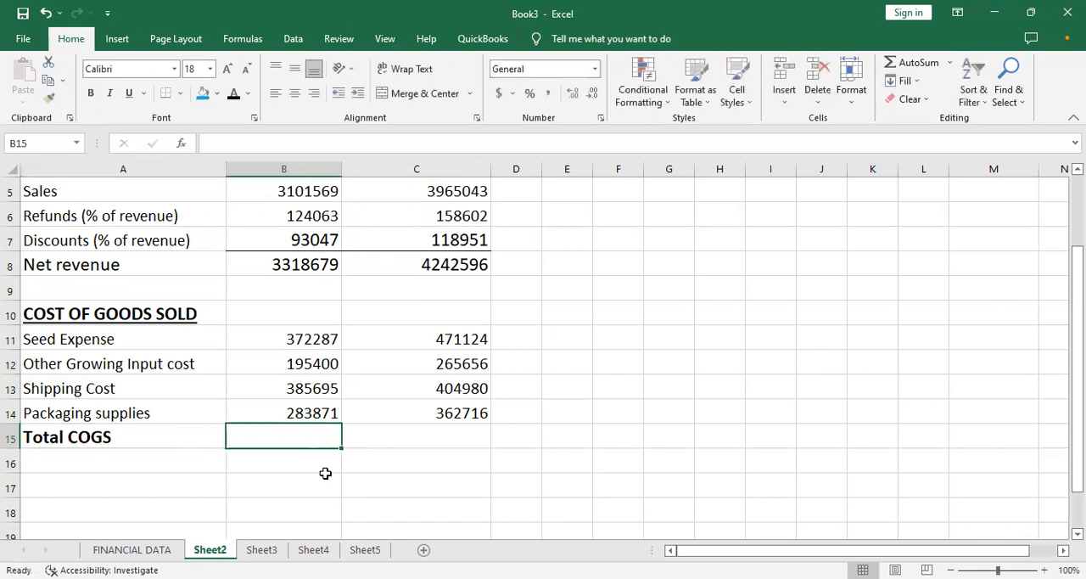
- Total the Month 1 cost of goods sold in B15 with a SUM formula over B11:B14
{"action": "type", "text": "="}
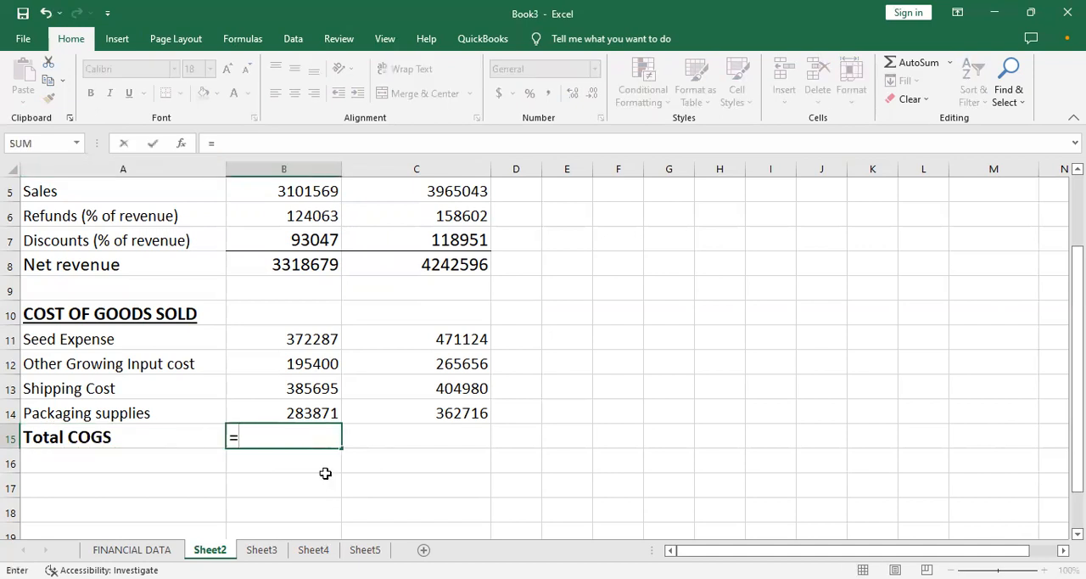
{"action": "type", "text": "SUM("}
{"action": "left_click", "coordinate": [316, 342]}
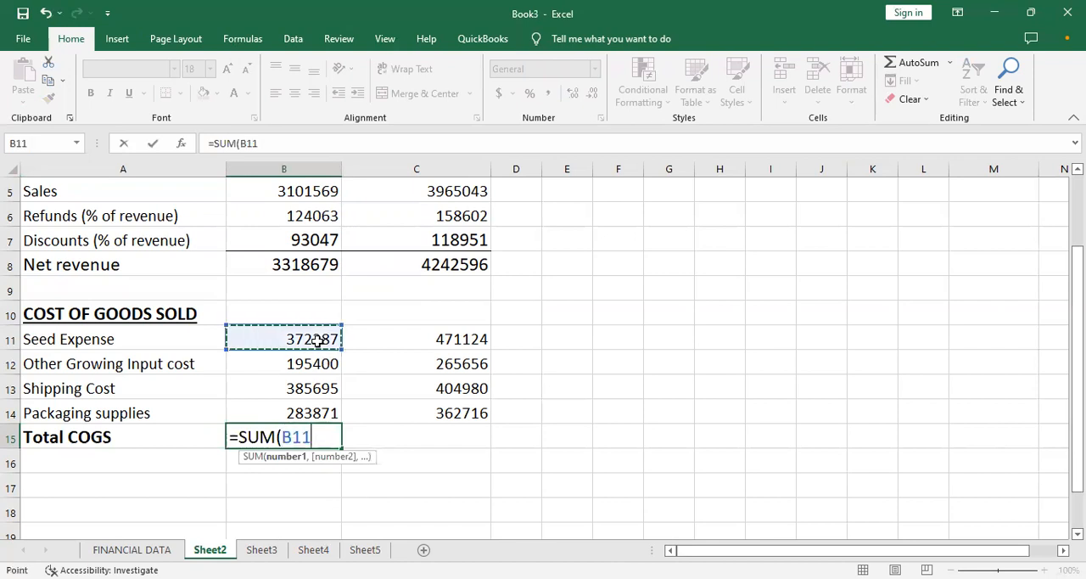
{"action": "left_click_drag", "start_coordinate": [316, 341], "coordinate": [297, 405]}
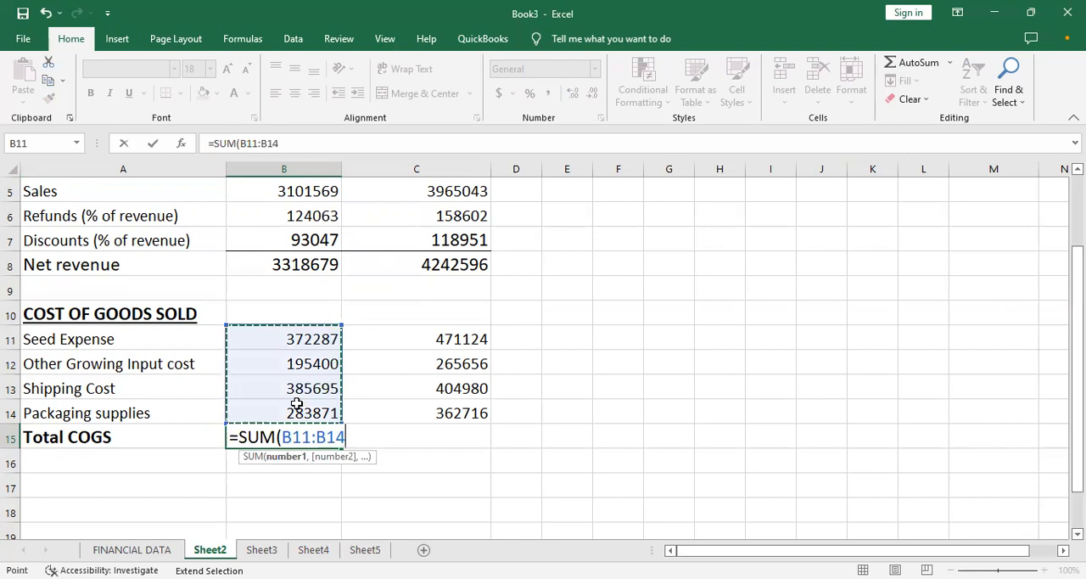
{"action": "key", "text": "Return"}
- Make the Month 1 Total COGS amount bold and fill its formula across to C15
{"action": "left_click", "coordinate": [320, 428]}
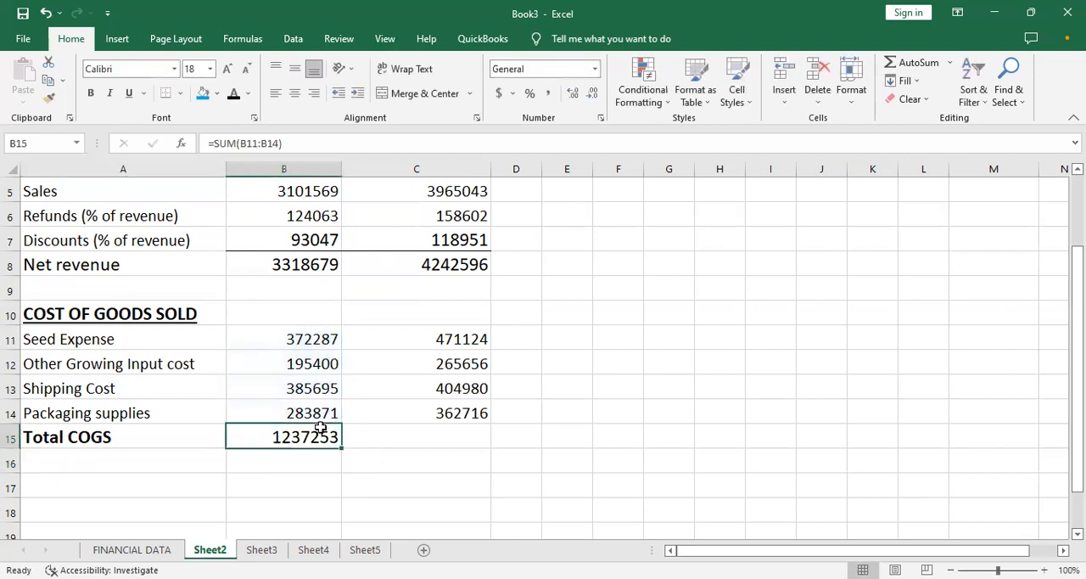
{"action": "key", "text": "ctrl+b"}
{"action": "left_click_drag", "start_coordinate": [342, 449], "coordinate": [433, 436]}
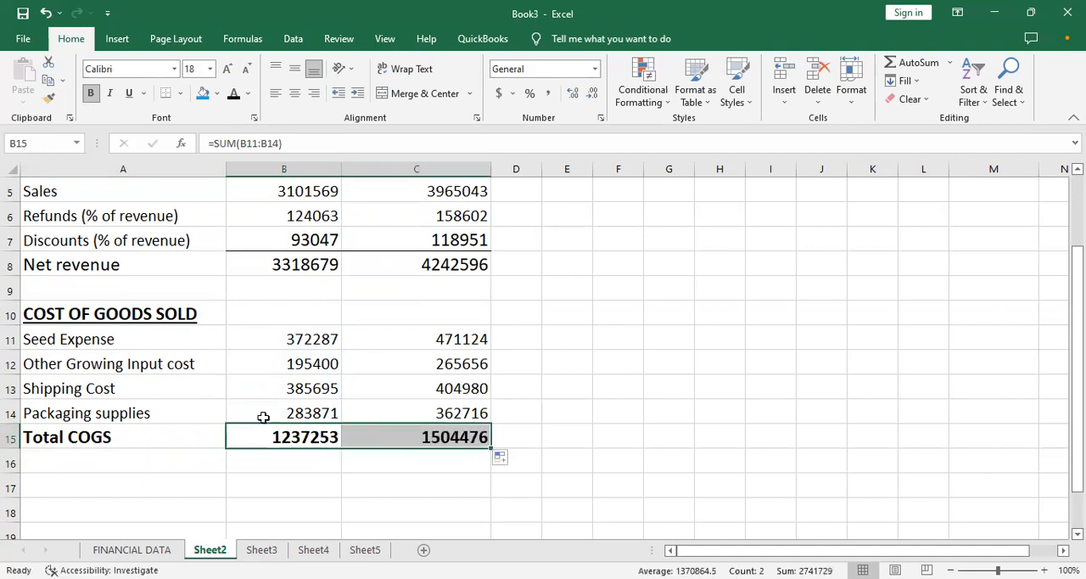
- Add a bottom border beneath the packaging supplies amounts B14:C14 and make the net revenue amounts B8:C8 bold
{"action": "left_click_drag", "start_coordinate": [266, 414], "coordinate": [415, 414]}
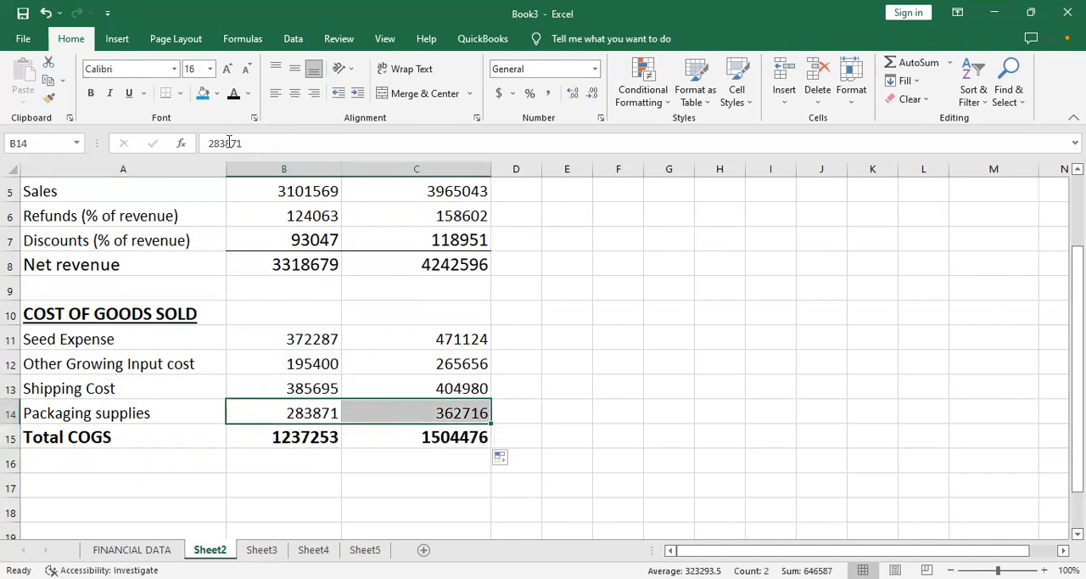
{"action": "left_click", "coordinate": [168, 94]}
{"action": "left_click_drag", "start_coordinate": [260, 257], "coordinate": [414, 253]}
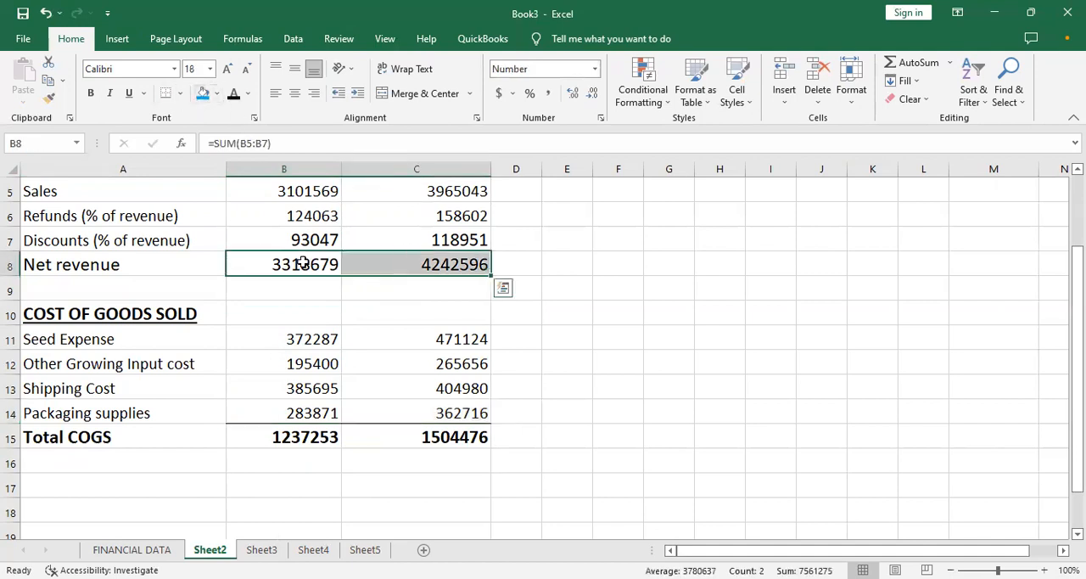
{"action": "key", "text": "ctrl+b"}
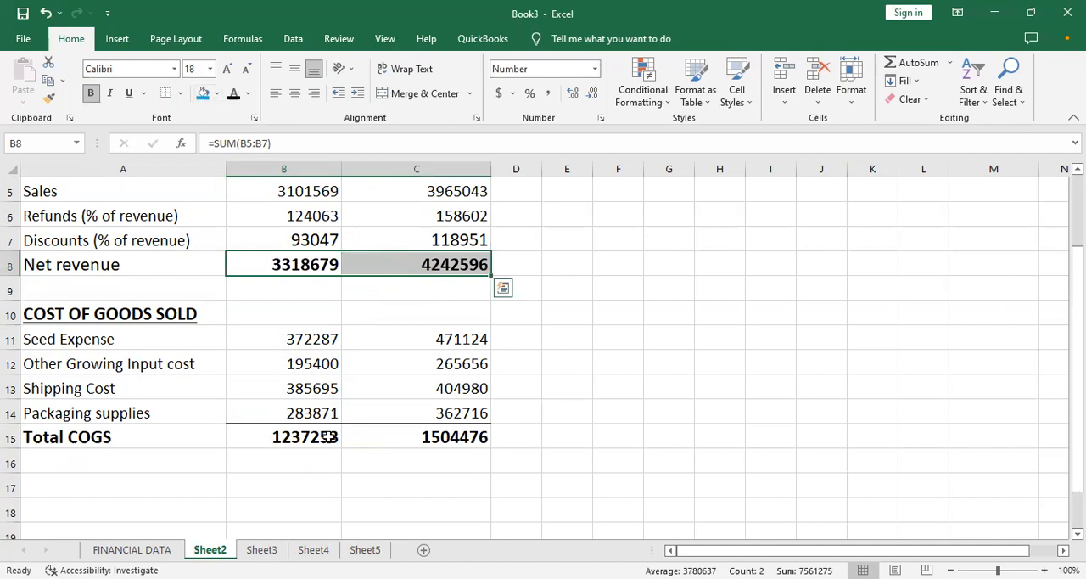
{"action": "left_click", "coordinate": [325, 437]}
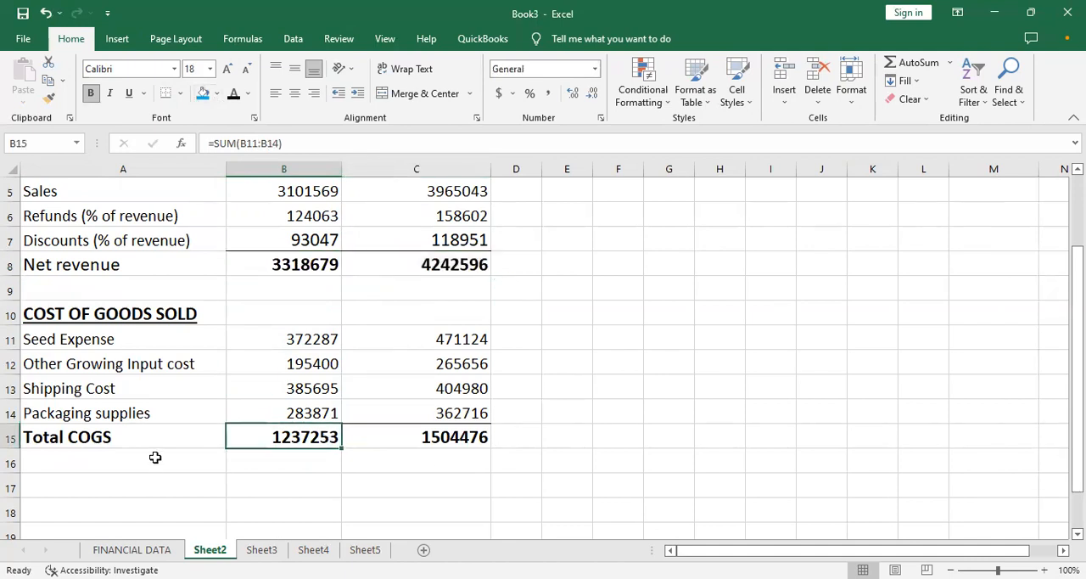
- Check the FINANCIAL DATA sheet, follow its INCOME STATEMENT hyperlink back, and look down the statement past Total COGS
{"action": "left_click", "coordinate": [132, 471]}
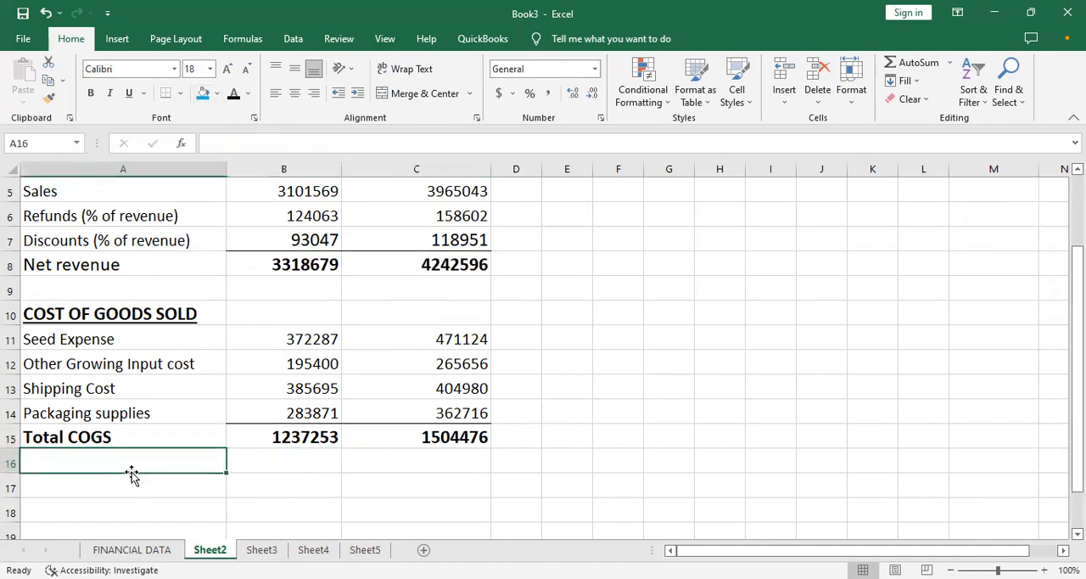
{"action": "left_click", "coordinate": [136, 549]}
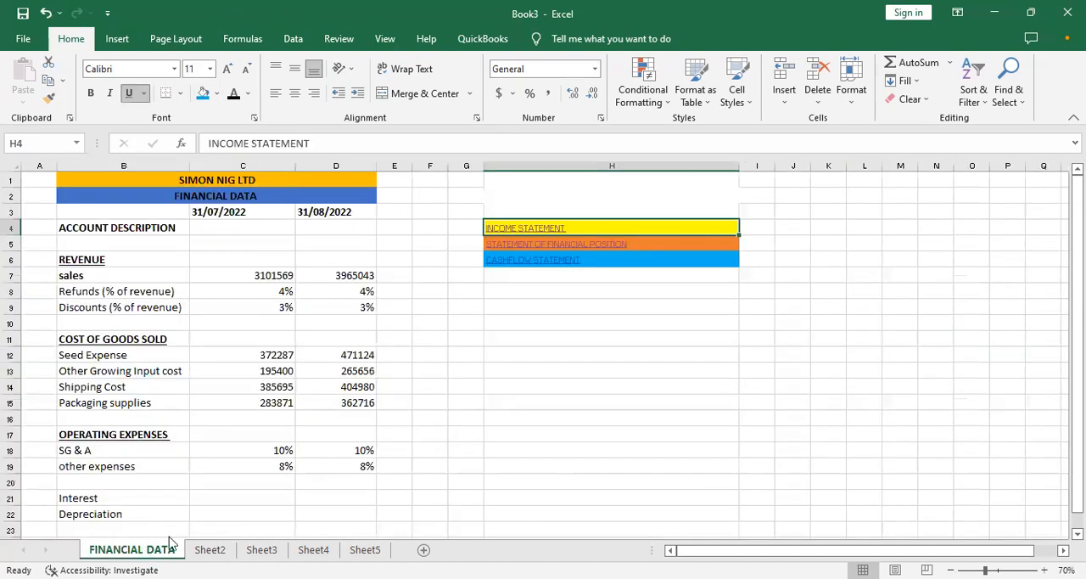
{"action": "left_click", "coordinate": [554, 228]}
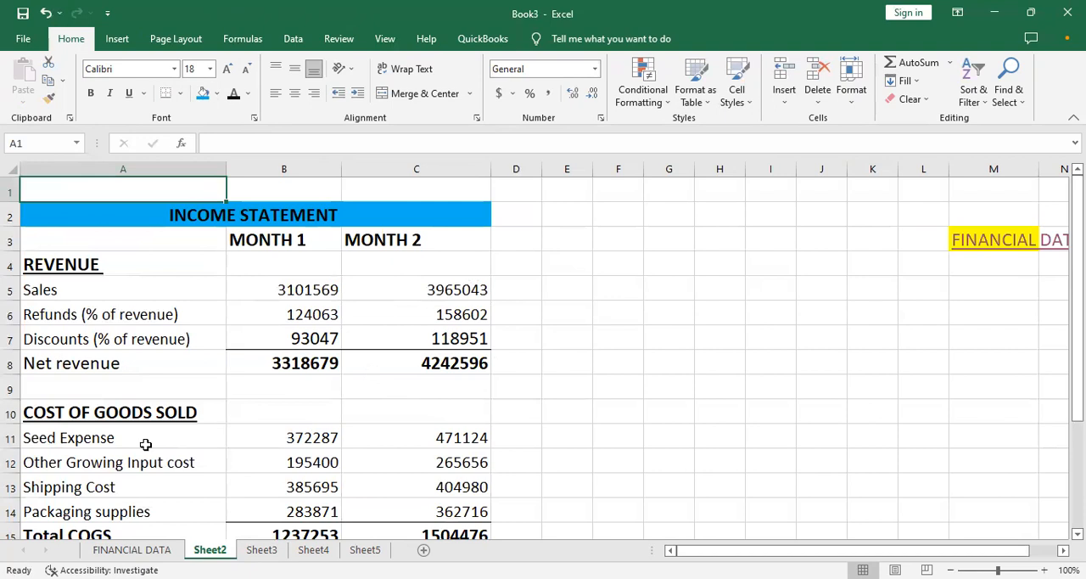
{"action": "left_click", "coordinate": [216, 433]}
{"action": "key", "text": "Down"}
{"action": "key", "text": "Right"}
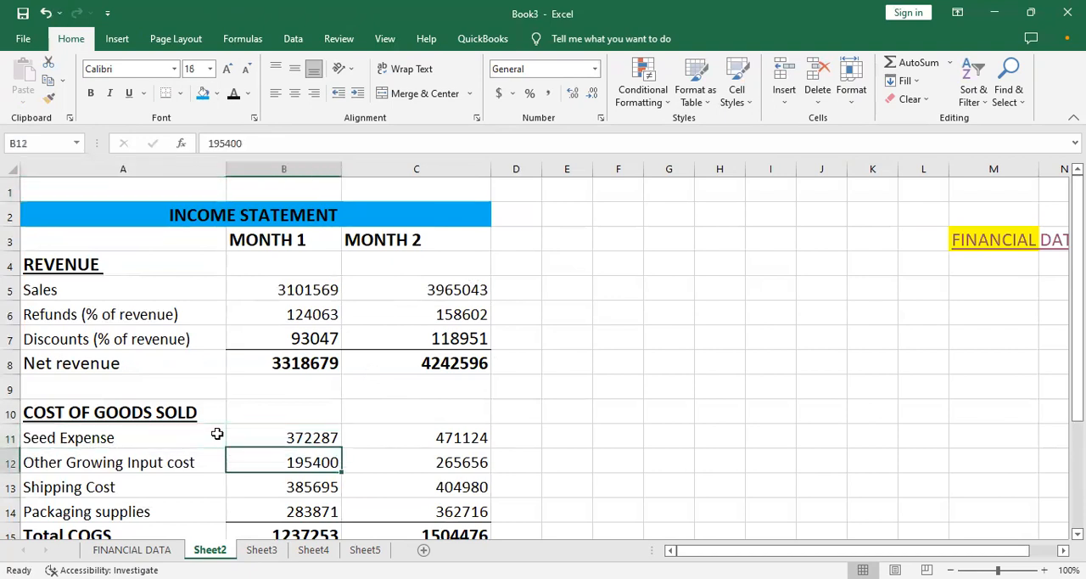
{"action": "key", "text": "Down"}
{"action": "key", "text": "Down"}
{"action": "key", "text": "Down"}
{"action": "key", "text": "Down"}
{"action": "key", "text": "Down"}
{"action": "key", "text": "Down"}
{"action": "key", "text": "Down"}
{"action": "key", "text": "Down"}
{"action": "key", "text": "Down"}
{"action": "key", "text": "Down"}
{"action": "key", "text": "Down"}
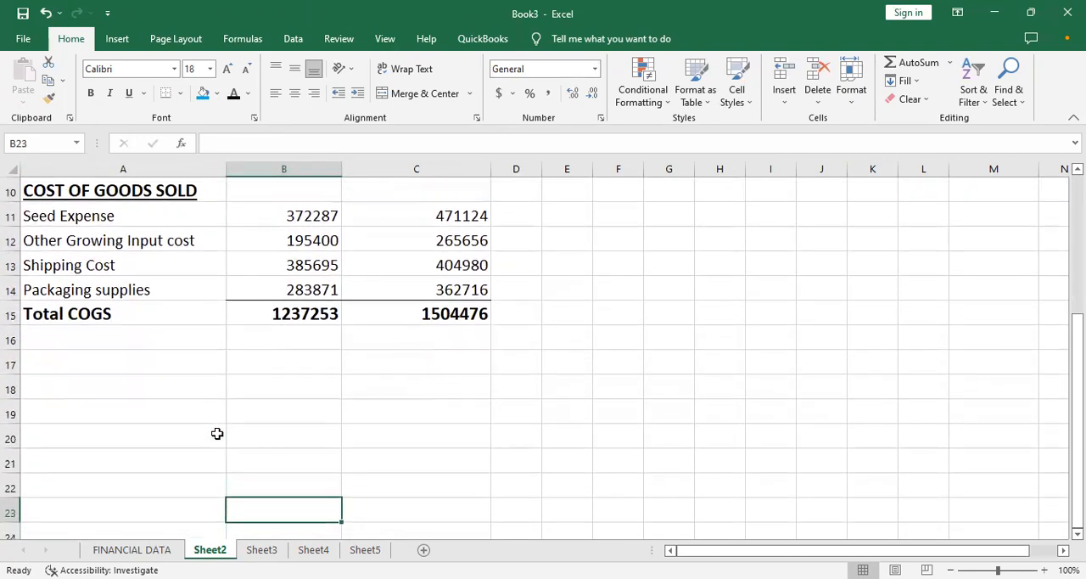
- Enter the bold label "GROSS PROFIT" in A17, leaving one blank row below Total COGS
{"action": "left_click", "coordinate": [152, 368]}
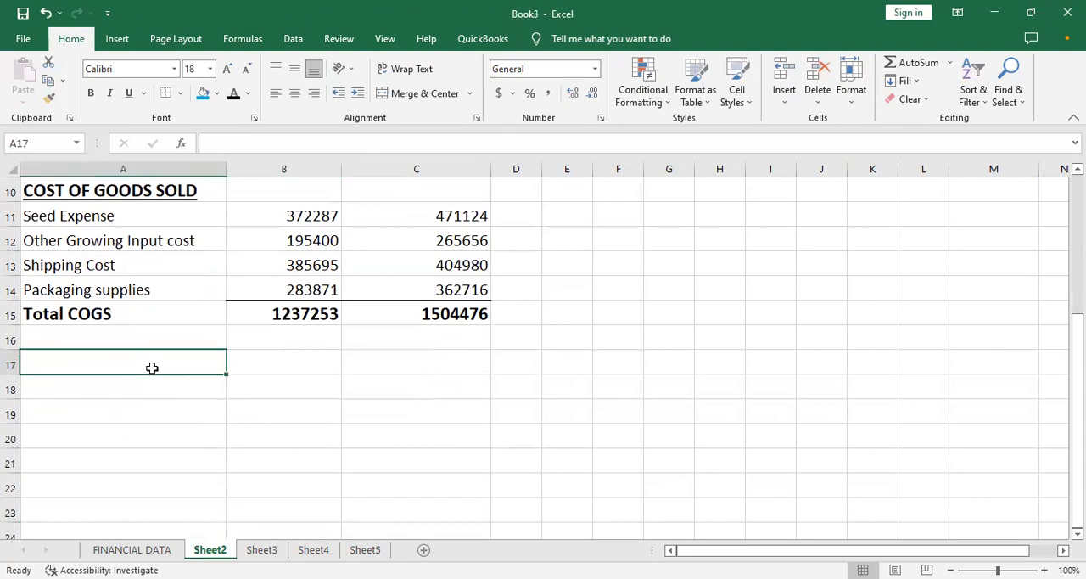
{"action": "type", "text": "GROSS"}
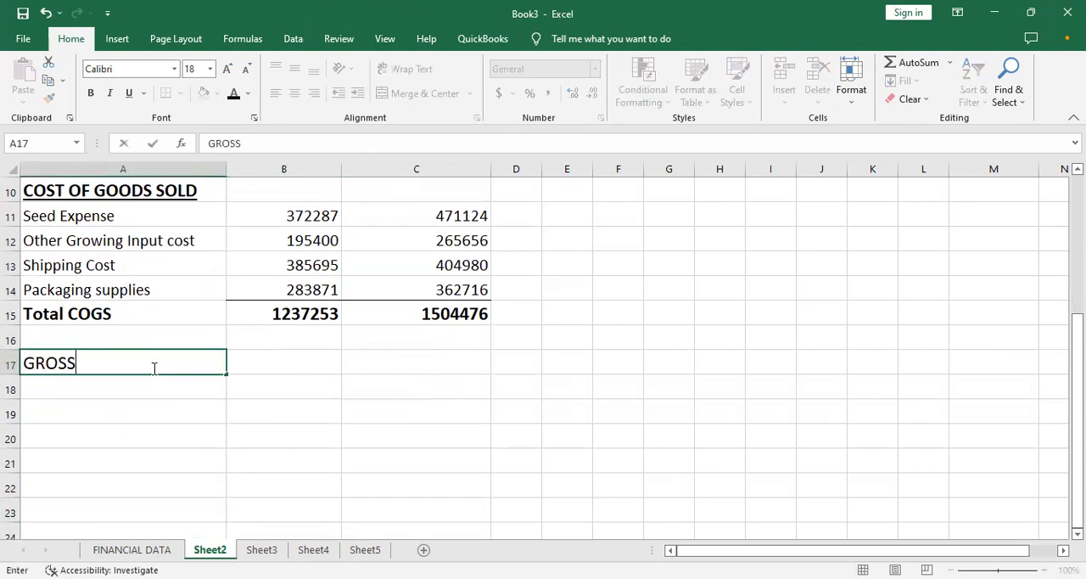
{"action": "key", "text": "BackSpace"}
{"action": "key", "text": "BackSpace"}
{"action": "key", "text": "BackSpace"}
{"action": "key", "text": "BackSpace"}
{"action": "key", "text": "BackSpace"}
{"action": "key", "text": "ctrl+b"}
{"action": "type", "text": "GROA"}
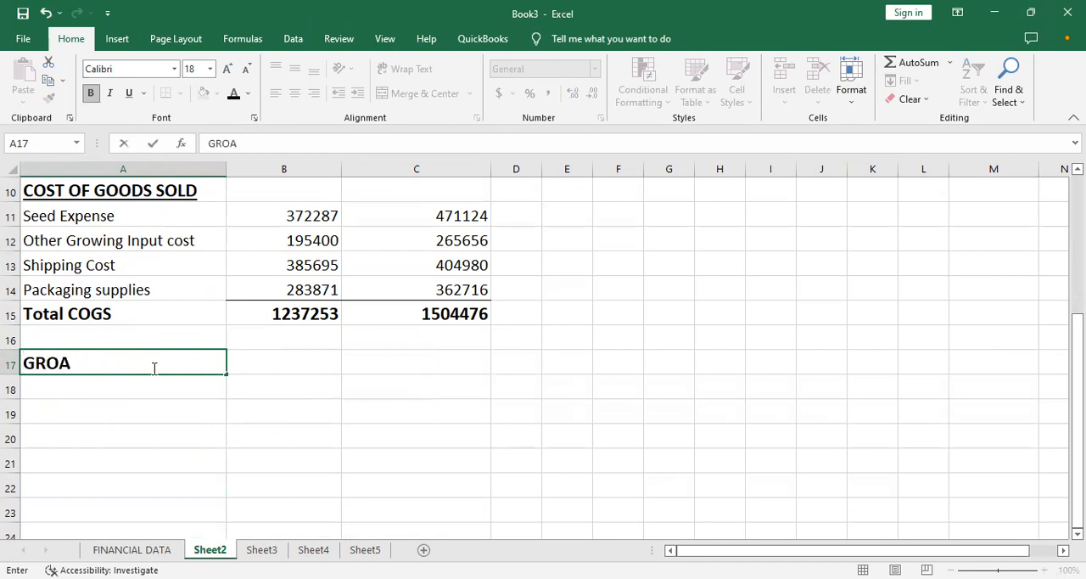
{"action": "key", "text": "BackSpace"}
{"action": "type", "text": "SS PROFIT"}
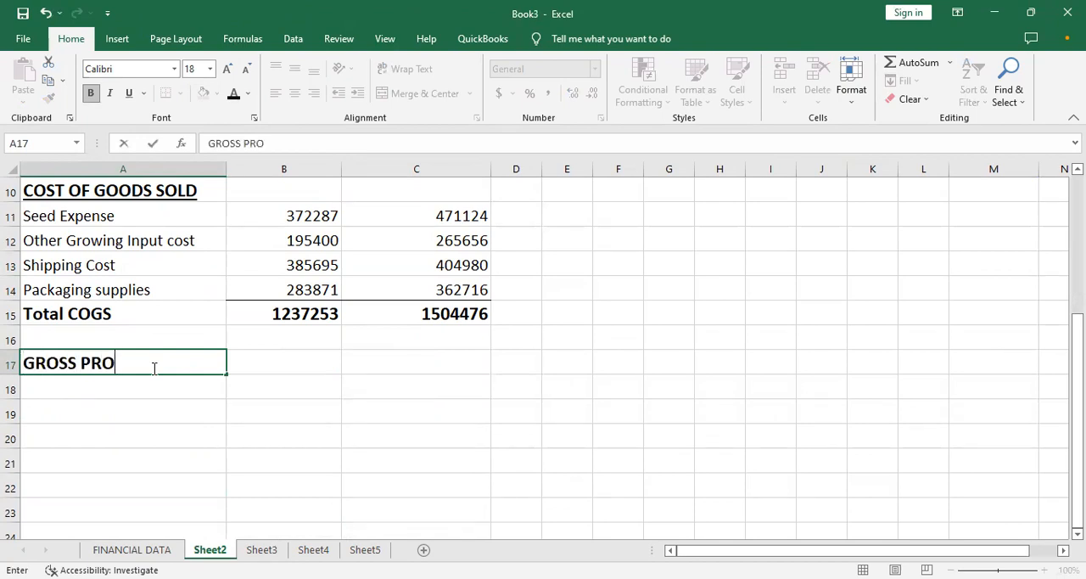
{"action": "key", "text": "Tab"}
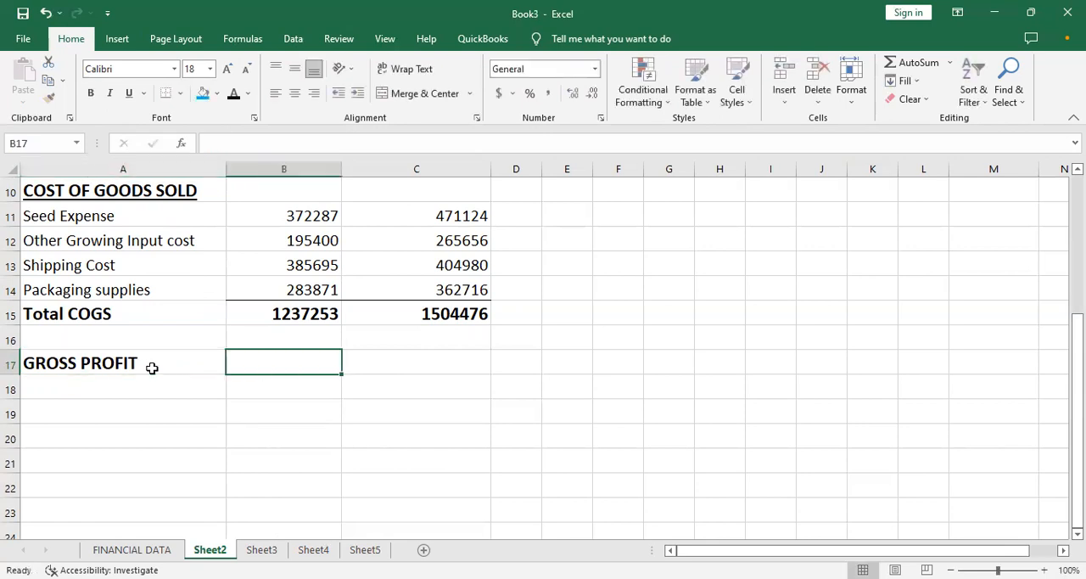
- Calculate the Month 1 gross profit in B17 as net revenue minus total COGS with the formula =B8-B15
{"action": "type", "text": "="}
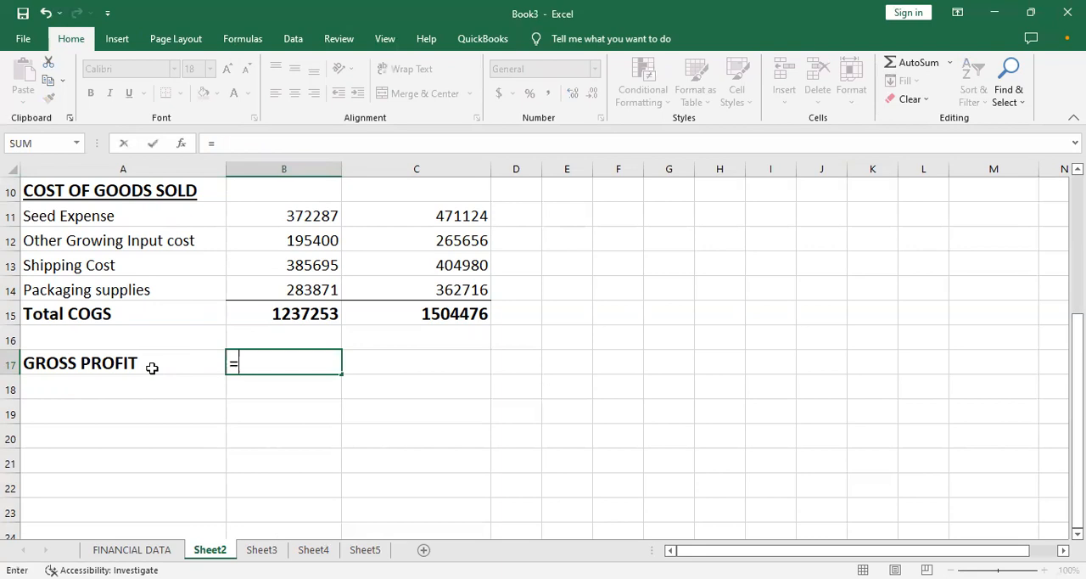
{"action": "key", "text": "Up"}
{"action": "key", "text": "Up"}
{"action": "key", "text": "Up"}
{"action": "key", "text": "Up"}
{"action": "key", "text": "Up"}
{"action": "key", "text": "Up"}
{"action": "key", "text": "Up"}
{"action": "key", "text": "Up"}
{"action": "key", "text": "Up"}
{"action": "key", "text": "Down"}
{"action": "key", "text": "Up"}
{"action": "type", "text": "-"}
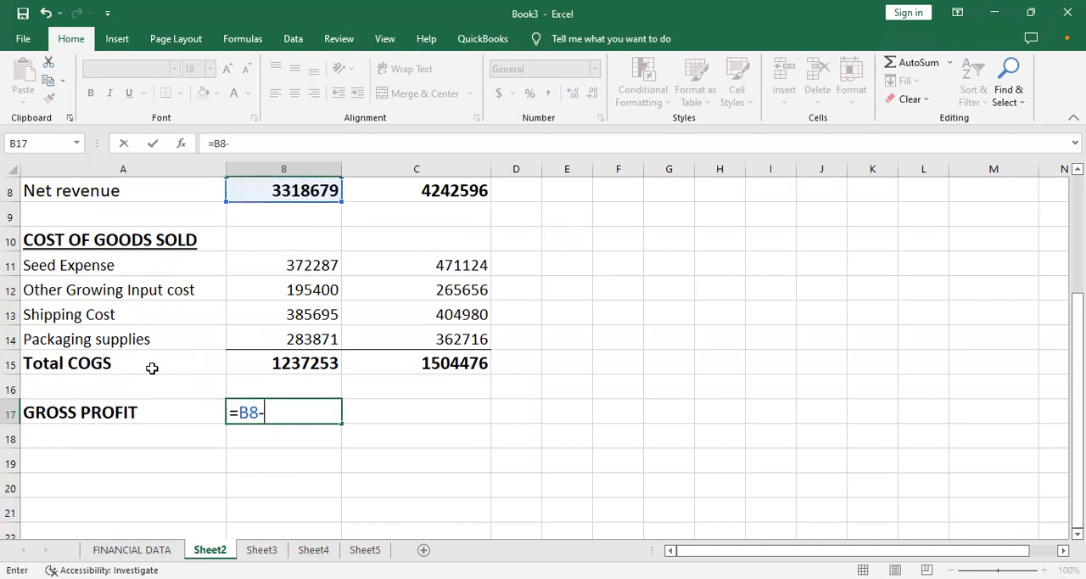
{"action": "key", "text": "Down"}
{"action": "key", "text": "Down"}
{"action": "key", "text": "Down"}
{"action": "key", "text": "Up"}
{"action": "key", "text": "Up"}
{"action": "key", "text": "Up"}
{"action": "key", "text": "Up"}
{"action": "key", "text": "Up"}
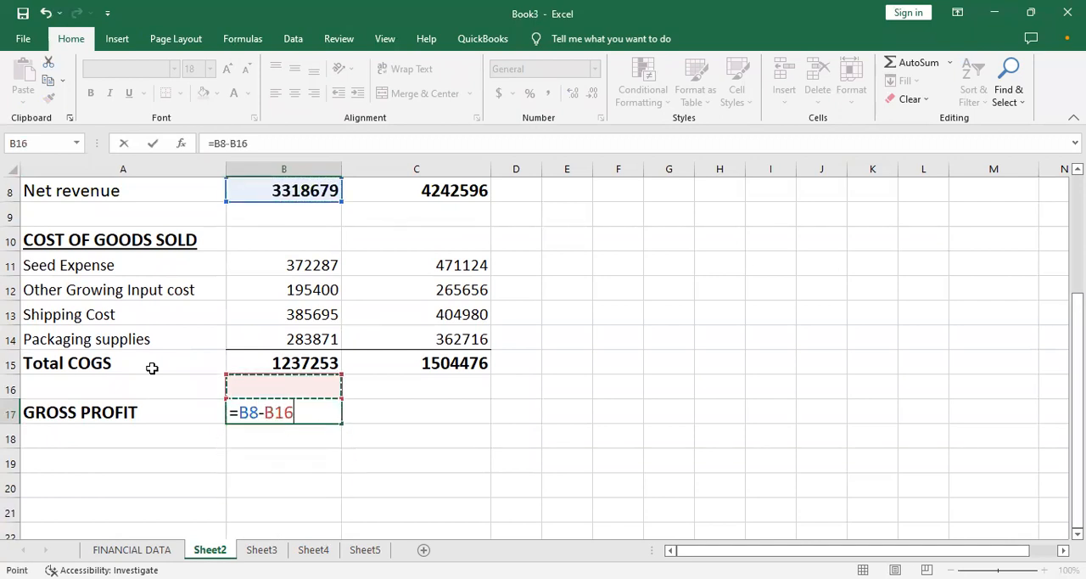
{"action": "key", "text": "Return"}
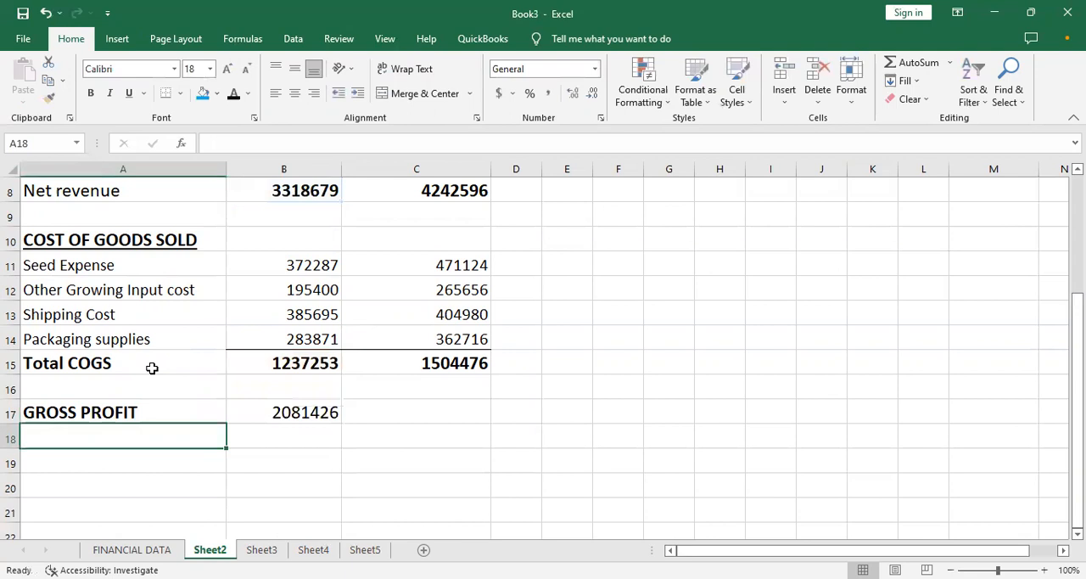
- Make the Month 1 gross profit amount bold and fill its formula across to C17
{"action": "left_click", "coordinate": [280, 412]}
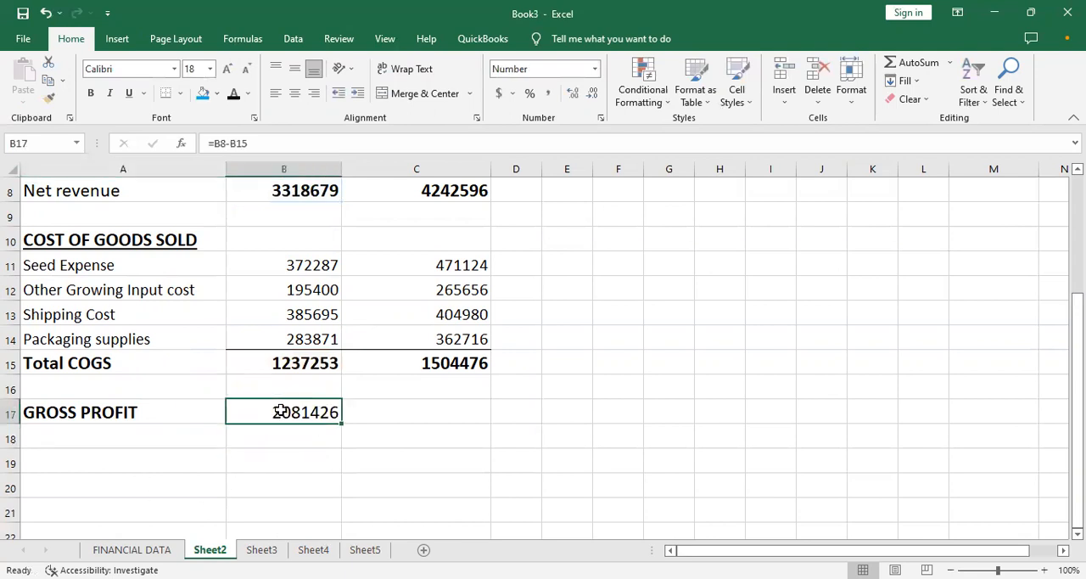
{"action": "key", "text": "ctrl+b"}
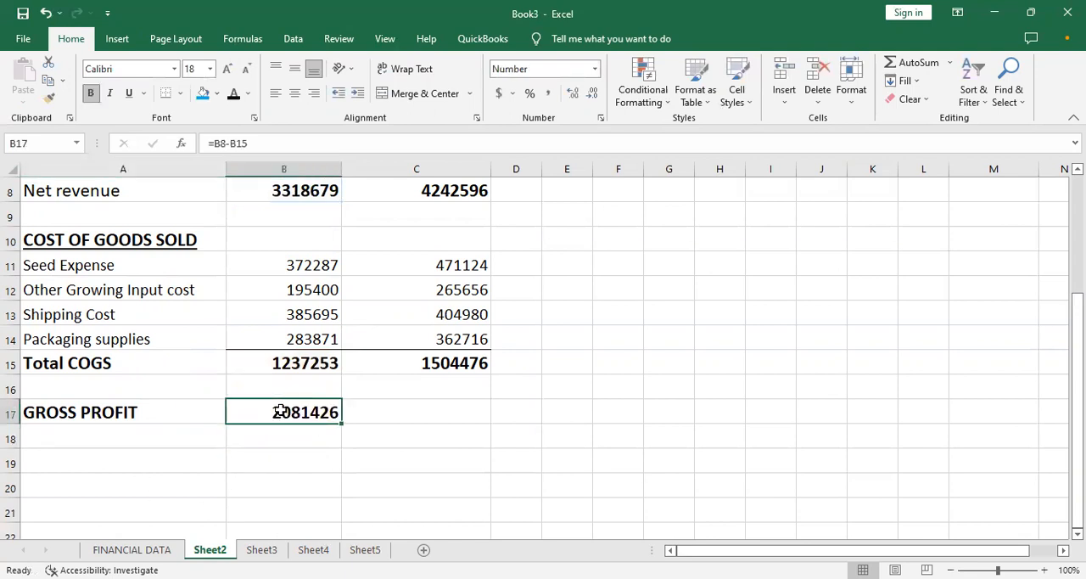
{"action": "left_click_drag", "start_coordinate": [342, 421], "coordinate": [463, 416]}
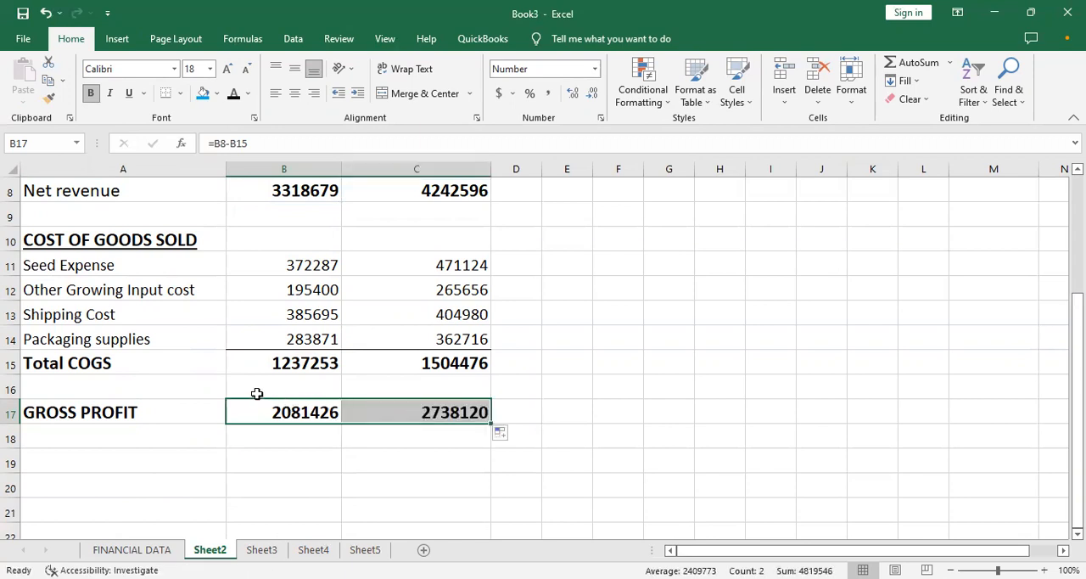
- Apply a Top and Double Bottom Border to the gross profit amounts B17:C17
{"action": "left_click", "coordinate": [276, 387]}
{"action": "left_click_drag", "start_coordinate": [276, 387], "coordinate": [427, 381]}
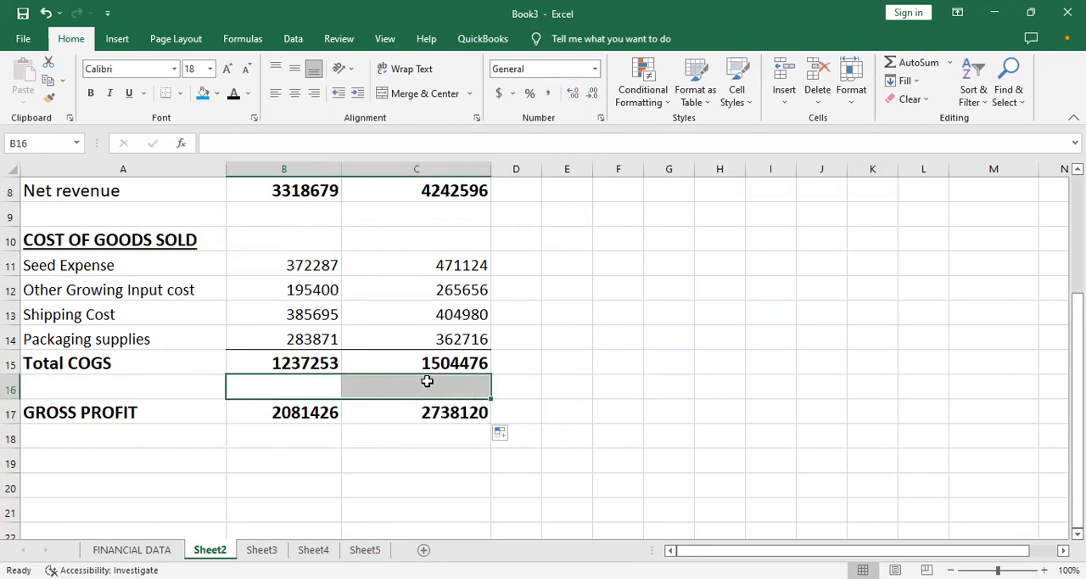
{"action": "left_click_drag", "start_coordinate": [314, 412], "coordinate": [458, 422]}
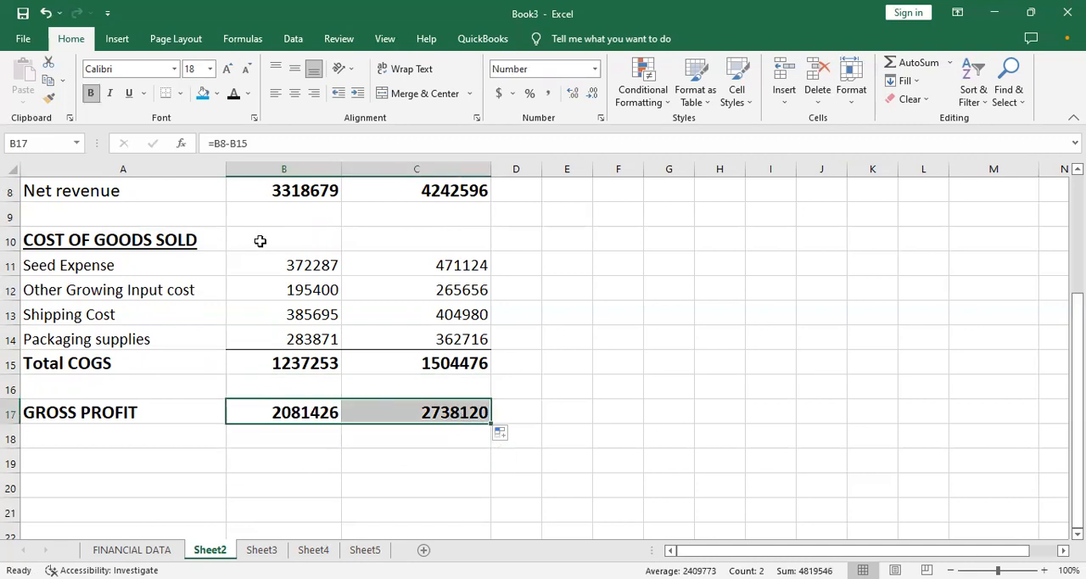
{"action": "left_click", "coordinate": [180, 95]}
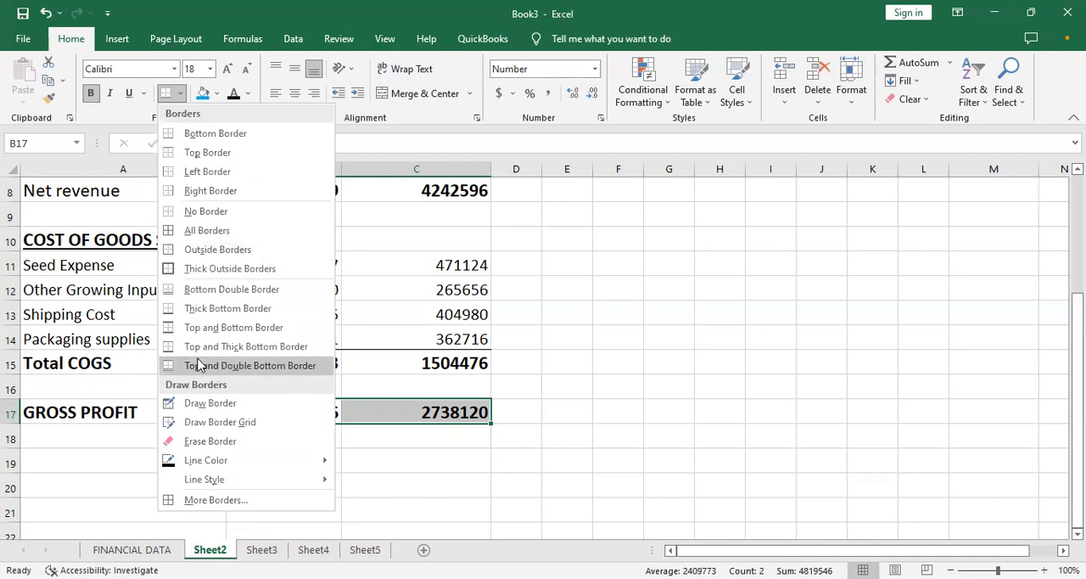
{"action": "left_click", "coordinate": [198, 365]}
{"action": "left_click", "coordinate": [264, 434]}
- Enter the label "Gross margin (%)" in A18 directly below the gross profit row
{"action": "left_click", "coordinate": [111, 449]}
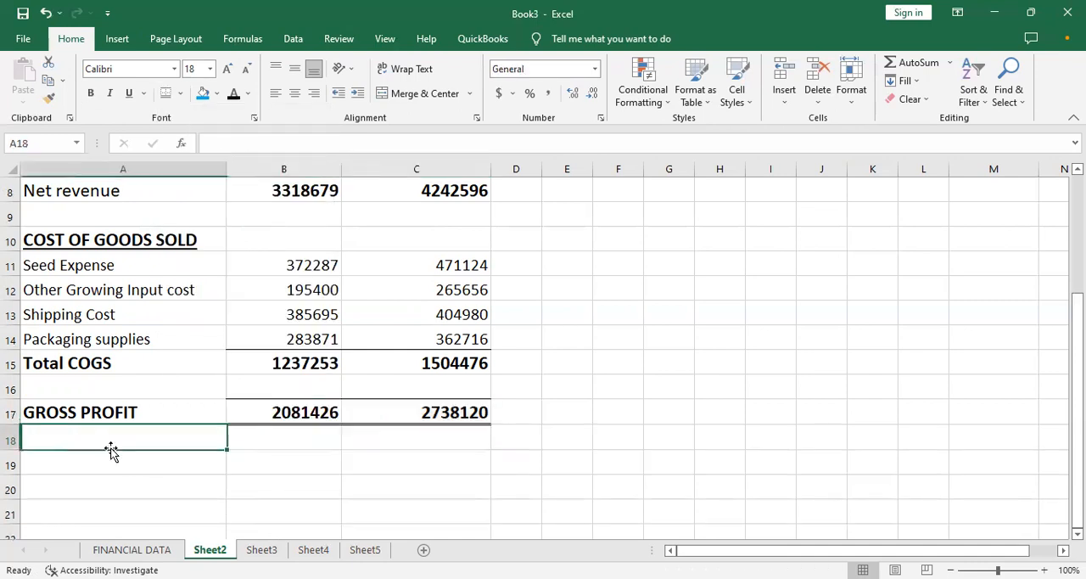
{"action": "left_click", "coordinate": [222, 478]}
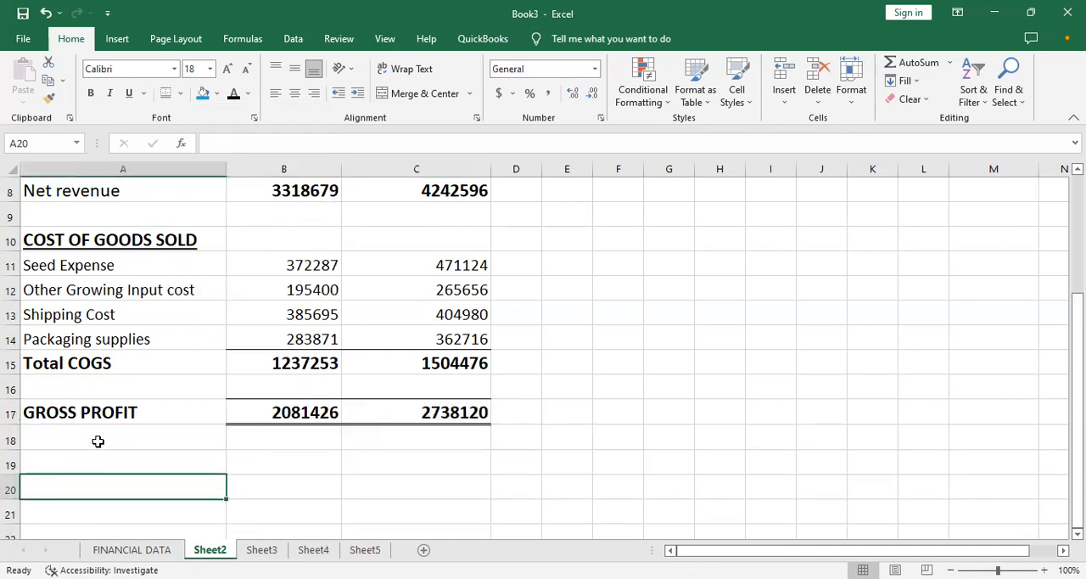
{"action": "key", "text": "Down"}
{"action": "key", "text": "Up"}
{"action": "key", "text": "Up"}
{"action": "key", "text": "Up"}
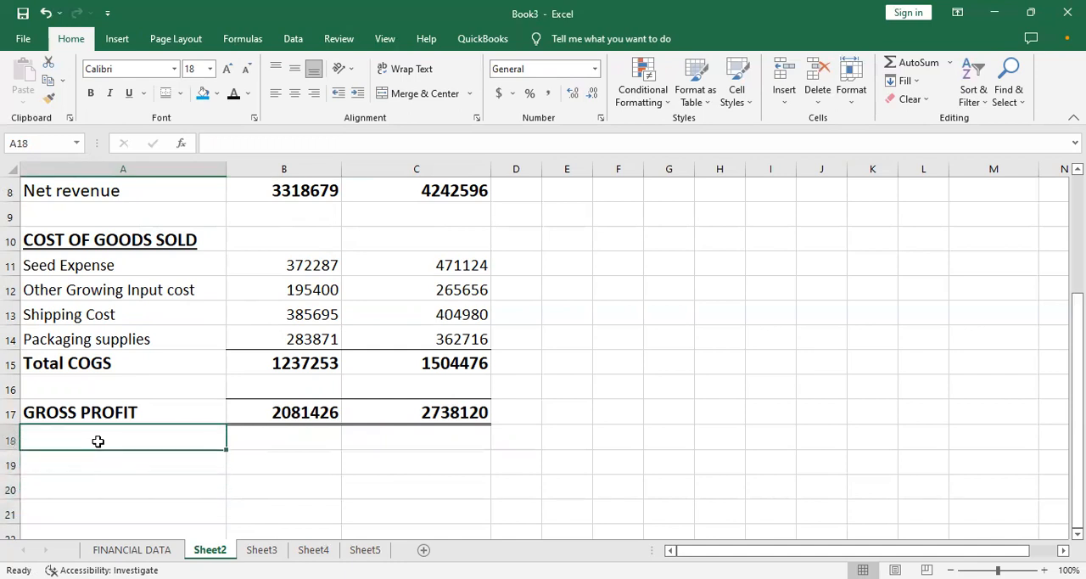
{"action": "type", "text": "GR"}
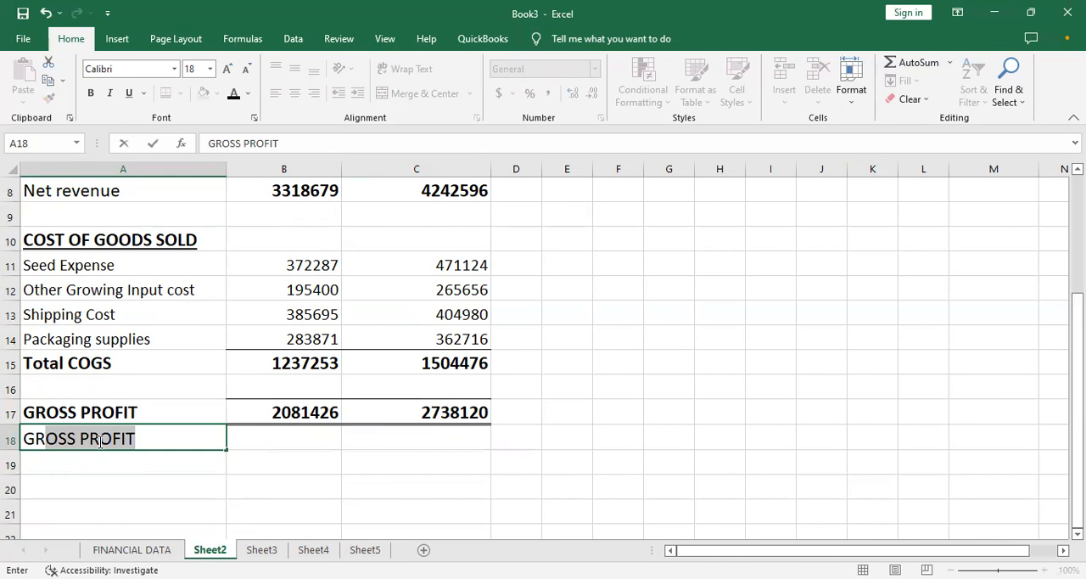
{"action": "key", "text": "BackSpace"}
{"action": "key", "text": "BackSpace"}
{"action": "type", "text": "ross mar"}
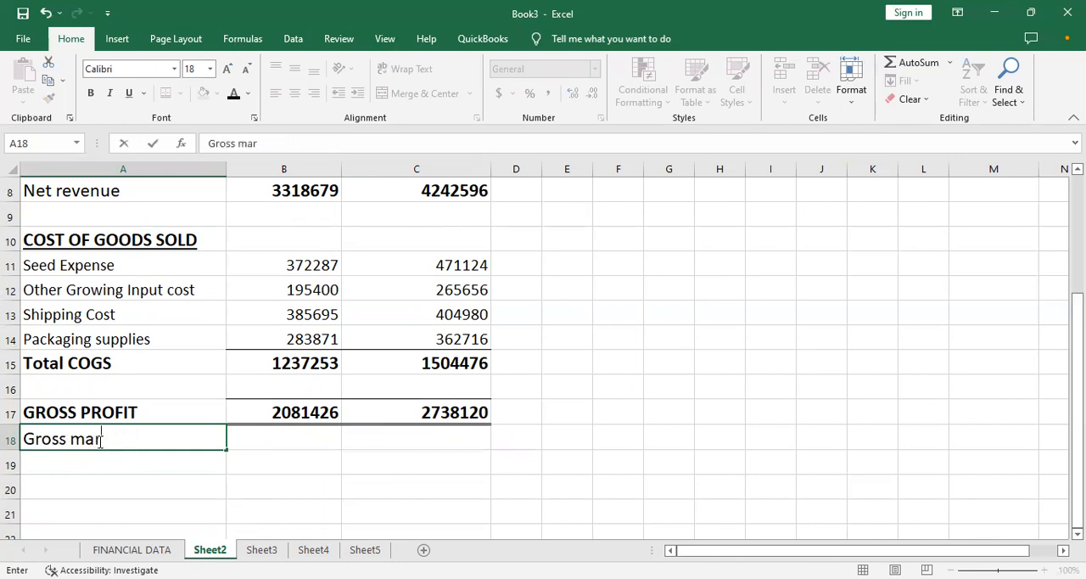
{"action": "type", "text": "gin"}
{"action": "type", "text": "(%)"}
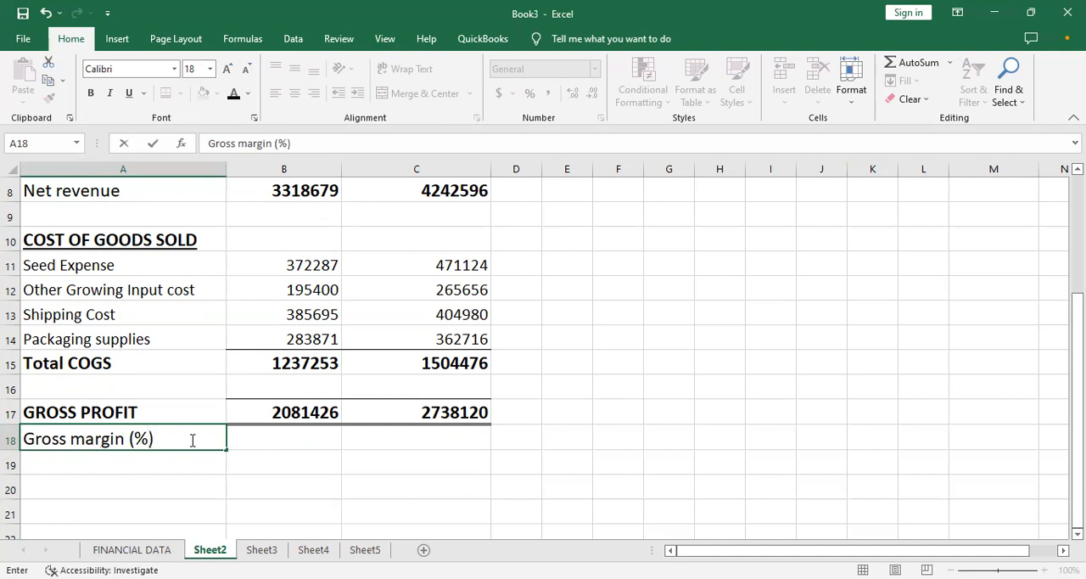
- Calculate the Month 1 gross margin in B18 as gross profit divided by net revenue with the formula =B17/B8
{"action": "key", "text": "Tab"}
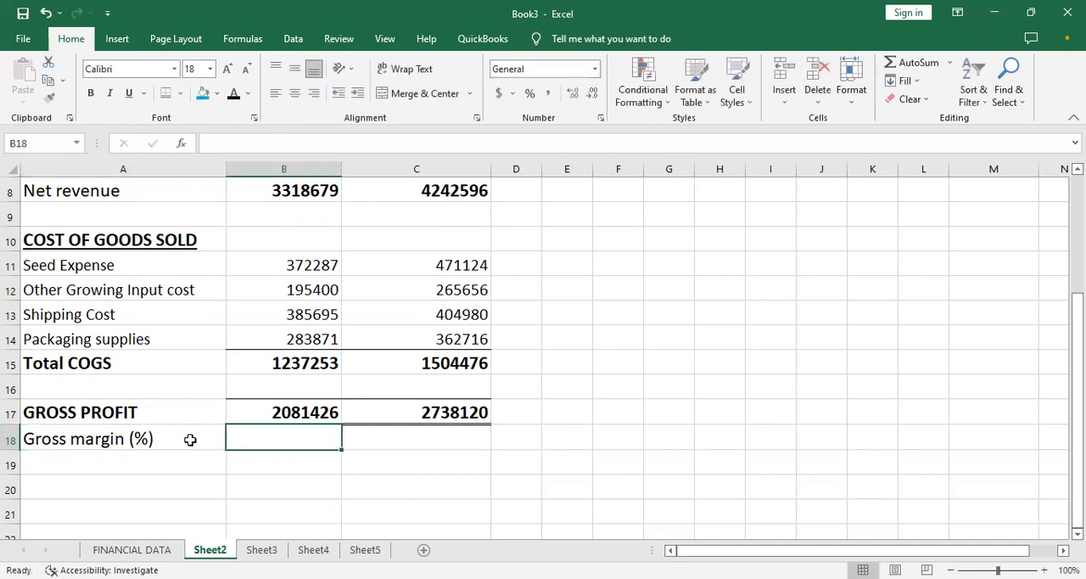
{"action": "type", "text": "="}
{"action": "left_click", "coordinate": [258, 417]}
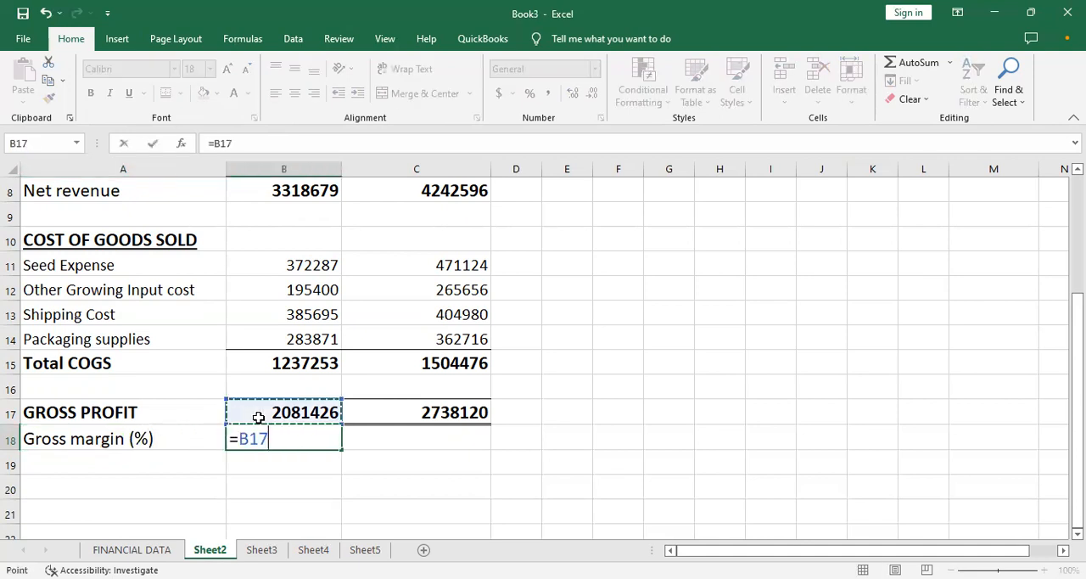
{"action": "type", "text": "/"}
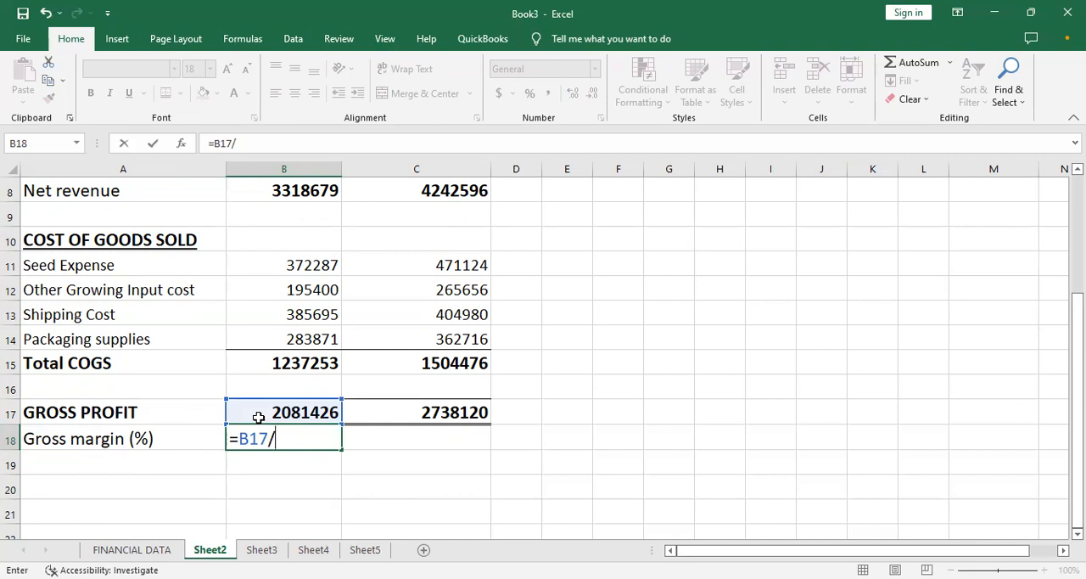
{"action": "key", "text": "Up"}
{"action": "key", "text": "Up"}
{"action": "key", "text": "Up"}
{"action": "key", "text": "Up"}
{"action": "key", "text": "Up"}
{"action": "key", "text": "Up"}
{"action": "key", "text": "Up"}
{"action": "key", "text": "Up"}
{"action": "key", "text": "Up"}
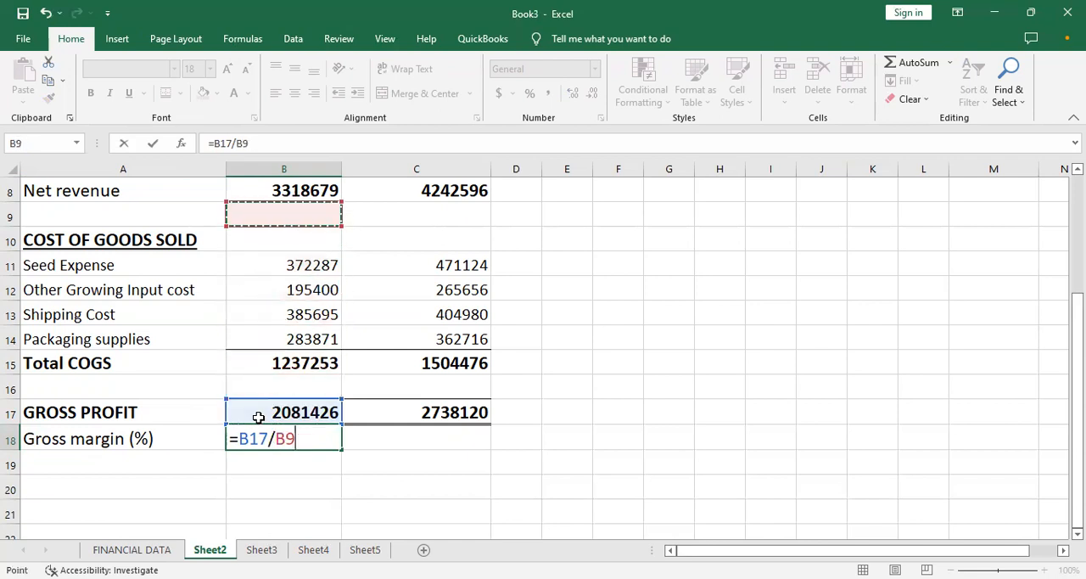
{"action": "key", "text": "Up"}
{"action": "key", "text": "Return"}
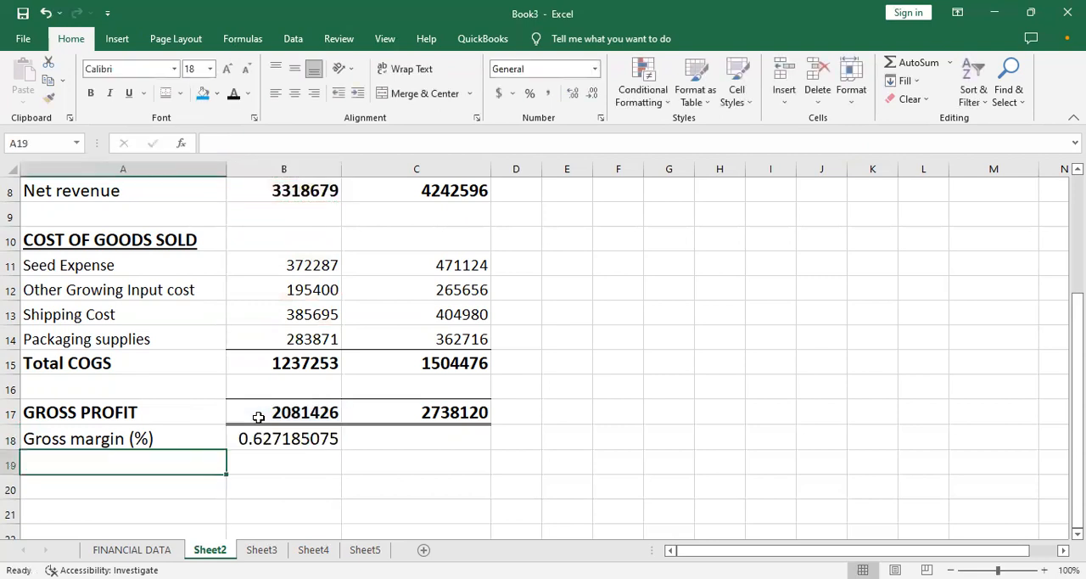
{"action": "left_click", "coordinate": [285, 438]}
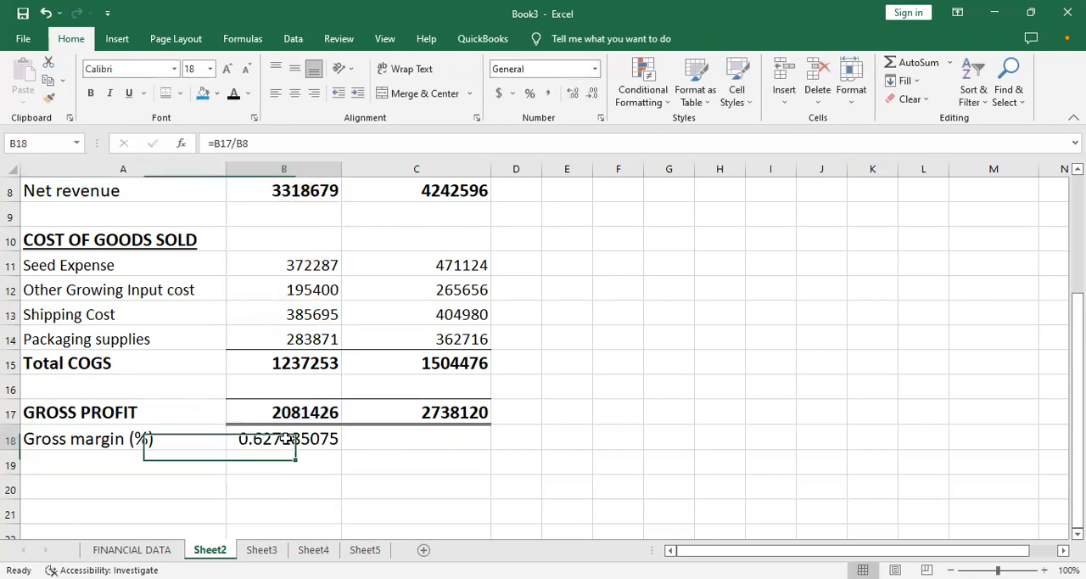
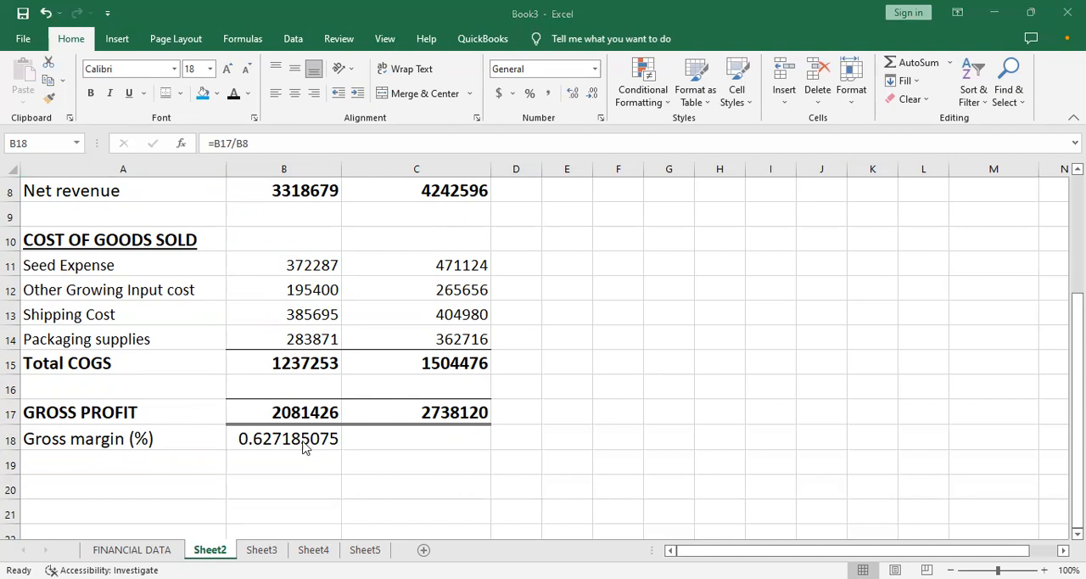
- Show the Month 1 gross margin in B18 with two decimals and fill its formula across to C18
{"action": "left_click", "coordinate": [594, 94]}
{"action": "left_click", "coordinate": [594, 94]}
{"action": "left_click", "coordinate": [594, 94]}
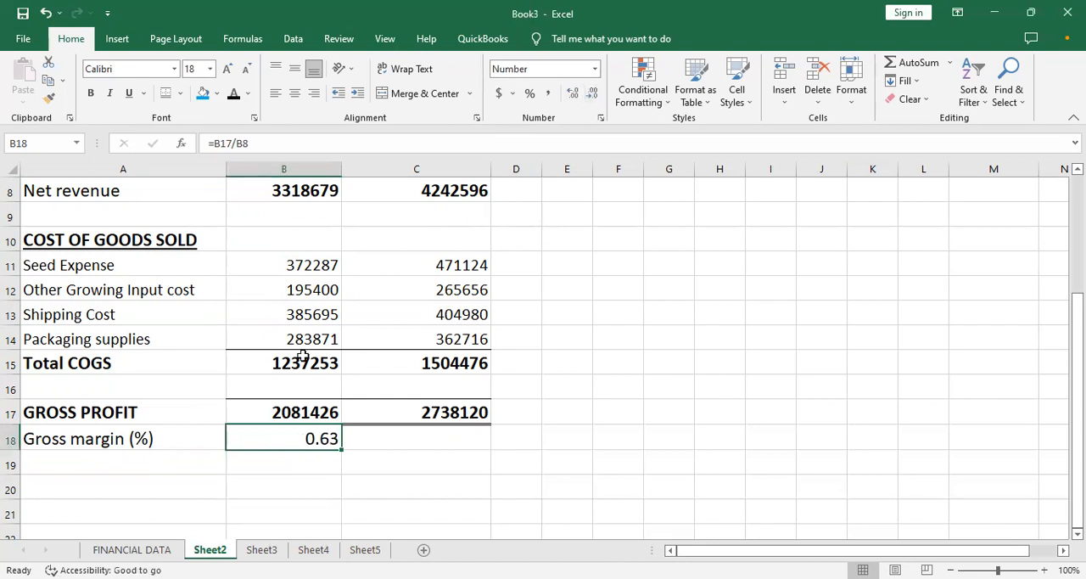
{"action": "left_click_drag", "start_coordinate": [340, 448], "coordinate": [497, 450]}
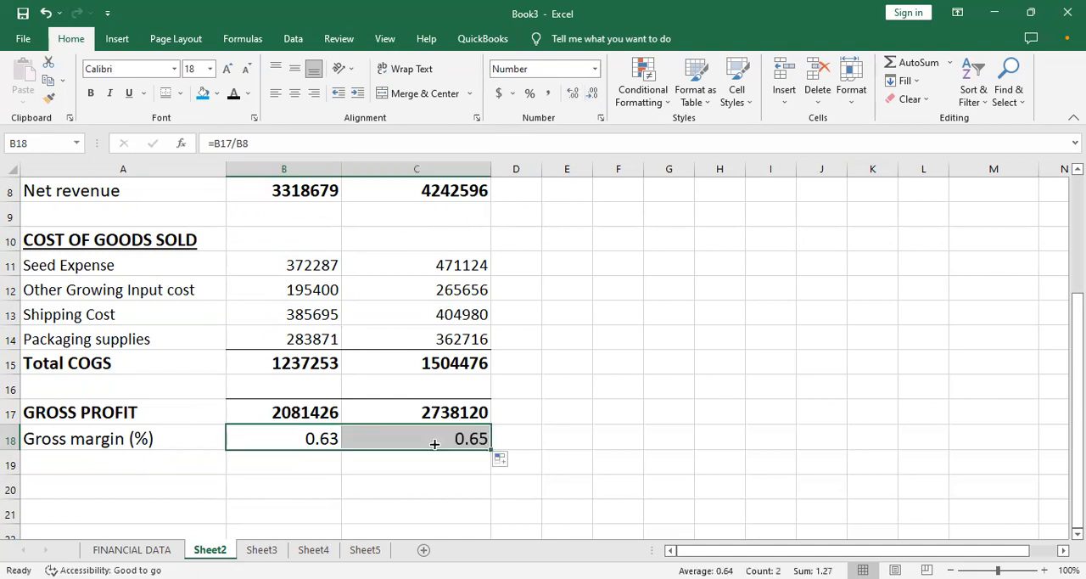
{"action": "left_click", "coordinate": [327, 461]}
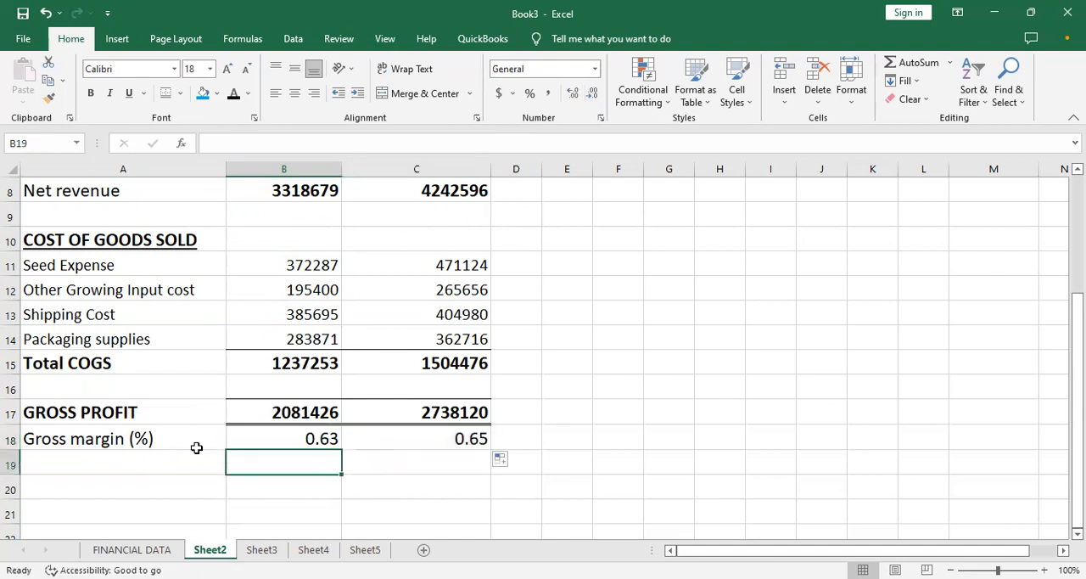
{"action": "left_click", "coordinate": [123, 458]}
{"action": "key", "text": "Return"}
{"action": "key", "text": "Down"}
{"action": "key", "text": "Down"}
{"action": "key", "text": "Up"}
{"action": "key", "text": "Up"}
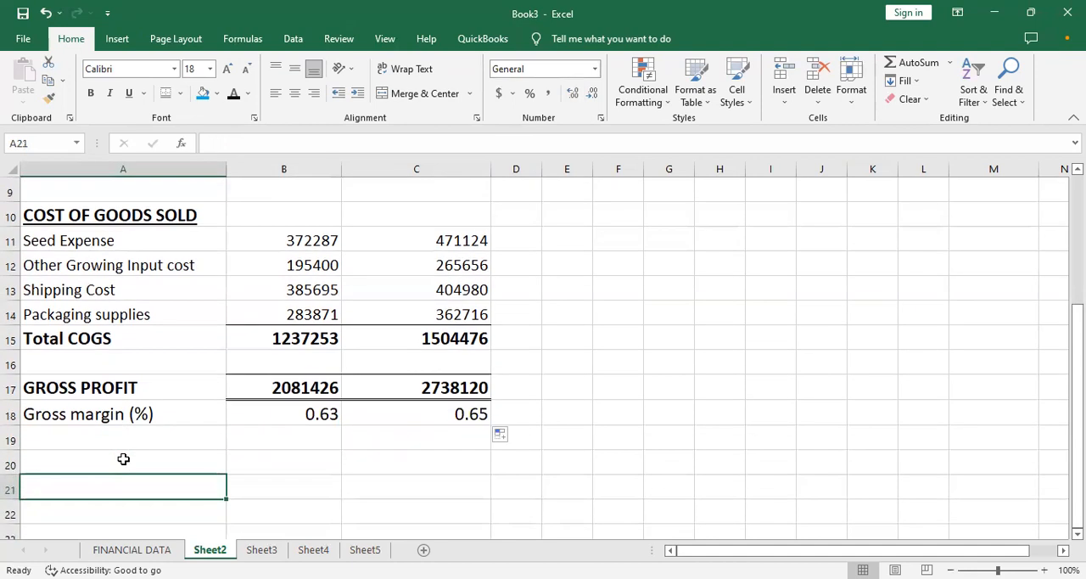
{"action": "key", "text": "Down"}
{"action": "key", "text": "Up"}
{"action": "key", "text": "Up"}
{"action": "key", "text": "Down"}
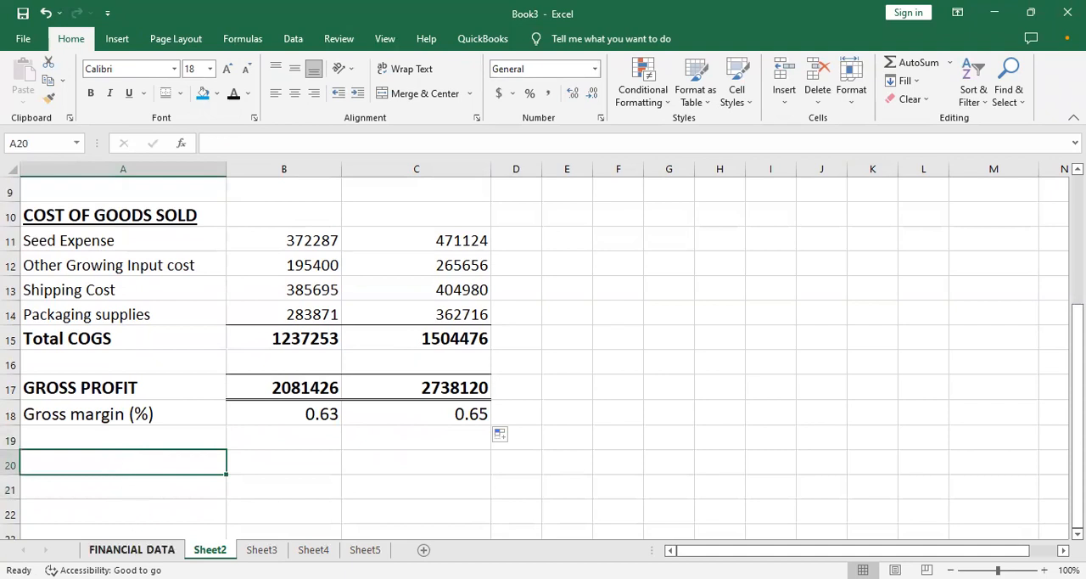
- Copy the OPERATING EXPENSES block B17:D19 on the FINANCIAL DATA sheet
{"action": "left_click", "coordinate": [136, 548]}
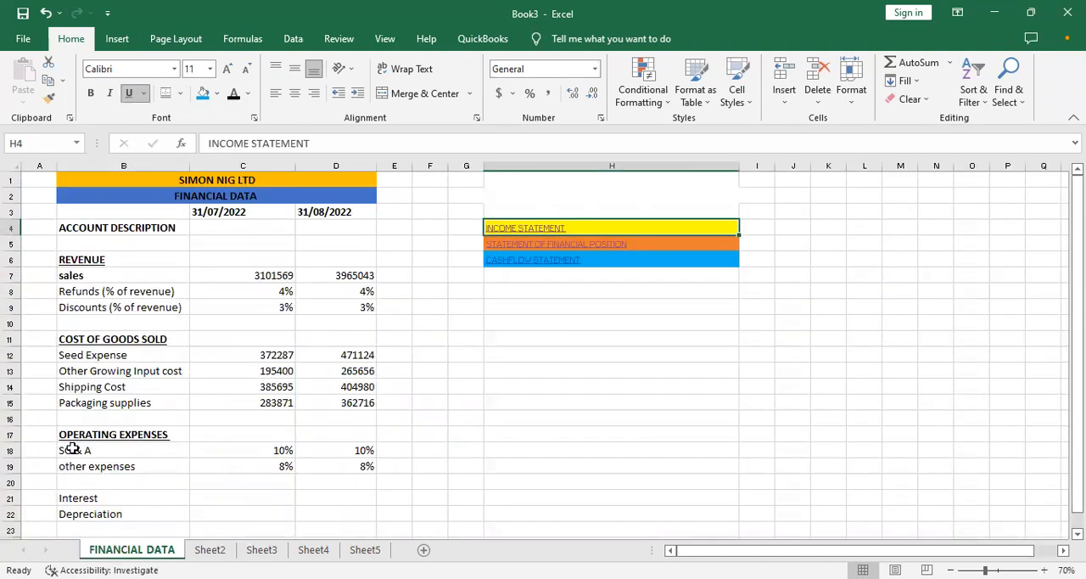
{"action": "left_click_drag", "start_coordinate": [73, 450], "coordinate": [335, 466]}
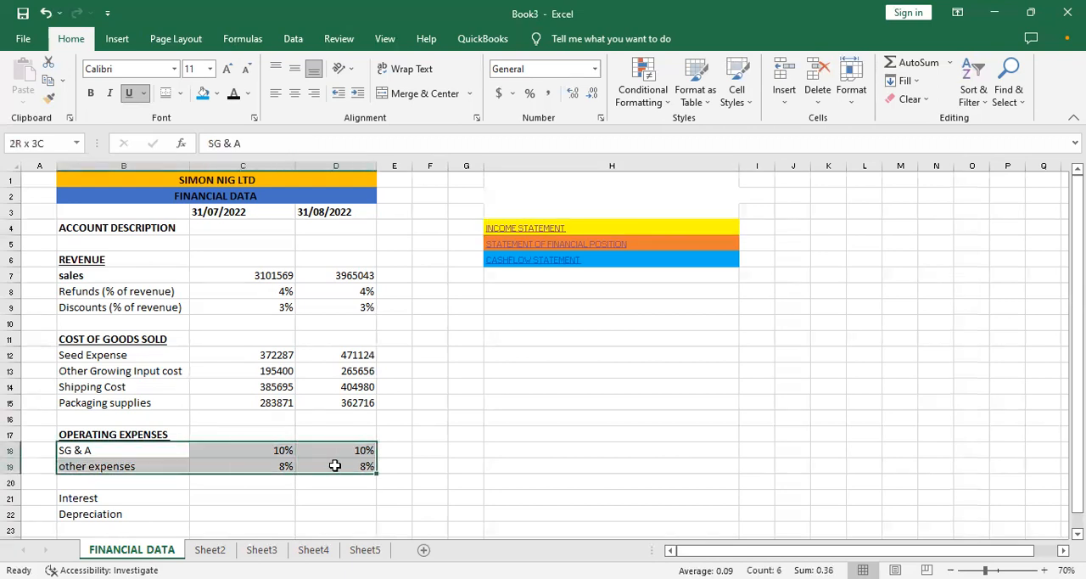
{"action": "left_click", "coordinate": [85, 447]}
{"action": "left_click_drag", "start_coordinate": [87, 432], "coordinate": [331, 464]}
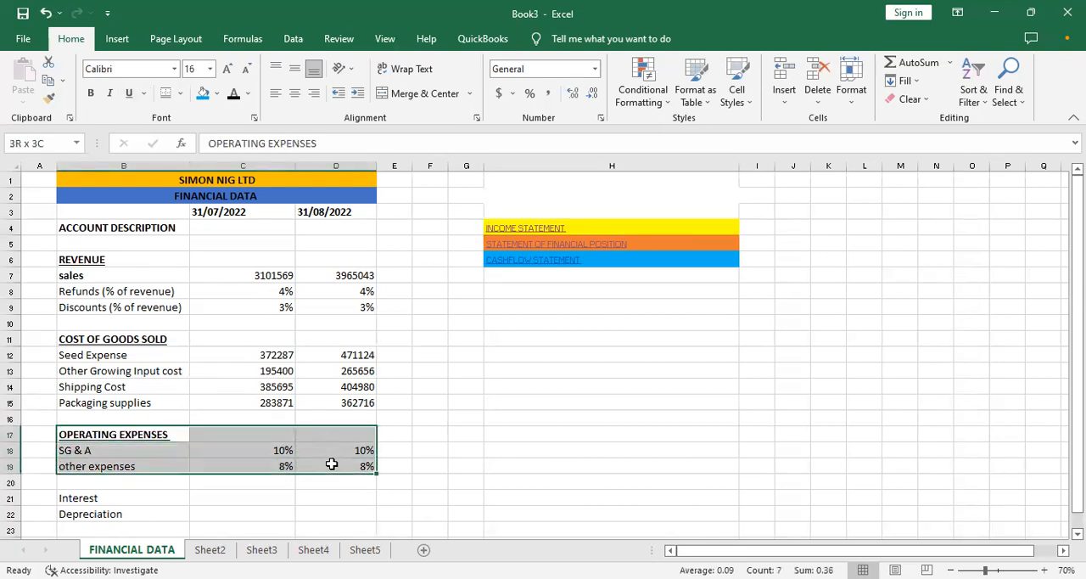
{"action": "key", "text": "ctrl+c"}
{"action": "key", "text": "ctrl+v"}
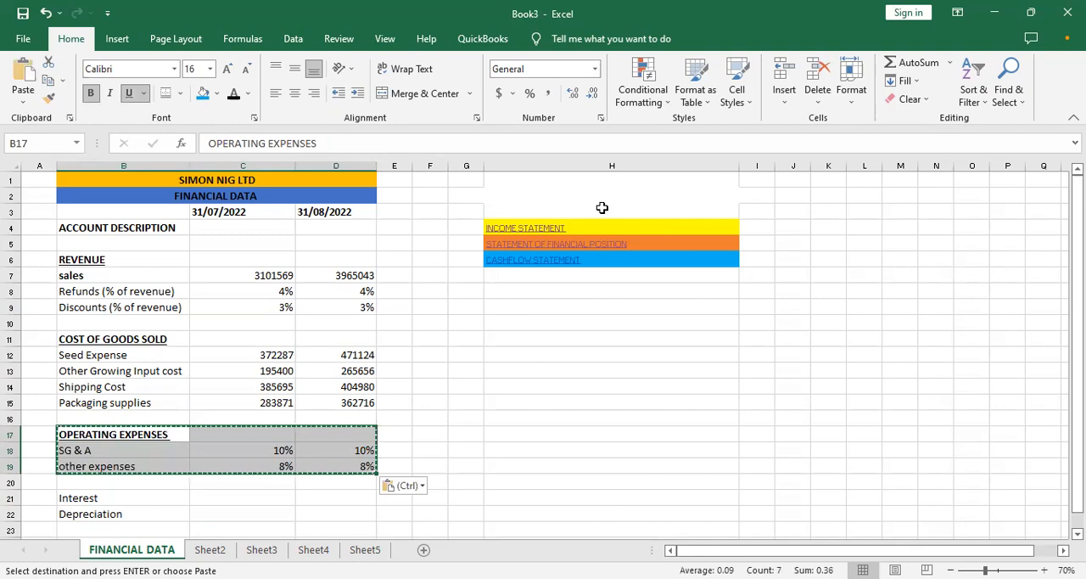
- Paste the copied operating expenses block into the income statement on Sheet2, starting at A21
{"action": "left_click", "coordinate": [550, 231]}
{"action": "left_click", "coordinate": [125, 442]}
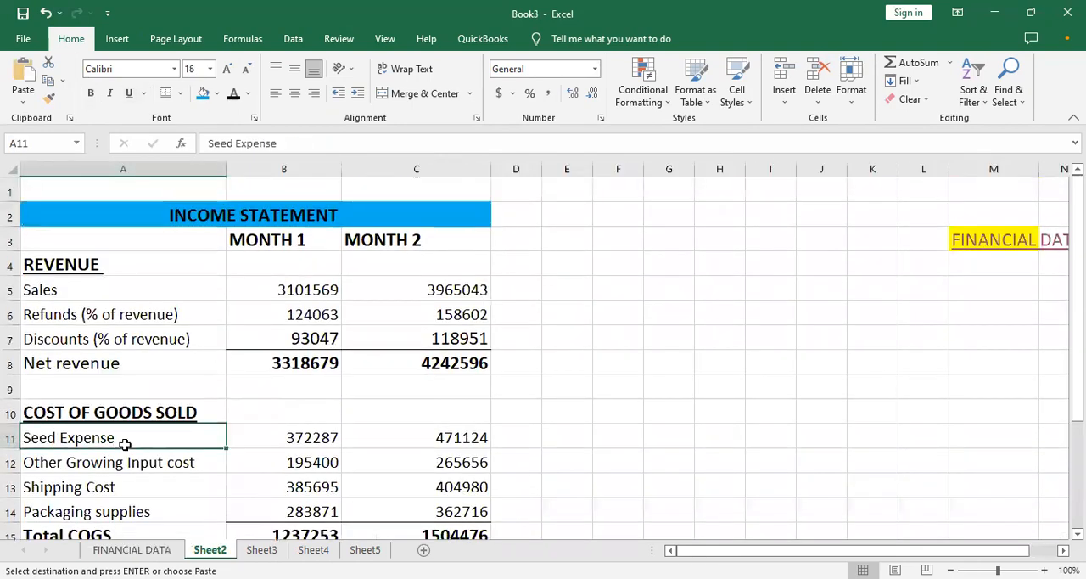
{"action": "key", "text": "Down"}
{"action": "key", "text": "Down"}
{"action": "key", "text": "Down"}
{"action": "key", "text": "Down"}
{"action": "key", "text": "Down"}
{"action": "key", "text": "Down"}
{"action": "key", "text": "Down"}
{"action": "key", "text": "Down"}
{"action": "key", "text": "Down"}
{"action": "key", "text": "Down"}
{"action": "key", "text": "Down"}
{"action": "key", "text": "Down"}
{"action": "key", "text": "Down"}
{"action": "key", "text": "Down"}
{"action": "key", "text": "Up"}
{"action": "key", "text": "Up"}
{"action": "key", "text": "Up"}
{"action": "key", "text": "Up"}
{"action": "key", "text": "ctrl+v"}
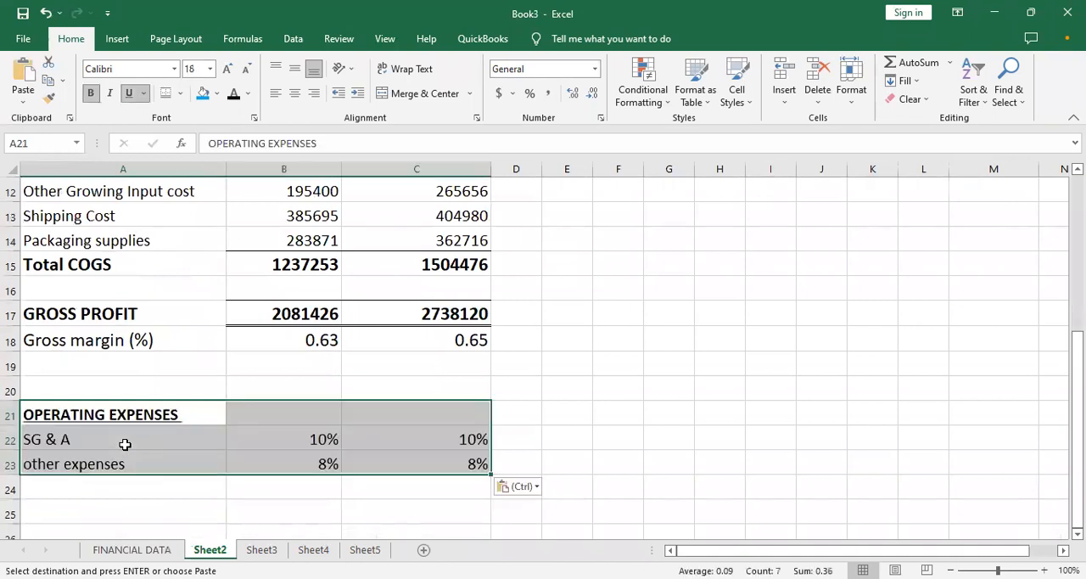
- Clear the pasted percentages from B22:C23, keeping the SG & A and other expenses labels
{"action": "left_click", "coordinate": [246, 448]}
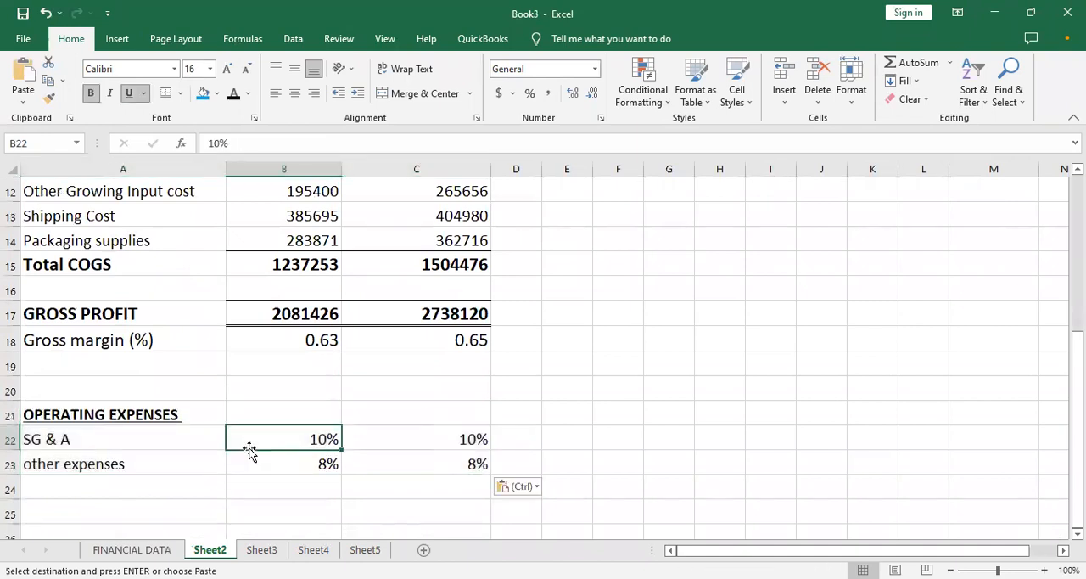
{"action": "left_click_drag", "start_coordinate": [291, 437], "coordinate": [431, 459]}
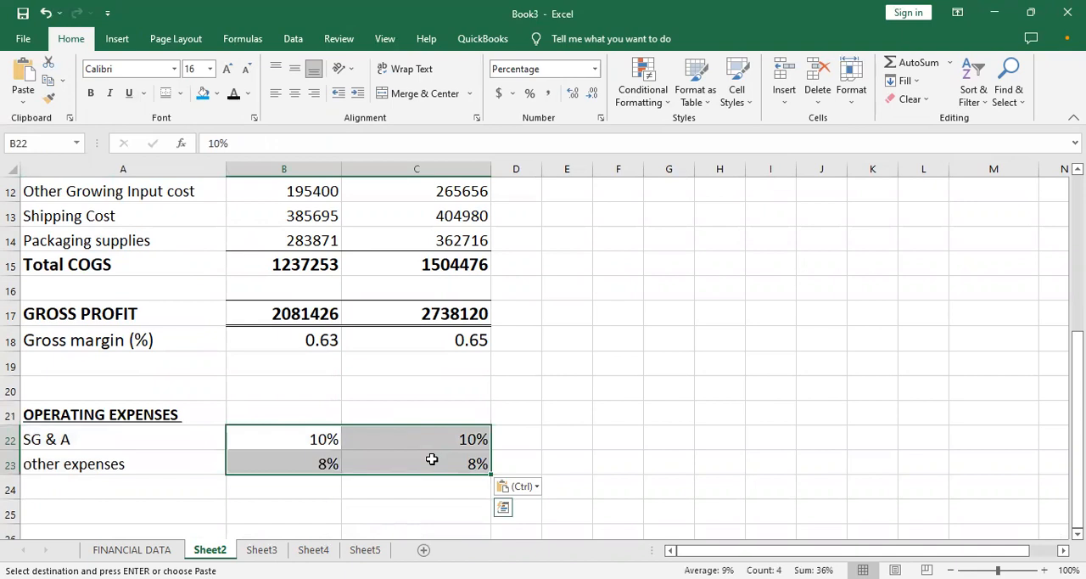
{"action": "key", "text": "Delete"}
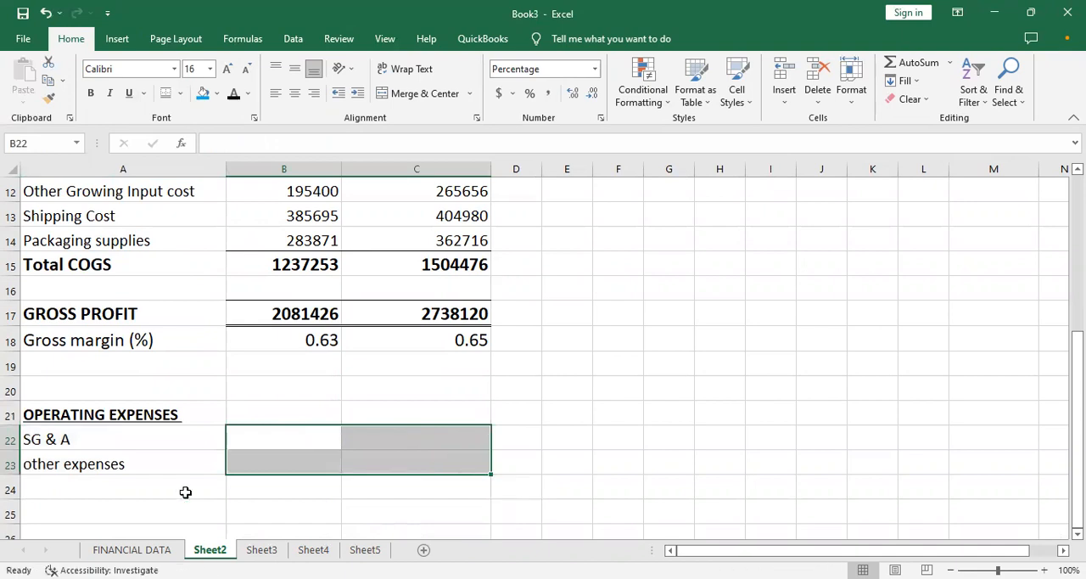
{"action": "left_click", "coordinate": [177, 486]}
- Check the SG & A percentage on the FINANCIAL DATA sheet and the Month 1 refunds formula in B6 of Sheet2
{"action": "left_click", "coordinate": [163, 552]}
{"action": "double_click", "coordinate": [163, 550]}
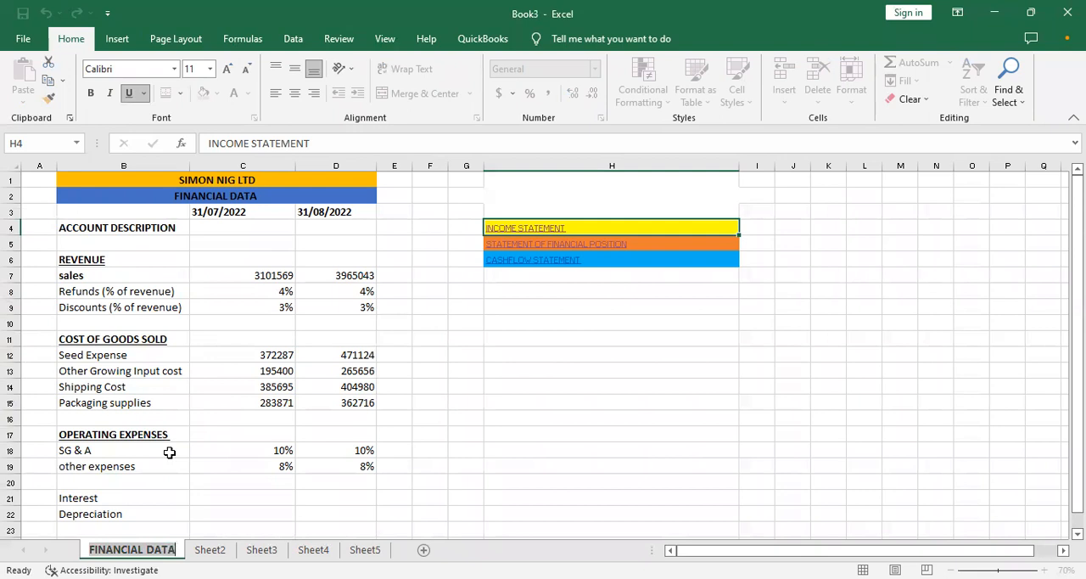
{"action": "left_click", "coordinate": [259, 454]}
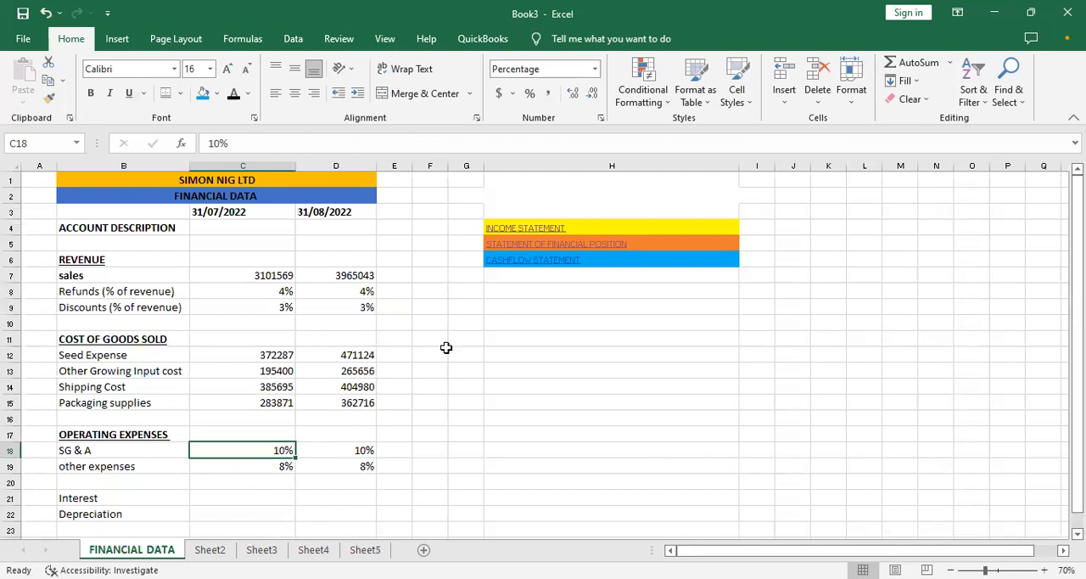
{"action": "left_click", "coordinate": [508, 229]}
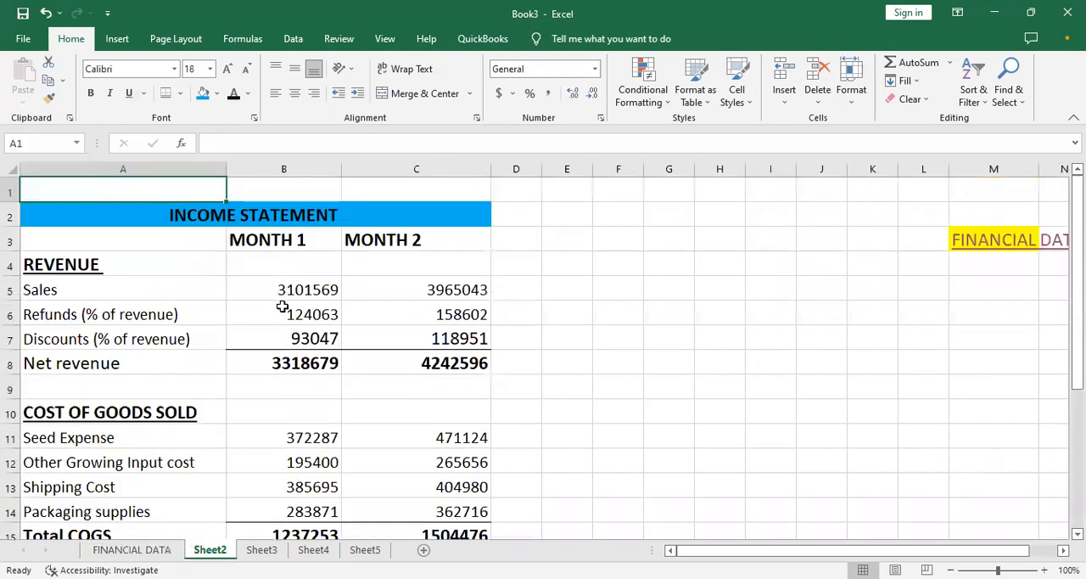
{"action": "left_click", "coordinate": [286, 313]}
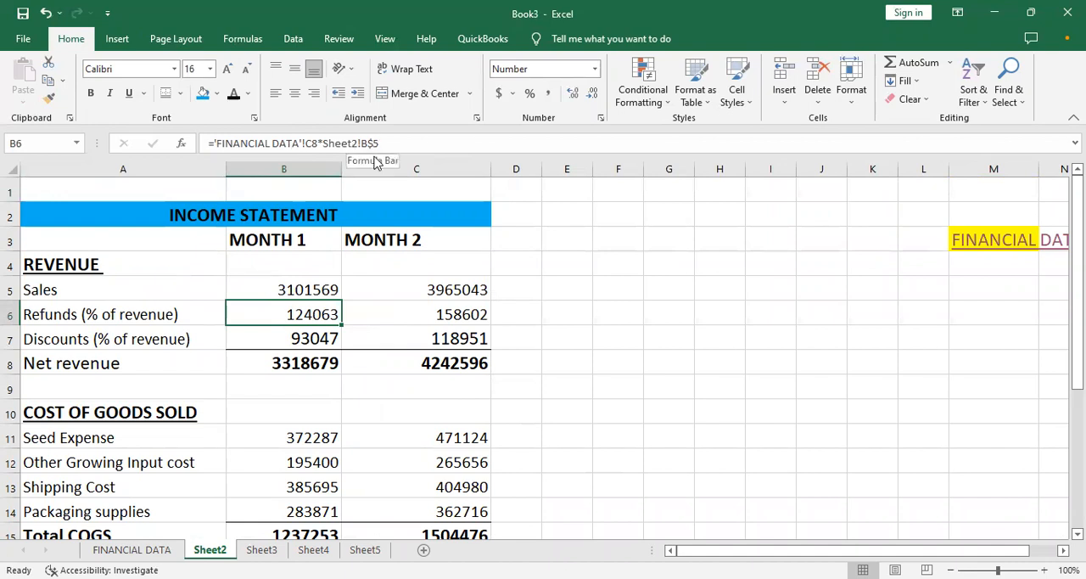
- Calculate Month 1 SG & A in B22 as its percentage times net revenue with the formula ='FINANCIAL DATA'!C18*Sheet2!B8
{"action": "left_click", "coordinate": [292, 387]}
{"action": "key", "text": "Down"}
{"action": "key", "text": "Down"}
{"action": "key", "text": "Down"}
{"action": "key", "text": "Down"}
{"action": "key", "text": "Down"}
{"action": "key", "text": "Down"}
{"action": "key", "text": "Down"}
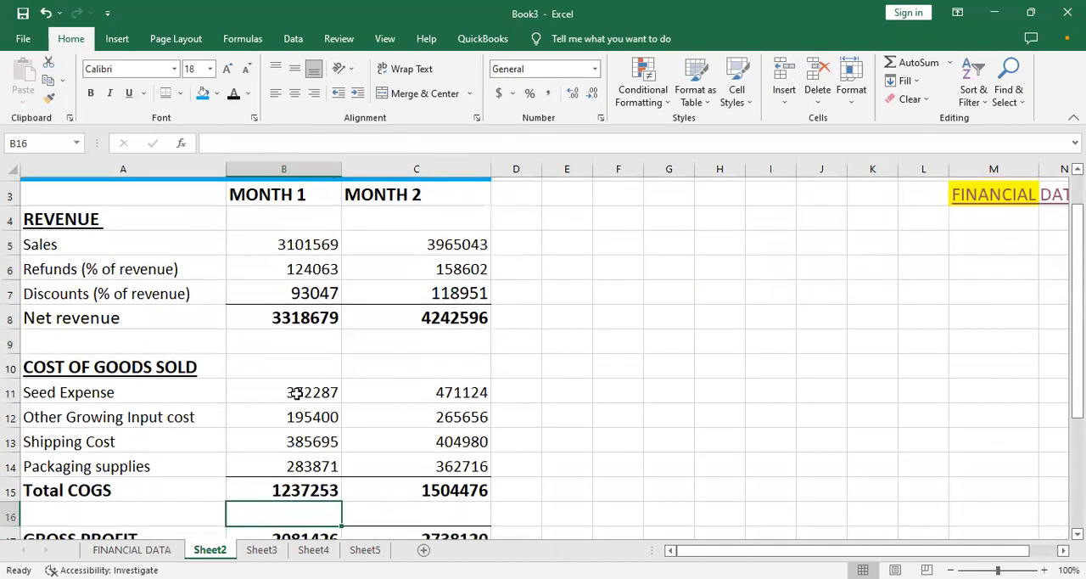
{"action": "key", "text": "Down"}
{"action": "key", "text": "Down"}
{"action": "key", "text": "Down"}
{"action": "key", "text": "Down"}
{"action": "key", "text": "Down"}
{"action": "key", "text": "Down"}
{"action": "key", "text": "Down"}
{"action": "key", "text": "Down"}
{"action": "key", "text": "Down"}
{"action": "key", "text": "Down"}
{"action": "key", "text": "Down"}
{"action": "key", "text": "Up"}
{"action": "key", "text": "Up"}
{"action": "key", "text": "Up"}
{"action": "key", "text": "Up"}
{"action": "key", "text": "Up"}
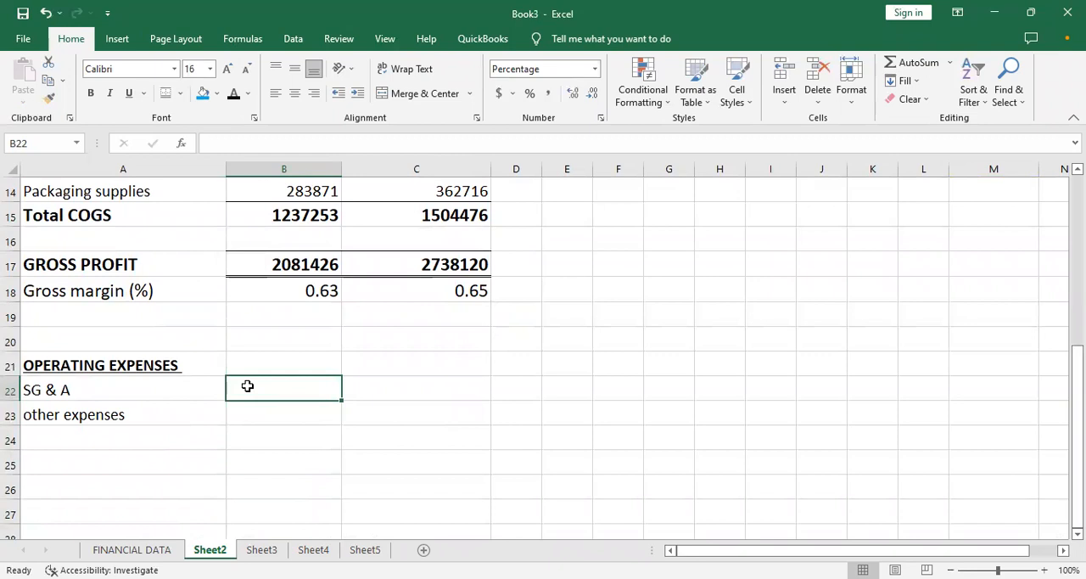
{"action": "type", "text": "="}
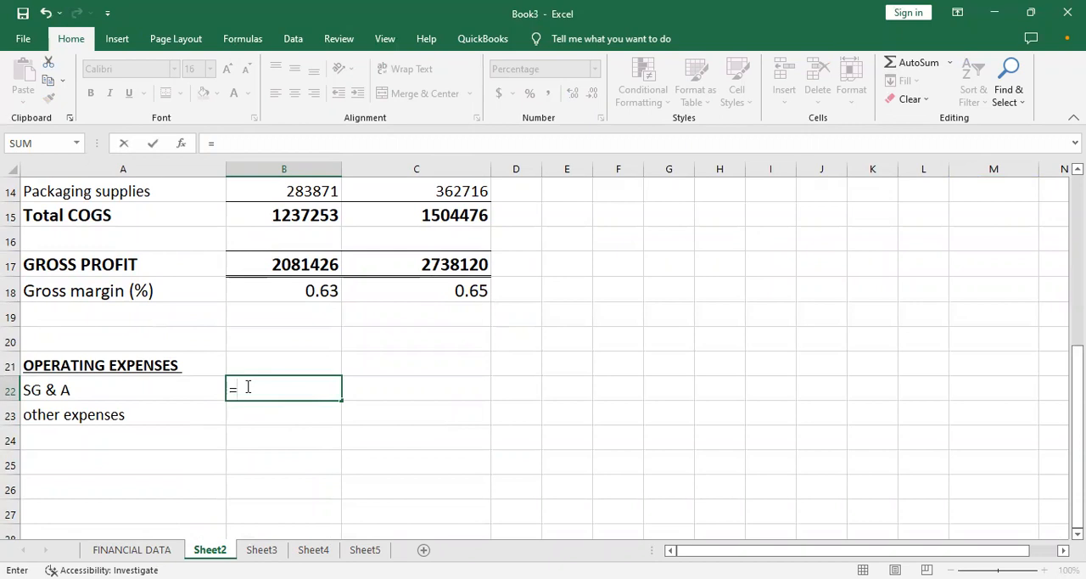
{"action": "type", "text": "10"}
{"action": "key", "text": "BackSpace"}
{"action": "key", "text": "BackSpace"}
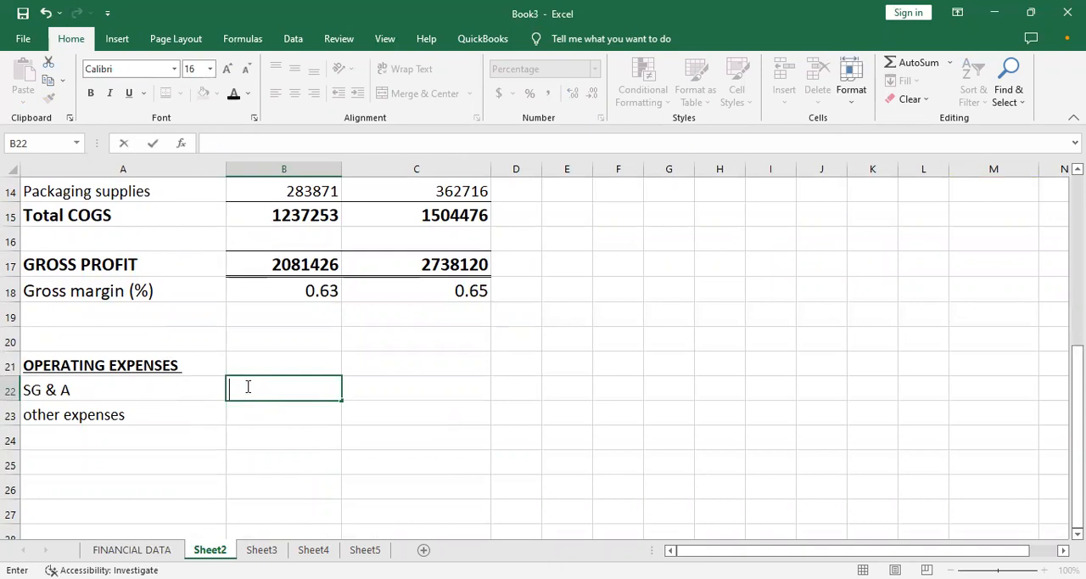
{"action": "left_click", "coordinate": [146, 549]}
{"action": "left_click", "coordinate": [237, 445]}
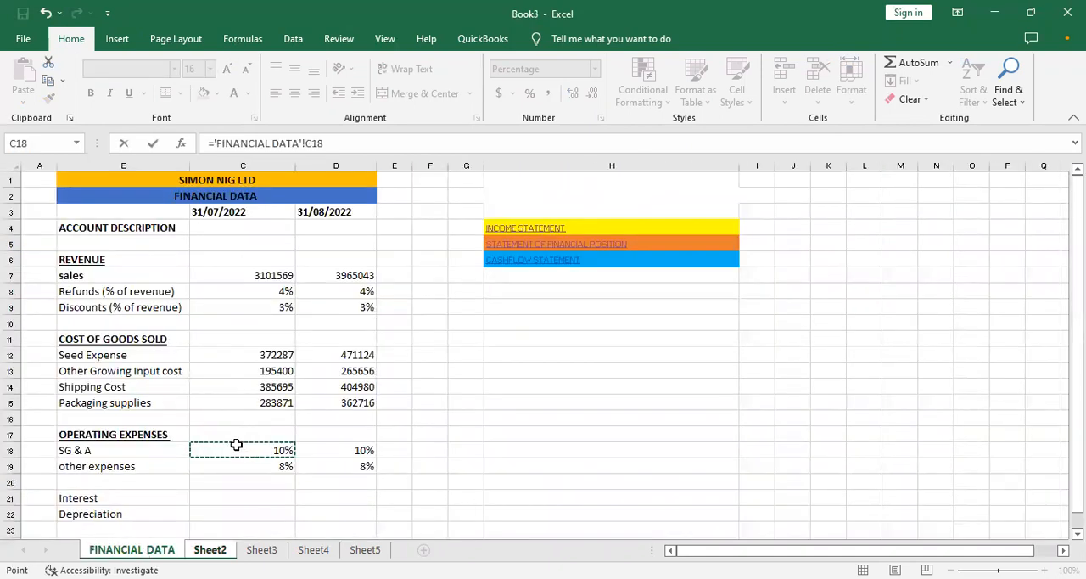
{"action": "type", "text": "*"}
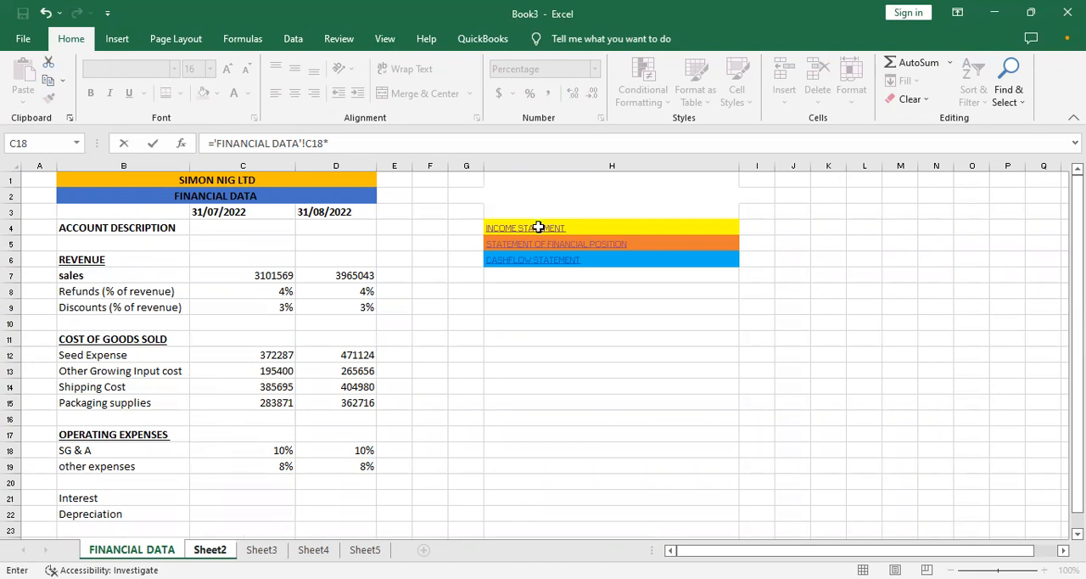
{"action": "left_click", "coordinate": [209, 549]}
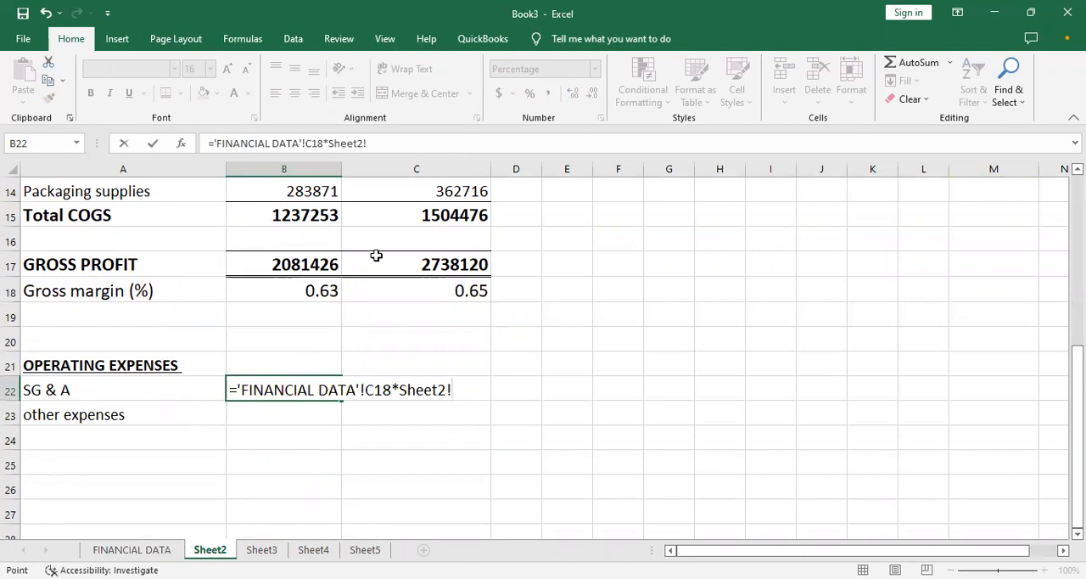
{"action": "key", "text": "BackSpace"}
{"action": "key", "text": "Up"}
{"action": "key", "text": "Up"}
{"action": "key", "text": "Up"}
{"action": "key", "text": "Up"}
{"action": "key", "text": "Up"}
{"action": "key", "text": "Up"}
{"action": "key", "text": "Up"}
{"action": "key", "text": "Up"}
{"action": "key", "text": "Up"}
{"action": "key", "text": "Up"}
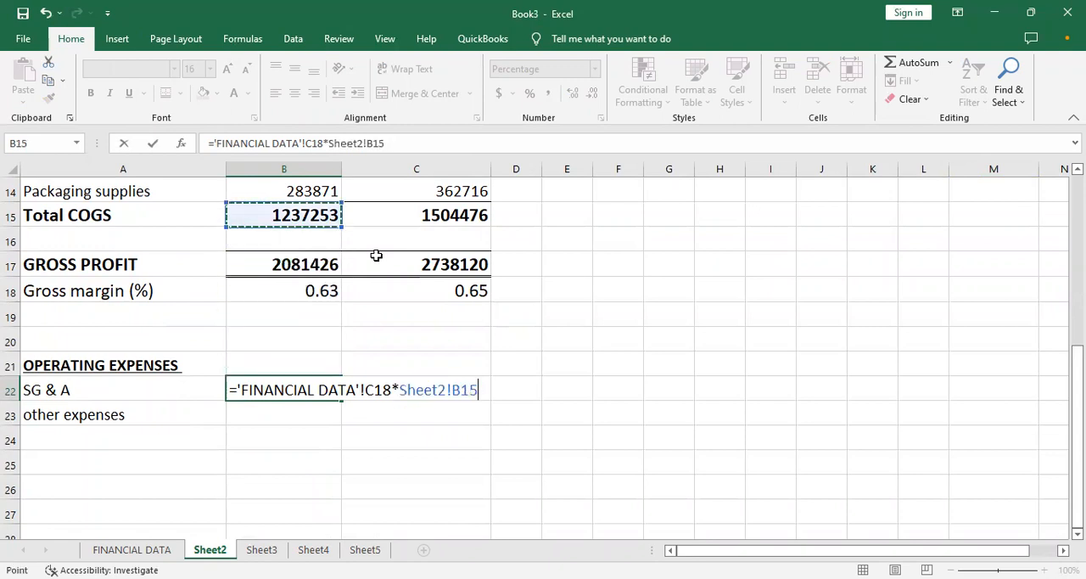
{"action": "key", "text": "Up"}
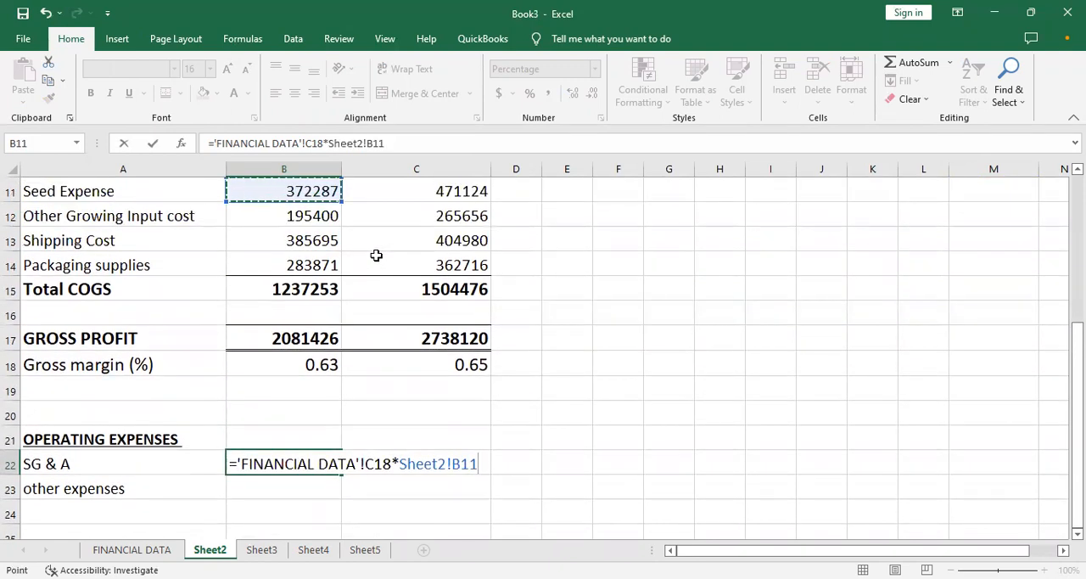
{"action": "key", "text": "Down"}
{"action": "key", "text": "Up"}
{"action": "key", "text": "Up"}
{"action": "key", "text": "Up"}
{"action": "key", "text": "Up"}
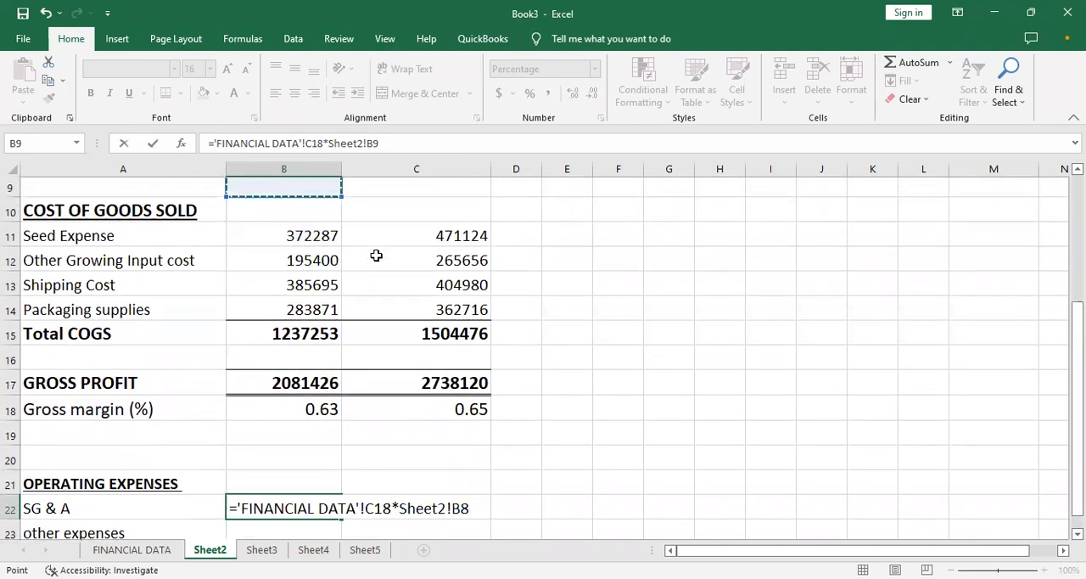
{"action": "key", "text": "Return"}
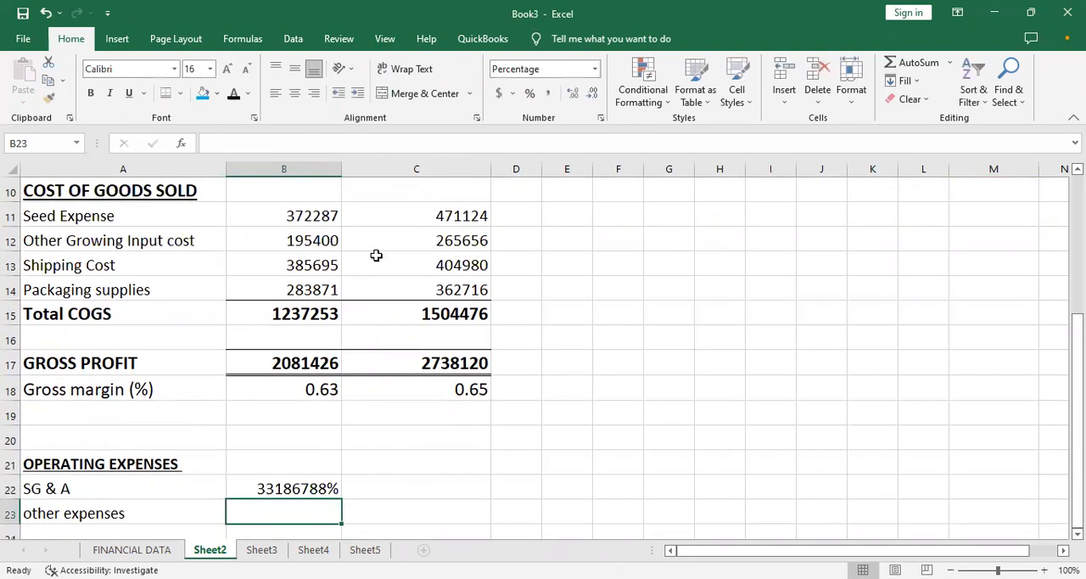
- Lock the row of the net revenue reference in the B22 SG & A formula as B$8
{"action": "scroll", "coordinate": [376, 255], "scroll_direction": "down", "scroll_amount": 1}
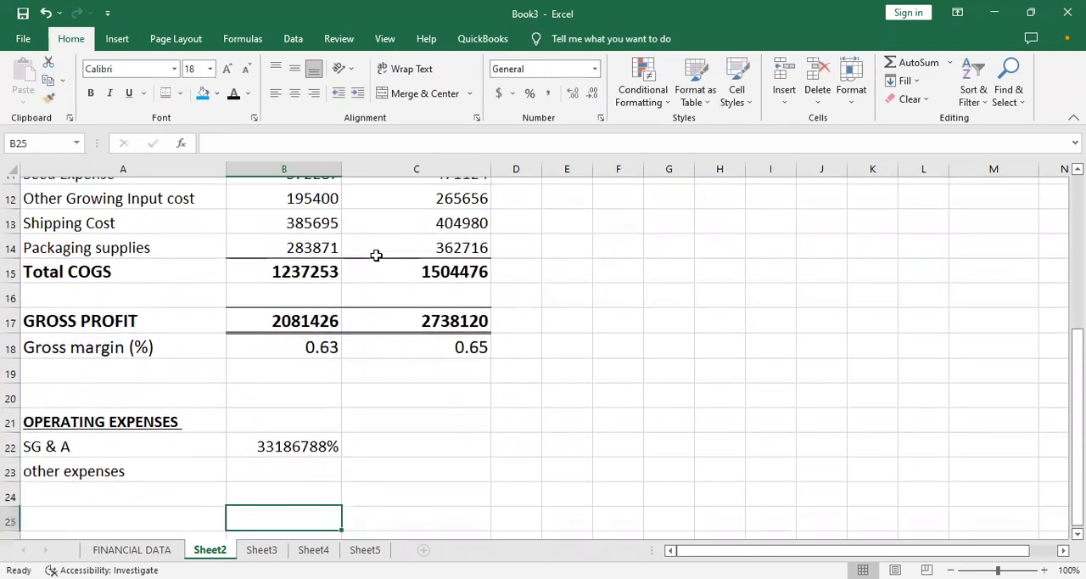
{"action": "key", "text": "Up"}
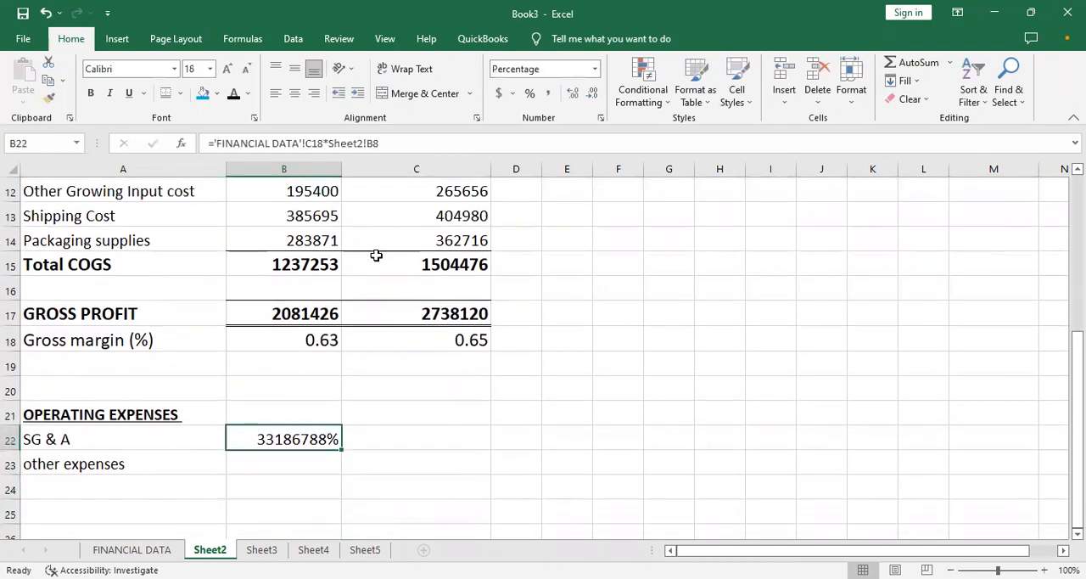
{"action": "left_click", "coordinate": [249, 458]}
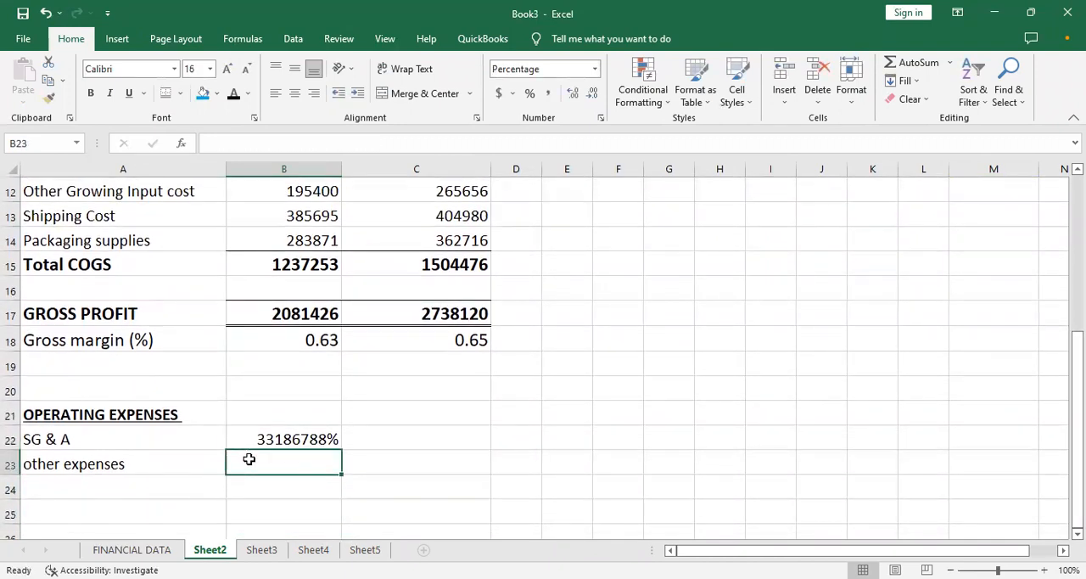
{"action": "left_click", "coordinate": [309, 437]}
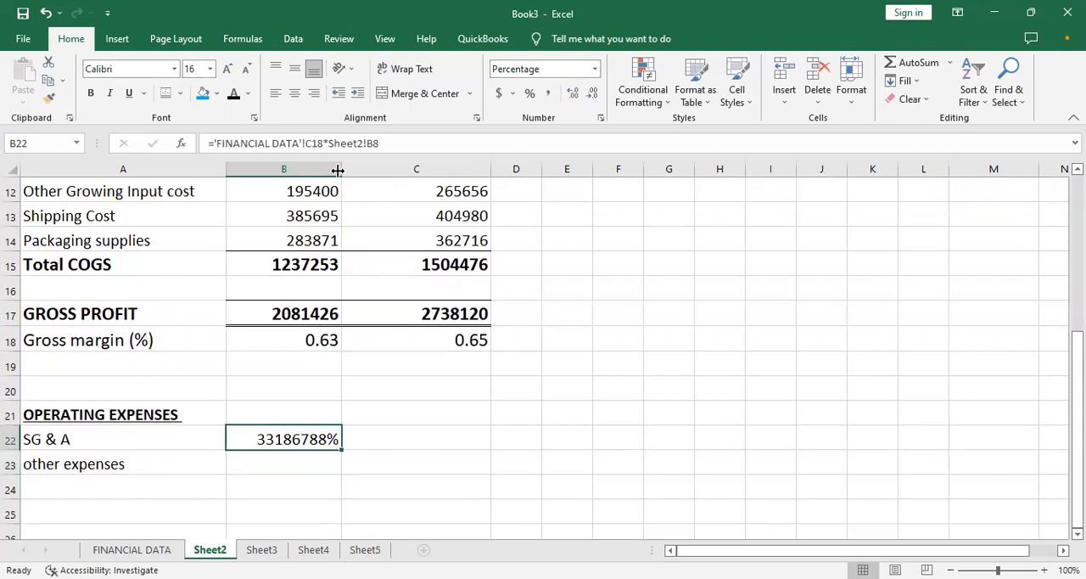
{"action": "left_click", "coordinate": [371, 145]}
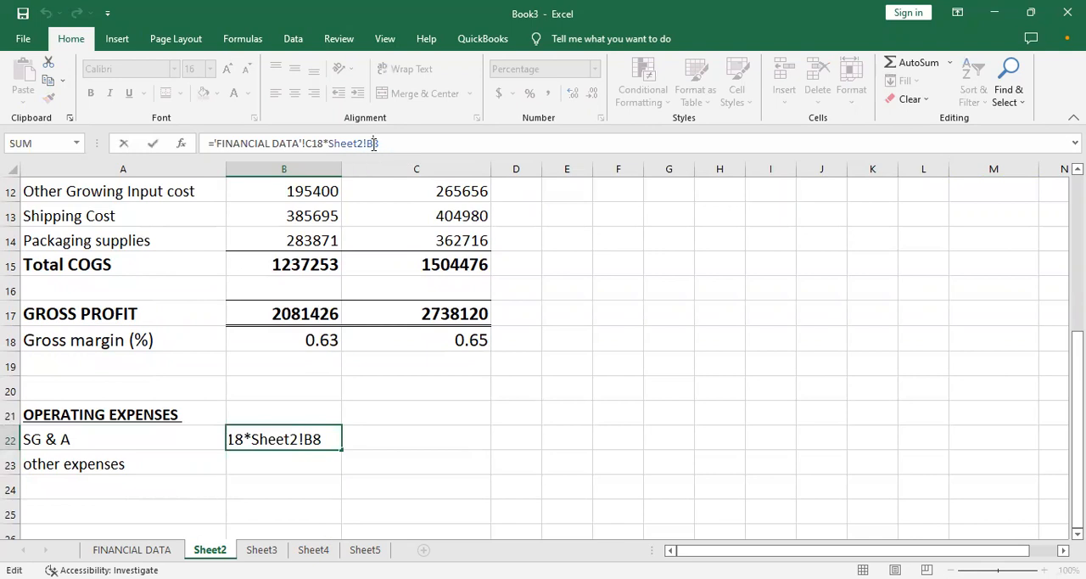
{"action": "type", "text": "$"}
{"action": "key", "text": "Return"}
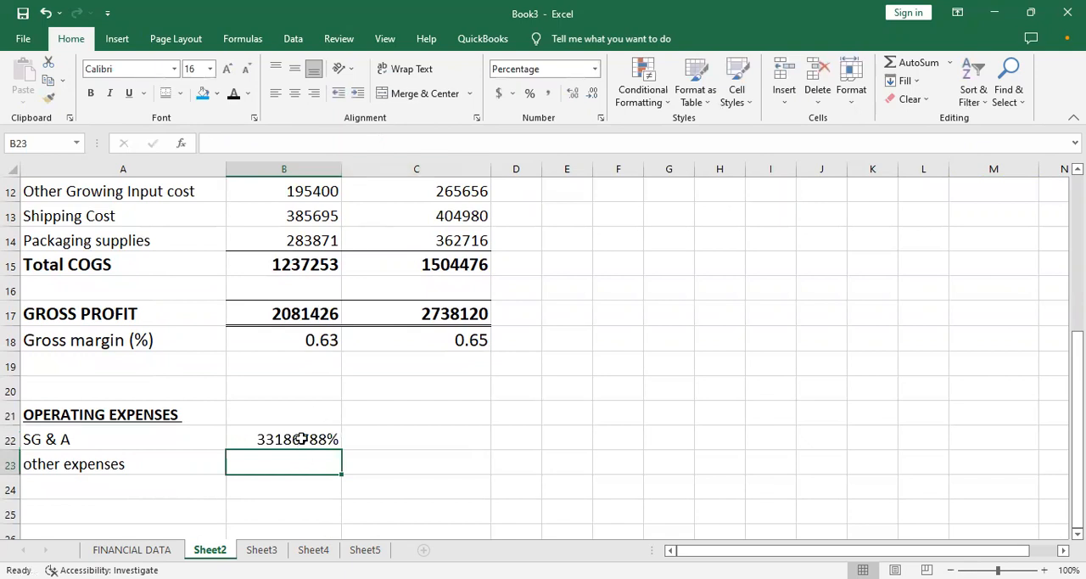
- Remove the Sheet2 reference from the Month 1 SG & A formula in B22, leaving ='FINANCIAL DATA'!C18*B$8
{"action": "left_click", "coordinate": [301, 438]}
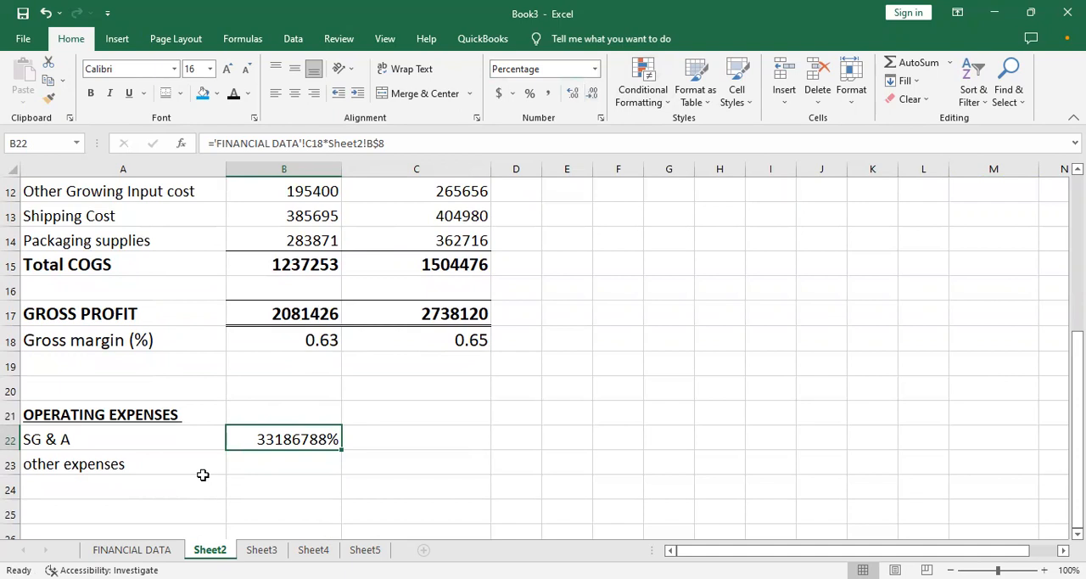
{"action": "left_click", "coordinate": [245, 456]}
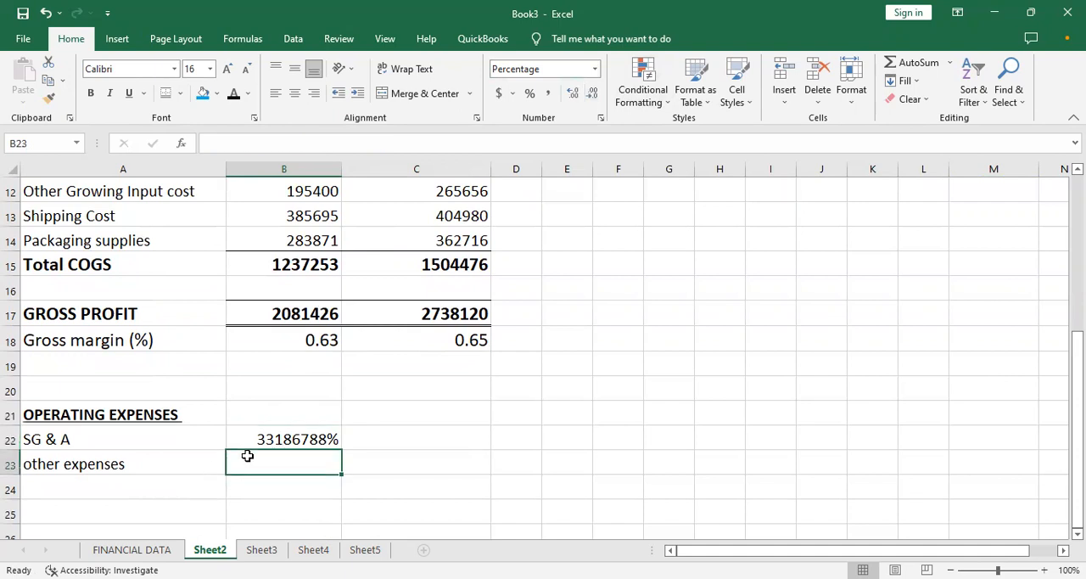
{"action": "left_click", "coordinate": [268, 440]}
{"action": "double_click", "coordinate": [324, 439]}
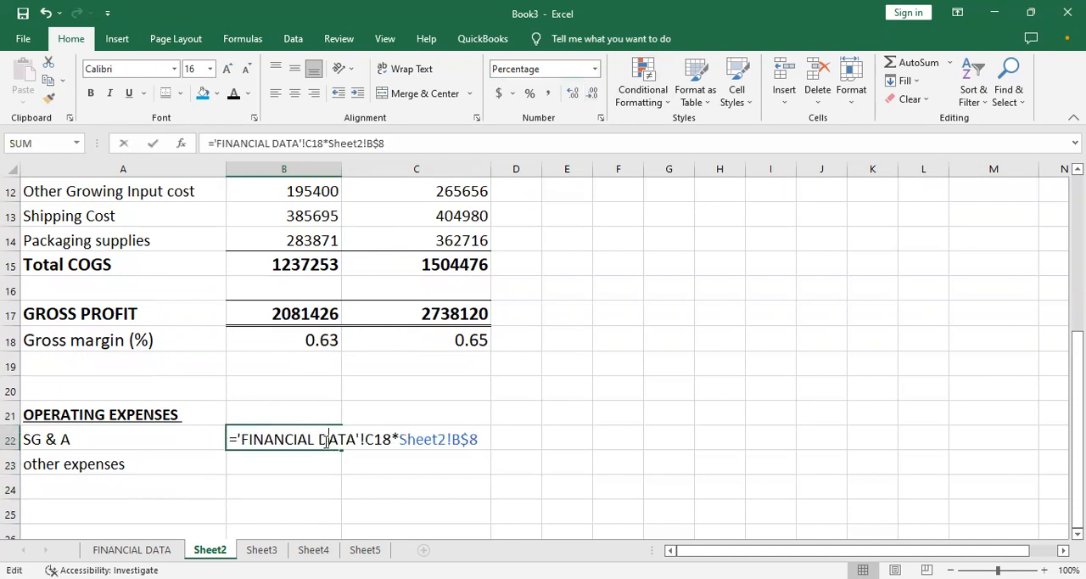
{"action": "left_click", "coordinate": [448, 439]}
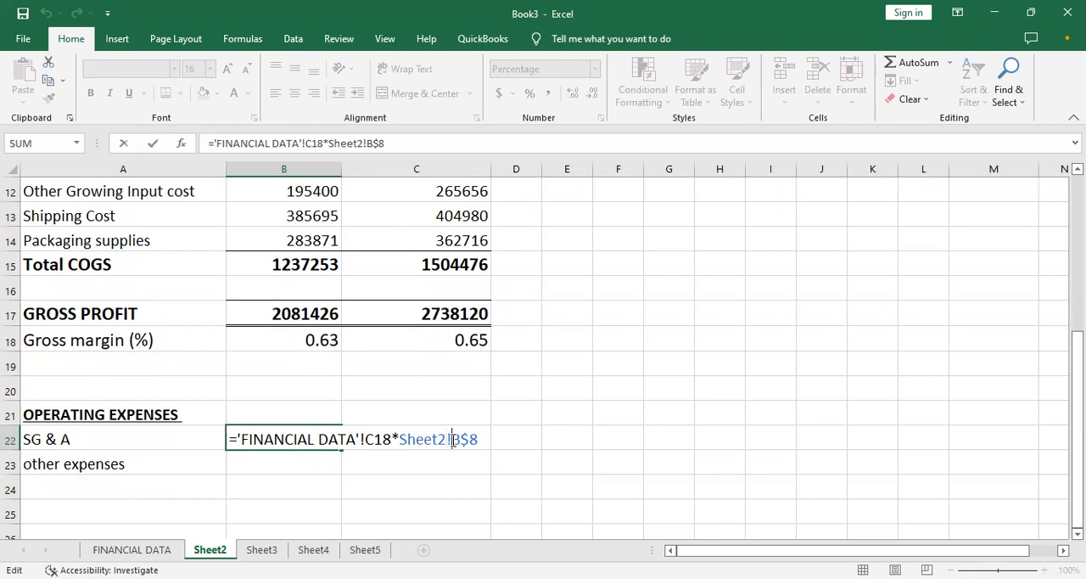
{"action": "key", "text": "BackSpace"}
{"action": "key", "text": "BackSpace"}
{"action": "key", "text": "BackSpace"}
{"action": "key", "text": "BackSpace"}
{"action": "key", "text": "BackSpace"}
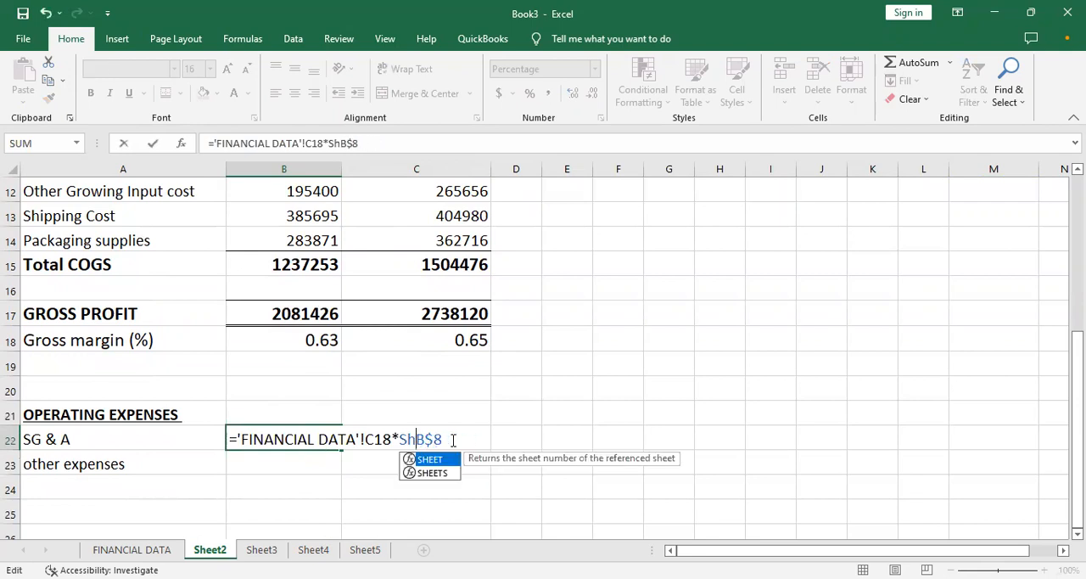
{"action": "key", "text": "BackSpace"}
{"action": "key", "text": "BackSpace"}
{"action": "key", "text": "Return"}
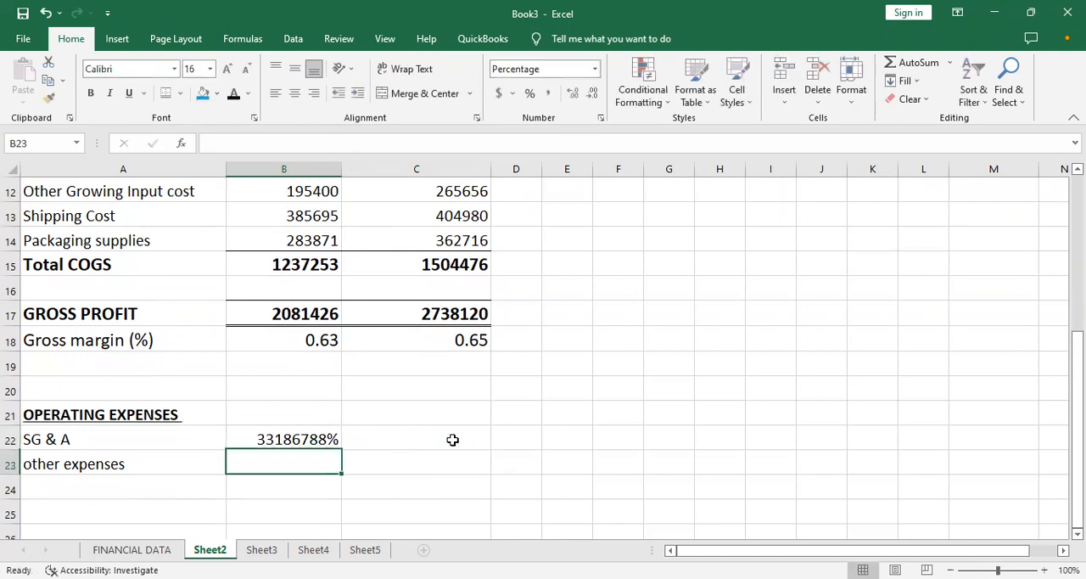
- Format the Month 1 SG & A amount in B22 as Number with no decimal places
{"action": "left_click", "coordinate": [304, 437]}
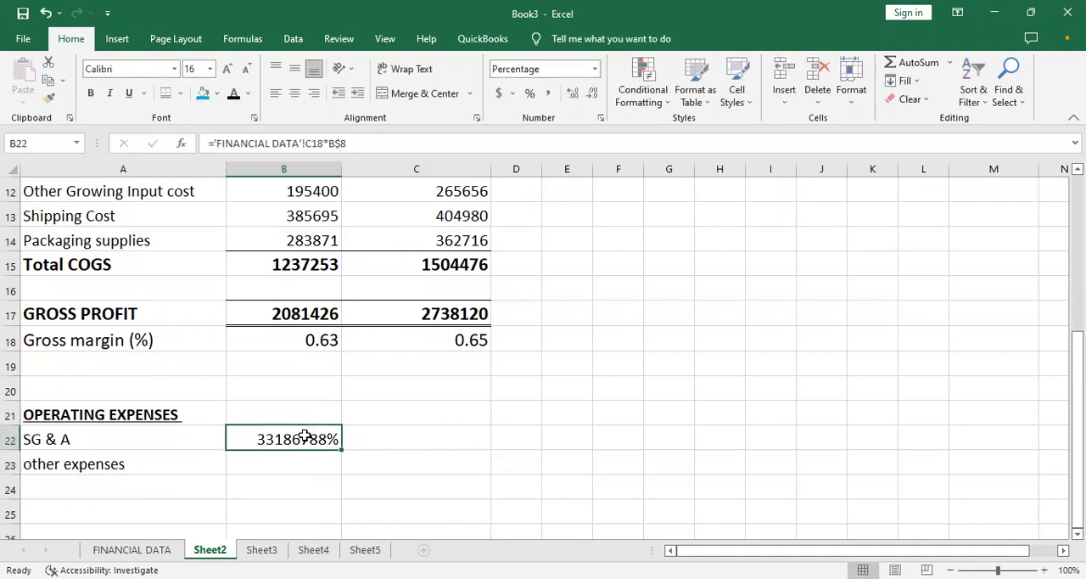
{"action": "left_click", "coordinate": [596, 68]}
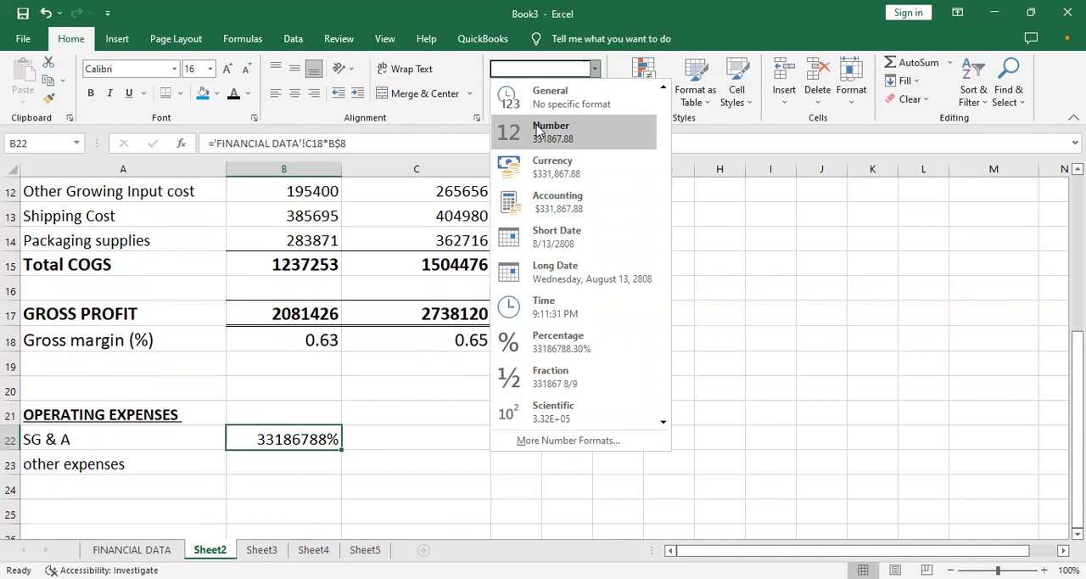
{"action": "left_click", "coordinate": [538, 133]}
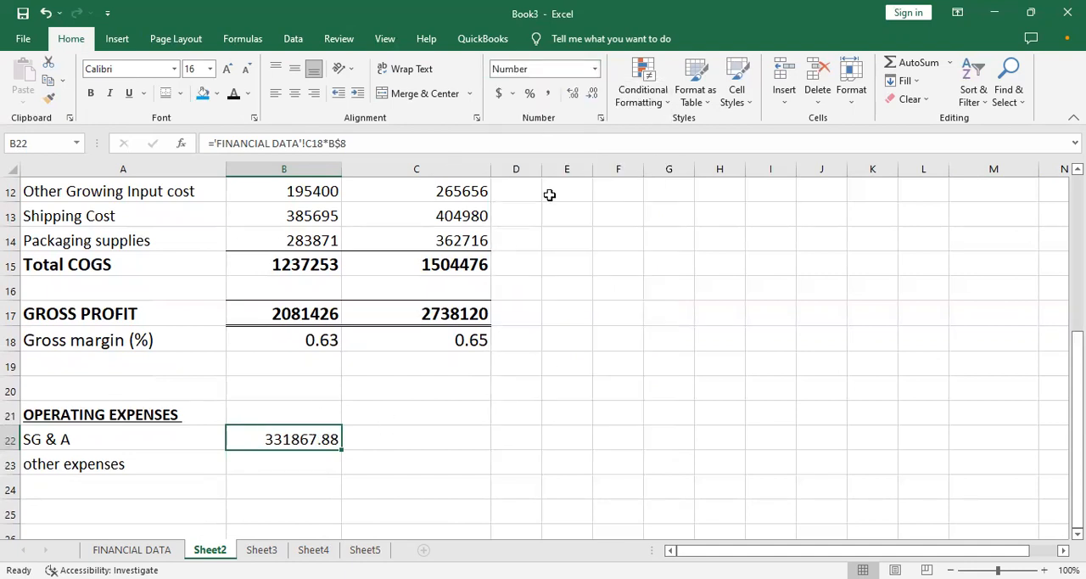
{"action": "left_click", "coordinate": [592, 95]}
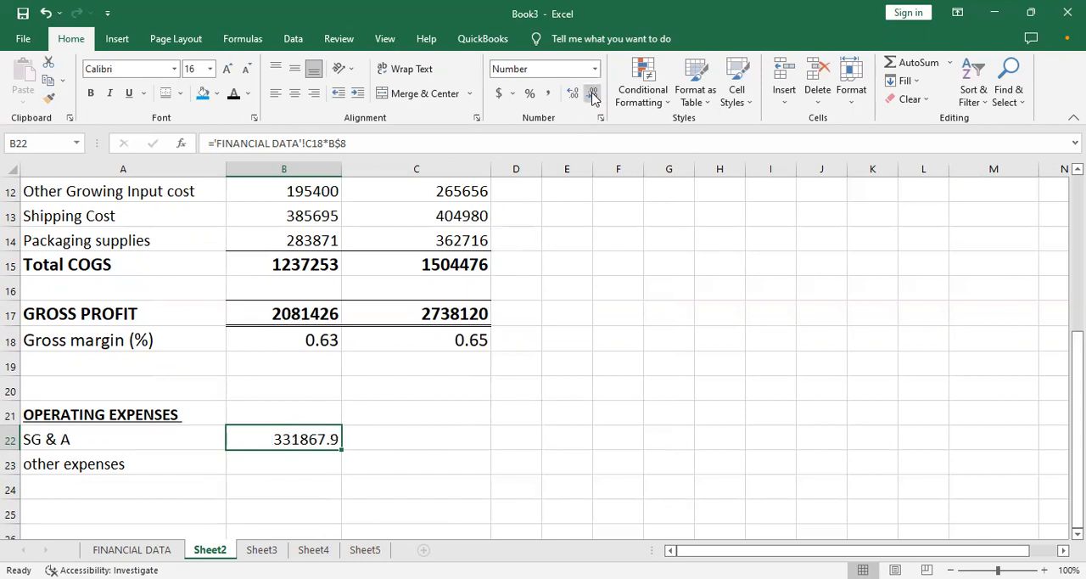
{"action": "left_click", "coordinate": [592, 95]}
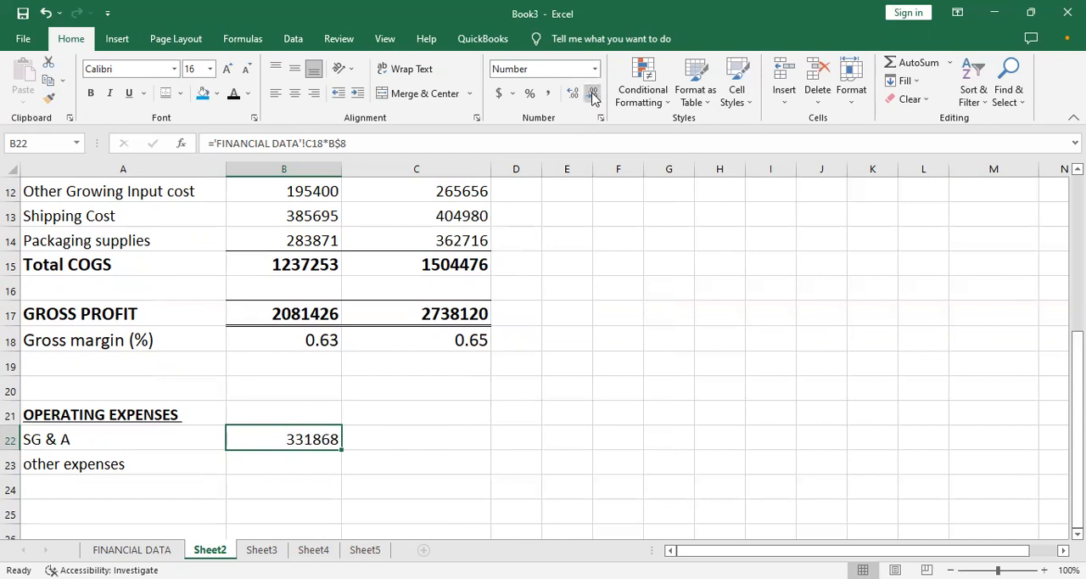
- Fill the SG & A formula from B22 down to other expenses in B23 and check it against the FINANCIAL DATA percentages
{"action": "left_click", "coordinate": [316, 466]}
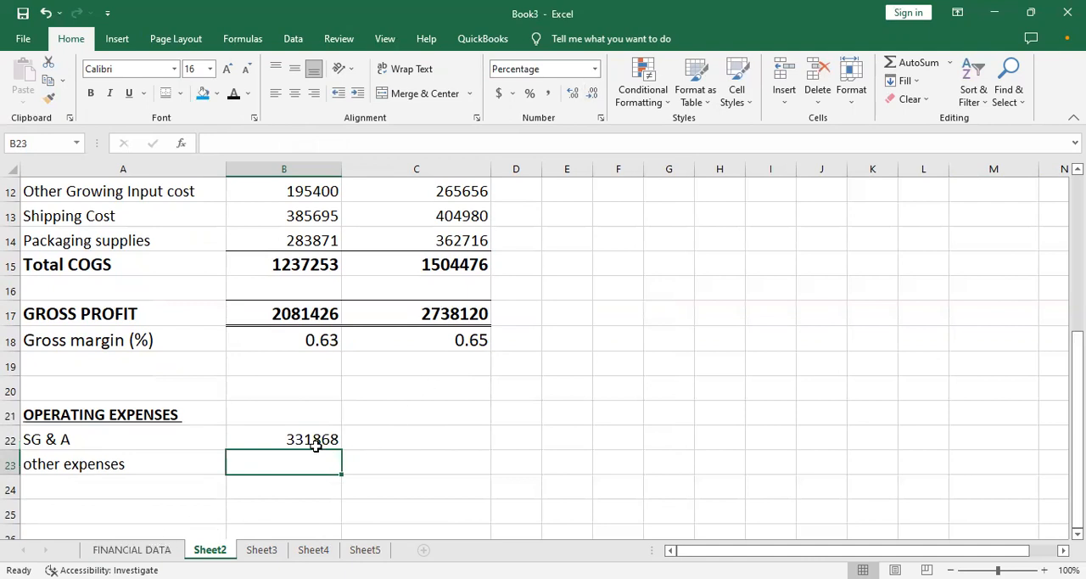
{"action": "left_click", "coordinate": [159, 550]}
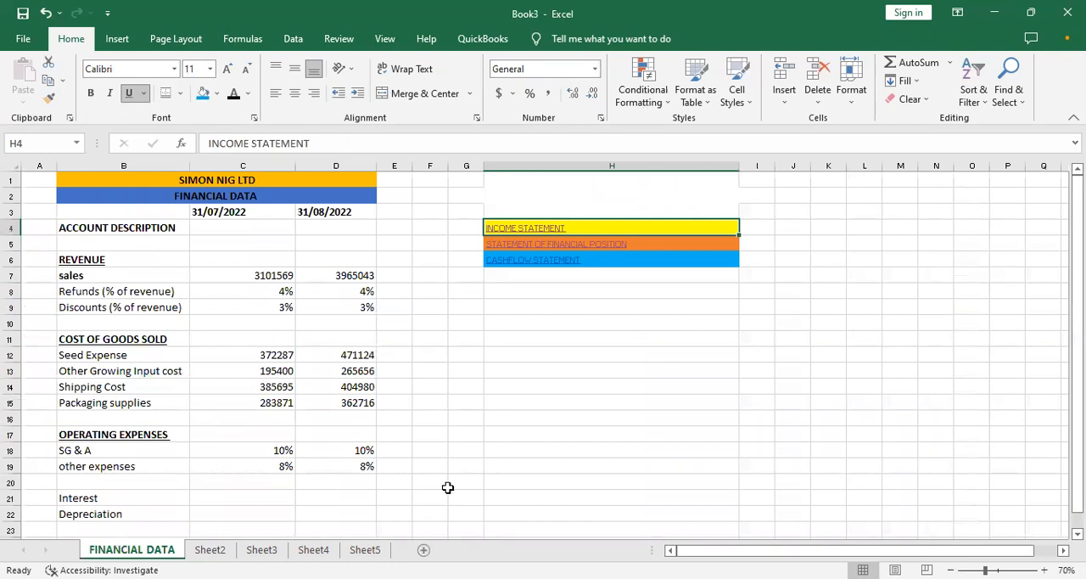
{"action": "left_click", "coordinate": [210, 550]}
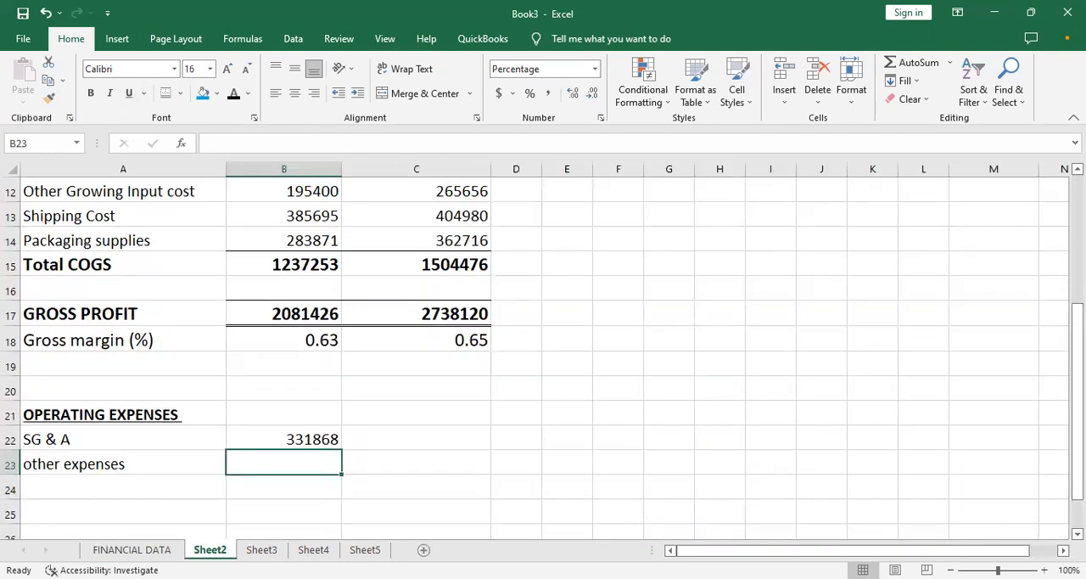
{"action": "left_click", "coordinate": [315, 441]}
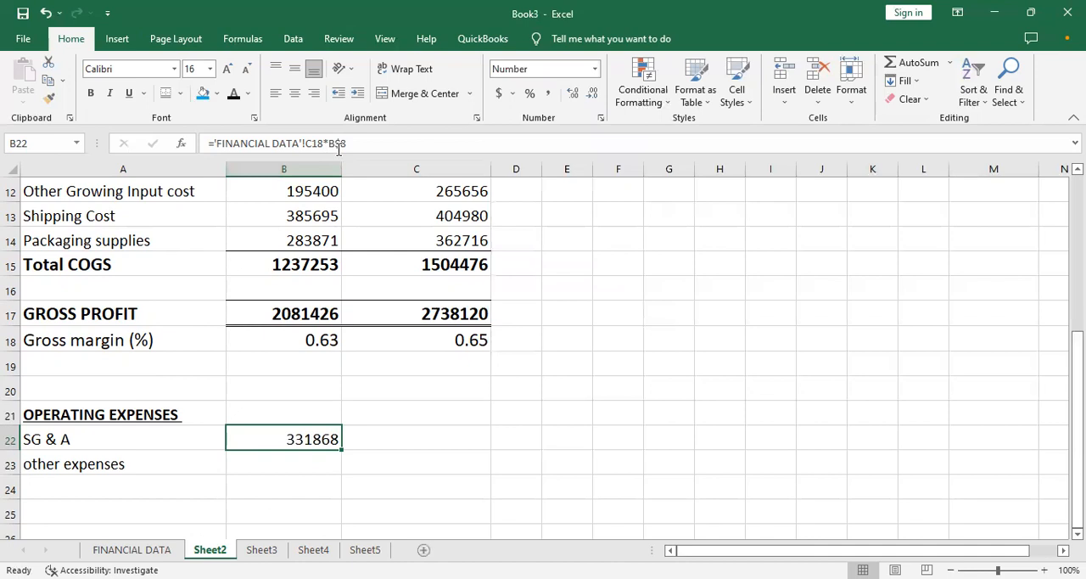
{"action": "left_click_drag", "start_coordinate": [340, 451], "coordinate": [333, 473]}
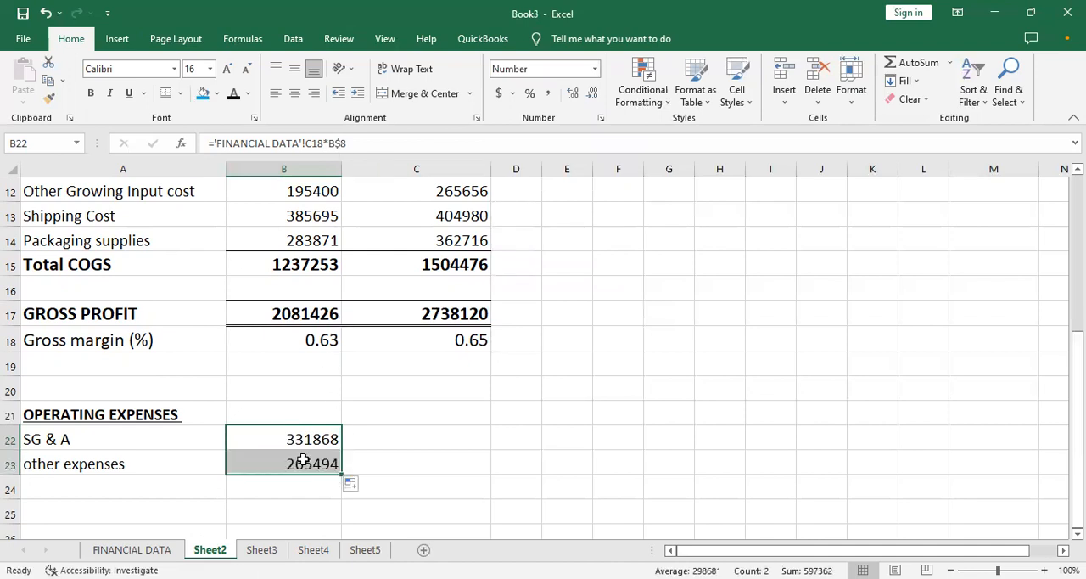
{"action": "left_click", "coordinate": [295, 463]}
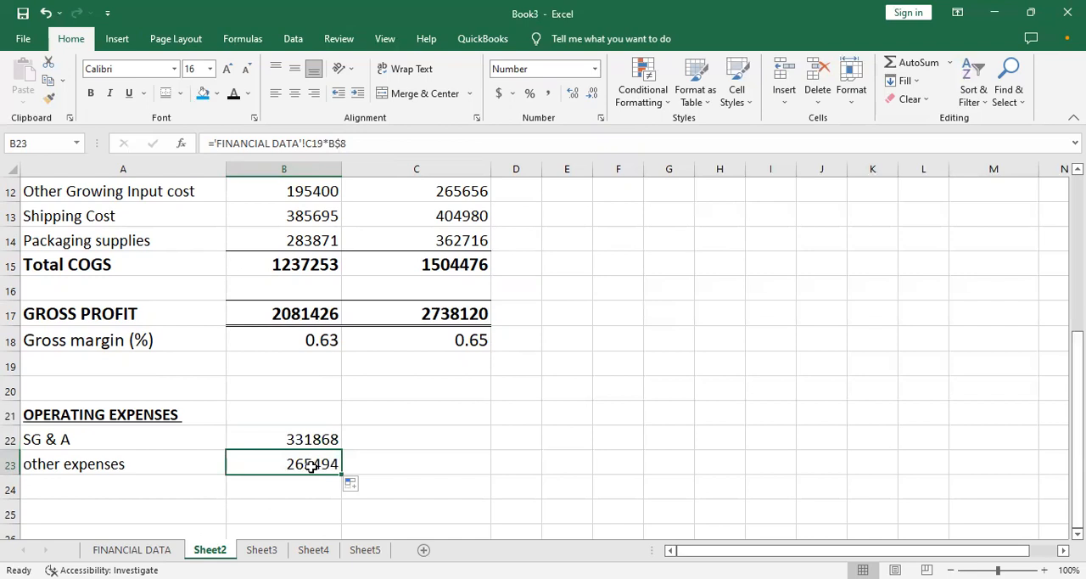
{"action": "left_click", "coordinate": [143, 549]}
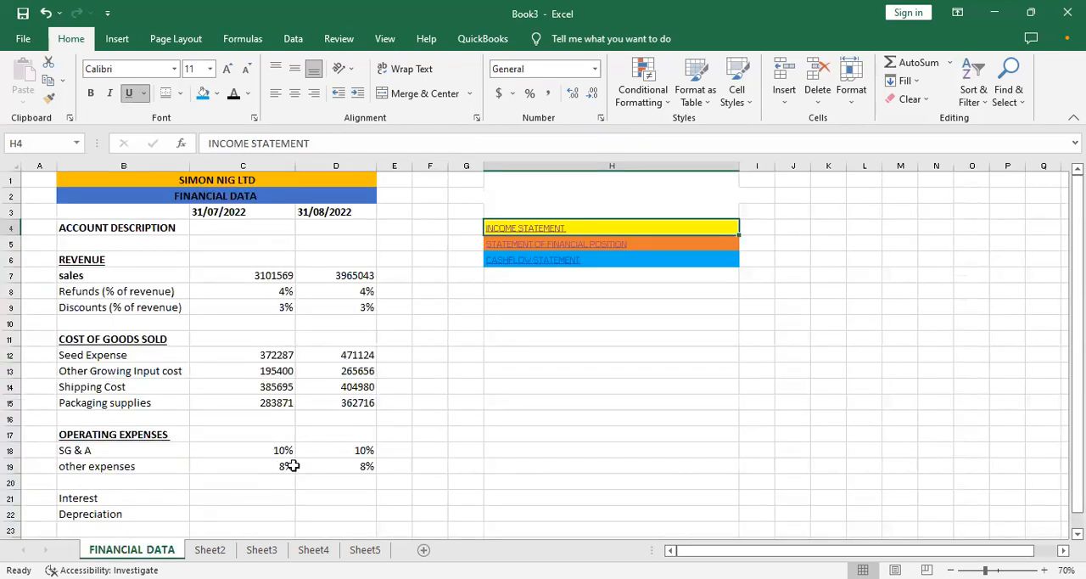
{"action": "left_click", "coordinate": [209, 549]}
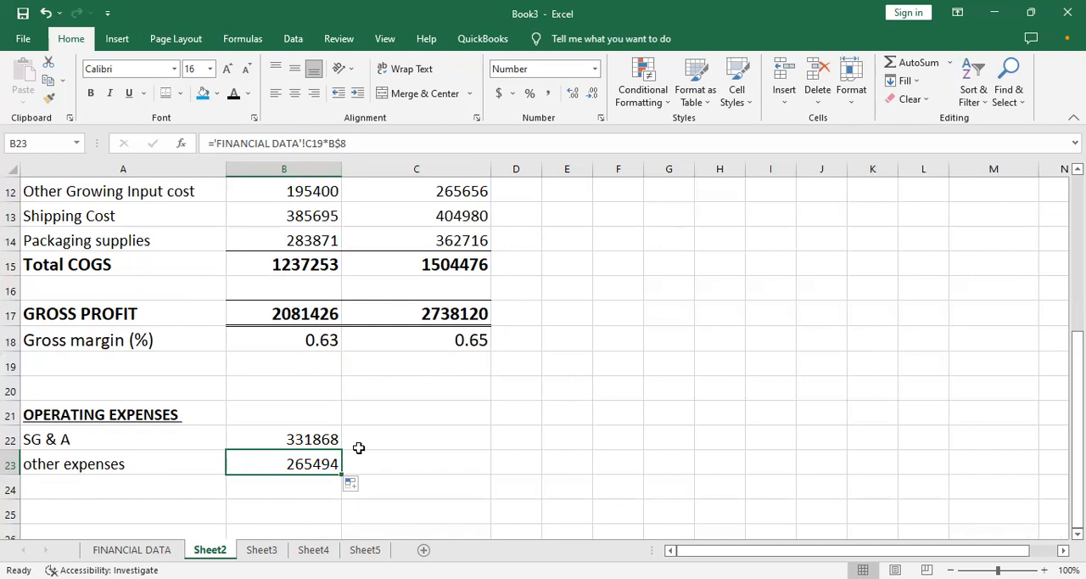
- Copy the Depreciation label from B22 of the FINANCIAL DATA sheet and follow the INCOME STATEMENT link to Sheet2
{"action": "key", "text": "ctrl+Page_Up"}
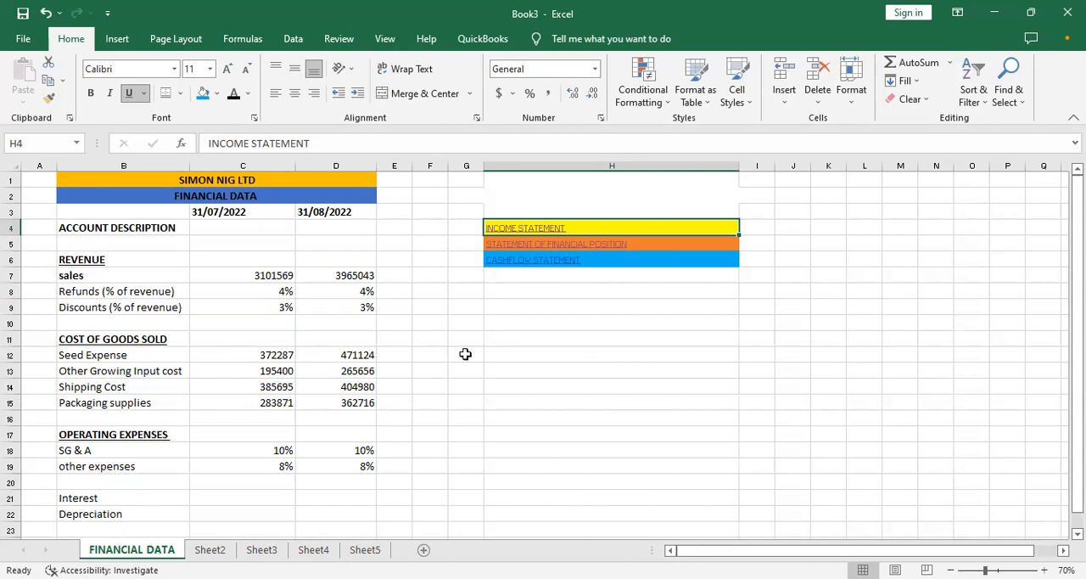
{"action": "left_click_drag", "start_coordinate": [1077, 242], "coordinate": [1078, 257]}
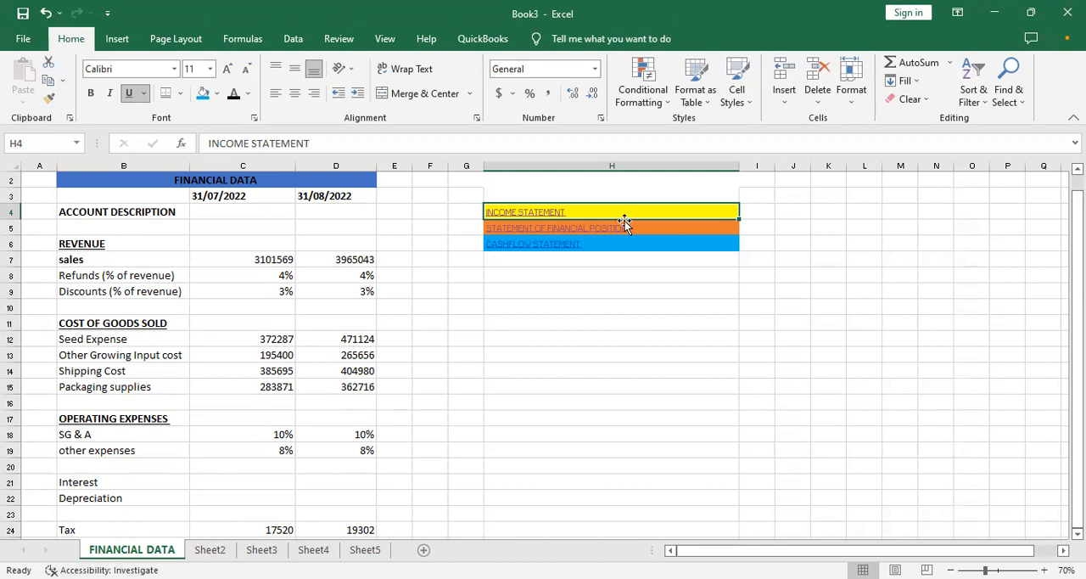
{"action": "left_click", "coordinate": [122, 496]}
{"action": "key", "text": "ctrl+c"}
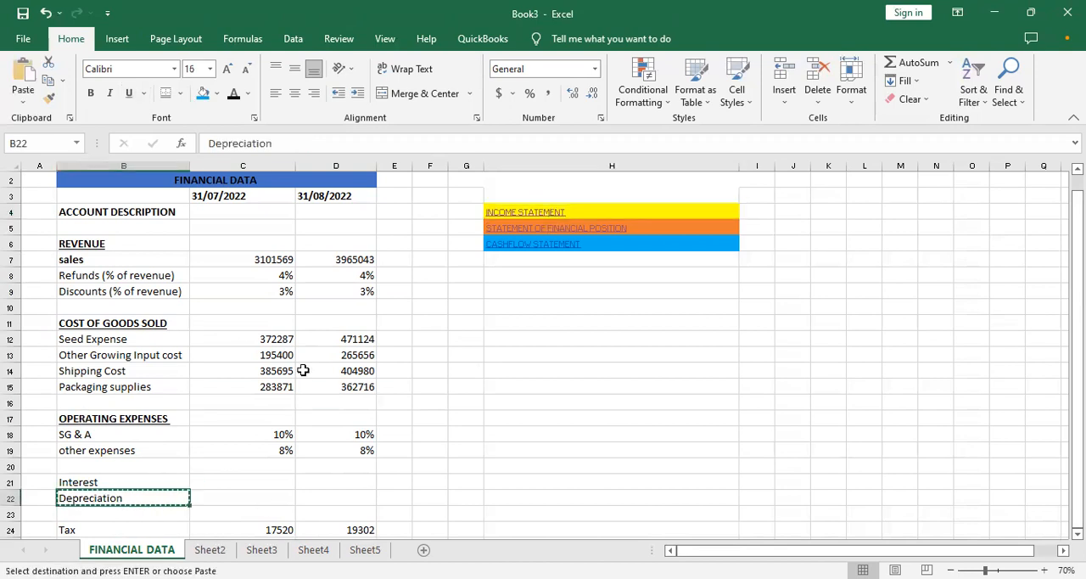
{"action": "left_click", "coordinate": [516, 208]}
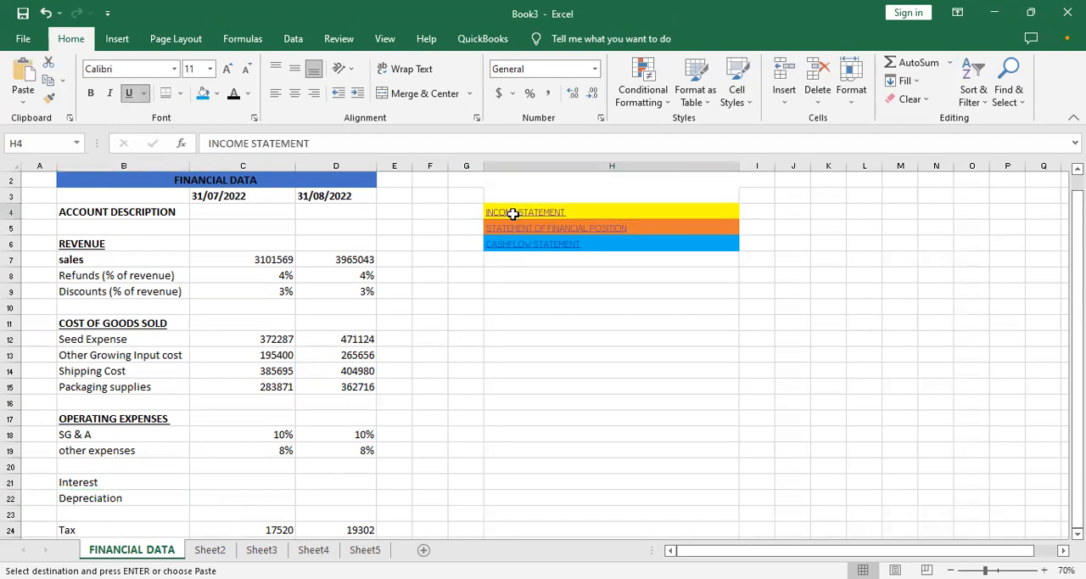
{"action": "left_click", "coordinate": [516, 214]}
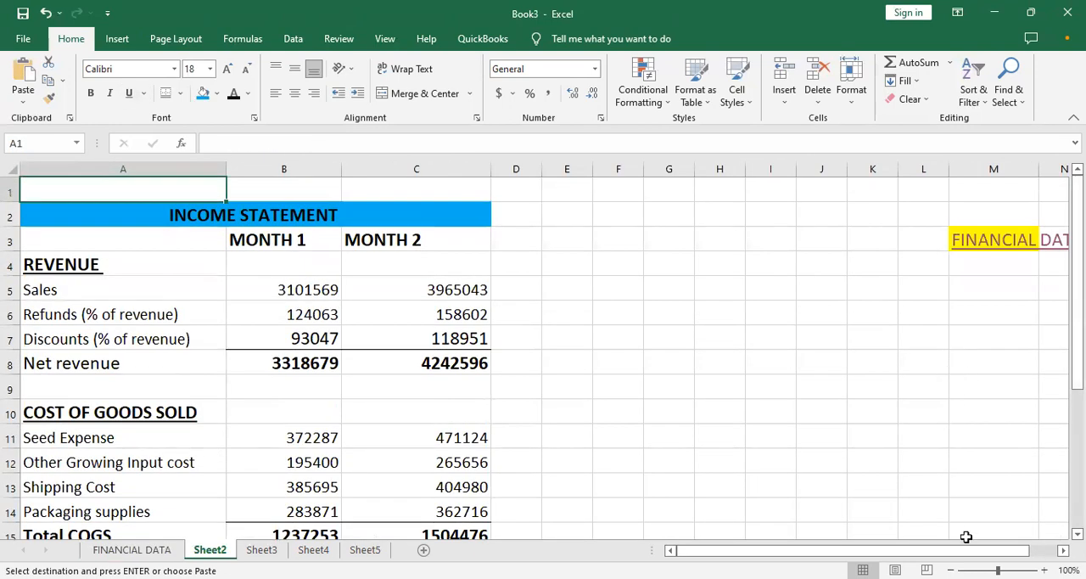
- Try to insert the copied Depreciation label as a new row 23 above other expenses on Sheet2, and undo the insertion
{"action": "left_click", "coordinate": [951, 570]}
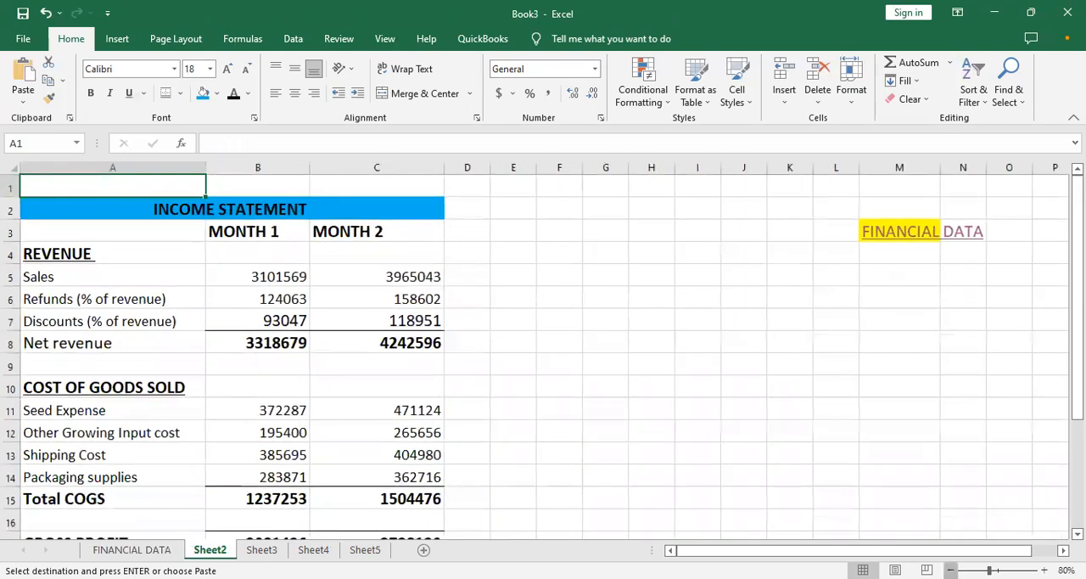
{"action": "left_click", "coordinate": [951, 570]}
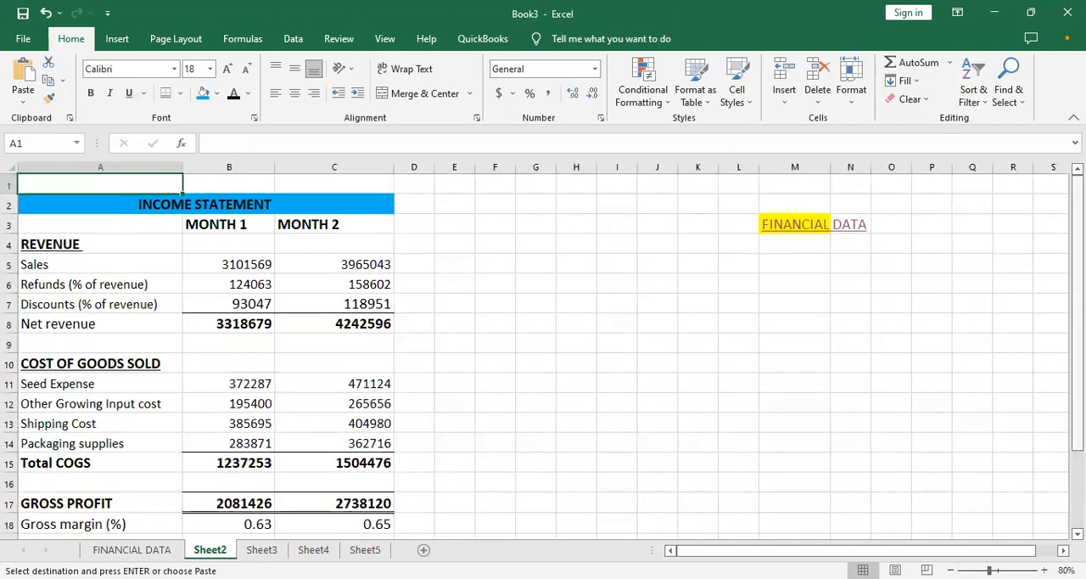
{"action": "left_click_drag", "start_coordinate": [1078, 301], "coordinate": [1078, 378]}
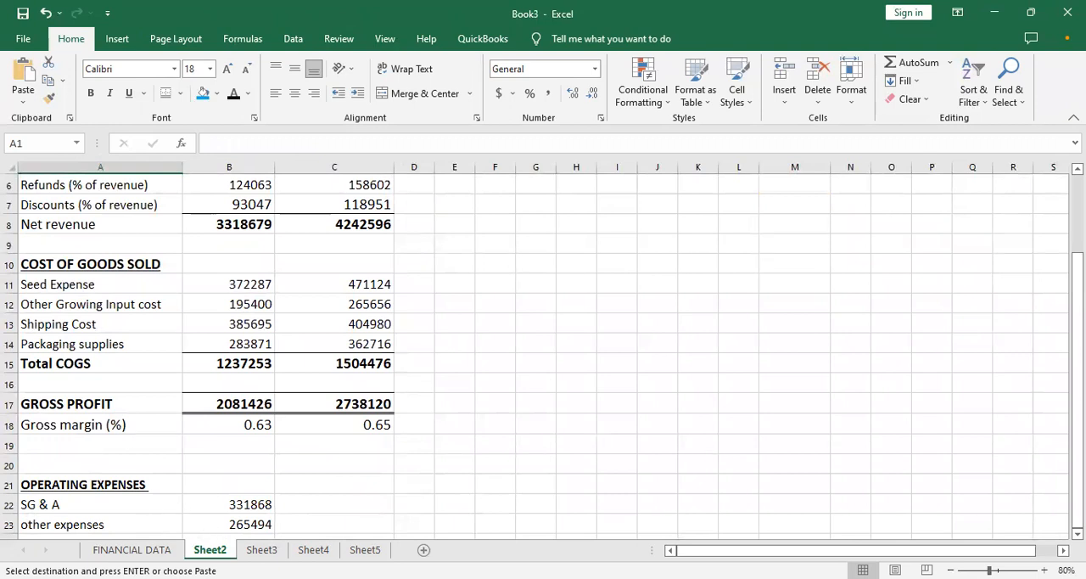
{"action": "left_click_drag", "start_coordinate": [1078, 321], "coordinate": [1077, 243]}
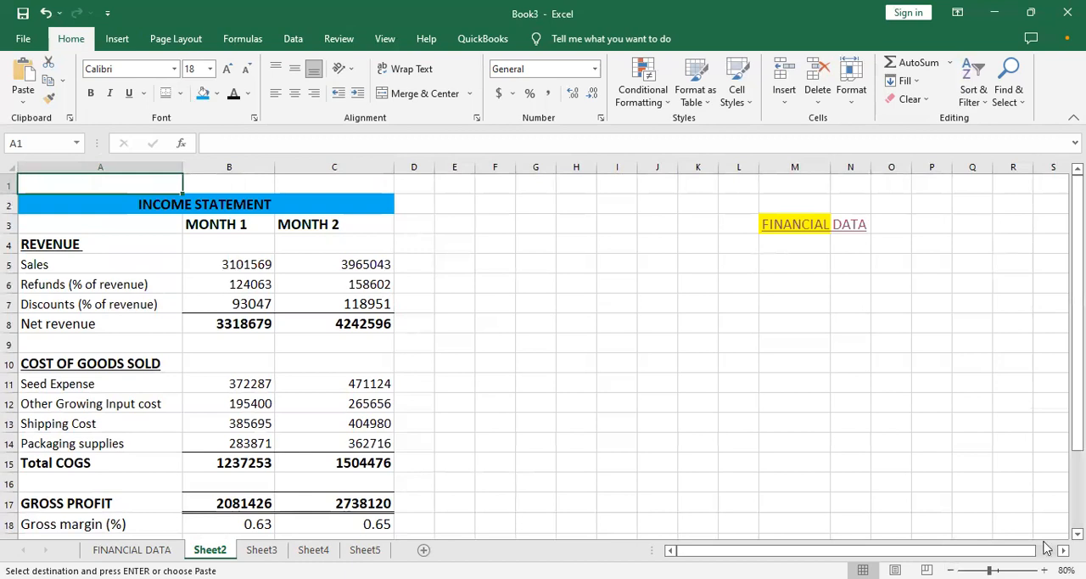
{"action": "left_click_drag", "start_coordinate": [1077, 221], "coordinate": [1077, 271]}
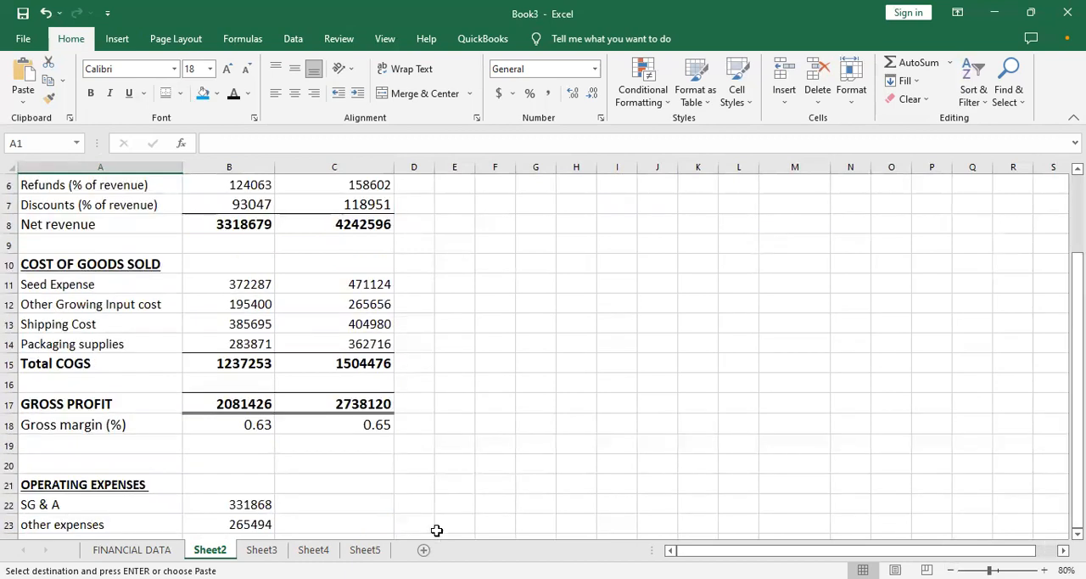
{"action": "left_click", "coordinate": [11, 524]}
{"action": "right_click", "coordinate": [10, 524]}
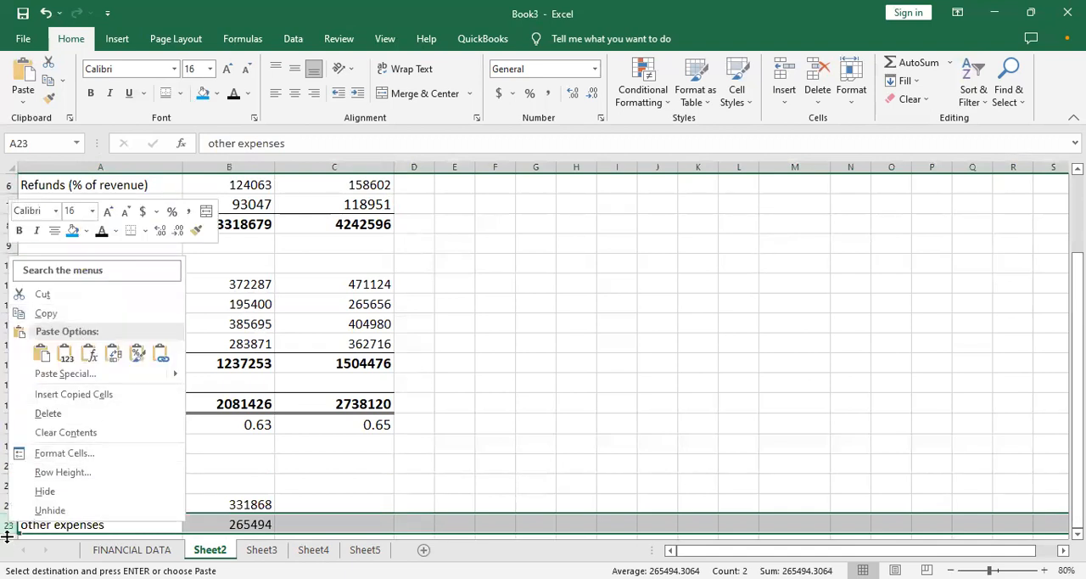
{"action": "key", "text": "Escape"}
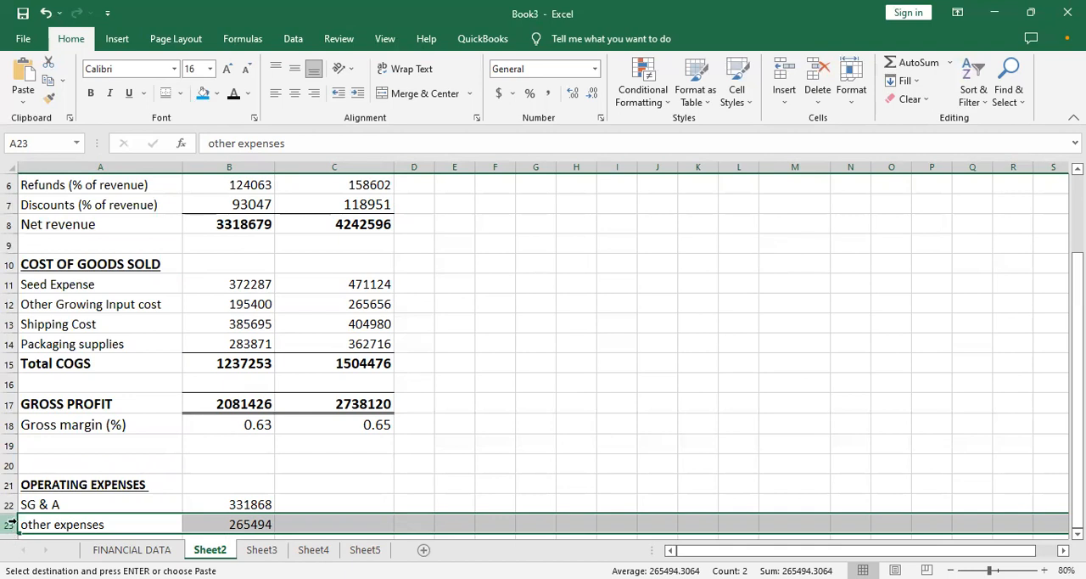
{"action": "right_click", "coordinate": [12, 524]}
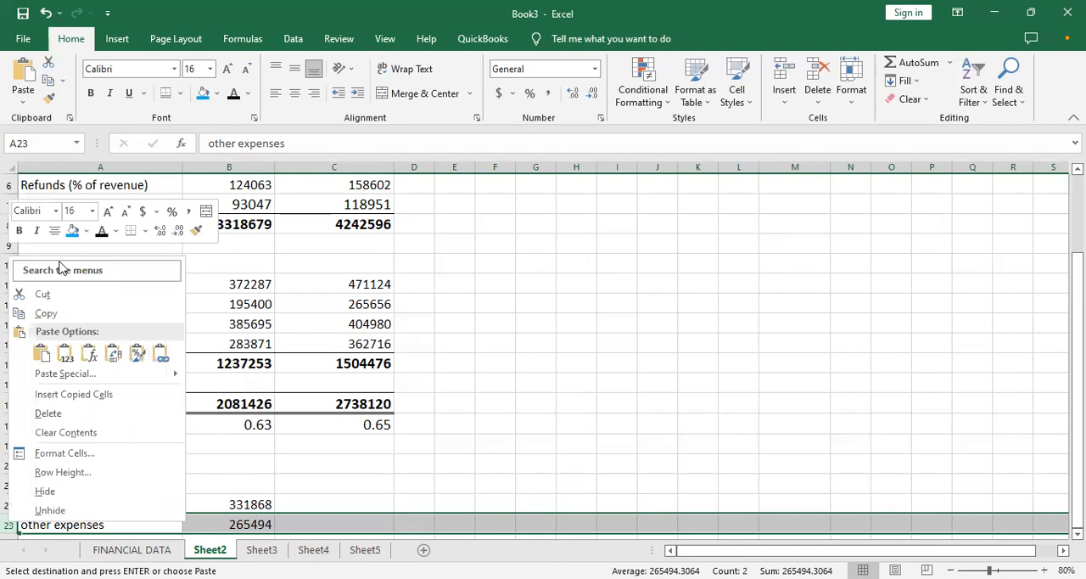
{"action": "left_click", "coordinate": [54, 399]}
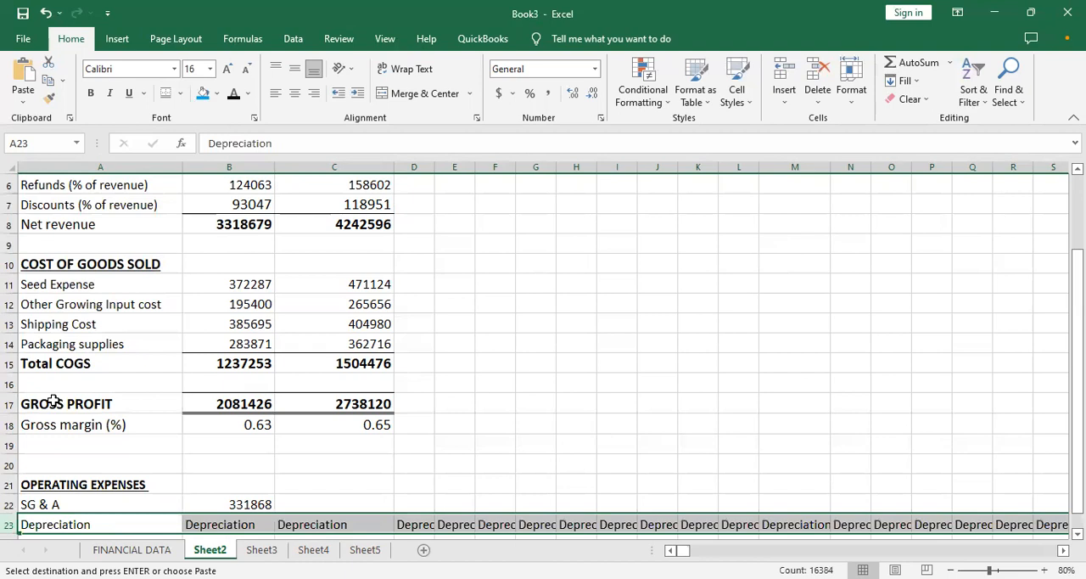
{"action": "key", "text": "ctrl+z"}
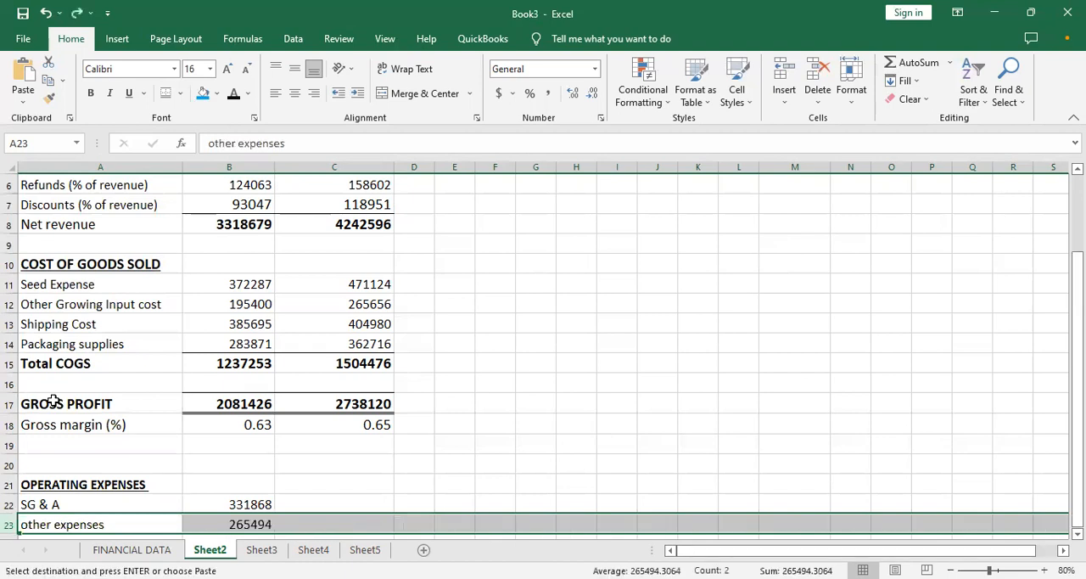
{"action": "right_click", "coordinate": [6, 522]}
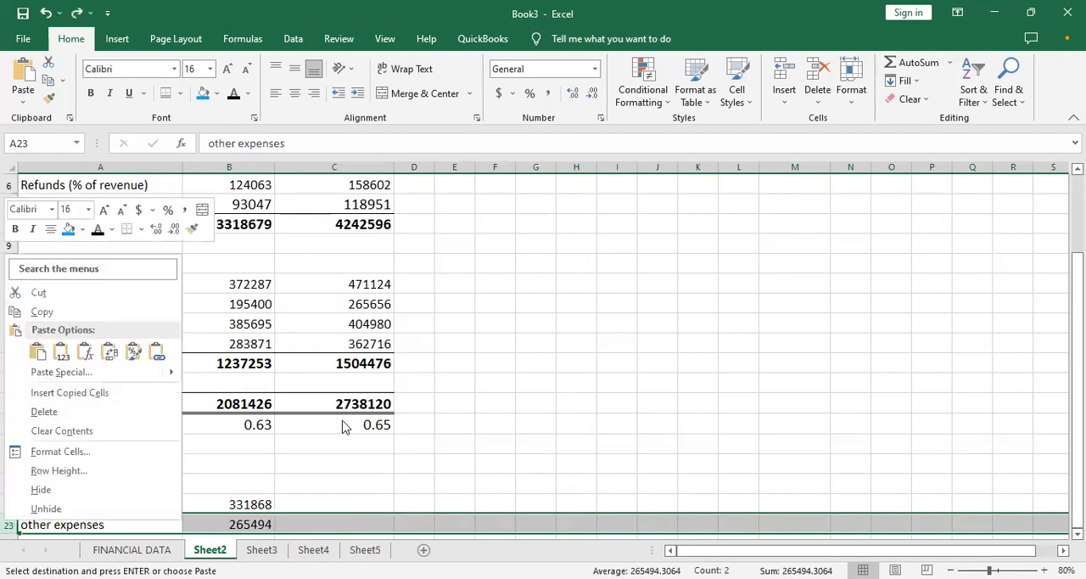
{"action": "left_click", "coordinate": [430, 456]}
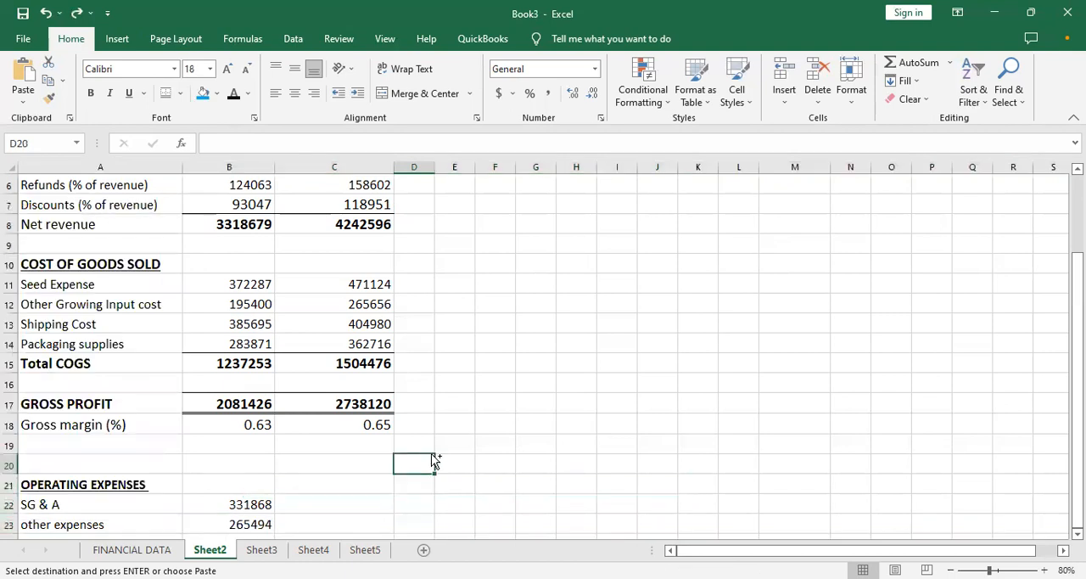
- Paste the copied Depreciation label into D20 and insert four blank rows above other expenses
{"action": "key", "text": "ctrl+v"}
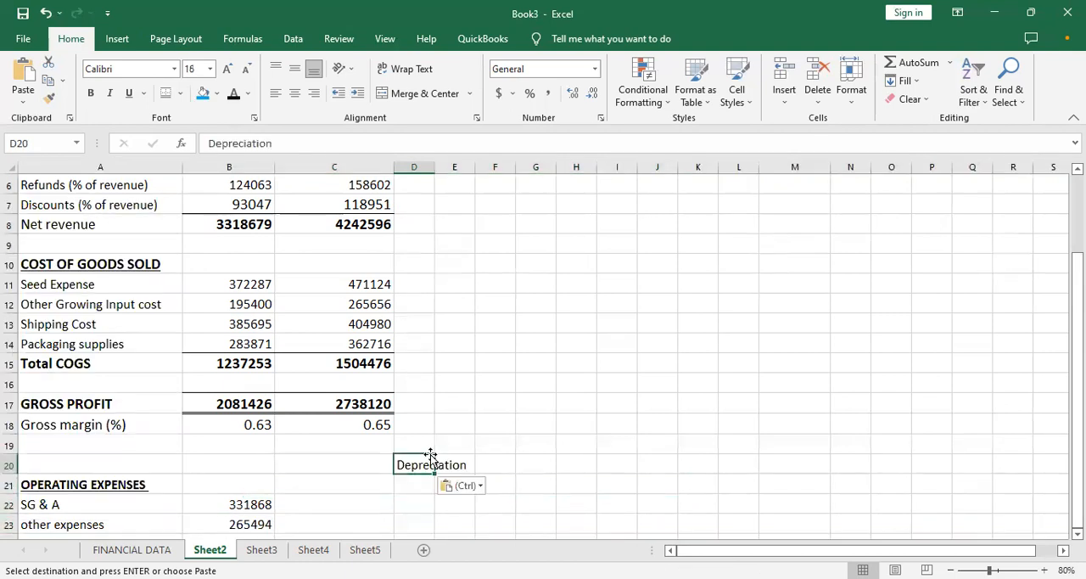
{"action": "right_click", "coordinate": [6, 524]}
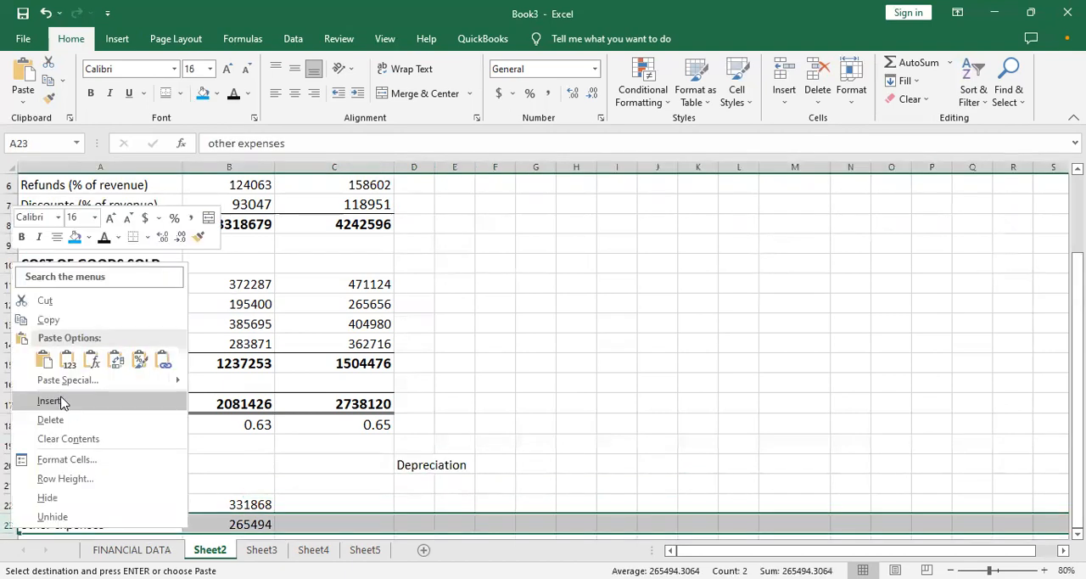
{"action": "left_click", "coordinate": [57, 396]}
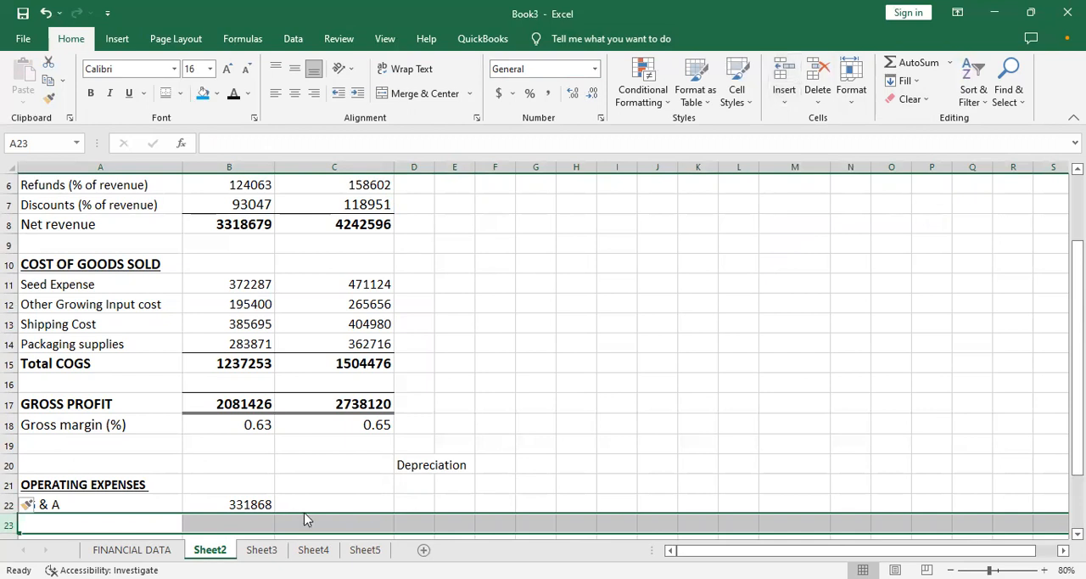
- Cut the other expenses row from row 27 and paste it into row 23, directly below SG & A
{"action": "key", "text": "Down"}
{"action": "key", "text": "Down"}
{"action": "key", "text": "Down"}
{"action": "key", "text": "Down"}
{"action": "key", "text": "Down"}
{"action": "key", "text": "Down"}
{"action": "key", "text": "Down"}
{"action": "key", "text": "Down"}
{"action": "key", "text": "Down"}
{"action": "key", "text": "Down"}
{"action": "key", "text": "Down"}
{"action": "key", "text": "Down"}
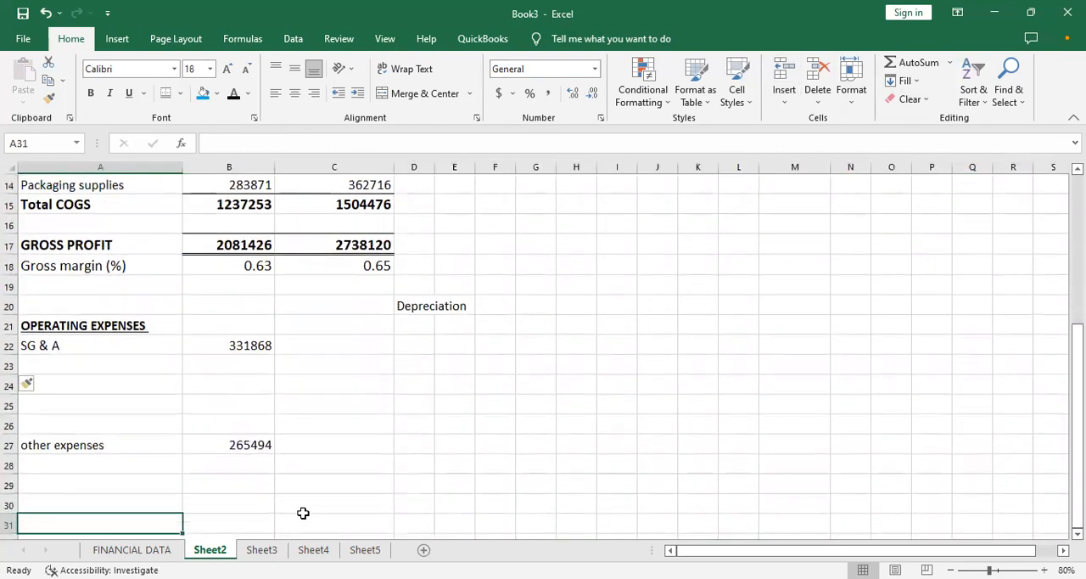
{"action": "key", "text": "Down"}
{"action": "key", "text": "Down"}
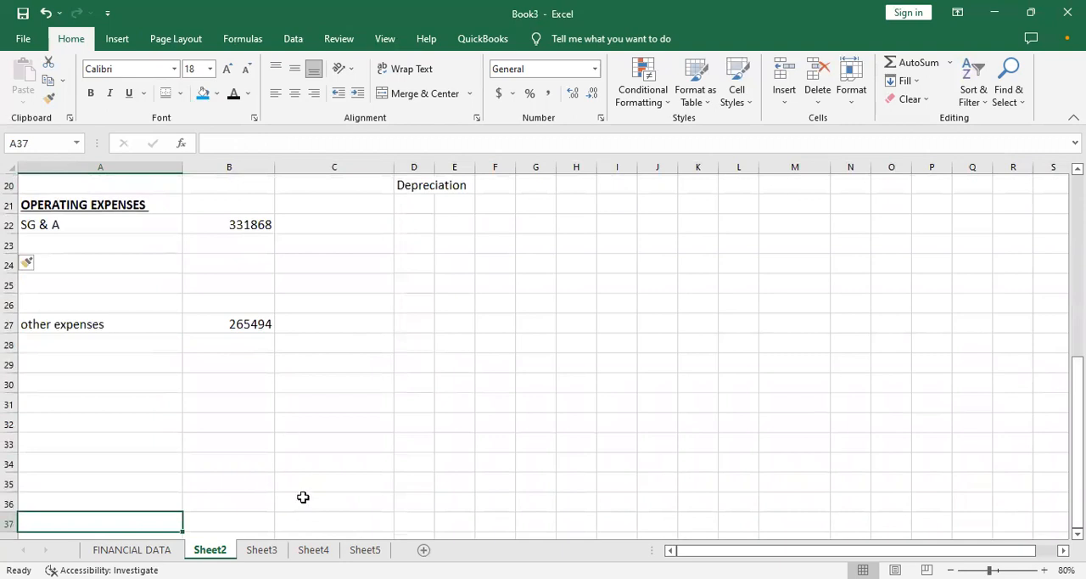
{"action": "left_click", "coordinate": [9, 325]}
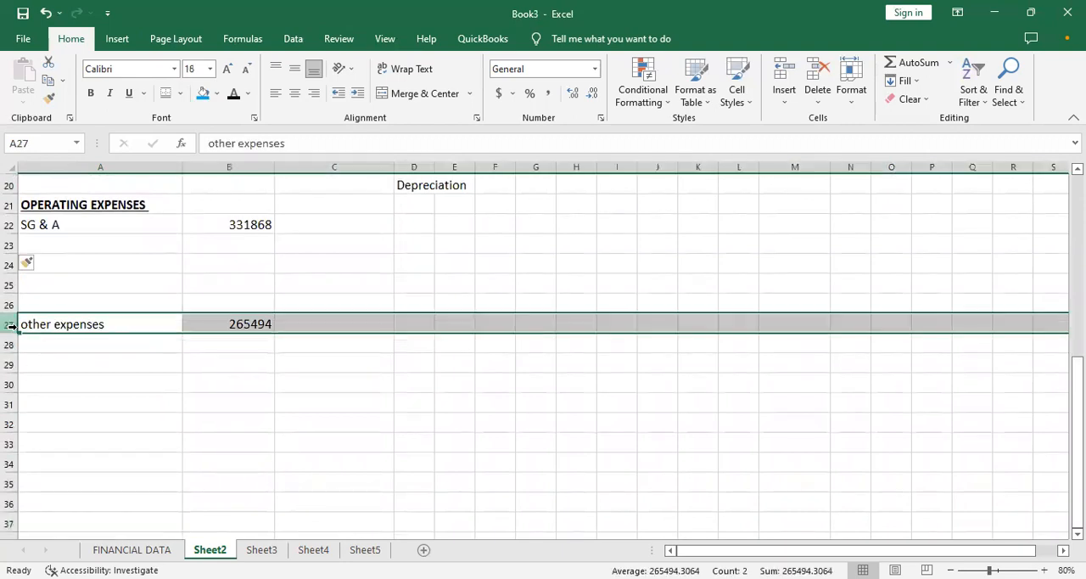
{"action": "right_click", "coordinate": [10, 328]}
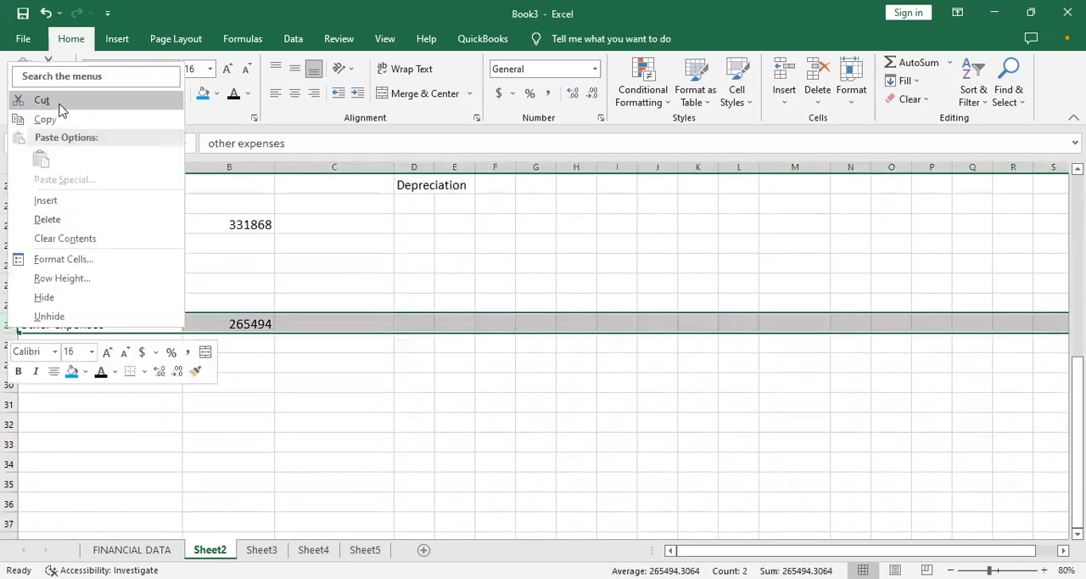
{"action": "left_click", "coordinate": [59, 106]}
{"action": "left_click", "coordinate": [10, 243]}
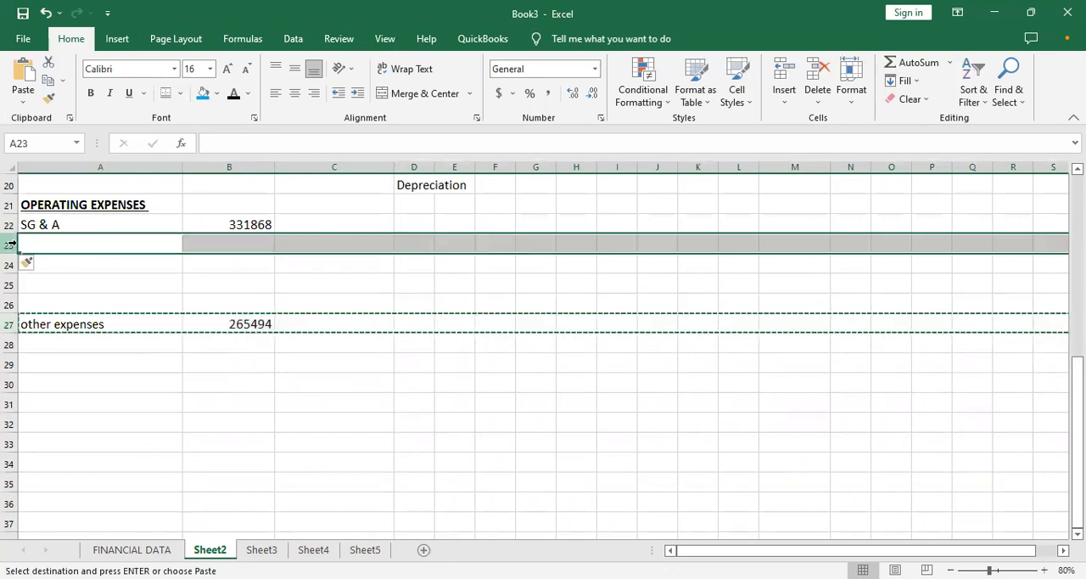
{"action": "right_click", "coordinate": [12, 243]}
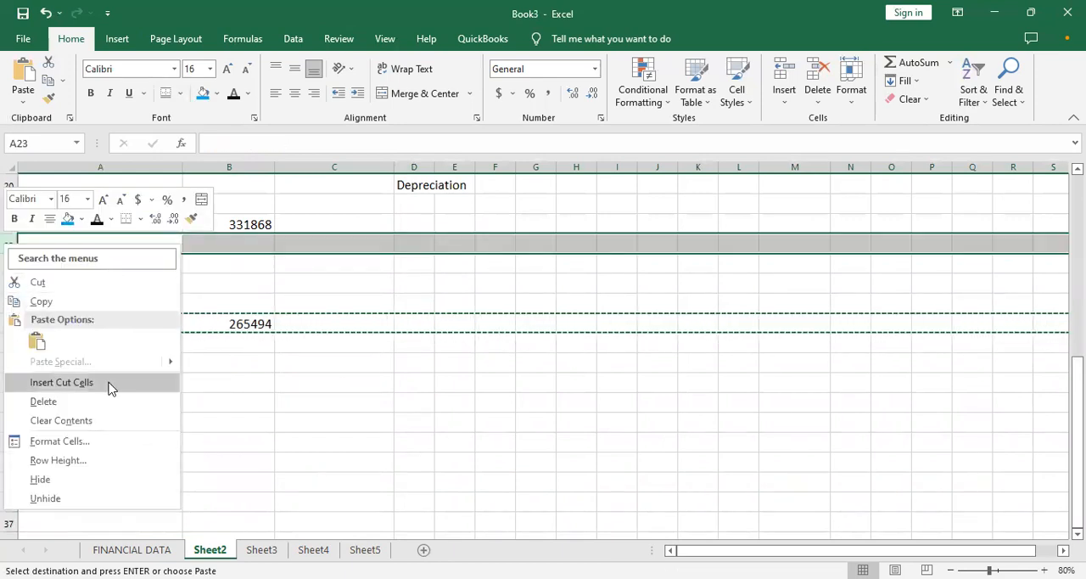
{"action": "left_click", "coordinate": [36, 341]}
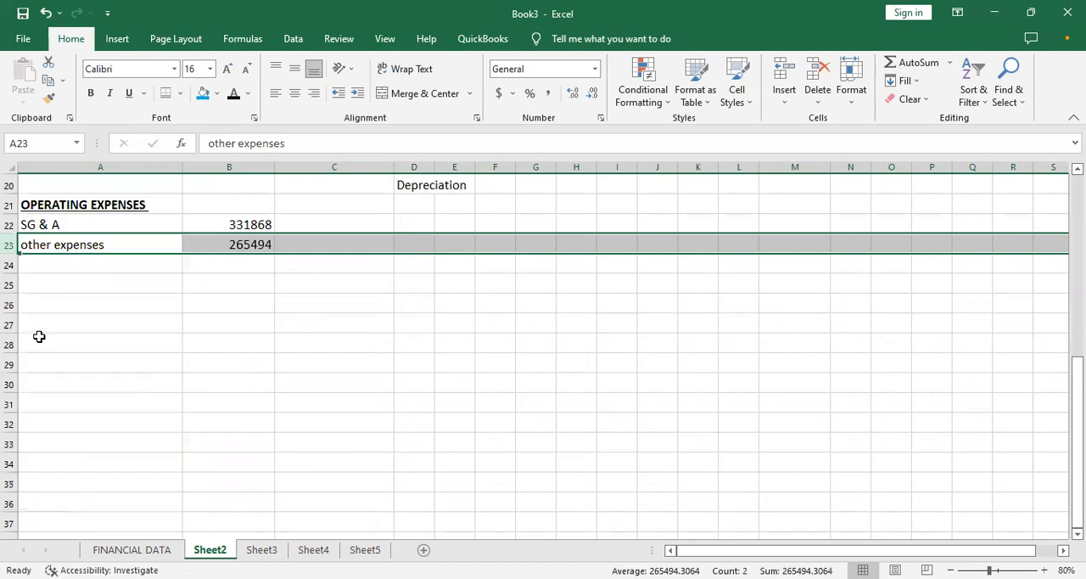
- Move the Depreciation label from D20 to A24, below other expenses
{"action": "left_click", "coordinate": [352, 269]}
{"action": "left_click", "coordinate": [425, 185]}
{"action": "key", "text": "ctrl+x"}
{"action": "left_click", "coordinate": [70, 267]}
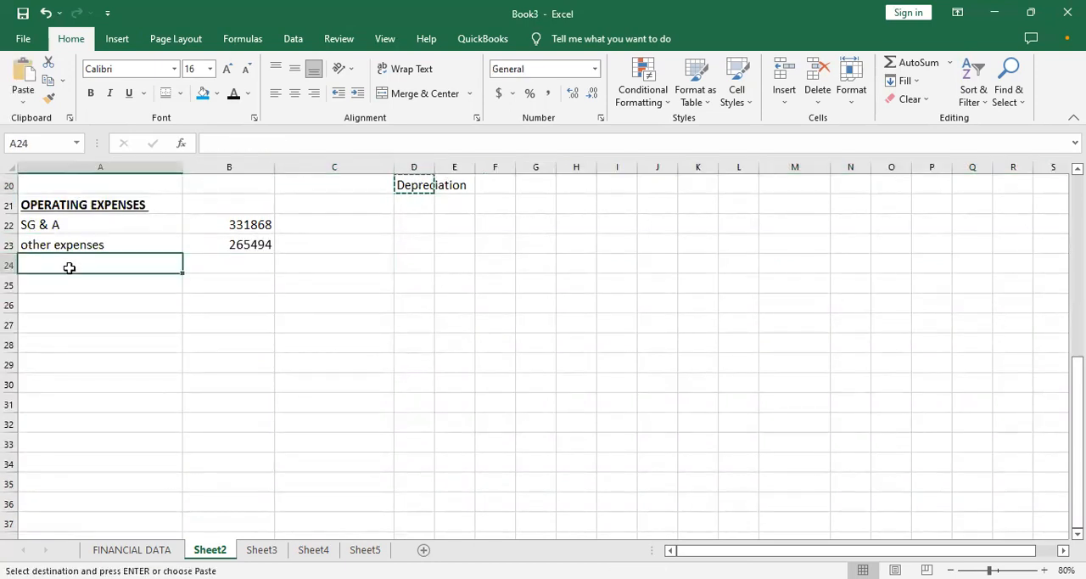
{"action": "key", "text": "ctrl+v"}
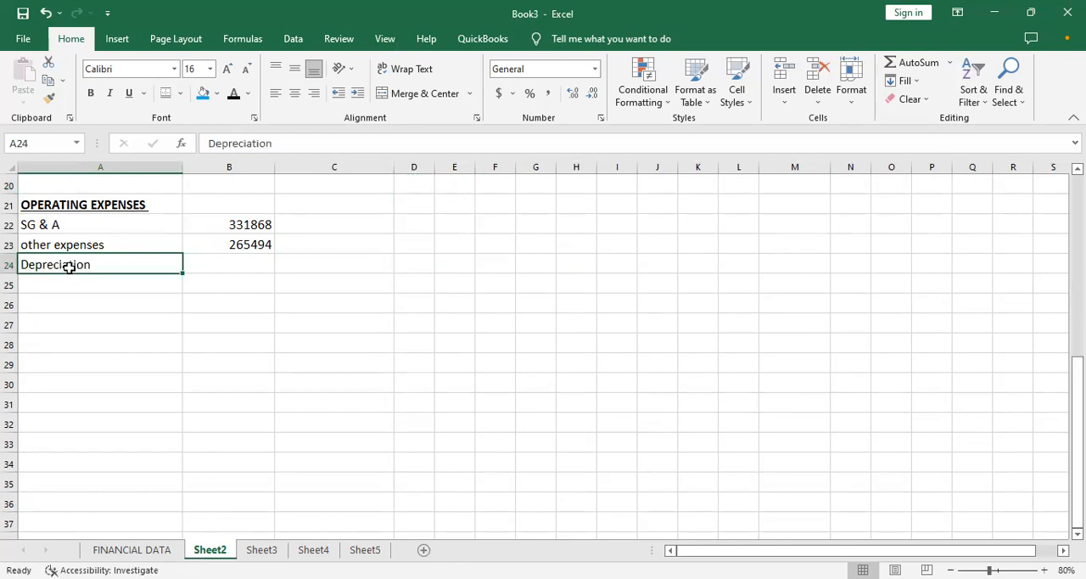
- Enter the bold label Total OPEX in A25, below Depreciation
{"action": "left_click", "coordinate": [134, 287]}
{"action": "left_click", "coordinate": [114, 300]}
{"action": "left_click", "coordinate": [88, 286]}
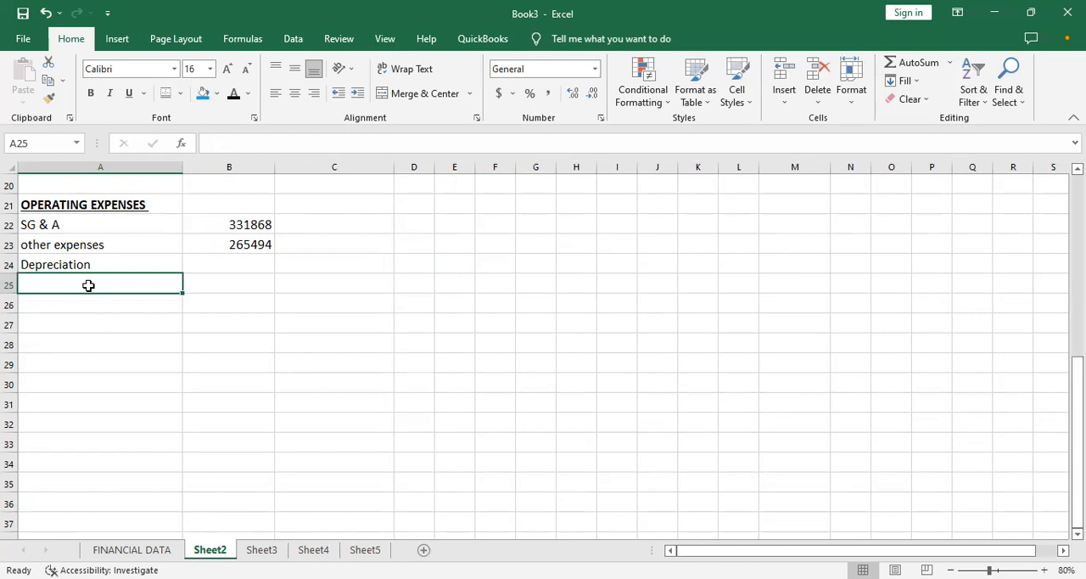
{"action": "key", "text": "ctrl+b"}
{"action": "type", "text": "tal OPEX"}
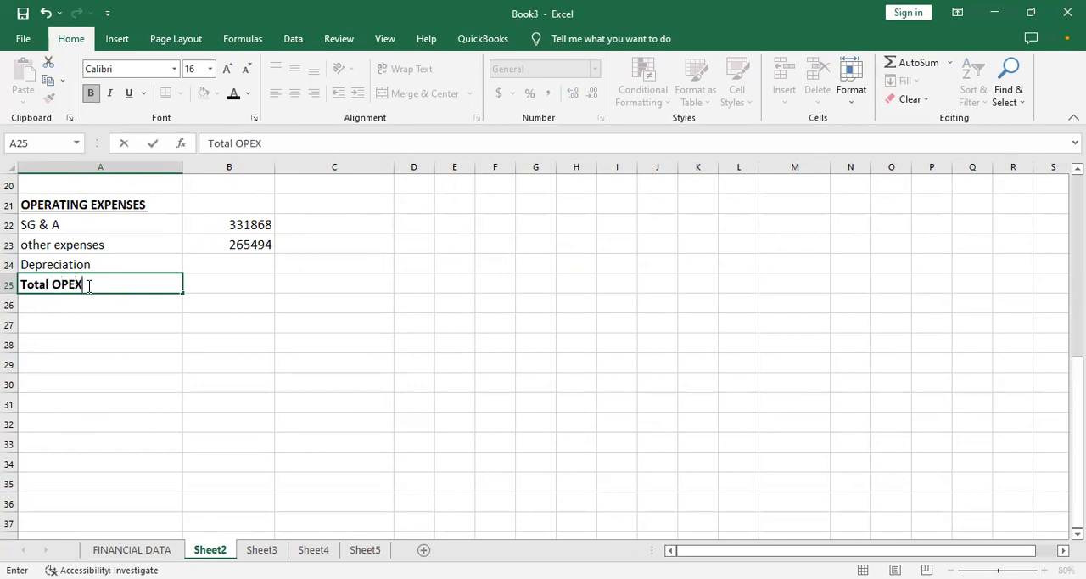
{"action": "key", "text": "Tab"}
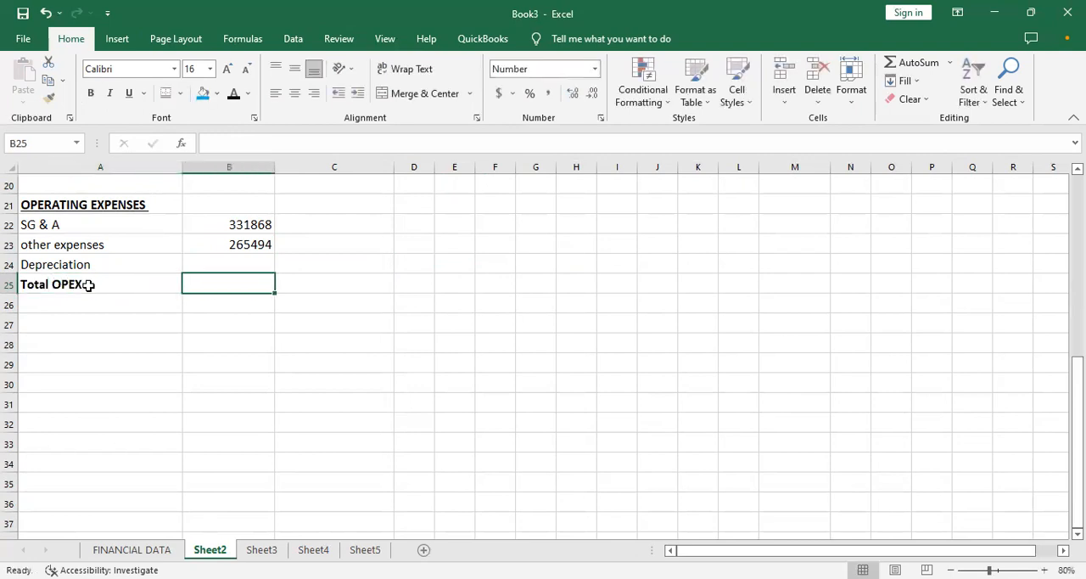
- Total the Month 1 operating expenses in B25 with =SUM(B22:B23) and make the result bold
{"action": "type", "text": "="}
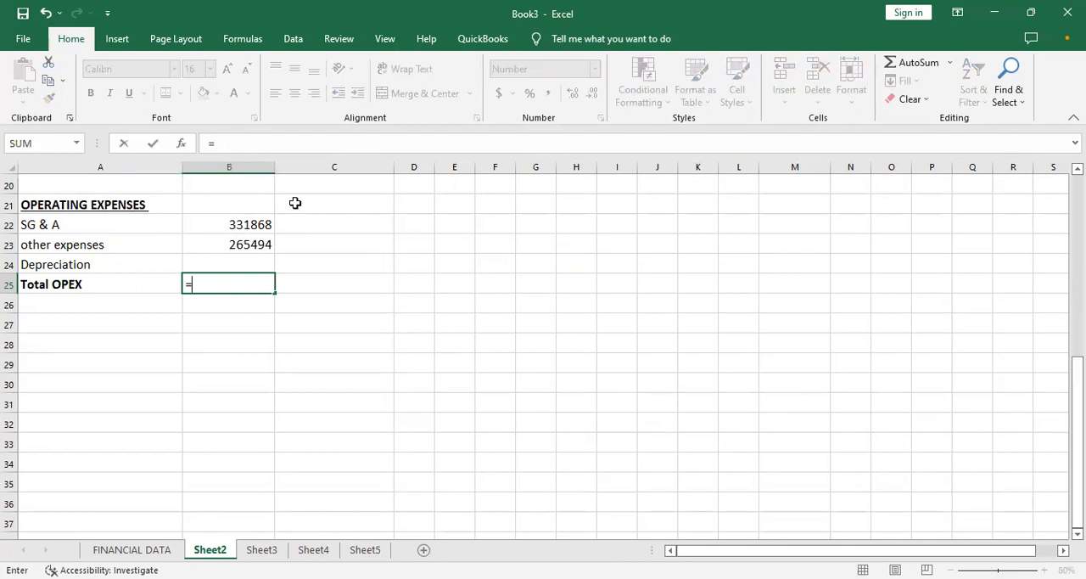
{"action": "type", "text": "SUM("}
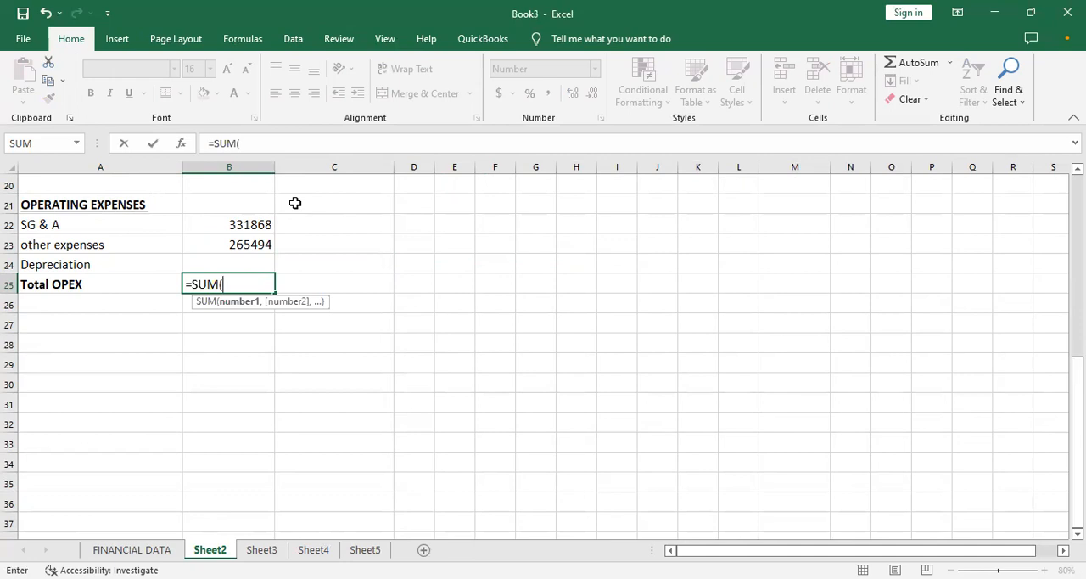
{"action": "left_click", "coordinate": [241, 222]}
{"action": "key", "text": "F8"}
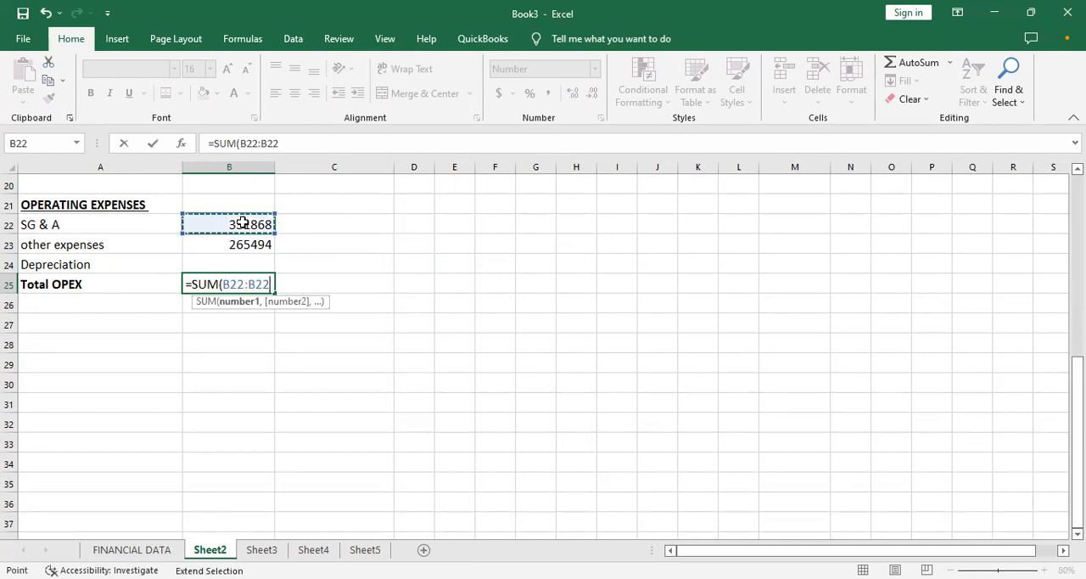
{"action": "left_click", "coordinate": [246, 245]}
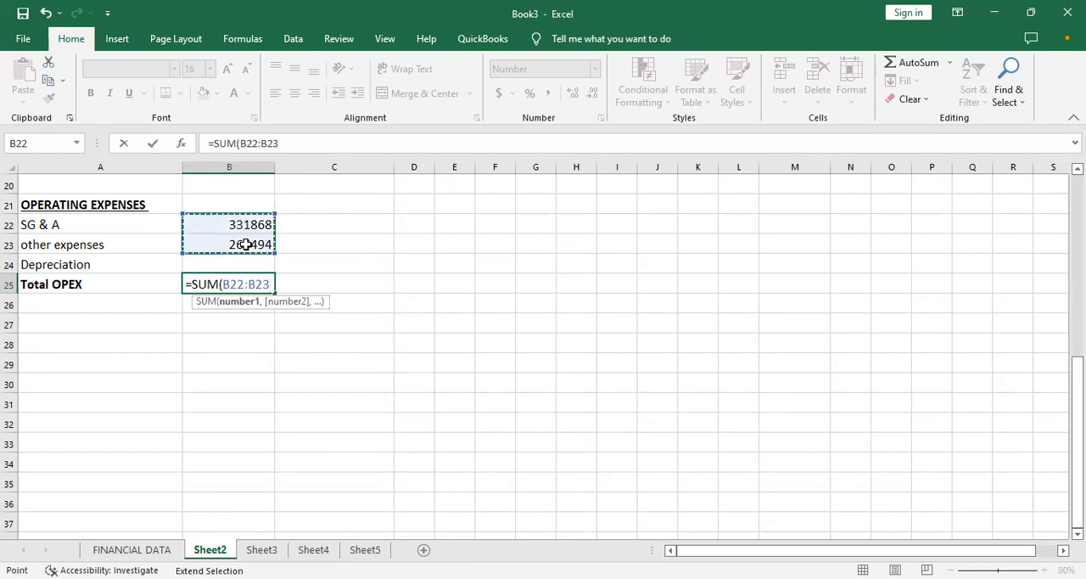
{"action": "key", "text": "Return"}
{"action": "left_click", "coordinate": [257, 284]}
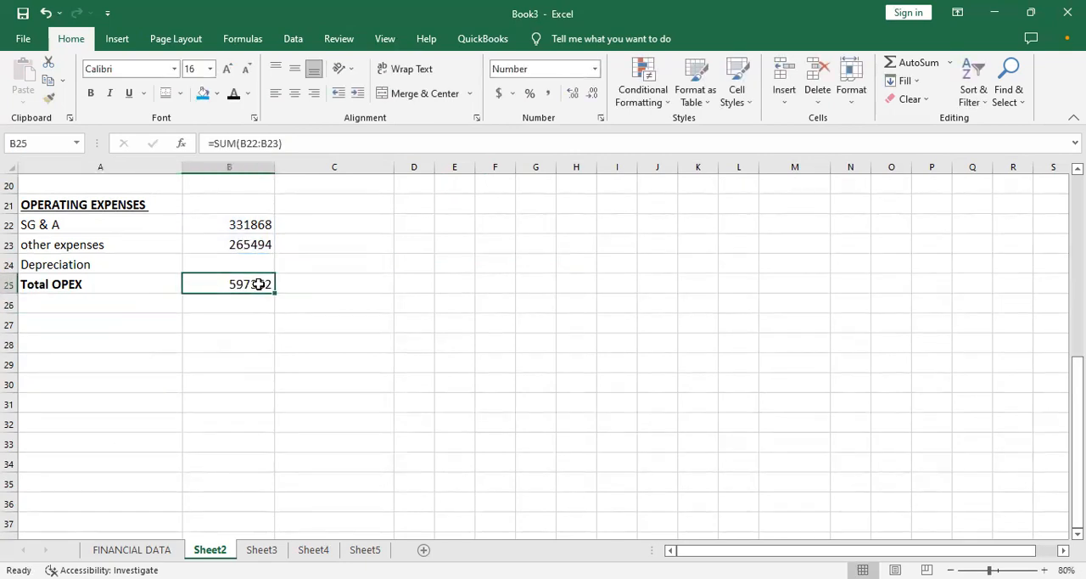
{"action": "key", "text": "ctrl+b"}
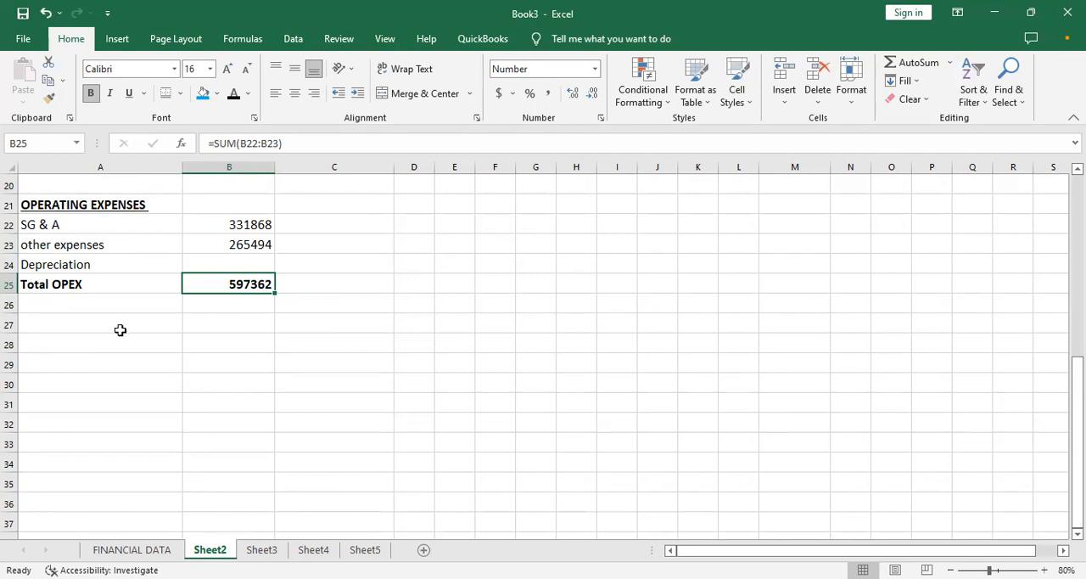
- Review the operating expense and depreciation entries on FINANCIAL DATA, and the gross profit and COGS formulas in column B of Sheet2
{"action": "left_click", "coordinate": [131, 550]}
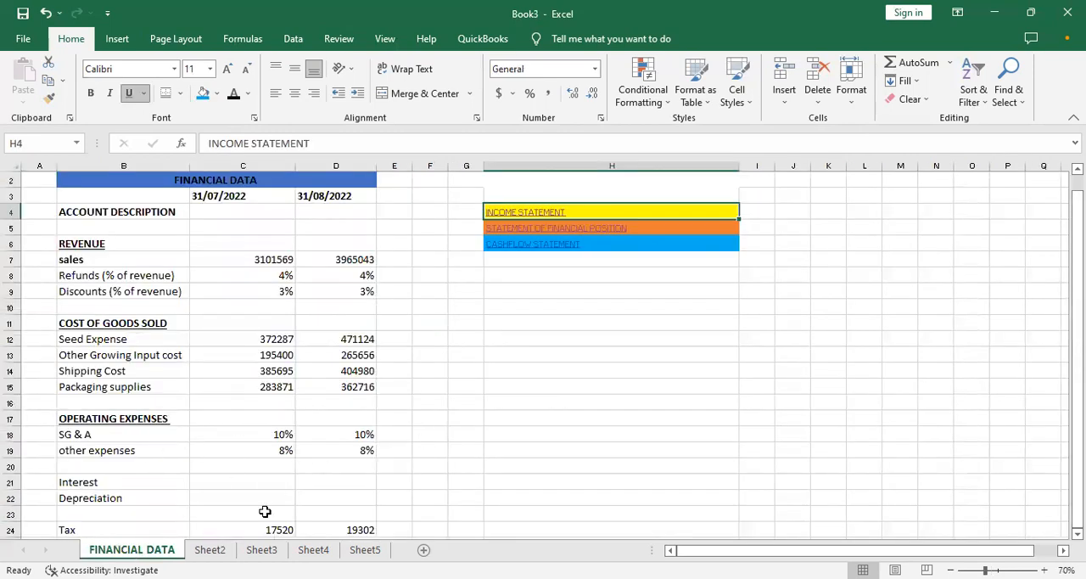
{"action": "left_click", "coordinate": [209, 550]}
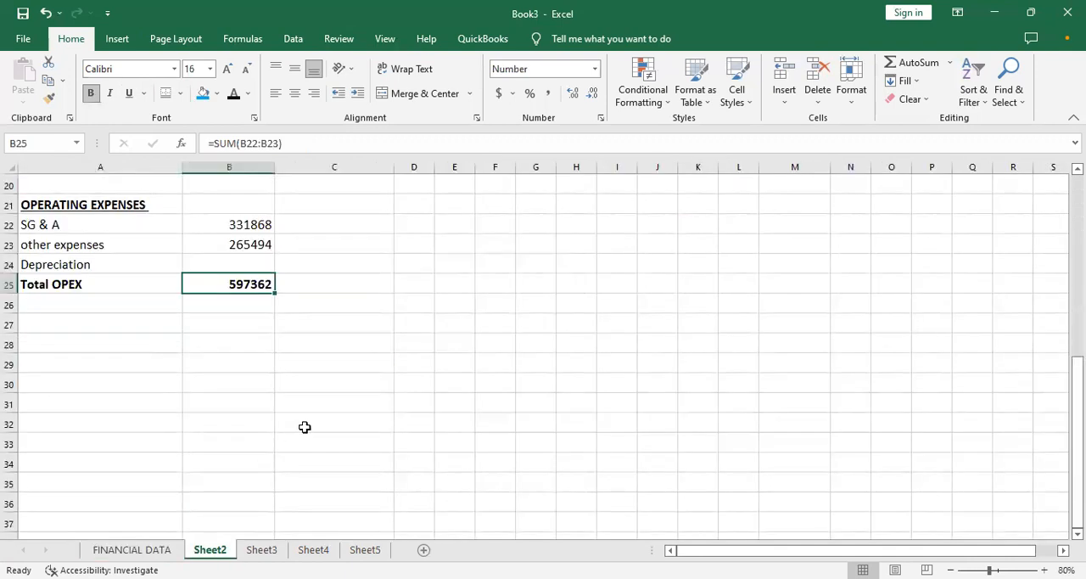
{"action": "left_click", "coordinate": [240, 225]}
{"action": "key", "text": "Up"}
{"action": "key", "text": "Up"}
{"action": "key", "text": "Up"}
{"action": "key", "text": "Up"}
{"action": "key", "text": "Up"}
{"action": "key", "text": "Up"}
{"action": "key", "text": "Up"}
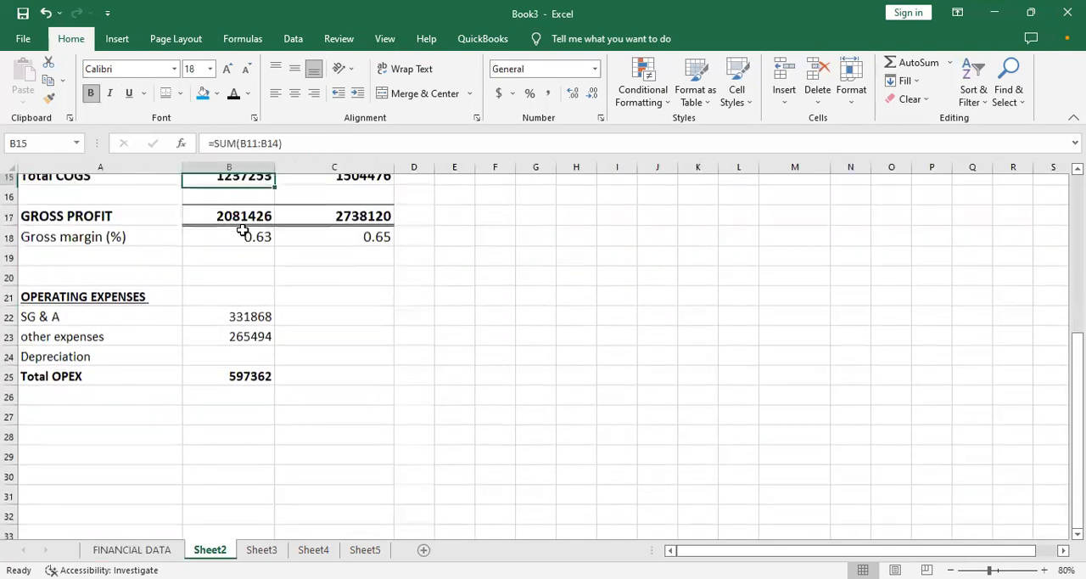
- Fill the SG & A, other expenses and Total OPEX formulas from column B across to column C
{"action": "key", "text": "Down"}
{"action": "key", "text": "Down"}
{"action": "key", "text": "Down"}
{"action": "key", "text": "Down"}
{"action": "key", "text": "Down"}
{"action": "key", "text": "Down"}
{"action": "key", "text": "Down"}
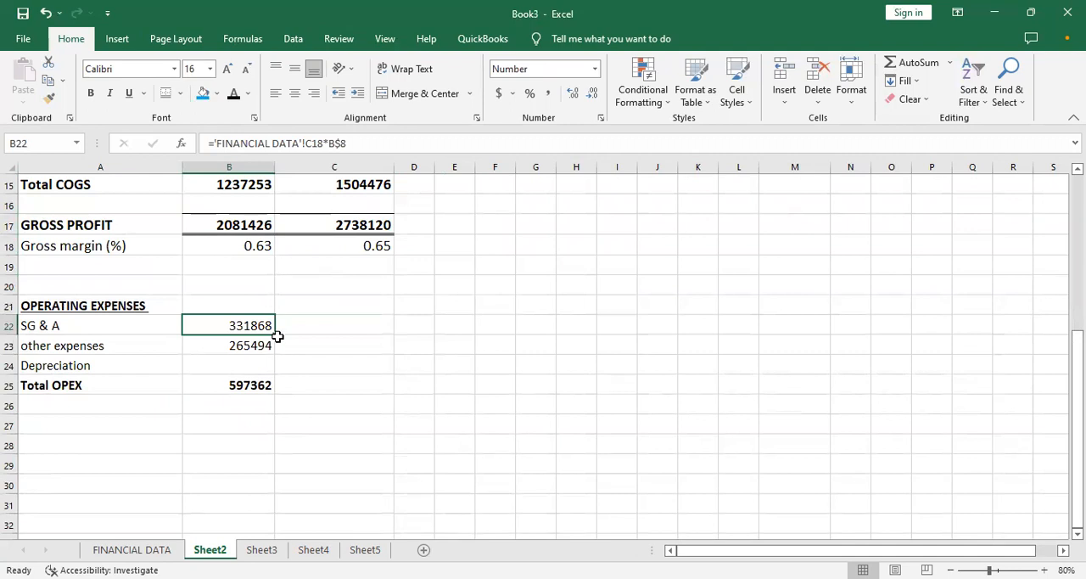
{"action": "left_click_drag", "start_coordinate": [277, 333], "coordinate": [356, 325]}
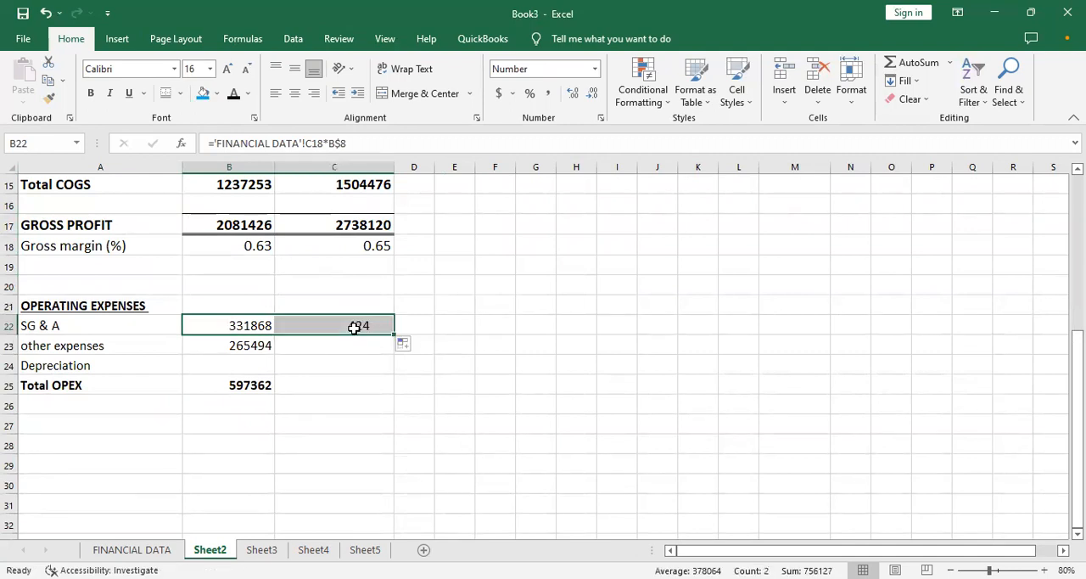
{"action": "left_click", "coordinate": [245, 350]}
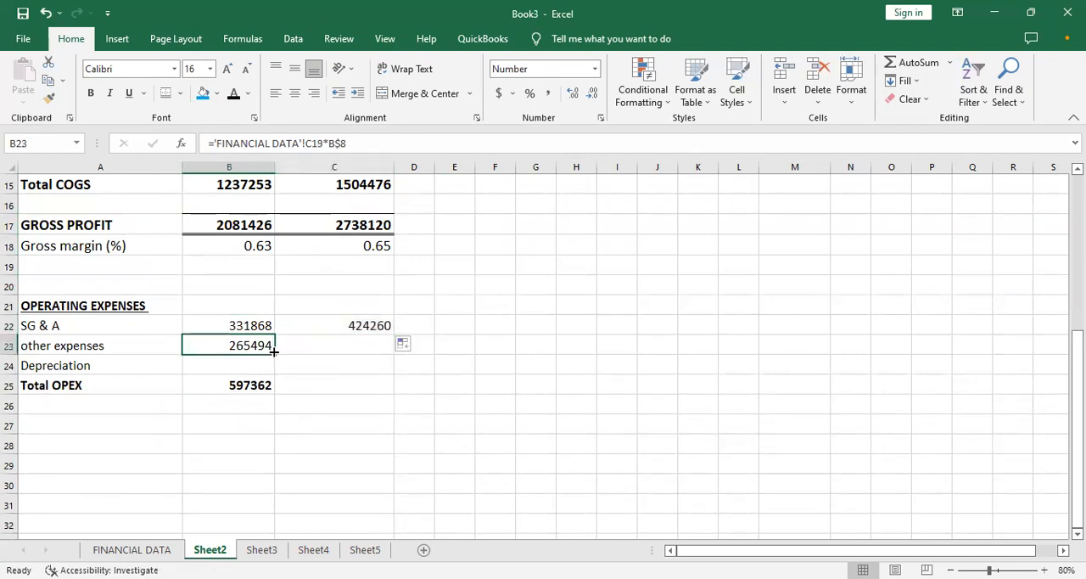
{"action": "left_click_drag", "start_coordinate": [274, 354], "coordinate": [366, 356]}
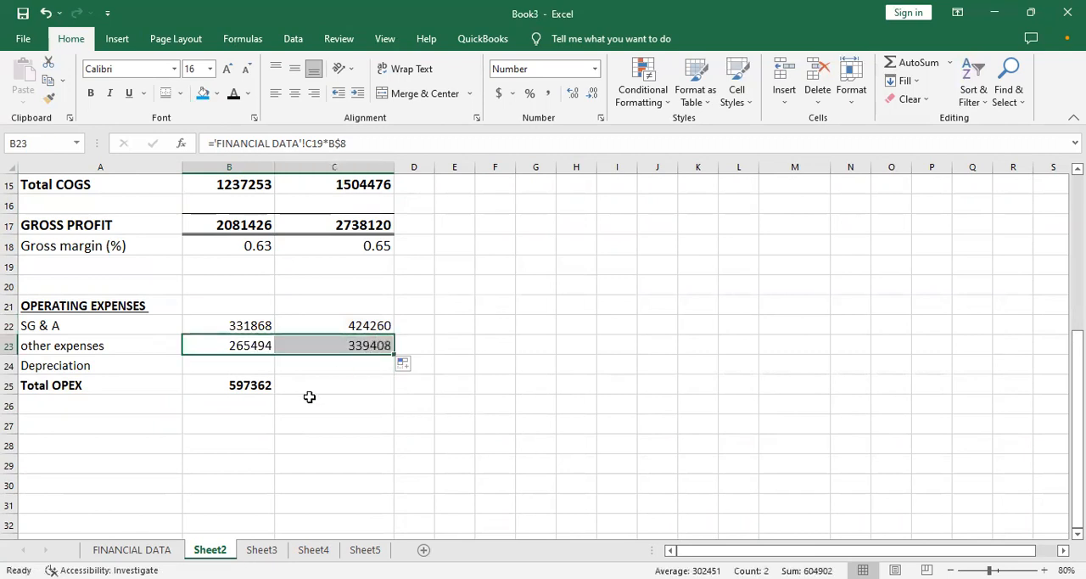
{"action": "left_click", "coordinate": [264, 385]}
{"action": "left_click_drag", "start_coordinate": [276, 394], "coordinate": [381, 386]}
{"action": "left_click", "coordinate": [339, 345]}
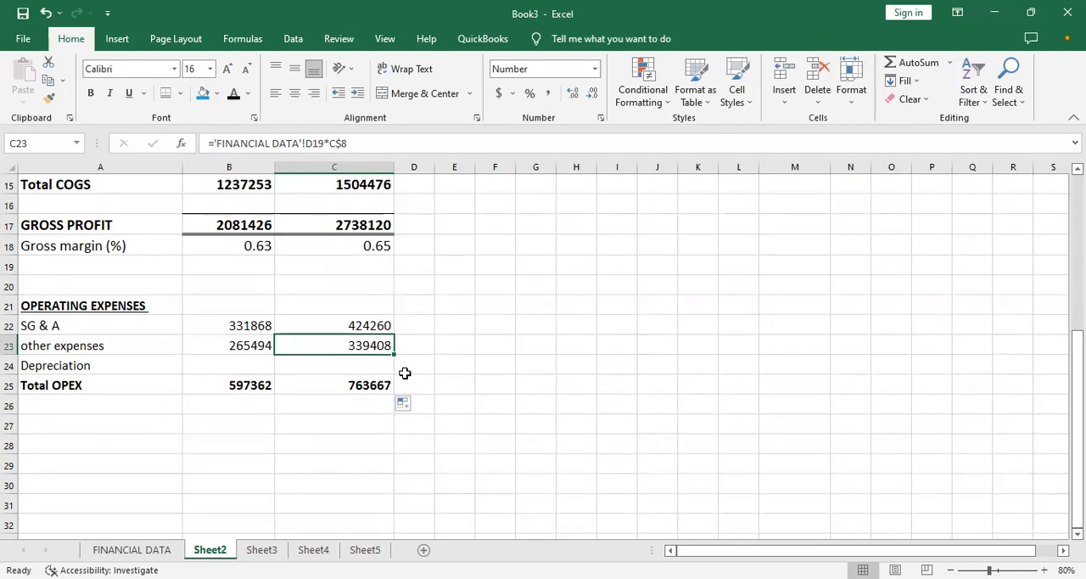
- Apply a bottom border to the Depreciation cells B24:C24, above the Total OPEX amounts
{"action": "left_click", "coordinate": [282, 410]}
{"action": "left_click_drag", "start_coordinate": [211, 383], "coordinate": [227, 360]}
{"action": "left_click", "coordinate": [227, 361]}
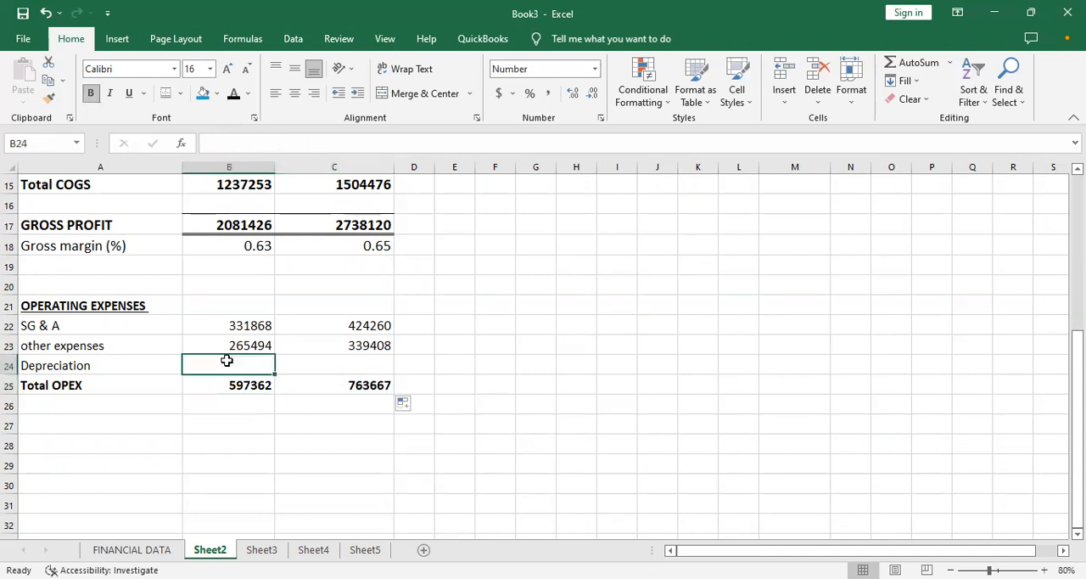
{"action": "left_click_drag", "start_coordinate": [310, 376], "coordinate": [341, 365]}
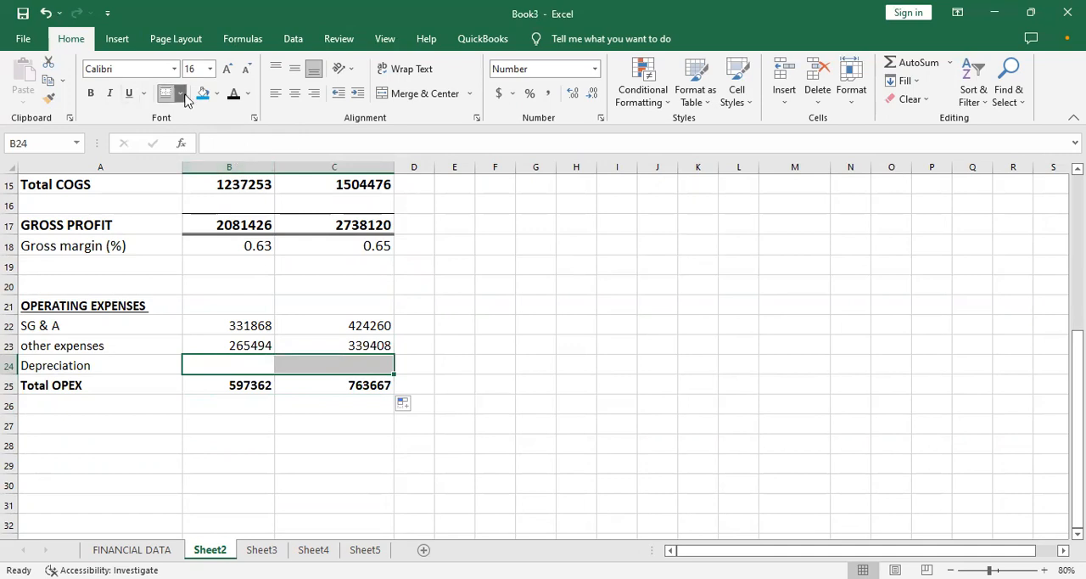
{"action": "left_click", "coordinate": [210, 127]}
{"action": "left_click", "coordinate": [414, 439]}
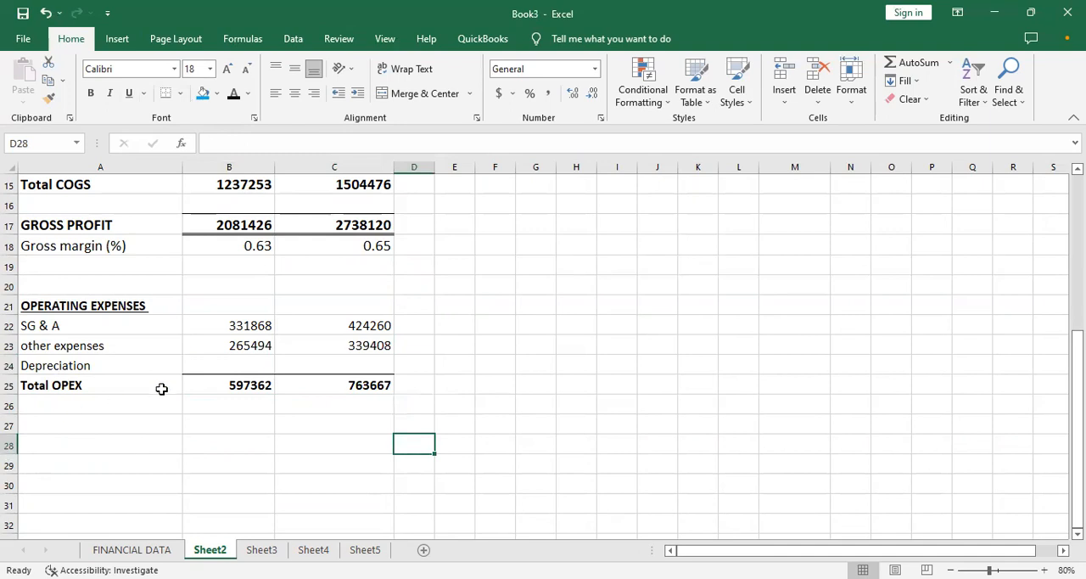
- Add the bold label Operating Income in A27, below the Total OPEX row
{"action": "left_click", "coordinate": [138, 399]}
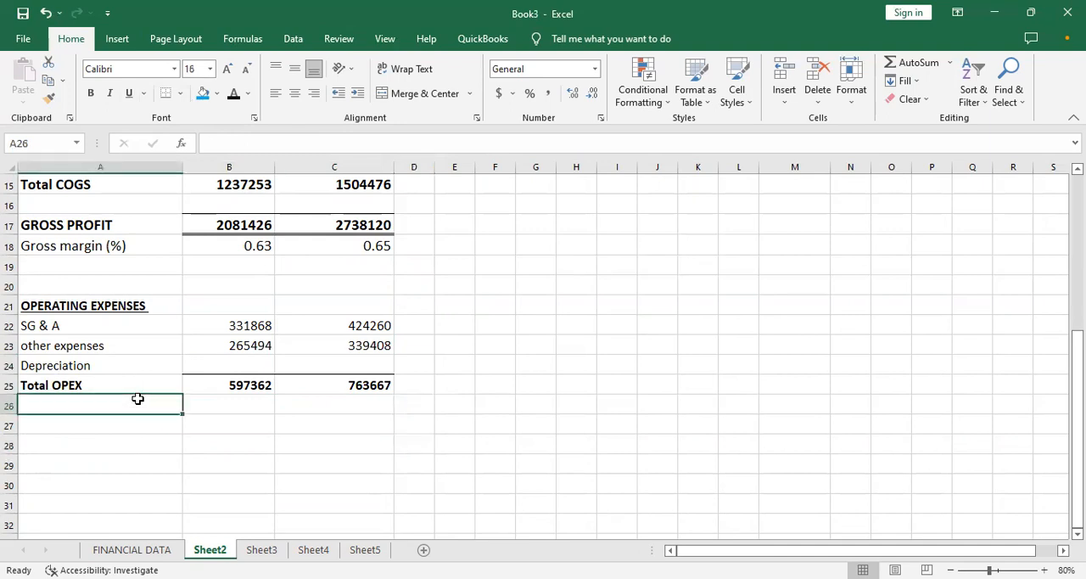
{"action": "left_click", "coordinate": [78, 427]}
{"action": "key", "text": "ctrl+b"}
{"action": "type", "text": "o"}
{"action": "type", "text": "Operating"}
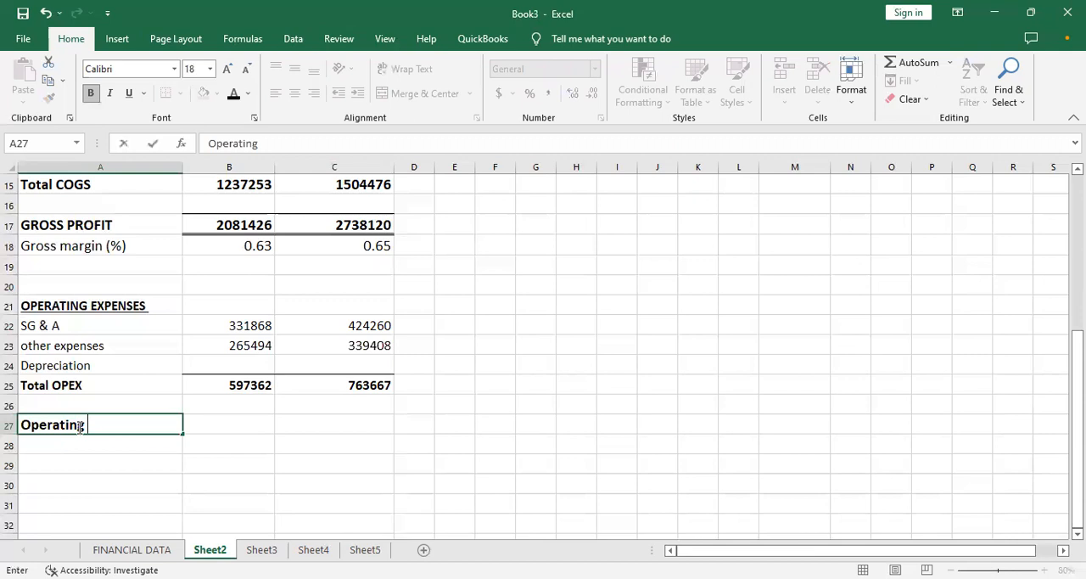
{"action": "type", "text": " Income"}
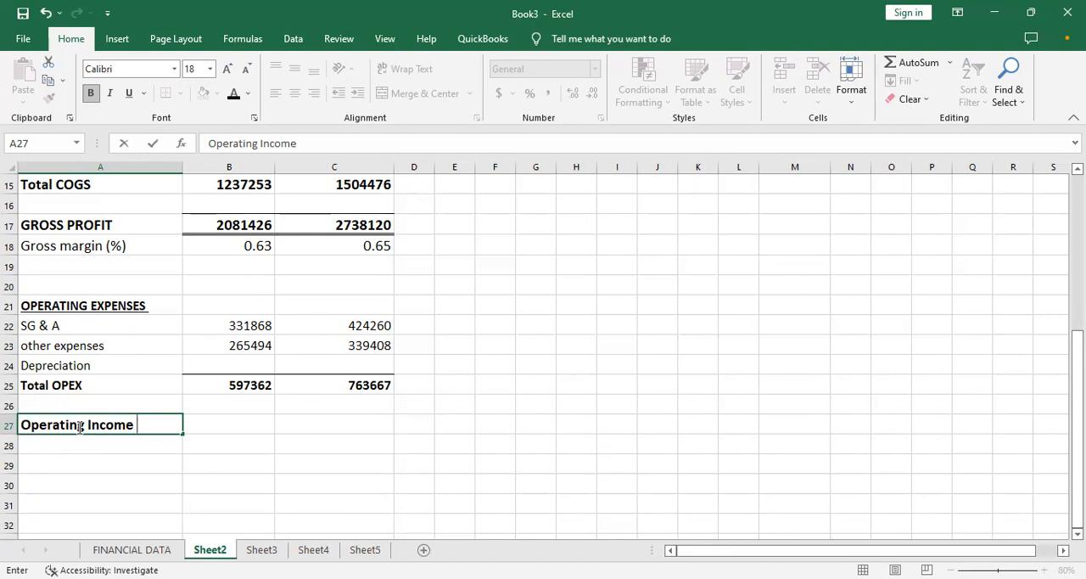
{"action": "key", "text": "Tab"}
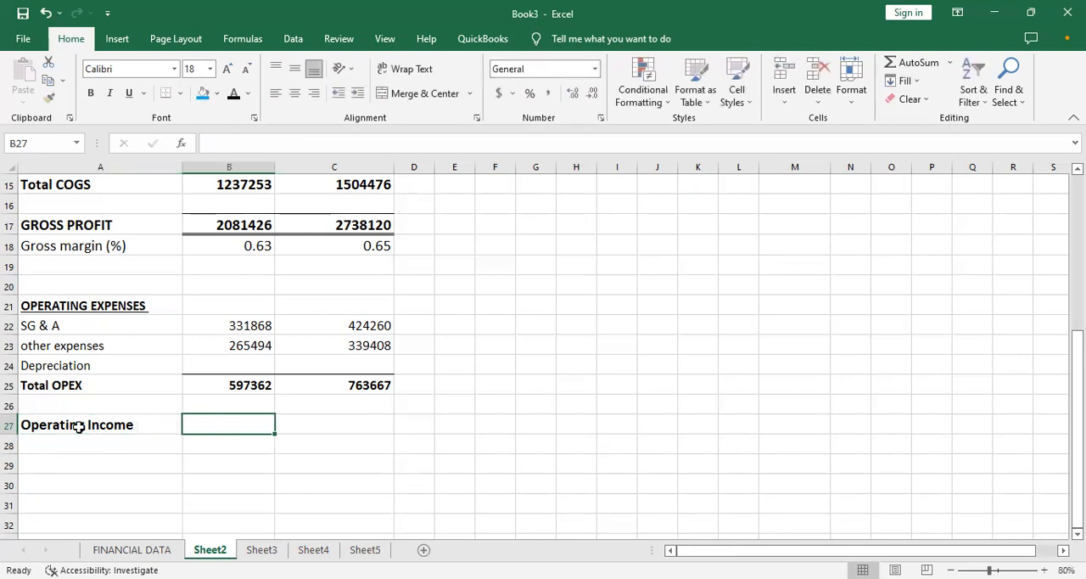
- Calculate the Month 1 operating income in B27 as gross profit minus total OPEX with =B17-B25
{"action": "type", "text": "="}
{"action": "key", "text": "Up"}
{"action": "key", "text": "Up"}
{"action": "key", "text": "Up"}
{"action": "key", "text": "Up"}
{"action": "key", "text": "Up"}
{"action": "key", "text": "Up"}
{"action": "key", "text": "Up"}
{"action": "key", "text": "Up"}
{"action": "key", "text": "Up"}
{"action": "key", "text": "Up"}
{"action": "key", "text": "Up"}
{"action": "key", "text": "Down"}
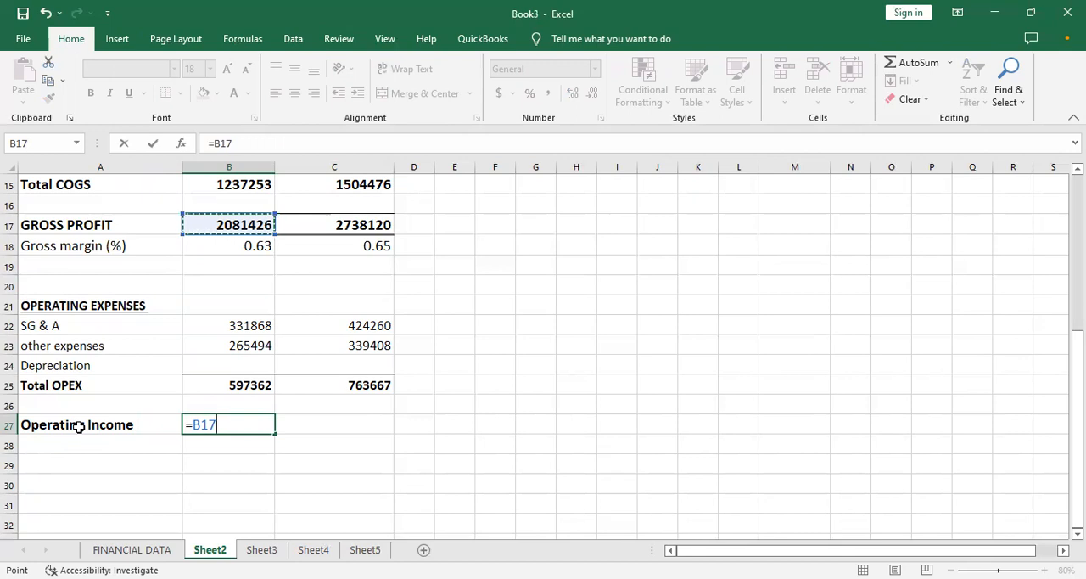
{"action": "key", "text": "Down"}
{"action": "key", "text": "Down"}
{"action": "key", "text": "Down"}
{"action": "key", "text": "Down"}
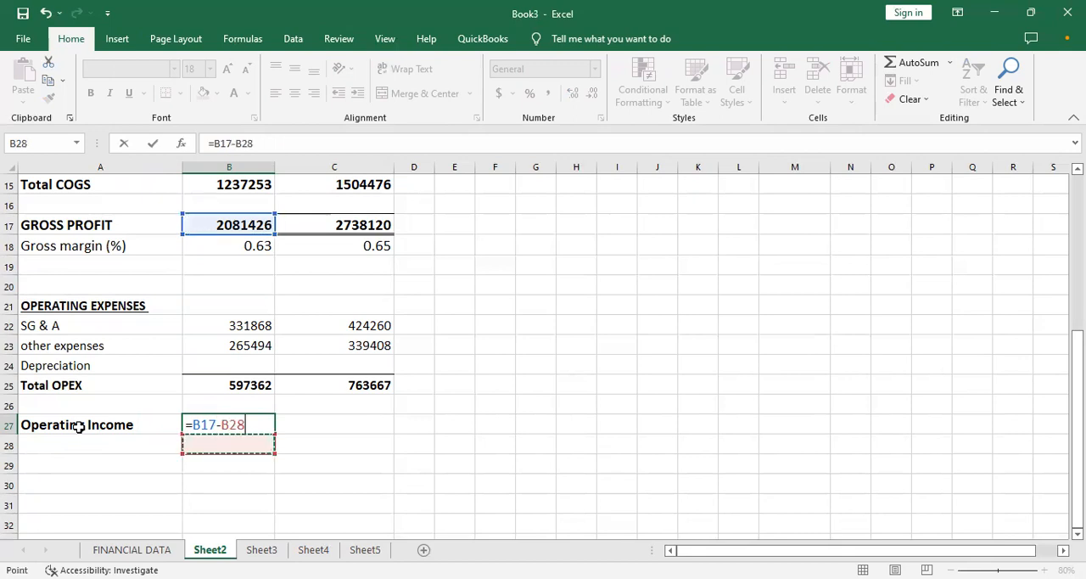
{"action": "key", "text": "Up"}
{"action": "key", "text": "Up"}
{"action": "key", "text": "Up"}
{"action": "key", "text": "Up"}
{"action": "key", "text": "Up"}
{"action": "key", "text": "Up"}
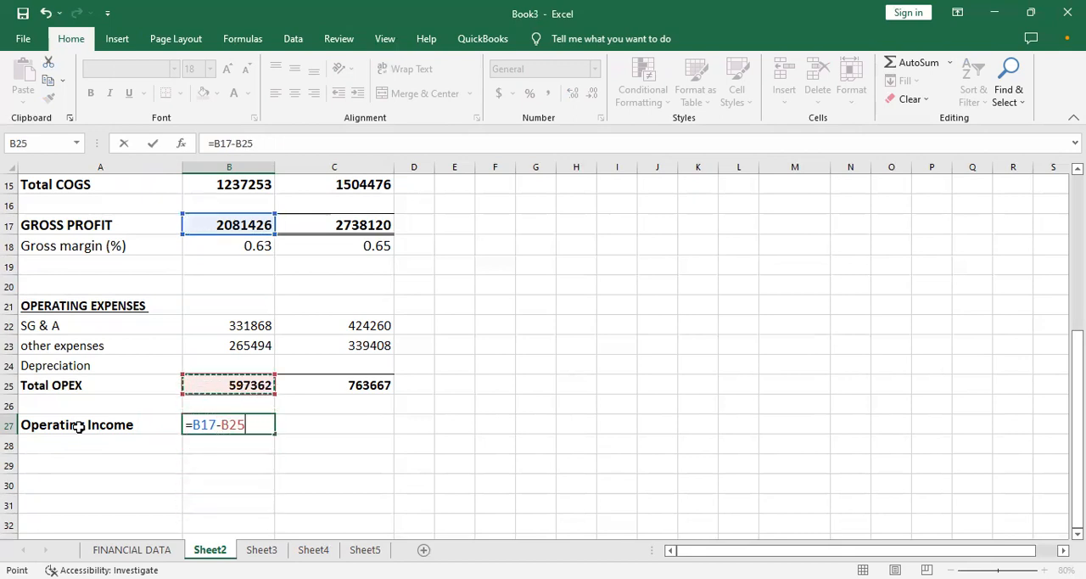
{"action": "key", "text": "Return"}
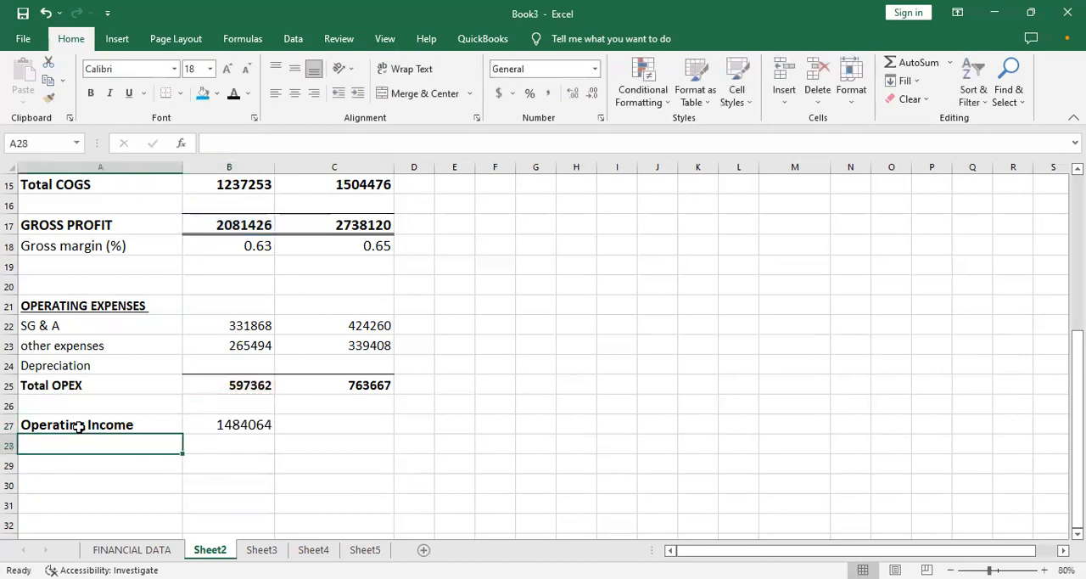
- Make the operating income in B27 bold and fill its formula across to C27
{"action": "key", "text": "Up"}
{"action": "key", "text": "Right"}
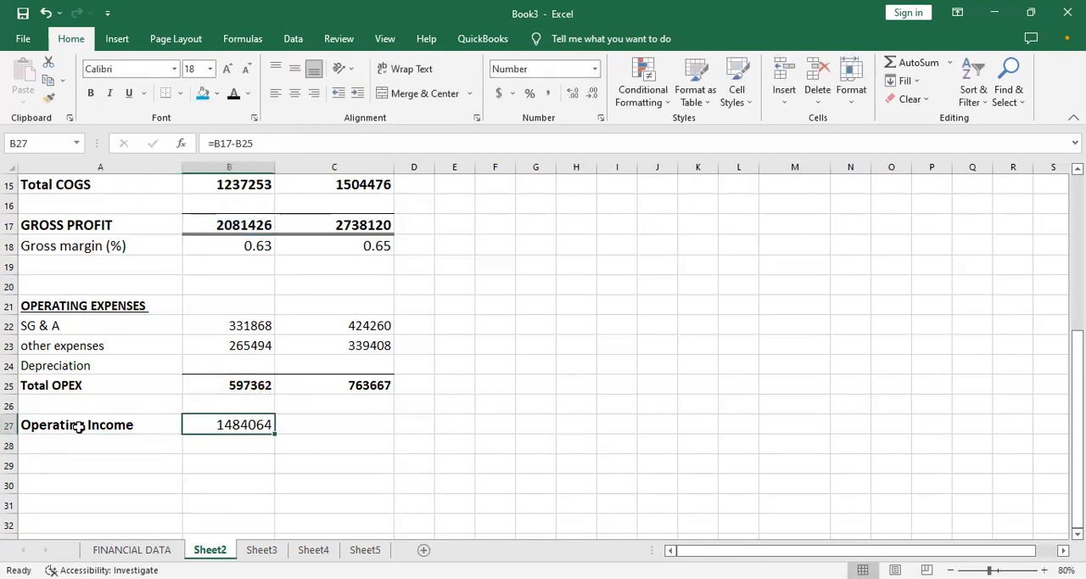
{"action": "key", "text": "ctrl+b"}
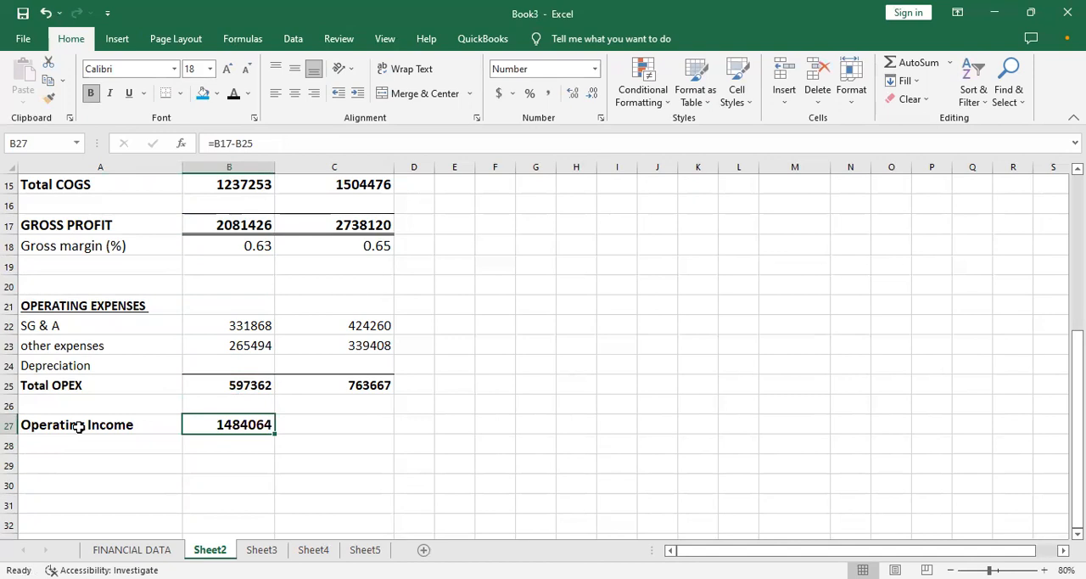
{"action": "left_click_drag", "start_coordinate": [275, 433], "coordinate": [375, 439]}
{"action": "left_click", "coordinate": [216, 443]}
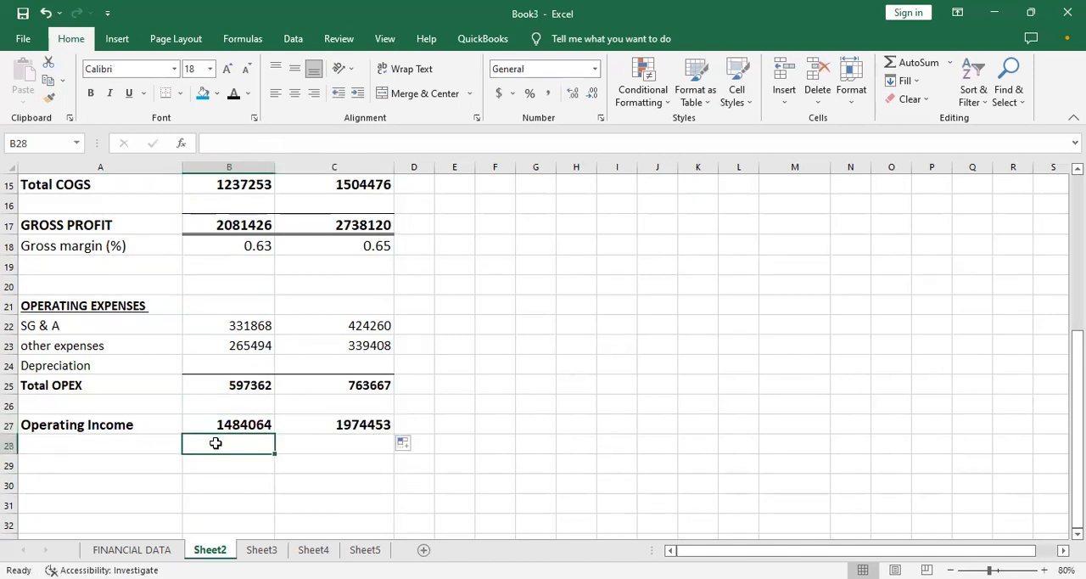
- Check the items listed after operating expenses on FINANCIAL DATA and return to Sheet2 through the INCOME STATEMENT hyperlink
{"action": "key", "text": "Down"}
{"action": "key", "text": "Down"}
{"action": "key", "text": "Down"}
{"action": "key", "text": "Down"}
{"action": "key", "text": "Down"}
{"action": "key", "text": "Down"}
{"action": "key", "text": "Down"}
{"action": "key", "text": "Down"}
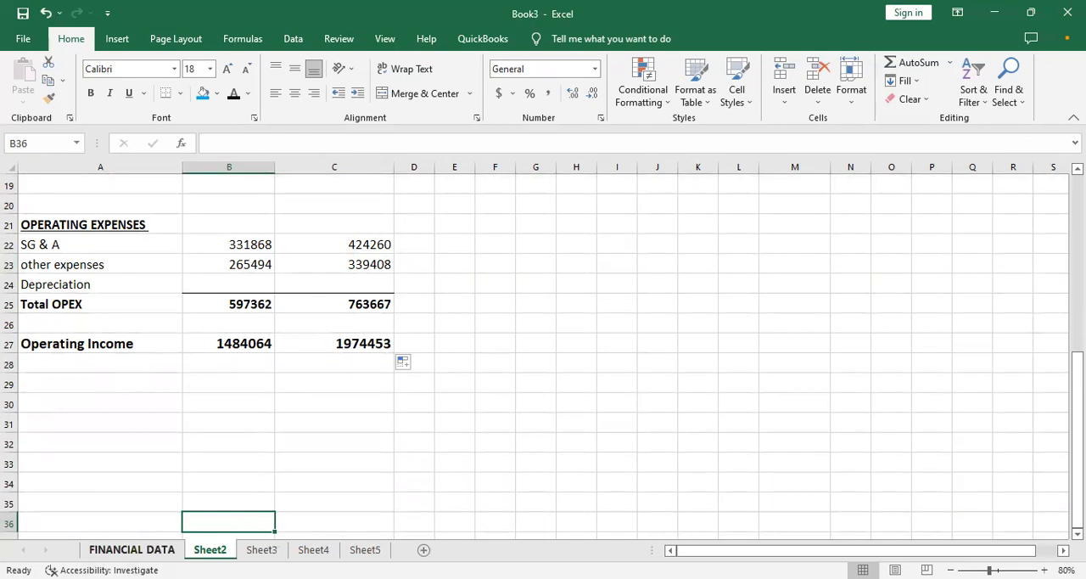
{"action": "left_click", "coordinate": [131, 550]}
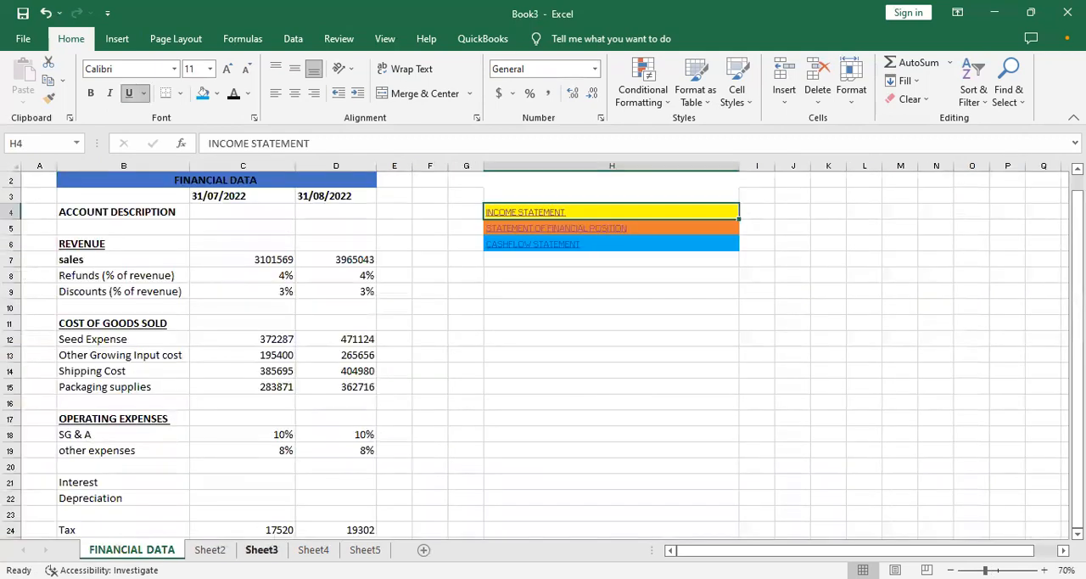
{"action": "left_click", "coordinate": [528, 212]}
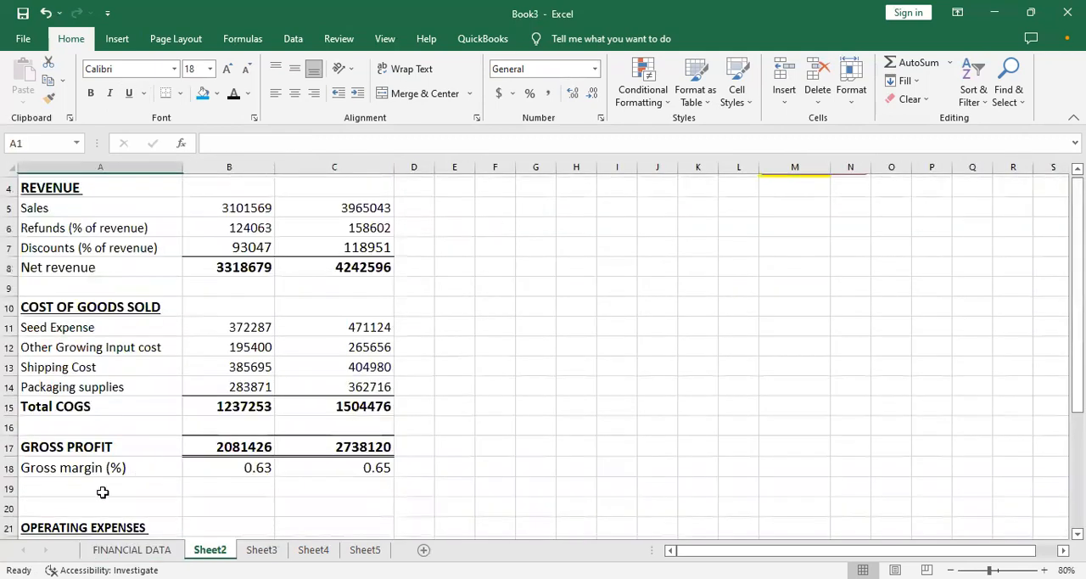
{"action": "scroll", "coordinate": [104, 492], "scroll_direction": "up", "scroll_amount": 1}
- Add the bold label Interest in A29, below the Operating Income row
{"action": "left_click", "coordinate": [146, 462]}
{"action": "key", "text": "Down"}
{"action": "key", "text": "Down"}
{"action": "key", "text": "Down"}
{"action": "key", "text": "Down"}
{"action": "key", "text": "Down"}
{"action": "key", "text": "Down"}
{"action": "key", "text": "Down"}
{"action": "key", "text": "Down"}
{"action": "key", "text": "Down"}
{"action": "key", "text": "Down"}
{"action": "key", "text": "Down"}
{"action": "key", "text": "Down"}
{"action": "key", "text": "Down"}
{"action": "key", "text": "Down"}
{"action": "key", "text": "Down"}
{"action": "key", "text": "Down"}
{"action": "key", "text": "Down"}
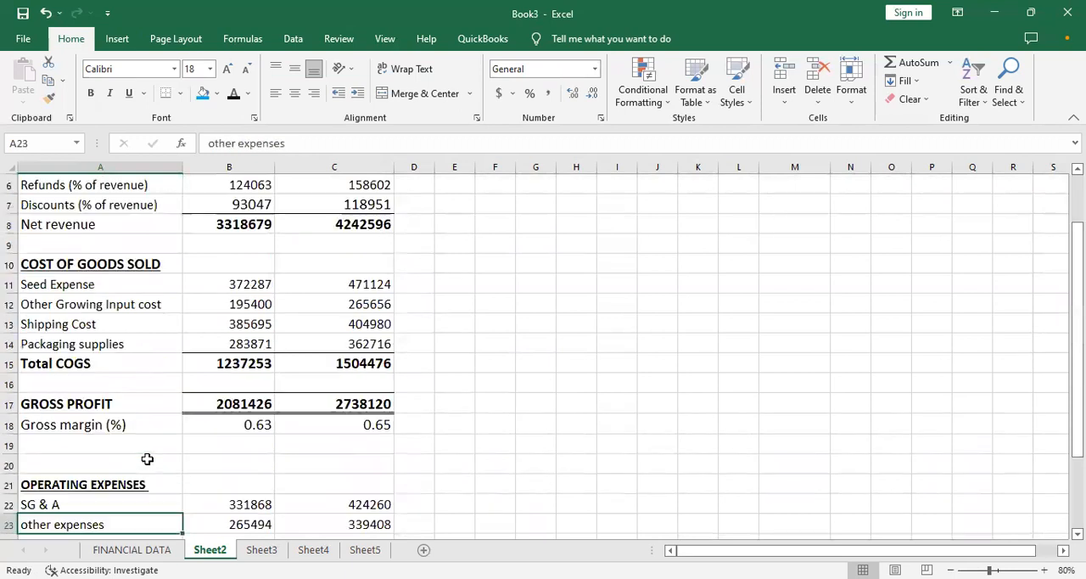
{"action": "key", "text": "Up"}
{"action": "key", "text": "Up"}
{"action": "key", "text": "Up"}
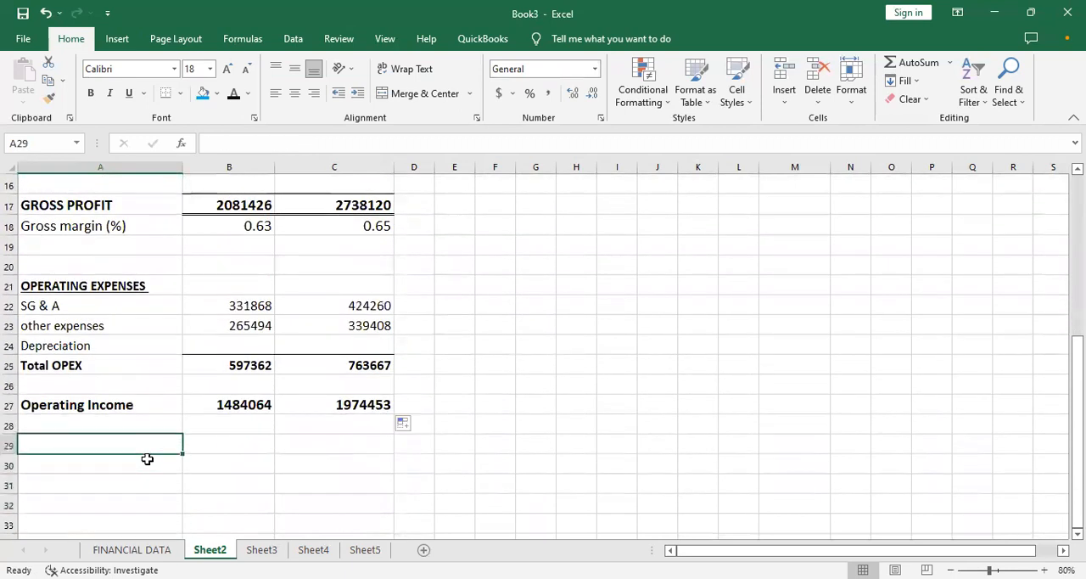
{"action": "type", "text": "in"}
{"action": "key", "text": "BackSpace"}
{"action": "key", "text": "BackSpace"}
{"action": "key", "text": "ctrl+b"}
{"action": "type", "text": "I"}
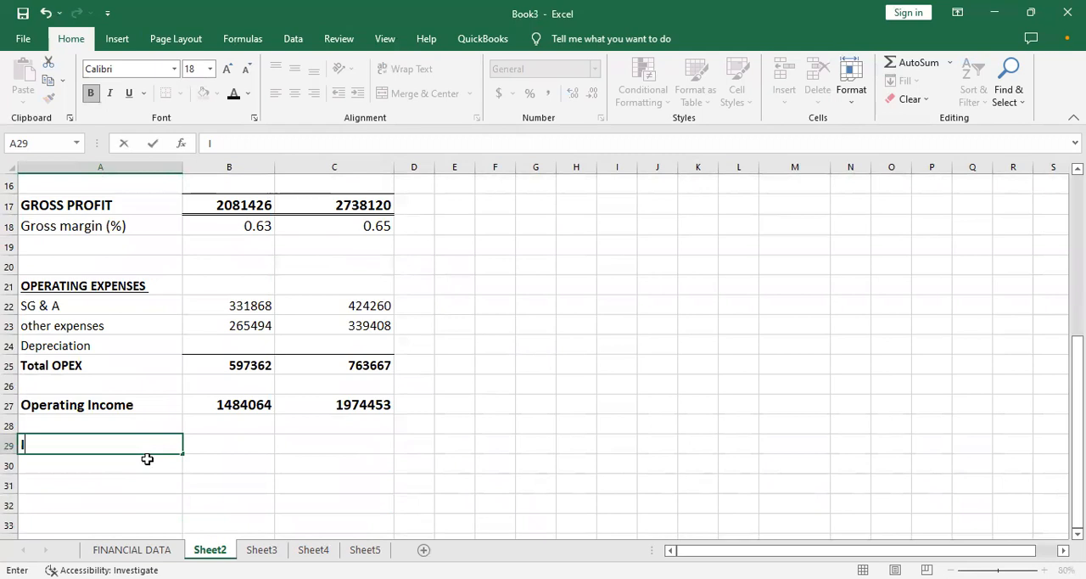
{"action": "type", "text": "nterest"}
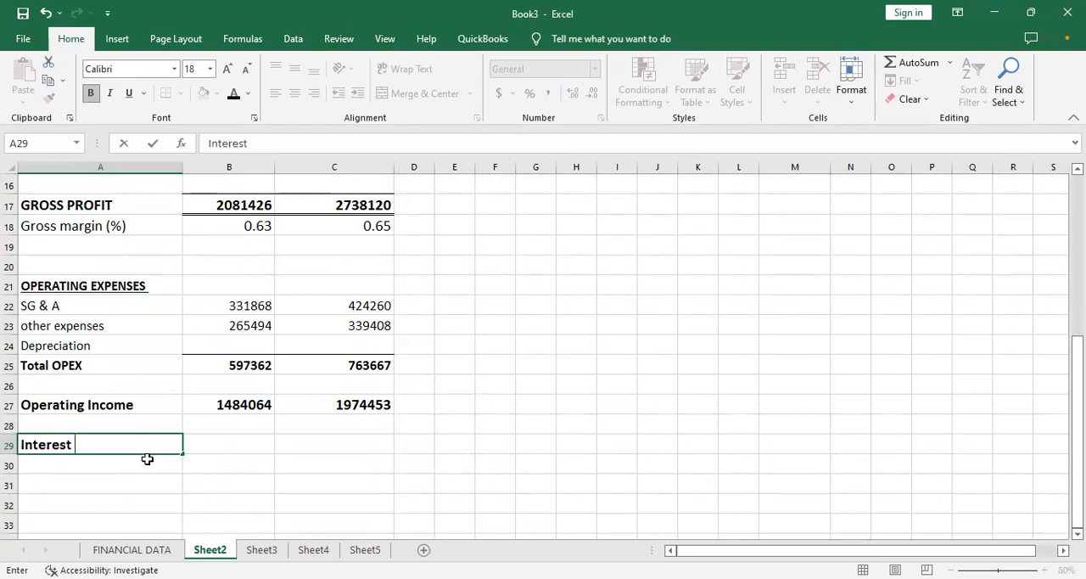
{"action": "key", "text": "Return"}
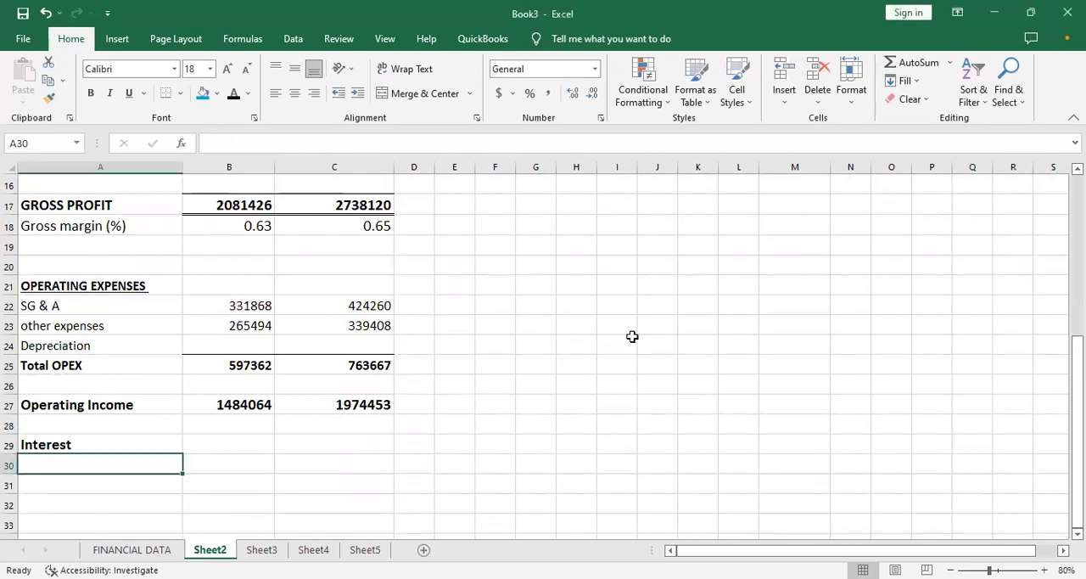
{"action": "left_click", "coordinate": [738, 348]}
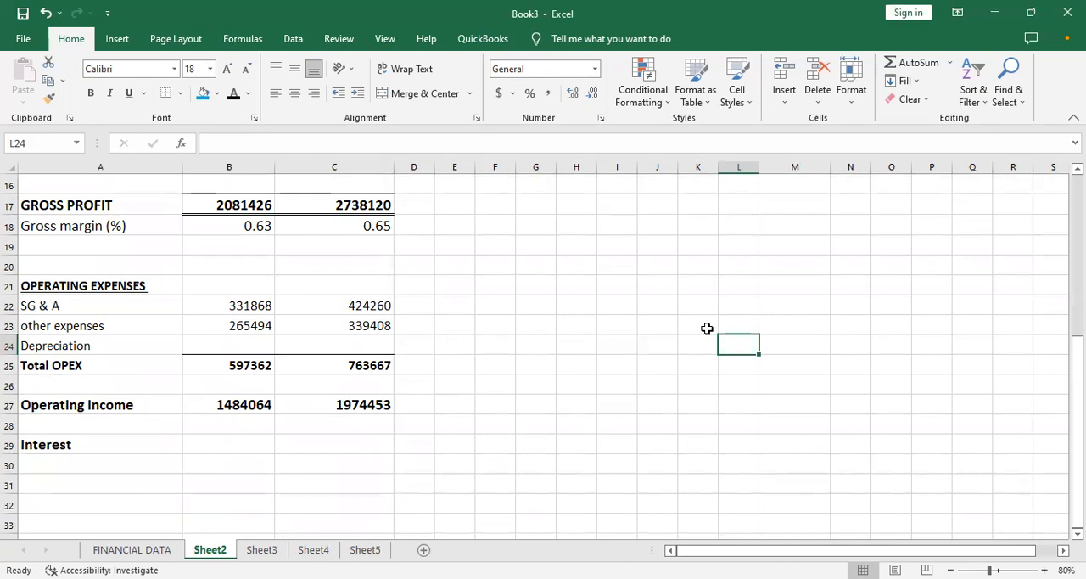
{"action": "left_click", "coordinate": [226, 439]}
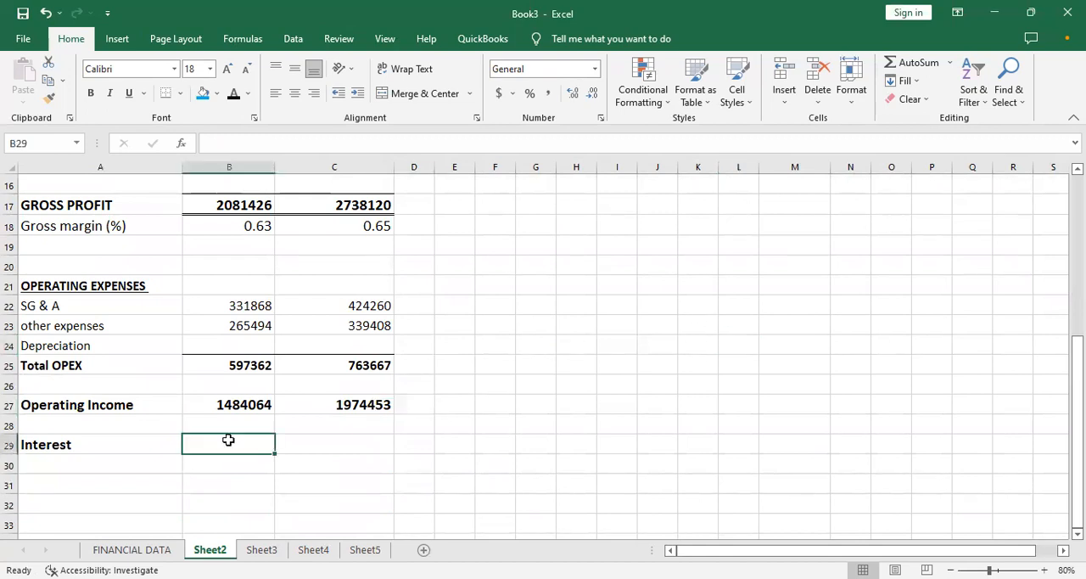
{"action": "left_click", "coordinate": [151, 448]}
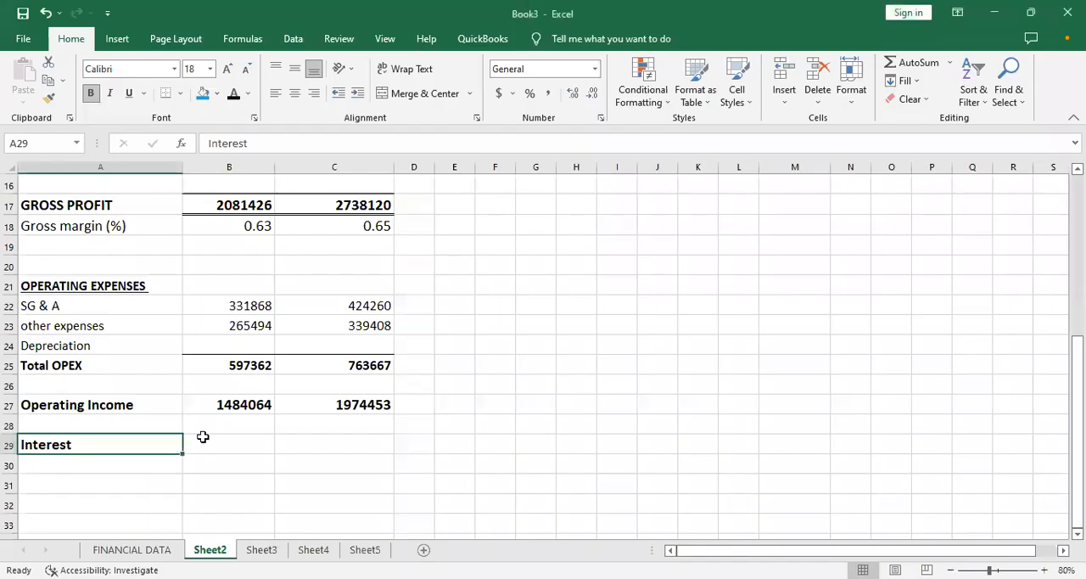
{"action": "left_click", "coordinate": [222, 444]}
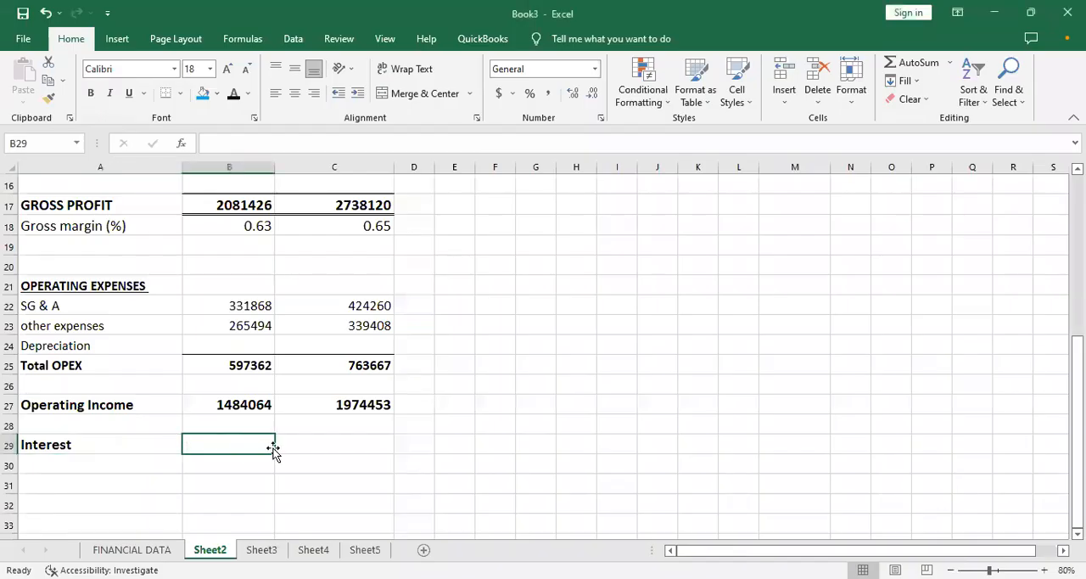
- Add the bold label NI before taxes in A31, below the Interest row
{"action": "left_click", "coordinate": [138, 484]}
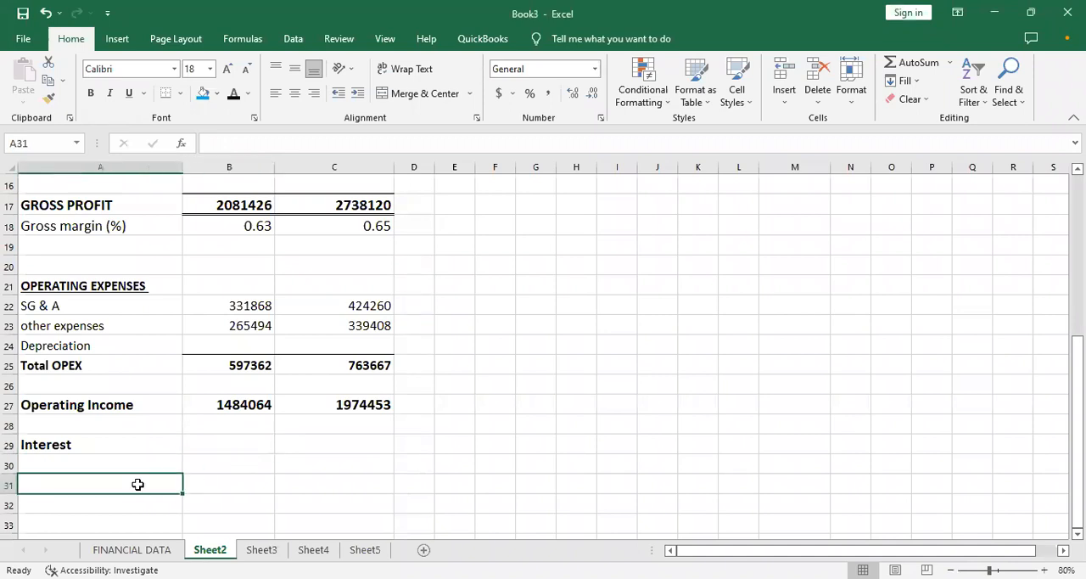
{"action": "type", "text": "N"}
{"action": "key", "text": "BackSpace"}
{"action": "key", "text": "ctrl+b"}
{"action": "type", "text": "NI"}
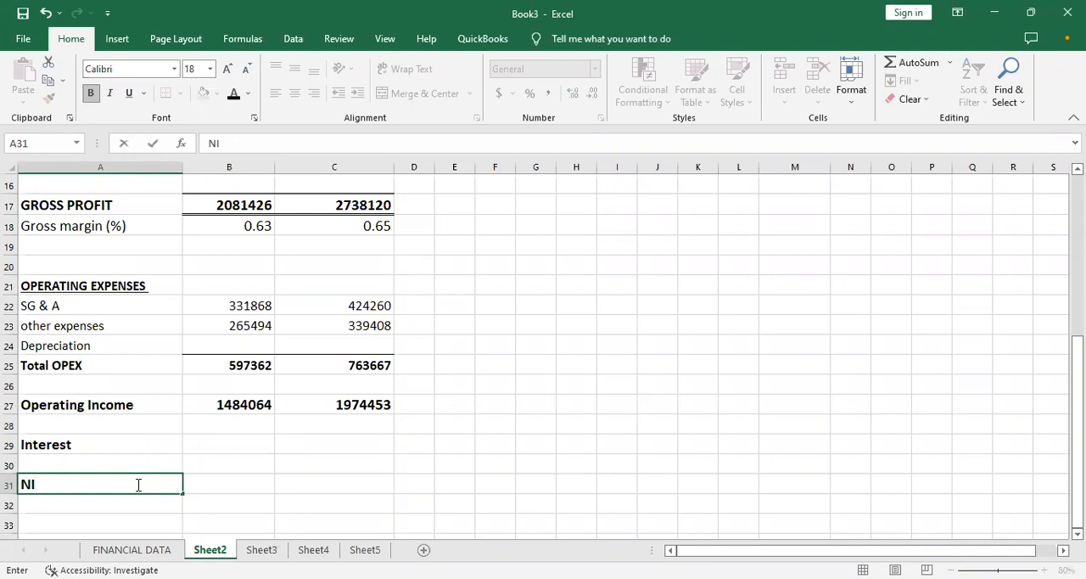
{"action": "type", "text": " before taxes"}
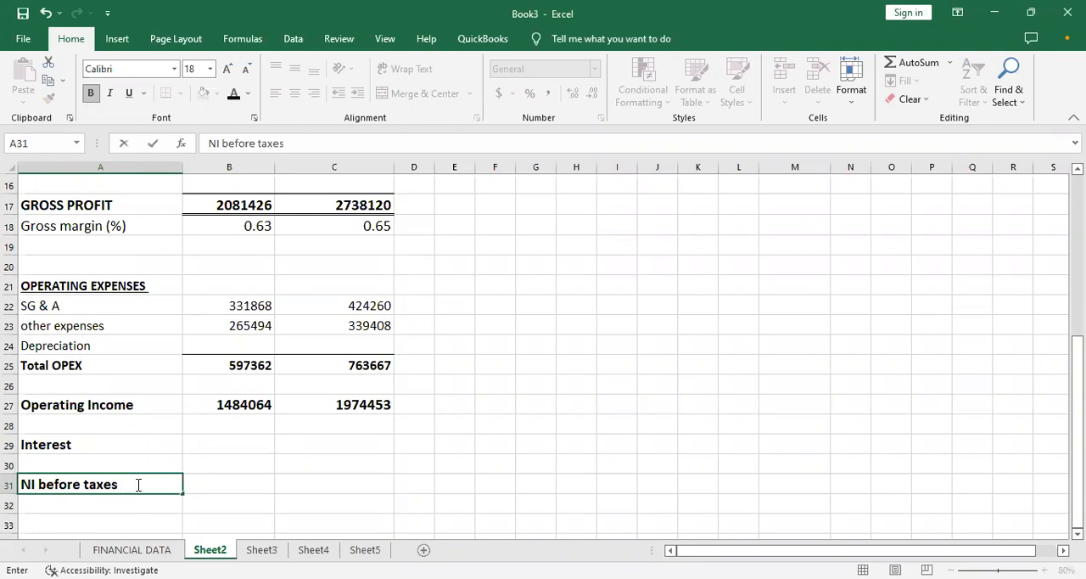
{"action": "key", "text": "Tab"}
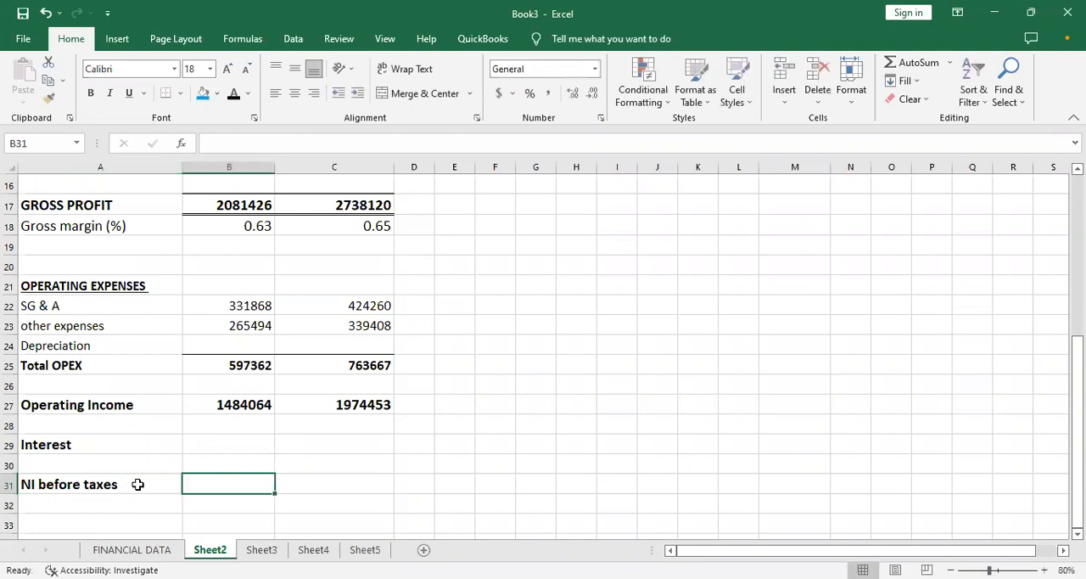
- Calculate the Month 1 net income before taxes in B31 with =B27-B29 and make the result bold
{"action": "type", "text": "="}
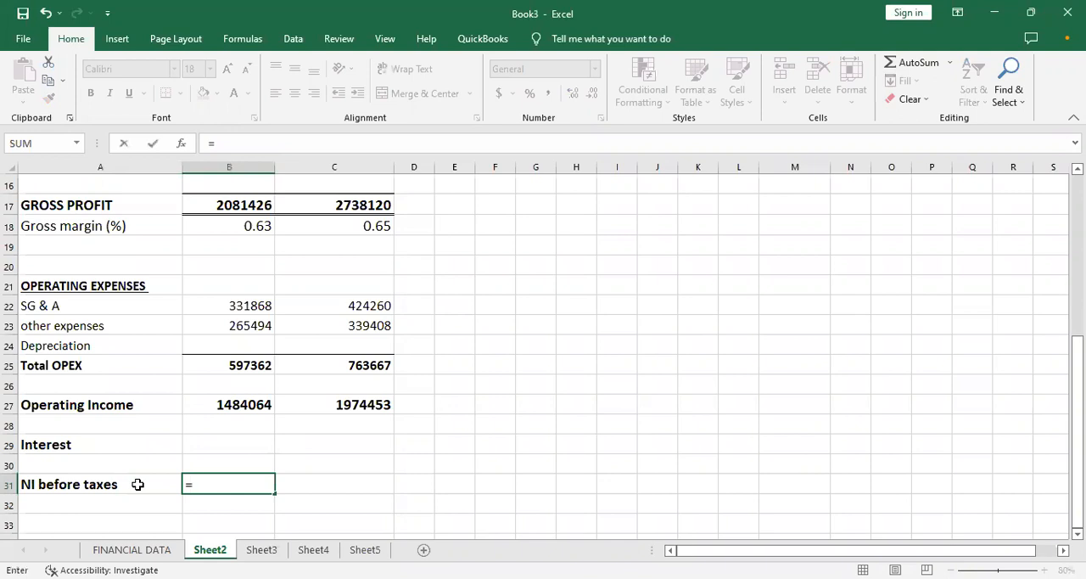
{"action": "key", "text": "Up"}
{"action": "key", "text": "Up"}
{"action": "key", "text": "Up"}
{"action": "key", "text": "Up"}
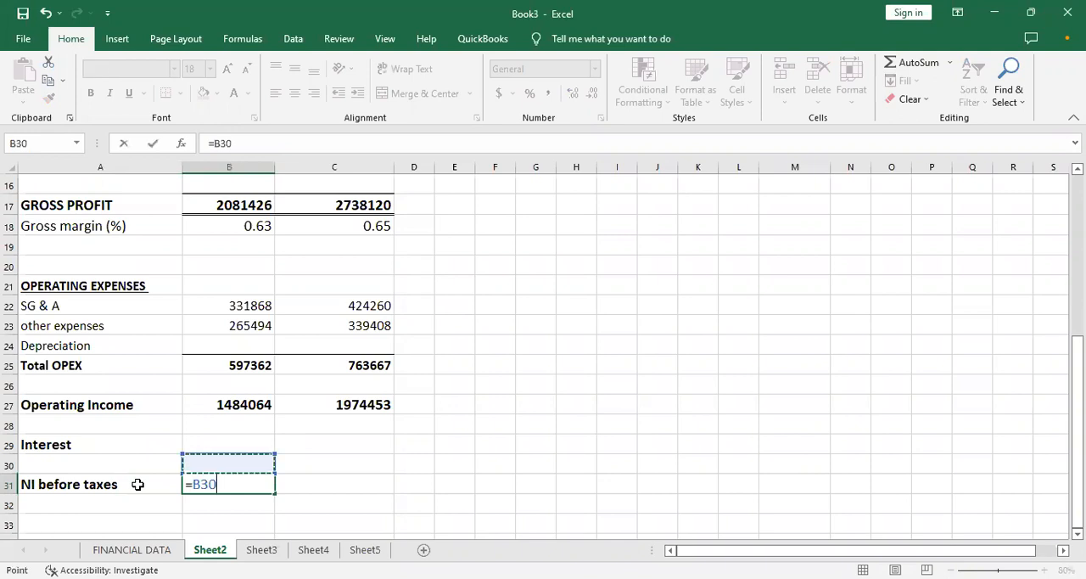
{"action": "type", "text": "-"}
{"action": "key", "text": "Down"}
{"action": "key", "text": "Down"}
{"action": "key", "text": "Up"}
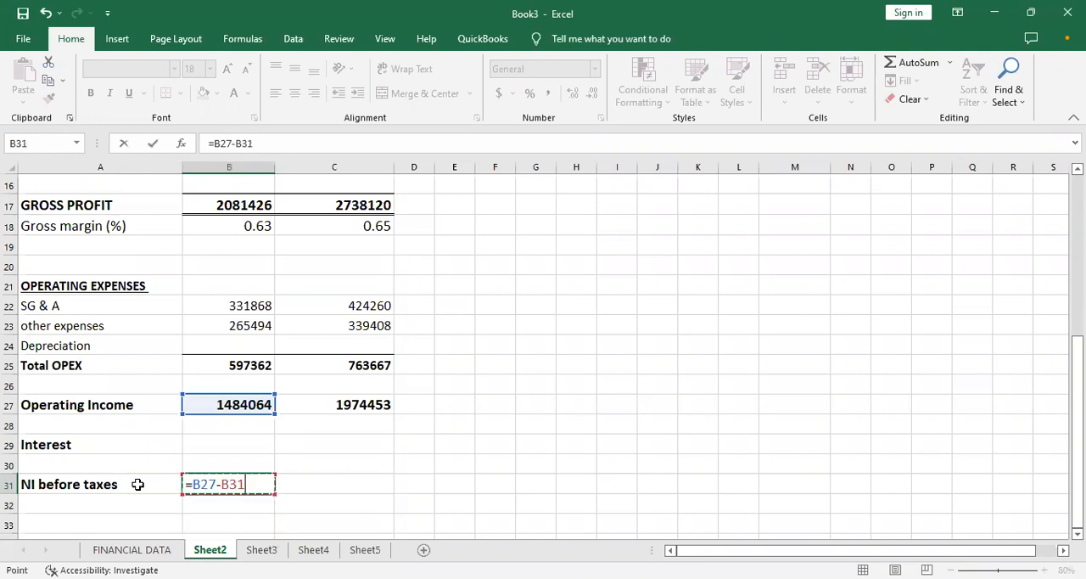
{"action": "key", "text": "Up"}
{"action": "key", "text": "Up"}
{"action": "key", "text": "Up"}
{"action": "key", "text": "Return"}
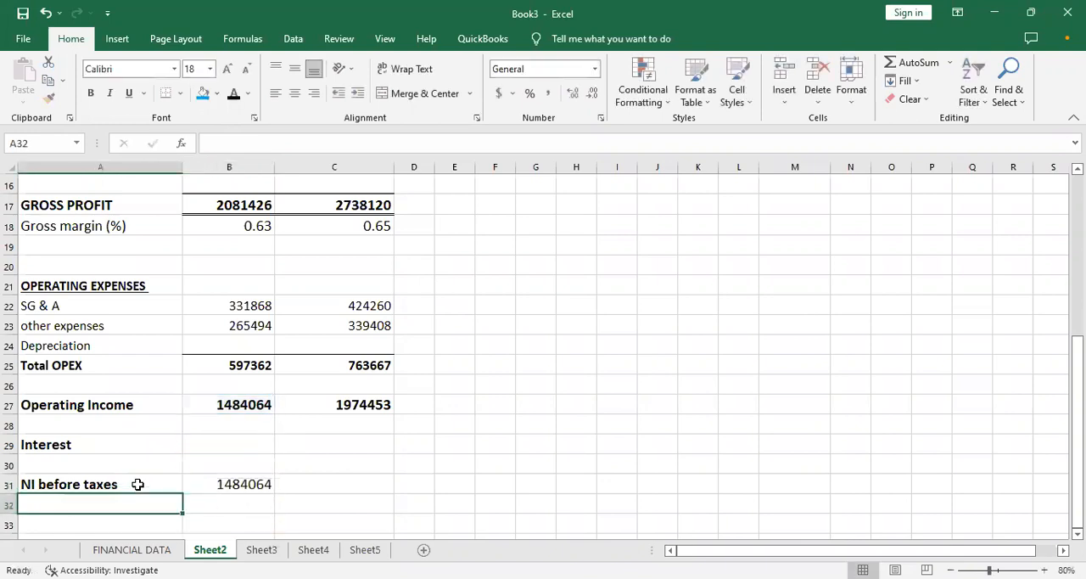
{"action": "key", "text": "Up"}
{"action": "key", "text": "Right"}
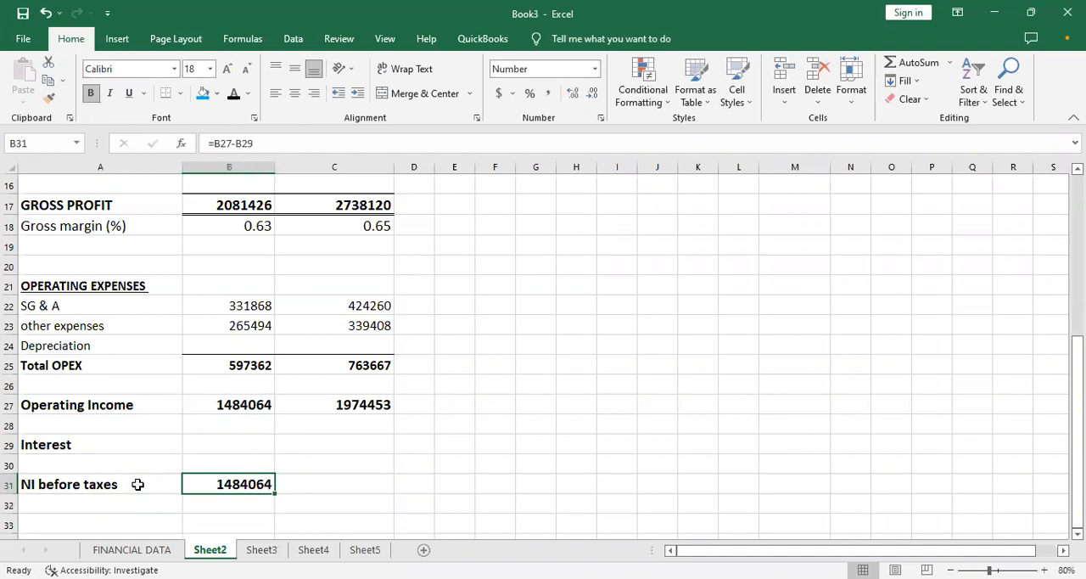
- Add the bold label Taxes in A33 of Sheet2 and switch to the FINANCIAL DATA sheet
{"action": "key", "text": "Down"}
{"action": "key", "text": "Down"}
{"action": "key", "text": "Down"}
{"action": "key", "text": "Down"}
{"action": "key", "text": "Up"}
{"action": "key", "text": "Up"}
{"action": "key", "text": "Up"}
{"action": "key", "text": "Down"}
{"action": "key", "text": "Down"}
{"action": "key", "text": "Left"}
{"action": "key", "text": "Up"}
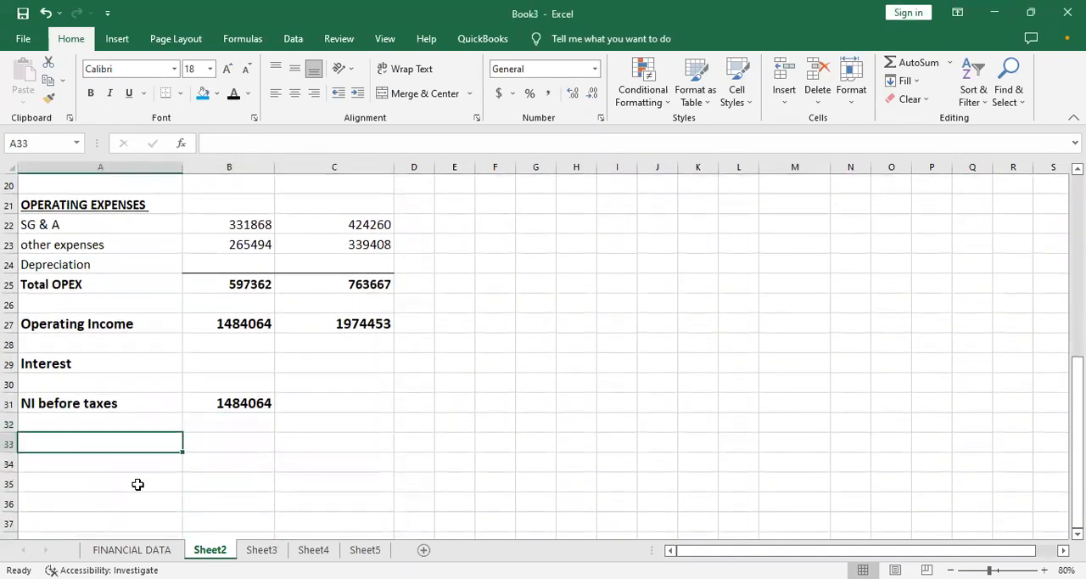
{"action": "type", "text": "T"}
{"action": "key", "text": "BackSpace"}
{"action": "key", "text": "ctrl+b"}
{"action": "type", "text": "Taxes"}
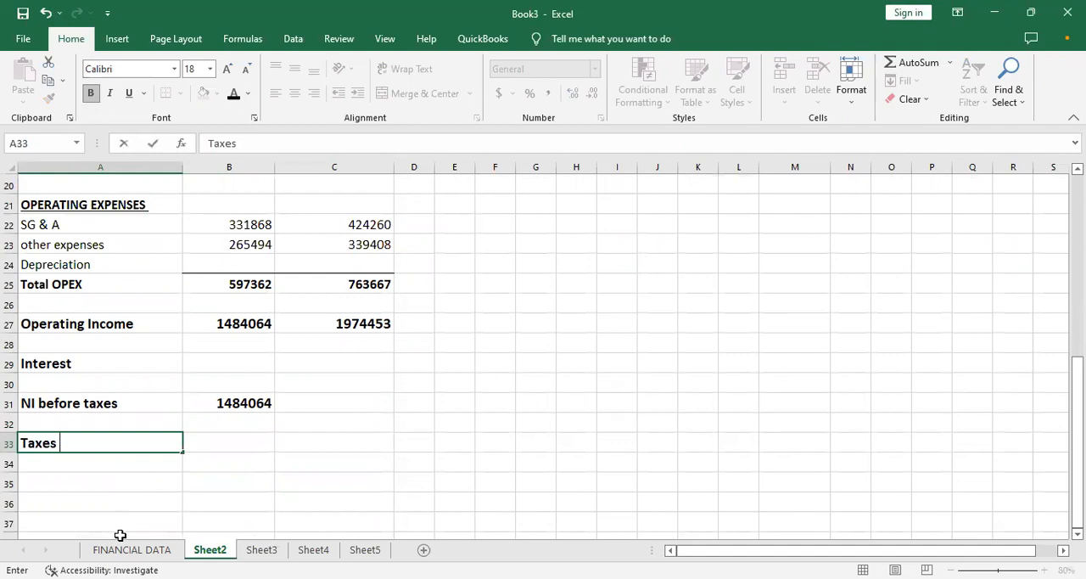
{"action": "left_click", "coordinate": [125, 549]}
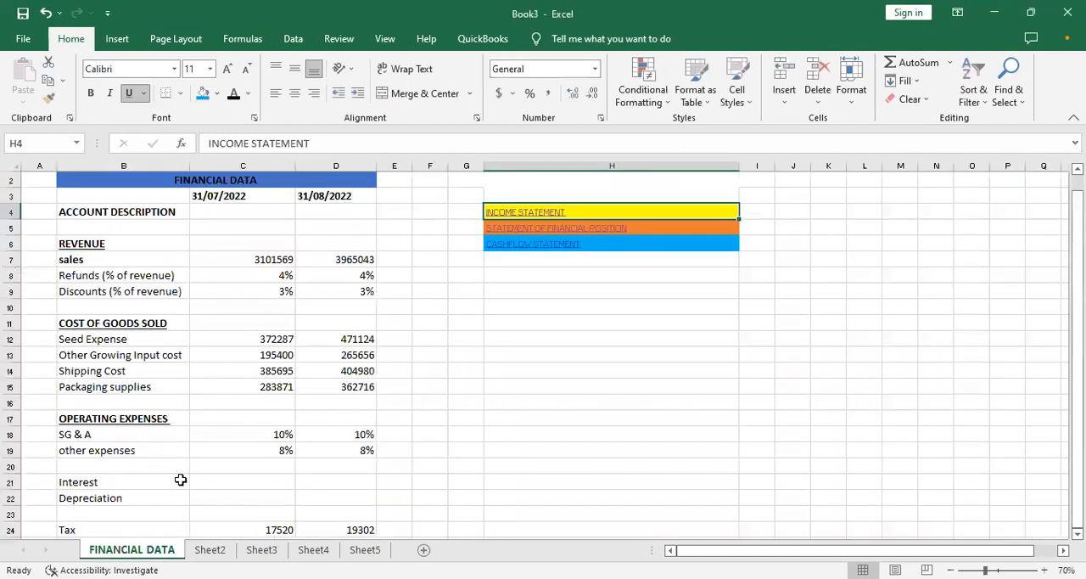
- Copy the Tax amounts for both dates in C24:D24 of the FINANCIAL DATA sheet
{"action": "left_click", "coordinate": [133, 481]}
{"action": "key", "text": "Down"}
{"action": "key", "text": "Down"}
{"action": "key", "text": "Down"}
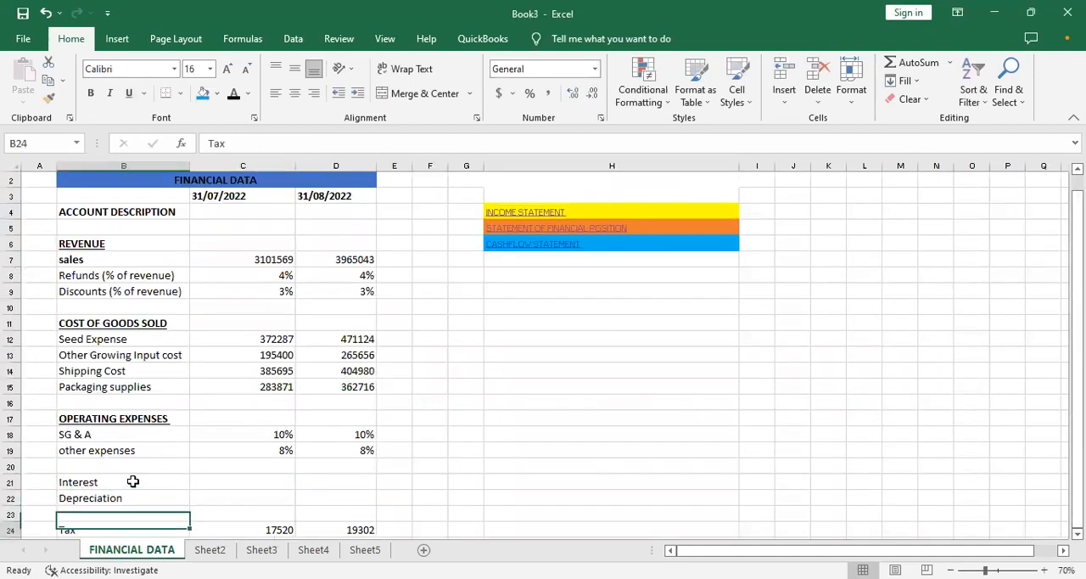
{"action": "key", "text": "Down"}
{"action": "key", "text": "Down"}
{"action": "key", "text": "Down"}
{"action": "key", "text": "Up"}
{"action": "key", "text": "Up"}
{"action": "key", "text": "Up"}
{"action": "key", "text": "Right"}
{"action": "key", "text": "Right"}
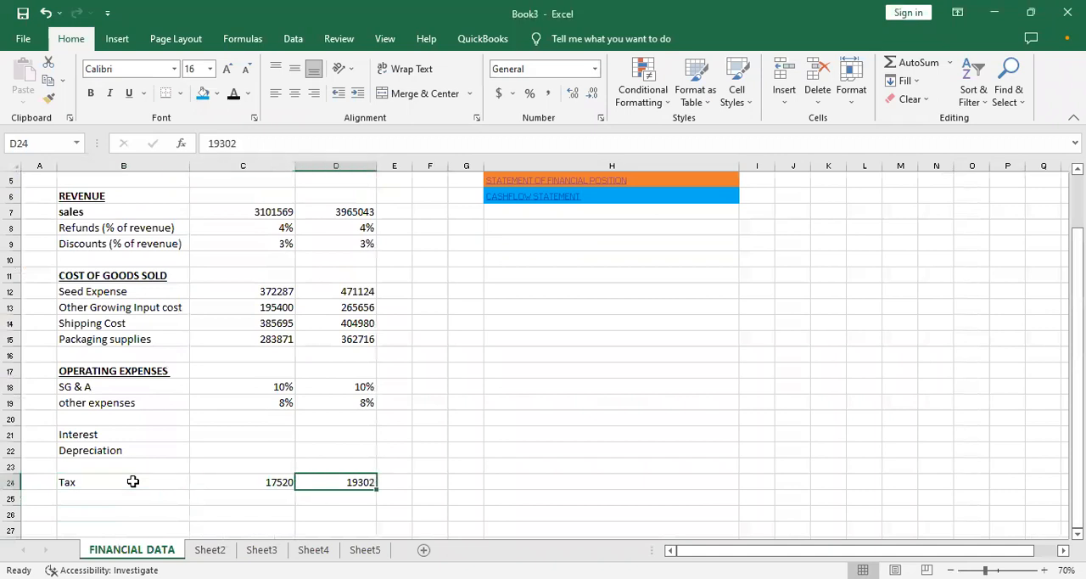
{"action": "key", "text": "Left"}
{"action": "key", "text": "shift+Right"}
{"action": "key", "text": "shift+Right"}
{"action": "key", "text": "shift+Left"}
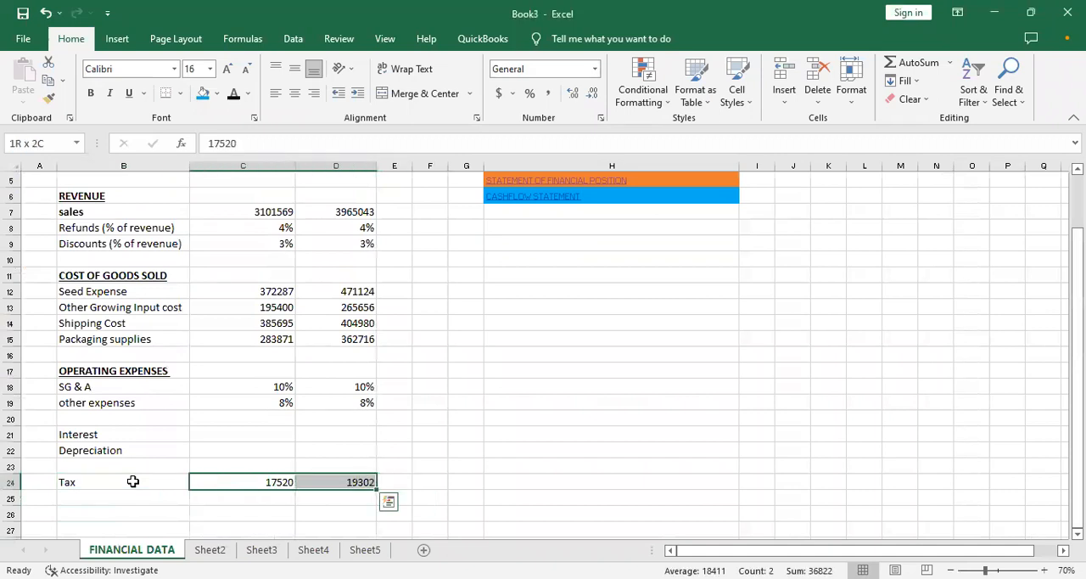
{"action": "key", "text": "ctrl+c"}
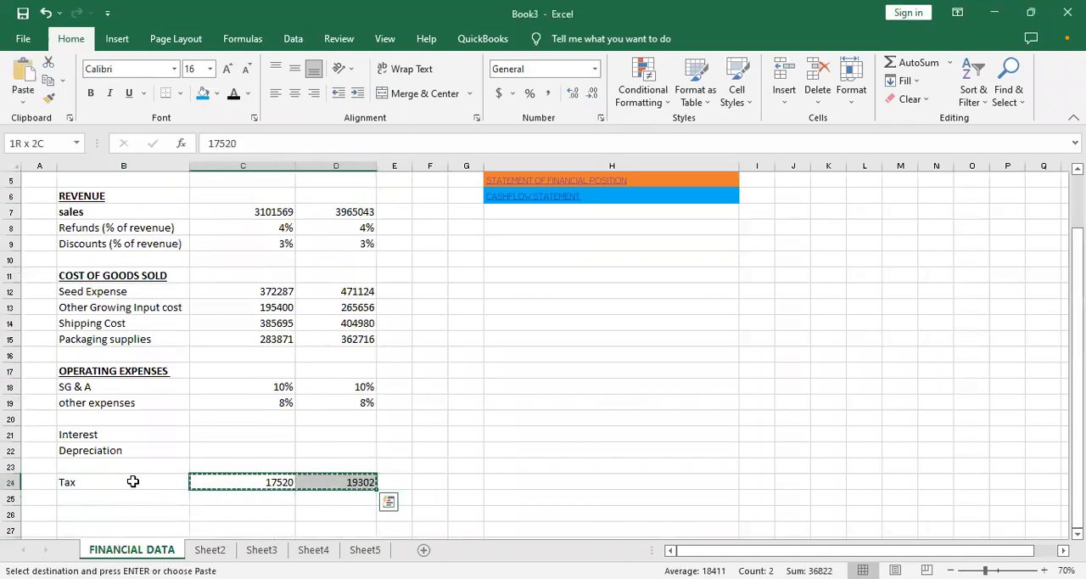
- Follow the INCOME STATEMENT hyperlink and paste the copied tax amounts into B33:C33 of the Taxes row
{"action": "key", "text": "Up"}
{"action": "key", "text": "Up"}
{"action": "key", "text": "Up"}
{"action": "key", "text": "Up"}
{"action": "key", "text": "Up"}
{"action": "key", "text": "Up"}
{"action": "key", "text": "Up"}
{"action": "key", "text": "Up"}
{"action": "key", "text": "Up"}
{"action": "key", "text": "Up"}
{"action": "key", "text": "Up"}
{"action": "key", "text": "Up"}
{"action": "key", "text": "Up"}
{"action": "key", "text": "Up"}
{"action": "key", "text": "Up"}
{"action": "key", "text": "Up"}
{"action": "key", "text": "Up"}
{"action": "key", "text": "Up"}
{"action": "key", "text": "Up"}
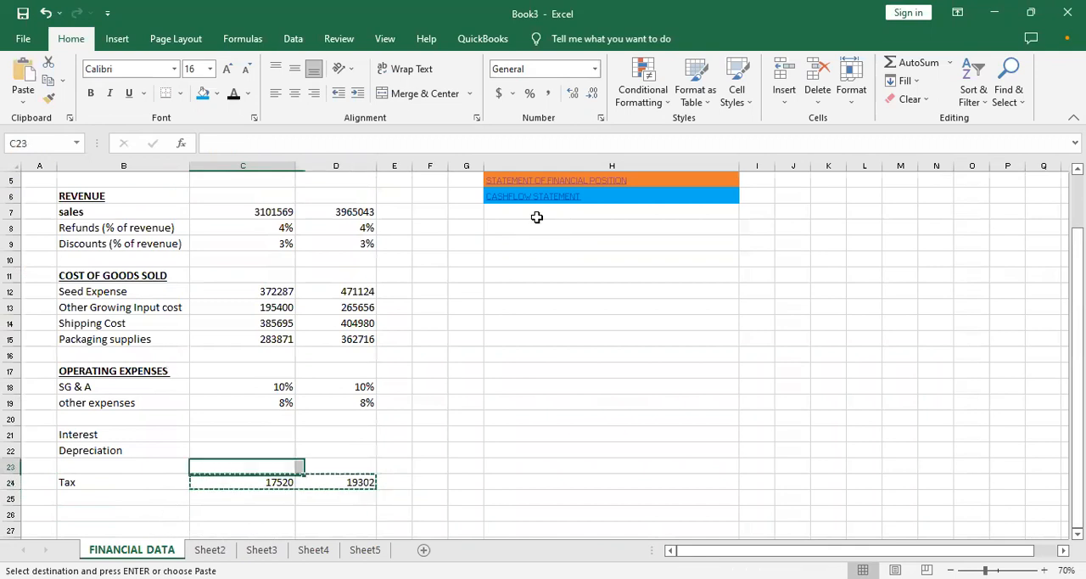
{"action": "key", "text": "Up"}
{"action": "key", "text": "Up"}
{"action": "key", "text": "Up"}
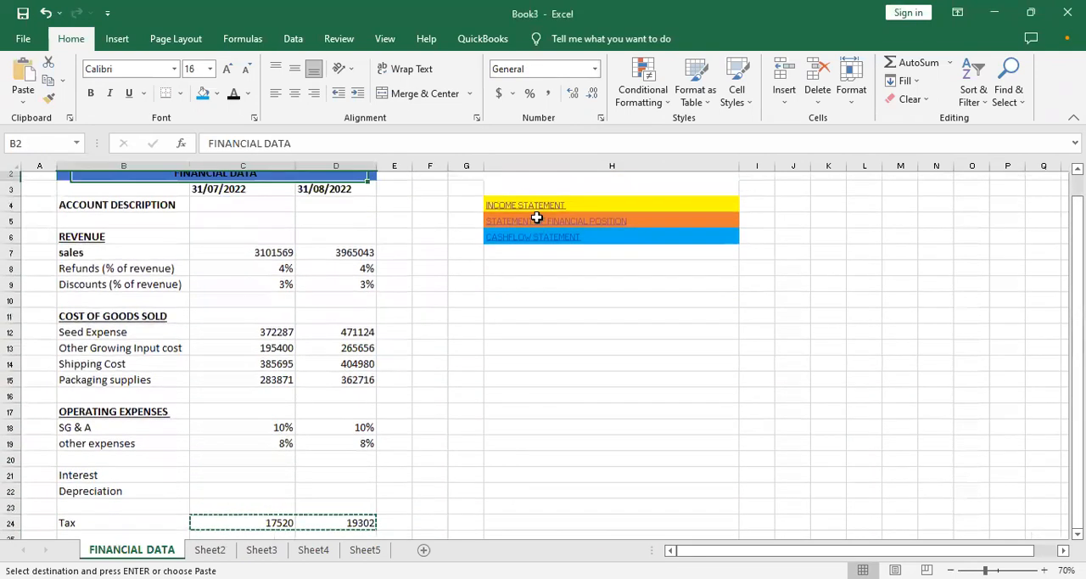
{"action": "left_click", "coordinate": [522, 212]}
{"action": "left_click", "coordinate": [523, 212]}
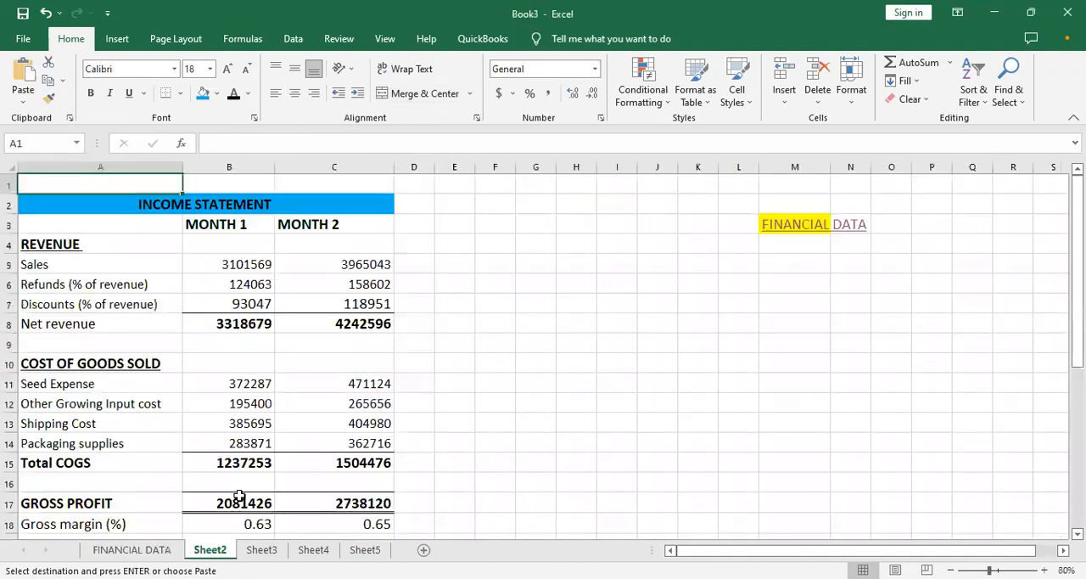
{"action": "left_click", "coordinate": [185, 498]}
{"action": "key", "text": "Down"}
{"action": "key", "text": "Down"}
{"action": "key", "text": "Down"}
{"action": "key", "text": "Down"}
{"action": "key", "text": "Down"}
{"action": "key", "text": "Down"}
{"action": "key", "text": "Down"}
{"action": "key", "text": "Down"}
{"action": "key", "text": "Down"}
{"action": "key", "text": "Down"}
{"action": "key", "text": "Down"}
{"action": "key", "text": "Down"}
{"action": "key", "text": "Down"}
{"action": "key", "text": "Down"}
{"action": "key", "text": "Down"}
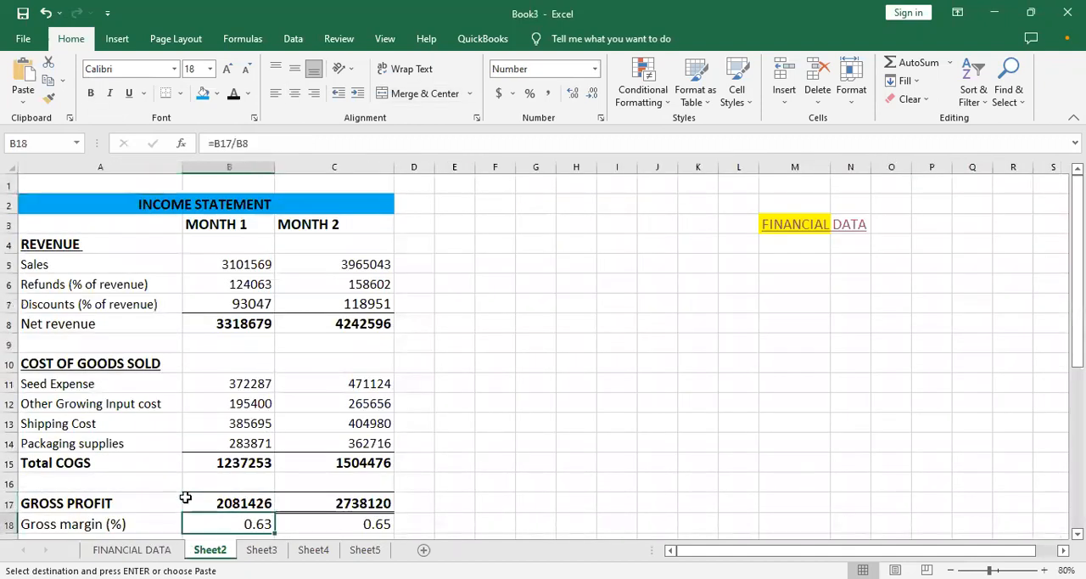
{"action": "key", "text": "Down"}
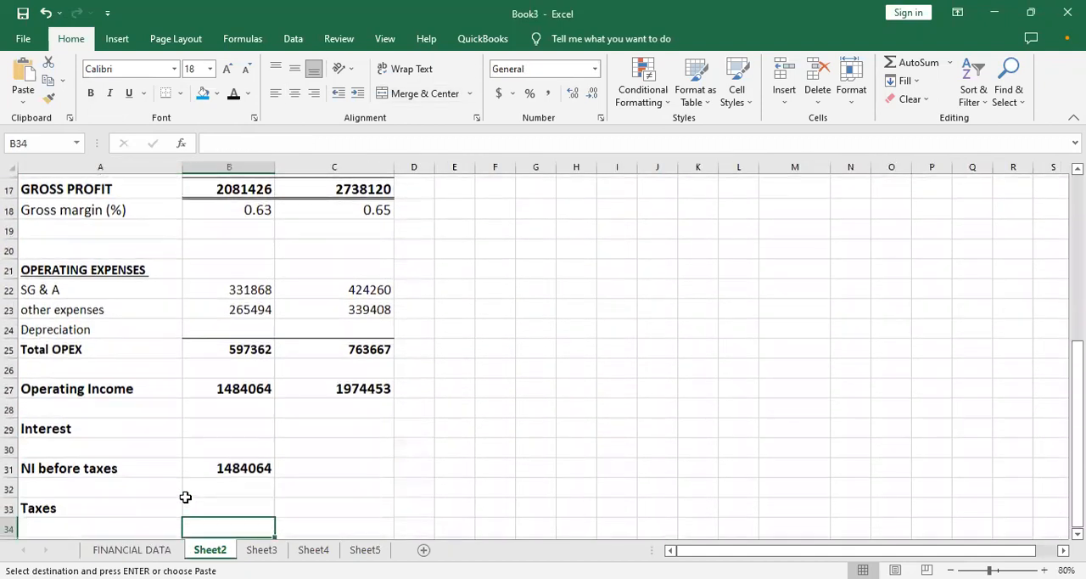
{"action": "key", "text": "ctrl+v"}
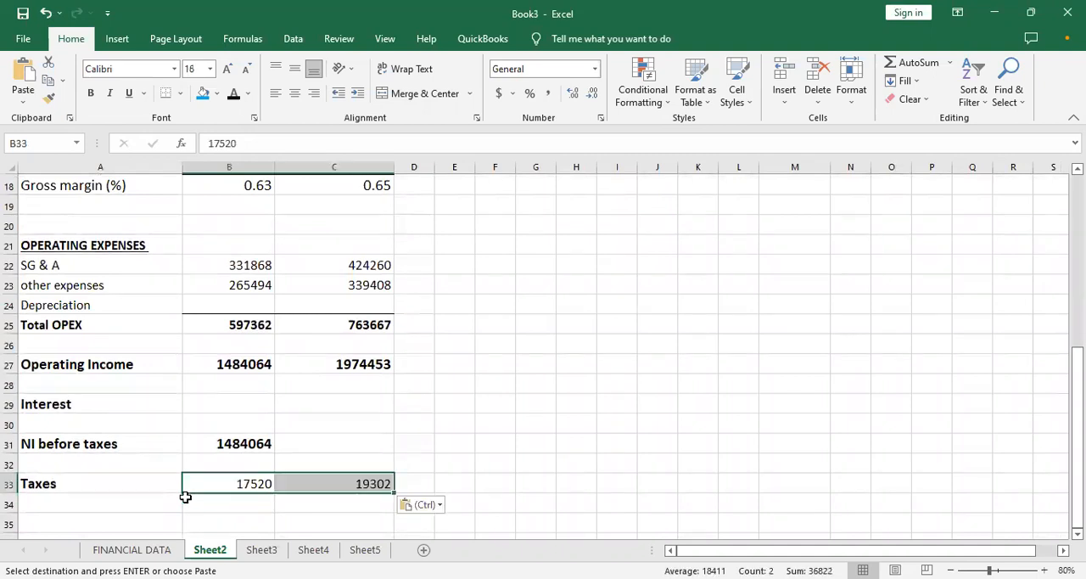
- Fill the NI before taxes formula from B31 across to C31 for Month 2
{"action": "left_click", "coordinate": [242, 443]}
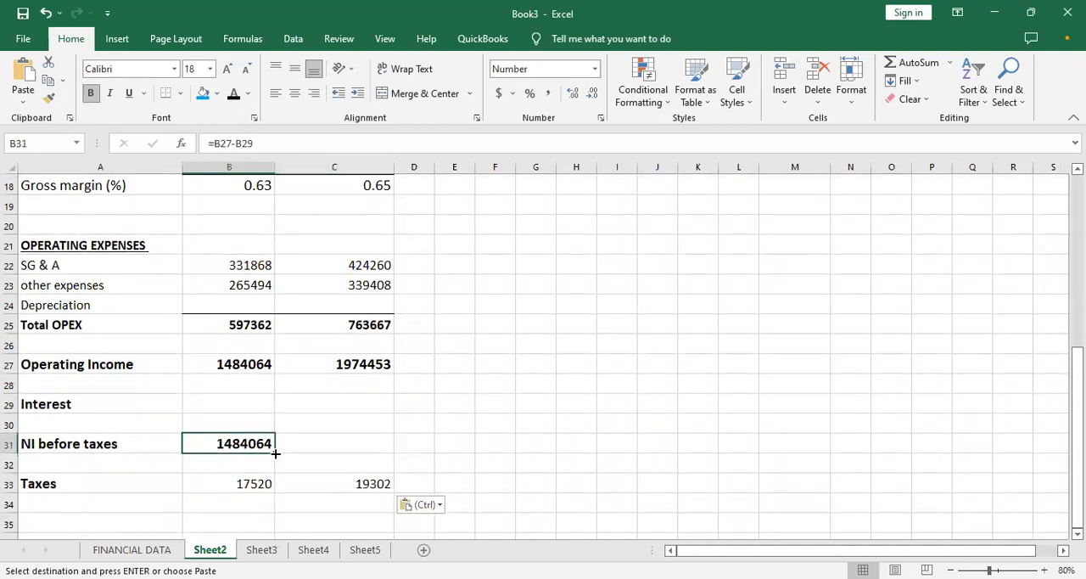
{"action": "left_click_drag", "start_coordinate": [275, 455], "coordinate": [363, 456]}
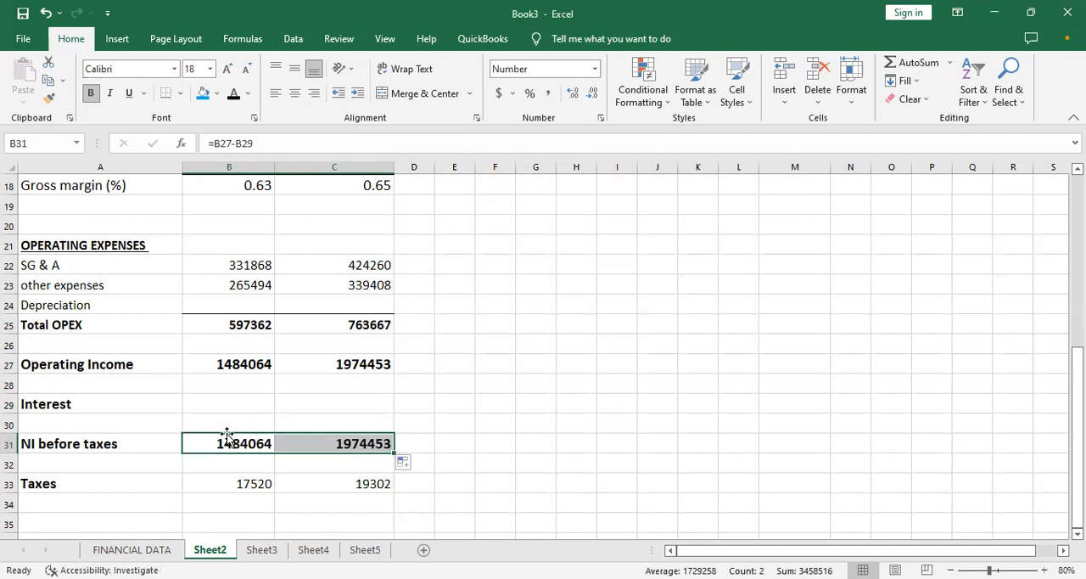
{"action": "left_click", "coordinate": [202, 408]}
{"action": "left_click", "coordinate": [307, 403]}
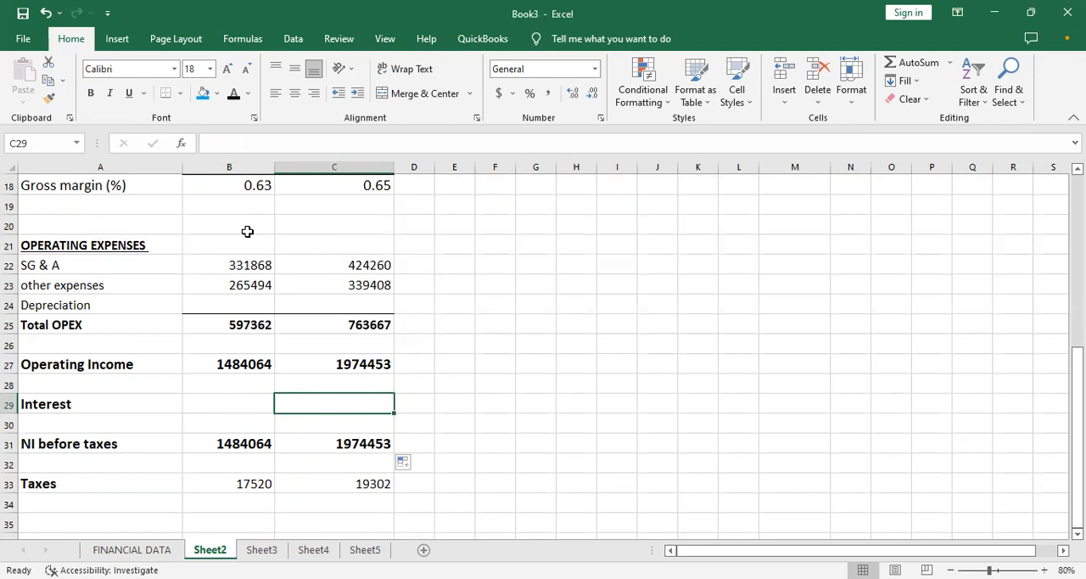
- Add the bold label NET INCOME in A35, below the Taxes row
{"action": "left_click", "coordinate": [94, 517]}
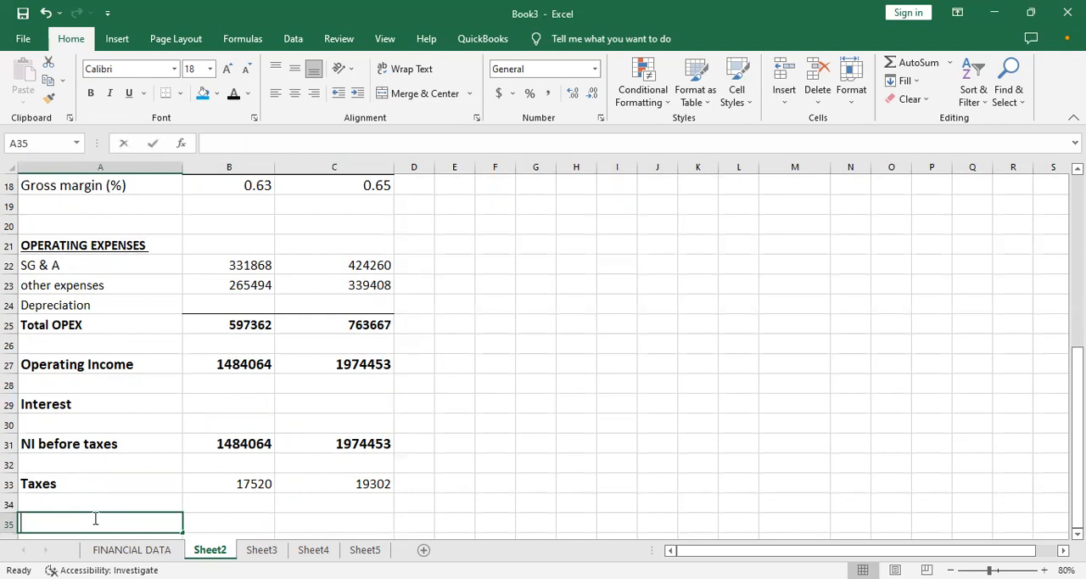
{"action": "type", "text": "N"}
{"action": "key", "text": "BackSpace"}
{"action": "key", "text": "ctrl+b"}
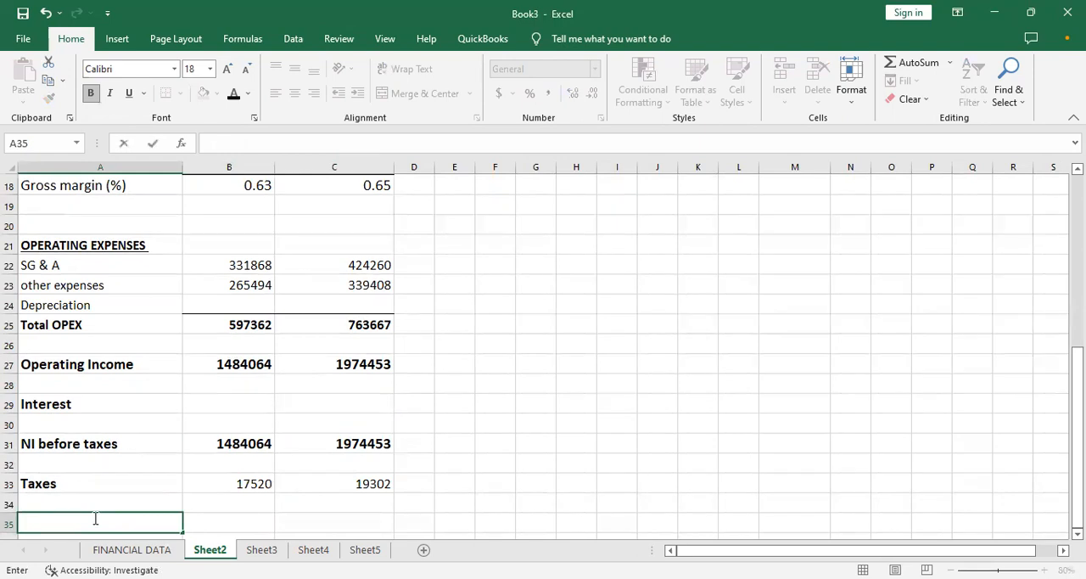
{"action": "type", "text": "N"}
{"action": "key", "text": "BackSpace"}
{"action": "type", "text": "NET INCOME"}
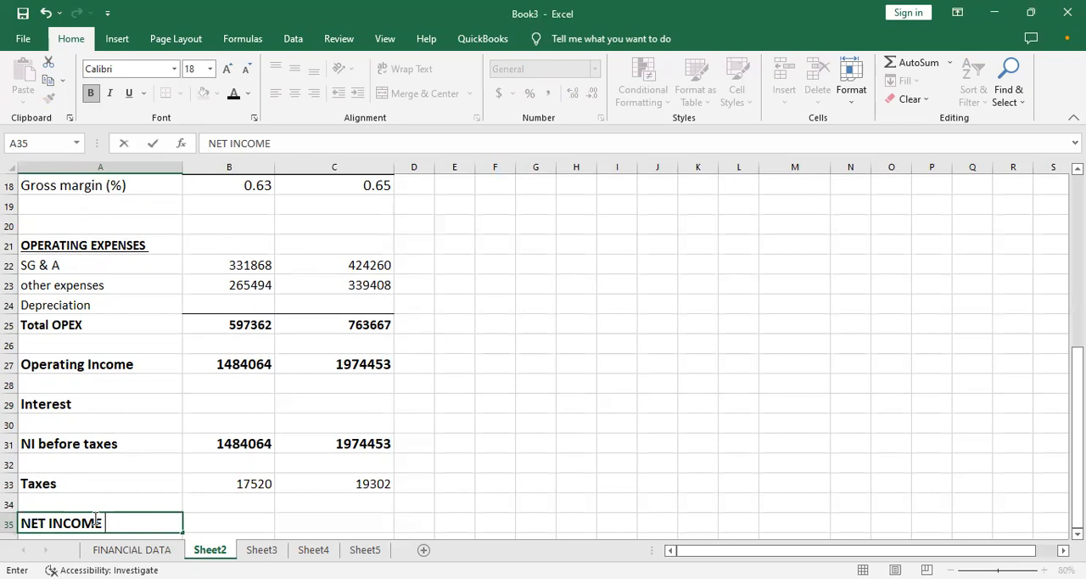
- Calculate the Month 1 net income in B35 with =B31-B33 and fill the formula across to C35
{"action": "key", "text": "Tab"}
{"action": "type", "text": "="}
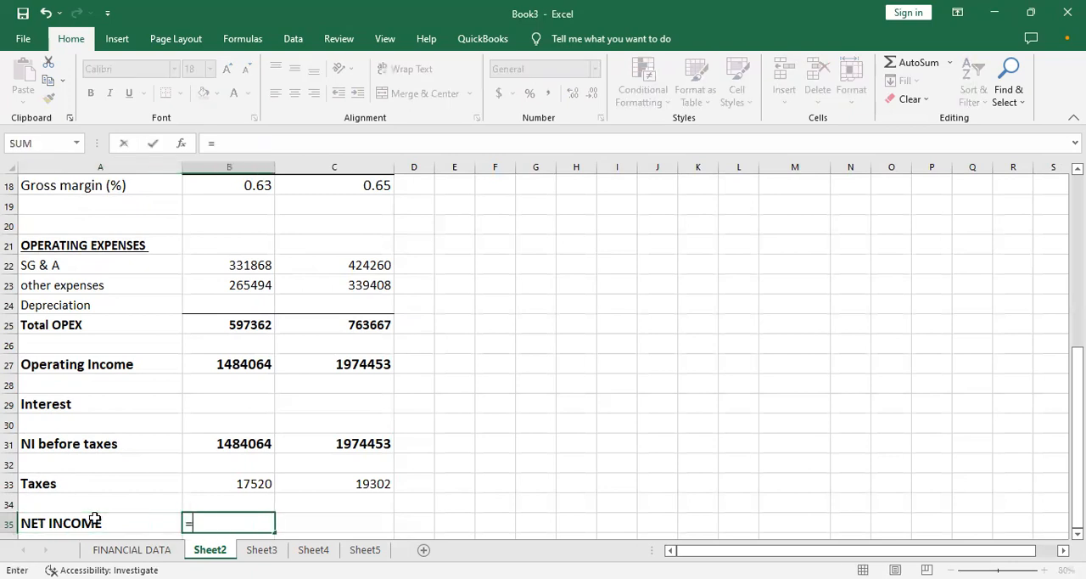
{"action": "left_click", "coordinate": [237, 443]}
{"action": "type", "text": "-"}
{"action": "left_click", "coordinate": [237, 482]}
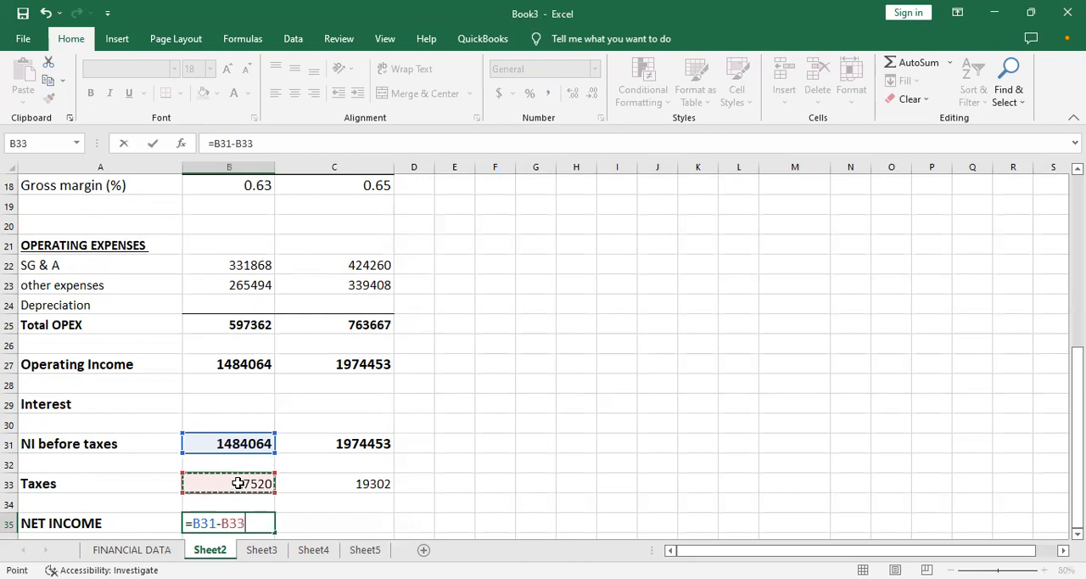
{"action": "key", "text": "Return"}
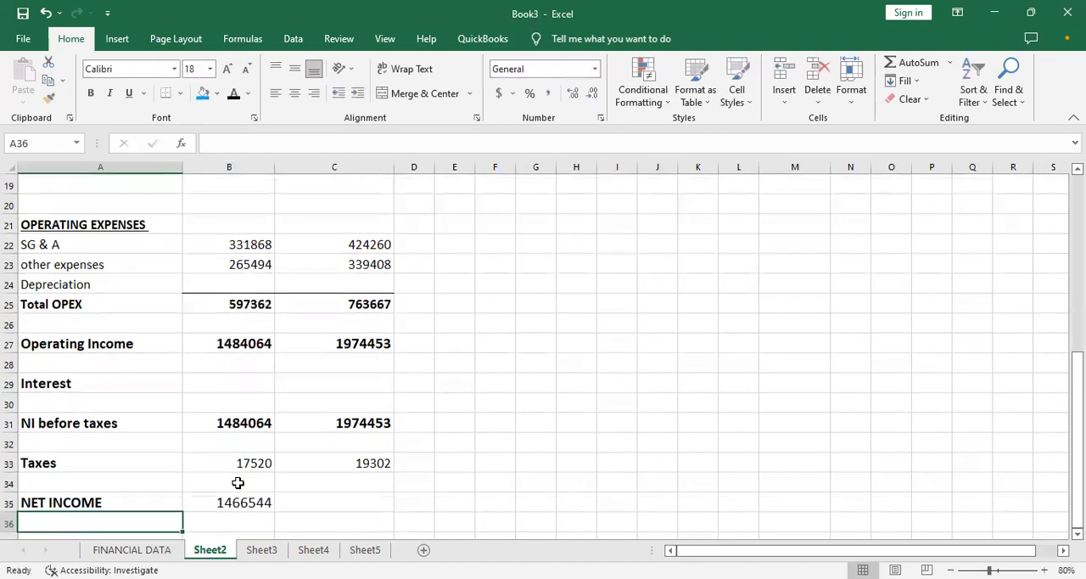
{"action": "key", "text": "Up"}
{"action": "left_click", "coordinate": [270, 505]}
{"action": "left_click_drag", "start_coordinate": [275, 512], "coordinate": [342, 502]}
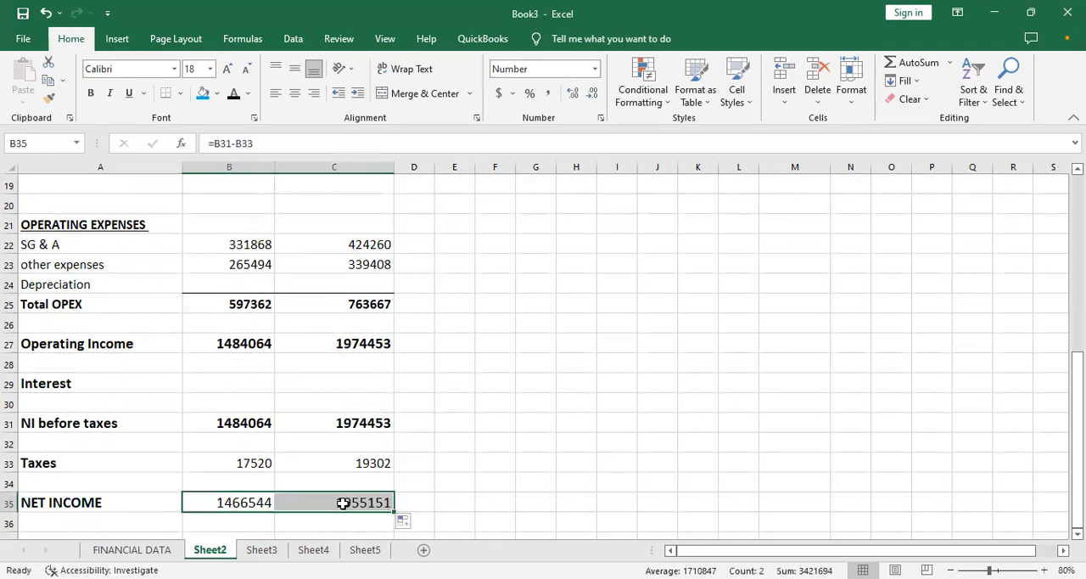
- Add the bold label NI % in A36, directly below NET INCOME
{"action": "key", "text": "Down"}
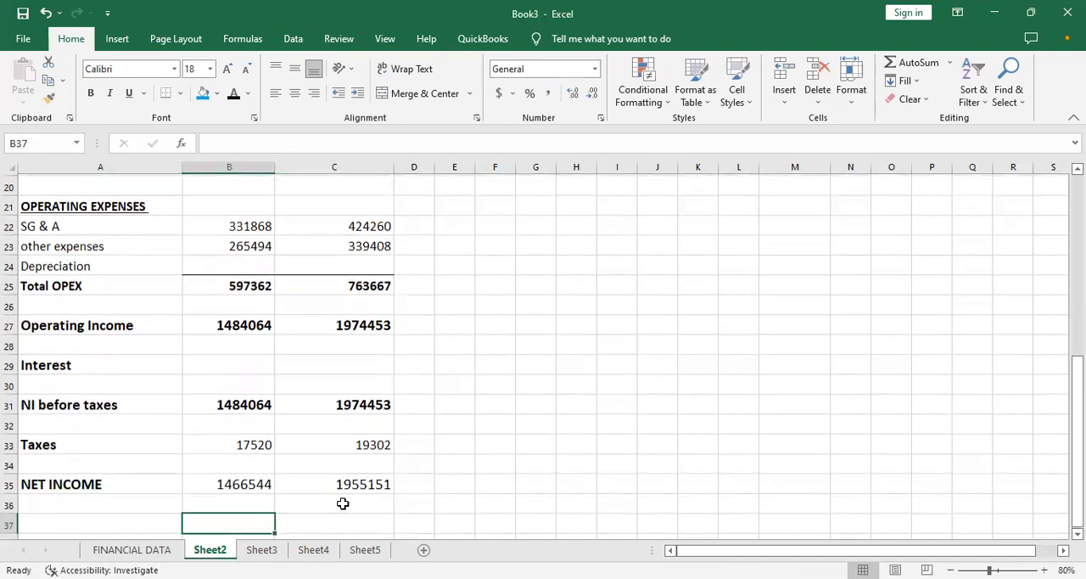
{"action": "key", "text": "Left"}
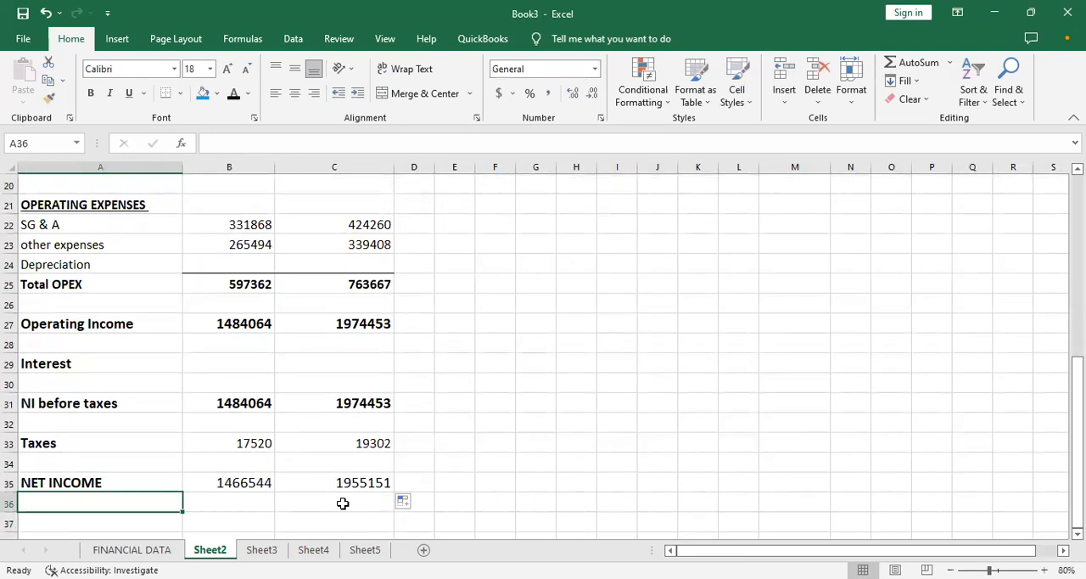
{"action": "type", "text": "N"}
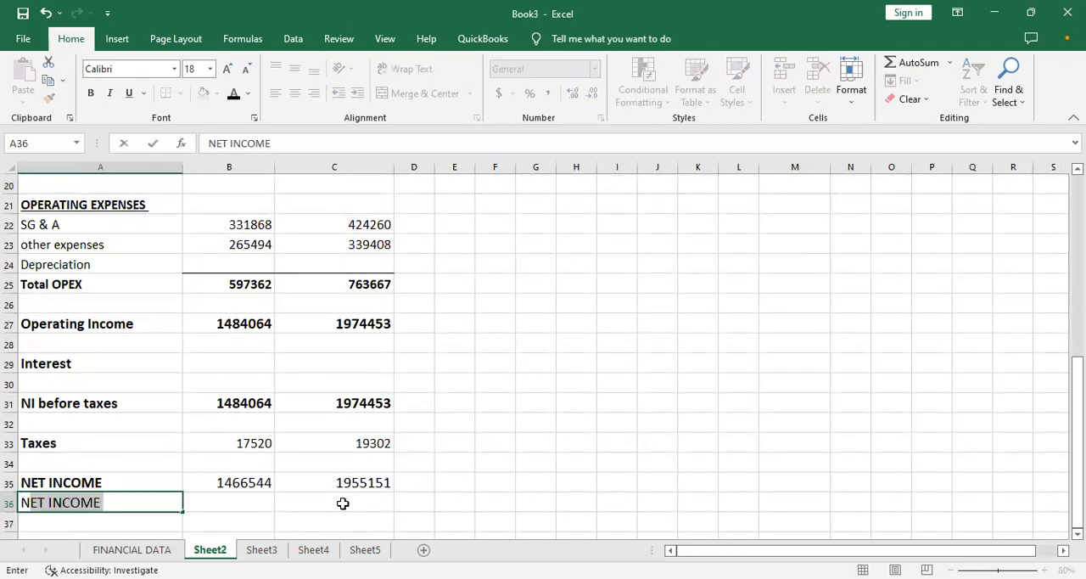
{"action": "key", "text": "BackSpace"}
{"action": "key", "text": "BackSpace"}
{"action": "key", "text": "ctrl+b"}
{"action": "type", "text": "NI"}
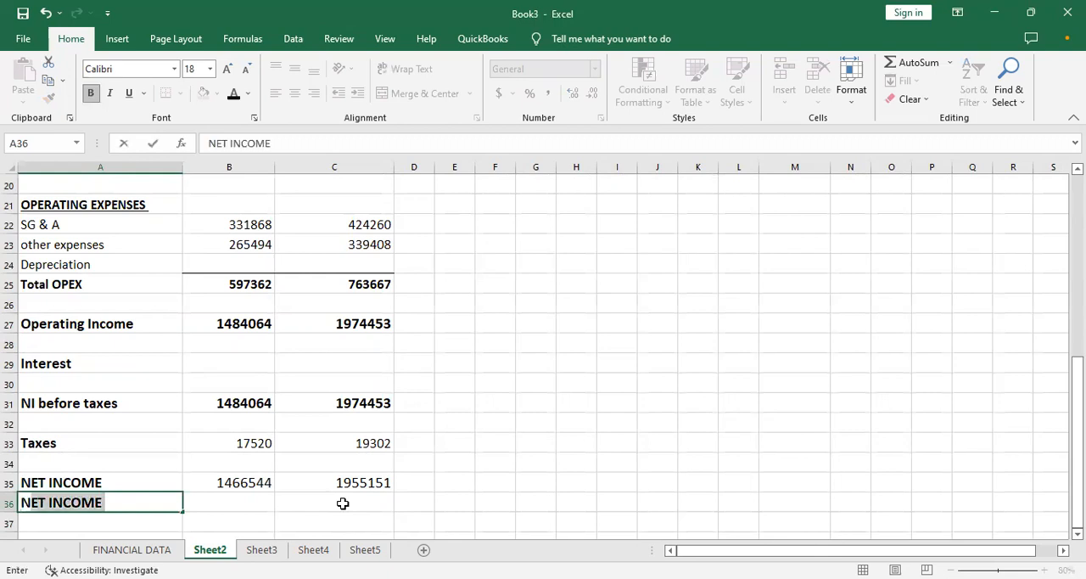
{"action": "type", "text": "%"}
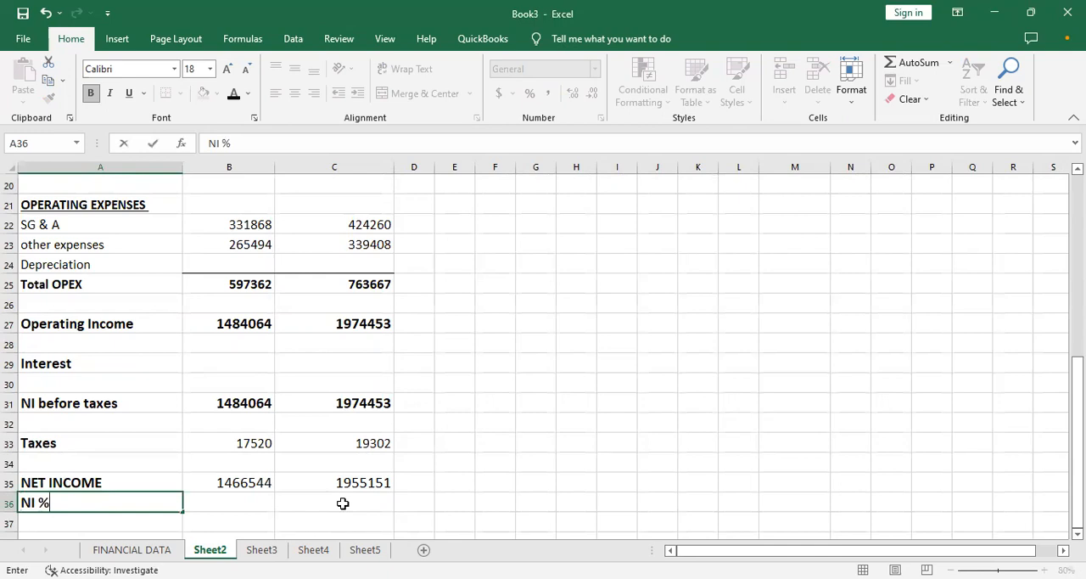
- Calculate the Month 1 net income percentage in B36 by dividing net income by net revenue with =B35/B8
{"action": "key", "text": "Tab"}
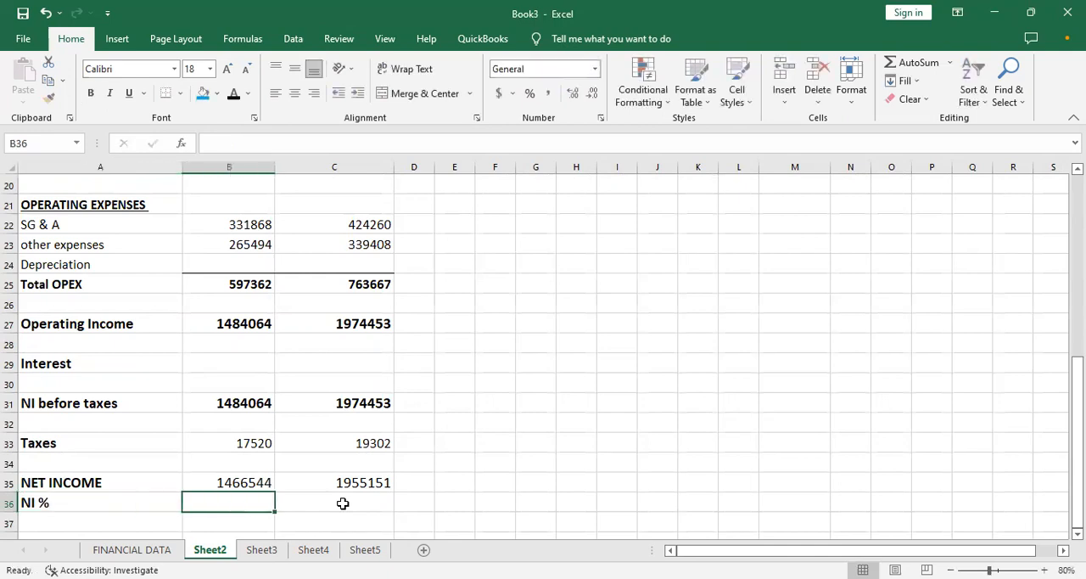
{"action": "type", "text": "="}
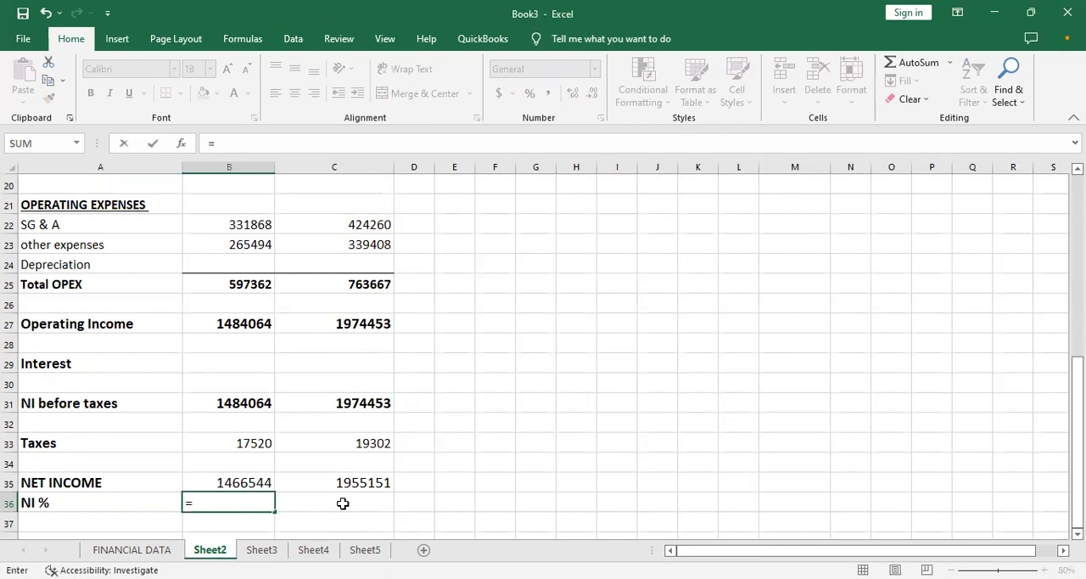
{"action": "key", "text": "Up"}
{"action": "type", "text": "/"}
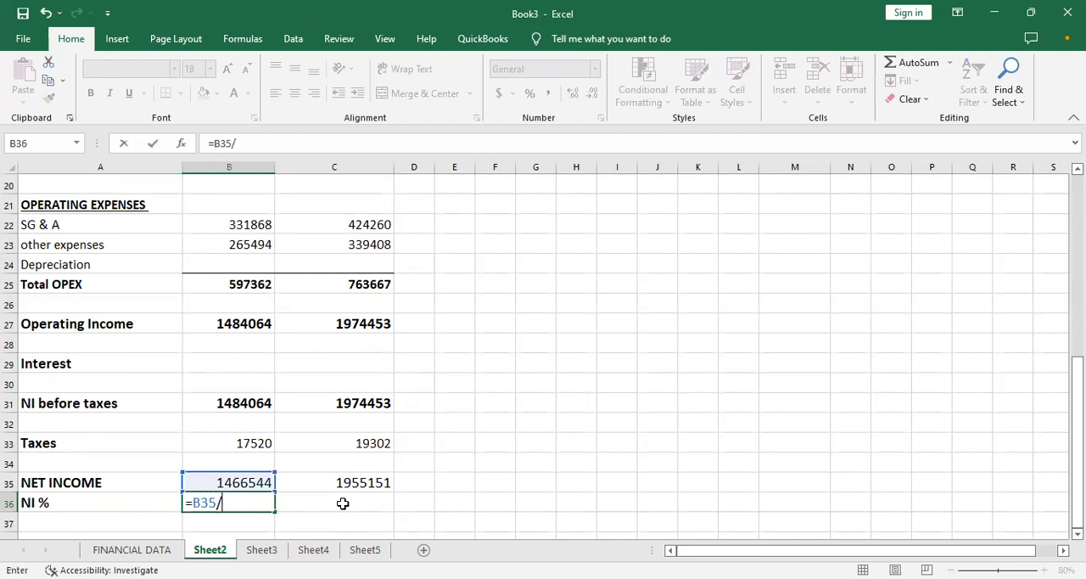
{"action": "key", "text": "Up"}
{"action": "key", "text": "Up"}
{"action": "key", "text": "Up"}
{"action": "key", "text": "Up"}
{"action": "key", "text": "Up"}
{"action": "key", "text": "Up"}
{"action": "key", "text": "Up"}
{"action": "key", "text": "Up"}
{"action": "key", "text": "Up"}
{"action": "key", "text": "Up"}
{"action": "key", "text": "Up"}
{"action": "key", "text": "Up"}
{"action": "key", "text": "Up"}
{"action": "key", "text": "Up"}
{"action": "key", "text": "Up"}
{"action": "key", "text": "Up"}
{"action": "key", "text": "Up"}
{"action": "key", "text": "Up"}
{"action": "key", "text": "Up"}
{"action": "key", "text": "Up"}
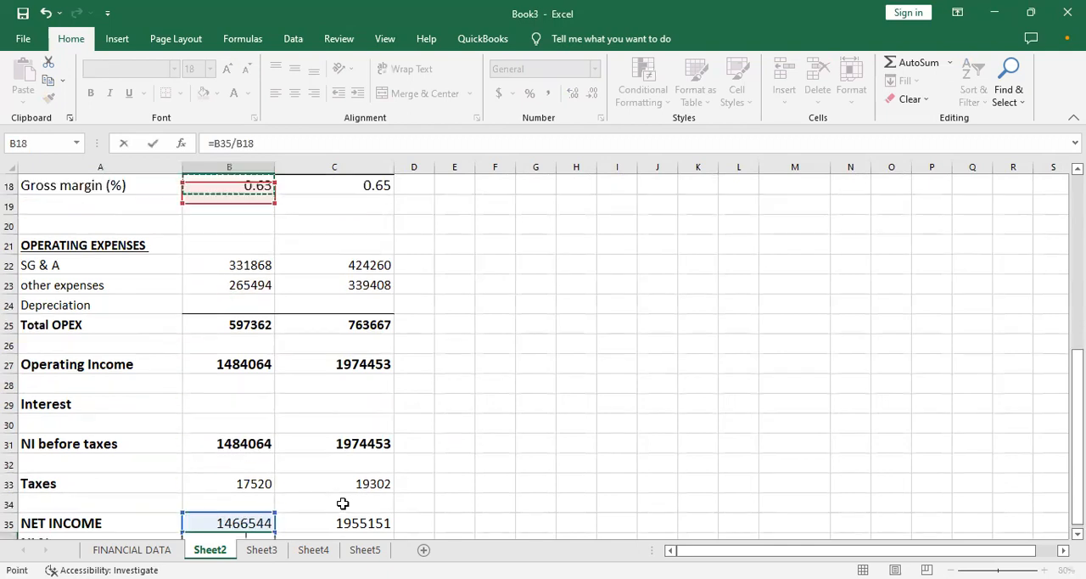
{"action": "key", "text": "Up"}
{"action": "key", "text": "Up"}
{"action": "key", "text": "Up"}
{"action": "key", "text": "Up"}
{"action": "key", "text": "Up"}
{"action": "key", "text": "Up"}
{"action": "key", "text": "Up"}
{"action": "key", "text": "Up"}
{"action": "key", "text": "Down"}
{"action": "key", "text": "Down"}
{"action": "key", "text": "Down"}
{"action": "key", "text": "Down"}
{"action": "key", "text": "Down"}
{"action": "key", "text": "Down"}
{"action": "key", "text": "Down"}
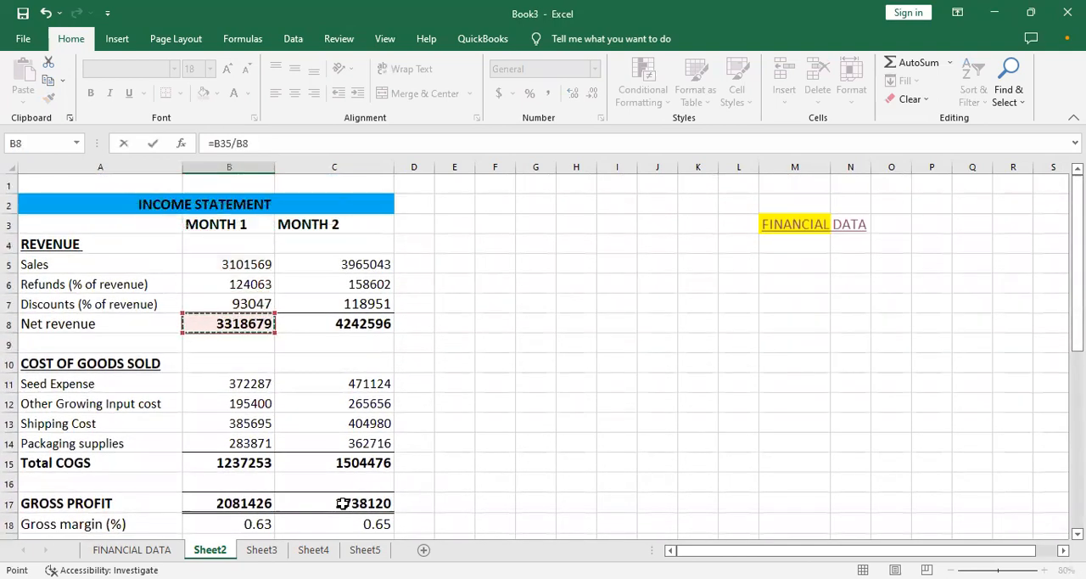
{"action": "key", "text": "Return"}
{"action": "key", "text": "Up"}
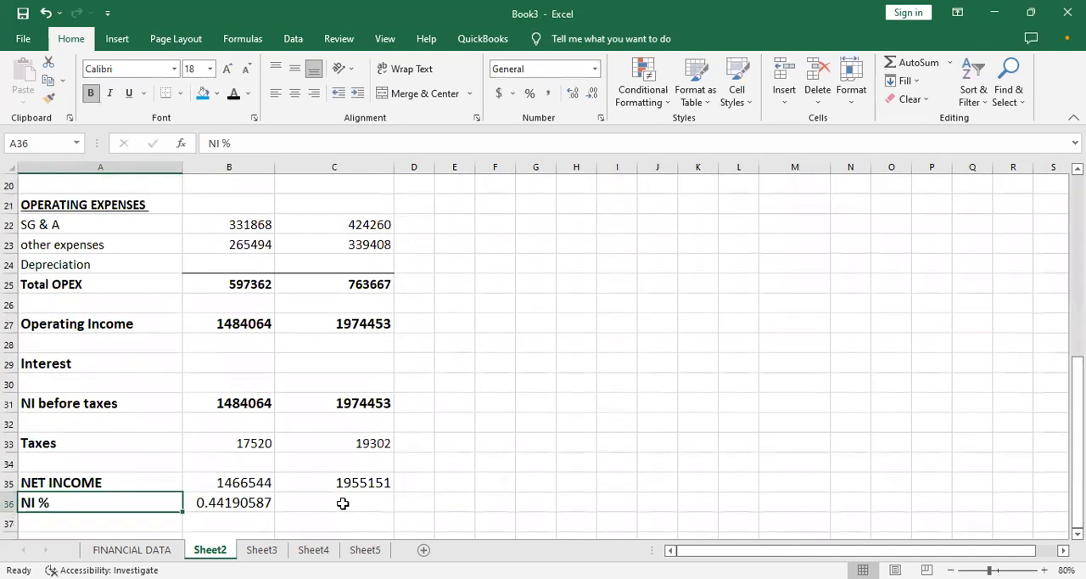
- Reduce the NI % value in B36 to one decimal place
{"action": "key", "text": "Right"}
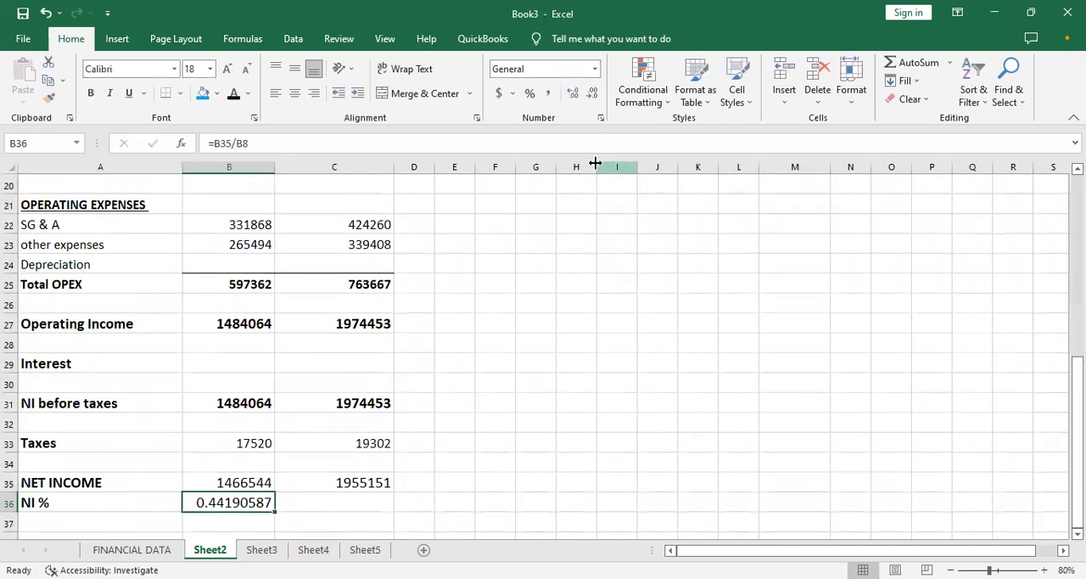
{"action": "left_click", "coordinate": [592, 93]}
{"action": "left_click", "coordinate": [592, 93]}
{"action": "left_click", "coordinate": [592, 93]}
{"action": "left_click", "coordinate": [593, 93]}
{"action": "left_click", "coordinate": [593, 93]}
{"action": "left_click", "coordinate": [593, 94]}
{"action": "left_click", "coordinate": [593, 94]}
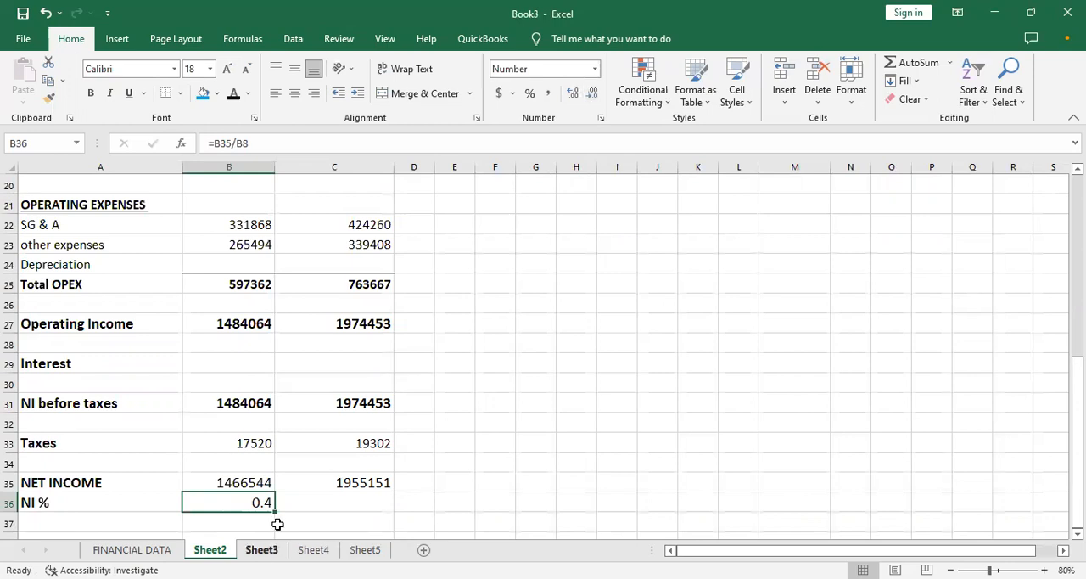
- Fill the NI % formula from B36 across to C36 for Month 2
{"action": "left_click_drag", "start_coordinate": [277, 510], "coordinate": [391, 507]}
{"action": "left_click", "coordinate": [153, 509]}
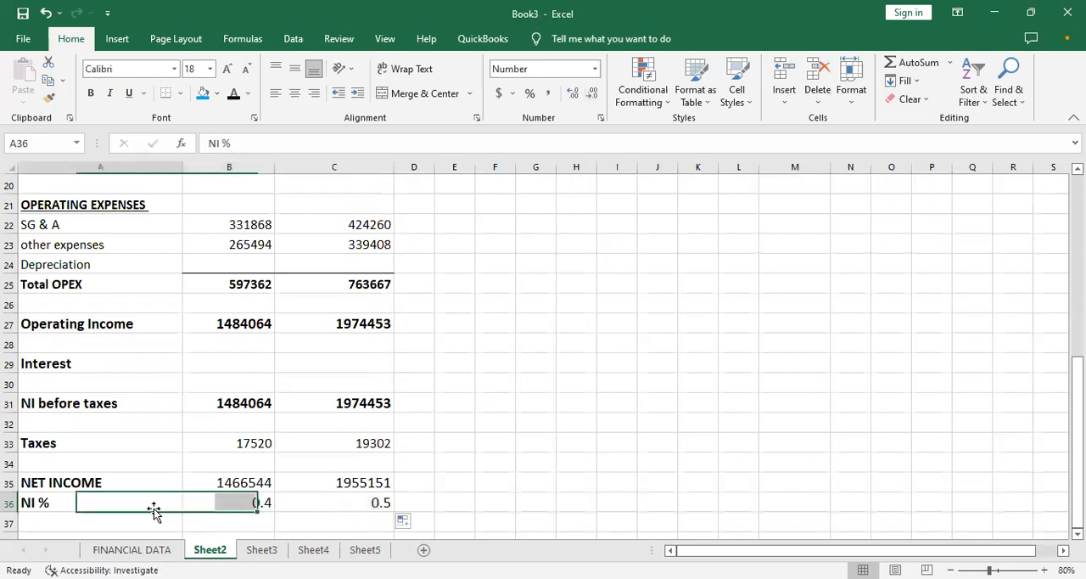
{"action": "key", "text": "Return"}
{"action": "key", "text": "Return"}
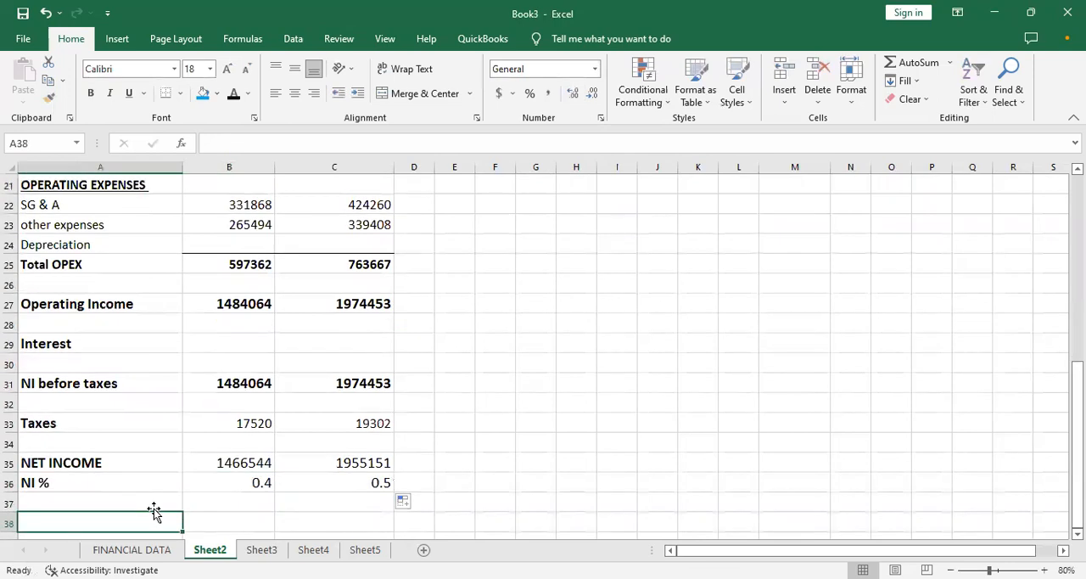
- Add the label EBITDA in A38, two rows below NI %
{"action": "type", "text": "EBI"}
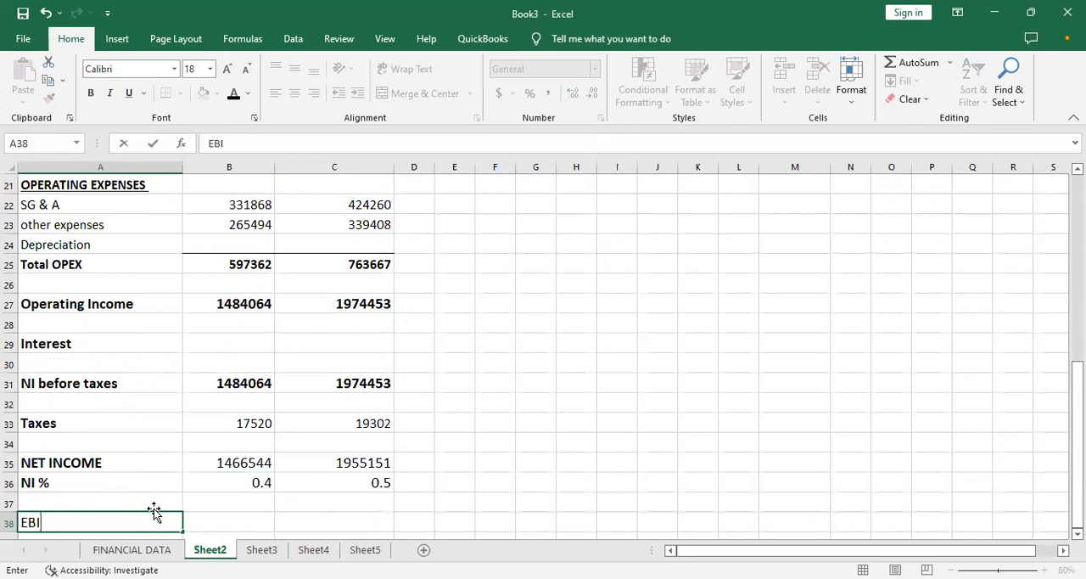
{"action": "type", "text": "TDA"}
{"action": "key", "text": "Tab"}
- Calculate Month 1 EBITDA in B38 by adding depreciation back to operating income with =B27+B24
{"action": "type", "text": "="}
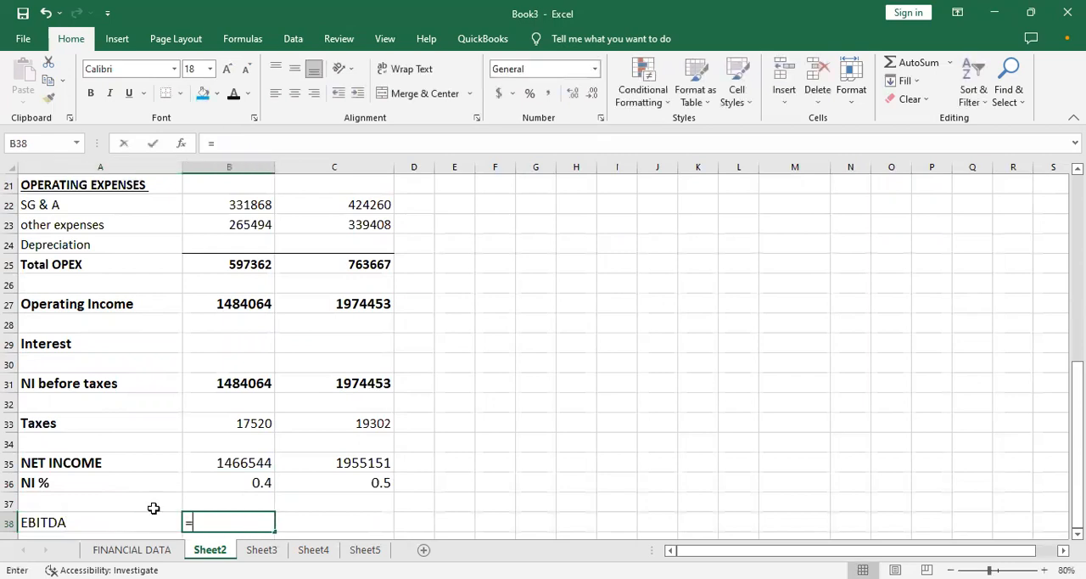
{"action": "key", "text": "Left"}
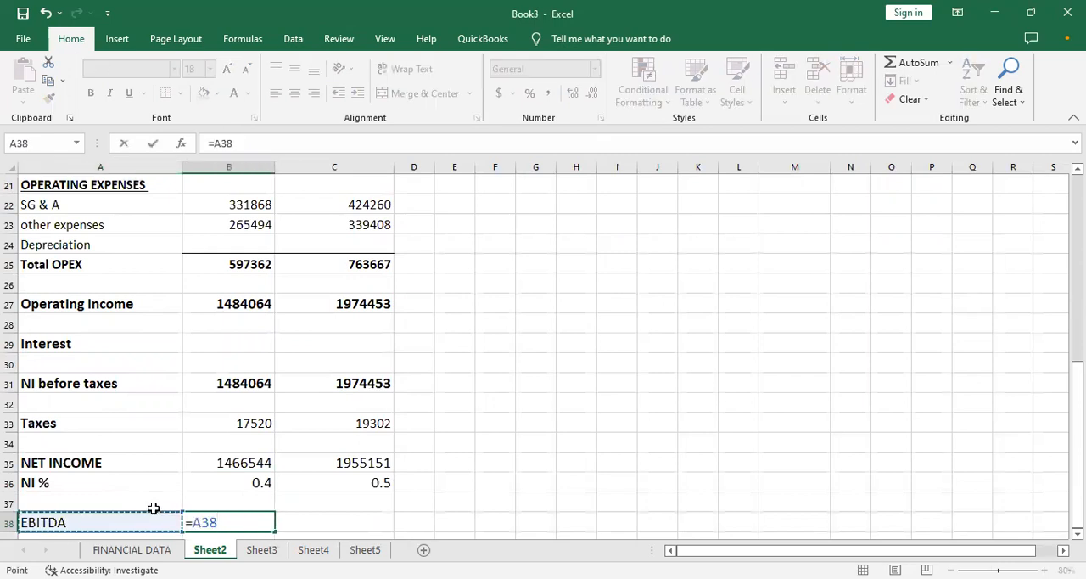
{"action": "key", "text": "F2"}
{"action": "key", "text": "BackSpace"}
{"action": "key", "text": "BackSpace"}
{"action": "key", "text": "BackSpace"}
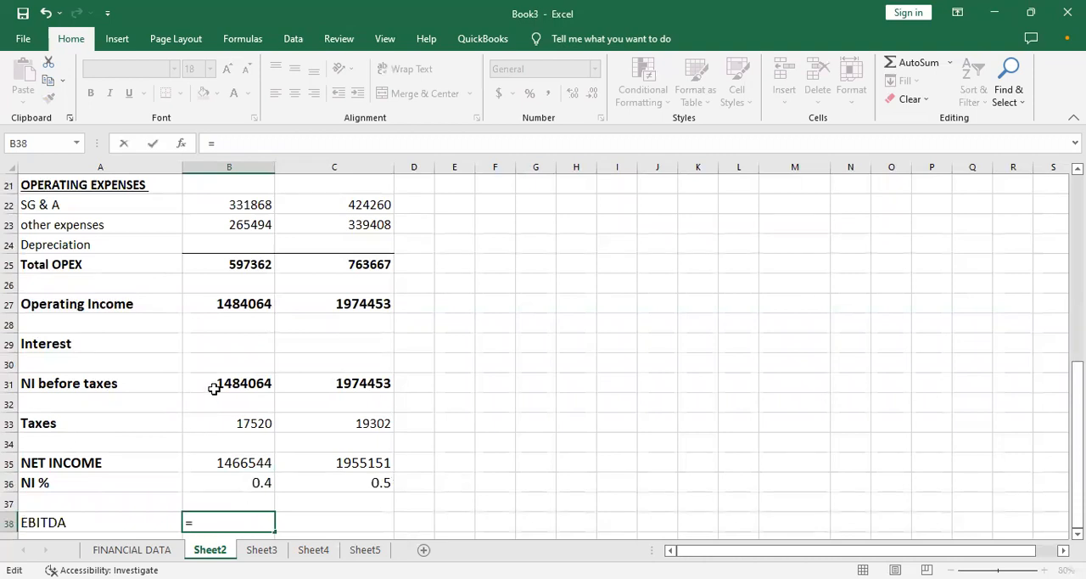
{"action": "left_click", "coordinate": [240, 310]}
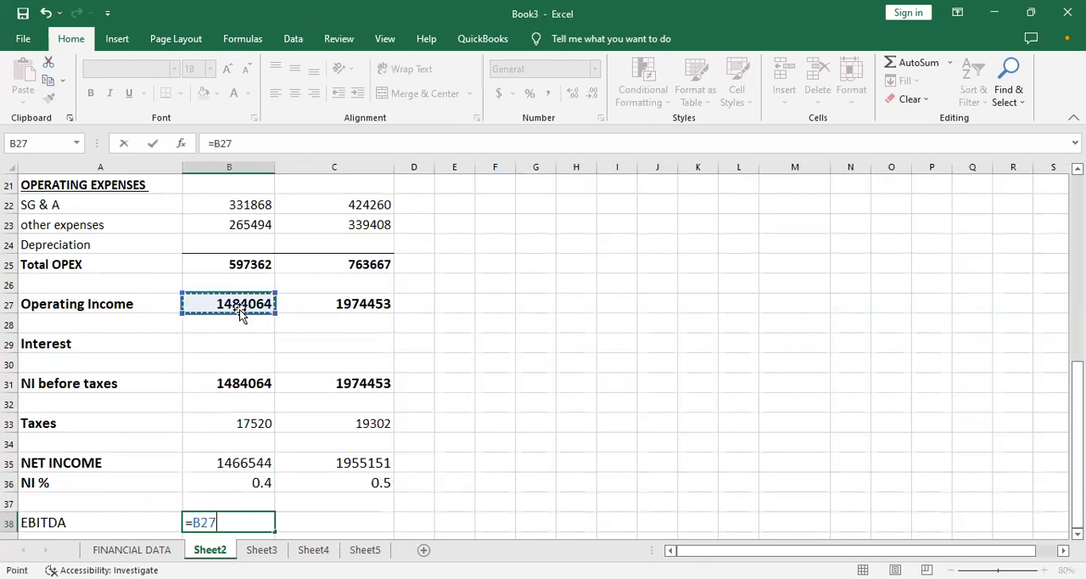
{"action": "type", "text": "+"}
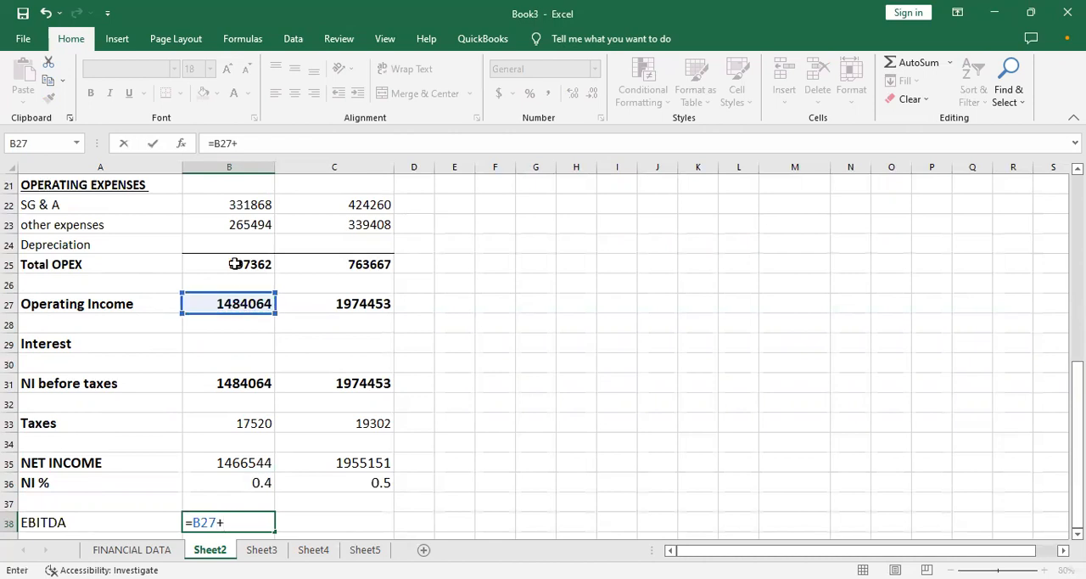
{"action": "left_click", "coordinate": [242, 240]}
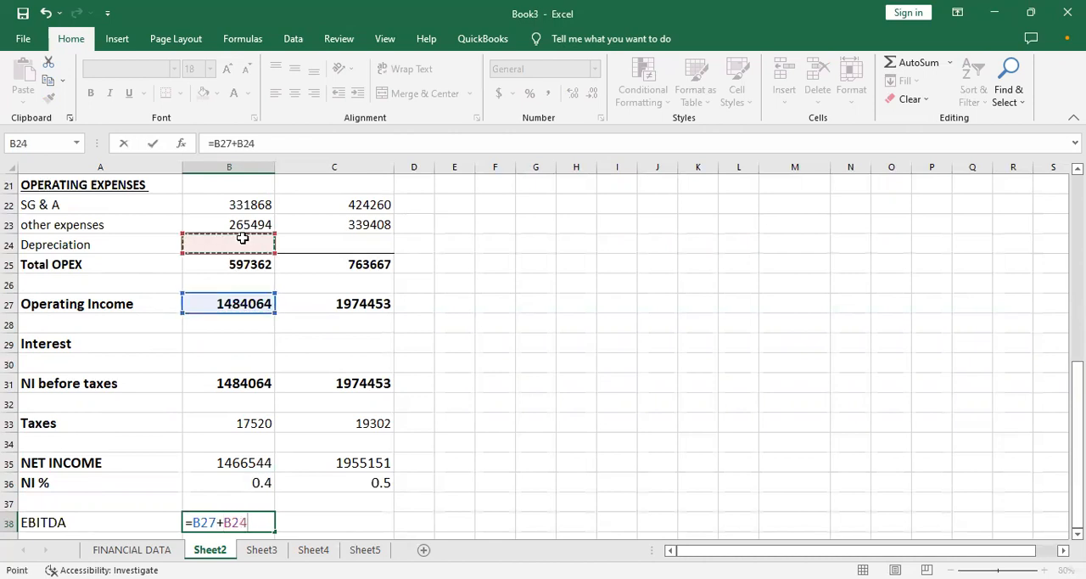
{"action": "key", "text": "Return"}
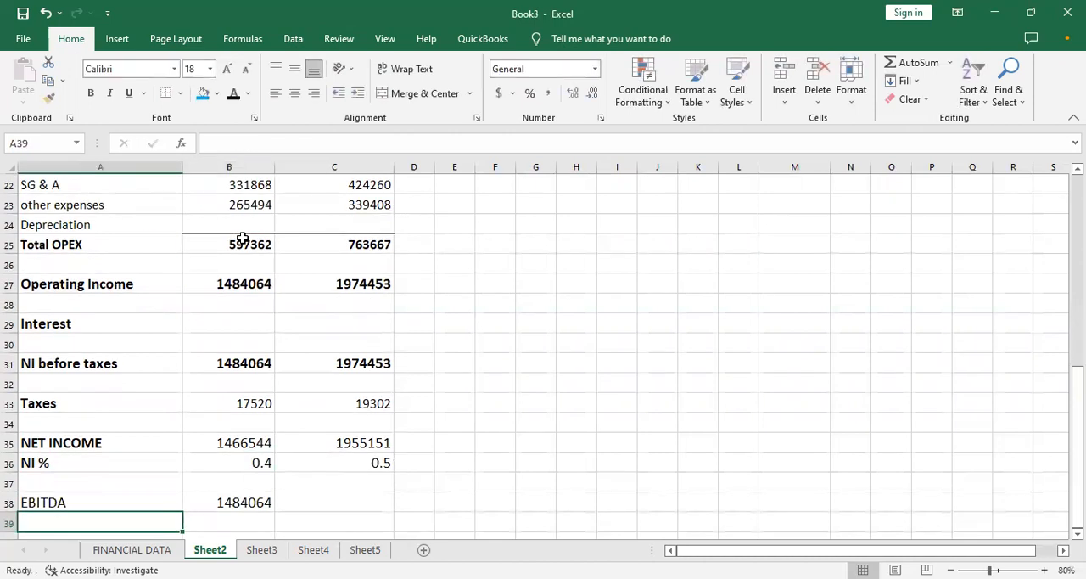
- Fill the EBITDA formula from B38 across to C38 and make the row A38:C38 bold
{"action": "left_click", "coordinate": [235, 497]}
{"action": "left_click_drag", "start_coordinate": [275, 510], "coordinate": [342, 501]}
{"action": "left_click_drag", "start_coordinate": [133, 495], "coordinate": [299, 501]}
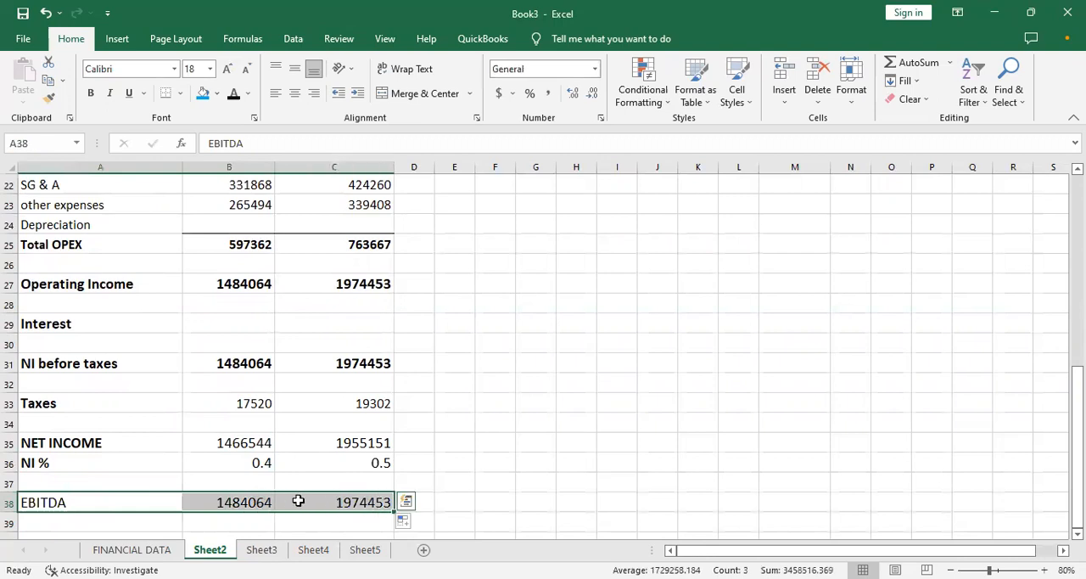
{"action": "key", "text": "ctrl+b"}
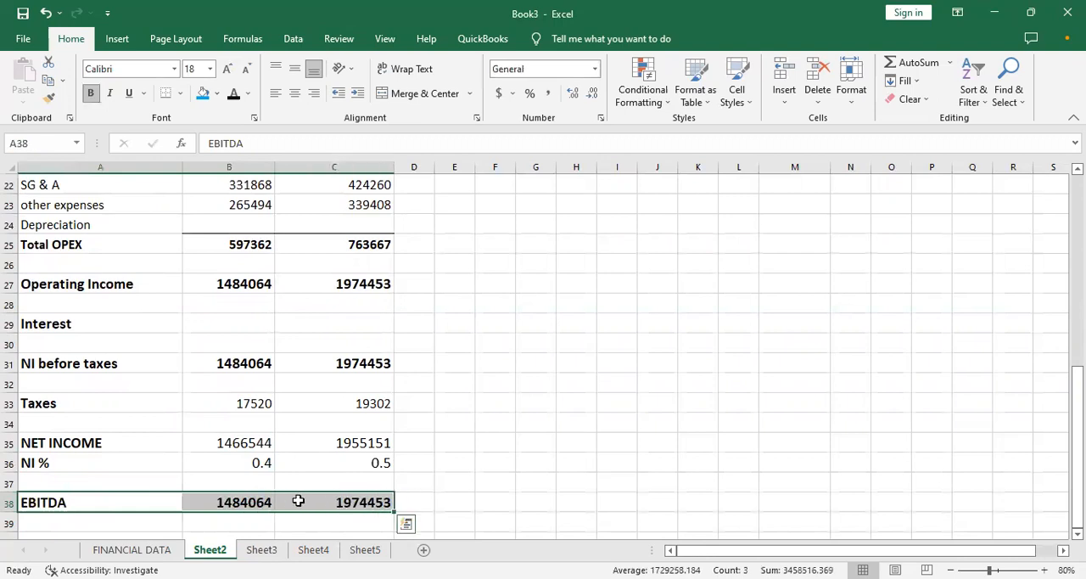
- Review the income statement on Sheet2 from the EBITDA row back up to the REVENUE section
{"action": "left_click", "coordinate": [479, 473]}
{"action": "key", "text": "Down"}
{"action": "key", "text": "Down"}
{"action": "key", "text": "Down"}
{"action": "key", "text": "Up"}
{"action": "key", "text": "Up"}
{"action": "key", "text": "Left"}
{"action": "key", "text": "Left"}
{"action": "key", "text": "Left"}
{"action": "key", "text": "Left"}
{"action": "key", "text": "Left"}
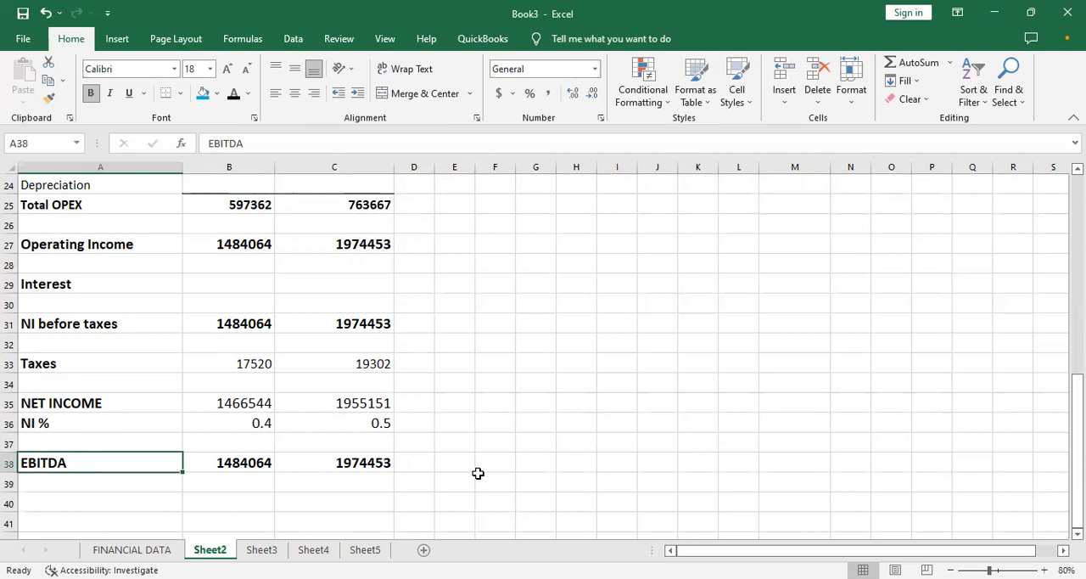
{"action": "key", "text": "Up"}
{"action": "key", "text": "Up"}
{"action": "key", "text": "Up"}
{"action": "key", "text": "Up"}
{"action": "key", "text": "Up"}
{"action": "key", "text": "Up"}
{"action": "key", "text": "Up"}
{"action": "key", "text": "Up"}
{"action": "key", "text": "Up"}
{"action": "key", "text": "Up"}
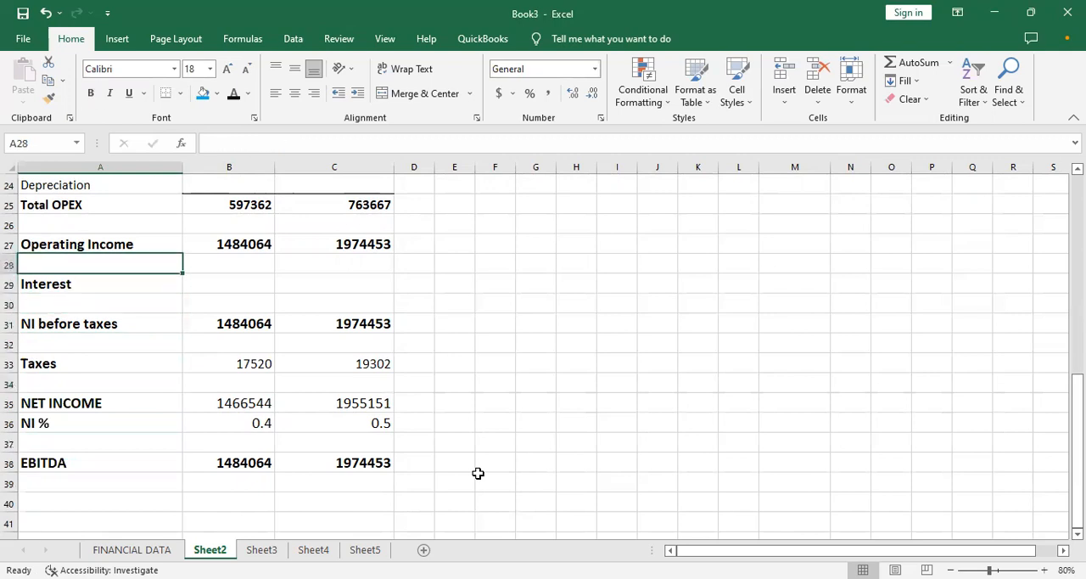
{"action": "key", "text": "Up"}
{"action": "key", "text": "Up"}
{"action": "key", "text": "Up"}
{"action": "key", "text": "Up"}
{"action": "key", "text": "Up"}
{"action": "key", "text": "Up"}
{"action": "key", "text": "Up"}
{"action": "key", "text": "Up"}
{"action": "key", "text": "Up"}
{"action": "key", "text": "Up"}
{"action": "key", "text": "Up"}
{"action": "key", "text": "Up"}
{"action": "key", "text": "Up"}
{"action": "key", "text": "Up"}
{"action": "key", "text": "Up"}
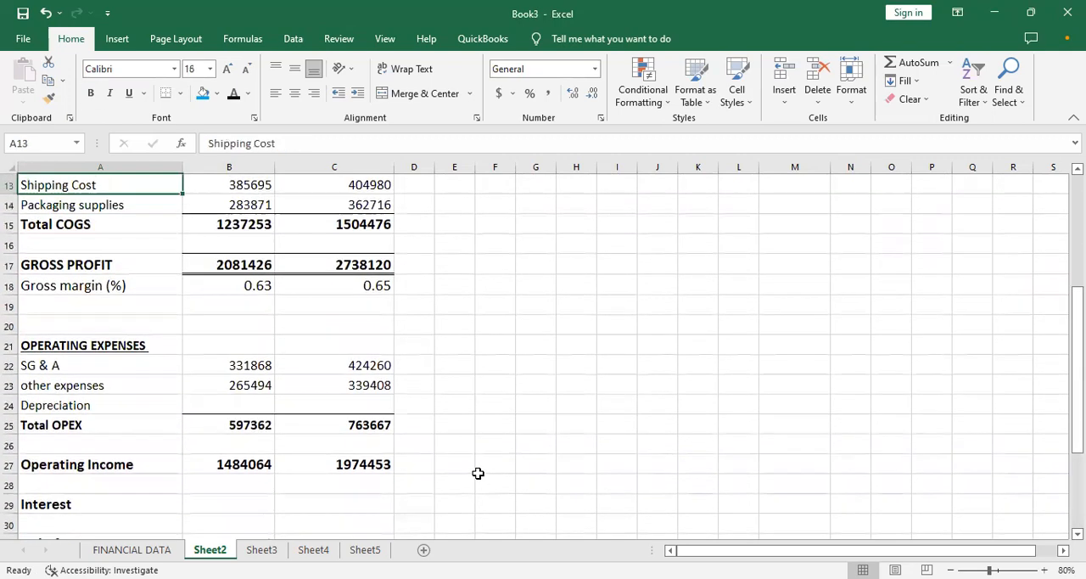
{"action": "key", "text": "Up"}
{"action": "key", "text": "Up"}
{"action": "key", "text": "Up"}
{"action": "key", "text": "Up"}
{"action": "key", "text": "Up"}
{"action": "key", "text": "Up"}
{"action": "key", "text": "Up"}
{"action": "key", "text": "Up"}
{"action": "key", "text": "Up"}
{"action": "key", "text": "Up"}
{"action": "key", "text": "Up"}
{"action": "key", "text": "Up"}
{"action": "key", "text": "Down"}
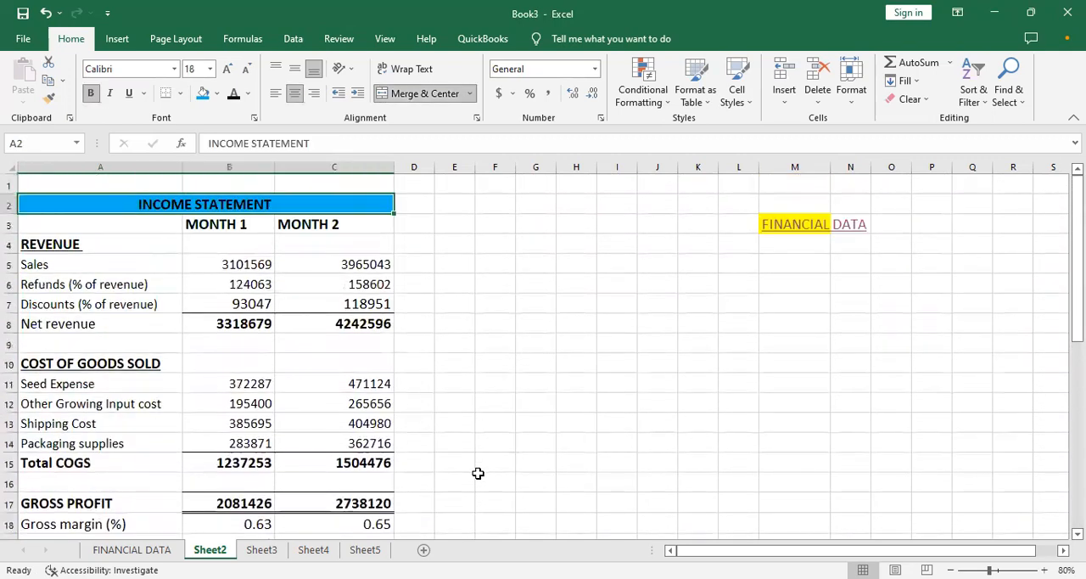
{"action": "key", "text": "Down"}
{"action": "key", "text": "Down"}
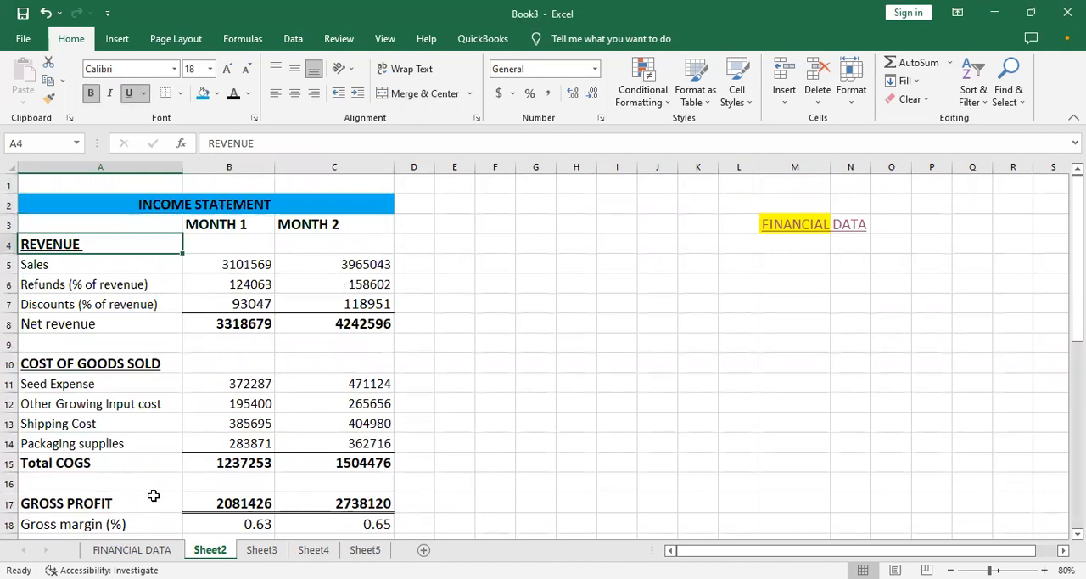
- Examine the account rows on the FINANCIAL DATA sheet, including the Interest, Depreciation and Tax lines
{"action": "left_click", "coordinate": [131, 549]}
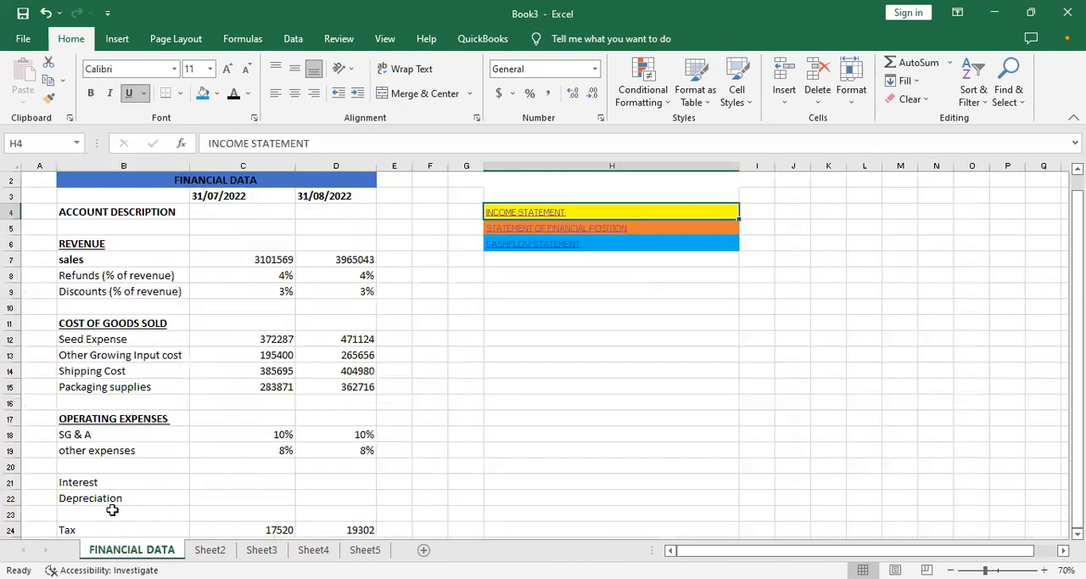
{"action": "key", "text": "Down"}
{"action": "key", "text": "Down"}
{"action": "key", "text": "Down"}
{"action": "key", "text": "Down"}
{"action": "key", "text": "Down"}
{"action": "key", "text": "Down"}
{"action": "key", "text": "Down"}
{"action": "key", "text": "Down"}
{"action": "key", "text": "Down"}
{"action": "key", "text": "Down"}
{"action": "key", "text": "Down"}
{"action": "key", "text": "Down"}
{"action": "key", "text": "Down"}
{"action": "key", "text": "Down"}
{"action": "key", "text": "Down"}
{"action": "key", "text": "Down"}
{"action": "key", "text": "Down"}
{"action": "key", "text": "Down"}
{"action": "key", "text": "Down"}
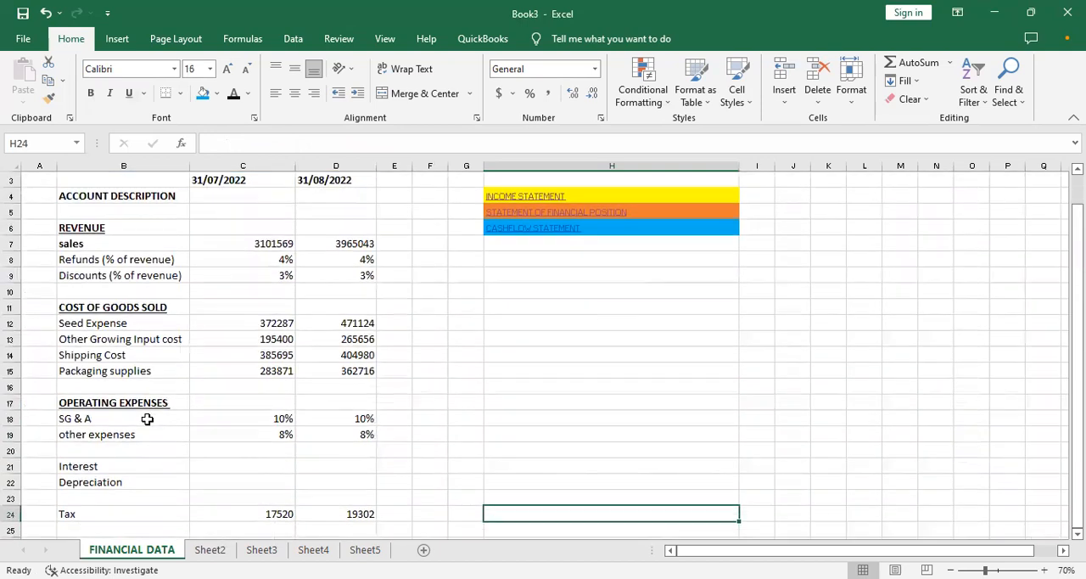
{"action": "key", "text": "Left"}
{"action": "key", "text": "Left"}
{"action": "key", "text": "Left"}
{"action": "key", "text": "Left"}
{"action": "key", "text": "Left"}
{"action": "key", "text": "Left"}
{"action": "key", "text": "Left"}
{"action": "key", "text": "Up"}
{"action": "key", "text": "Up"}
{"action": "key", "text": "Up"}
{"action": "key", "text": "Up"}
{"action": "key", "text": "Up"}
{"action": "key", "text": "Up"}
{"action": "key", "text": "Up"}
{"action": "key", "text": "Up"}
{"action": "key", "text": "Up"}
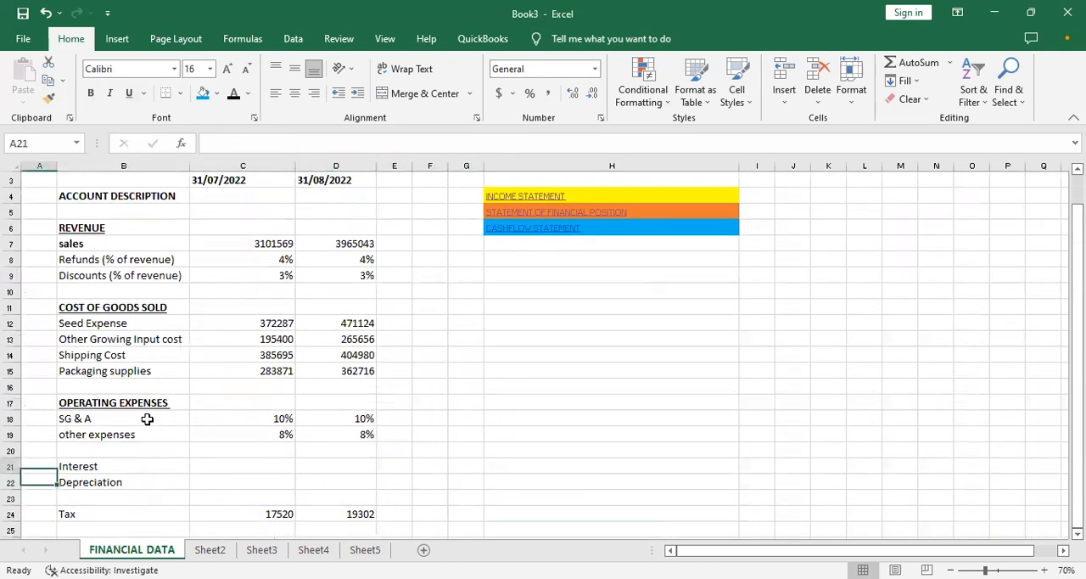
{"action": "key", "text": "Right"}
{"action": "key", "text": "Right"}
{"action": "key", "text": "Right"}
{"action": "key", "text": "Down"}
{"action": "key", "text": "Down"}
{"action": "key", "text": "Down"}
{"action": "key", "text": "Down"}
{"action": "key", "text": "Down"}
{"action": "key", "text": "Down"}
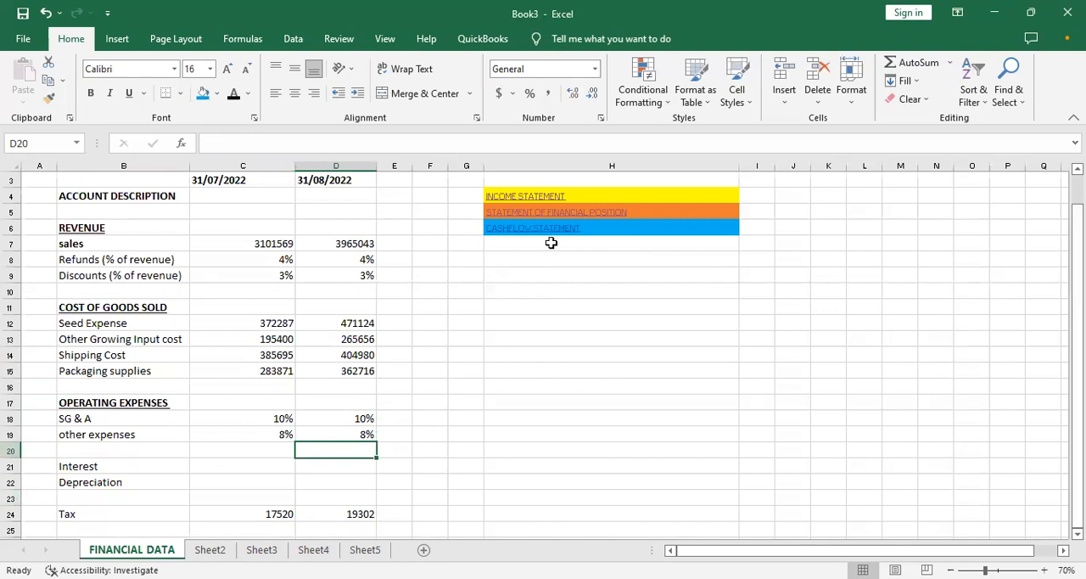
- Look through Sheet5, Sheet4, Sheet3 and Sheet2, and return to the FINANCIAL DATA sheet
{"action": "left_click", "coordinate": [514, 244]}
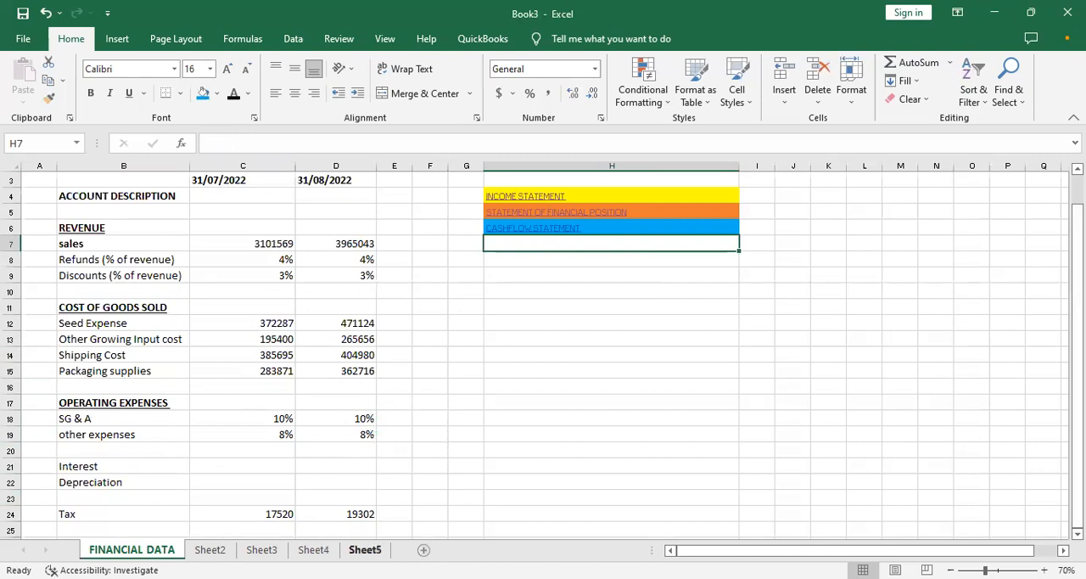
{"action": "left_click", "coordinate": [365, 550]}
{"action": "left_click", "coordinate": [313, 550]}
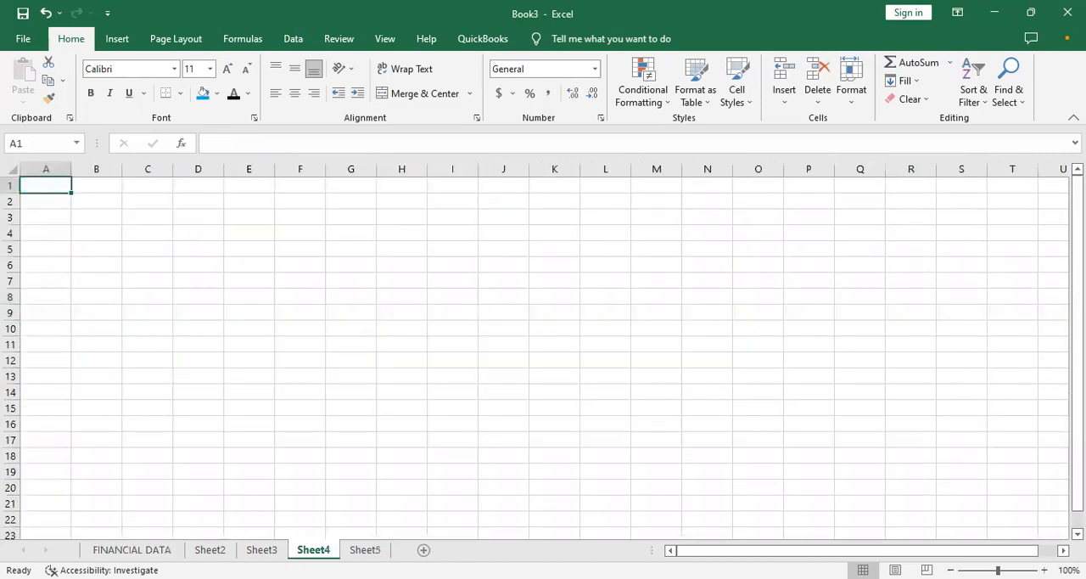
{"action": "left_click", "coordinate": [261, 550]}
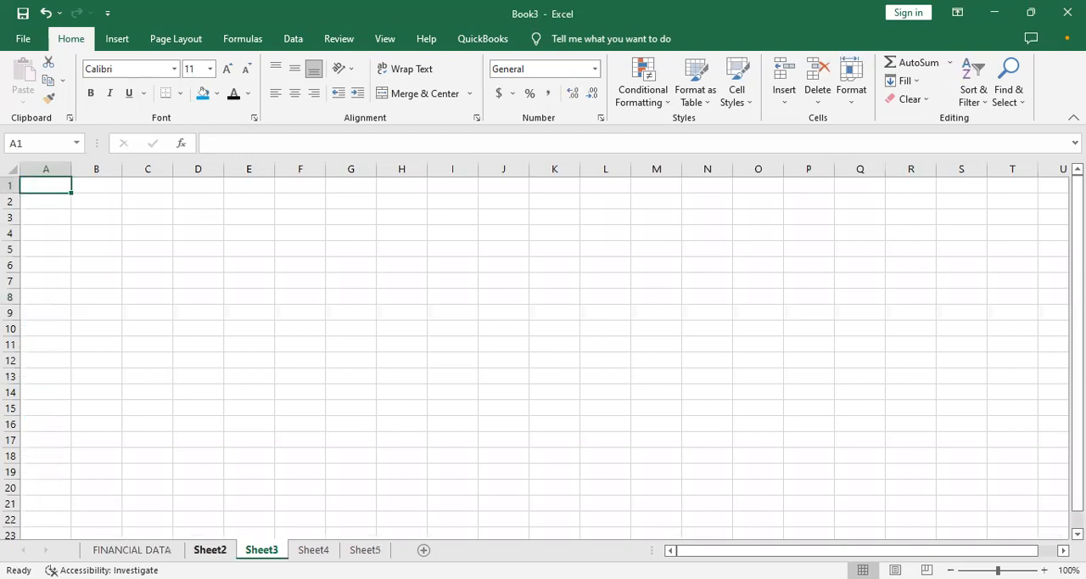
{"action": "left_click", "coordinate": [210, 550]}
{"action": "left_click", "coordinate": [132, 550]}
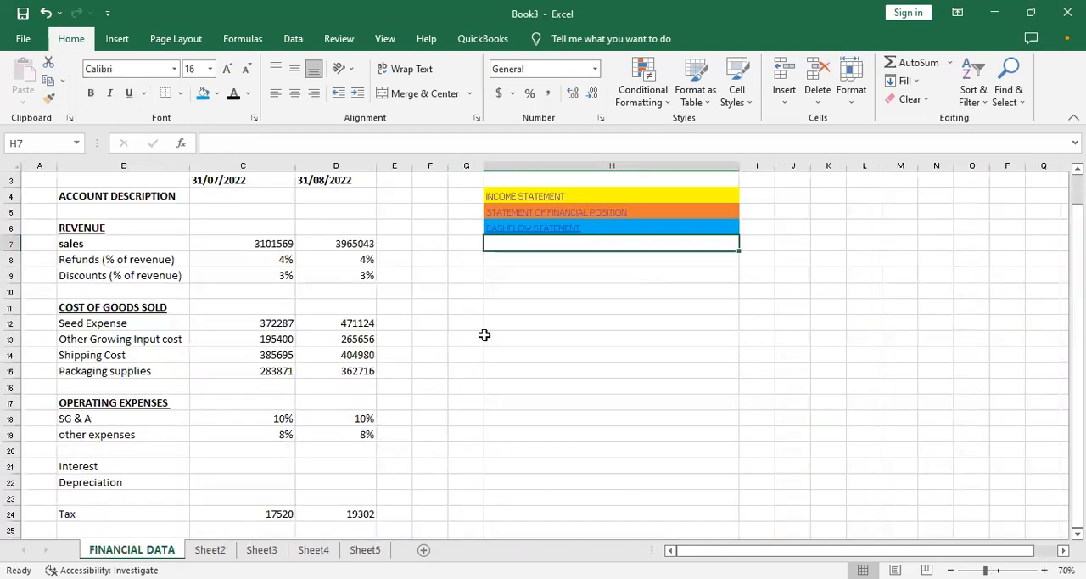
- Check where the CASHFLOW STATEMENT and STATEMENT OF FINANCIAL POSITION links lead, inspect Sheet3, and return to FINANCIAL DATA
{"action": "left_click", "coordinate": [513, 231]}
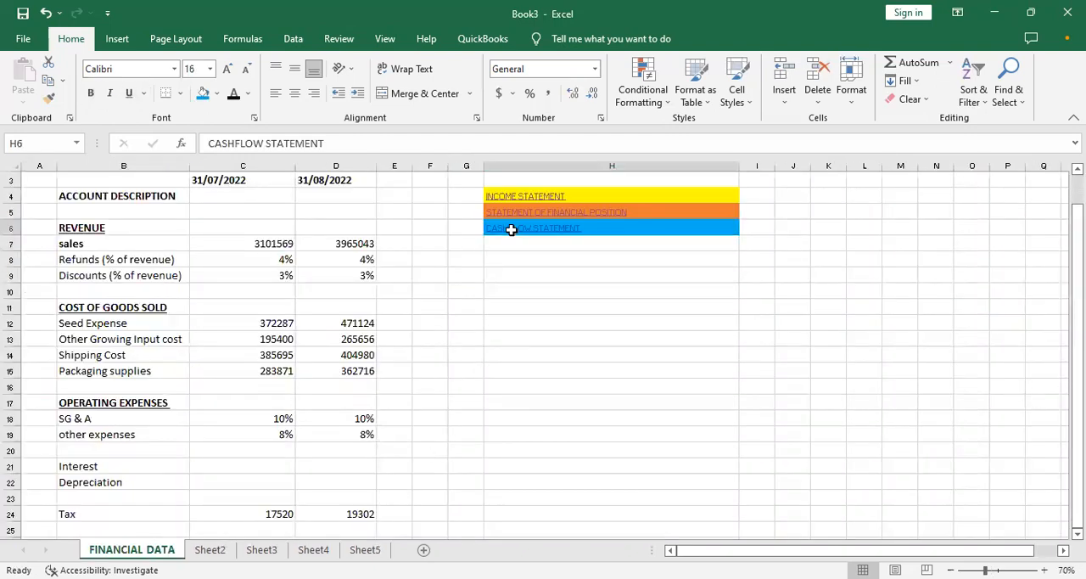
{"action": "left_click", "coordinate": [131, 550]}
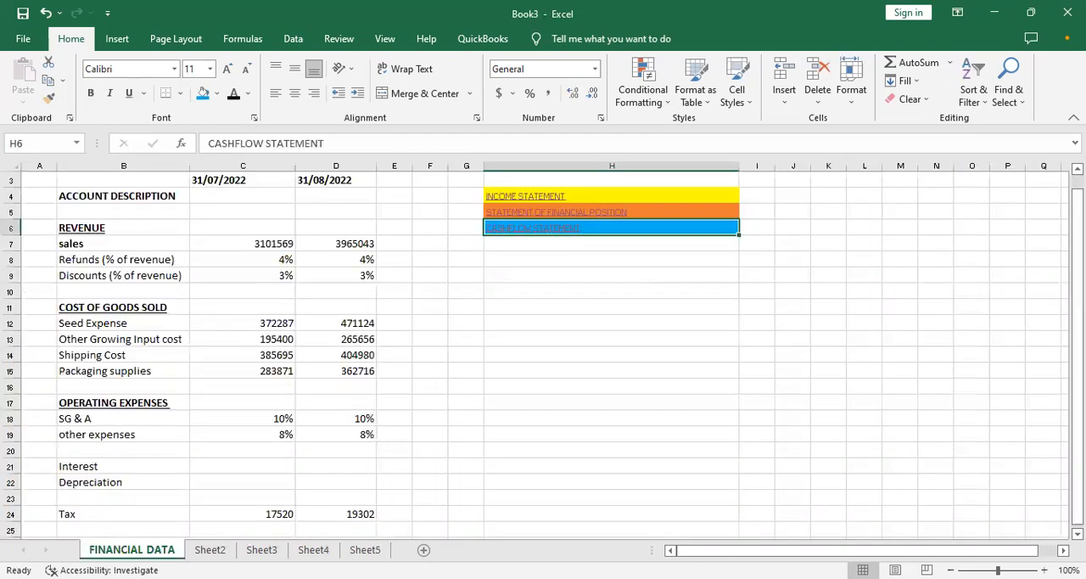
{"action": "left_click", "coordinate": [520, 214]}
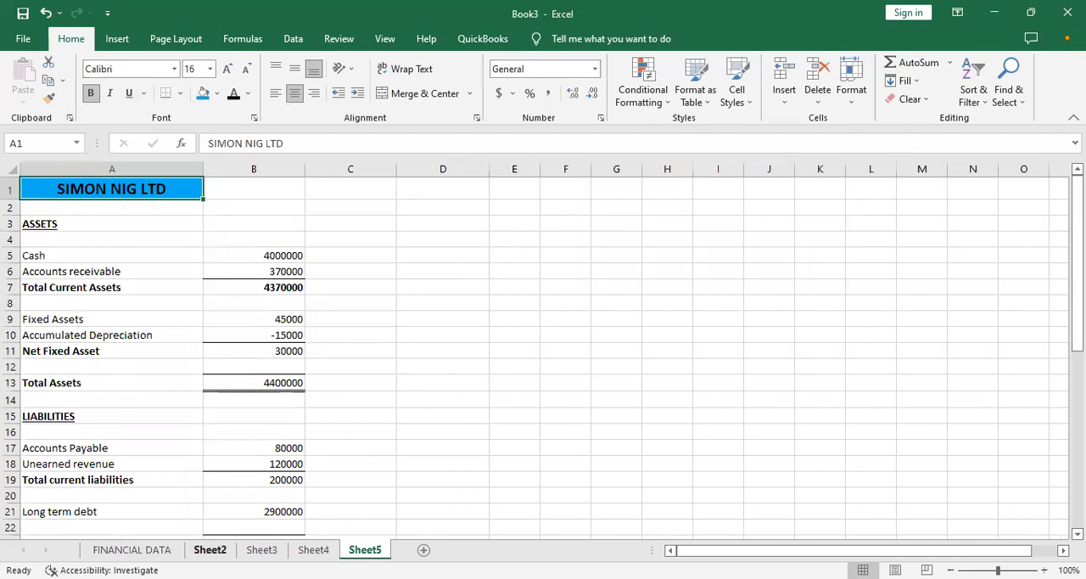
{"action": "left_click", "coordinate": [261, 550]}
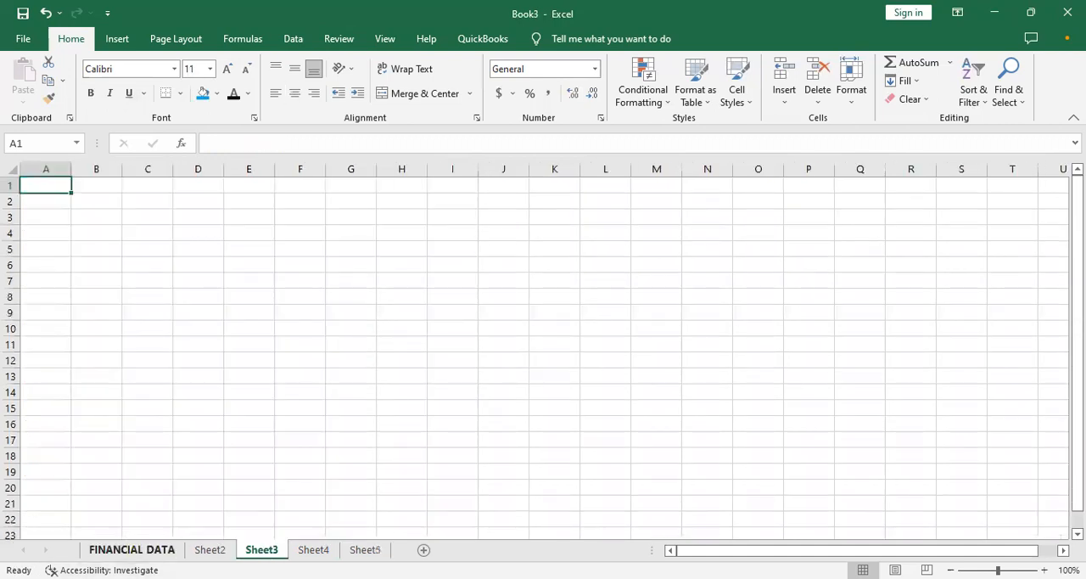
{"action": "left_click", "coordinate": [131, 549]}
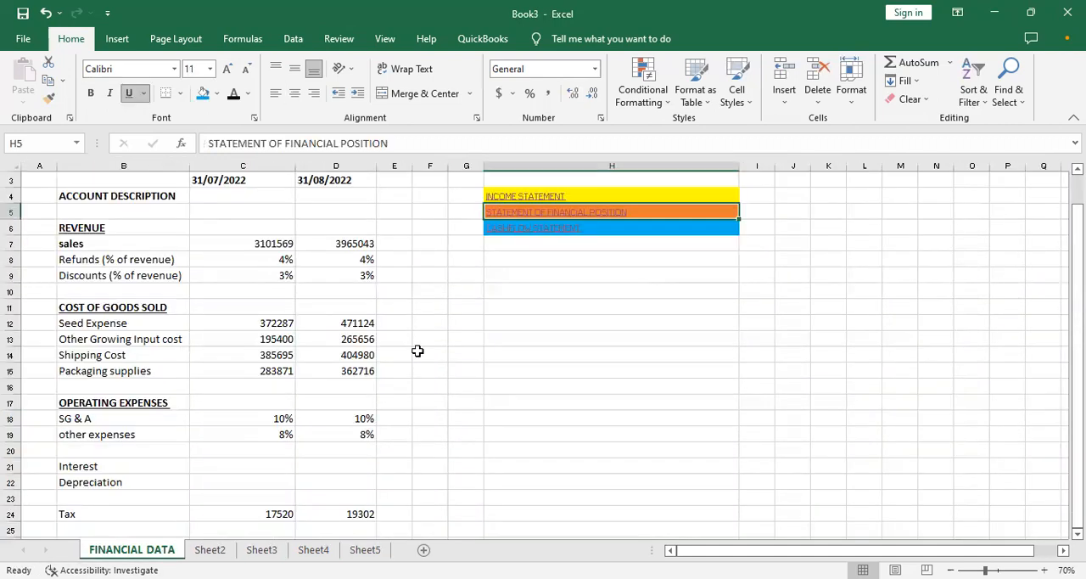
- Enter the label CAPEX & DEPRECIATION in H7, directly below CASHFLOW STATEMENT
{"action": "left_click", "coordinate": [548, 241]}
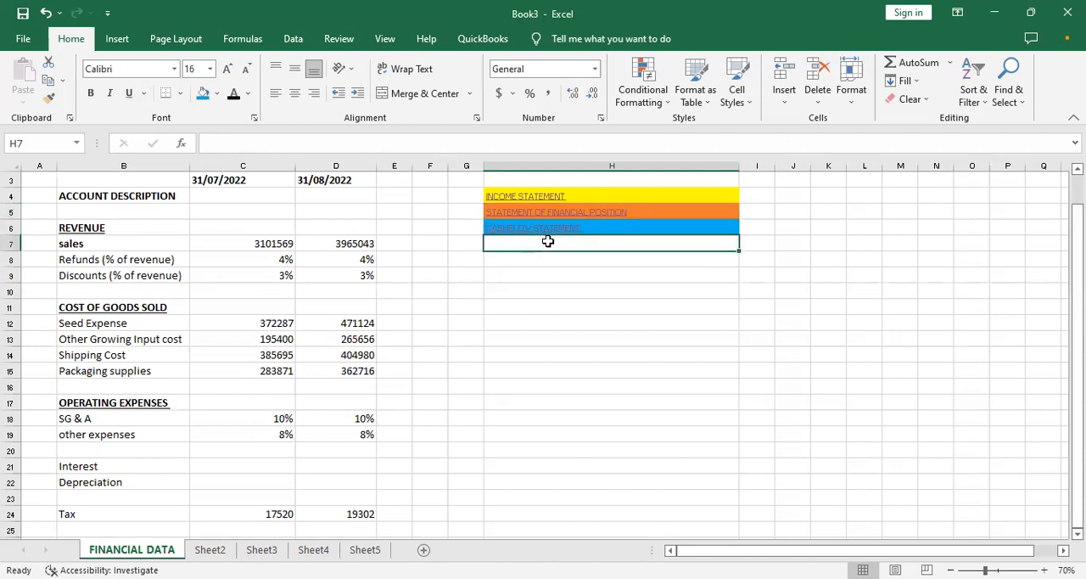
{"action": "type", "text": "DRE"}
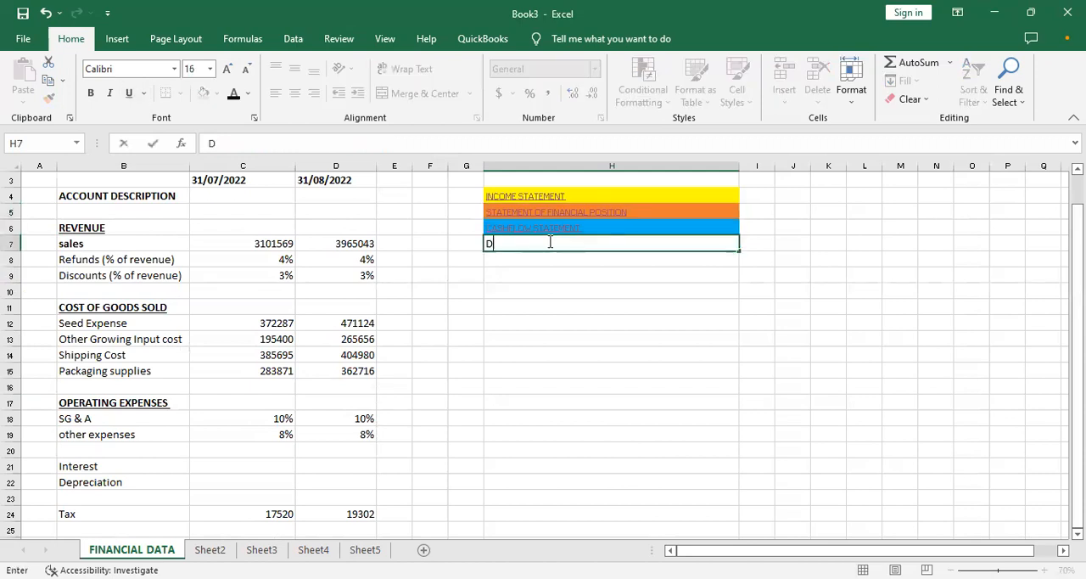
{"action": "key", "text": "BackSpace"}
{"action": "key", "text": "BackSpace"}
{"action": "type", "text": "E"}
{"action": "type", "text": "PRE"}
{"action": "key", "text": "BackSpace"}
{"action": "key", "text": "BackSpace"}
{"action": "key", "text": "BackSpace"}
{"action": "key", "text": "BackSpace"}
{"action": "key", "text": "BackSpace"}
{"action": "type", "text": "CAPEX & DE"}
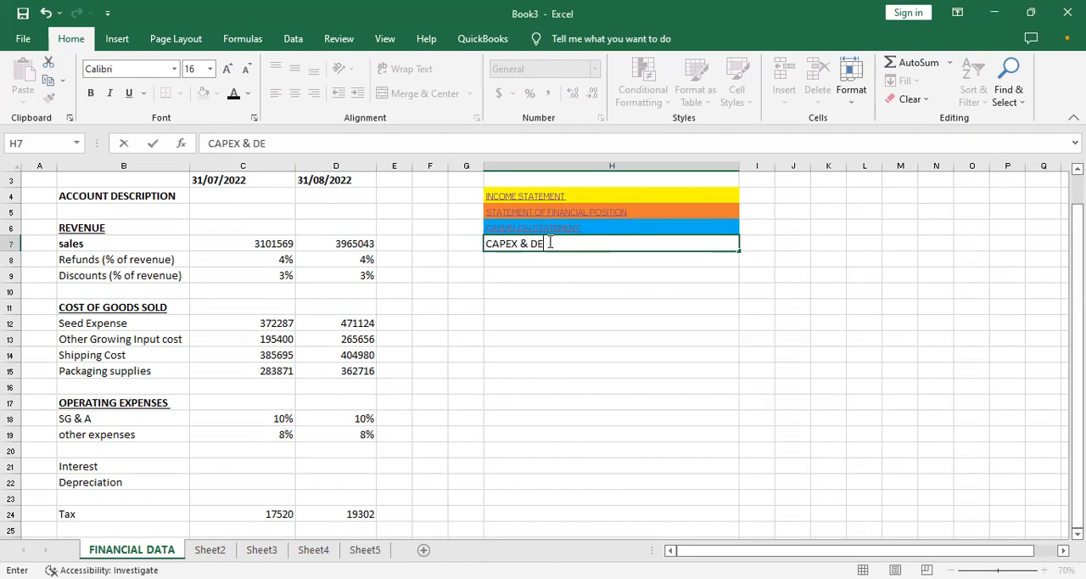
{"action": "type", "text": "PRECIATION"}
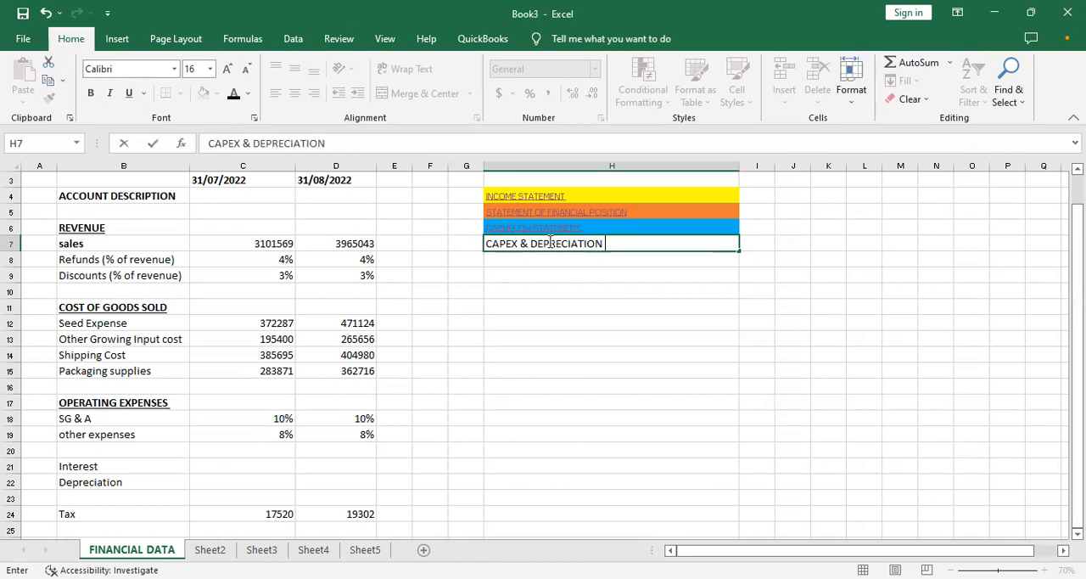
{"action": "key", "text": "Return"}
{"action": "key", "text": "Return"}
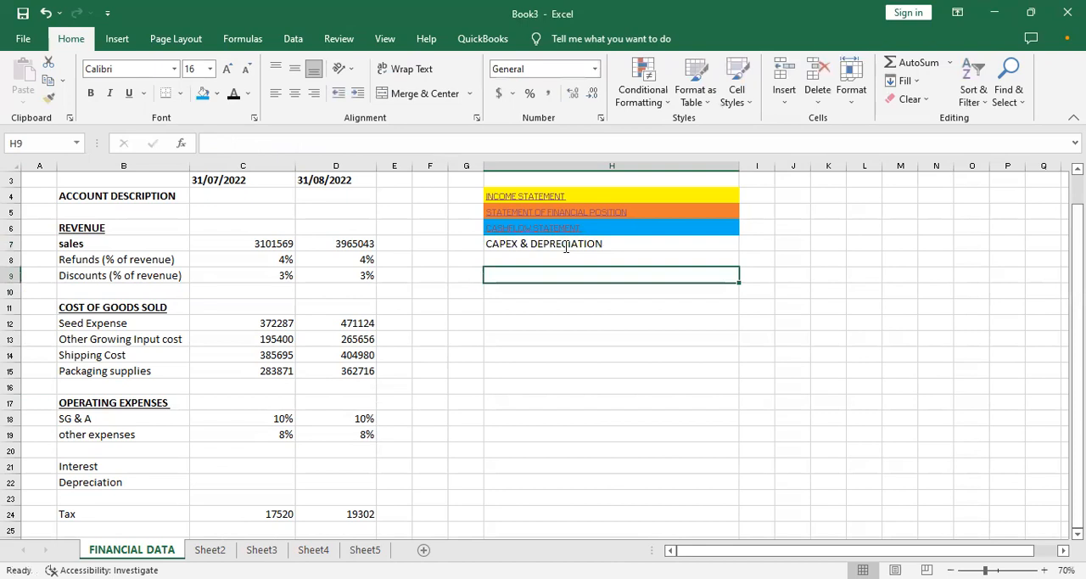
- Fill the CAPEX & DEPRECIATION cell H7 with standard purple and make the statement labels in H3:H7 bold
{"action": "left_click", "coordinate": [566, 247]}
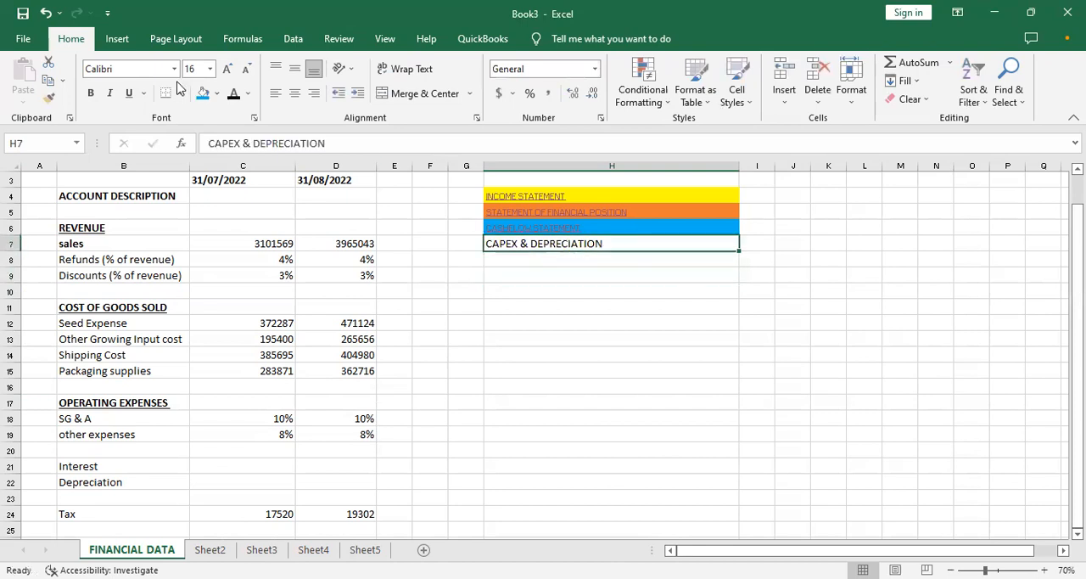
{"action": "left_click", "coordinate": [216, 95]}
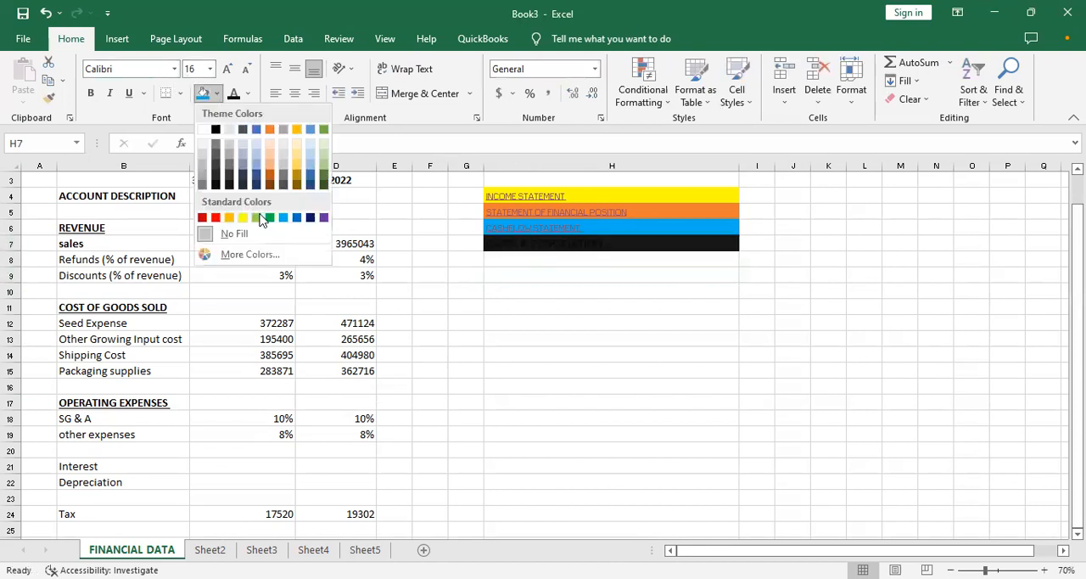
{"action": "left_click", "coordinate": [325, 219]}
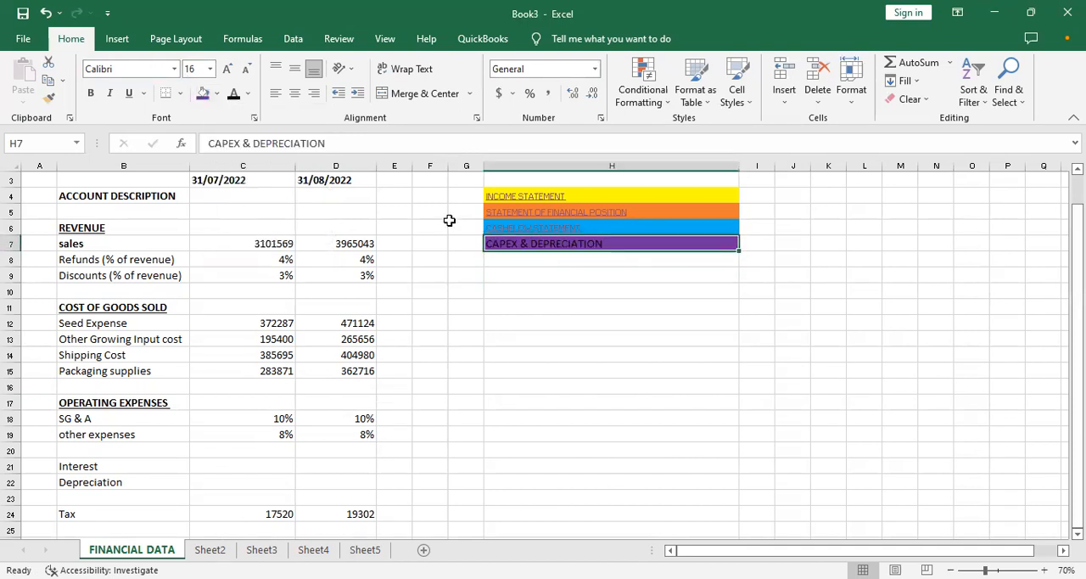
{"action": "left_click_drag", "start_coordinate": [565, 177], "coordinate": [609, 245]}
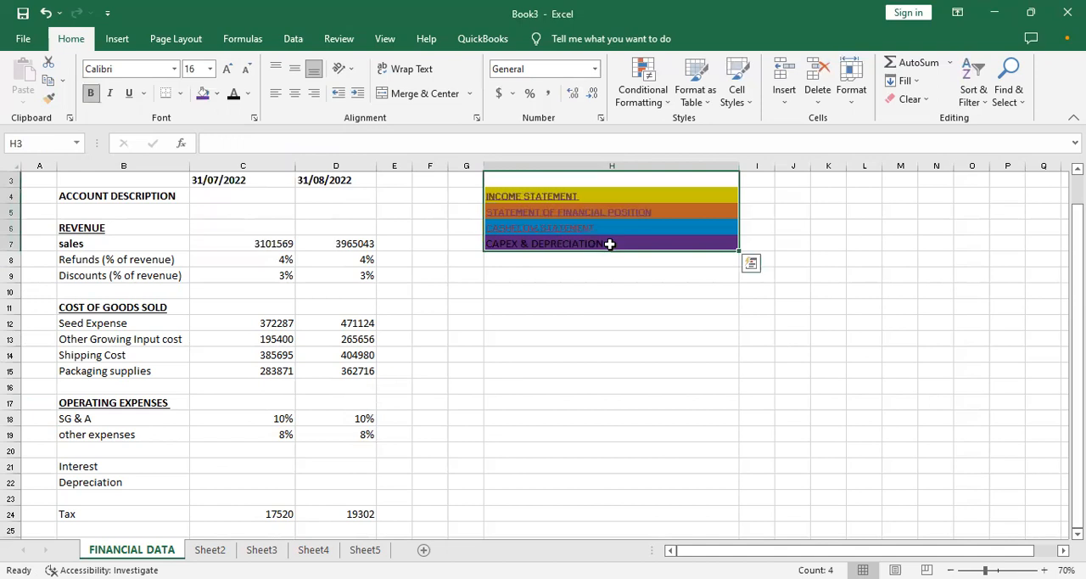
{"action": "left_click", "coordinate": [610, 291]}
{"action": "left_click_drag", "start_coordinate": [549, 175], "coordinate": [585, 241]}
{"action": "left_click", "coordinate": [217, 93]}
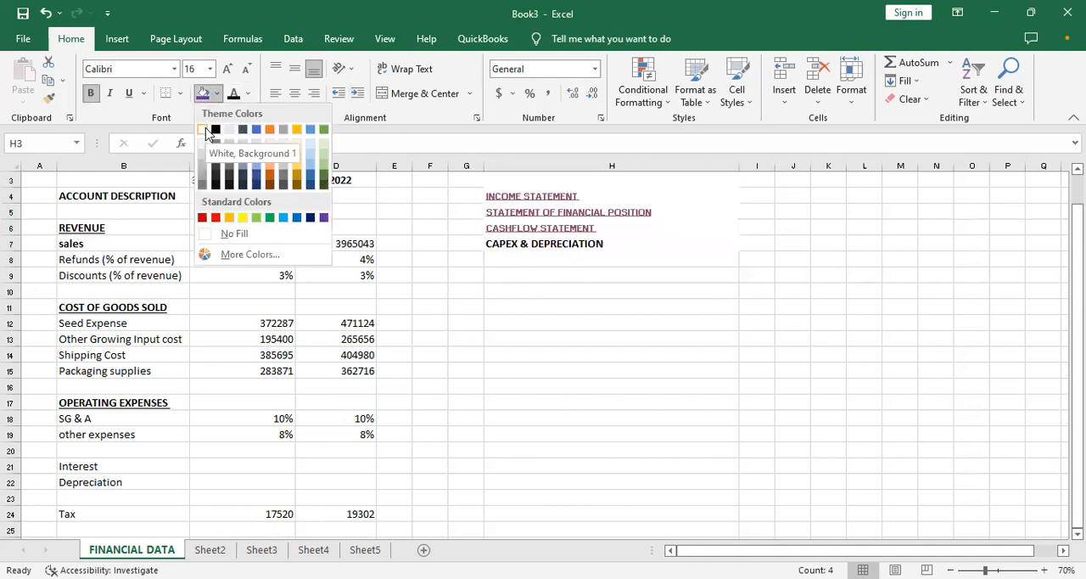
{"action": "left_click", "coordinate": [249, 95]}
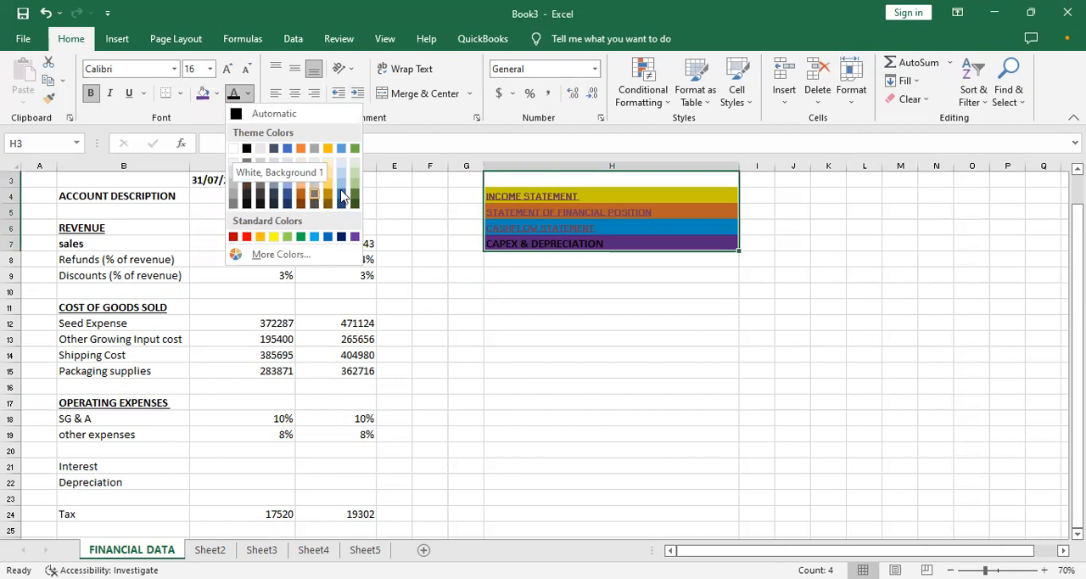
{"action": "left_click", "coordinate": [701, 455]}
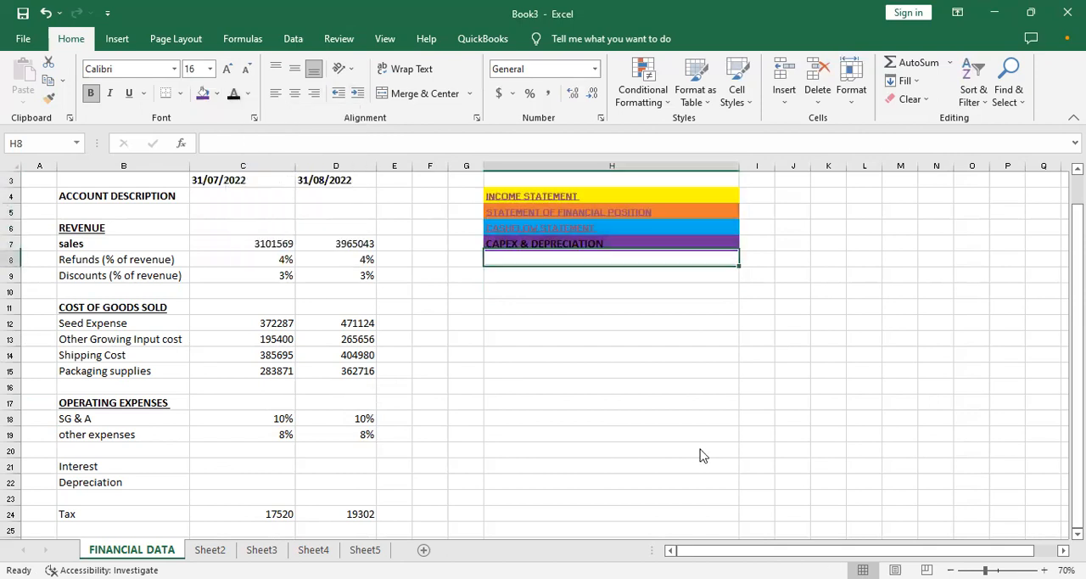
- Hyperlink the CAPEX & DEPRECIATION label in H7 to cell A1 of Sheet3 in this workbook
{"action": "left_click", "coordinate": [527, 243]}
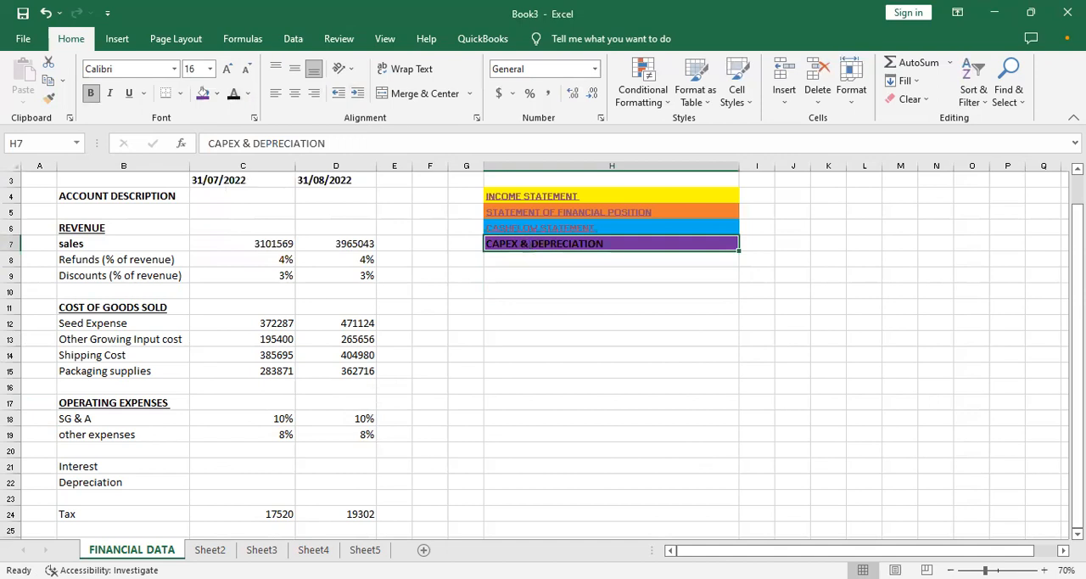
{"action": "key", "text": "ctrl+k"}
{"action": "left_click", "coordinate": [439, 459]}
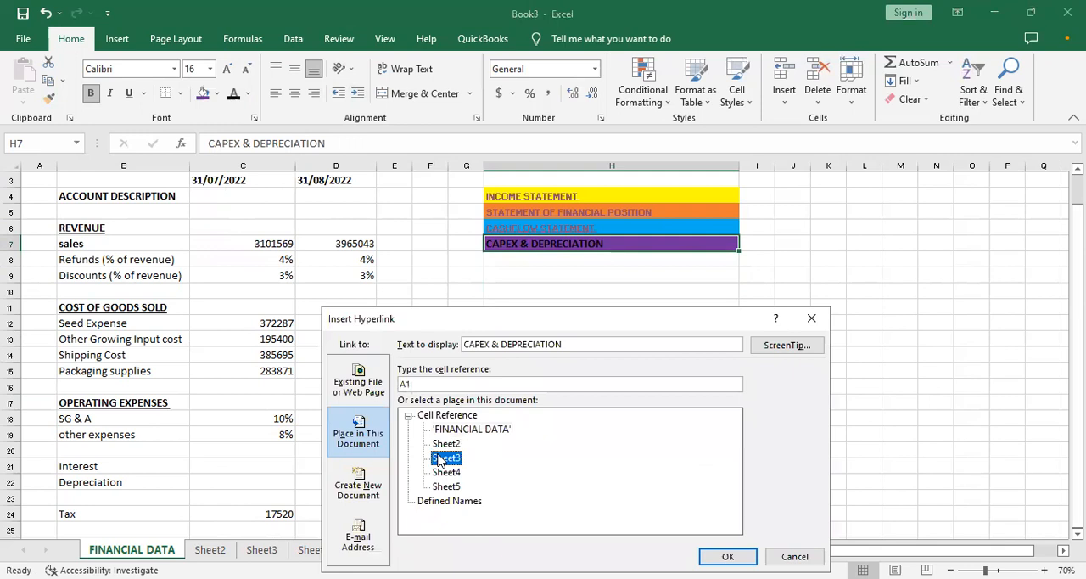
{"action": "left_click", "coordinate": [728, 557]}
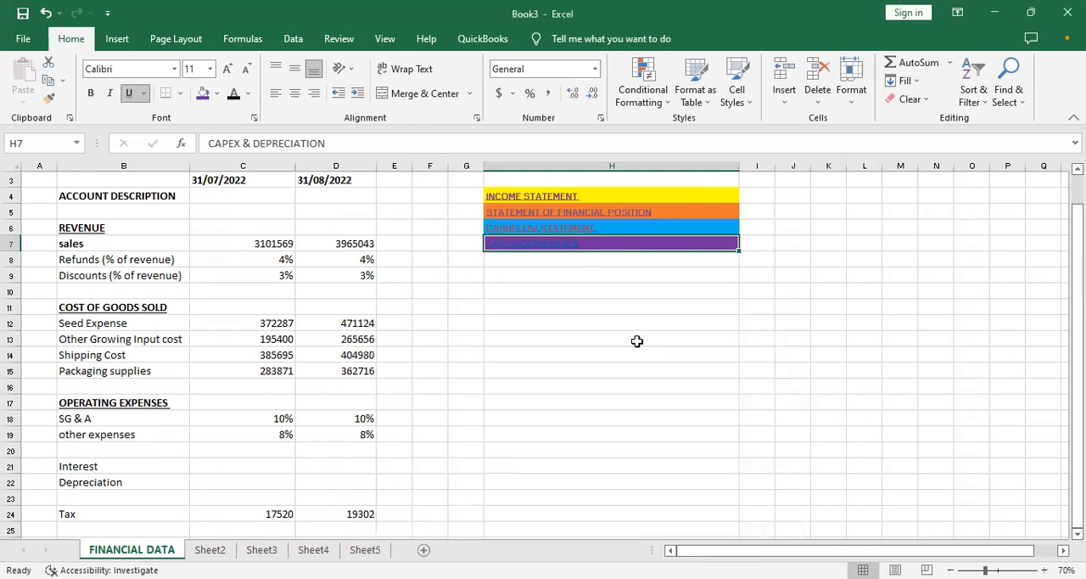
- Follow the CAPEX & DEPRECIATION link to Sheet3 and enter the title CAPEX & DEPRECIATION in A1
{"action": "left_click", "coordinate": [557, 246]}
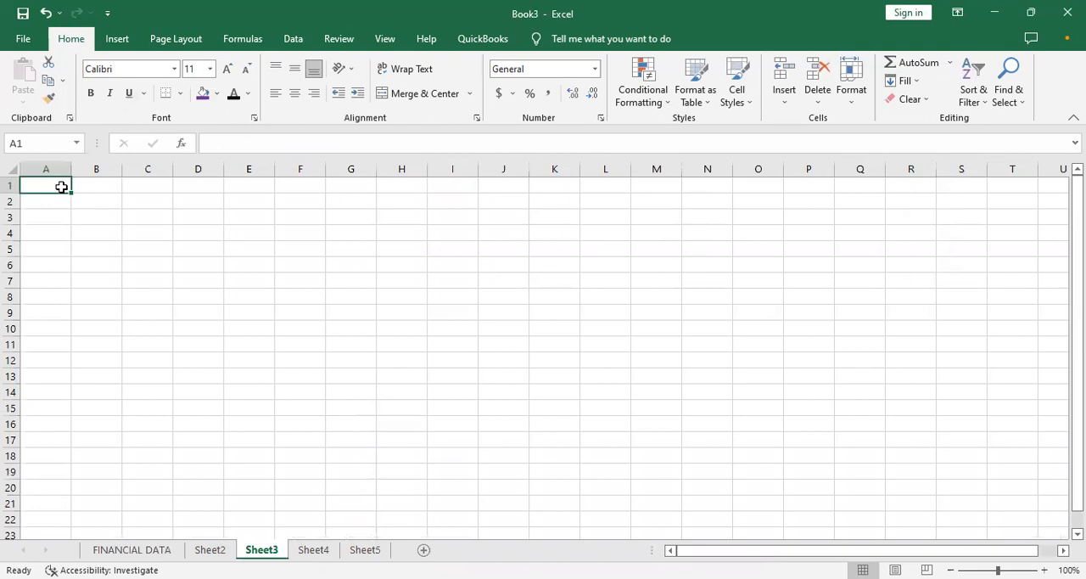
{"action": "type", "text": "CAPEX"}
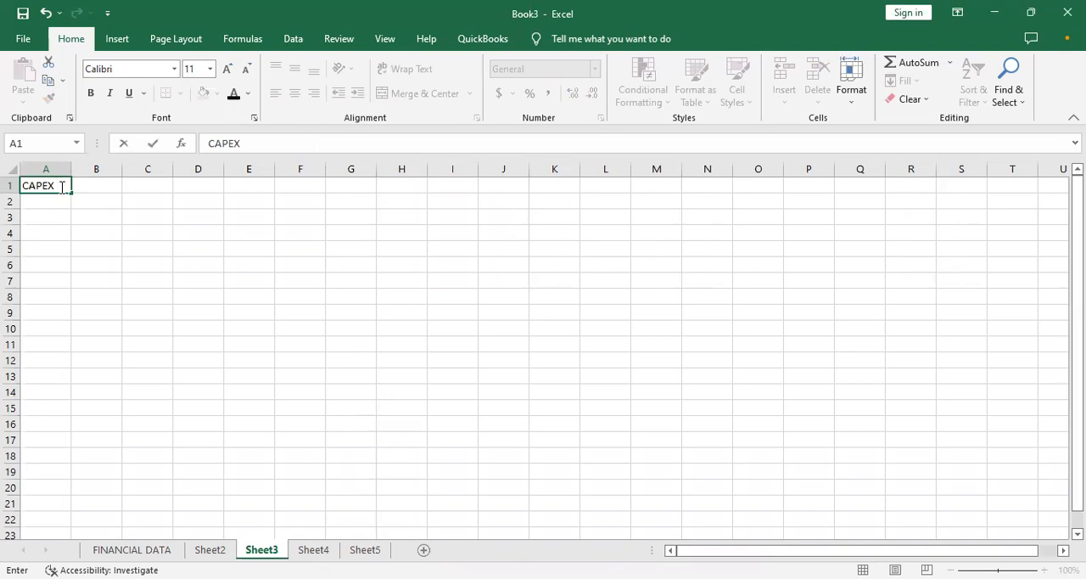
{"action": "type", "text": " %"}
{"action": "key", "text": "BackSpace"}
{"action": "type", "text": "& DEPRECIATION"}
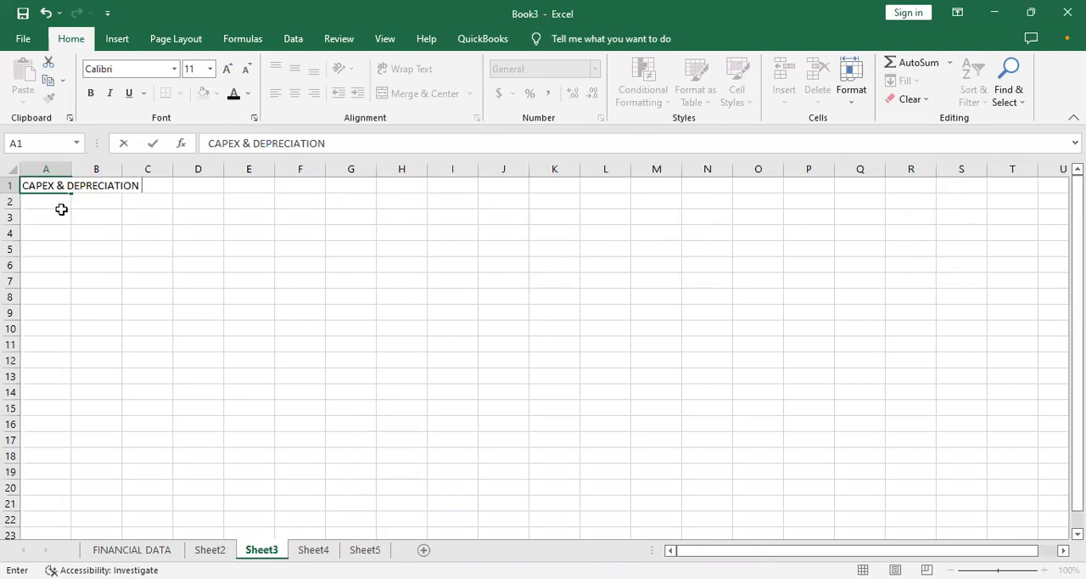
- Enter the column headings CAPEX & DEPRECIATION in A3 and USEFUL LIFE in B3 on Sheet3
{"action": "left_click", "coordinate": [56, 216]}
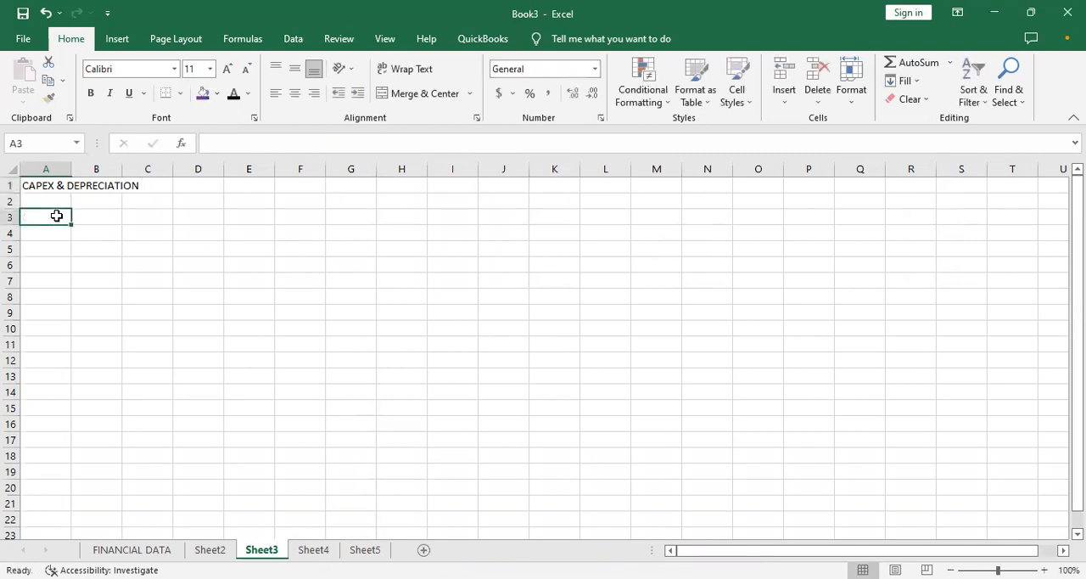
{"action": "type", "text": "CAPEX & D"}
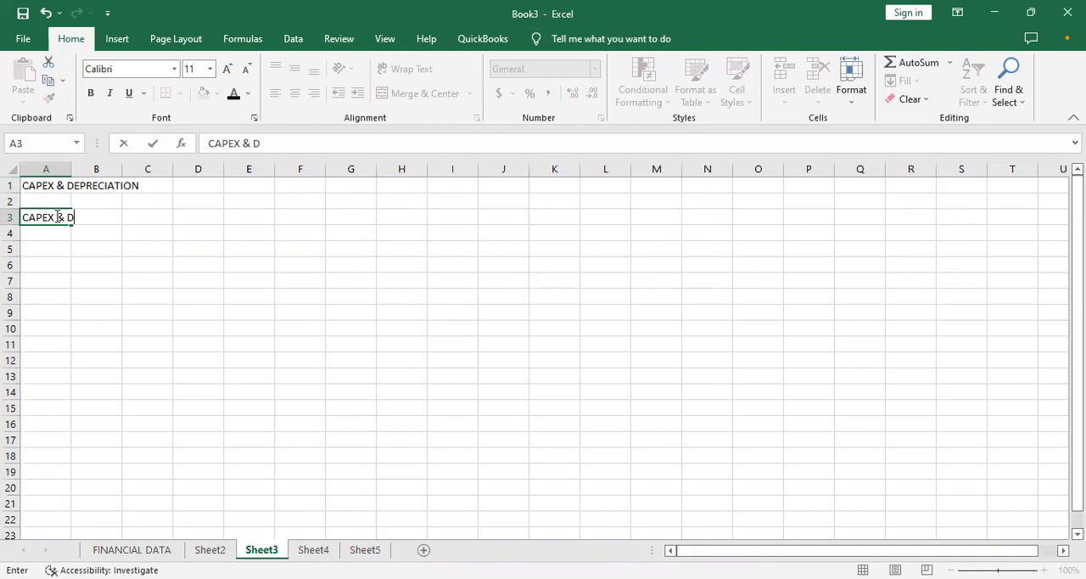
{"action": "type", "text": "EPRECIATION"}
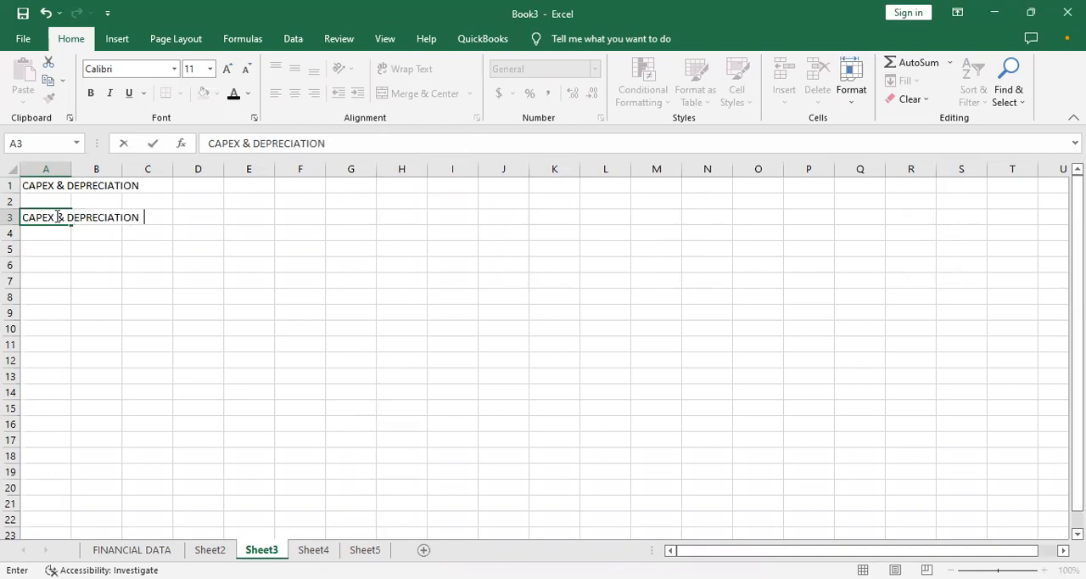
{"action": "key", "text": "Tab"}
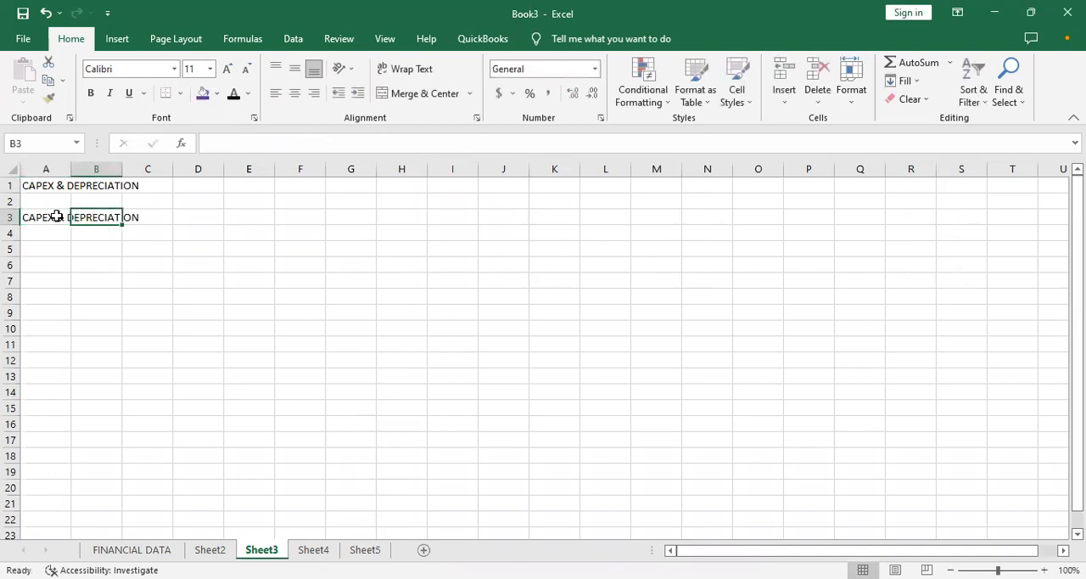
{"action": "type", "text": "USE"}
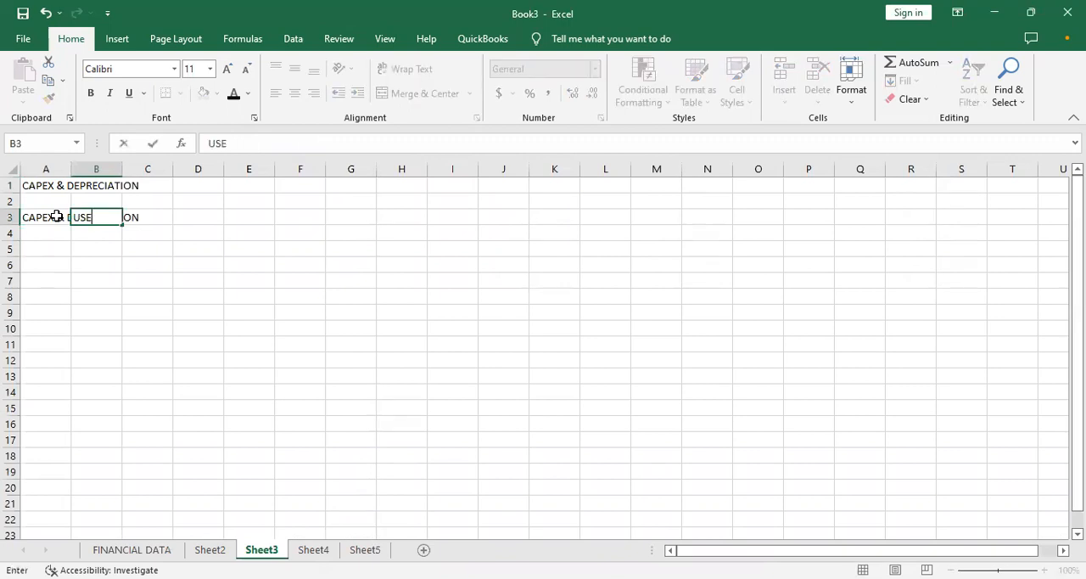
{"action": "type", "text": "FUL LIFE"}
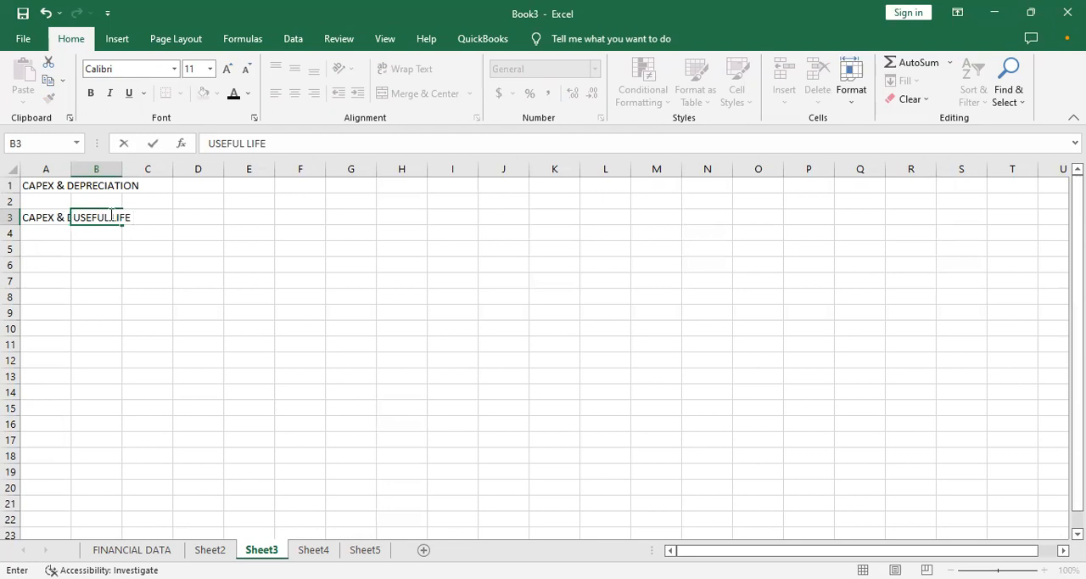
- Complete the B3 heading as USEFUL LIFE (YRS), and enter the headings MONTH 1 in C3 and MONTH 2 in D3
{"action": "type", "text": "(YRS)"}
{"action": "key", "text": "Tab"}
{"action": "type", "text": "`"}
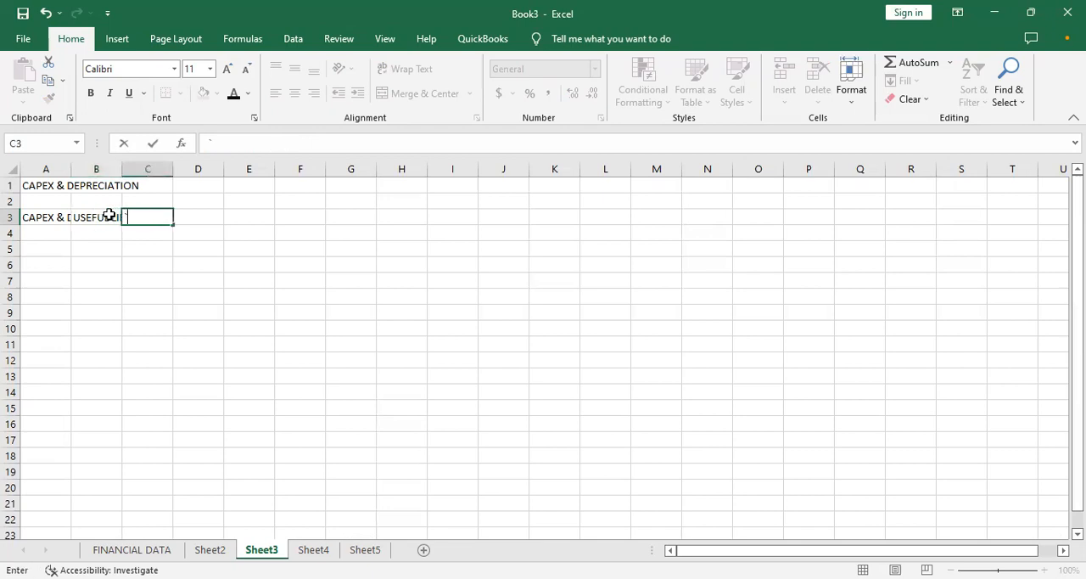
{"action": "key", "text": "BackSpace"}
{"action": "type", "text": "MONTH 1"}
{"action": "key", "text": "Tab"}
{"action": "type", "text": "MONTH 2"}
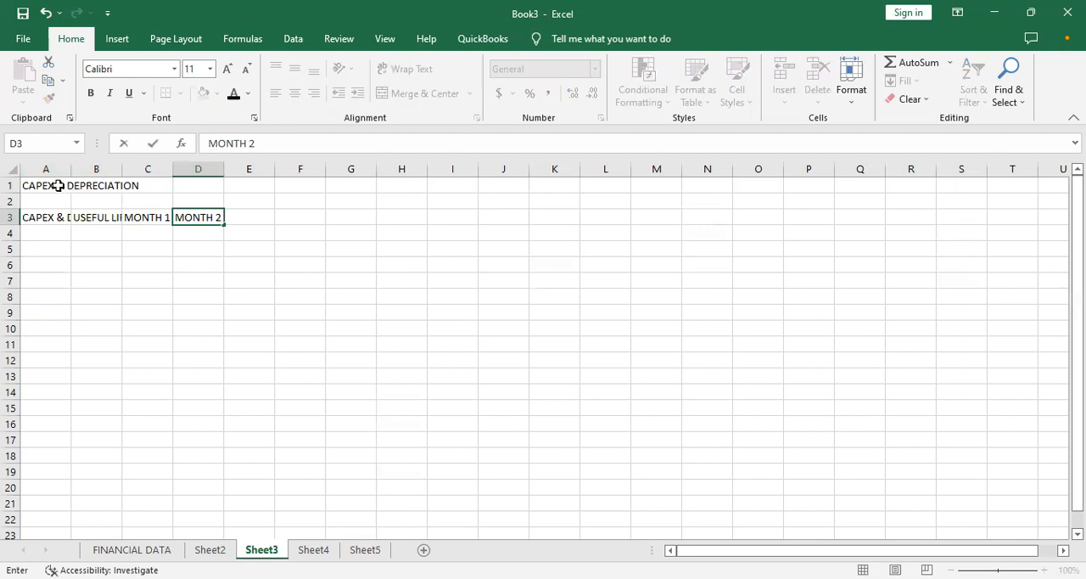
- Merge and center the CAPEX & DEPRECIATION title across A1:D1 and make it bold
{"action": "left_click", "coordinate": [58, 184]}
{"action": "left_click_drag", "start_coordinate": [58, 185], "coordinate": [190, 185]}
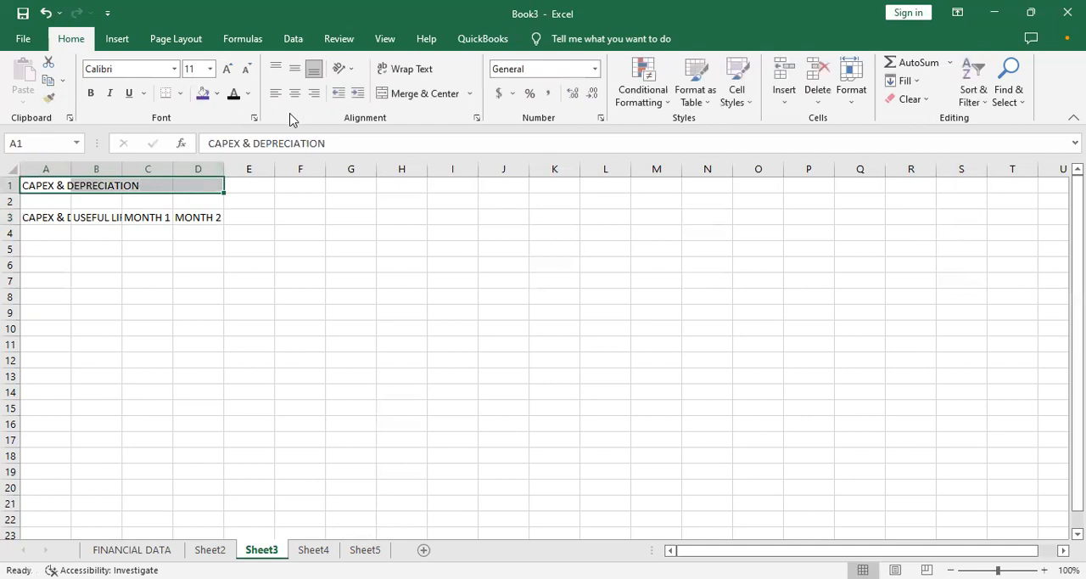
{"action": "left_click", "coordinate": [396, 93]}
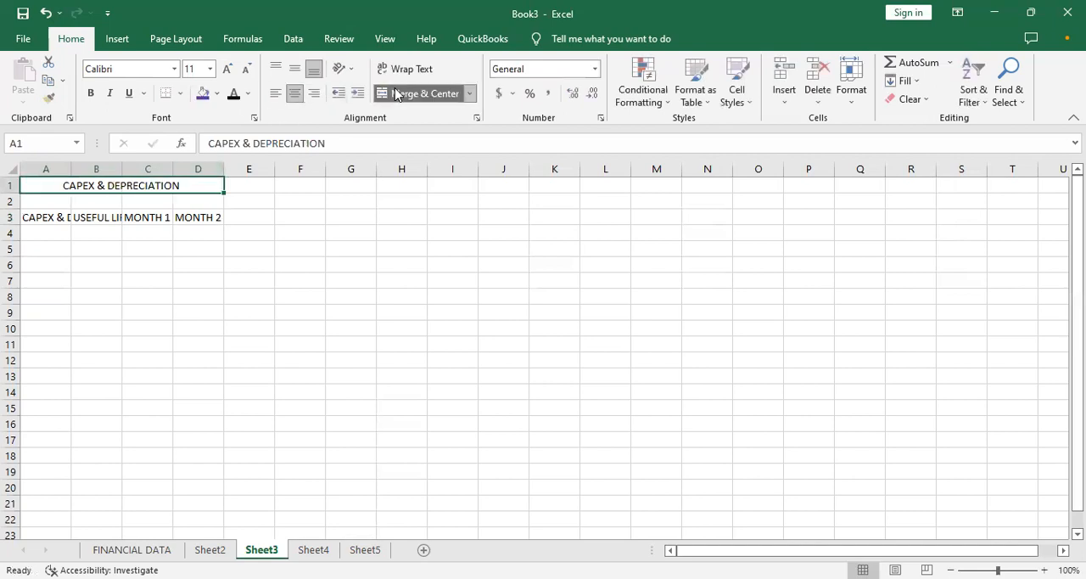
{"action": "key", "text": "ctrl+b"}
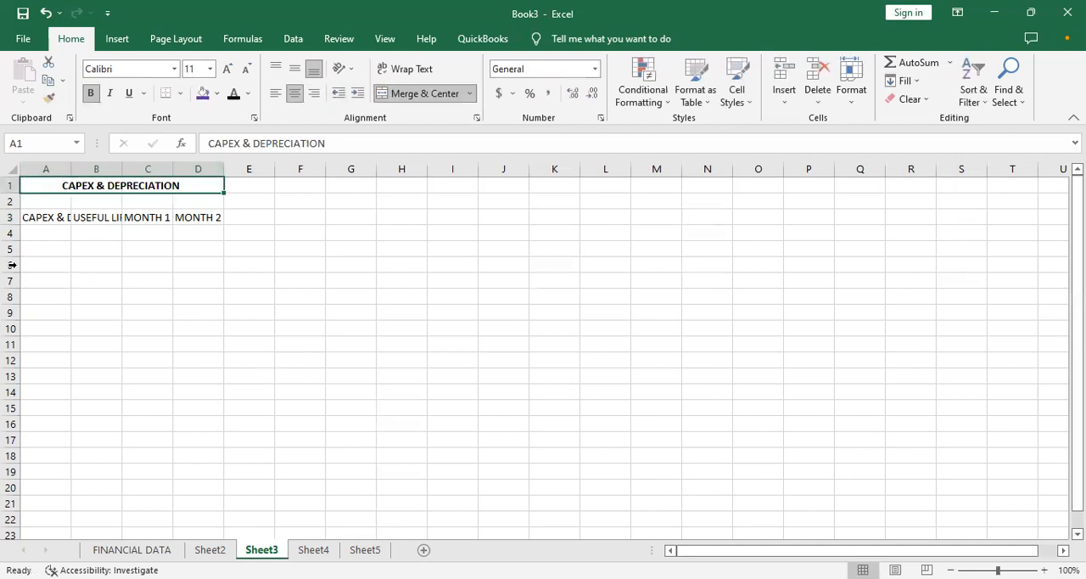
- Enlarge the title in A1 to 16 pt and fill its merged cell with standard yellow
{"action": "left_click", "coordinate": [205, 94]}
{"action": "left_click", "coordinate": [227, 69]}
{"action": "left_click", "coordinate": [228, 68]}
{"action": "left_click", "coordinate": [227, 69]}
{"action": "left_click", "coordinate": [247, 95]}
{"action": "left_click", "coordinate": [212, 100]}
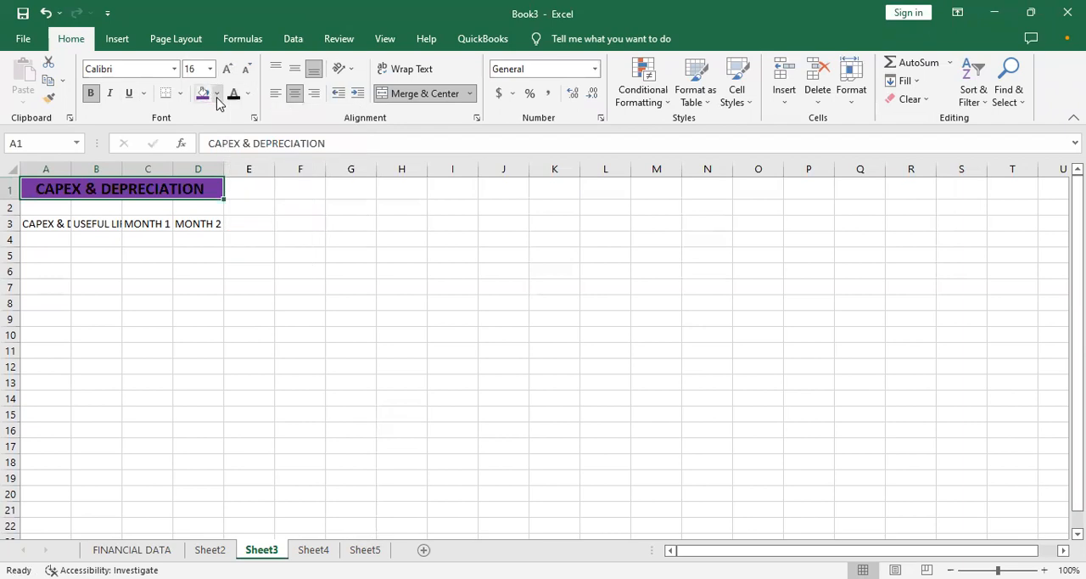
{"action": "left_click", "coordinate": [217, 95]}
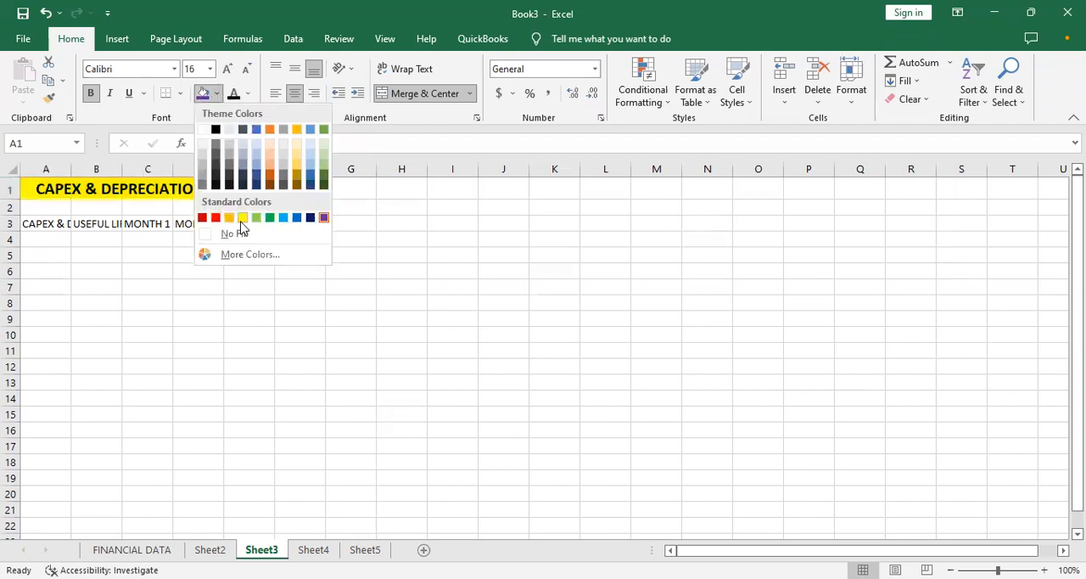
{"action": "left_click", "coordinate": [243, 219]}
{"action": "left_click", "coordinate": [93, 269]}
- Widen columns A and B to fit their headings in row 3, and widen column C for the MONTH 1 values
{"action": "left_click_drag", "start_coordinate": [69, 170], "coordinate": [139, 201]}
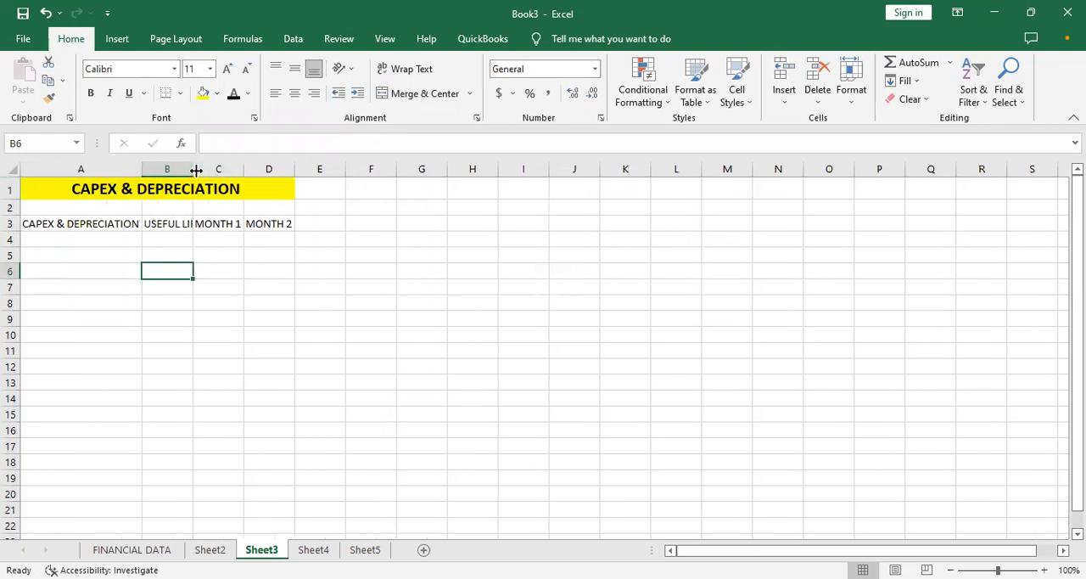
{"action": "left_click_drag", "start_coordinate": [194, 170], "coordinate": [238, 201]}
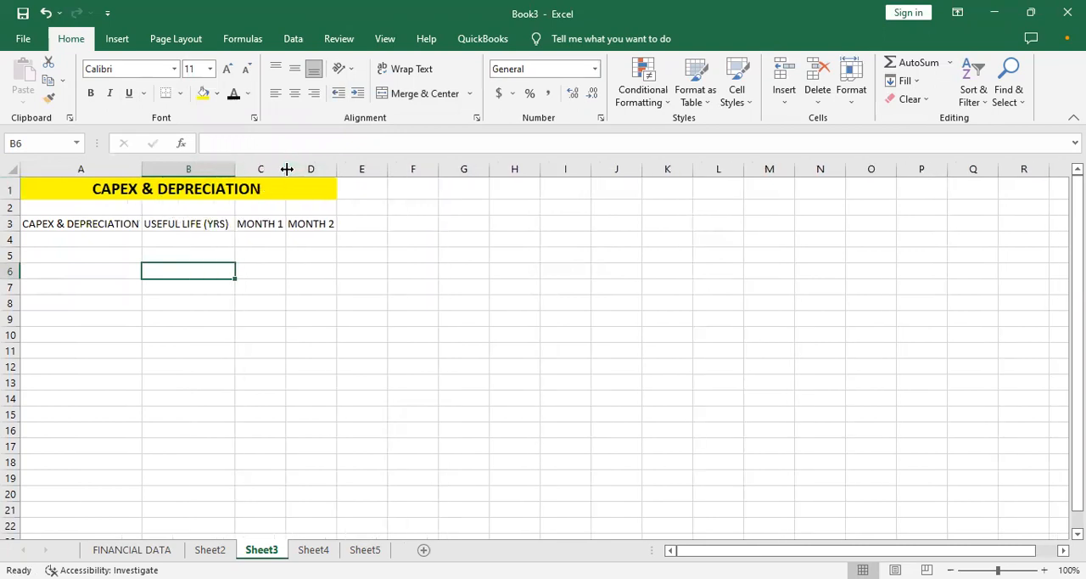
{"action": "left_click_drag", "start_coordinate": [287, 170], "coordinate": [404, 176]}
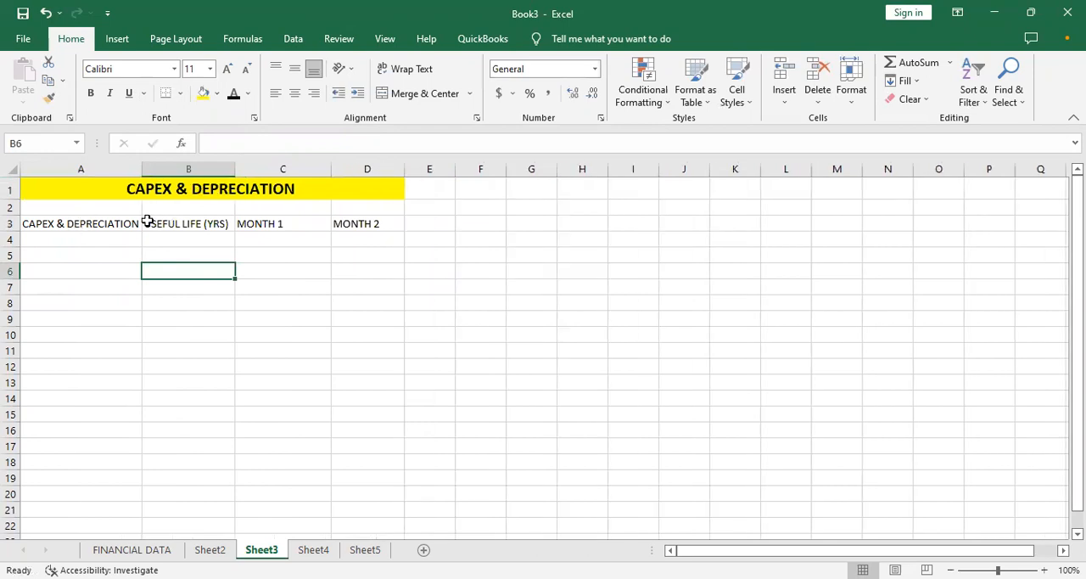
{"action": "left_click_drag", "start_coordinate": [236, 169], "coordinate": [258, 170]}
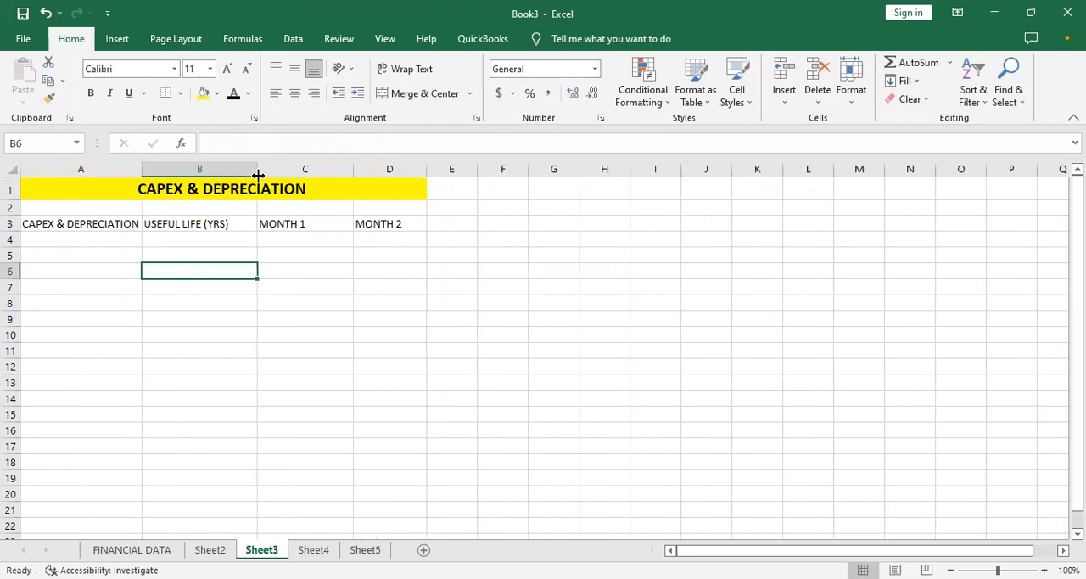
- Make the column headings in A3:D3 bold and fill them with yellow
{"action": "left_click", "coordinate": [11, 224]}
{"action": "left_click", "coordinate": [94, 256]}
{"action": "left_click_drag", "start_coordinate": [71, 225], "coordinate": [361, 223]}
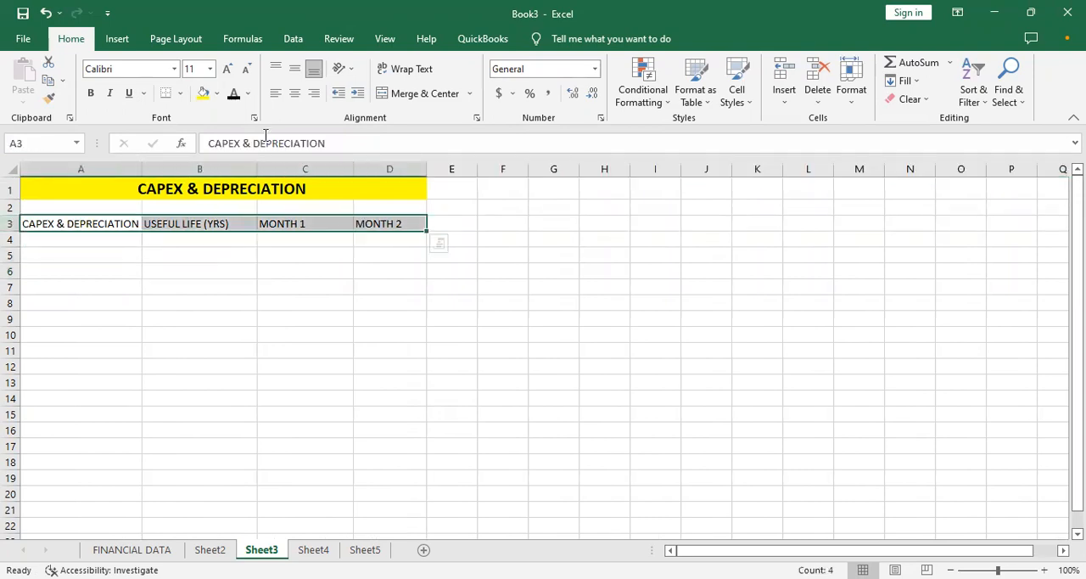
{"action": "left_click", "coordinate": [92, 92]}
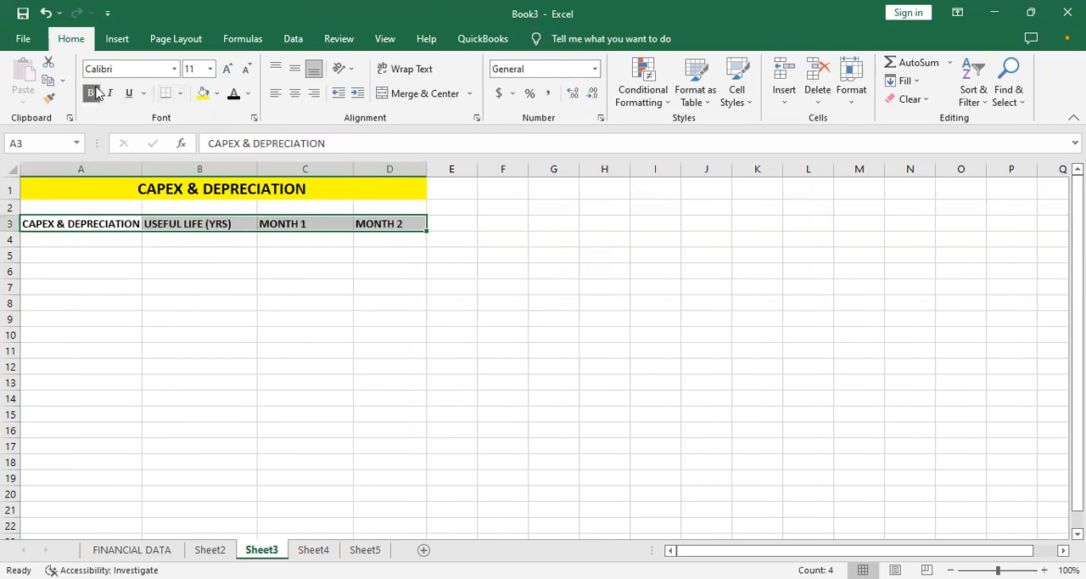
{"action": "left_click", "coordinate": [204, 93]}
{"action": "left_click", "coordinate": [364, 245]}
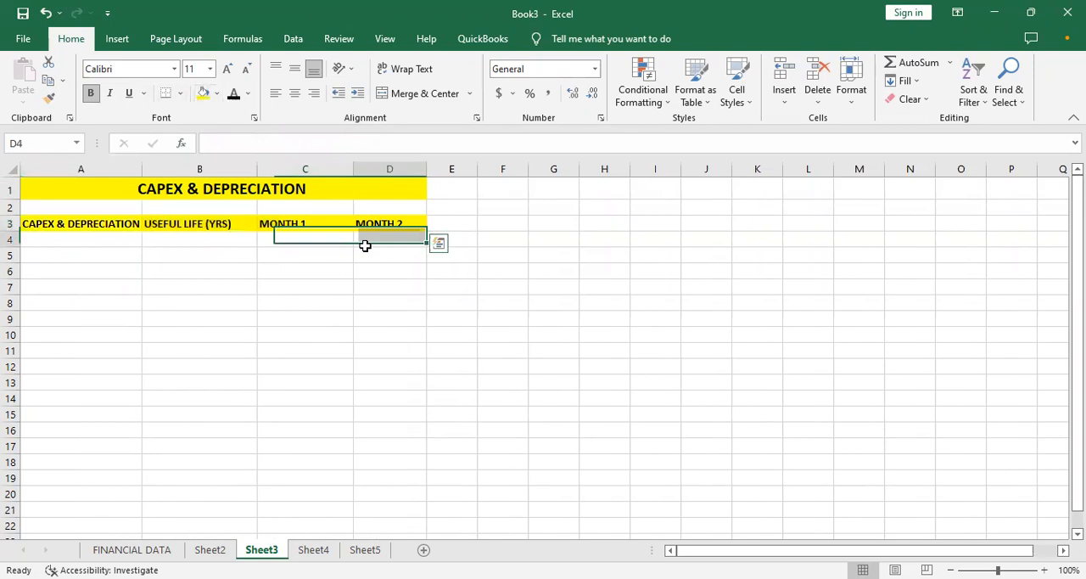
- Change the fill of the headings in A3:D3 to standard light blue and widen column A
{"action": "left_click", "coordinate": [273, 258]}
{"action": "left_click", "coordinate": [181, 257]}
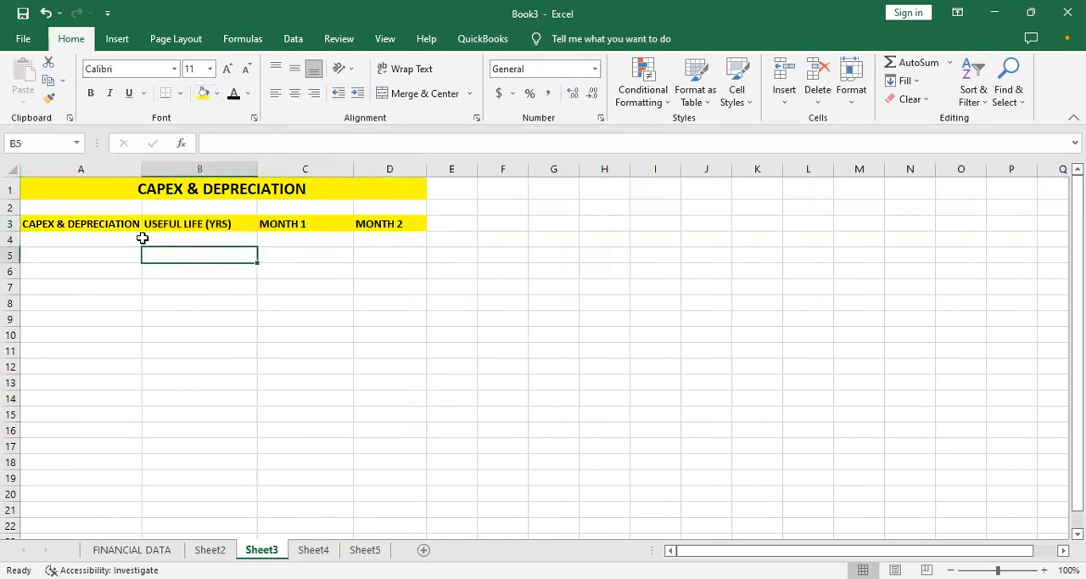
{"action": "left_click", "coordinate": [101, 256]}
{"action": "left_click_drag", "start_coordinate": [73, 223], "coordinate": [365, 222]}
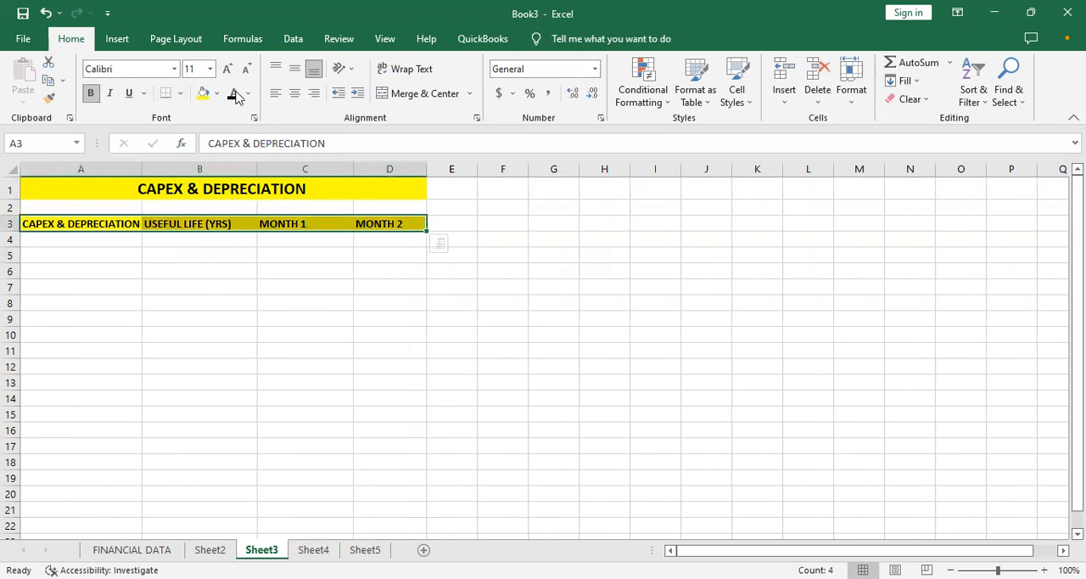
{"action": "left_click", "coordinate": [218, 94]}
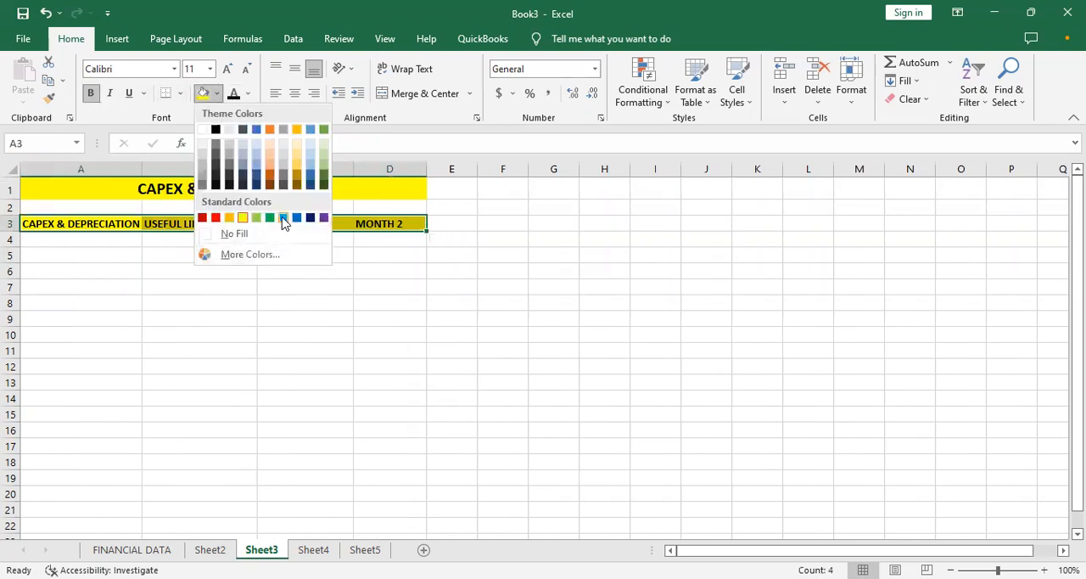
{"action": "left_click", "coordinate": [284, 219]}
{"action": "left_click", "coordinate": [243, 259]}
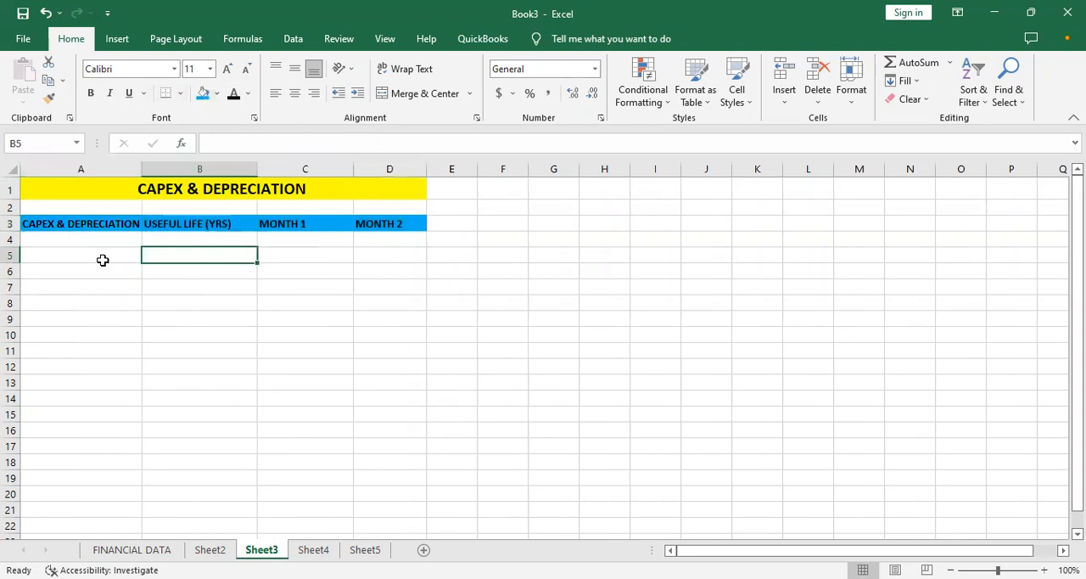
{"action": "left_click_drag", "start_coordinate": [138, 166], "coordinate": [175, 167]}
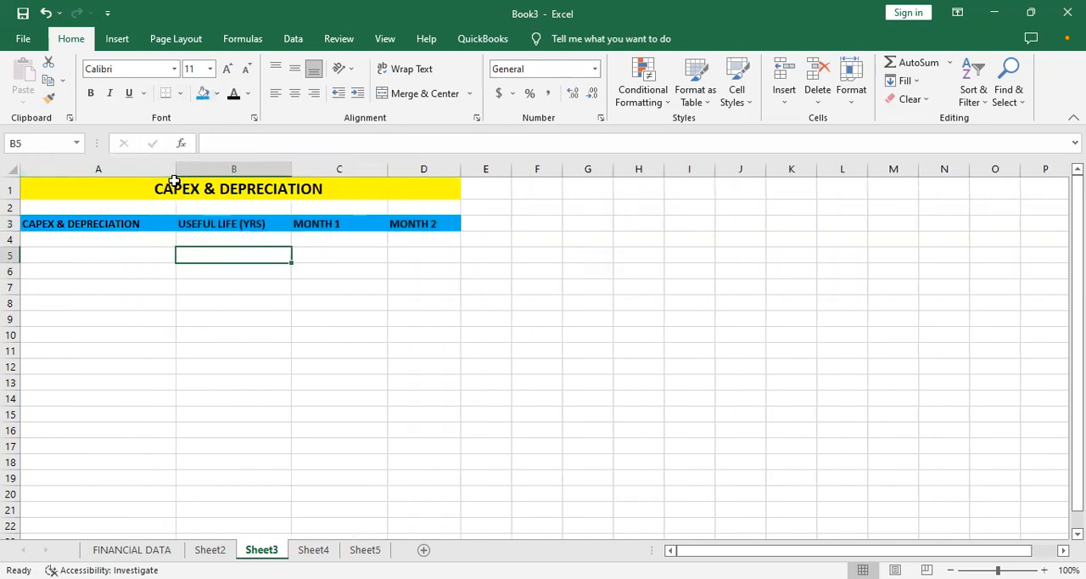
- Enter the section label CAPEX in bold in cell A5
{"action": "left_click", "coordinate": [116, 282]}
{"action": "left_click", "coordinate": [81, 242]}
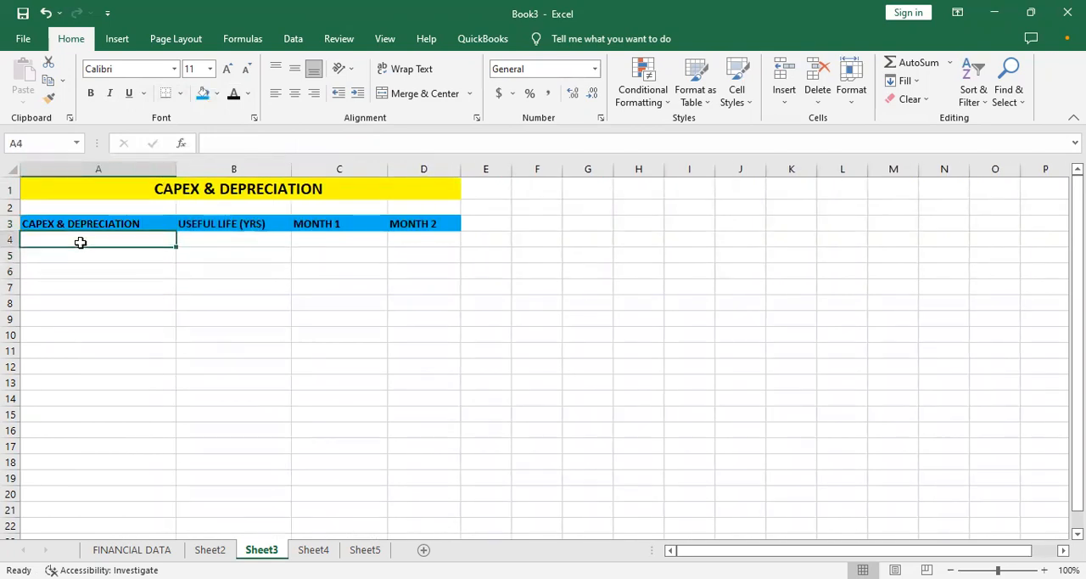
{"action": "key", "text": "Return"}
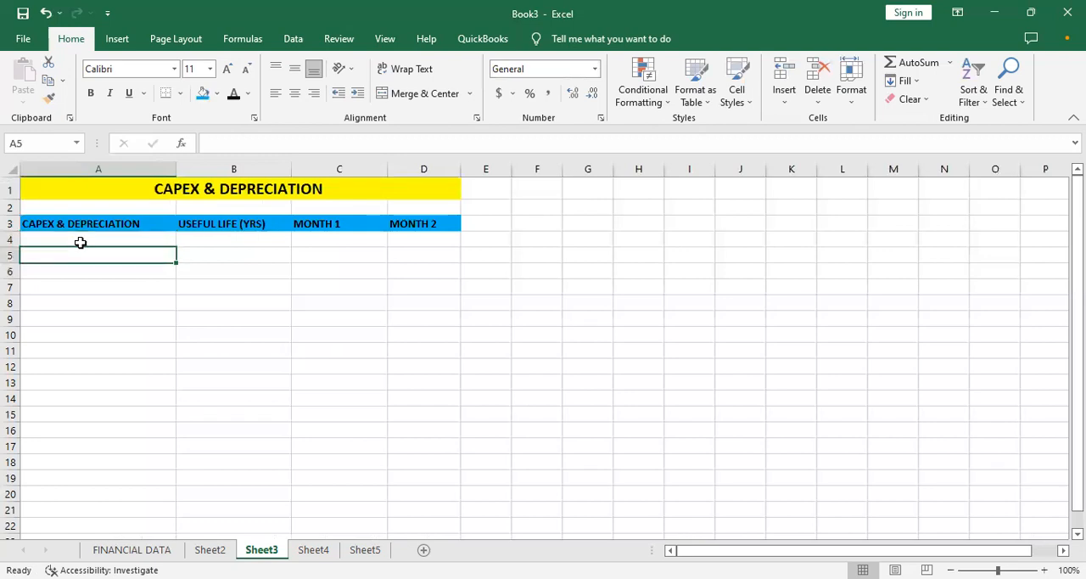
{"action": "type", "text": "CAPEX"}
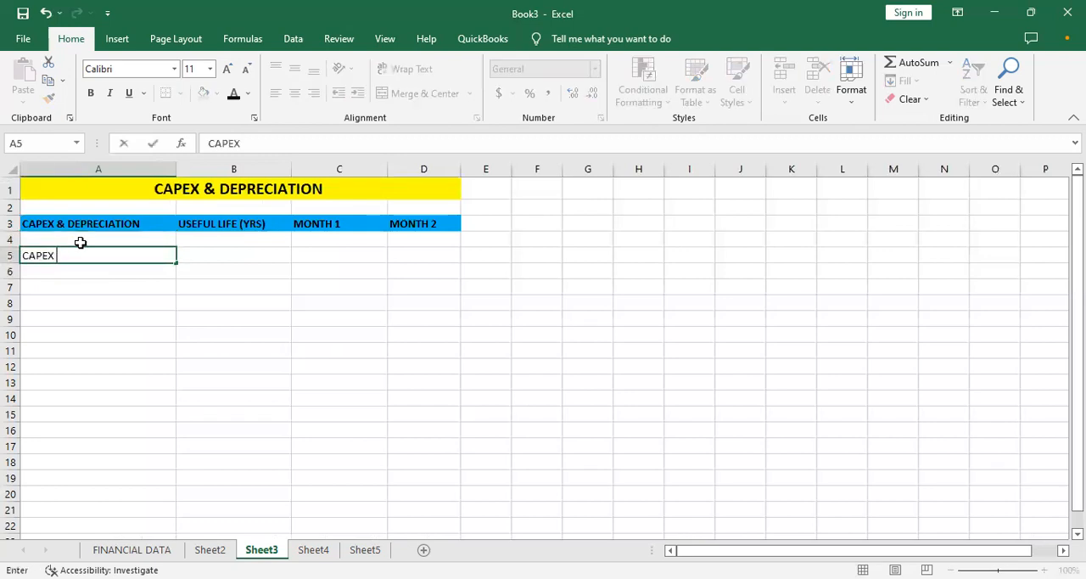
{"action": "key", "text": "BackSpace"}
{"action": "key", "text": "BackSpace"}
{"action": "key", "text": "BackSpace"}
{"action": "key", "text": "BackSpace"}
{"action": "key", "text": "BackSpace"}
{"action": "key", "text": "ctrl+b"}
{"action": "type", "text": "CAPEX"}
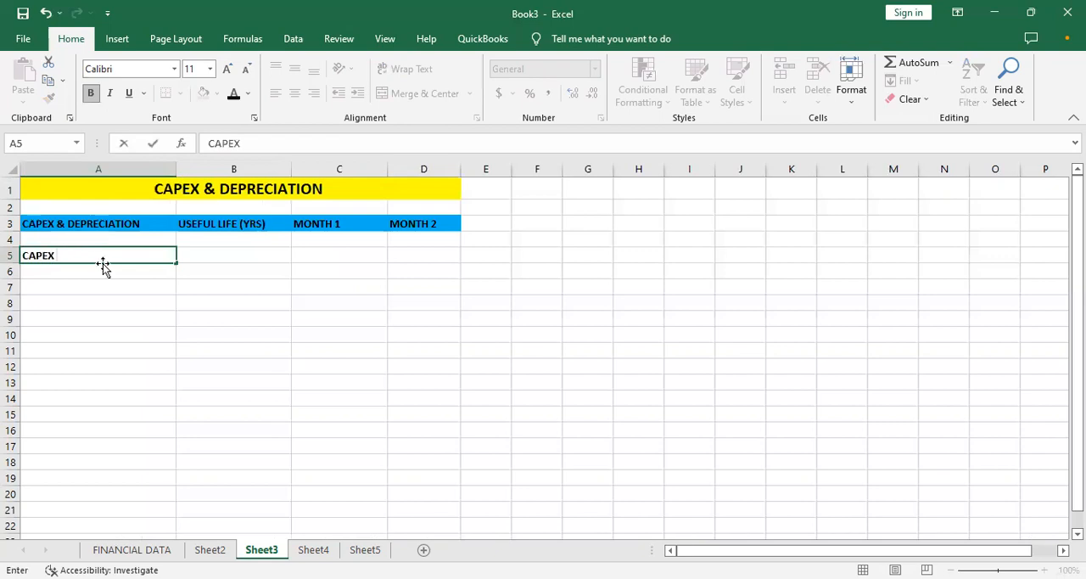
{"action": "key", "text": "ctrl+Return"}
- Fill the CAPEX label cell A5 with a light gold theme color
{"action": "left_click", "coordinate": [103, 281]}
{"action": "left_click", "coordinate": [108, 267]}
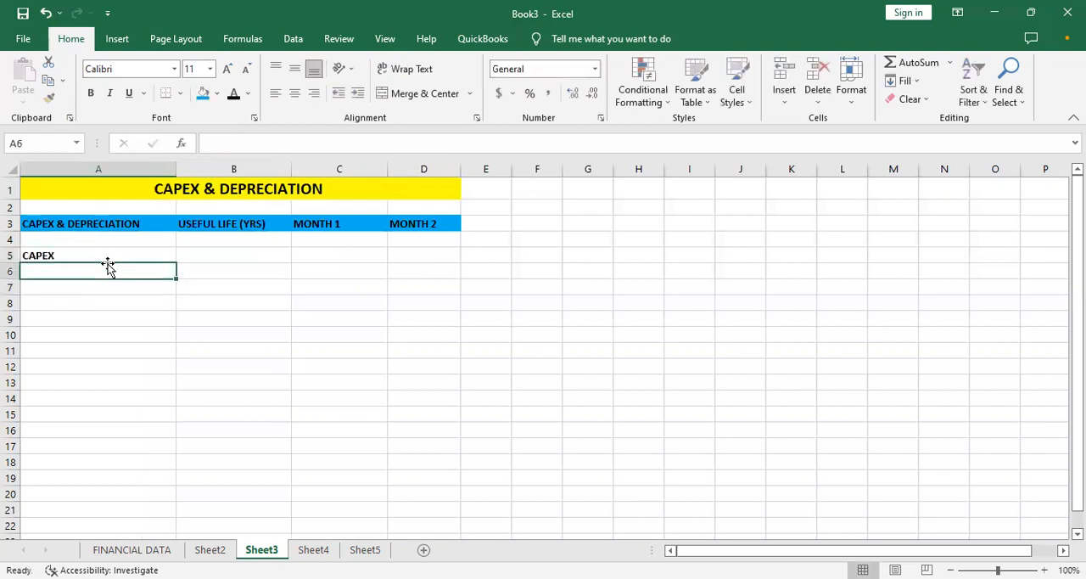
{"action": "left_click", "coordinate": [107, 256]}
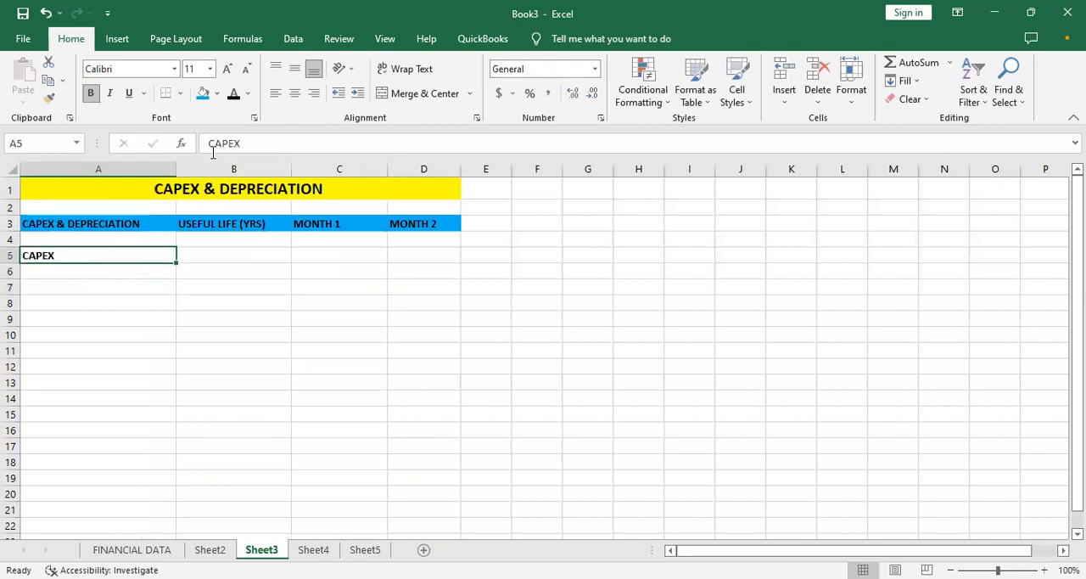
{"action": "left_click", "coordinate": [218, 93]}
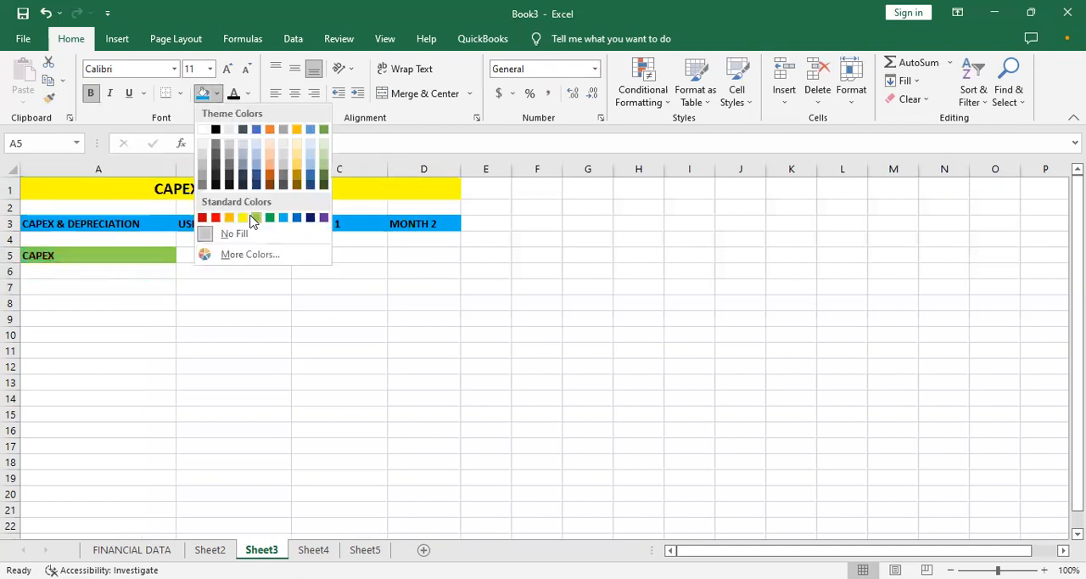
{"action": "left_click", "coordinate": [293, 169]}
{"action": "left_click", "coordinate": [136, 296]}
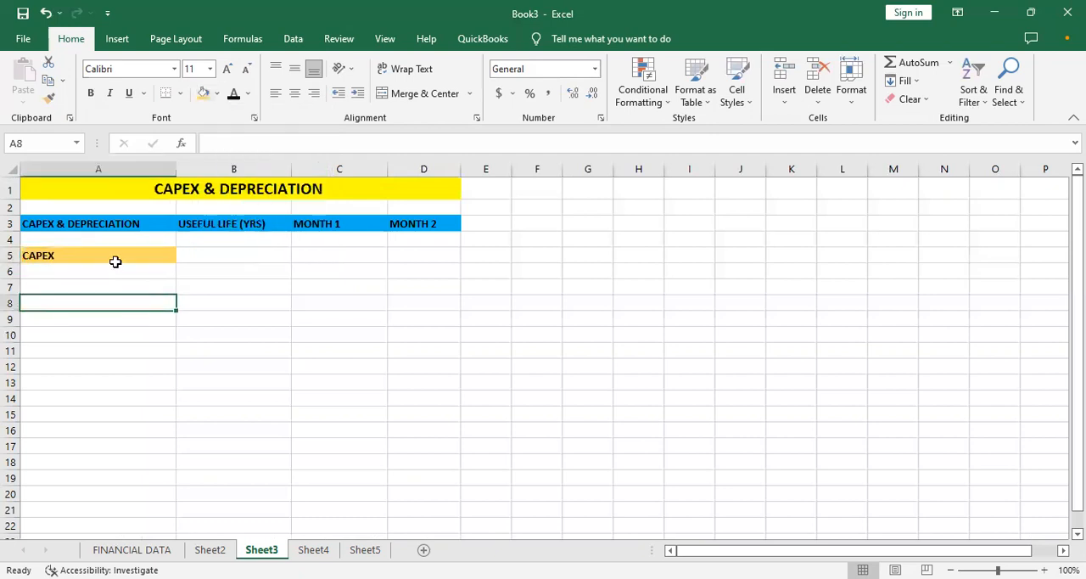
- Center the CAPEX label horizontally in cell A5
{"action": "left_click", "coordinate": [112, 255]}
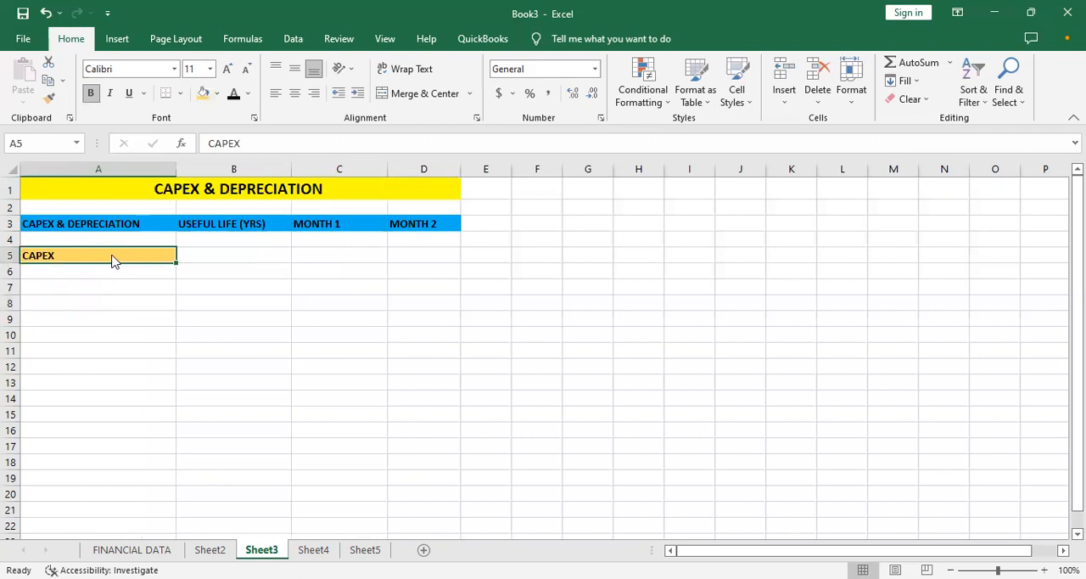
{"action": "key", "text": "ctrl+e"}
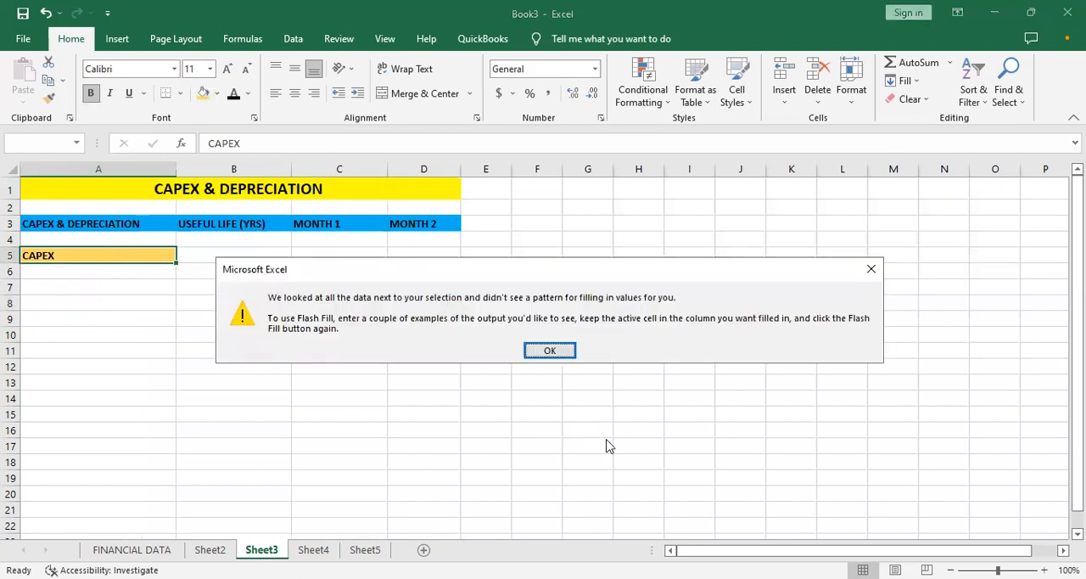
{"action": "left_click", "coordinate": [550, 352]}
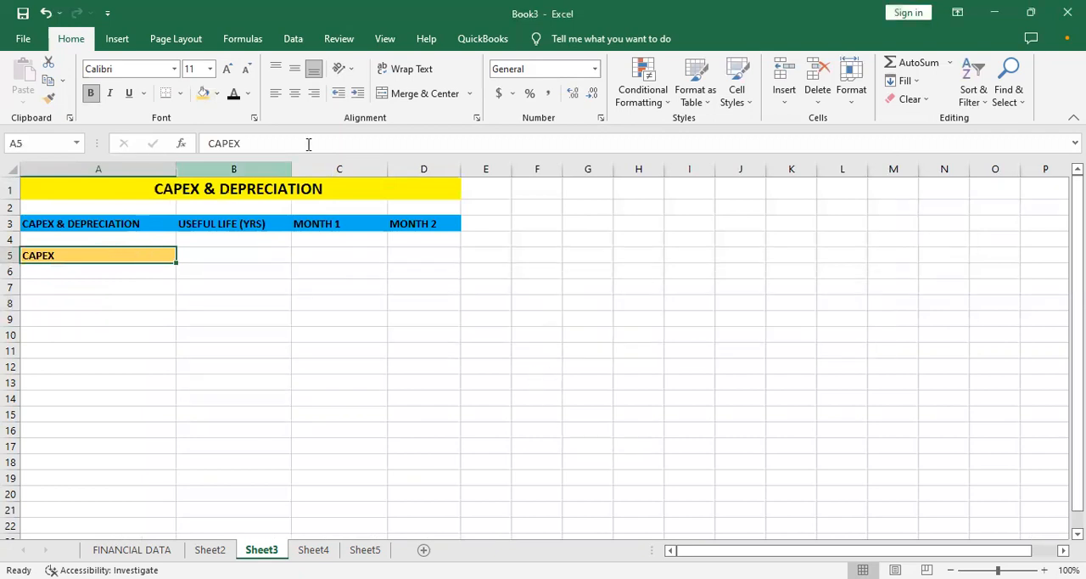
{"action": "left_click", "coordinate": [295, 93]}
{"action": "left_click", "coordinate": [147, 287]}
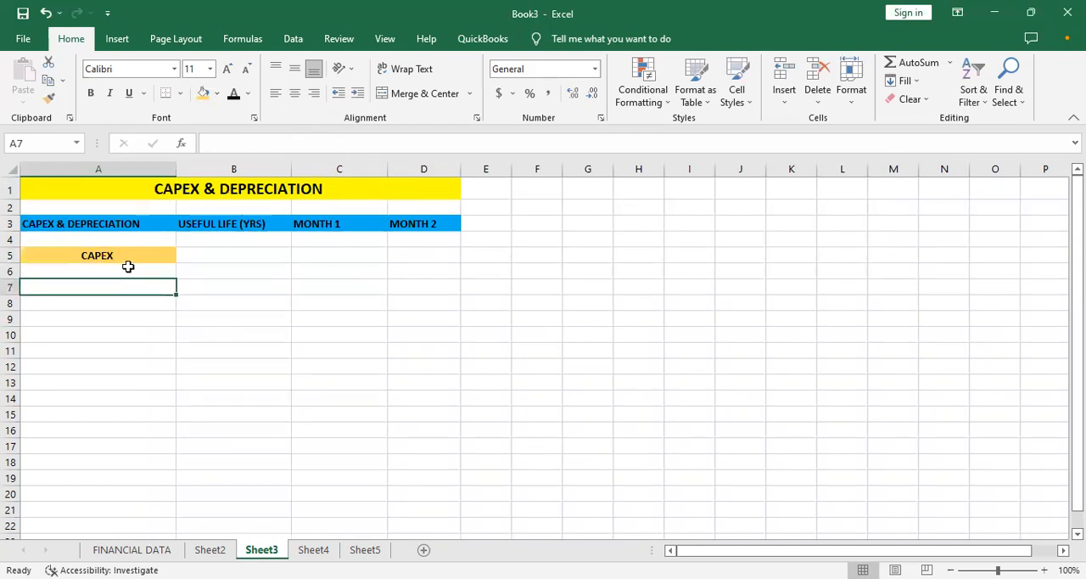
- Enter TRUCK as the first CAPEX asset in cell A6
{"action": "left_click", "coordinate": [133, 272]}
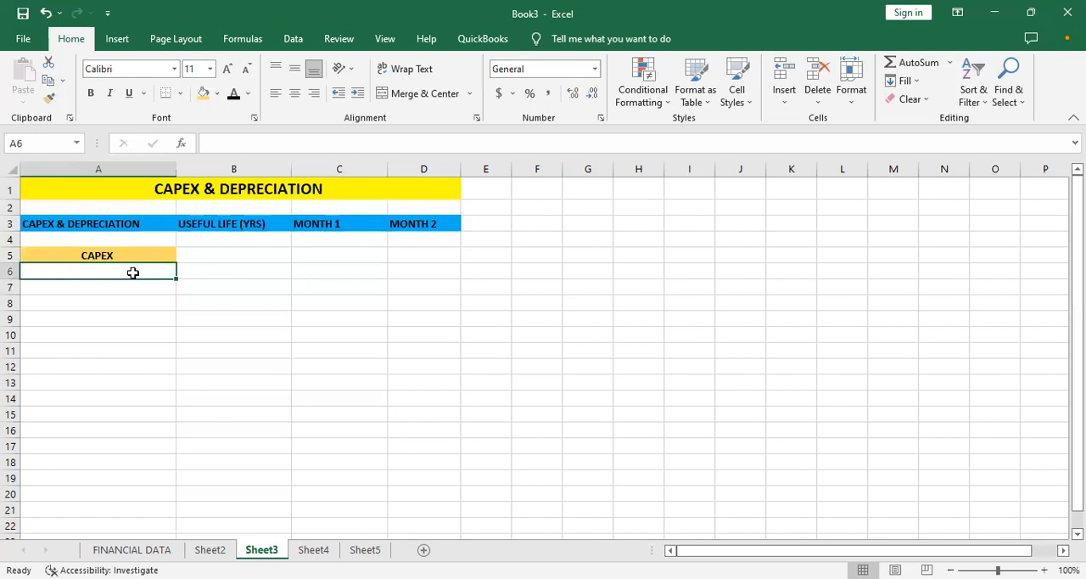
{"action": "type", "text": "TRUCK"}
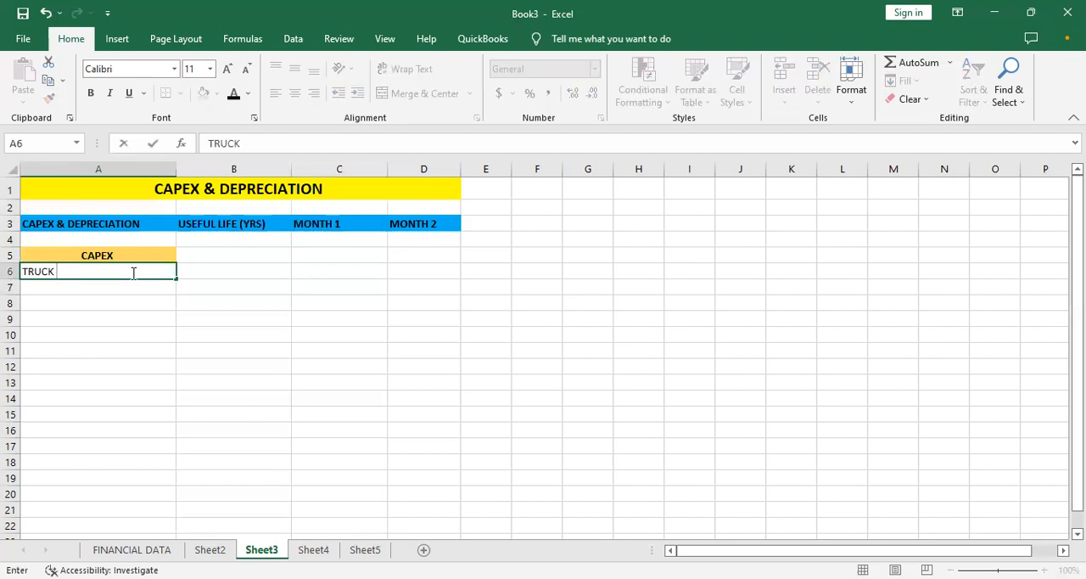
{"action": "key", "text": "Return"}
{"action": "type", "text": "COMPT"}
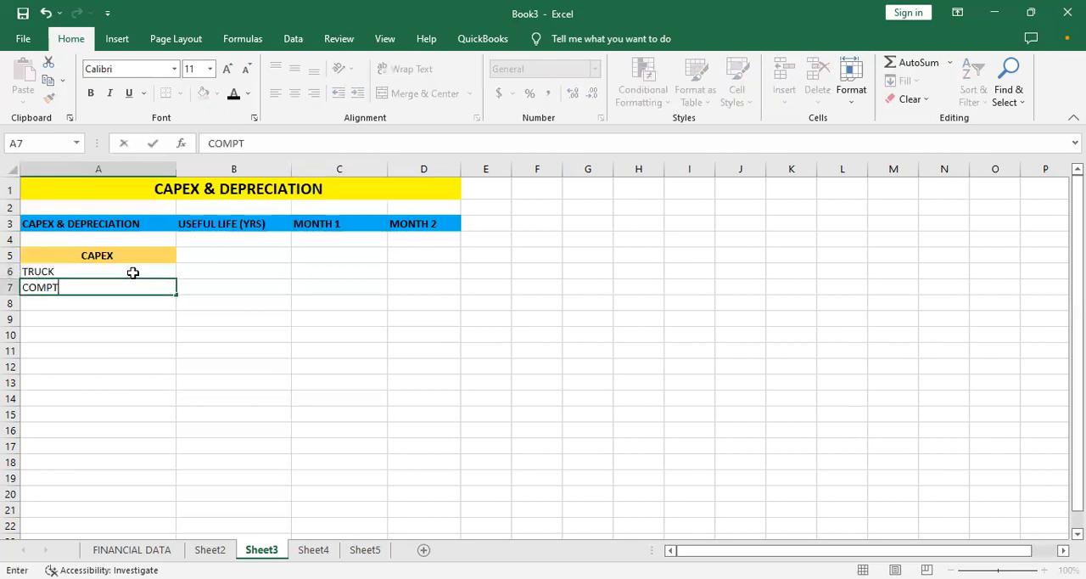
{"action": "key", "text": "BackSpace"}
{"action": "type", "text": "UTER SOFT"}
{"action": "key", "text": "BackSpace"}
{"action": "key", "text": "BackSpace"}
{"action": "key", "text": "BackSpace"}
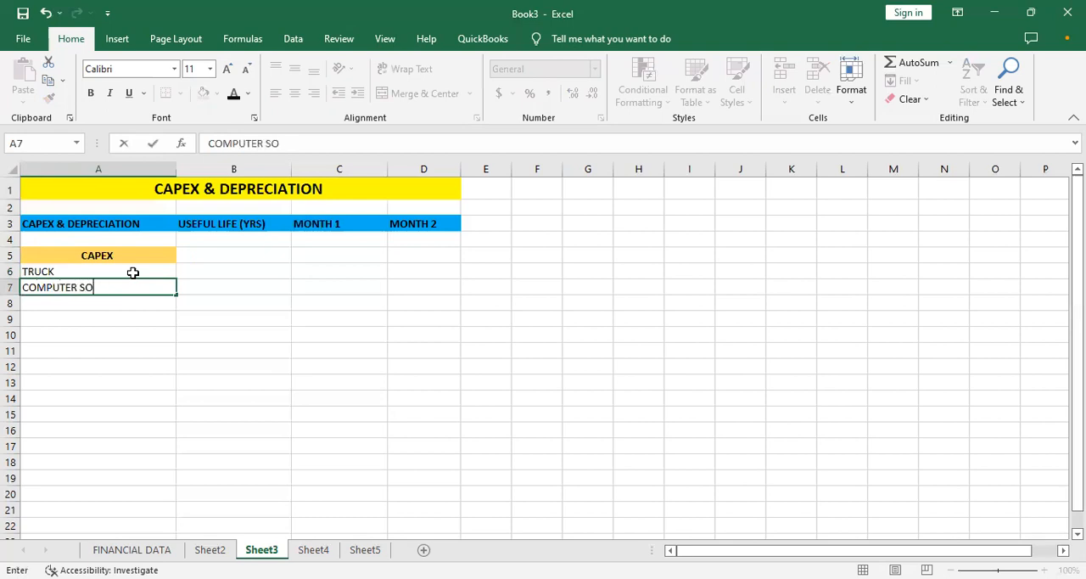
{"action": "key", "text": "Escape"}
{"action": "type", "text": "MANAUFA"}
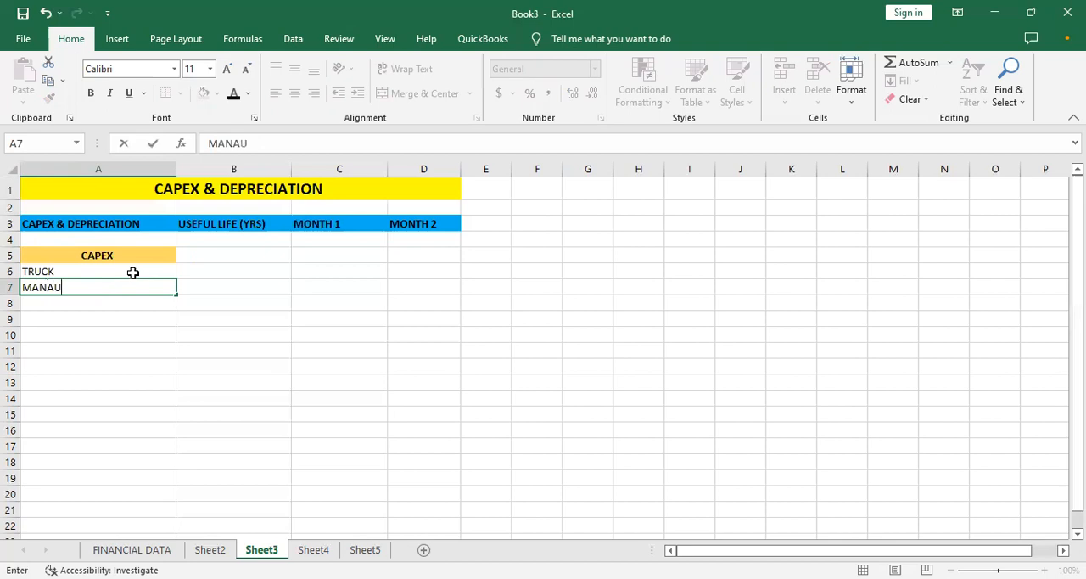
{"action": "key", "text": "BackSpace"}
{"action": "key", "text": "BackSpace"}
{"action": "key", "text": "BackSpace"}
{"action": "key", "text": "BackSpace"}
{"action": "key", "text": "Escape"}
- Enter SAP ERP (DIST. SOFTWARE) as the second CAPEX asset in cell A7
{"action": "type", "text": "SAP ERP ("}
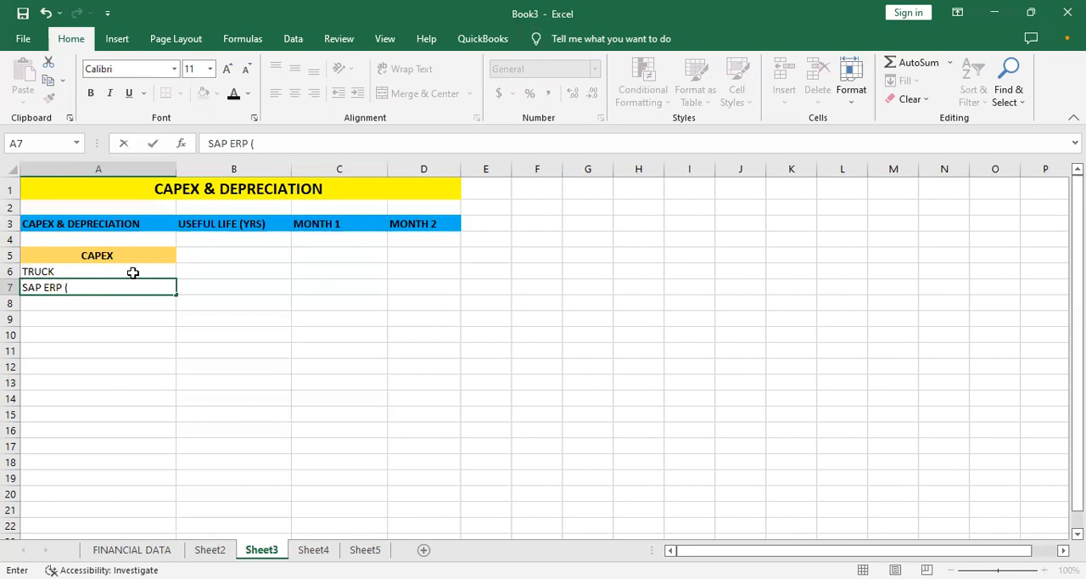
{"action": "type", "text": "COFT"}
{"action": "key", "text": "BackSpace"}
{"action": "key", "text": "BackSpace"}
{"action": "key", "text": "BackSpace"}
{"action": "key", "text": "BackSpace"}
{"action": "key", "text": "BackSpace"}
{"action": "type", "text": "(DIST. SO"}
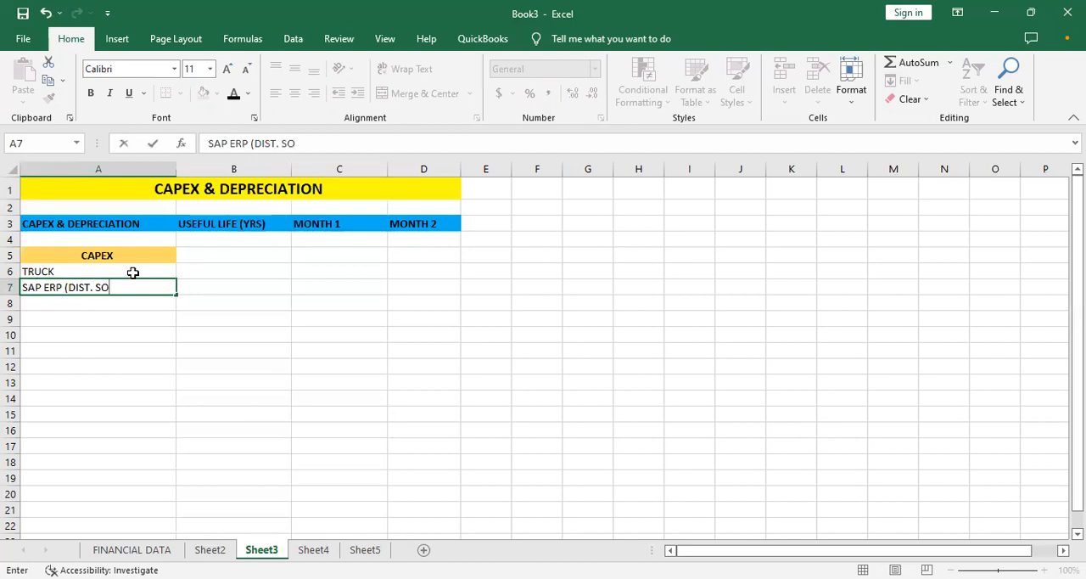
{"action": "type", "text": "FTWARE)"}
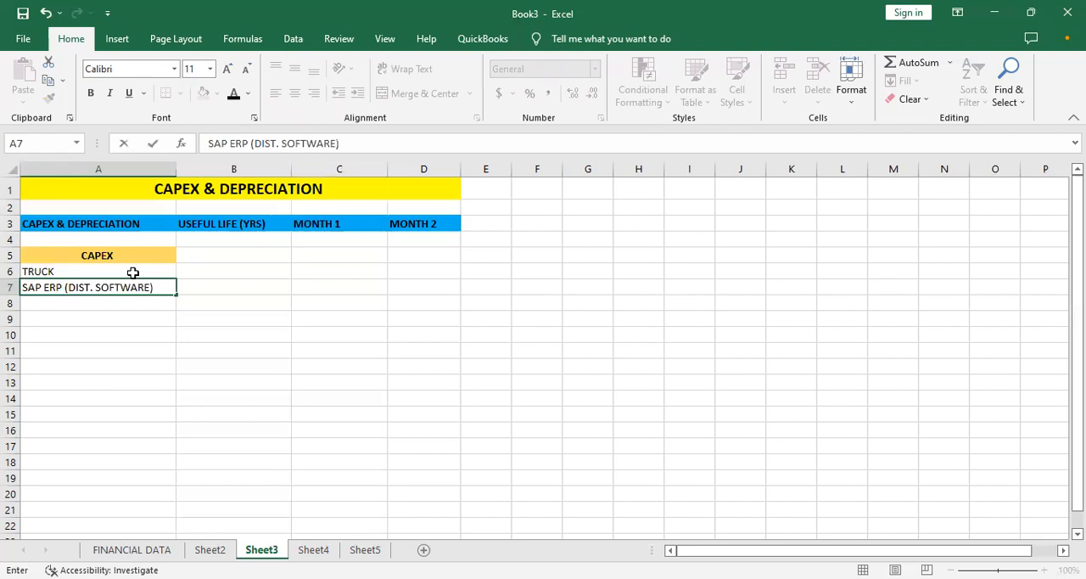
{"action": "key", "text": "ctrl+Return"}
- Reword the asset name in cell A7 to ERP (COMPUTER SOFTWARE)
{"action": "left_click_drag", "start_coordinate": [96, 295], "coordinate": [94, 286]}
{"action": "double_click", "coordinate": [96, 287]}
{"action": "key", "text": "BackSpace"}
{"action": "key", "text": "BackSpace"}
{"action": "key", "text": "BackSpace"}
{"action": "key", "text": "BackSpace"}
{"action": "key", "text": "BackSpace"}
{"action": "key", "text": "BackSpace"}
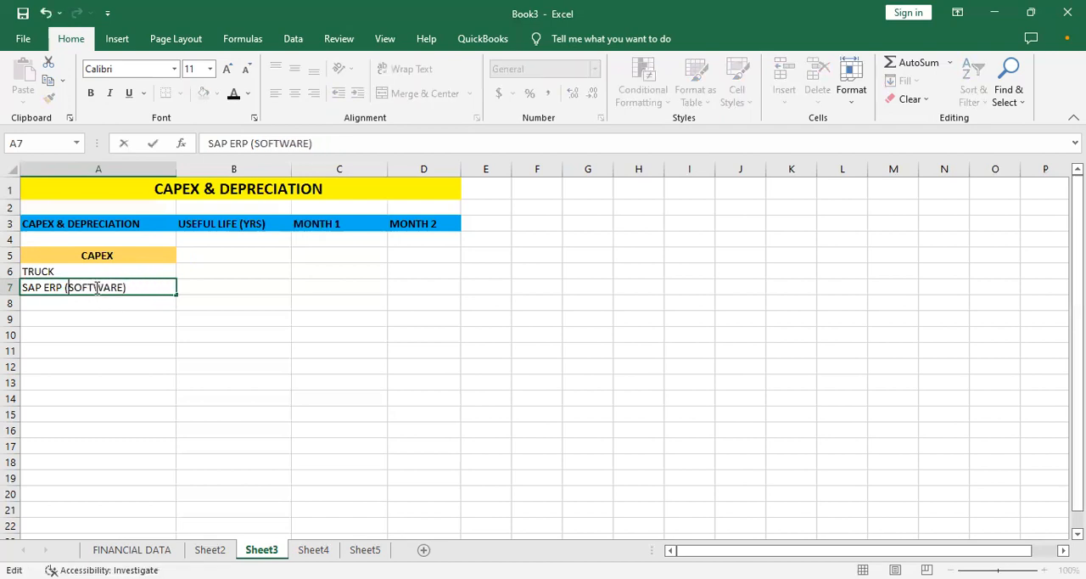
{"action": "key", "text": "Right"}
{"action": "key", "text": "Left"}
{"action": "key", "text": "Left"}
{"action": "key", "text": "BackSpace"}
{"action": "key", "text": "BackSpace"}
{"action": "key", "text": "BackSpace"}
{"action": "key", "text": "BackSpace"}
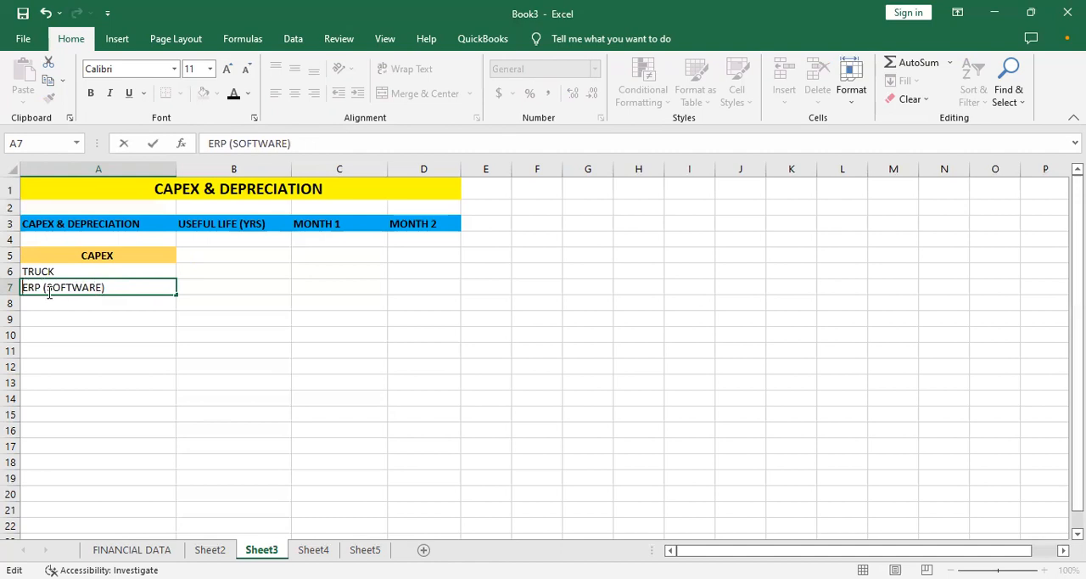
{"action": "left_click", "coordinate": [47, 286]}
{"action": "type", "text": "COMPUTER"}
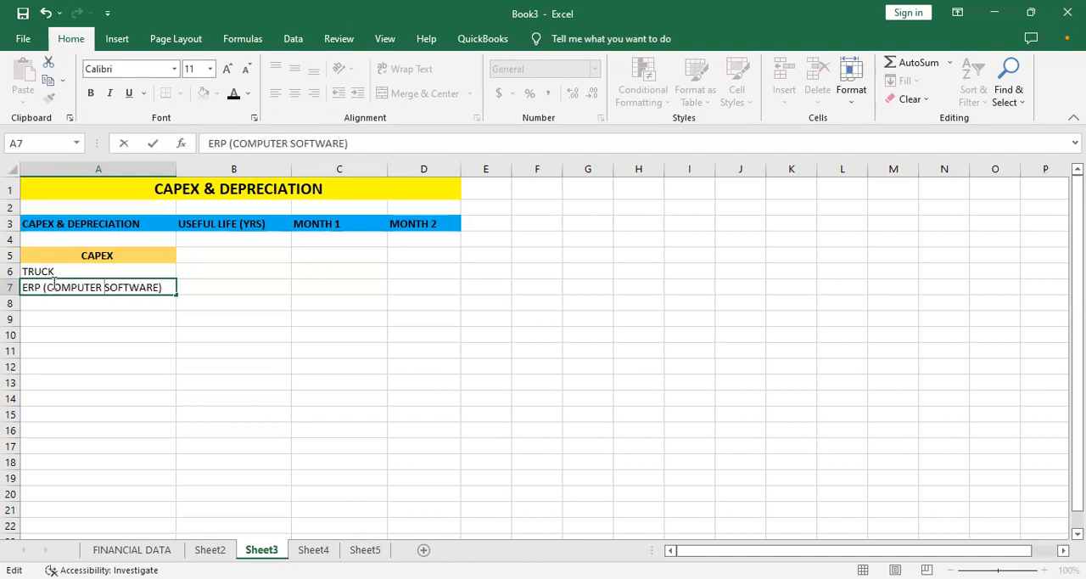
- Enter useful lives of 6 years for the truck in B6 and 4 years for the ERP software in B7
{"action": "left_click", "coordinate": [214, 274]}
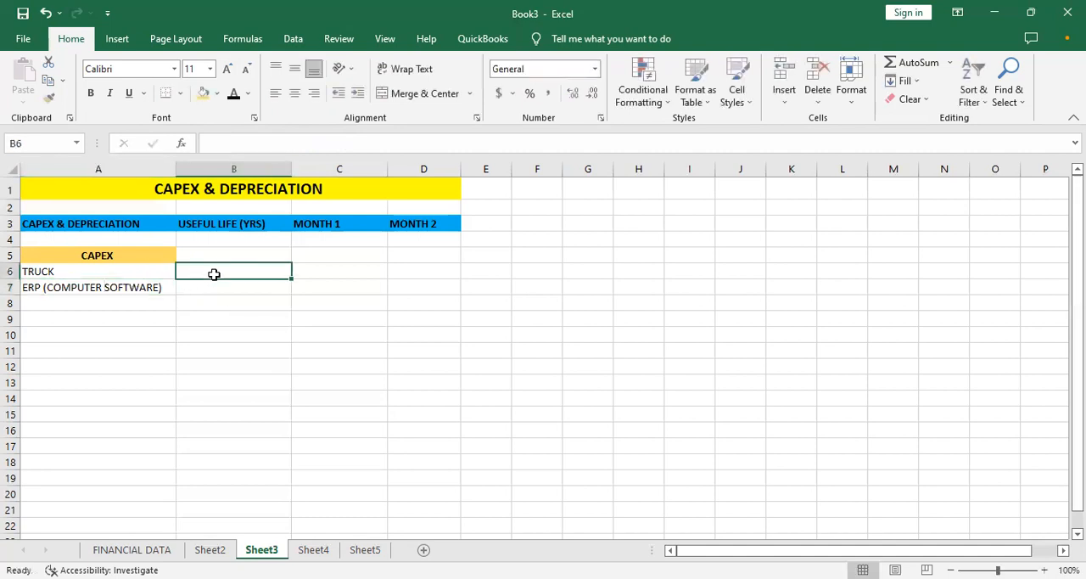
{"action": "type", "text": "6"}
{"action": "left_click", "coordinate": [219, 283]}
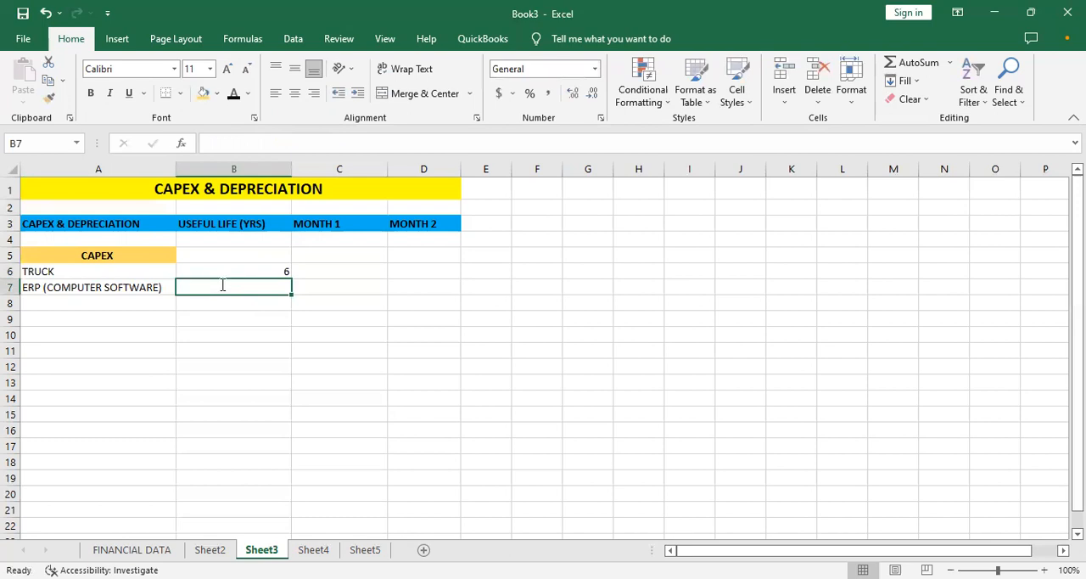
{"action": "type", "text": "4"}
- Enter the Month 1 CAPEX amounts: 170000 for the truck in C6 and 140000 for the ERP software in C7
{"action": "left_click", "coordinate": [303, 276]}
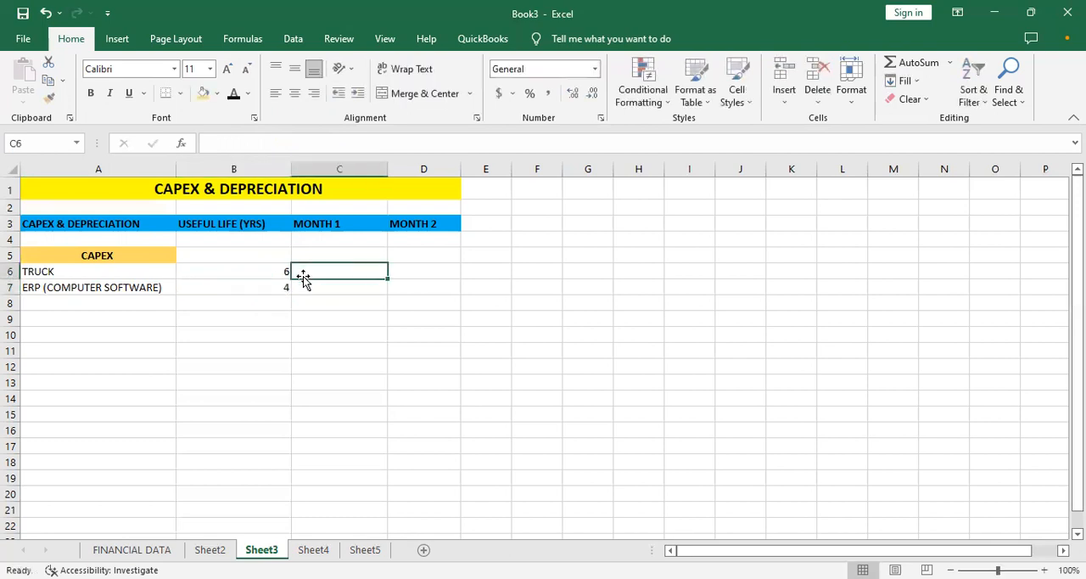
{"action": "type", "text": "17000"}
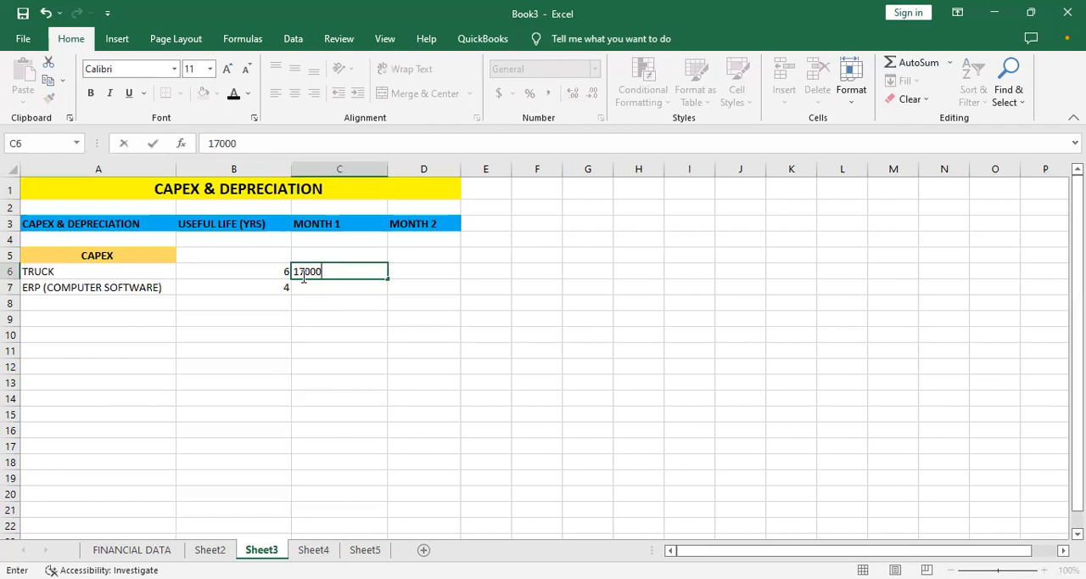
{"action": "type", "text": "0"}
{"action": "key", "text": "Return"}
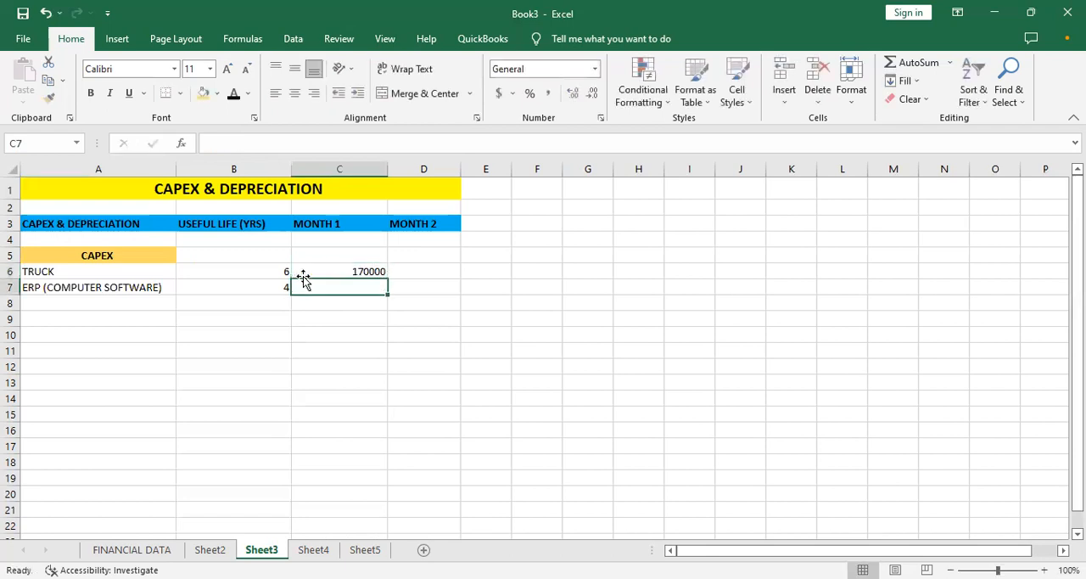
{"action": "type", "text": "140000"}
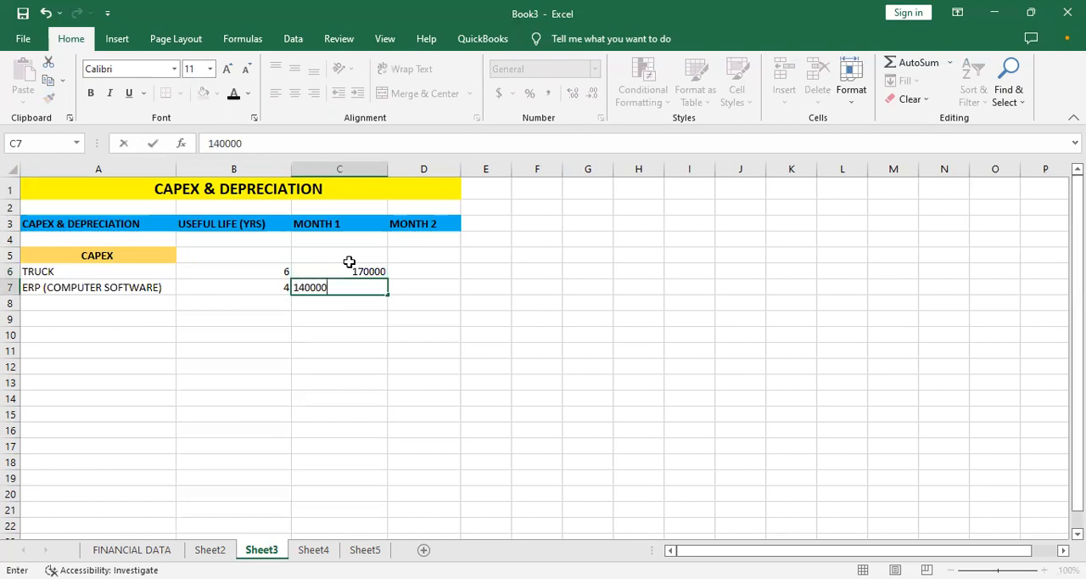
{"action": "key", "text": "Tab"}
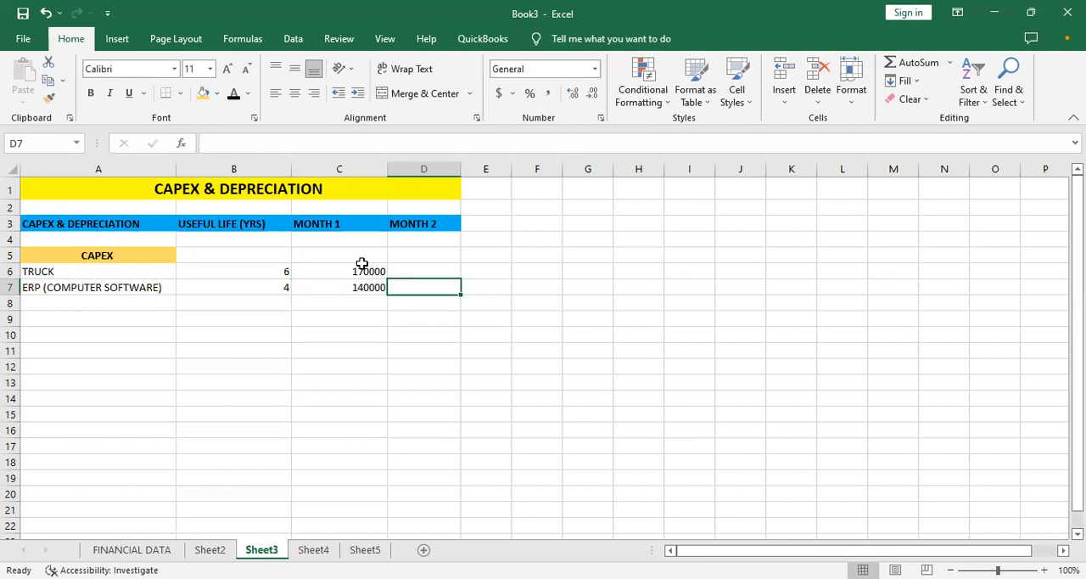
- Enter 160000 as the Month 2 CAPEX amount for the ERP software in D7
{"action": "type", "text": "16"}
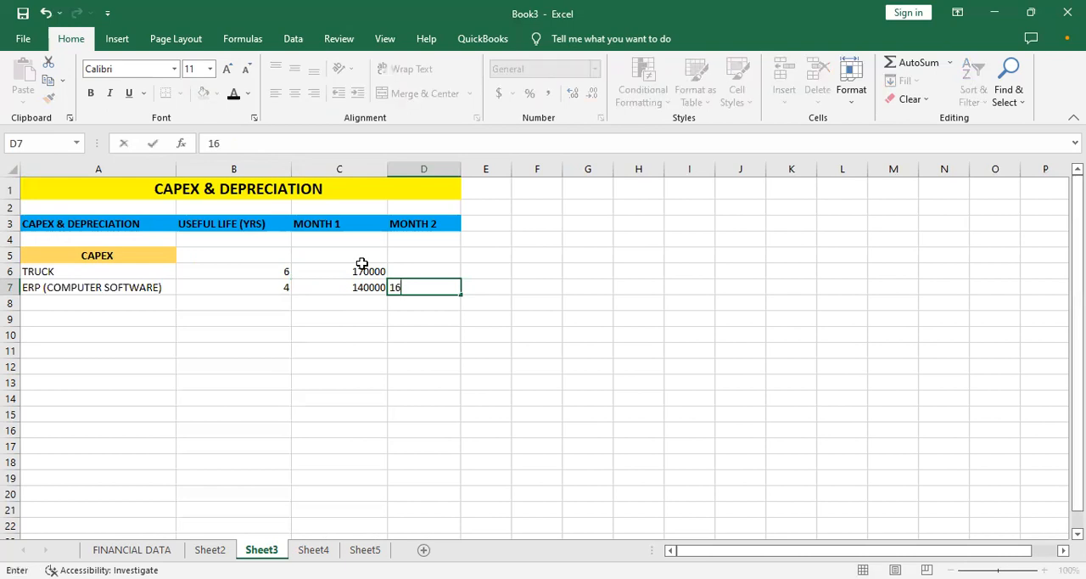
{"action": "type", "text": "0000"}
{"action": "key", "text": "Return"}
{"action": "key", "text": "Left"}
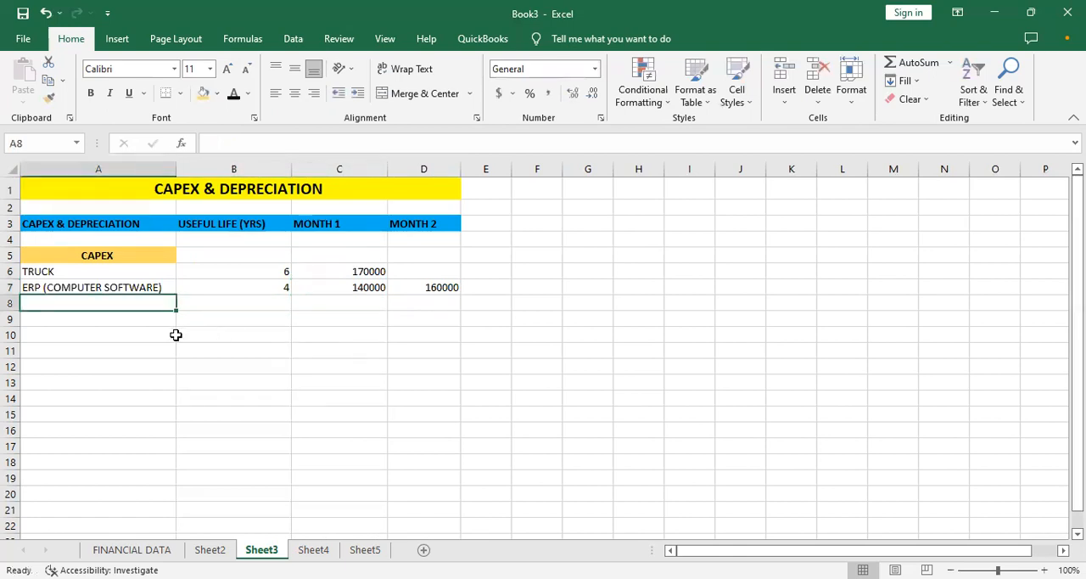
- Enter the label TOTAL in bold in cell A8 below the assets
{"action": "type", "text": "TOTAL"}
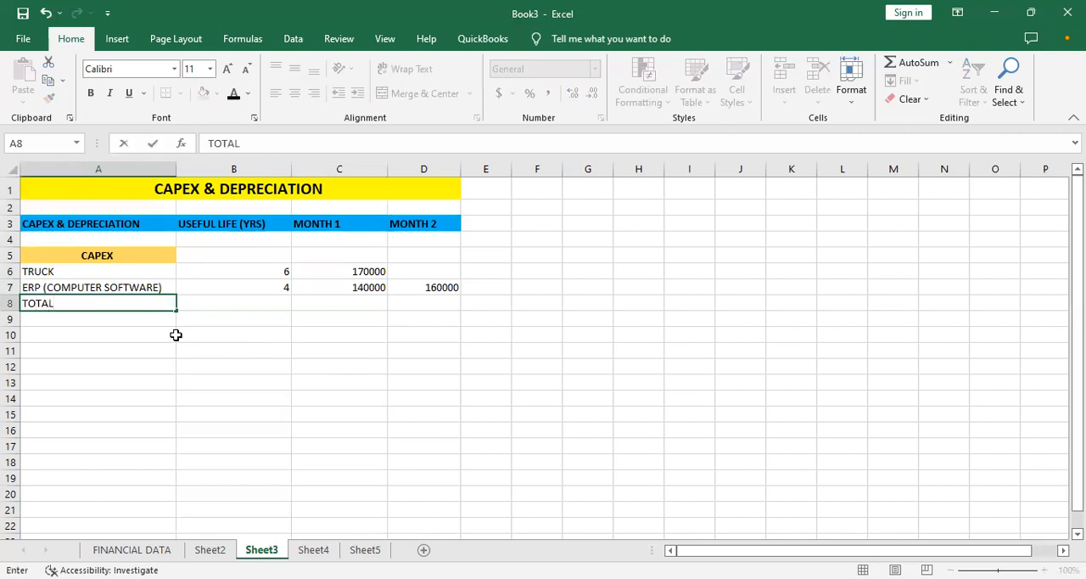
{"action": "key", "text": "BackSpace"}
{"action": "key", "text": "BackSpace"}
{"action": "key", "text": "BackSpace"}
{"action": "key", "text": "BackSpace"}
{"action": "key", "text": "BackSpace"}
{"action": "key", "text": "ctrl+b"}
{"action": "type", "text": "TOT"}
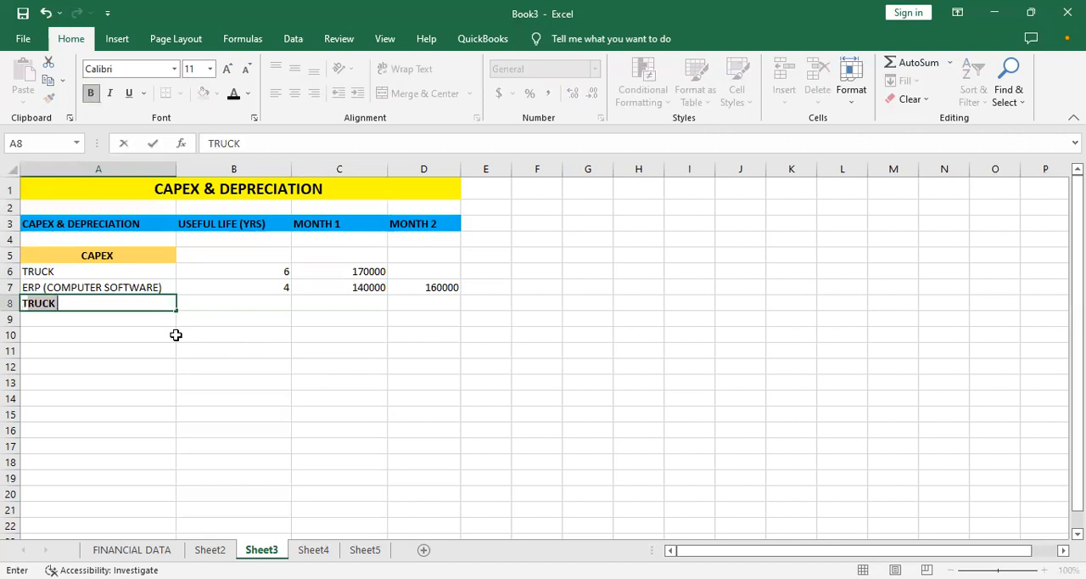
{"action": "type", "text": "AL"}
{"action": "key", "text": "Tab"}
{"action": "key", "text": "Tab"}
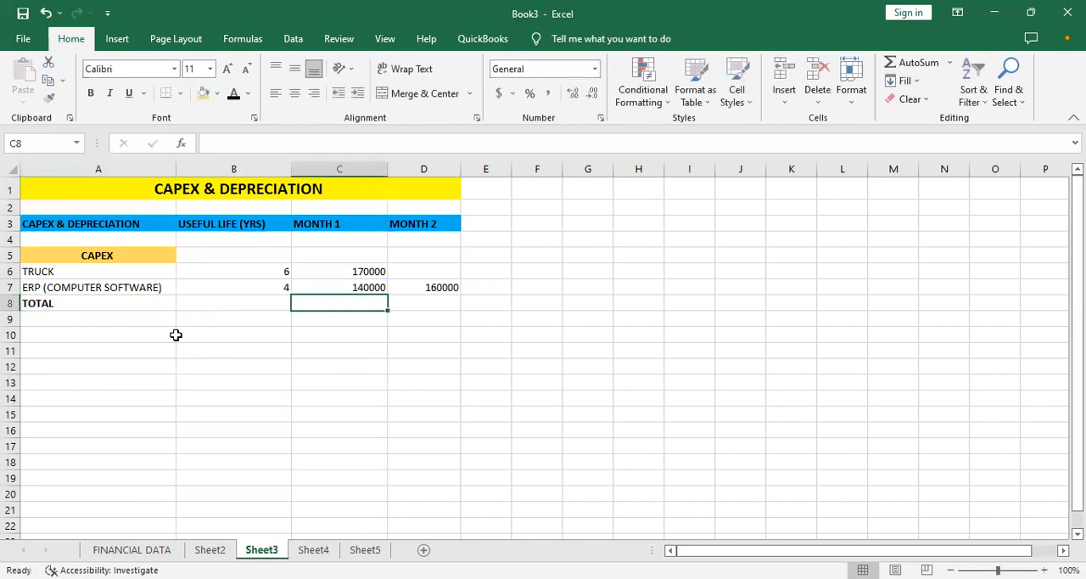
- Total the Month 1 CAPEX in C8 with =SUM(C6:C7) and copy the formula across to D8
{"action": "type", "text": "="}
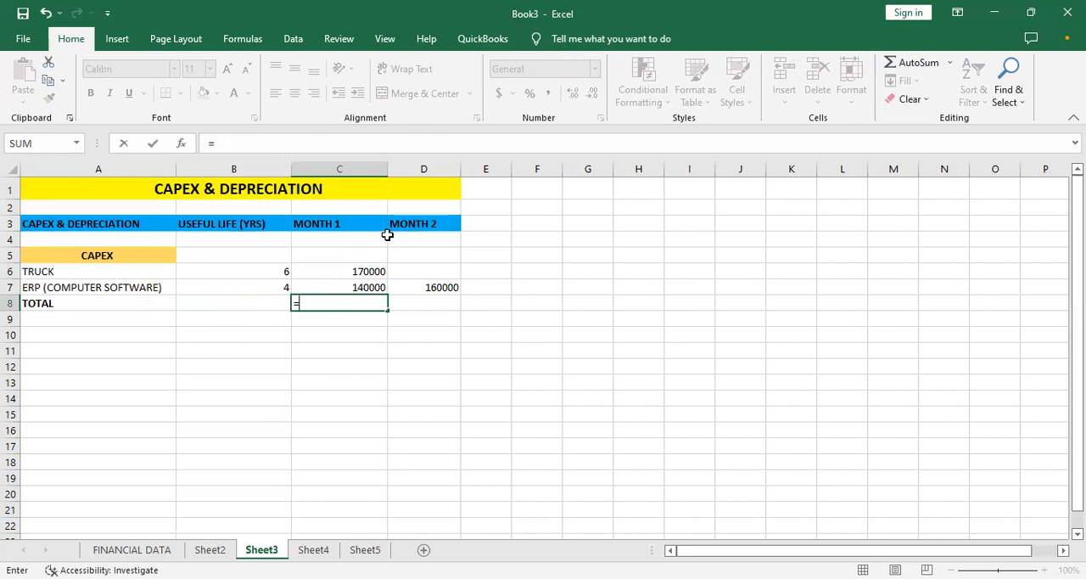
{"action": "type", "text": "SUM("}
{"action": "left_click", "coordinate": [363, 276]}
{"action": "type", "text": ":"}
{"action": "left_click_drag", "start_coordinate": [365, 287], "coordinate": [363, 288]}
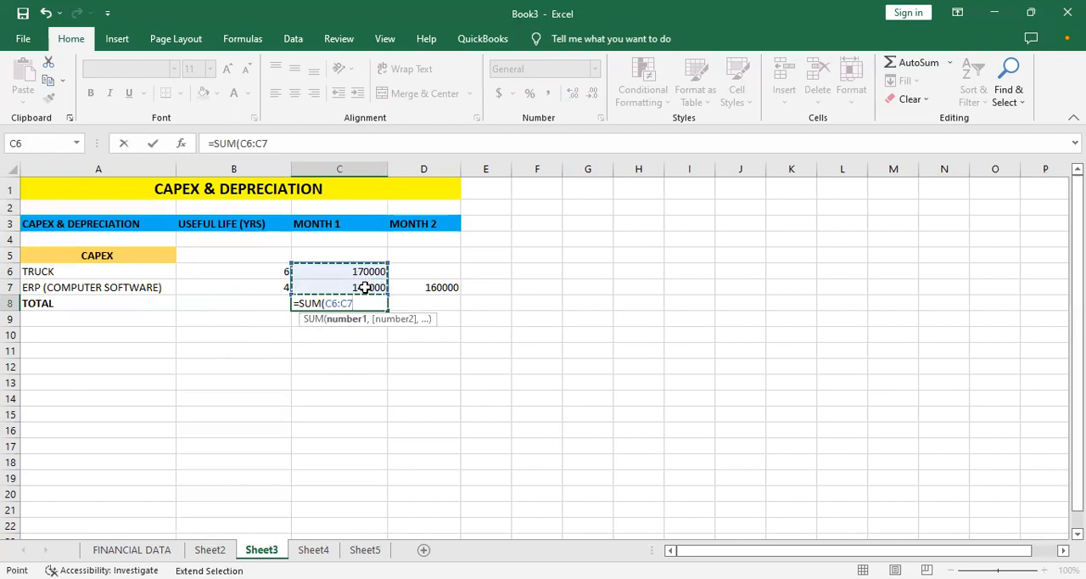
{"action": "key", "text": "Return"}
{"action": "left_click", "coordinate": [365, 303]}
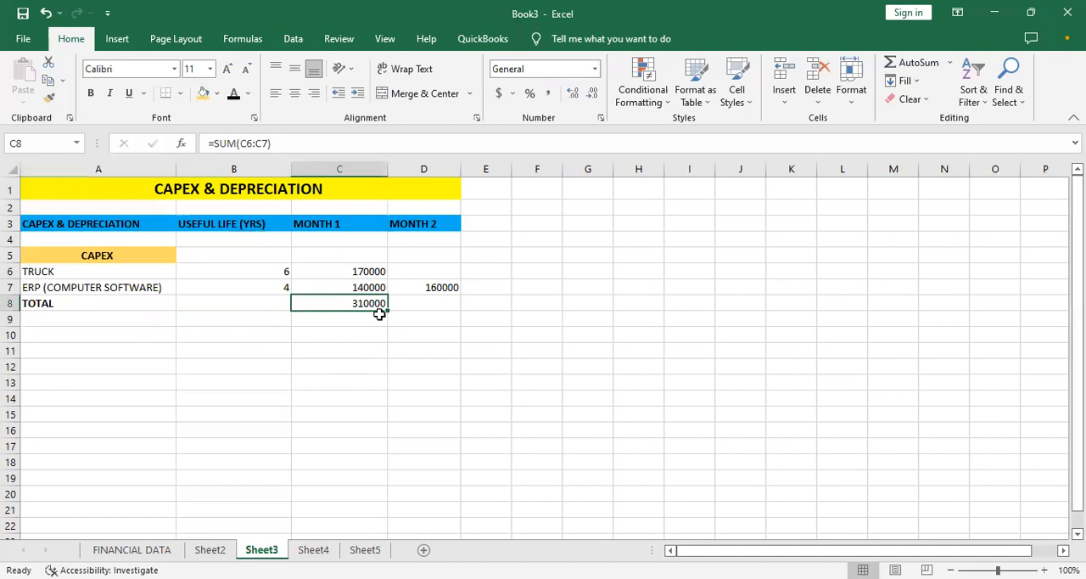
{"action": "left_click", "coordinate": [386, 311]}
{"action": "left_click_drag", "start_coordinate": [379, 314], "coordinate": [425, 307]}
- Add a bottom border to the ERP software amounts in C7:D7, above the totals
{"action": "left_click", "coordinate": [356, 288]}
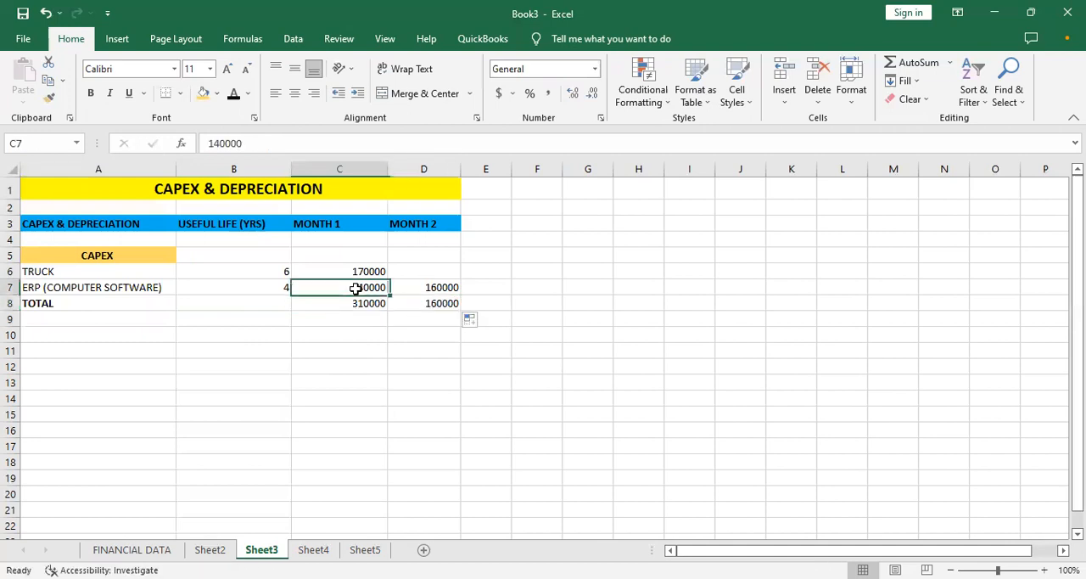
{"action": "key", "text": "shift+Right"}
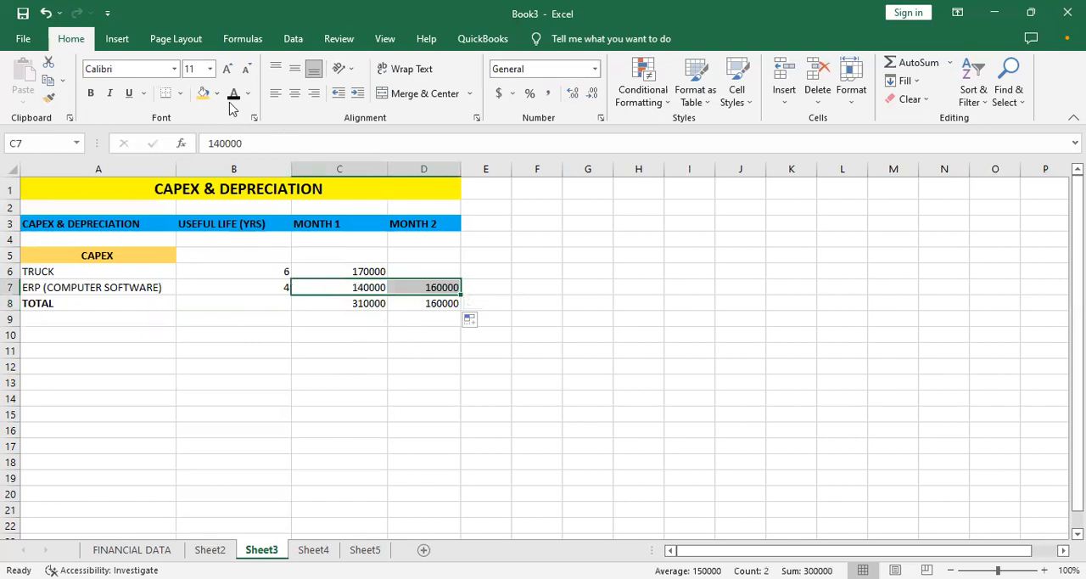
{"action": "left_click", "coordinate": [180, 96]}
{"action": "left_click", "coordinate": [419, 338]}
{"action": "left_click", "coordinate": [255, 337]}
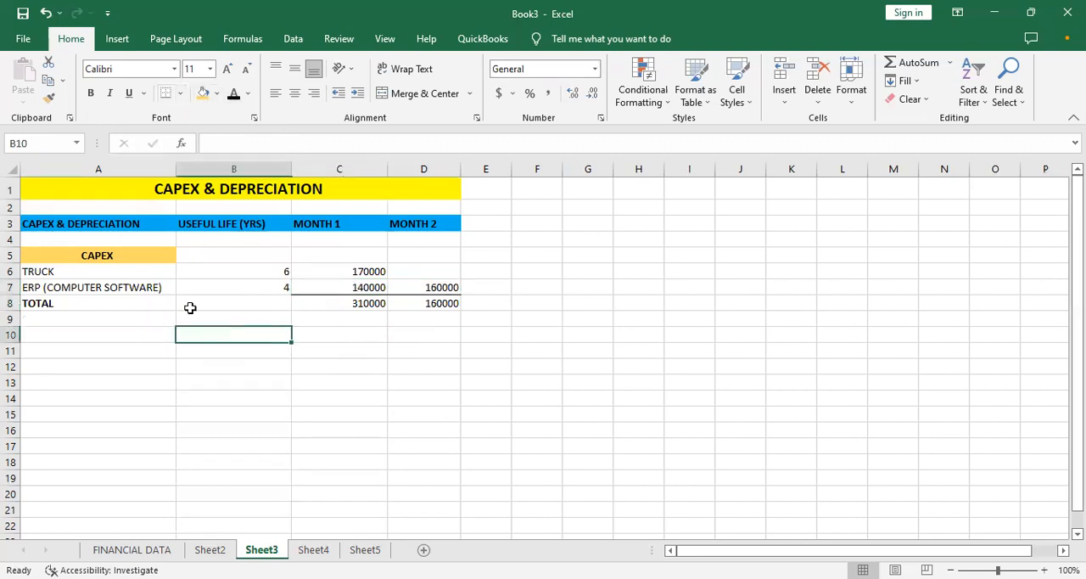
- Make the Month 1 and Month 2 totals in C8:D8 bold
{"action": "left_click", "coordinate": [138, 308]}
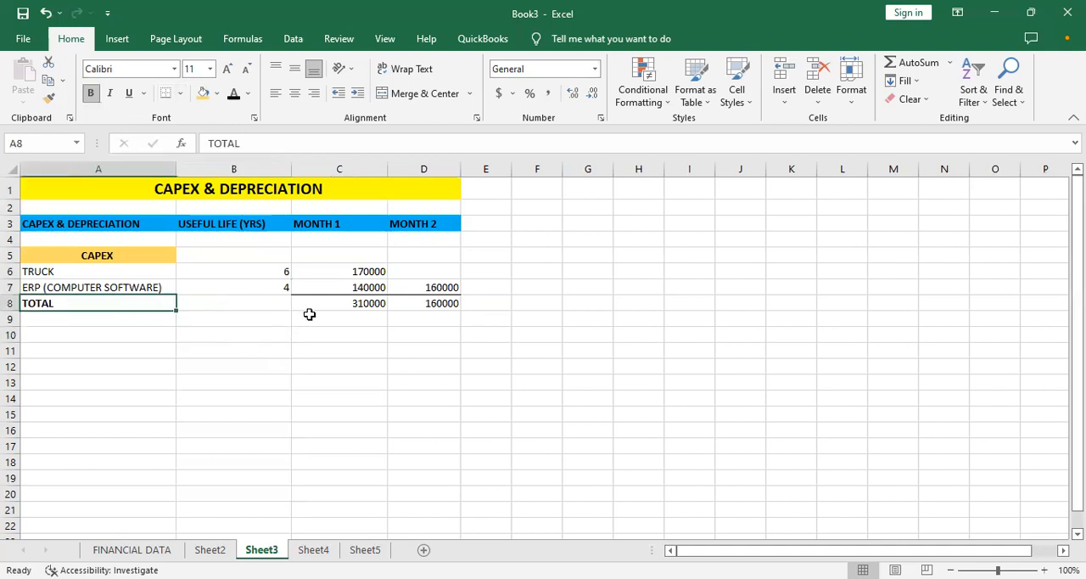
{"action": "left_click_drag", "start_coordinate": [320, 305], "coordinate": [320, 305]}
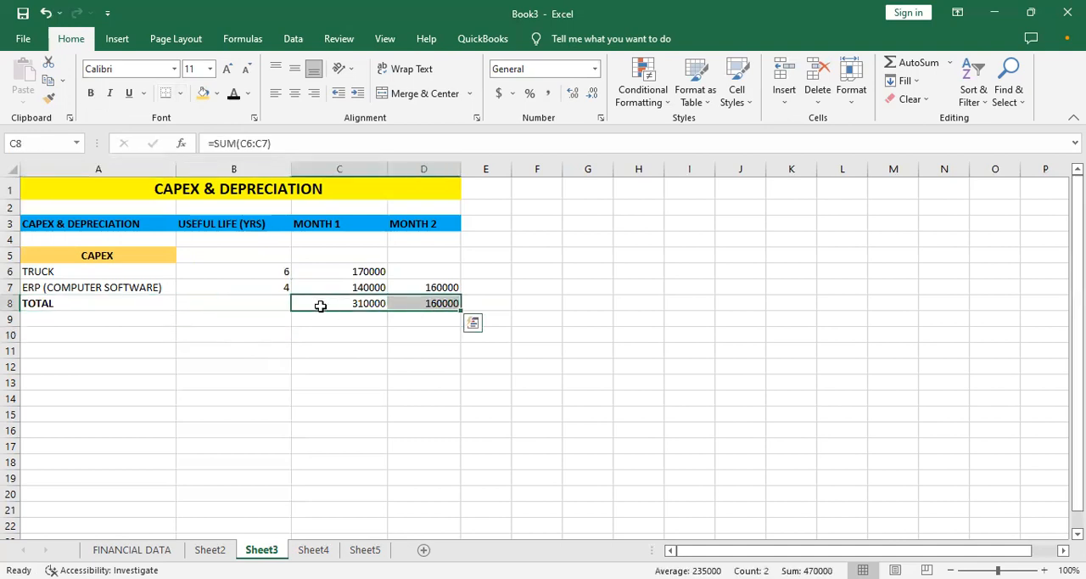
{"action": "key", "text": "ctrl+b"}
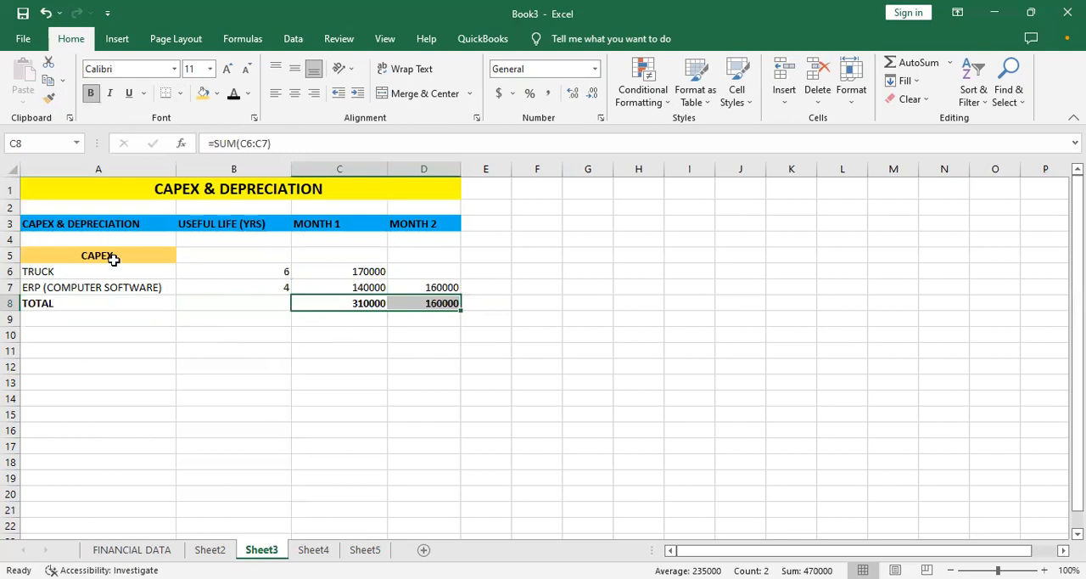
{"action": "left_click", "coordinate": [45, 318]}
{"action": "left_click", "coordinate": [70, 362]}
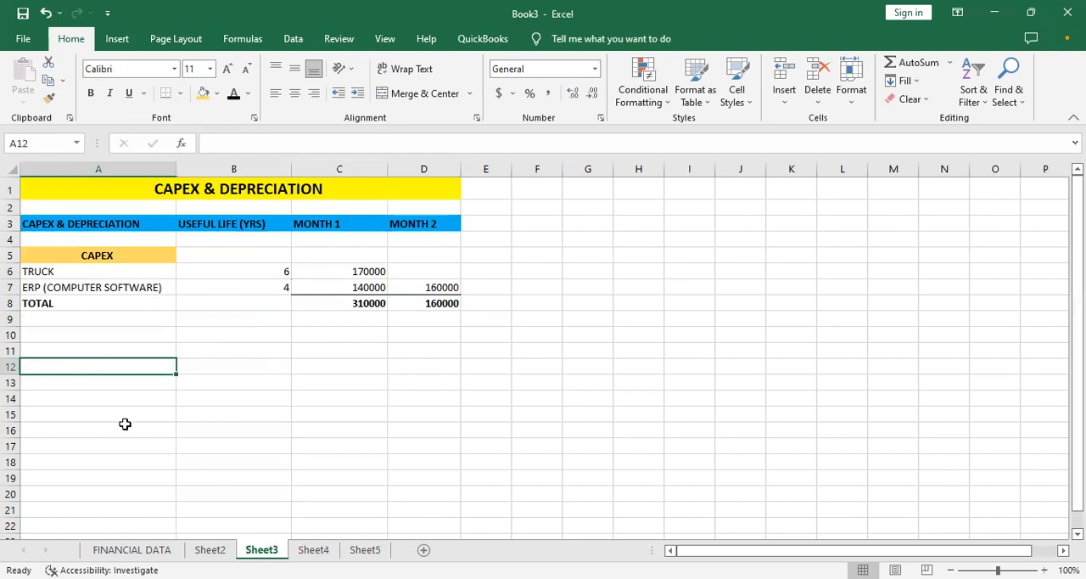
{"action": "left_click", "coordinate": [62, 349]}
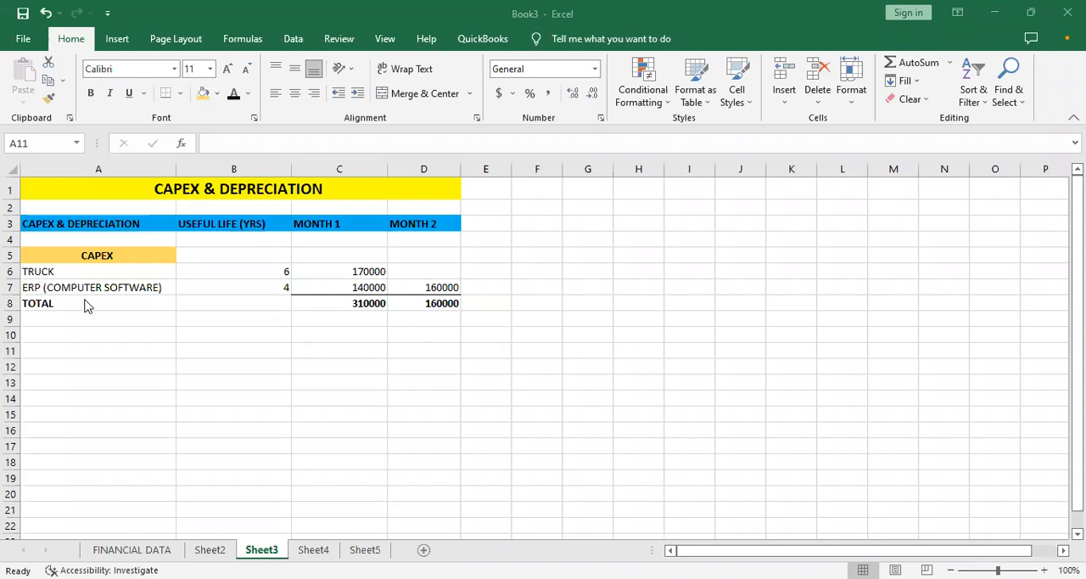
{"action": "left_click", "coordinate": [90, 348]}
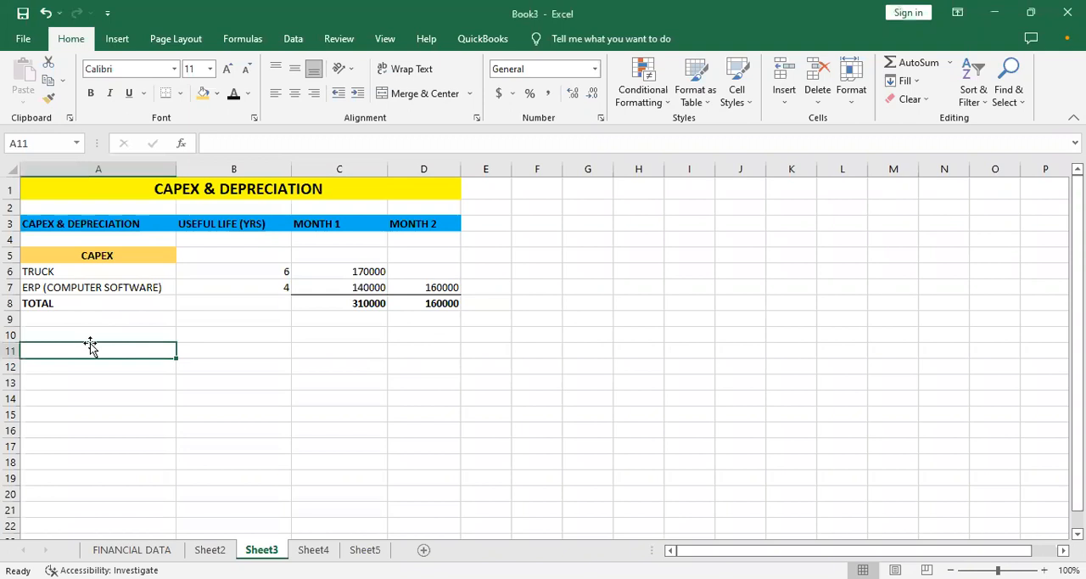
- Enter the heading DEPRECIATION in bold in cell A11
{"action": "type", "text": "DE"}
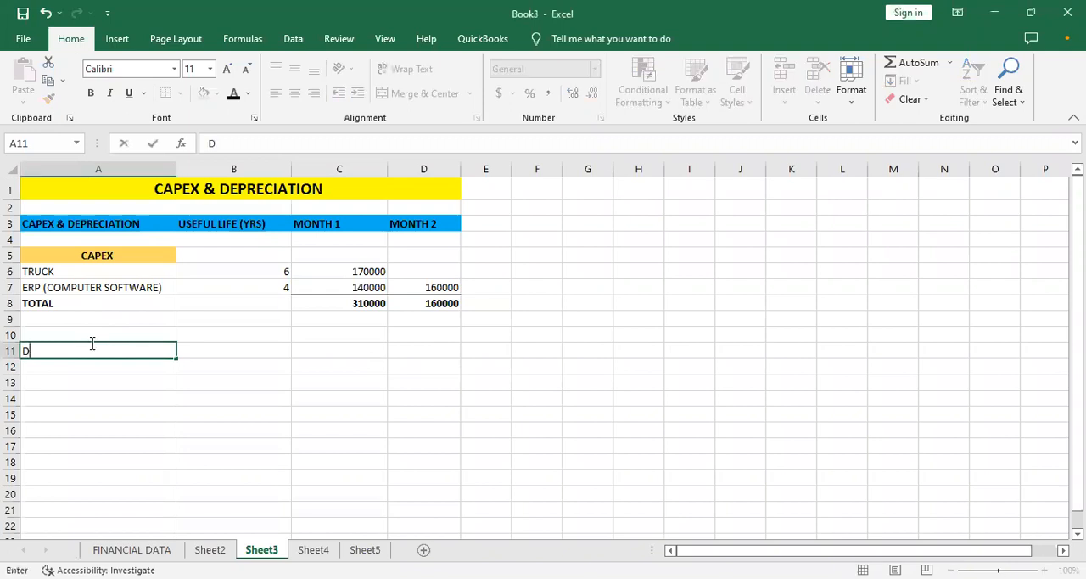
{"action": "key", "text": "BackSpace"}
{"action": "key", "text": "BackSpace"}
{"action": "key", "text": "ctrl+b"}
{"action": "type", "text": "DEPRECIATION"}
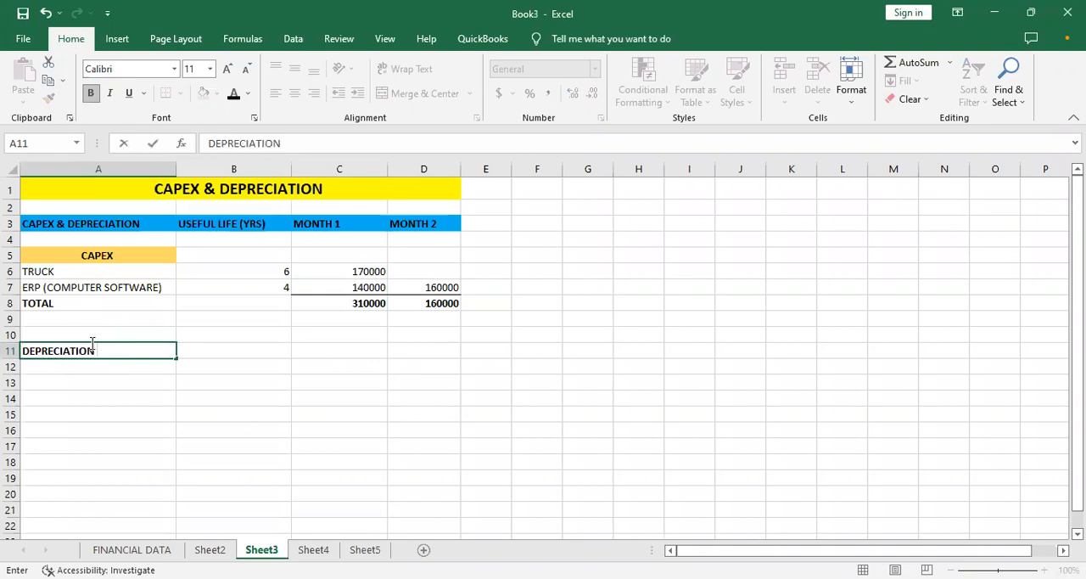
{"action": "key", "text": "Tab"}
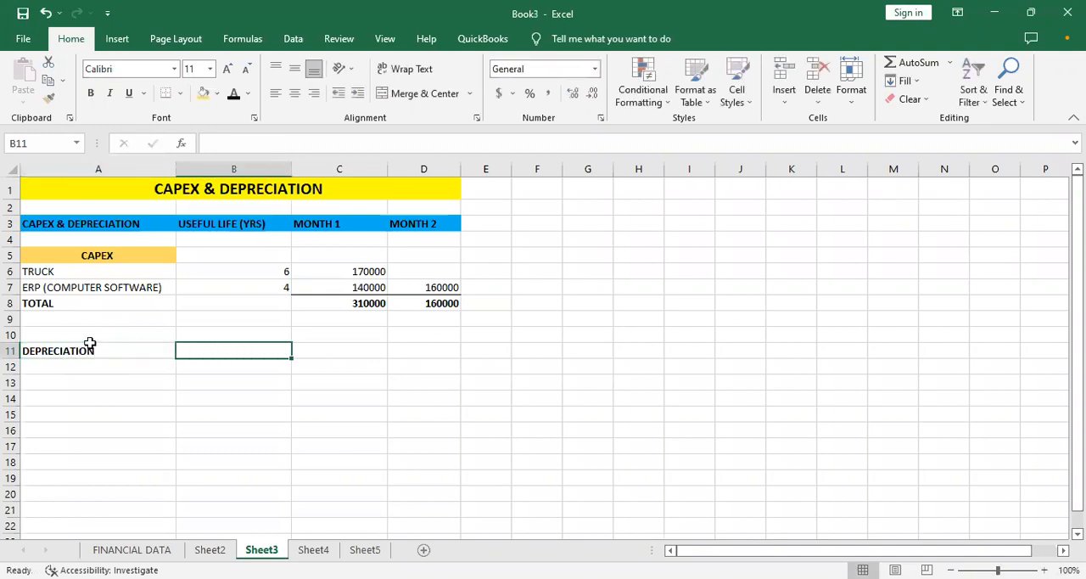
{"action": "key", "text": "Tab"}
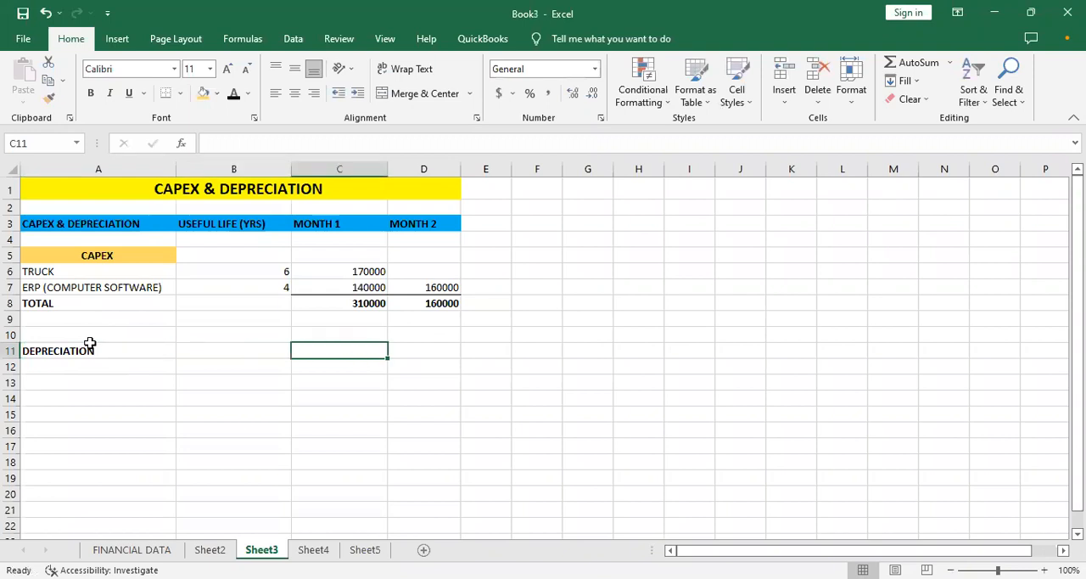
{"action": "type", "text": "="}
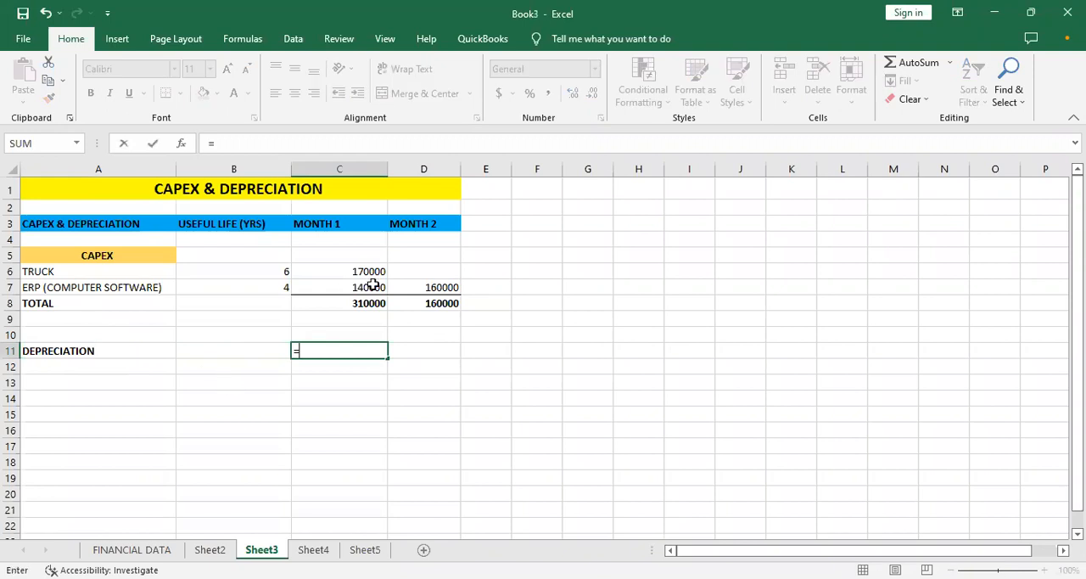
{"action": "key", "text": "Escape"}
- List the assets under DEPRECIATION by linking A12 to the truck label with =A6 and A13 to the ERP software label with =A7
{"action": "left_click", "coordinate": [146, 368]}
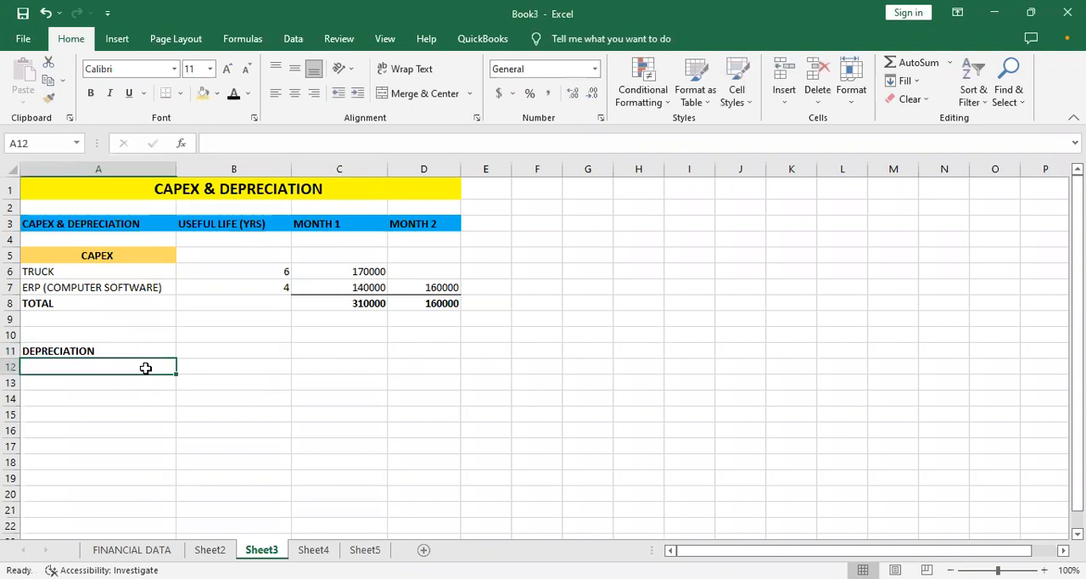
{"action": "type", "text": "="}
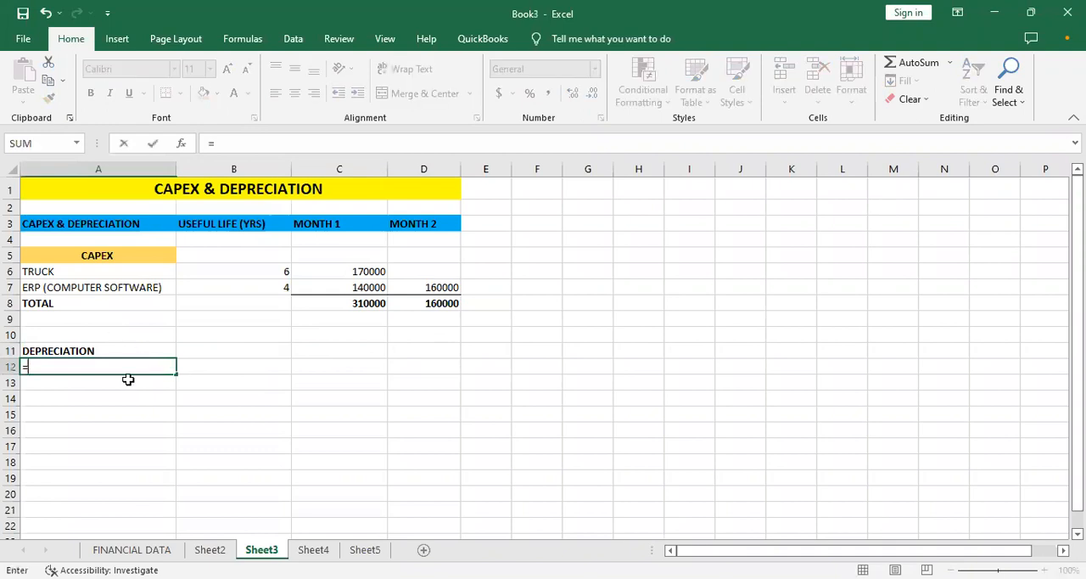
{"action": "left_click", "coordinate": [122, 266]}
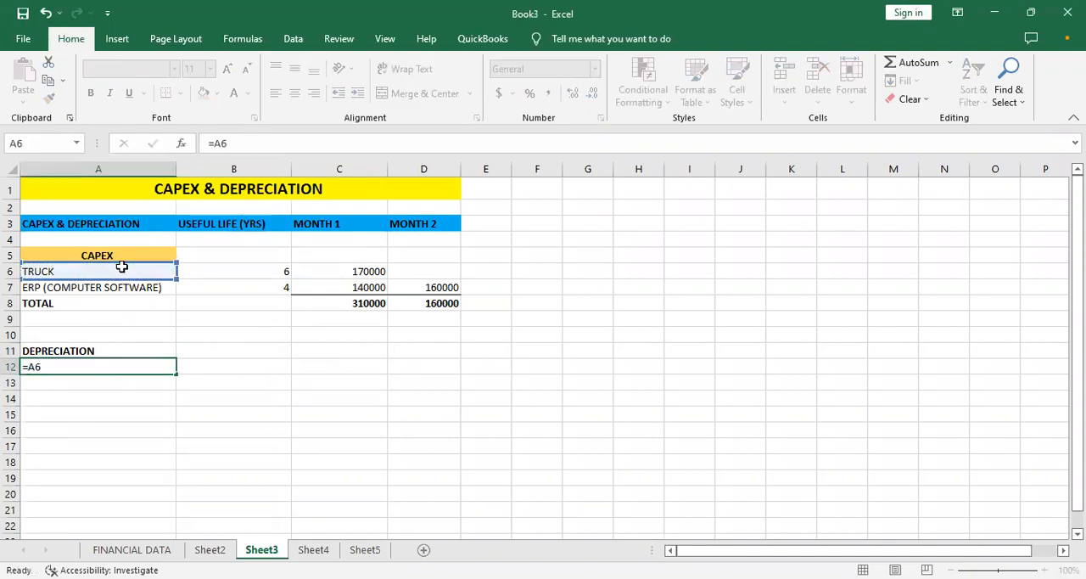
{"action": "key", "text": "Return"}
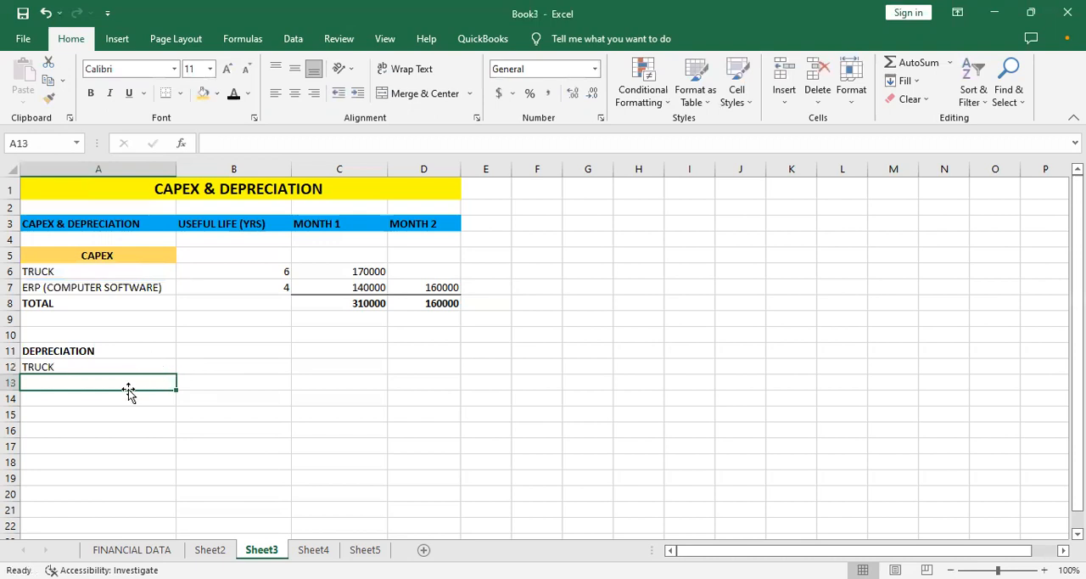
{"action": "type", "text": "="}
{"action": "left_click", "coordinate": [144, 286]}
{"action": "key", "text": "Return"}
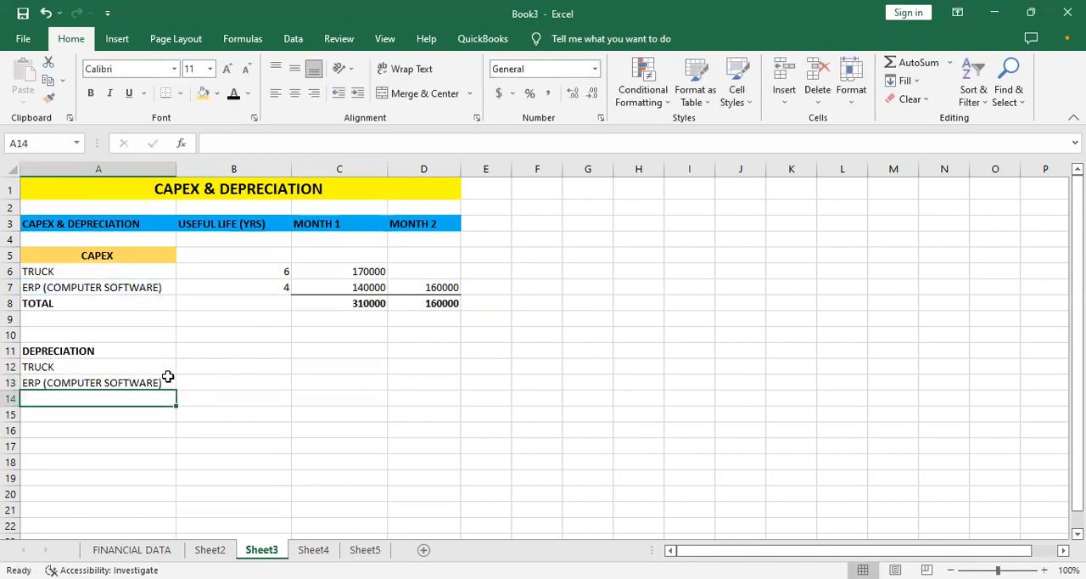
- Calculate the truck's Month 1 depreciation in C12 with the absolute-reference formula =$C$6/$B$6
{"action": "left_click", "coordinate": [168, 369]}
{"action": "key", "text": "Right"}
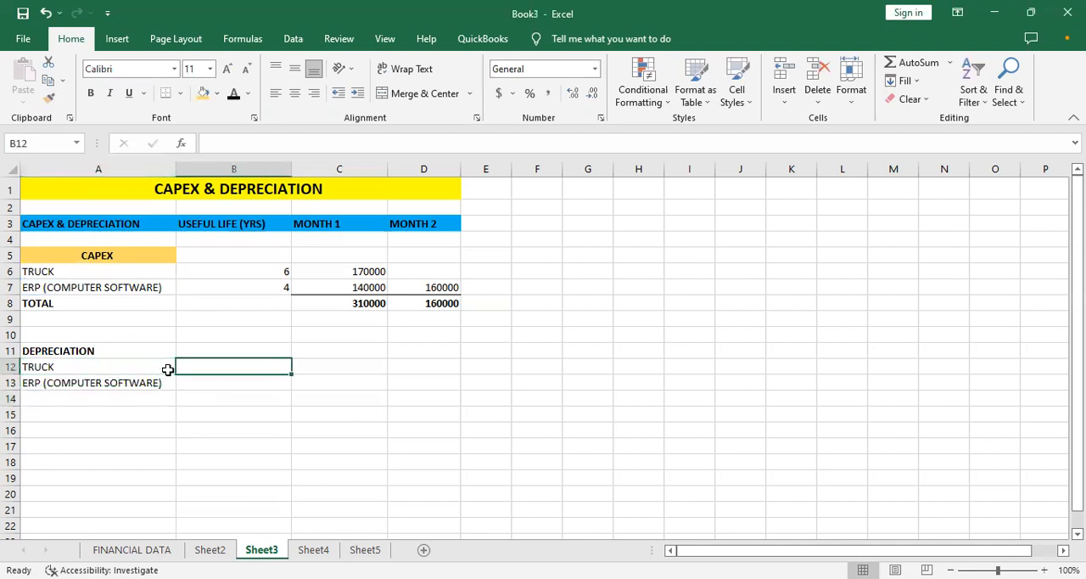
{"action": "key", "text": "Right"}
{"action": "type", "text": "="}
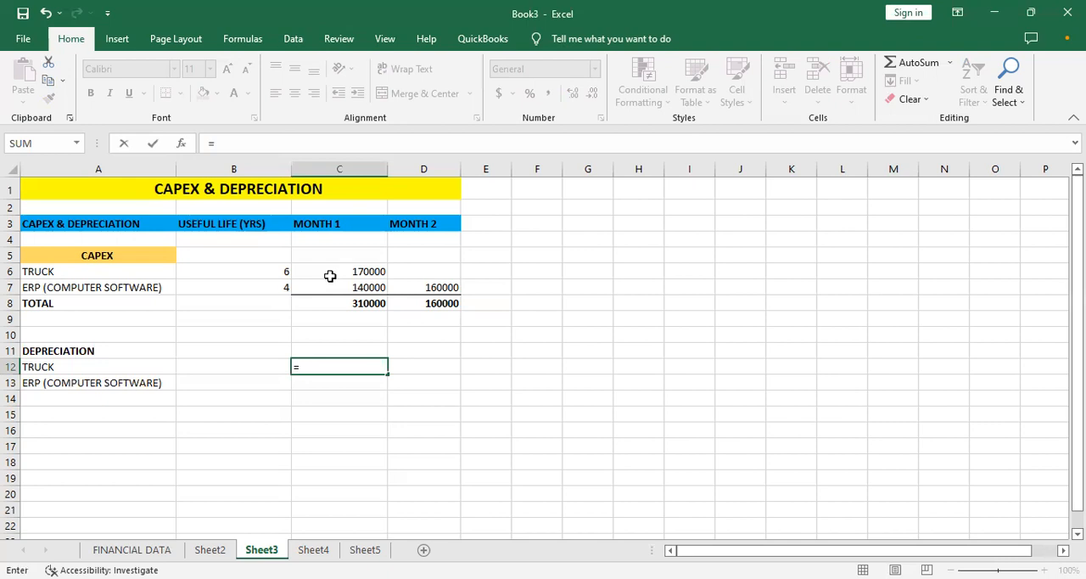
{"action": "type", "text": "$"}
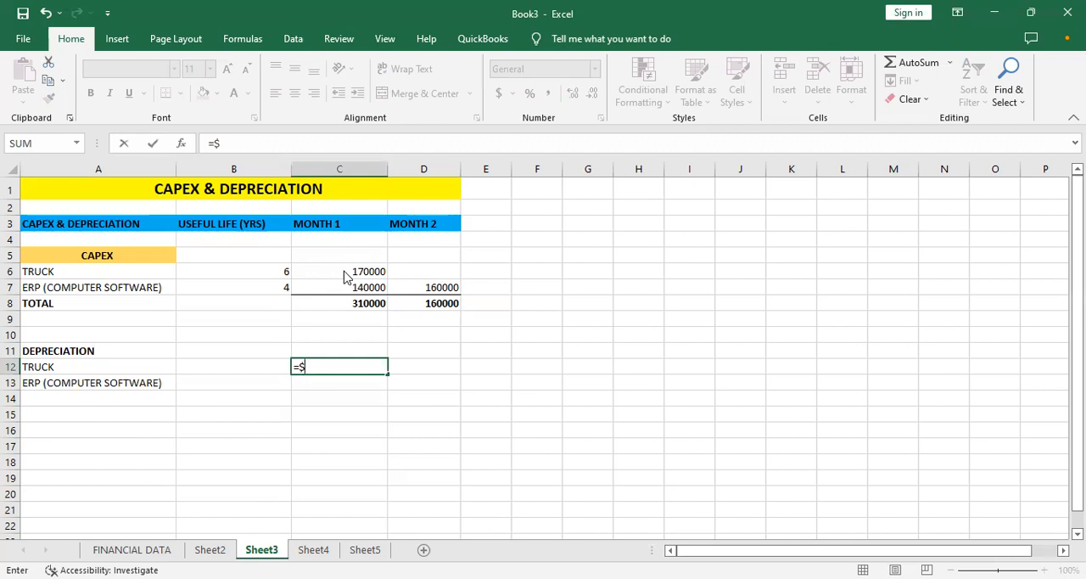
{"action": "left_click", "coordinate": [344, 272]}
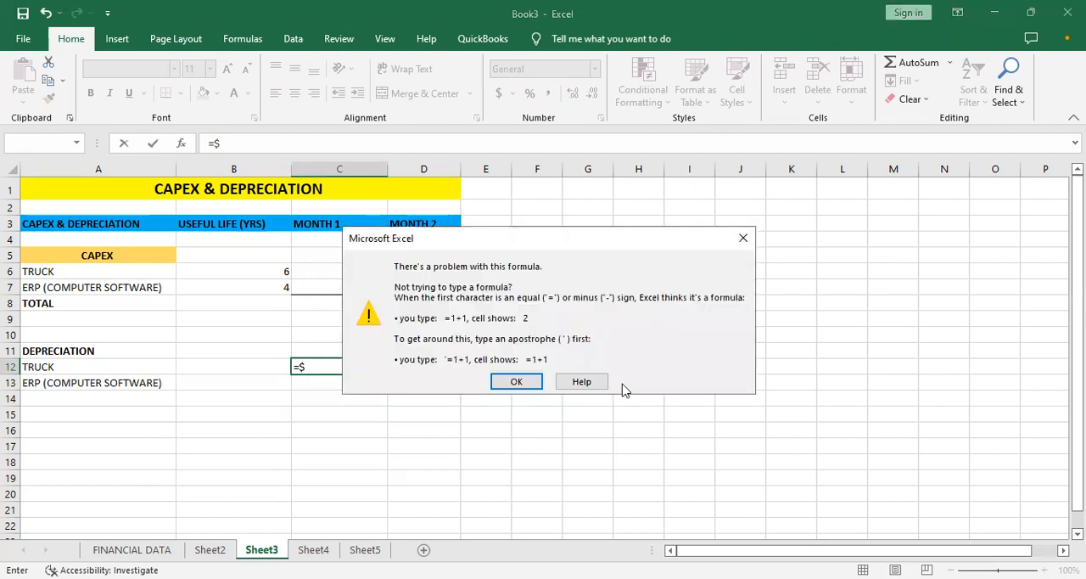
{"action": "left_click", "coordinate": [742, 240]}
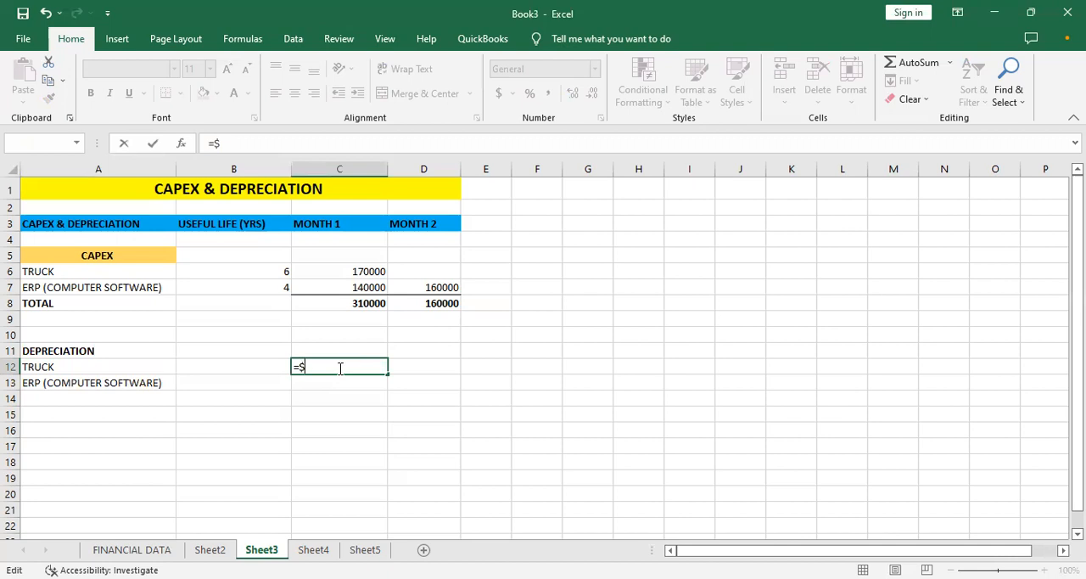
{"action": "left_click", "coordinate": [356, 282]}
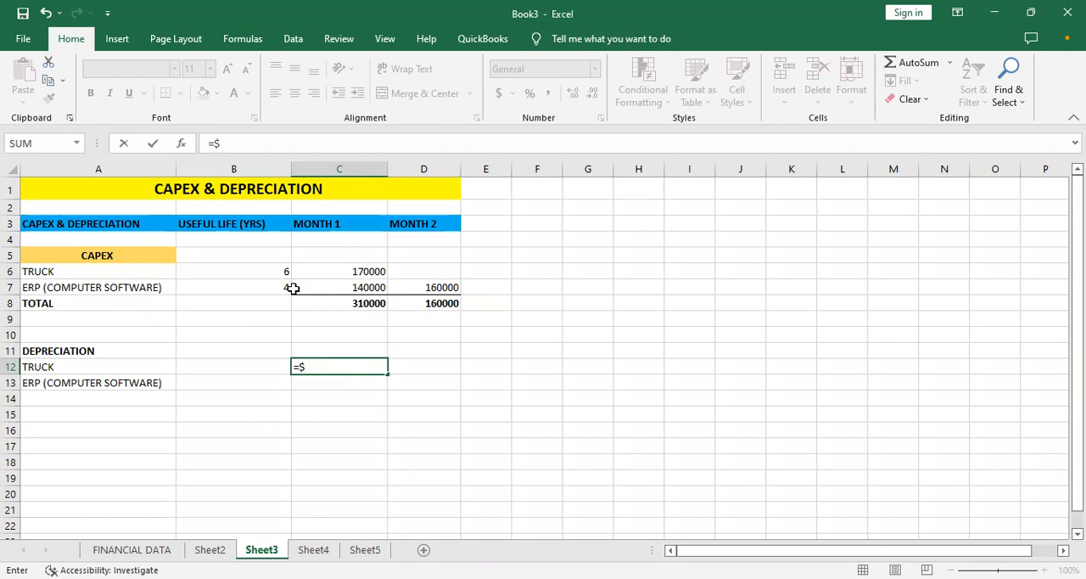
{"action": "type", "text": "C$"}
{"action": "type", "text": "6"}
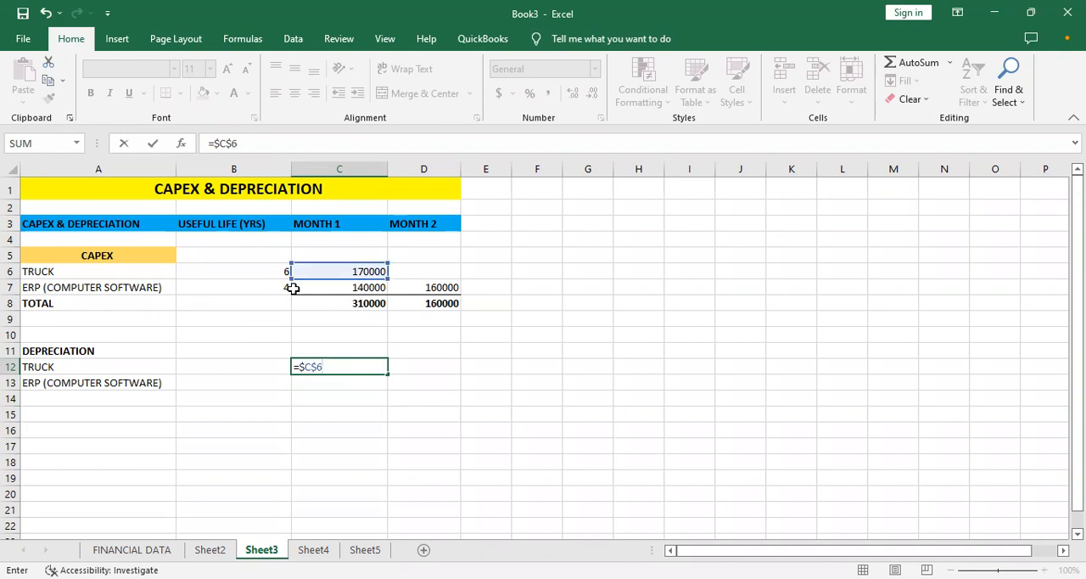
{"action": "type", "text": "/"}
{"action": "type", "text": "$"}
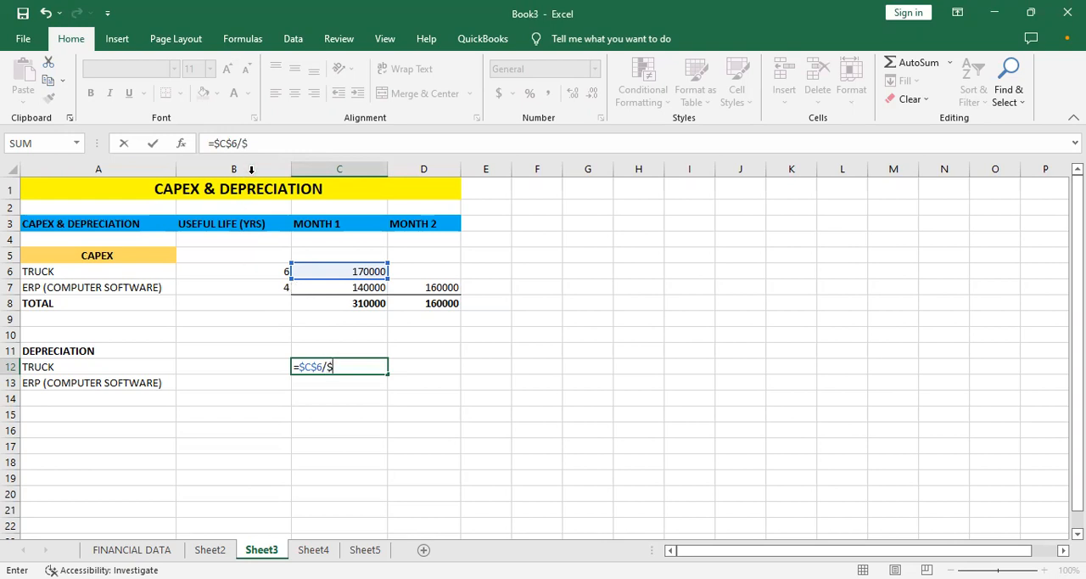
{"action": "type", "text": "B"}
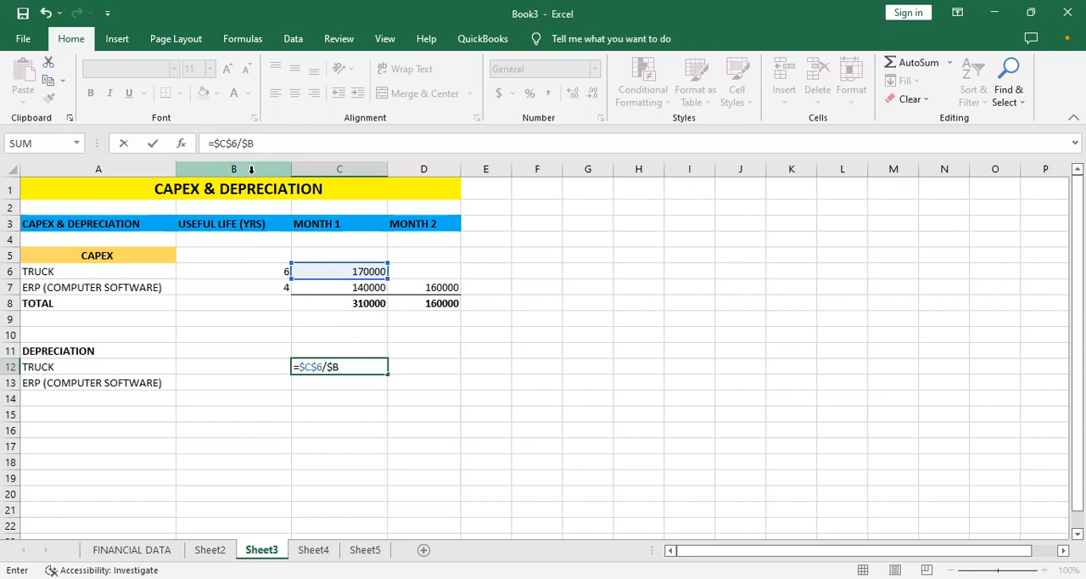
{"action": "type", "text": "$"}
{"action": "type", "text": "6"}
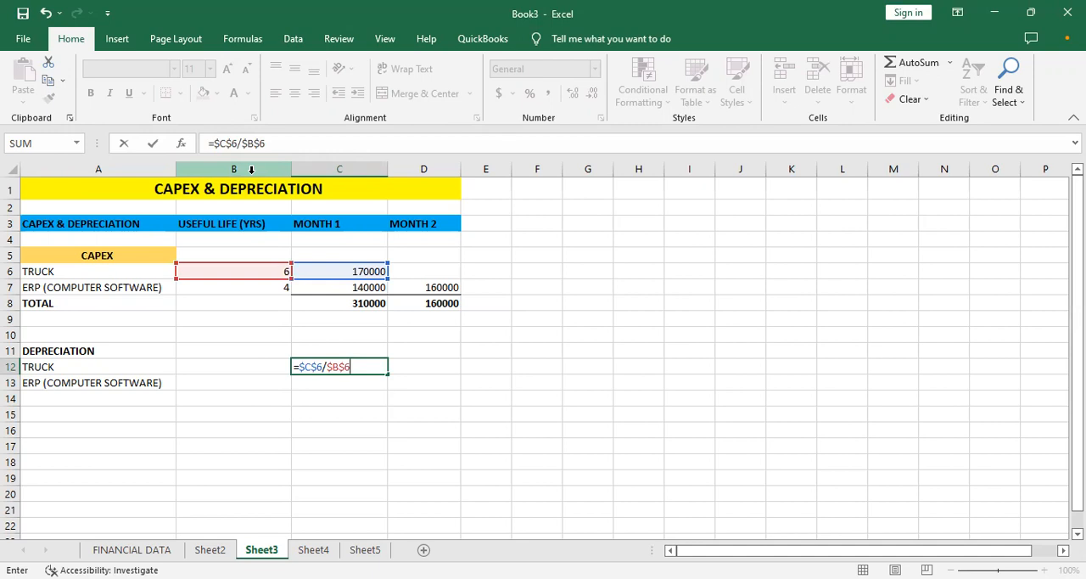
{"action": "key", "text": "Return"}
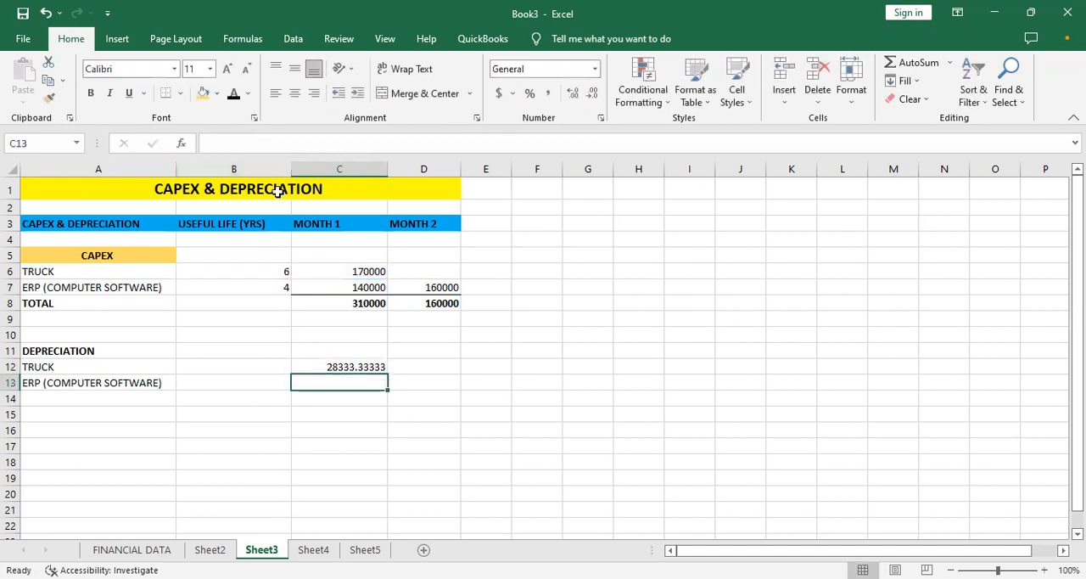
- Reduce the decimals of the truck's Month 1 depreciation in C12 to show a whole number
{"action": "left_click", "coordinate": [322, 368]}
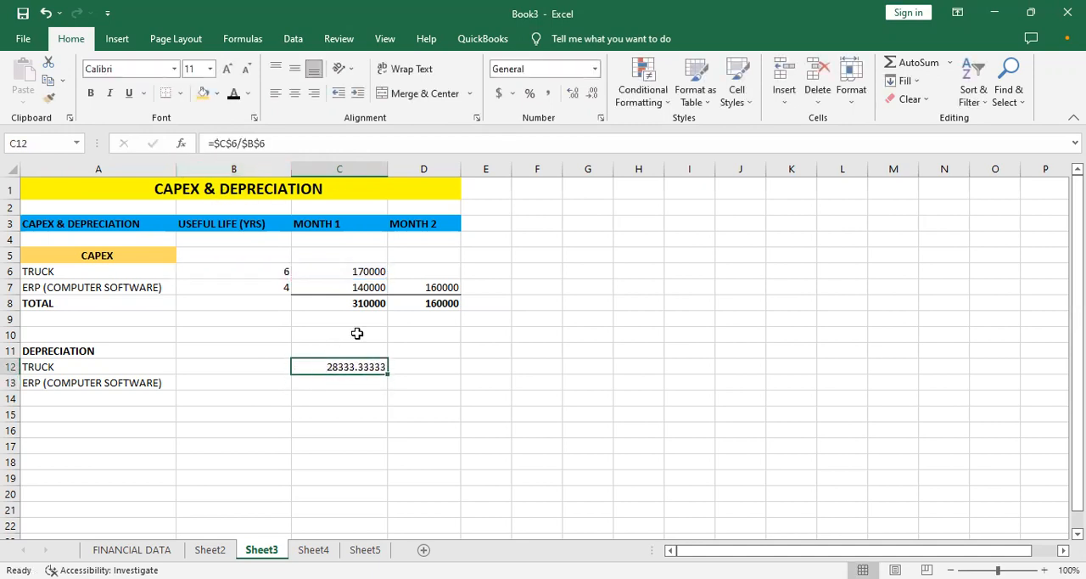
{"action": "left_click", "coordinate": [592, 95]}
{"action": "left_click", "coordinate": [592, 95]}
{"action": "left_click", "coordinate": [591, 95]}
{"action": "left_click", "coordinate": [591, 95]}
{"action": "left_click", "coordinate": [591, 96]}
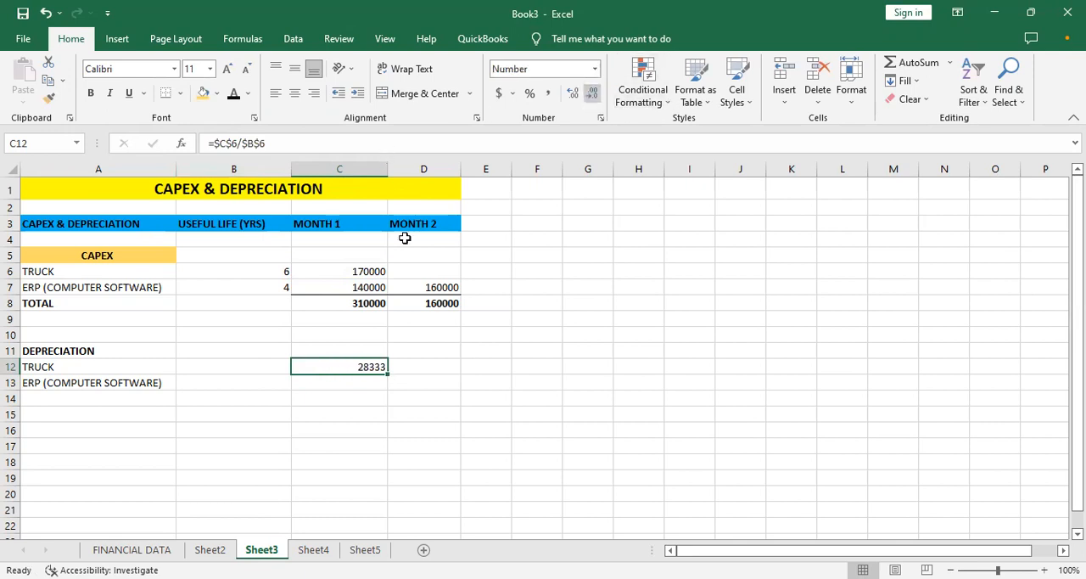
- Try to copy the truck depreciation formula from C12 down to C13 and undo the copy
{"action": "left_click_drag", "start_coordinate": [386, 374], "coordinate": [386, 383]}
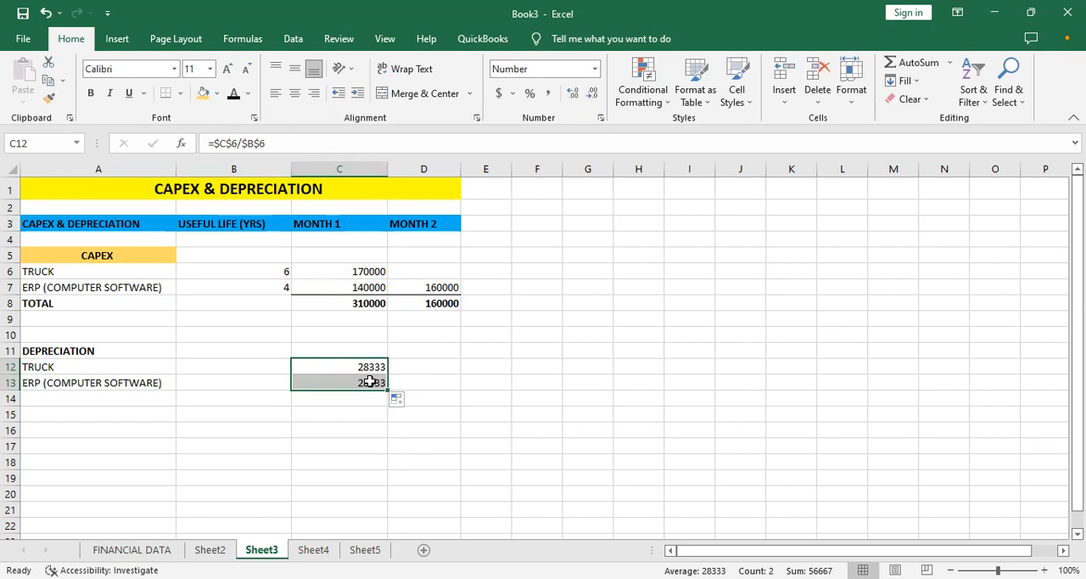
{"action": "key", "text": "ctrl+z"}
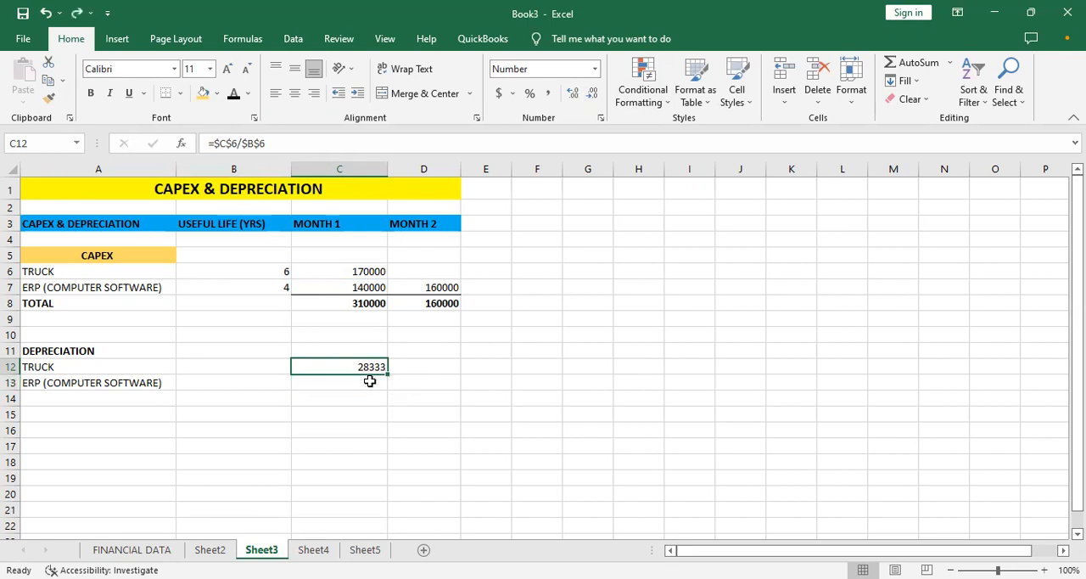
{"action": "left_click", "coordinate": [370, 382]}
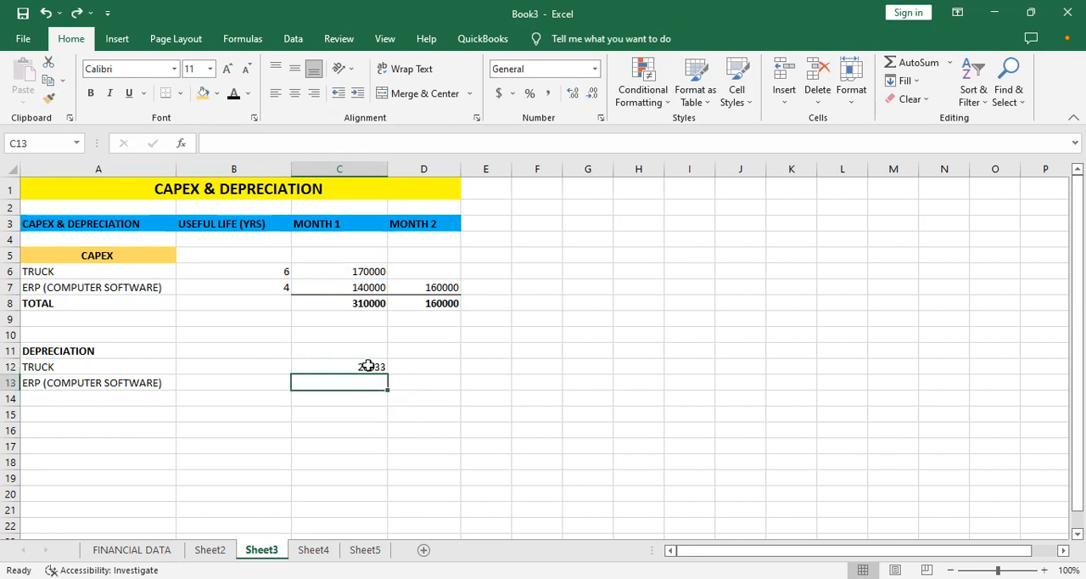
{"action": "left_click", "coordinate": [364, 365]}
- Calculate the ERP software's Month 1 depreciation in C13 with the absolute-reference formula =$C$7/$B$7
{"action": "left_click", "coordinate": [363, 380]}
{"action": "type", "text": "="}
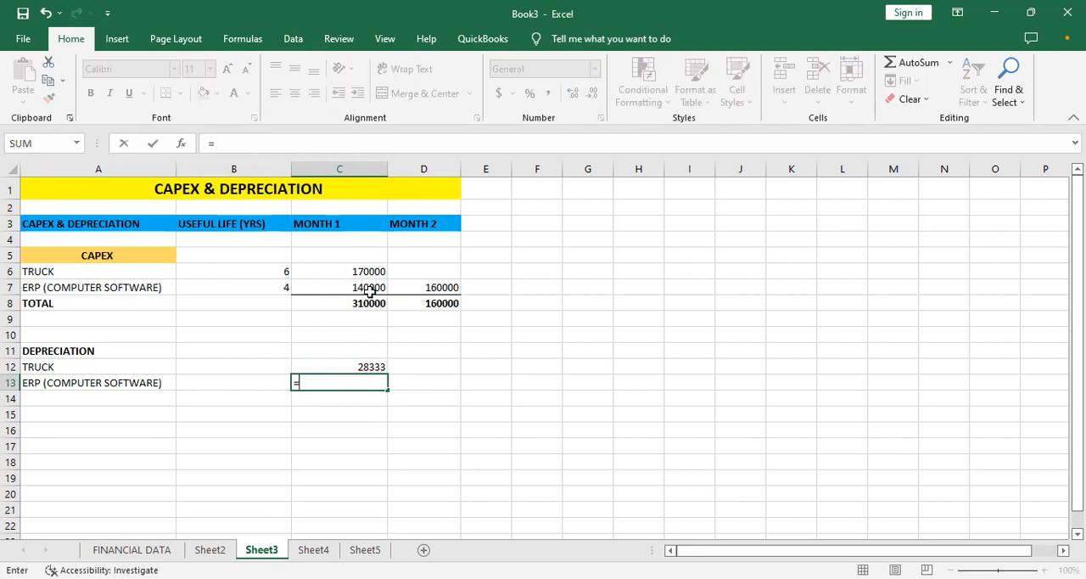
{"action": "type", "text": "$C$7"}
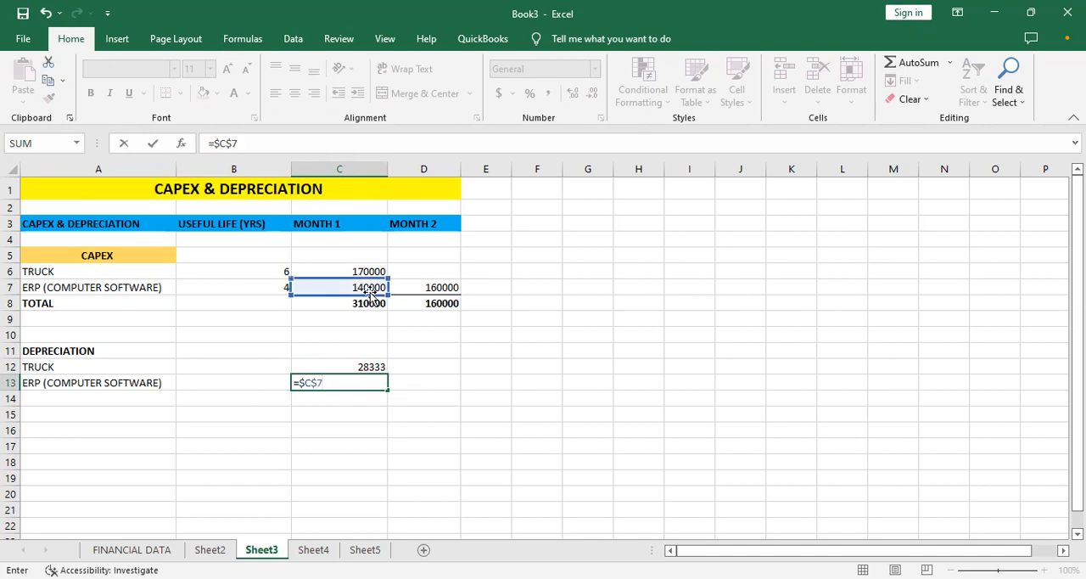
{"action": "type", "text": "/$B$7"}
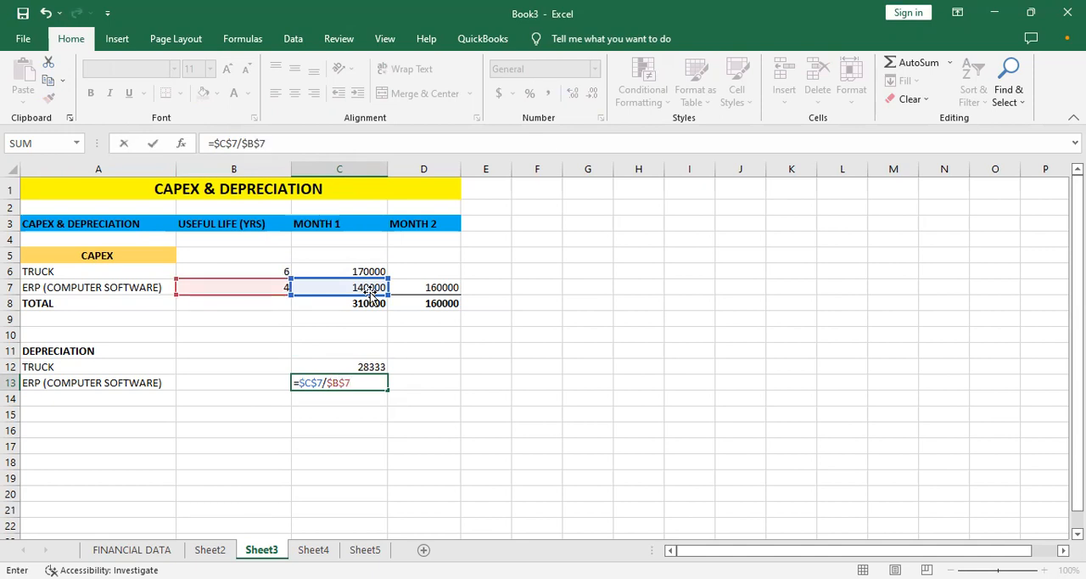
{"action": "key", "text": "Return"}
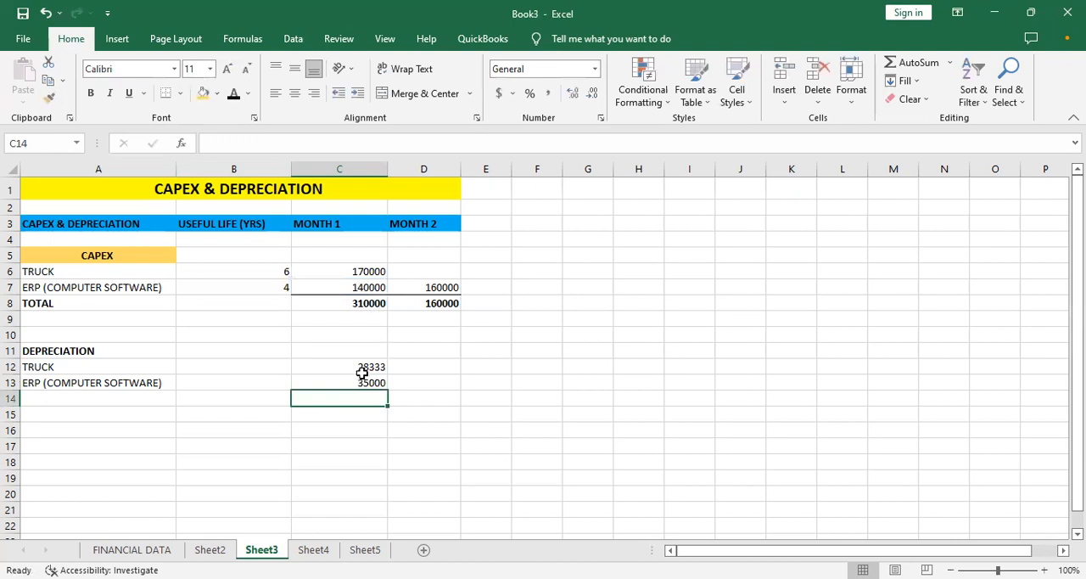
- Copy the truck's Month 1 depreciation formula from C12 across to Month 2 in D12
{"action": "left_click", "coordinate": [367, 366]}
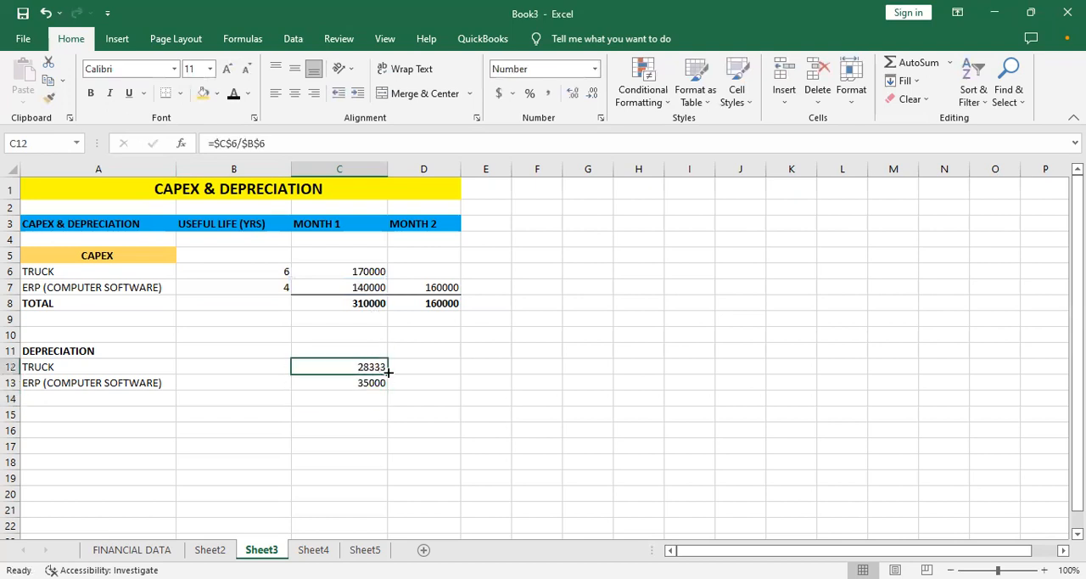
{"action": "left_click_drag", "start_coordinate": [388, 372], "coordinate": [427, 369]}
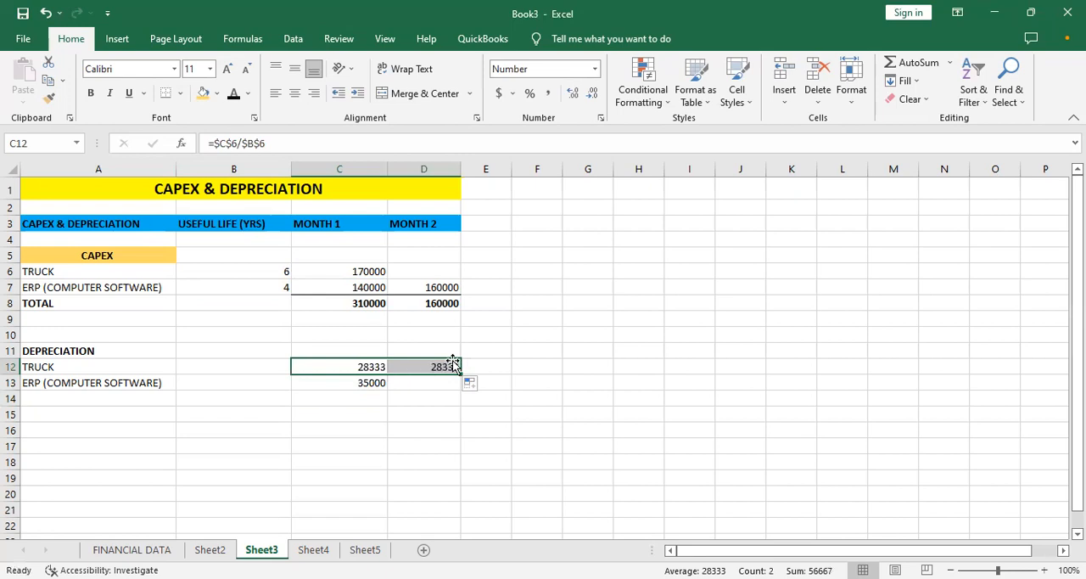
{"action": "left_click", "coordinate": [449, 364]}
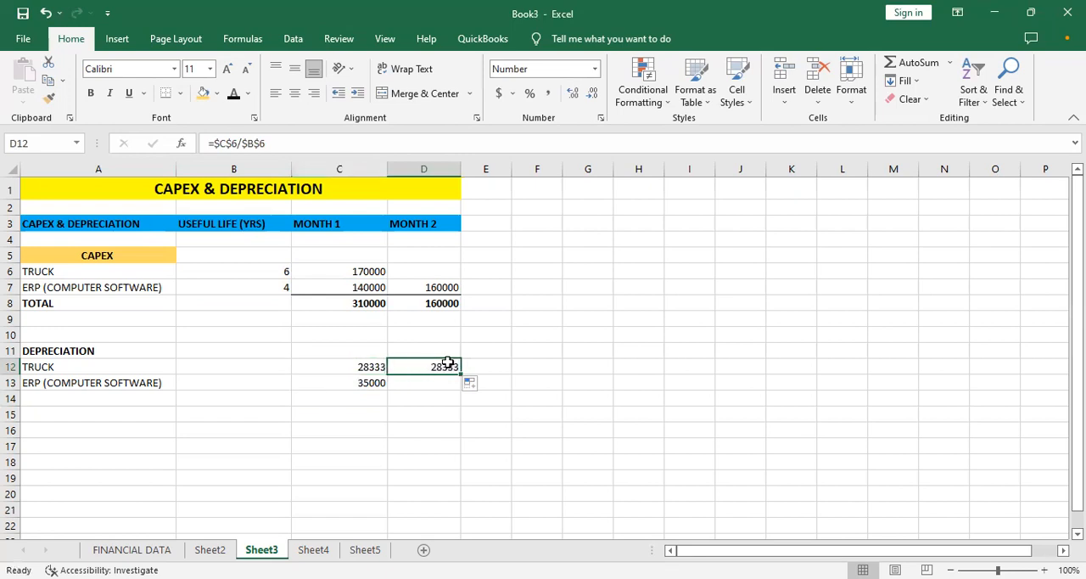
- Try to copy the ERP software depreciation formula from C13 across to D13 and undo the copy
{"action": "left_click", "coordinate": [361, 386]}
{"action": "left_click_drag", "start_coordinate": [387, 390], "coordinate": [446, 383]}
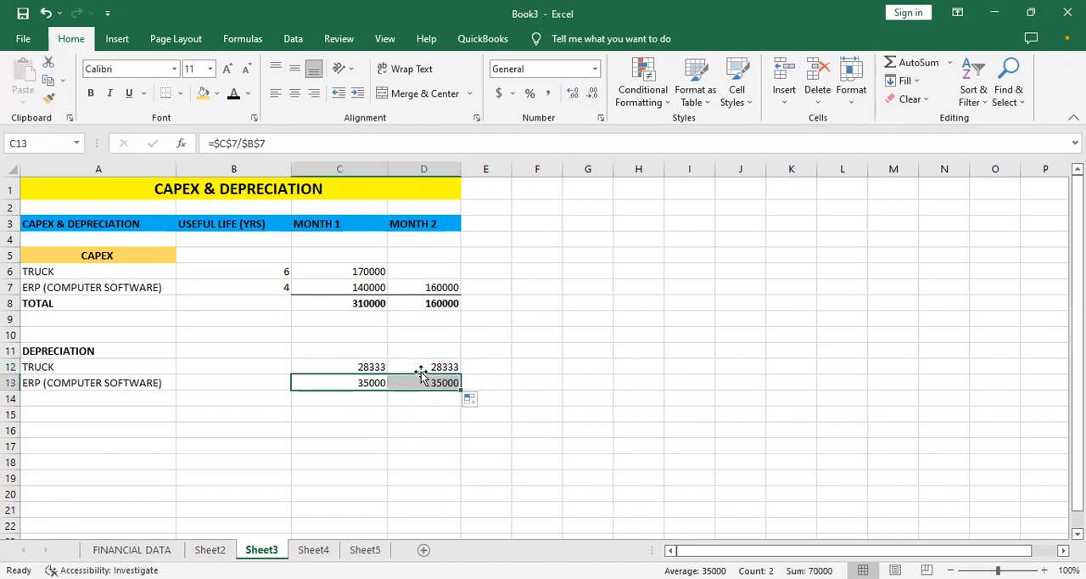
{"action": "key", "text": "ctrl+z"}
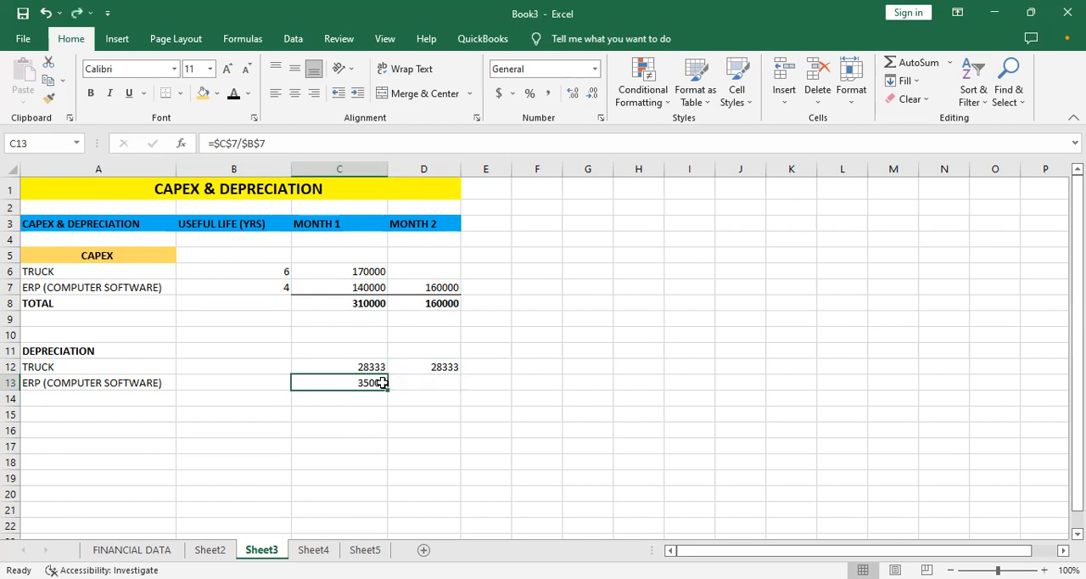
- Undo the truck depreciation copy in D12, and copy the Month 1 formula from C12 across to D12 again
{"action": "key", "text": "ctrl+z"}
{"action": "left_click", "coordinate": [429, 382]}
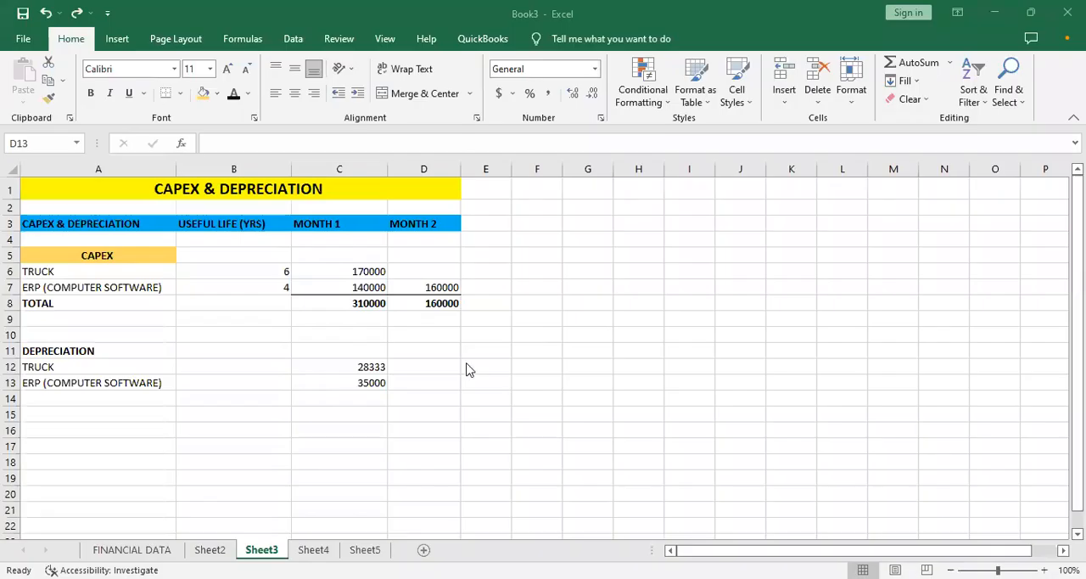
{"action": "left_click", "coordinate": [367, 366]}
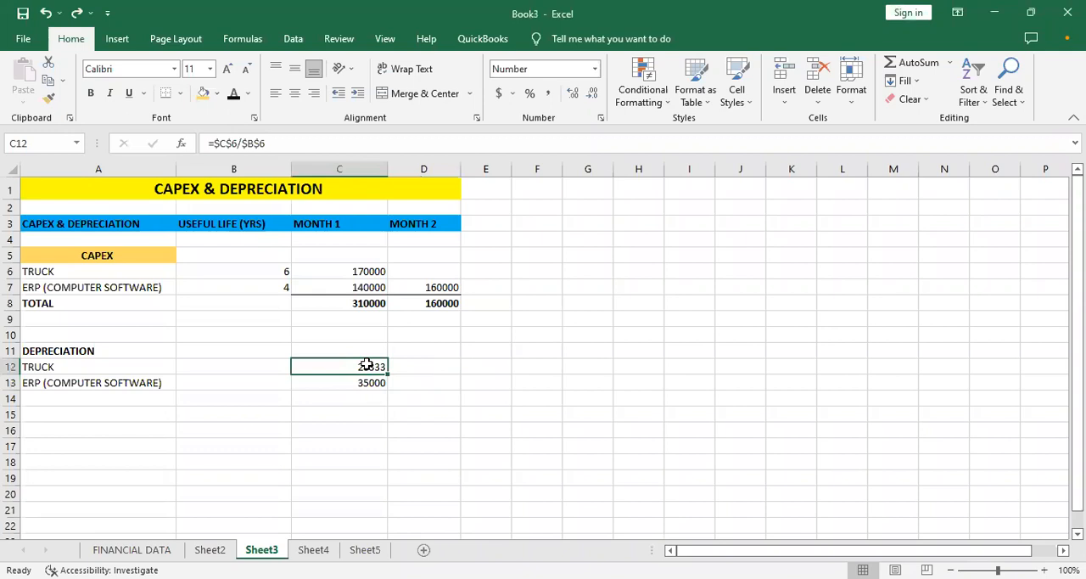
{"action": "left_click_drag", "start_coordinate": [386, 372], "coordinate": [441, 368]}
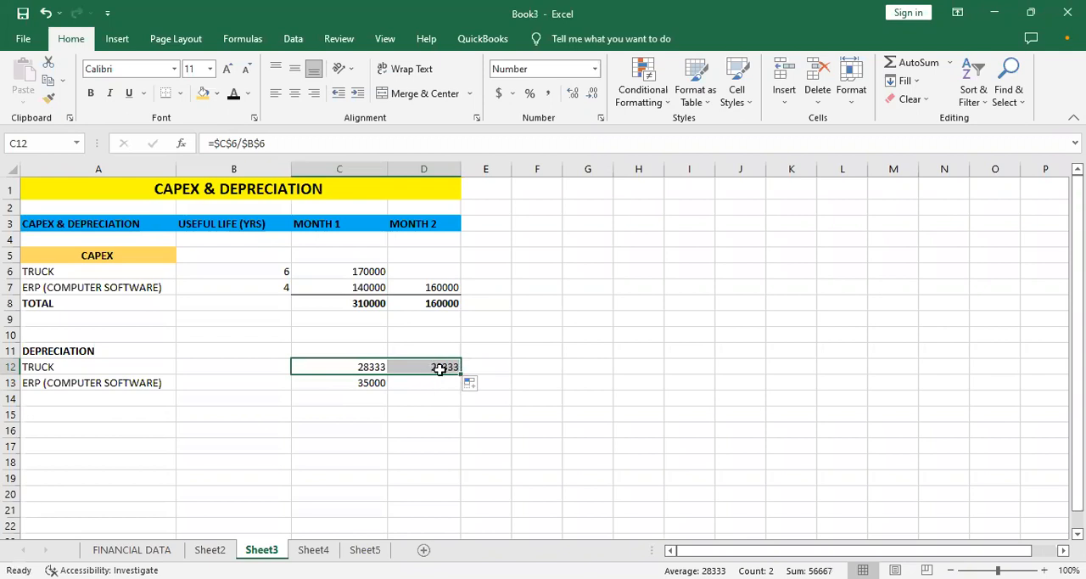
- Copy the ERP software's Month 1 depreciation formula from C13 across to Month 2 in D13
{"action": "left_click", "coordinate": [363, 386]}
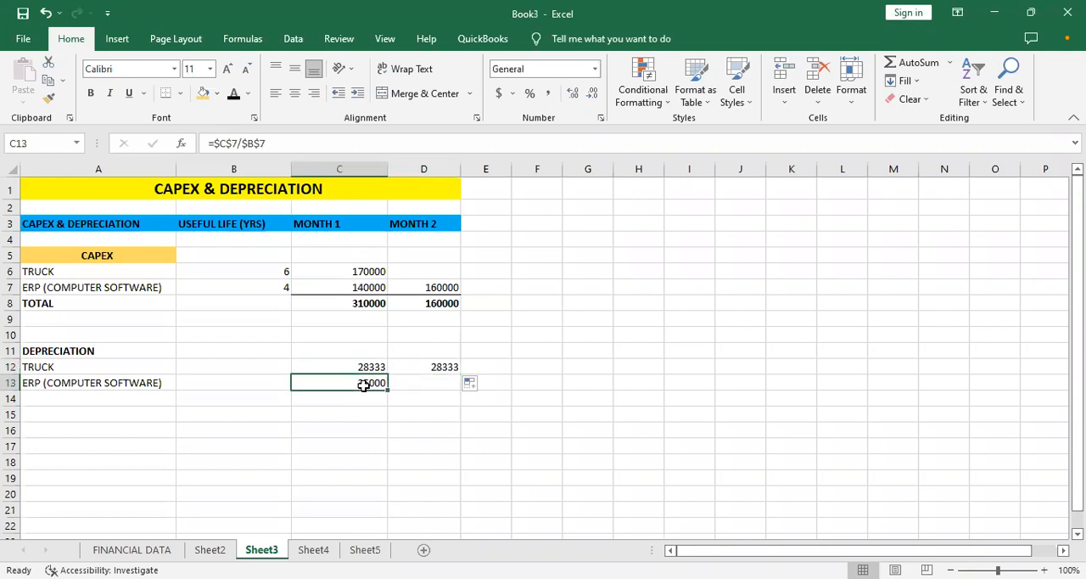
{"action": "left_click_drag", "start_coordinate": [387, 389], "coordinate": [414, 384]}
{"action": "left_click_drag", "start_coordinate": [387, 387], "coordinate": [430, 385]}
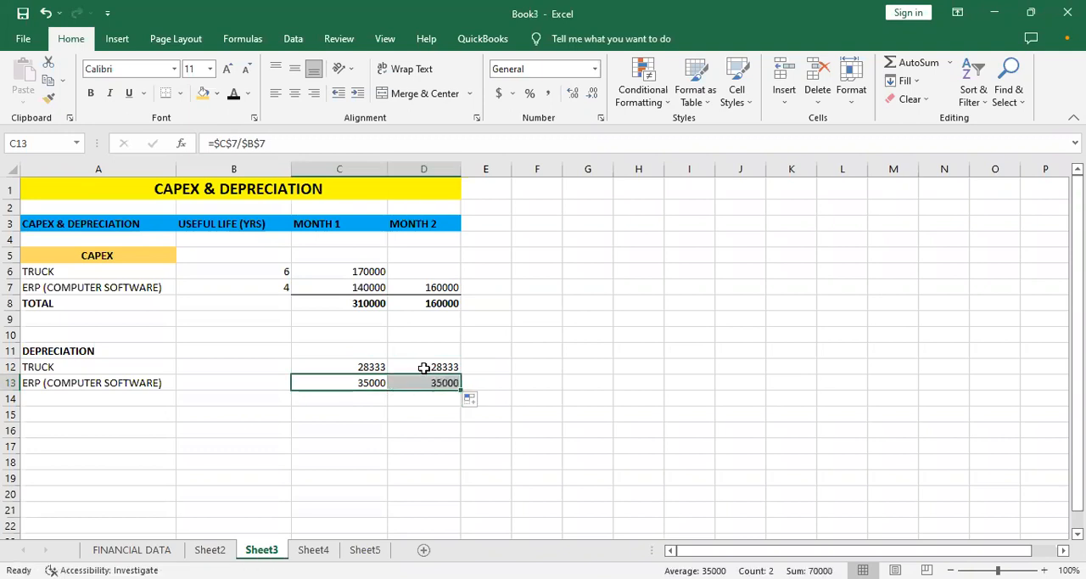
- Extend the truck's Month 2 depreciation formula in D12 to =$C$6/$B$6+$D$6
{"action": "left_click", "coordinate": [424, 367]}
{"action": "left_click", "coordinate": [378, 366]}
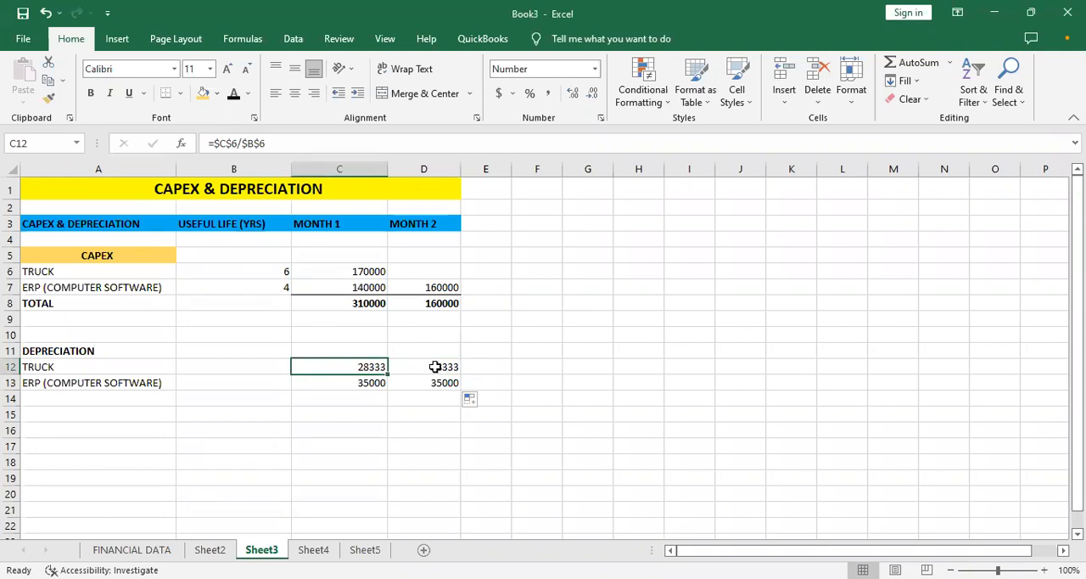
{"action": "left_click", "coordinate": [435, 366]}
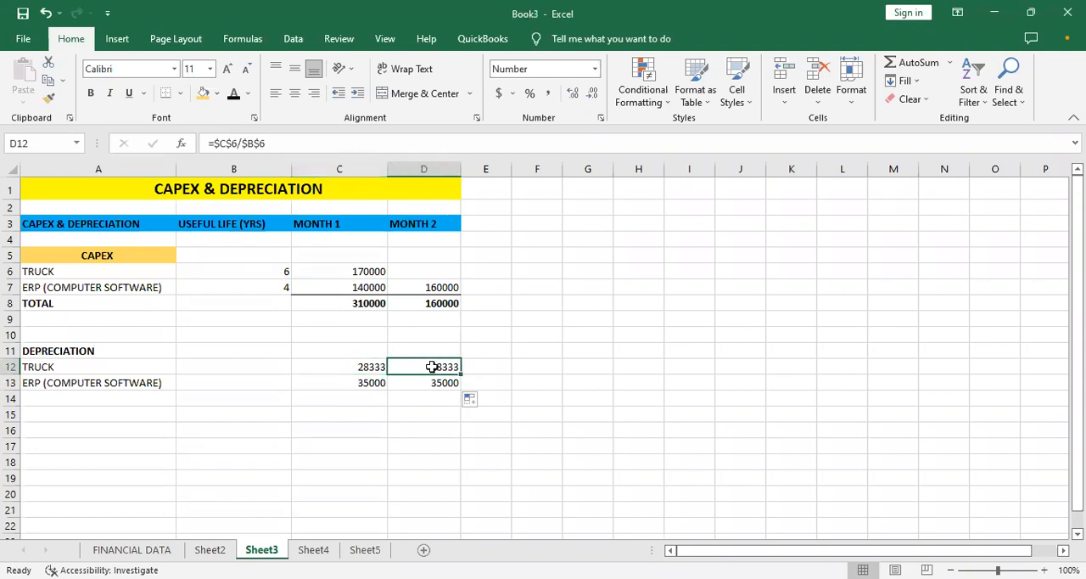
{"action": "left_click", "coordinate": [277, 142]}
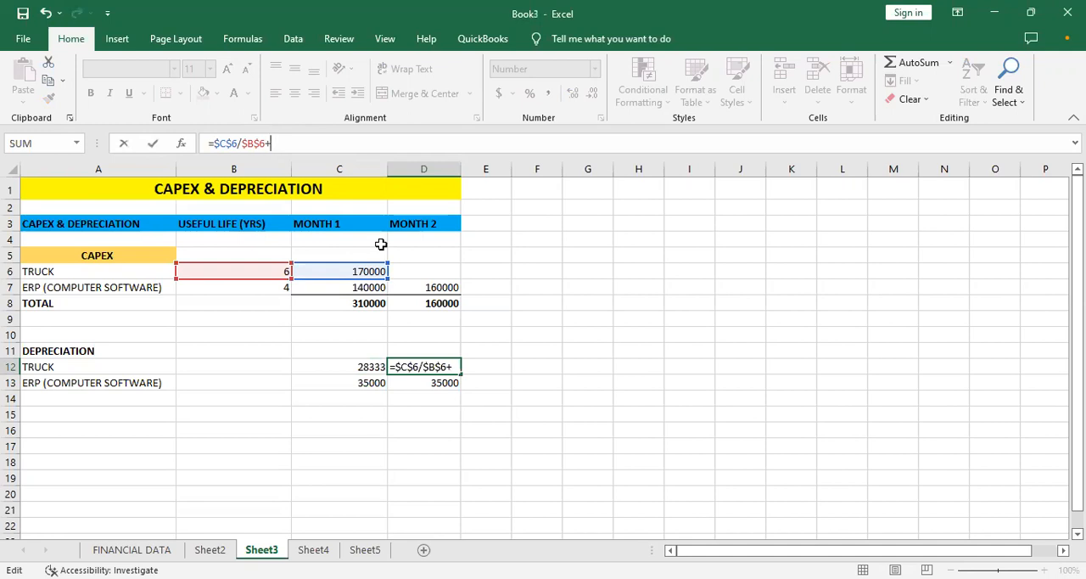
{"action": "type", "text": "$D"}
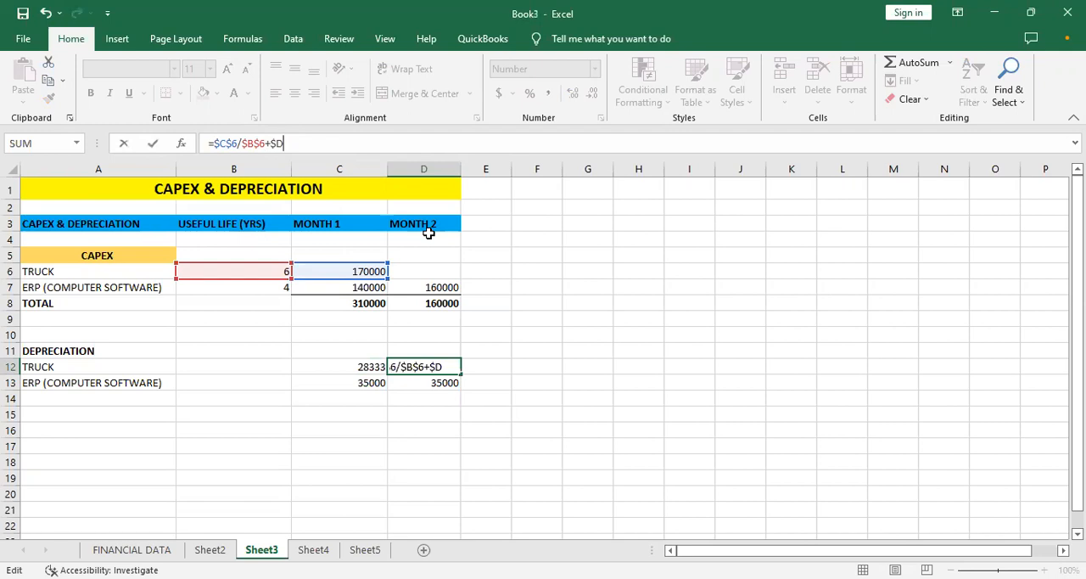
{"action": "type", "text": "$"}
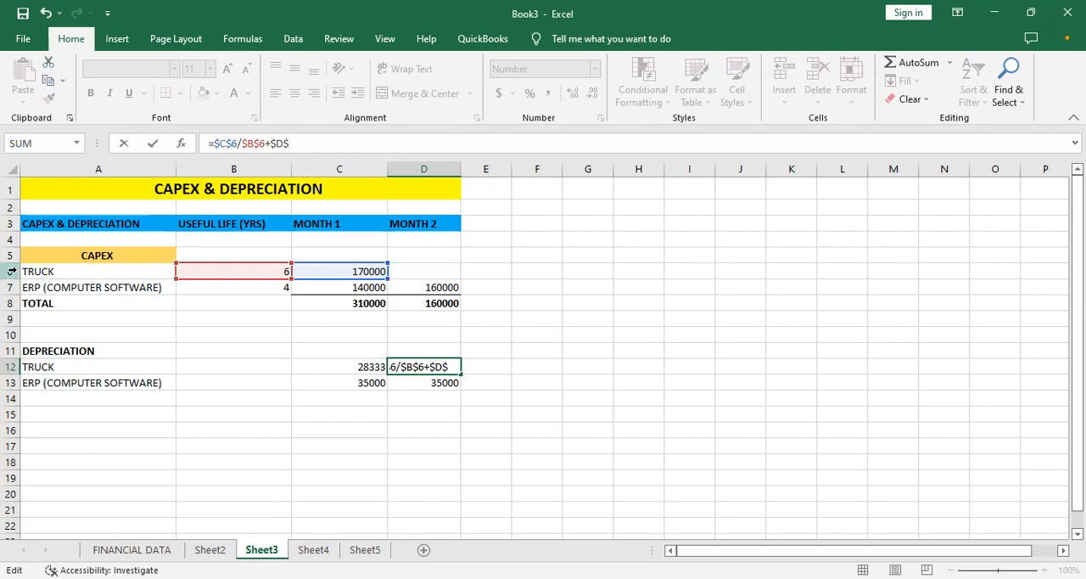
{"action": "type", "text": "6"}
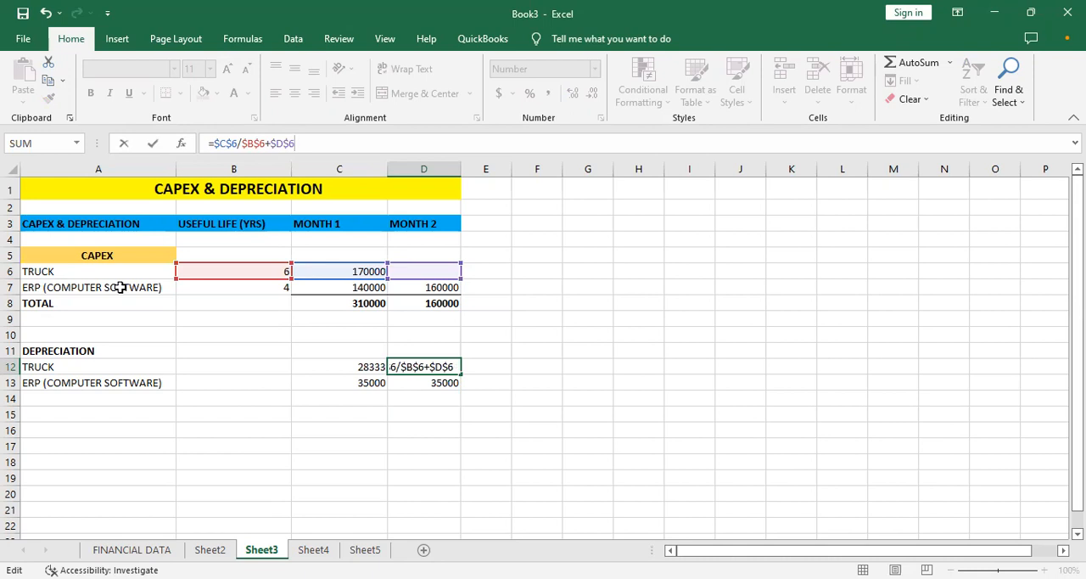
{"action": "key", "text": "Return"}
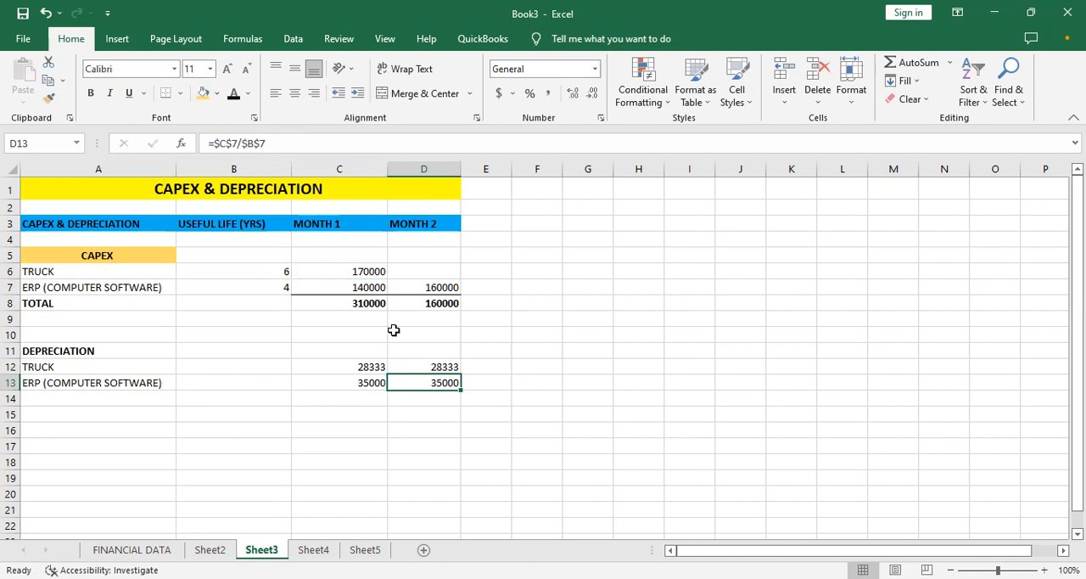
{"action": "key", "text": "Up"}
{"action": "key", "text": "Up"}
{"action": "key", "text": "Up"}
{"action": "key", "text": "Up"}
{"action": "key", "text": "Up"}
{"action": "key", "text": "Up"}
{"action": "key", "text": "Up"}
{"action": "left_click", "coordinate": [422, 376]}
{"action": "left_click", "coordinate": [279, 141]}
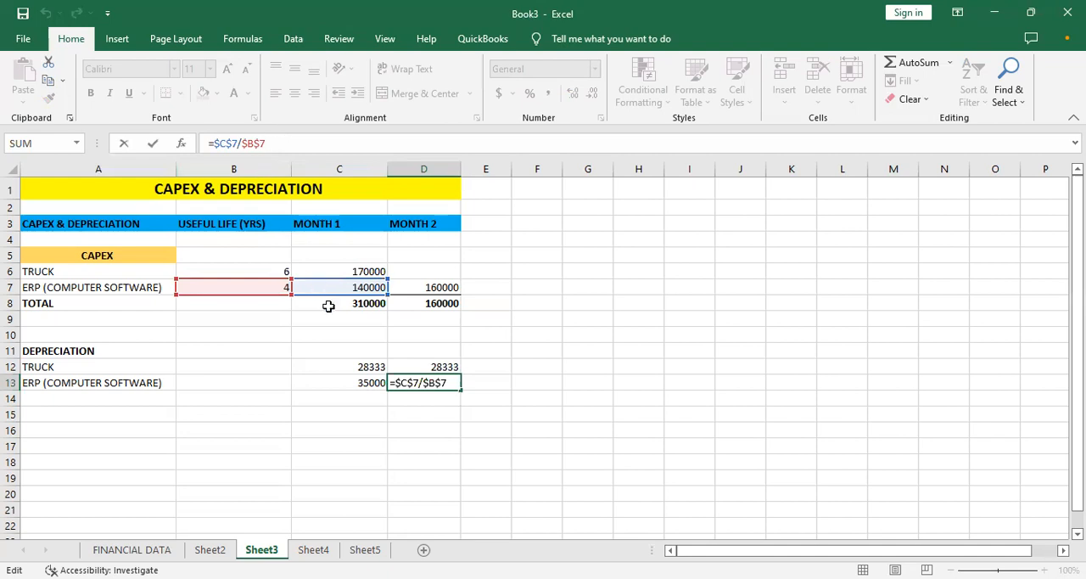
{"action": "left_click", "coordinate": [341, 359]}
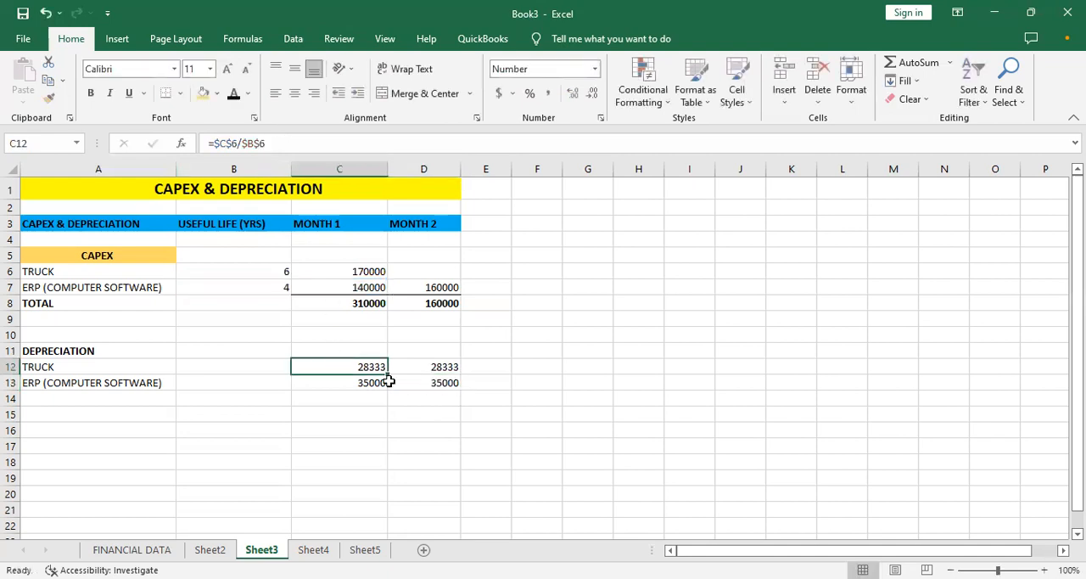
{"action": "left_click", "coordinate": [430, 383]}
{"action": "left_click", "coordinate": [424, 366]}
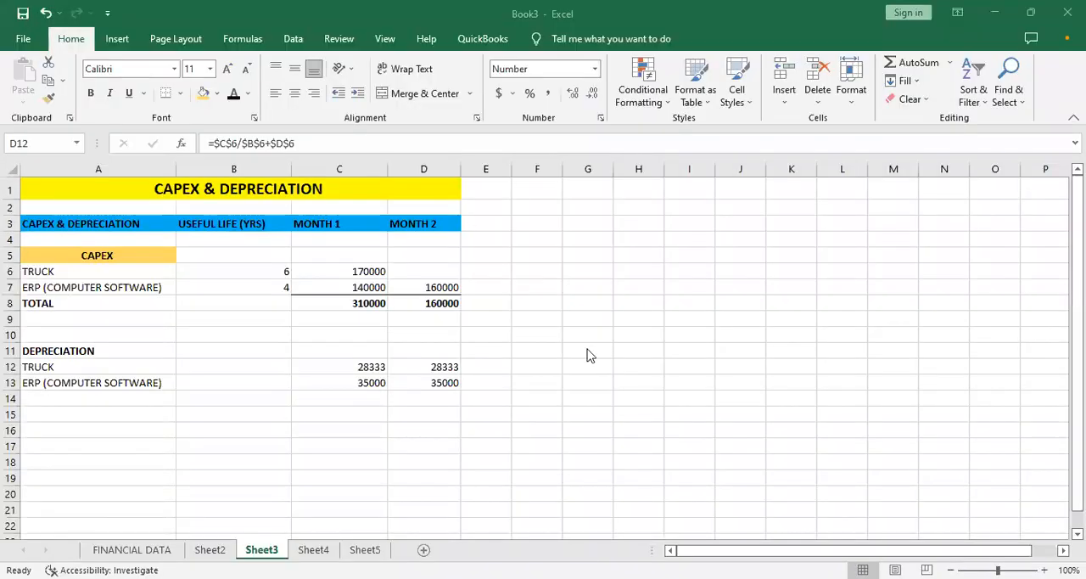
- Clear the Month 2 depreciation formulas for the truck in D12 and the ERP software in D13
{"action": "left_click", "coordinate": [418, 365]}
{"action": "left_click", "coordinate": [355, 366]}
{"action": "left_click_drag", "start_coordinate": [436, 366], "coordinate": [443, 386]}
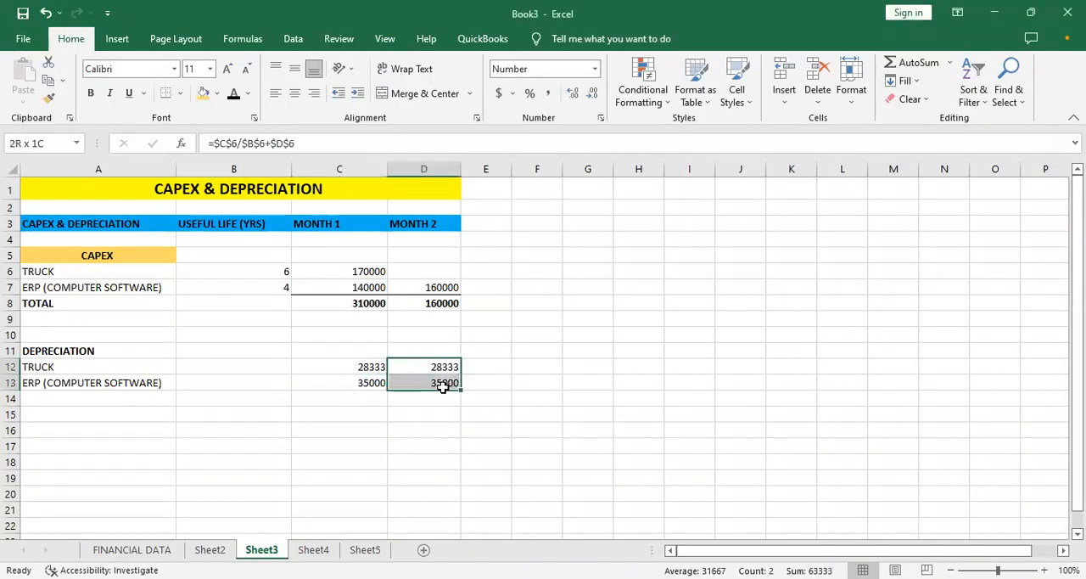
{"action": "key", "text": "BackSpace"}
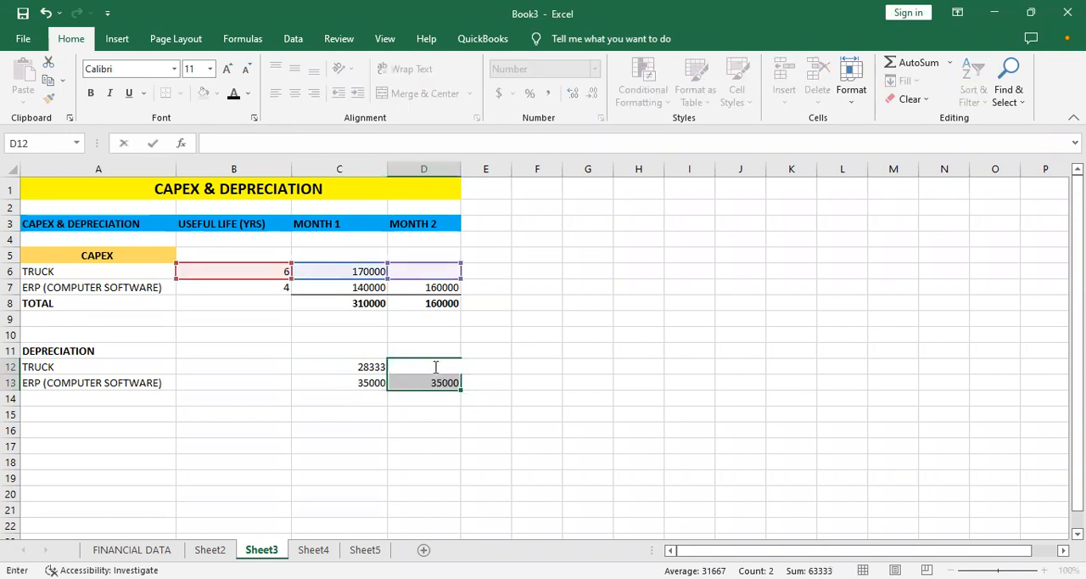
{"action": "left_click", "coordinate": [429, 384]}
{"action": "key", "text": "BackSpace"}
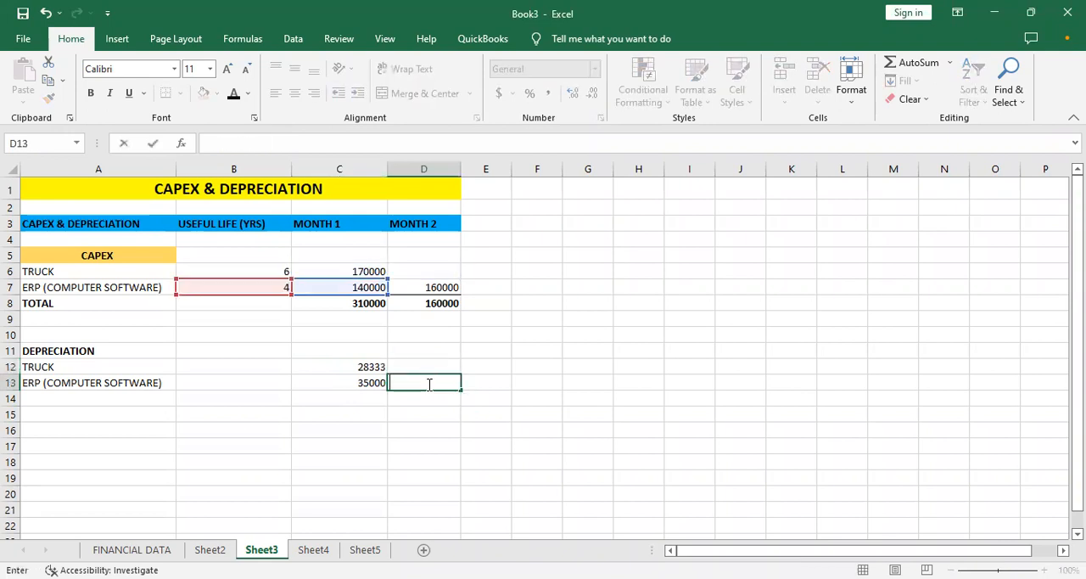
- Copy the truck's depreciation formula from C12 across to the emptied Month 2 cell D12
{"action": "left_click", "coordinate": [324, 373]}
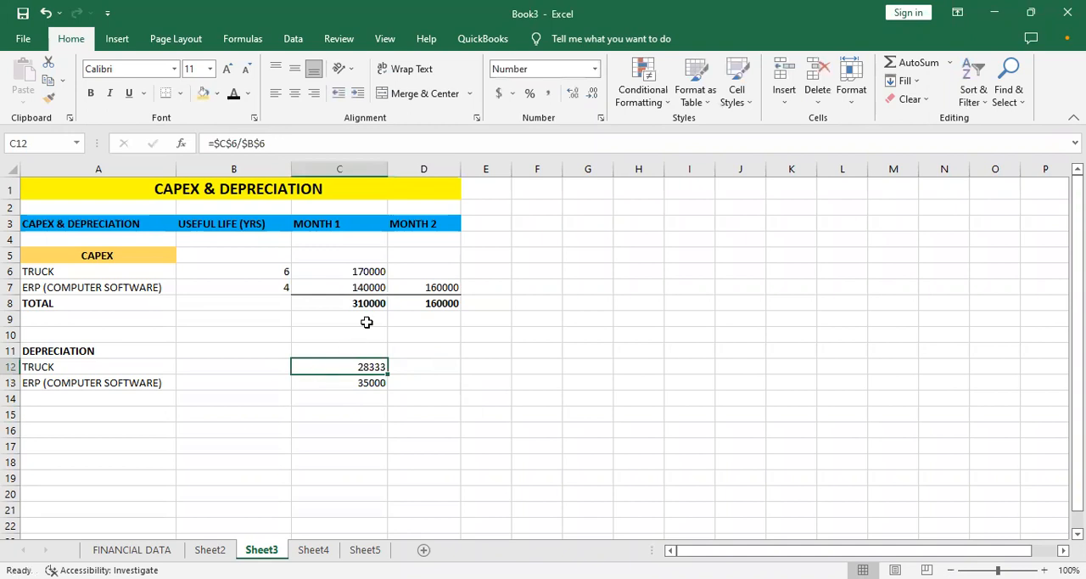
{"action": "left_click_drag", "start_coordinate": [388, 374], "coordinate": [433, 367]}
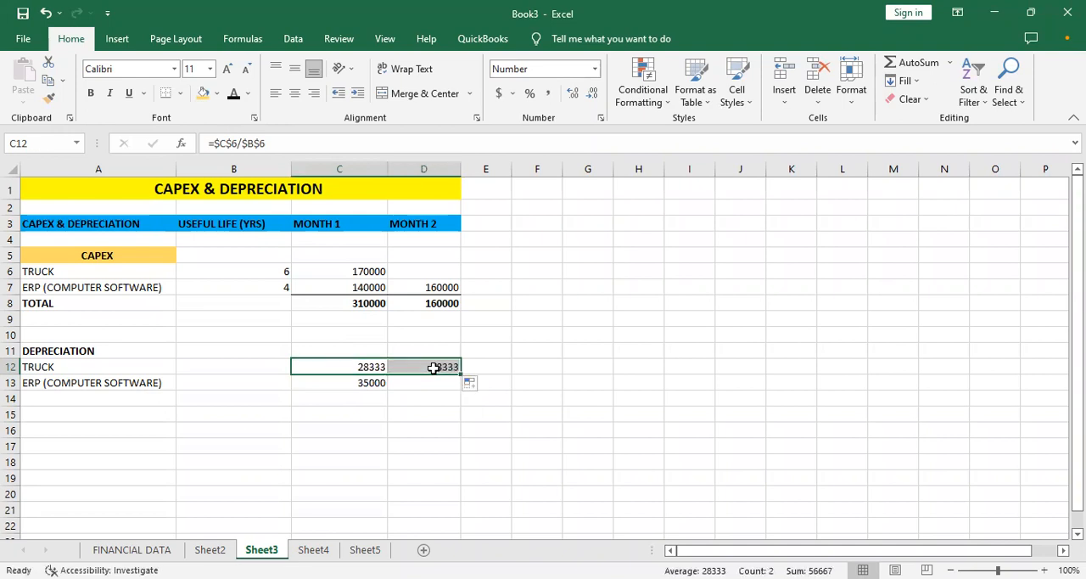
{"action": "left_click", "coordinate": [446, 385]}
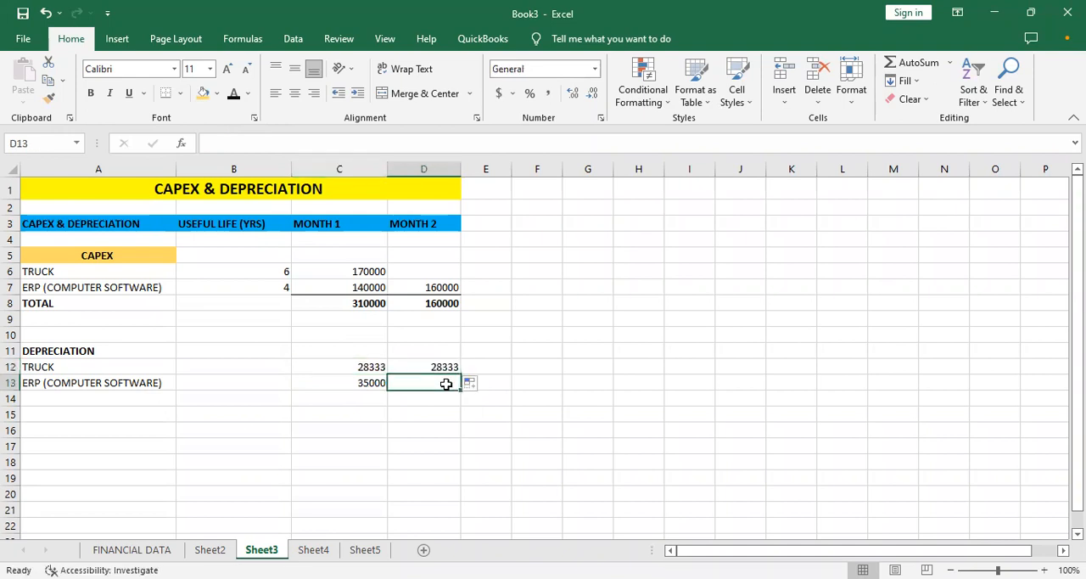
- Extend the truck's Month 2 depreciation formula in D12 to =$C$6/$B$6+$D$6/$B$6 to include Month 2 capex
{"action": "left_click", "coordinate": [440, 367]}
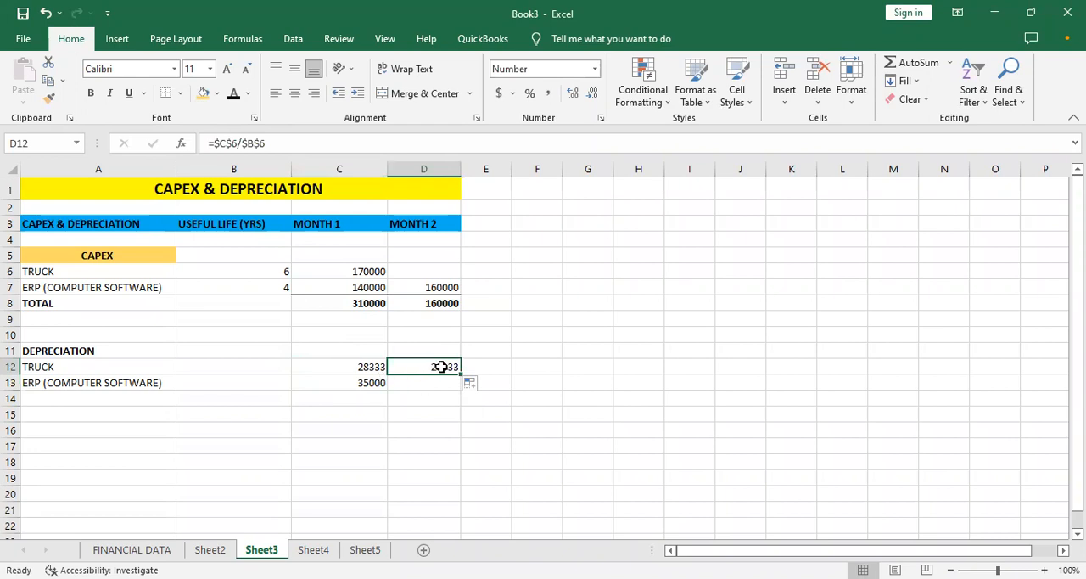
{"action": "left_click", "coordinate": [266, 143]}
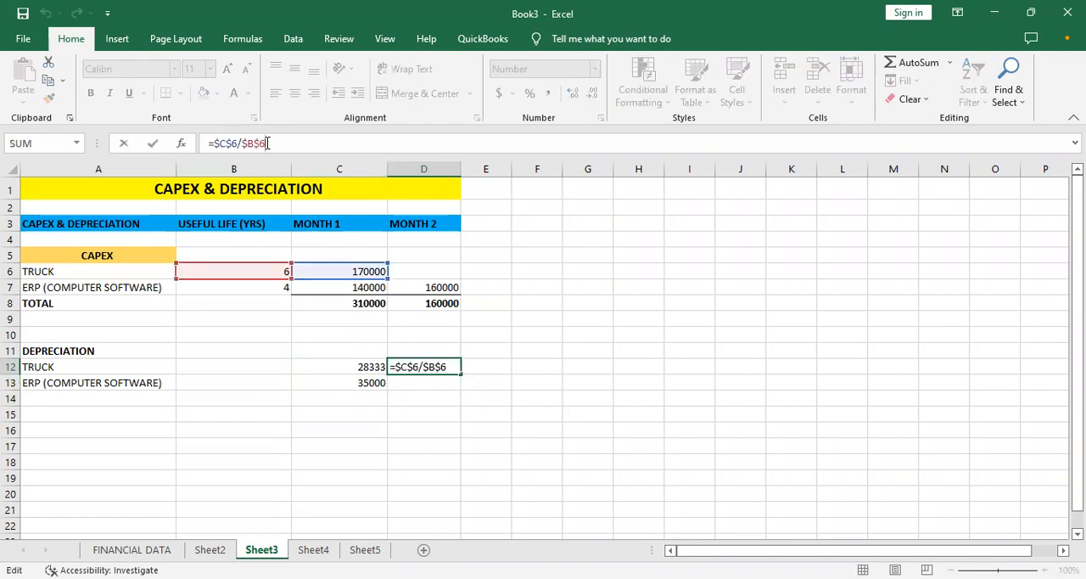
{"action": "type", "text": "+"}
{"action": "scroll", "coordinate": [499, 202], "scroll_direction": "down", "scroll_amount": 3}
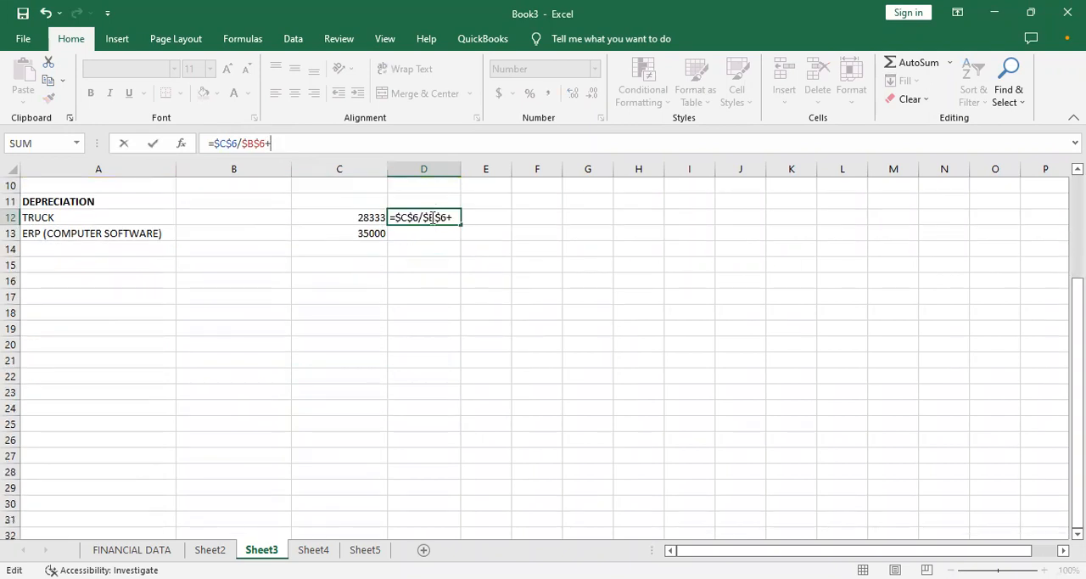
{"action": "left_click_drag", "start_coordinate": [1078, 327], "coordinate": [1078, 222]}
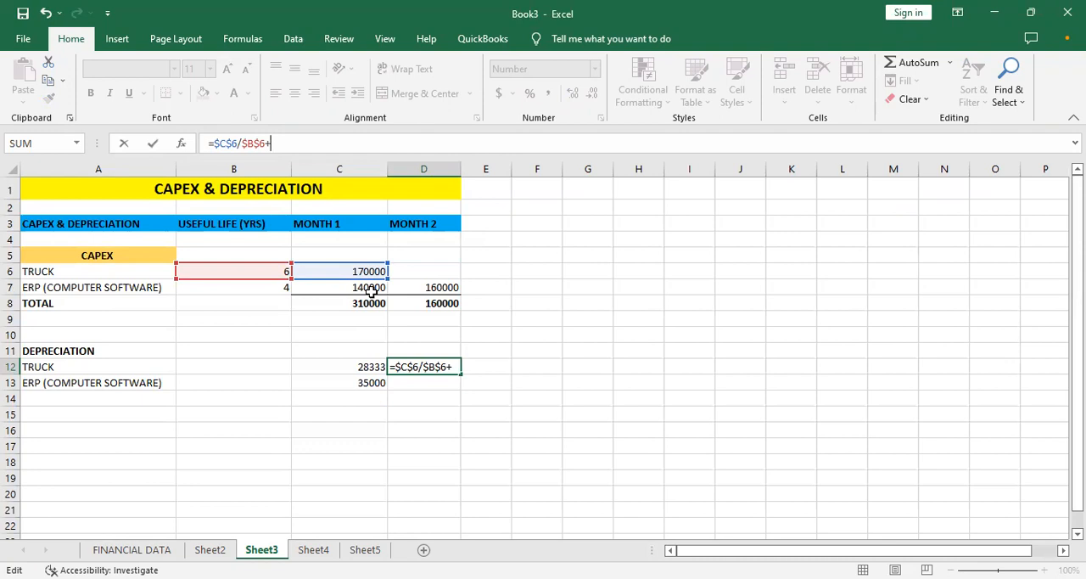
{"action": "left_click", "coordinate": [408, 272]}
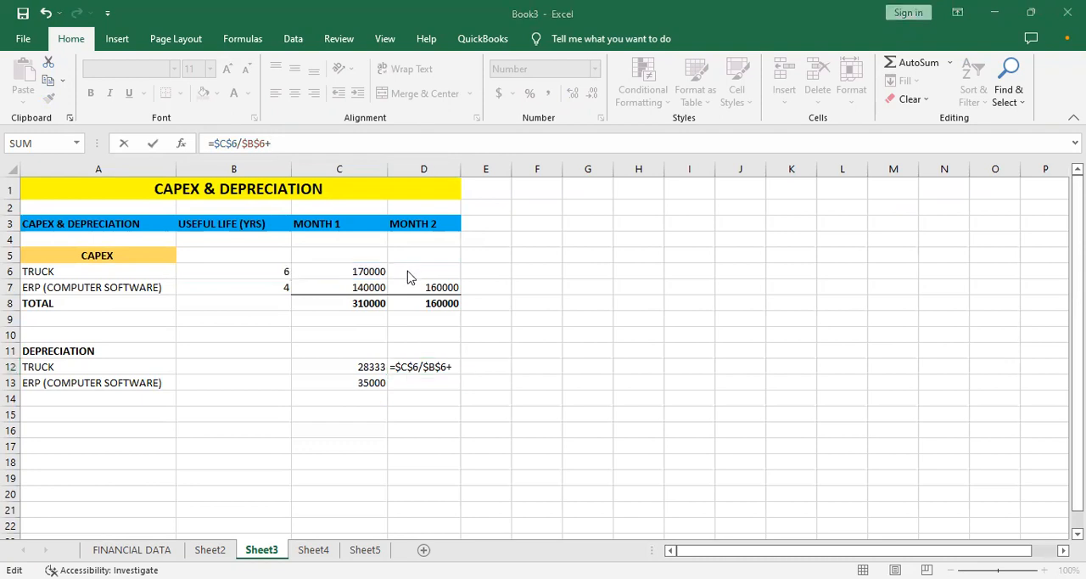
{"action": "left_click", "coordinate": [283, 147]}
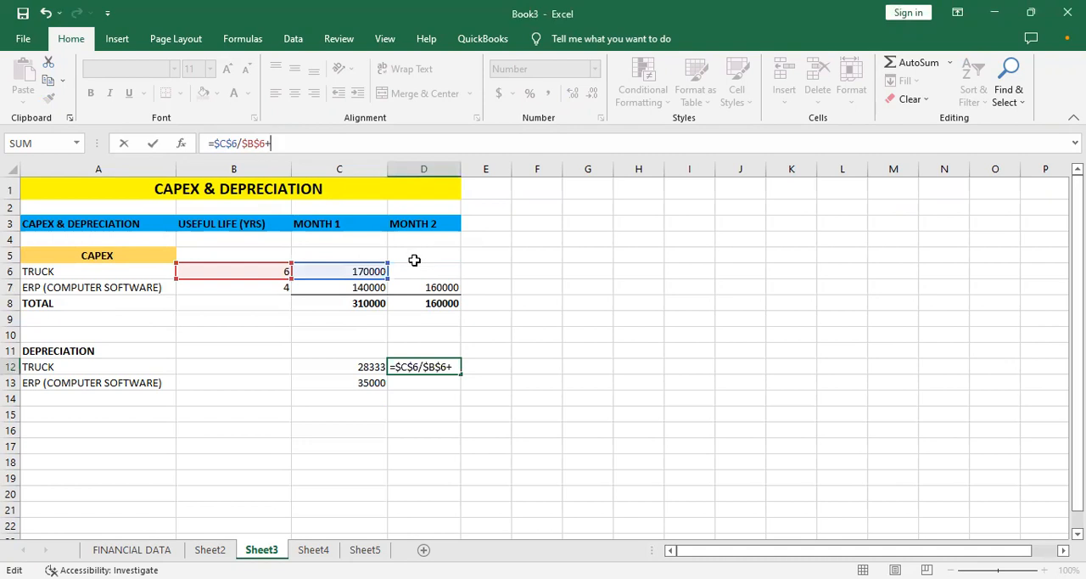
{"action": "type", "text": "$D"}
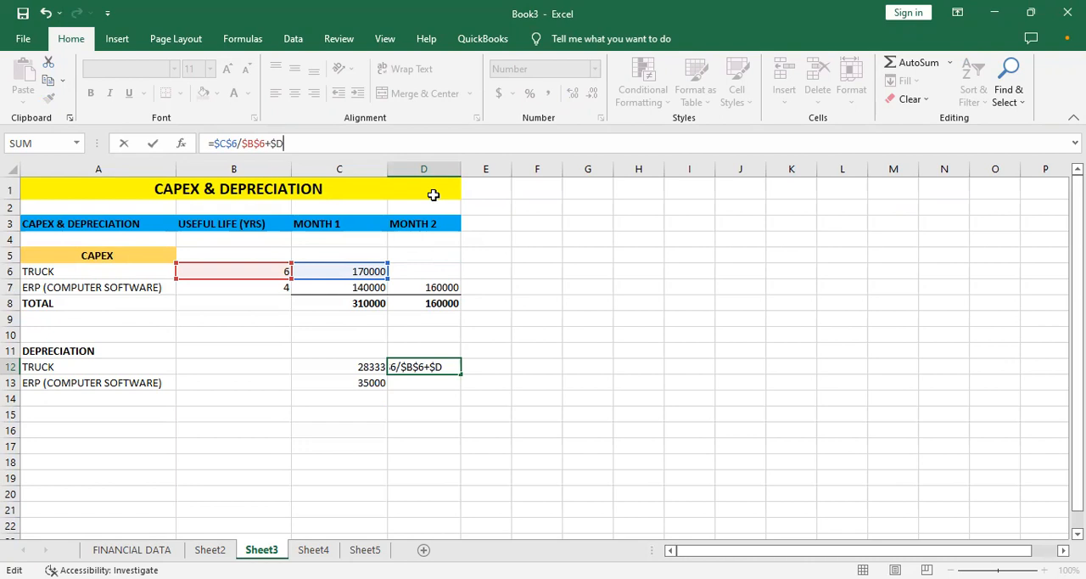
{"action": "type", "text": "$6"}
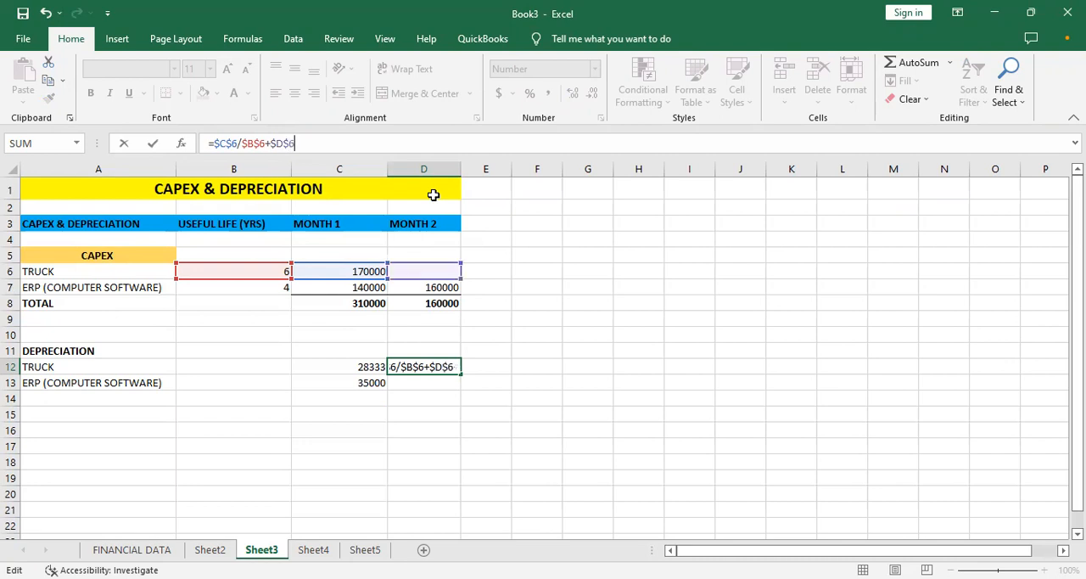
{"action": "type", "text": "/$"}
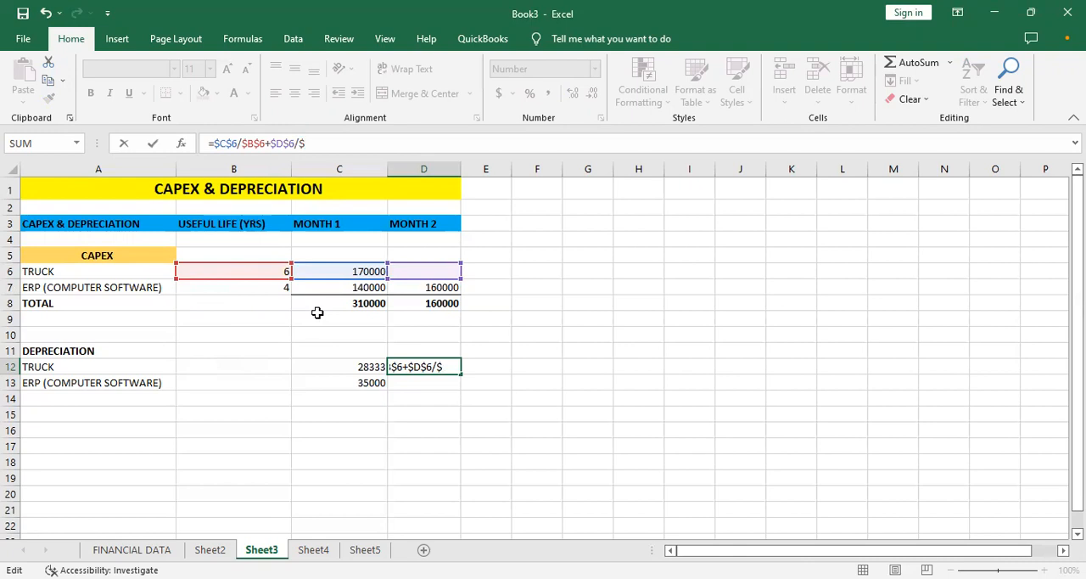
{"action": "type", "text": "B$6"}
{"action": "key", "text": "Return"}
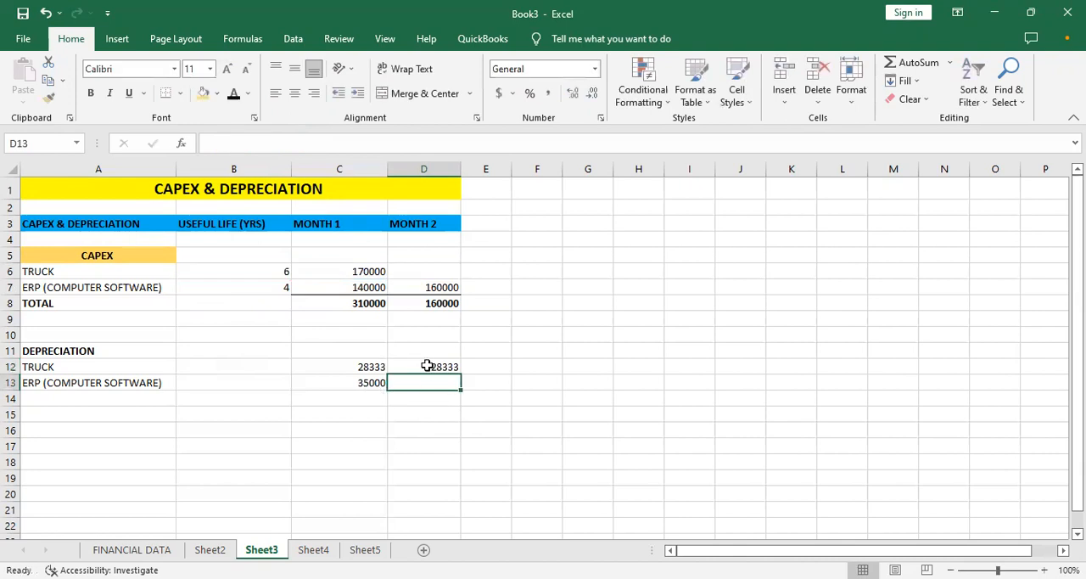
- Try to copy the truck's Month 2 depreciation formula from D12 down to D13
{"action": "left_click", "coordinate": [428, 365]}
{"action": "left_click_drag", "start_coordinate": [460, 374], "coordinate": [459, 389]}
{"action": "left_click", "coordinate": [427, 379]}
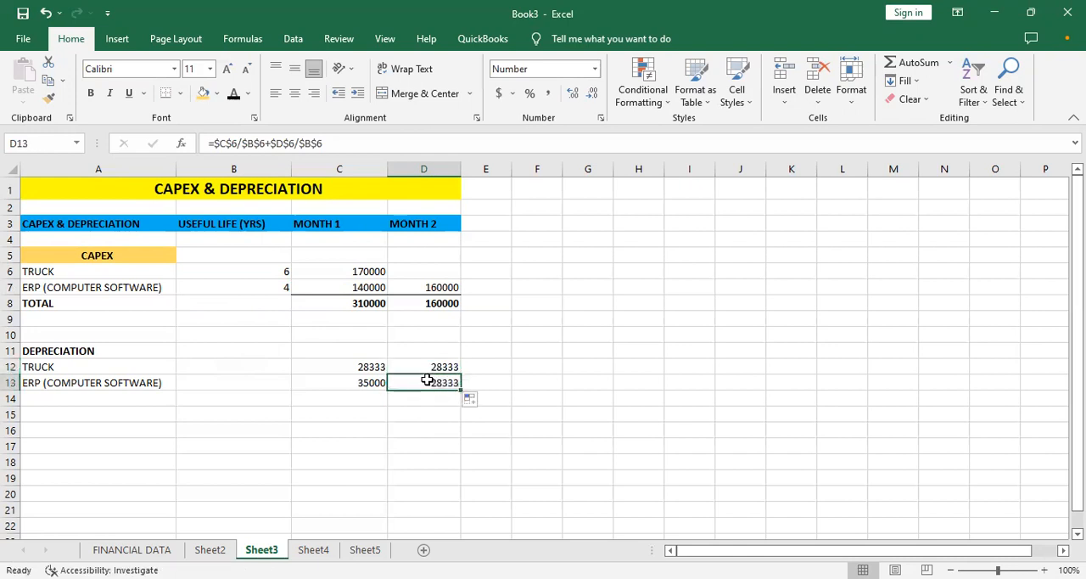
- Replace D13 with the ERP software's depreciation formula copied across from C13
{"action": "left_click", "coordinate": [331, 381]}
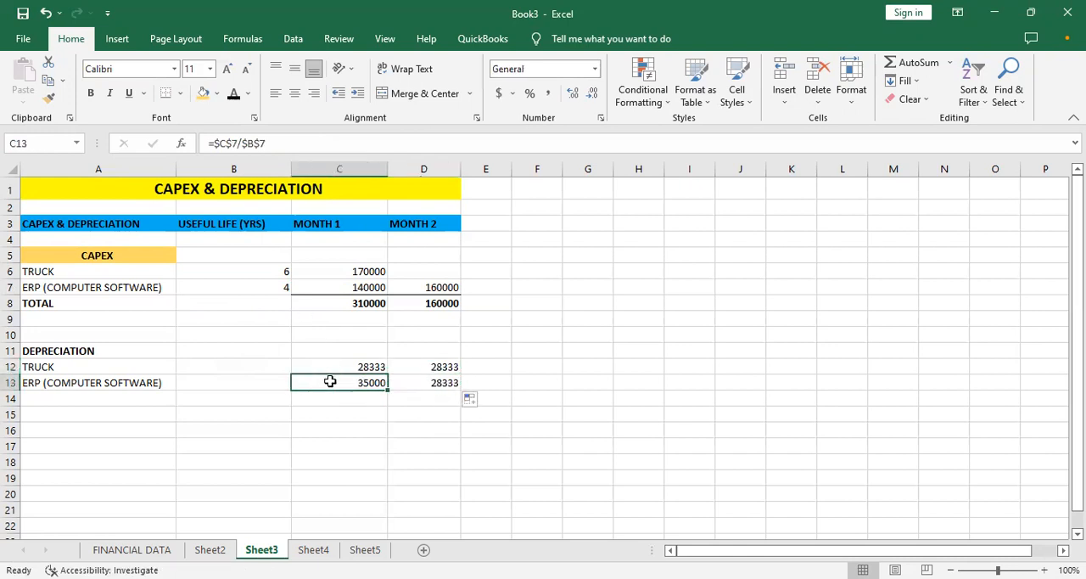
{"action": "left_click_drag", "start_coordinate": [390, 389], "coordinate": [432, 384]}
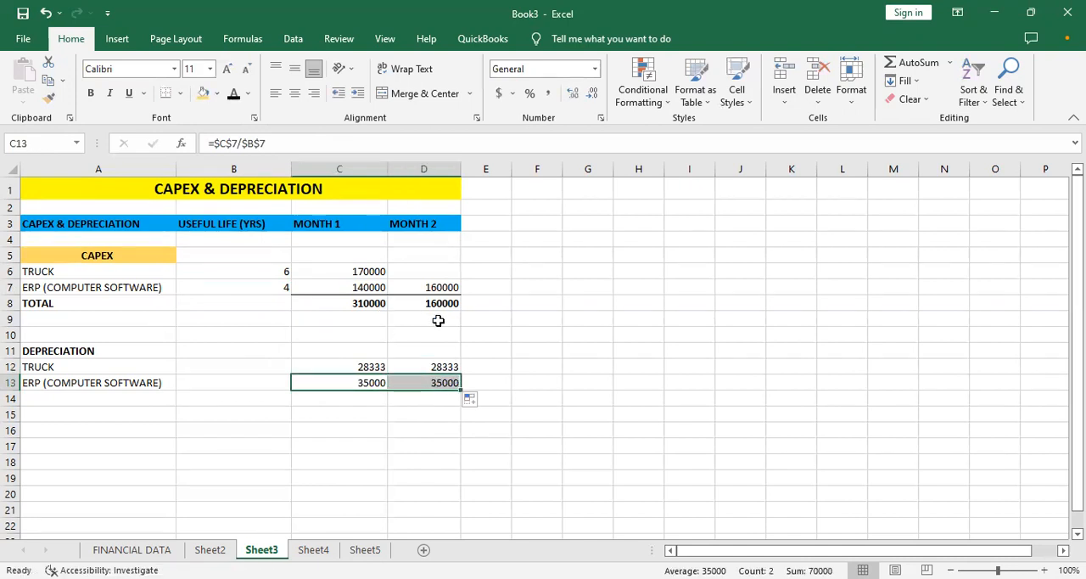
{"action": "left_click", "coordinate": [425, 384]}
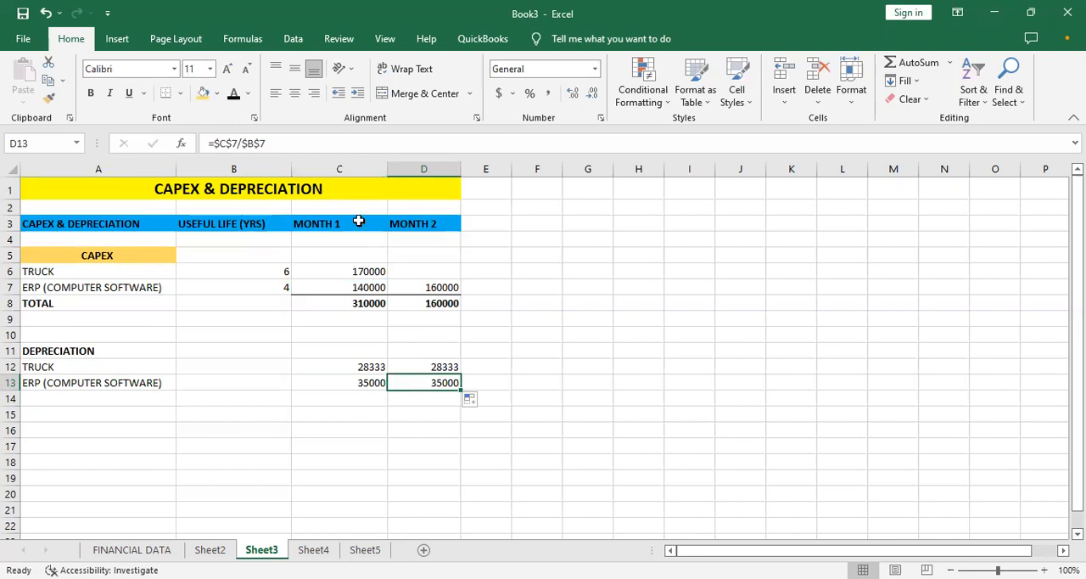
- Extend the ERP software's Month 2 depreciation formula in D13 to =$C$7/$B$7+$D$7/$B$7 to include Month 2 capex
{"action": "left_click", "coordinate": [278, 144]}
{"action": "type", "text": "+"}
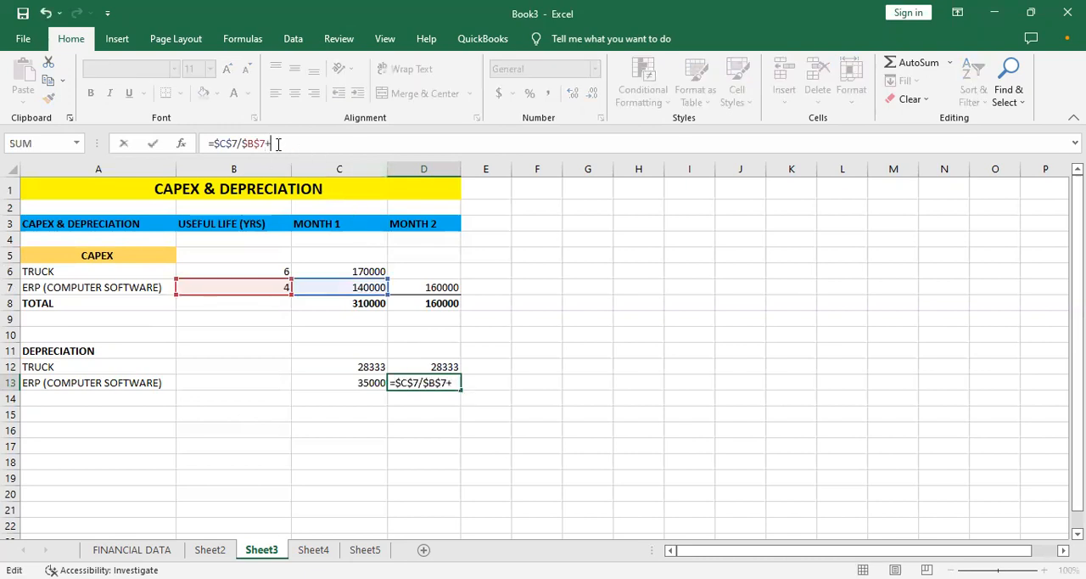
{"action": "type", "text": "$D"}
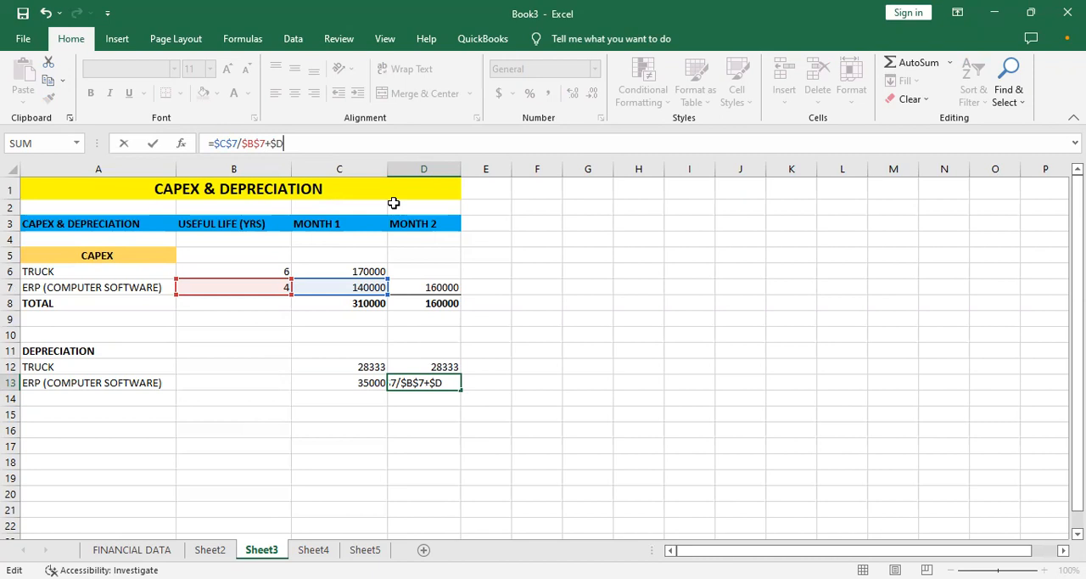
{"action": "type", "text": "$7/$"}
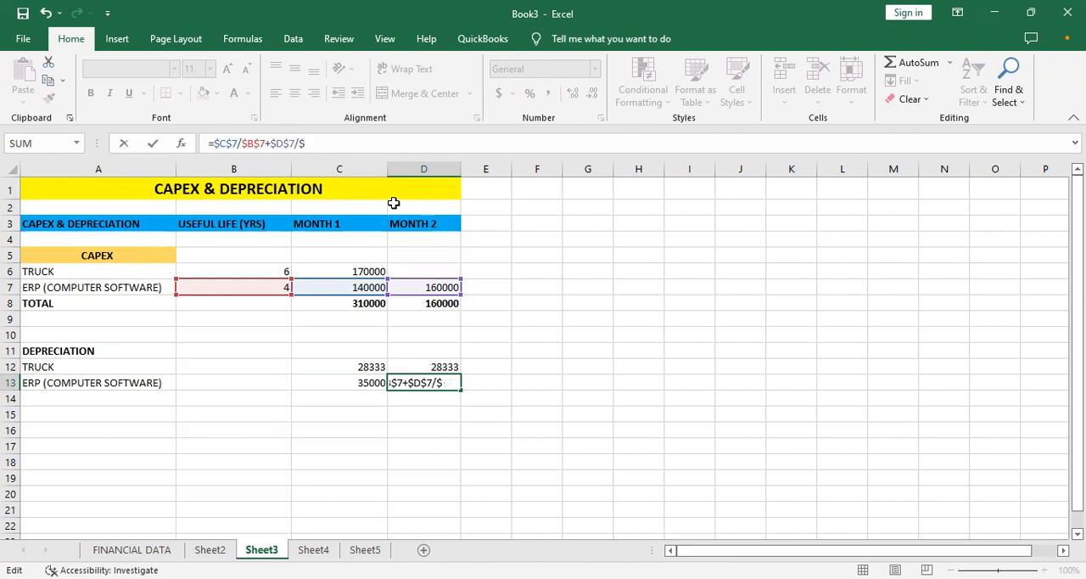
{"action": "type", "text": "B$7"}
{"action": "key", "text": "Return"}
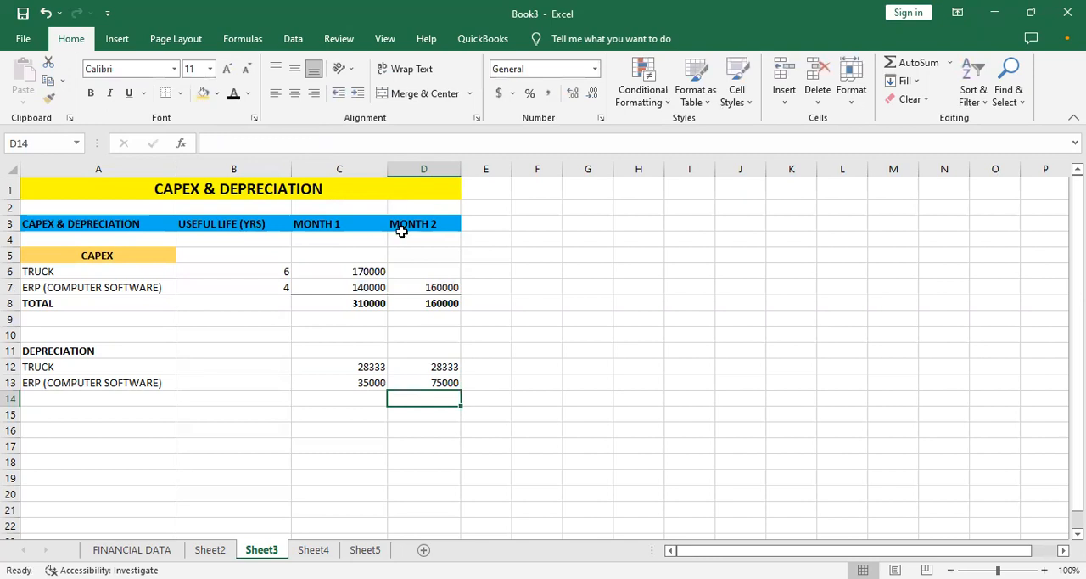
{"action": "left_click", "coordinate": [422, 383]}
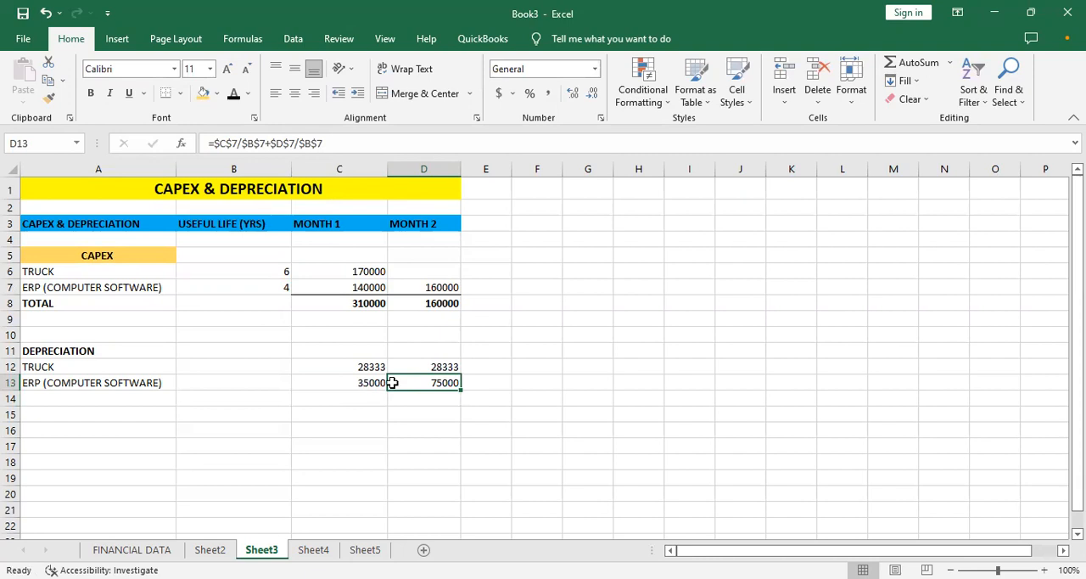
{"action": "left_click", "coordinate": [360, 382]}
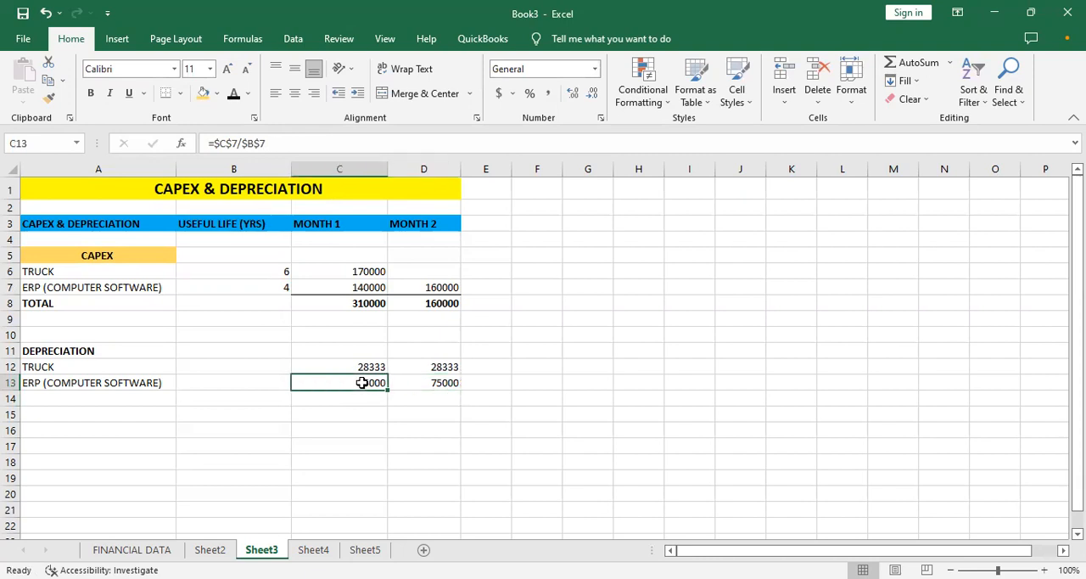
{"action": "left_click", "coordinate": [433, 382]}
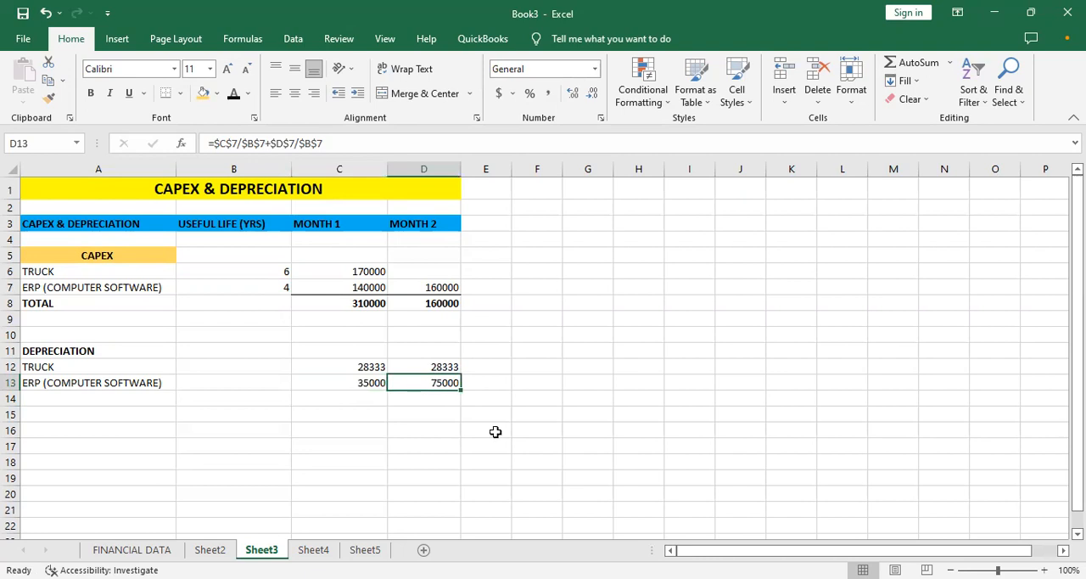
- Add a bold TOTAL label in A15 below the depreciation rows
{"action": "left_click", "coordinate": [128, 418]}
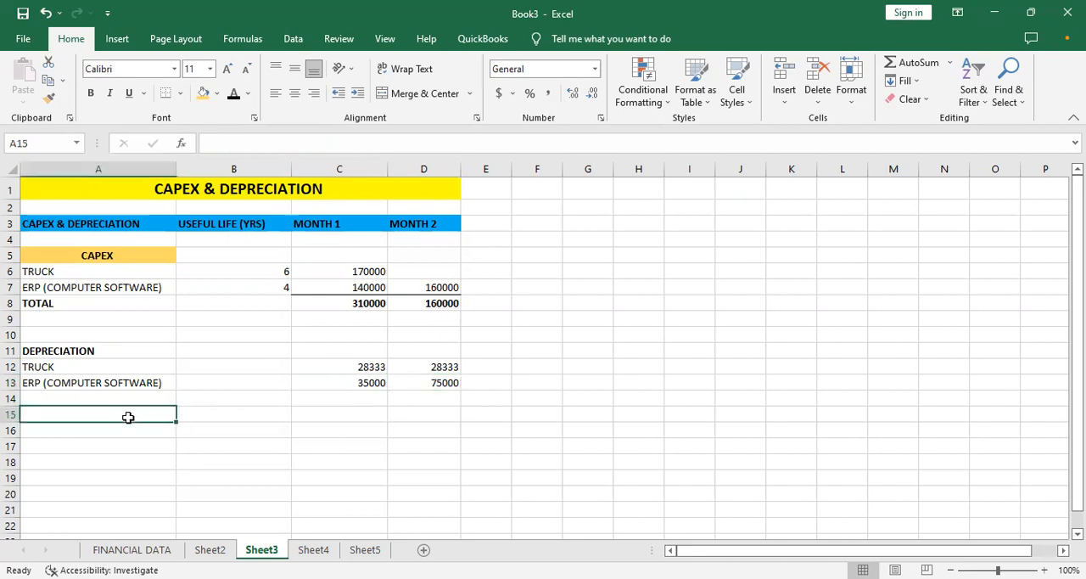
{"action": "key", "text": "ctrl+b"}
{"action": "type", "text": "TOTAL"}
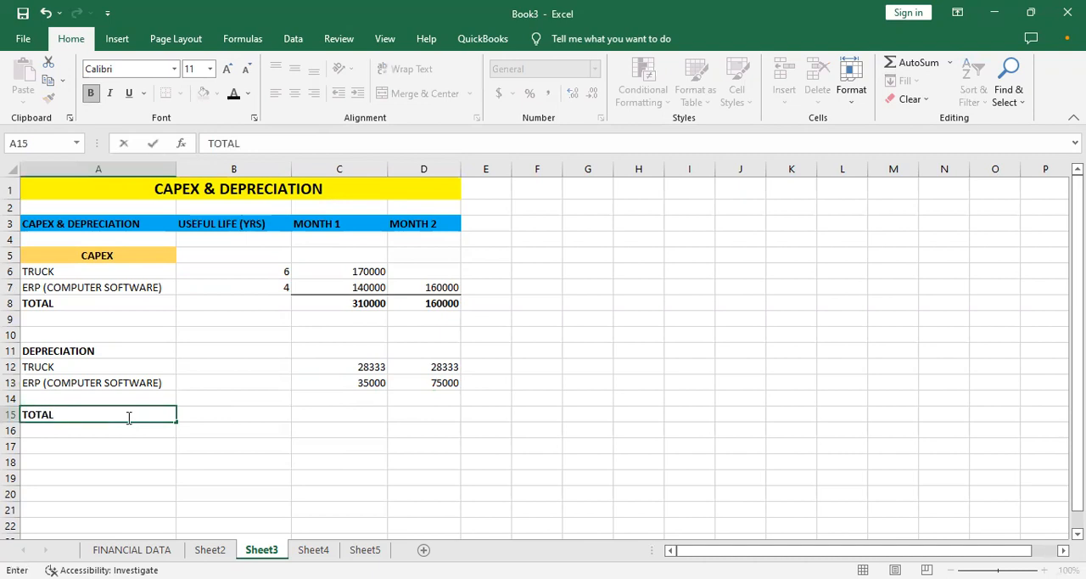
{"action": "key", "text": "Tab"}
{"action": "key", "text": "Tab"}
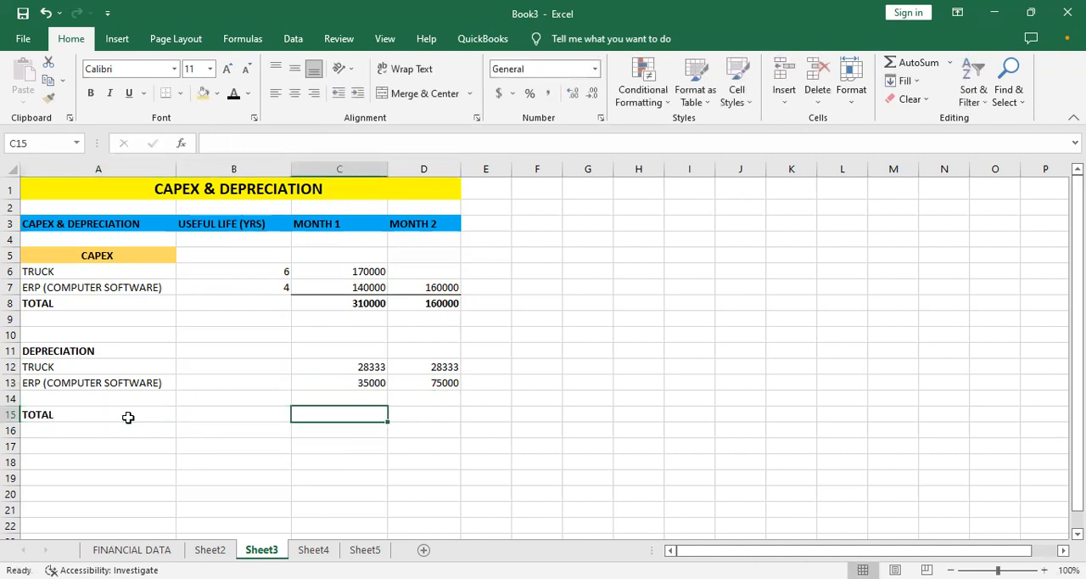
- Total the Month 1 depreciation in C15 with =SUM(C12:C13) and fill the formula across to D15
{"action": "type", "text": "="}
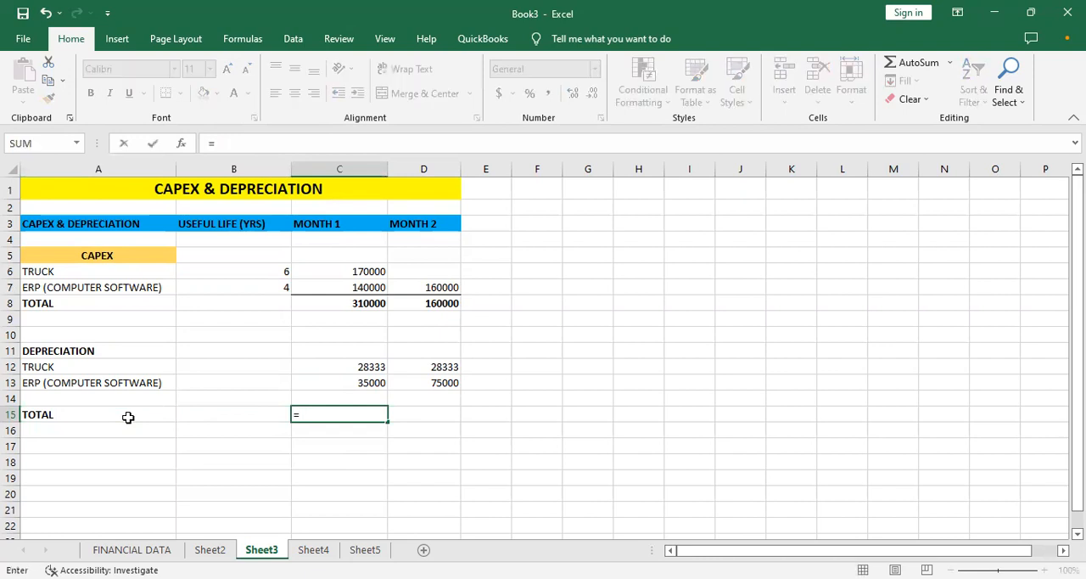
{"action": "type", "text": "SUM"}
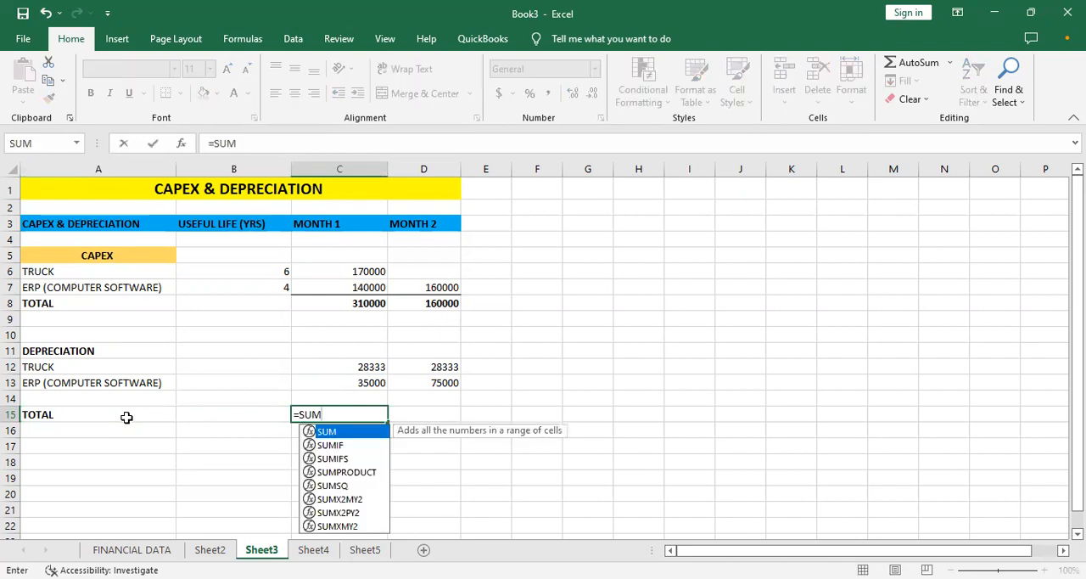
{"action": "type", "text": "("}
{"action": "left_click", "coordinate": [320, 363]}
{"action": "key", "text": "F8"}
{"action": "left_click", "coordinate": [331, 378]}
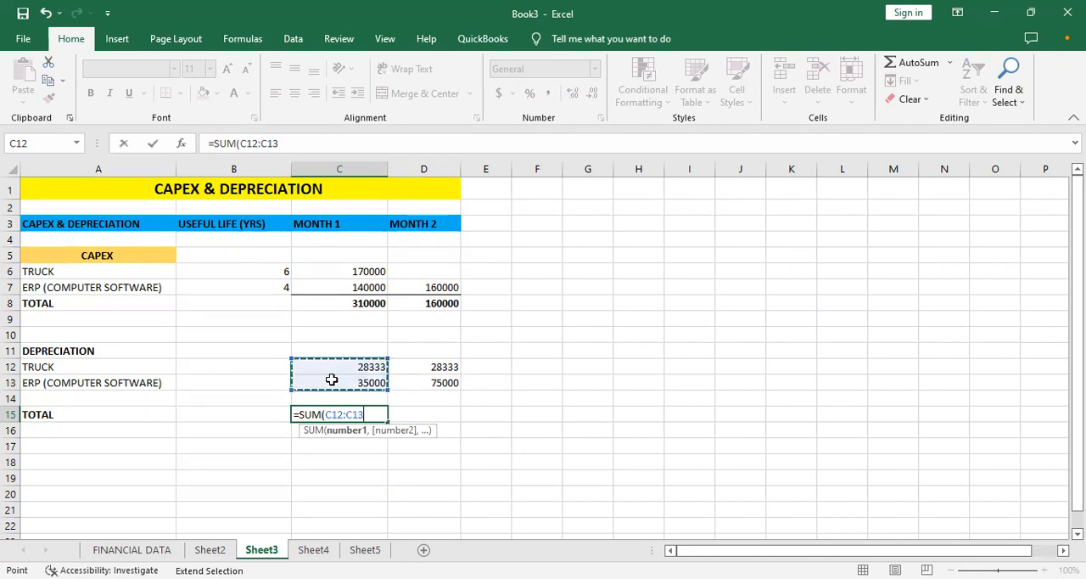
{"action": "key", "text": "Return"}
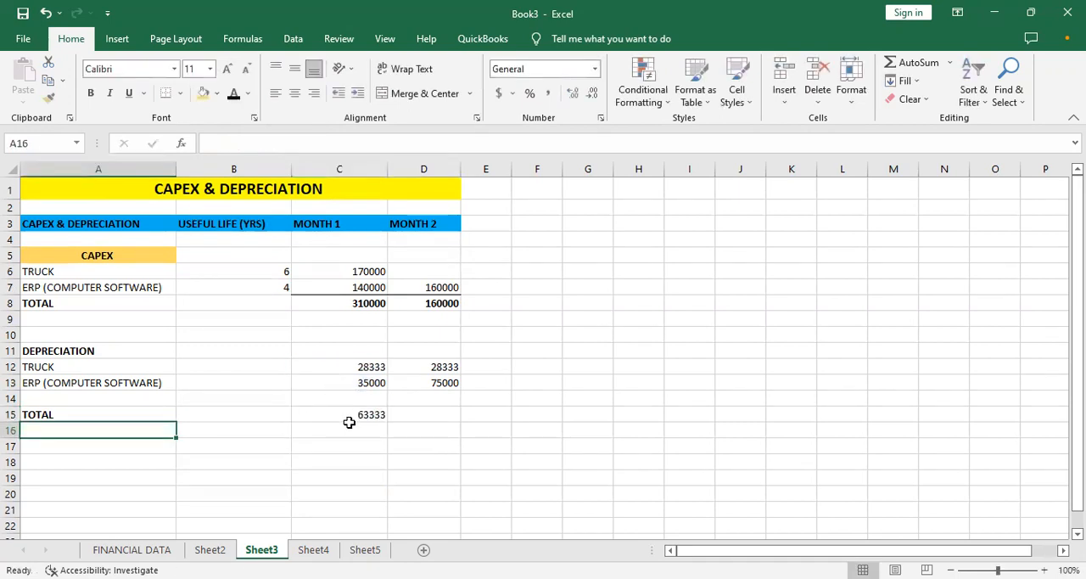
{"action": "left_click", "coordinate": [351, 427]}
{"action": "left_click", "coordinate": [371, 414]}
{"action": "left_click_drag", "start_coordinate": [386, 419], "coordinate": [451, 416]}
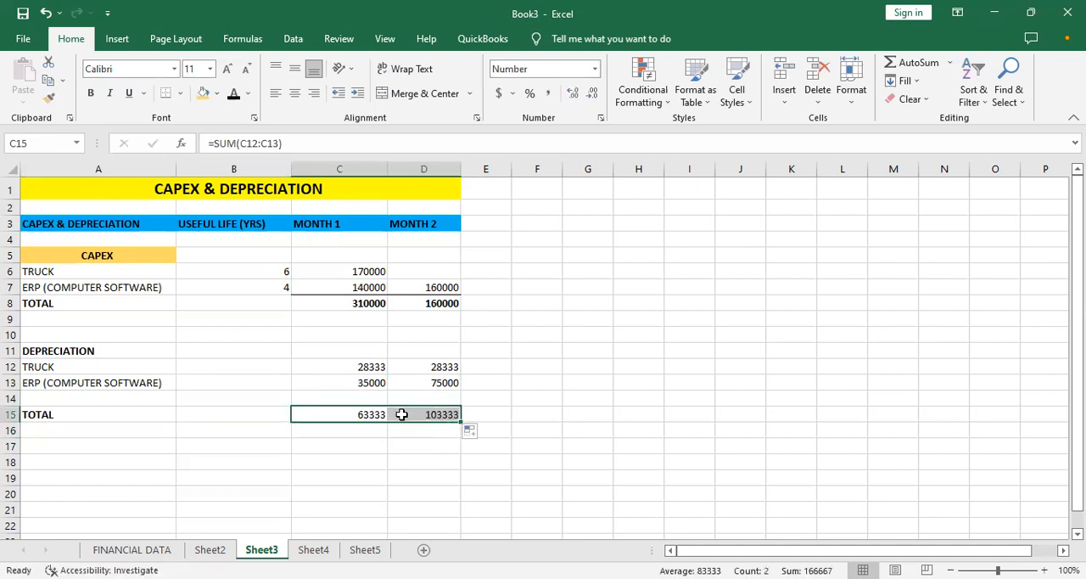
- Apply a Top and Double Bottom Border to the depreciation totals in C15:D15
{"action": "left_click_drag", "start_coordinate": [352, 395], "coordinate": [404, 400]}
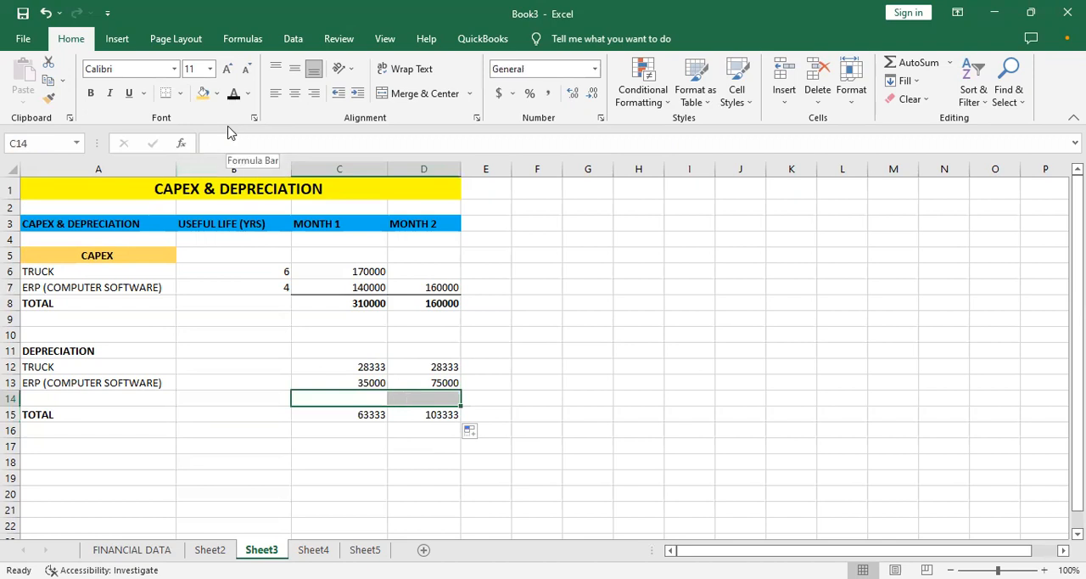
{"action": "left_click", "coordinate": [351, 414]}
{"action": "left_click_drag", "start_coordinate": [405, 412], "coordinate": [421, 413]}
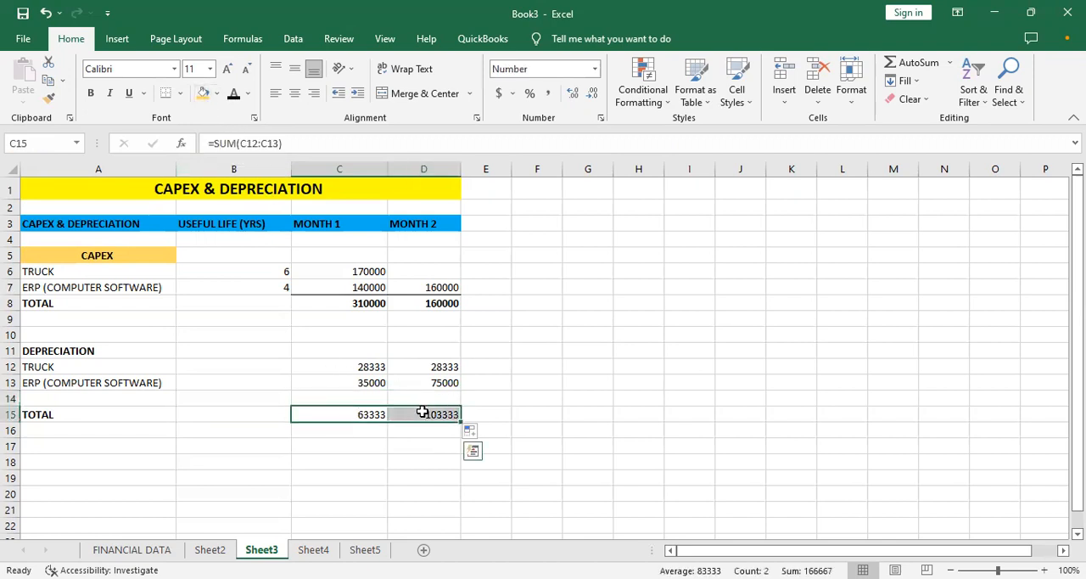
{"action": "left_click", "coordinate": [179, 96]}
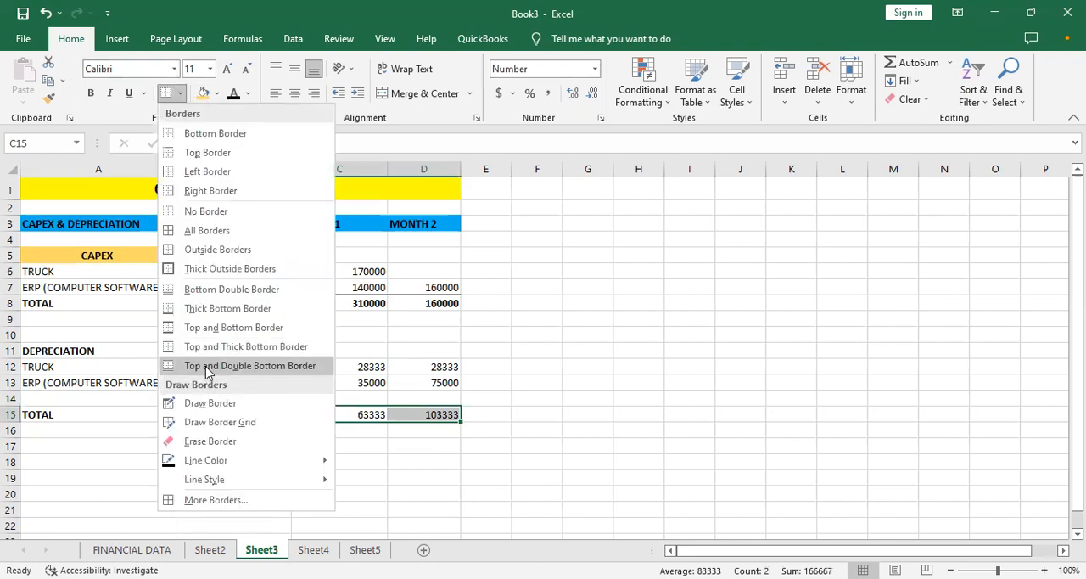
{"action": "left_click", "coordinate": [395, 450]}
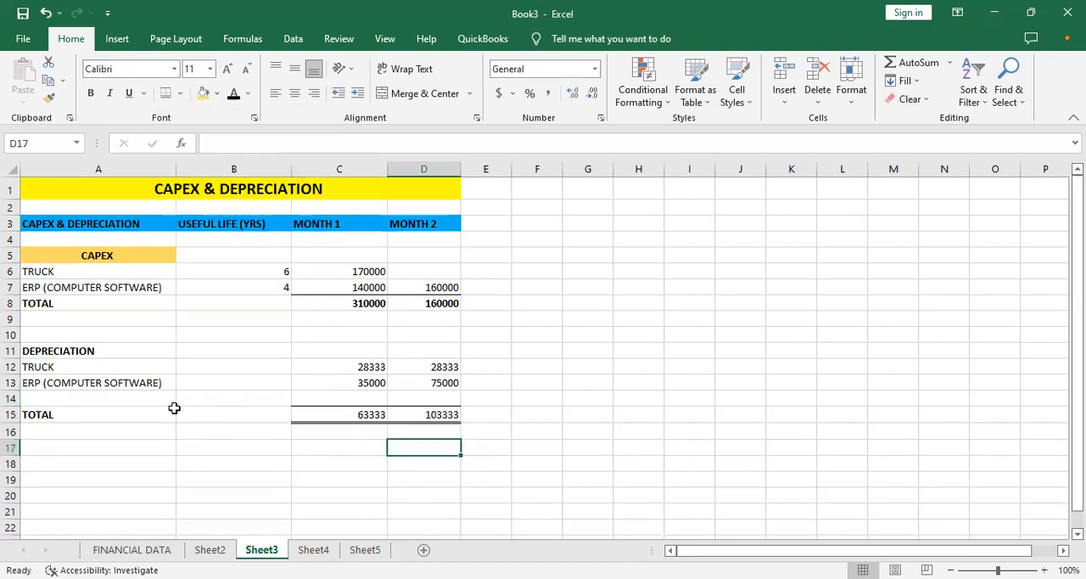
- Remove bold from the depreciation TOTAL label in A15 and make the totals in C15:D15 bold
{"action": "left_click_drag", "start_coordinate": [143, 407], "coordinate": [431, 413]}
{"action": "key", "text": "ctrl+b"}
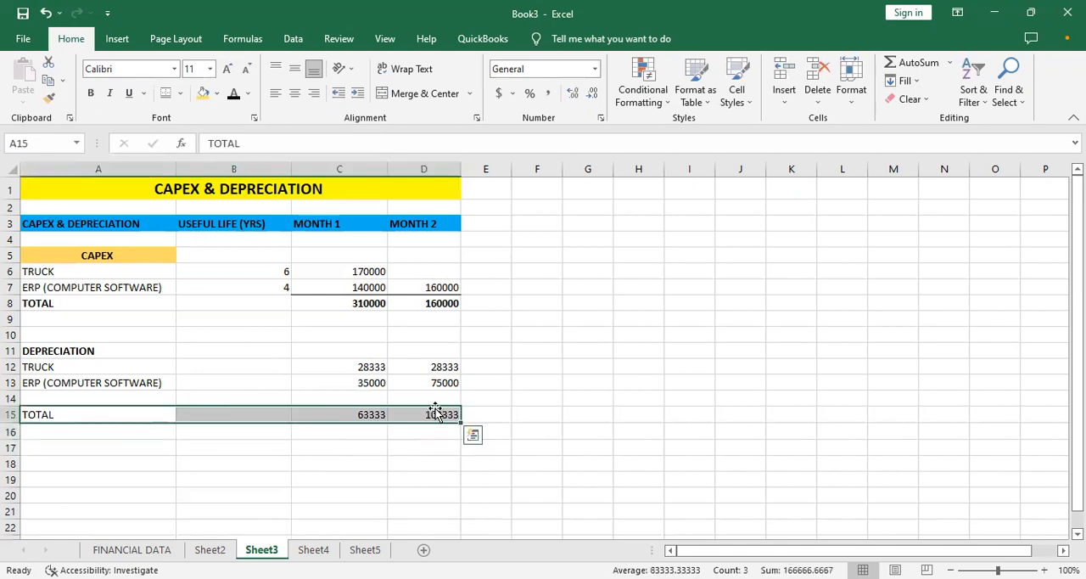
{"action": "left_click", "coordinate": [365, 415]}
{"action": "left_click_drag", "start_coordinate": [365, 415], "coordinate": [435, 414]}
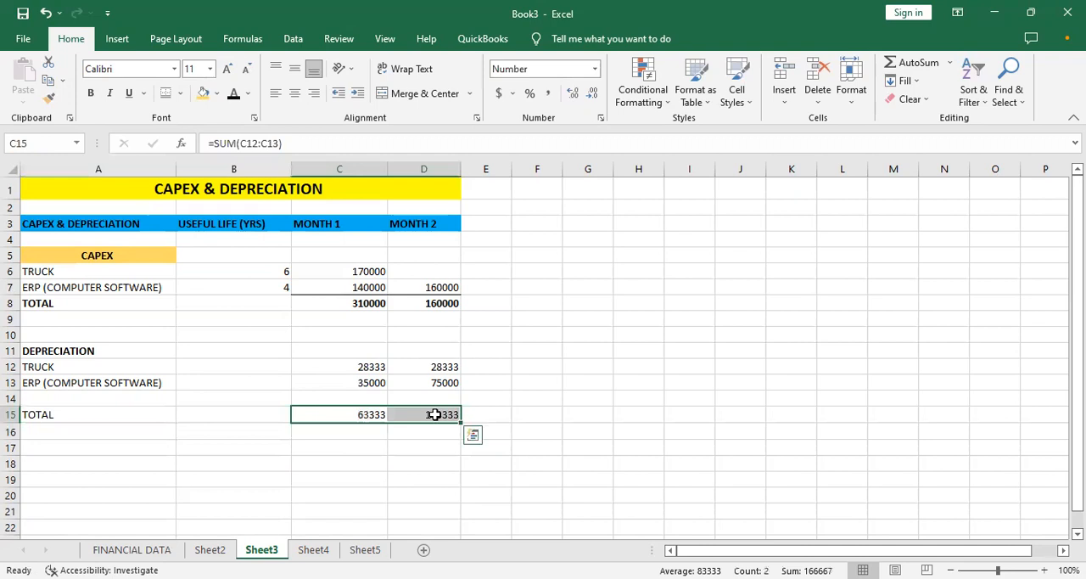
{"action": "key", "text": "ctrl+b"}
{"action": "left_click", "coordinate": [369, 466]}
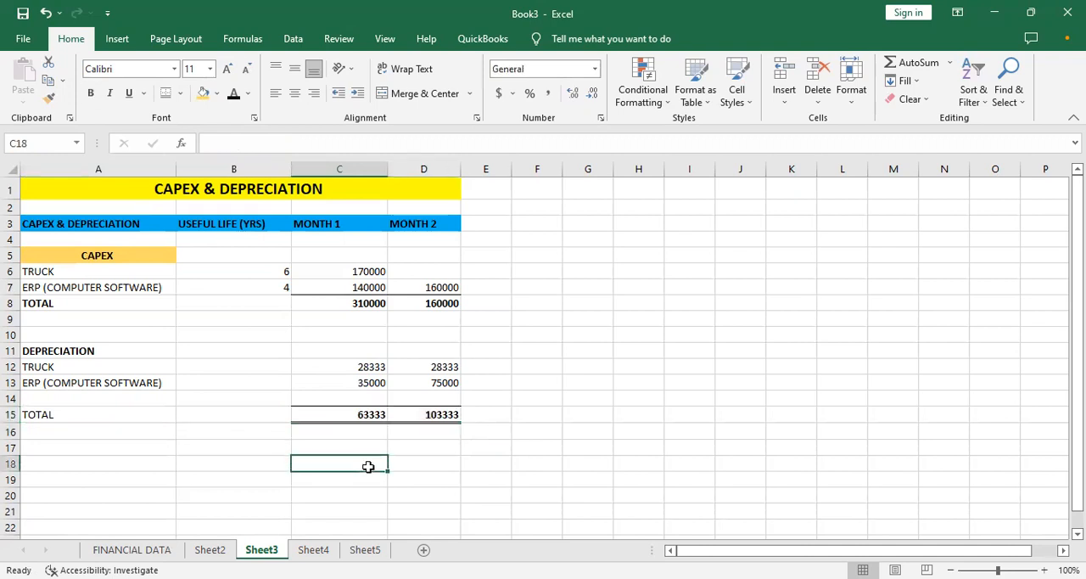
{"action": "left_click", "coordinate": [355, 410]}
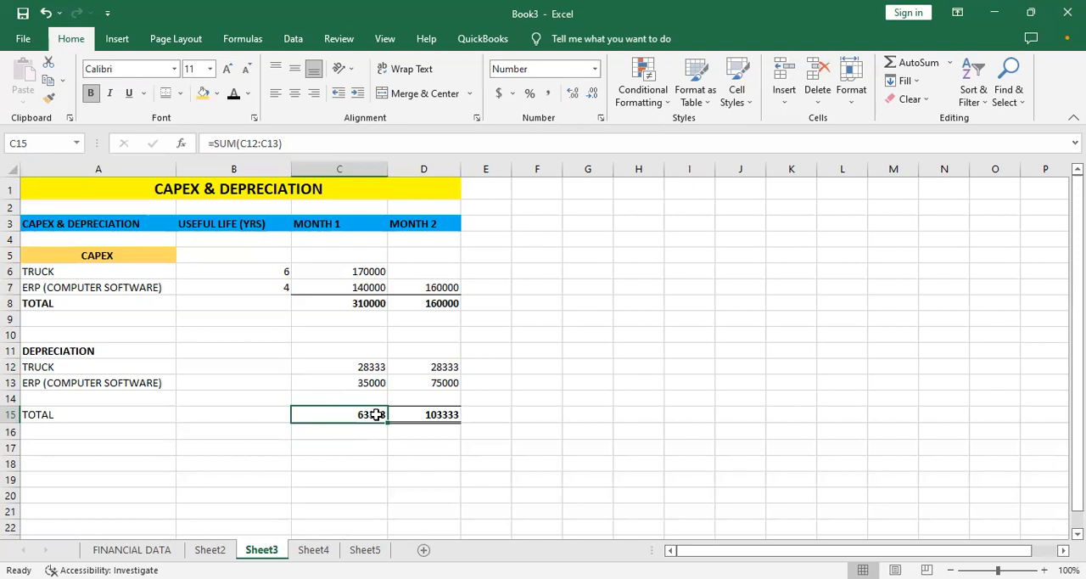
{"action": "left_click", "coordinate": [440, 412]}
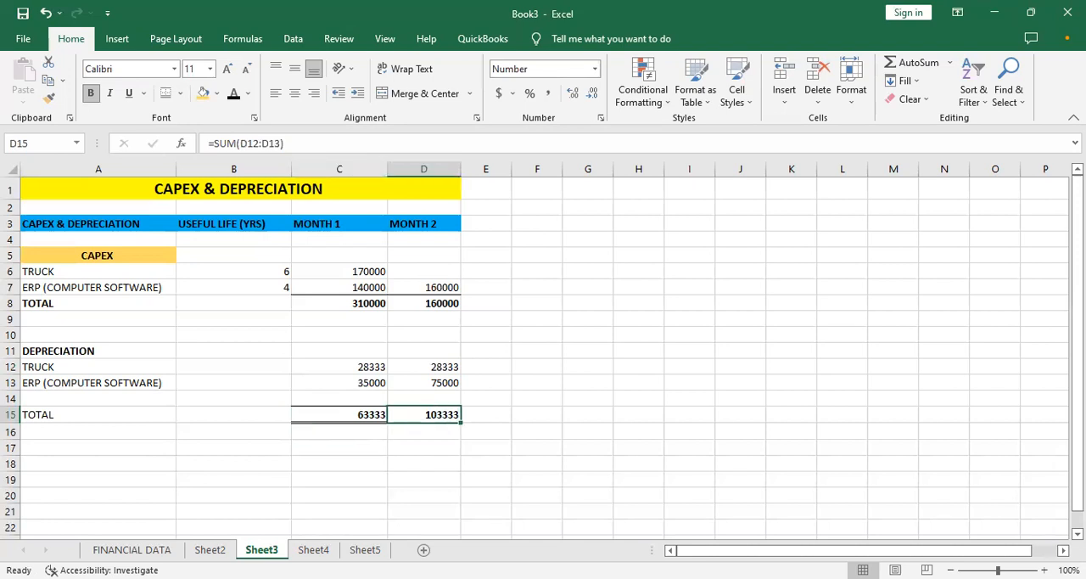
- Follow the INCOME STATEMENT link on FINANCIAL DATA and examine the statement's Depreciation, NET INCOME and EBITDA cells
{"action": "left_click", "coordinate": [132, 549]}
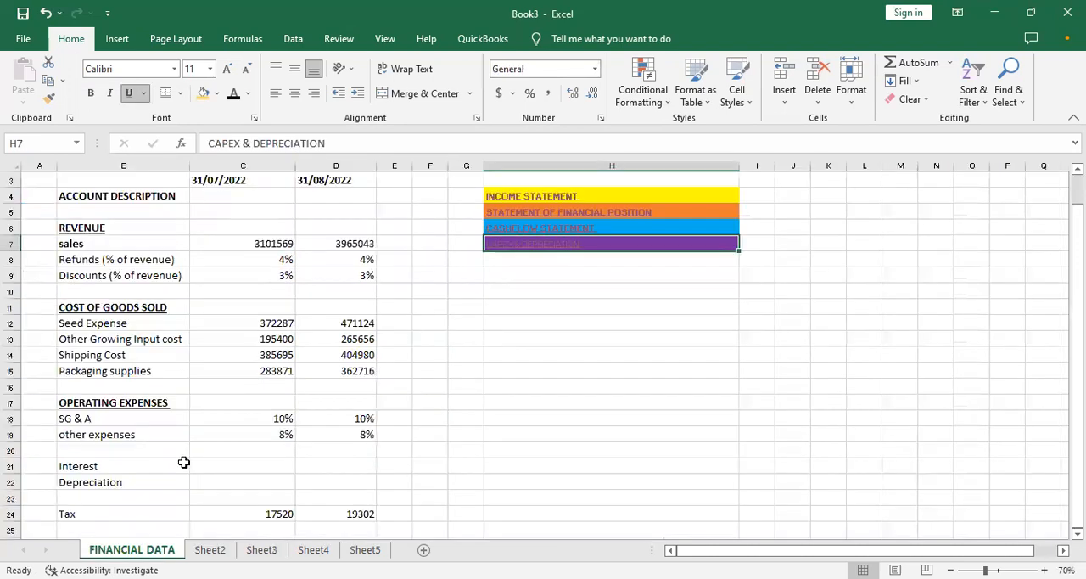
{"action": "left_click", "coordinate": [532, 196]}
{"action": "left_click", "coordinate": [532, 196]}
{"action": "left_click", "coordinate": [127, 484]}
{"action": "key", "text": "Down"}
{"action": "key", "text": "Down"}
{"action": "key", "text": "Down"}
{"action": "key", "text": "Down"}
{"action": "key", "text": "Down"}
{"action": "key", "text": "Down"}
{"action": "key", "text": "Down"}
{"action": "key", "text": "Down"}
{"action": "key", "text": "Down"}
{"action": "key", "text": "Down"}
{"action": "key", "text": "Down"}
{"action": "key", "text": "Down"}
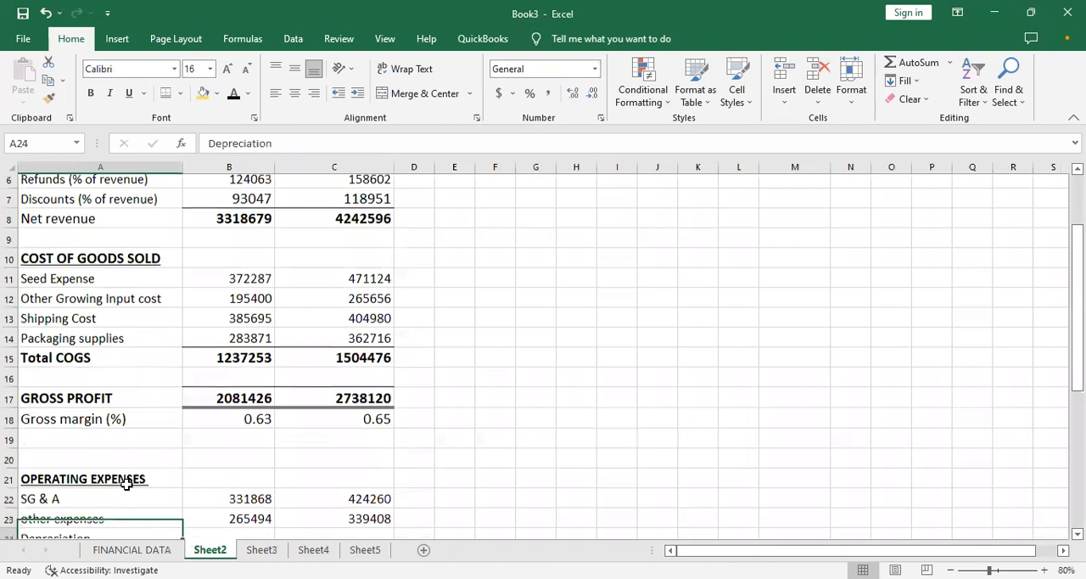
{"action": "key", "text": "Down"}
{"action": "key", "text": "Down"}
{"action": "key", "text": "Down"}
{"action": "key", "text": "Down"}
{"action": "key", "text": "Down"}
{"action": "key", "text": "Down"}
{"action": "key", "text": "Down"}
{"action": "key", "text": "Down"}
{"action": "key", "text": "Down"}
{"action": "key", "text": "Down"}
{"action": "key", "text": "Down"}
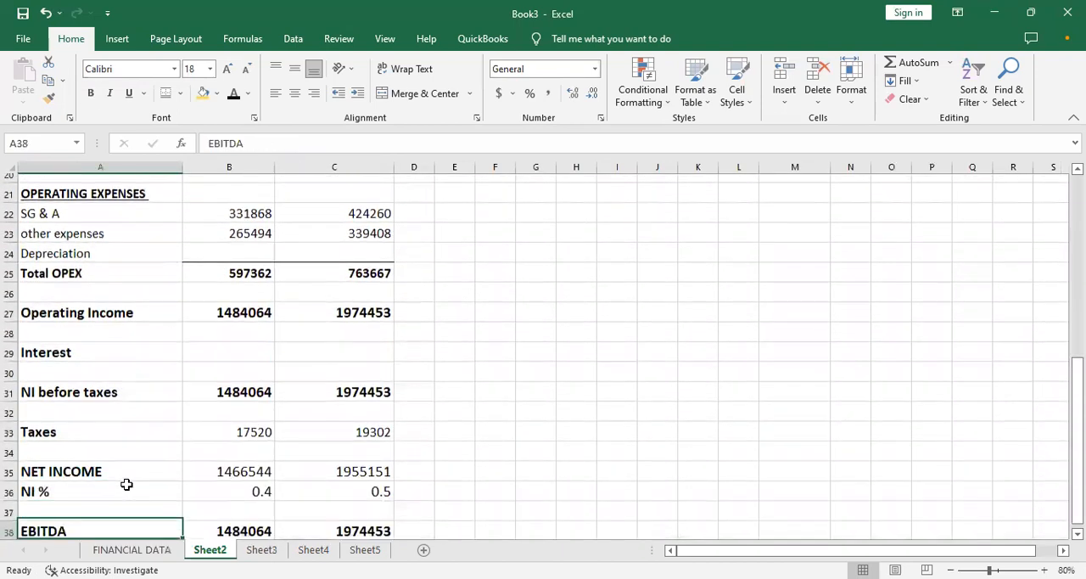
{"action": "left_click", "coordinate": [228, 226]}
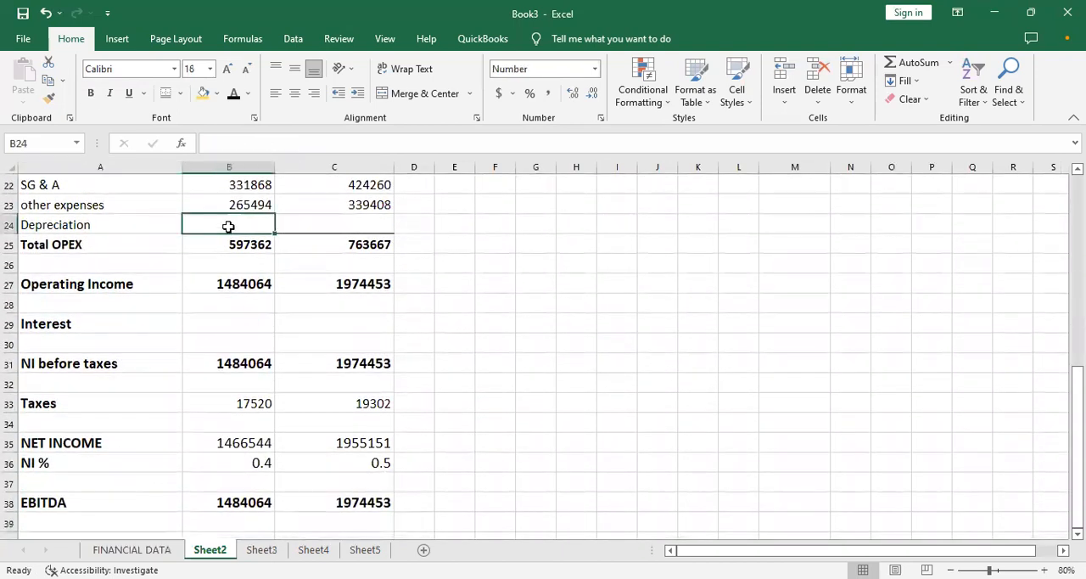
{"action": "left_click", "coordinate": [309, 225]}
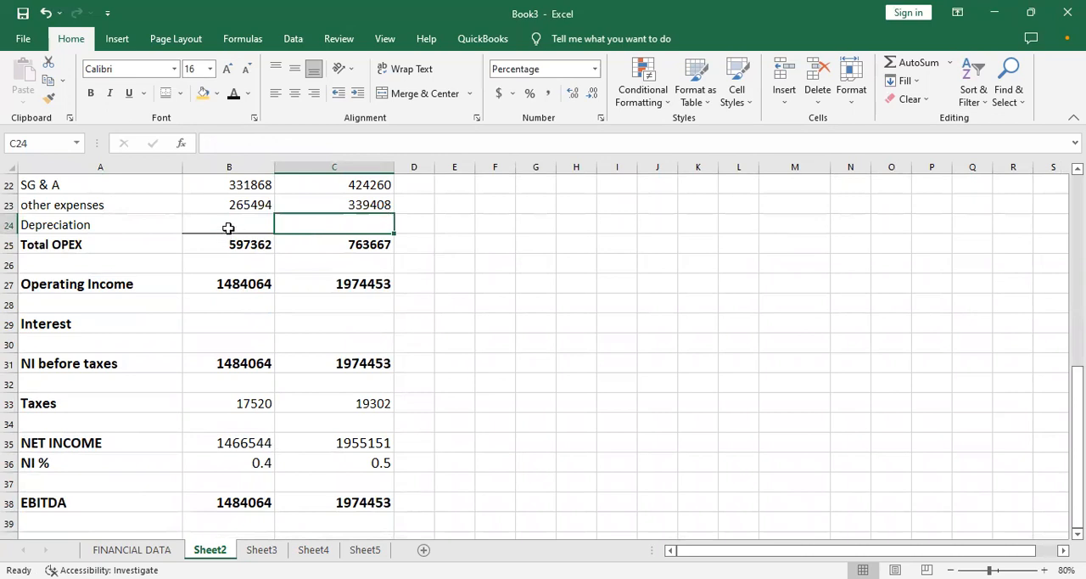
{"action": "left_click", "coordinate": [228, 228]}
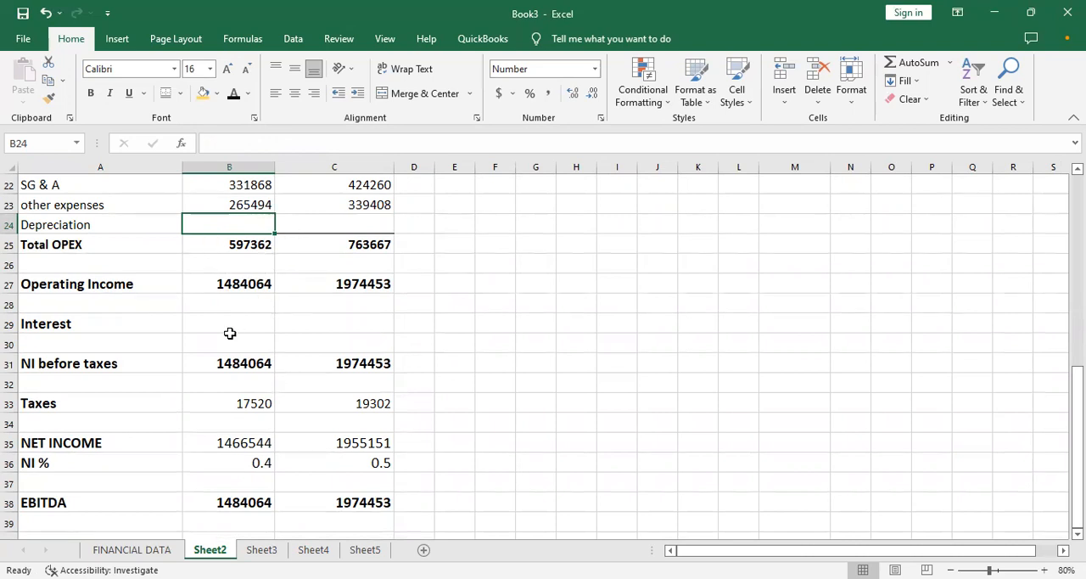
{"action": "left_click", "coordinate": [203, 437]}
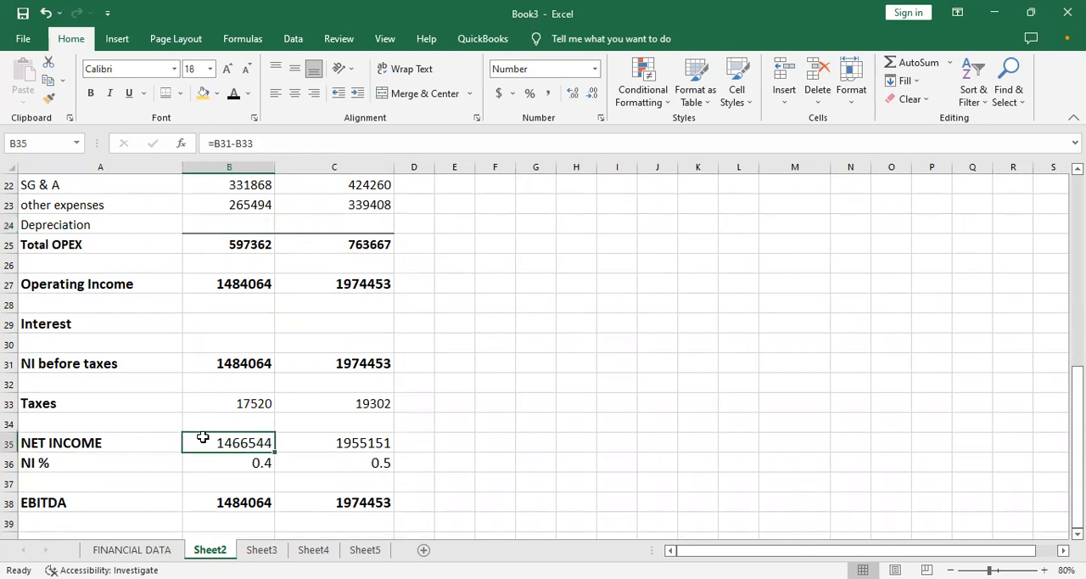
{"action": "left_click", "coordinate": [220, 502]}
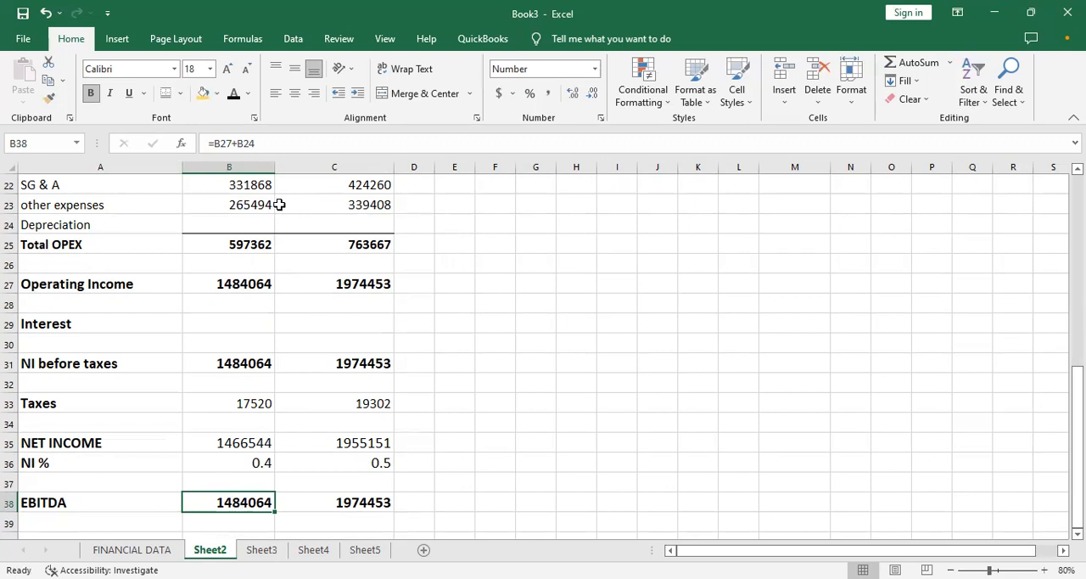
- Link the Month 1 Depreciation cell B24 on Sheet2 to Sheet3's Month 1 depreciation total with =Sheet3!C15
{"action": "left_click", "coordinate": [246, 224]}
{"action": "type", "text": "="}
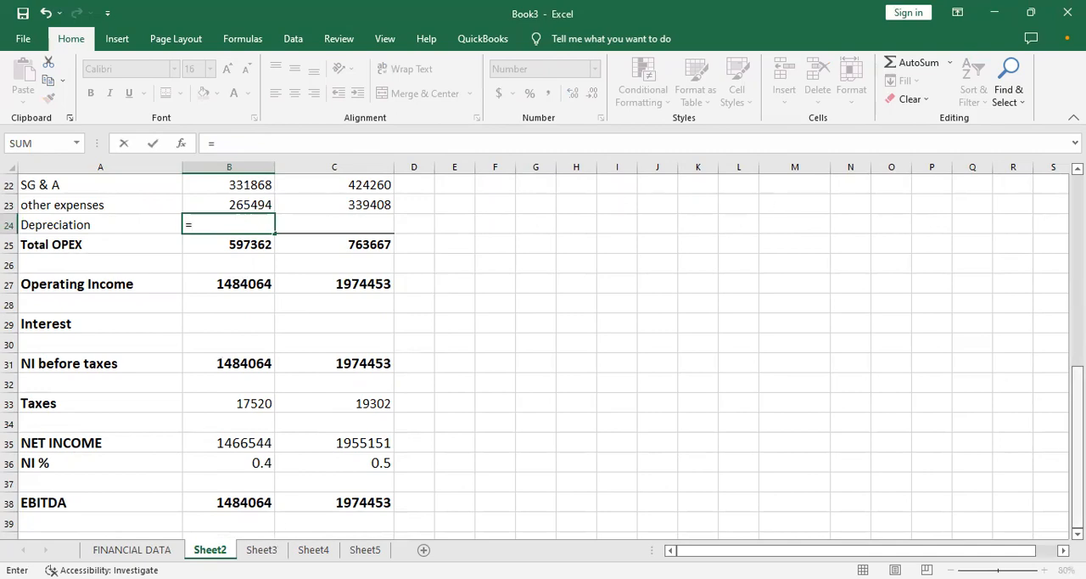
{"action": "scroll", "coordinate": [544, 357], "scroll_direction": "up", "scroll_amount": 6}
{"action": "left_click_drag", "start_coordinate": [1078, 281], "coordinate": [1077, 268]}
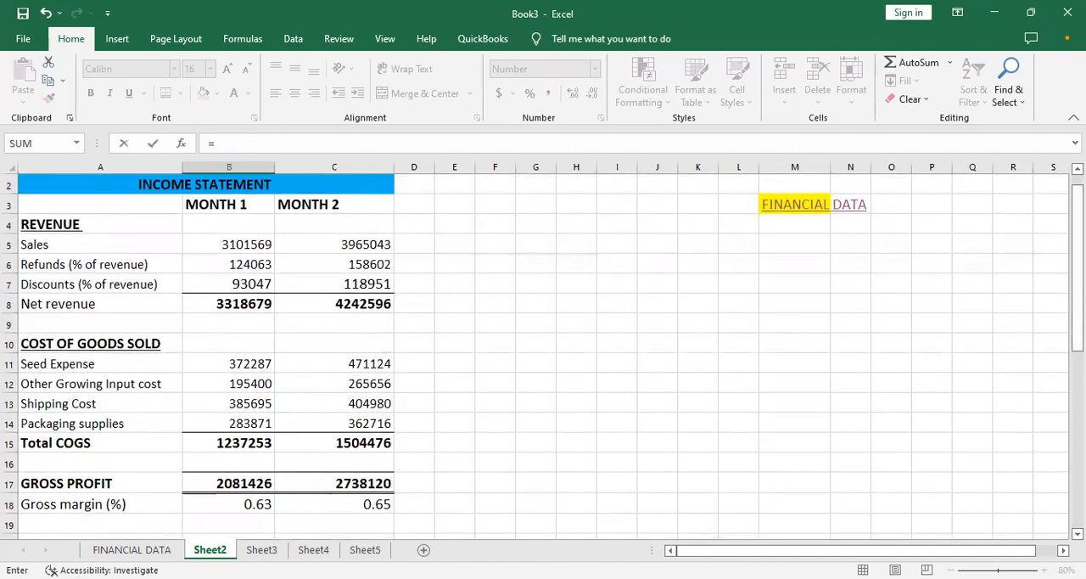
{"action": "left_click", "coordinate": [197, 552]}
{"action": "left_click", "coordinate": [262, 549]}
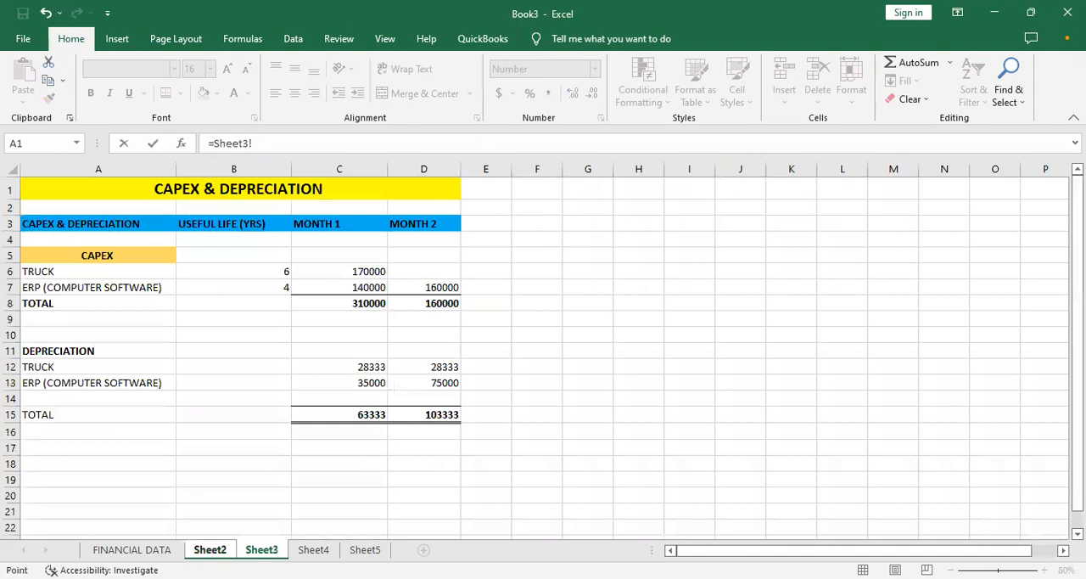
{"action": "left_click", "coordinate": [356, 413]}
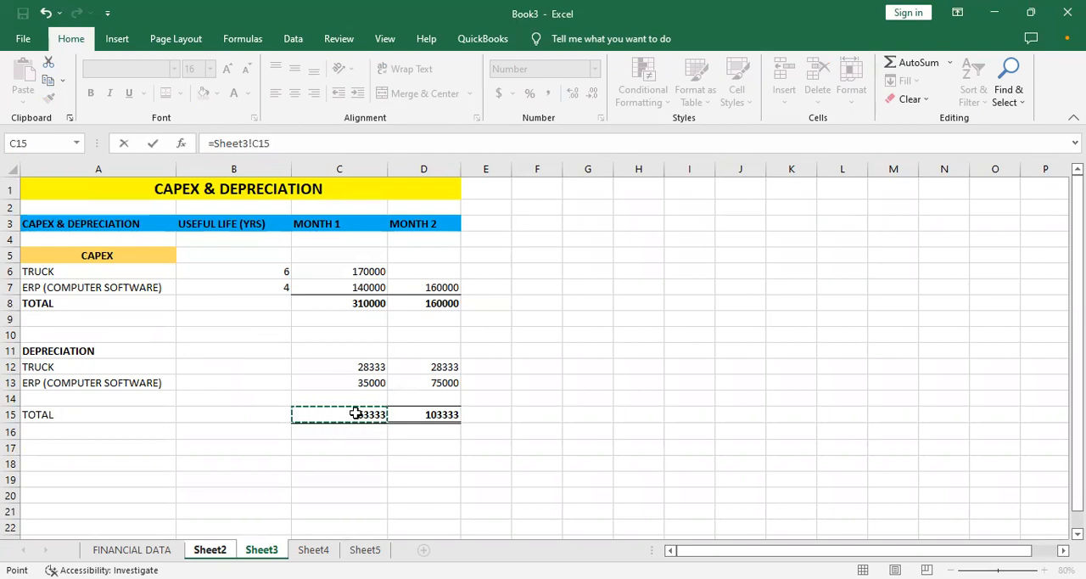
{"action": "key", "text": "Return"}
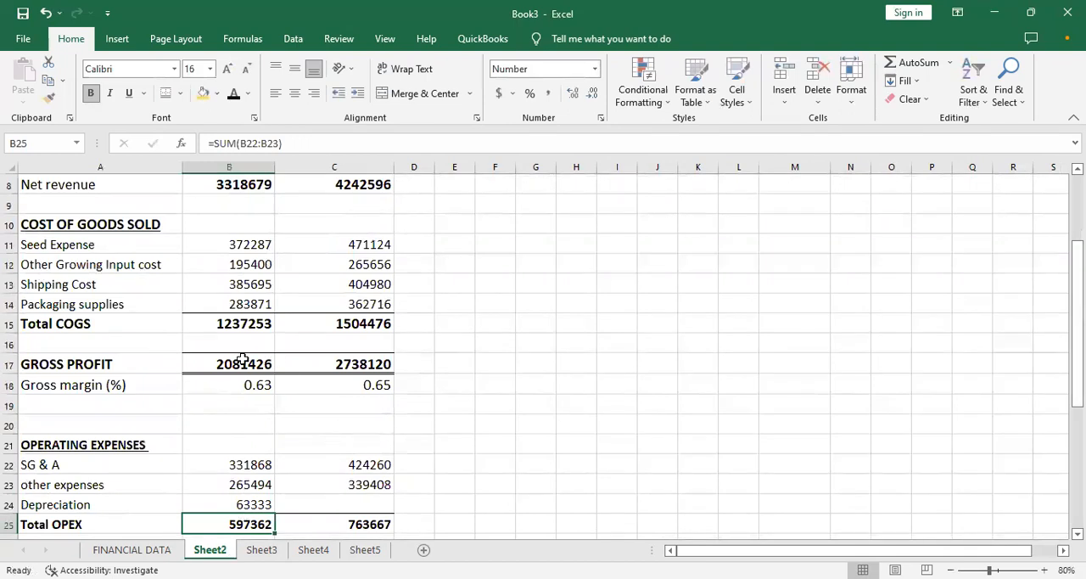
- Examine the Month 1 formulas for other expenses, Depreciation, Total OPEX and Operating Income in B23:B27
{"action": "key", "text": "Down"}
{"action": "key", "text": "Down"}
{"action": "key", "text": "Down"}
{"action": "key", "text": "Down"}
{"action": "key", "text": "Down"}
{"action": "key", "text": "Down"}
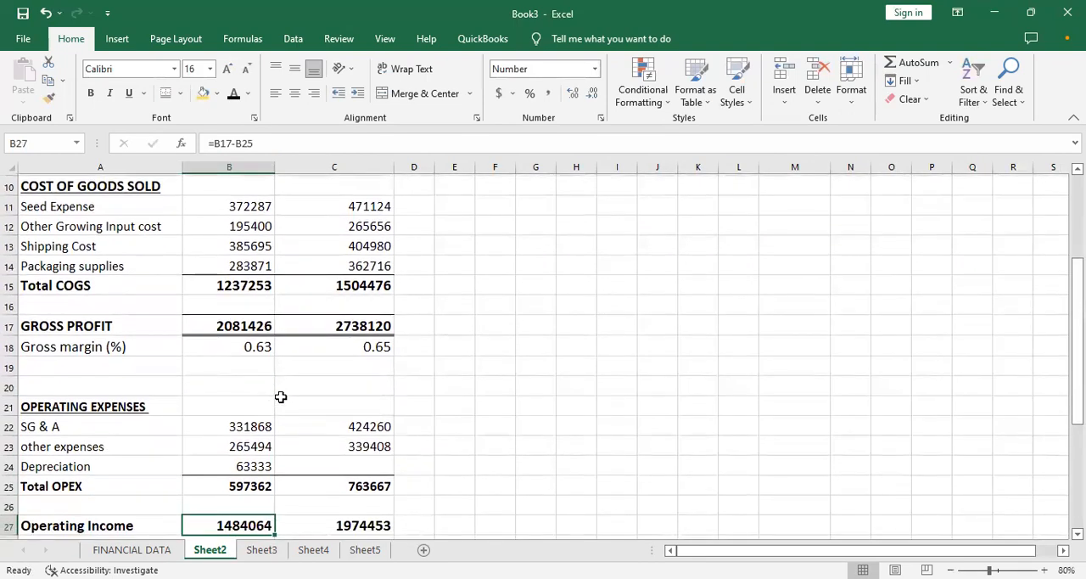
{"action": "key", "text": "Up"}
{"action": "key", "text": "Up"}
{"action": "key", "text": "Up"}
{"action": "key", "text": "Up"}
{"action": "key", "text": "Up"}
{"action": "key", "text": "Up"}
{"action": "key", "text": "Up"}
{"action": "key", "text": "Up"}
{"action": "key", "text": "Down"}
{"action": "key", "text": "Down"}
{"action": "key", "text": "Down"}
{"action": "key", "text": "Down"}
{"action": "key", "text": "Up"}
{"action": "key", "text": "Up"}
{"action": "key", "text": "Up"}
{"action": "key", "text": "Up"}
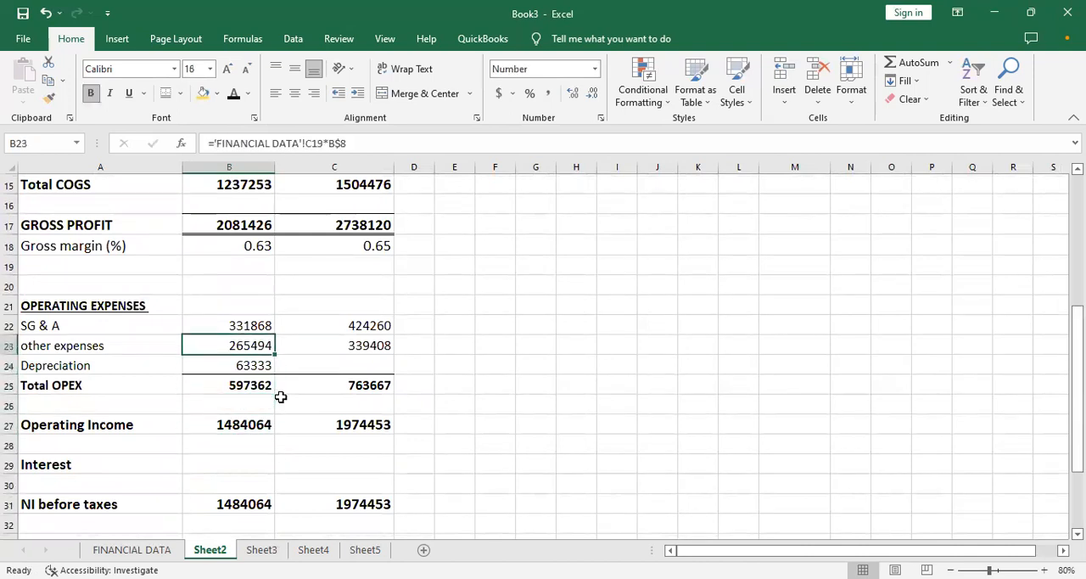
{"action": "key", "text": "Down"}
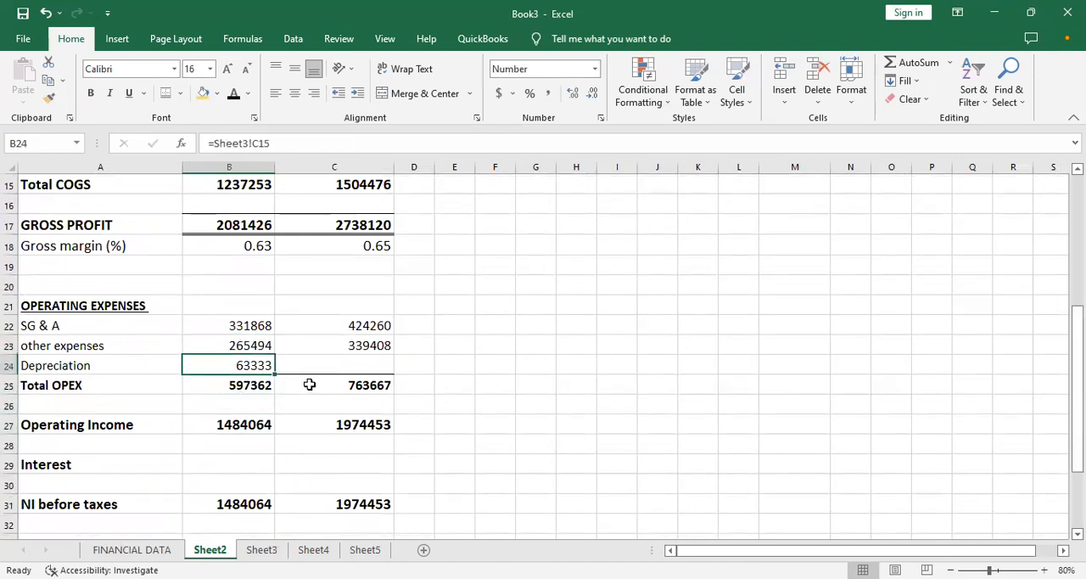
- Link the Month 2 Depreciation cell C24 to Sheet3's Month 2 depreciation total with =Sheet3!D15
{"action": "left_click", "coordinate": [329, 361]}
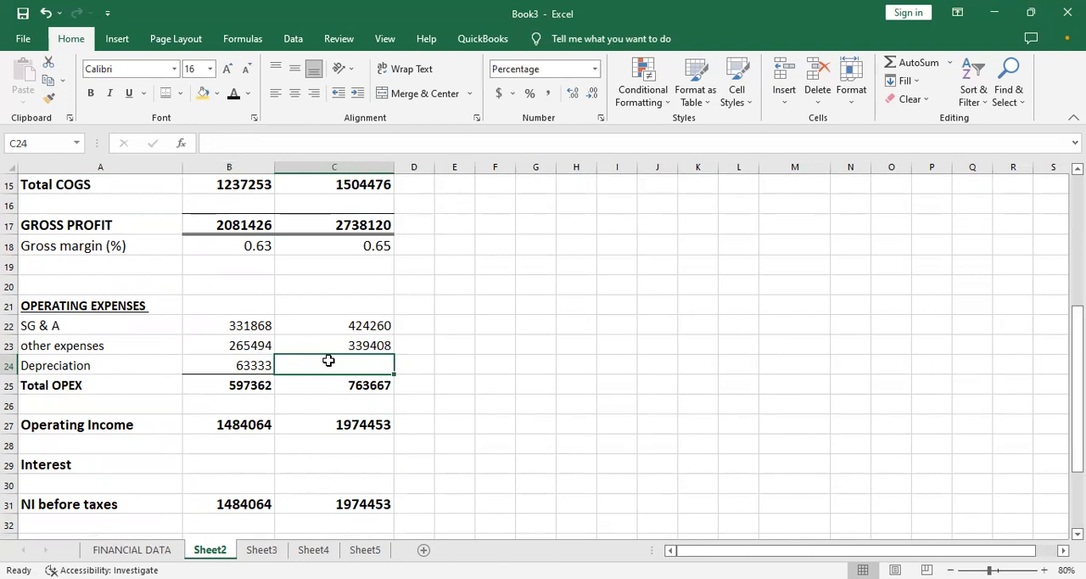
{"action": "type", "text": "="}
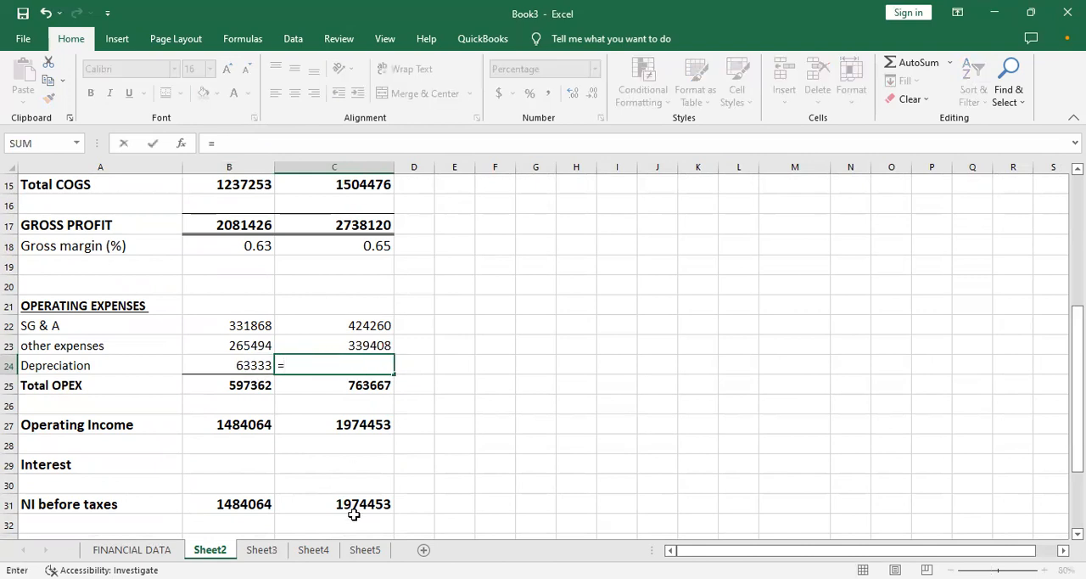
{"action": "left_click", "coordinate": [284, 550]}
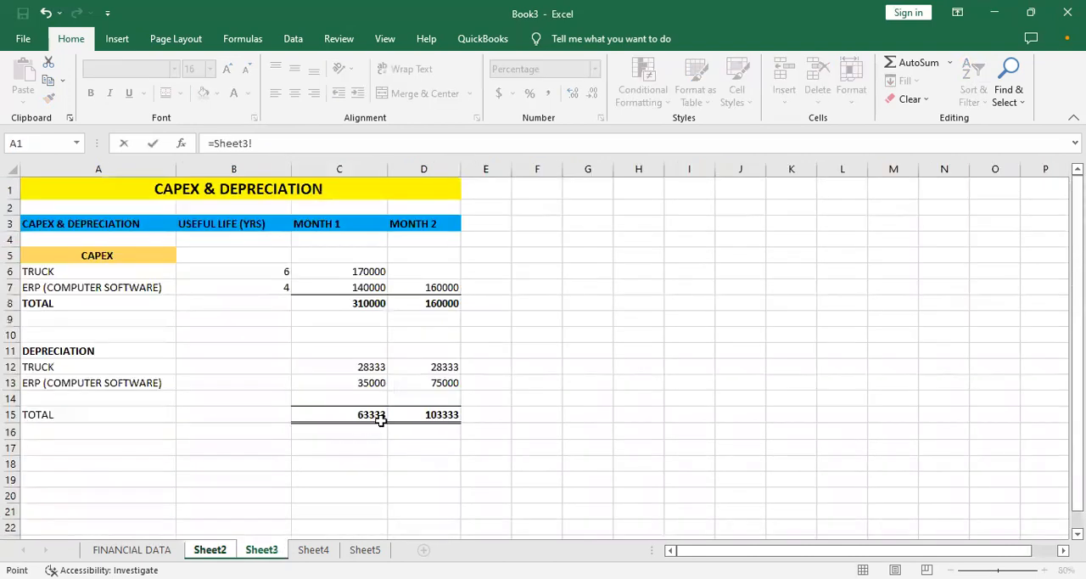
{"action": "left_click", "coordinate": [422, 411]}
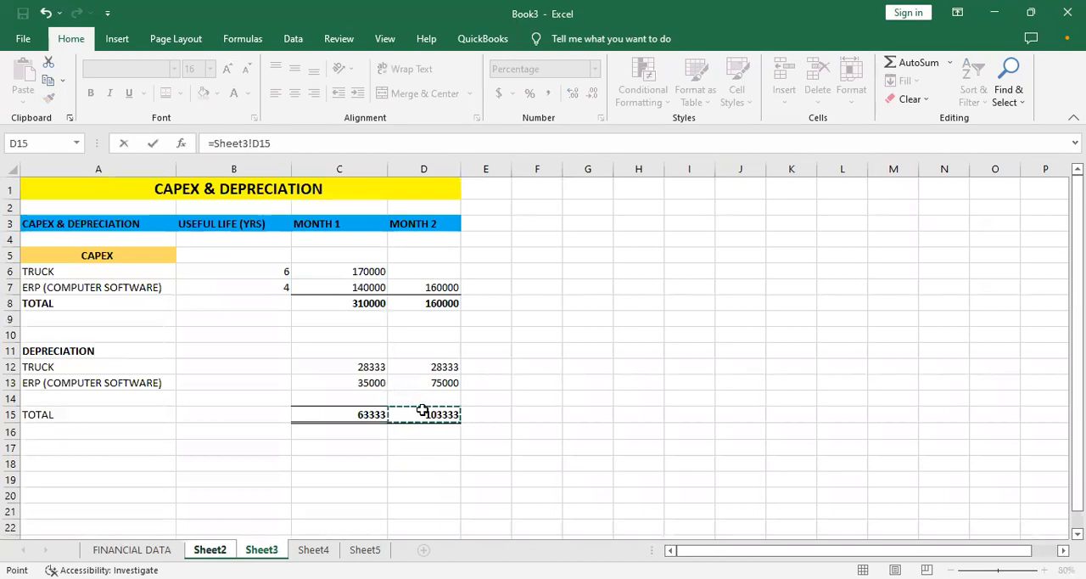
{"action": "key", "text": "Return"}
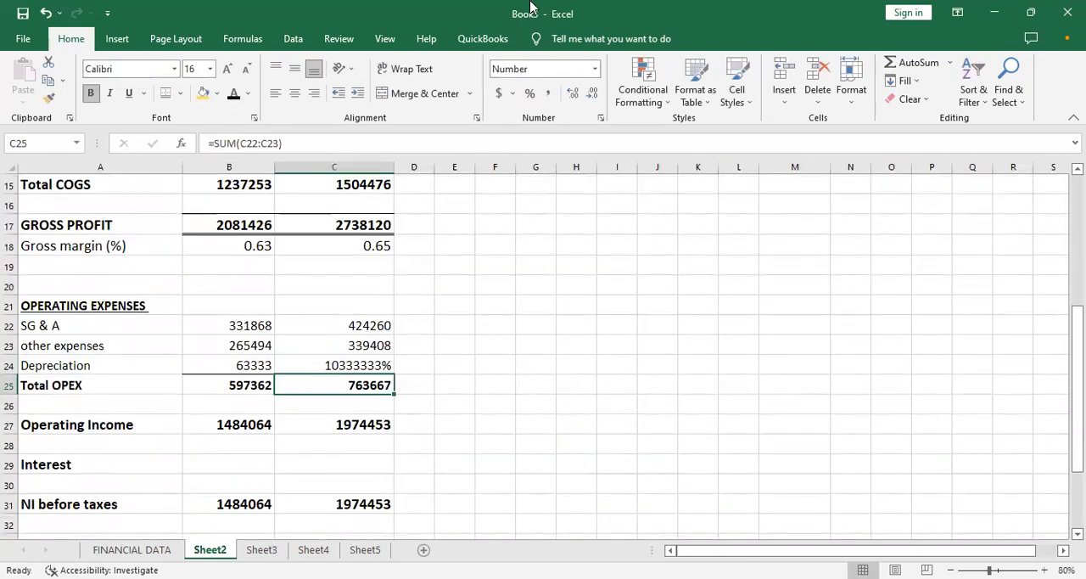
- Format the Month 2 Depreciation in C24 as Number with no decimal places
{"action": "left_click", "coordinate": [348, 363]}
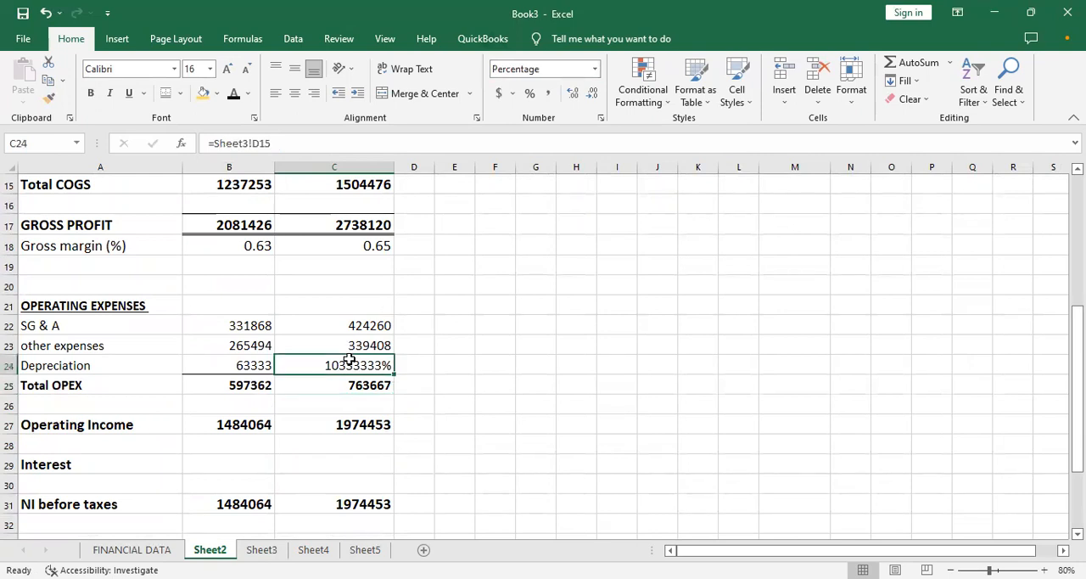
{"action": "left_click", "coordinate": [597, 72]}
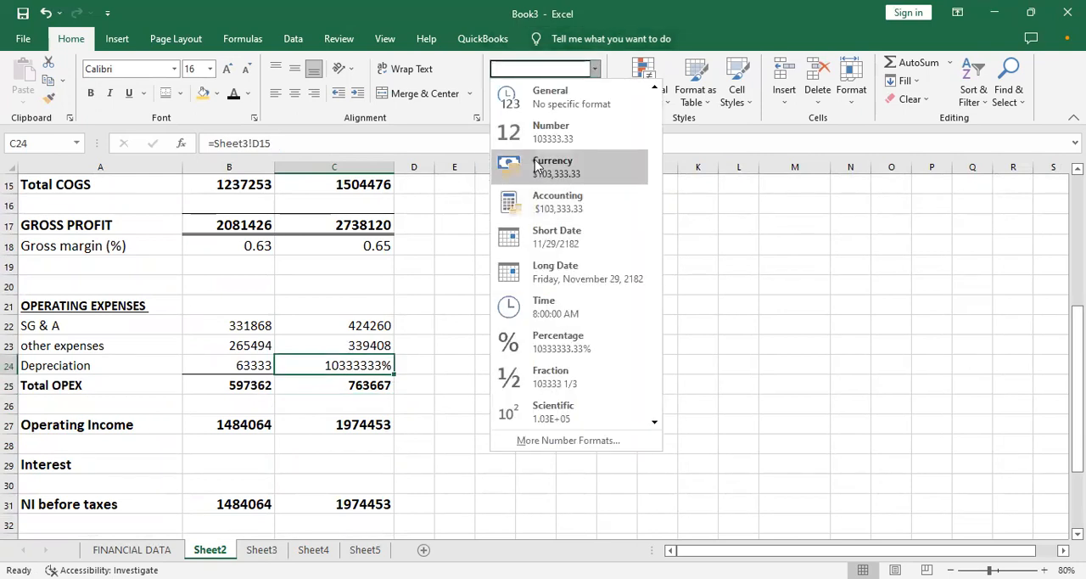
{"action": "left_click", "coordinate": [550, 146]}
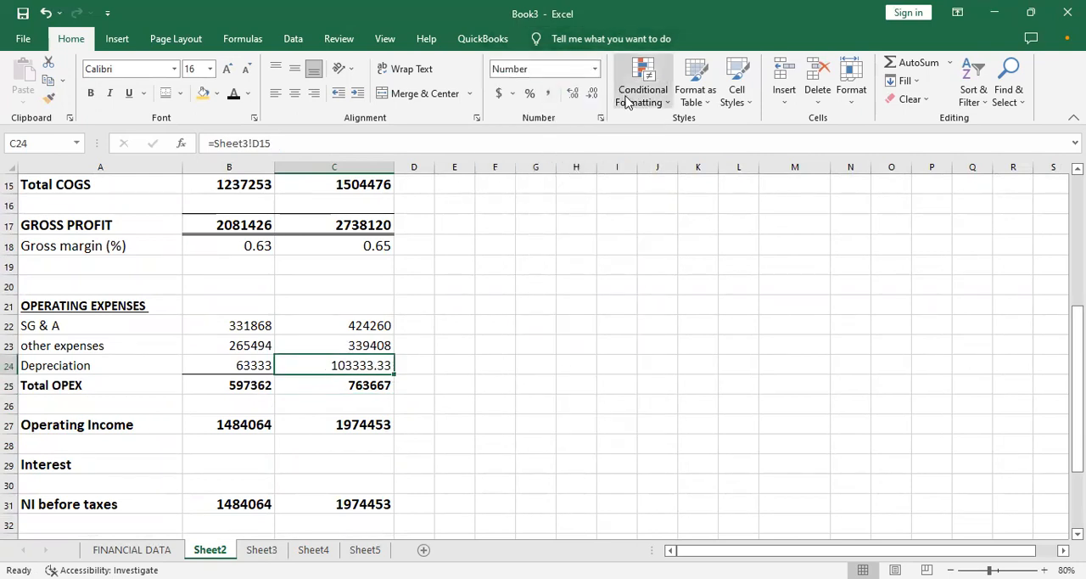
{"action": "left_click", "coordinate": [591, 95]}
{"action": "left_click", "coordinate": [591, 95]}
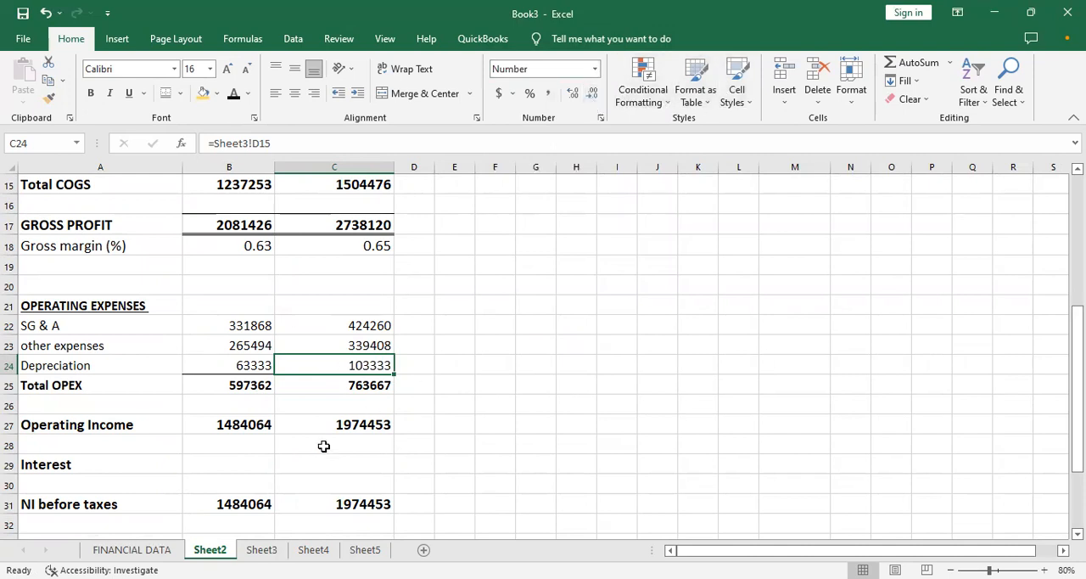
- Examine the Month 1 NI before taxes formula in B31 and the EBITDA formulas in row 38
{"action": "left_click", "coordinate": [224, 502]}
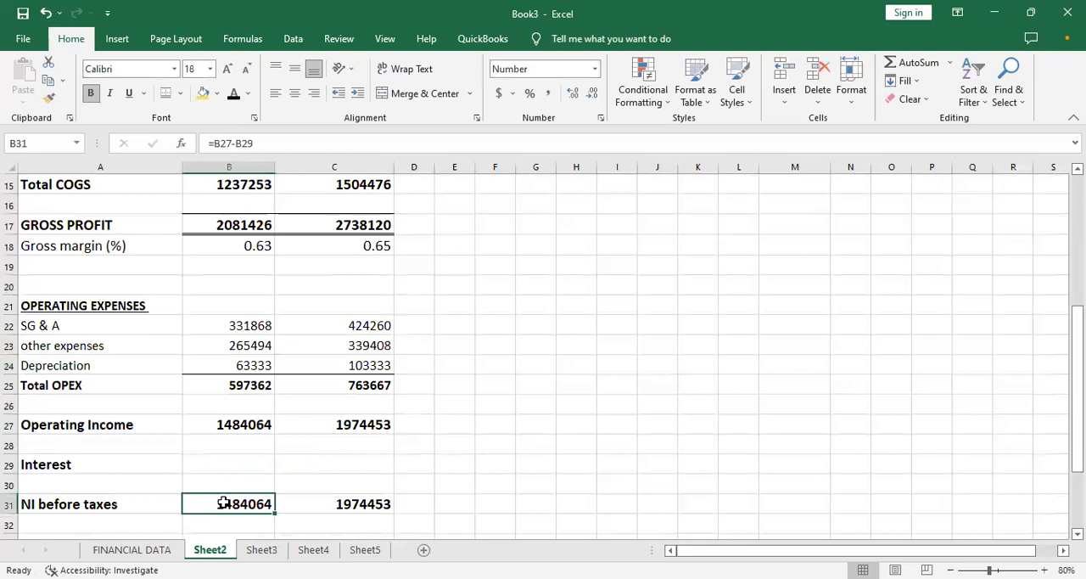
{"action": "left_click", "coordinate": [131, 503]}
{"action": "key", "text": "Down"}
{"action": "key", "text": "Down"}
{"action": "key", "text": "Down"}
{"action": "key", "text": "Down"}
{"action": "key", "text": "Down"}
{"action": "left_click", "coordinate": [132, 502]}
{"action": "key", "text": "Down"}
{"action": "key", "text": "Down"}
{"action": "key", "text": "Down"}
{"action": "key", "text": "Down"}
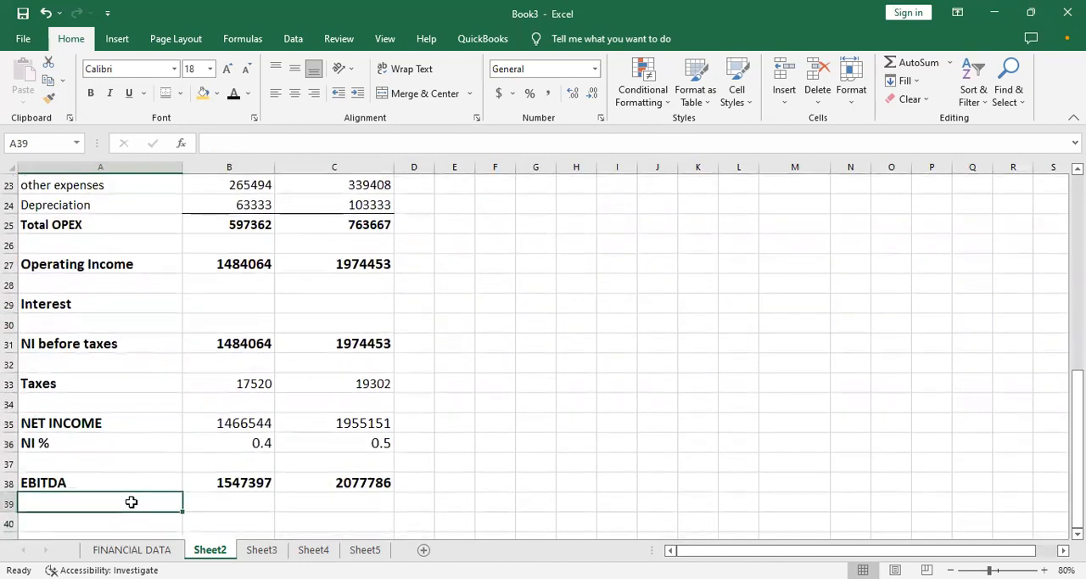
{"action": "key", "text": "Up"}
{"action": "key", "text": "Right"}
{"action": "key", "text": "Right"}
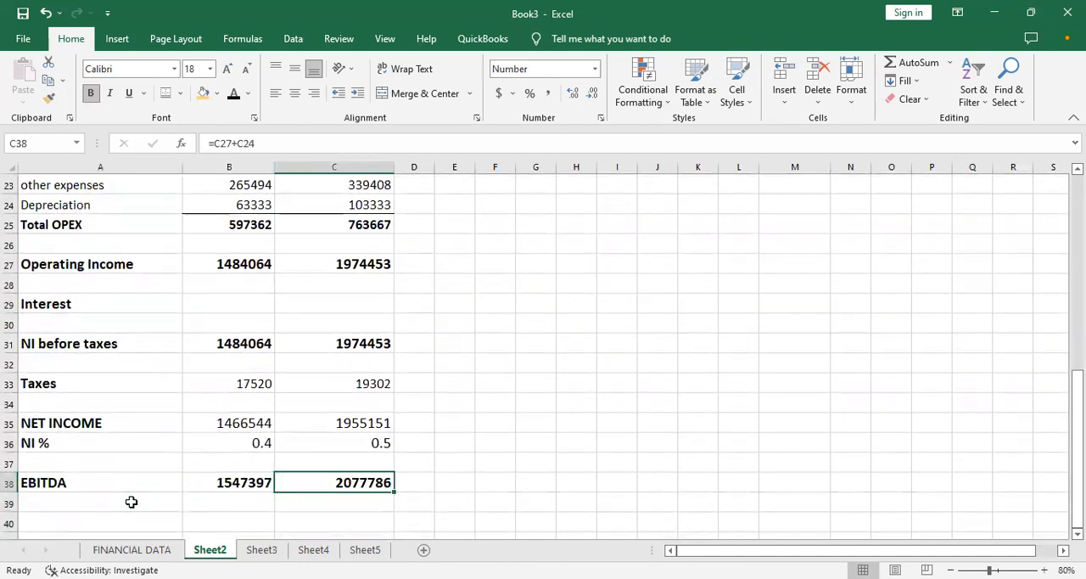
- Clear the Month 1 Depreciation in B24 to test its effect on EBITDA, and undo the deletion
{"action": "left_click", "coordinate": [231, 204]}
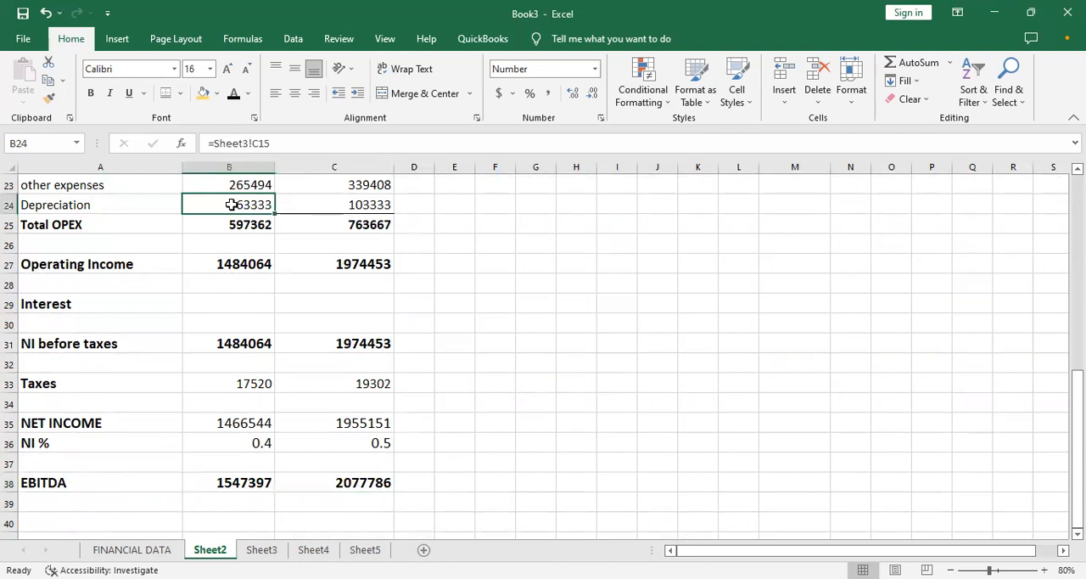
{"action": "key", "text": "BackSpace"}
{"action": "left_click", "coordinate": [334, 323]}
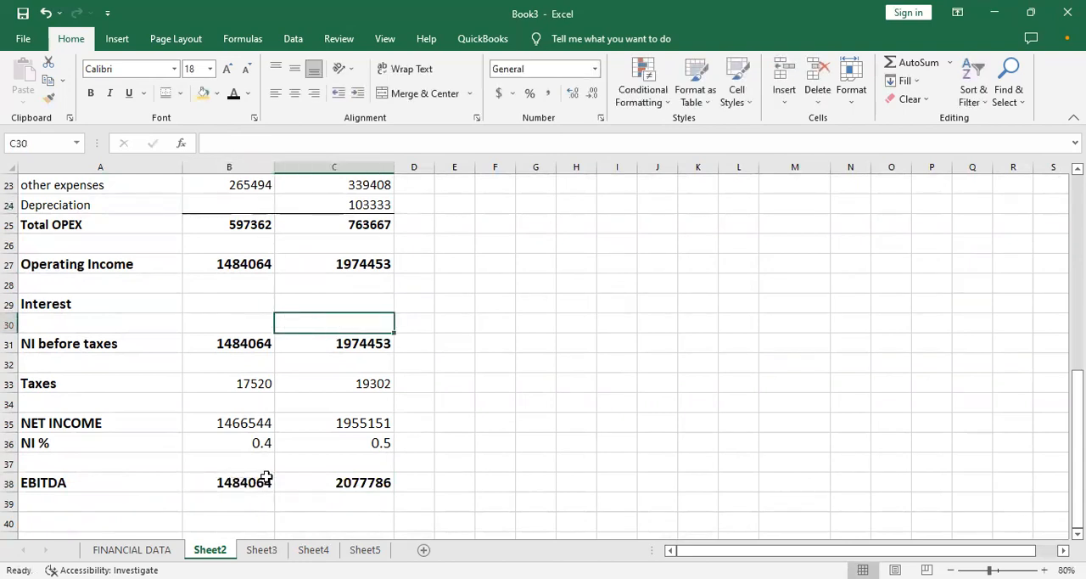
{"action": "key", "text": "ctrl+z"}
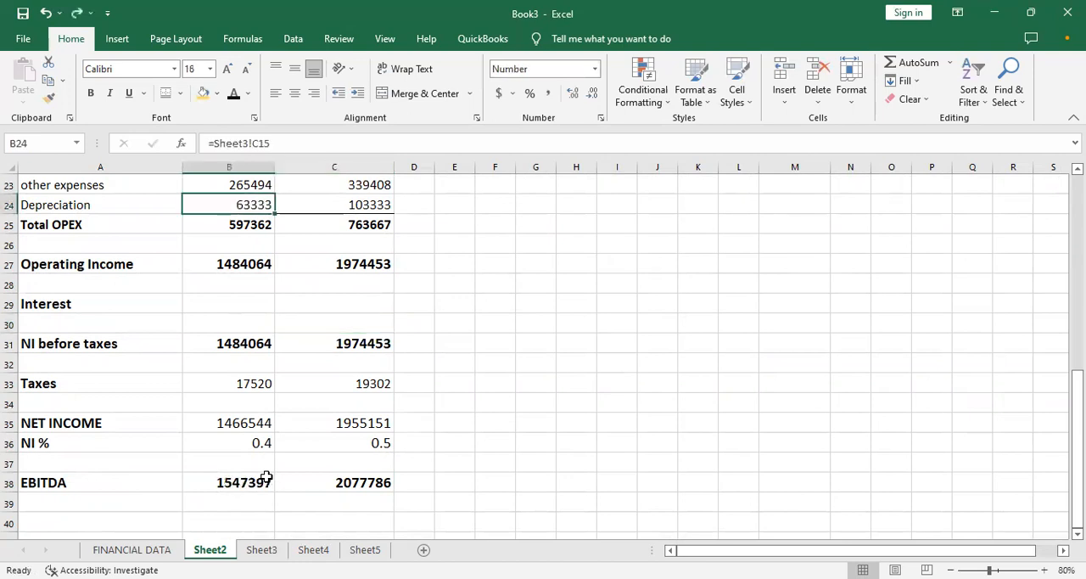
- Check the Month 2 EBITDA formula in C38
{"action": "left_click", "coordinate": [412, 509]}
{"action": "left_click", "coordinate": [326, 498]}
{"action": "left_click", "coordinate": [334, 477]}
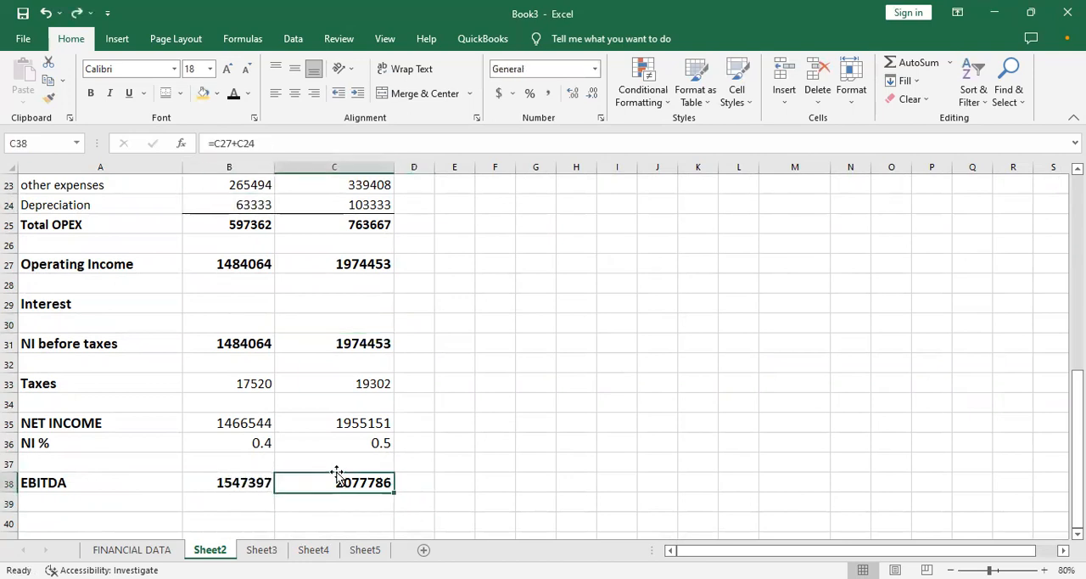
{"action": "left_click", "coordinate": [228, 467]}
{"action": "left_click", "coordinate": [464, 411]}
{"action": "key", "text": "Up"}
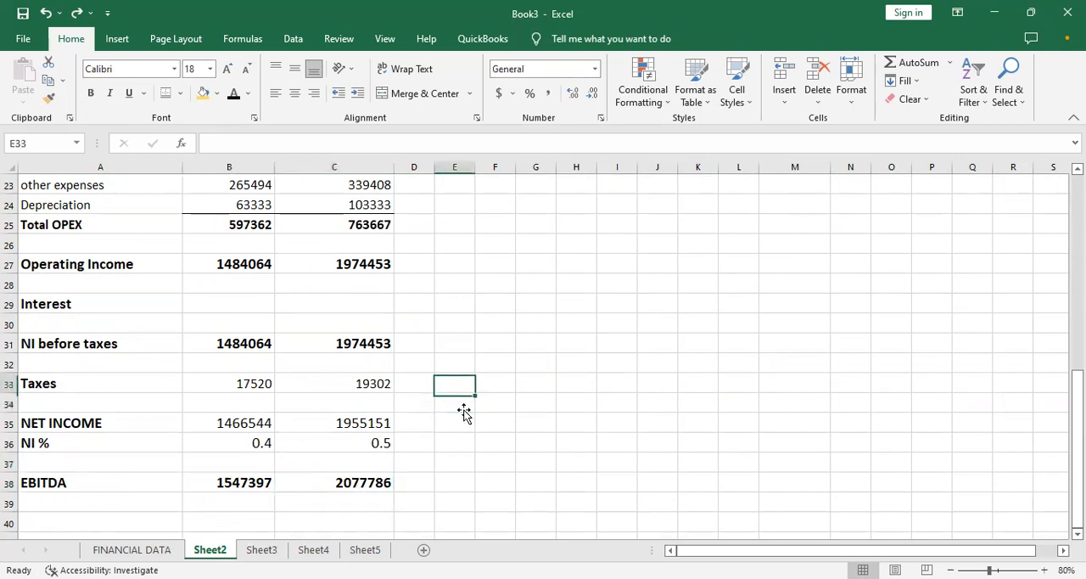
- Look over FINANCIAL DATA, follow its INCOME STATEMENT link and examine the Interest row in both months
{"action": "left_click", "coordinate": [137, 550]}
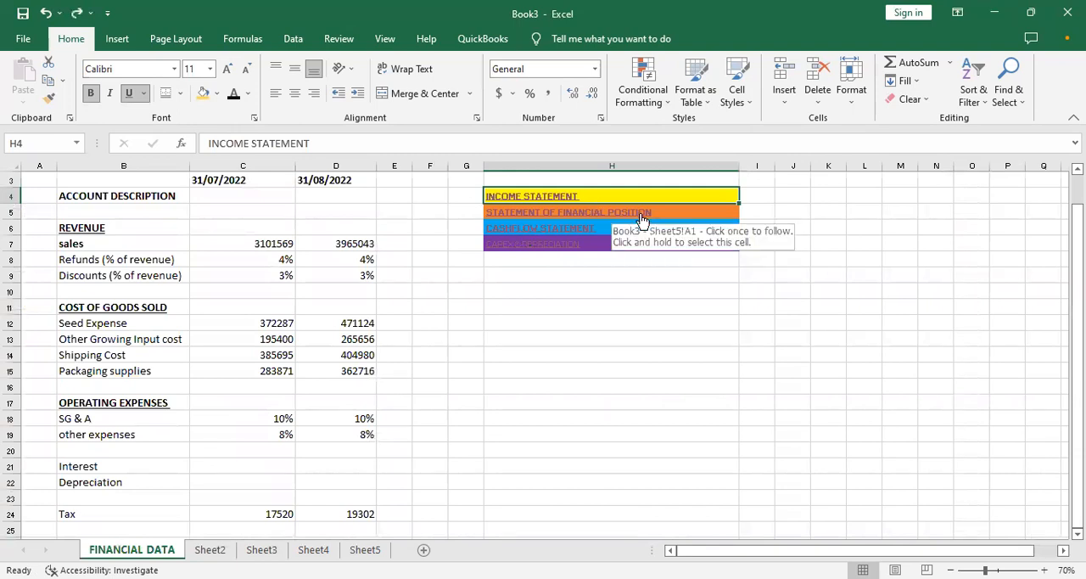
{"action": "left_click", "coordinate": [358, 453]}
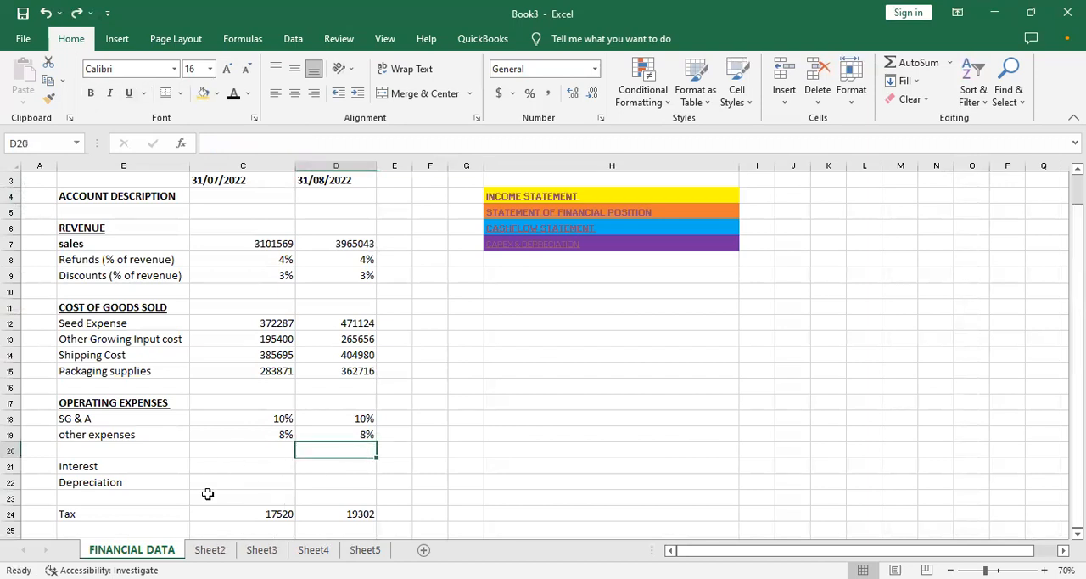
{"action": "left_click", "coordinate": [512, 196]}
{"action": "key", "text": "Down"}
{"action": "key", "text": "Down"}
{"action": "key", "text": "Down"}
{"action": "key", "text": "Down"}
{"action": "key", "text": "Down"}
{"action": "key", "text": "Down"}
{"action": "key", "text": "Down"}
{"action": "key", "text": "Down"}
{"action": "key", "text": "Down"}
{"action": "key", "text": "Down"}
{"action": "key", "text": "Down"}
{"action": "key", "text": "Down"}
{"action": "key", "text": "Down"}
{"action": "key", "text": "Down"}
{"action": "key", "text": "Down"}
{"action": "key", "text": "Down"}
{"action": "key", "text": "Down"}
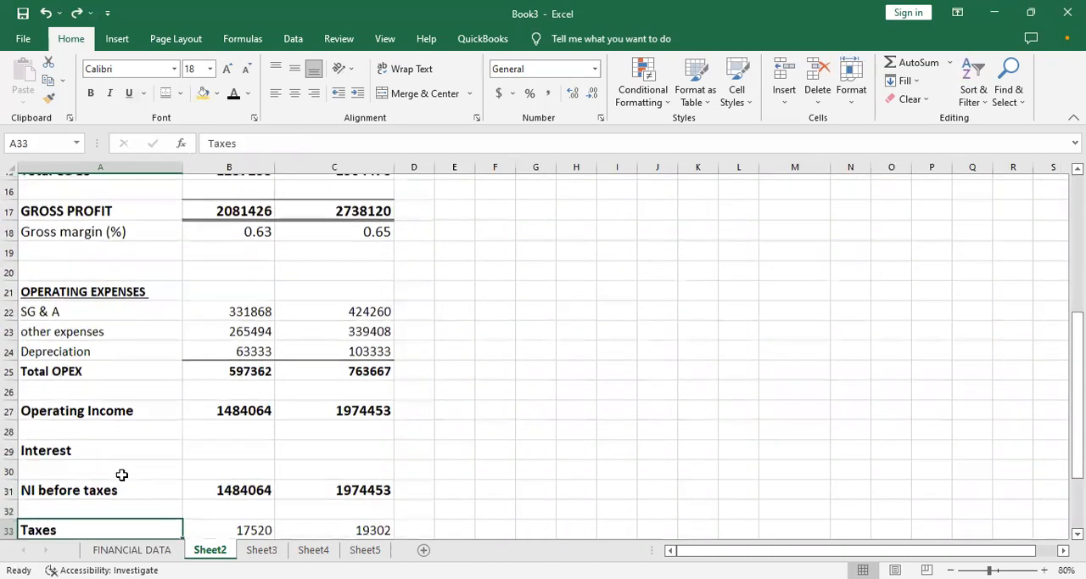
{"action": "key", "text": "Up"}
{"action": "key", "text": "Up"}
{"action": "key", "text": "Up"}
{"action": "key", "text": "Up"}
{"action": "key", "text": "Right"}
{"action": "key", "text": "Right"}
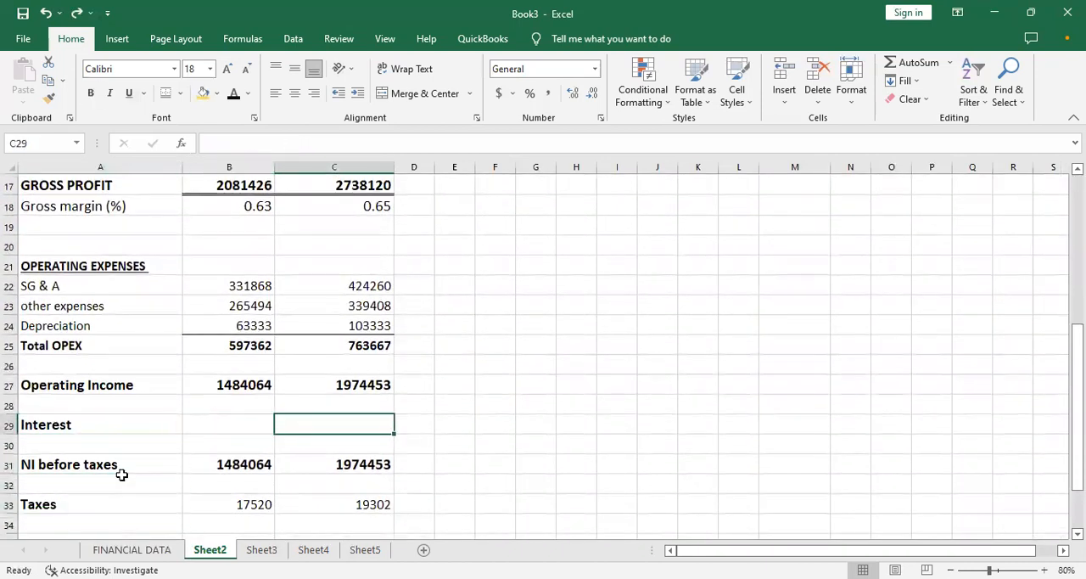
- Review the income statement's Month 1 cells from Interest down to NET INCOME and the rows around them
{"action": "key", "text": "Left"}
{"action": "key", "text": "Down"}
{"action": "key", "text": "Down"}
{"action": "key", "text": "Down"}
{"action": "key", "text": "Down"}
{"action": "key", "text": "Down"}
{"action": "key", "text": "Down"}
{"action": "key", "text": "Up"}
{"action": "key", "text": "Up"}
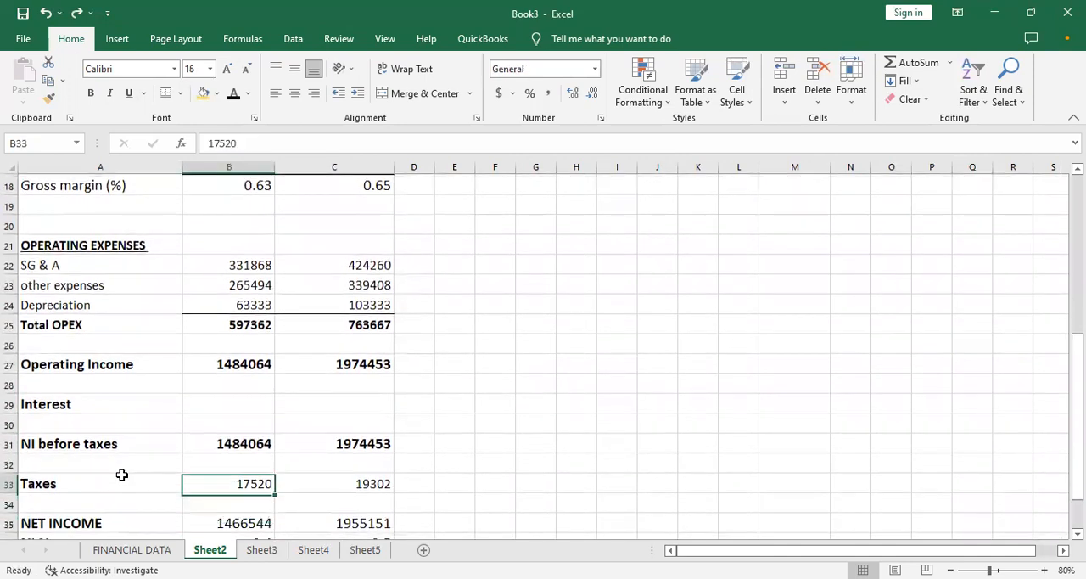
{"action": "key", "text": "Up"}
{"action": "key", "text": "Up"}
{"action": "key", "text": "Up"}
{"action": "key", "text": "Up"}
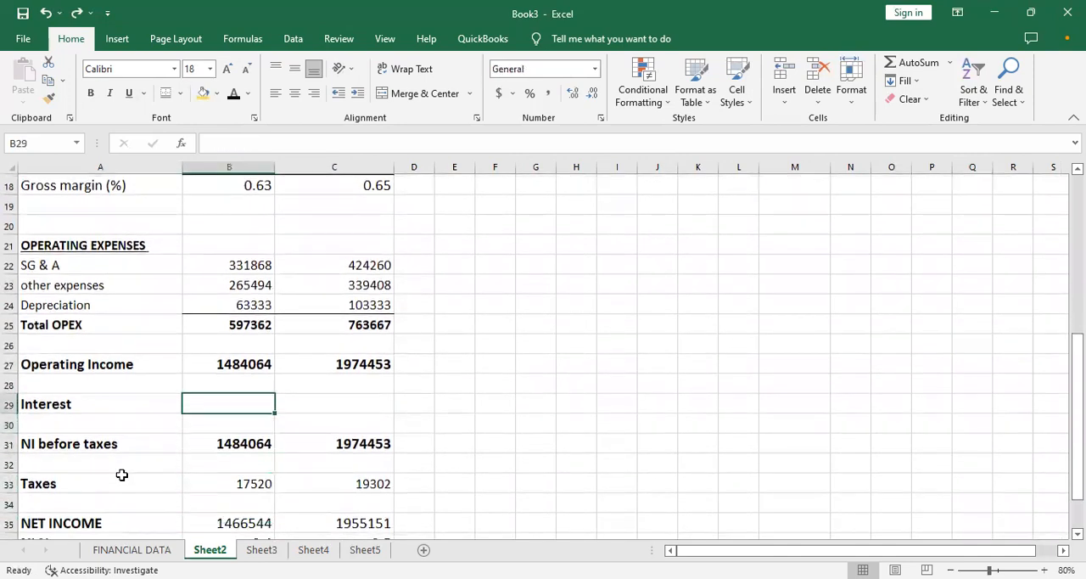
{"action": "left_click", "coordinate": [356, 419]}
{"action": "mouse_move", "coordinate": [1077, 408]}
{"action": "left_mouse_down"}
{"action": "mouse_move", "coordinate": [1077, 239]}
{"action": "mouse_move", "coordinate": [1077, 426]}
{"action": "left_mouse_up"}
{"action": "left_click_drag", "start_coordinate": [1077, 385], "coordinate": [1077, 348]}
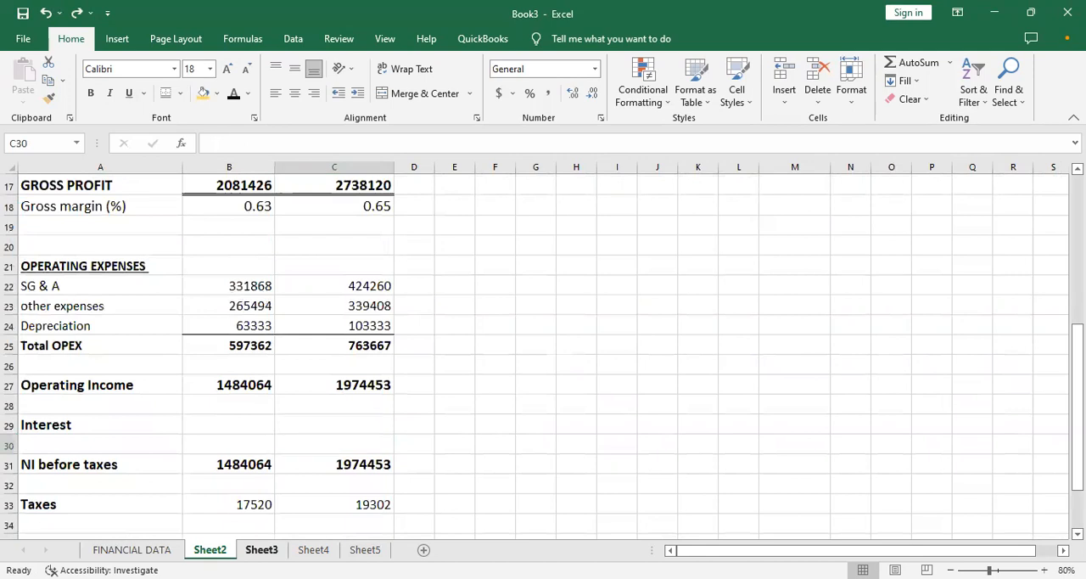
- Look at the CAPEX & DEPRECIATION schedule on Sheet3, return to FINANCIAL DATA and follow the STATEMENT OF FINANCIAL POSITION link
{"action": "left_click", "coordinate": [262, 549]}
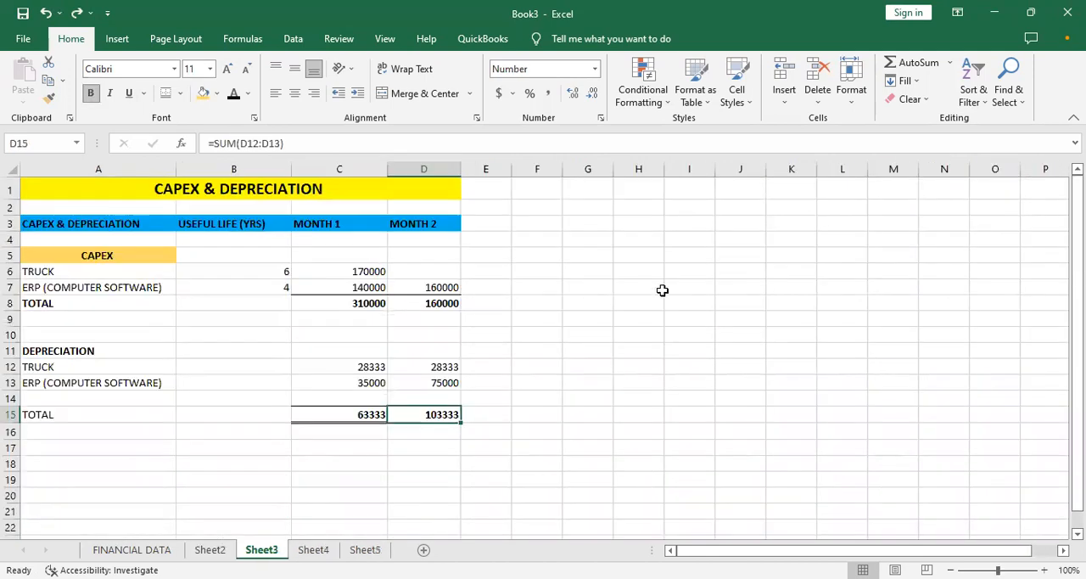
{"action": "left_click", "coordinate": [153, 550]}
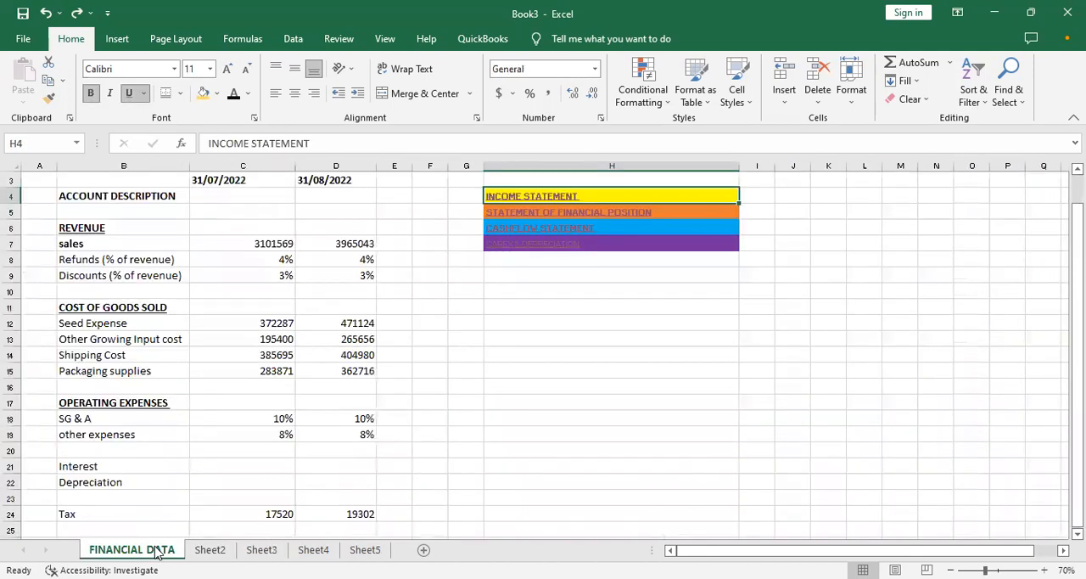
{"action": "left_click_drag", "start_coordinate": [1078, 266], "coordinate": [1078, 252]}
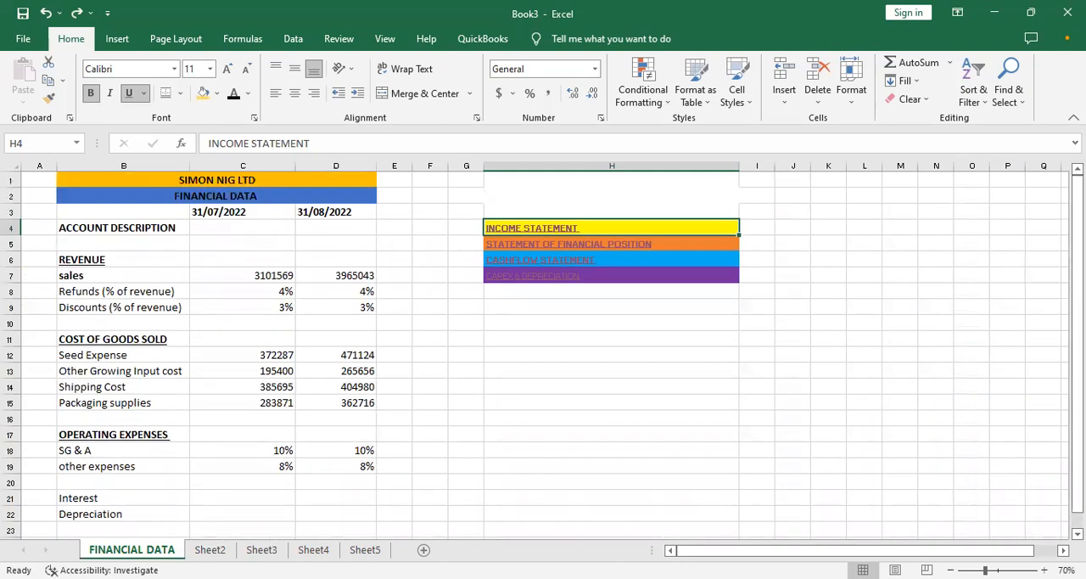
{"action": "left_click", "coordinate": [606, 252]}
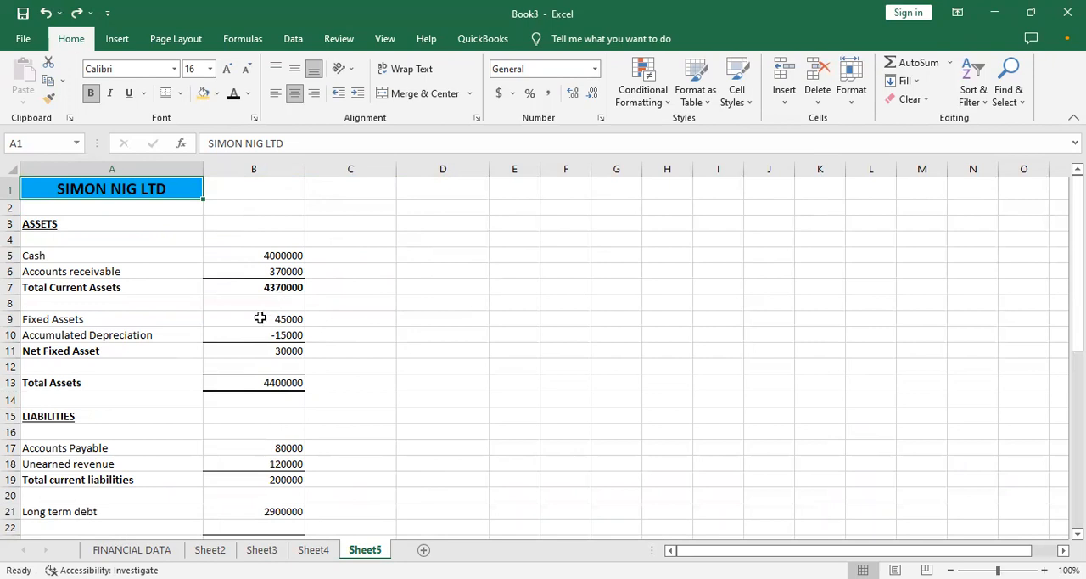
- Add a bold ASSUMPTION heading in A33, below the Liabilities & Shareholders Equity row on Sheet5
{"action": "left_click_drag", "start_coordinate": [1078, 246], "coordinate": [1078, 400]}
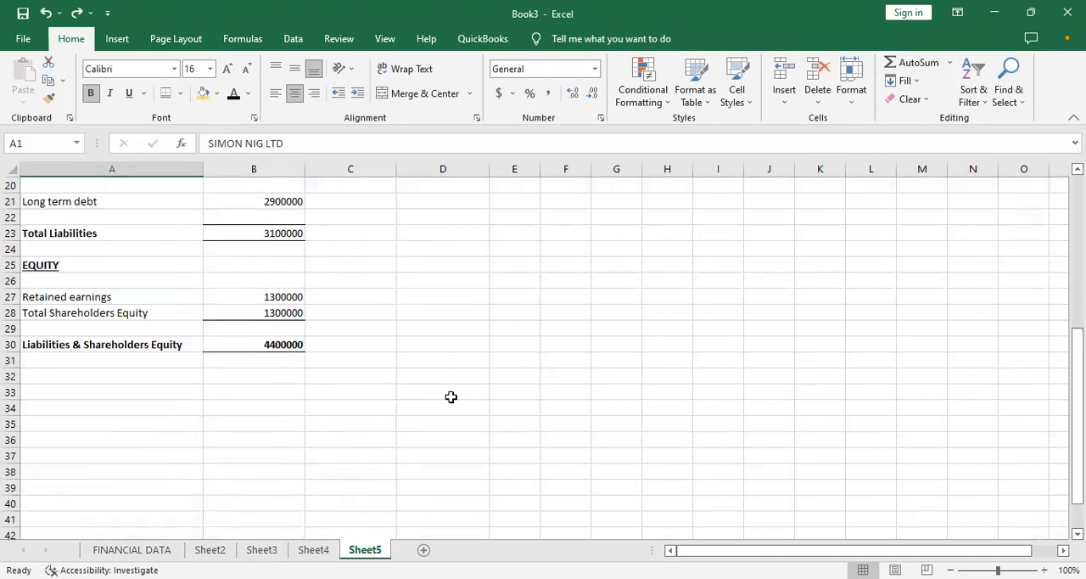
{"action": "left_click", "coordinate": [77, 425]}
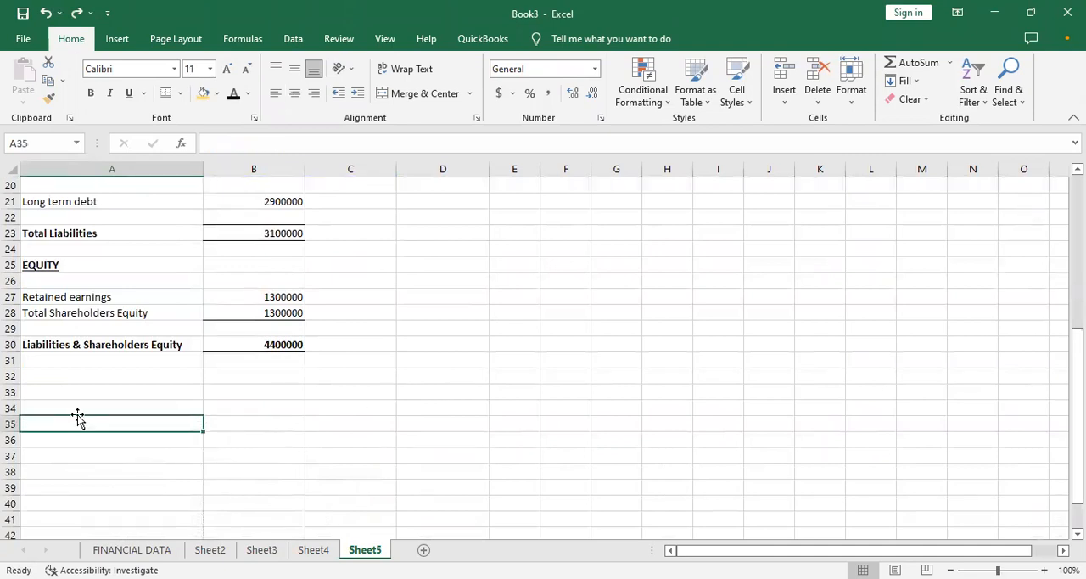
{"action": "left_click", "coordinate": [75, 406]}
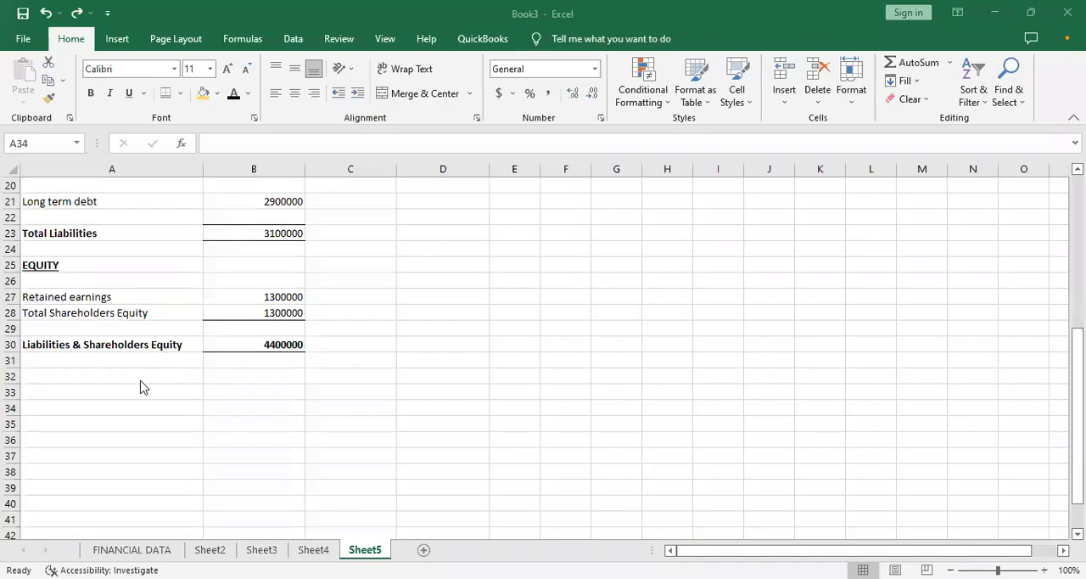
{"action": "left_click", "coordinate": [141, 380]}
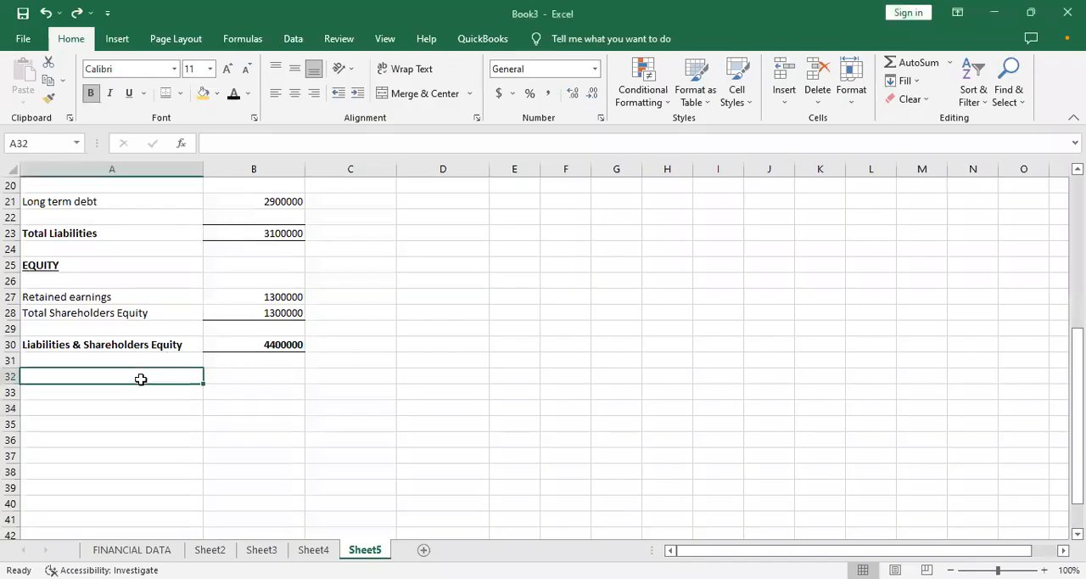
{"action": "left_click", "coordinate": [143, 402]}
{"action": "left_click", "coordinate": [141, 395]}
{"action": "double_click", "coordinate": [142, 395]}
{"action": "key", "text": "ctrl+b"}
{"action": "type", "text": "ASSUMPTION"}
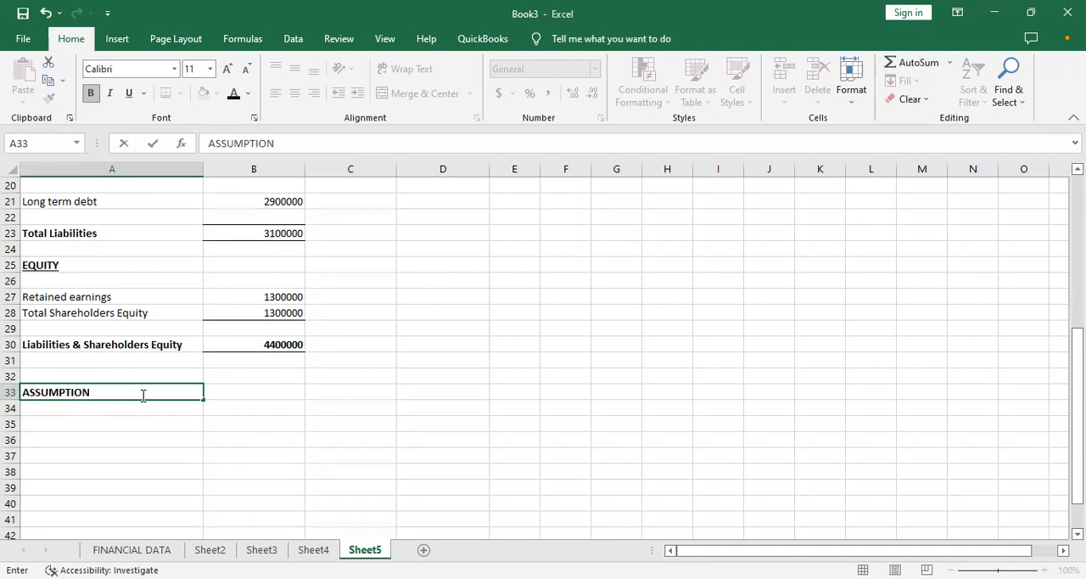
{"action": "key", "text": "Return"}
{"action": "left_click", "coordinate": [141, 394]}
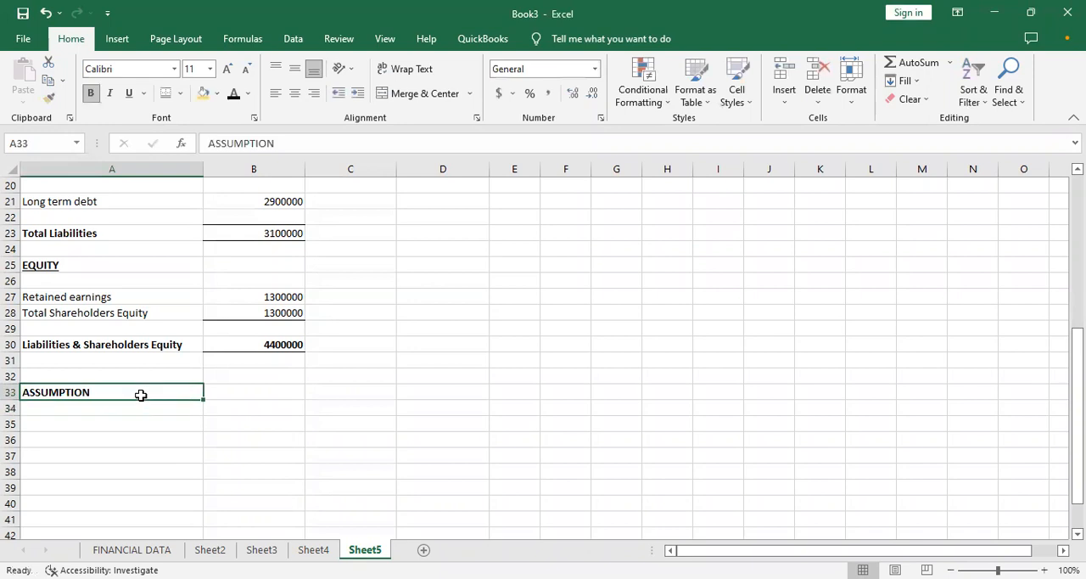
{"action": "key", "text": "Return"}
{"action": "left_click", "coordinate": [141, 395]}
{"action": "key", "text": "Return"}
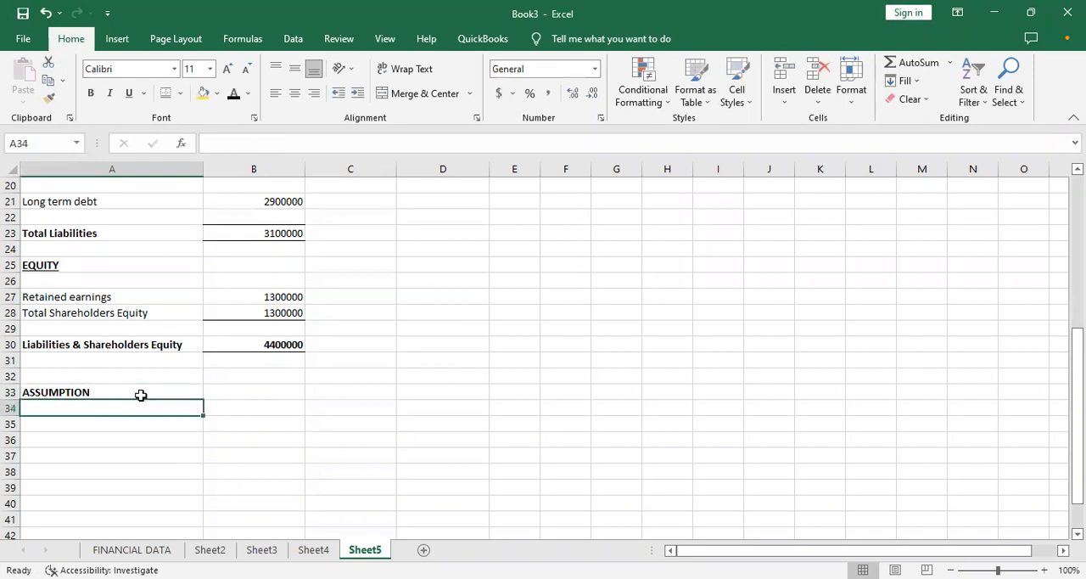
- Enter the label Net revenue in A35, leaving one blank row under the ASSUMPTION heading
{"action": "key", "text": "Return"}
{"action": "type", "text": "Net"}
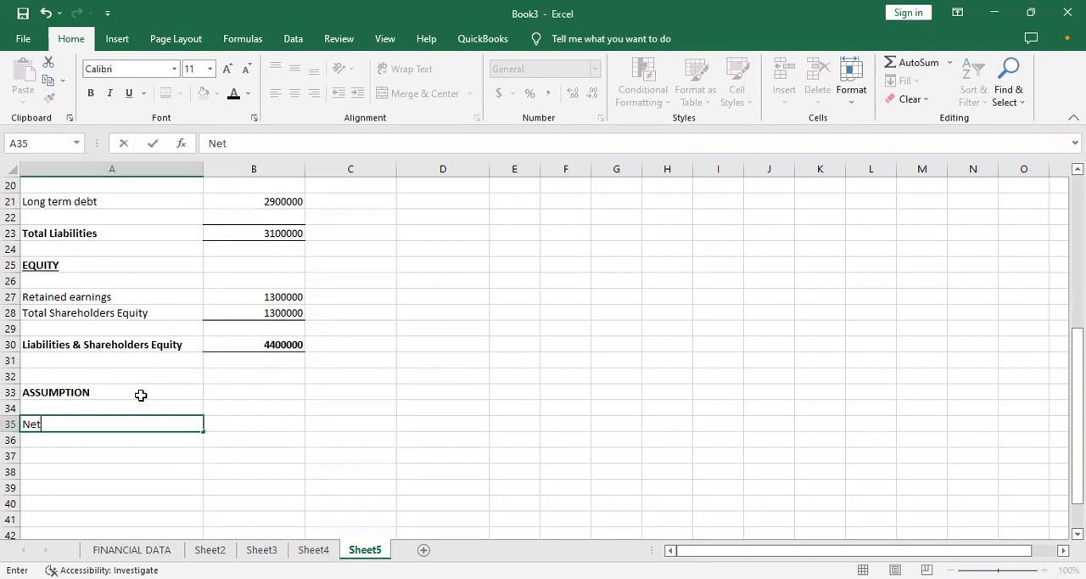
{"action": "type", "text": " revenue"}
{"action": "key", "text": "Tab"}
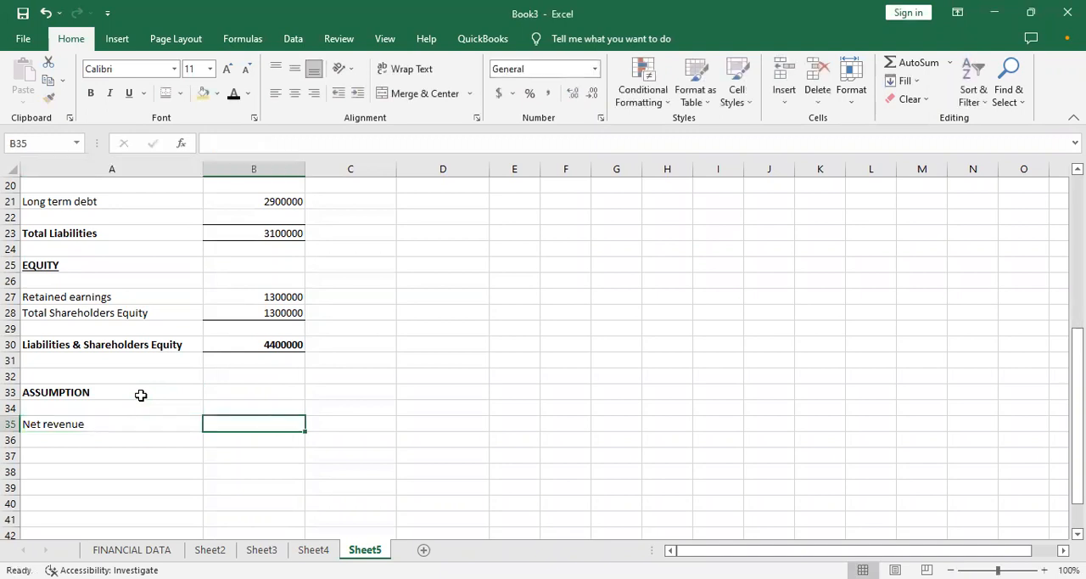
- Add the column headings MONTH 1 in C1 and MONTH 2 in D1 of the statement
{"action": "key", "text": "Up"}
{"action": "key", "text": "Up"}
{"action": "key", "text": "Up"}
{"action": "key", "text": "Up"}
{"action": "key", "text": "Up"}
{"action": "key", "text": "Up"}
{"action": "key", "text": "Up"}
{"action": "key", "text": "Up"}
{"action": "key", "text": "Up"}
{"action": "key", "text": "Up"}
{"action": "key", "text": "Up"}
{"action": "key", "text": "Up"}
{"action": "key", "text": "Up"}
{"action": "key", "text": "Up"}
{"action": "key", "text": "Up"}
{"action": "key", "text": "Up"}
{"action": "key", "text": "Up"}
{"action": "key", "text": "Up"}
{"action": "key", "text": "Up"}
{"action": "key", "text": "Up"}
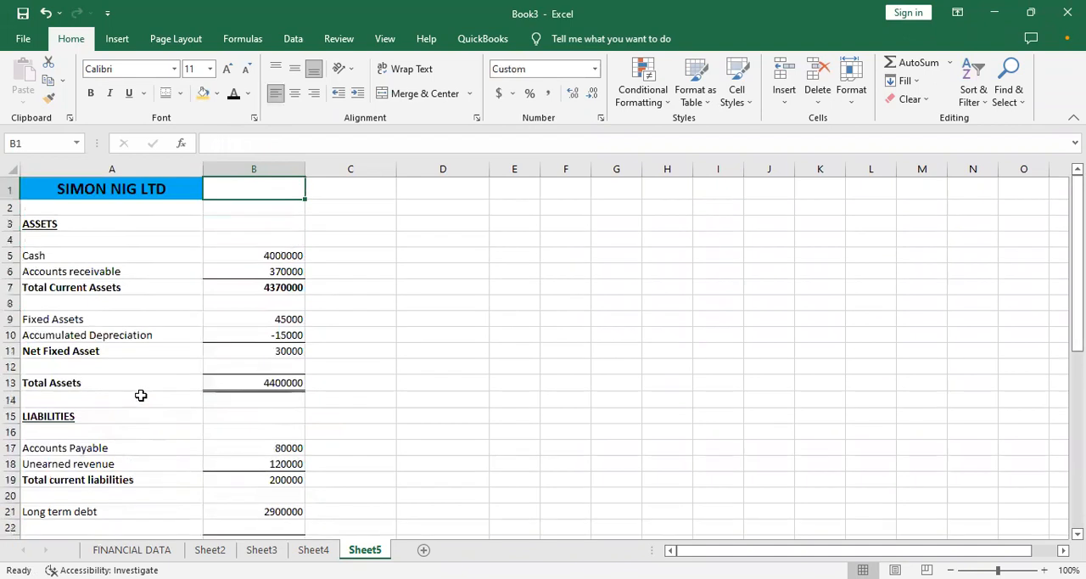
{"action": "key", "text": "Right"}
{"action": "type", "text": "mio"}
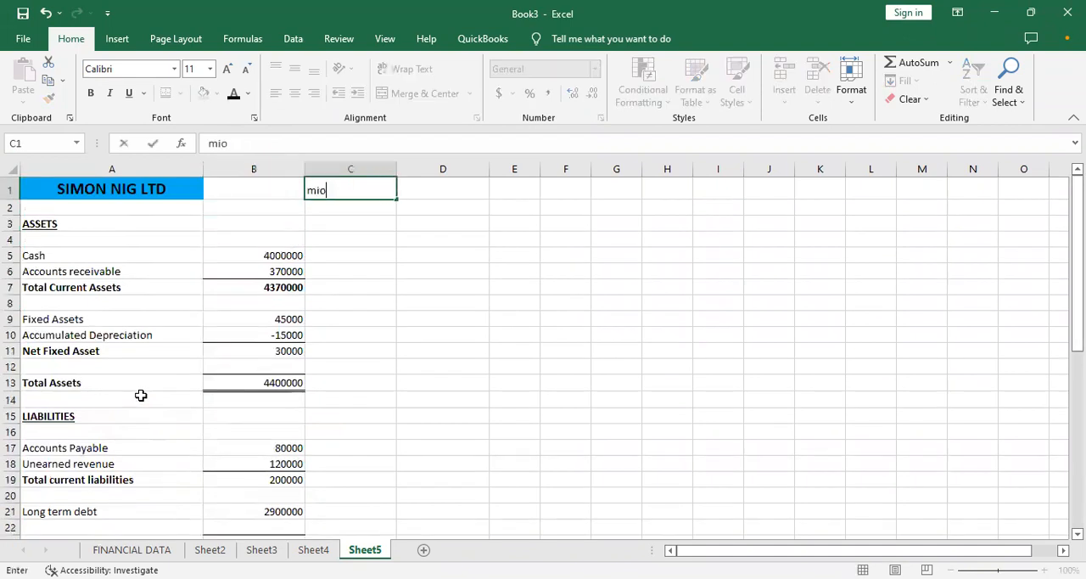
{"action": "key", "text": "BackSpace"}
{"action": "type", "text": "MONTH 1"}
{"action": "key", "text": "Right"}
{"action": "type", "text": "MONTH 2"}
{"action": "key", "text": "Down"}
{"action": "key", "text": "Down"}
{"action": "key", "text": "Down"}
{"action": "key", "text": "Down"}
{"action": "key", "text": "Down"}
{"action": "key", "text": "Down"}
{"action": "key", "text": "Down"}
{"action": "key", "text": "Down"}
{"action": "key", "text": "Down"}
{"action": "key", "text": "Down"}
{"action": "key", "text": "Down"}
{"action": "key", "text": "Down"}
{"action": "key", "text": "Down"}
{"action": "key", "text": "Down"}
{"action": "key", "text": "Down"}
{"action": "key", "text": "Down"}
{"action": "key", "text": "Down"}
{"action": "key", "text": "Down"}
{"action": "key", "text": "Down"}
{"action": "key", "text": "Down"}
{"action": "key", "text": "Down"}
{"action": "key", "text": "Down"}
{"action": "key", "text": "Down"}
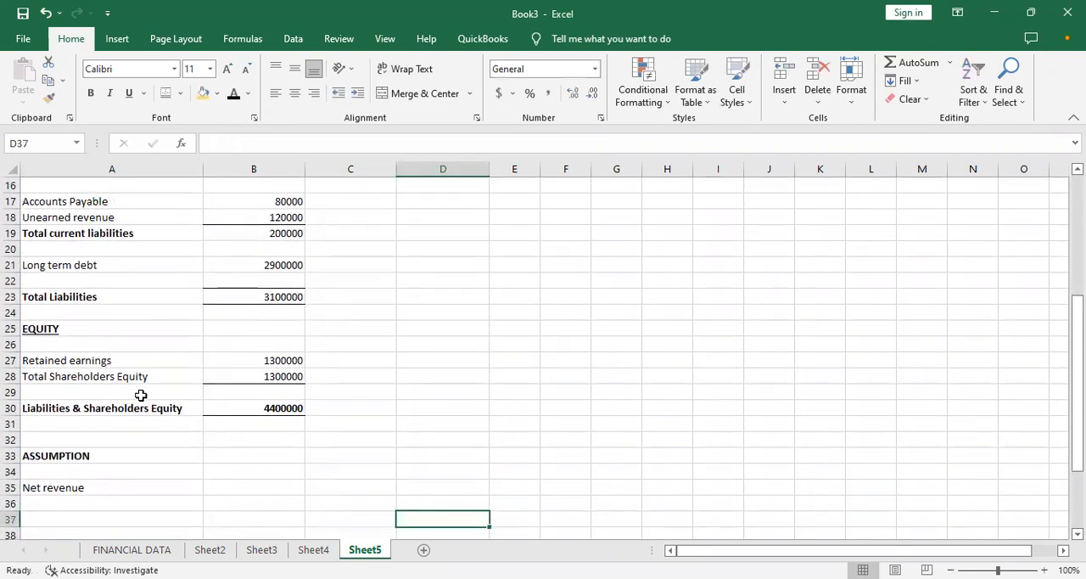
- Link the Month 1 Net revenue in C35 to the income statement with =Sheet2!B8
{"action": "key", "text": "Left"}
{"action": "key", "text": "Left"}
{"action": "key", "text": "Up"}
{"action": "key", "text": "Up"}
{"action": "key", "text": "Right"}
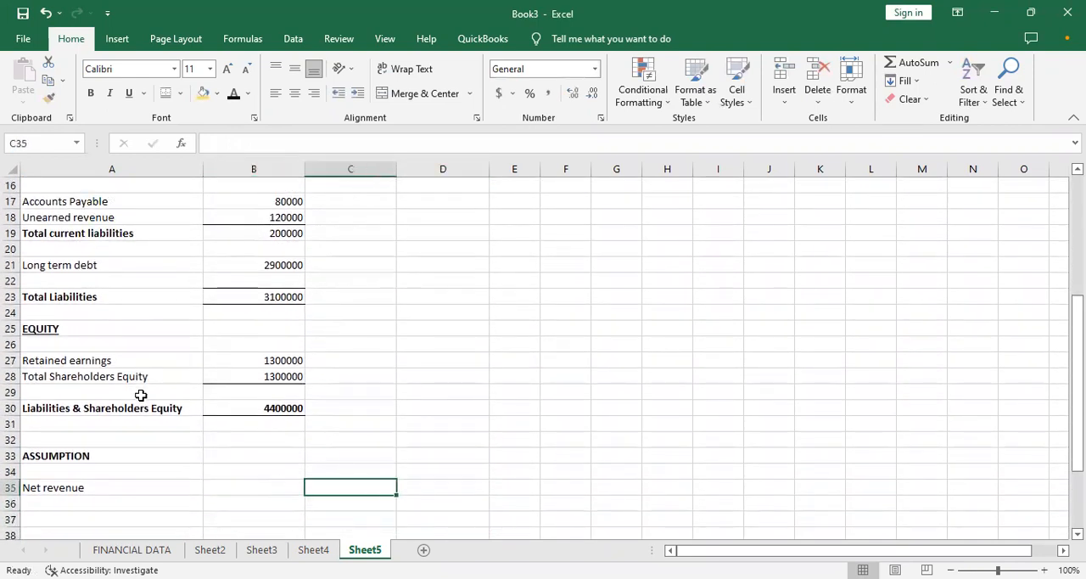
{"action": "type", "text": "="}
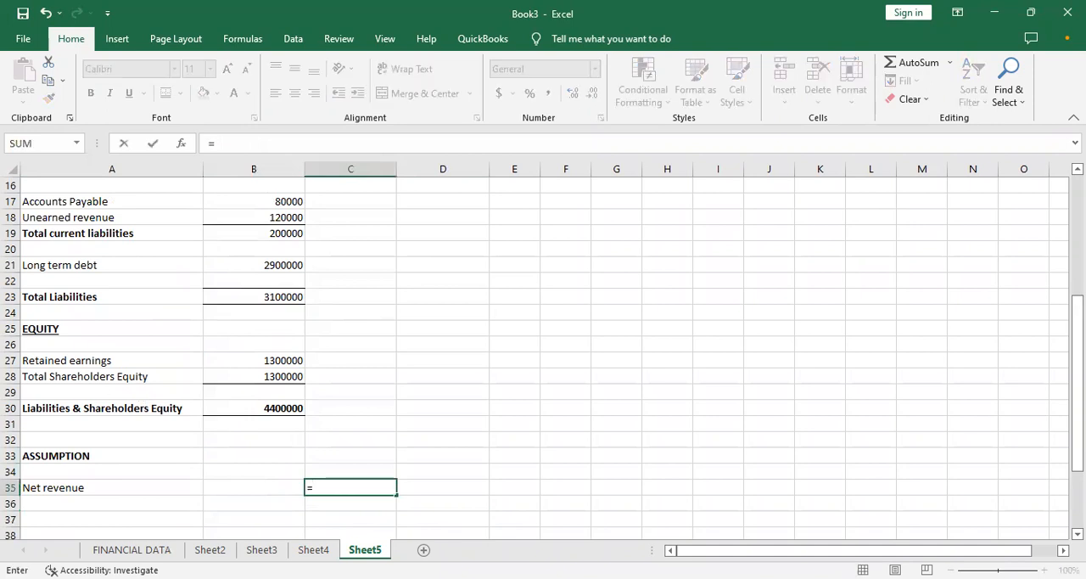
{"action": "left_click", "coordinate": [210, 549]}
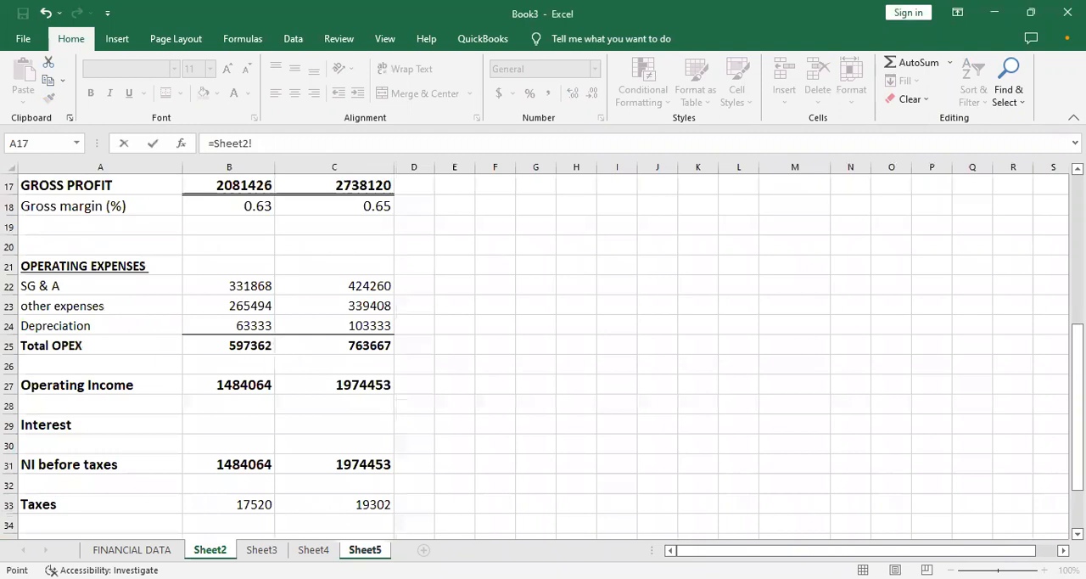
{"action": "left_click_drag", "start_coordinate": [1078, 371], "coordinate": [1078, 241]}
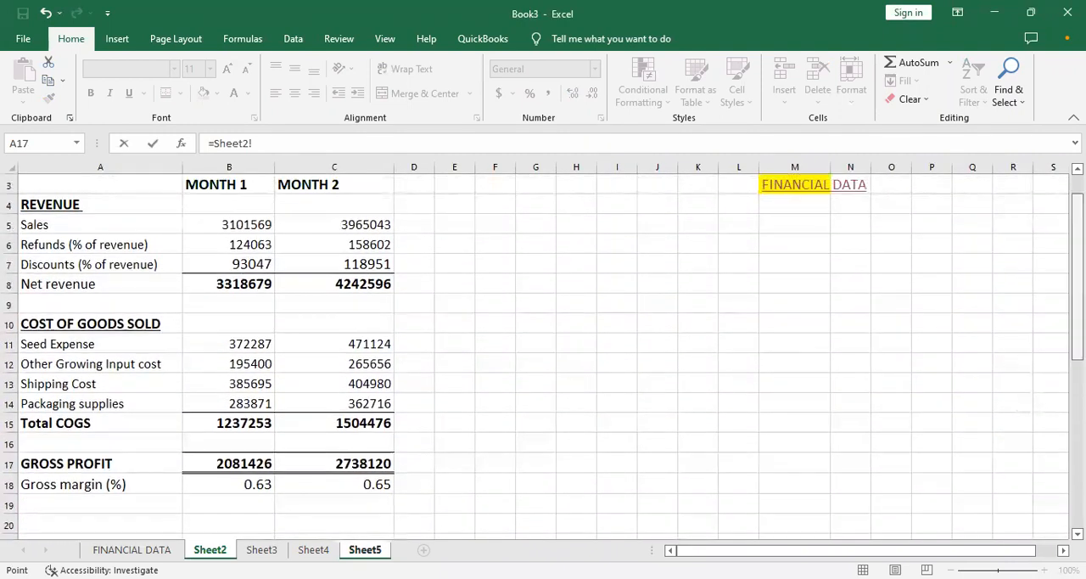
{"action": "left_click", "coordinate": [254, 283]}
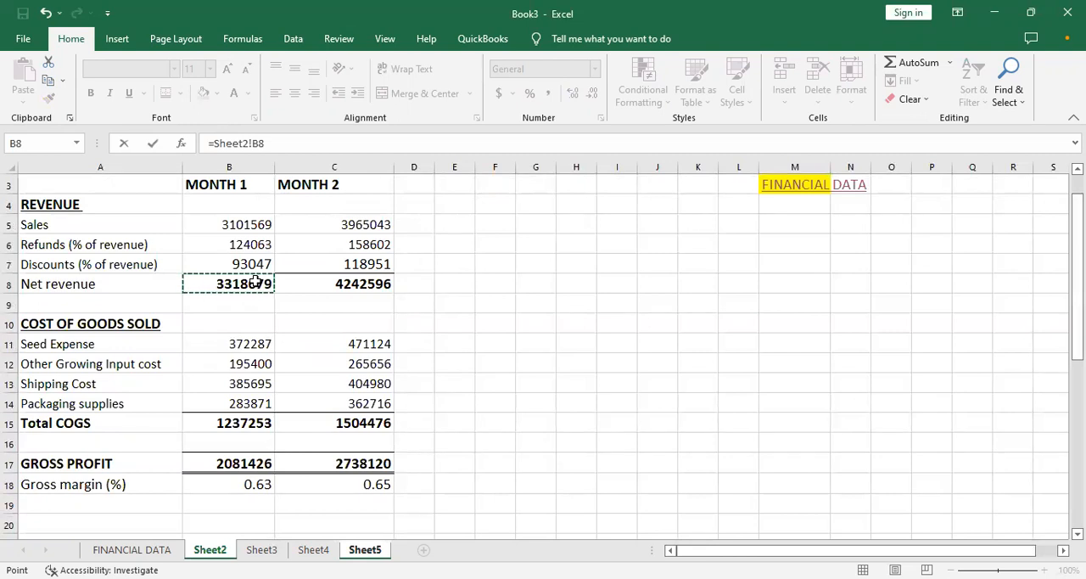
{"action": "key", "text": "Return"}
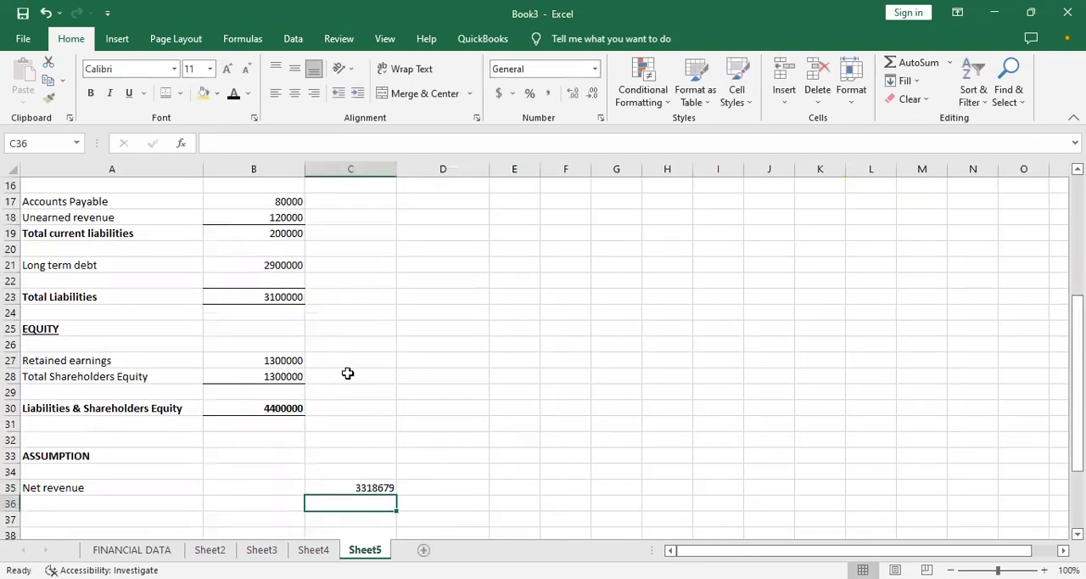
- Fill the Net revenue formula from C35 across to D35 for Month 2
{"action": "left_click", "coordinate": [365, 489]}
{"action": "left_click_drag", "start_coordinate": [396, 490], "coordinate": [460, 488]}
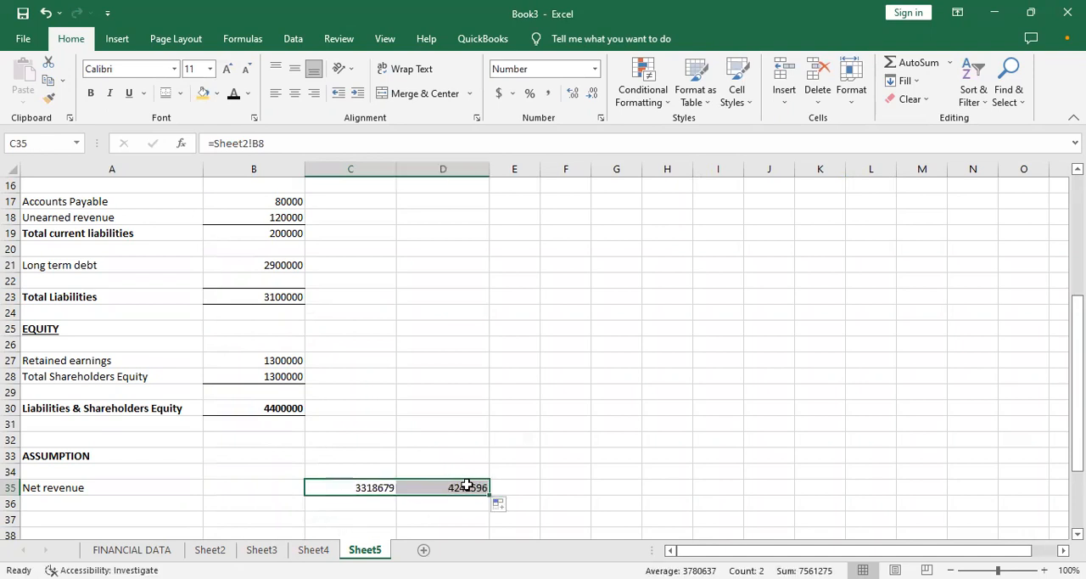
{"action": "left_click", "coordinate": [469, 500]}
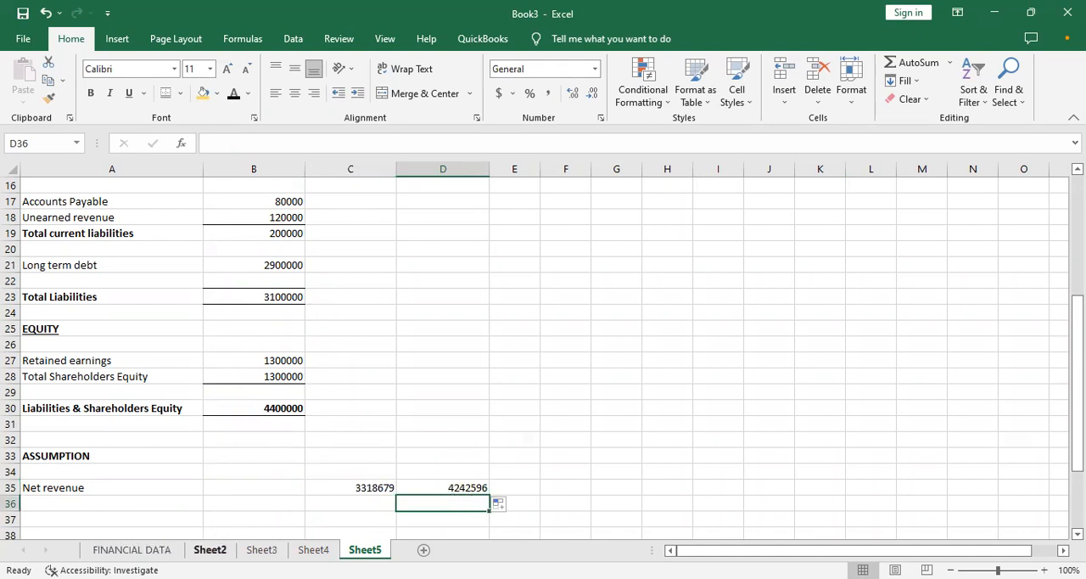
- Look through Sheet2, Sheet3 and Sheet4, and return to the statement of financial position on Sheet5
{"action": "left_click", "coordinate": [209, 549]}
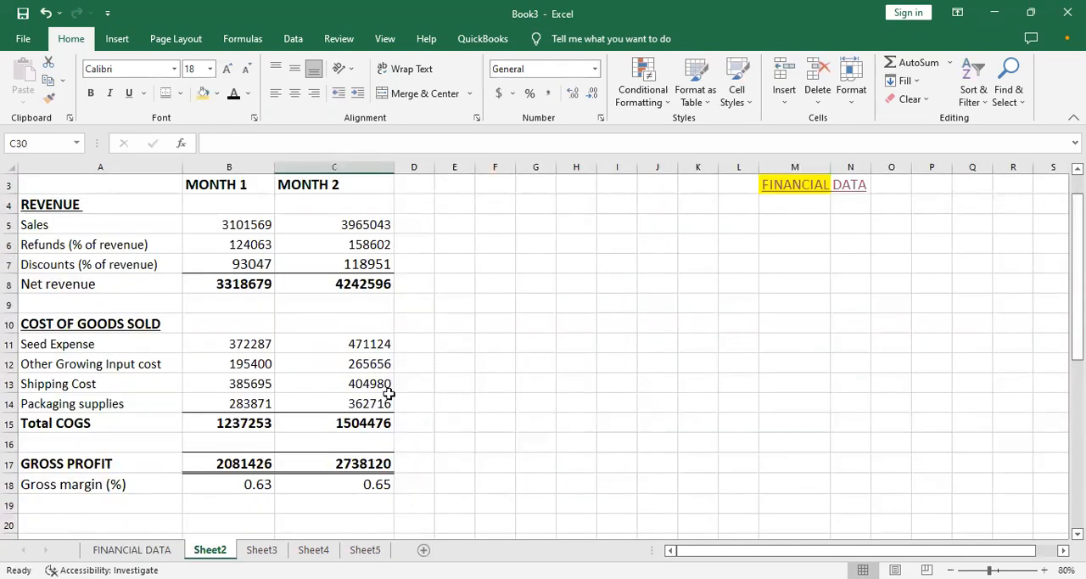
{"action": "left_click", "coordinate": [254, 552]}
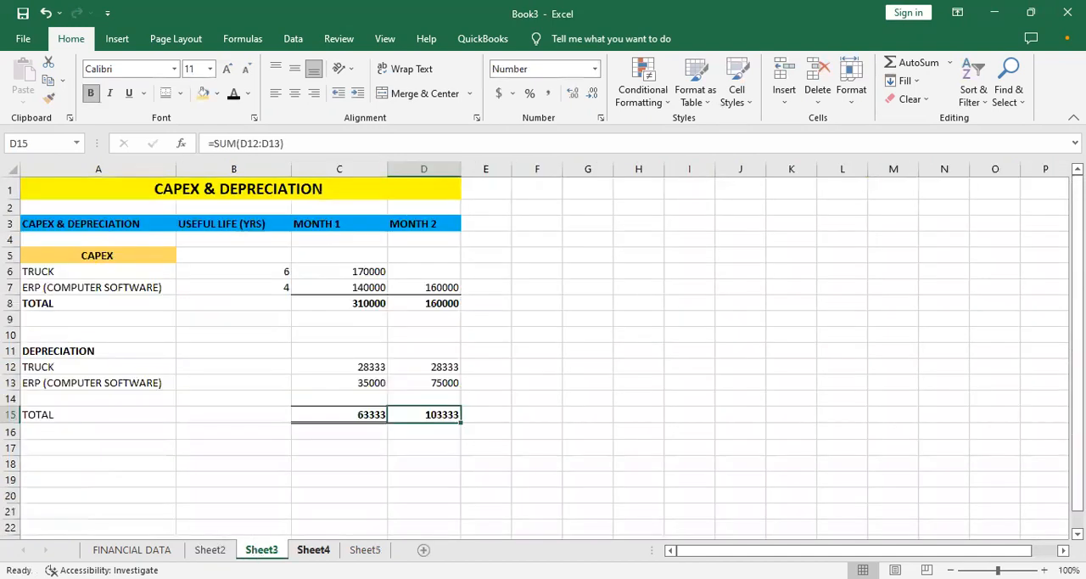
{"action": "left_click", "coordinate": [314, 550]}
{"action": "left_click", "coordinate": [365, 550]}
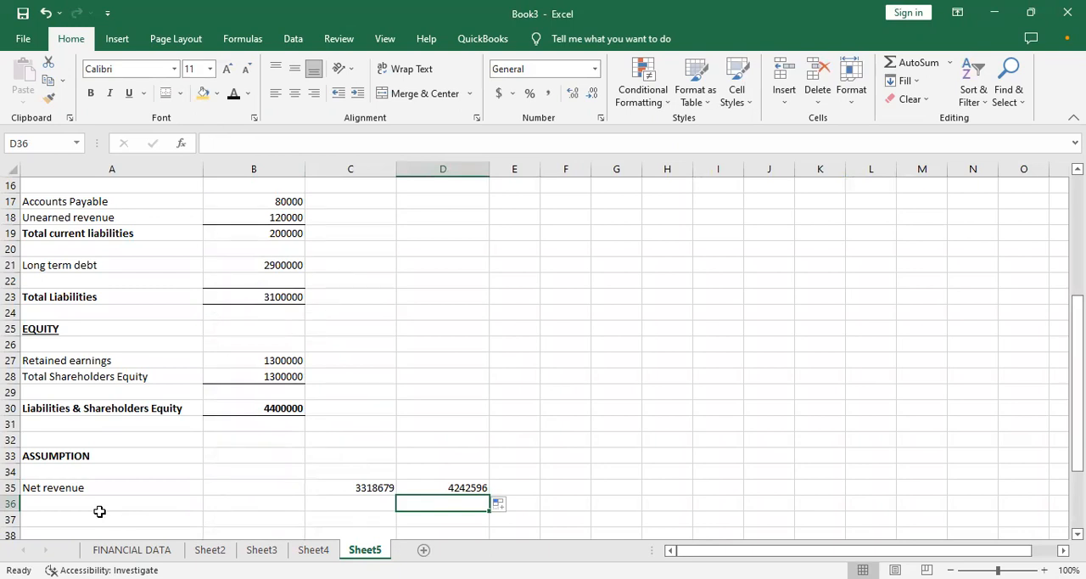
- Review the statement of financial position's asset, liability and equity line items in column A
{"action": "left_click", "coordinate": [85, 499]}
{"action": "left_click", "coordinate": [166, 328]}
{"action": "key", "text": "Up"}
{"action": "key", "text": "Up"}
{"action": "key", "text": "Up"}
{"action": "key", "text": "Up"}
{"action": "key", "text": "Up"}
{"action": "key", "text": "Up"}
{"action": "key", "text": "Up"}
{"action": "key", "text": "Up"}
{"action": "key", "text": "Up"}
{"action": "key", "text": "Up"}
{"action": "key", "text": "Up"}
{"action": "key", "text": "Up"}
{"action": "key", "text": "Up"}
{"action": "key", "text": "Up"}
{"action": "key", "text": "Up"}
{"action": "key", "text": "Up"}
{"action": "key", "text": "Up"}
{"action": "key", "text": "Up"}
{"action": "key", "text": "Up"}
{"action": "key", "text": "Up"}
{"action": "key", "text": "Up"}
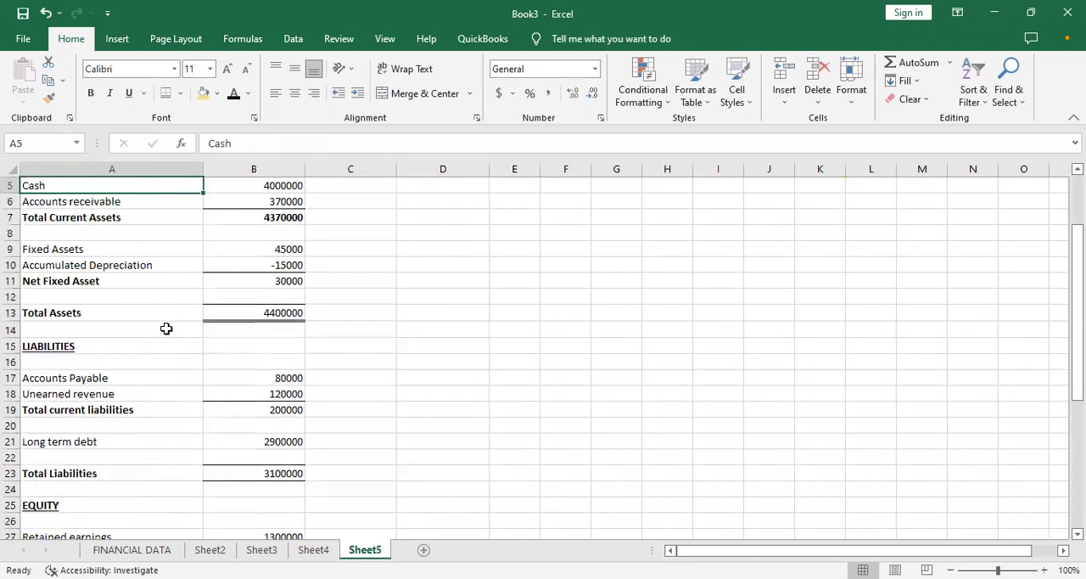
{"action": "key", "text": "Down"}
{"action": "key", "text": "Down"}
{"action": "key", "text": "Down"}
{"action": "key", "text": "Down"}
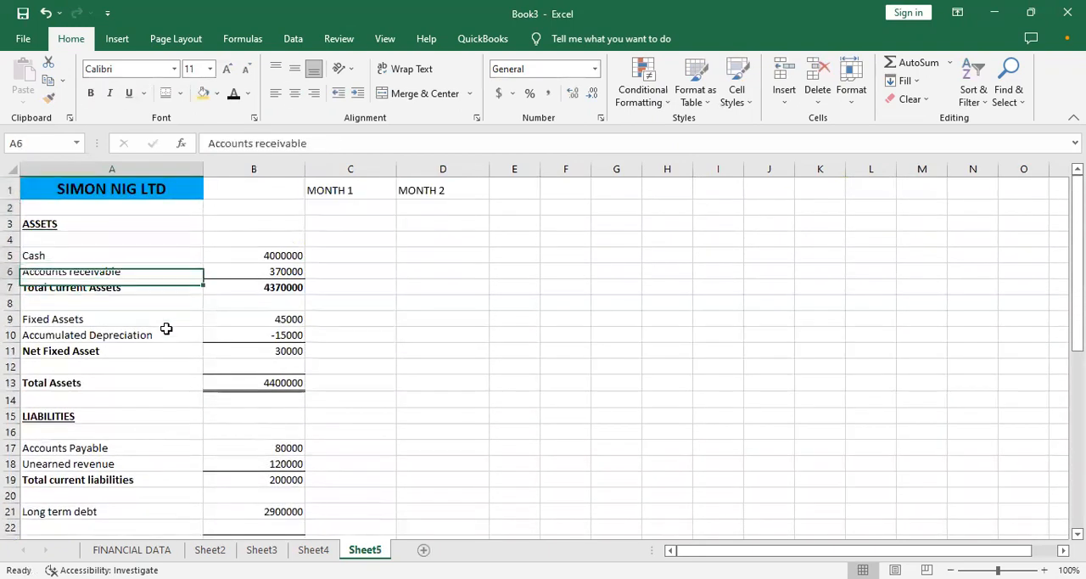
{"action": "key", "text": "Right"}
{"action": "key", "text": "Left"}
{"action": "key", "text": "Down"}
{"action": "key", "text": "Down"}
{"action": "key", "text": "Down"}
{"action": "key", "text": "Down"}
{"action": "key", "text": "Down"}
{"action": "key", "text": "Down"}
{"action": "key", "text": "Down"}
{"action": "key", "text": "Down"}
{"action": "key", "text": "Down"}
{"action": "key", "text": "Down"}
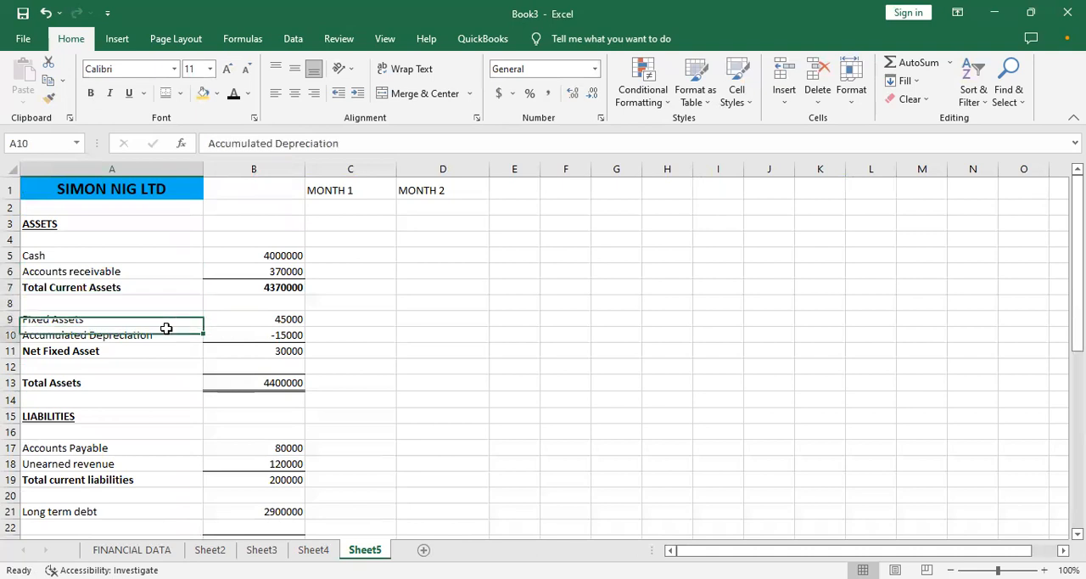
{"action": "key", "text": "Down"}
{"action": "key", "text": "Down"}
{"action": "key", "text": "Down"}
{"action": "key", "text": "Down"}
{"action": "key", "text": "Down"}
{"action": "key", "text": "Down"}
{"action": "key", "text": "Down"}
{"action": "key", "text": "Down"}
{"action": "key", "text": "Down"}
{"action": "key", "text": "Down"}
{"action": "key", "text": "Down"}
{"action": "key", "text": "Down"}
{"action": "key", "text": "Down"}
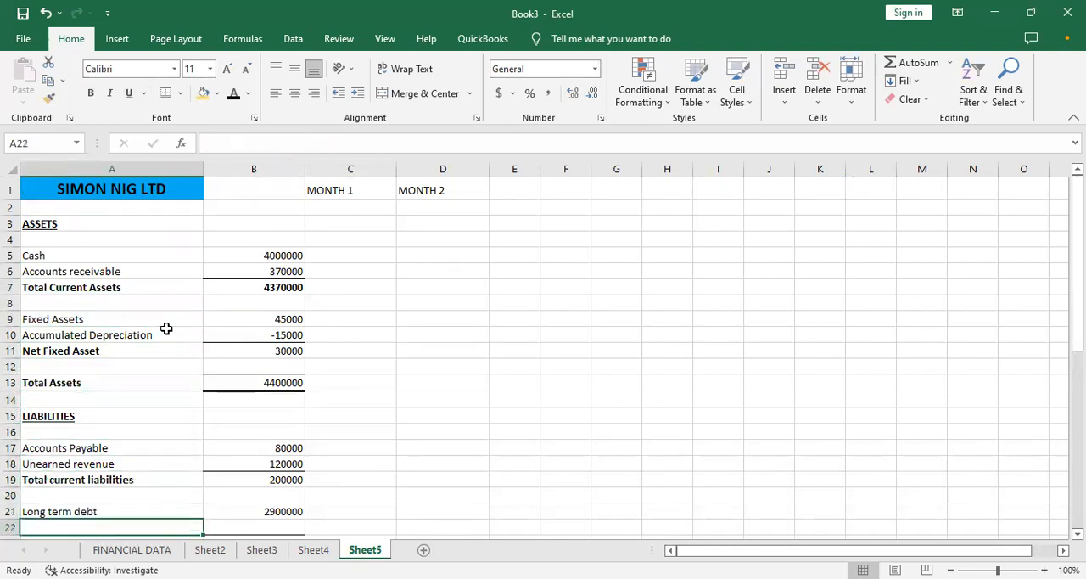
{"action": "key", "text": "Down"}
{"action": "key", "text": "Down"}
{"action": "key", "text": "Down"}
{"action": "key", "text": "Down"}
{"action": "key", "text": "Up"}
{"action": "key", "text": "Up"}
{"action": "key", "text": "Up"}
{"action": "key", "text": "Up"}
{"action": "key", "text": "Up"}
{"action": "key", "text": "Up"}
{"action": "key", "text": "Up"}
{"action": "key", "text": "Up"}
{"action": "key", "text": "Up"}
{"action": "key", "text": "Up"}
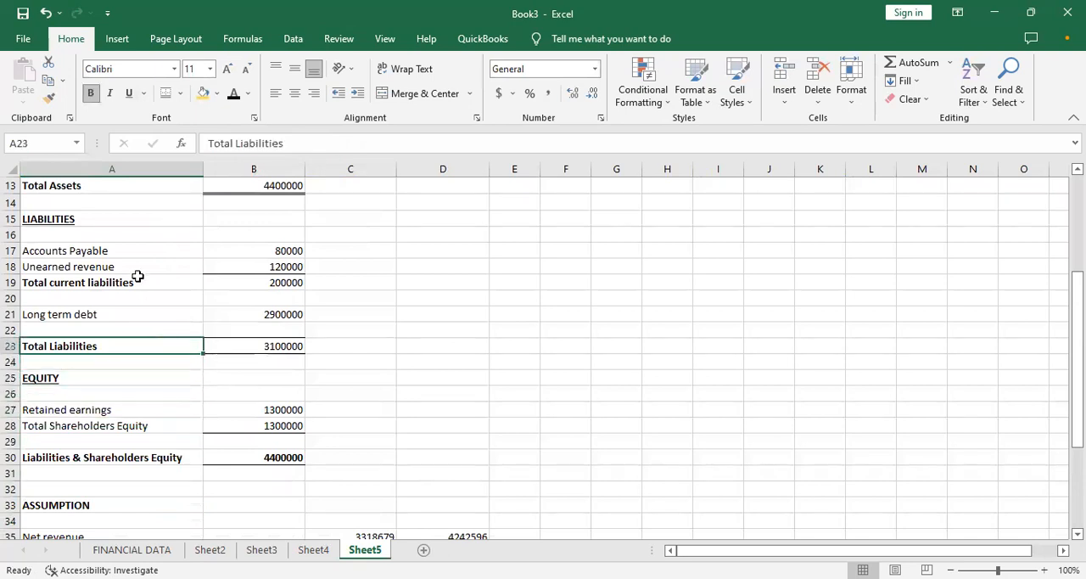
- Delete the Unearned revenue label and amount in A18:B18, shifting the cells left
{"action": "left_click_drag", "start_coordinate": [136, 269], "coordinate": [265, 265]}
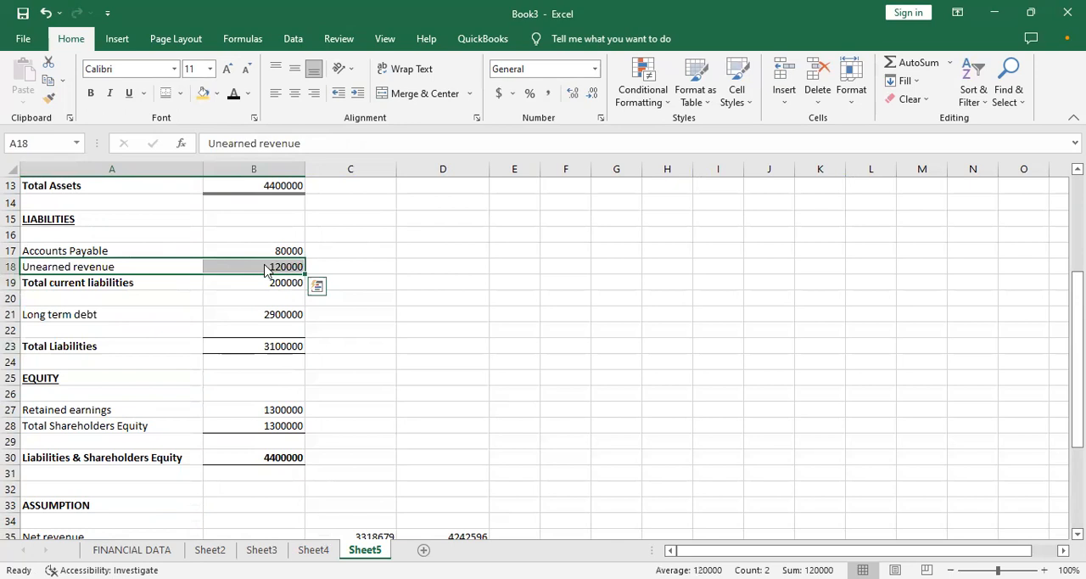
{"action": "right_click", "coordinate": [265, 264]}
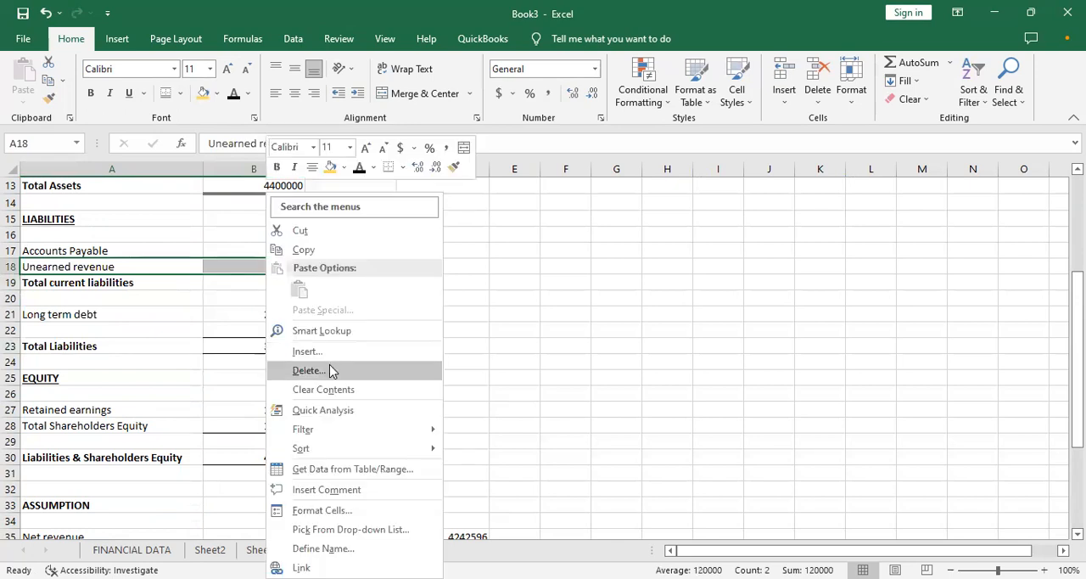
{"action": "left_click", "coordinate": [329, 367]}
{"action": "left_click", "coordinate": [286, 428]}
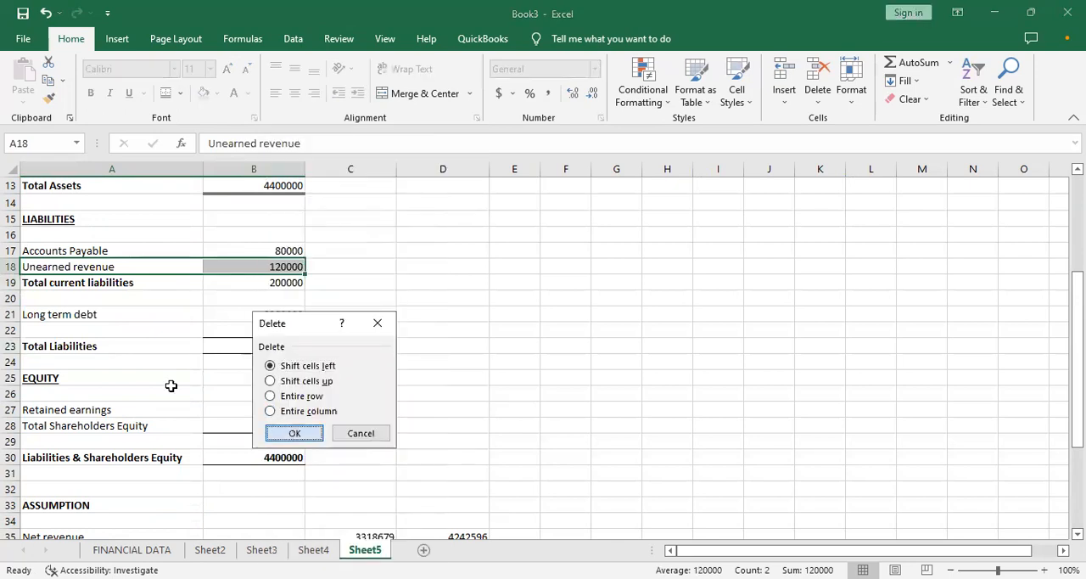
{"action": "left_click", "coordinate": [171, 387]}
- Delete the empty row 18 between Accounts Payable and Total current liabilities
{"action": "left_click", "coordinate": [12, 266]}
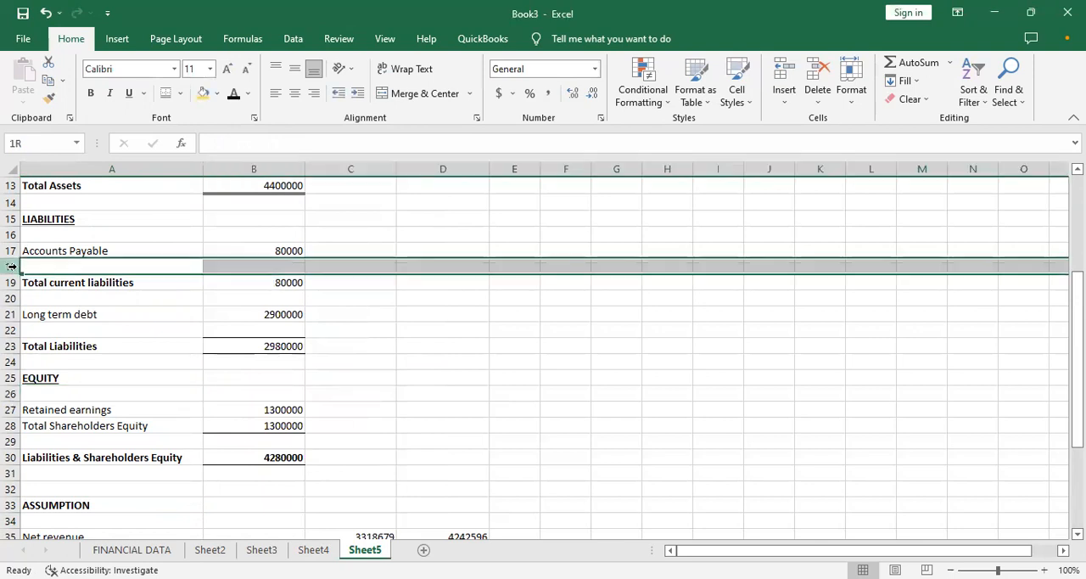
{"action": "right_click", "coordinate": [12, 265]}
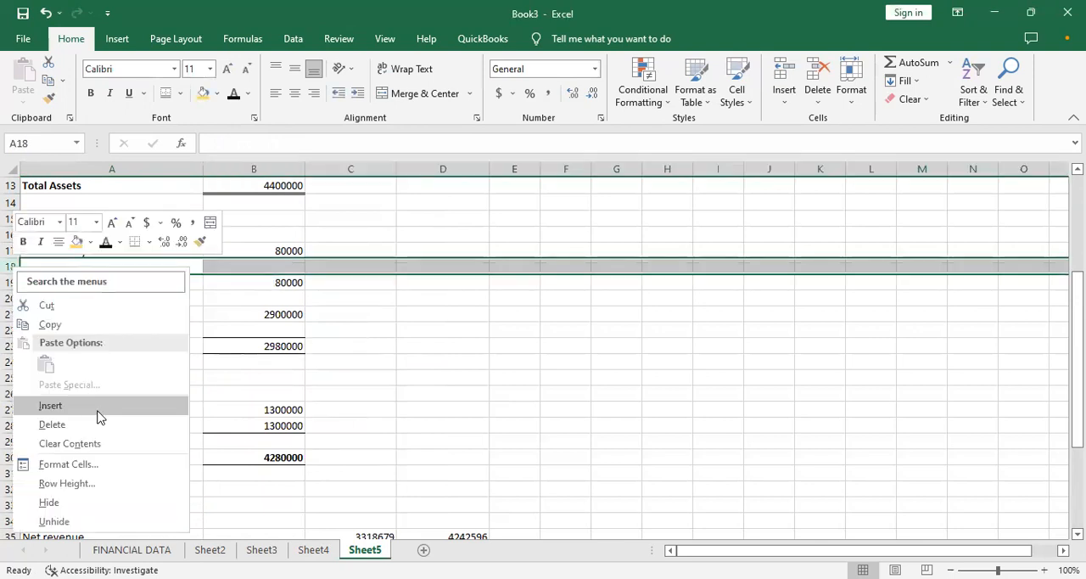
{"action": "left_click", "coordinate": [82, 427]}
{"action": "left_click", "coordinate": [347, 387]}
{"action": "key", "text": "Return"}
{"action": "key", "text": "Return"}
{"action": "key", "text": "Return"}
{"action": "key", "text": "Return"}
{"action": "key", "text": "Return"}
{"action": "key", "text": "Return"}
{"action": "key", "text": "Return"}
{"action": "key", "text": "Return"}
{"action": "key", "text": "Return"}
{"action": "key", "text": "Return"}
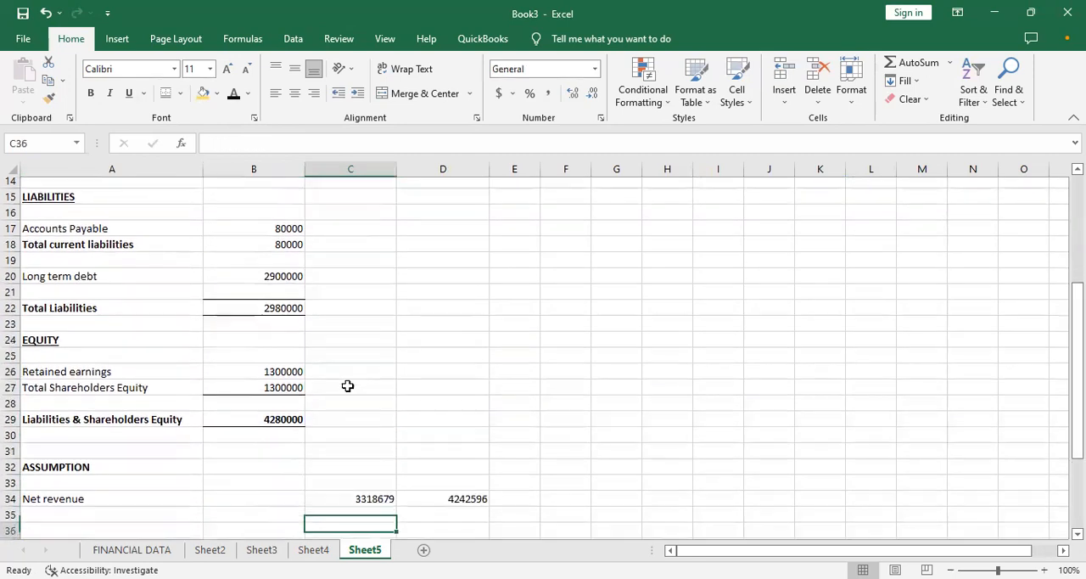
{"action": "key", "text": "Return"}
{"action": "key", "text": "Return"}
{"action": "key", "text": "Return"}
{"action": "key", "text": "Return"}
{"action": "key", "text": "Return"}
{"action": "key", "text": "Return"}
{"action": "key", "text": "Return"}
{"action": "key", "text": "Return"}
{"action": "key", "text": "Return"}
{"action": "key", "text": "Return"}
{"action": "key", "text": "Return"}
{"action": "key", "text": "Up"}
{"action": "key", "text": "Up"}
{"action": "key", "text": "Up"}
{"action": "key", "text": "Up"}
{"action": "key", "text": "Up"}
{"action": "key", "text": "Up"}
{"action": "key", "text": "Up"}
{"action": "key", "text": "Up"}
{"action": "key", "text": "Up"}
{"action": "key", "text": "Up"}
{"action": "key", "text": "Up"}
{"action": "key", "text": "Up"}
{"action": "key", "text": "Up"}
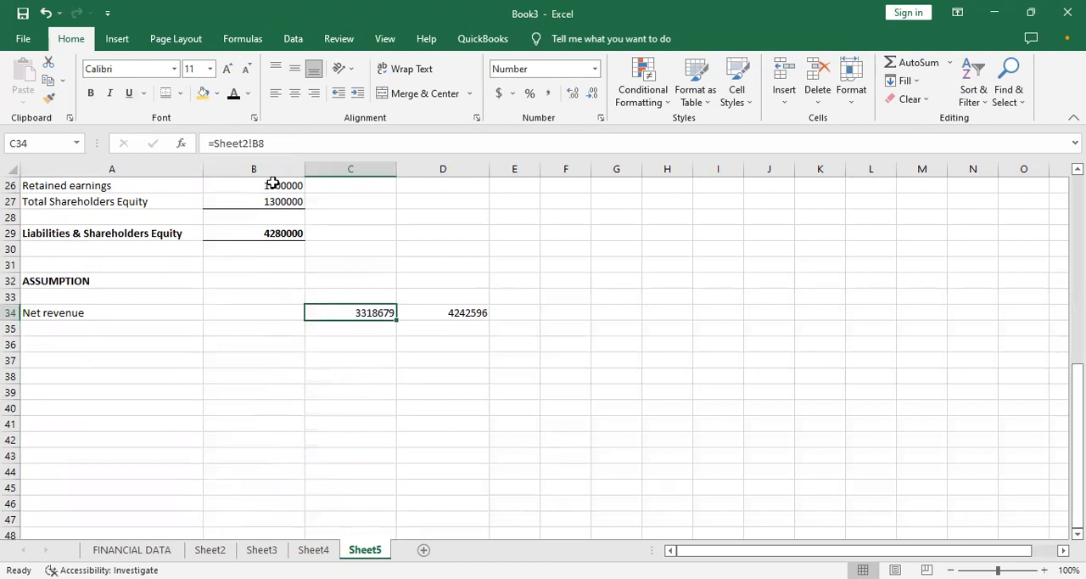
- Add a bottom border to the Retained earnings amount in B26
{"action": "left_click", "coordinate": [271, 182]}
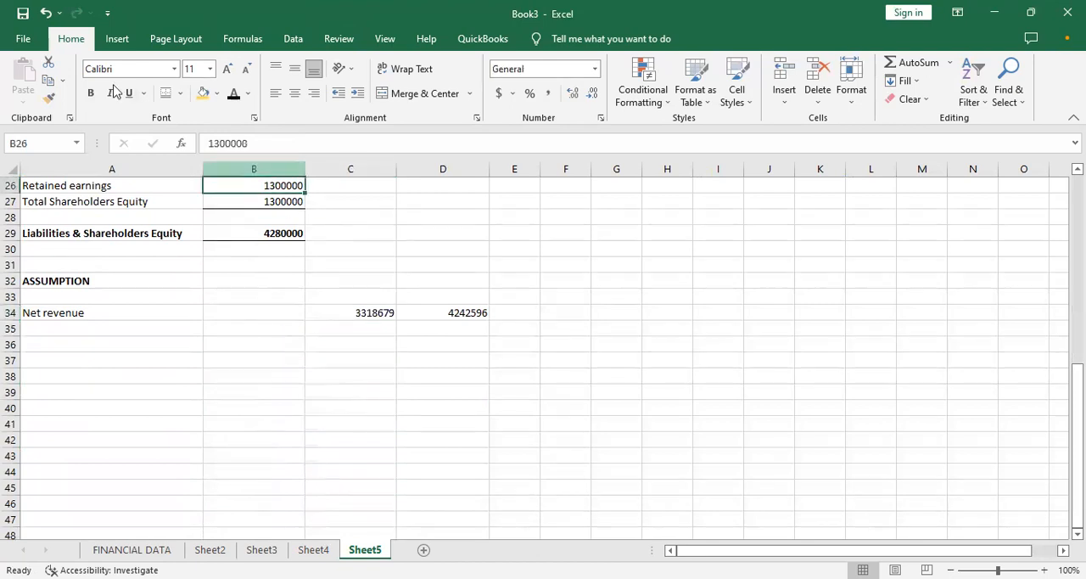
{"action": "left_click", "coordinate": [181, 97]}
{"action": "left_click", "coordinate": [214, 133]}
{"action": "left_click", "coordinate": [275, 270]}
- Enter the label ACCOUNT RECEIVABLES (% OF REVENUE) in A35, directly below Net revenue
{"action": "left_click", "coordinate": [127, 344]}
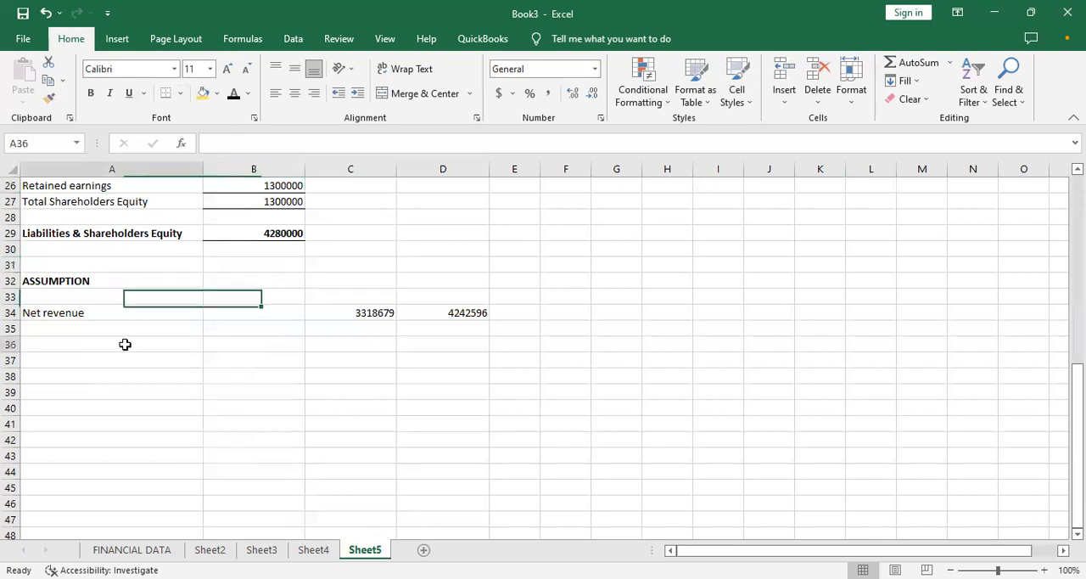
{"action": "left_click", "coordinate": [112, 323]}
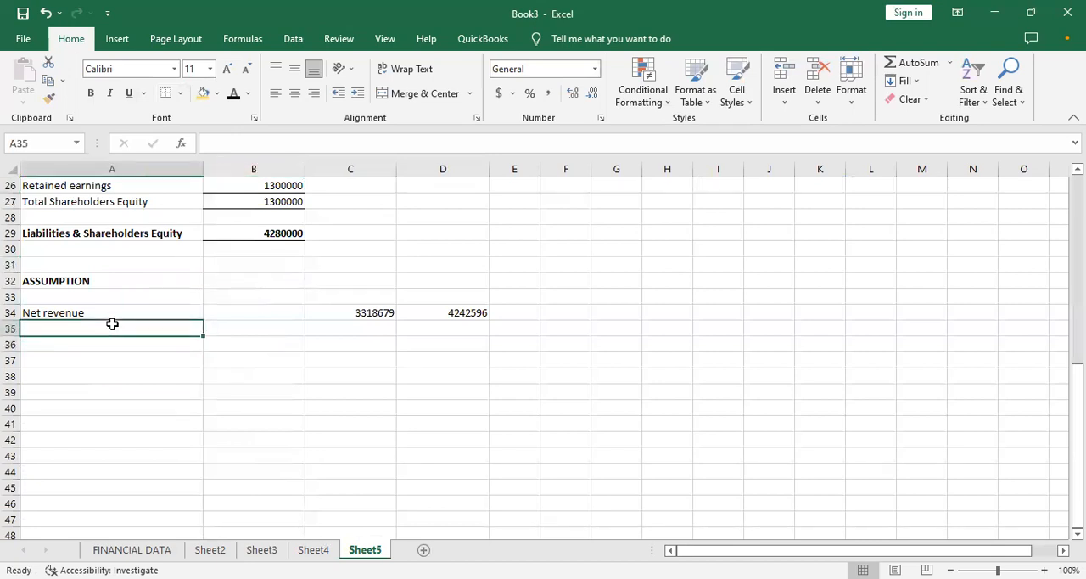
{"action": "type", "text": "A"}
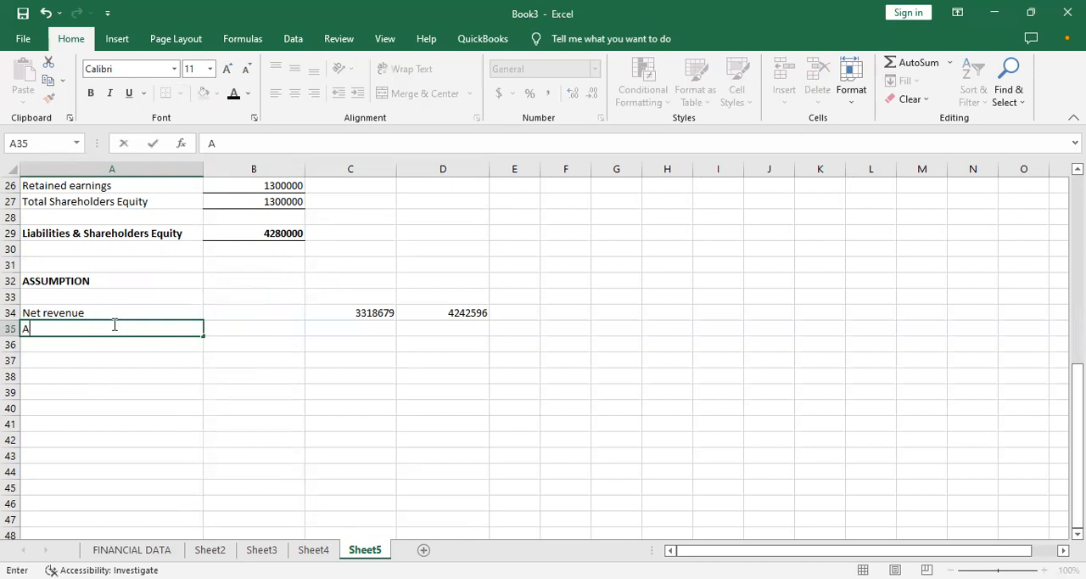
{"action": "type", "text": "CCOUNT"}
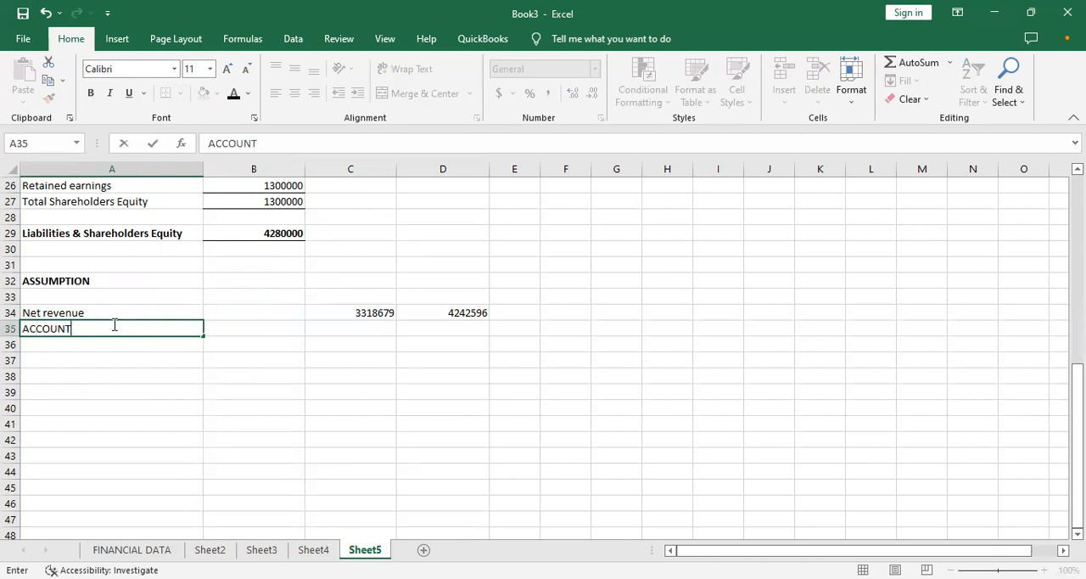
{"action": "type", "text": " RECEIVABLES"}
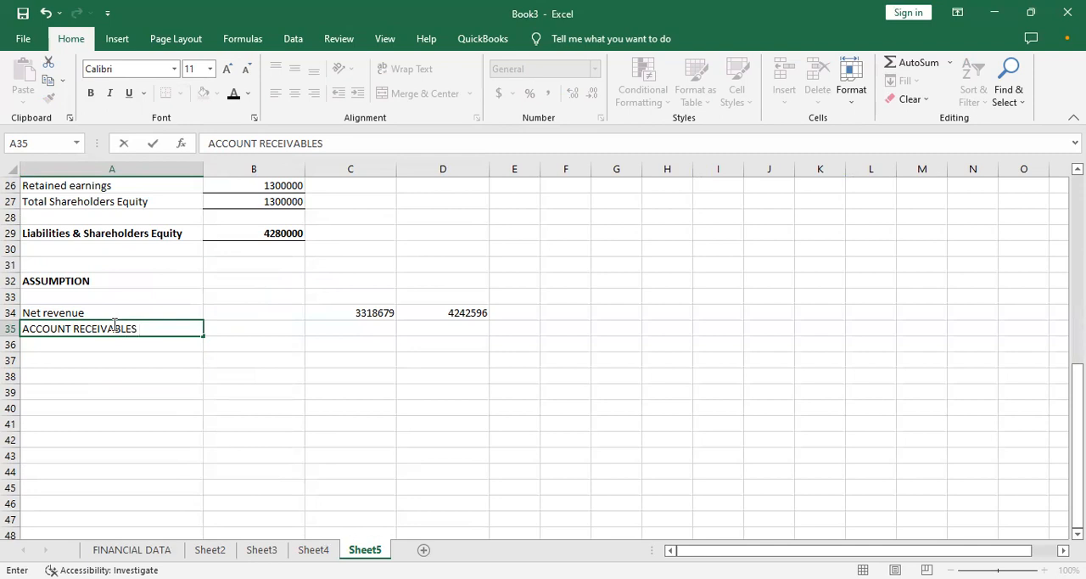
{"action": "type", "text": "(% OF REVE"}
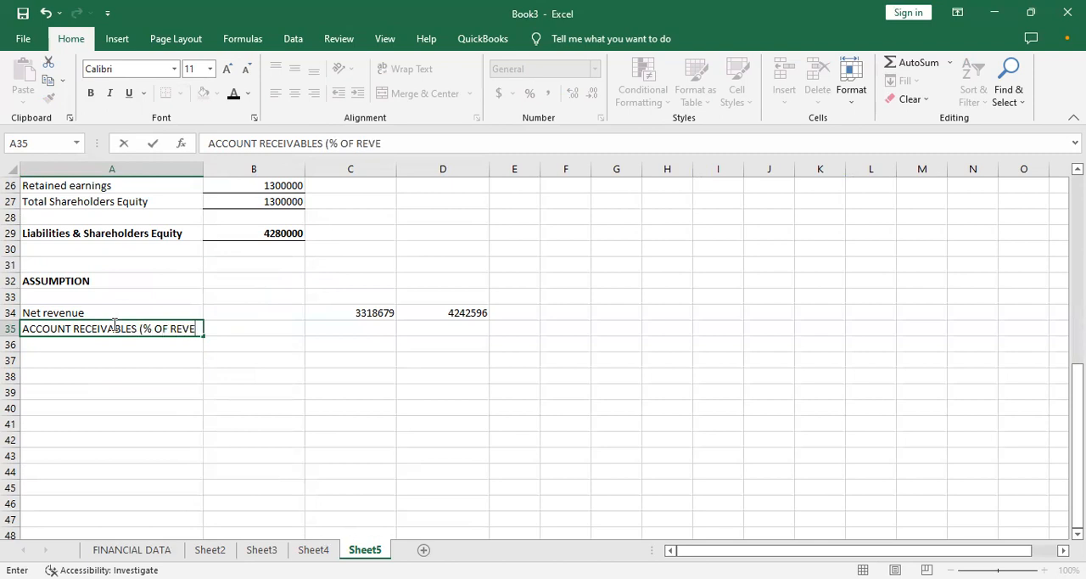
{"action": "key", "text": "BackSpace"}
{"action": "type", "text": ")"}
{"action": "key", "text": "BackSpace"}
{"action": "type", "text": "ENUE("}
{"action": "key", "text": "BackSpace"}
{"action": "type", "text": ")"}
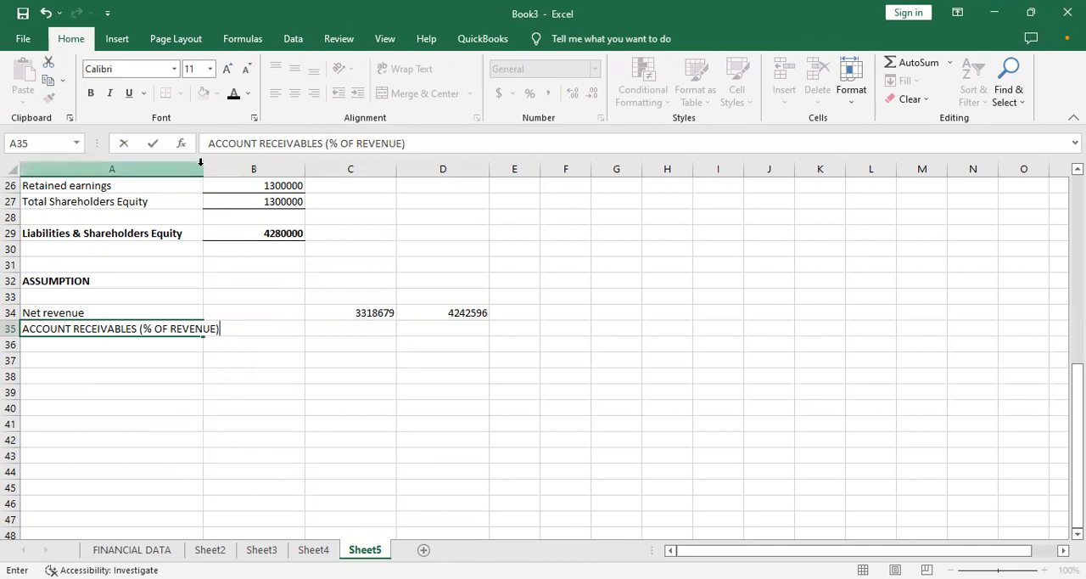
- Widen column A so the account receivables label fits inside it
{"action": "left_click", "coordinate": [230, 205]}
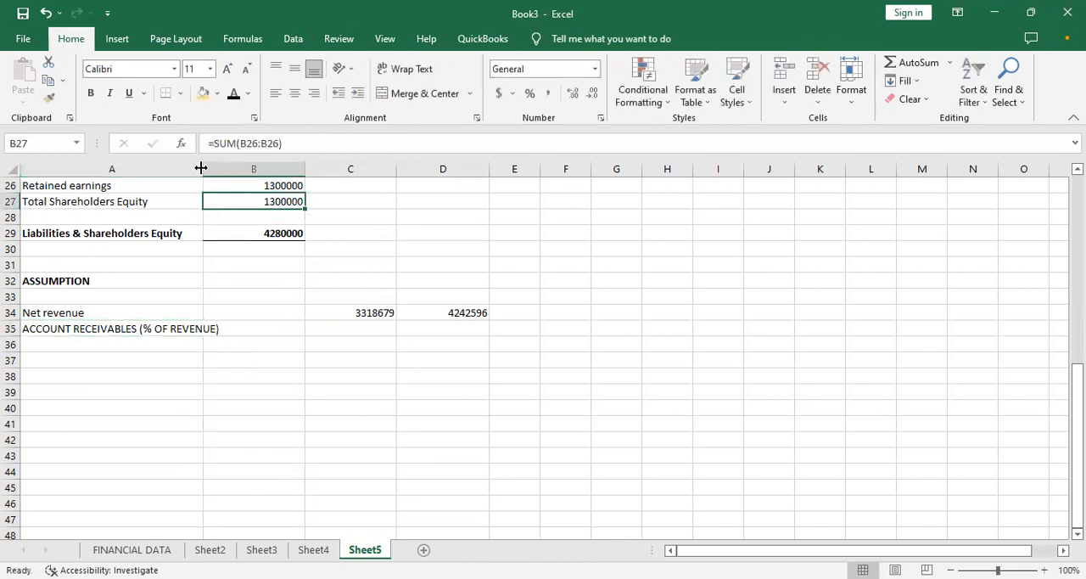
{"action": "left_click_drag", "start_coordinate": [201, 168], "coordinate": [266, 170]}
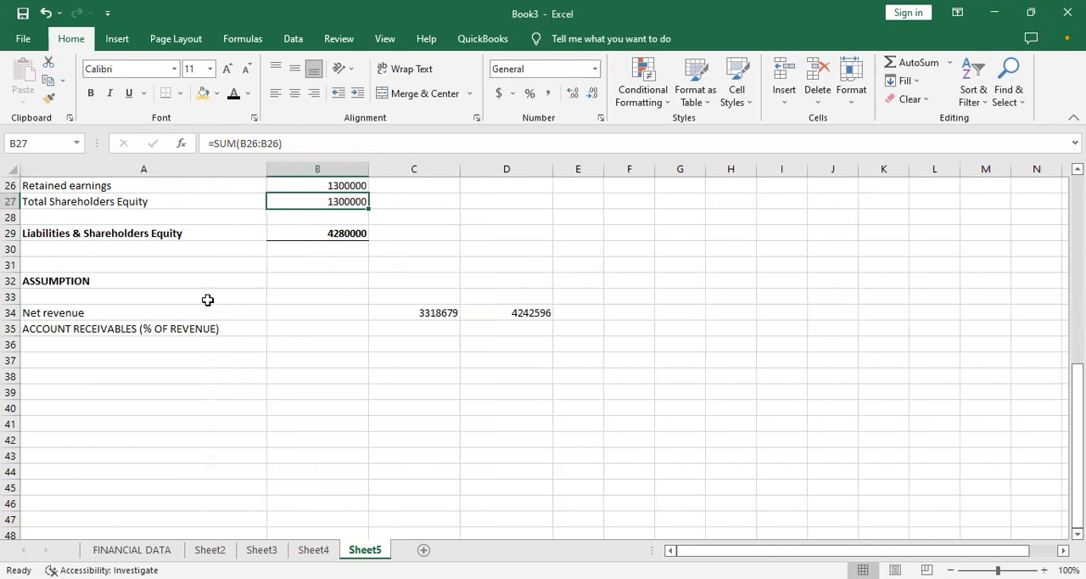
{"action": "left_click", "coordinate": [194, 345]}
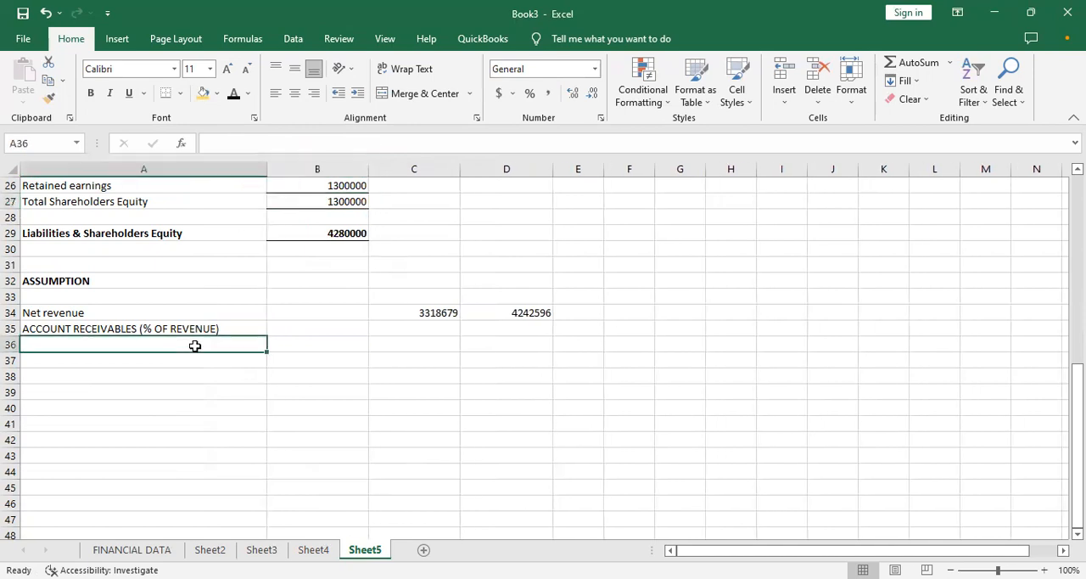
- Copy the account receivables label from A35 into A36
{"action": "left_click", "coordinate": [154, 328]}
{"action": "right_click", "coordinate": [153, 328]}
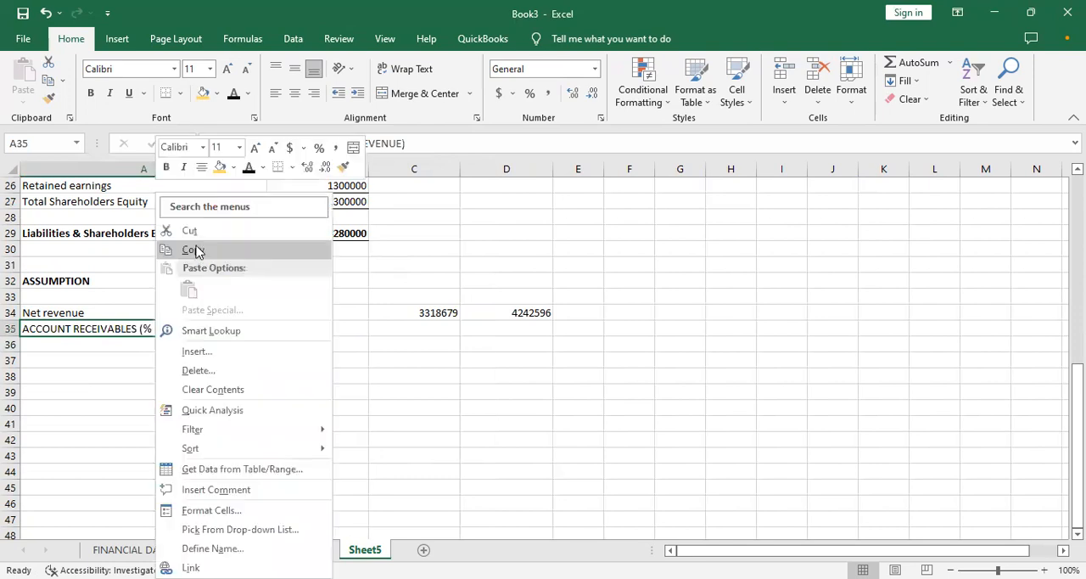
{"action": "left_click", "coordinate": [194, 250]}
{"action": "left_click", "coordinate": [136, 347]}
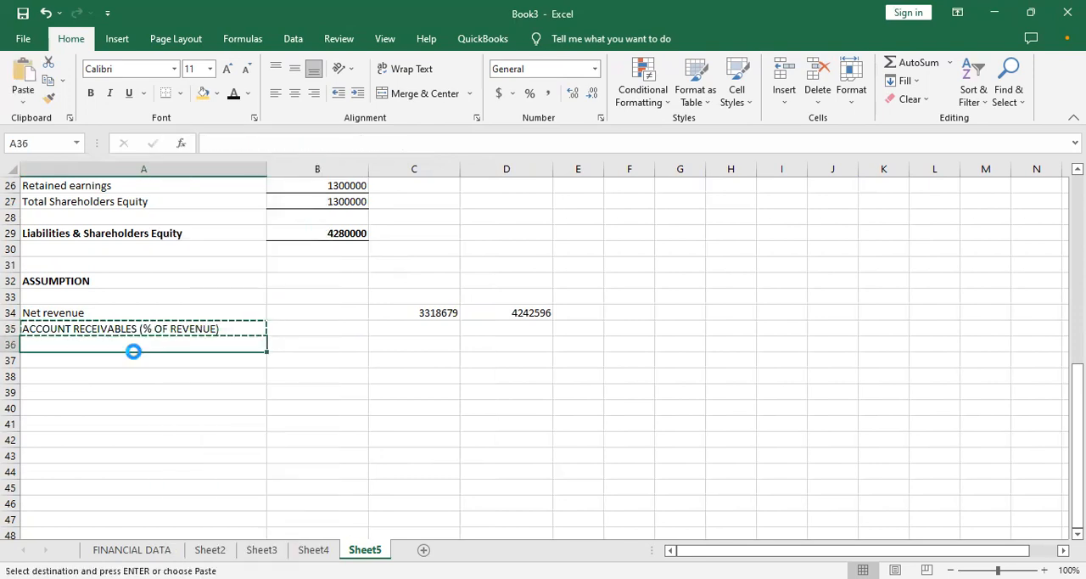
{"action": "key", "text": "ctrl+v"}
- Change the copied label in A36 to ACCOUNT PAYABLES (% OF REVENUE)
{"action": "double_click", "coordinate": [134, 342]}
{"action": "key", "text": "BackSpace"}
{"action": "key", "text": "BackSpace"}
{"action": "key", "text": "BackSpace"}
{"action": "key", "text": "BackSpace"}
{"action": "key", "text": "BackSpace"}
{"action": "key", "text": "BackSpace"}
{"action": "key", "text": "BackSpace"}
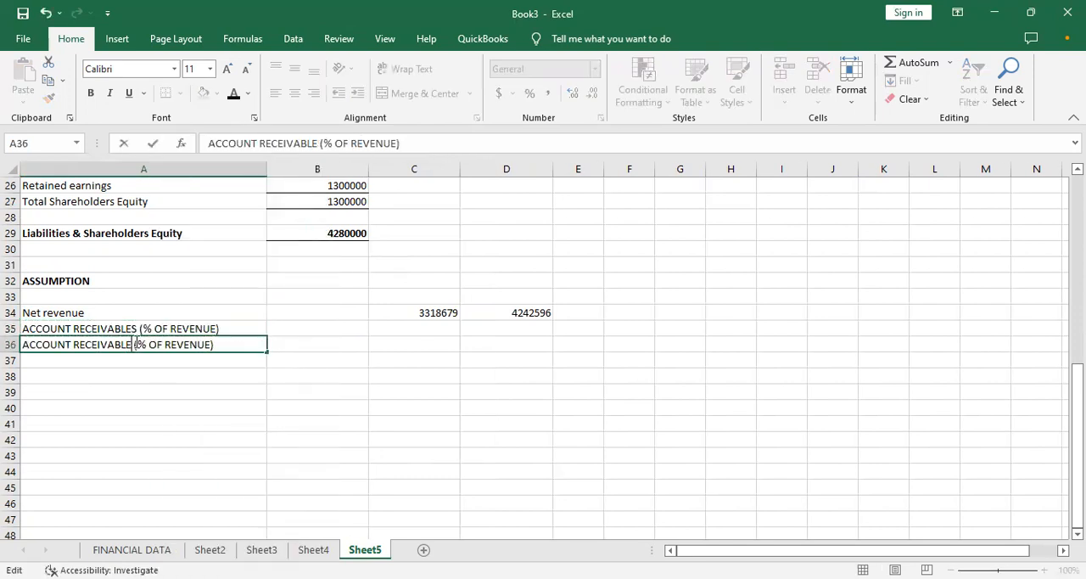
{"action": "key", "text": "BackSpace"}
{"action": "key", "text": "BackSpace"}
{"action": "key", "text": "BackSpace"}
{"action": "key", "text": "BackSpace"}
{"action": "type", "text": "PAYABLES"}
{"action": "key", "text": "Tab"}
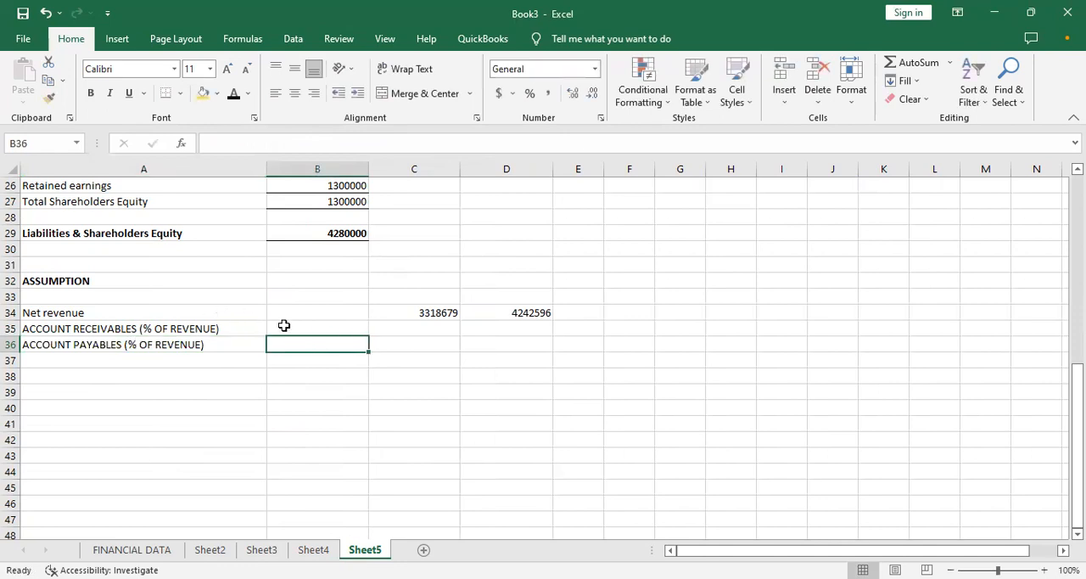
- Enter 5% for account receivables in C35 and 6% for account payables in C36
{"action": "left_click", "coordinate": [394, 326]}
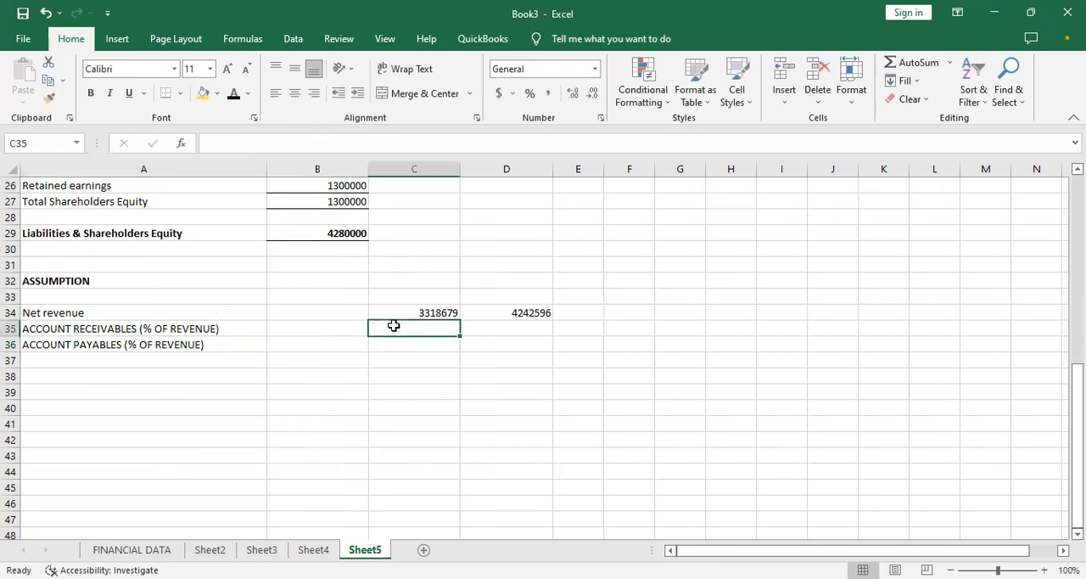
{"action": "type", "text": "5"}
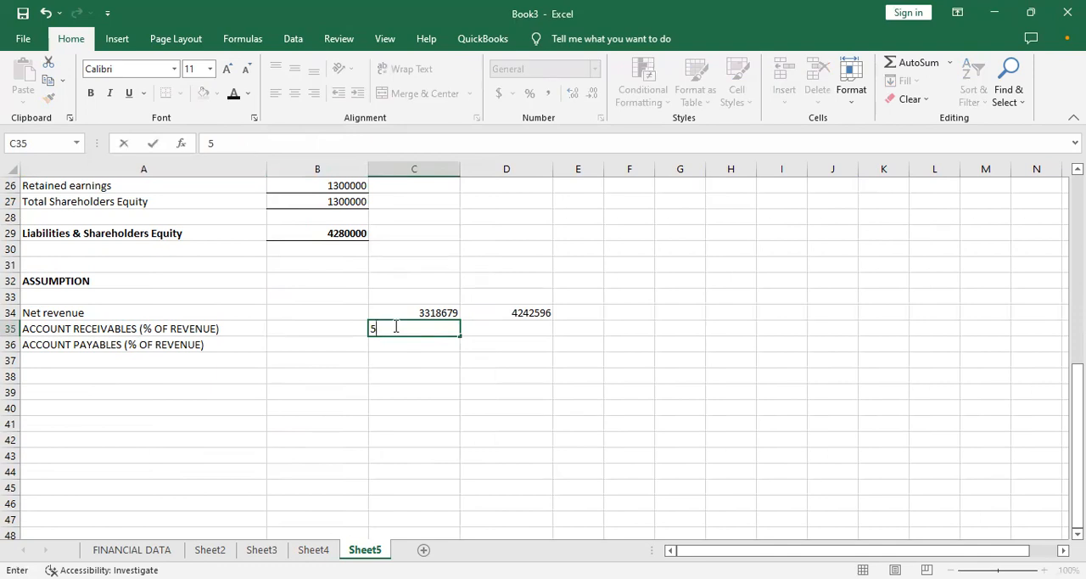
{"action": "type", "text": "%"}
{"action": "key", "text": "Return"}
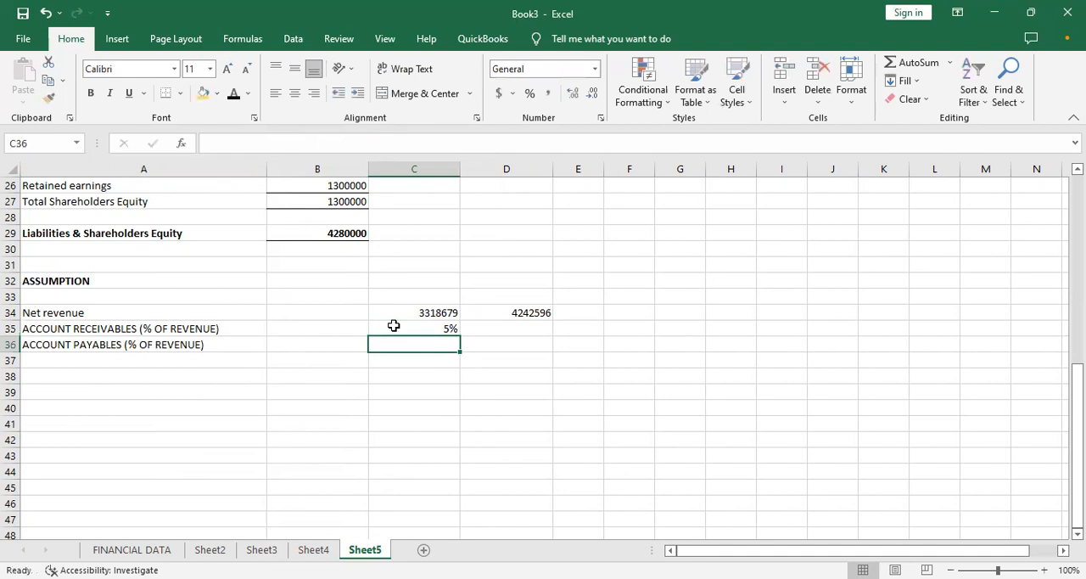
{"action": "type", "text": "6%"}
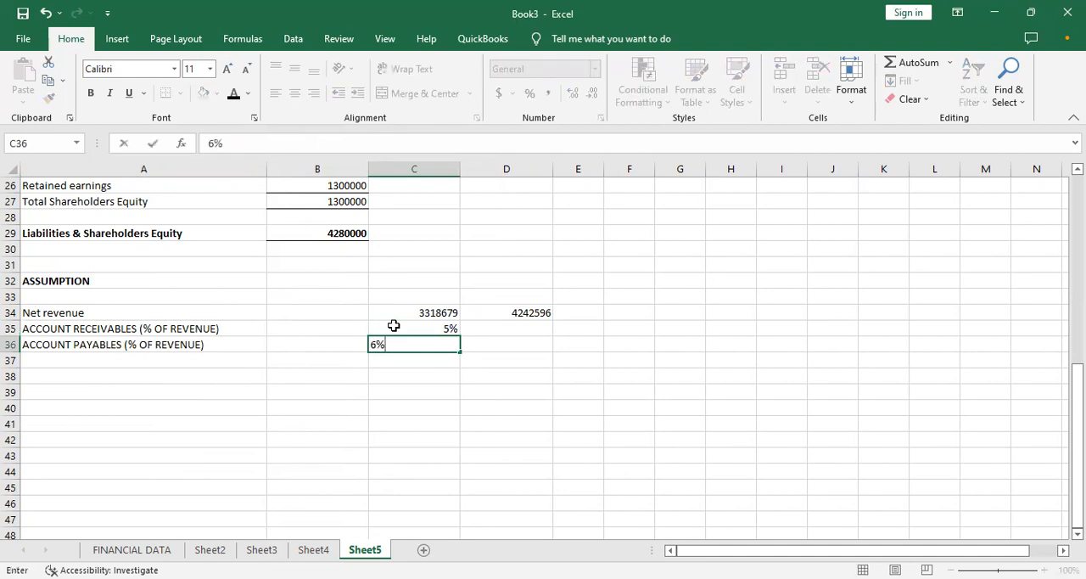
{"action": "key", "text": "Return"}
- Fill the receivables and payables percentages from C35 and C36 across into column D
{"action": "left_click", "coordinate": [450, 331]}
{"action": "left_click_drag", "start_coordinate": [462, 336], "coordinate": [527, 340]}
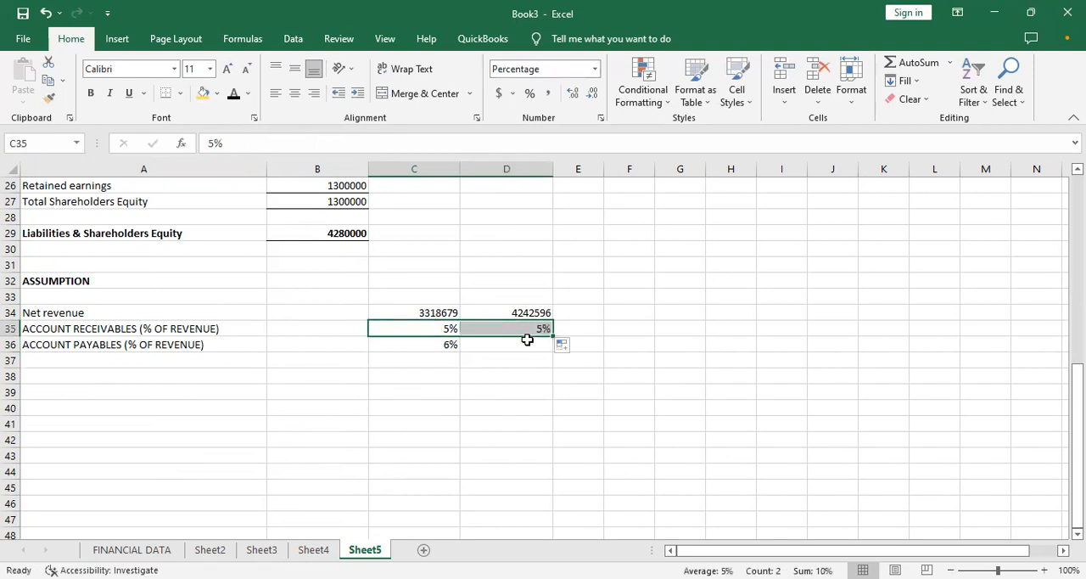
{"action": "left_click", "coordinate": [430, 347]}
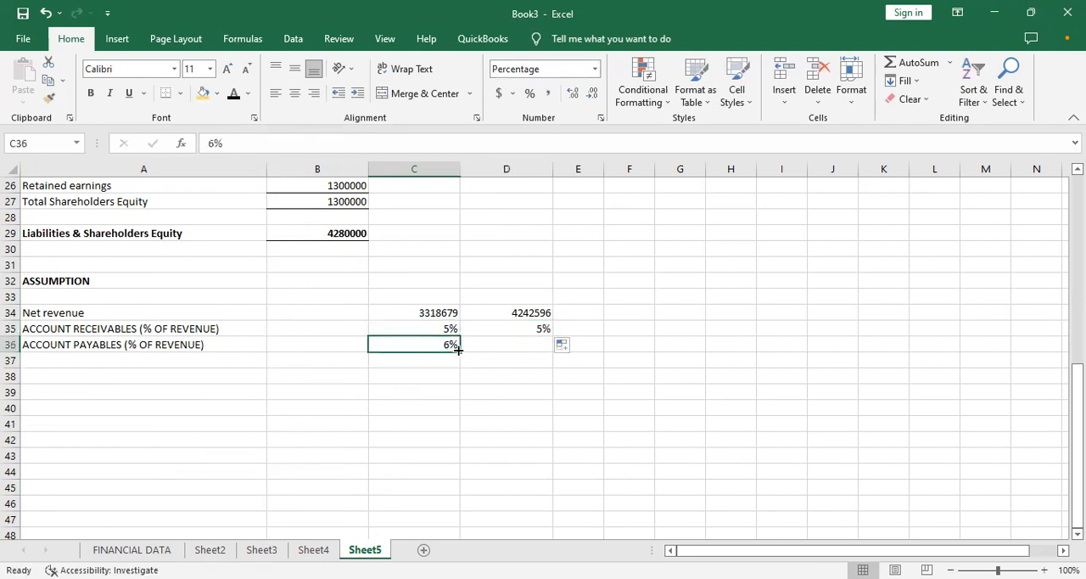
{"action": "left_click_drag", "start_coordinate": [457, 347], "coordinate": [519, 346]}
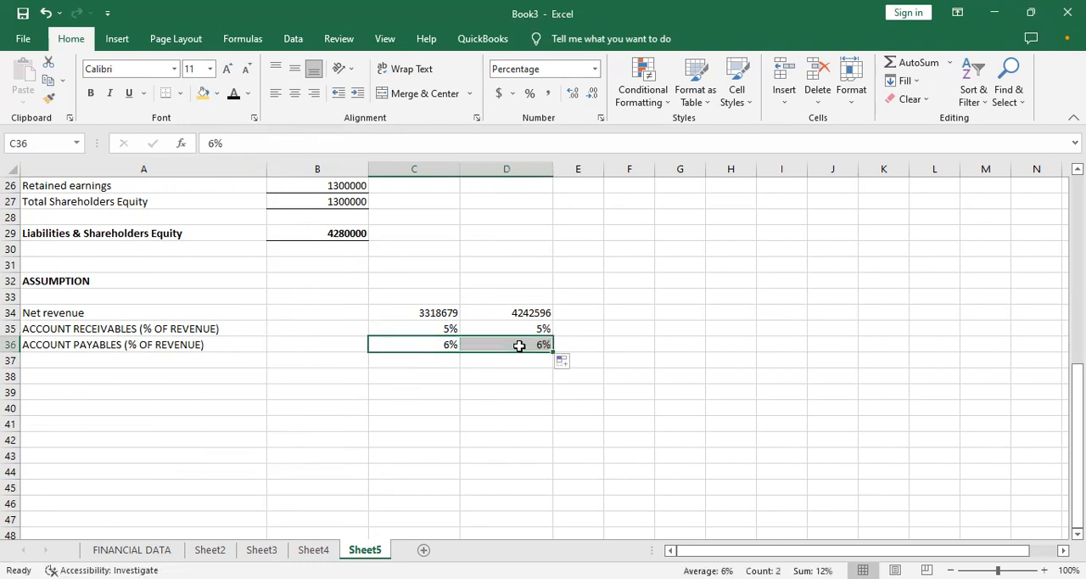
- Enter the label NET BORROWING in A38, leaving row 37 blank
{"action": "left_click", "coordinate": [238, 377]}
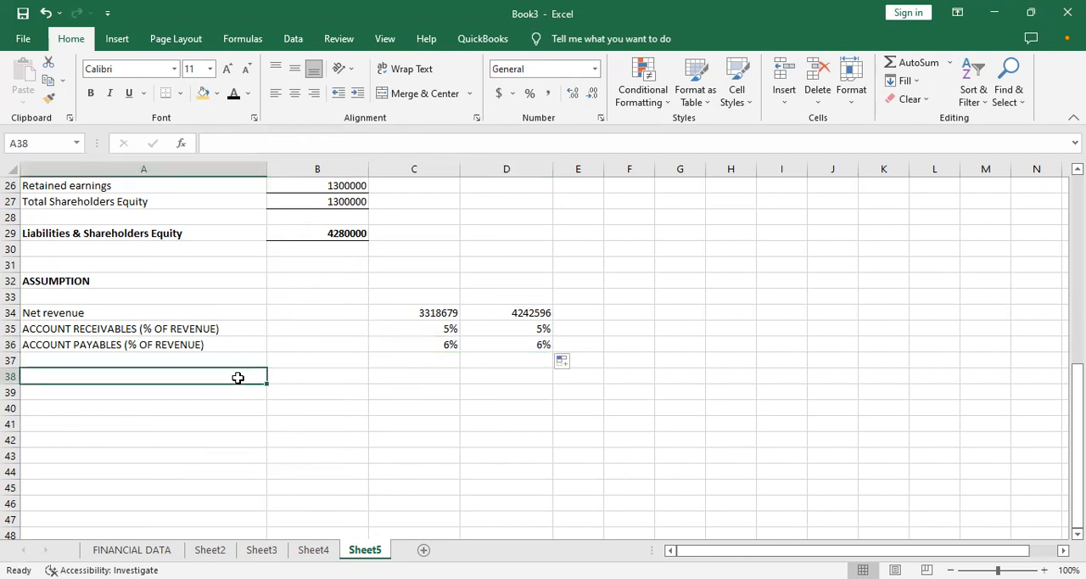
{"action": "type", "text": "NET BORROWING"}
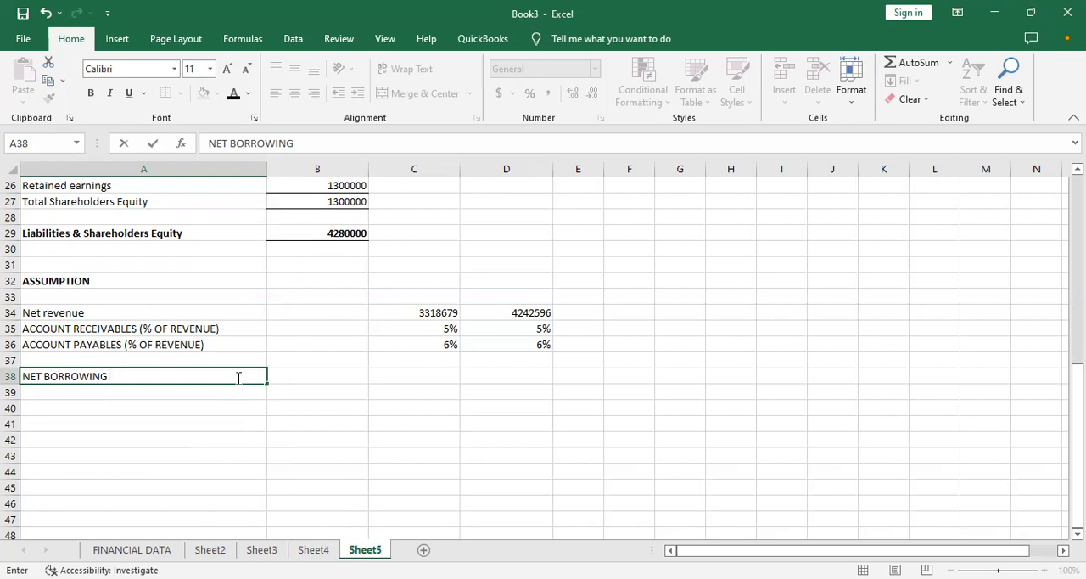
- Set the account payables percentage to 8% in both C36 and D36
{"action": "left_click", "coordinate": [439, 346]}
{"action": "type", "text": "8"}
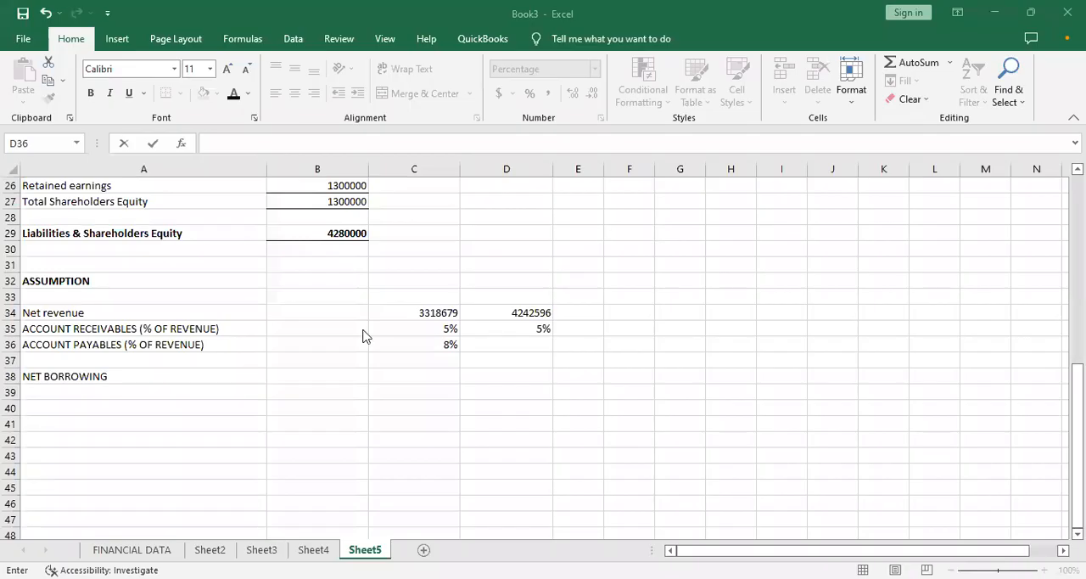
{"action": "left_click", "coordinate": [476, 343]}
{"action": "type", "text": "8%"}
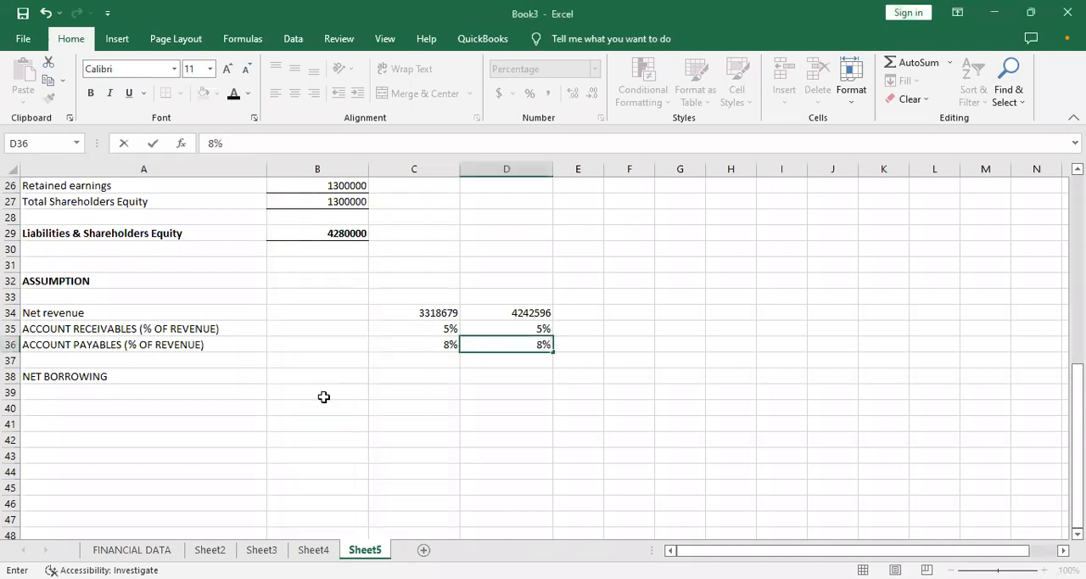
{"action": "left_click", "coordinate": [324, 397]}
- Enter a net borrowing amount of 800000 in D38
{"action": "left_click", "coordinate": [266, 378]}
{"action": "left_click", "coordinate": [293, 381]}
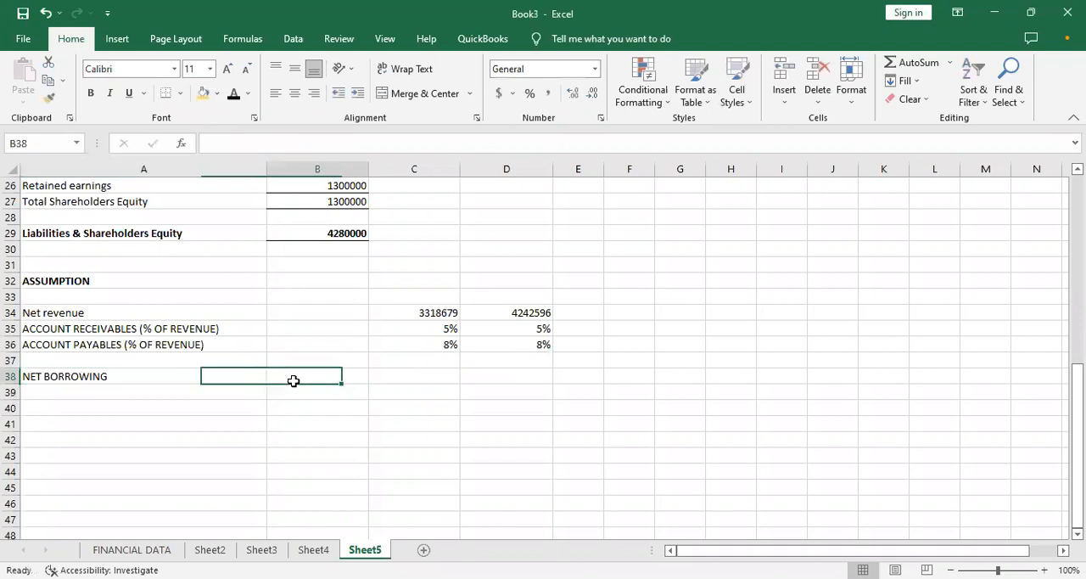
{"action": "key", "text": "Right"}
{"action": "key", "text": "Right"}
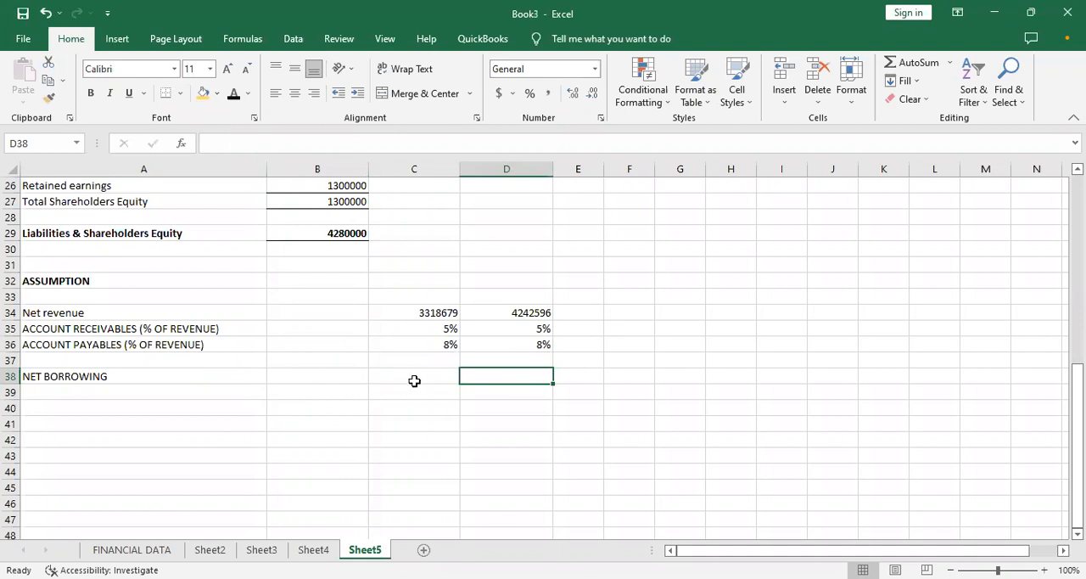
{"action": "type", "text": "800000"}
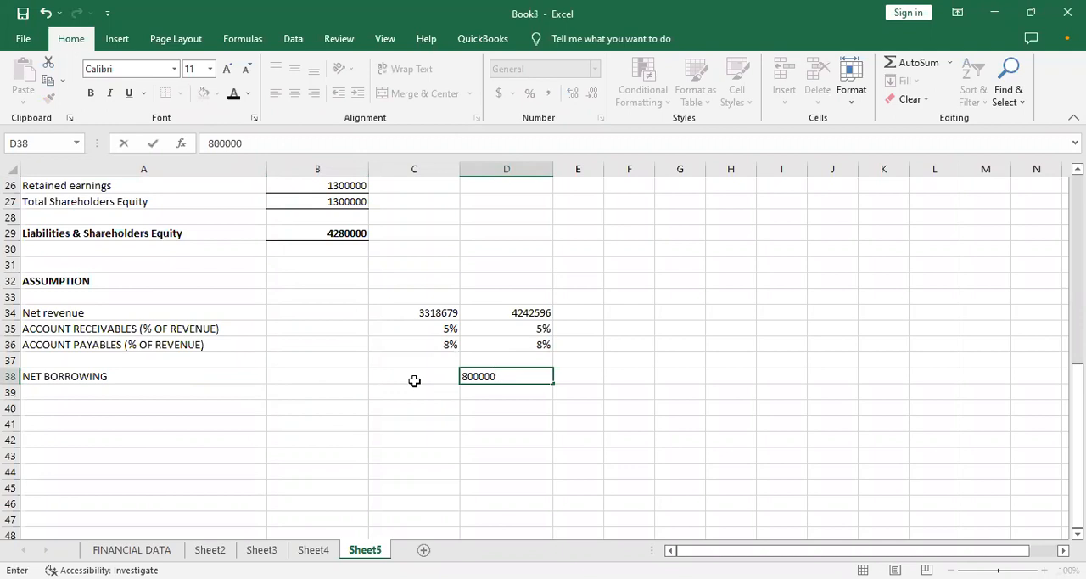
- Enter the label DEBT PAYMENT in A39, below NET BORROWING
{"action": "left_click", "coordinate": [56, 392]}
{"action": "type", "text": "DEBT P"}
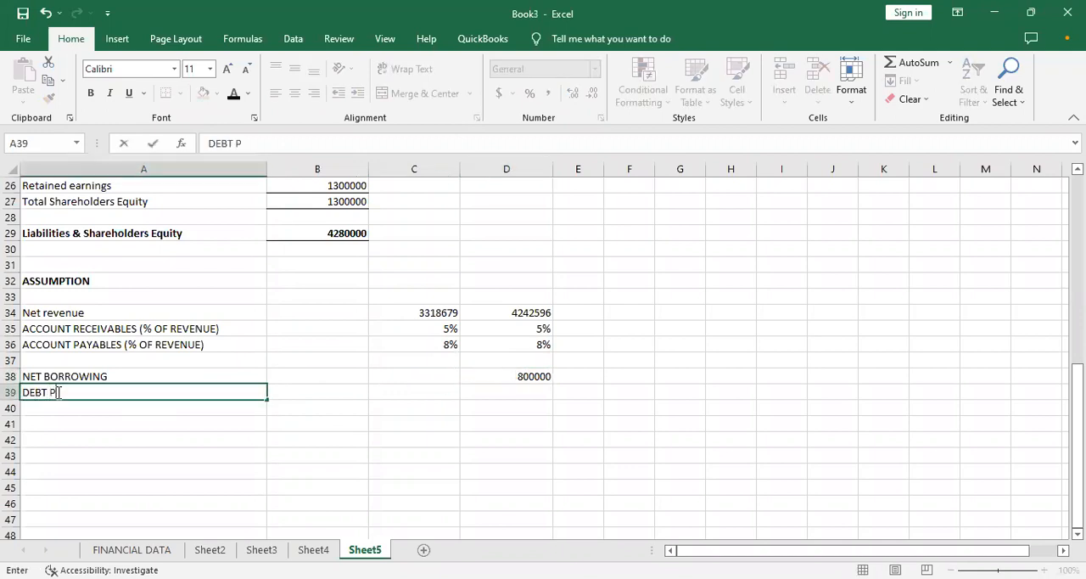
{"action": "type", "text": "AYMENT"}
{"action": "key", "text": "Tab"}
{"action": "key", "text": "Tab"}
{"action": "key", "text": "Tab"}
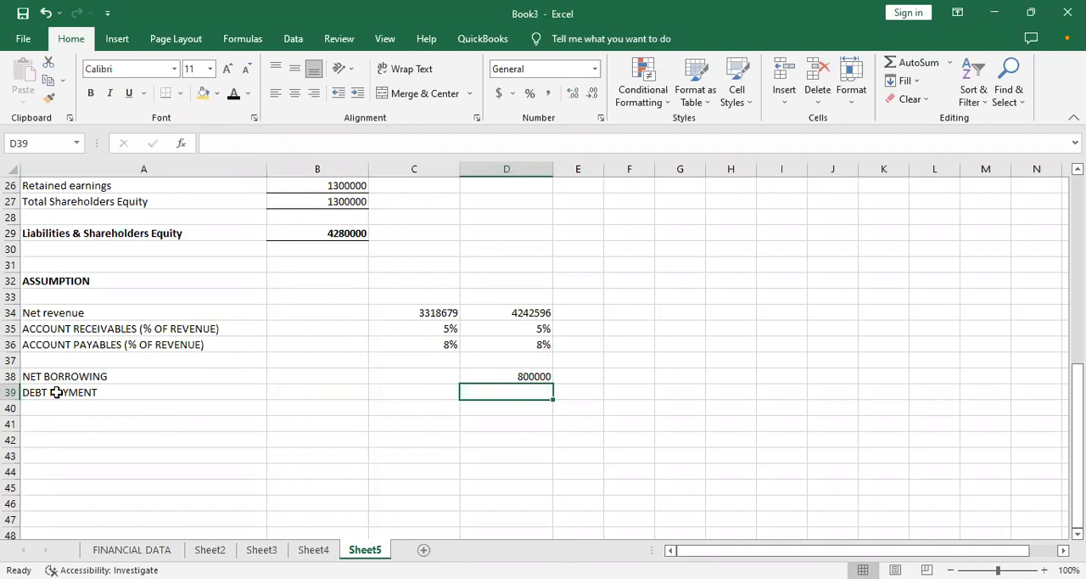
- Enter debt payment amounts of 450000 in C39 and 600000 in D39
{"action": "key", "text": "Left"}
{"action": "type", "text": "45"}
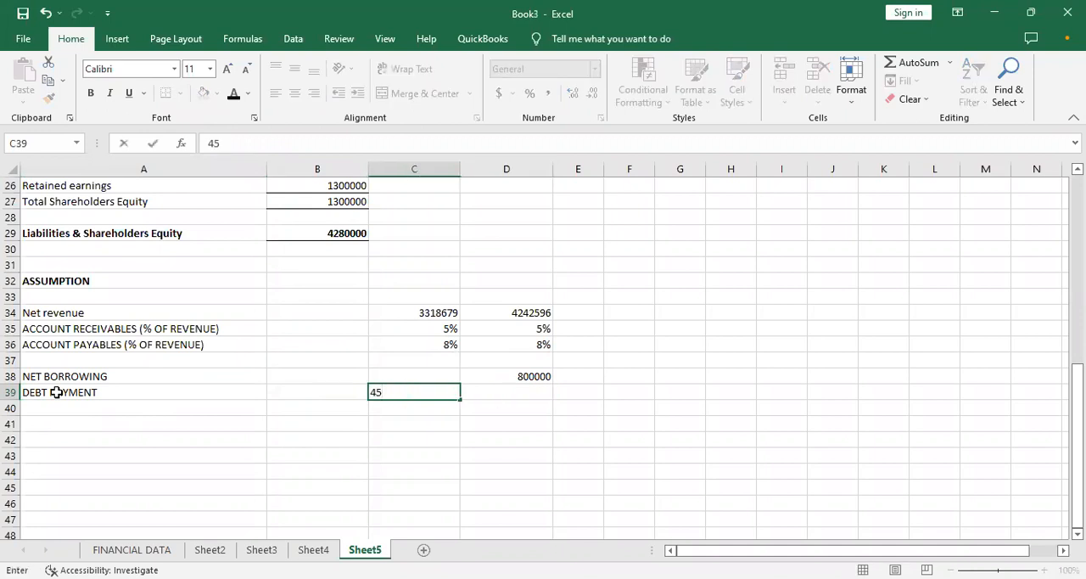
{"action": "type", "text": "0000"}
{"action": "key", "text": "Tab"}
{"action": "type", "text": "600000"}
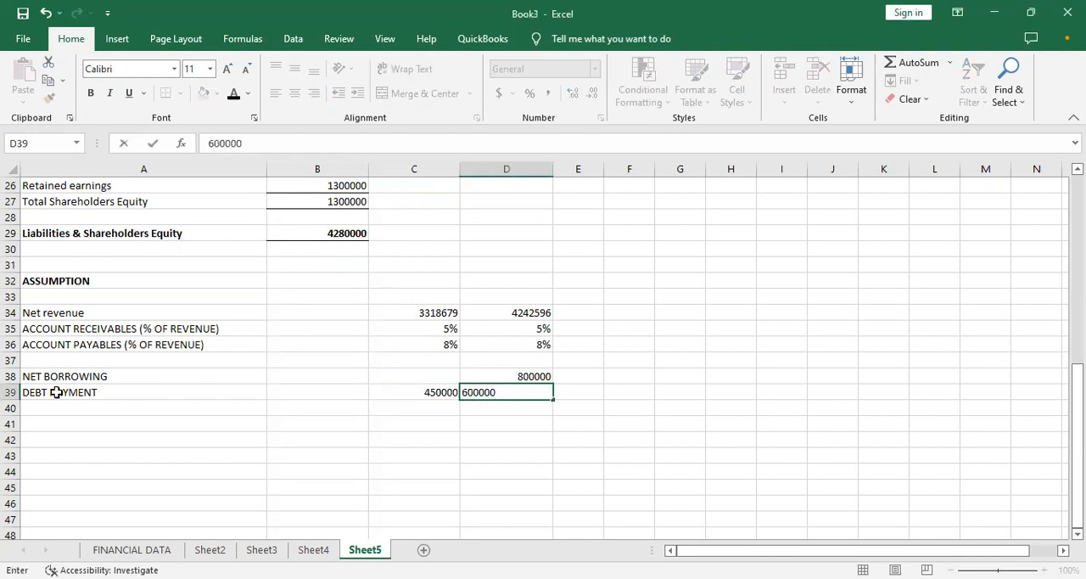
{"action": "key", "text": "Return"}
{"action": "key", "text": "Return"}
{"action": "key", "text": "Up"}
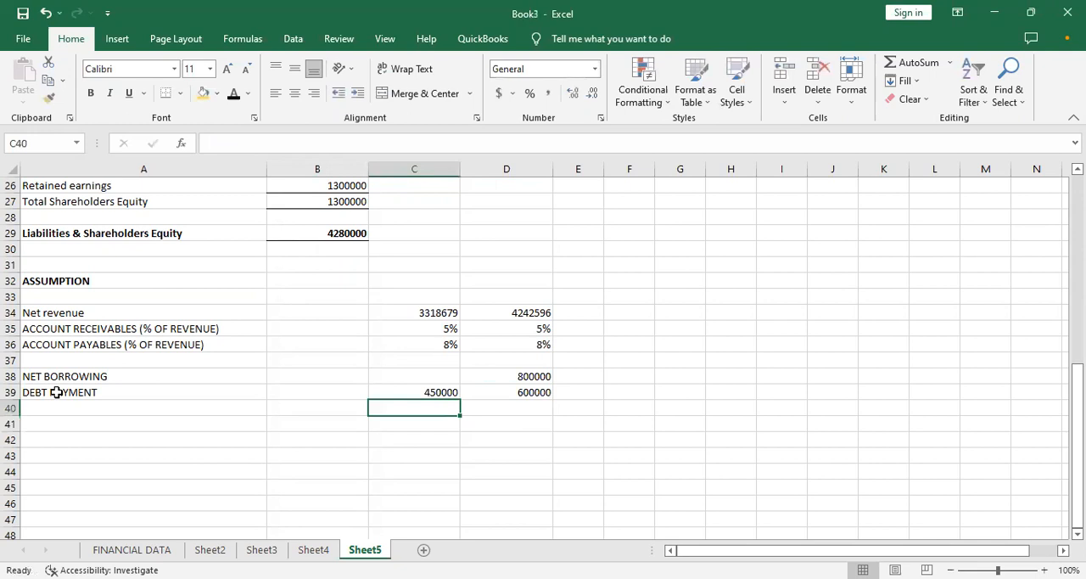
{"action": "left_click", "coordinate": [60, 409]}
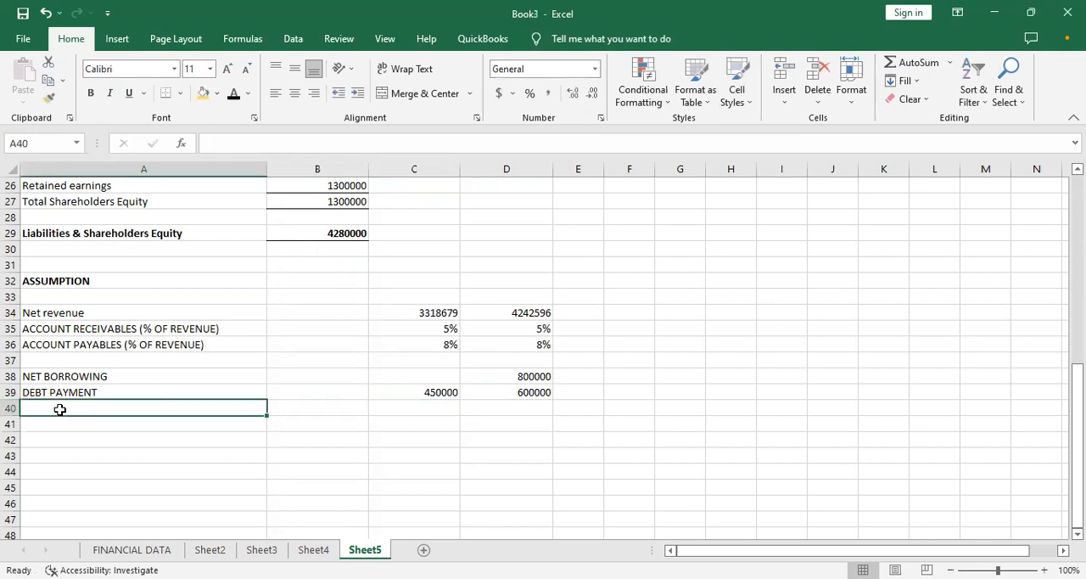
- Add an INTEREST RATE row below DEBT PAYMENT, with 5% in both C40 and D40
{"action": "type", "text": "INTER"}
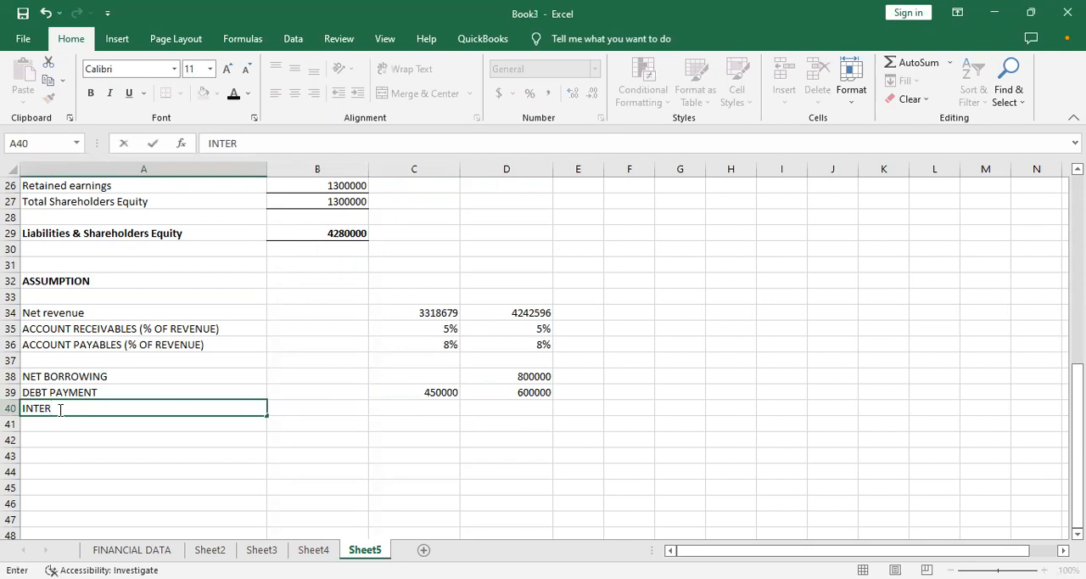
{"action": "type", "text": "EST RATE"}
{"action": "key", "text": "Tab"}
{"action": "key", "text": "Tab"}
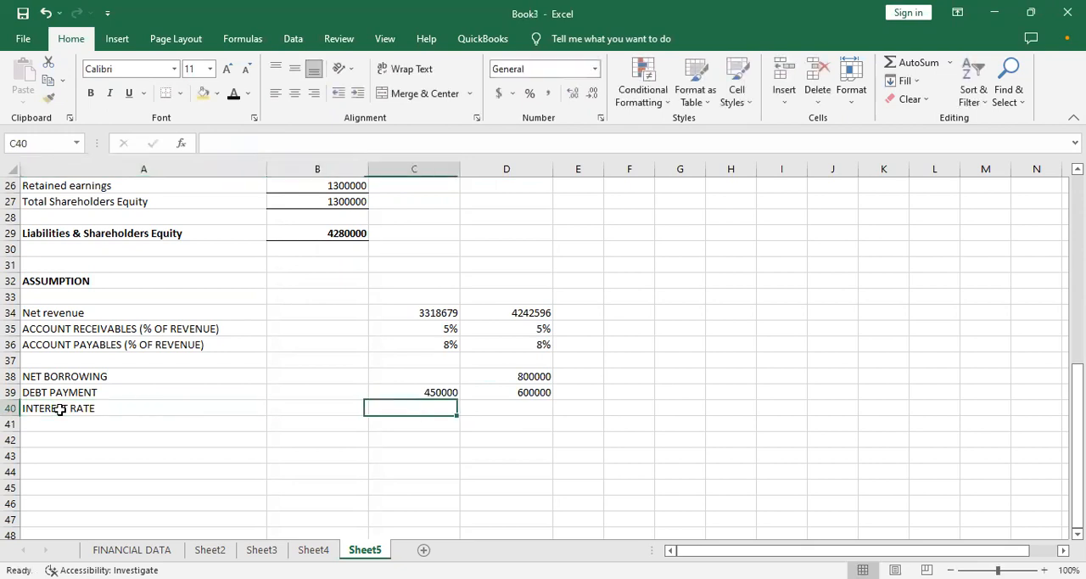
{"action": "type", "text": "5%"}
{"action": "key", "text": "Tab"}
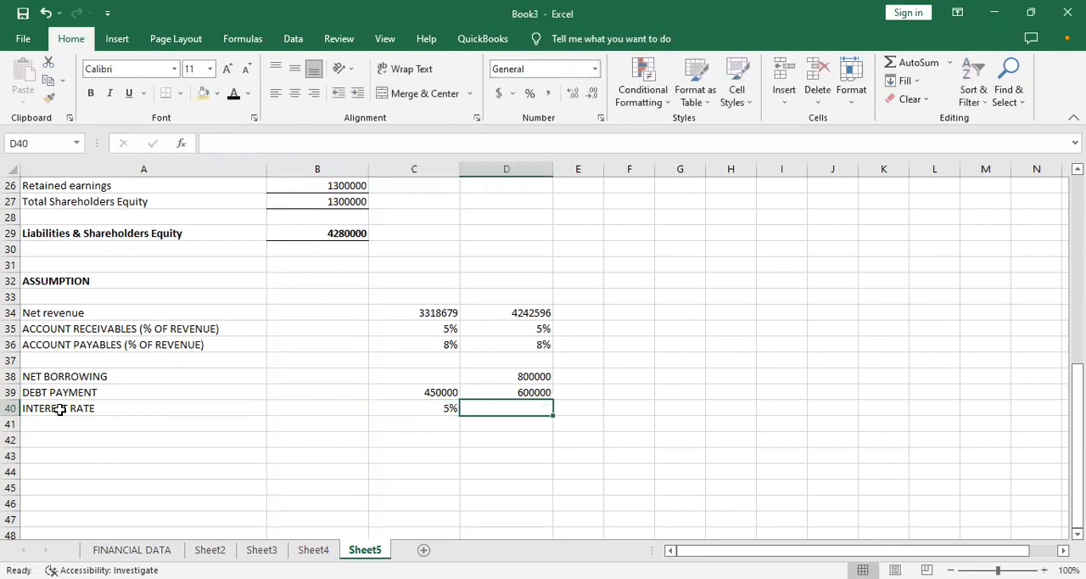
{"action": "type", "text": "5%"}
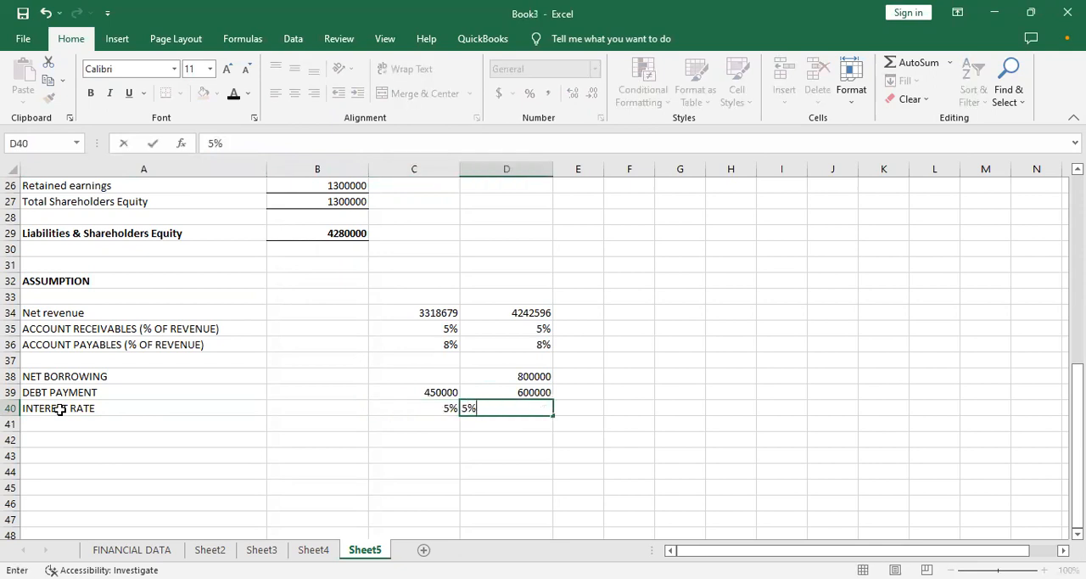
- Enter the label INTEREST PAYMENT in A41, below INTEREST RATE
{"action": "left_click", "coordinate": [64, 419]}
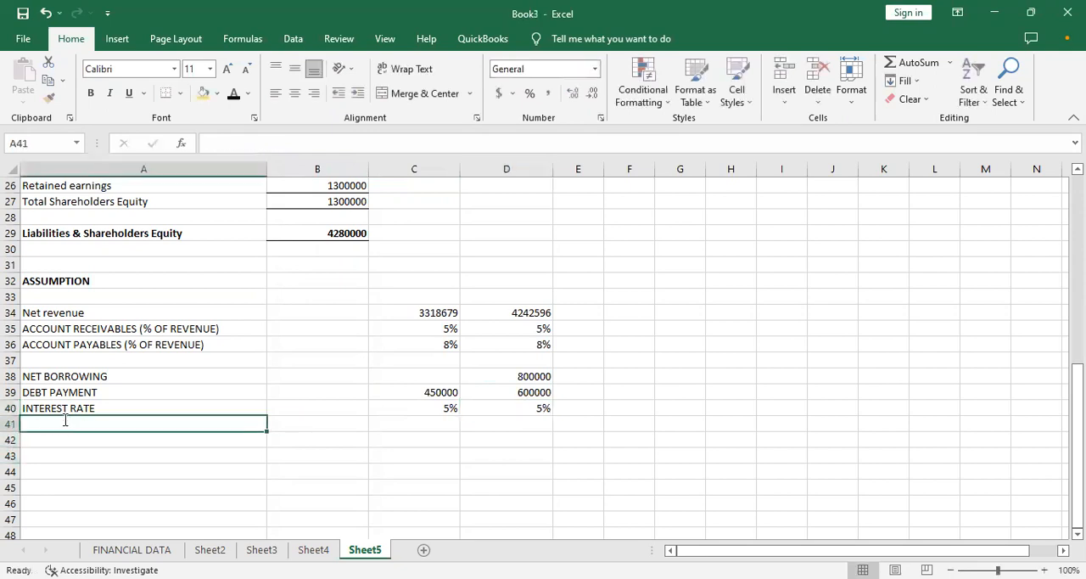
{"action": "type", "text": "INTEREST PA"}
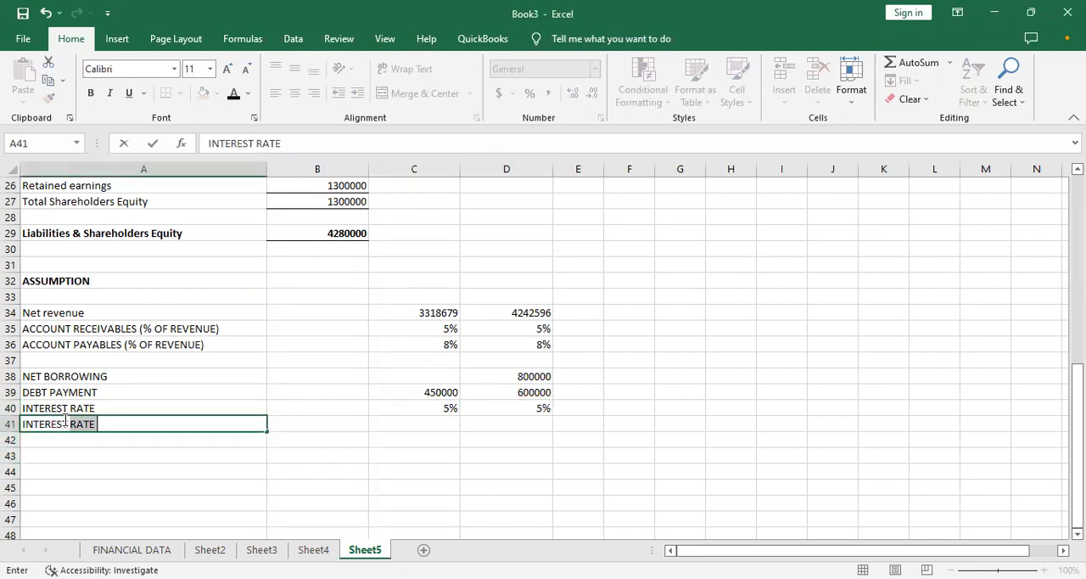
{"action": "type", "text": "YMENT"}
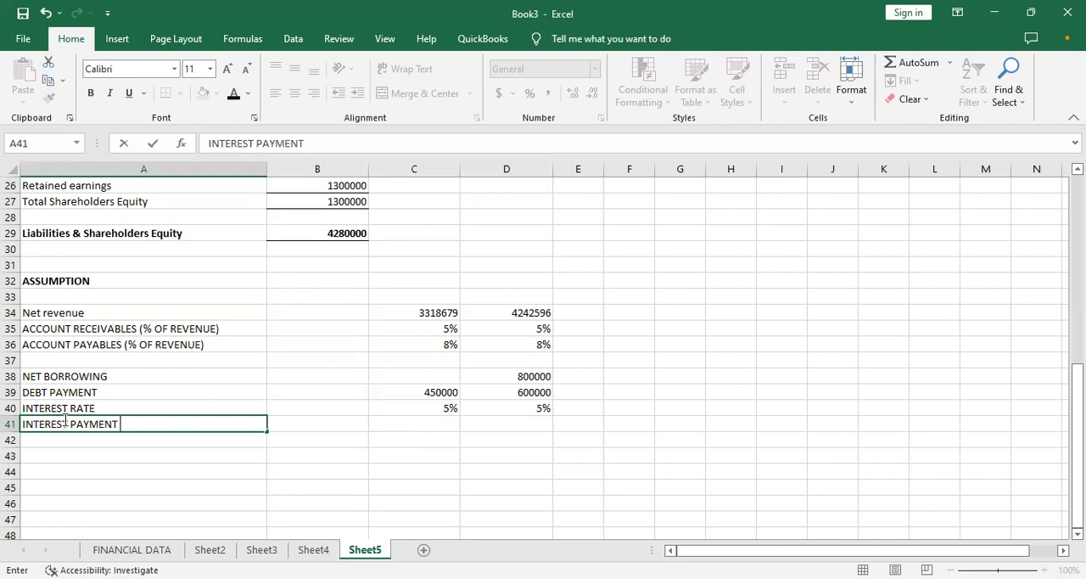
- Examine the Cash and Accounts receivable rows and their month columns at the start of the statement
{"action": "key", "text": "Up"}
{"action": "key", "text": "Up"}
{"action": "key", "text": "Up"}
{"action": "key", "text": "Up"}
{"action": "key", "text": "Up"}
{"action": "key", "text": "Up"}
{"action": "key", "text": "Up"}
{"action": "key", "text": "Up"}
{"action": "key", "text": "Up"}
{"action": "key", "text": "Up"}
{"action": "key", "text": "Up"}
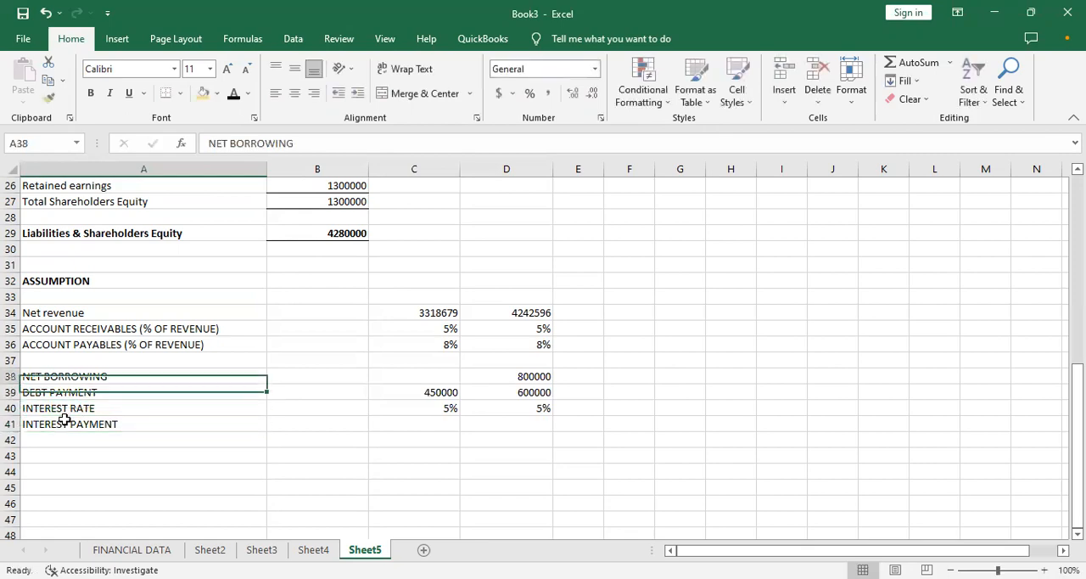
{"action": "key", "text": "Up"}
{"action": "key", "text": "Up"}
{"action": "key", "text": "Up"}
{"action": "key", "text": "Up"}
{"action": "key", "text": "Up"}
{"action": "key", "text": "Up"}
{"action": "key", "text": "Up"}
{"action": "key", "text": "Up"}
{"action": "key", "text": "Up"}
{"action": "key", "text": "Up"}
{"action": "key", "text": "Up"}
{"action": "key", "text": "Up"}
{"action": "key", "text": "Up"}
{"action": "key", "text": "Up"}
{"action": "key", "text": "Up"}
{"action": "key", "text": "Up"}
{"action": "key", "text": "Up"}
{"action": "key", "text": "Up"}
{"action": "key", "text": "Up"}
{"action": "key", "text": "Up"}
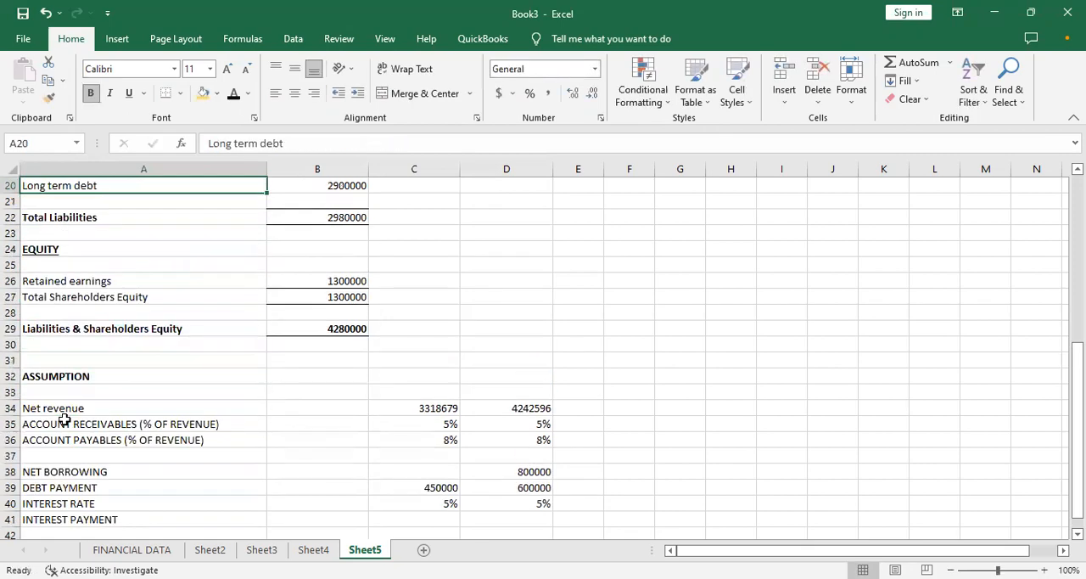
{"action": "key", "text": "Up"}
{"action": "key", "text": "Up"}
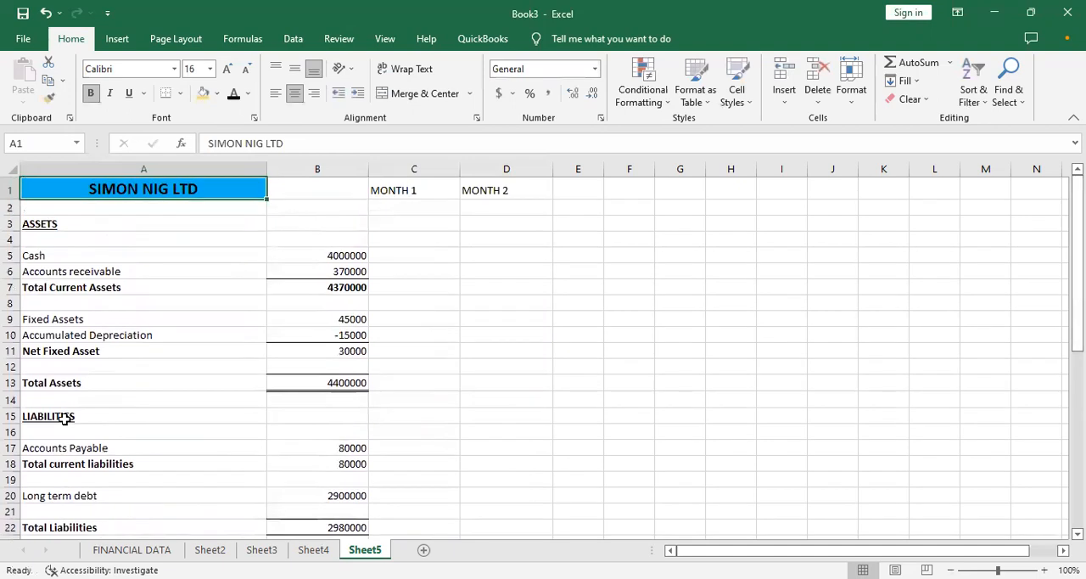
{"action": "key", "text": "Down"}
{"action": "key", "text": "Down"}
{"action": "key", "text": "Down"}
{"action": "key", "text": "Down"}
{"action": "key", "text": "Right"}
{"action": "key", "text": "Right"}
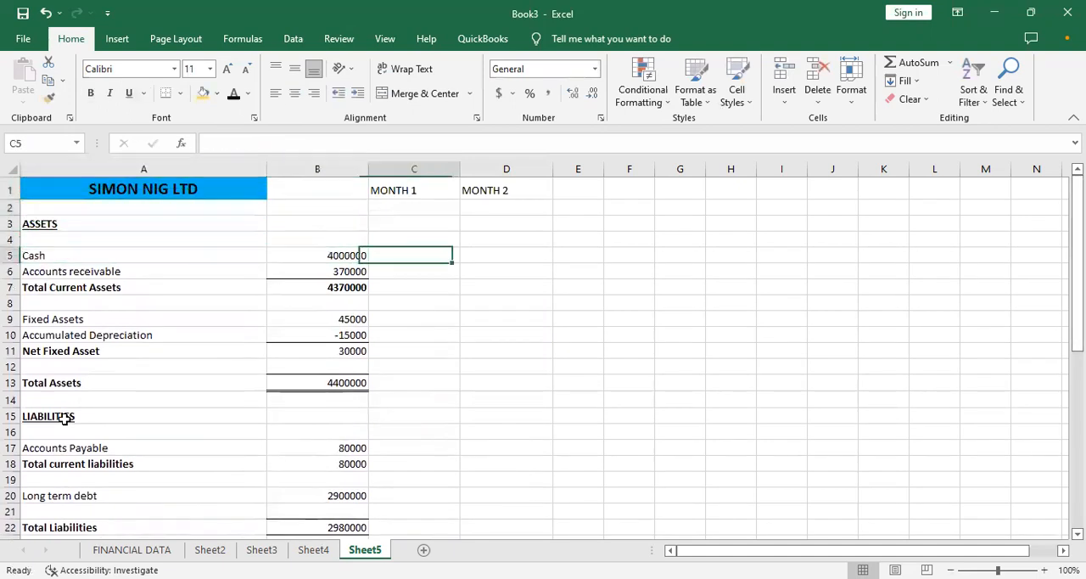
{"action": "key", "text": "Left"}
{"action": "key", "text": "Right"}
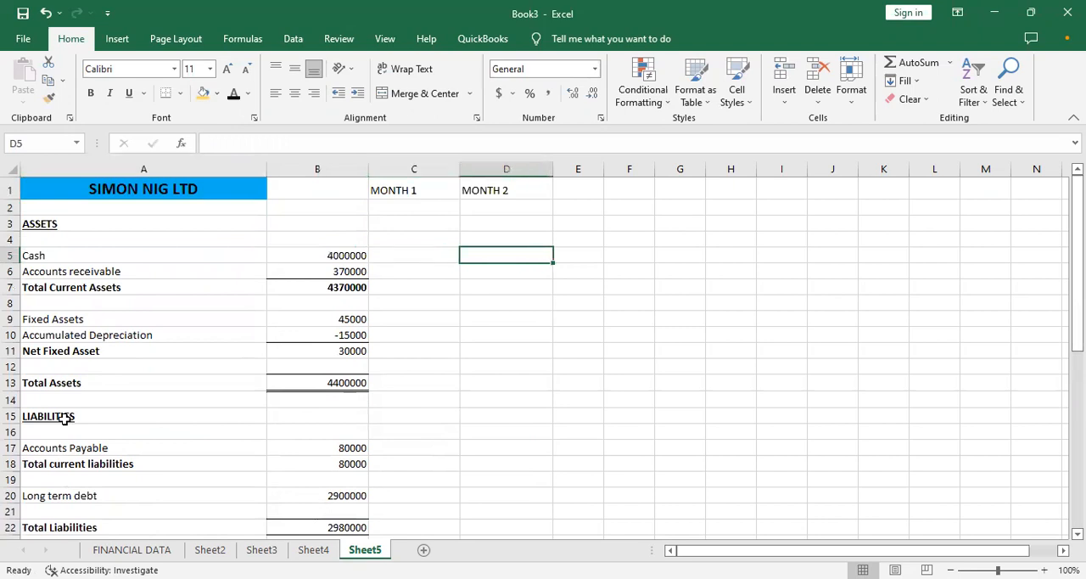
{"action": "key", "text": "Down"}
{"action": "key", "text": "Up"}
{"action": "key", "text": "Left"}
{"action": "key", "text": "Down"}
{"action": "key", "text": "Right"}
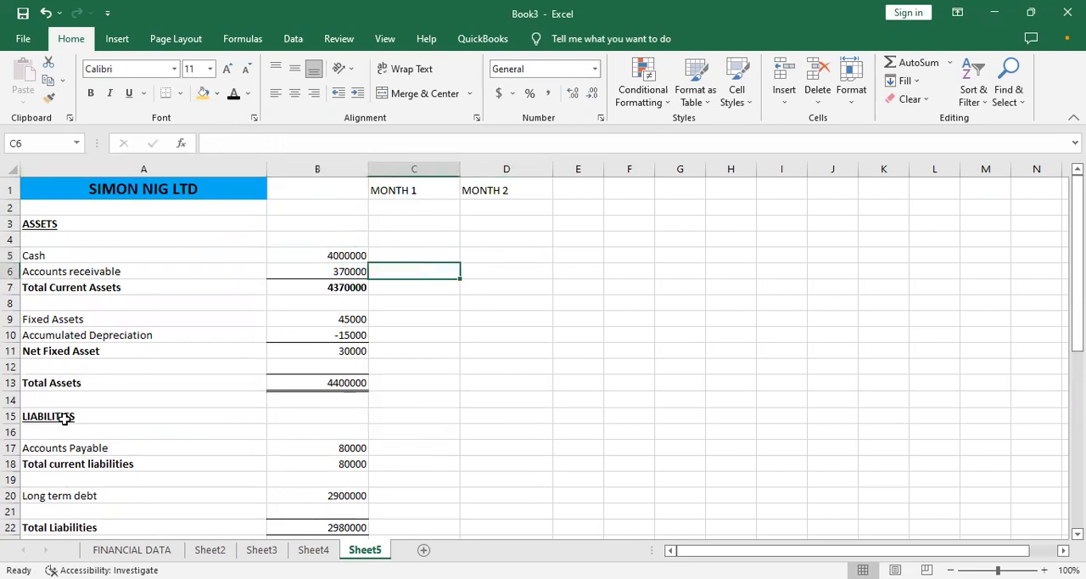
- Compare the net revenue and receivables assumptions with the statement's asset rows
{"action": "key", "text": "Left"}
{"action": "key", "text": "Left"}
{"action": "key", "text": "Down"}
{"action": "key", "text": "Down"}
{"action": "key", "text": "Down"}
{"action": "key", "text": "Down"}
{"action": "key", "text": "Down"}
{"action": "key", "text": "Down"}
{"action": "key", "text": "Down"}
{"action": "key", "text": "Down"}
{"action": "key", "text": "Down"}
{"action": "key", "text": "Down"}
{"action": "key", "text": "Down"}
{"action": "key", "text": "Down"}
{"action": "key", "text": "Down"}
{"action": "key", "text": "Down"}
{"action": "key", "text": "Down"}
{"action": "key", "text": "Down"}
{"action": "key", "text": "Down"}
{"action": "key", "text": "Down"}
{"action": "key", "text": "Down"}
{"action": "key", "text": "Down"}
{"action": "key", "text": "Down"}
{"action": "key", "text": "Down"}
{"action": "key", "text": "Down"}
{"action": "key", "text": "Down"}
{"action": "key", "text": "Up"}
{"action": "key", "text": "Up"}
{"action": "key", "text": "Up"}
{"action": "key", "text": "Up"}
{"action": "key", "text": "Up"}
{"action": "key", "text": "Up"}
{"action": "key", "text": "Up"}
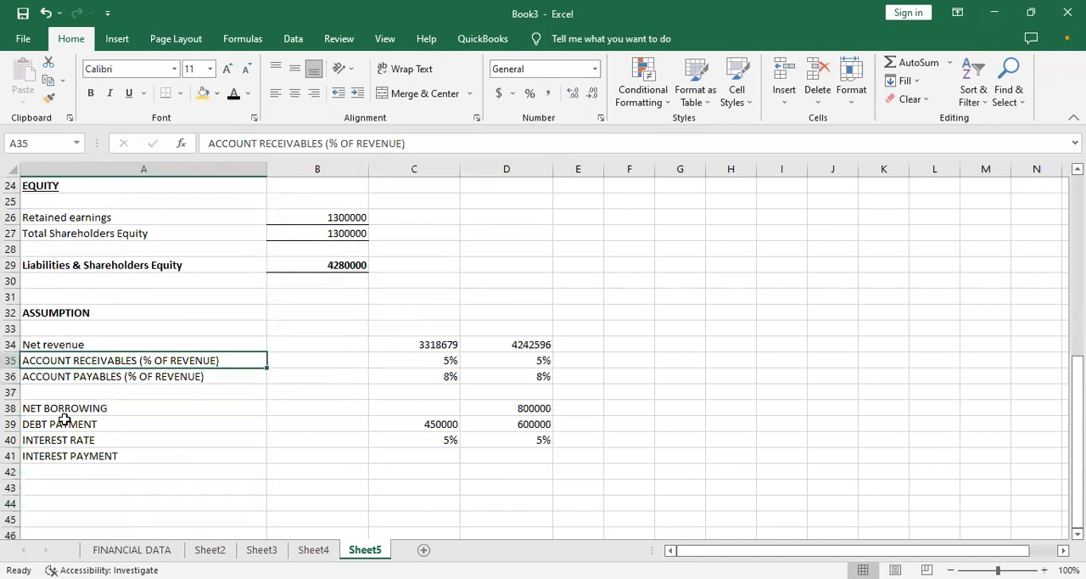
{"action": "key", "text": "Right"}
{"action": "key", "text": "Right"}
{"action": "key", "text": "Right"}
{"action": "key", "text": "Up"}
{"action": "key", "text": "Up"}
{"action": "key", "text": "Up"}
{"action": "key", "text": "Up"}
{"action": "key", "text": "Up"}
{"action": "key", "text": "Up"}
{"action": "key", "text": "Up"}
{"action": "key", "text": "Up"}
{"action": "key", "text": "Up"}
{"action": "key", "text": "Up"}
{"action": "key", "text": "Up"}
{"action": "key", "text": "Up"}
{"action": "key", "text": "Up"}
{"action": "key", "text": "Up"}
{"action": "key", "text": "Up"}
{"action": "key", "text": "Up"}
{"action": "key", "text": "Up"}
{"action": "key", "text": "Up"}
{"action": "key", "text": "Up"}
{"action": "key", "text": "Up"}
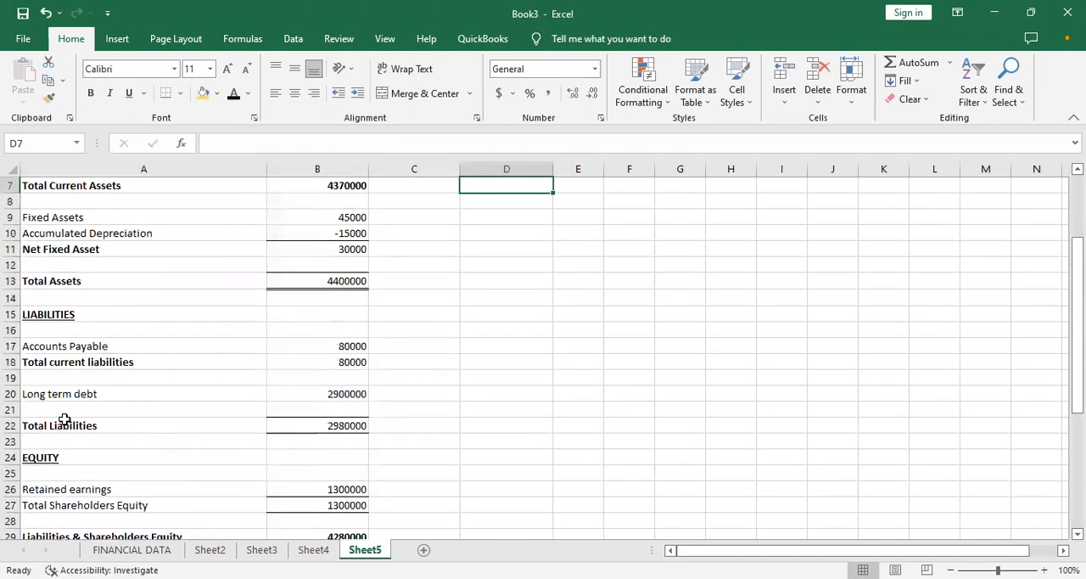
{"action": "key", "text": "Left"}
{"action": "key", "text": "Left"}
{"action": "key", "text": "Down"}
{"action": "key", "text": "Down"}
{"action": "key", "text": "Down"}
{"action": "key", "text": "Down"}
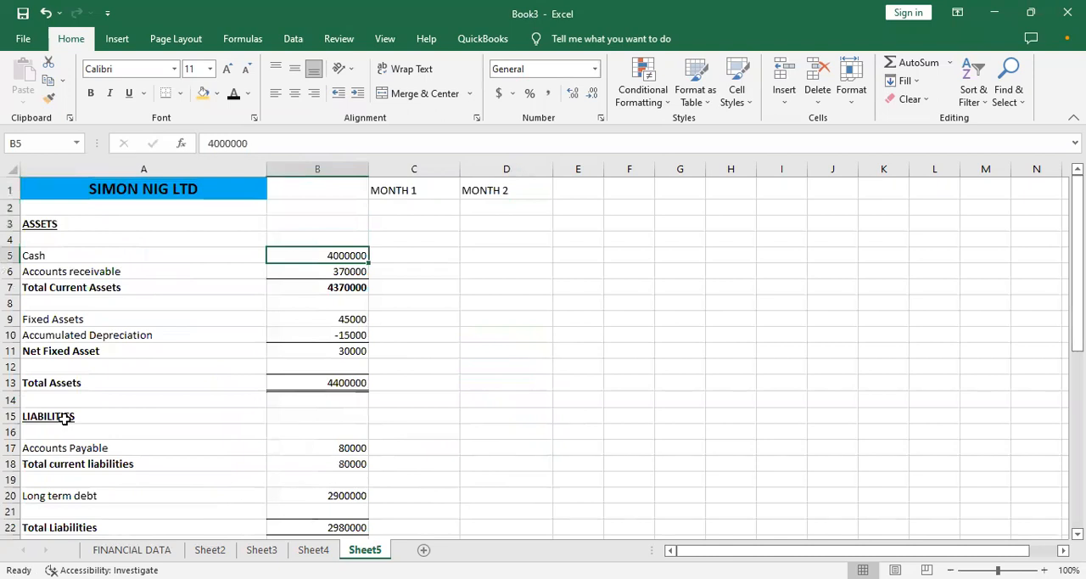
{"action": "key", "text": "Right"}
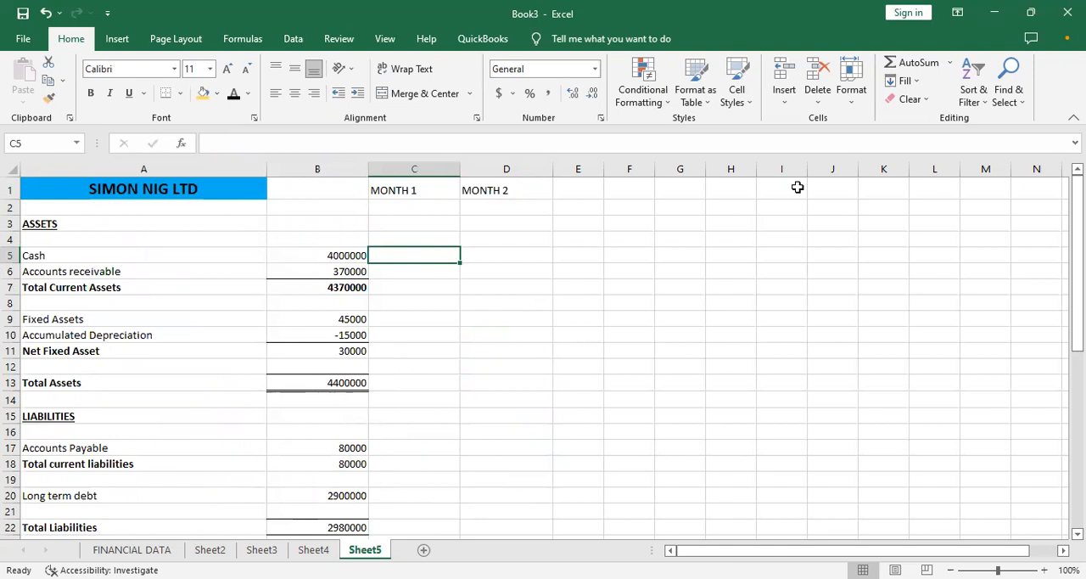
{"action": "left_click", "coordinate": [1030, 207]}
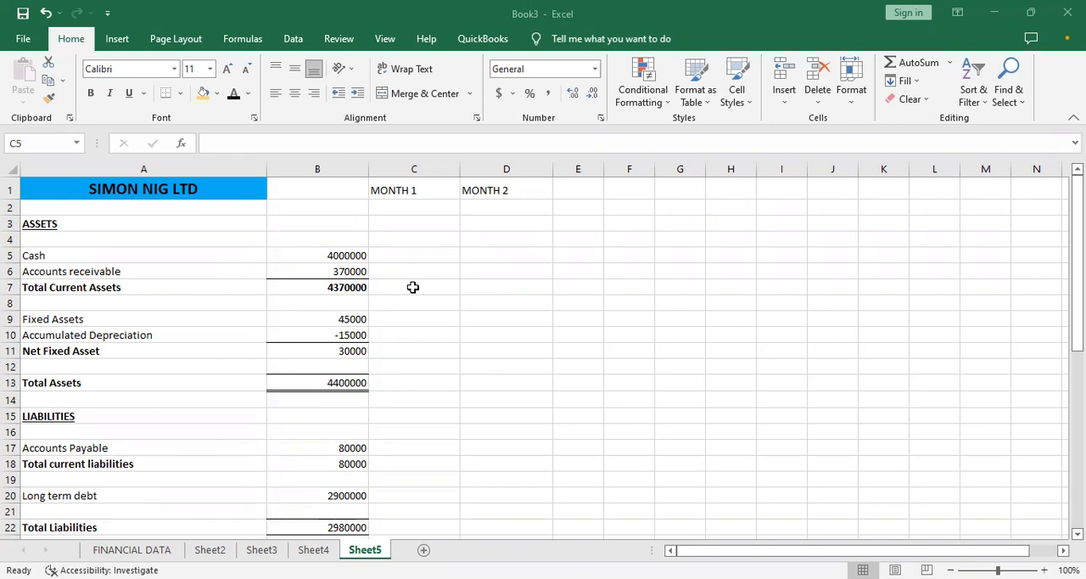
- Calculate month 1 accounts receivable in C6 as net revenue times the receivables percentage, =C34*C35
{"action": "left_click", "coordinate": [394, 249]}
{"action": "left_click", "coordinate": [390, 268]}
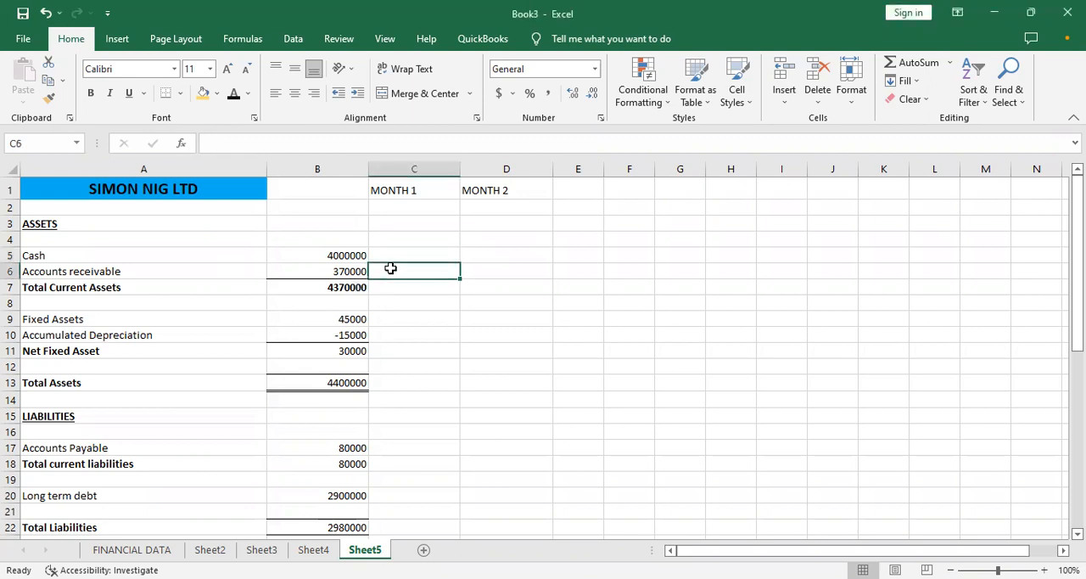
{"action": "type", "text": "="}
{"action": "key", "text": "Down"}
{"action": "key", "text": "Down"}
{"action": "key", "text": "Down"}
{"action": "key", "text": "Down"}
{"action": "key", "text": "Down"}
{"action": "key", "text": "Down"}
{"action": "key", "text": "Down"}
{"action": "key", "text": "Down"}
{"action": "key", "text": "Down"}
{"action": "key", "text": "Down"}
{"action": "key", "text": "Down"}
{"action": "key", "text": "Down"}
{"action": "key", "text": "Down"}
{"action": "key", "text": "Down"}
{"action": "key", "text": "Down"}
{"action": "key", "text": "Down"}
{"action": "key", "text": "Down"}
{"action": "key", "text": "Down"}
{"action": "key", "text": "Down"}
{"action": "key", "text": "Down"}
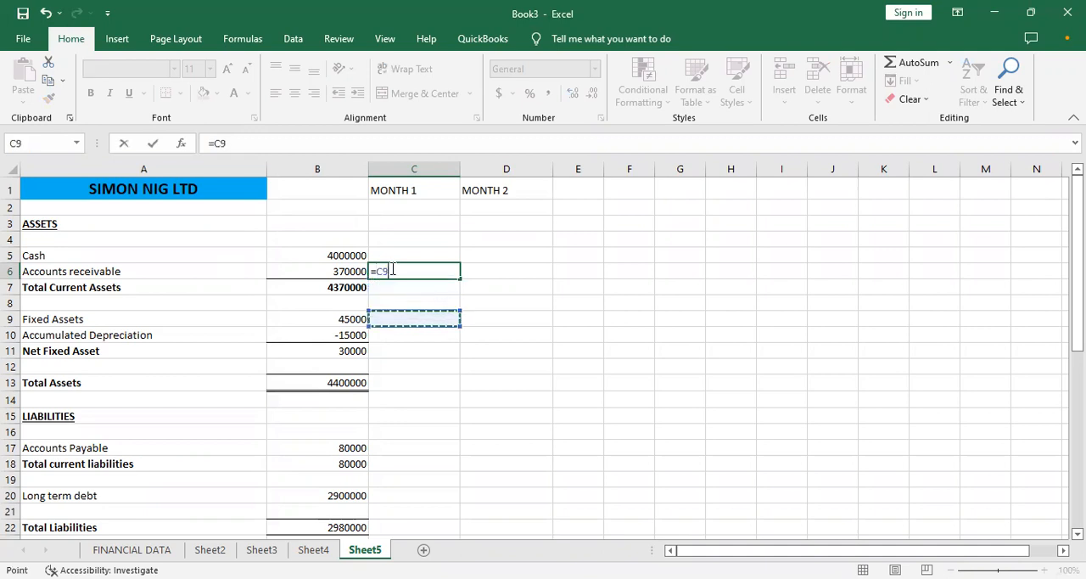
{"action": "key", "text": "Down"}
{"action": "key", "text": "Down"}
{"action": "key", "text": "Down"}
{"action": "key", "text": "Down"}
{"action": "key", "text": "Down"}
{"action": "key", "text": "Down"}
{"action": "key", "text": "Down"}
{"action": "key", "text": "Down"}
{"action": "key", "text": "Down"}
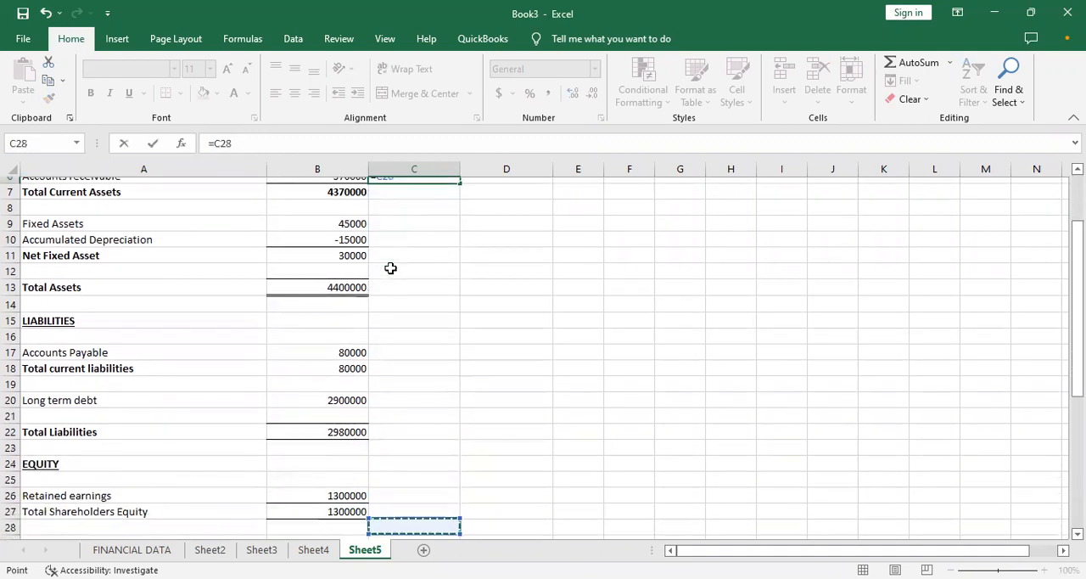
{"action": "key", "text": "Down"}
{"action": "key", "text": "Up"}
{"action": "key", "text": "Up"}
{"action": "key", "text": "Up"}
{"action": "key", "text": "Down"}
{"action": "type", "text": "*"}
{"action": "key", "text": "Down"}
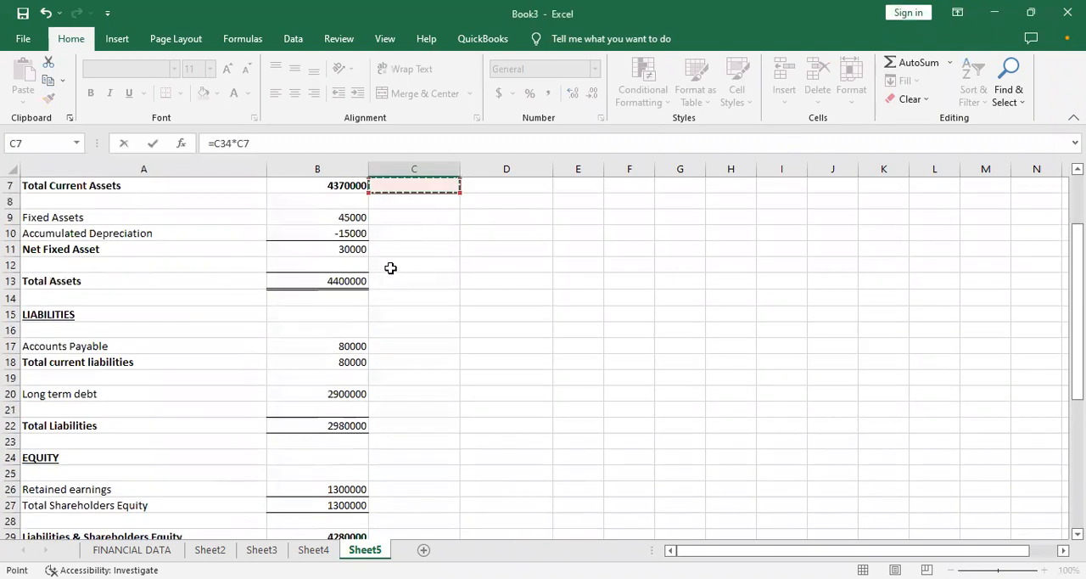
{"action": "key", "text": "Down"}
{"action": "key", "text": "Down"}
{"action": "key", "text": "Down"}
{"action": "key", "text": "Down"}
{"action": "key", "text": "Down"}
{"action": "key", "text": "Down"}
{"action": "key", "text": "Down"}
{"action": "key", "text": "Down"}
{"action": "key", "text": "Down"}
{"action": "key", "text": "Down"}
{"action": "key", "text": "Down"}
{"action": "key", "text": "Down"}
{"action": "key", "text": "Down"}
{"action": "key", "text": "Down"}
{"action": "key", "text": "Down"}
{"action": "key", "text": "Down"}
{"action": "key", "text": "Down"}
{"action": "key", "text": "Down"}
{"action": "key", "text": "Down"}
{"action": "key", "text": "Down"}
{"action": "key", "text": "Down"}
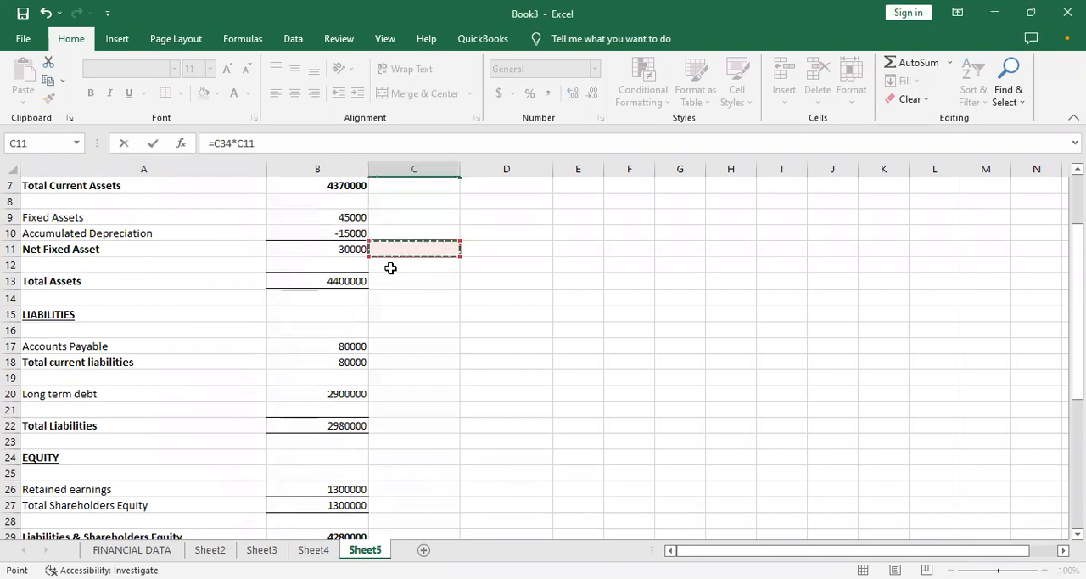
{"action": "key", "text": "Down"}
{"action": "key", "text": "Down"}
{"action": "key", "text": "Down"}
{"action": "key", "text": "Up"}
{"action": "key", "text": "Up"}
{"action": "key", "text": "Up"}
{"action": "key", "text": "Up"}
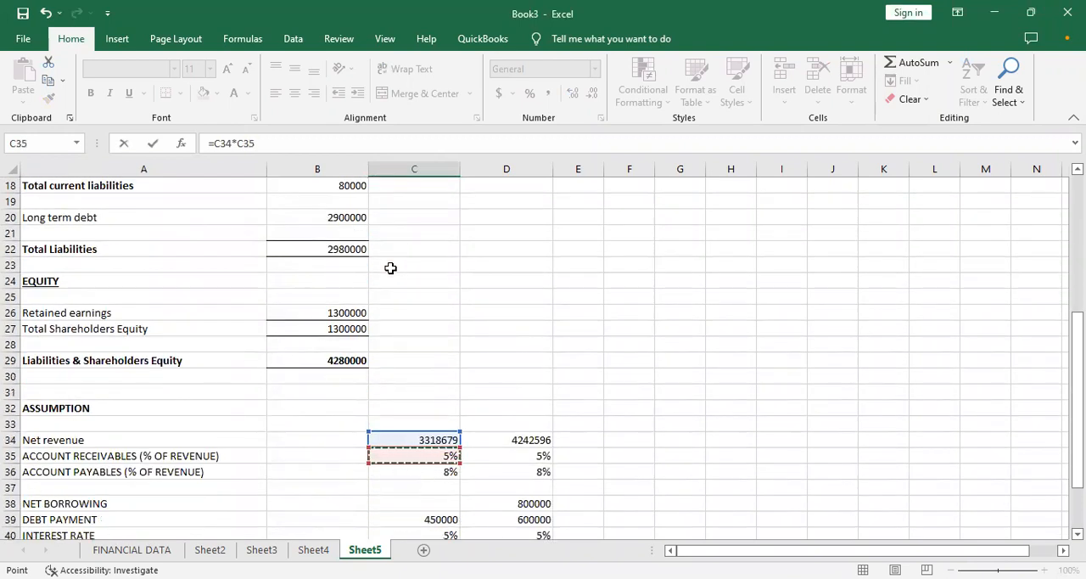
{"action": "key", "text": "Escape"}
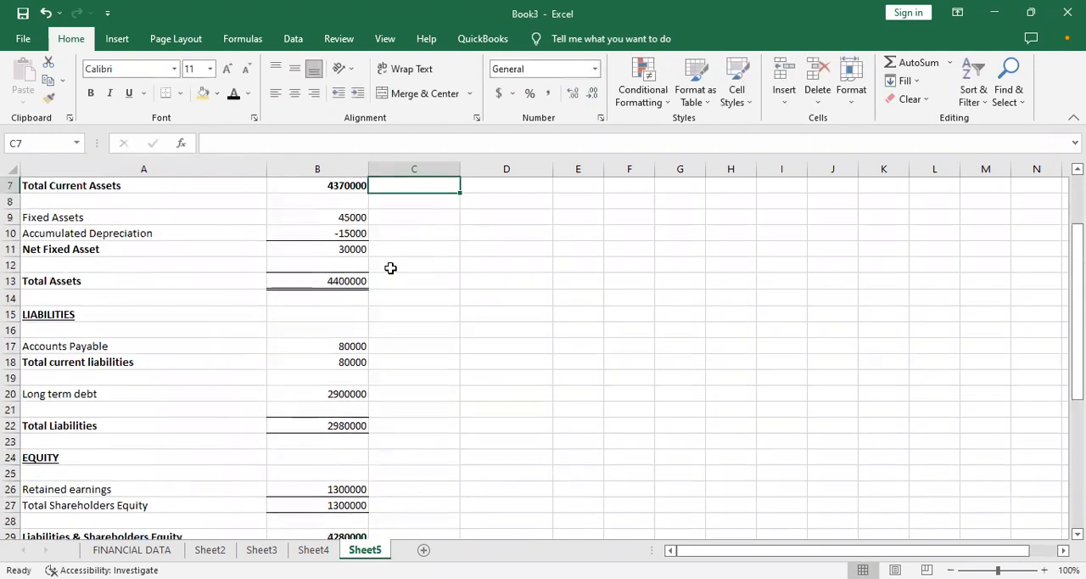
- Format the month 1 accounts receivable in C6 to show no decimal places
{"action": "key", "text": "Up"}
{"action": "key", "text": "Up"}
{"action": "key", "text": "Up"}
{"action": "key", "text": "Up"}
{"action": "key", "text": "Down"}
{"action": "key", "text": "Down"}
{"action": "key", "text": "Down"}
{"action": "key", "text": "Down"}
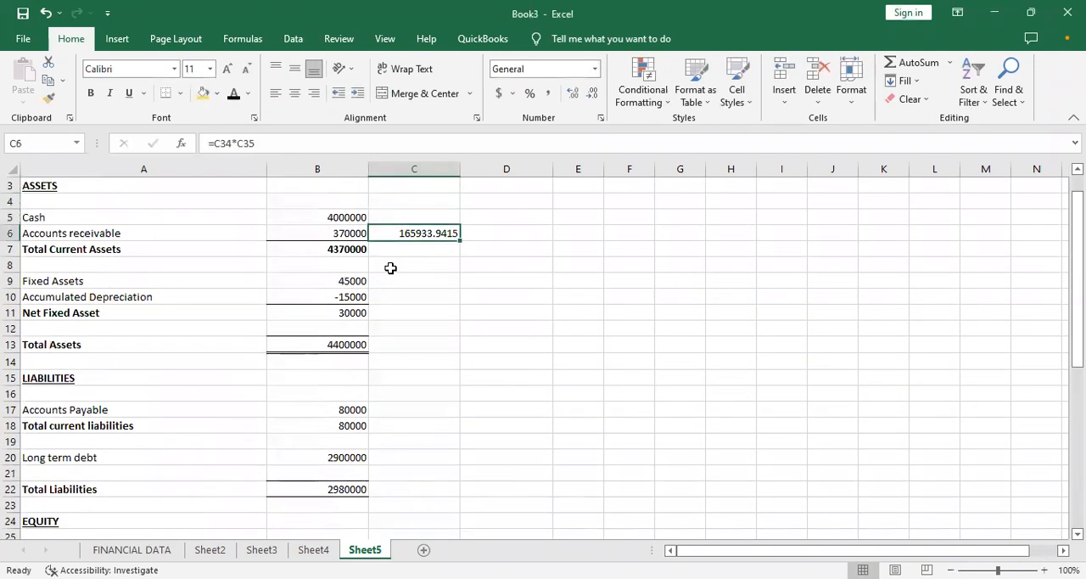
{"action": "key", "text": "Up"}
{"action": "left_click", "coordinate": [592, 94]}
{"action": "left_click", "coordinate": [593, 93]}
{"action": "left_click", "coordinate": [592, 93]}
{"action": "key", "text": "Down"}
{"action": "key", "text": "Up"}
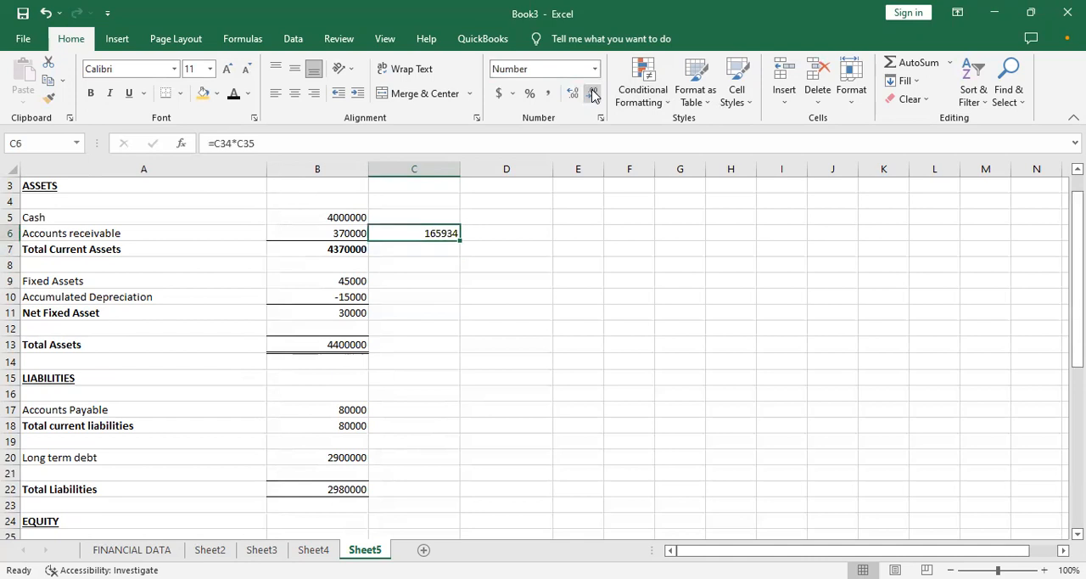
- Calculate month 2 accounts receivable in D6 with the formula =D34*D35
{"action": "key", "text": "Right"}
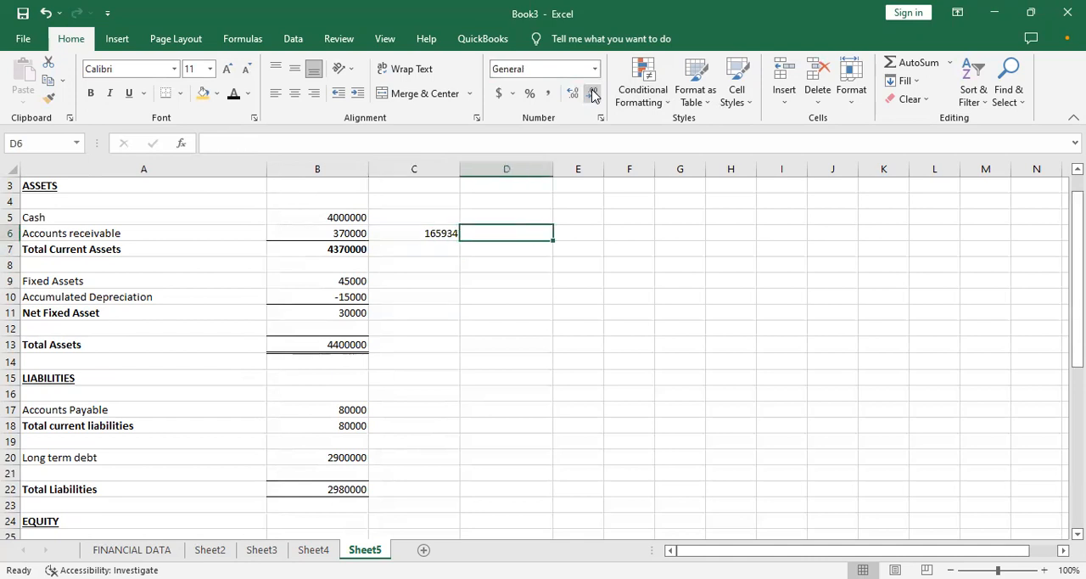
{"action": "type", "text": "="}
{"action": "key", "text": "Down"}
{"action": "key", "text": "Down"}
{"action": "key", "text": "Down"}
{"action": "key", "text": "Down"}
{"action": "key", "text": "Down"}
{"action": "key", "text": "Down"}
{"action": "key", "text": "Down"}
{"action": "key", "text": "Down"}
{"action": "key", "text": "Down"}
{"action": "key", "text": "Down"}
{"action": "key", "text": "Down"}
{"action": "key", "text": "Down"}
{"action": "key", "text": "Down"}
{"action": "key", "text": "Down"}
{"action": "key", "text": "Down"}
{"action": "key", "text": "Down"}
{"action": "key", "text": "Down"}
{"action": "key", "text": "Down"}
{"action": "key", "text": "Down"}
{"action": "key", "text": "Down"}
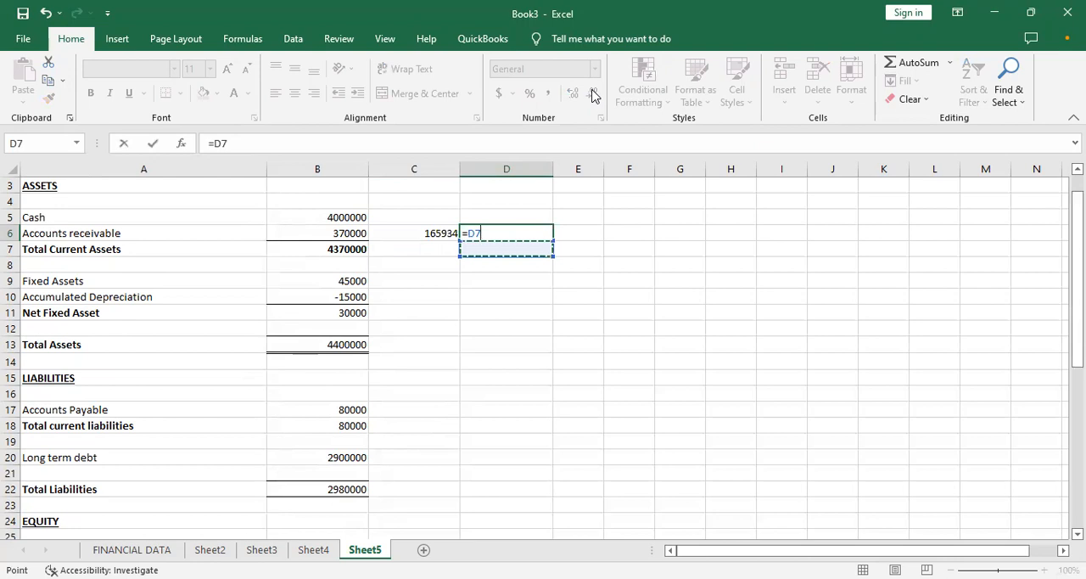
{"action": "key", "text": "Up"}
{"action": "key", "text": "Up"}
{"action": "key", "text": "Up"}
{"action": "key", "text": "Up"}
{"action": "key", "text": "Up"}
{"action": "key", "text": "Up"}
{"action": "key", "text": "Up"}
{"action": "key", "text": "Up"}
{"action": "key", "text": "Up"}
{"action": "key", "text": "Up"}
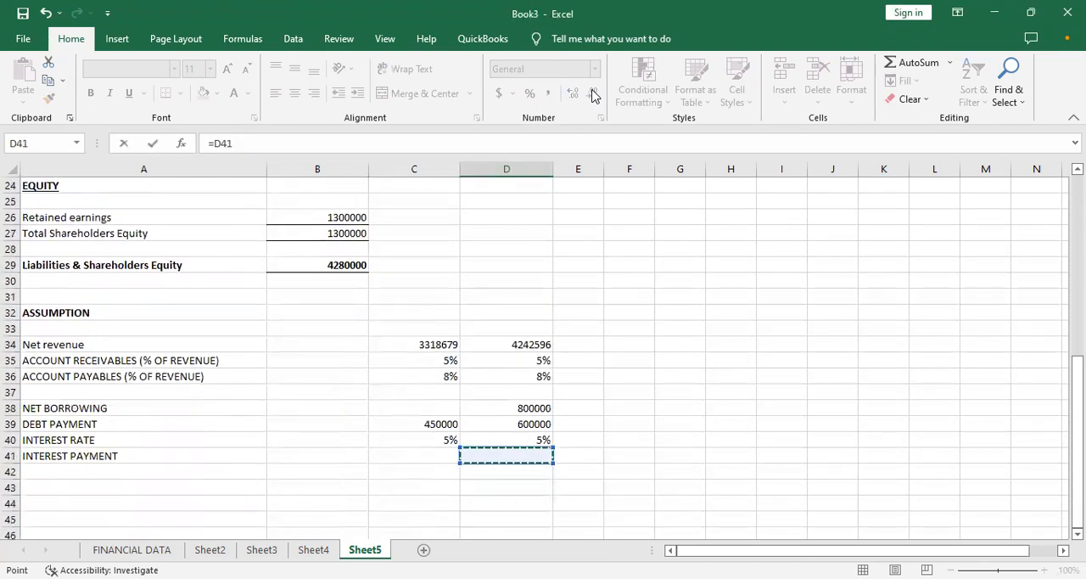
{"action": "type", "text": "*"}
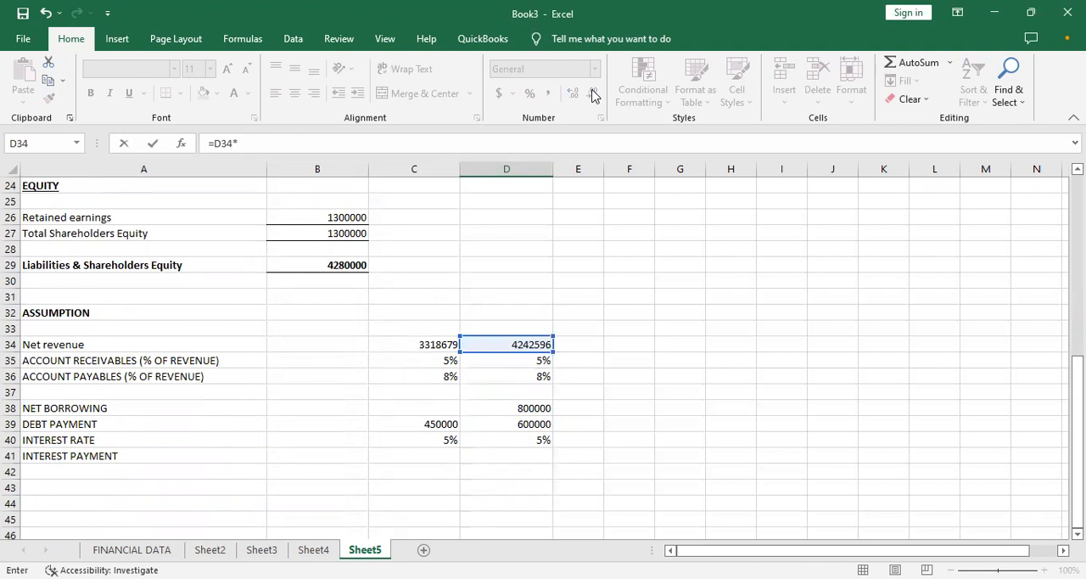
{"action": "key", "text": "Down"}
{"action": "key", "text": "Down"}
{"action": "key", "text": "Down"}
{"action": "key", "text": "Down"}
{"action": "key", "text": "Down"}
{"action": "key", "text": "Down"}
{"action": "key", "text": "Down"}
{"action": "key", "text": "Down"}
{"action": "key", "text": "Down"}
{"action": "key", "text": "Down"}
{"action": "key", "text": "Down"}
{"action": "key", "text": "Down"}
{"action": "key", "text": "Down"}
{"action": "key", "text": "Down"}
{"action": "key", "text": "Down"}
{"action": "key", "text": "Down"}
{"action": "key", "text": "Down"}
{"action": "key", "text": "Down"}
{"action": "key", "text": "Down"}
{"action": "key", "text": "Down"}
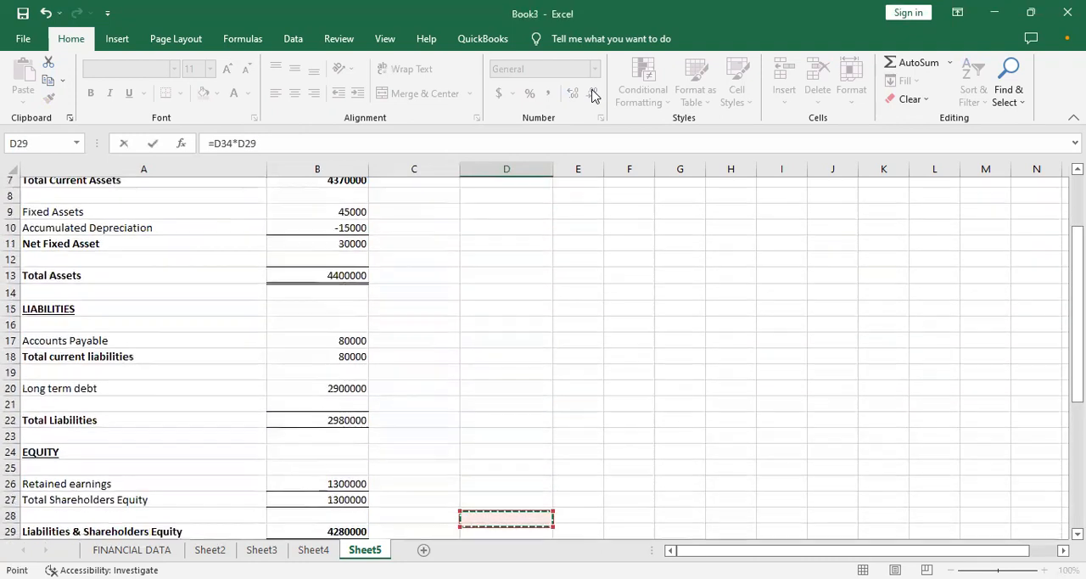
{"action": "key", "text": "Down"}
{"action": "key", "text": "Down"}
{"action": "key", "text": "Down"}
{"action": "key", "text": "Down"}
{"action": "key", "text": "Down"}
{"action": "key", "text": "Down"}
{"action": "key", "text": "Down"}
{"action": "key", "text": "Down"}
{"action": "key", "text": "Down"}
{"action": "key", "text": "Down"}
{"action": "key", "text": "Down"}
{"action": "key", "text": "Down"}
{"action": "key", "text": "Down"}
{"action": "key", "text": "Down"}
{"action": "key", "text": "Down"}
{"action": "key", "text": "Down"}
{"action": "key", "text": "Up"}
{"action": "key", "text": "Up"}
{"action": "key", "text": "Up"}
{"action": "key", "text": "Up"}
{"action": "key", "text": "Up"}
{"action": "key", "text": "Up"}
{"action": "key", "text": "Up"}
{"action": "key", "text": "Up"}
{"action": "key", "text": "Up"}
- Format the month 2 accounts receivable in D6 to show no decimal places
{"action": "key", "text": "Up"}
{"action": "key", "text": "Return"}
{"action": "key", "text": "Up"}
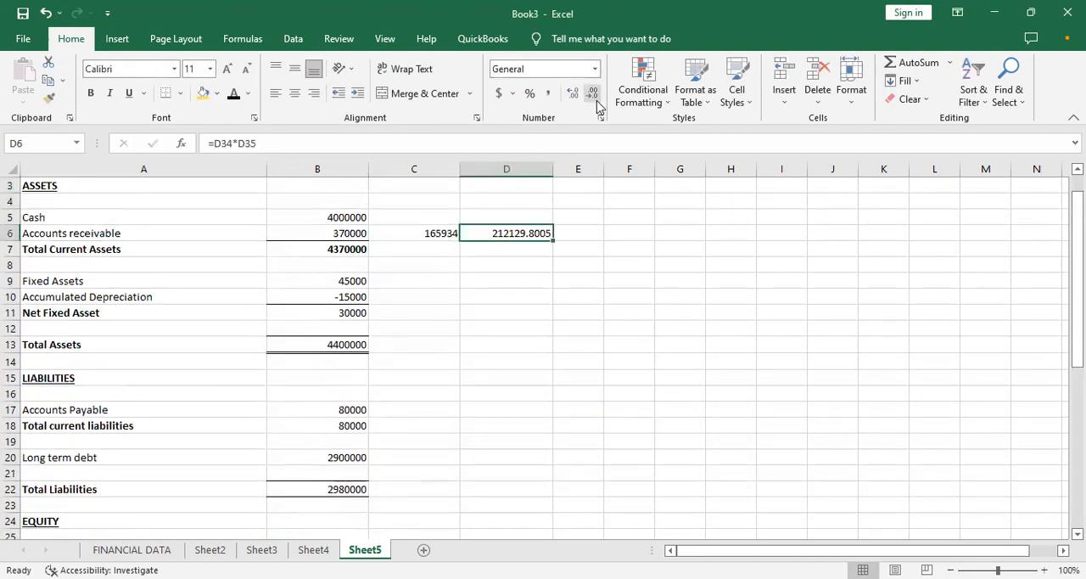
{"action": "left_click", "coordinate": [593, 95]}
{"action": "left_click", "coordinate": [593, 95]}
{"action": "left_click", "coordinate": [593, 95]}
{"action": "left_click", "coordinate": [592, 95]}
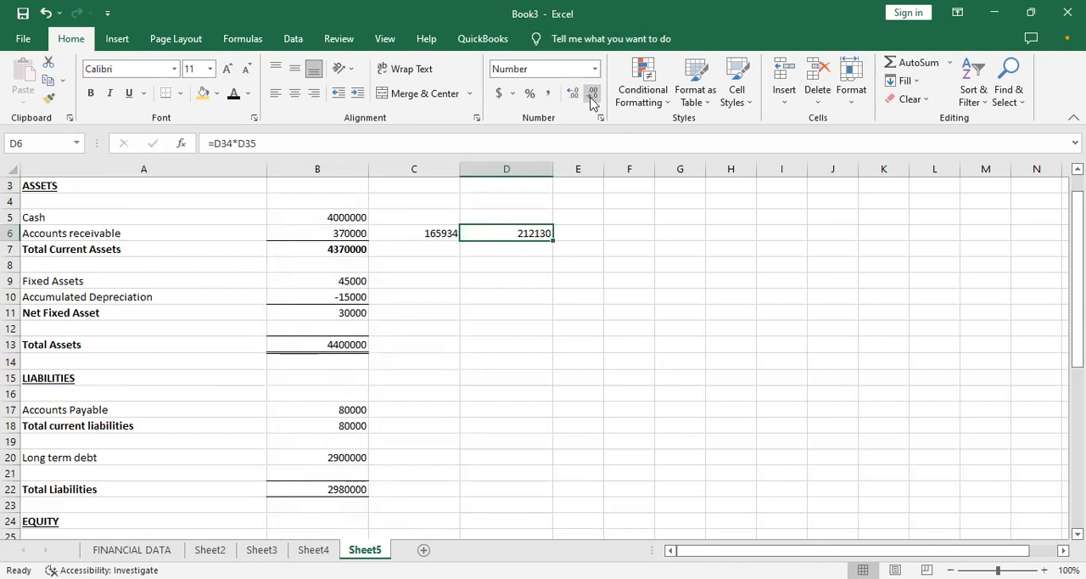
{"action": "left_click", "coordinate": [429, 249]}
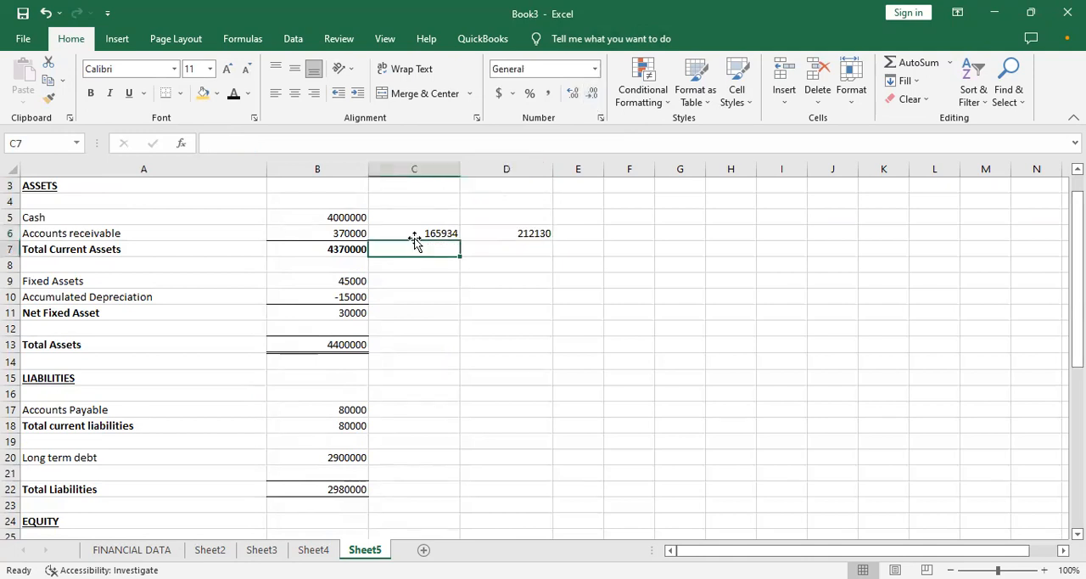
- Fill the Total Current Assets formula from B7 across to months 1 and 2 in C7:D7
{"action": "left_click", "coordinate": [414, 234]}
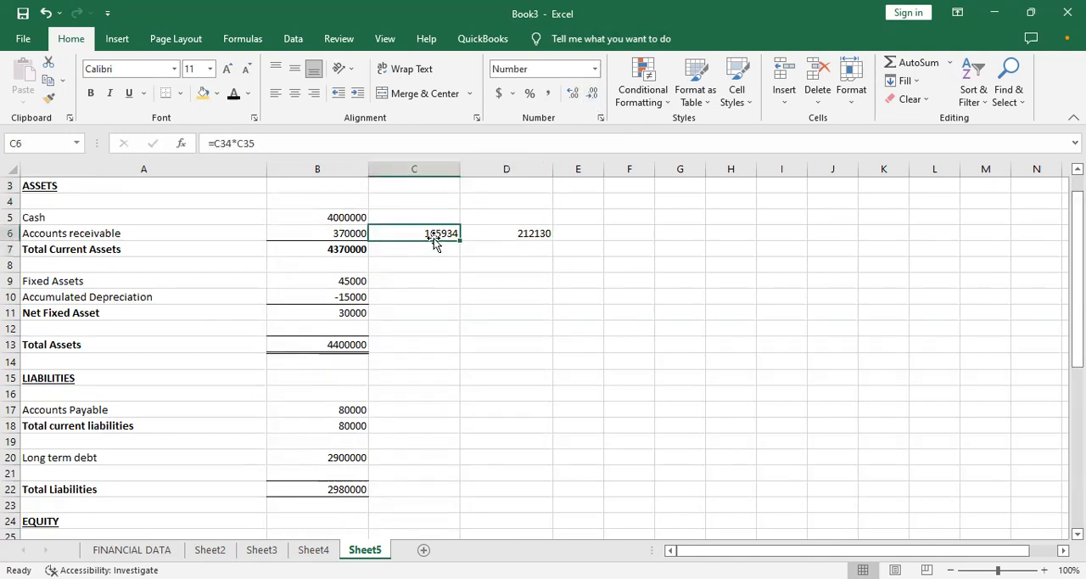
{"action": "left_click", "coordinate": [359, 250]}
{"action": "left_click_drag", "start_coordinate": [368, 256], "coordinate": [520, 250]}
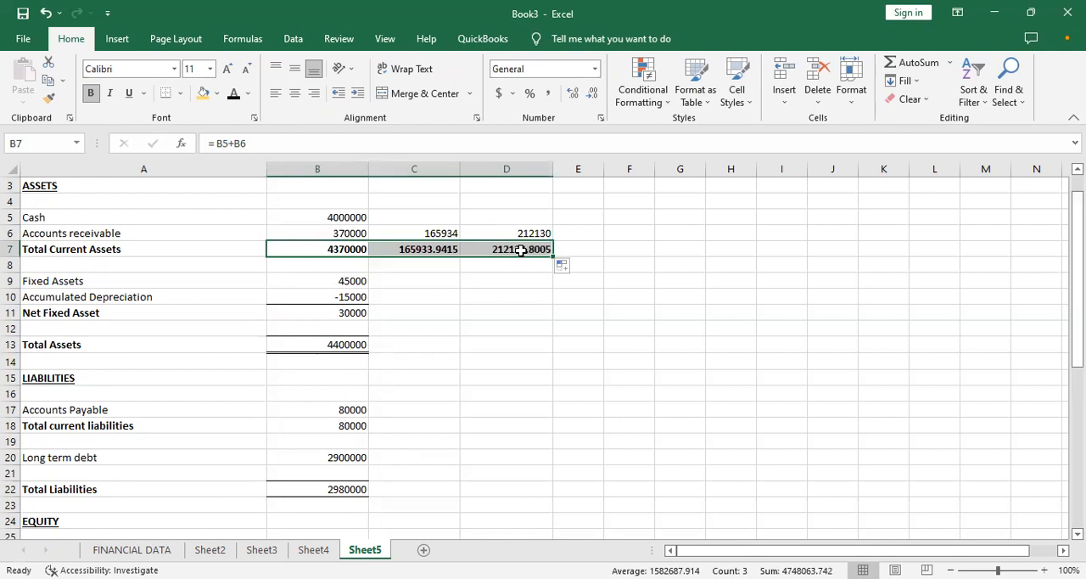
- Format the total current assets in C7 and D7 to show no decimal places
{"action": "left_click", "coordinate": [407, 250]}
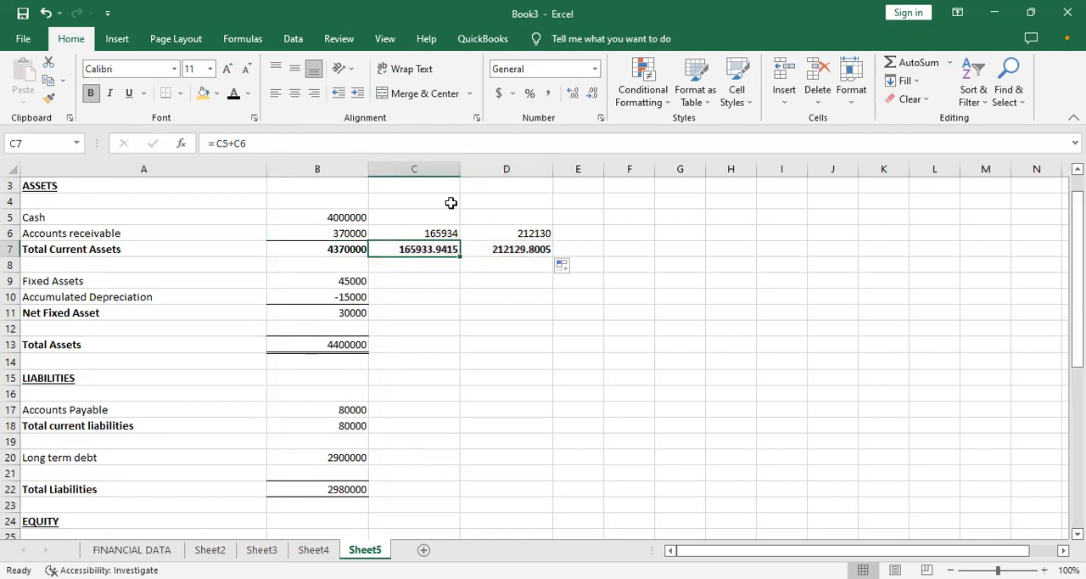
{"action": "left_click", "coordinate": [593, 93]}
{"action": "left_click", "coordinate": [593, 94]}
{"action": "left_click", "coordinate": [592, 93]}
{"action": "left_click", "coordinate": [592, 93]}
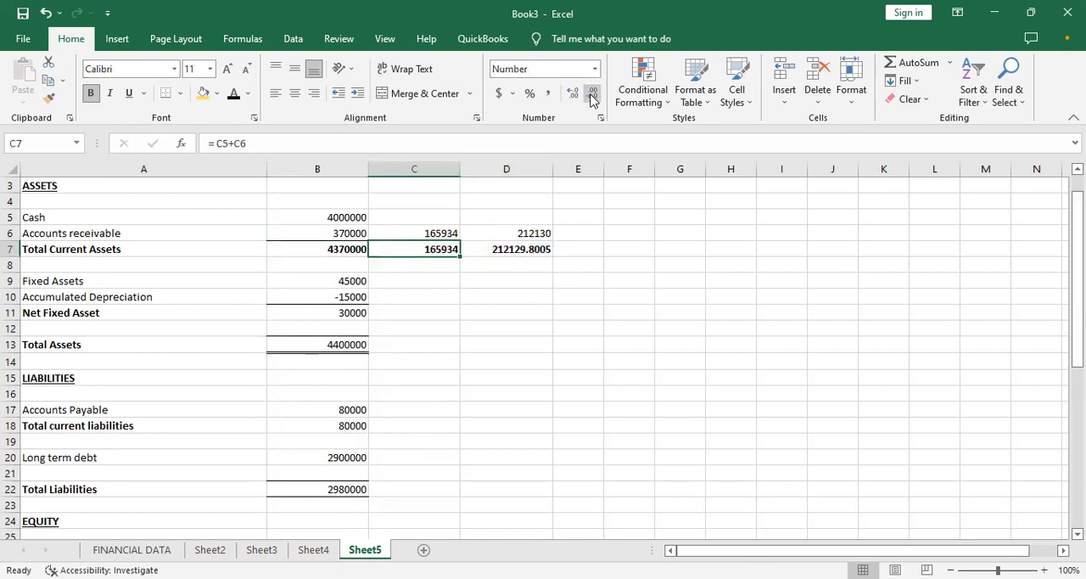
{"action": "left_click", "coordinate": [505, 250]}
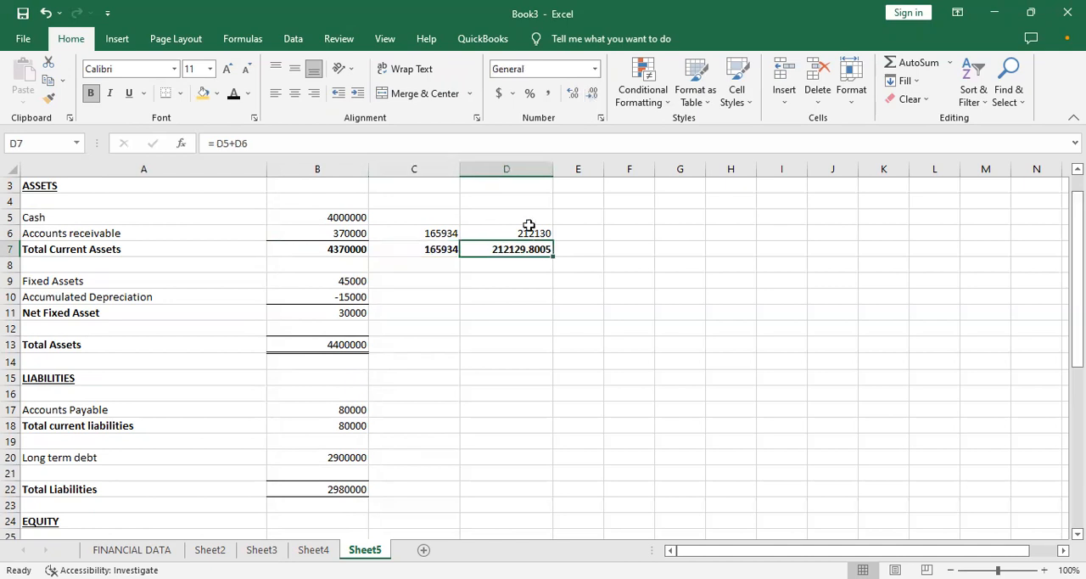
{"action": "left_click", "coordinate": [592, 94]}
{"action": "left_click", "coordinate": [592, 93]}
{"action": "left_click", "coordinate": [592, 94]}
{"action": "left_click", "coordinate": [593, 94]}
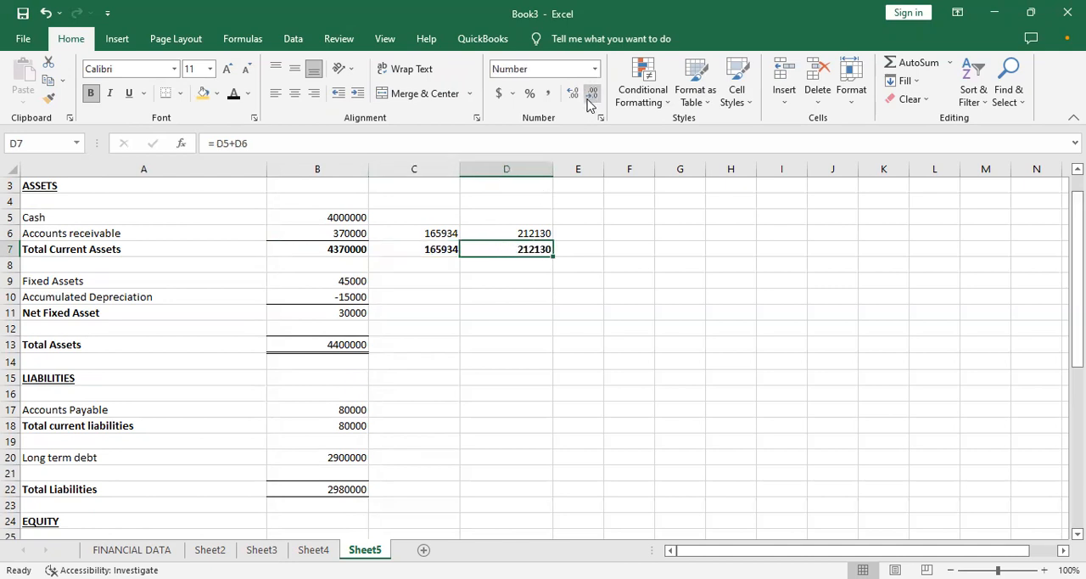
{"action": "left_click", "coordinate": [487, 303]}
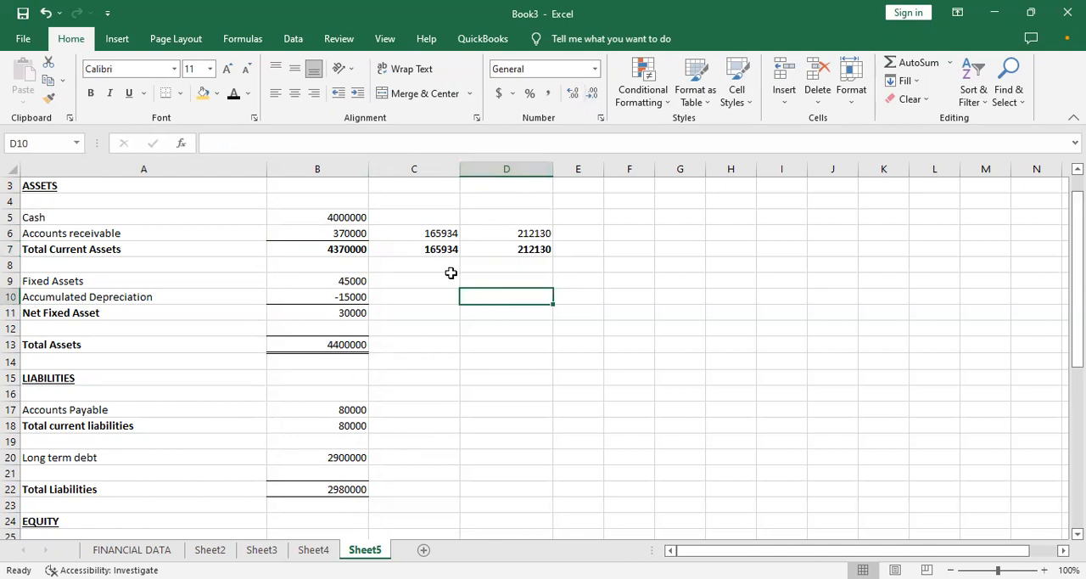
- Add a bottom border under the month 1 and month 2 accounts receivable in C6:D6
{"action": "left_click_drag", "start_coordinate": [421, 231], "coordinate": [502, 232]}
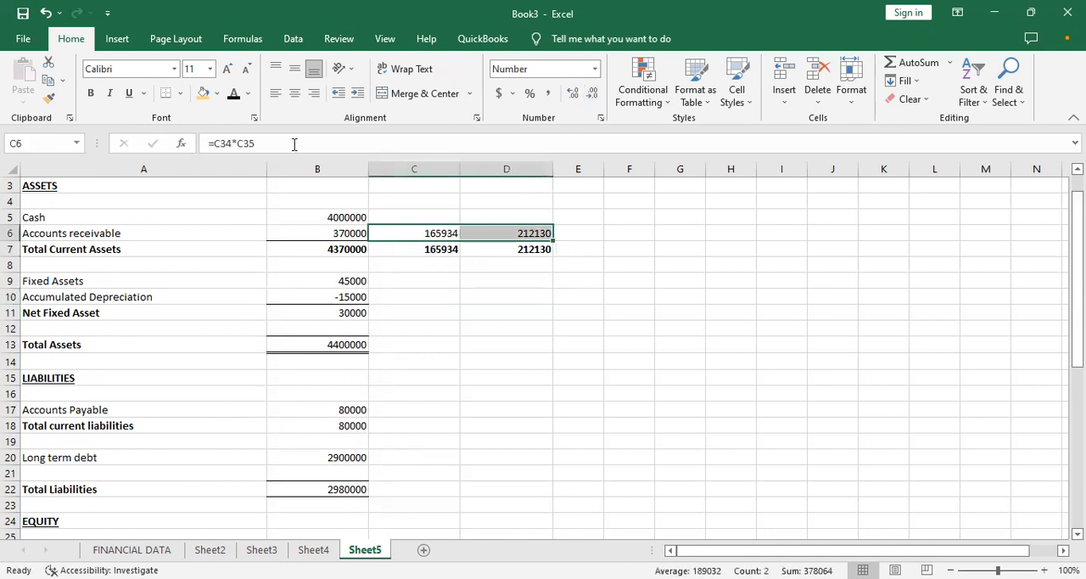
{"action": "left_click", "coordinate": [181, 99]}
{"action": "left_click", "coordinate": [340, 264]}
{"action": "left_click", "coordinate": [559, 313]}
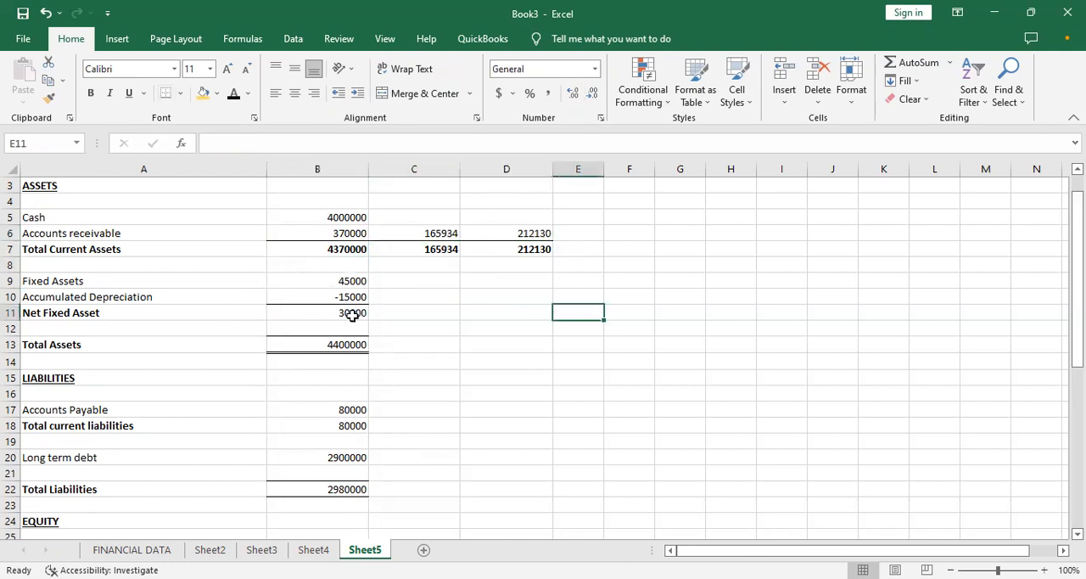
- Calculate month 1 accounts payable in C17 as net revenue times the payables percentage, =C34*C36
{"action": "left_click", "coordinate": [465, 311]}
{"action": "left_click", "coordinate": [413, 342]}
{"action": "left_click", "coordinate": [430, 394]}
{"action": "left_click", "coordinate": [432, 405]}
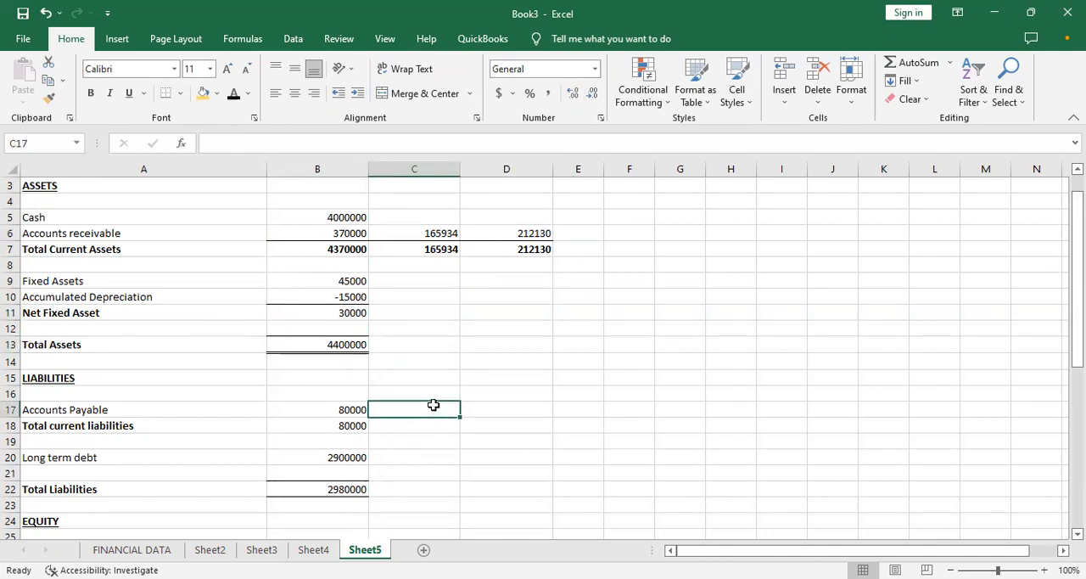
{"action": "type", "text": "="}
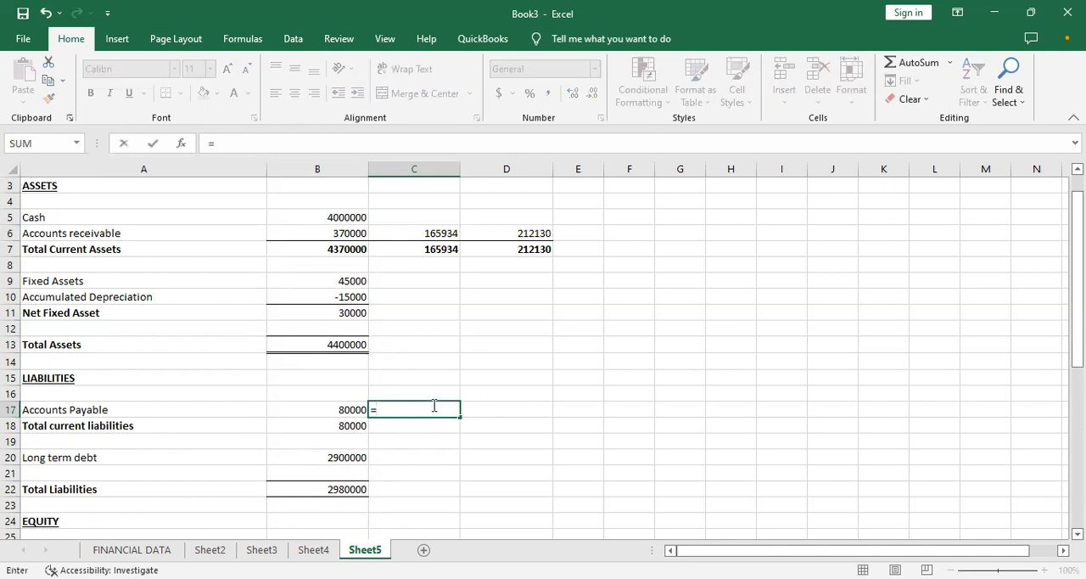
{"action": "key", "text": "Down"}
{"action": "key", "text": "Down"}
{"action": "key", "text": "Down"}
{"action": "key", "text": "Down"}
{"action": "key", "text": "Down"}
{"action": "key", "text": "Down"}
{"action": "key", "text": "Down"}
{"action": "key", "text": "Down"}
{"action": "key", "text": "Down"}
{"action": "key", "text": "Down"}
{"action": "key", "text": "Down"}
{"action": "key", "text": "Down"}
{"action": "key", "text": "Down"}
{"action": "key", "text": "Down"}
{"action": "key", "text": "Down"}
{"action": "key", "text": "Down"}
{"action": "key", "text": "Down"}
{"action": "key", "text": "Down"}
{"action": "key", "text": "Down"}
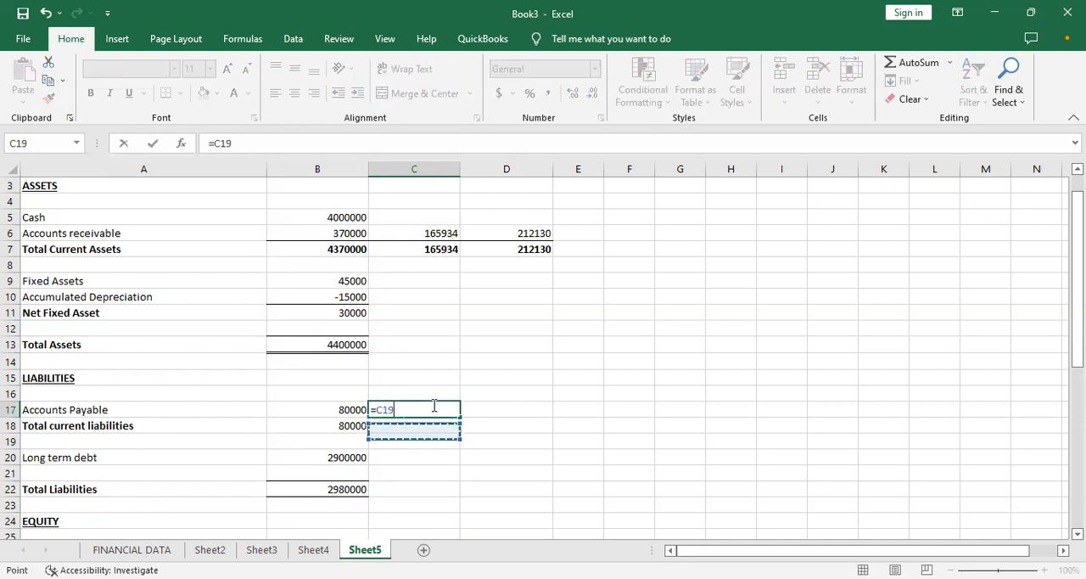
{"action": "key", "text": "Down"}
{"action": "key", "text": "Down"}
{"action": "key", "text": "Down"}
{"action": "key", "text": "Down"}
{"action": "key", "text": "Down"}
{"action": "key", "text": "Down"}
{"action": "key", "text": "Down"}
{"action": "key", "text": "Down"}
{"action": "key", "text": "Down"}
{"action": "key", "text": "Down"}
{"action": "key", "text": "Down"}
{"action": "key", "text": "Down"}
{"action": "key", "text": "Down"}
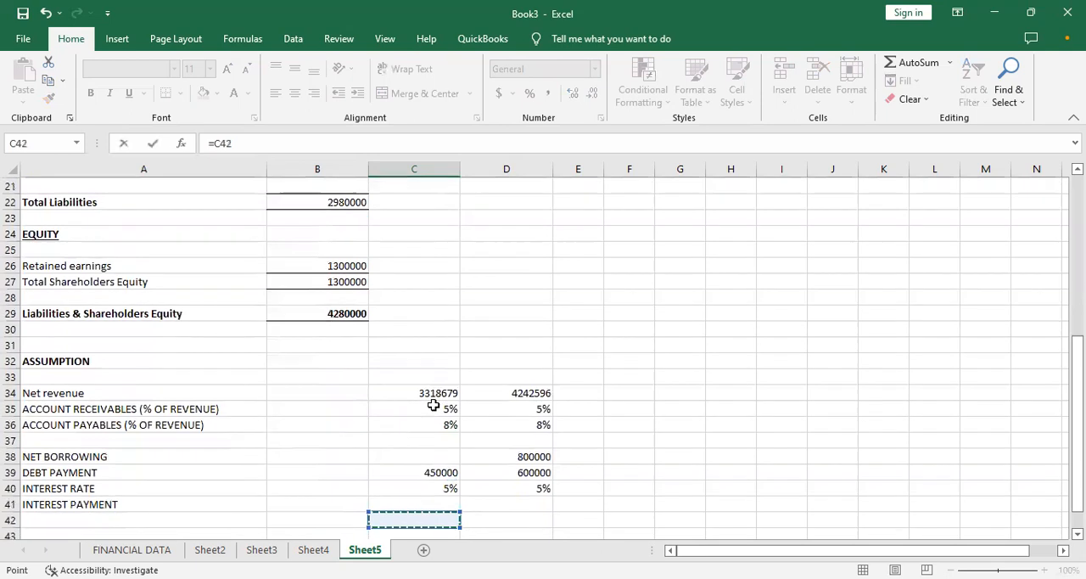
{"action": "key", "text": "Down"}
{"action": "key", "text": "Down"}
{"action": "key", "text": "Down"}
{"action": "key", "text": "Down"}
{"action": "key", "text": "Up"}
{"action": "key", "text": "Up"}
{"action": "key", "text": "Up"}
{"action": "key", "text": "Up"}
{"action": "key", "text": "Up"}
{"action": "key", "text": "Up"}
{"action": "key", "text": "Up"}
{"action": "key", "text": "Up"}
{"action": "key", "text": "Up"}
{"action": "key", "text": "Up"}
{"action": "key", "text": "Up"}
{"action": "key", "text": "Up"}
{"action": "key", "text": "Up"}
{"action": "key", "text": "Up"}
{"action": "key", "text": "Up"}
{"action": "key", "text": "Up"}
{"action": "key", "text": "Up"}
{"action": "key", "text": "Up"}
{"action": "key", "text": "Up"}
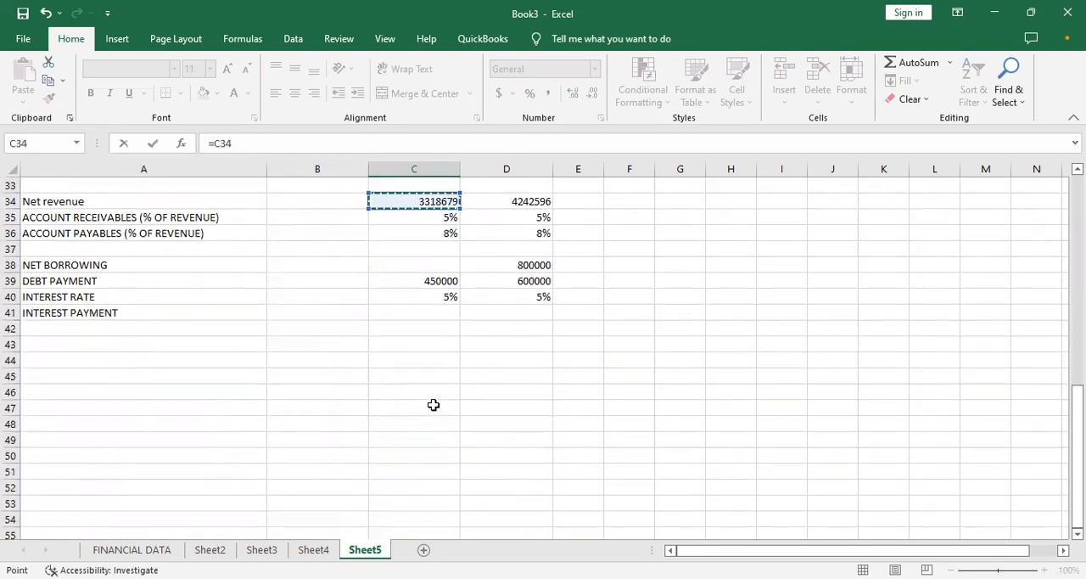
{"action": "type", "text": "*"}
{"action": "key", "text": "Up"}
{"action": "key", "text": "Up"}
{"action": "key", "text": "Up"}
{"action": "key", "text": "Up"}
{"action": "key", "text": "Up"}
{"action": "key", "text": "Up"}
{"action": "key", "text": "Up"}
{"action": "key", "text": "Up"}
{"action": "key", "text": "Up"}
{"action": "key", "text": "Up"}
{"action": "key", "text": "Up"}
{"action": "key", "text": "Up"}
{"action": "key", "text": "Up"}
{"action": "key", "text": "Up"}
{"action": "key", "text": "Up"}
{"action": "key", "text": "Up"}
{"action": "key", "text": "Down"}
{"action": "key", "text": "Down"}
{"action": "key", "text": "Down"}
{"action": "key", "text": "Down"}
{"action": "key", "text": "Down"}
{"action": "key", "text": "Down"}
{"action": "key", "text": "Down"}
{"action": "key", "text": "Down"}
{"action": "key", "text": "Down"}
{"action": "key", "text": "Down"}
{"action": "key", "text": "Down"}
{"action": "key", "text": "Down"}
{"action": "key", "text": "Down"}
{"action": "key", "text": "Down"}
{"action": "key", "text": "Down"}
{"action": "key", "text": "Down"}
{"action": "key", "text": "Down"}
{"action": "key", "text": "Down"}
{"action": "key", "text": "Down"}
{"action": "key", "text": "Down"}
{"action": "key", "text": "Down"}
{"action": "key", "text": "Down"}
{"action": "key", "text": "Up"}
{"action": "key", "text": "Up"}
{"action": "key", "text": "Up"}
{"action": "key", "text": "Up"}
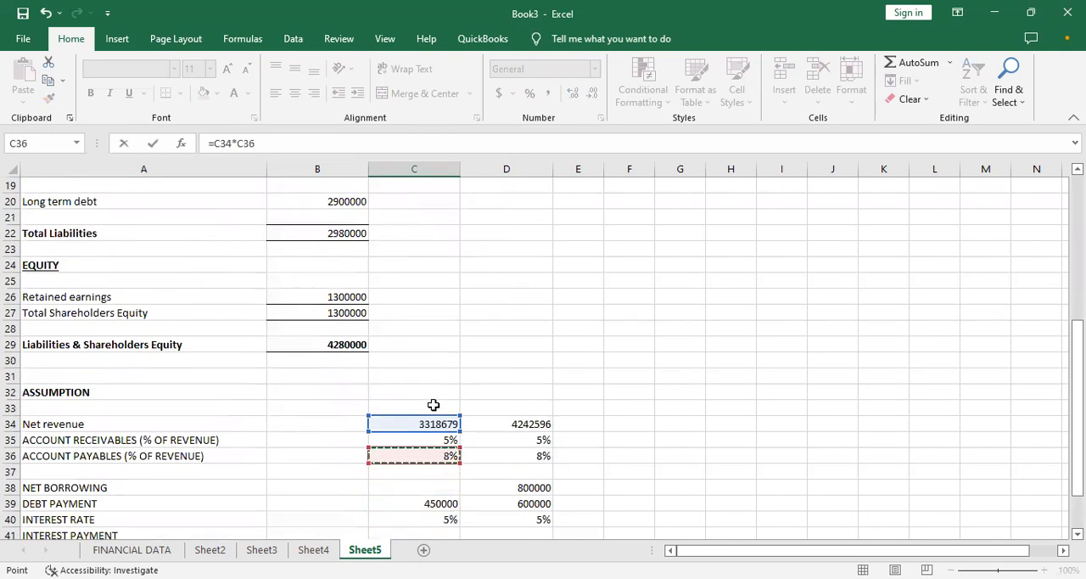
{"action": "key", "text": "Return"}
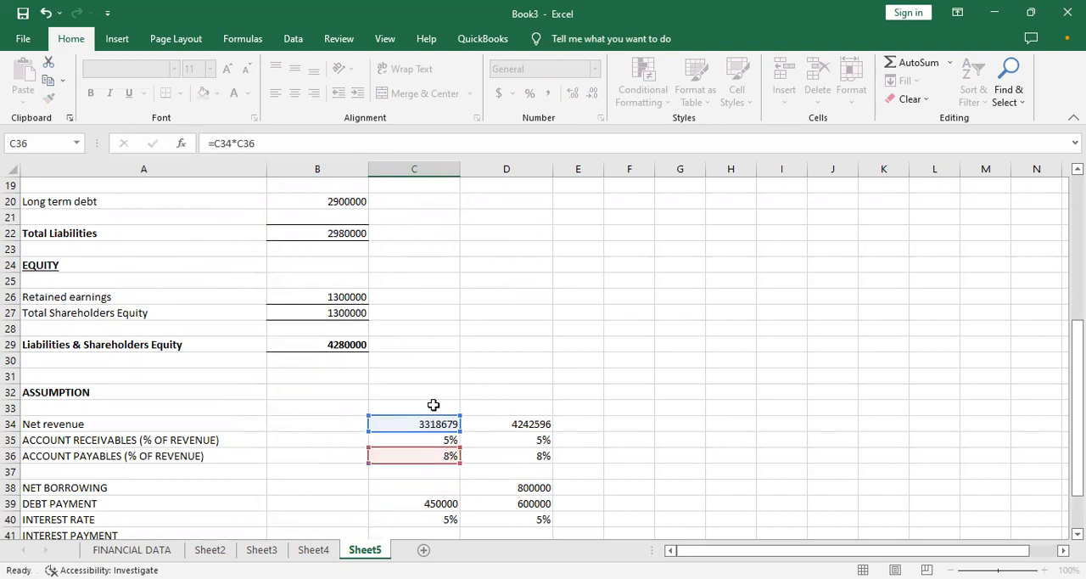
- Format the month 1 accounts payable in C17 to show no decimal places
{"action": "scroll", "coordinate": [433, 405], "scroll_direction": "up", "scroll_amount": 1}
{"action": "key", "text": "Up"}
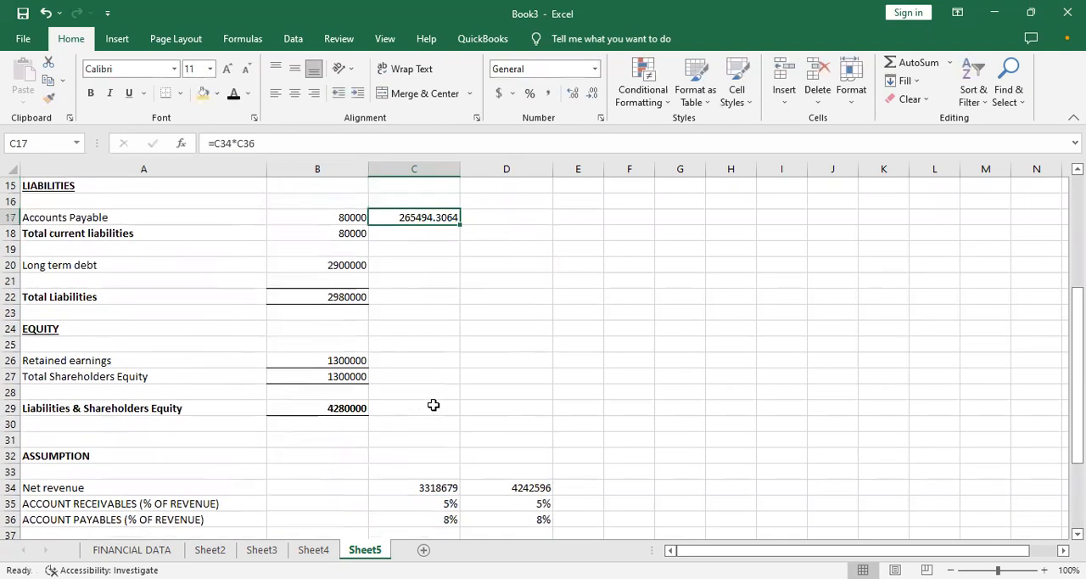
{"action": "left_click", "coordinate": [594, 94]}
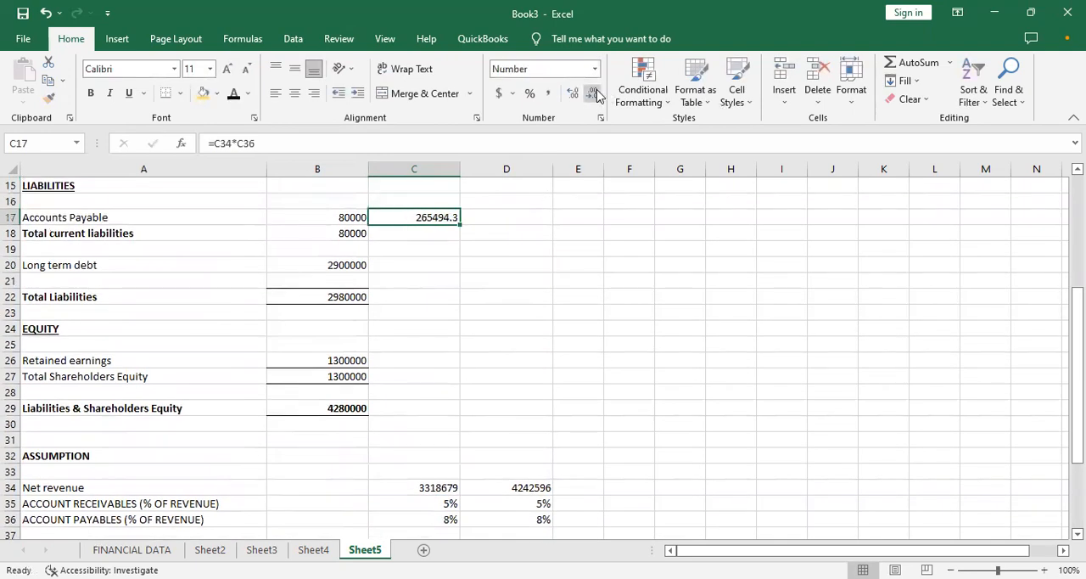
{"action": "left_click", "coordinate": [594, 93]}
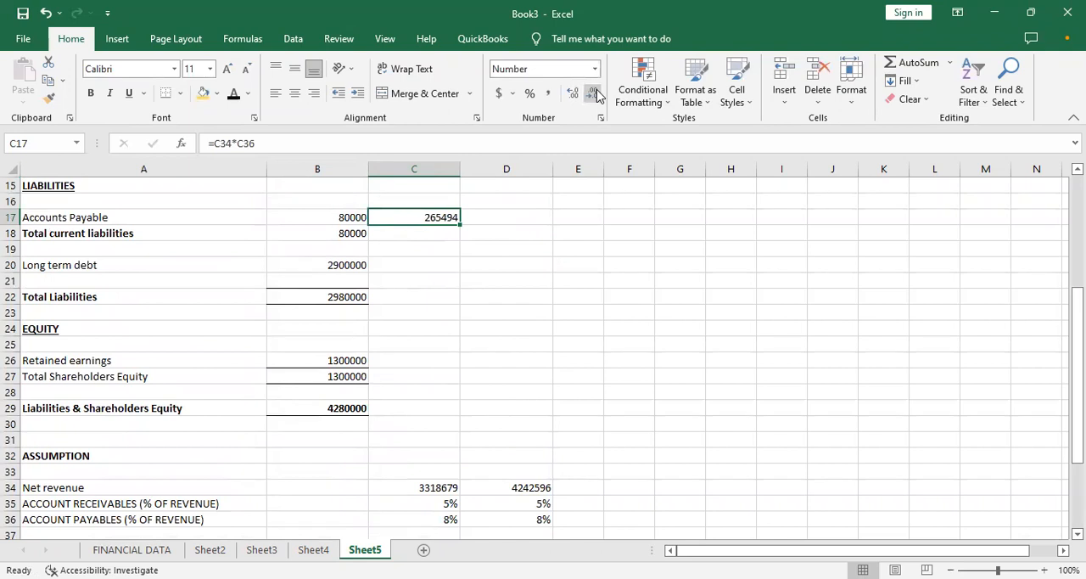
- Calculate month 2 accounts payable in D17 with the formula =D34*D36
{"action": "left_click", "coordinate": [516, 216]}
{"action": "type", "text": "="}
{"action": "key", "text": "Down"}
{"action": "key", "text": "Down"}
{"action": "key", "text": "Down"}
{"action": "key", "text": "Down"}
{"action": "key", "text": "Down"}
{"action": "key", "text": "Down"}
{"action": "key", "text": "Down"}
{"action": "key", "text": "Down"}
{"action": "key", "text": "Down"}
{"action": "key", "text": "Down"}
{"action": "key", "text": "Down"}
{"action": "key", "text": "Down"}
{"action": "key", "text": "Down"}
{"action": "key", "text": "Down"}
{"action": "key", "text": "Down"}
{"action": "key", "text": "Down"}
{"action": "key", "text": "Down"}
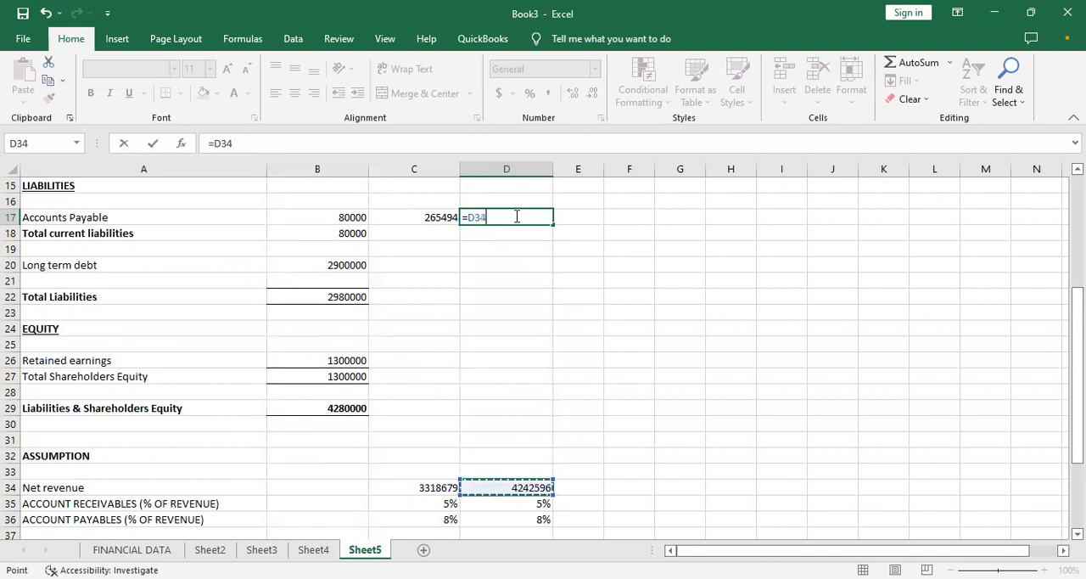
{"action": "type", "text": "*"}
{"action": "key", "text": "Down"}
{"action": "key", "text": "Down"}
{"action": "key", "text": "Down"}
{"action": "key", "text": "Down"}
{"action": "key", "text": "Down"}
{"action": "key", "text": "Down"}
{"action": "key", "text": "Down"}
{"action": "key", "text": "Down"}
{"action": "key", "text": "Down"}
{"action": "key", "text": "Down"}
{"action": "key", "text": "Down"}
{"action": "key", "text": "Down"}
{"action": "key", "text": "Down"}
{"action": "key", "text": "Down"}
{"action": "key", "text": "Down"}
{"action": "key", "text": "Down"}
{"action": "key", "text": "Down"}
{"action": "key", "text": "Down"}
{"action": "key", "text": "Down"}
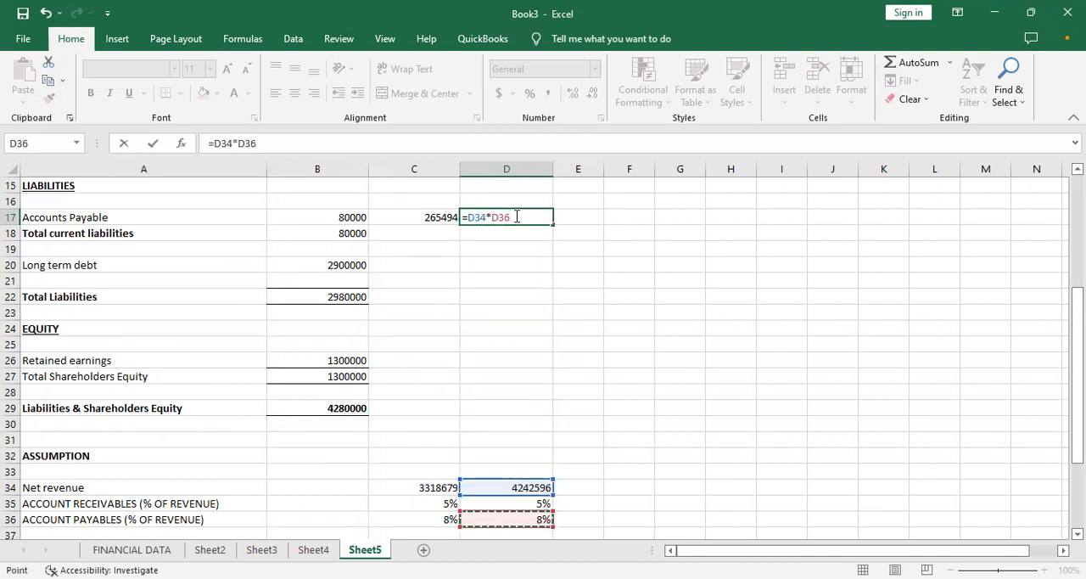
{"action": "key", "text": "Return"}
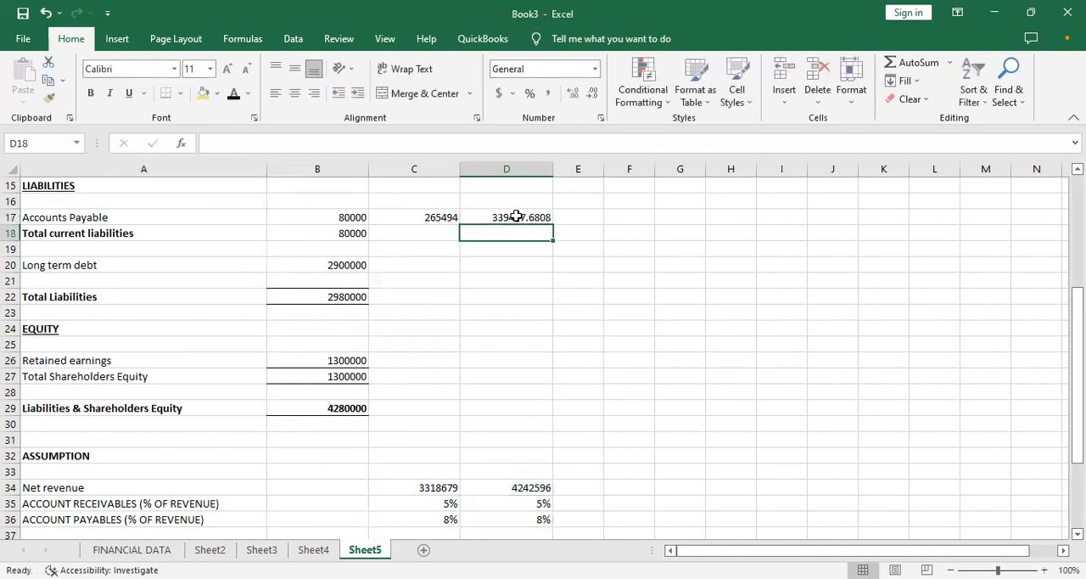
- Format the month 2 accounts payable in D17 to show no decimal places
{"action": "left_click", "coordinate": [516, 218]}
{"action": "left_click", "coordinate": [592, 93]}
{"action": "left_click", "coordinate": [591, 93]}
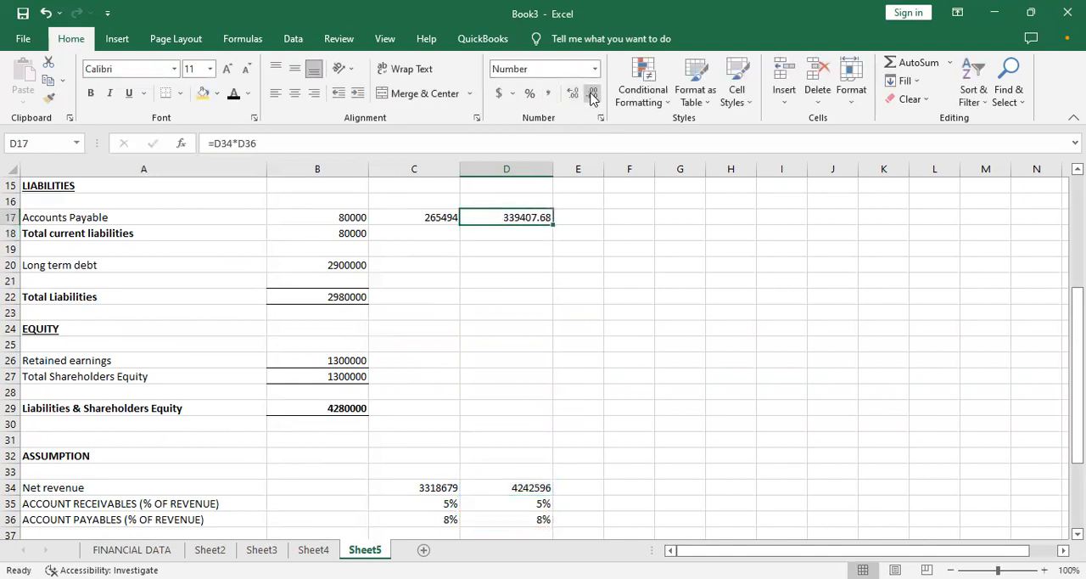
{"action": "left_click", "coordinate": [592, 94]}
{"action": "left_click", "coordinate": [591, 94]}
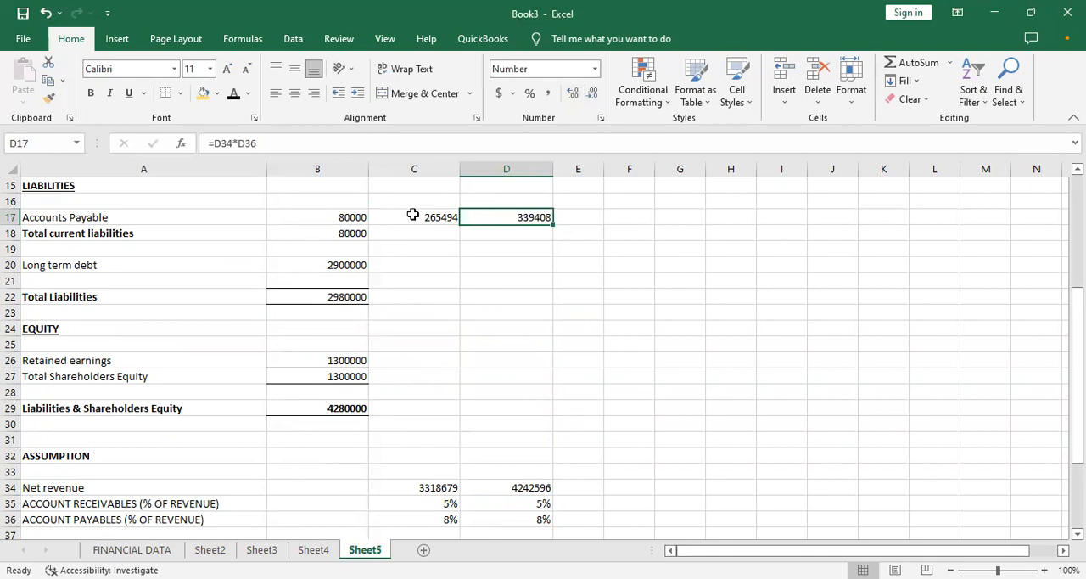
- Add a bottom border under the accounts payable figures in B17:D17
{"action": "left_click_drag", "start_coordinate": [352, 217], "coordinate": [468, 213]}
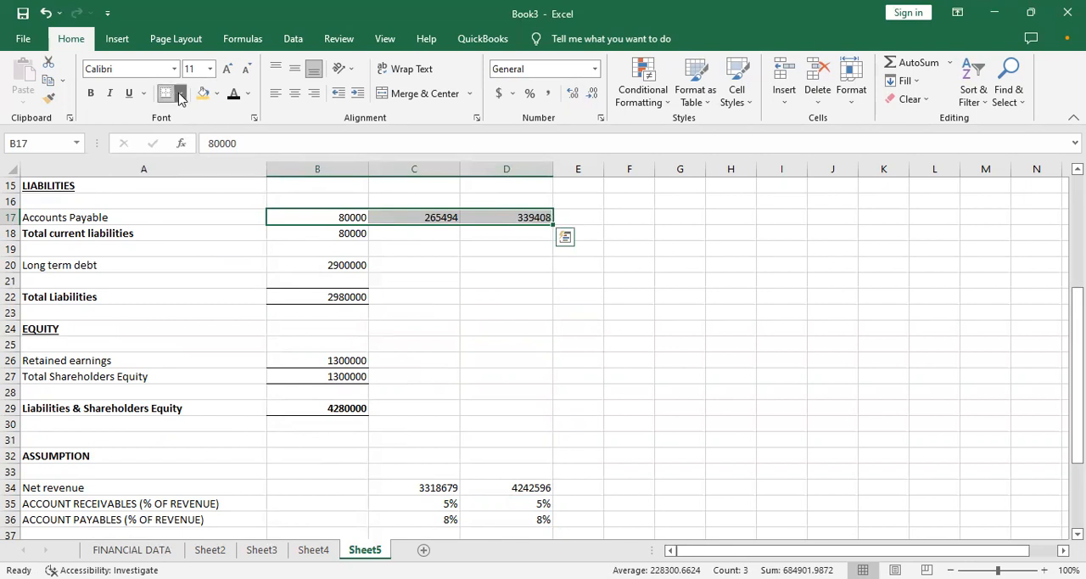
{"action": "left_click", "coordinate": [432, 276]}
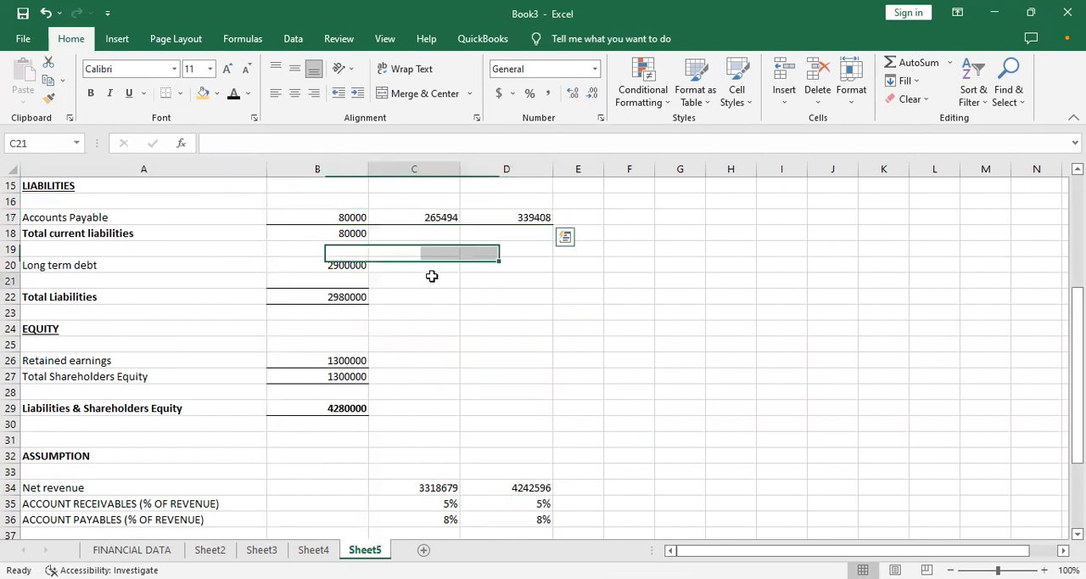
{"action": "left_click", "coordinate": [486, 244]}
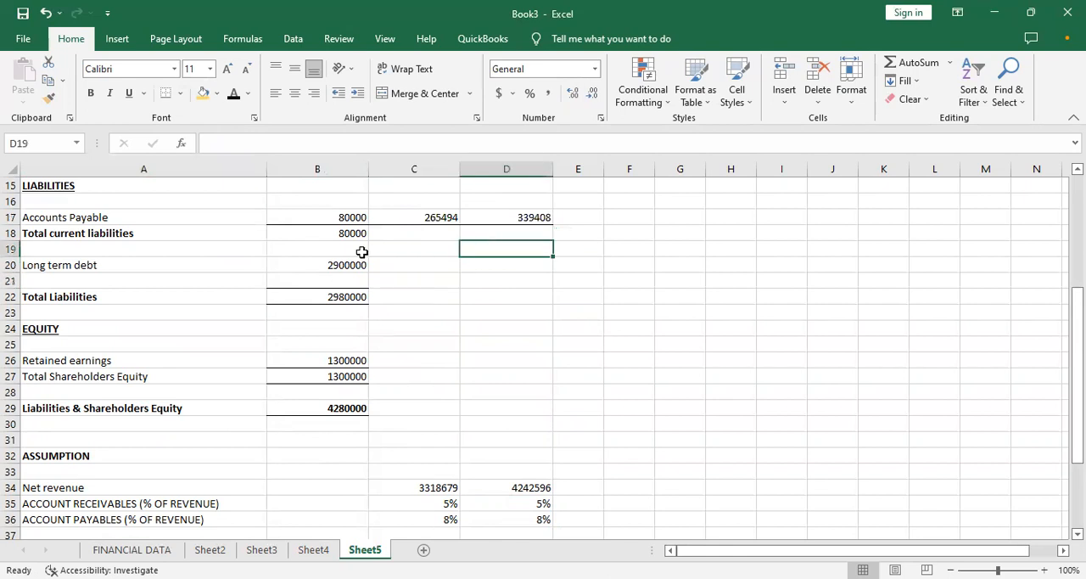
- Fill the Total current liabilities formula from B18 across to months 1 and 2 in C18:D18
{"action": "left_click", "coordinate": [398, 265]}
{"action": "left_click", "coordinate": [416, 218]}
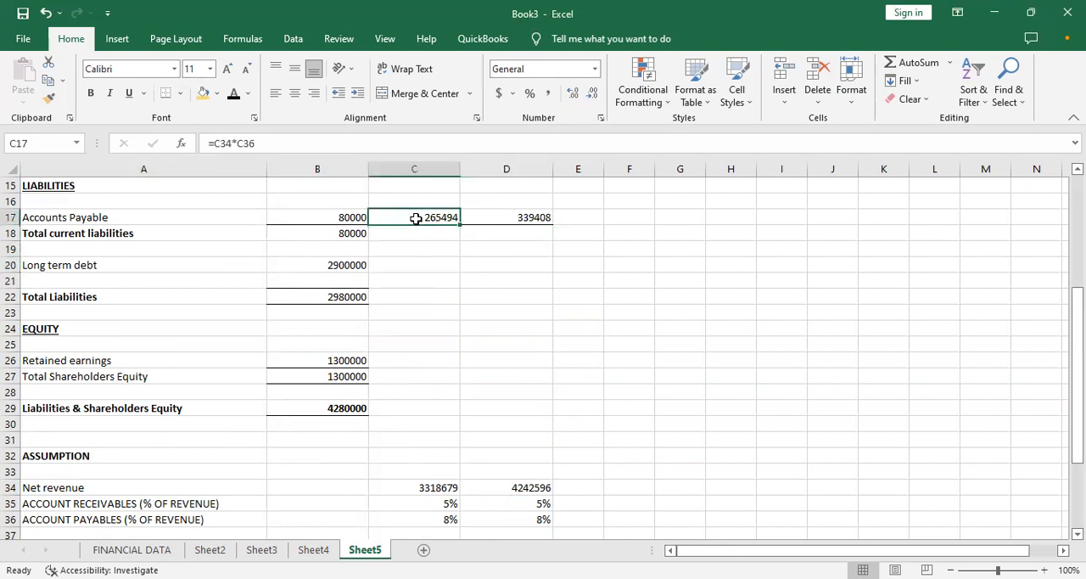
{"action": "left_click", "coordinate": [337, 233]}
{"action": "left_click_drag", "start_coordinate": [371, 240], "coordinate": [509, 241]}
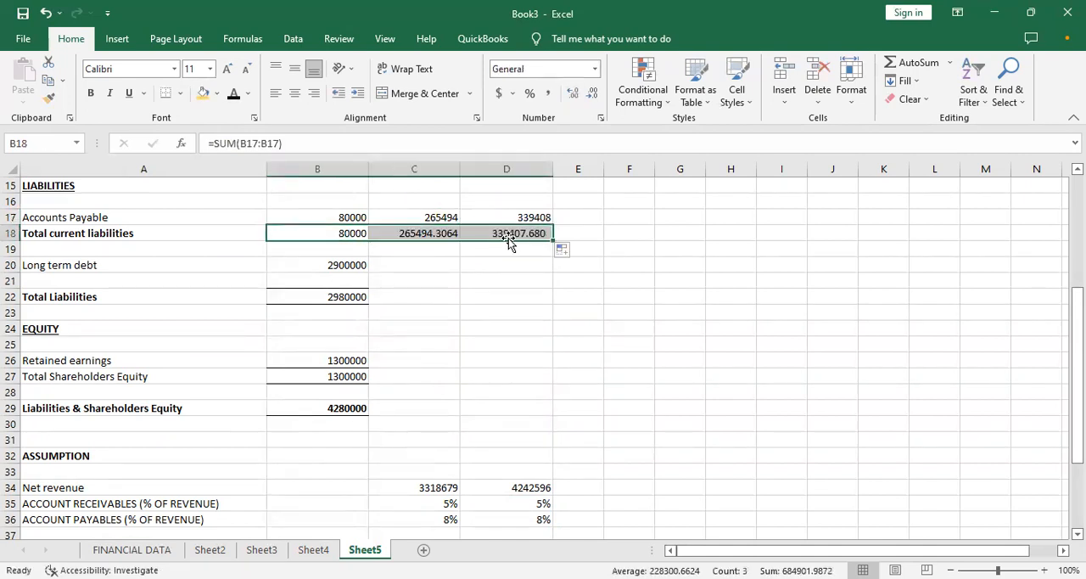
- Format the total current liabilities in C18 and D18 to show no decimal places
{"action": "left_click", "coordinate": [439, 231]}
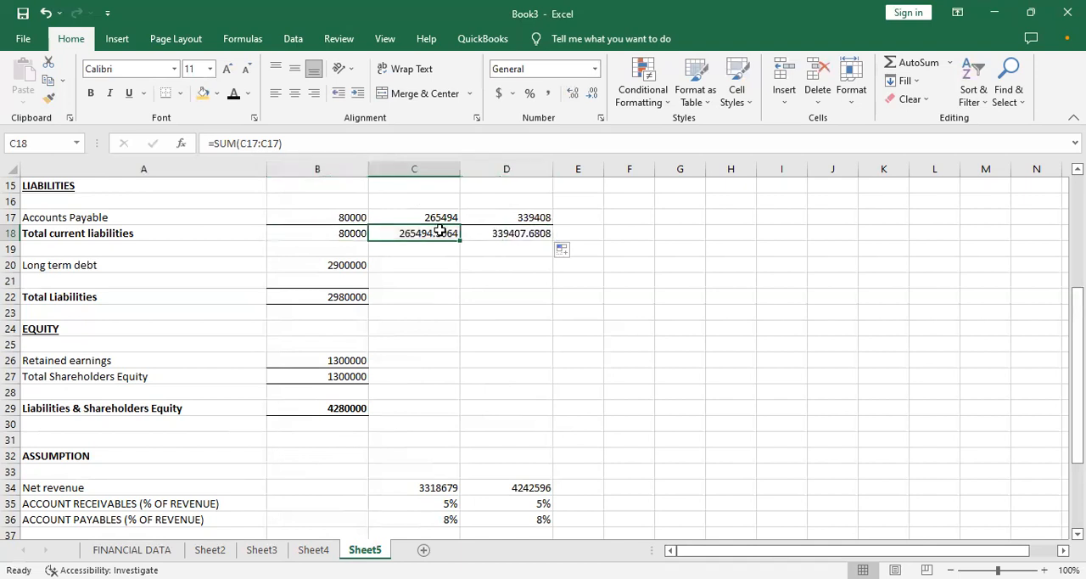
{"action": "left_click", "coordinate": [592, 93]}
{"action": "left_click", "coordinate": [592, 93]}
{"action": "left_click", "coordinate": [592, 94]}
{"action": "left_click", "coordinate": [593, 94]}
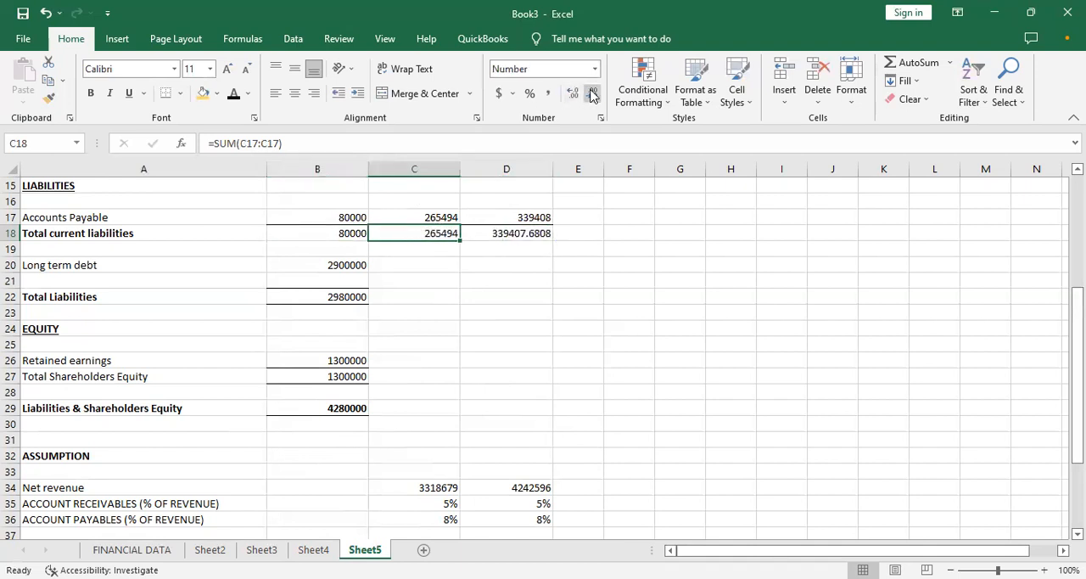
{"action": "left_click", "coordinate": [518, 232]}
{"action": "left_click", "coordinate": [592, 93]}
{"action": "left_click", "coordinate": [592, 94]}
{"action": "left_click", "coordinate": [592, 93]}
{"action": "left_click", "coordinate": [592, 94]}
{"action": "left_click", "coordinate": [502, 279]}
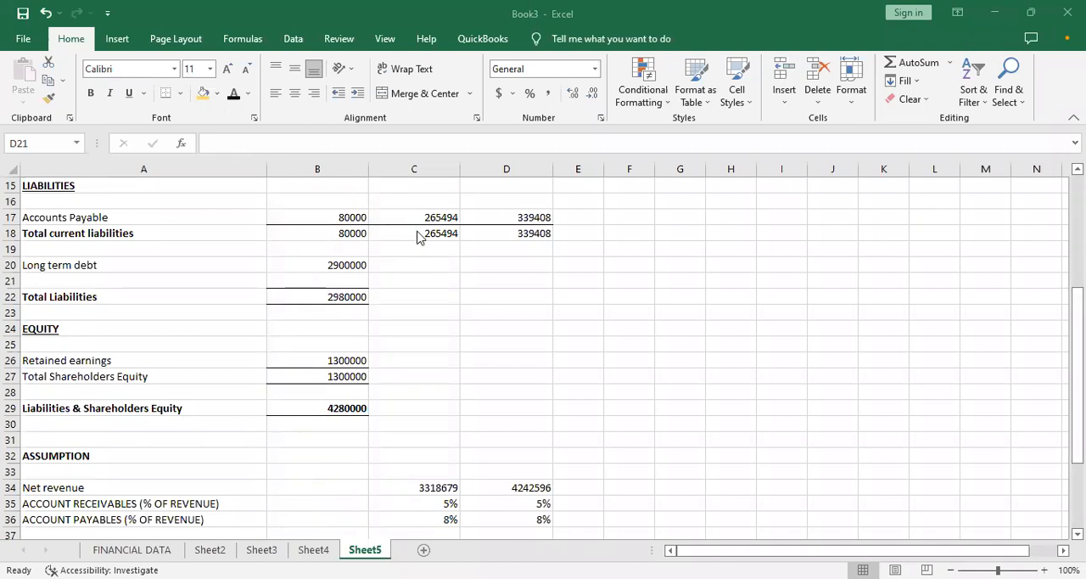
{"action": "left_click", "coordinate": [349, 222]}
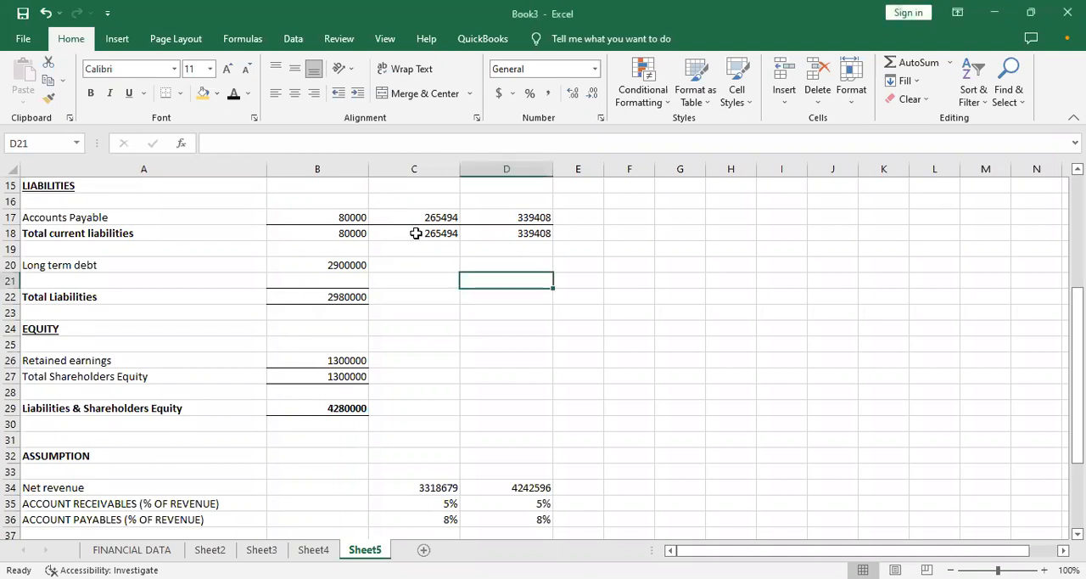
{"action": "left_click", "coordinate": [414, 281]}
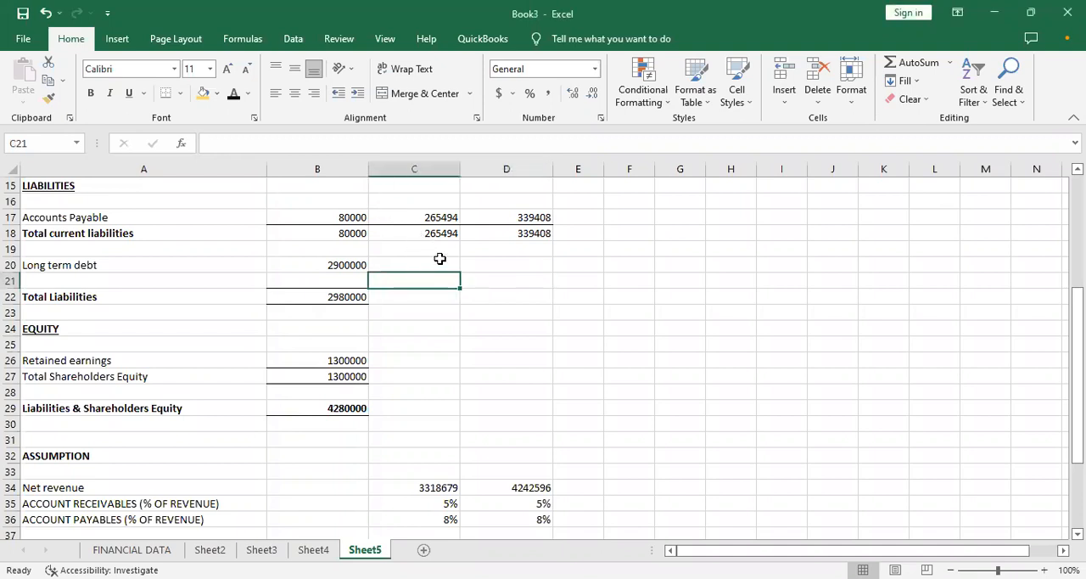
{"action": "key", "text": "Up"}
{"action": "key", "text": "Up"}
{"action": "key", "text": "Up"}
{"action": "key", "text": "Up"}
{"action": "key", "text": "Up"}
{"action": "key", "text": "Up"}
{"action": "key", "text": "Up"}
{"action": "key", "text": "Up"}
{"action": "key", "text": "Up"}
{"action": "key", "text": "Up"}
{"action": "key", "text": "Up"}
{"action": "key", "text": "Up"}
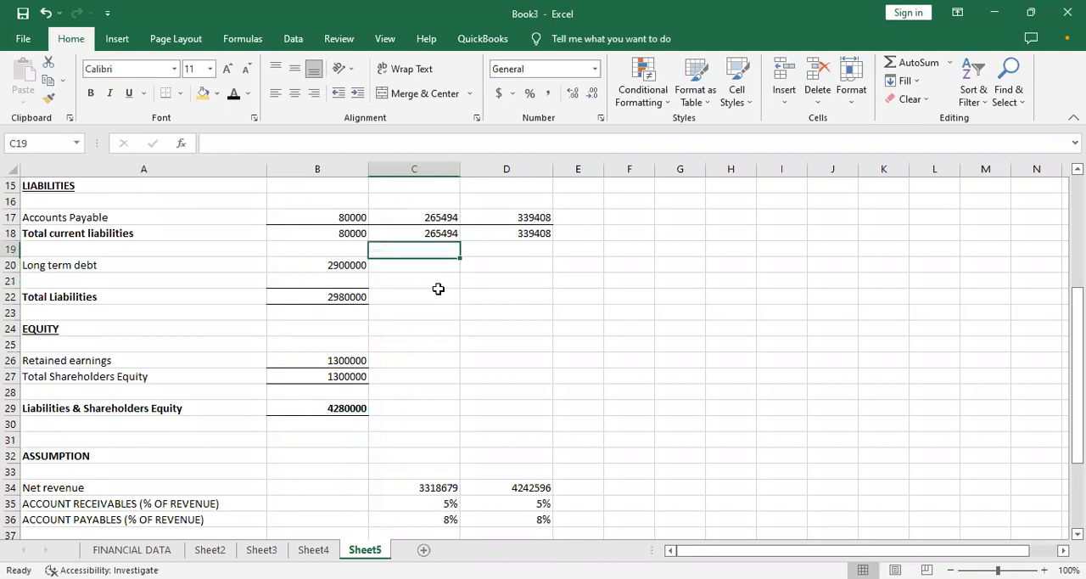
- Calculate month 1 fixed assets in C9 as =B9+Sheet3!C8 and fill the formula across to month 2 in D9
{"action": "key", "text": "Up"}
{"action": "key", "text": "Up"}
{"action": "key", "text": "Up"}
{"action": "key", "text": "Up"}
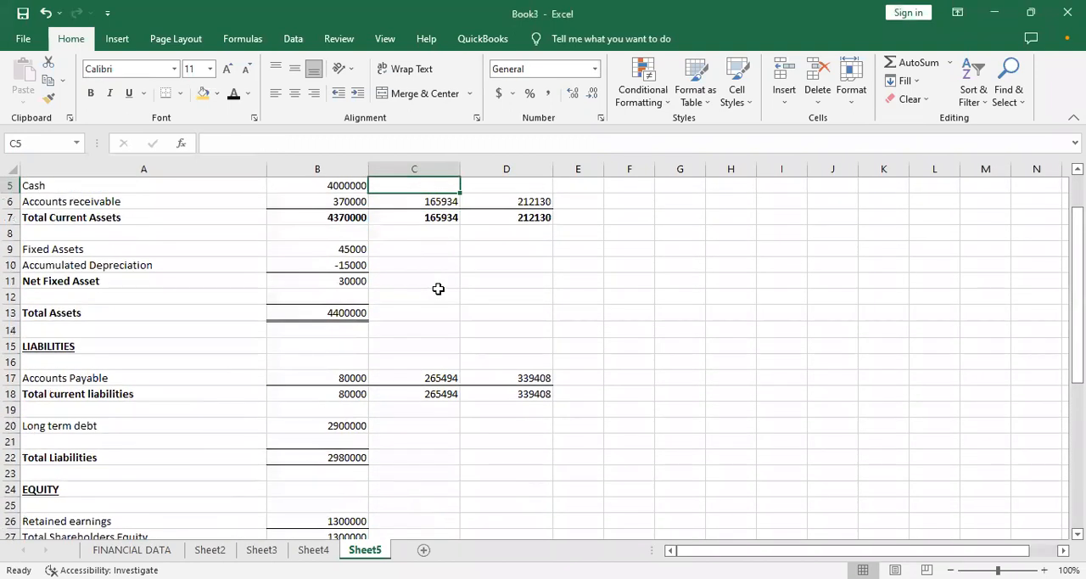
{"action": "key", "text": "Down"}
{"action": "key", "text": "Down"}
{"action": "key", "text": "Down"}
{"action": "key", "text": "Down"}
{"action": "type", "text": "="}
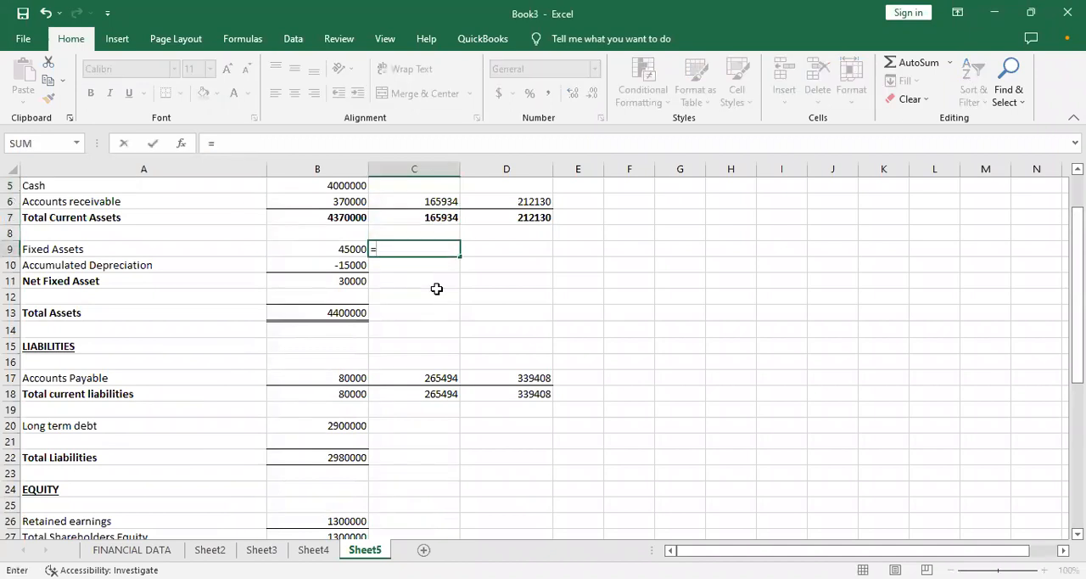
{"action": "left_click", "coordinate": [346, 250]}
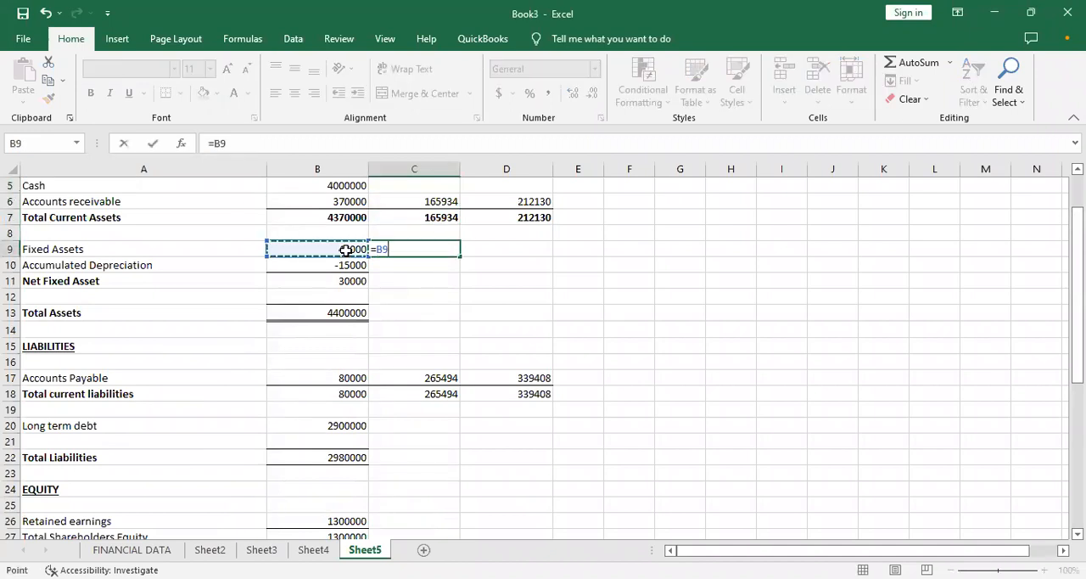
{"action": "type", "text": "+"}
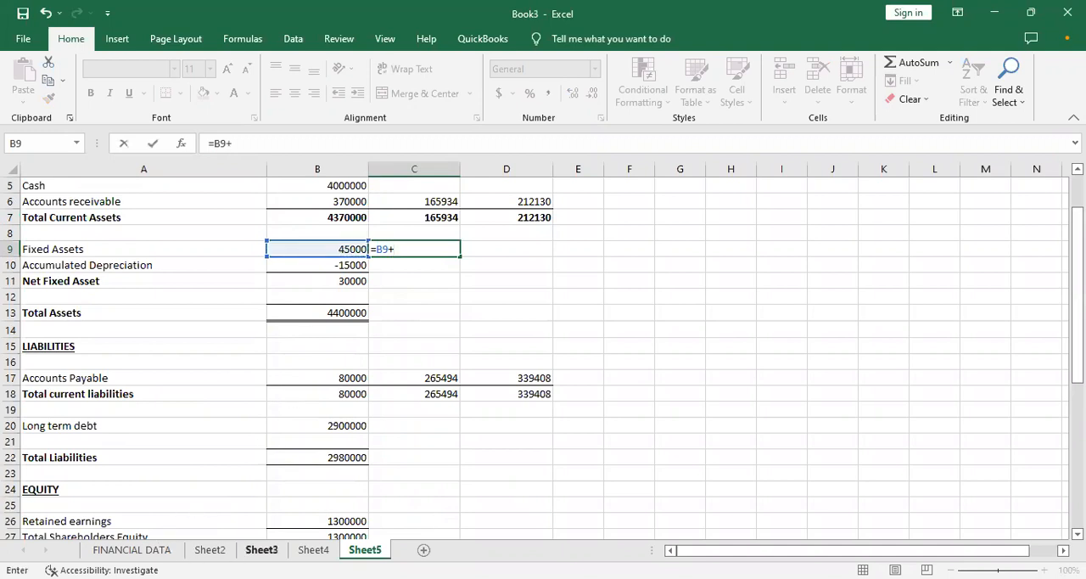
{"action": "left_click", "coordinate": [261, 549]}
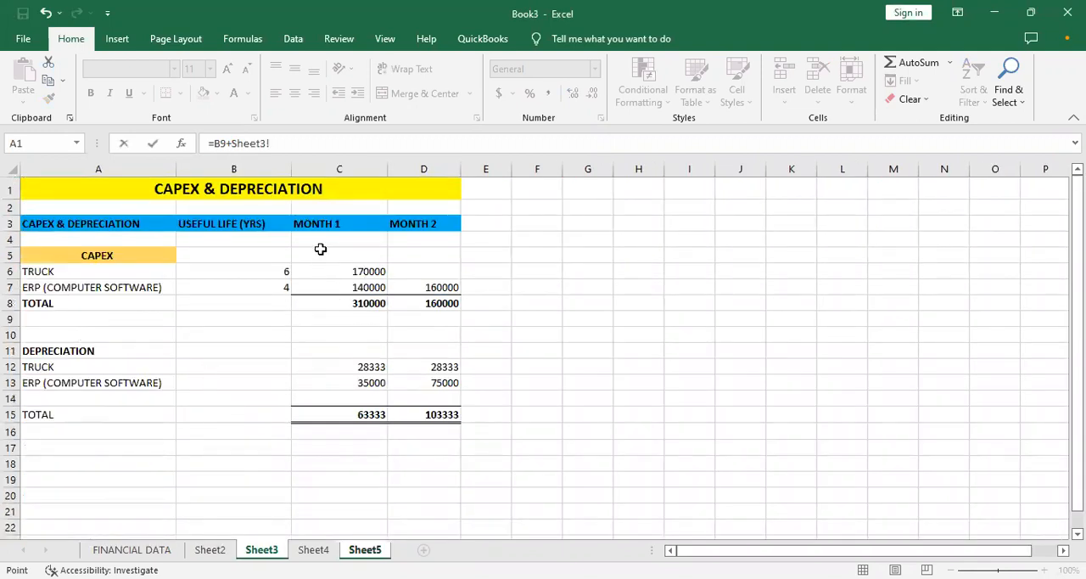
{"action": "left_click", "coordinate": [340, 302]}
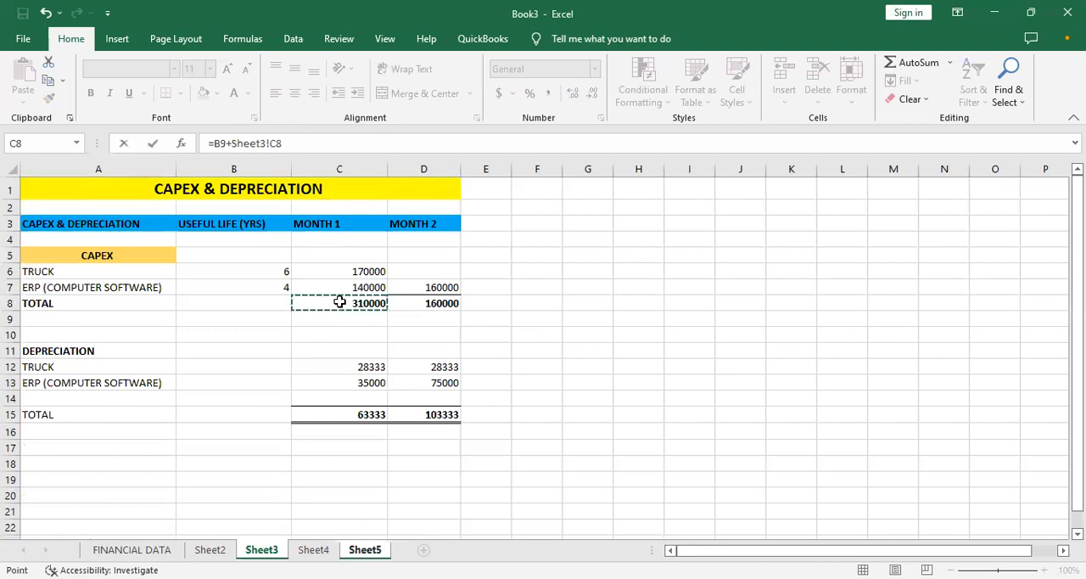
{"action": "key", "text": "Return"}
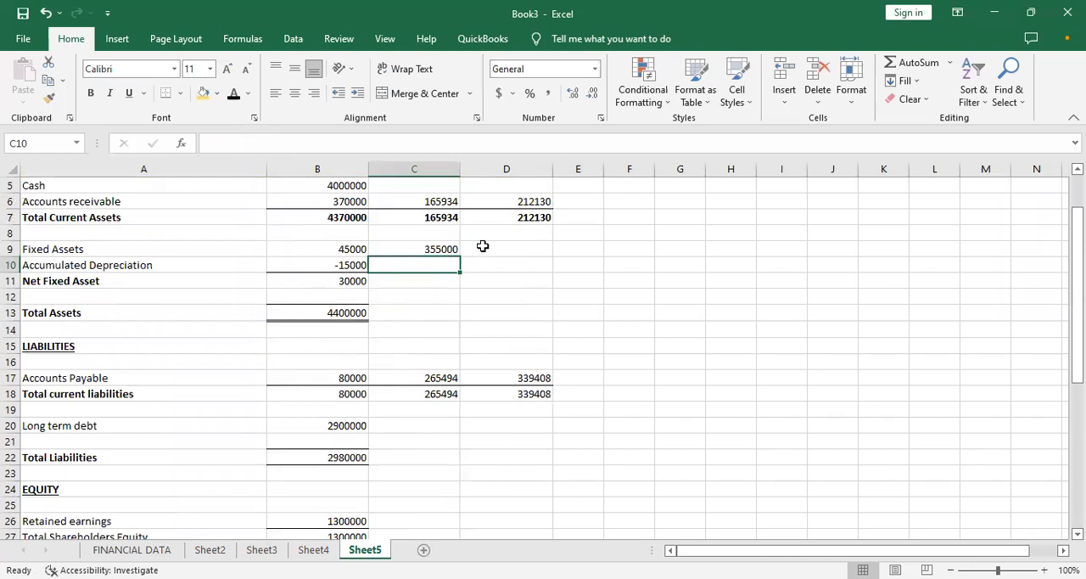
{"action": "left_click", "coordinate": [450, 246]}
{"action": "left_click_drag", "start_coordinate": [459, 252], "coordinate": [517, 250]}
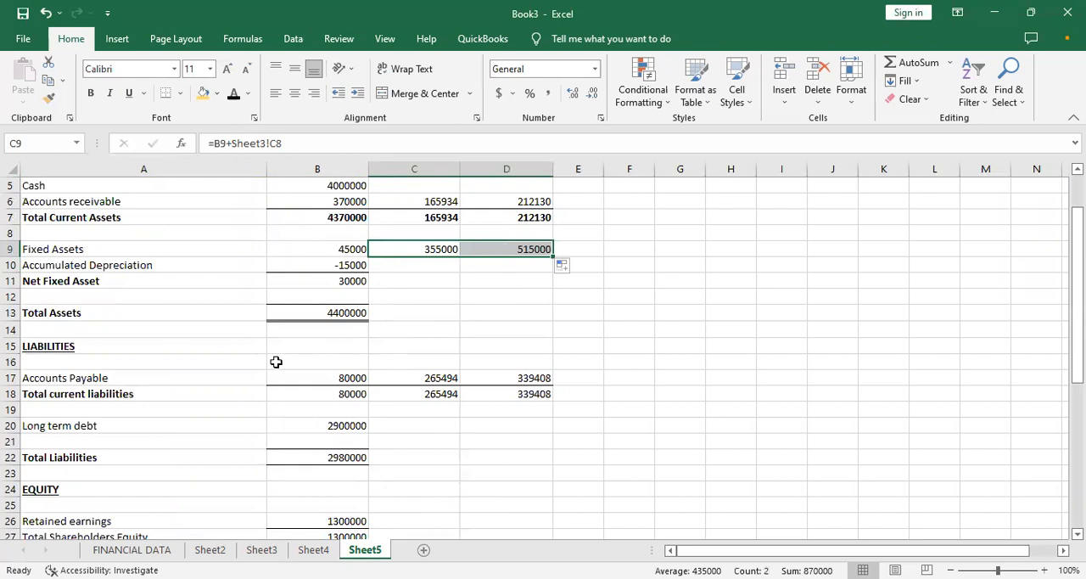
- Calculate month 1 accumulated depreciation in C10 as =-B10-Sheet3!C15 and fill the formula across to D10
{"action": "left_click", "coordinate": [396, 268]}
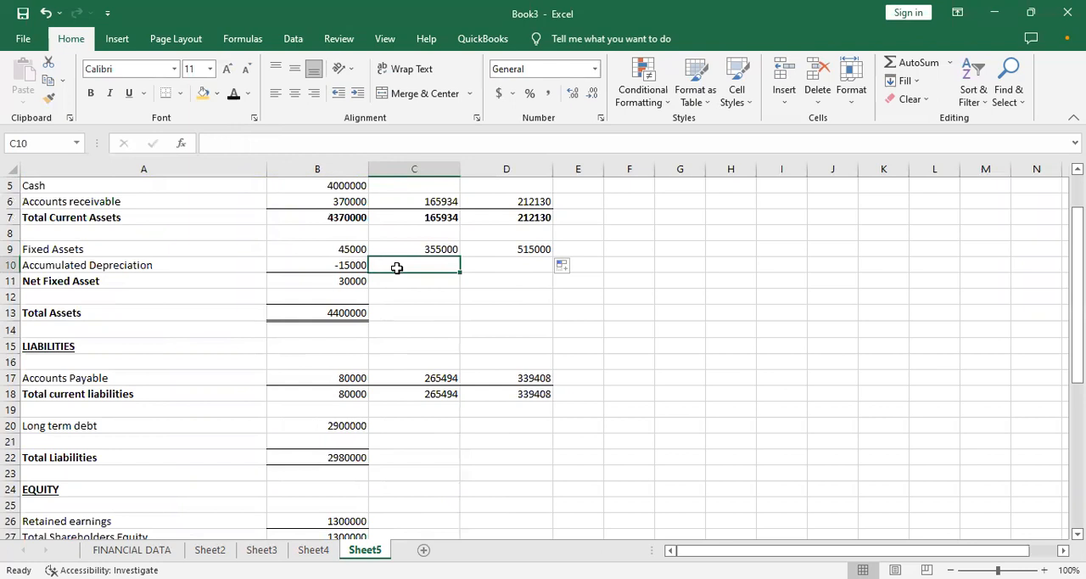
{"action": "type", "text": "=-"}
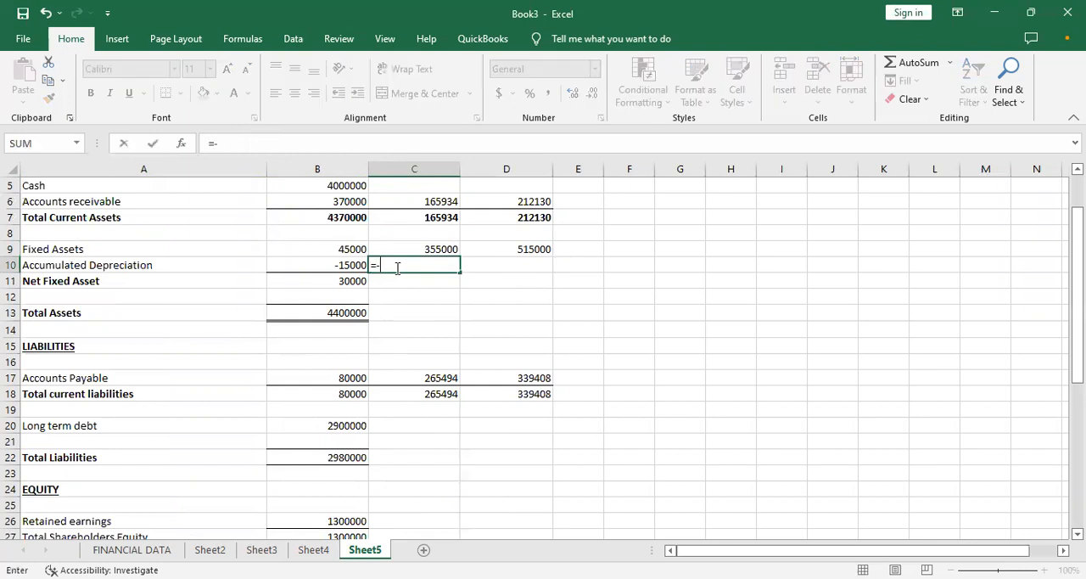
{"action": "left_click", "coordinate": [322, 264]}
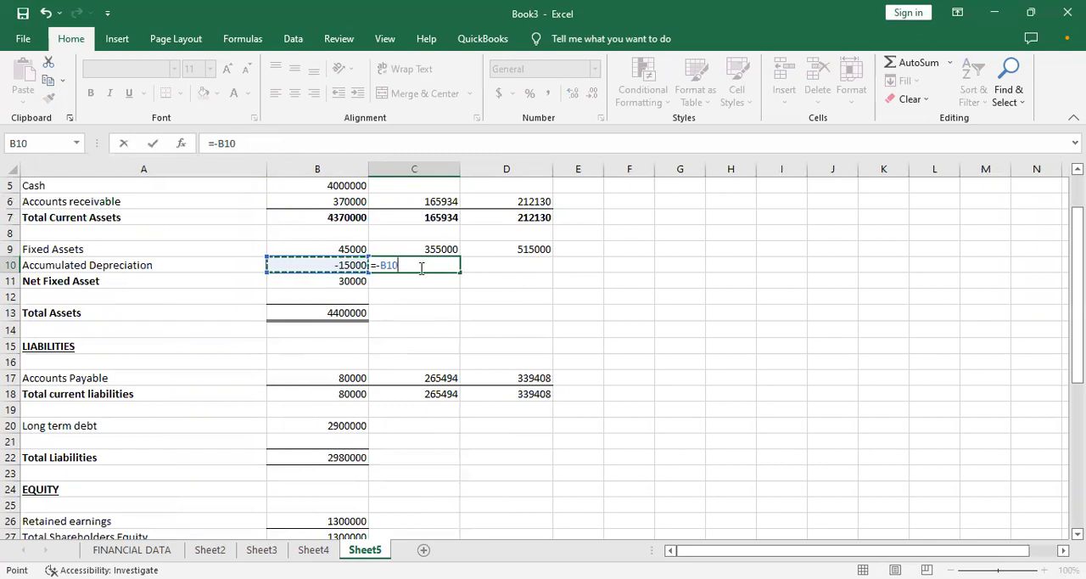
{"action": "type", "text": "-"}
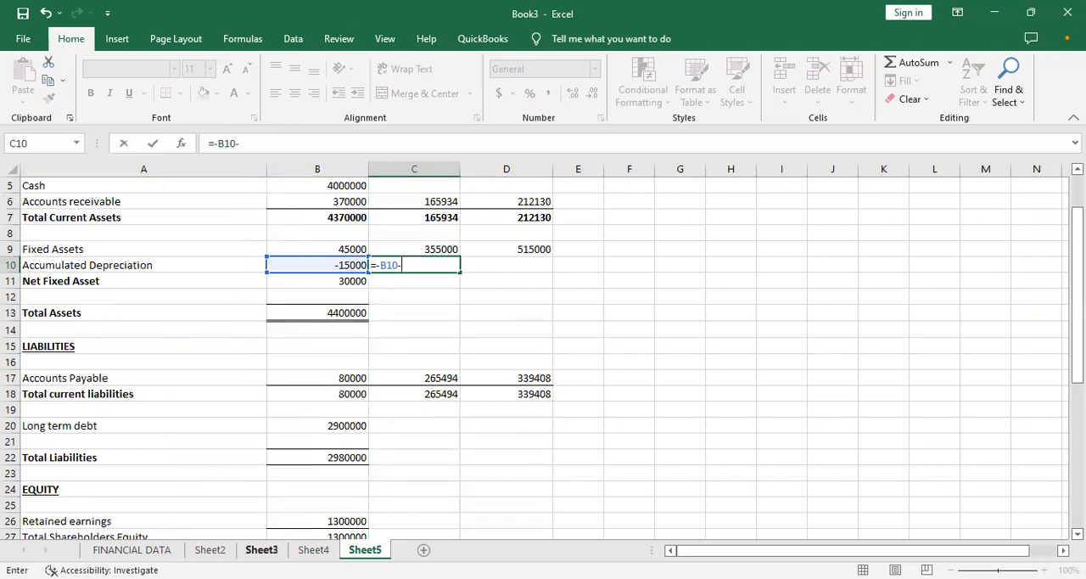
{"action": "left_click", "coordinate": [261, 550]}
{"action": "left_click", "coordinate": [328, 414]}
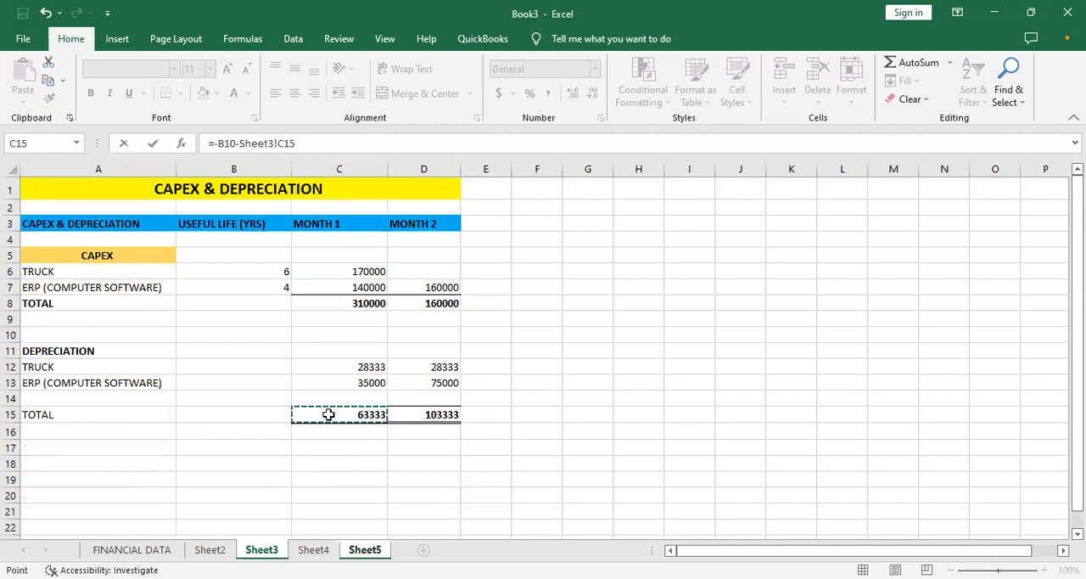
{"action": "key", "text": "Return"}
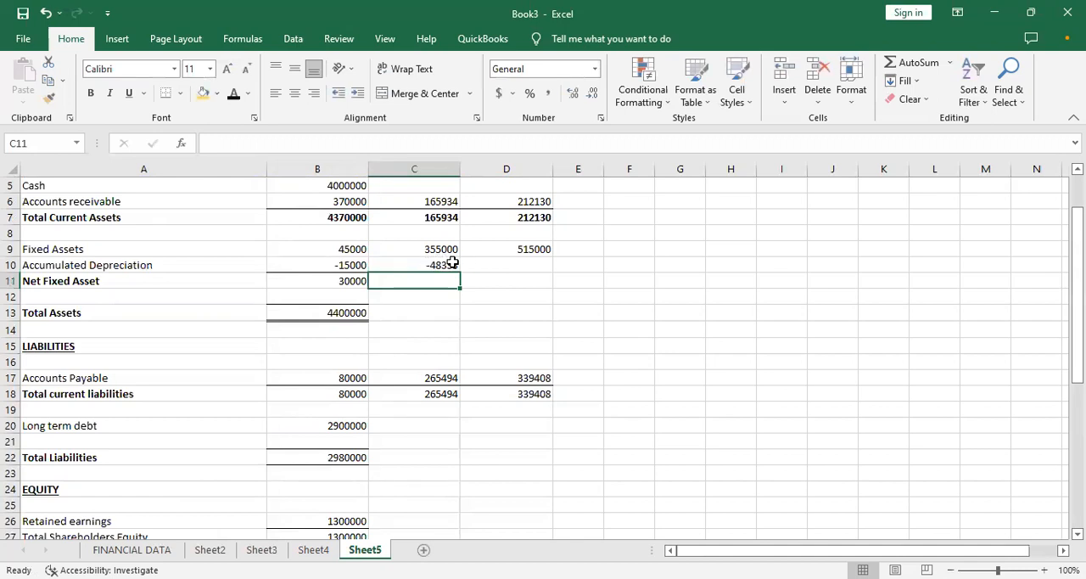
{"action": "left_click", "coordinate": [438, 263]}
{"action": "left_click_drag", "start_coordinate": [459, 269], "coordinate": [540, 264]}
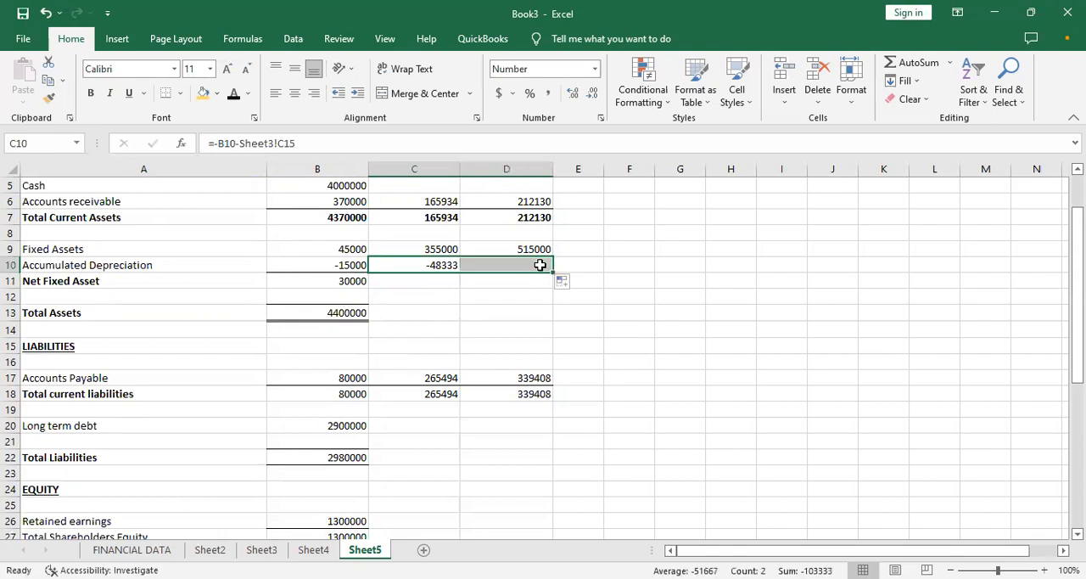
- Review the income statement on Sheet2 from revenue down to EBITDA, including its depreciation line, and return to Sheet5
{"action": "left_click", "coordinate": [412, 281]}
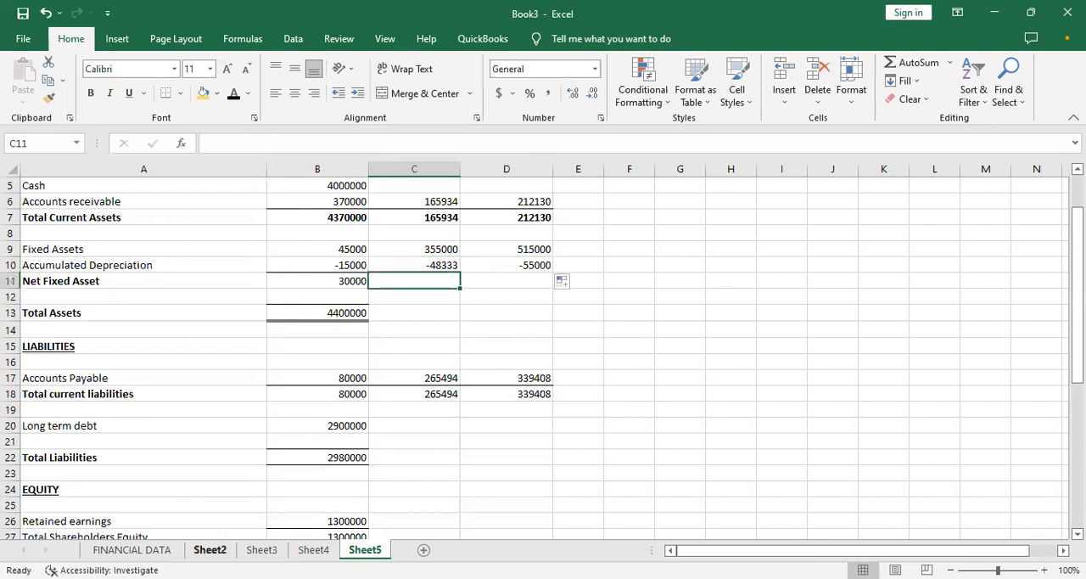
{"action": "left_click", "coordinate": [210, 552]}
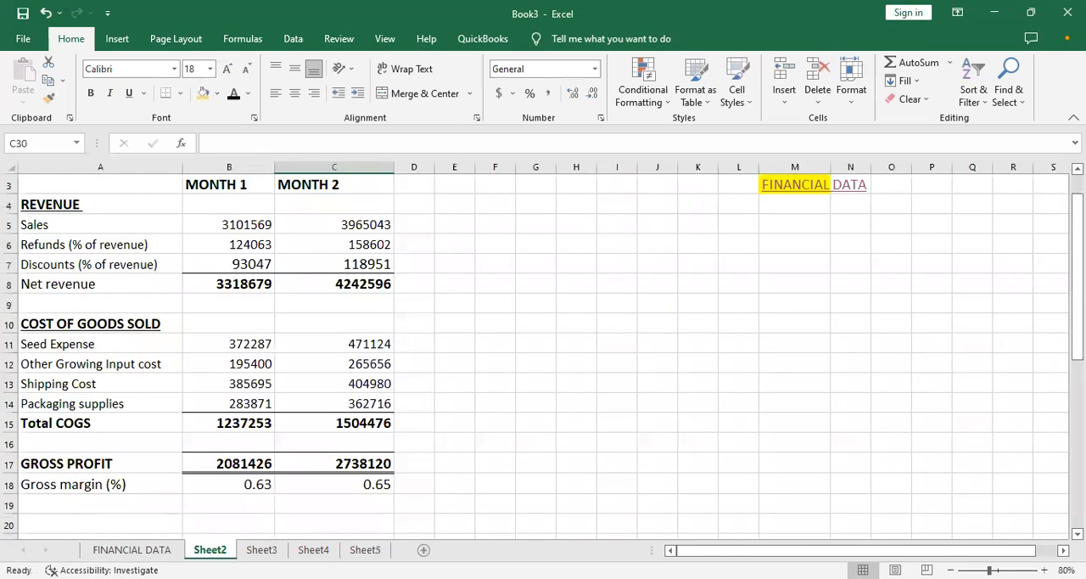
{"action": "left_click", "coordinate": [252, 346]}
{"action": "key", "text": "Down"}
{"action": "key", "text": "Down"}
{"action": "key", "text": "Down"}
{"action": "key", "text": "Down"}
{"action": "key", "text": "Down"}
{"action": "key", "text": "Down"}
{"action": "key", "text": "Down"}
{"action": "key", "text": "Down"}
{"action": "key", "text": "Down"}
{"action": "key", "text": "Down"}
{"action": "key", "text": "Down"}
{"action": "key", "text": "Down"}
{"action": "key", "text": "Down"}
{"action": "key", "text": "Down"}
{"action": "key", "text": "Down"}
{"action": "key", "text": "Down"}
{"action": "key", "text": "Down"}
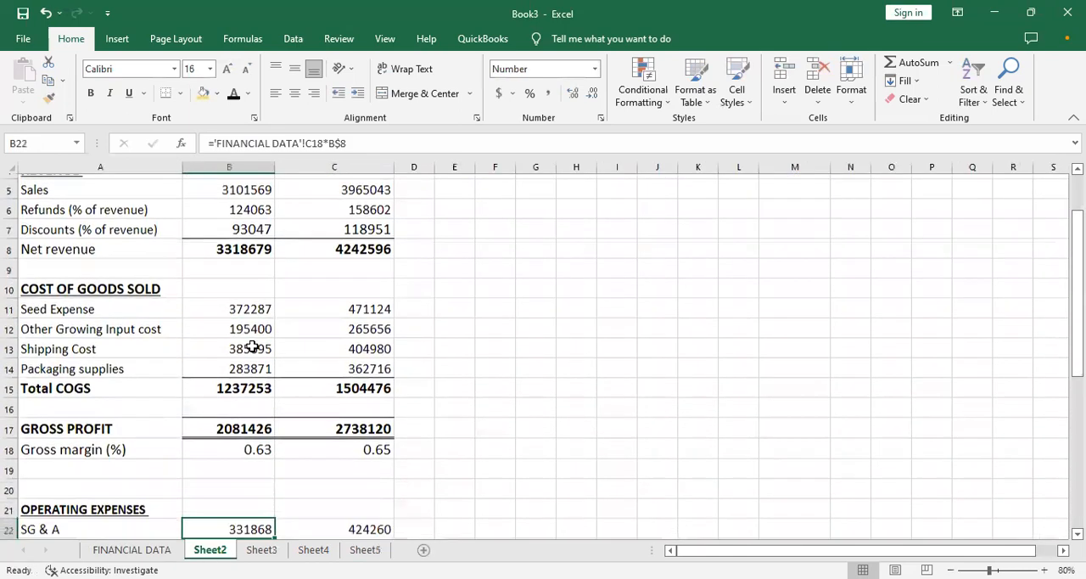
{"action": "key", "text": "Down"}
{"action": "key", "text": "Down"}
{"action": "key", "text": "Down"}
{"action": "key", "text": "Down"}
{"action": "key", "text": "Down"}
{"action": "key", "text": "Down"}
{"action": "key", "text": "Down"}
{"action": "key", "text": "Down"}
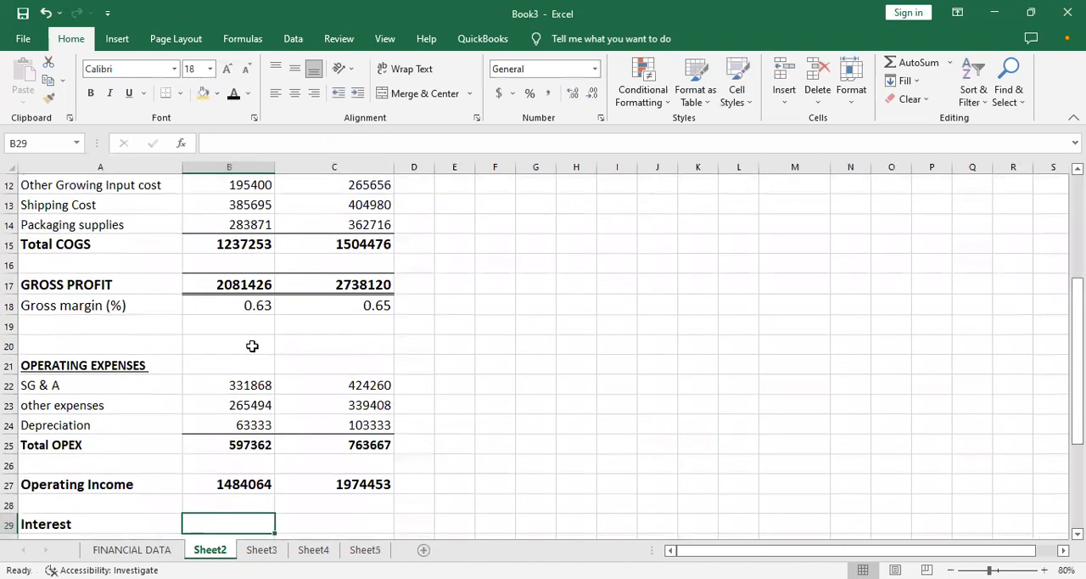
{"action": "key", "text": "Down"}
{"action": "key", "text": "Down"}
{"action": "key", "text": "Down"}
{"action": "key", "text": "Down"}
{"action": "key", "text": "Down"}
{"action": "key", "text": "Down"}
{"action": "key", "text": "Down"}
{"action": "key", "text": "Down"}
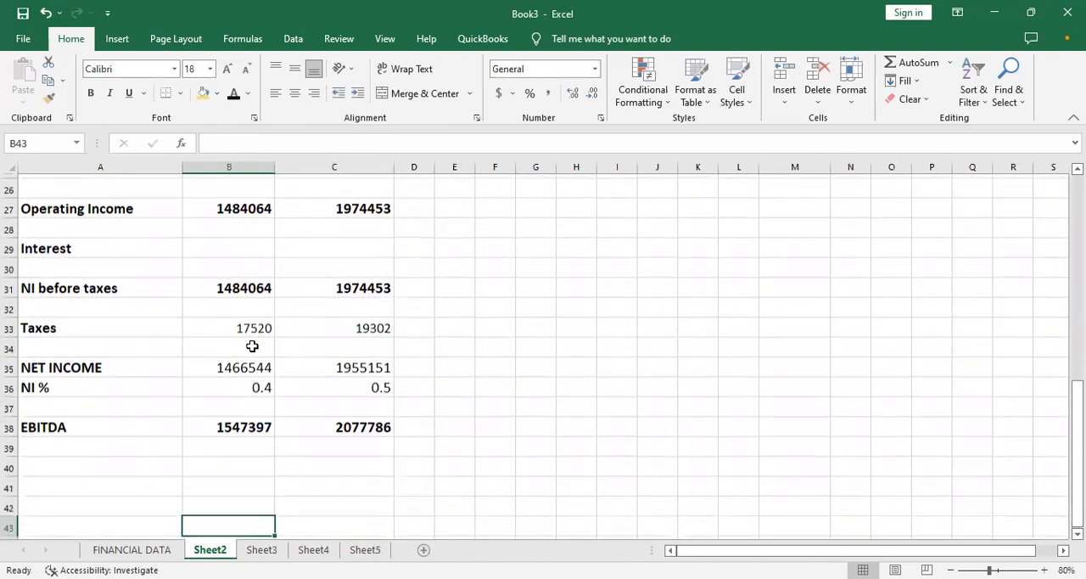
{"action": "key", "text": "Up"}
{"action": "key", "text": "Up"}
{"action": "key", "text": "Up"}
{"action": "key", "text": "Up"}
{"action": "key", "text": "Up"}
{"action": "key", "text": "Up"}
{"action": "key", "text": "Up"}
{"action": "key", "text": "Up"}
{"action": "key", "text": "Up"}
{"action": "key", "text": "Up"}
{"action": "key", "text": "Up"}
{"action": "key", "text": "Up"}
{"action": "key", "text": "Up"}
{"action": "key", "text": "Up"}
{"action": "key", "text": "Up"}
{"action": "key", "text": "Up"}
{"action": "key", "text": "Up"}
{"action": "key", "text": "Up"}
{"action": "key", "text": "Up"}
{"action": "key", "text": "Up"}
{"action": "key", "text": "Up"}
{"action": "key", "text": "Up"}
{"action": "key", "text": "Up"}
{"action": "key", "text": "Up"}
{"action": "key", "text": "Up"}
{"action": "key", "text": "Up"}
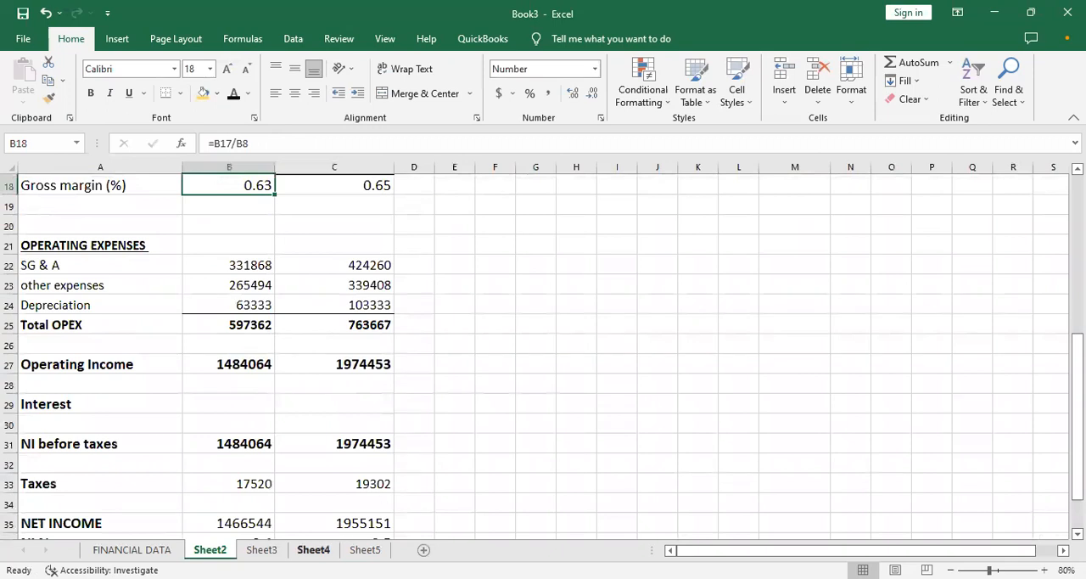
{"action": "left_click", "coordinate": [346, 550]}
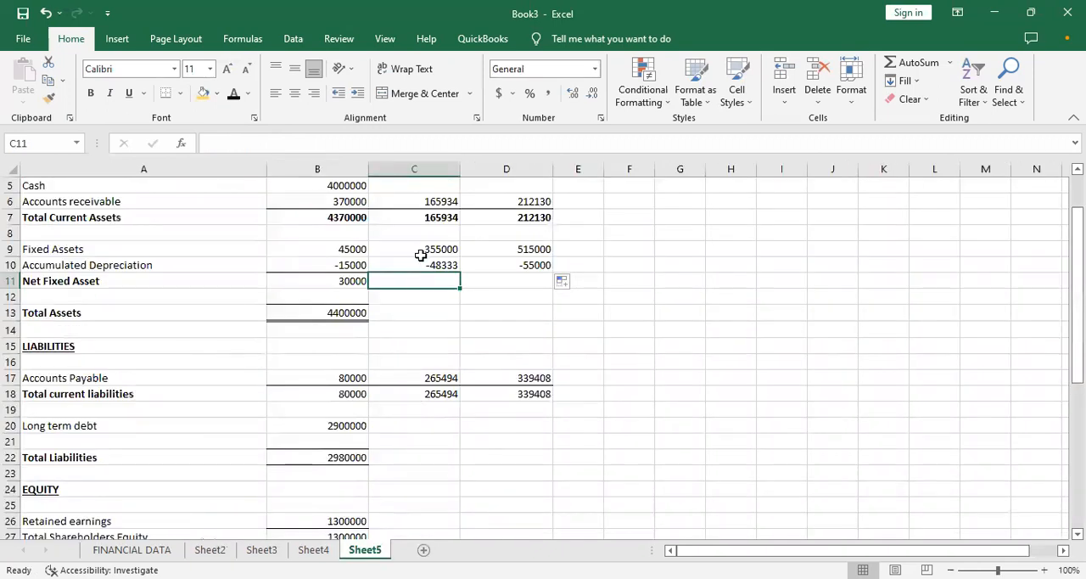
- Fill the Net Fixed Asset formula from B11 across to C11:D11 and show C11 with no decimal places
{"action": "left_click", "coordinate": [348, 280]}
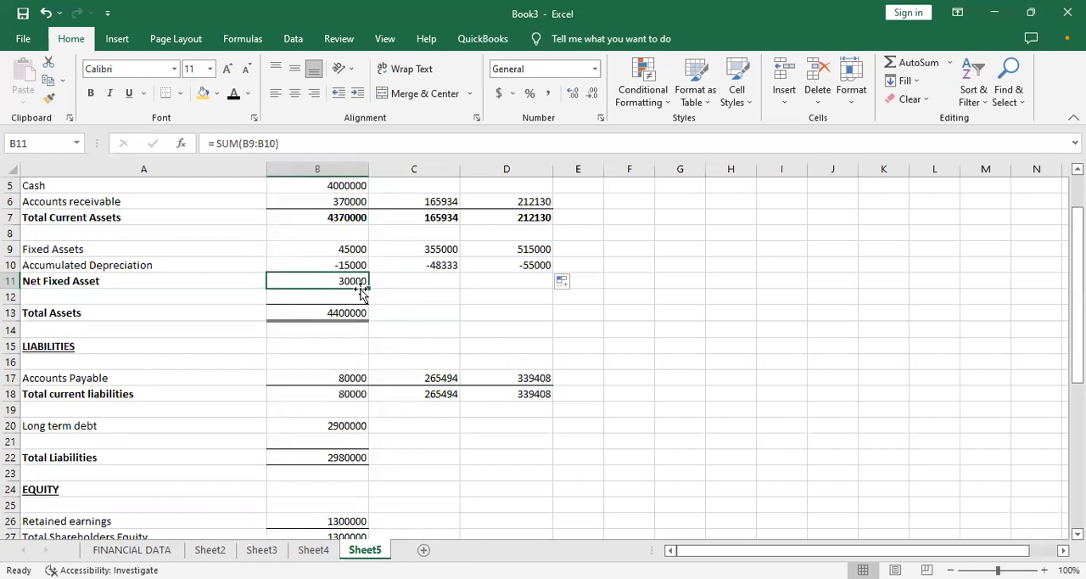
{"action": "left_click_drag", "start_coordinate": [369, 287], "coordinate": [518, 278]}
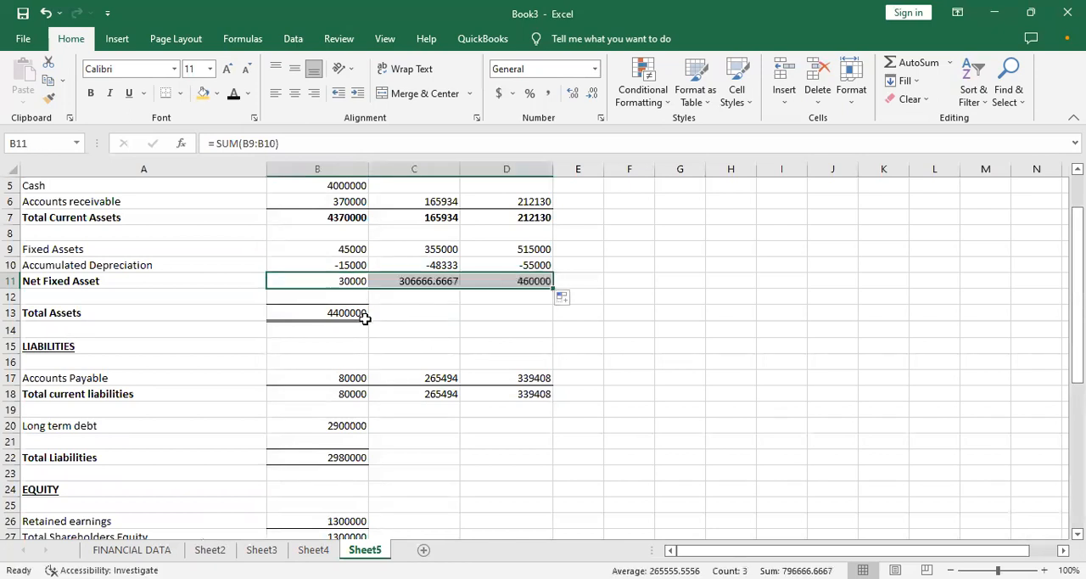
{"action": "left_click", "coordinate": [427, 280]}
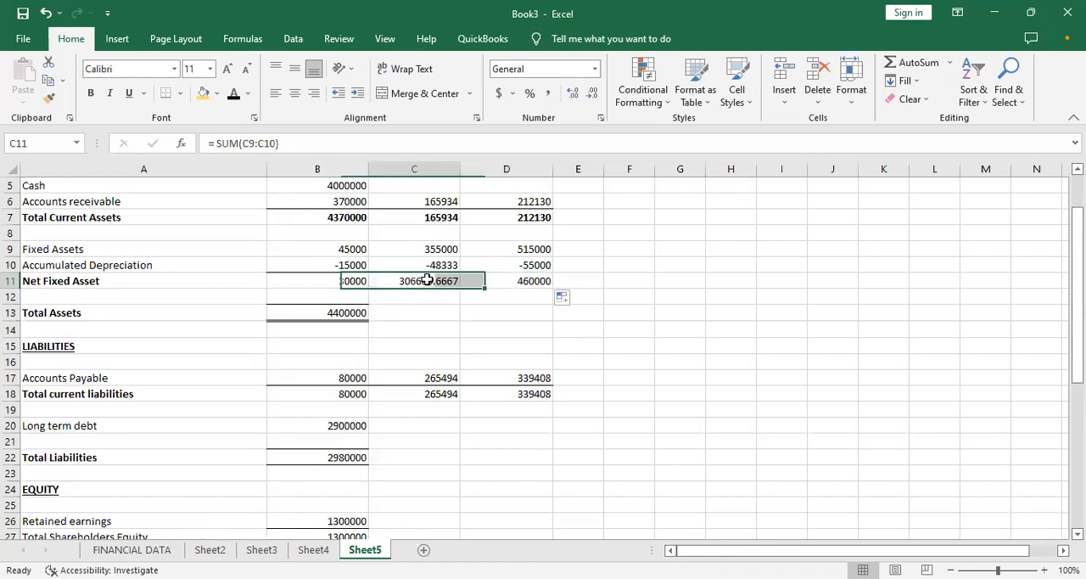
{"action": "left_click", "coordinate": [593, 93]}
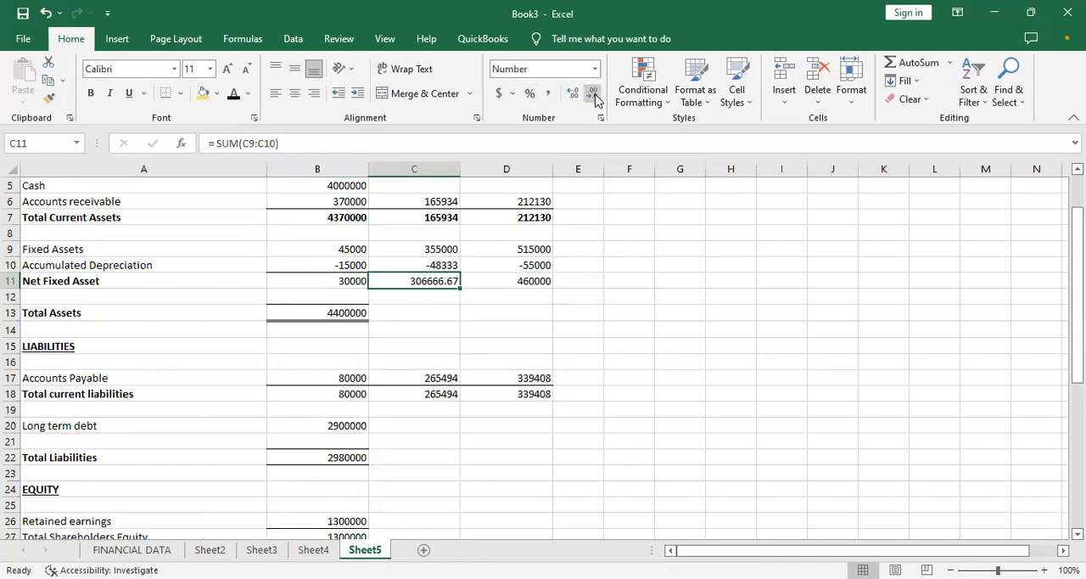
{"action": "left_click", "coordinate": [596, 95]}
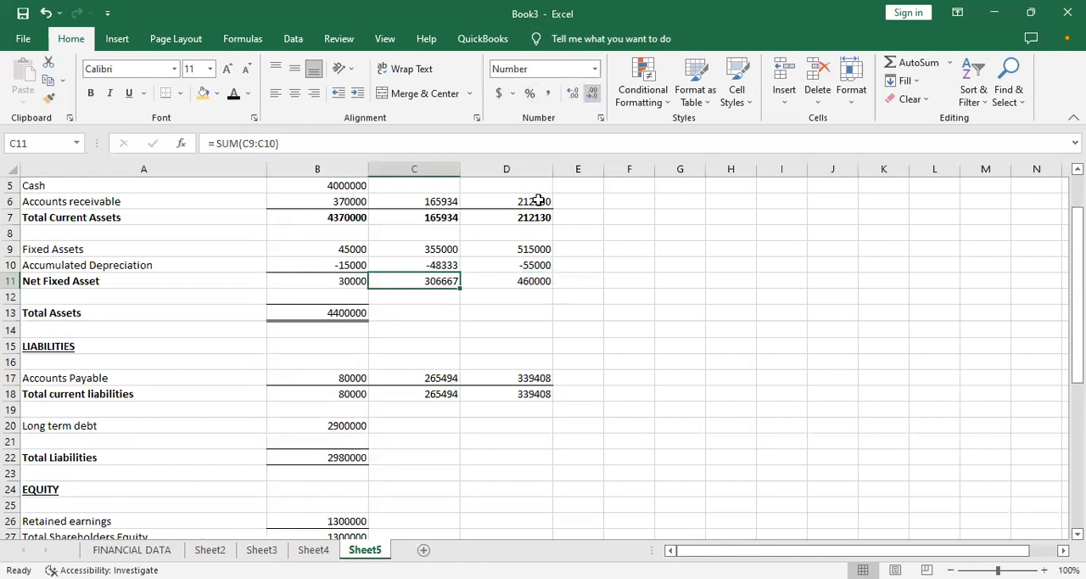
{"action": "left_click", "coordinate": [509, 276]}
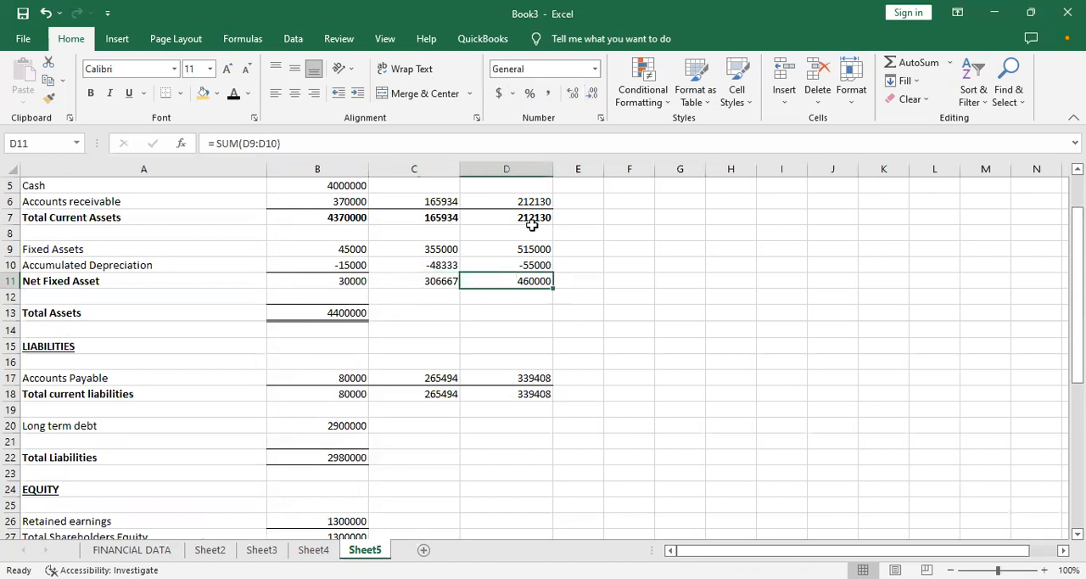
- Fill the Total Assets formula from B13 across to C13:D13 and show C13 with no decimal places
{"action": "left_click", "coordinate": [354, 313]}
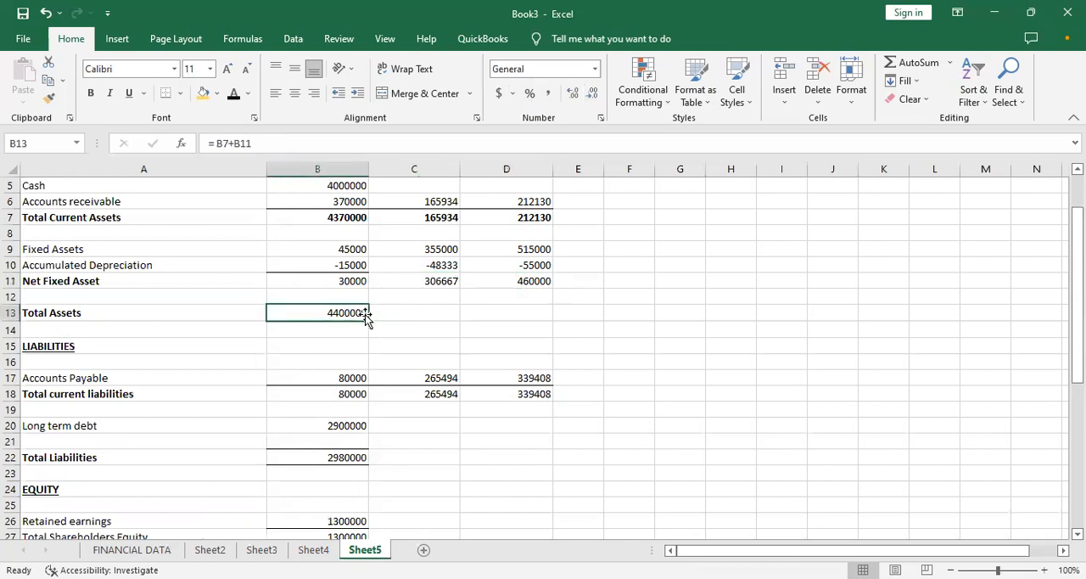
{"action": "left_click_drag", "start_coordinate": [367, 318], "coordinate": [509, 311]}
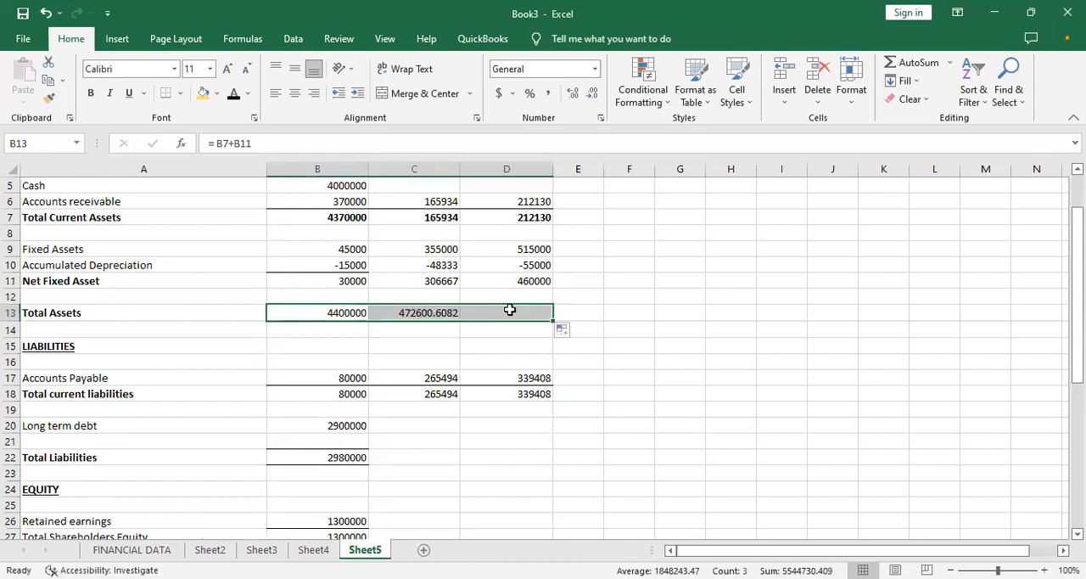
{"action": "left_click", "coordinate": [437, 314]}
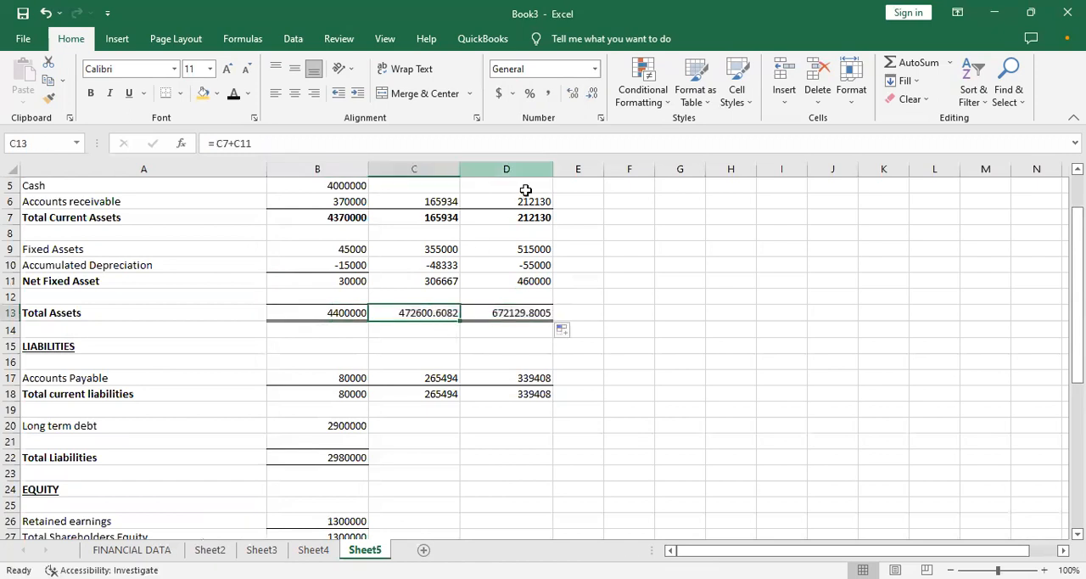
{"action": "left_click", "coordinate": [592, 94]}
{"action": "left_click", "coordinate": [592, 93]}
{"action": "left_click", "coordinate": [592, 93]}
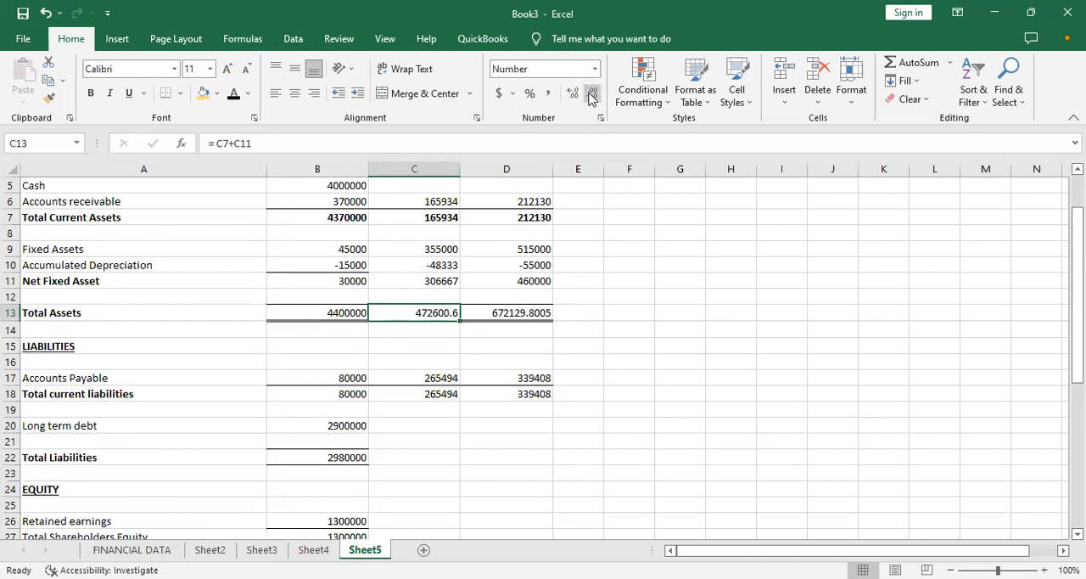
{"action": "left_click", "coordinate": [592, 93]}
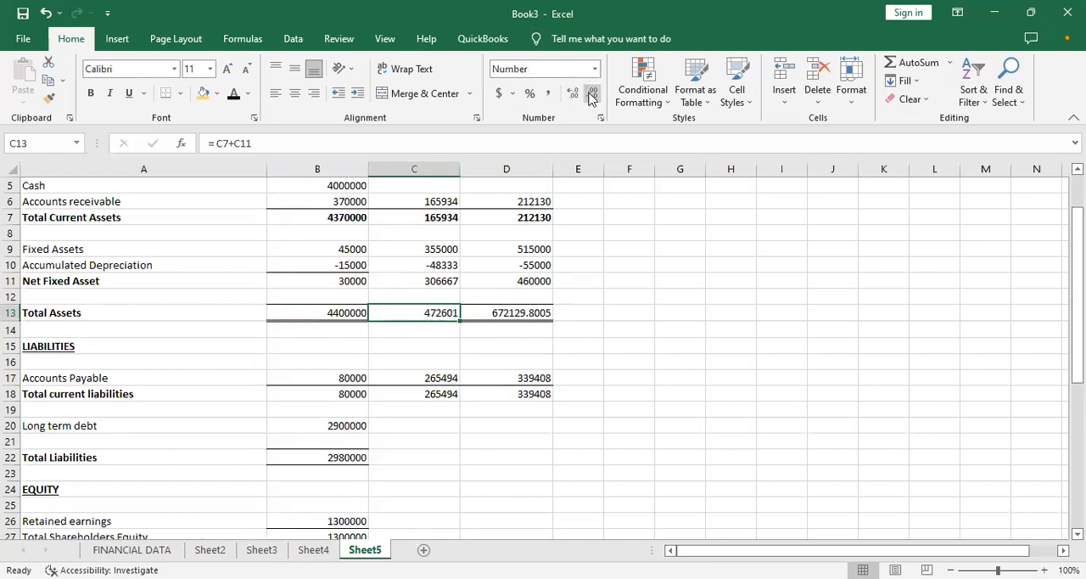
- Show the month 2 Total Assets figure in D13 with no decimal places
{"action": "left_click", "coordinate": [492, 314]}
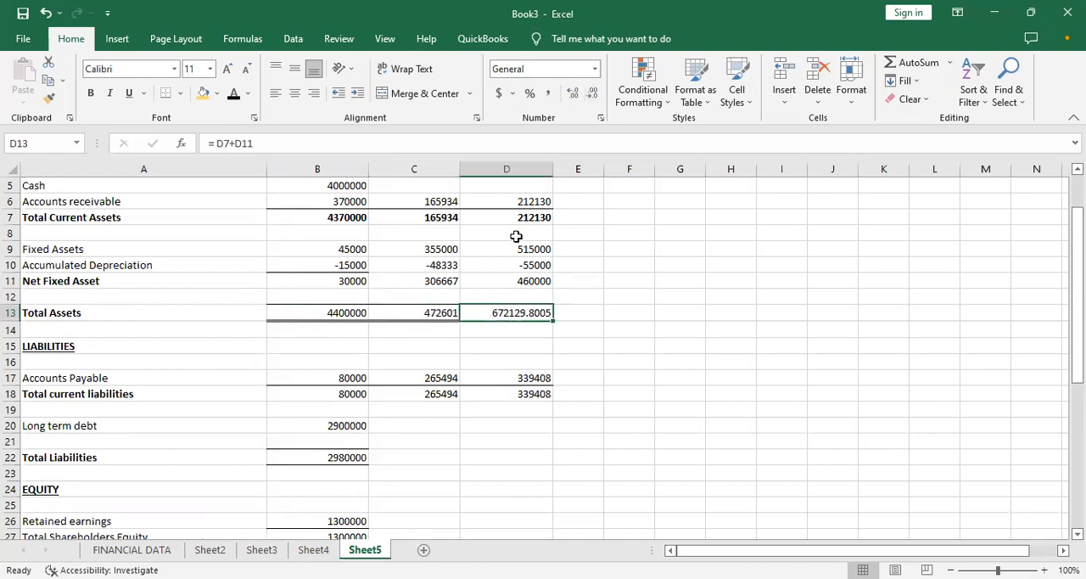
{"action": "left_click", "coordinate": [591, 94]}
{"action": "left_click", "coordinate": [591, 94]}
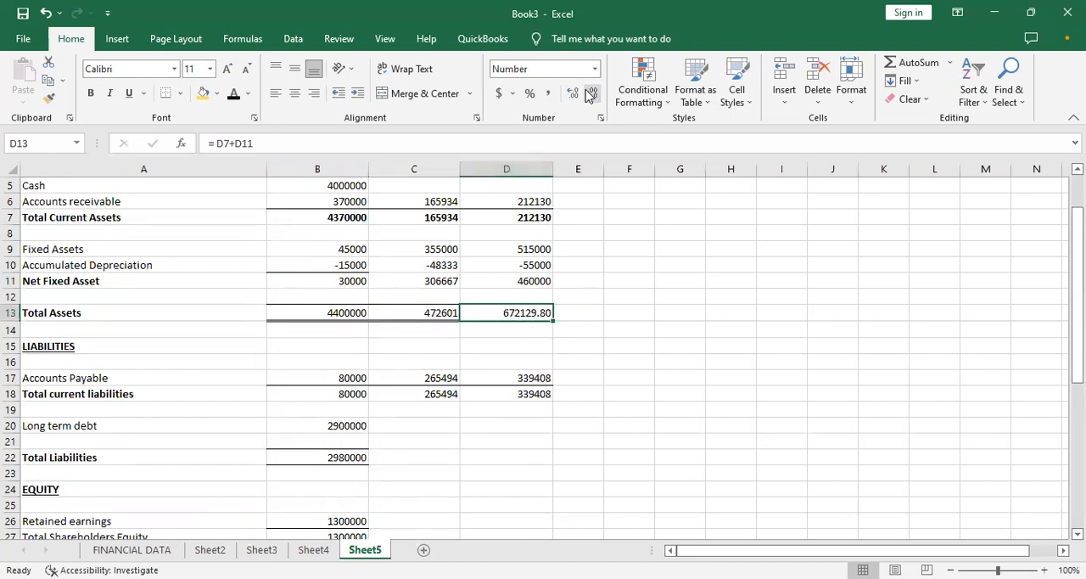
{"action": "left_click", "coordinate": [591, 93]}
{"action": "left_click", "coordinate": [592, 93]}
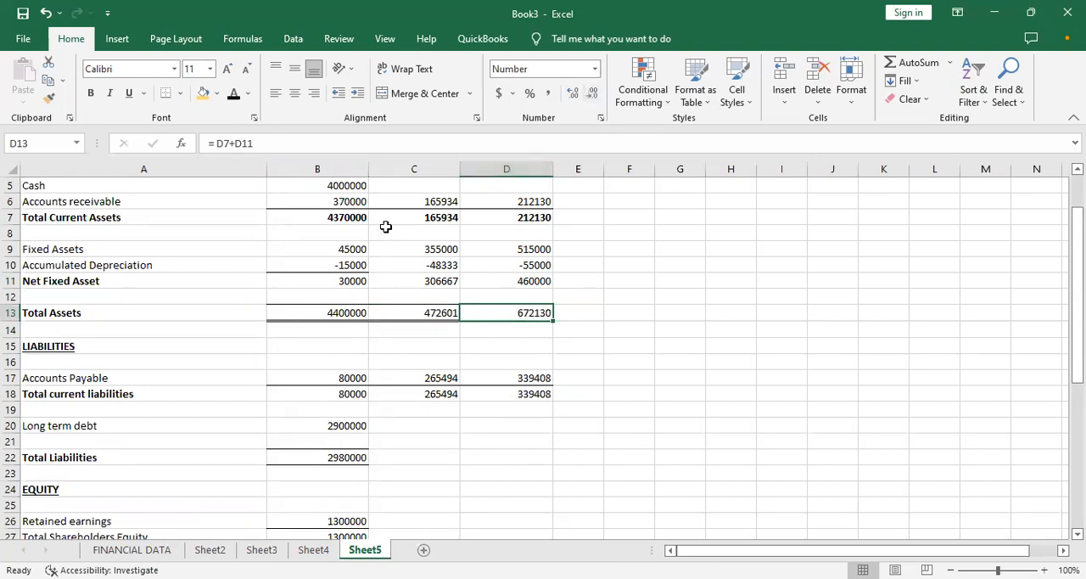
{"action": "left_click_drag", "start_coordinate": [388, 266], "coordinate": [468, 265]}
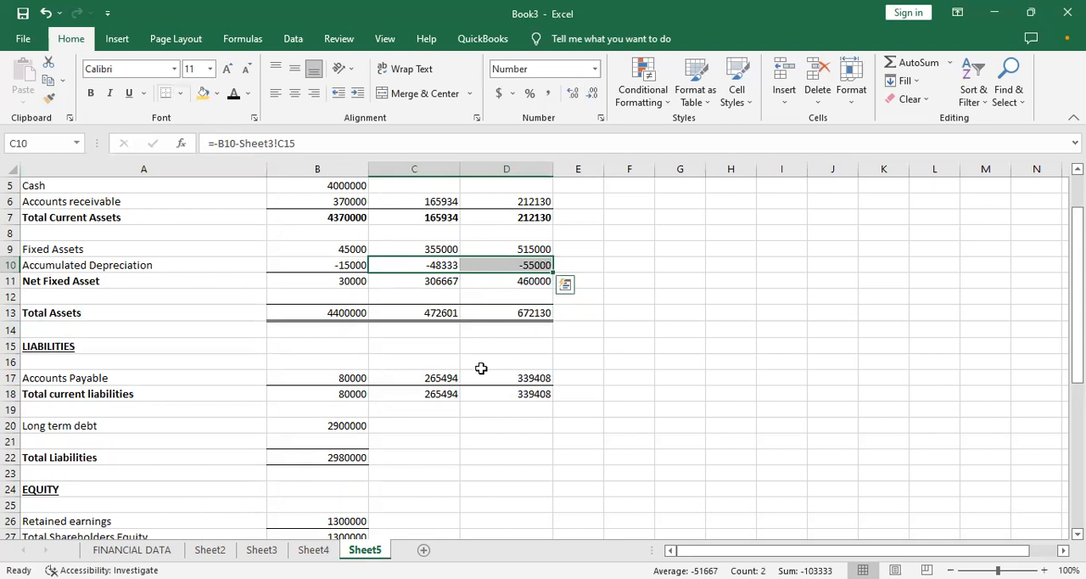
{"action": "left_click", "coordinate": [551, 410]}
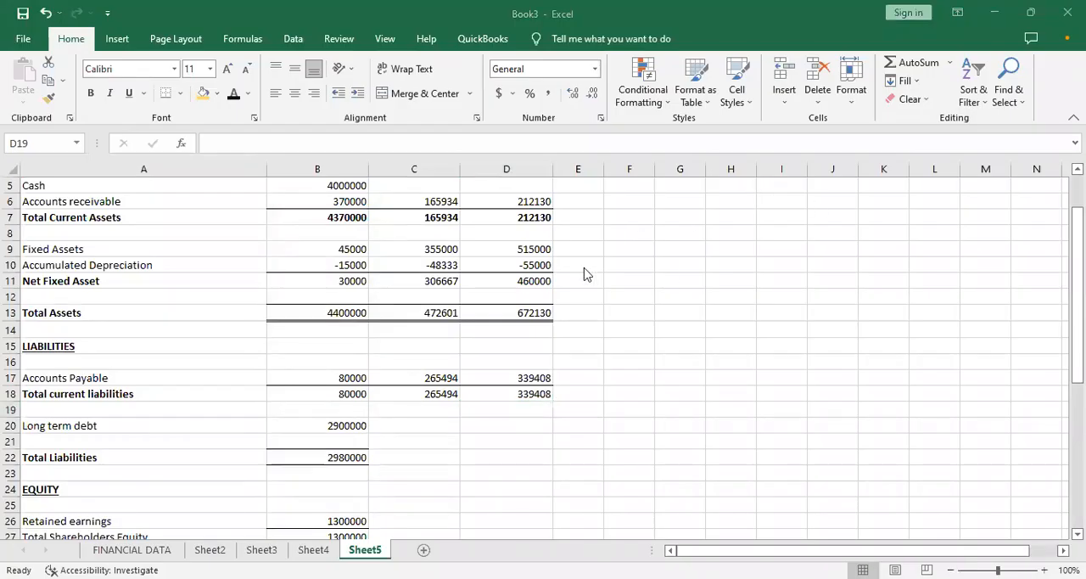
{"action": "left_click", "coordinate": [392, 430]}
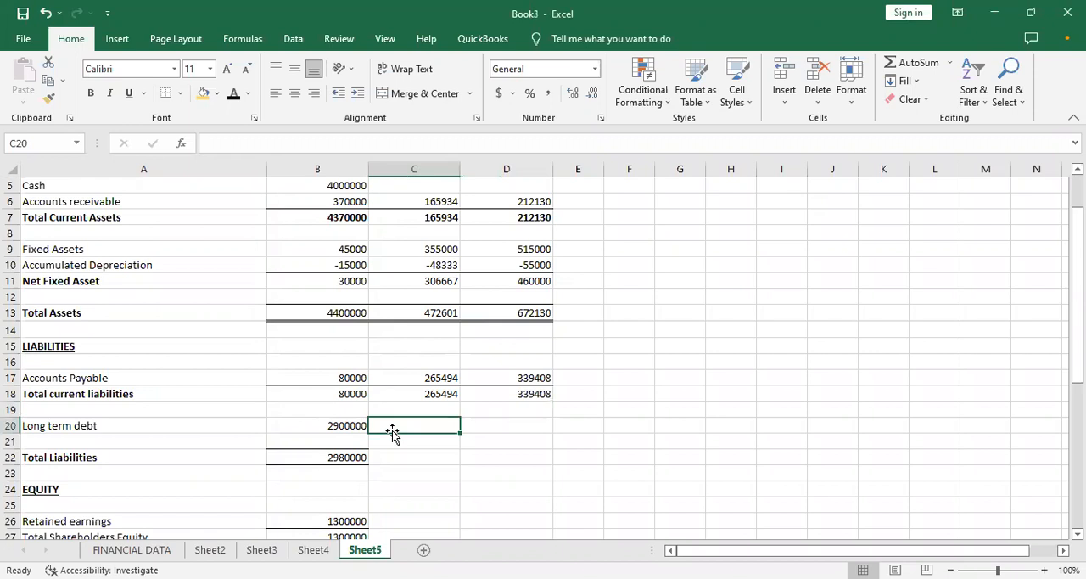
{"action": "type", "text": "="}
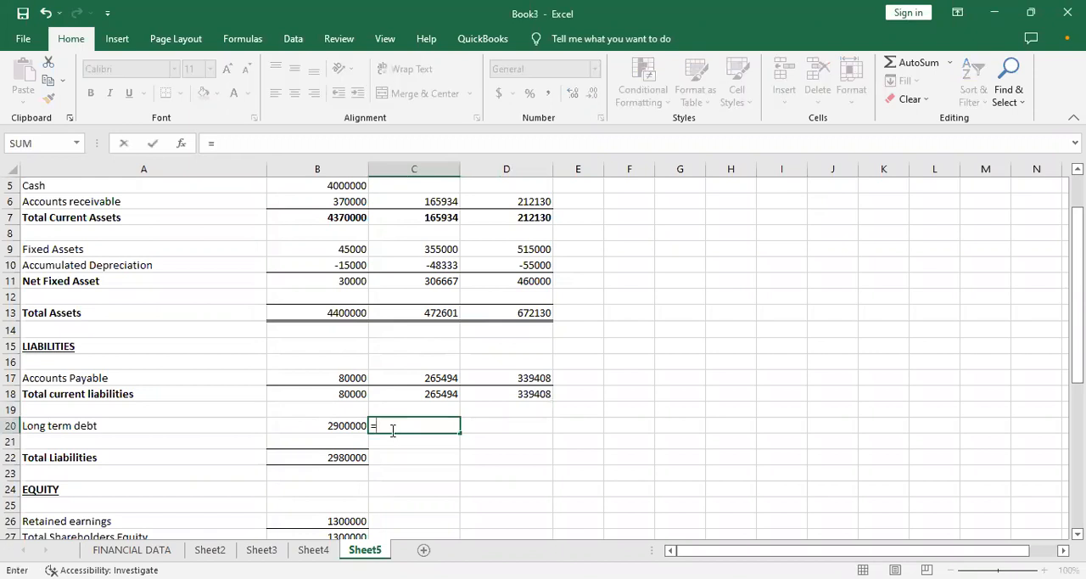
{"action": "left_click", "coordinate": [340, 426]}
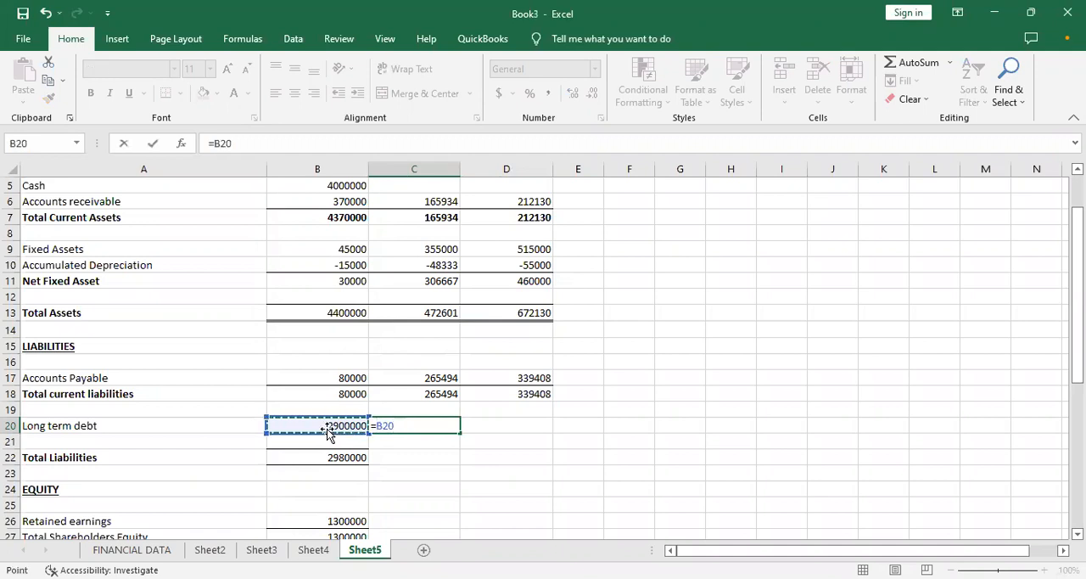
{"action": "type", "text": "+"}
{"action": "key", "text": "Down"}
{"action": "key", "text": "Down"}
{"action": "key", "text": "Down"}
{"action": "key", "text": "Down"}
{"action": "key", "text": "Down"}
{"action": "key", "text": "Down"}
{"action": "key", "text": "Down"}
{"action": "key", "text": "Down"}
{"action": "key", "text": "Down"}
{"action": "key", "text": "Down"}
{"action": "key", "text": "Down"}
{"action": "key", "text": "Down"}
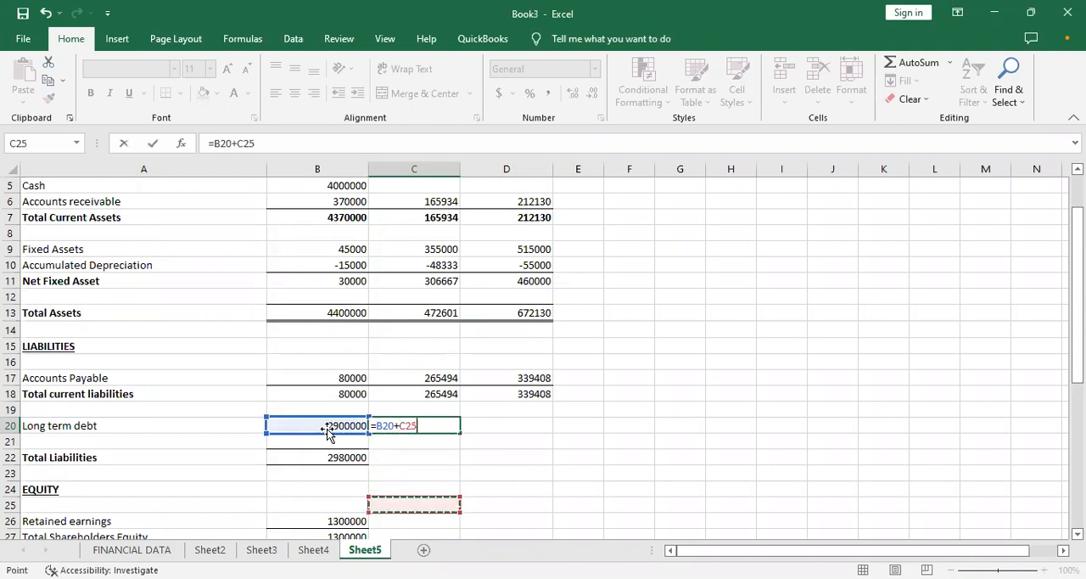
{"action": "key", "text": "Down"}
{"action": "key", "text": "Down"}
{"action": "key", "text": "Down"}
{"action": "key", "text": "Down"}
{"action": "key", "text": "Down"}
{"action": "key", "text": "Down"}
{"action": "key", "text": "Down"}
{"action": "key", "text": "Down"}
{"action": "key", "text": "Down"}
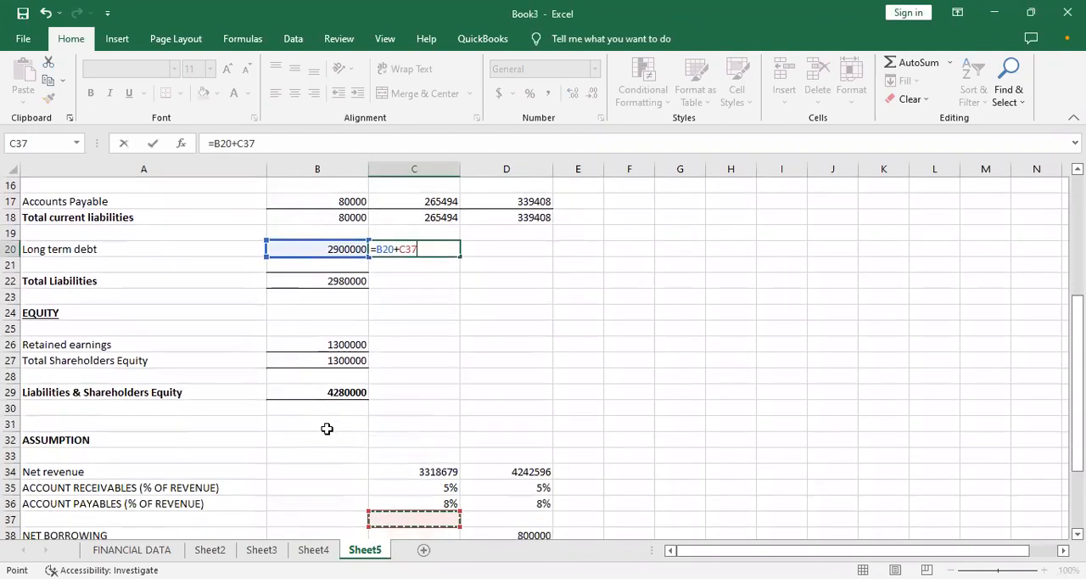
{"action": "key", "text": "Up"}
{"action": "key", "text": "Up"}
{"action": "key", "text": "Up"}
{"action": "key", "text": "Up"}
{"action": "key", "text": "Down"}
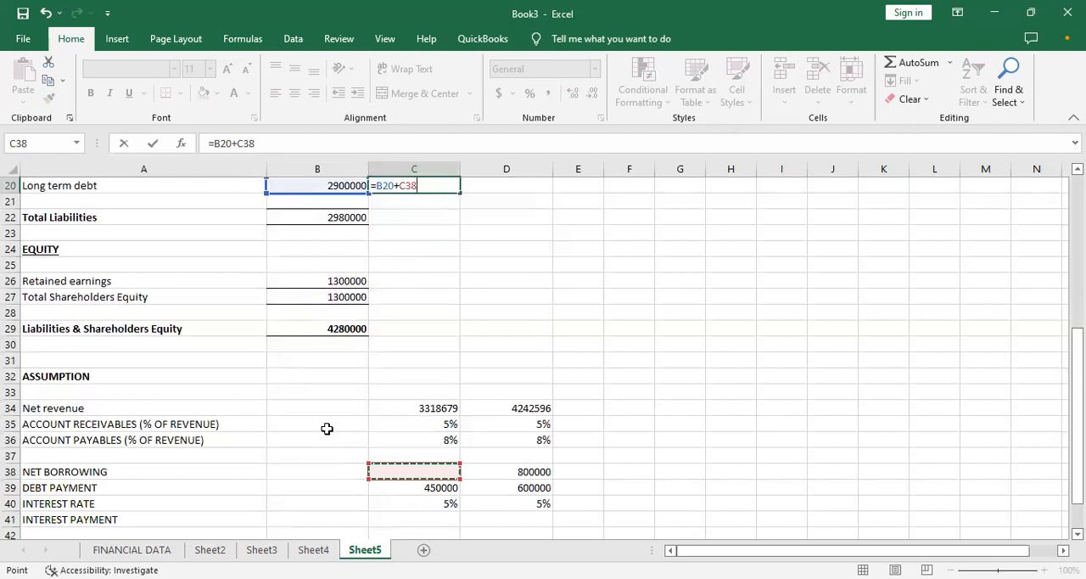
{"action": "key", "text": "BackSpace"}
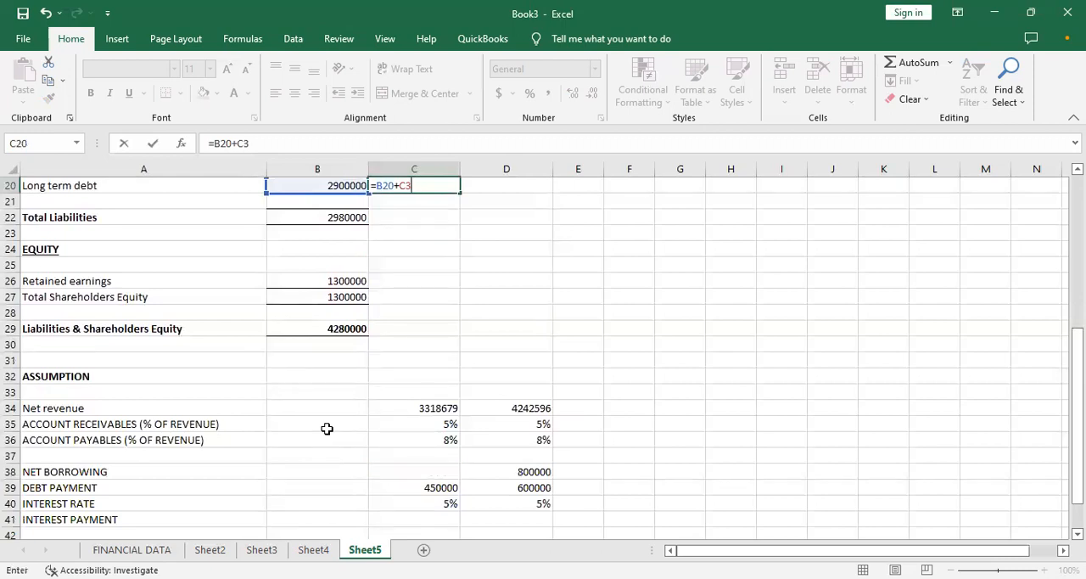
{"action": "key", "text": "Escape"}
- Set the net borrowing assumptions to 20000 for month 1 in C38 and 600000 for month 2 in D38
{"action": "key", "text": "Down"}
{"action": "key", "text": "Down"}
{"action": "key", "text": "Down"}
{"action": "key", "text": "Down"}
{"action": "key", "text": "Down"}
{"action": "key", "text": "Down"}
{"action": "key", "text": "Down"}
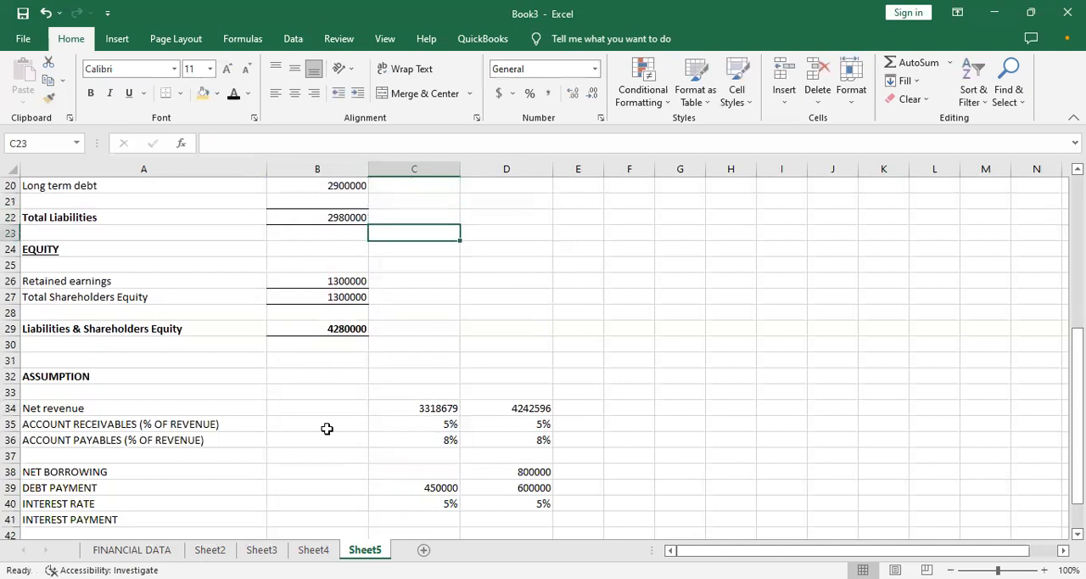
{"action": "key", "text": "Down"}
{"action": "key", "text": "Down"}
{"action": "key", "text": "Down"}
{"action": "key", "text": "Down"}
{"action": "key", "text": "Down"}
{"action": "key", "text": "Down"}
{"action": "key", "text": "Down"}
{"action": "key", "text": "Down"}
{"action": "key", "text": "Down"}
{"action": "key", "text": "Down"}
{"action": "key", "text": "Down"}
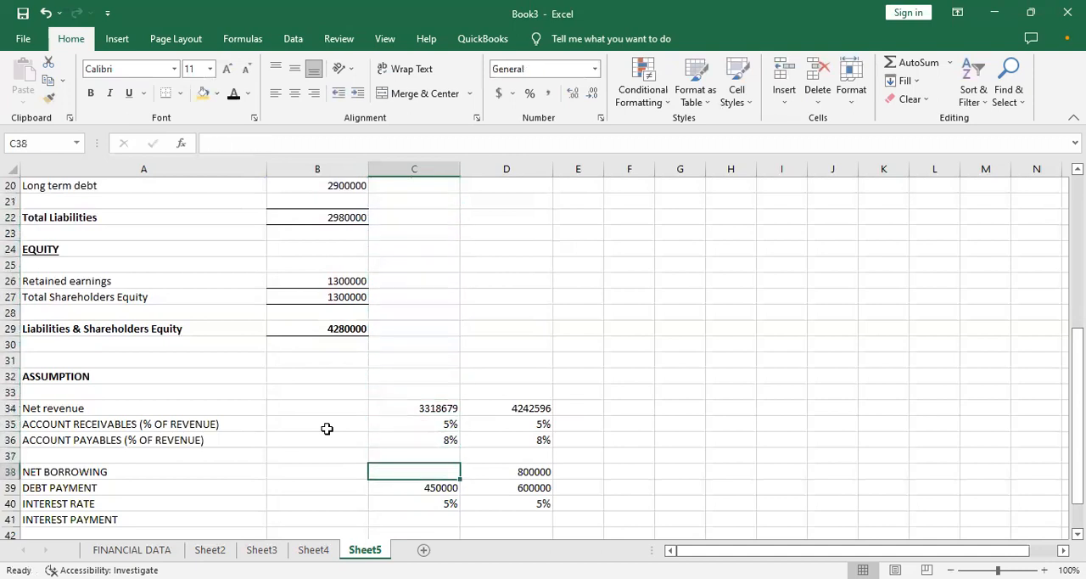
{"action": "type", "text": "20000"}
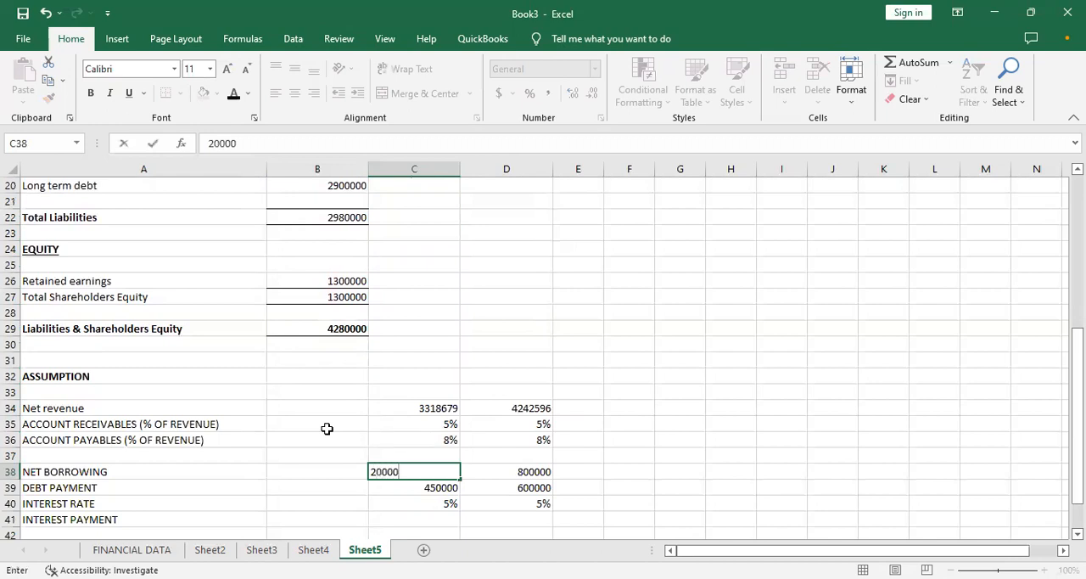
{"action": "key", "text": "Up"}
{"action": "key", "text": "Down"}
{"action": "key", "text": "Right"}
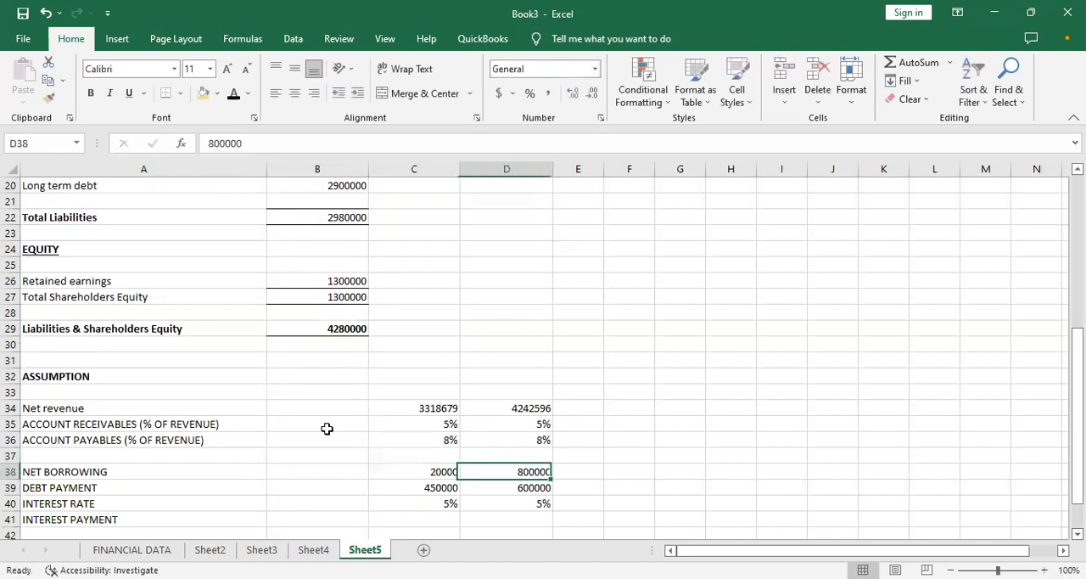
{"action": "type", "text": "600000"}
- Calculate month 1 long term debt in C20 as =B20+C38-C39, adding net borrowing and subtracting the debt payment
{"action": "key", "text": "Left"}
{"action": "key", "text": "Up"}
{"action": "key", "text": "Up"}
{"action": "key", "text": "Up"}
{"action": "key", "text": "Up"}
{"action": "key", "text": "Up"}
{"action": "key", "text": "Up"}
{"action": "key", "text": "Up"}
{"action": "key", "text": "Up"}
{"action": "key", "text": "Up"}
{"action": "key", "text": "Up"}
{"action": "key", "text": "Up"}
{"action": "key", "text": "Up"}
{"action": "key", "text": "Up"}
{"action": "key", "text": "Up"}
{"action": "key", "text": "Up"}
{"action": "key", "text": "Up"}
{"action": "key", "text": "Up"}
{"action": "key", "text": "Up"}
{"action": "key", "text": "Up"}
{"action": "key", "text": "Up"}
{"action": "key", "text": "Down"}
{"action": "key", "text": "Down"}
{"action": "key", "text": "Down"}
{"action": "key", "text": "Down"}
{"action": "key", "text": "Down"}
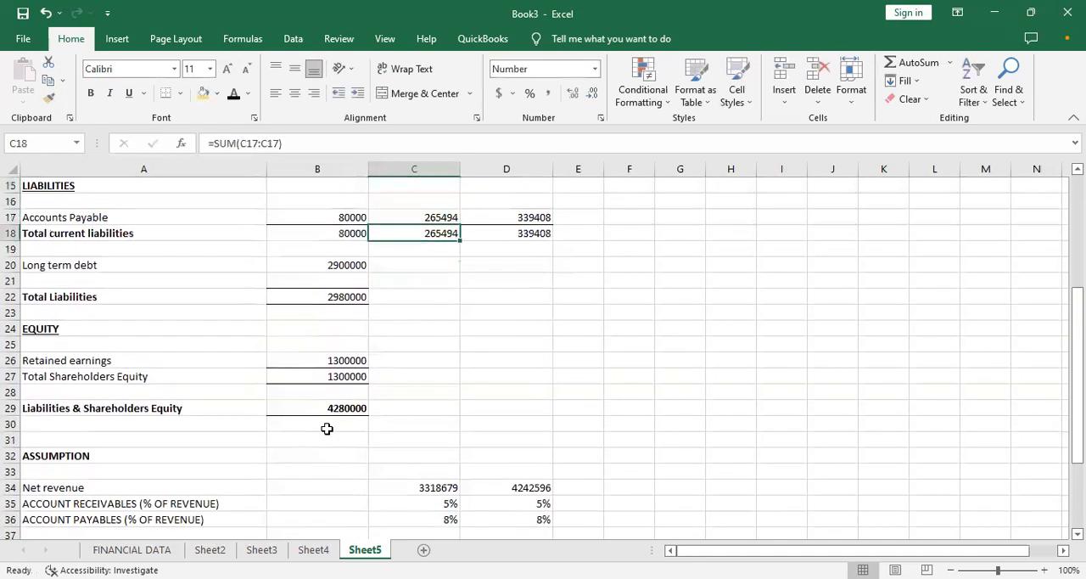
{"action": "type", "text": "="}
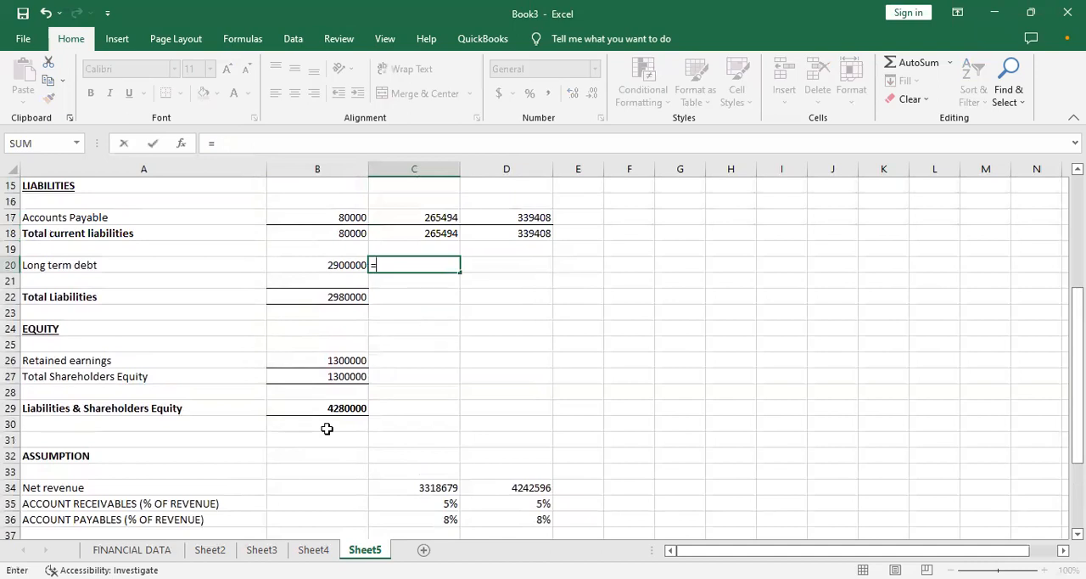
{"action": "left_click", "coordinate": [319, 263]}
{"action": "type", "text": "+"}
{"action": "key", "text": "Down"}
{"action": "key", "text": "Down"}
{"action": "key", "text": "Down"}
{"action": "key", "text": "Down"}
{"action": "key", "text": "Down"}
{"action": "key", "text": "Down"}
{"action": "key", "text": "Down"}
{"action": "key", "text": "Down"}
{"action": "key", "text": "Down"}
{"action": "key", "text": "Down"}
{"action": "key", "text": "Down"}
{"action": "key", "text": "Down"}
{"action": "key", "text": "Down"}
{"action": "key", "text": "Down"}
{"action": "key", "text": "Down"}
{"action": "key", "text": "Down"}
{"action": "key", "text": "Down"}
{"action": "key", "text": "Down"}
{"action": "key", "text": "Down"}
{"action": "key", "text": "Down"}
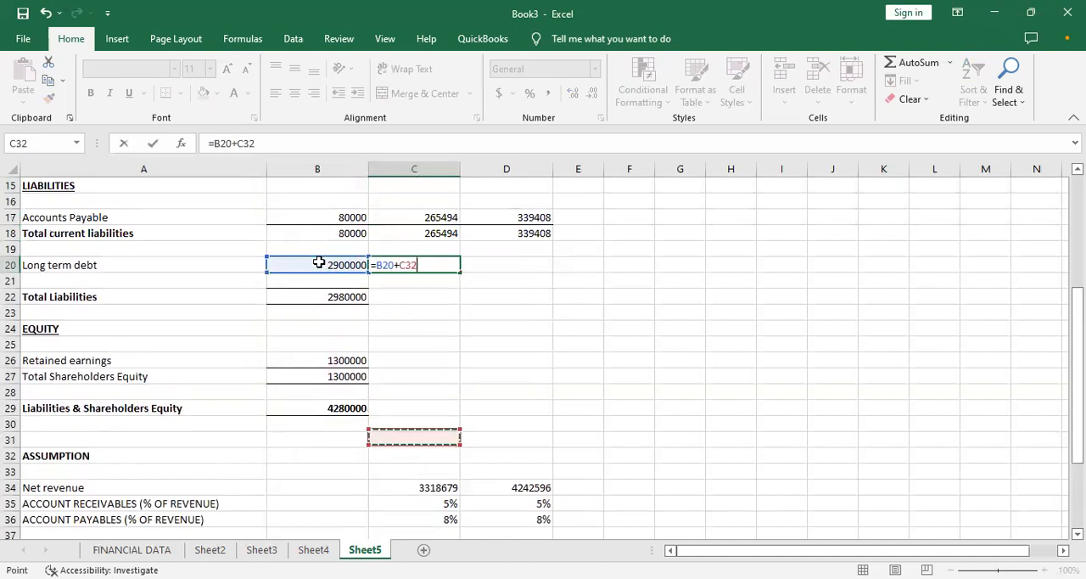
{"action": "key", "text": "Down"}
{"action": "key", "text": "Down"}
{"action": "key", "text": "Down"}
{"action": "key", "text": "Down"}
{"action": "key", "text": "Down"}
{"action": "key", "text": "Down"}
{"action": "key", "text": "Down"}
{"action": "key", "text": "Down"}
{"action": "key", "text": "Down"}
{"action": "key", "text": "Down"}
{"action": "key", "text": "Down"}
{"action": "key", "text": "Down"}
{"action": "key", "text": "Down"}
{"action": "key", "text": "Down"}
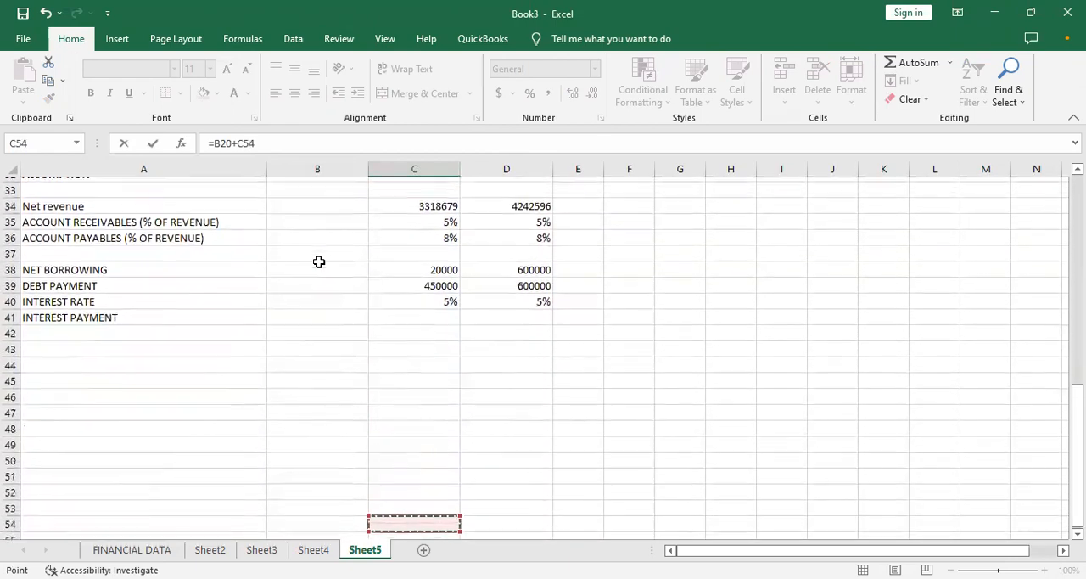
{"action": "key", "text": "Down"}
{"action": "key", "text": "Up"}
{"action": "key", "text": "Up"}
{"action": "key", "text": "Up"}
{"action": "key", "text": "Up"}
{"action": "key", "text": "Up"}
{"action": "key", "text": "Up"}
{"action": "key", "text": "Up"}
{"action": "key", "text": "Up"}
{"action": "key", "text": "Up"}
{"action": "key", "text": "Up"}
{"action": "key", "text": "Up"}
{"action": "key", "text": "Up"}
{"action": "key", "text": "Up"}
{"action": "key", "text": "Up"}
{"action": "key", "text": "Up"}
{"action": "key", "text": "Up"}
{"action": "key", "text": "Up"}
{"action": "key", "text": "Up"}
{"action": "key", "text": "Up"}
{"action": "key", "text": "Up"}
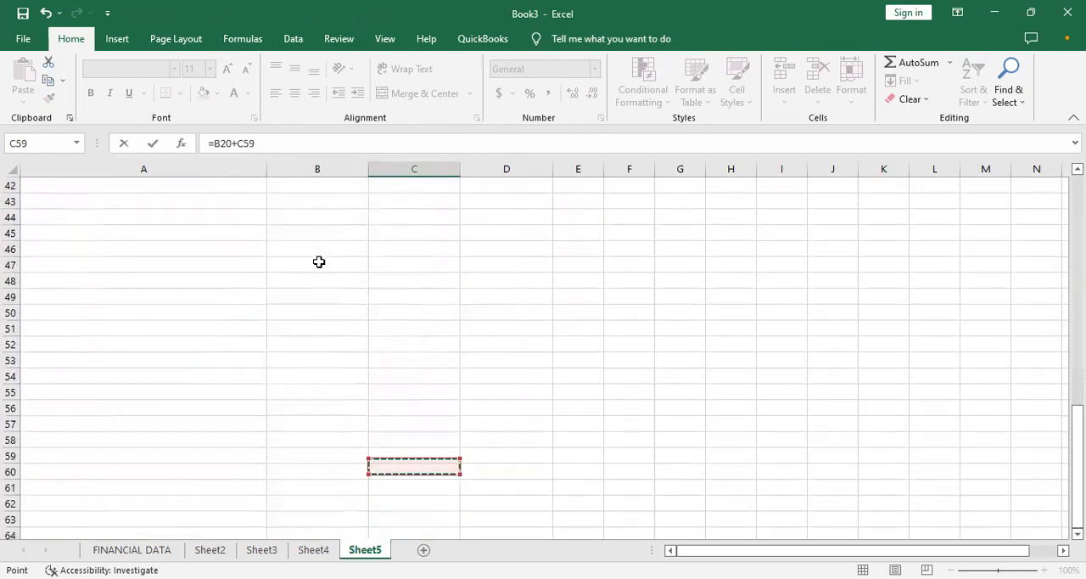
{"action": "key", "text": "Down"}
{"action": "key", "text": "Down"}
{"action": "key", "text": "Down"}
{"action": "key", "text": "Down"}
{"action": "key", "text": "Down"}
{"action": "key", "text": "Down"}
{"action": "key", "text": "Down"}
{"action": "key", "text": "Down"}
{"action": "key", "text": "Down"}
{"action": "key", "text": "Down"}
{"action": "key", "text": "Down"}
{"action": "key", "text": "Down"}
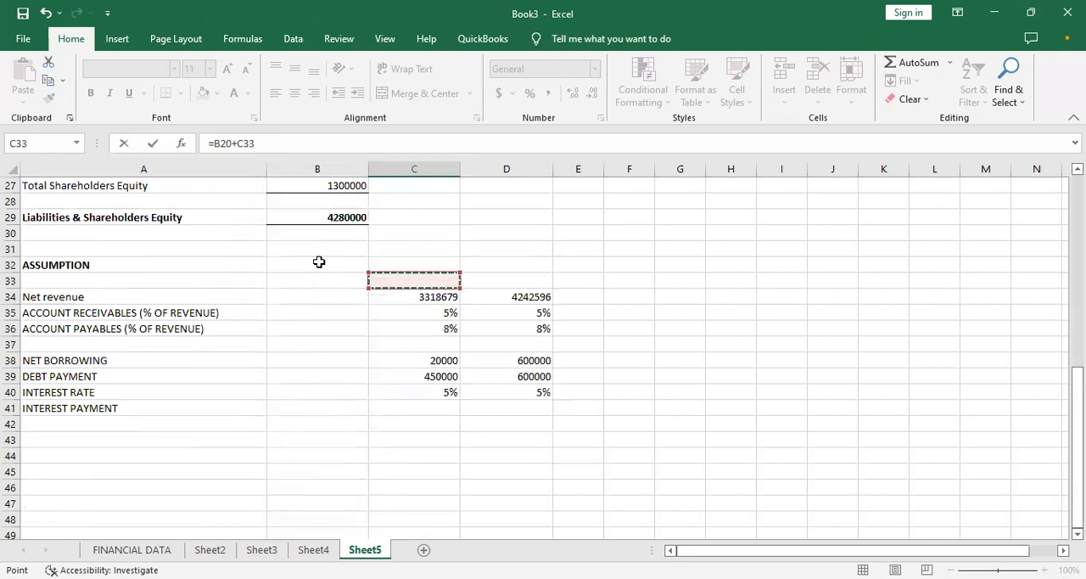
{"action": "key", "text": "Up"}
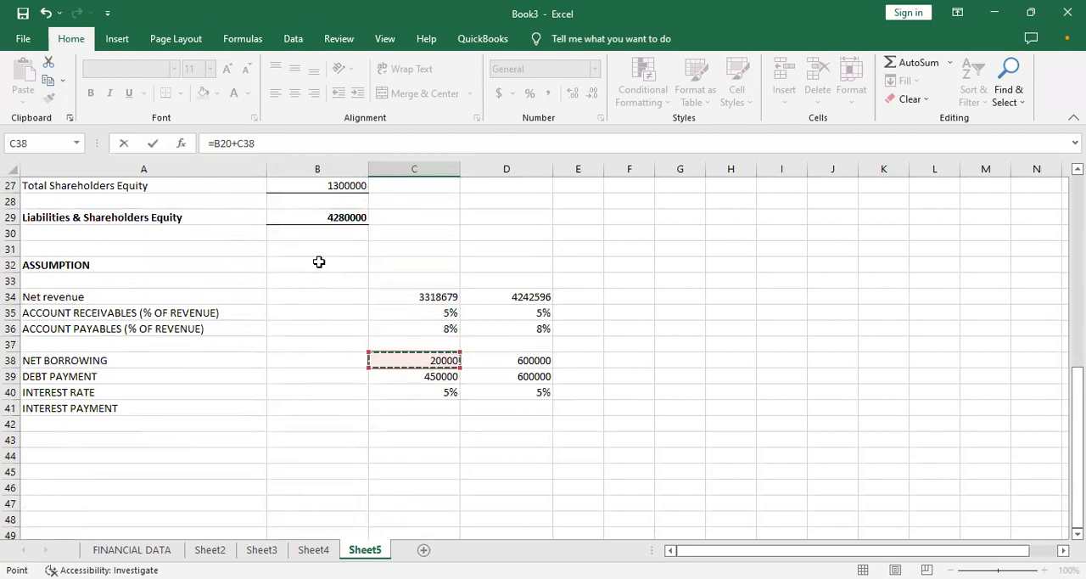
{"action": "type", "text": "-"}
{"action": "left_click", "coordinate": [422, 375]}
{"action": "key", "text": "Return"}
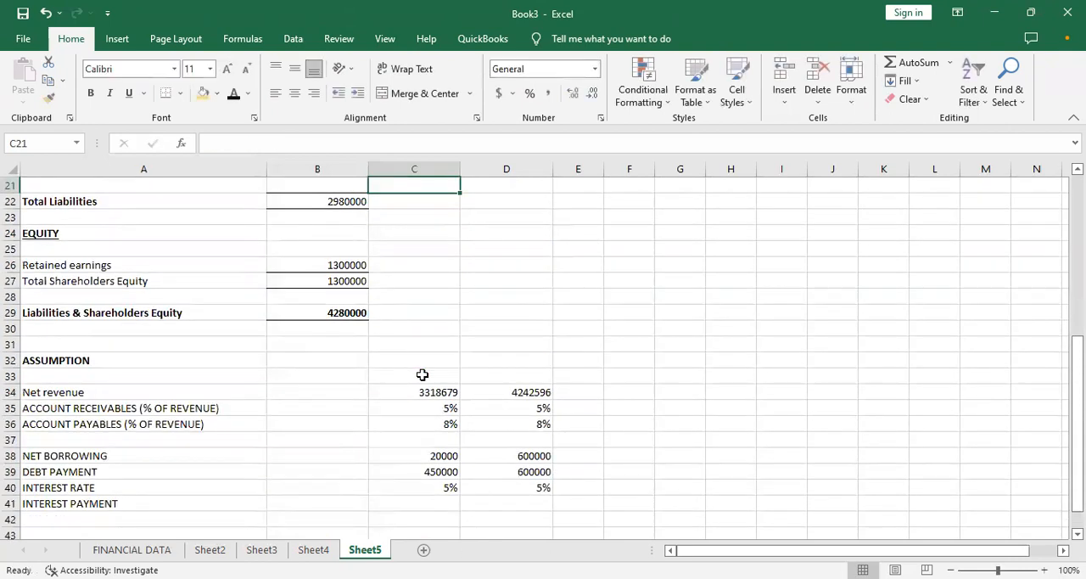
- Check the month 1 long term debt formula and its result in C20
{"action": "key", "text": "Up"}
{"action": "key", "text": "Up"}
{"action": "key", "text": "Up"}
{"action": "key", "text": "Up"}
{"action": "key", "text": "Up"}
{"action": "key", "text": "Up"}
{"action": "key", "text": "Up"}
{"action": "key", "text": "Up"}
{"action": "key", "text": "Down"}
{"action": "key", "text": "Down"}
{"action": "key", "text": "Down"}
{"action": "key", "text": "Down"}
{"action": "key", "text": "Down"}
{"action": "key", "text": "Down"}
{"action": "key", "text": "Down"}
{"action": "key", "text": "Down"}
{"action": "key", "text": "Up"}
{"action": "key", "text": "Up"}
{"action": "key", "text": "Down"}
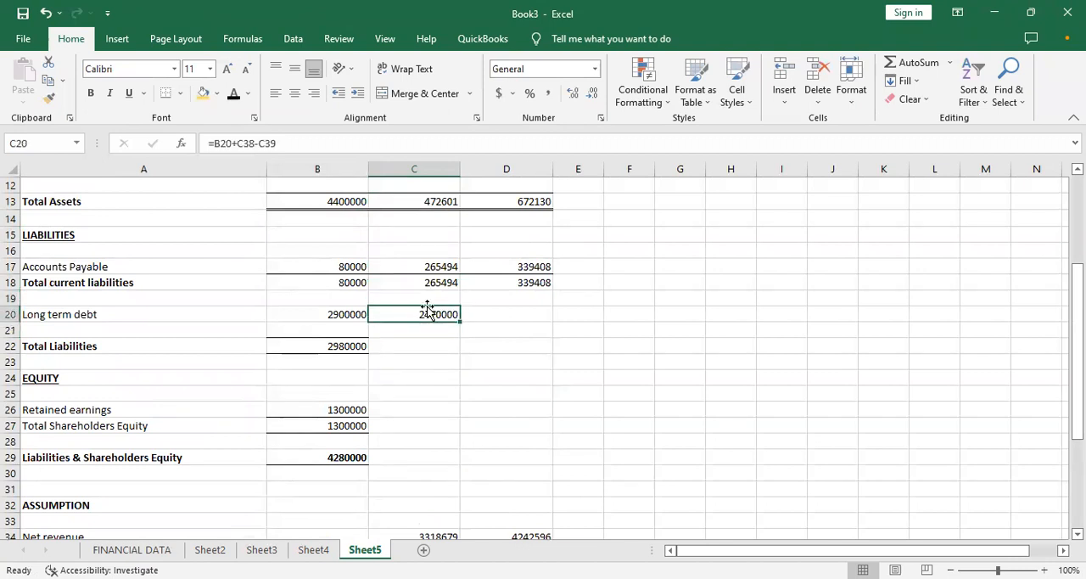
- Set the month 1 debt payment assumption in C39 to 1400000
{"action": "key", "text": "Down"}
{"action": "key", "text": "Down"}
{"action": "key", "text": "Down"}
{"action": "key", "text": "Down"}
{"action": "key", "text": "Down"}
{"action": "key", "text": "Down"}
{"action": "key", "text": "Down"}
{"action": "key", "text": "Down"}
{"action": "key", "text": "Down"}
{"action": "key", "text": "Down"}
{"action": "key", "text": "Down"}
{"action": "key", "text": "Down"}
{"action": "key", "text": "Down"}
{"action": "key", "text": "Down"}
{"action": "key", "text": "Down"}
{"action": "key", "text": "Down"}
{"action": "key", "text": "Down"}
{"action": "key", "text": "Down"}
{"action": "key", "text": "Down"}
{"action": "key", "text": "Down"}
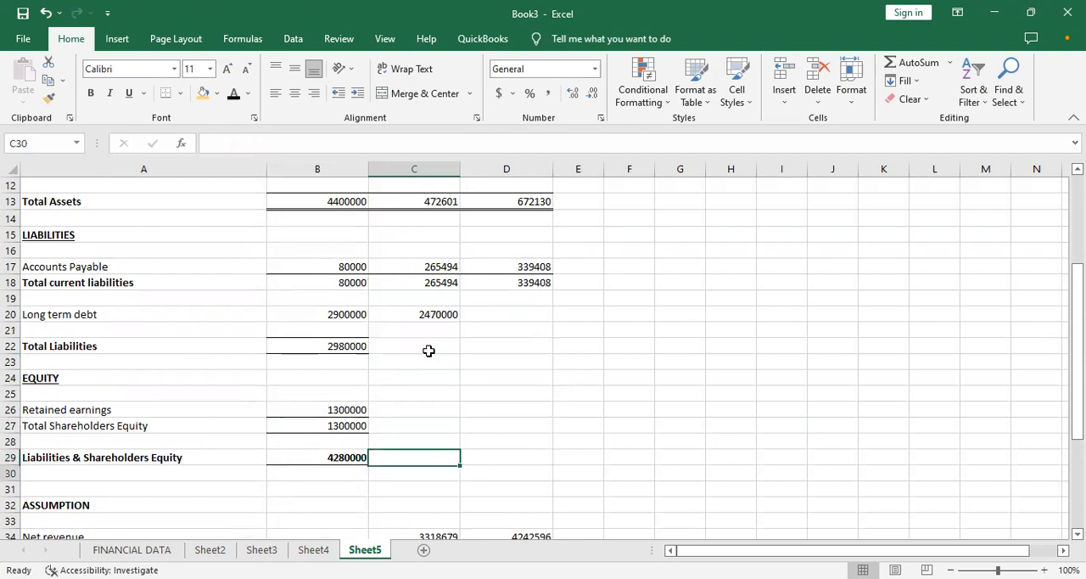
{"action": "key", "text": "Up"}
{"action": "key", "text": "Up"}
{"action": "key", "text": "Up"}
{"action": "key", "text": "Up"}
{"action": "key", "text": "Up"}
{"action": "key", "text": "Up"}
{"action": "key", "text": "Up"}
{"action": "key", "text": "Up"}
{"action": "key", "text": "Up"}
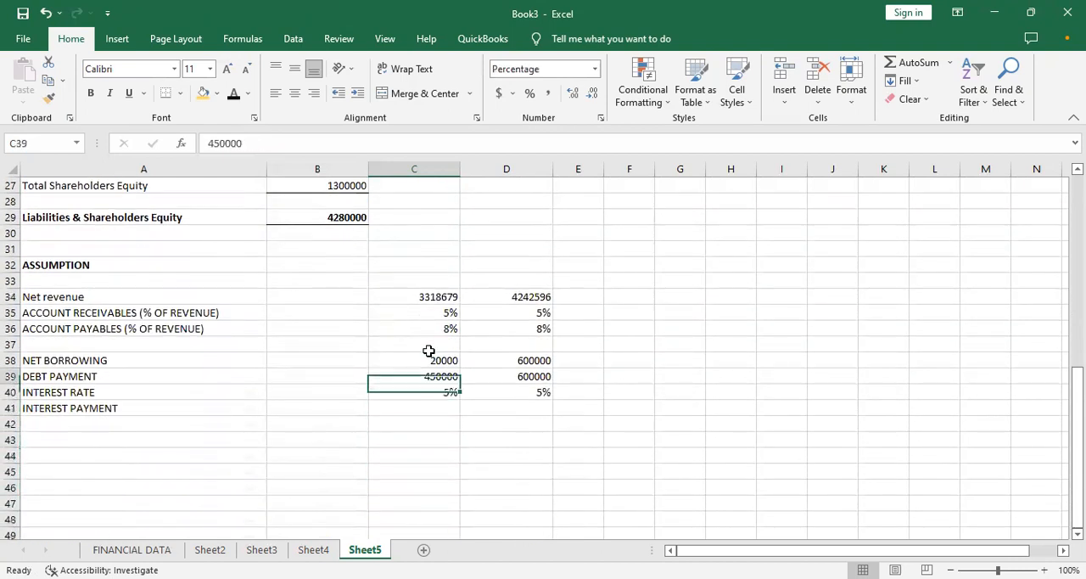
{"action": "key", "text": "Down"}
{"action": "type", "text": "1"}
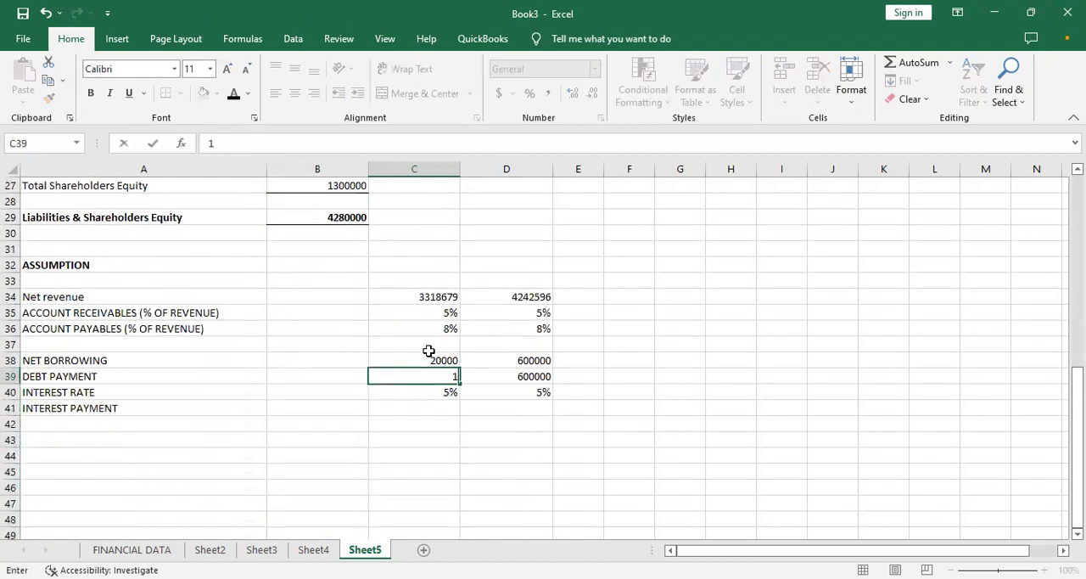
{"action": "type", "text": "000"}
{"action": "key", "text": "Return"}
- Try filling the Long term debt formula from C20 across to D20, and undo the fill
{"action": "key", "text": "Up"}
{"action": "key", "text": "Up"}
{"action": "key", "text": "Up"}
{"action": "key", "text": "Up"}
{"action": "key", "text": "Up"}
{"action": "key", "text": "Up"}
{"action": "key", "text": "Up"}
{"action": "key", "text": "Up"}
{"action": "key", "text": "Up"}
{"action": "key", "text": "Up"}
{"action": "key", "text": "Up"}
{"action": "key", "text": "Up"}
{"action": "key", "text": "Up"}
{"action": "key", "text": "Up"}
{"action": "key", "text": "Up"}
{"action": "key", "text": "Up"}
{"action": "key", "text": "Up"}
{"action": "key", "text": "Up"}
{"action": "key", "text": "Up"}
{"action": "key", "text": "Up"}
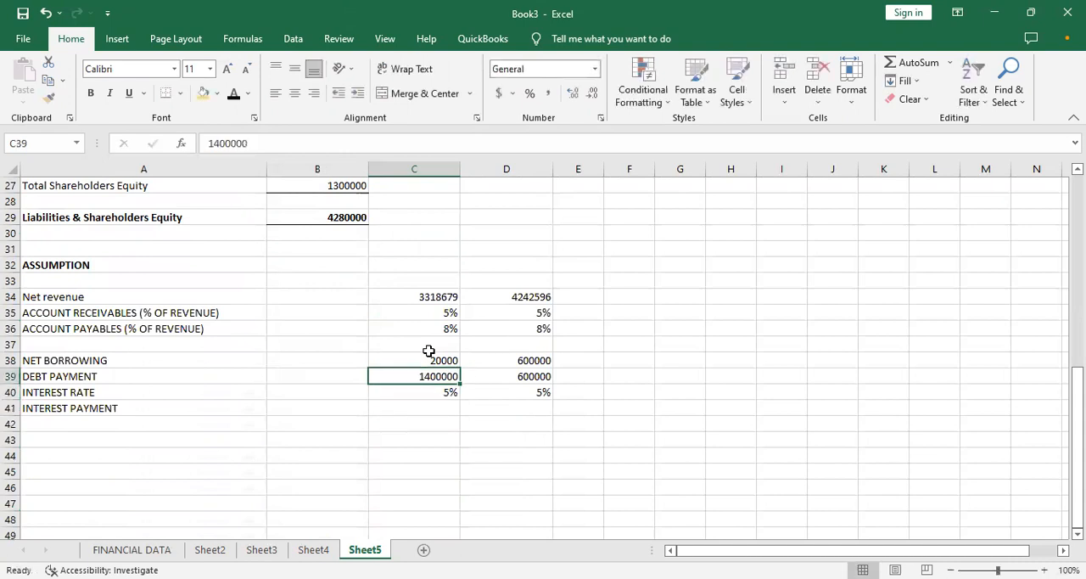
{"action": "key", "text": "Up"}
{"action": "key", "text": "Up"}
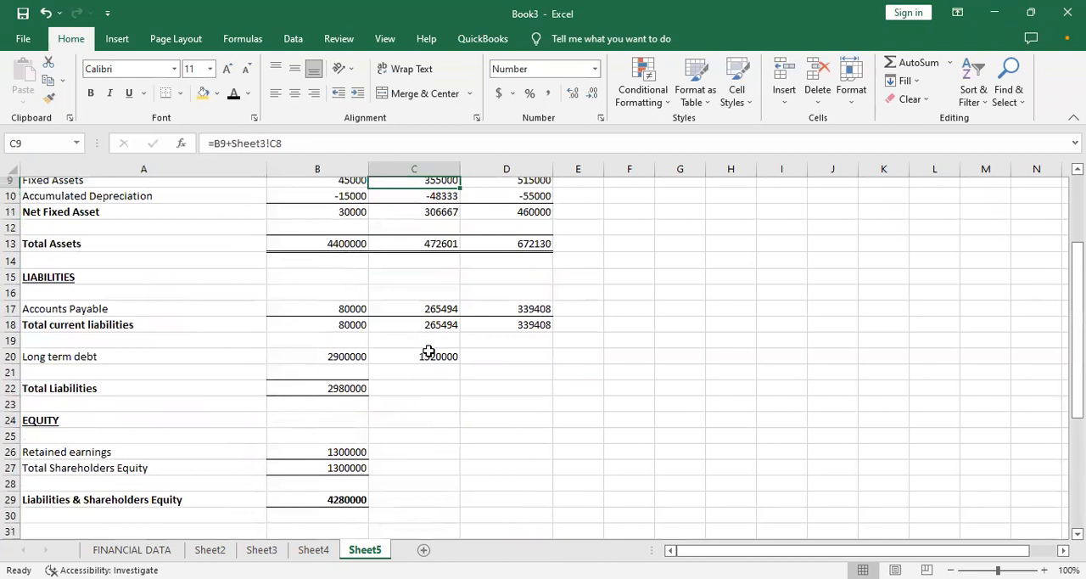
{"action": "key", "text": "Down"}
{"action": "key", "text": "Down"}
{"action": "key", "text": "Down"}
{"action": "key", "text": "Down"}
{"action": "key", "text": "Down"}
{"action": "key", "text": "Down"}
{"action": "key", "text": "Down"}
{"action": "key", "text": "Down"}
{"action": "key", "text": "Down"}
{"action": "key", "text": "Down"}
{"action": "key", "text": "Down"}
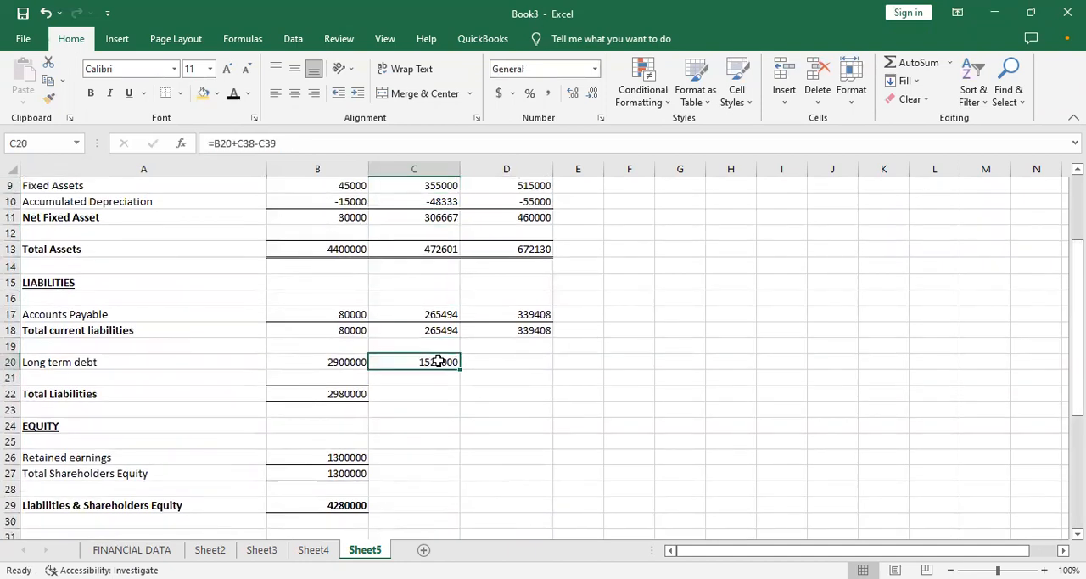
{"action": "left_click_drag", "start_coordinate": [459, 370], "coordinate": [507, 367]}
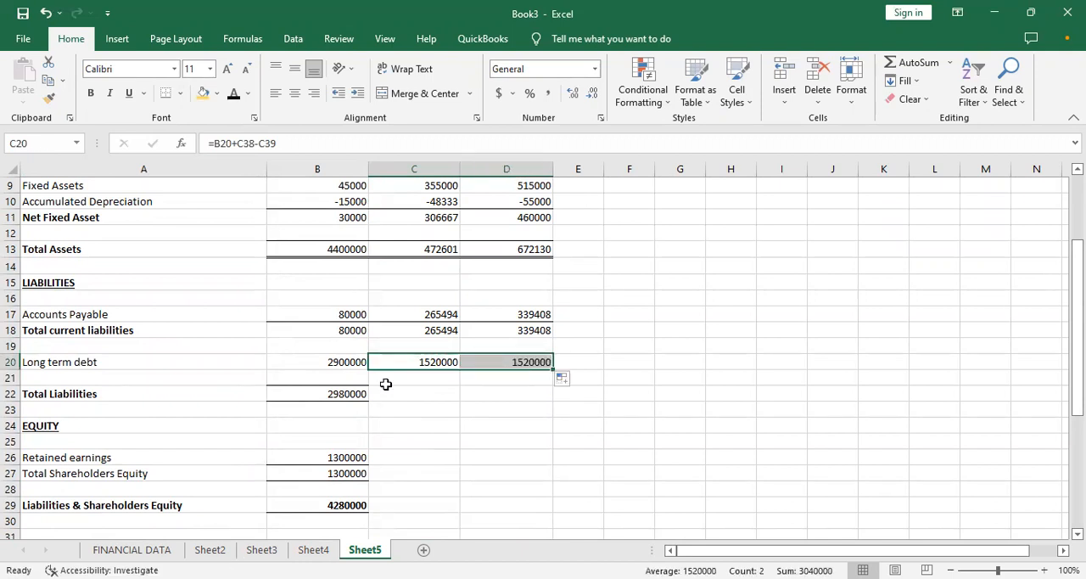
{"action": "key", "text": "ctrl+z"}
- Examine the month 1 and month 2 net borrowing and debt payment assumptions in rows 38 and 39
{"action": "key", "text": "Down"}
{"action": "key", "text": "Down"}
{"action": "key", "text": "Down"}
{"action": "key", "text": "Down"}
{"action": "key", "text": "Down"}
{"action": "key", "text": "Down"}
{"action": "key", "text": "Down"}
{"action": "key", "text": "Down"}
{"action": "key", "text": "Down"}
{"action": "key", "text": "Down"}
{"action": "key", "text": "Down"}
{"action": "key", "text": "Down"}
{"action": "key", "text": "Down"}
{"action": "key", "text": "Down"}
{"action": "key", "text": "Down"}
{"action": "key", "text": "Down"}
{"action": "key", "text": "Down"}
{"action": "key", "text": "Down"}
{"action": "key", "text": "Down"}
{"action": "key", "text": "Down"}
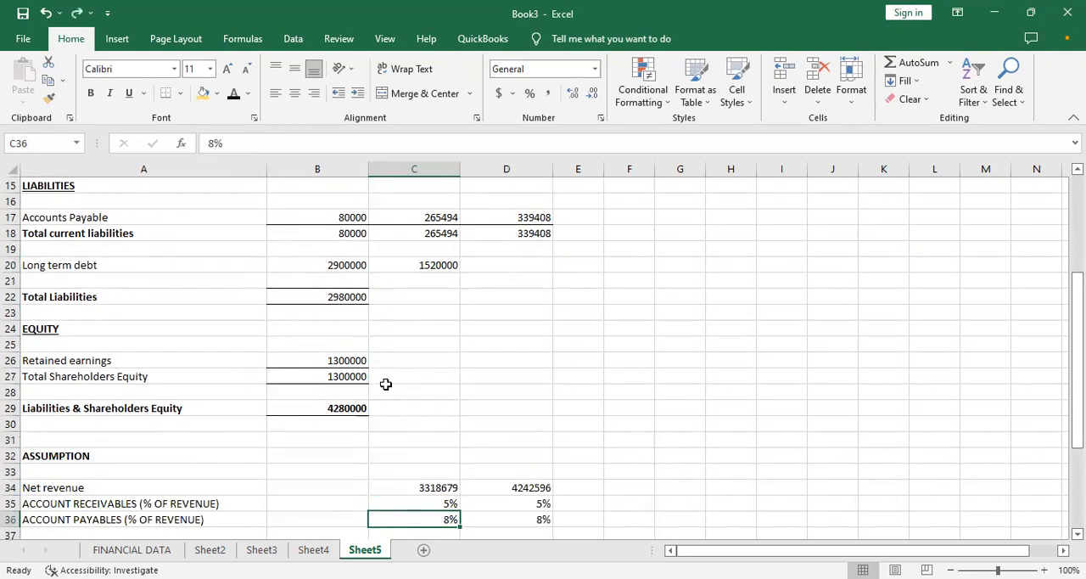
{"action": "key", "text": "Up"}
{"action": "key", "text": "Up"}
{"action": "key", "text": "Up"}
{"action": "key", "text": "Up"}
{"action": "key", "text": "Up"}
{"action": "key", "text": "Up"}
{"action": "key", "text": "Up"}
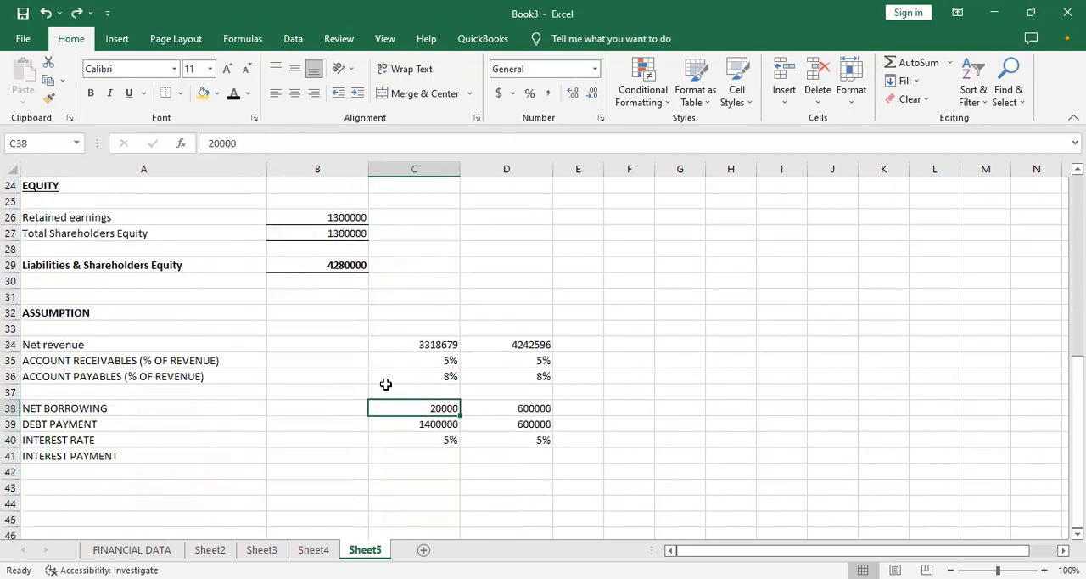
{"action": "key", "text": "Right"}
{"action": "key", "text": "Down"}
{"action": "key", "text": "Up"}
{"action": "key", "text": "Down"}
- Start the month 2 long term debt formula in D20 with the month 1 balance in C20 plus the month 2 net borrowing
{"action": "key", "text": "Up"}
{"action": "key", "text": "Down"}
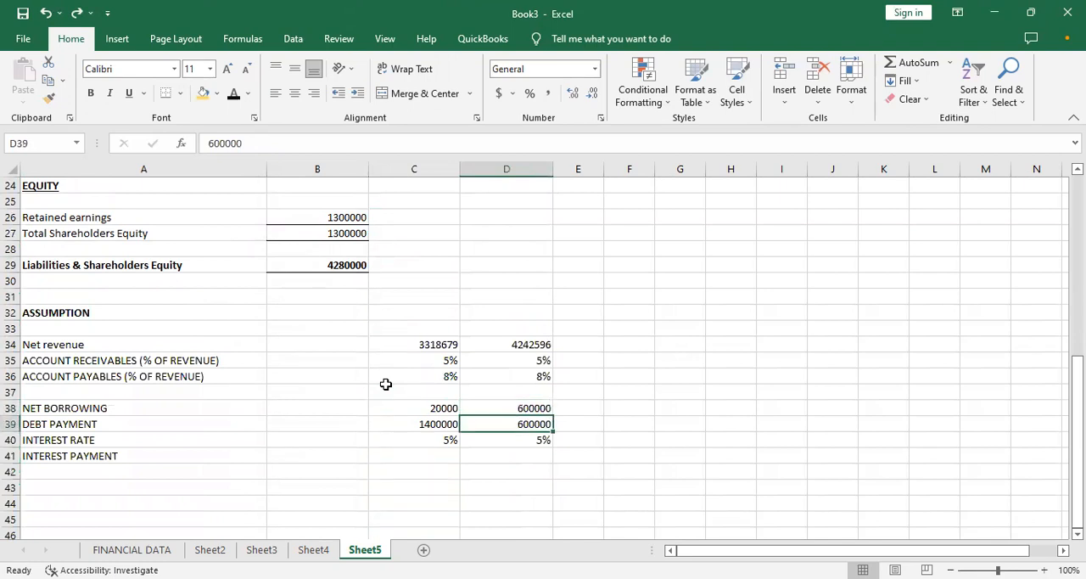
{"action": "key", "text": "Up"}
{"action": "key", "text": "Up"}
{"action": "key", "text": "Up"}
{"action": "key", "text": "Up"}
{"action": "key", "text": "Up"}
{"action": "key", "text": "Up"}
{"action": "key", "text": "Up"}
{"action": "key", "text": "Up"}
{"action": "key", "text": "Up"}
{"action": "key", "text": "Up"}
{"action": "key", "text": "Up"}
{"action": "key", "text": "Up"}
{"action": "key", "text": "Up"}
{"action": "key", "text": "Up"}
{"action": "key", "text": "Up"}
{"action": "key", "text": "Up"}
{"action": "key", "text": "Up"}
{"action": "key", "text": "Up"}
{"action": "key", "text": "Up"}
{"action": "key", "text": "Up"}
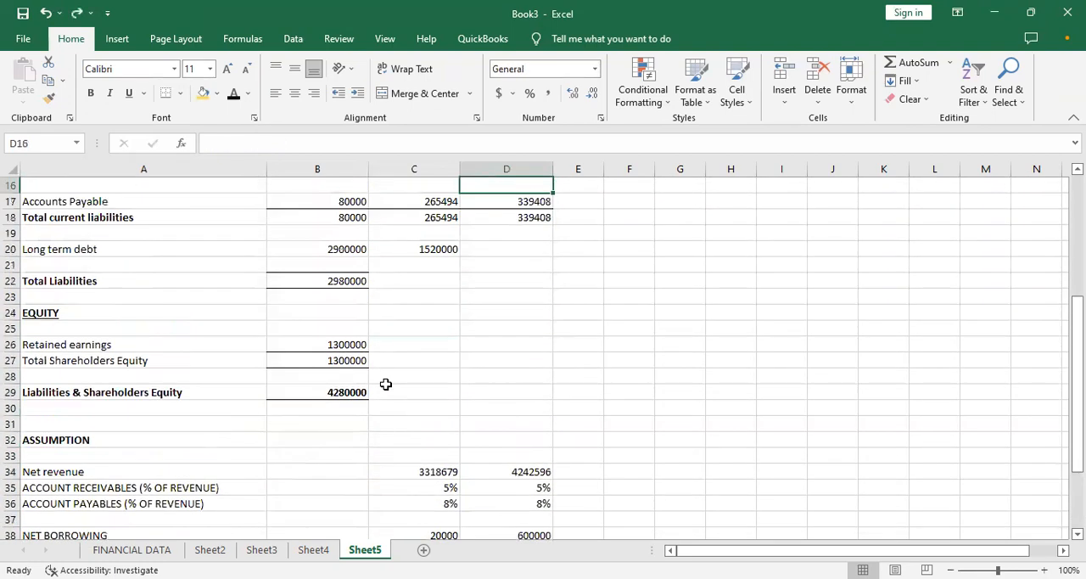
{"action": "key", "text": "Down"}
{"action": "key", "text": "Down"}
{"action": "key", "text": "Down"}
{"action": "key", "text": "Down"}
{"action": "key", "text": "Down"}
{"action": "key", "text": "Down"}
{"action": "key", "text": "Up"}
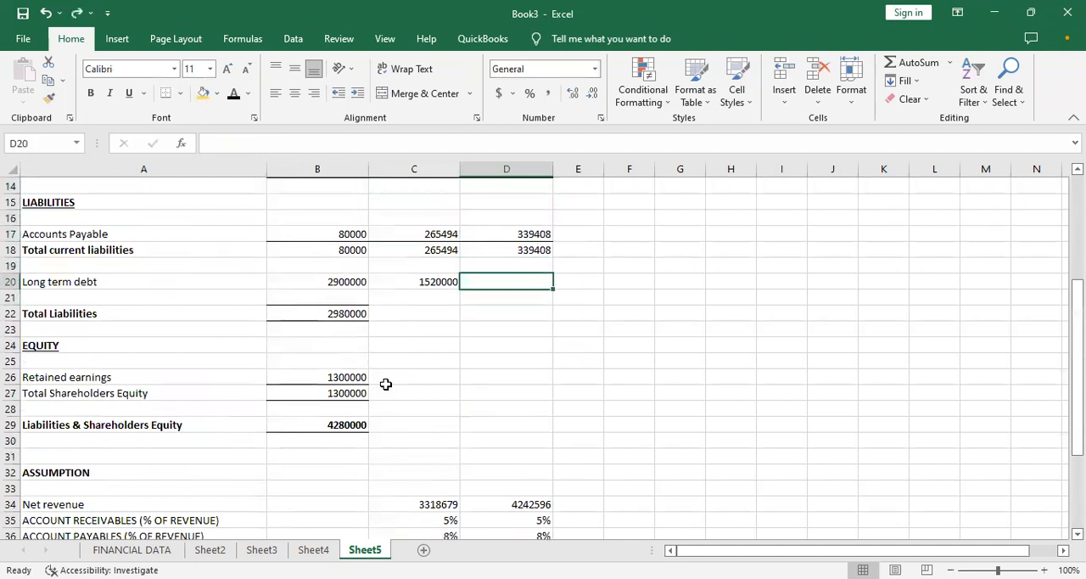
{"action": "type", "text": "="}
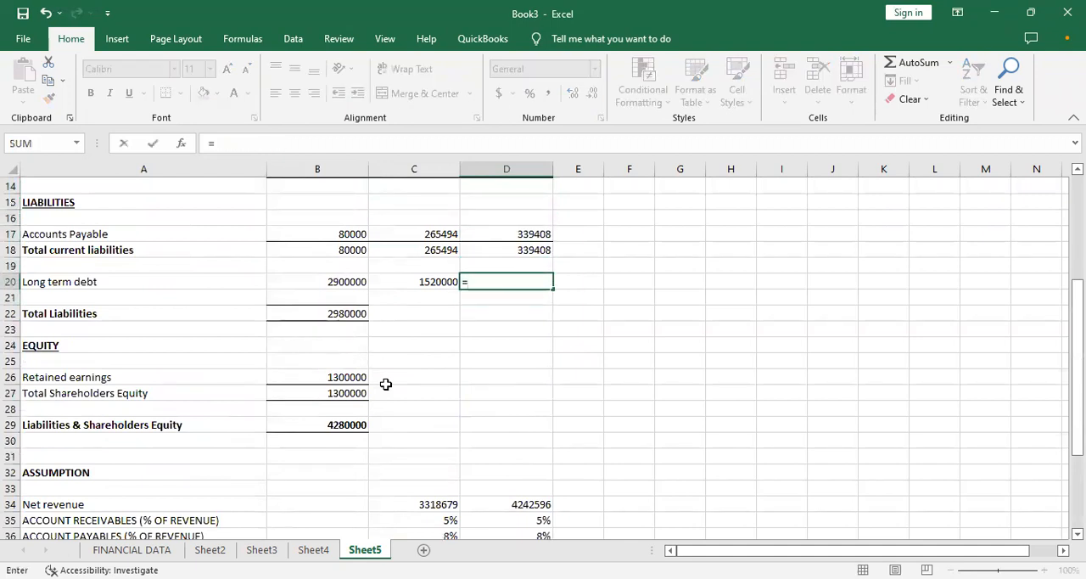
{"action": "left_click", "coordinate": [440, 283]}
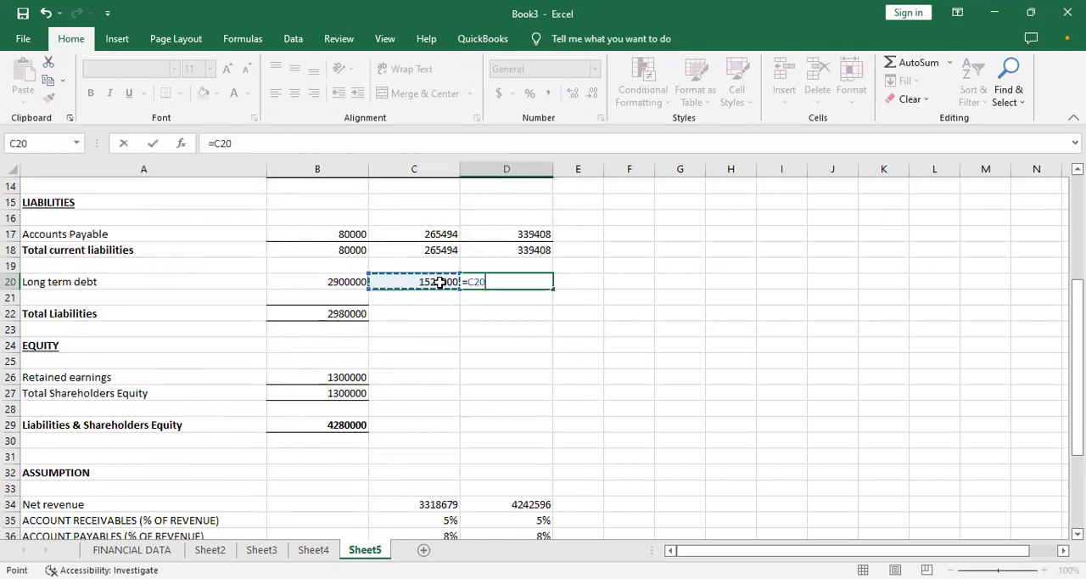
{"action": "type", "text": "+"}
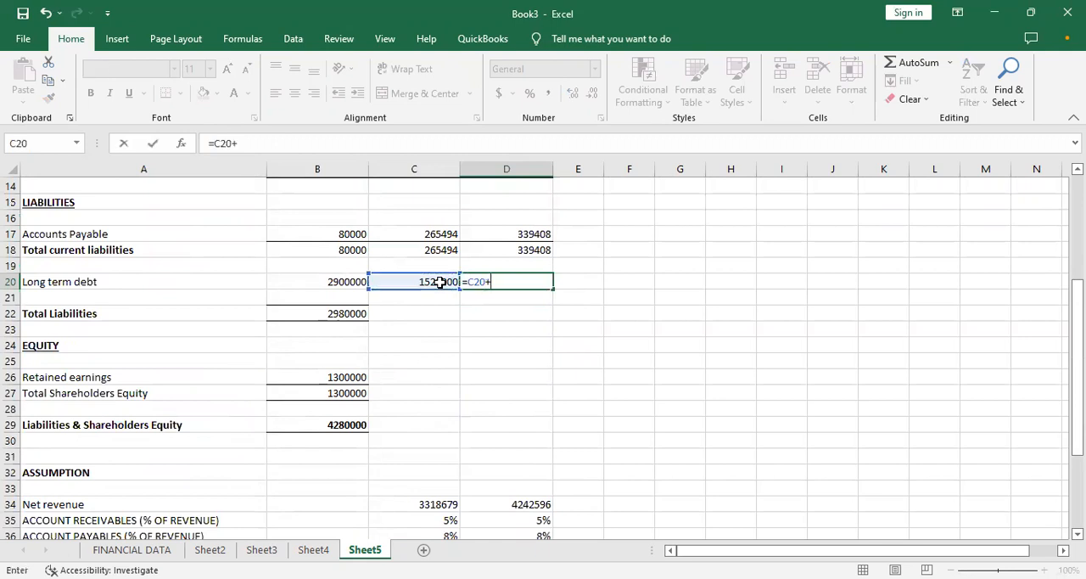
{"action": "key", "text": "Down"}
{"action": "key", "text": "Down"}
{"action": "key", "text": "Down"}
{"action": "key", "text": "Down"}
{"action": "key", "text": "Down"}
{"action": "key", "text": "Down"}
{"action": "key", "text": "Down"}
{"action": "key", "text": "Down"}
{"action": "key", "text": "Down"}
{"action": "key", "text": "Down"}
{"action": "key", "text": "Down"}
{"action": "key", "text": "Down"}
{"action": "key", "text": "Down"}
{"action": "key", "text": "Down"}
{"action": "key", "text": "Down"}
{"action": "key", "text": "Down"}
{"action": "key", "text": "Down"}
{"action": "key", "text": "Down"}
{"action": "key", "text": "Down"}
{"action": "key", "text": "Down"}
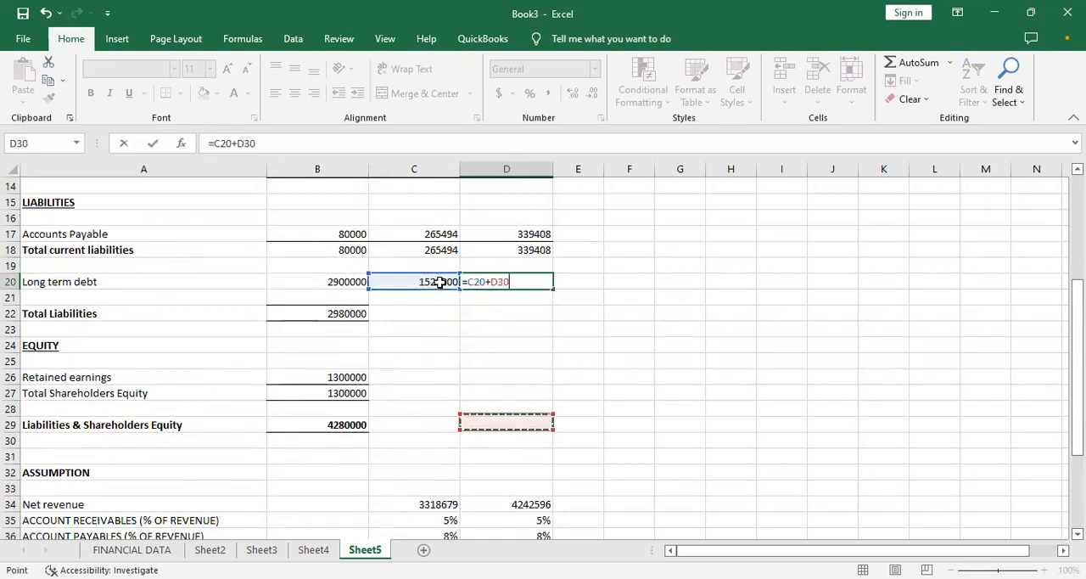
{"action": "key", "text": "Up"}
{"action": "key", "text": "Up"}
{"action": "key", "text": "Up"}
{"action": "key", "text": "Up"}
{"action": "key", "text": "Up"}
{"action": "key", "text": "Up"}
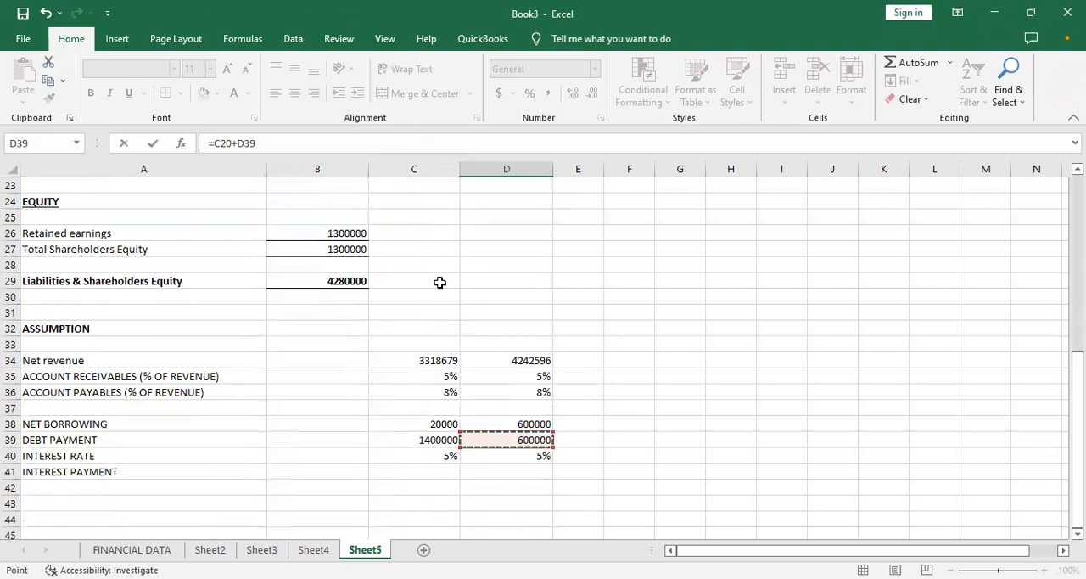
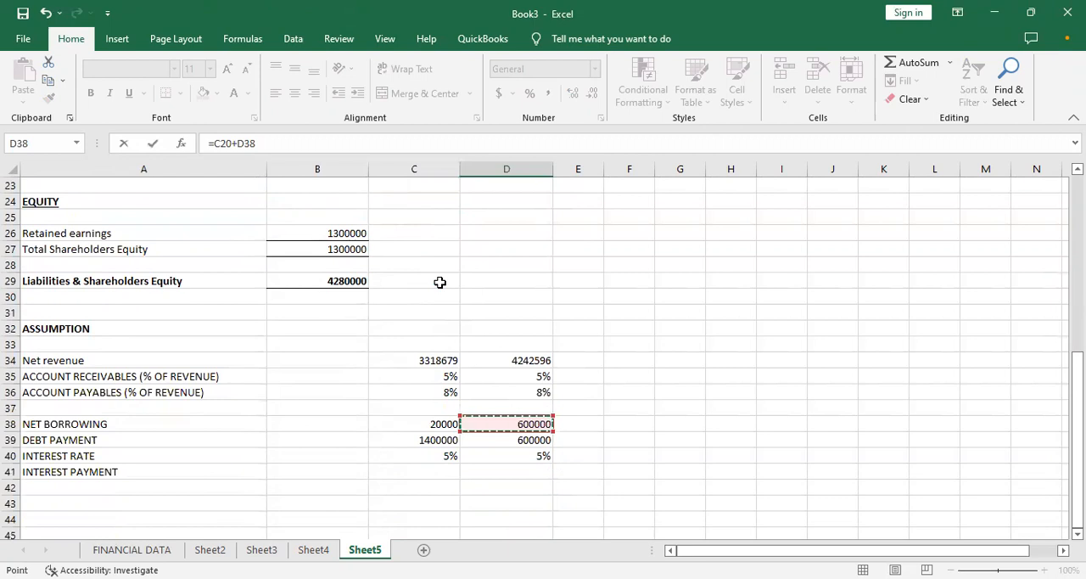
{"action": "key", "text": "BackSpace"}
{"action": "type", "text": "9"}
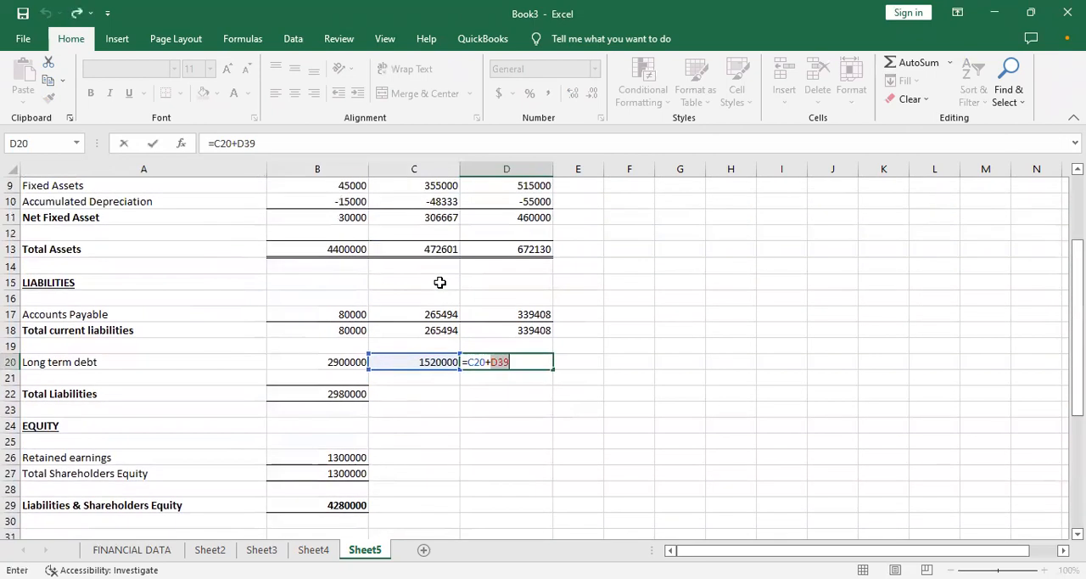
{"action": "key", "text": "BackSpace"}
{"action": "key", "text": "BackSpace"}
{"action": "key", "text": "BackSpace"}
{"action": "key", "text": "BackSpace"}
{"action": "key", "text": "BackSpace"}
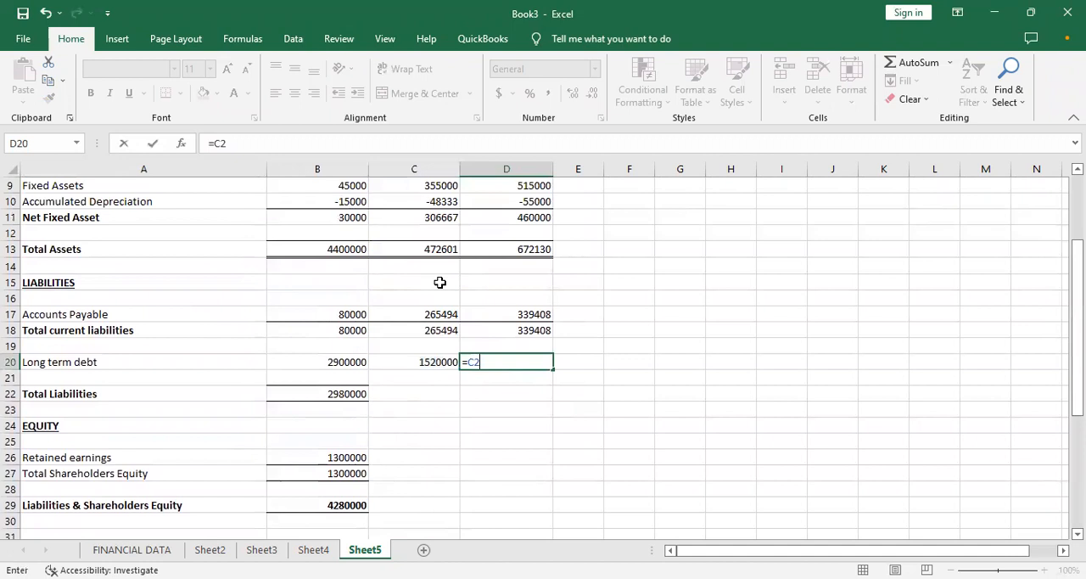
{"action": "key", "text": "BackSpace"}
{"action": "key", "text": "BackSpace"}
{"action": "key", "text": "BackSpace"}
- Clear the net borrowing amount in cell D38 of the assumptions
{"action": "key", "text": "Down"}
{"action": "key", "text": "Down"}
{"action": "key", "text": "Down"}
{"action": "key", "text": "Down"}
{"action": "key", "text": "Down"}
{"action": "key", "text": "Down"}
{"action": "key", "text": "Down"}
{"action": "key", "text": "Down"}
{"action": "key", "text": "Down"}
{"action": "key", "text": "Down"}
{"action": "key", "text": "Down"}
{"action": "key", "text": "Down"}
{"action": "key", "text": "Down"}
{"action": "key", "text": "Down"}
{"action": "key", "text": "Down"}
{"action": "key", "text": "Down"}
{"action": "key", "text": "Down"}
{"action": "key", "text": "Down"}
{"action": "key", "text": "Down"}
{"action": "key", "text": "Down"}
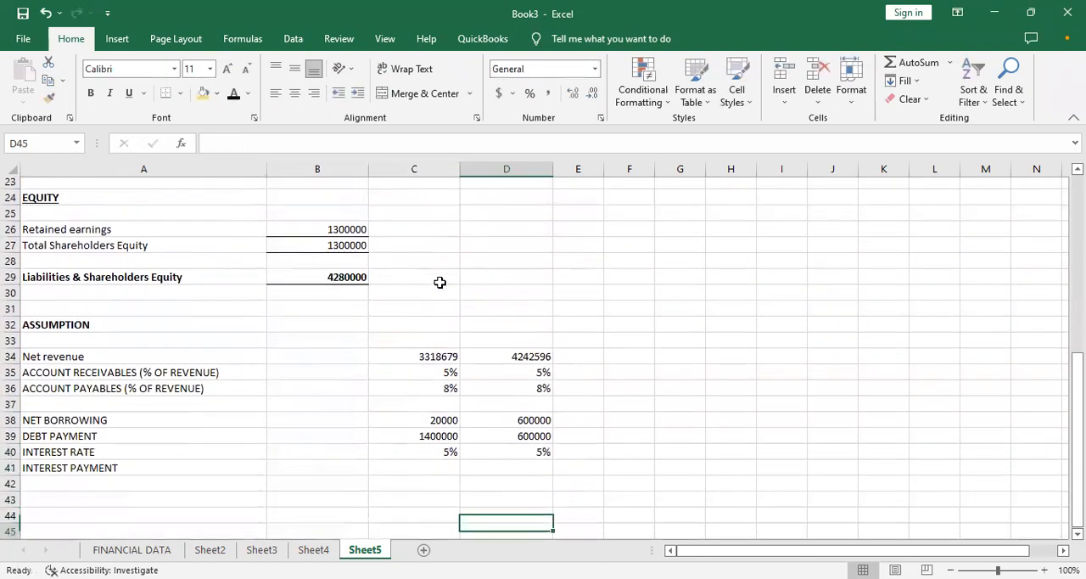
{"action": "key", "text": "Up"}
{"action": "key", "text": "Up"}
{"action": "key", "text": "Up"}
{"action": "key", "text": "Up"}
{"action": "key", "text": "Up"}
{"action": "key", "text": "Up"}
{"action": "key", "text": "Up"}
{"action": "key", "text": "BackSpace"}
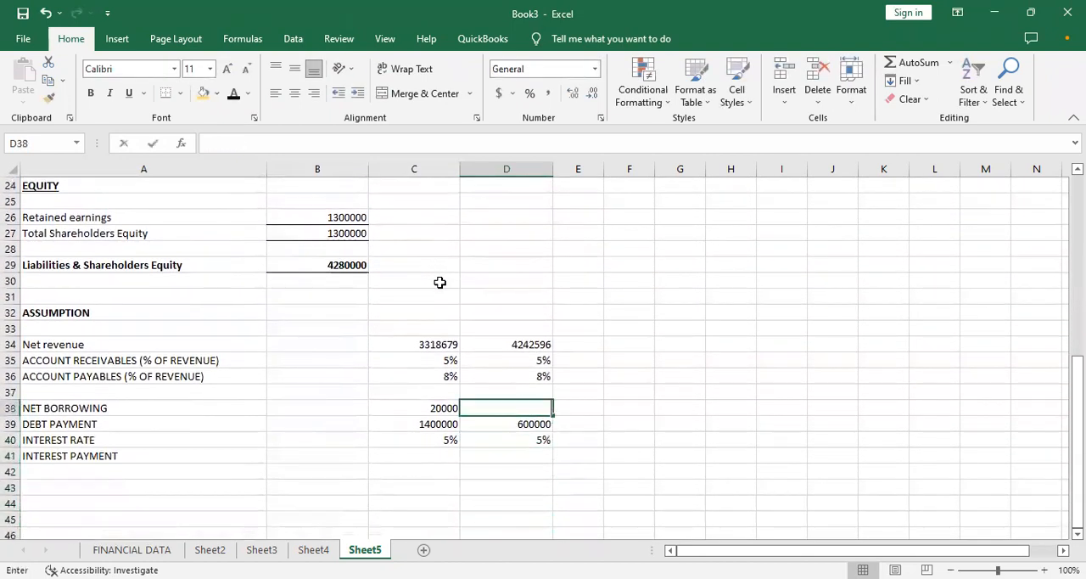
- Calculate long term debt in D20 as prior debt plus net borrowing minus debt payment, using =C20+D38-D39
{"action": "key", "text": "Up"}
{"action": "key", "text": "Up"}
{"action": "key", "text": "Up"}
{"action": "key", "text": "Up"}
{"action": "key", "text": "Up"}
{"action": "key", "text": "Up"}
{"action": "key", "text": "Up"}
{"action": "key", "text": "Up"}
{"action": "key", "text": "Up"}
{"action": "key", "text": "Up"}
{"action": "key", "text": "Up"}
{"action": "key", "text": "Up"}
{"action": "key", "text": "Up"}
{"action": "key", "text": "Up"}
{"action": "key", "text": "Up"}
{"action": "key", "text": "Up"}
{"action": "key", "text": "Up"}
{"action": "key", "text": "Up"}
{"action": "key", "text": "Up"}
{"action": "key", "text": "Up"}
{"action": "key", "text": "Down"}
{"action": "key", "text": "Down"}
{"action": "key", "text": "Down"}
{"action": "key", "text": "Down"}
{"action": "key", "text": "Down"}
{"action": "key", "text": "Down"}
{"action": "key", "text": "Down"}
{"action": "key", "text": "Down"}
{"action": "key", "text": "Down"}
{"action": "key", "text": "Up"}
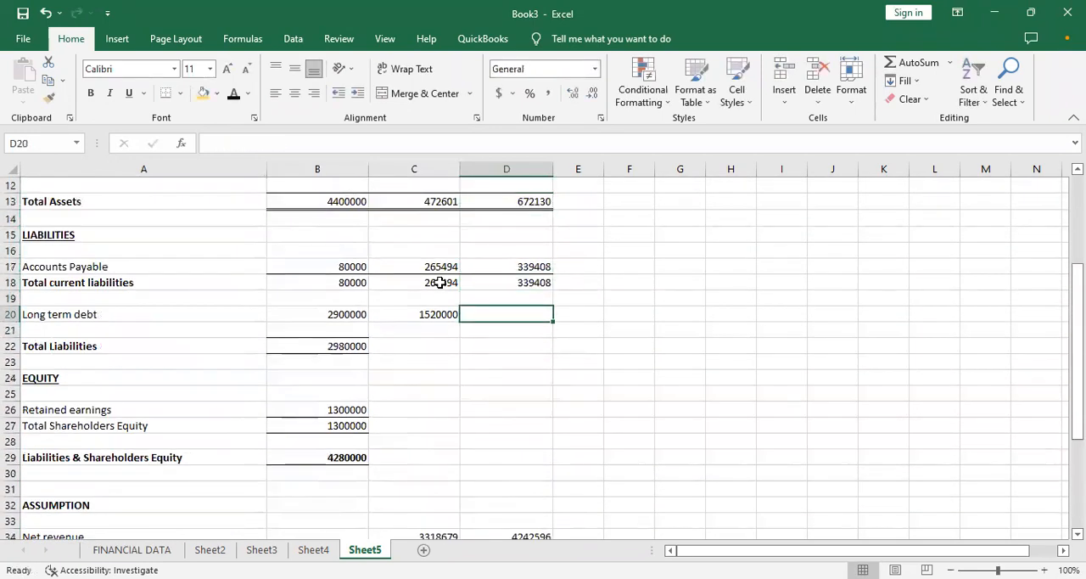
{"action": "type", "text": "="}
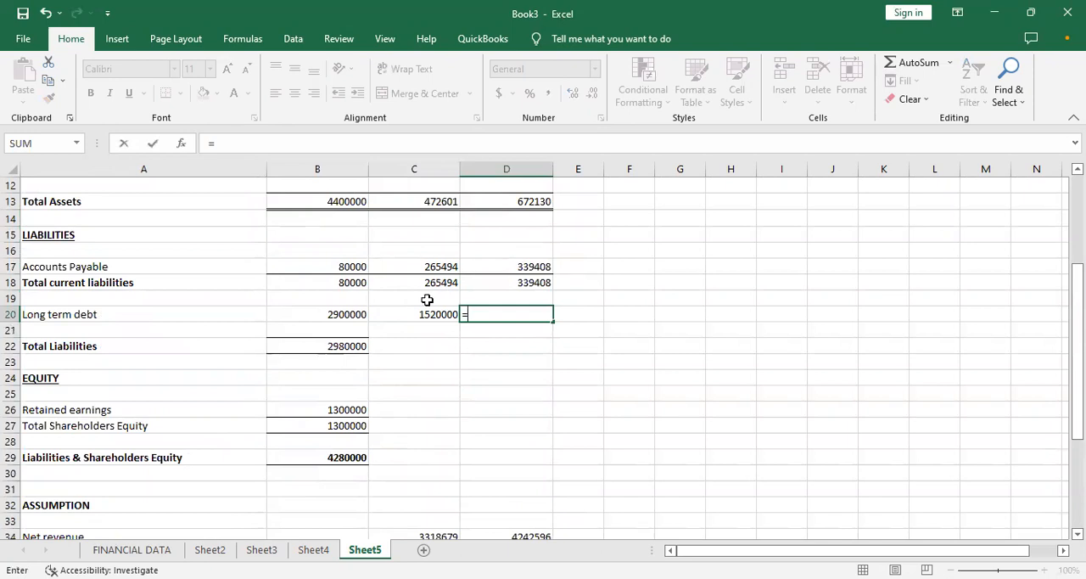
{"action": "left_click", "coordinate": [429, 313]}
{"action": "type", "text": "+"}
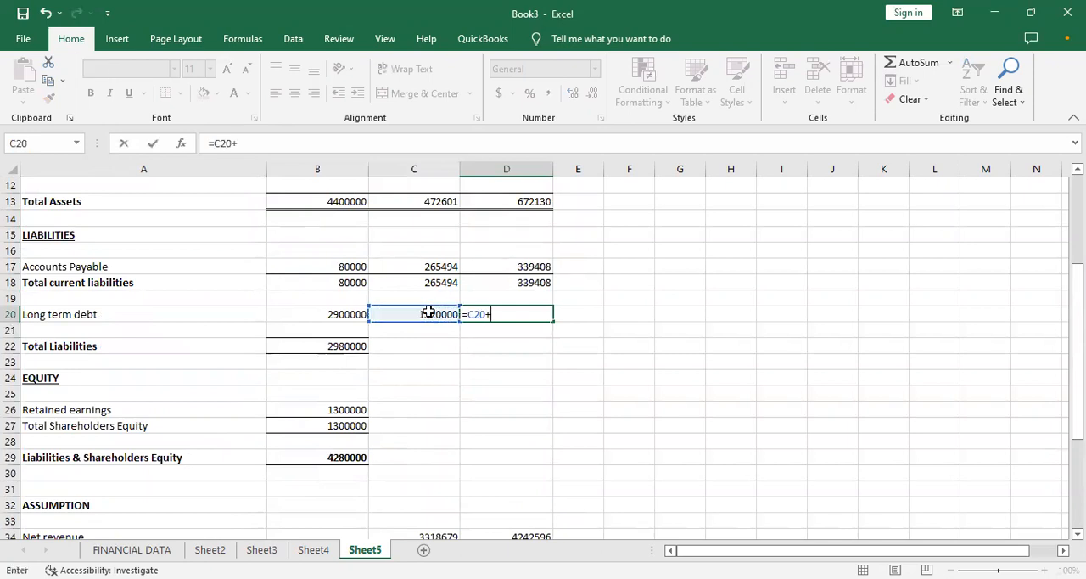
{"action": "key", "text": "Down"}
{"action": "key", "text": "Down"}
{"action": "key", "text": "Down"}
{"action": "key", "text": "Down"}
{"action": "key", "text": "Down"}
{"action": "key", "text": "Down"}
{"action": "key", "text": "Down"}
{"action": "key", "text": "Down"}
{"action": "key", "text": "Down"}
{"action": "key", "text": "Down"}
{"action": "key", "text": "Down"}
{"action": "key", "text": "Down"}
{"action": "key", "text": "Down"}
{"action": "key", "text": "Down"}
{"action": "key", "text": "Down"}
{"action": "key", "text": "Down"}
{"action": "key", "text": "Down"}
{"action": "key", "text": "Down"}
{"action": "key", "text": "Down"}
{"action": "key", "text": "Down"}
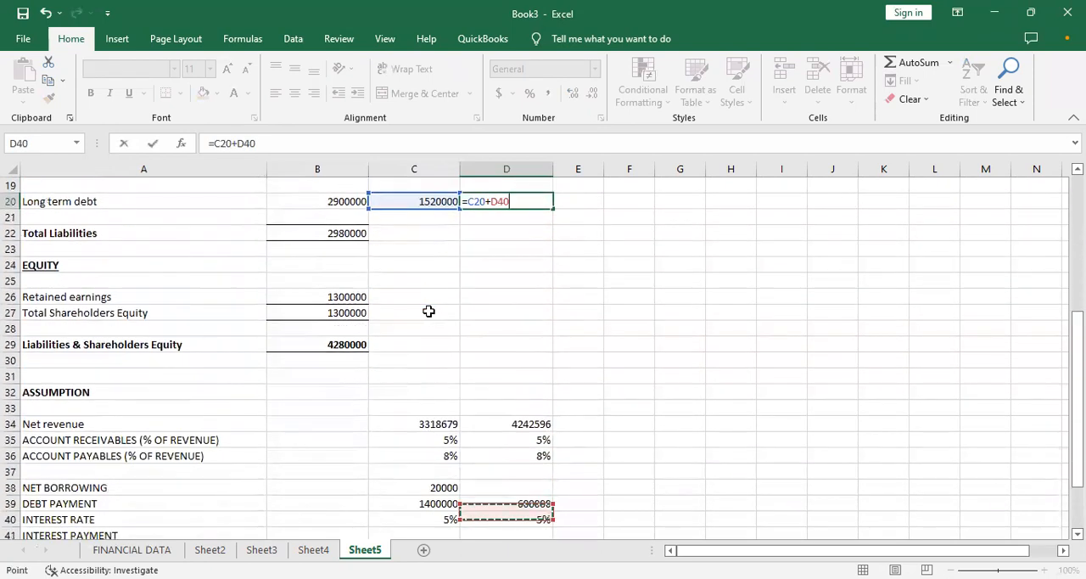
{"action": "key", "text": "Up"}
{"action": "key", "text": "Up"}
{"action": "key", "text": "Up"}
{"action": "key", "text": "Up"}
{"action": "type", "text": "-"}
{"action": "key", "text": "Down"}
{"action": "key", "text": "Down"}
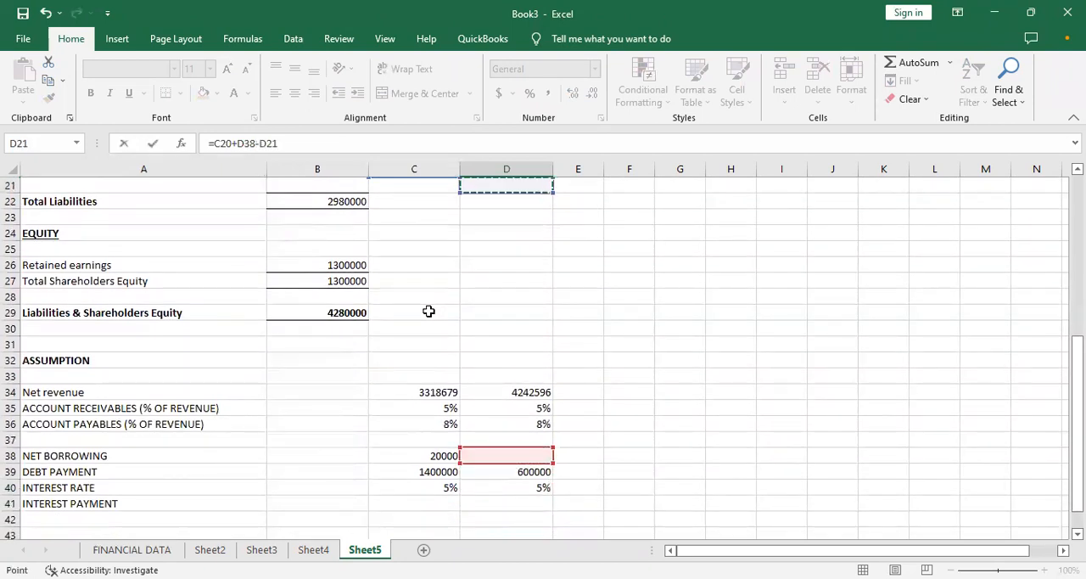
{"action": "key", "text": "Down"}
{"action": "key", "text": "Down"}
{"action": "key", "text": "Down"}
{"action": "key", "text": "Down"}
{"action": "key", "text": "Down"}
{"action": "key", "text": "Down"}
{"action": "key", "text": "Down"}
{"action": "key", "text": "Down"}
{"action": "key", "text": "Down"}
{"action": "key", "text": "Down"}
{"action": "key", "text": "Down"}
{"action": "key", "text": "Down"}
{"action": "key", "text": "Down"}
{"action": "key", "text": "Down"}
{"action": "key", "text": "Down"}
{"action": "key", "text": "Down"}
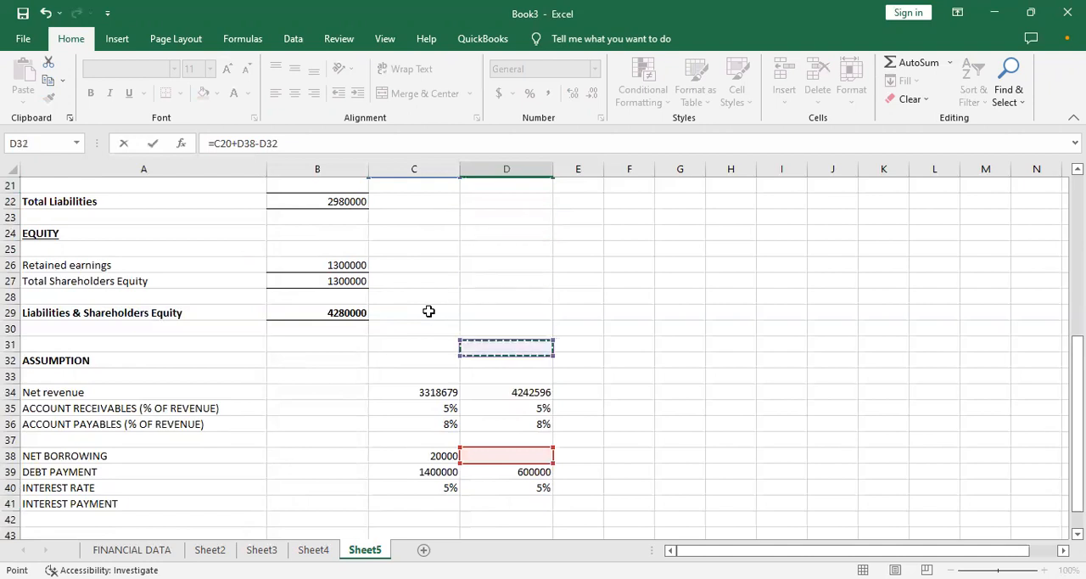
{"action": "key", "text": "Down"}
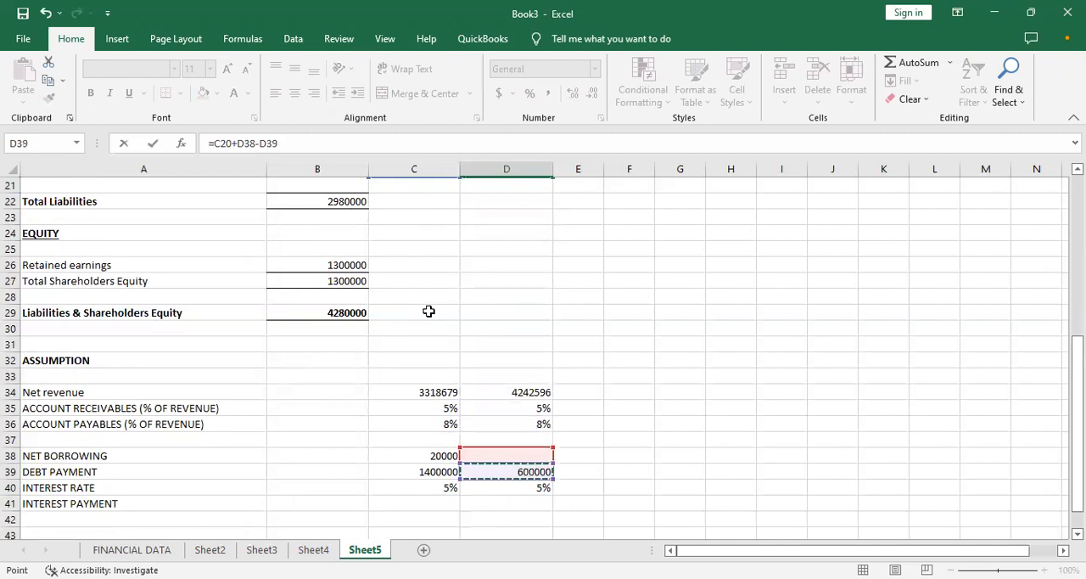
{"action": "key", "text": "Return"}
- Check the long term debt formulas in C20 and D20 against the net borrowing and debt payment assumptions
{"action": "key", "text": "Up"}
{"action": "key", "text": "Up"}
{"action": "key", "text": "Up"}
{"action": "key", "text": "Up"}
{"action": "key", "text": "Up"}
{"action": "key", "text": "Up"}
{"action": "key", "text": "Up"}
{"action": "key", "text": "Up"}
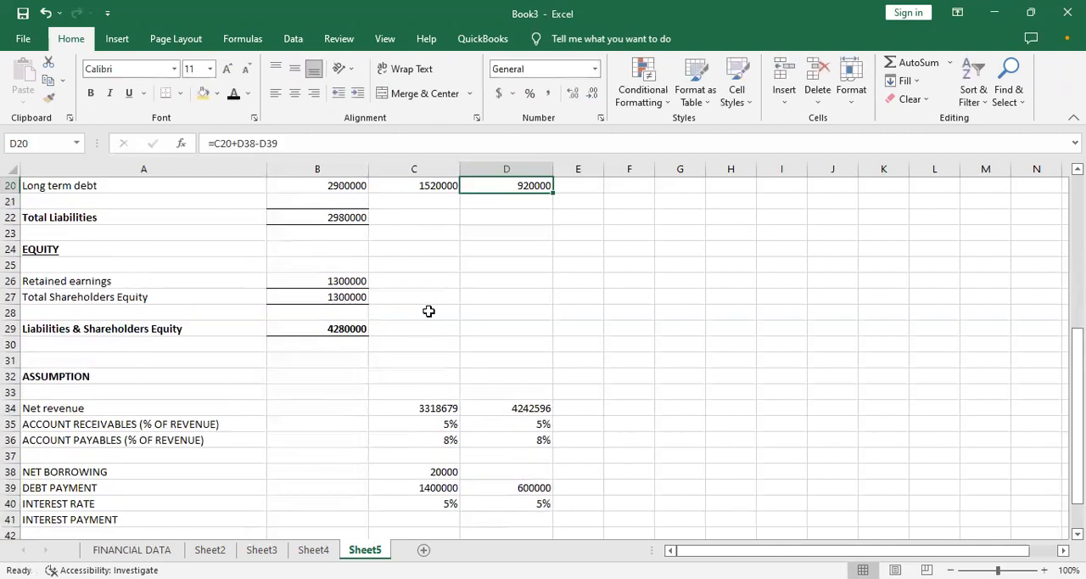
{"action": "key", "text": "Down"}
{"action": "key", "text": "Down"}
{"action": "key", "text": "Down"}
{"action": "key", "text": "Down"}
{"action": "key", "text": "Down"}
{"action": "key", "text": "Down"}
{"action": "key", "text": "Down"}
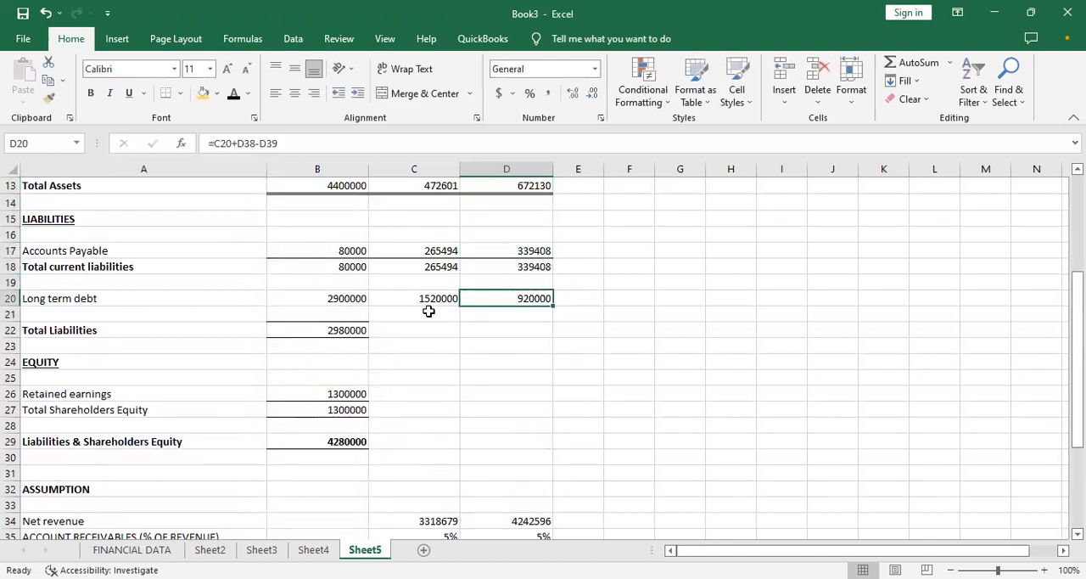
{"action": "key", "text": "Down"}
{"action": "key", "text": "Down"}
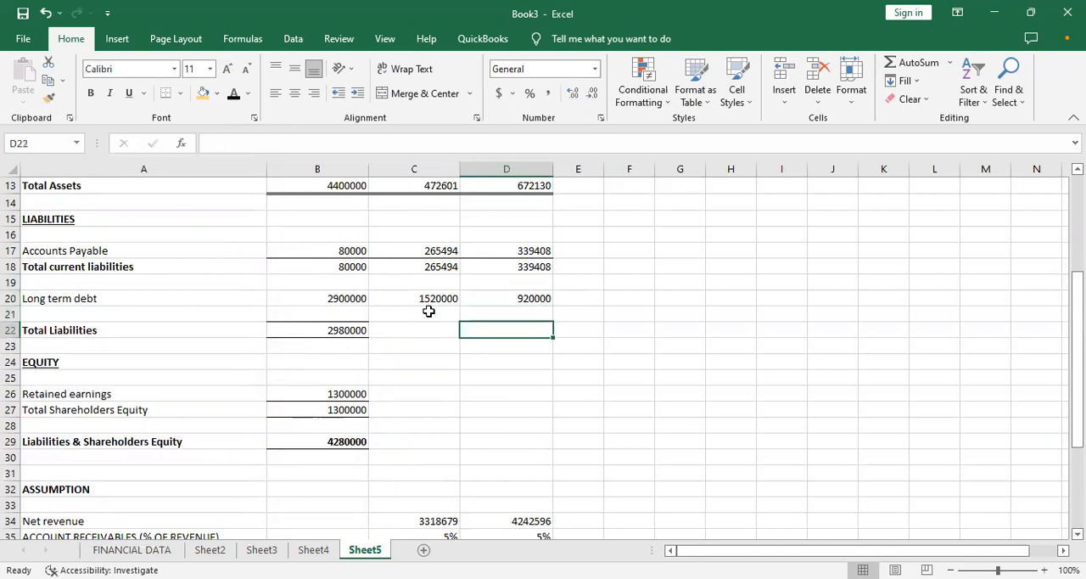
{"action": "left_click", "coordinate": [524, 297]}
{"action": "left_click", "coordinate": [407, 303]}
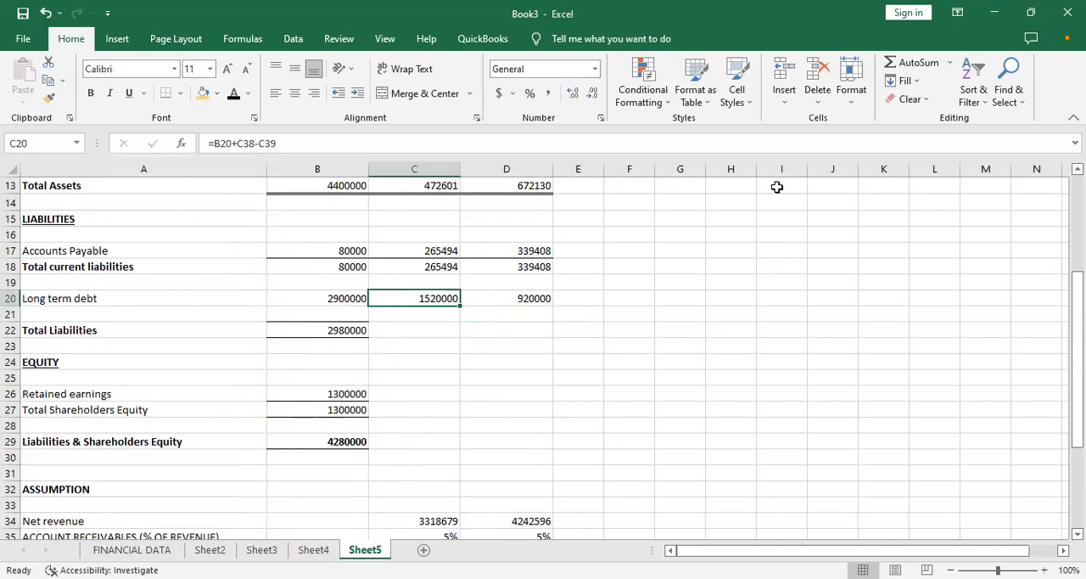
- Review the net borrowing, debt payment and interest rate assumptions alongside the liabilities section
{"action": "left_click", "coordinate": [1003, 192]}
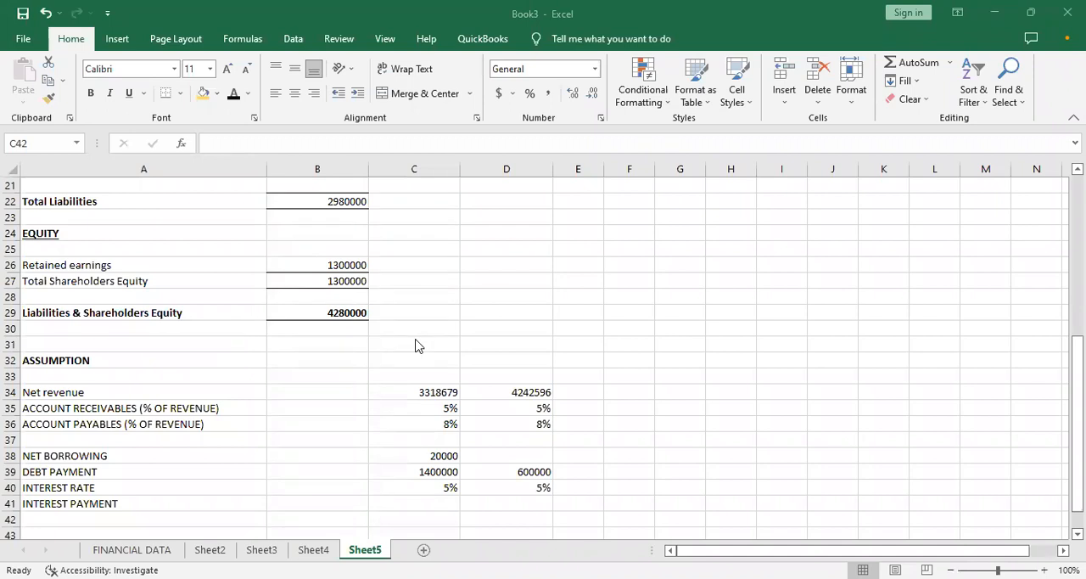
{"action": "key", "text": "Up"}
{"action": "key", "text": "Up"}
{"action": "key", "text": "Up"}
{"action": "key", "text": "Up"}
{"action": "key", "text": "Up"}
{"action": "key", "text": "Up"}
{"action": "key", "text": "Up"}
{"action": "key", "text": "Up"}
{"action": "key", "text": "Up"}
{"action": "key", "text": "Up"}
{"action": "key", "text": "Up"}
{"action": "key", "text": "Up"}
{"action": "key", "text": "Up"}
{"action": "key", "text": "Up"}
{"action": "key", "text": "Up"}
{"action": "key", "text": "Up"}
{"action": "key", "text": "Up"}
{"action": "key", "text": "Up"}
{"action": "key", "text": "Up"}
{"action": "key", "text": "Up"}
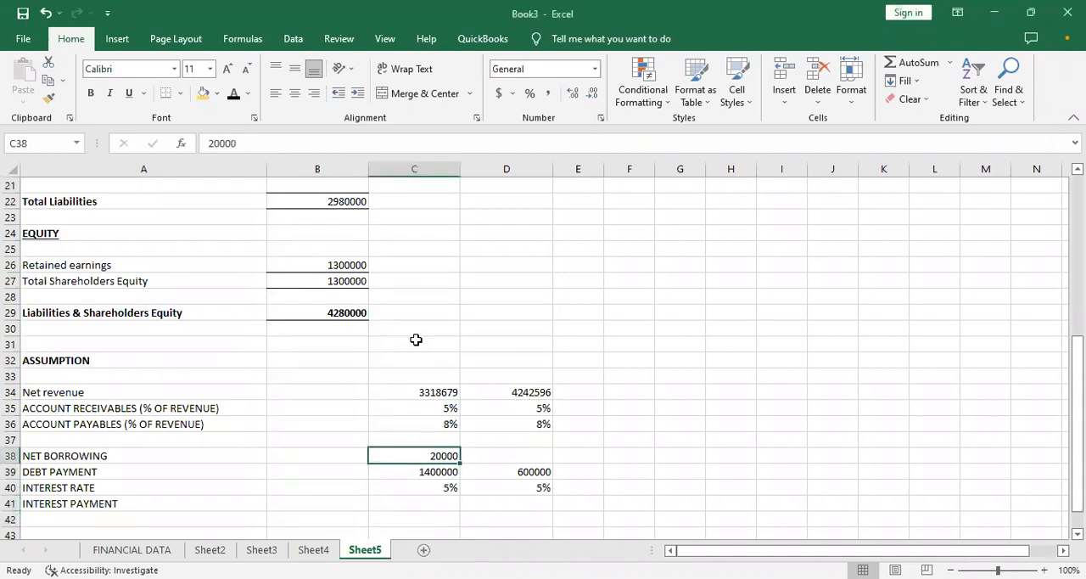
{"action": "key", "text": "Up"}
{"action": "key", "text": "Down"}
{"action": "key", "text": "Down"}
{"action": "key", "text": "Up"}
{"action": "key", "text": "Up"}
{"action": "key", "text": "Down"}
{"action": "key", "text": "Down"}
{"action": "key", "text": "Down"}
{"action": "key", "text": "Down"}
{"action": "key", "text": "Down"}
{"action": "key", "text": "Down"}
{"action": "key", "text": "Up"}
{"action": "key", "text": "Up"}
{"action": "key", "text": "Up"}
{"action": "key", "text": "Up"}
{"action": "key", "text": "Down"}
{"action": "key", "text": "Down"}
{"action": "key", "text": "Down"}
{"action": "key", "text": "Down"}
{"action": "key", "text": "Down"}
{"action": "key", "text": "Down"}
{"action": "key", "text": "Down"}
{"action": "key", "text": "Down"}
{"action": "key", "text": "Down"}
{"action": "key", "text": "Down"}
{"action": "key", "text": "Down"}
{"action": "key", "text": "Down"}
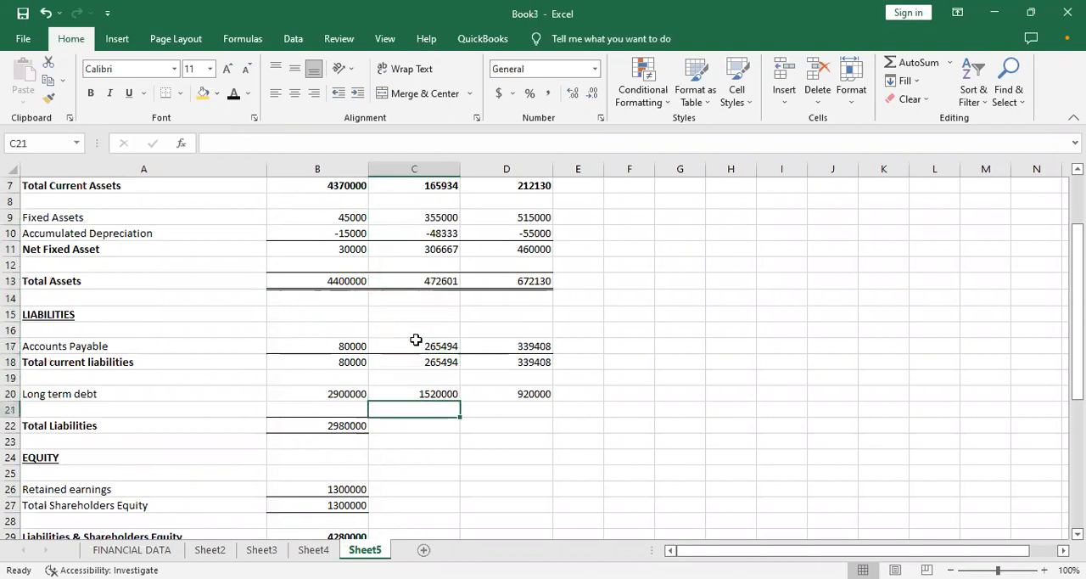
- Fill the Total Liabilities formula from B22 across to C22 and D22
{"action": "left_click", "coordinate": [320, 422]}
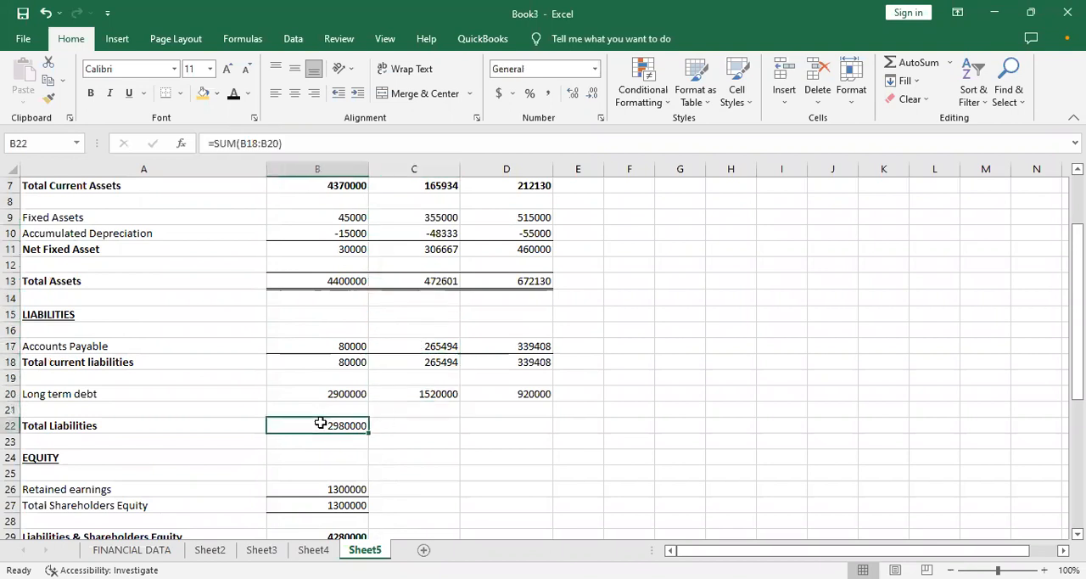
{"action": "left_click_drag", "start_coordinate": [371, 431], "coordinate": [519, 435]}
{"action": "left_click", "coordinate": [351, 425]}
{"action": "left_click_drag", "start_coordinate": [384, 407], "coordinate": [499, 403]}
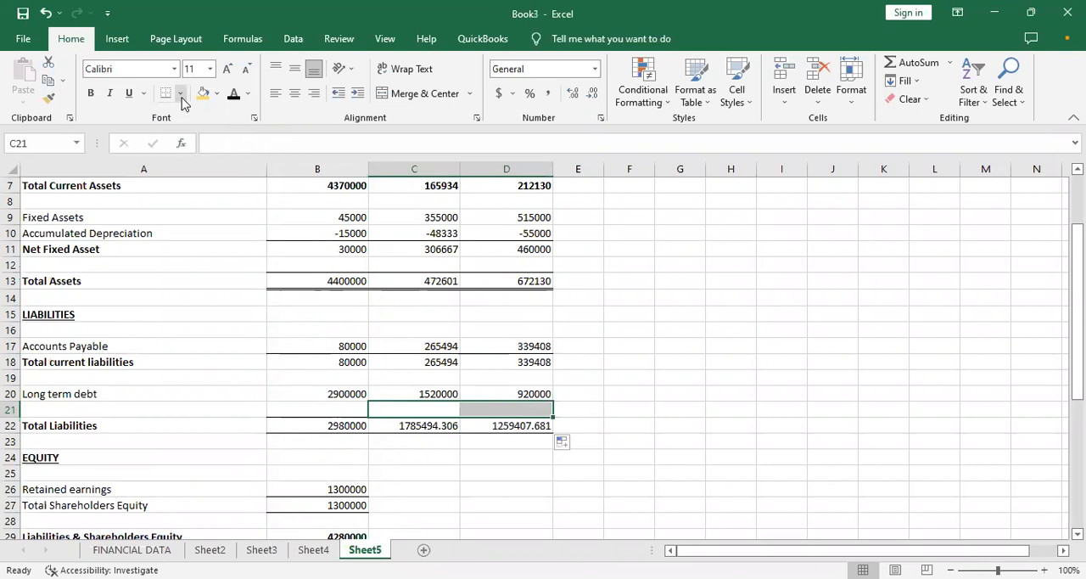
- Format the Total Liabilities values in C22 and D22 with no decimal places
{"action": "left_click", "coordinate": [450, 426]}
{"action": "left_click", "coordinate": [593, 93]}
{"action": "left_click", "coordinate": [593, 93]}
{"action": "left_click", "coordinate": [593, 93]}
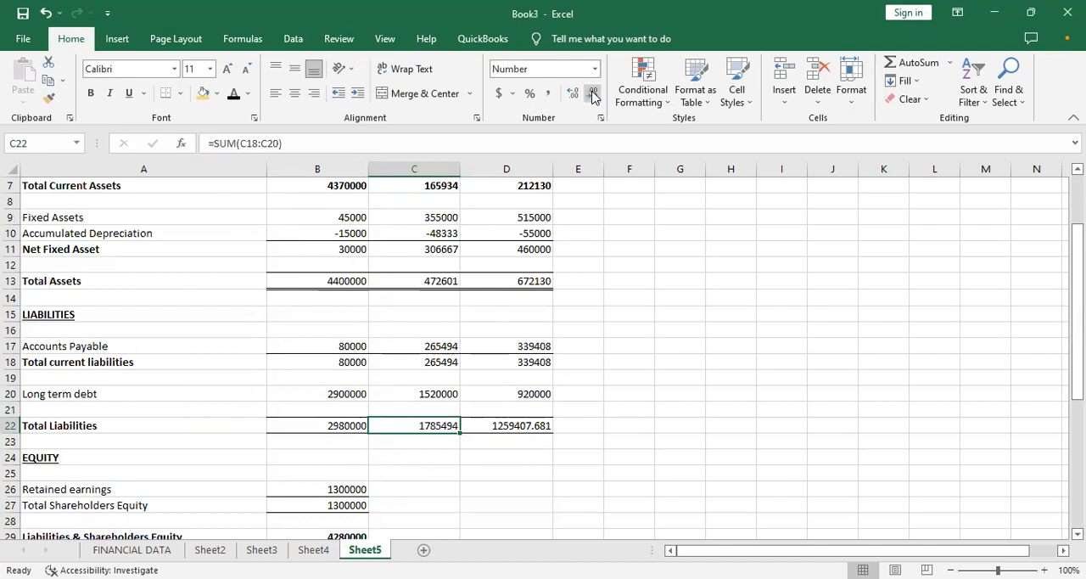
{"action": "left_click", "coordinate": [521, 415]}
{"action": "left_click", "coordinate": [521, 427]}
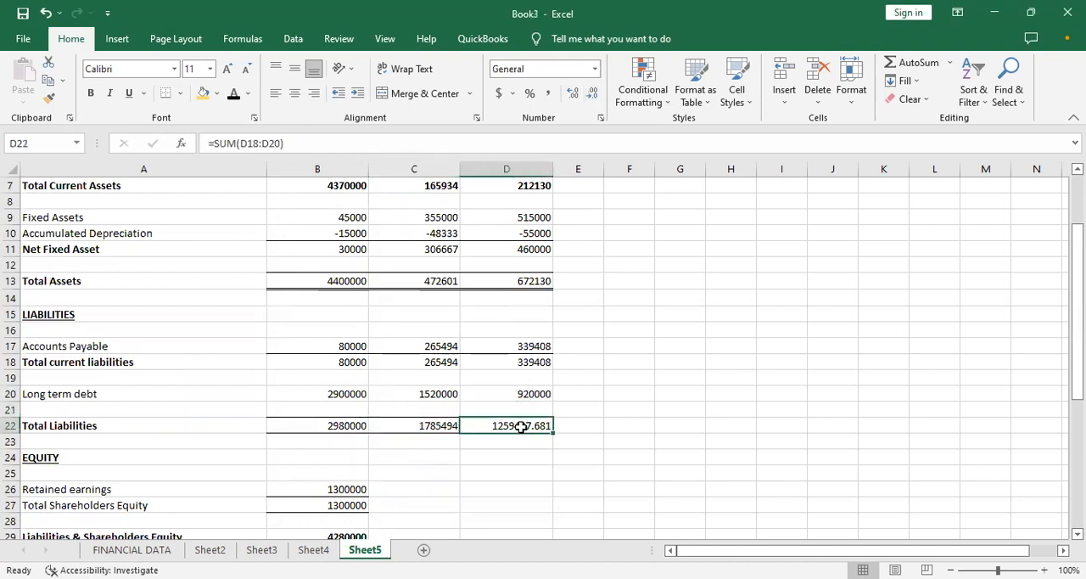
{"action": "left_click", "coordinate": [591, 95]}
{"action": "left_click", "coordinate": [592, 95]}
{"action": "left_click", "coordinate": [592, 95]}
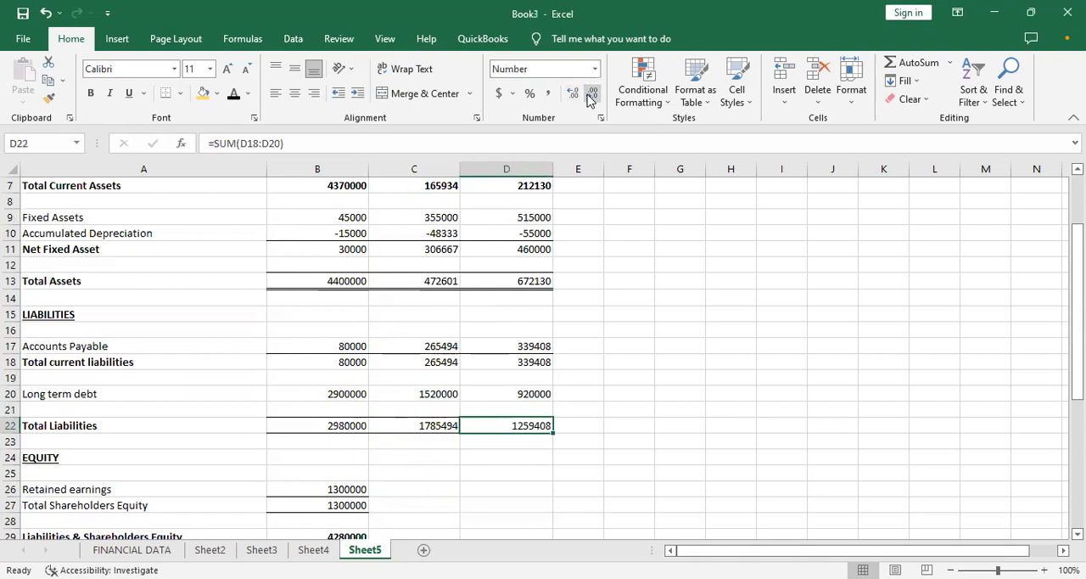
- Calculate retained earnings in C26 as the prior balance plus Sheet2 net income, using =B26+Sheet2!B35
{"action": "left_click", "coordinate": [280, 472]}
{"action": "left_click", "coordinate": [76, 446]}
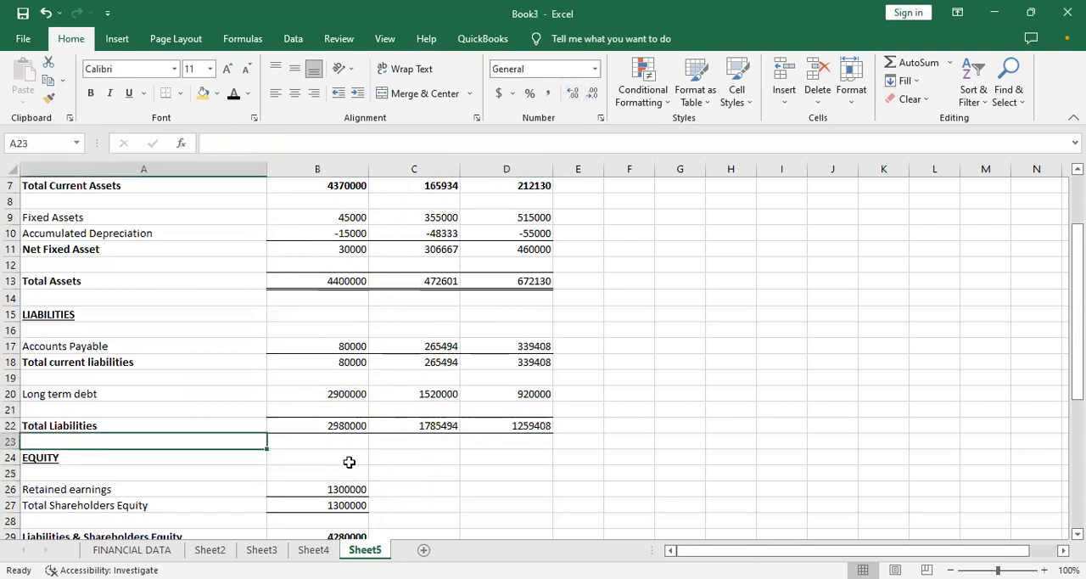
{"action": "left_click", "coordinate": [409, 457]}
{"action": "left_click", "coordinate": [327, 473]}
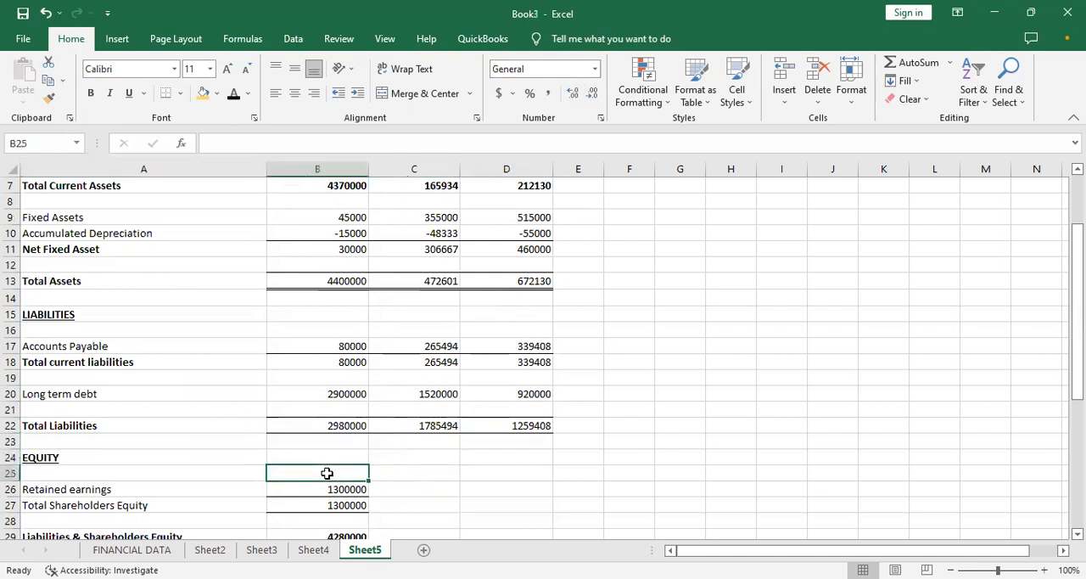
{"action": "key", "text": "Down"}
{"action": "key", "text": "Right"}
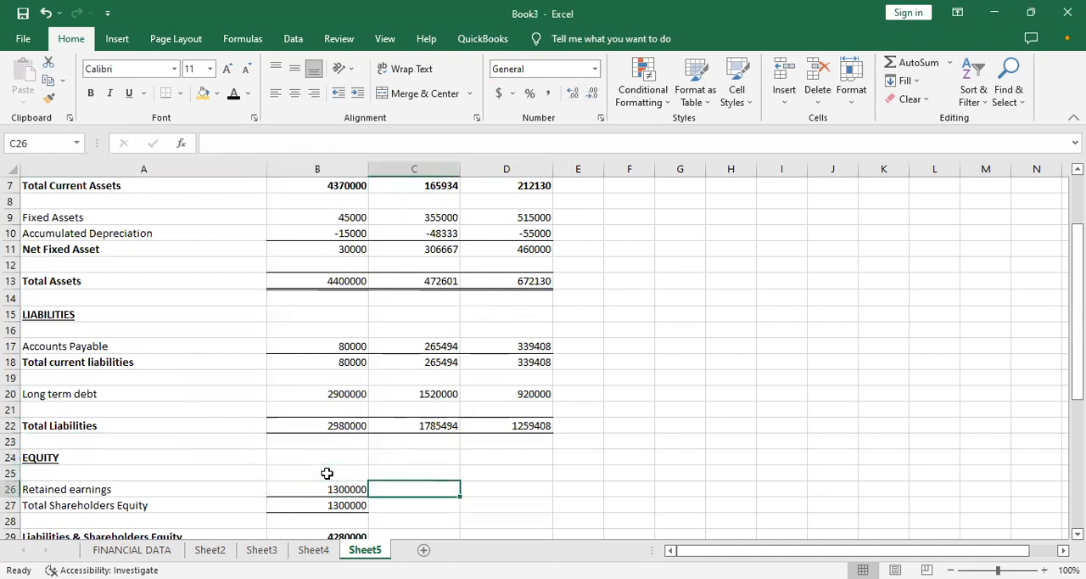
{"action": "type", "text": "="}
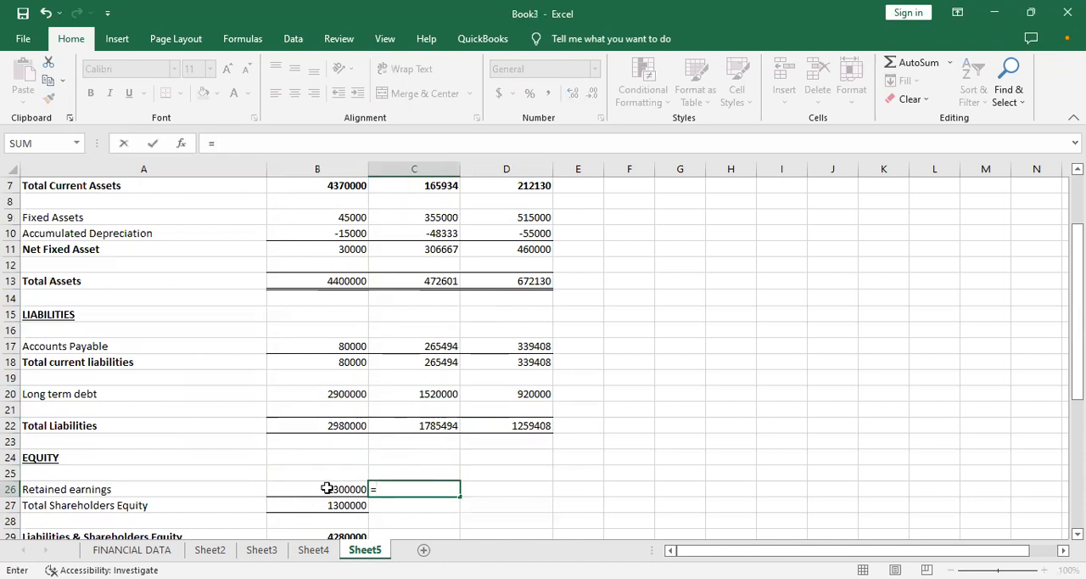
{"action": "left_click", "coordinate": [327, 488]}
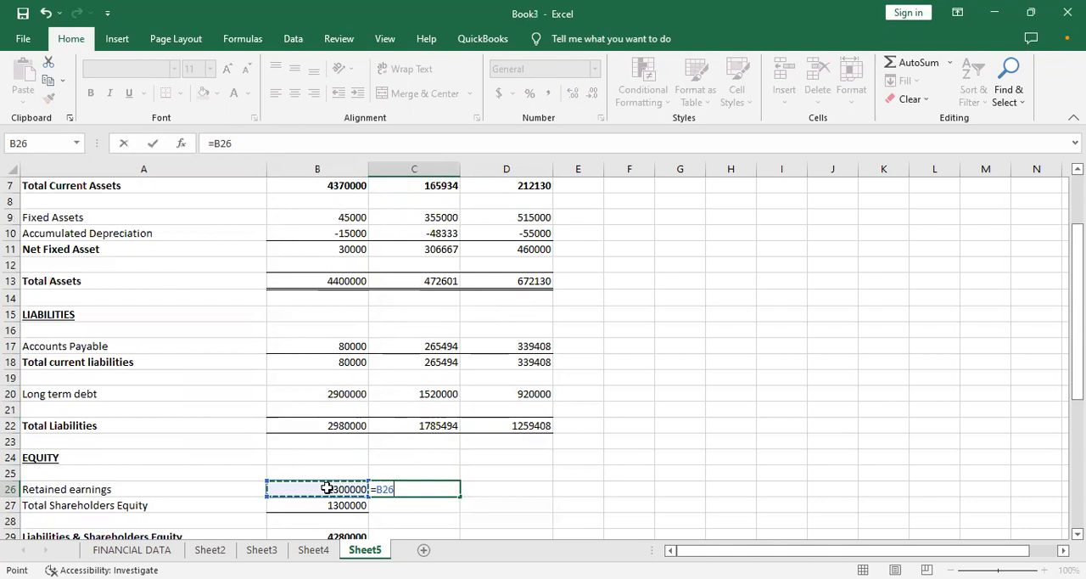
{"action": "type", "text": "+"}
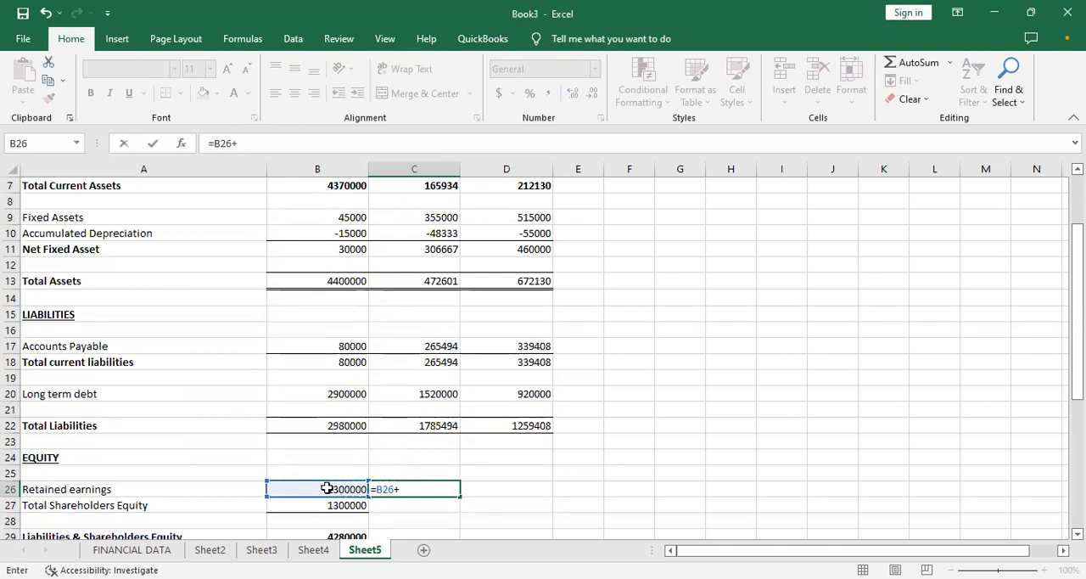
{"action": "left_click", "coordinate": [210, 549]}
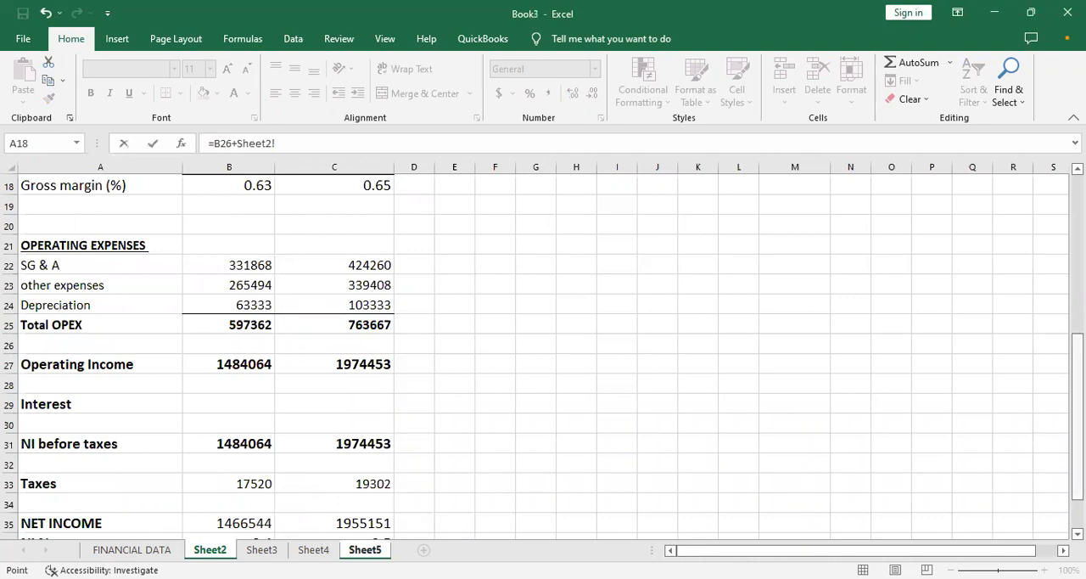
{"action": "left_click_drag", "start_coordinate": [1077, 359], "coordinate": [1077, 384]}
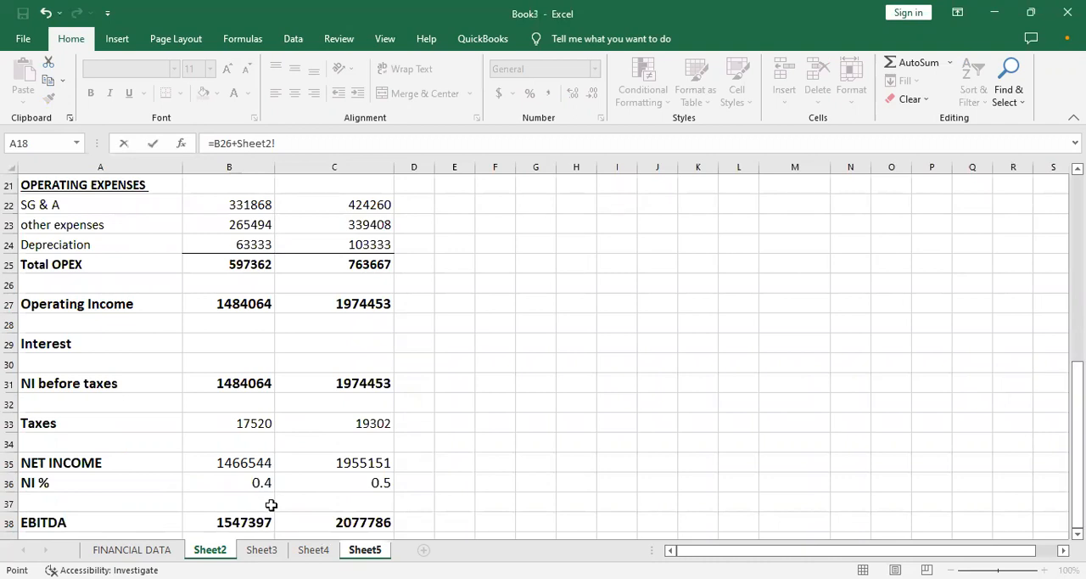
{"action": "left_click", "coordinate": [221, 464]}
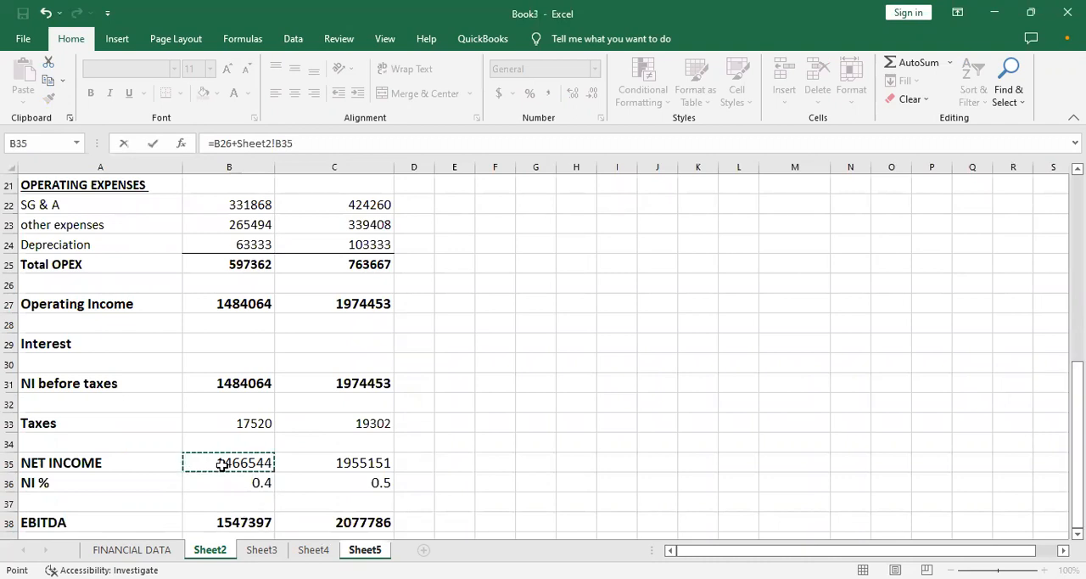
{"action": "key", "text": "Return"}
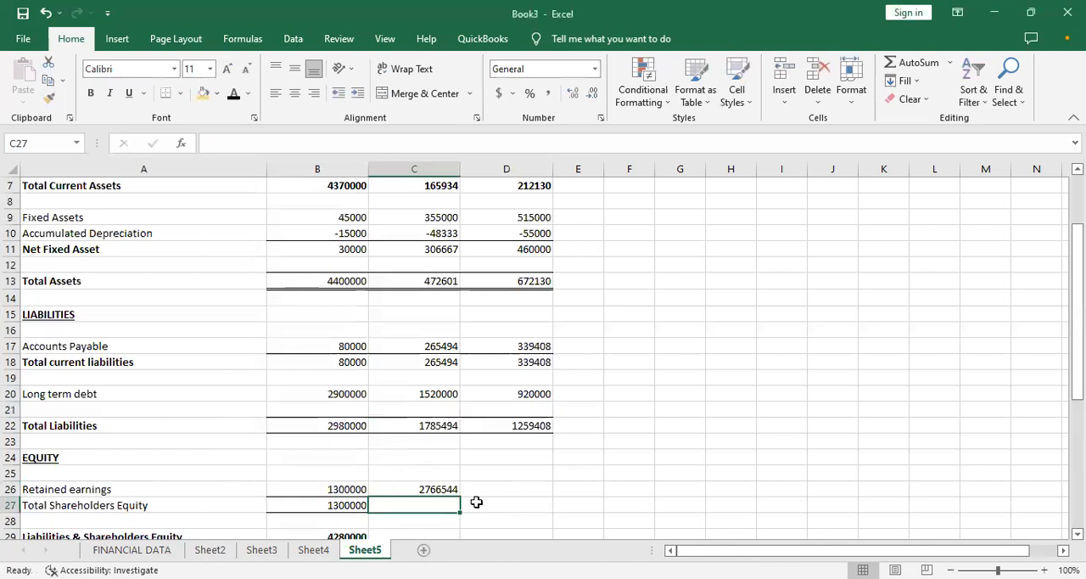
- Fill the retained earnings formula from C26 into D26 and the Total Shareholders Equity formula from B27 across to D27
{"action": "left_click", "coordinate": [448, 489]}
{"action": "left_click_drag", "start_coordinate": [461, 493], "coordinate": [520, 488]}
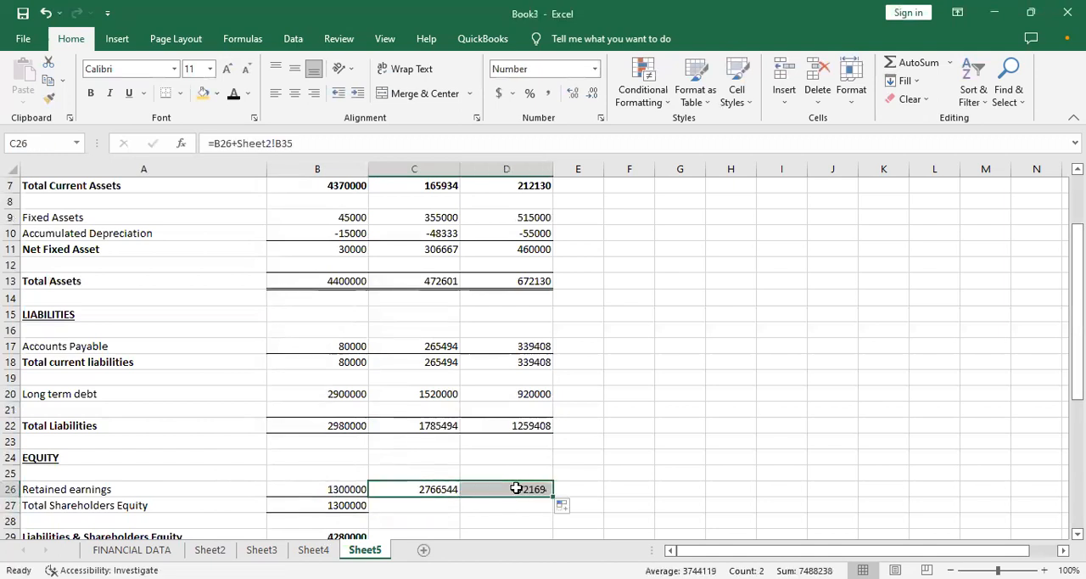
{"action": "left_click", "coordinate": [352, 506]}
{"action": "left_click_drag", "start_coordinate": [370, 510], "coordinate": [553, 507]}
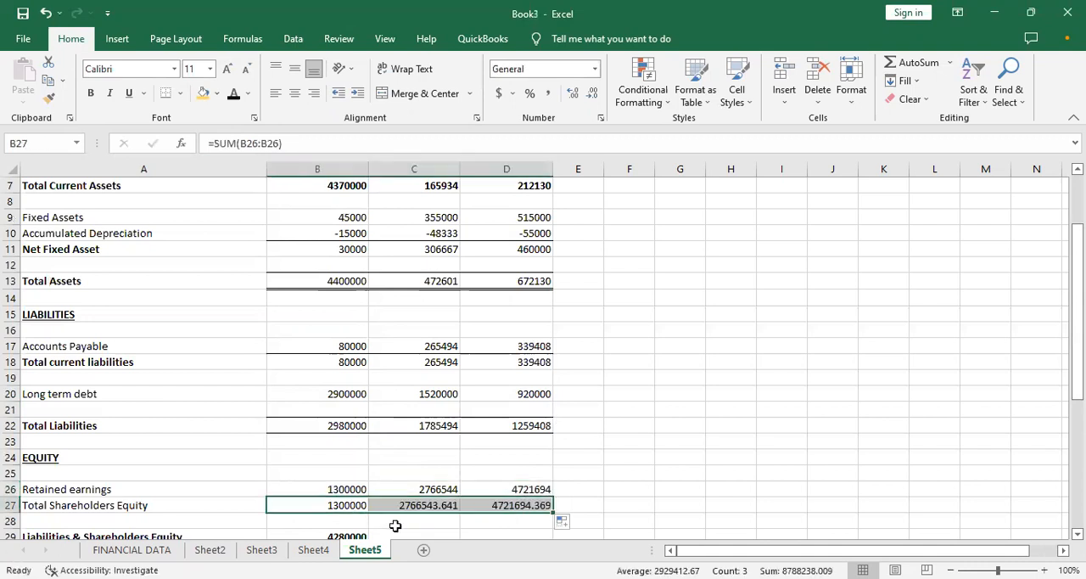
- Format the Total Shareholders Equity values in C27 and D27 with no decimal places
{"action": "left_click", "coordinate": [422, 506]}
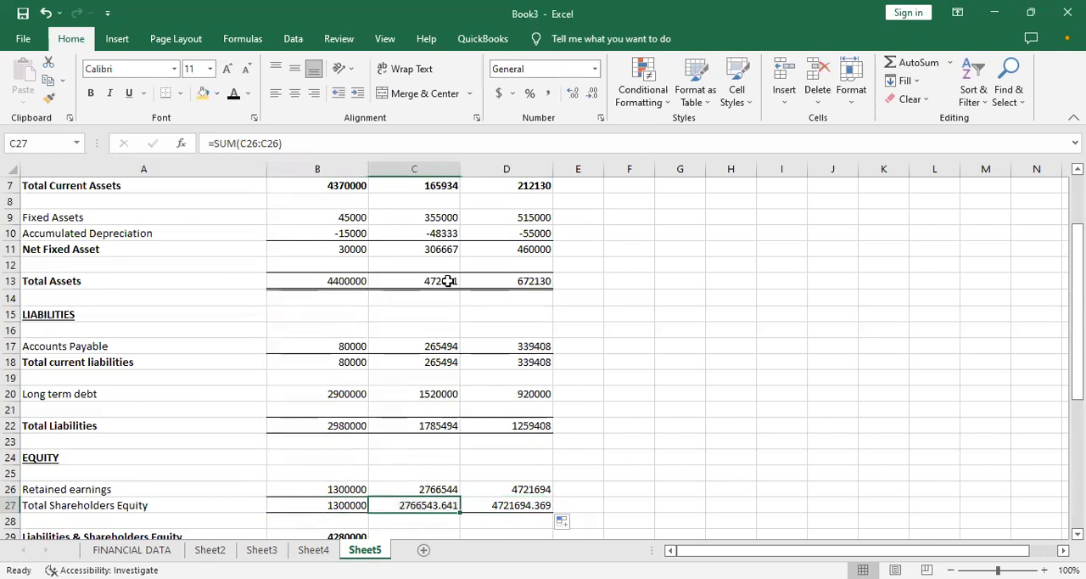
{"action": "left_click", "coordinate": [588, 93]}
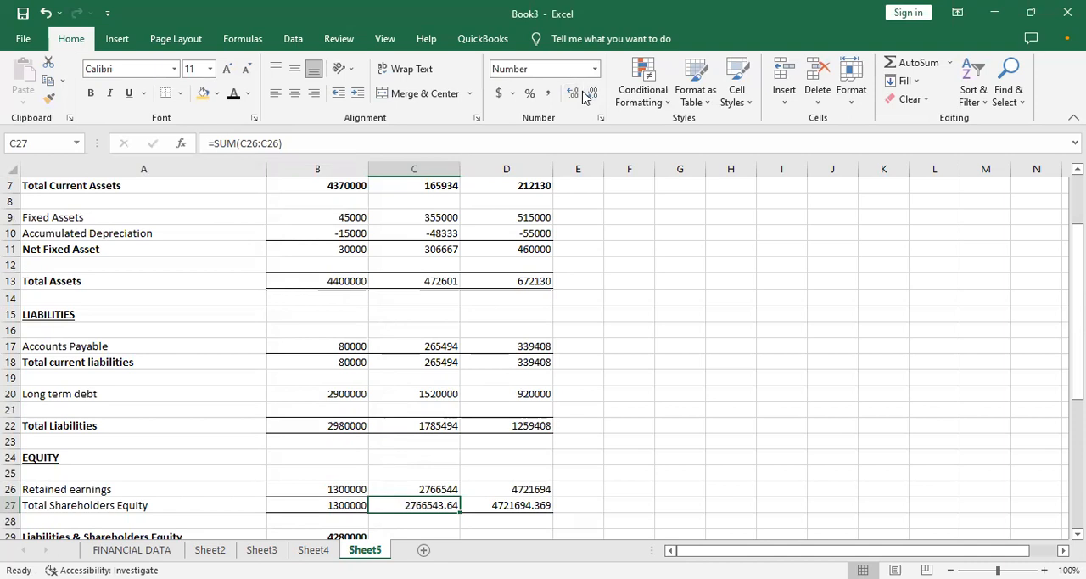
{"action": "left_click", "coordinate": [591, 95]}
{"action": "left_click", "coordinate": [591, 95]}
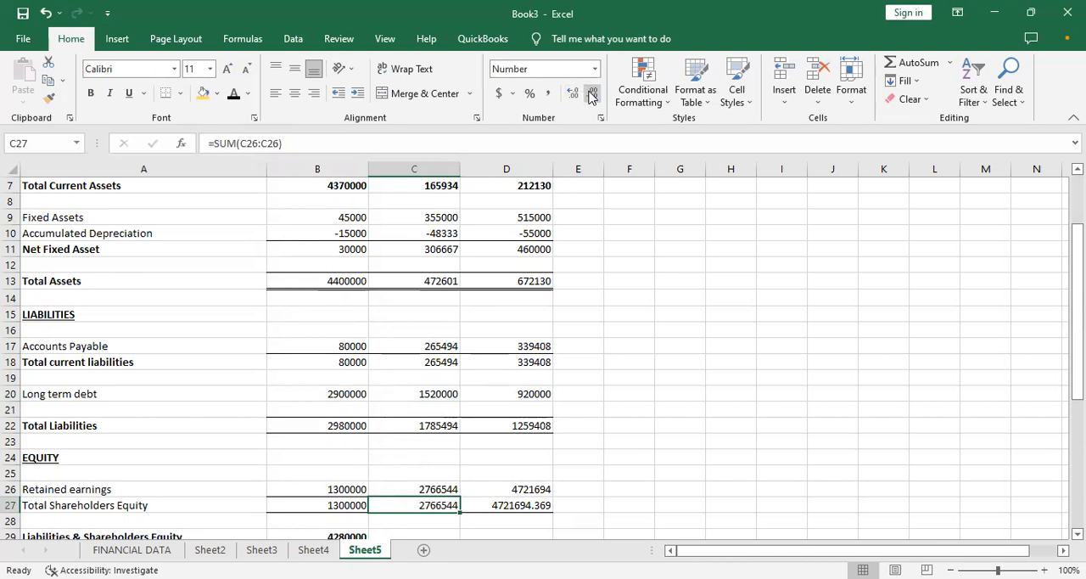
{"action": "left_click", "coordinate": [514, 506]}
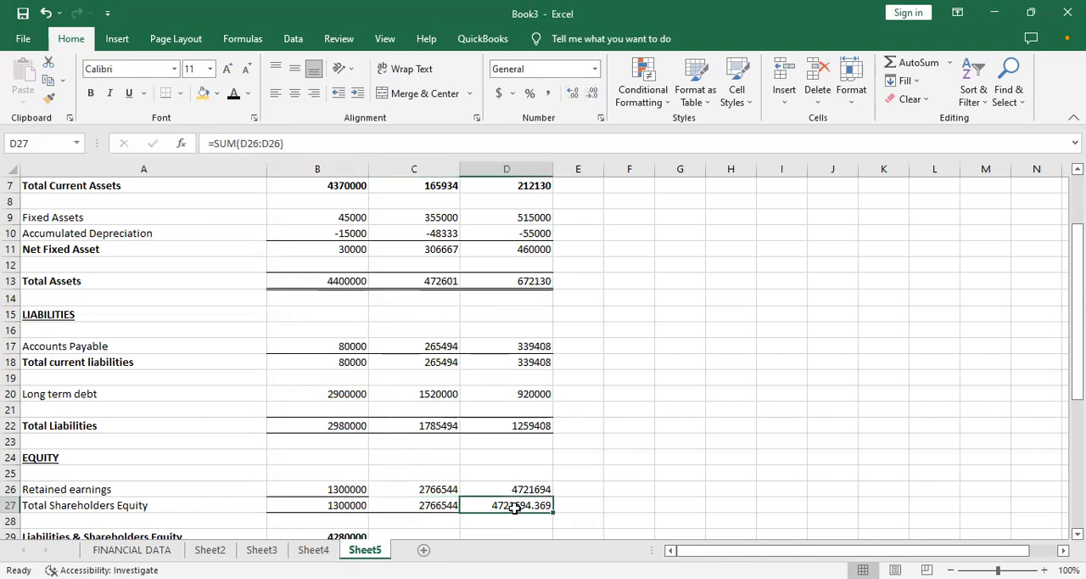
{"action": "left_click", "coordinate": [593, 95]}
{"action": "left_click", "coordinate": [593, 94]}
{"action": "left_click", "coordinate": [593, 94]}
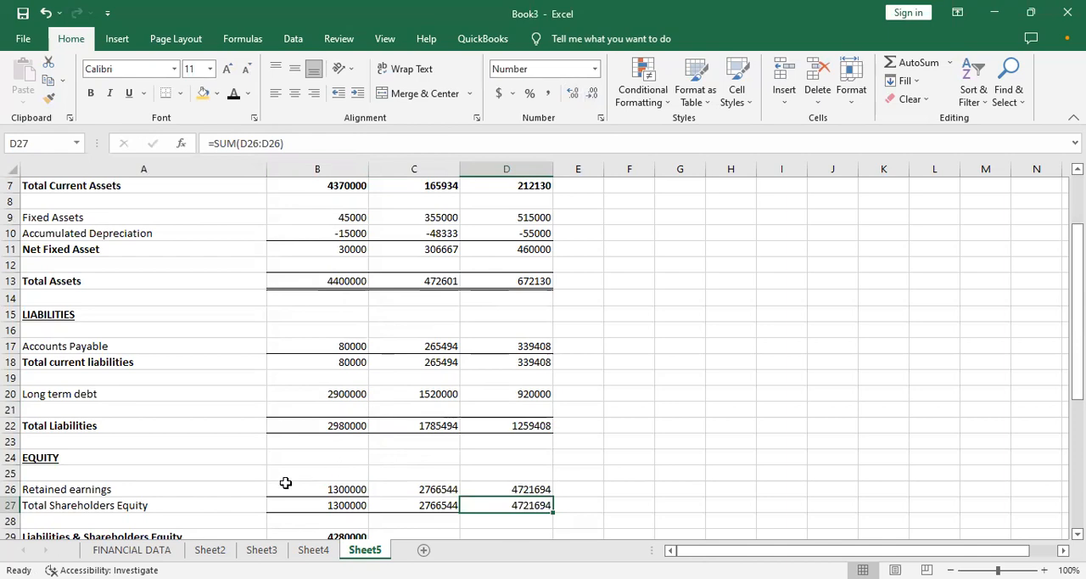
- Review the debt assumptions on Sheet5 and the Interest row of the income statement on Sheet2
{"action": "key", "text": "Down"}
{"action": "key", "text": "Down"}
{"action": "key", "text": "Down"}
{"action": "key", "text": "Down"}
{"action": "key", "text": "Down"}
{"action": "key", "text": "Down"}
{"action": "key", "text": "Down"}
{"action": "key", "text": "Down"}
{"action": "key", "text": "Down"}
{"action": "key", "text": "Down"}
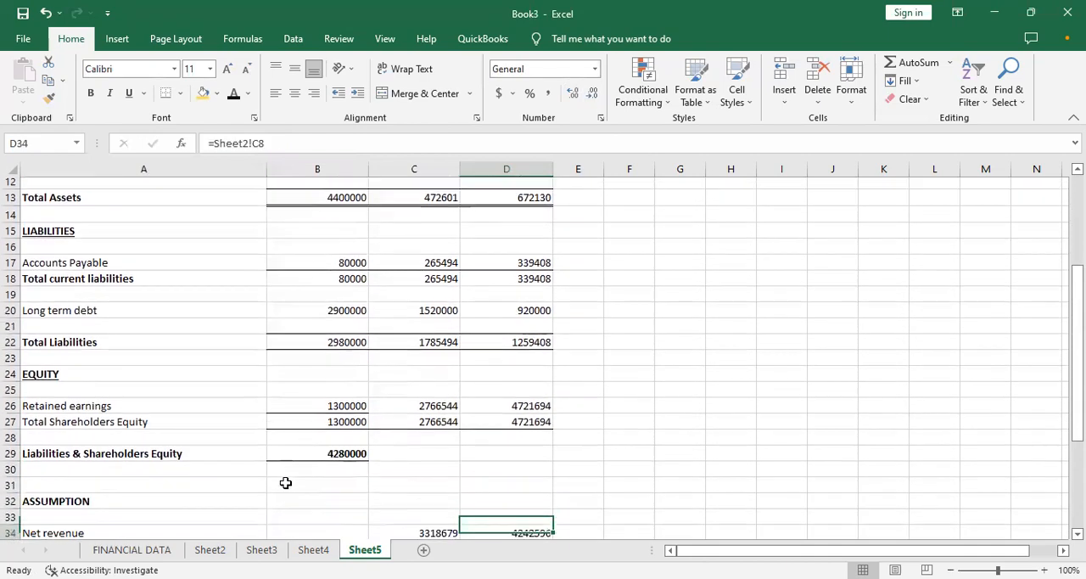
{"action": "key", "text": "Down"}
{"action": "key", "text": "Down"}
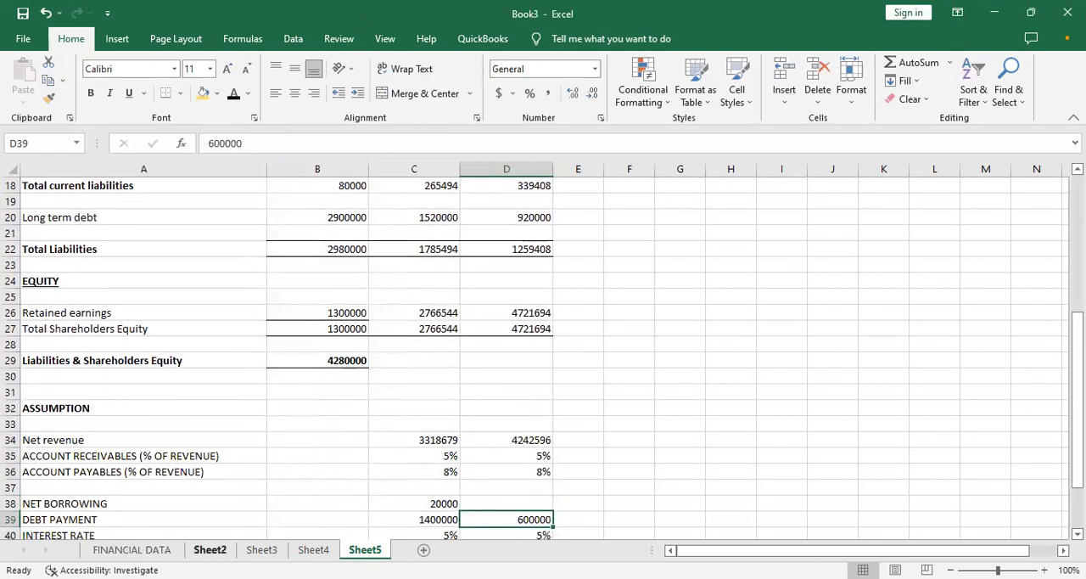
{"action": "left_click", "coordinate": [210, 550]}
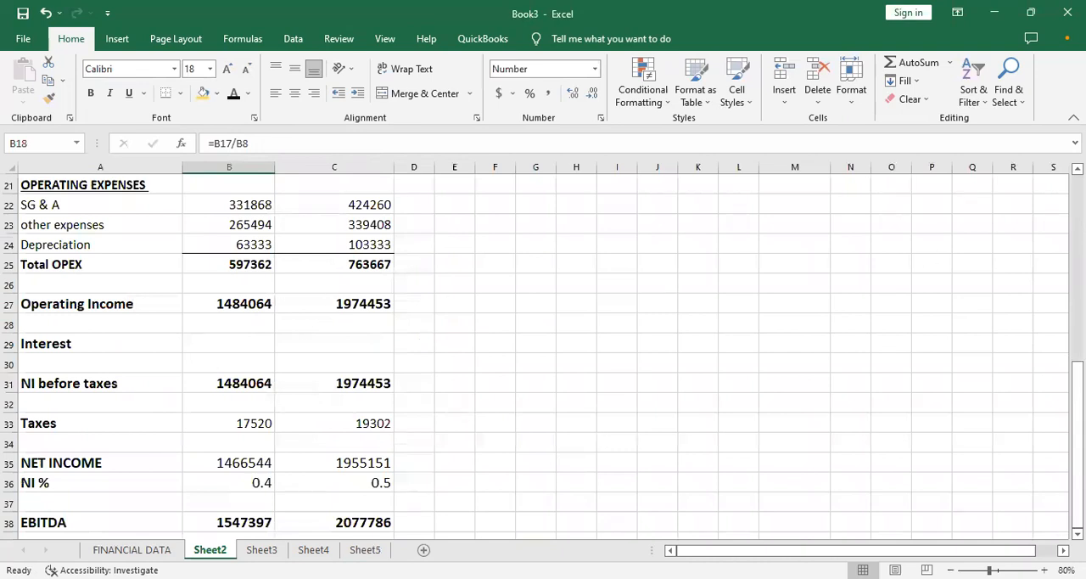
{"action": "left_click_drag", "start_coordinate": [1078, 385], "coordinate": [1078, 385]}
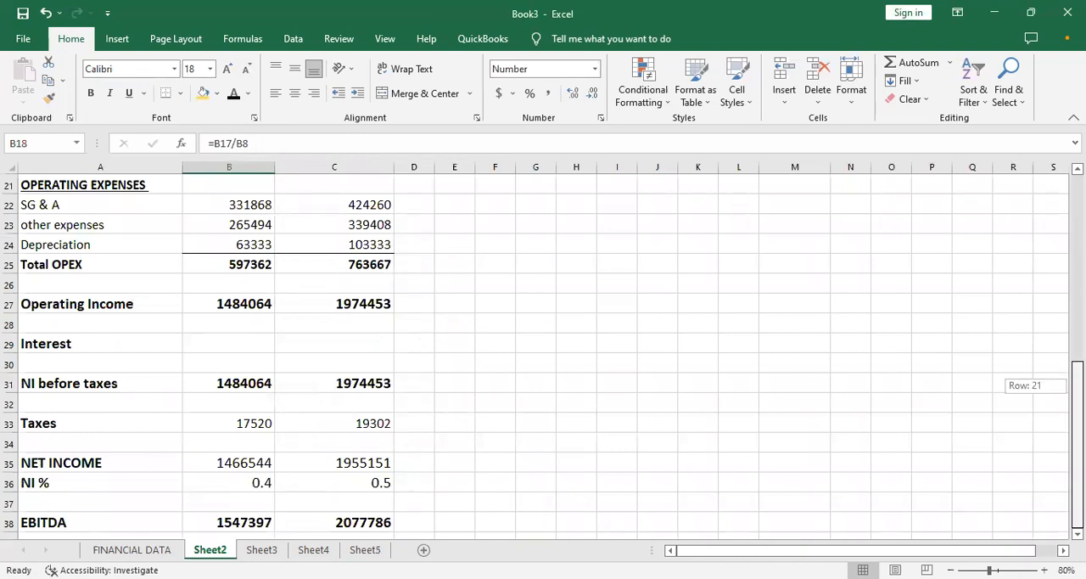
{"action": "left_click", "coordinate": [219, 344]}
{"action": "left_click", "coordinate": [314, 354]}
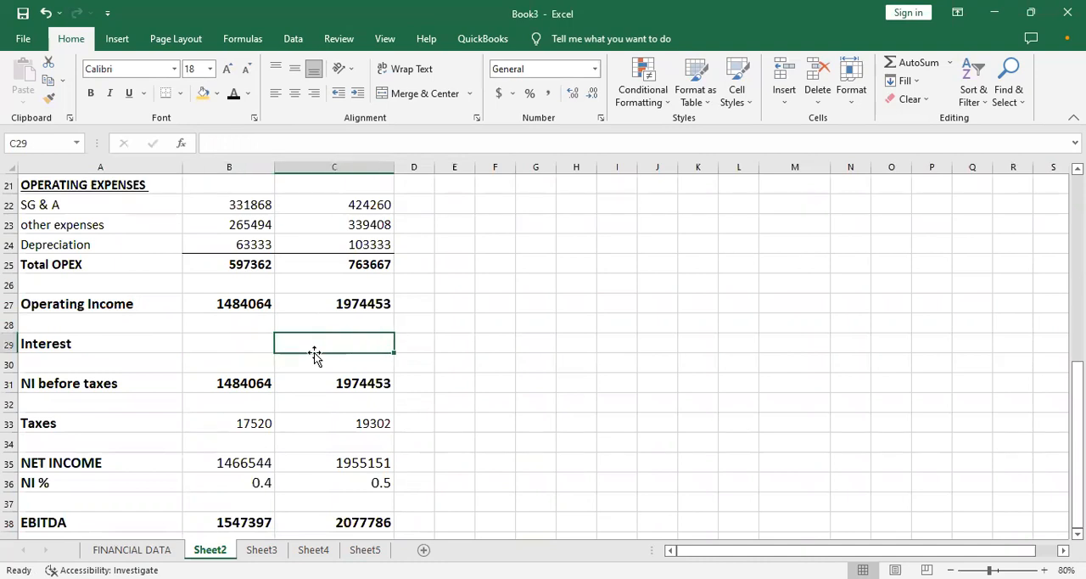
{"action": "left_click", "coordinate": [313, 550]}
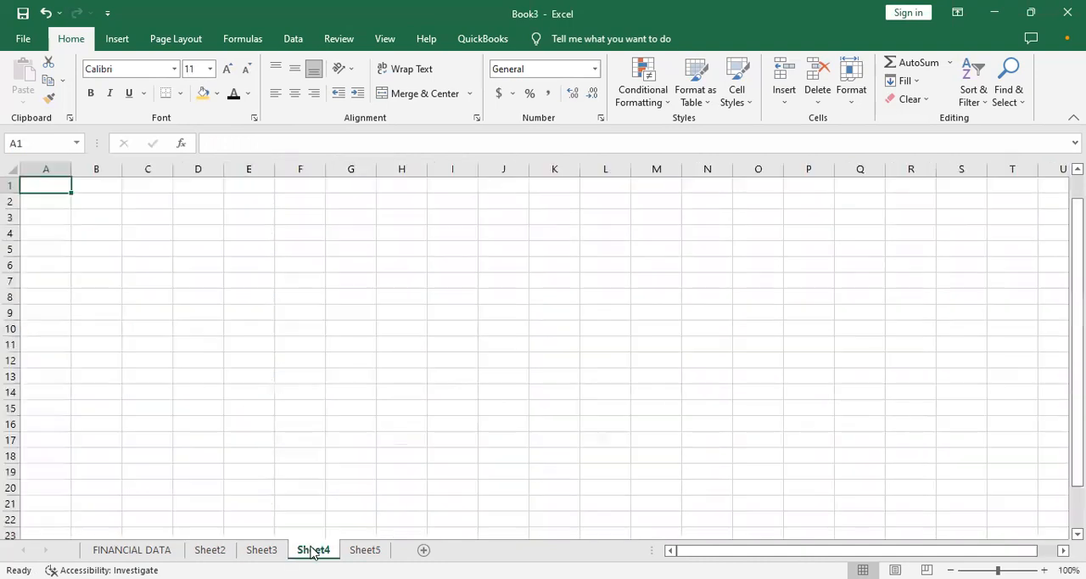
{"action": "left_click", "coordinate": [377, 549]}
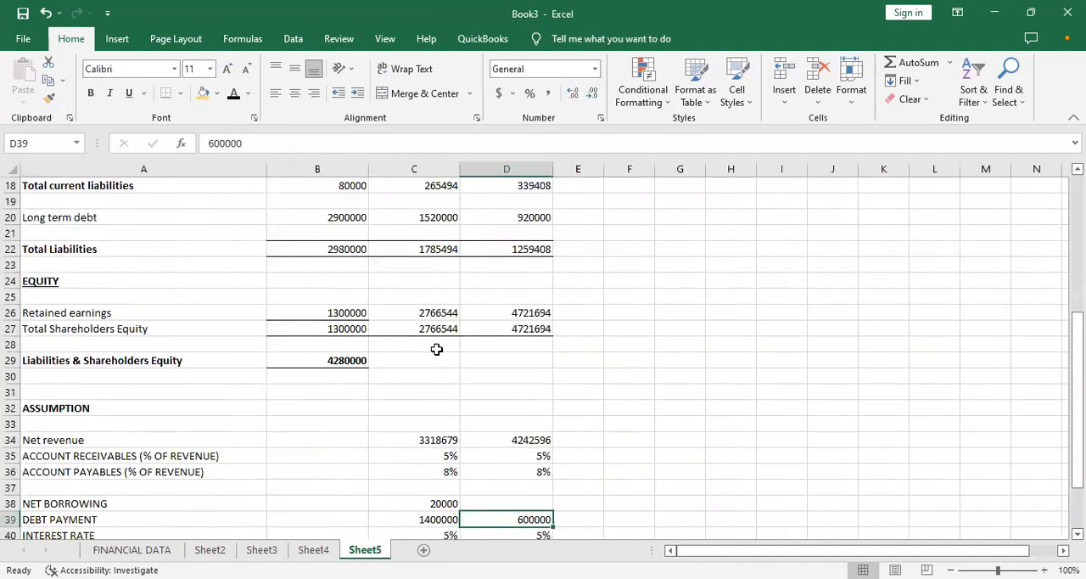
{"action": "left_click_drag", "start_coordinate": [468, 355], "coordinate": [775, 372]}
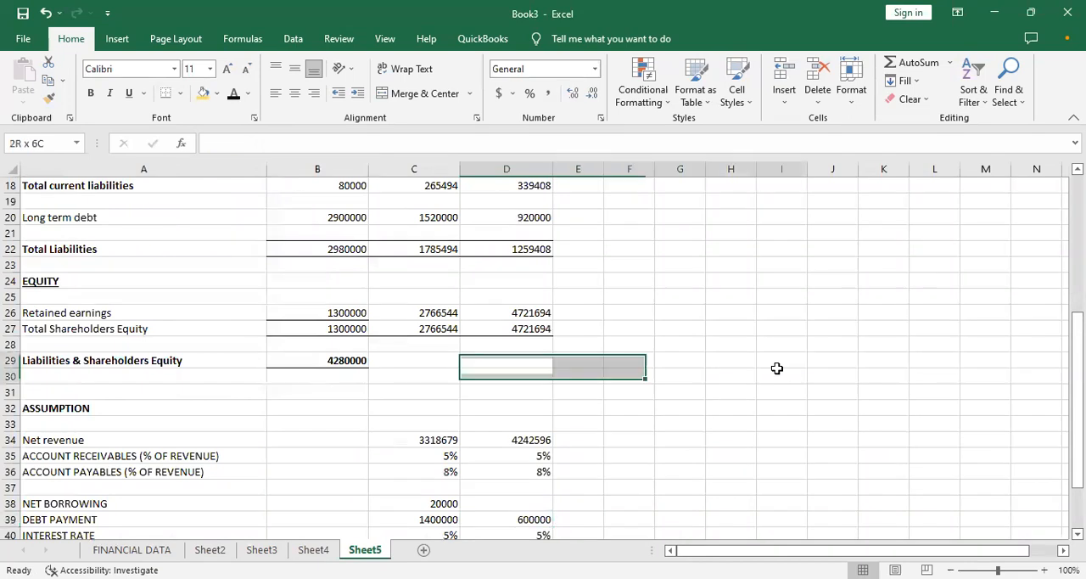
- Calculate the interest payment in C41 of Sheet5 as interest rate times long term debt, using =C40*C20
{"action": "left_click", "coordinate": [383, 409]}
{"action": "left_click", "coordinate": [252, 429]}
{"action": "key", "text": "Down"}
{"action": "key", "text": "Down"}
{"action": "key", "text": "Down"}
{"action": "key", "text": "Down"}
{"action": "key", "text": "Down"}
{"action": "key", "text": "Down"}
{"action": "key", "text": "Down"}
{"action": "key", "text": "Right"}
{"action": "key", "text": "Right"}
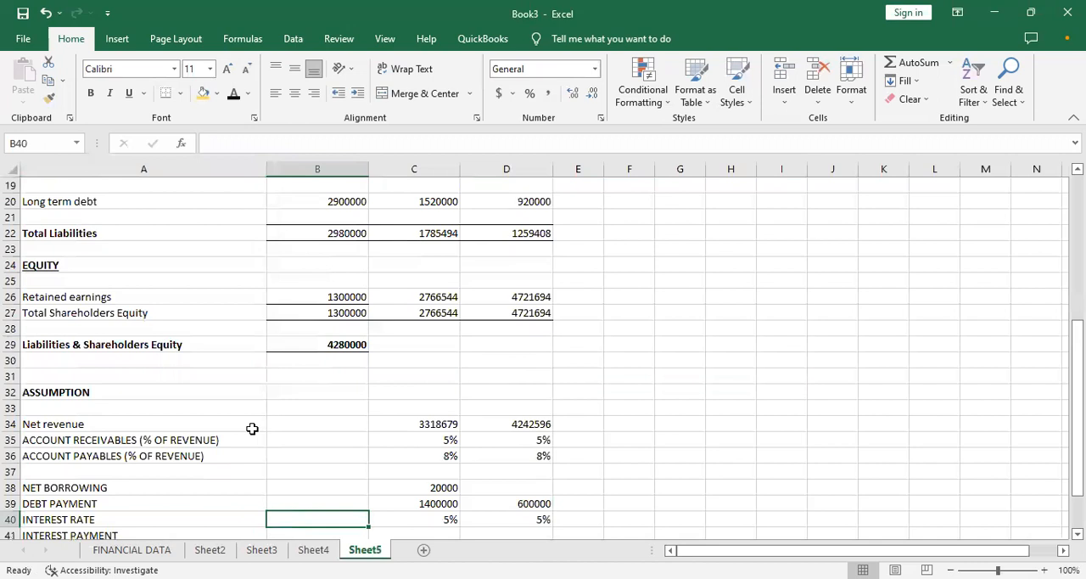
{"action": "key", "text": "Right"}
{"action": "key", "text": "Right"}
{"action": "key", "text": "Left"}
{"action": "key", "text": "Down"}
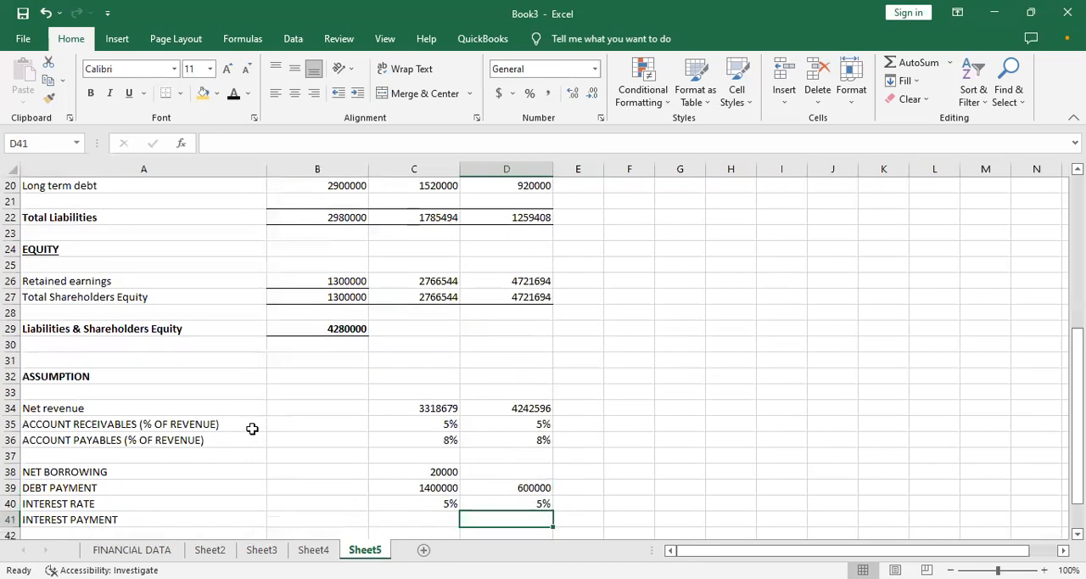
{"action": "key", "text": "Left"}
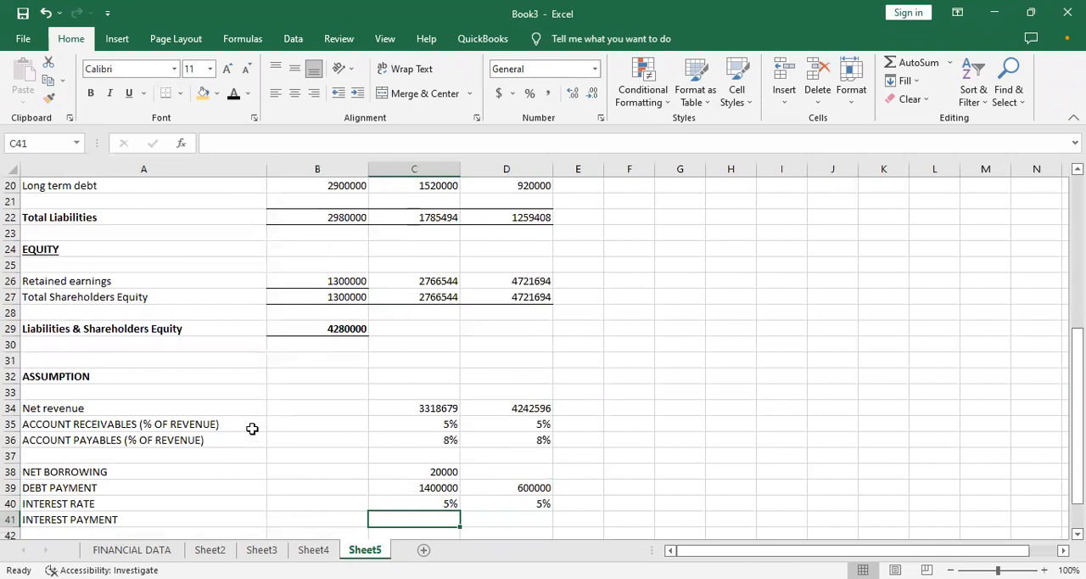
{"action": "type", "text": "="}
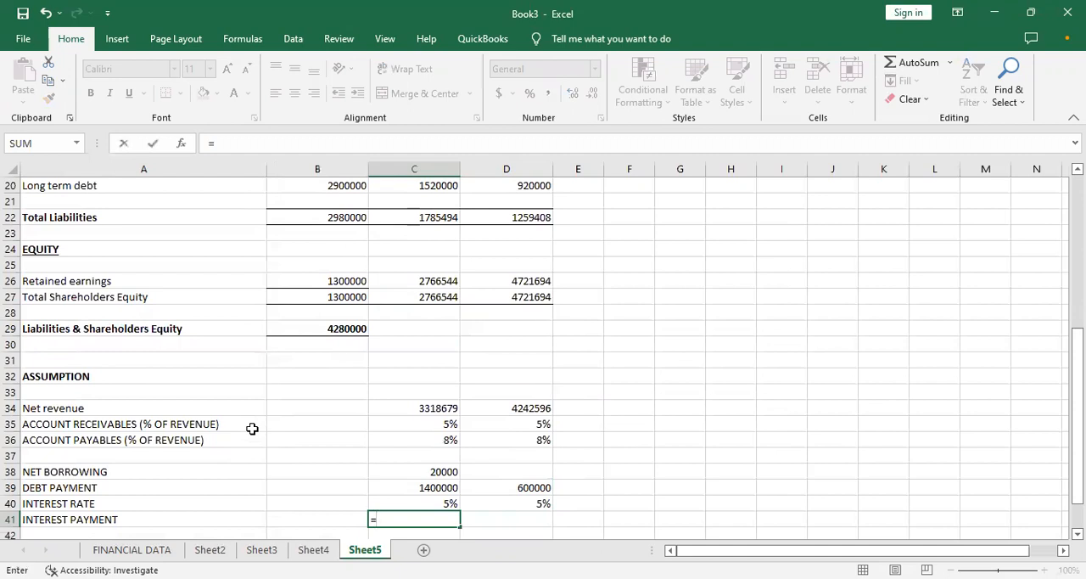
{"action": "key", "text": "Up"}
{"action": "key", "text": "Up"}
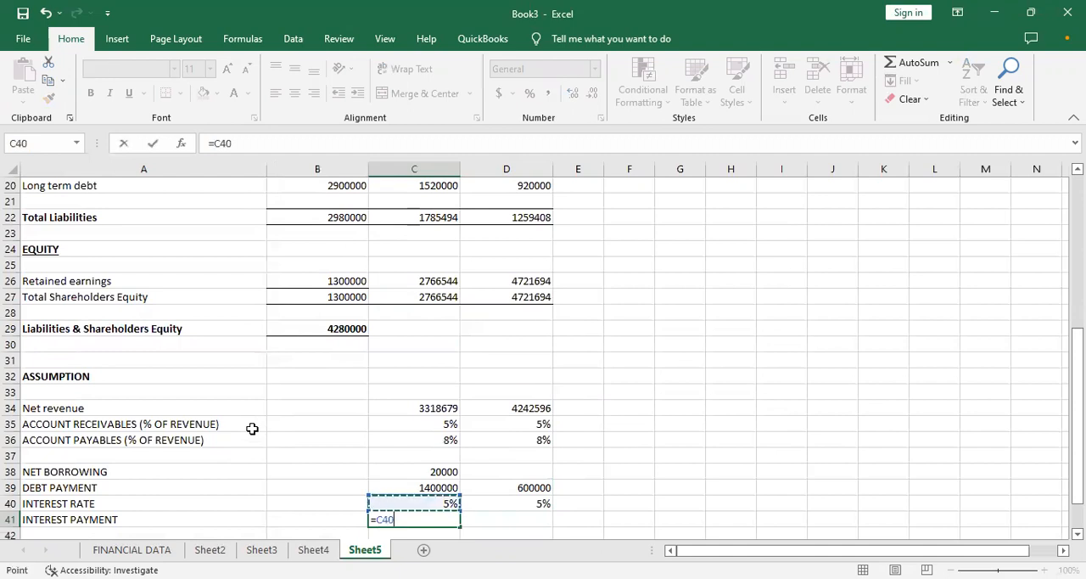
{"action": "key", "text": "Down"}
{"action": "type", "text": "*"}
{"action": "key", "text": "Up"}
{"action": "key", "text": "Up"}
{"action": "key", "text": "Up"}
{"action": "key", "text": "Up"}
{"action": "key", "text": "Up"}
{"action": "key", "text": "Up"}
{"action": "key", "text": "Up"}
{"action": "key", "text": "Up"}
{"action": "key", "text": "Up"}
{"action": "key", "text": "Up"}
{"action": "key", "text": "Up"}
{"action": "key", "text": "Up"}
{"action": "key", "text": "Up"}
{"action": "key", "text": "Up"}
{"action": "key", "text": "Up"}
{"action": "key", "text": "Up"}
{"action": "key", "text": "Up"}
{"action": "key", "text": "Up"}
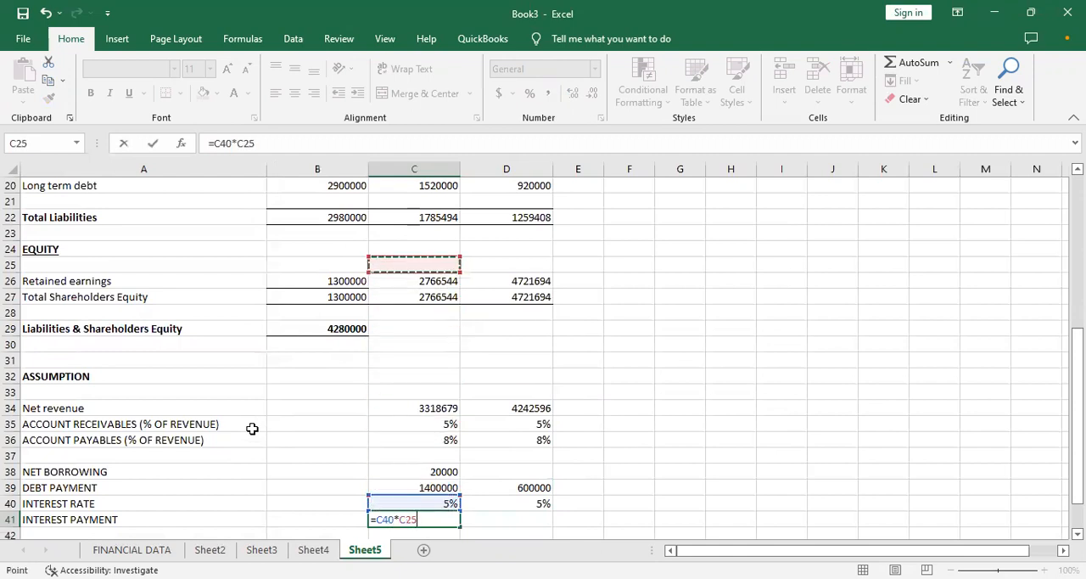
{"action": "key", "text": "Up"}
{"action": "key", "text": "Up"}
{"action": "key", "text": "Up"}
{"action": "key", "text": "Up"}
{"action": "key", "text": "Up"}
{"action": "key", "text": "Up"}
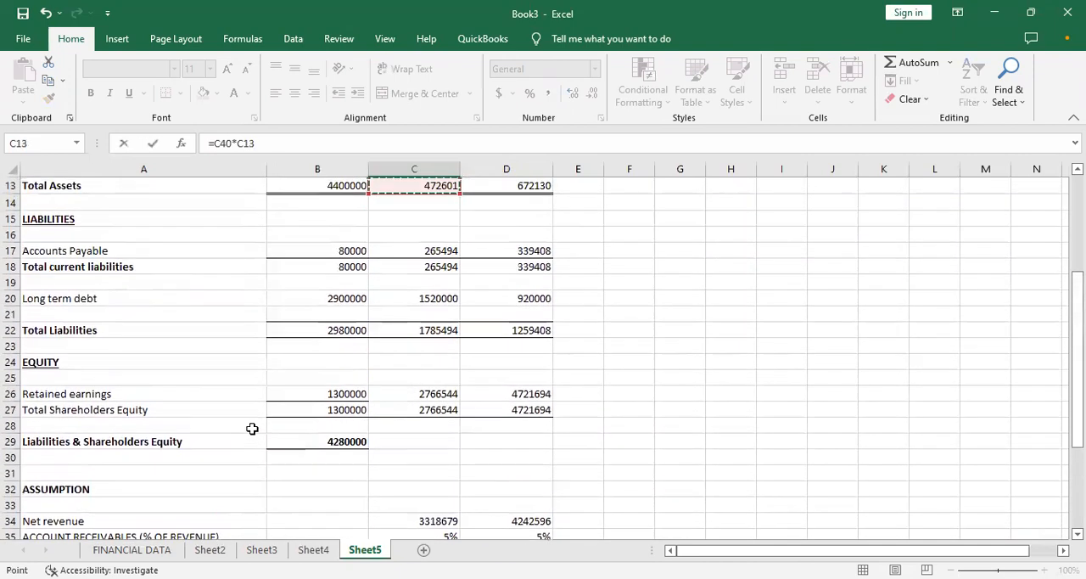
{"action": "key", "text": "Down"}
{"action": "key", "text": "Down"}
{"action": "key", "text": "Down"}
{"action": "key", "text": "Down"}
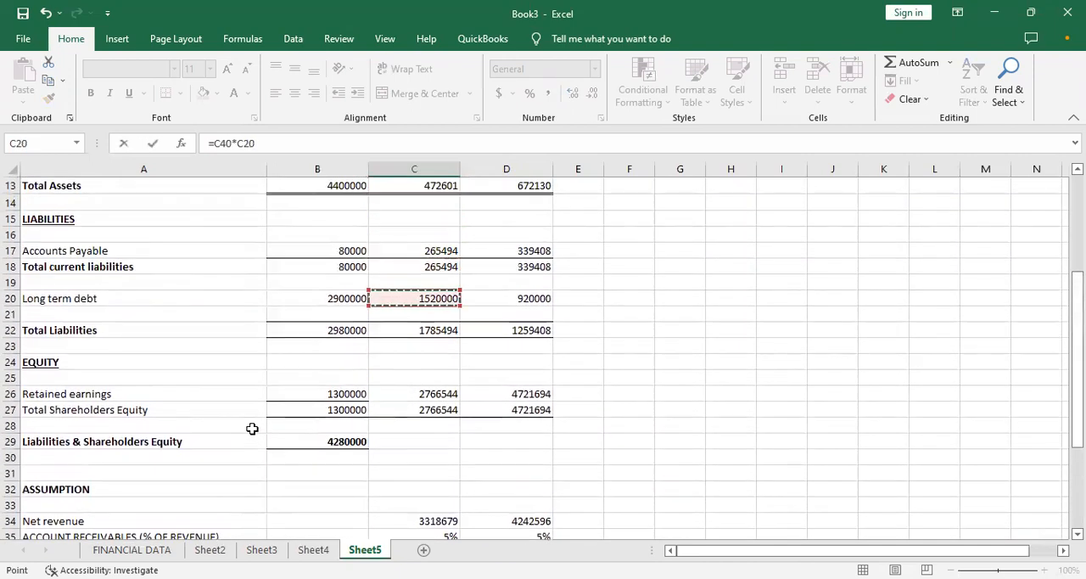
{"action": "key", "text": "Return"}
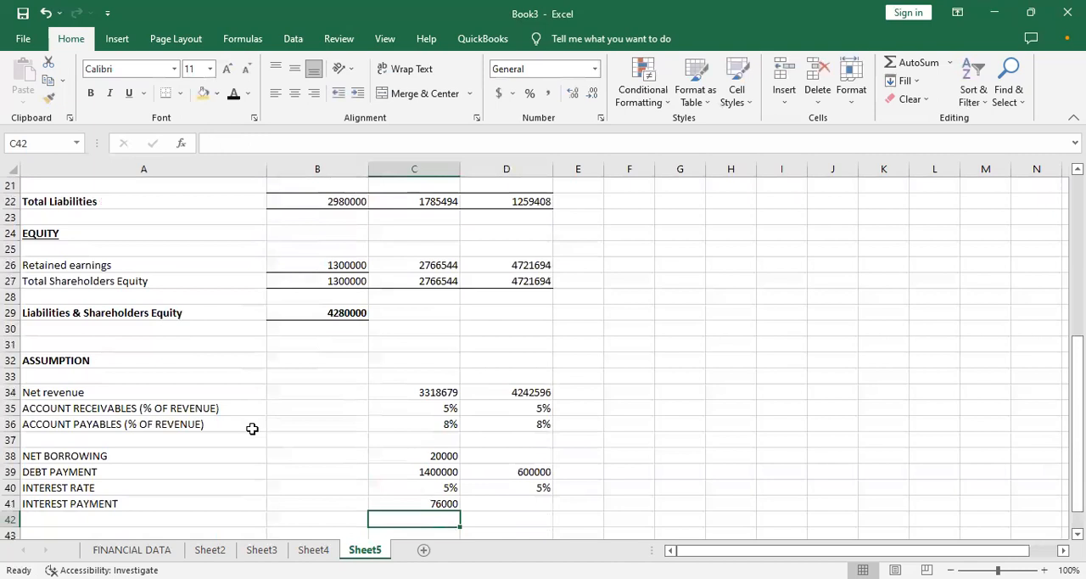
- Fill the interest payment formula from C41 into D41 and check the formulas in both cells
{"action": "key", "text": "Up"}
{"action": "key", "text": "Right"}
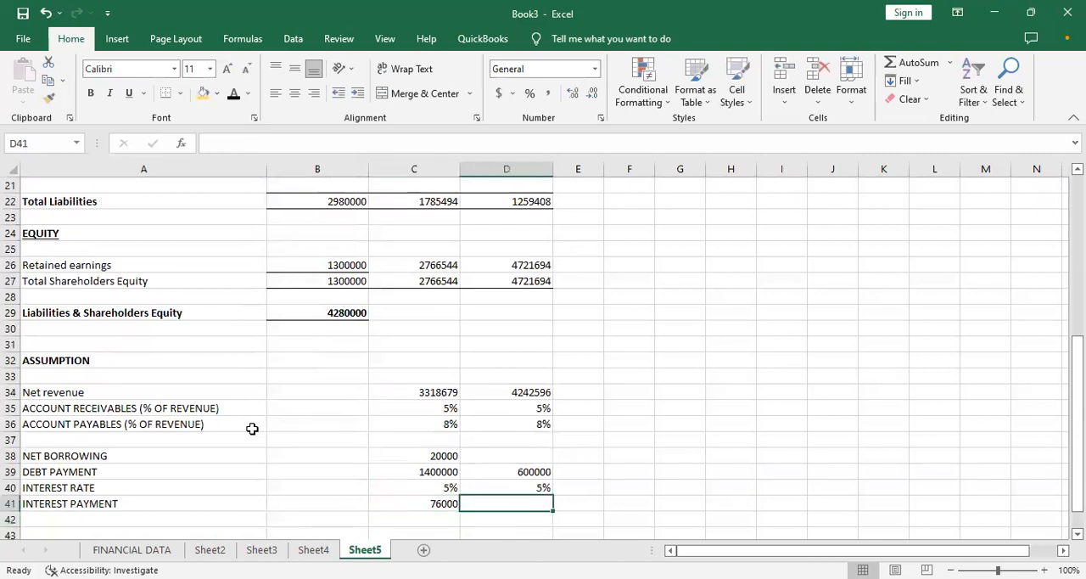
{"action": "left_click", "coordinate": [387, 504]}
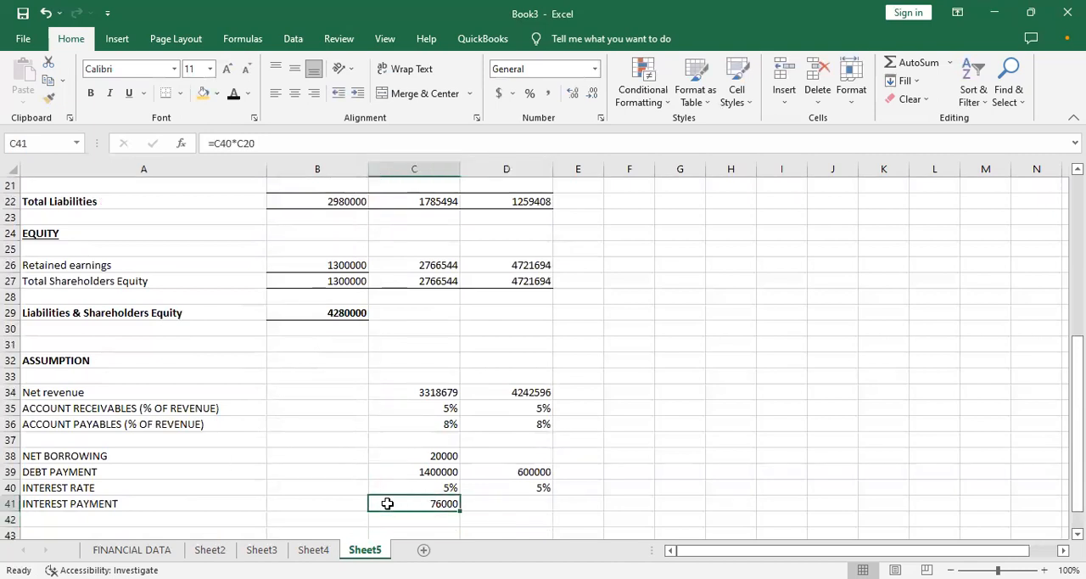
{"action": "left_click_drag", "start_coordinate": [461, 509], "coordinate": [522, 514]}
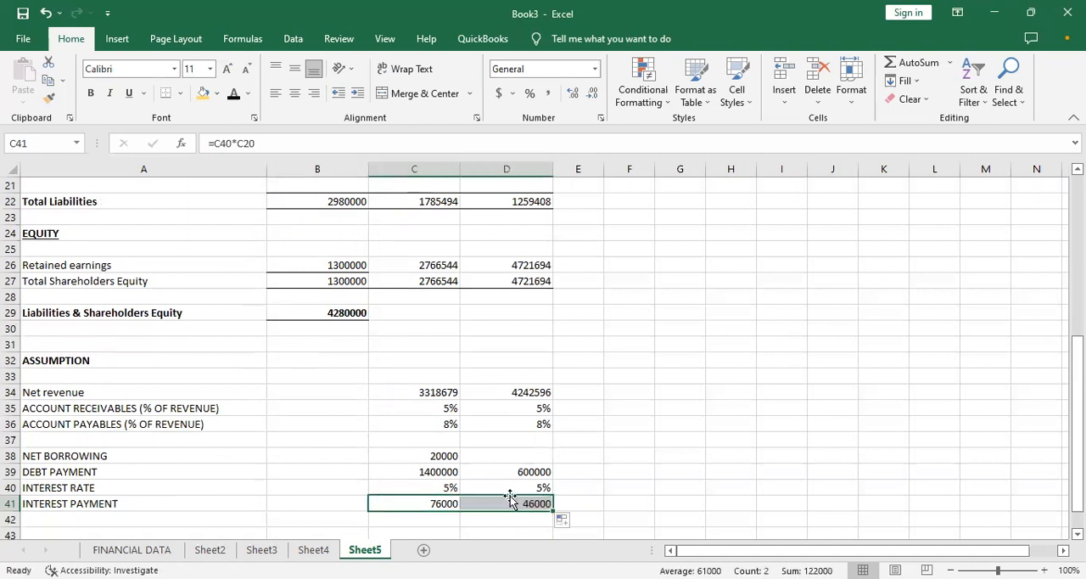
{"action": "left_click", "coordinate": [346, 504]}
{"action": "left_click", "coordinate": [412, 504]}
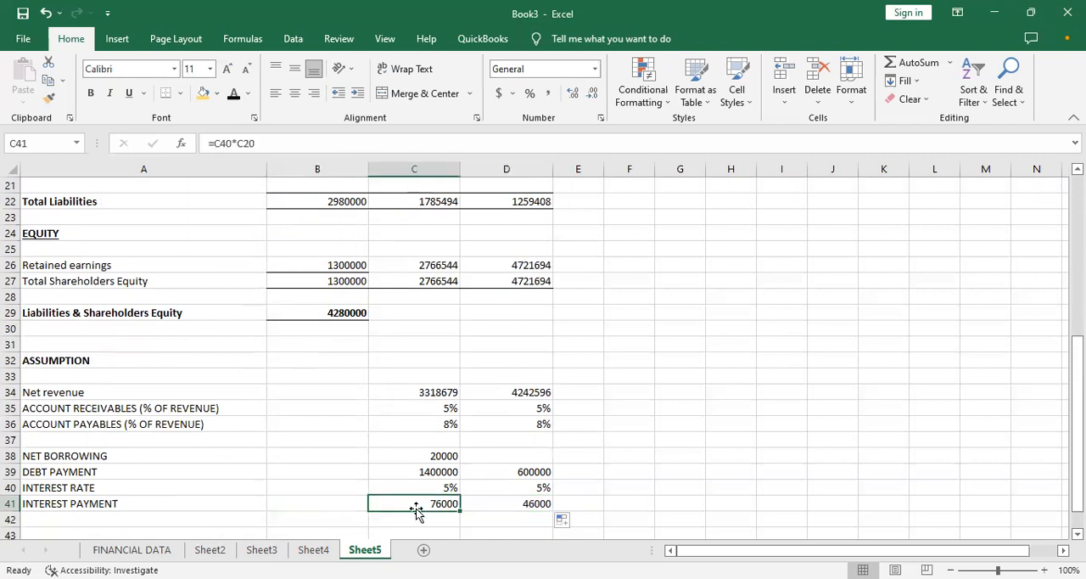
{"action": "left_click", "coordinate": [494, 504]}
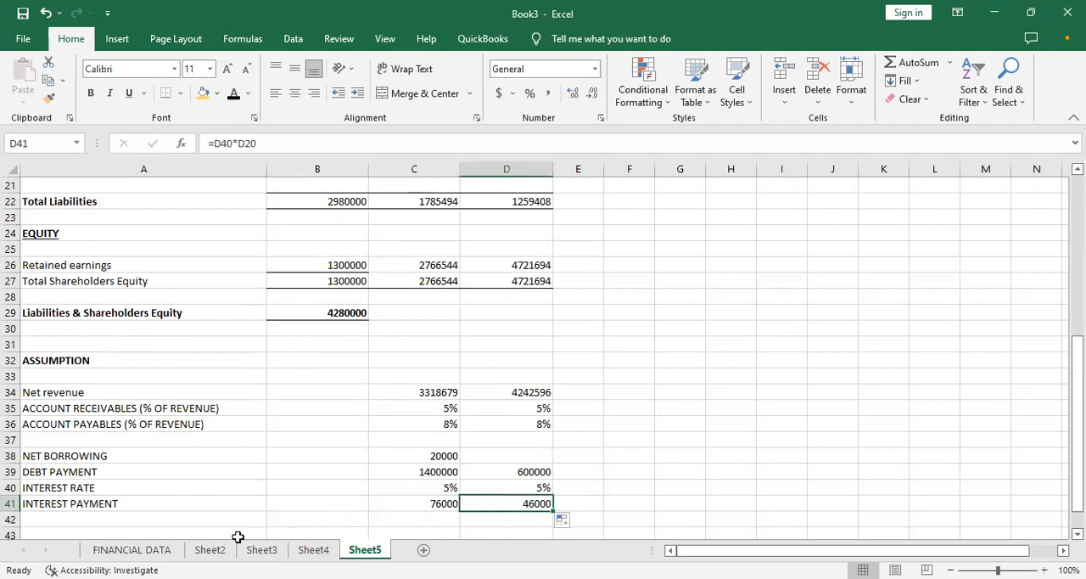
- Link the Interest cell B29 on Sheet2 to the first forecast year's interest payment with =Sheet5!C41
{"action": "left_click", "coordinate": [209, 549]}
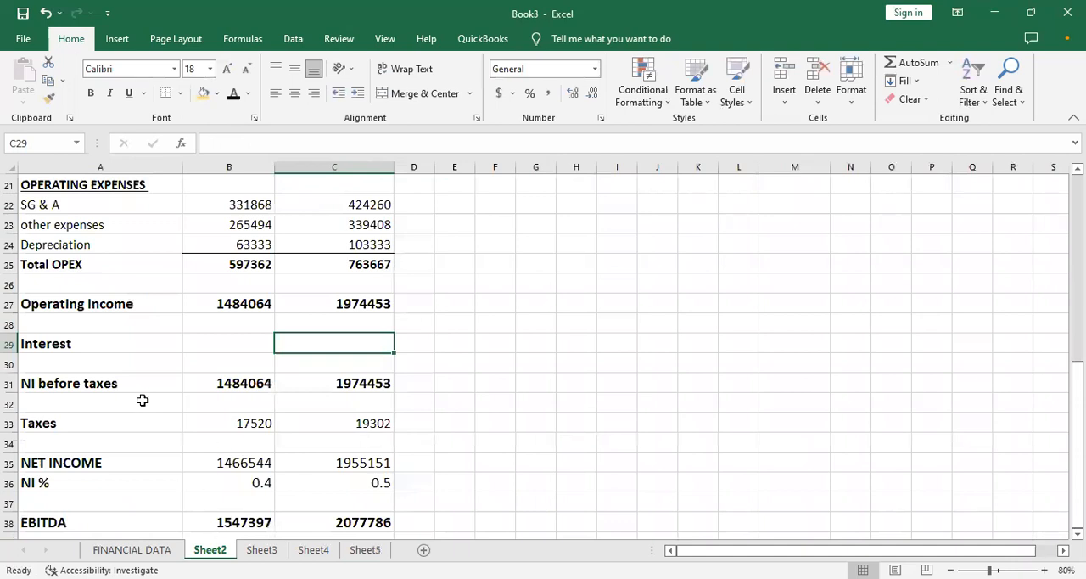
{"action": "left_click", "coordinate": [357, 550]}
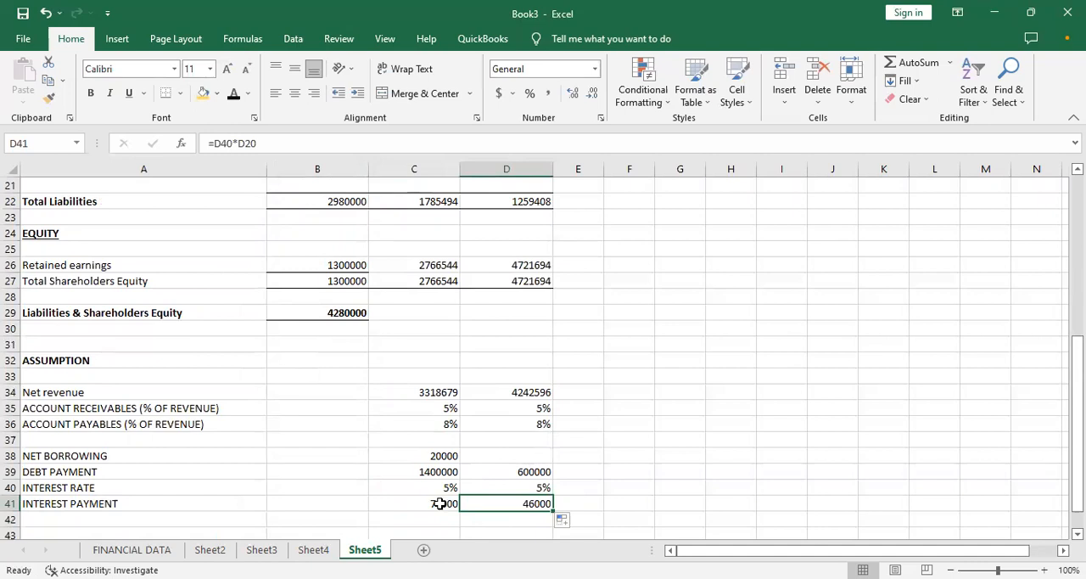
{"action": "left_click", "coordinate": [227, 549]}
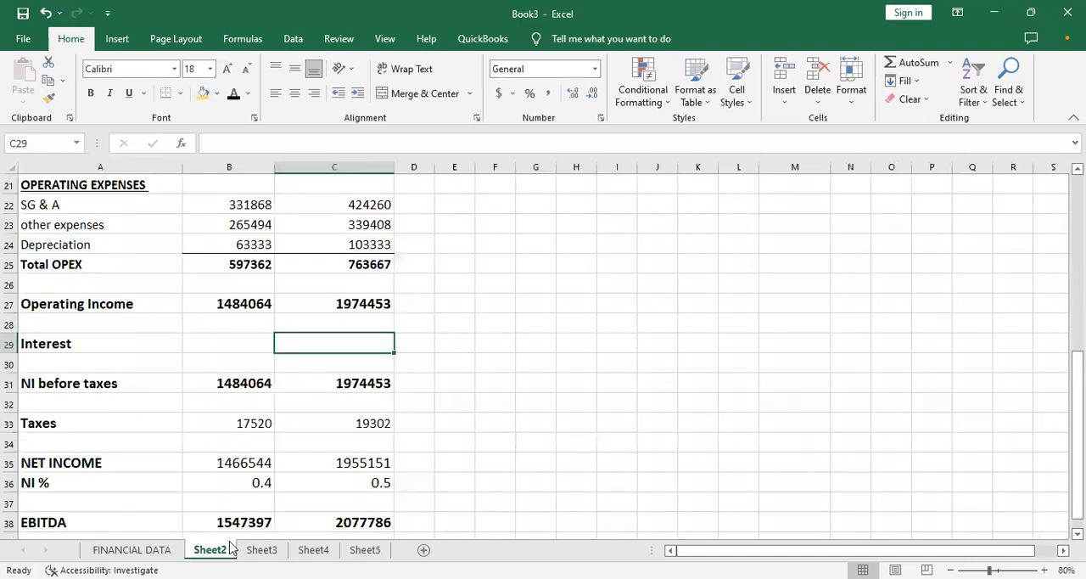
{"action": "left_click", "coordinate": [227, 349]}
{"action": "type", "text": "="}
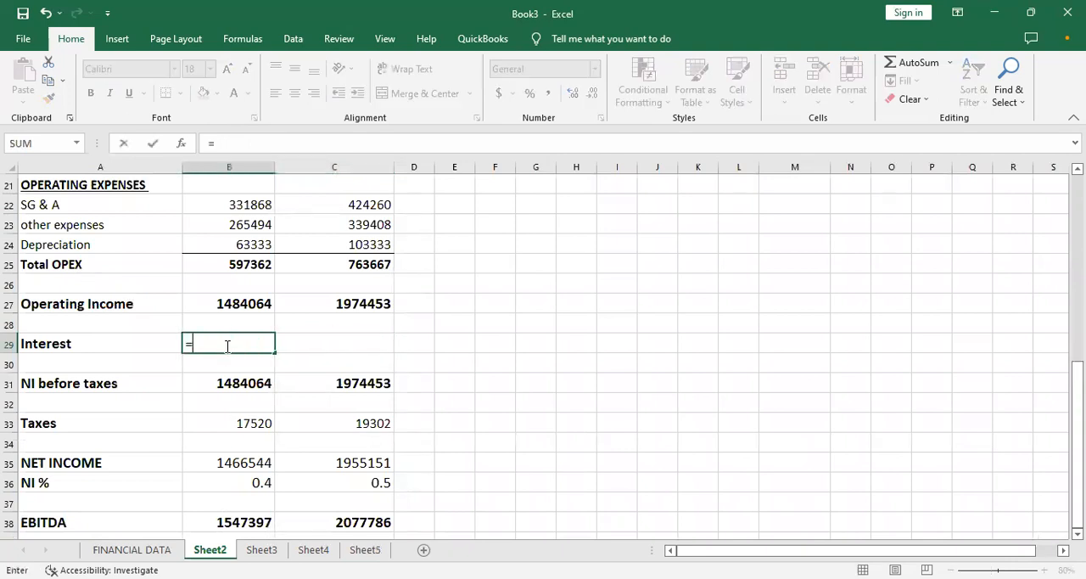
{"action": "left_click", "coordinate": [365, 549]}
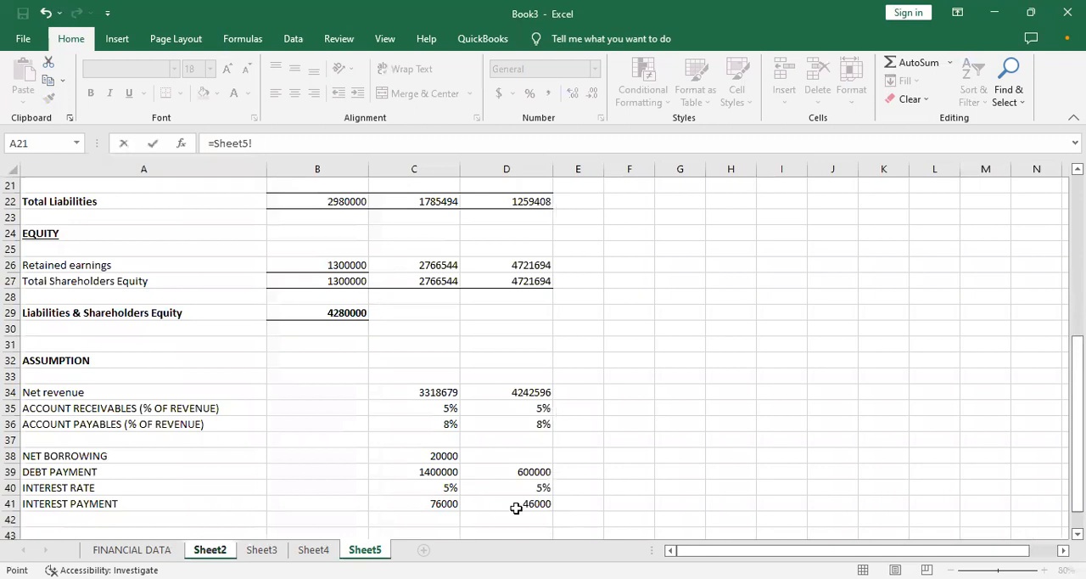
{"action": "left_click", "coordinate": [436, 504]}
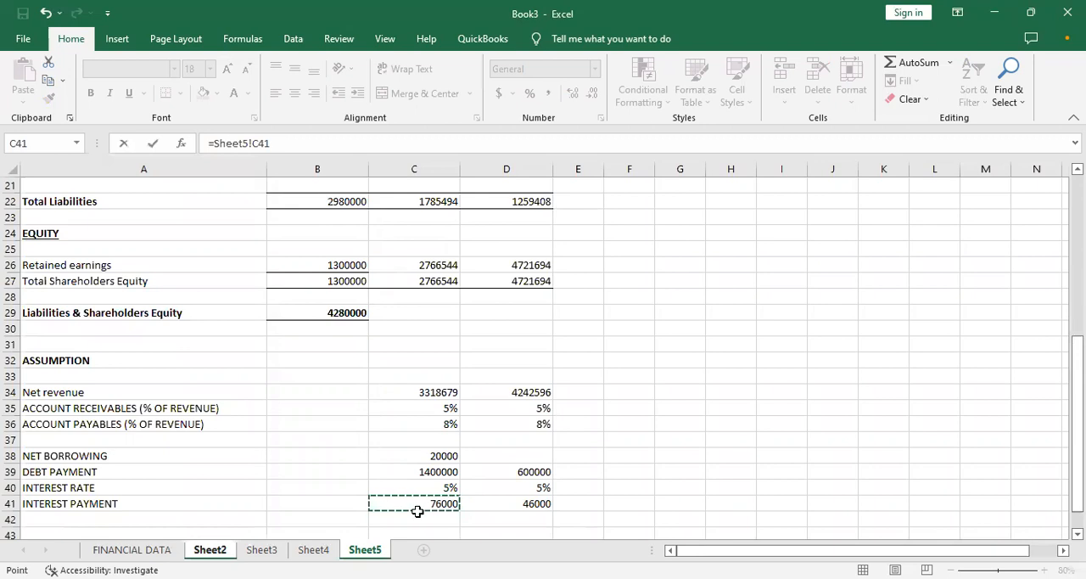
{"action": "key", "text": "Return"}
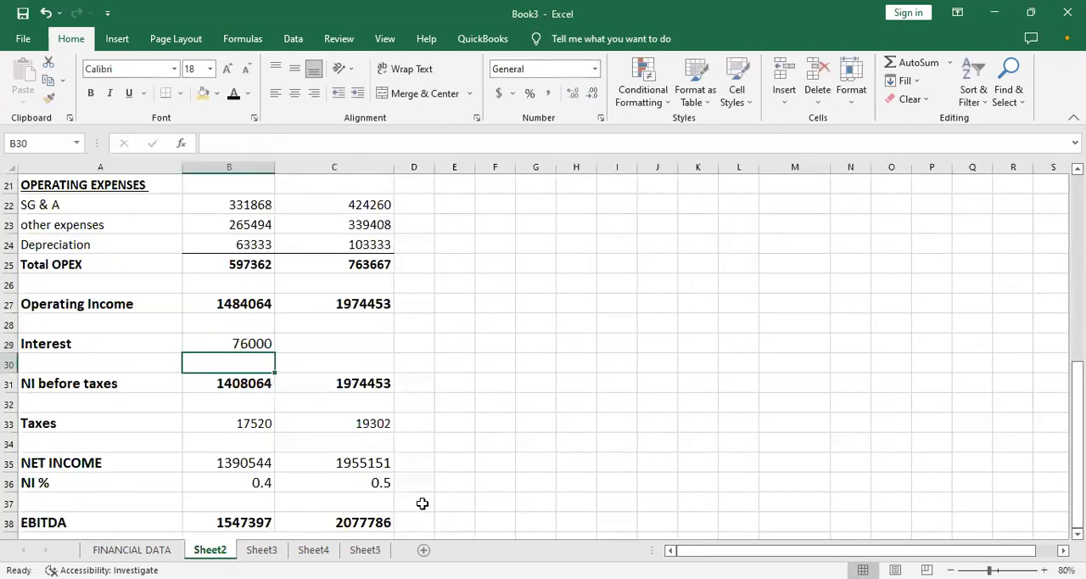
- Link the second month's Interest cell C29 on Sheet2 to its interest payment with =Sheet5!D41
{"action": "left_click", "coordinate": [314, 341]}
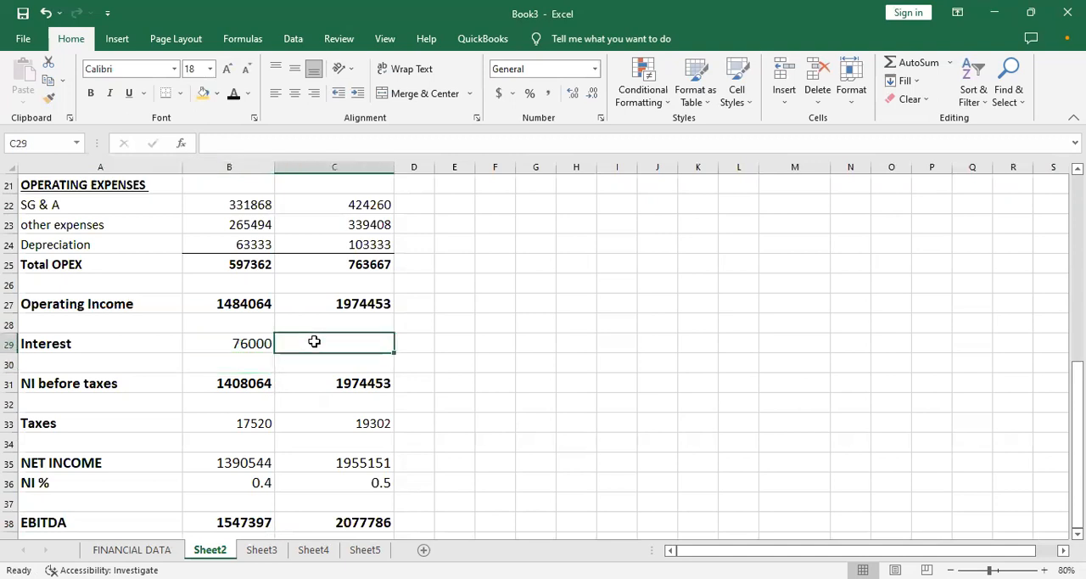
{"action": "type", "text": "="}
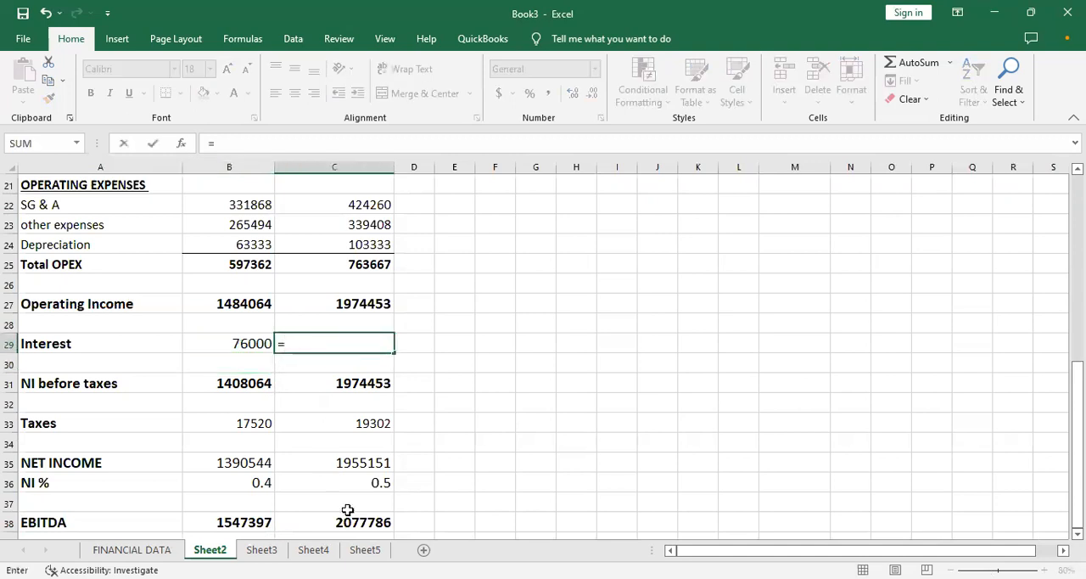
{"action": "left_click", "coordinate": [366, 550]}
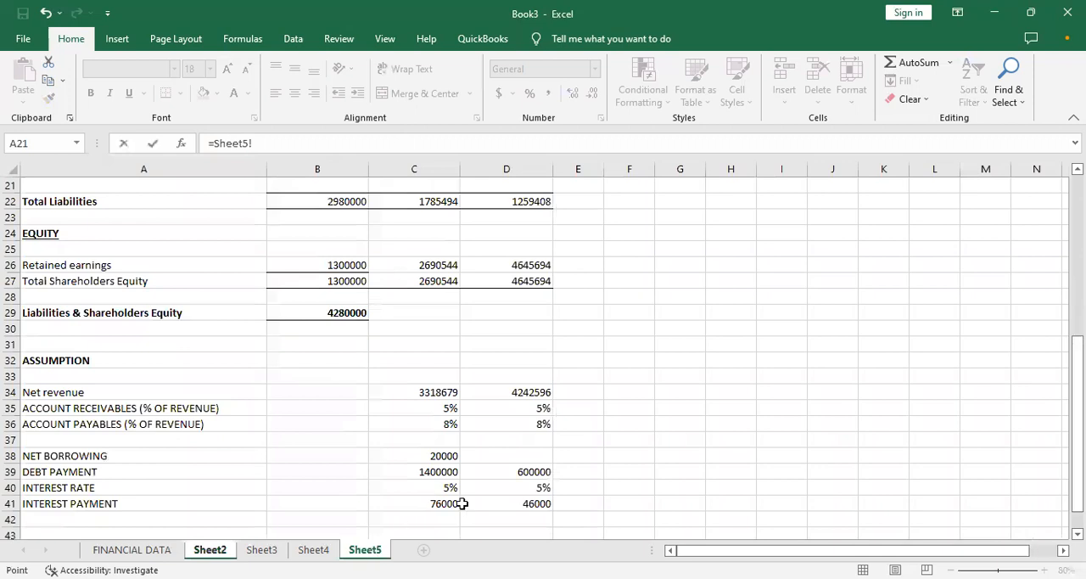
{"action": "left_click", "coordinate": [496, 504]}
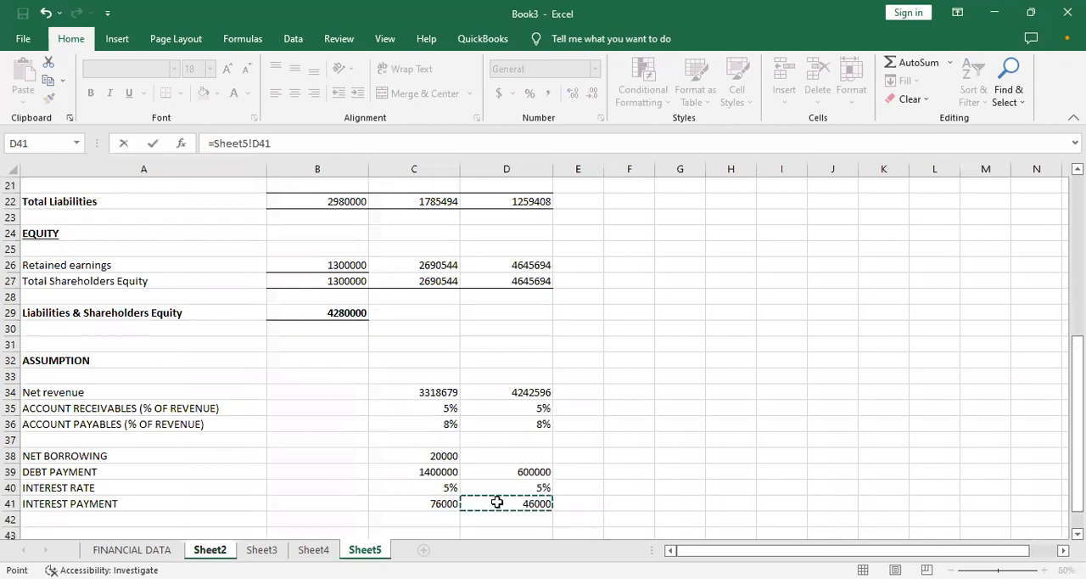
{"action": "key", "text": "Return"}
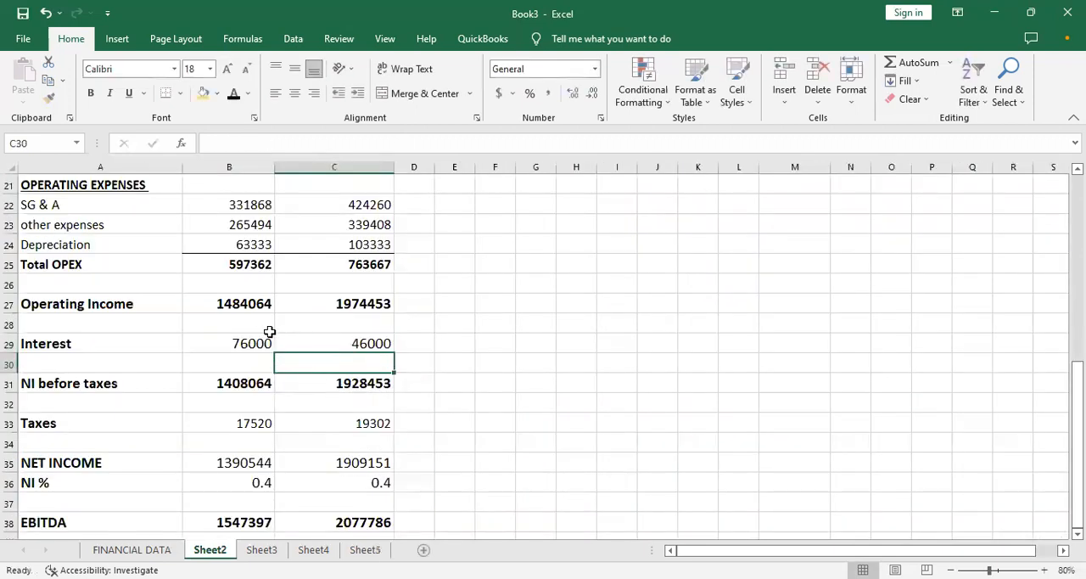
- Bold the Interest values in B29:C29 and the Taxes, NET INCOME and NI % values in B33:C36
{"action": "left_click_drag", "start_coordinate": [260, 338], "coordinate": [301, 340]}
{"action": "key", "text": "ctrl+b"}
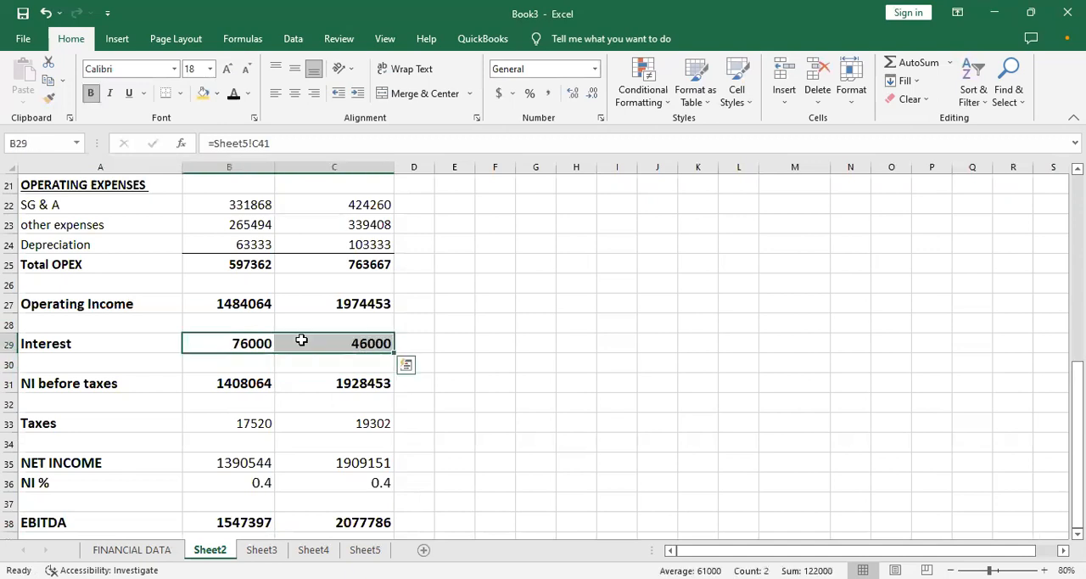
{"action": "left_click", "coordinate": [455, 441]}
{"action": "left_click_drag", "start_coordinate": [223, 422], "coordinate": [374, 490]}
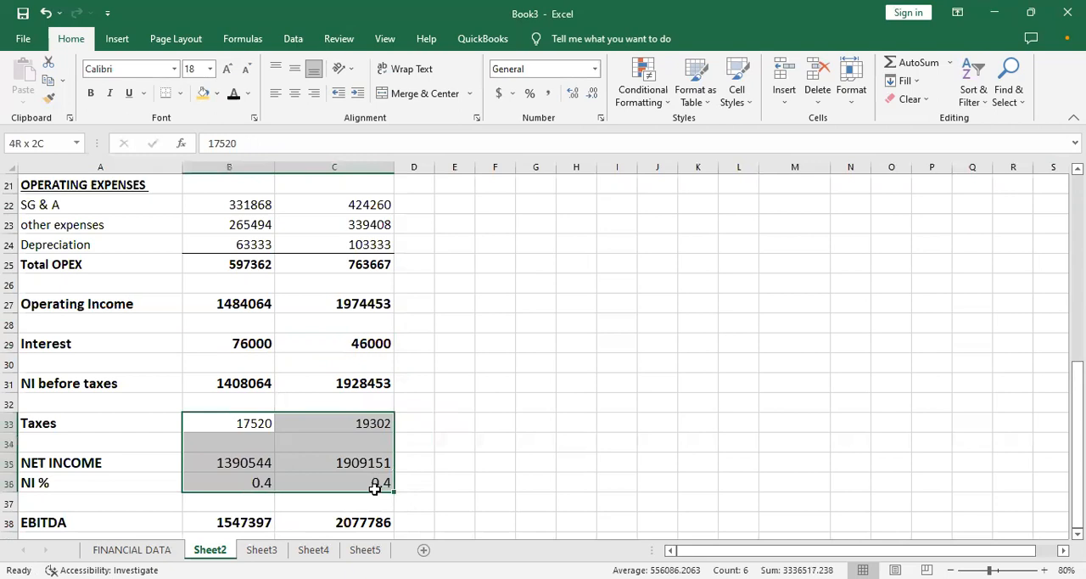
{"action": "key", "text": "ctrl+b"}
{"action": "left_click", "coordinate": [509, 477]}
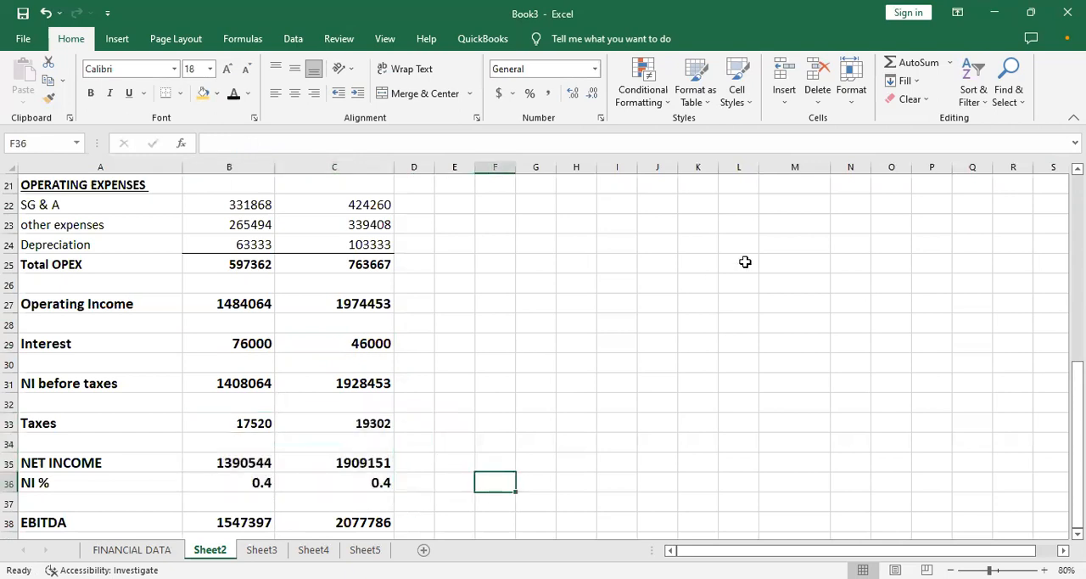
{"action": "left_click", "coordinate": [450, 386]}
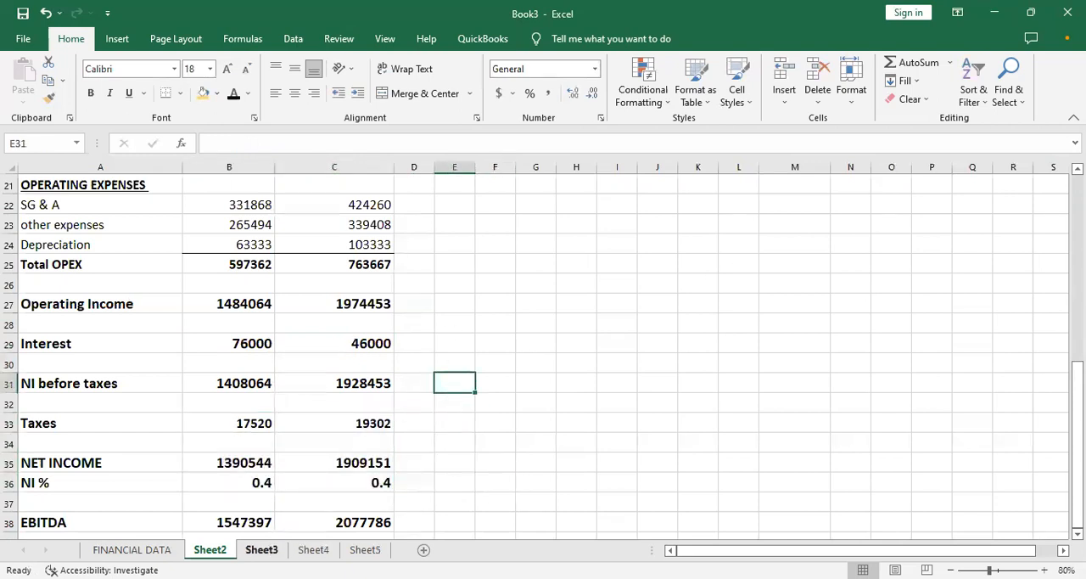
{"action": "key", "text": "Down"}
{"action": "key", "text": "Down"}
{"action": "key", "text": "Down"}
{"action": "key", "text": "Down"}
{"action": "key", "text": "Down"}
{"action": "key", "text": "Down"}
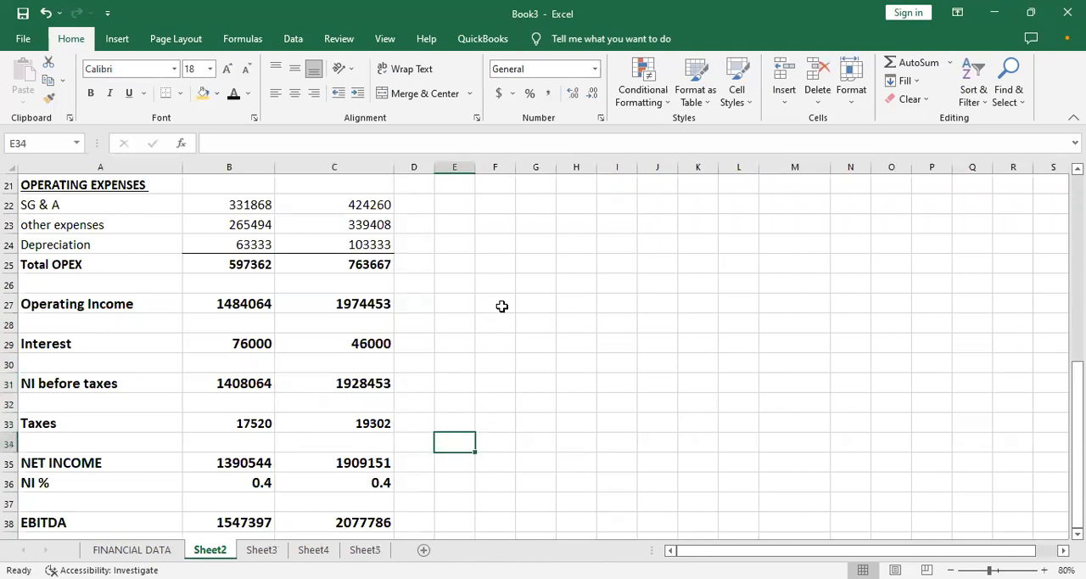
{"action": "key", "text": "Left"}
{"action": "key", "text": "Left"}
{"action": "key", "text": "Left"}
{"action": "key", "text": "Left"}
{"action": "key", "text": "Up"}
{"action": "key", "text": "Up"}
{"action": "key", "text": "Up"}
{"action": "key", "text": "Up"}
{"action": "key", "text": "Up"}
{"action": "key", "text": "Up"}
{"action": "key", "text": "Up"}
{"action": "key", "text": "Up"}
{"action": "key", "text": "Up"}
{"action": "key", "text": "Up"}
{"action": "key", "text": "Up"}
{"action": "key", "text": "Up"}
{"action": "key", "text": "Up"}
{"action": "key", "text": "Up"}
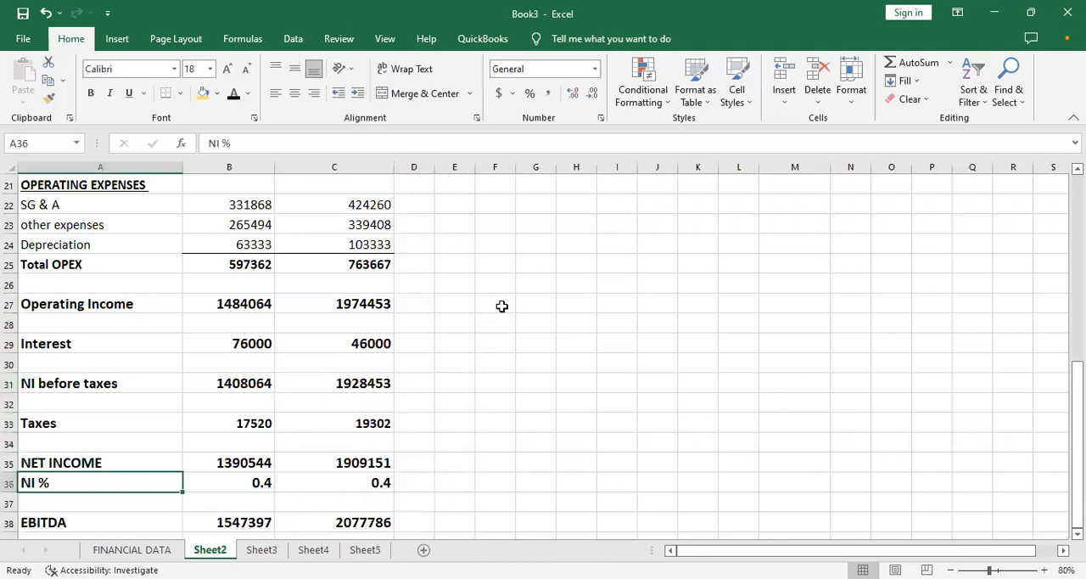
{"action": "key", "text": "Up"}
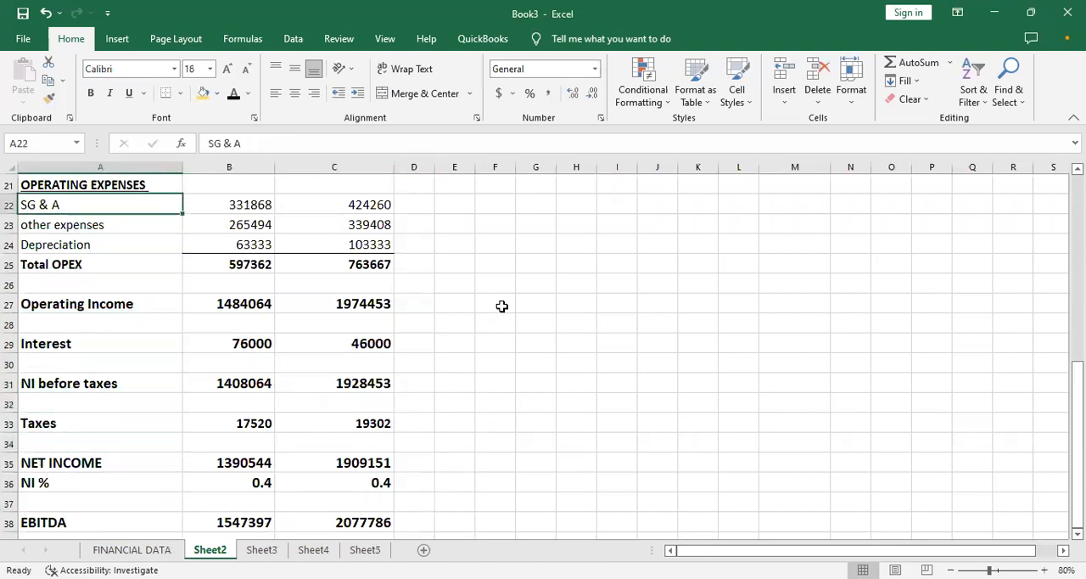
- Check the NET INCOME and NI % formulas for both months on Sheet2
{"action": "left_click", "coordinate": [217, 456]}
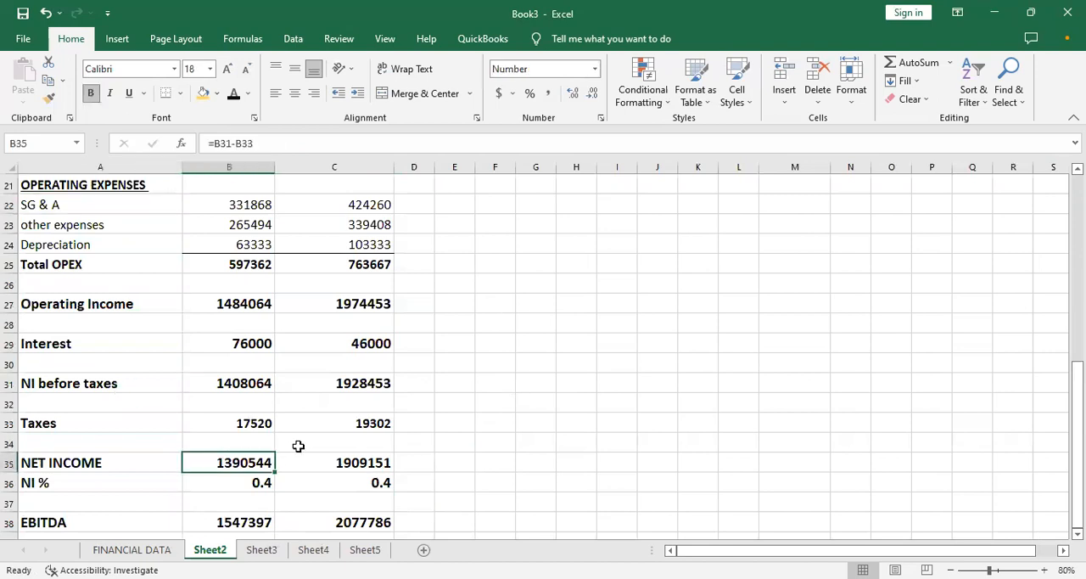
{"action": "left_click", "coordinate": [315, 464]}
{"action": "key", "text": "Up"}
{"action": "key", "text": "Up"}
{"action": "key", "text": "Up"}
{"action": "key", "text": "Up"}
{"action": "key", "text": "Up"}
{"action": "key", "text": "Up"}
{"action": "key", "text": "Up"}
{"action": "key", "text": "Up"}
{"action": "key", "text": "Up"}
{"action": "key", "text": "Up"}
{"action": "key", "text": "Up"}
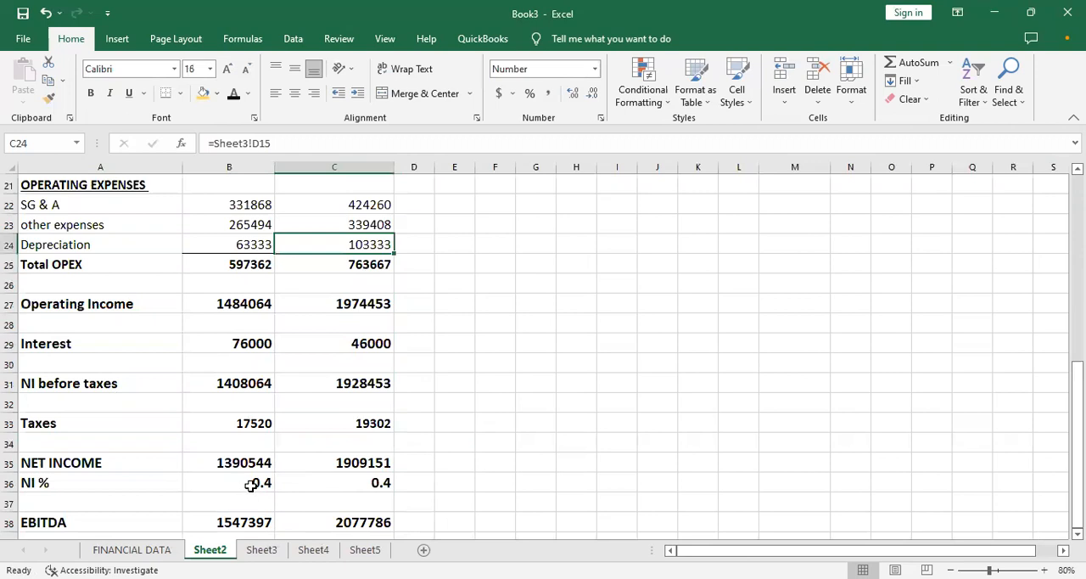
{"action": "left_click", "coordinate": [251, 483]}
{"action": "left_click", "coordinate": [317, 480]}
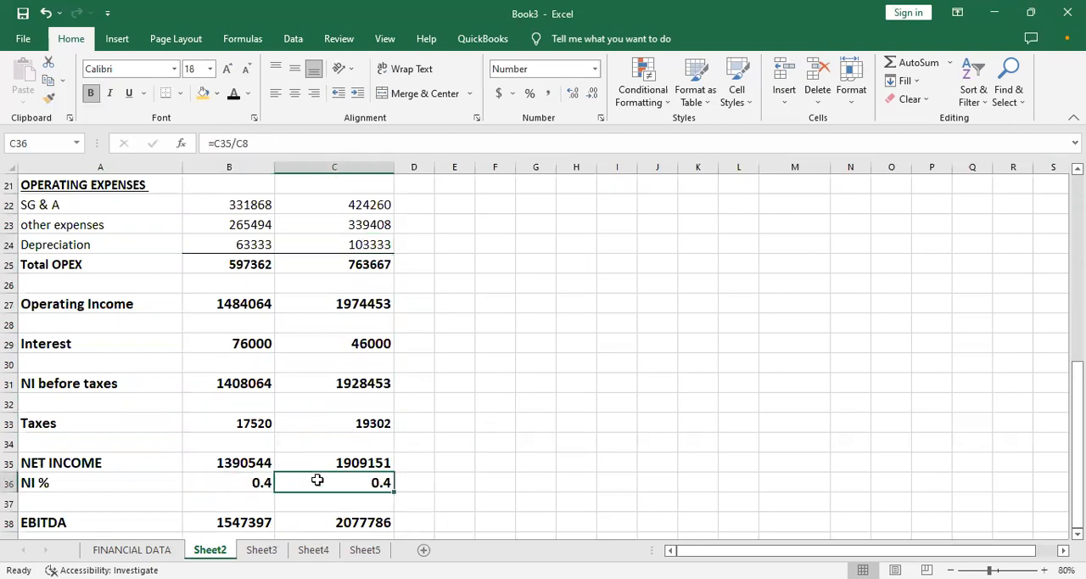
- Undo the bold formatting of the Interest, Taxes, NET INCOME and NI % values, and redo it
{"action": "left_click_drag", "start_coordinate": [251, 423], "coordinate": [317, 480]}
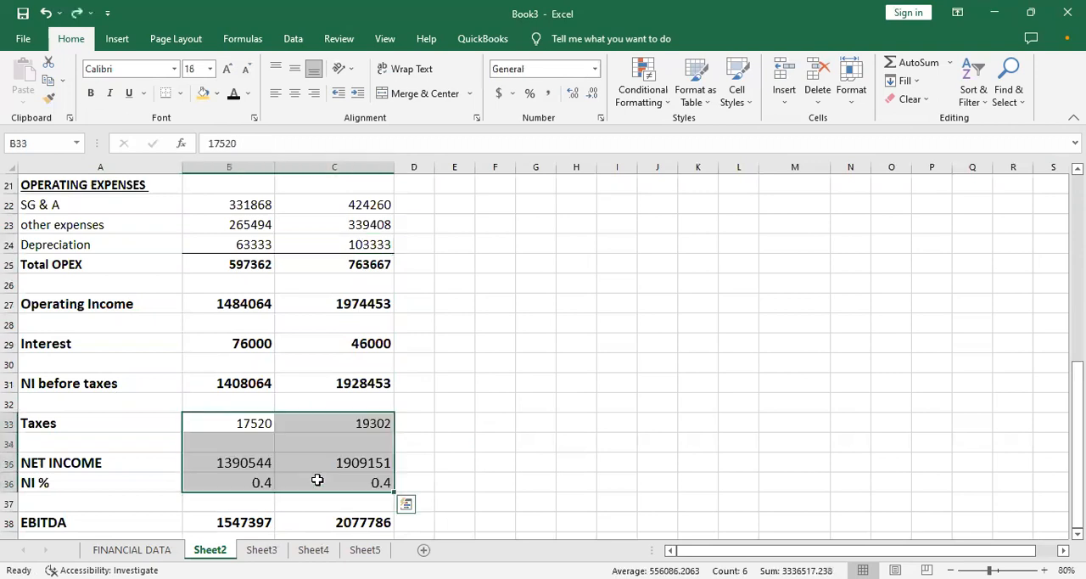
{"action": "key", "text": "ctrl+z"}
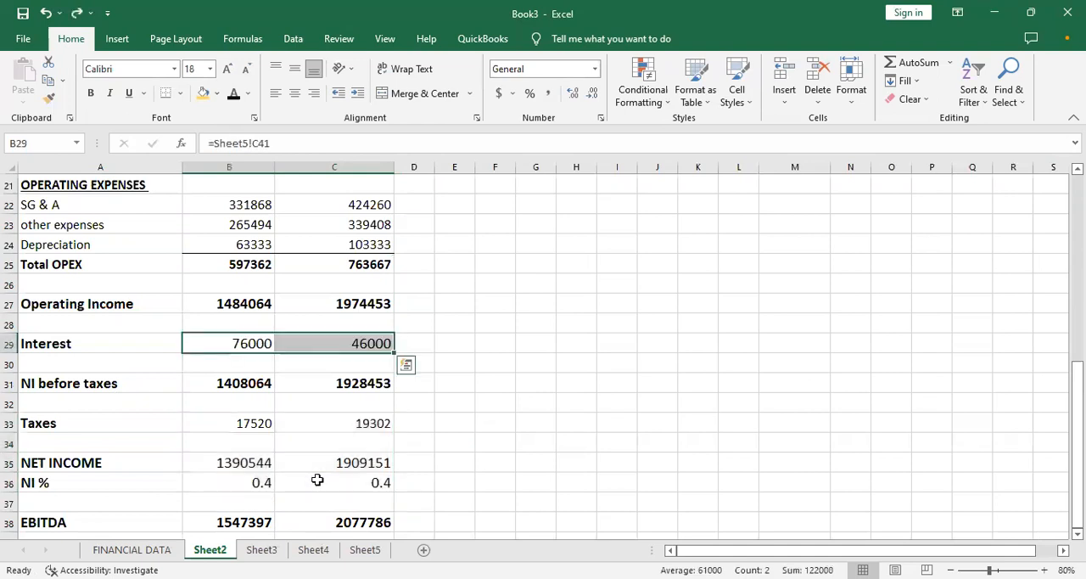
{"action": "key", "text": "ctrl+z"}
{"action": "key", "text": "ctrl+y"}
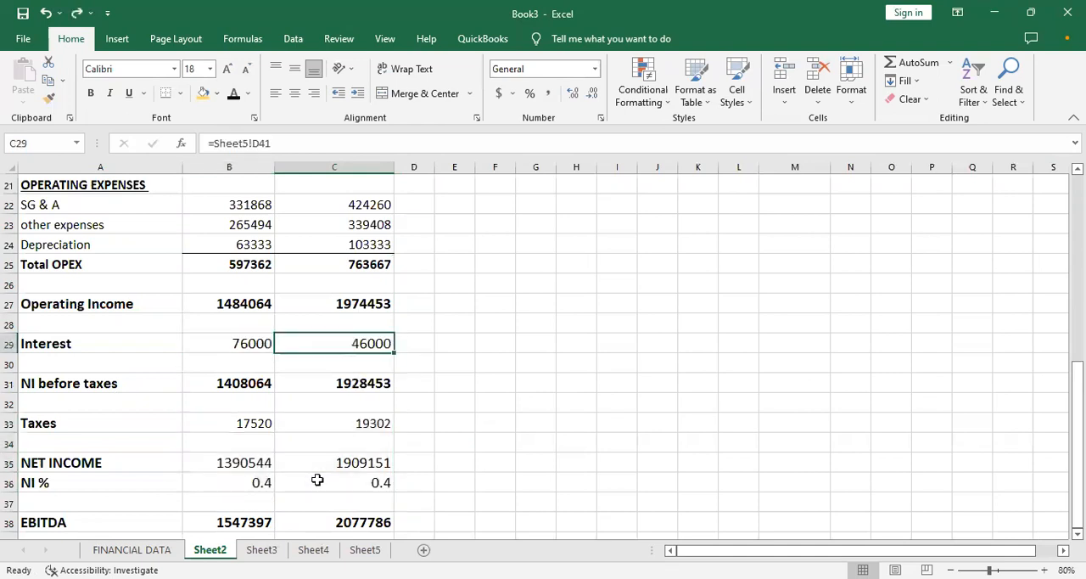
{"action": "key", "text": "ctrl+y"}
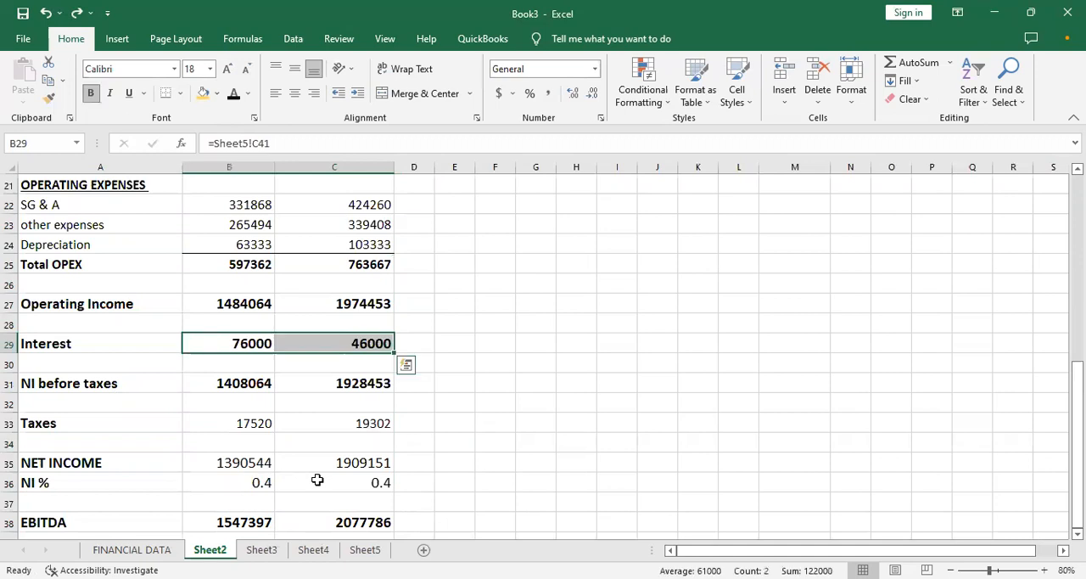
{"action": "key", "text": "ctrl+y"}
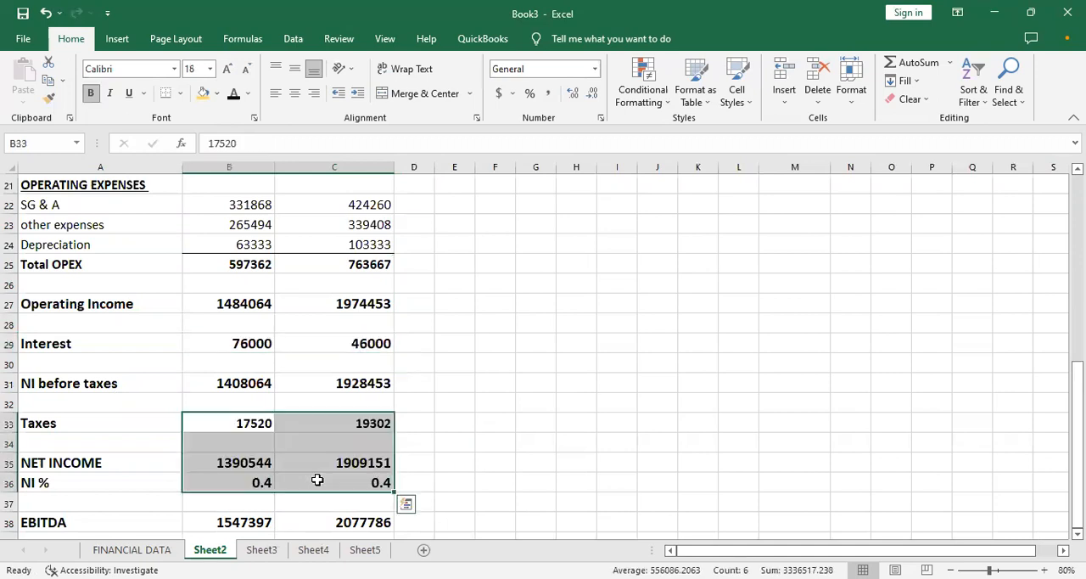
{"action": "key", "text": "Up"}
{"action": "key", "text": "Up"}
{"action": "key", "text": "Up"}
{"action": "key", "text": "Up"}
{"action": "key", "text": "Up"}
{"action": "key", "text": "Up"}
{"action": "key", "text": "Up"}
{"action": "key", "text": "Up"}
{"action": "key", "text": "Up"}
{"action": "key", "text": "Up"}
{"action": "key", "text": "Up"}
{"action": "key", "text": "Up"}
{"action": "key", "text": "Up"}
{"action": "key", "text": "Up"}
{"action": "key", "text": "Up"}
{"action": "key", "text": "Up"}
{"action": "key", "text": "Up"}
{"action": "key", "text": "Up"}
{"action": "key", "text": "Up"}
{"action": "key", "text": "Up"}
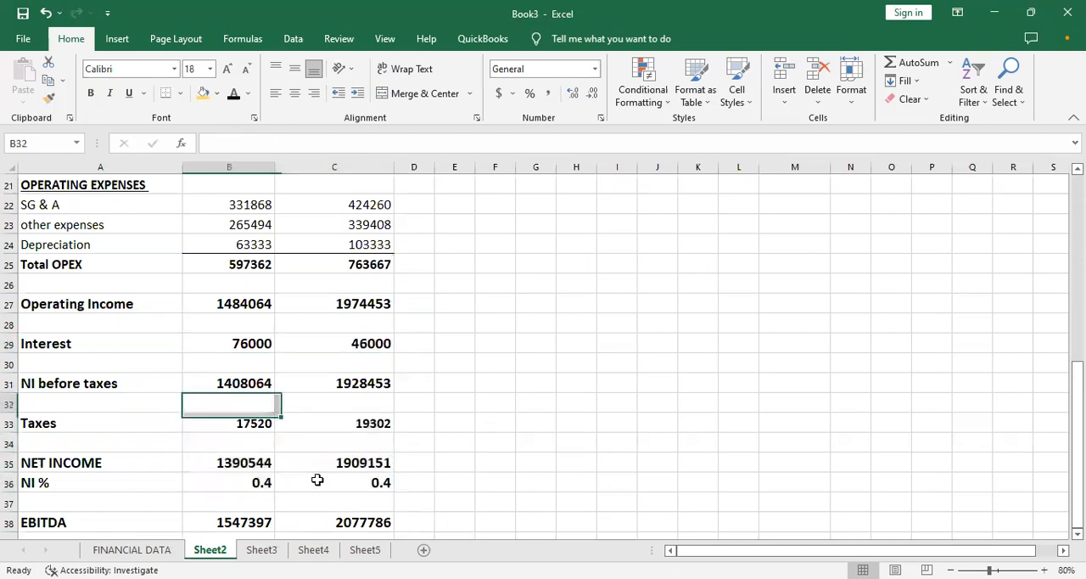
{"action": "key", "text": "Up"}
{"action": "key", "text": "Up"}
{"action": "key", "text": "Up"}
{"action": "key", "text": "Up"}
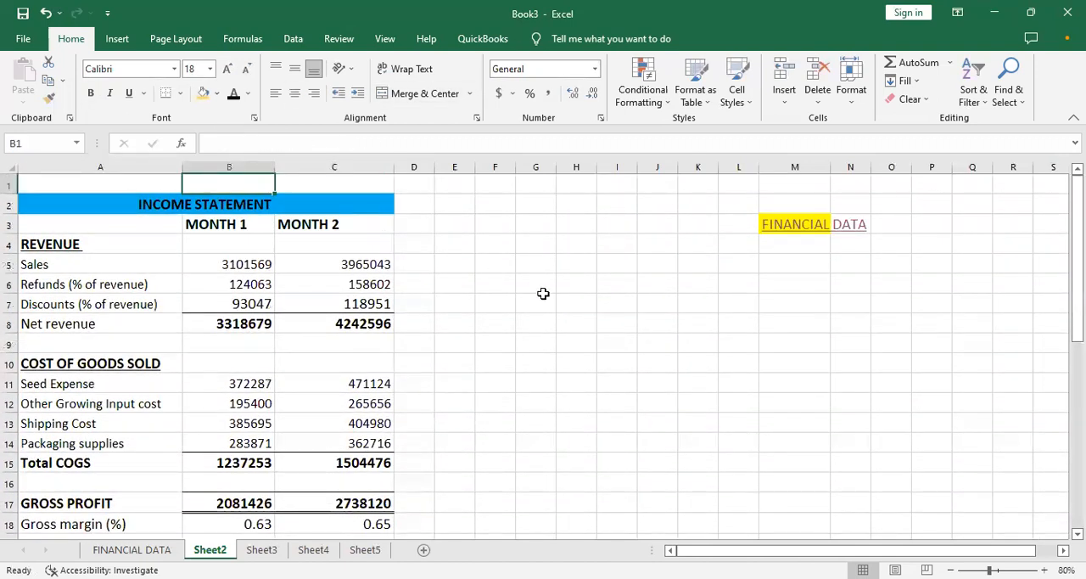
- Open the statement of financial position from the FINANCIAL DATA sheet and fill the Liabilities & Shareholders Equity formula from B29 across to D29
{"action": "left_click", "coordinate": [132, 549]}
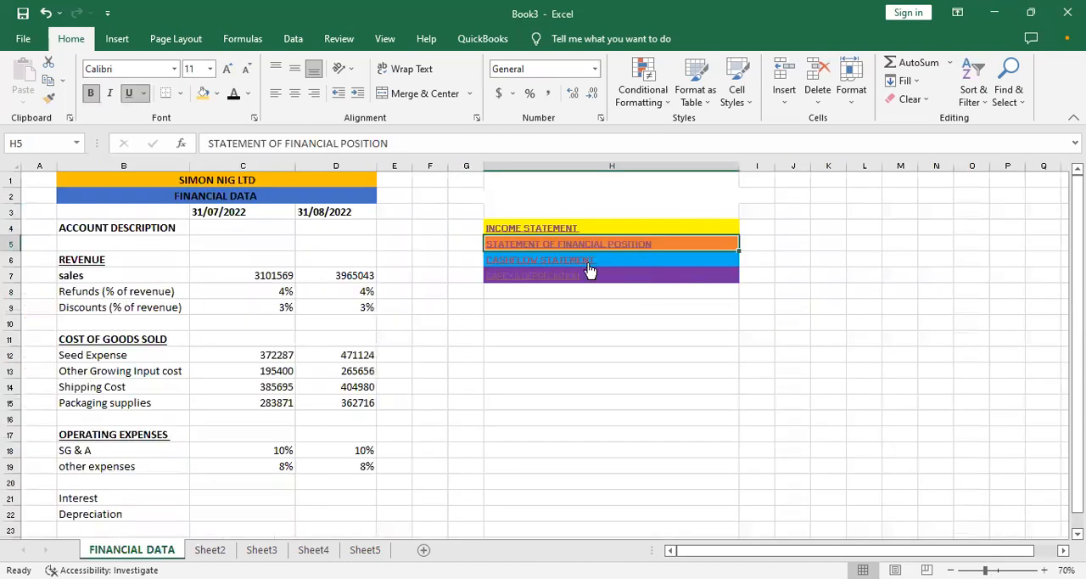
{"action": "left_click", "coordinate": [523, 246]}
{"action": "left_click", "coordinate": [213, 315]}
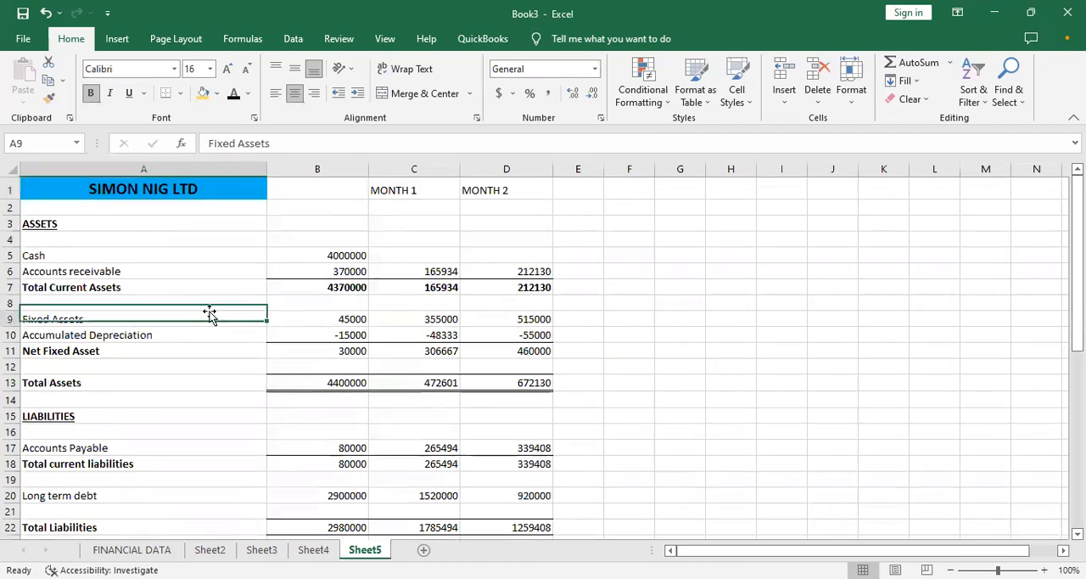
{"action": "key", "text": "Down"}
{"action": "key", "text": "Down"}
{"action": "key", "text": "Down"}
{"action": "key", "text": "Down"}
{"action": "key", "text": "Down"}
{"action": "key", "text": "Down"}
{"action": "key", "text": "Down"}
{"action": "key", "text": "Down"}
{"action": "key", "text": "Down"}
{"action": "key", "text": "Down"}
{"action": "key", "text": "Down"}
{"action": "key", "text": "Down"}
{"action": "key", "text": "Down"}
{"action": "key", "text": "Down"}
{"action": "key", "text": "Down"}
{"action": "key", "text": "Down"}
{"action": "key", "text": "Down"}
{"action": "key", "text": "Down"}
{"action": "key", "text": "Down"}
{"action": "key", "text": "Down"}
{"action": "key", "text": "Down"}
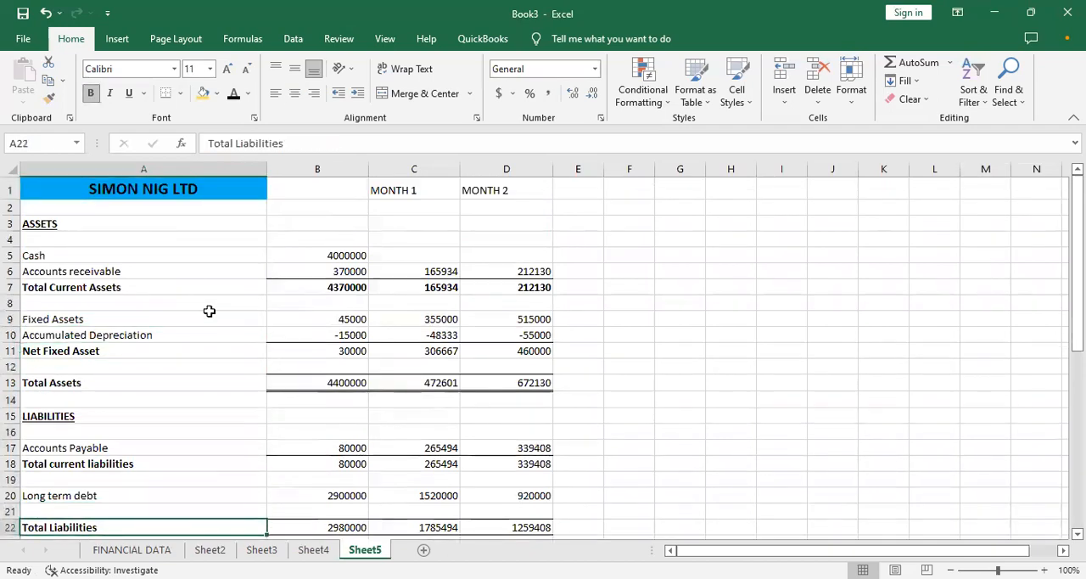
{"action": "key", "text": "Down"}
{"action": "key", "text": "Down"}
{"action": "key", "text": "Down"}
{"action": "key", "text": "Down"}
{"action": "key", "text": "Down"}
{"action": "key", "text": "Down"}
{"action": "key", "text": "Down"}
{"action": "key", "text": "Down"}
{"action": "key", "text": "Down"}
{"action": "key", "text": "Down"}
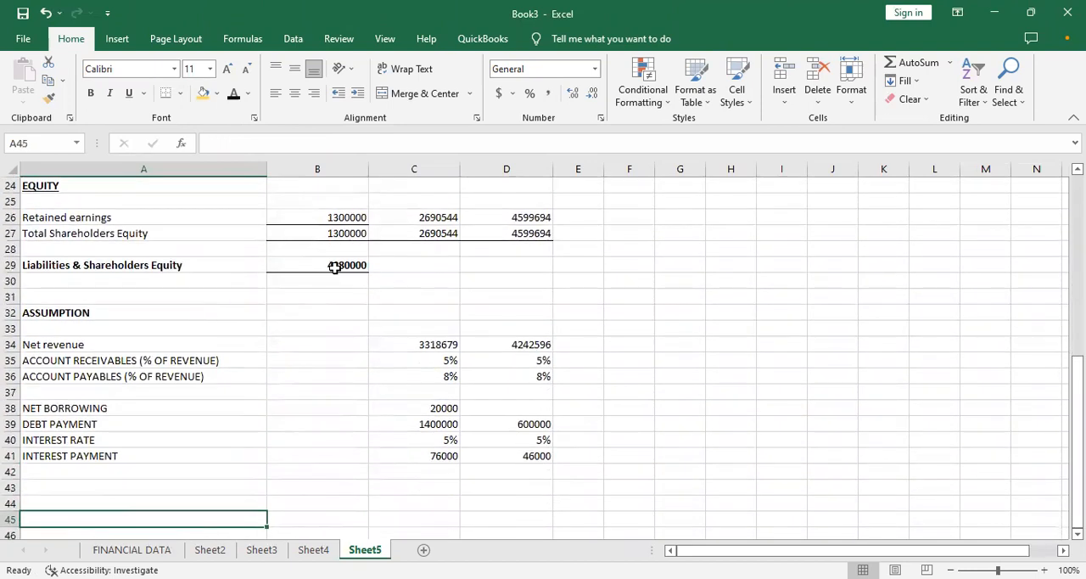
{"action": "left_click", "coordinate": [334, 267]}
{"action": "left_click_drag", "start_coordinate": [366, 269], "coordinate": [594, 267]}
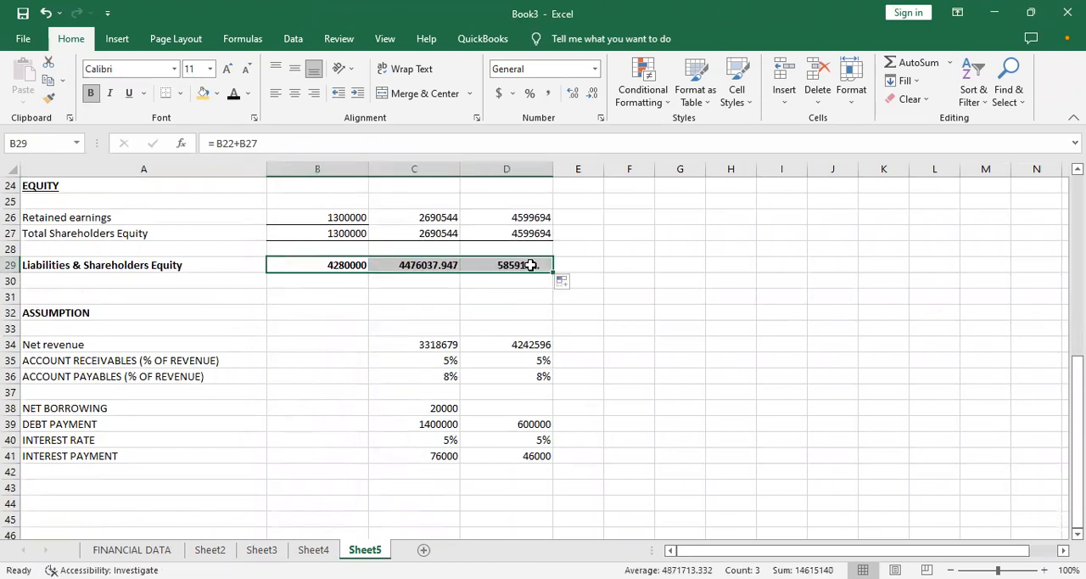
- Compare Total Assets in row 13 with Liabilities & Shareholders Equity in row 29, and look over the assumptions below
{"action": "left_click", "coordinate": [409, 279]}
{"action": "key", "text": "Up"}
{"action": "key", "text": "Up"}
{"action": "key", "text": "Up"}
{"action": "key", "text": "Up"}
{"action": "key", "text": "Up"}
{"action": "key", "text": "Up"}
{"action": "key", "text": "Up"}
{"action": "key", "text": "Up"}
{"action": "key", "text": "Up"}
{"action": "key", "text": "Up"}
{"action": "key", "text": "Up"}
{"action": "key", "text": "Up"}
{"action": "key", "text": "Up"}
{"action": "key", "text": "Up"}
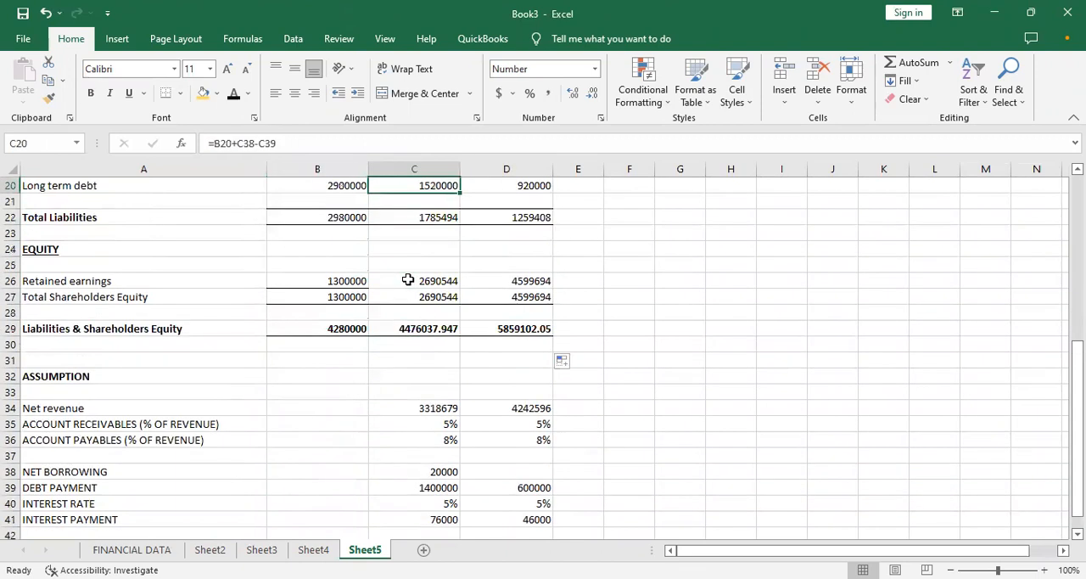
{"action": "key", "text": "Up"}
{"action": "key", "text": "Up"}
{"action": "key", "text": "Up"}
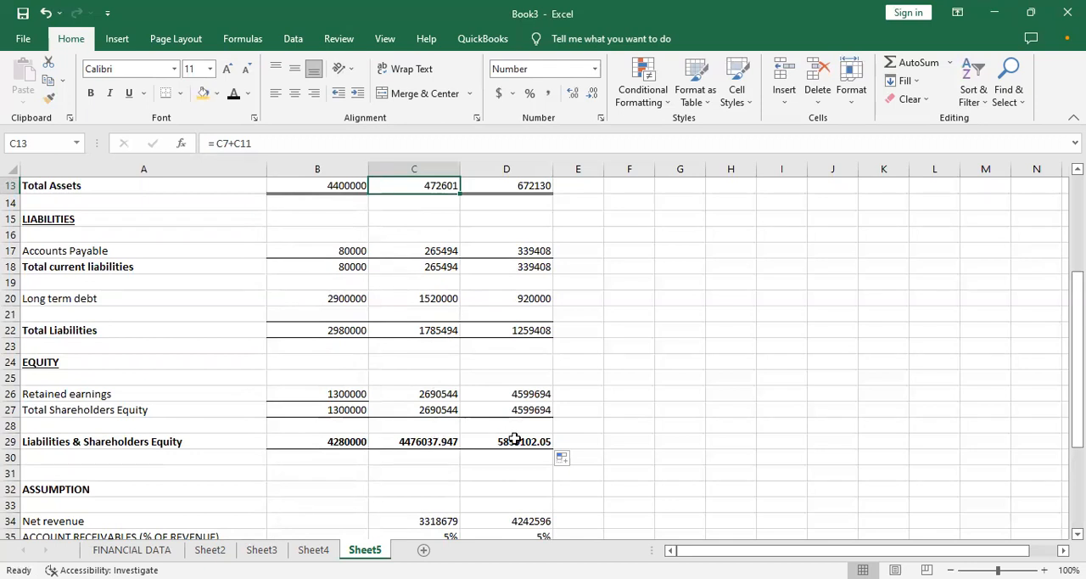
{"action": "left_click", "coordinate": [396, 460]}
{"action": "key", "text": "Down"}
{"action": "key", "text": "Down"}
{"action": "key", "text": "Down"}
{"action": "key", "text": "Down"}
{"action": "key", "text": "Down"}
{"action": "key", "text": "Down"}
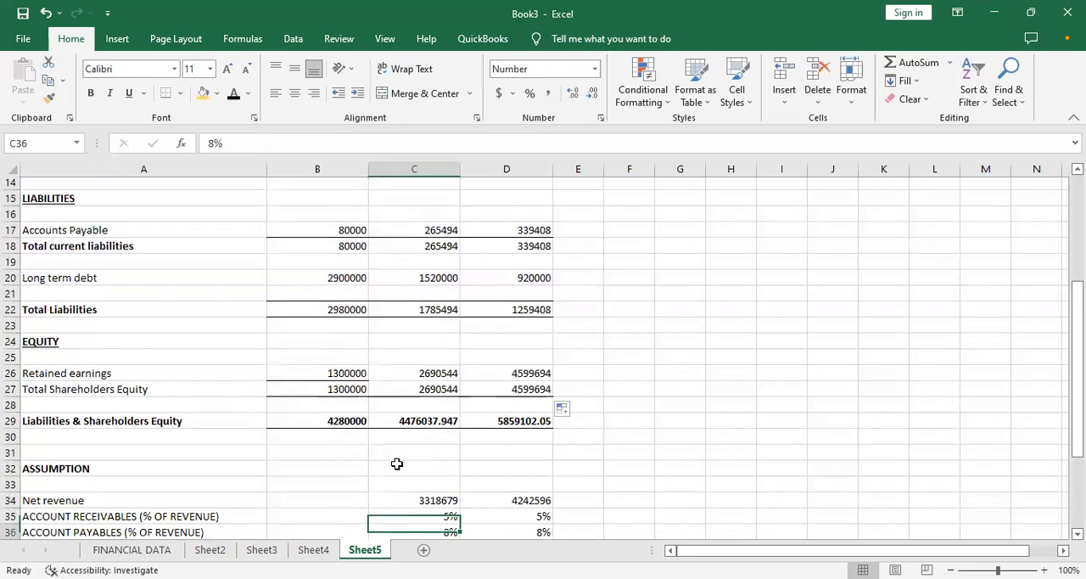
{"action": "key", "text": "Down"}
{"action": "key", "text": "Down"}
{"action": "key", "text": "Down"}
{"action": "key", "text": "Down"}
{"action": "key", "text": "Down"}
{"action": "key", "text": "Down"}
{"action": "key", "text": "Down"}
- Add the row label DIFFERENCE in A31 of Sheet5, directly above the ASSUMPTION heading
{"action": "key", "text": "Up"}
{"action": "key", "text": "Up"}
{"action": "key", "text": "Up"}
{"action": "key", "text": "Up"}
{"action": "key", "text": "Up"}
{"action": "key", "text": "Up"}
{"action": "key", "text": "Up"}
{"action": "key", "text": "Up"}
{"action": "key", "text": "Up"}
{"action": "key", "text": "Up"}
{"action": "key", "text": "Up"}
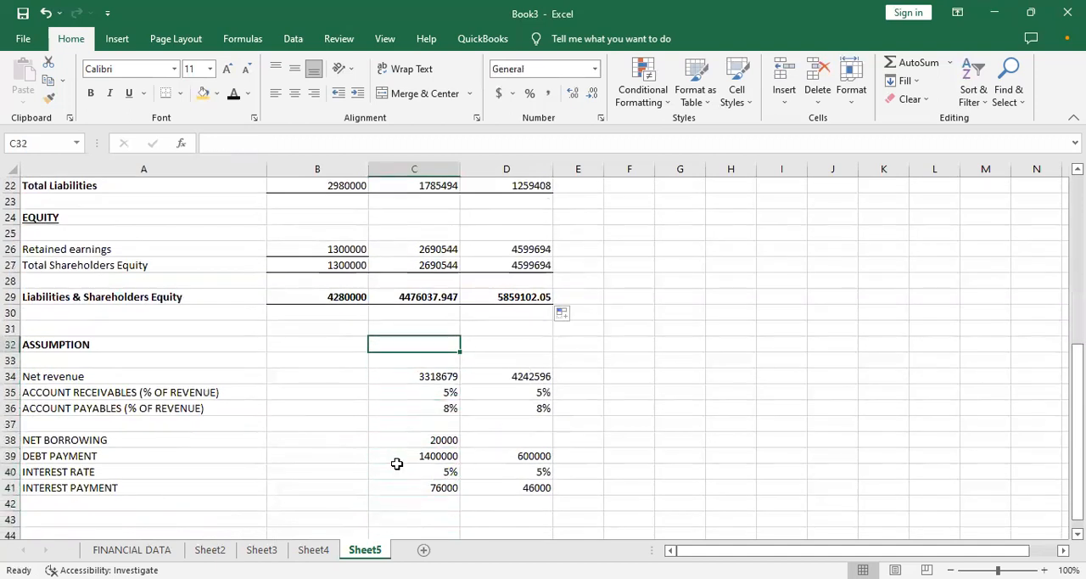
{"action": "key", "text": "Up"}
{"action": "key", "text": "Left"}
{"action": "key", "text": "Left"}
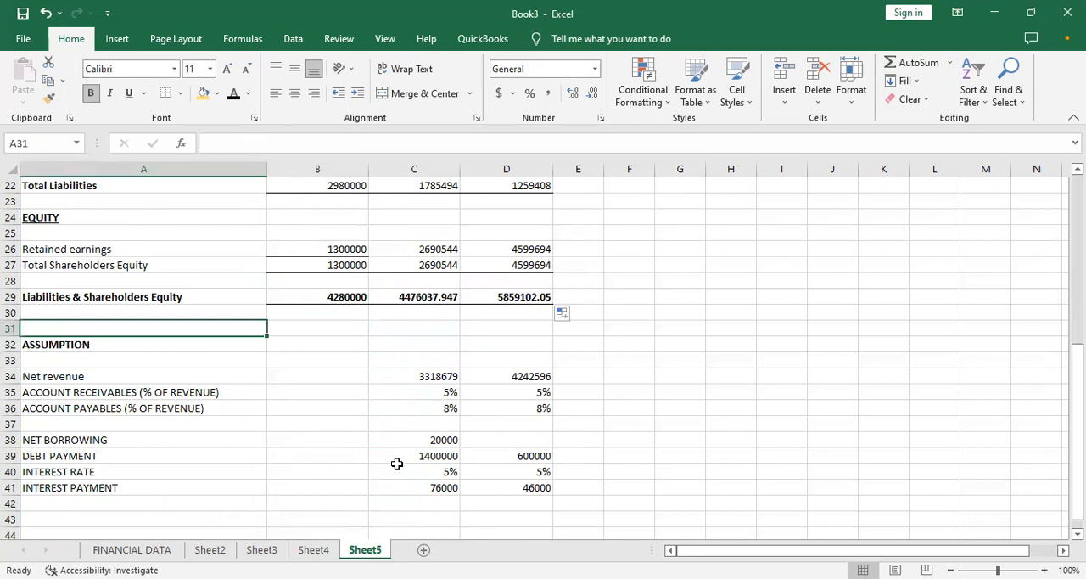
{"action": "type", "text": "T"}
{"action": "key", "text": "BackSpace"}
{"action": "key", "text": "BackSpace"}
{"action": "key", "text": "BackSpace"}
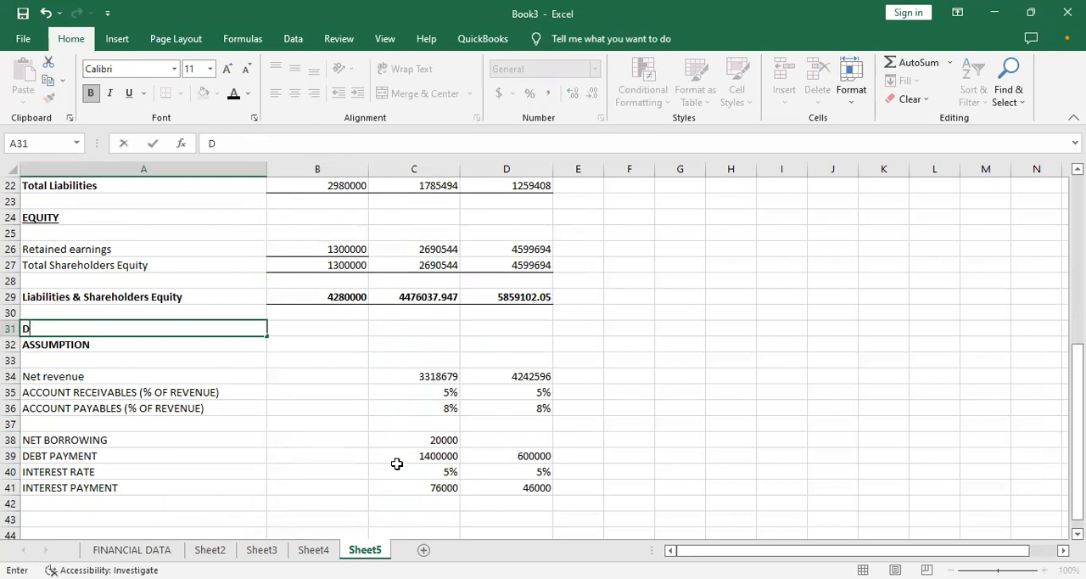
{"action": "type", "text": "DIFFERENCE"}
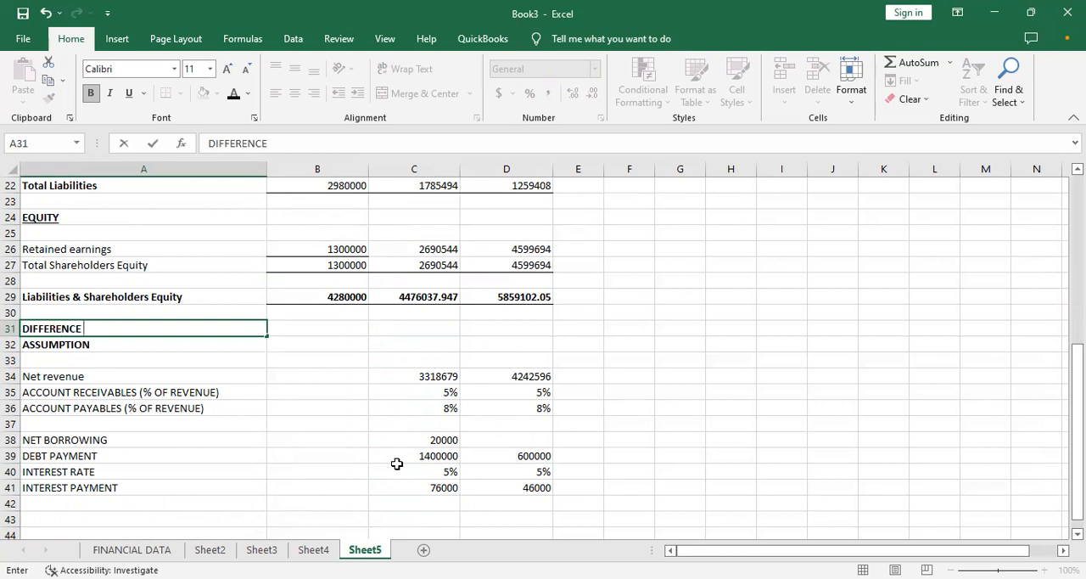
{"action": "key", "text": "Tab"}
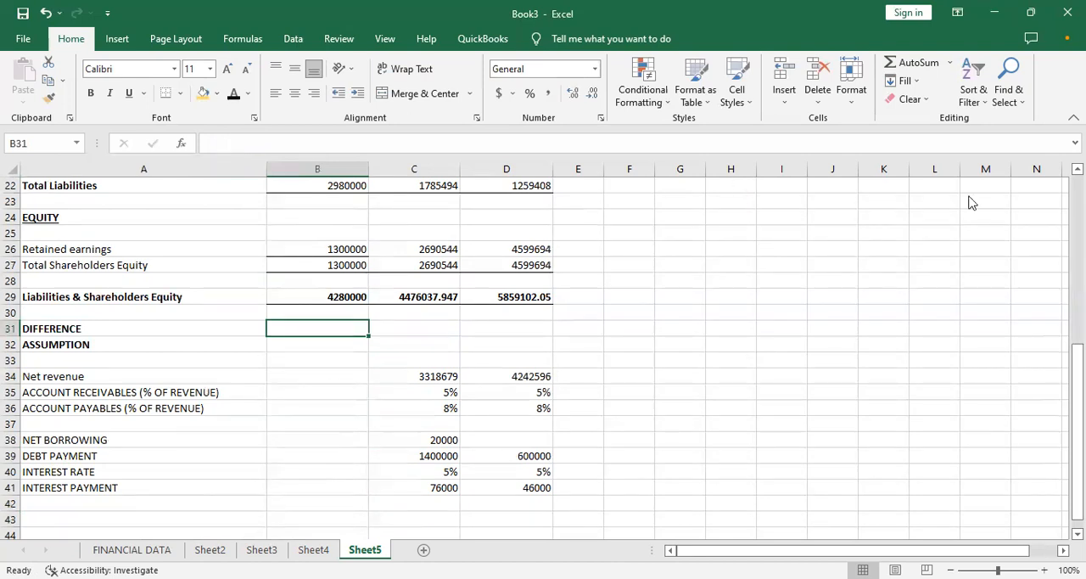
{"action": "left_click", "coordinate": [593, 297]}
{"action": "type", "text": "="}
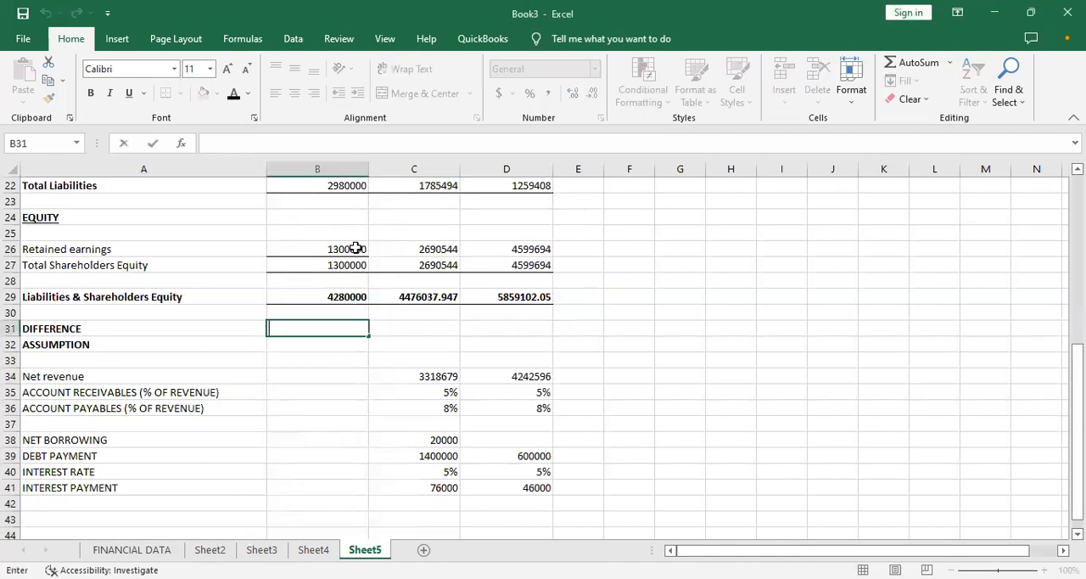
{"action": "left_click", "coordinate": [325, 311]}
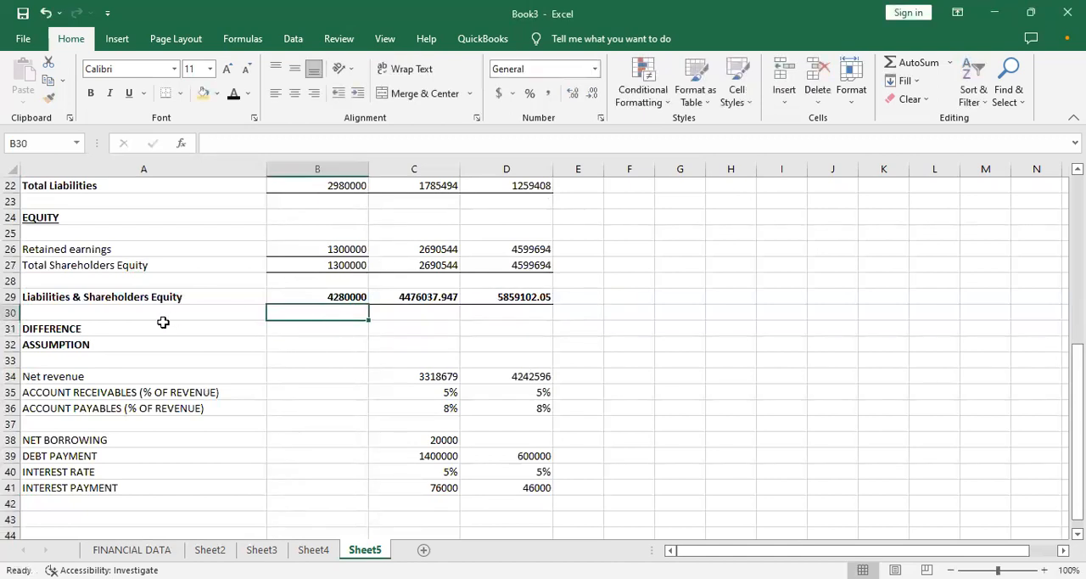
- Insert a blank row between the DIFFERENCE row and the ASSUMPTION heading
{"action": "left_click", "coordinate": [11, 345]}
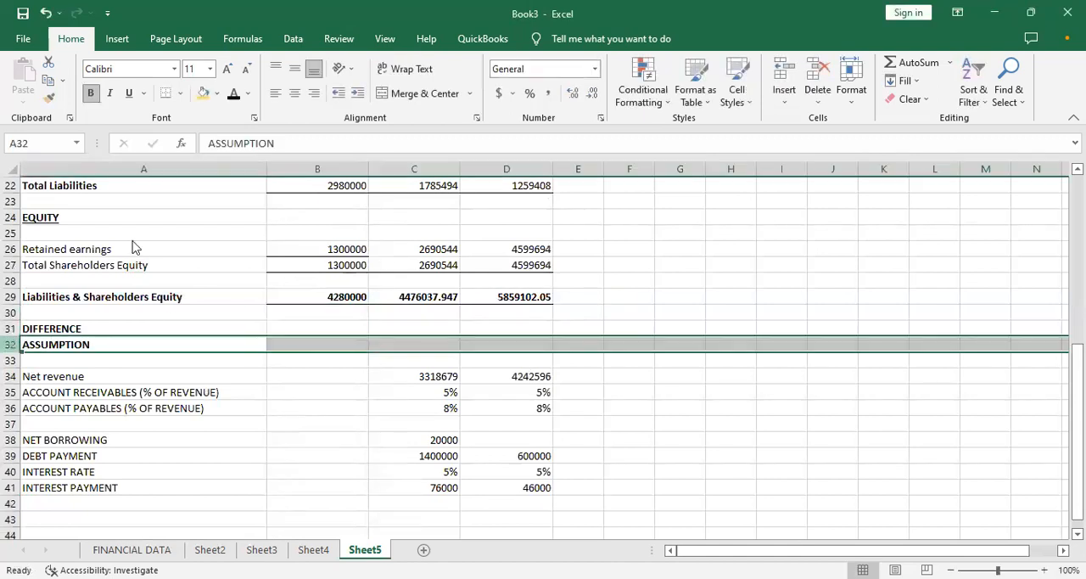
{"action": "key", "text": "shift+F10"}
{"action": "left_click", "coordinate": [58, 219]}
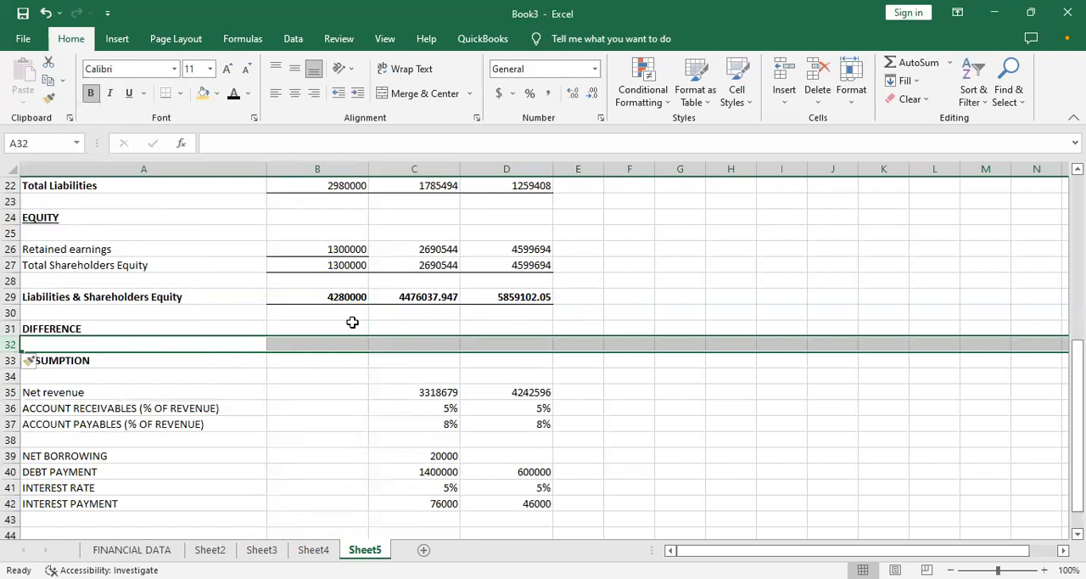
- Review the Cash row of the balance sheet, examining the MONTH 1 and MONTH 2 cells C5 and D5
{"action": "left_click", "coordinate": [353, 322]}
{"action": "key", "text": "Up"}
{"action": "key", "text": "Up"}
{"action": "key", "text": "Up"}
{"action": "key", "text": "Up"}
{"action": "key", "text": "Up"}
{"action": "key", "text": "Up"}
{"action": "key", "text": "Up"}
{"action": "key", "text": "Up"}
{"action": "key", "text": "Up"}
{"action": "key", "text": "Up"}
{"action": "key", "text": "Up"}
{"action": "key", "text": "Up"}
{"action": "key", "text": "Up"}
{"action": "key", "text": "Up"}
{"action": "key", "text": "Up"}
{"action": "key", "text": "Up"}
{"action": "key", "text": "Up"}
{"action": "key", "text": "Up"}
{"action": "key", "text": "Up"}
{"action": "key", "text": "Up"}
{"action": "key", "text": "Up"}
{"action": "key", "text": "Up"}
{"action": "key", "text": "Up"}
{"action": "key", "text": "Up"}
{"action": "key", "text": "Up"}
{"action": "key", "text": "Up"}
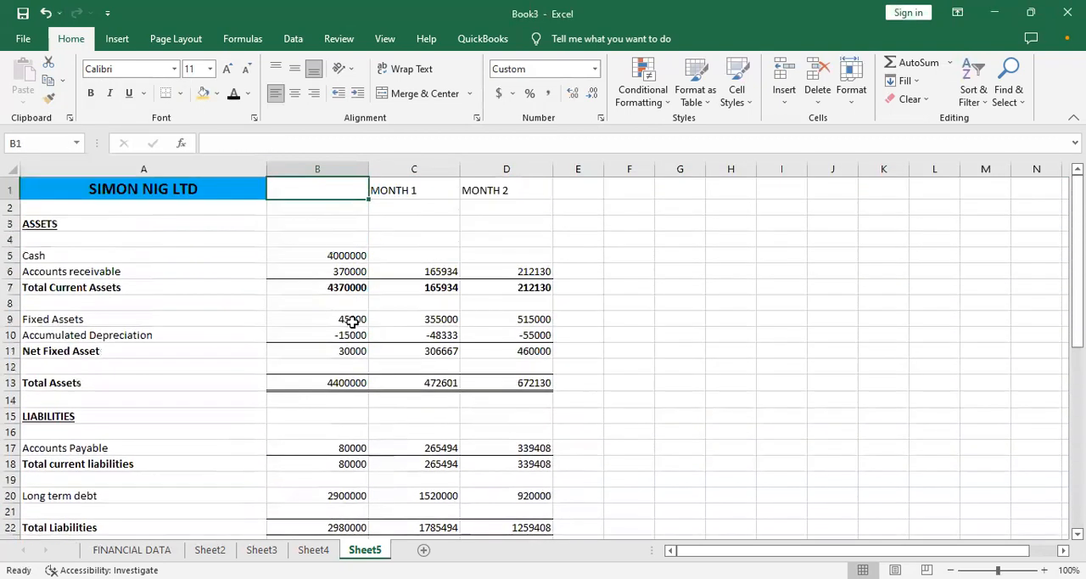
{"action": "left_click", "coordinate": [411, 242]}
{"action": "left_click", "coordinate": [484, 254]}
{"action": "left_click", "coordinate": [415, 257]}
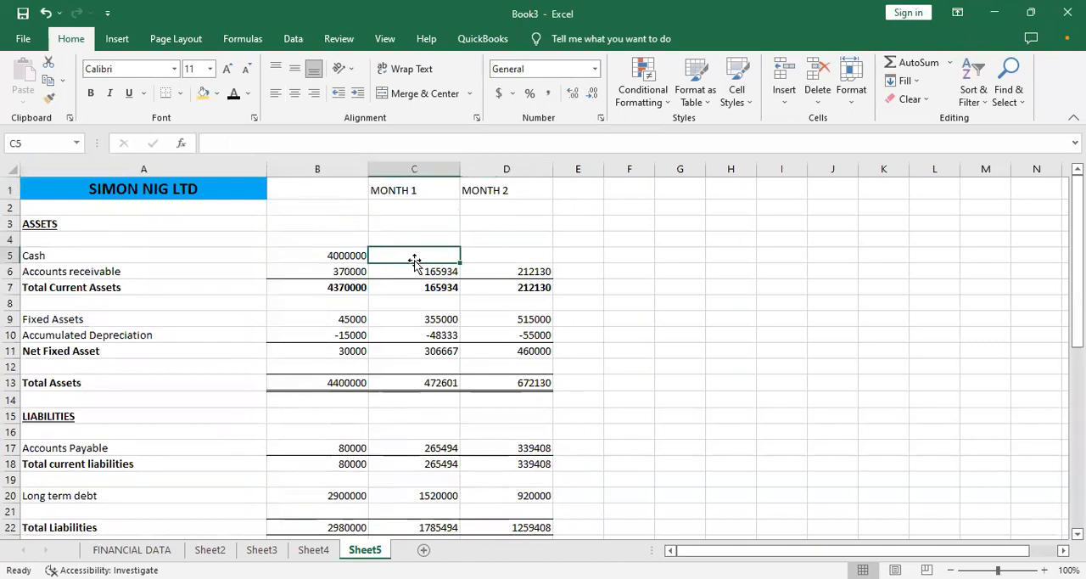
{"action": "left_click", "coordinate": [480, 253]}
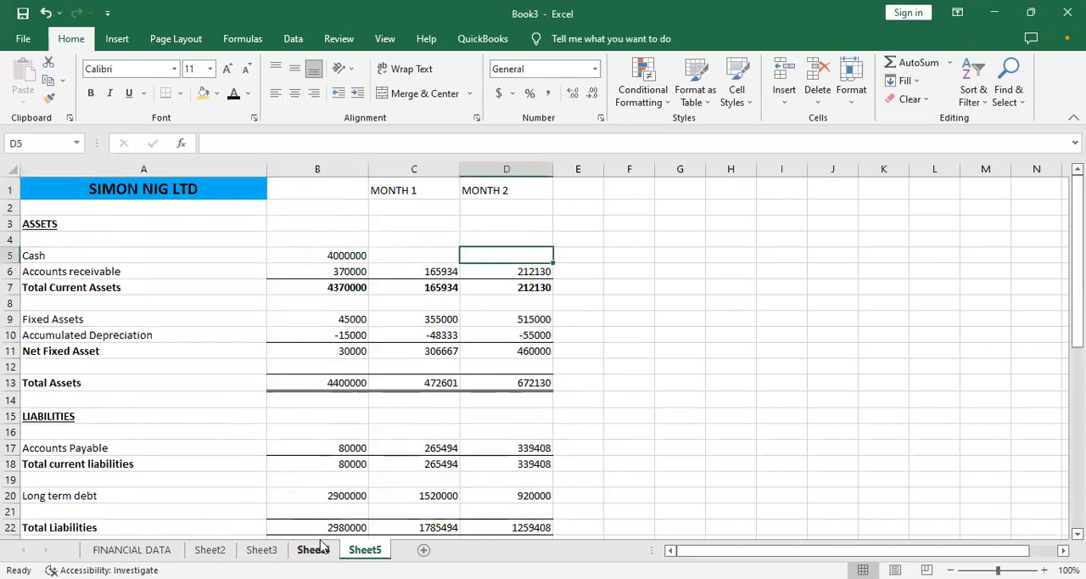
- Open the cashflow statement through its link on the FINANCIAL DATA sheet and enter the title CASHFLOW in A1
{"action": "left_click", "coordinate": [131, 550]}
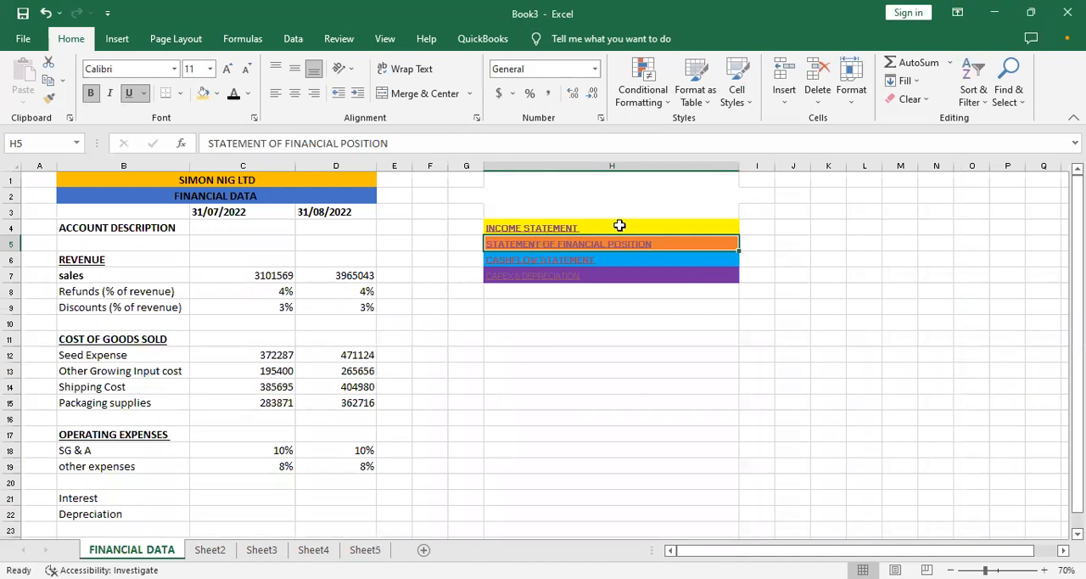
{"action": "left_click", "coordinate": [538, 259]}
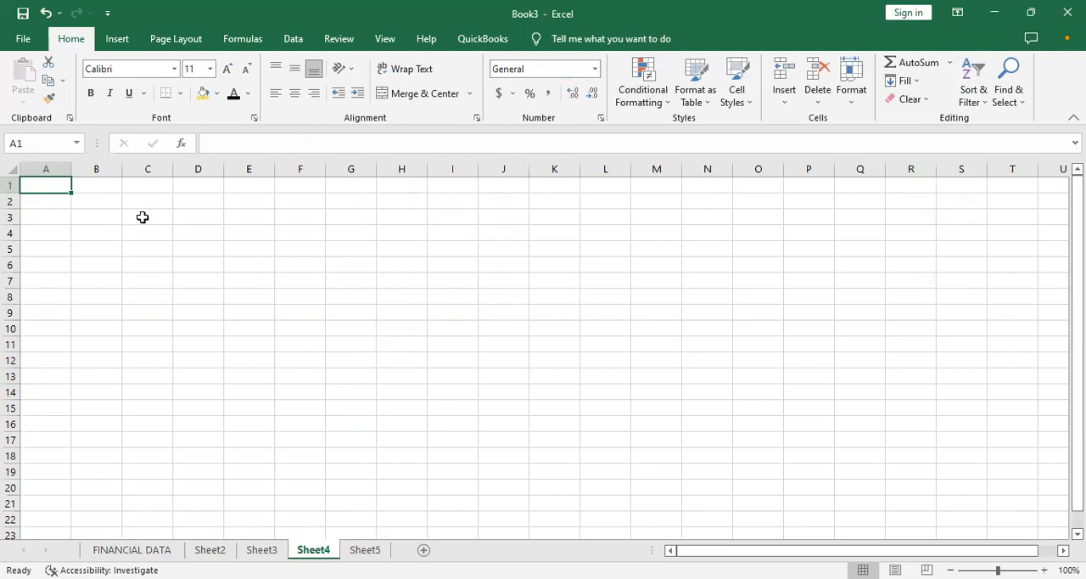
{"action": "type", "text": "CASHFLOW"}
{"action": "key", "text": "Return"}
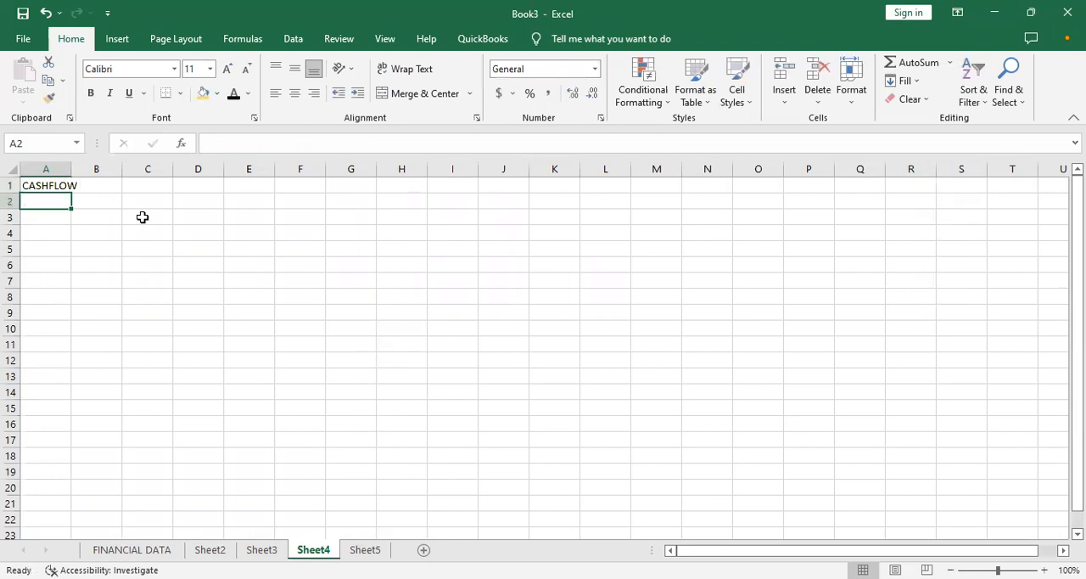
- Add the row label NET INCOME in A3, leaving row 2 free beneath the title
{"action": "key", "text": "Return"}
{"action": "type", "text": "NET "}
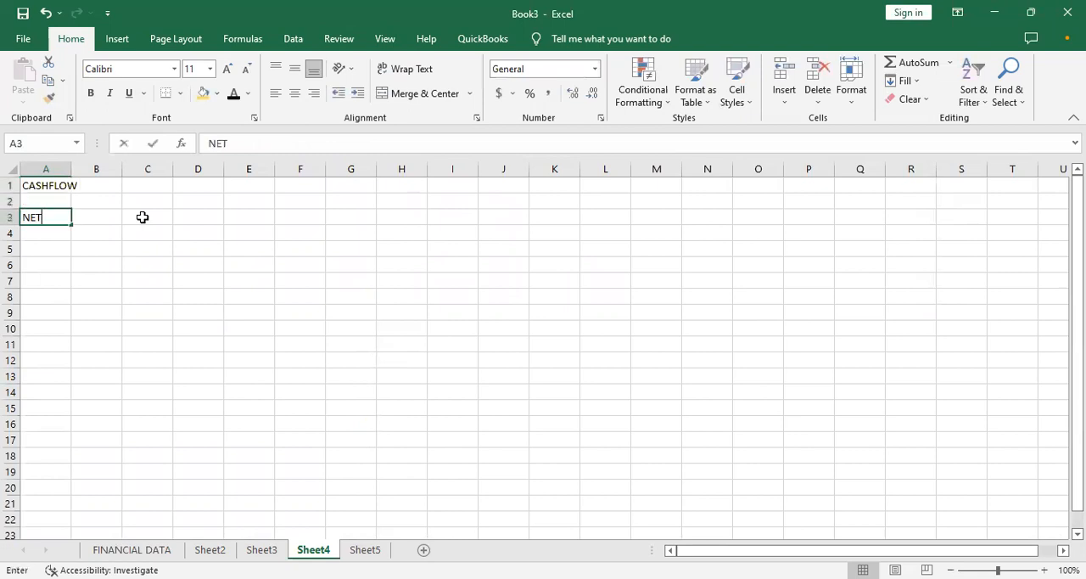
{"action": "type", "text": "INCOM"}
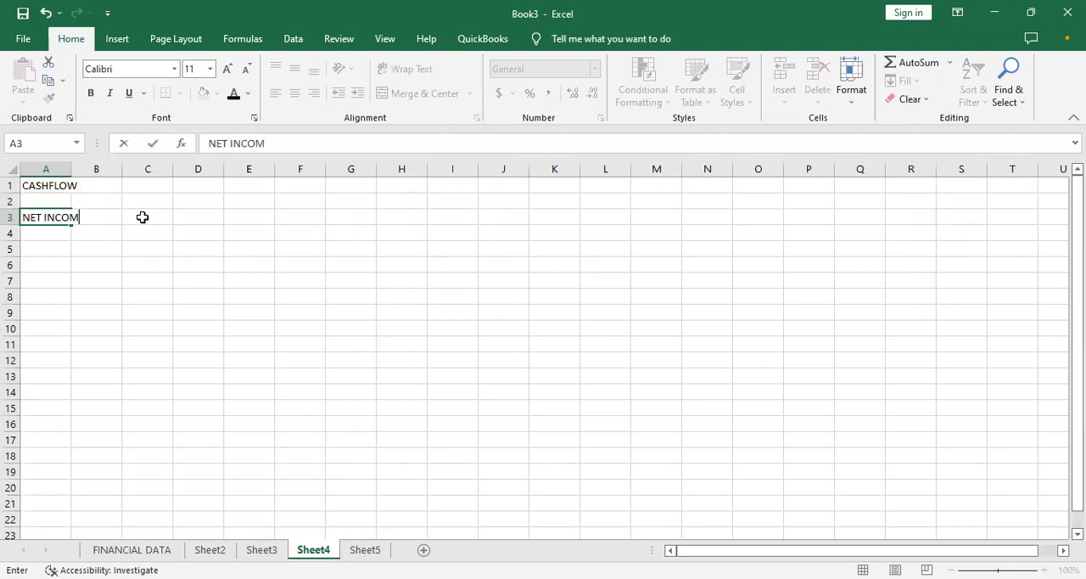
{"action": "type", "text": "E"}
{"action": "key", "text": "Up"}
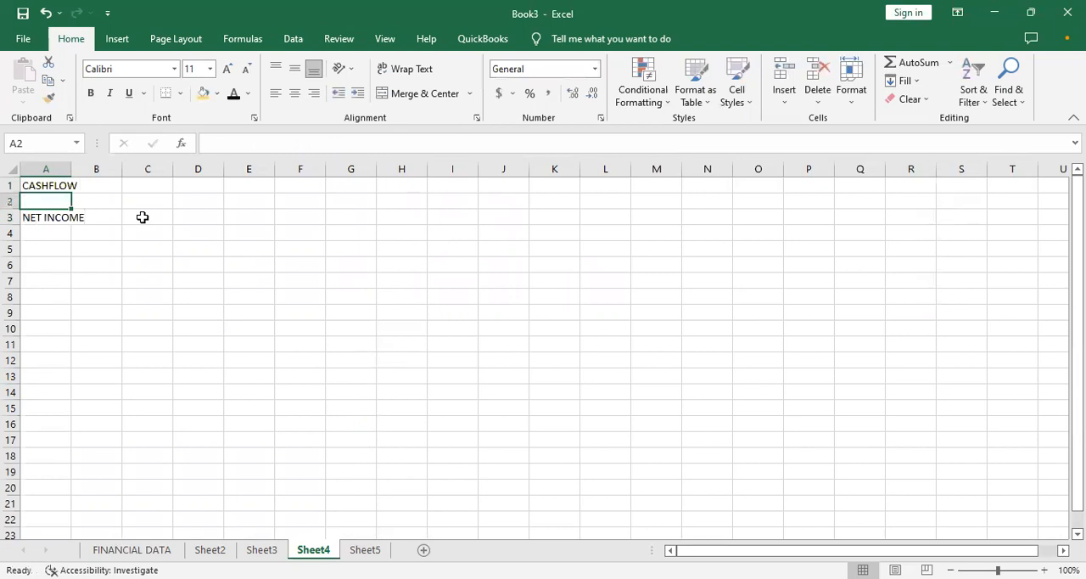
- Enter the column heading YEAR 1 in C2
{"action": "key", "text": "Right"}
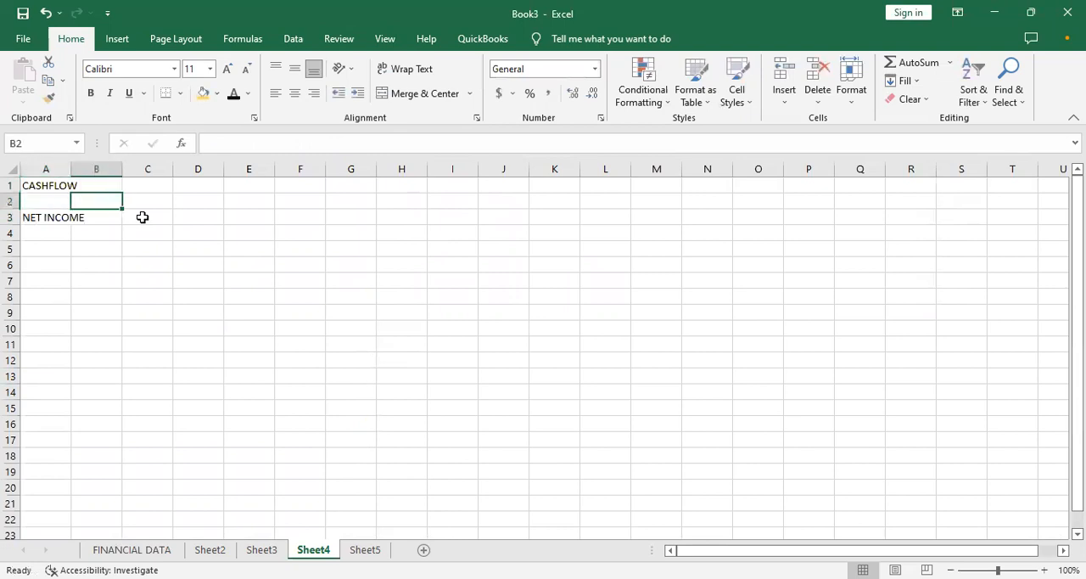
{"action": "key", "text": "Right"}
{"action": "type", "text": "Y"}
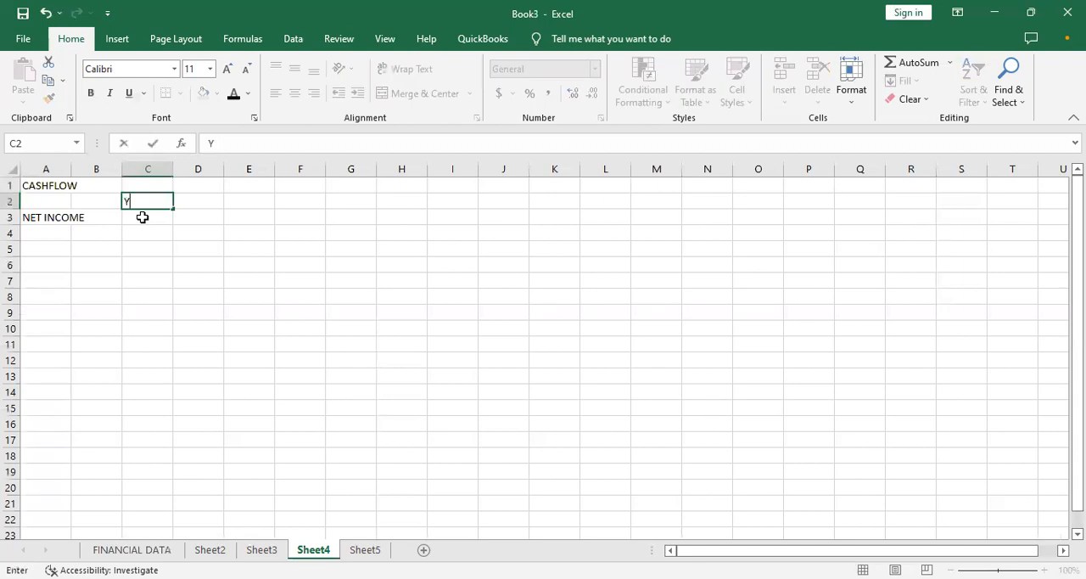
{"action": "type", "text": "EAR 1"}
{"action": "key", "text": "Right"}
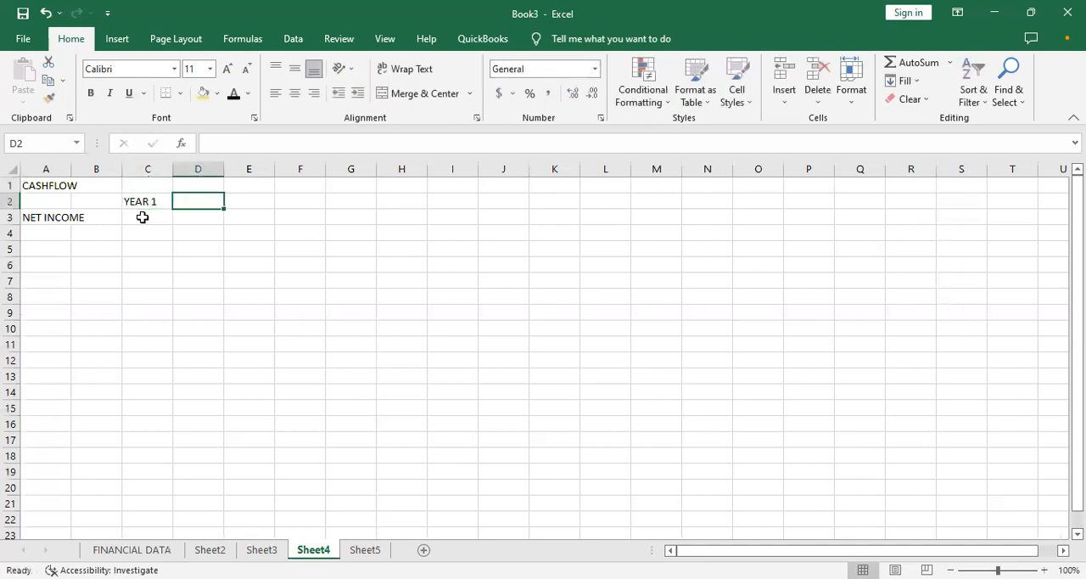
{"action": "key", "text": "Escape"}
{"action": "key", "text": "Left"}
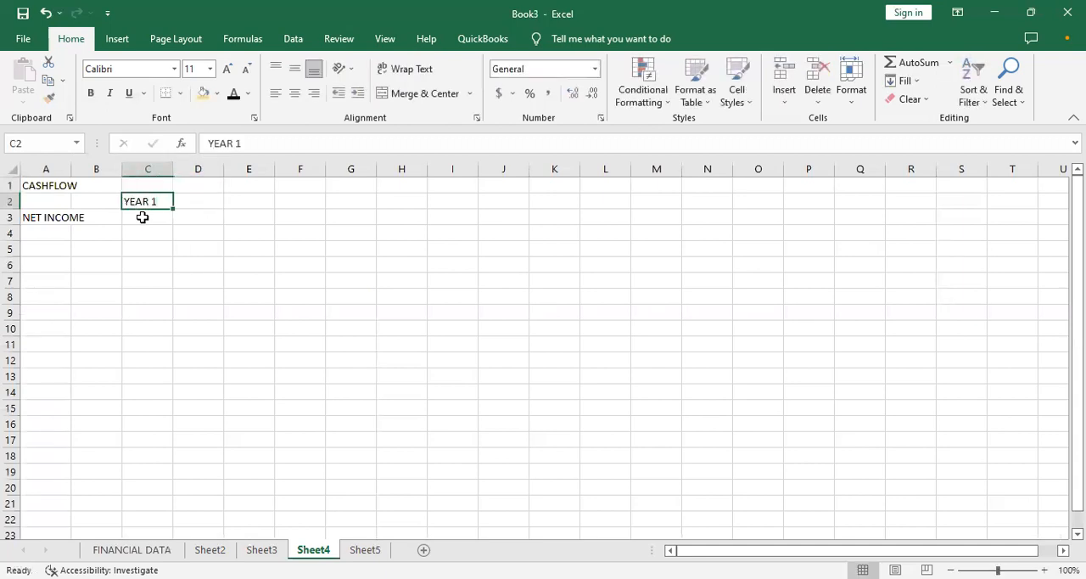
- Enter the column headings MONTH 1 in C2 and MONTH 2 in D2
{"action": "type", "text": "MONTH"}
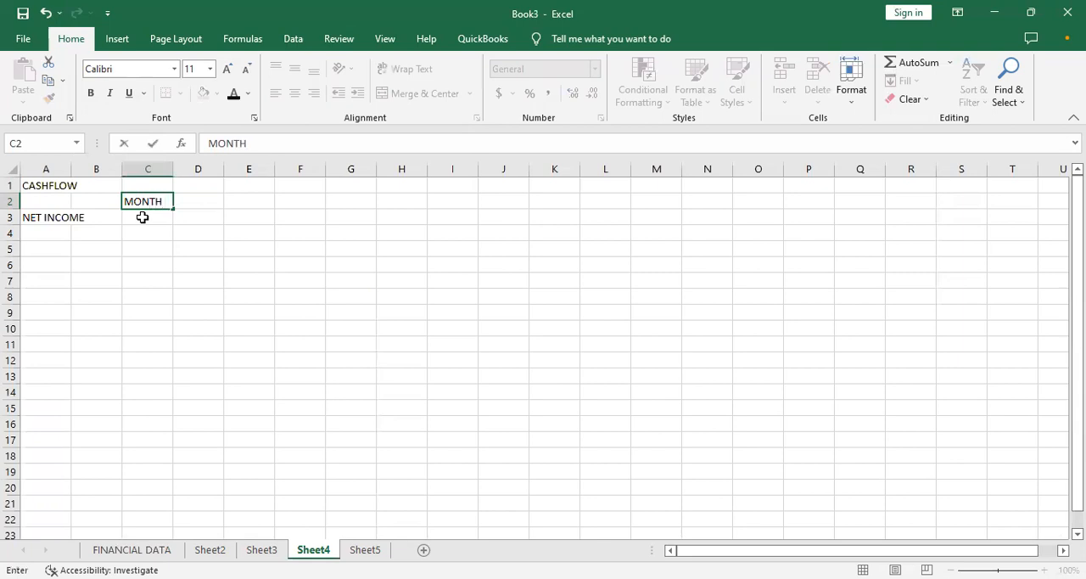
{"action": "key", "text": "Right"}
{"action": "type", "text": "MONTH 2"}
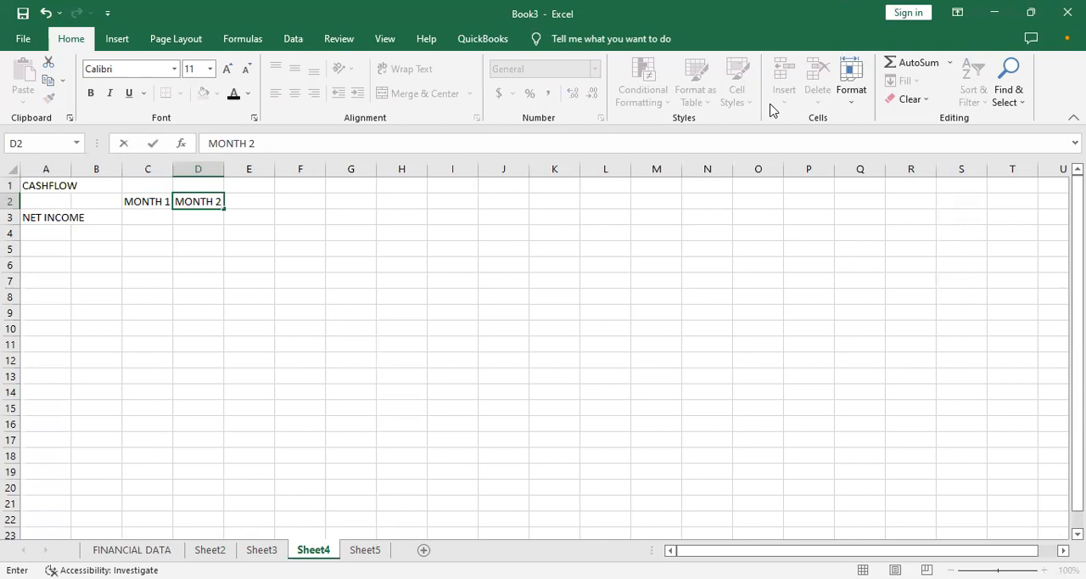
{"action": "left_click", "coordinate": [1041, 142]}
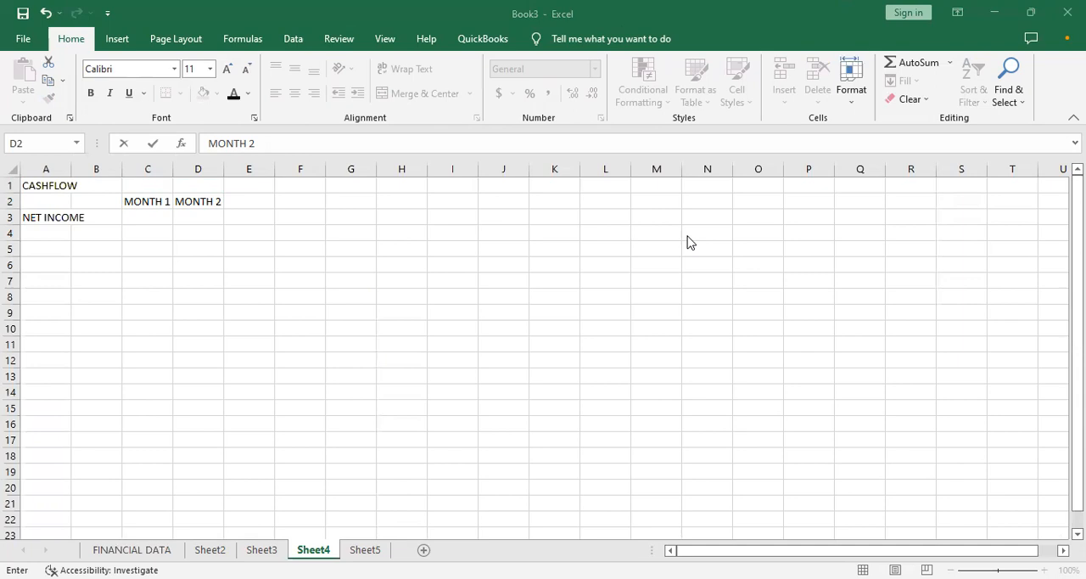
{"action": "left_click", "coordinate": [762, 204]}
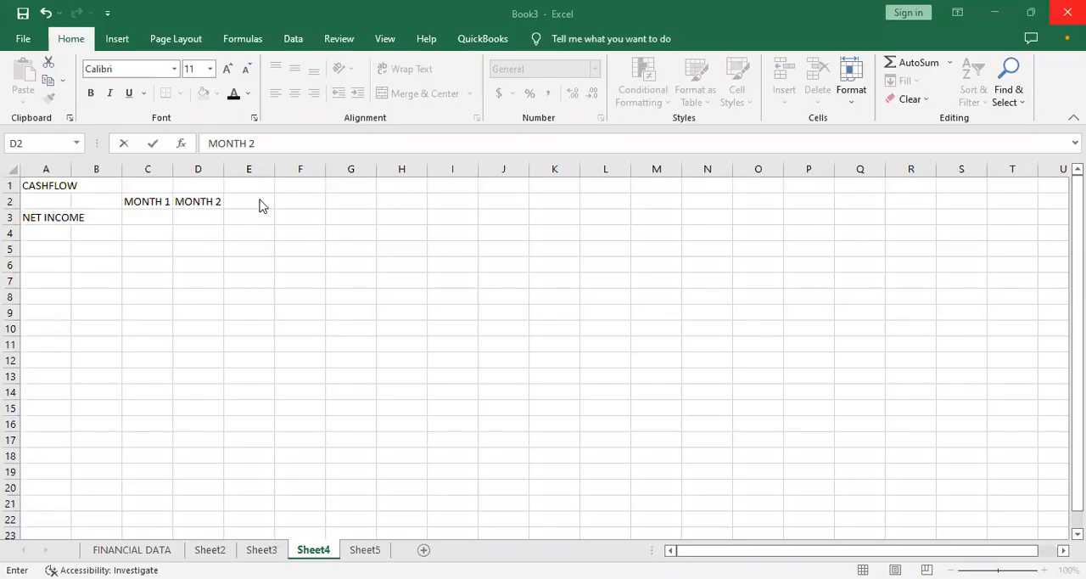
- Widen column A to fit its labels and format the CASHFLOW title in A1 as bold, 14 pt, with a gold fill
{"action": "left_click", "coordinate": [67, 188]}
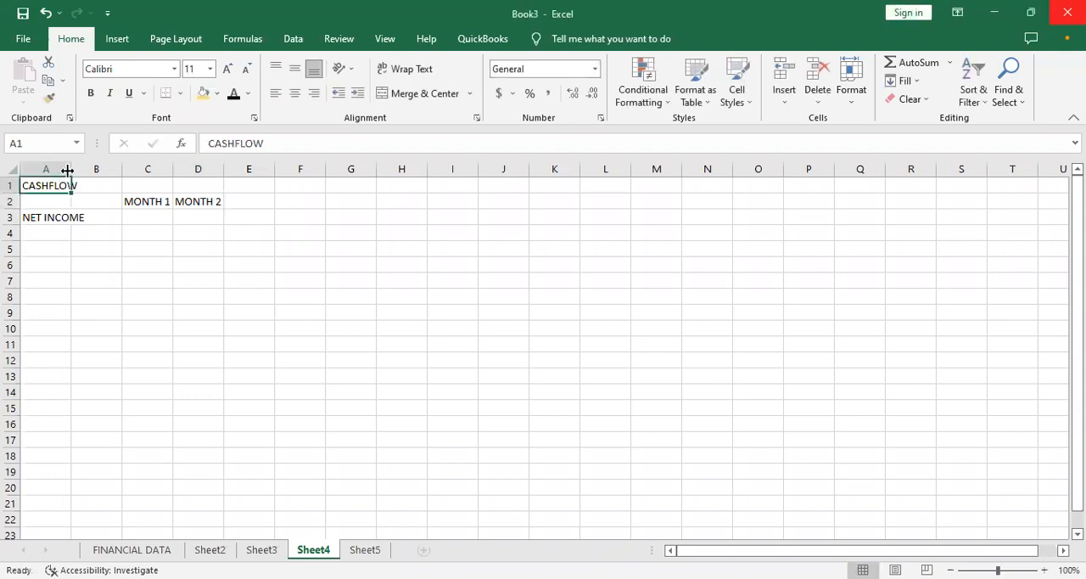
{"action": "left_click_drag", "start_coordinate": [89, 173], "coordinate": [124, 175]}
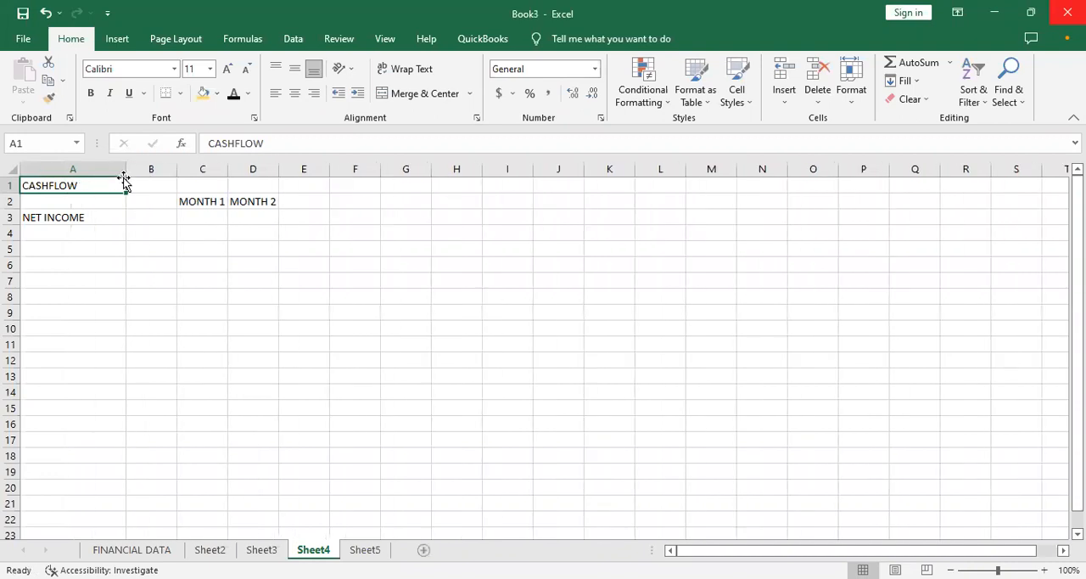
{"action": "key", "text": "ctrl+b"}
{"action": "left_click", "coordinate": [198, 96]}
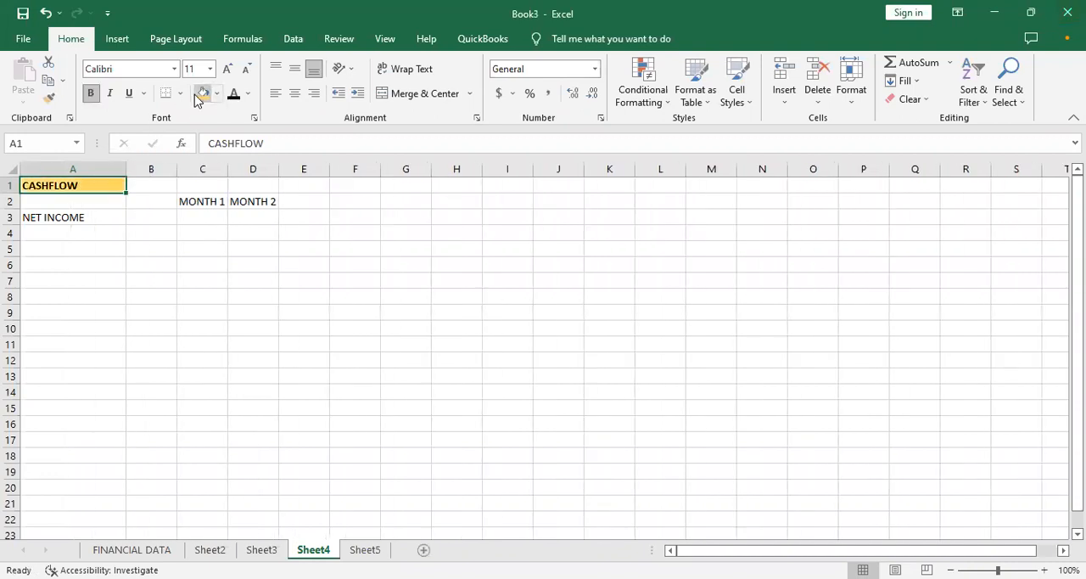
{"action": "left_click", "coordinate": [227, 68]}
{"action": "left_click", "coordinate": [228, 68]}
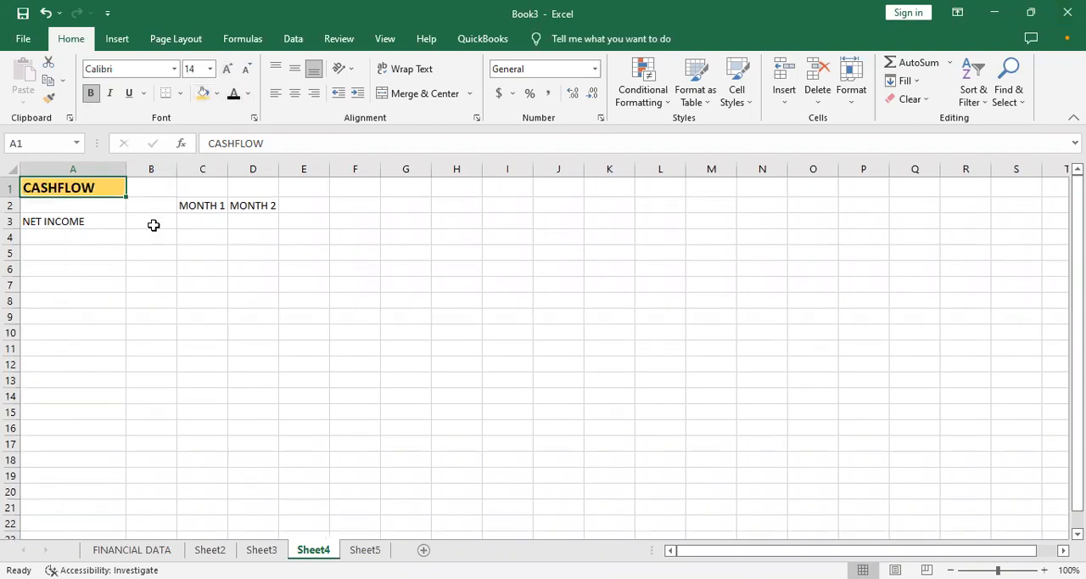
- Widen columns C and D under the MONTH 1 and MONTH 2 headings
{"action": "left_click", "coordinate": [85, 220]}
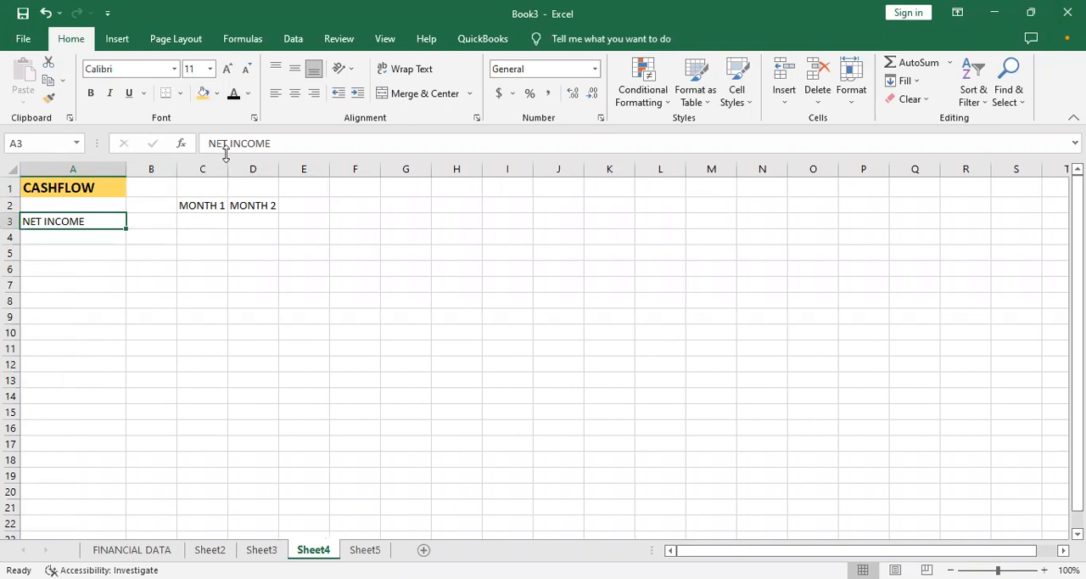
{"action": "left_click_drag", "start_coordinate": [226, 166], "coordinate": [392, 178]}
{"action": "left_click_drag", "start_coordinate": [303, 174], "coordinate": [265, 168]}
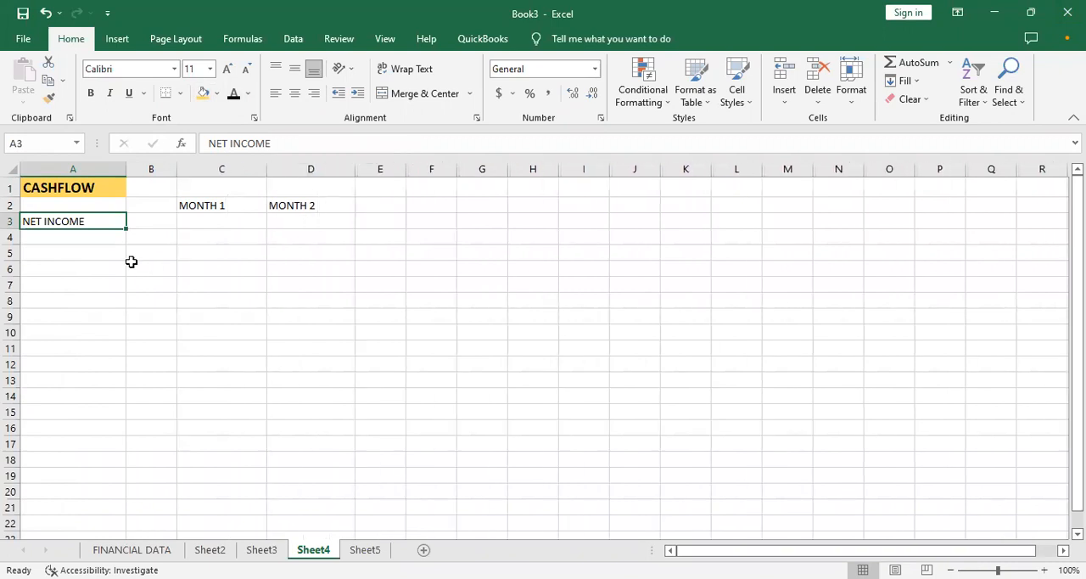
- Go back to the balance sheet on Sheet5 and check the Cash cells C5 and D5
{"action": "left_click", "coordinate": [365, 549]}
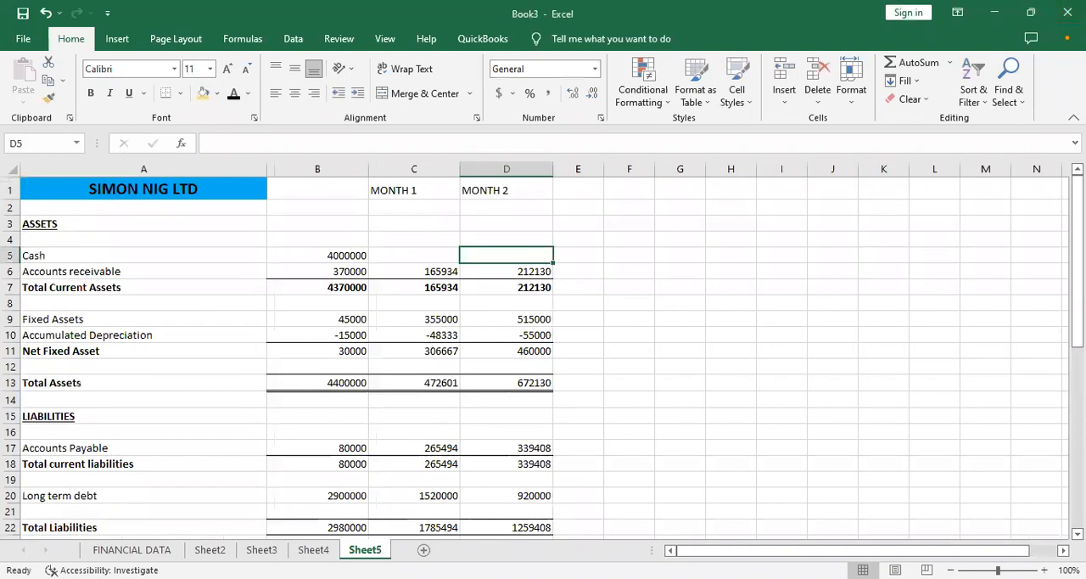
{"action": "left_click", "coordinate": [426, 256]}
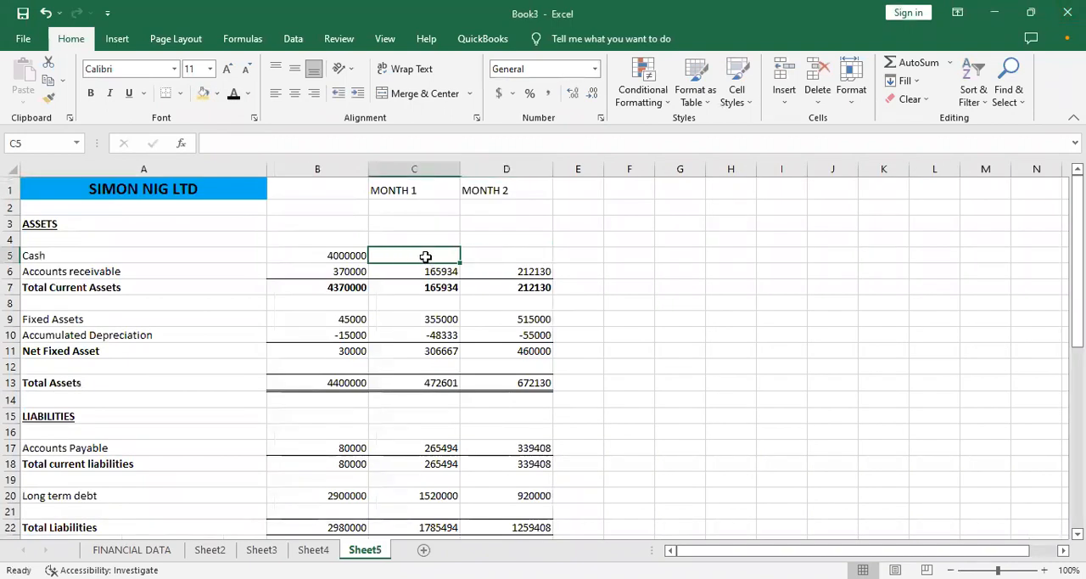
{"action": "left_click", "coordinate": [497, 255]}
{"action": "left_click", "coordinate": [428, 256]}
{"action": "left_click", "coordinate": [492, 256]}
- Fill the MONTH 1 and MONTH 2 headings in C1:D1 of Sheet5 with light blue, and return to the cashflow sheet, Sheet4
{"action": "left_click_drag", "start_coordinate": [402, 190], "coordinate": [497, 187]}
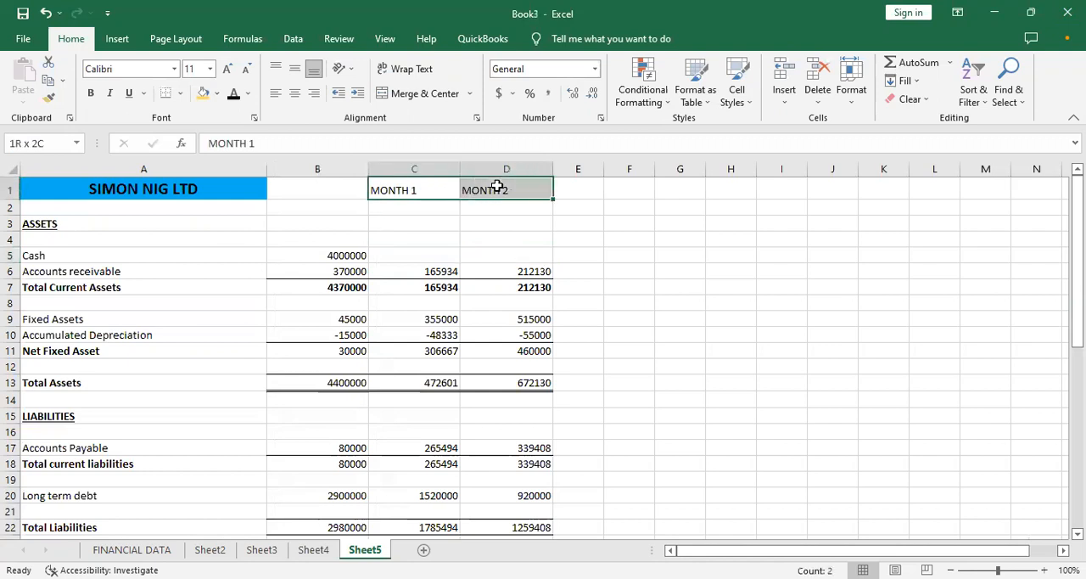
{"action": "left_click", "coordinate": [204, 95]}
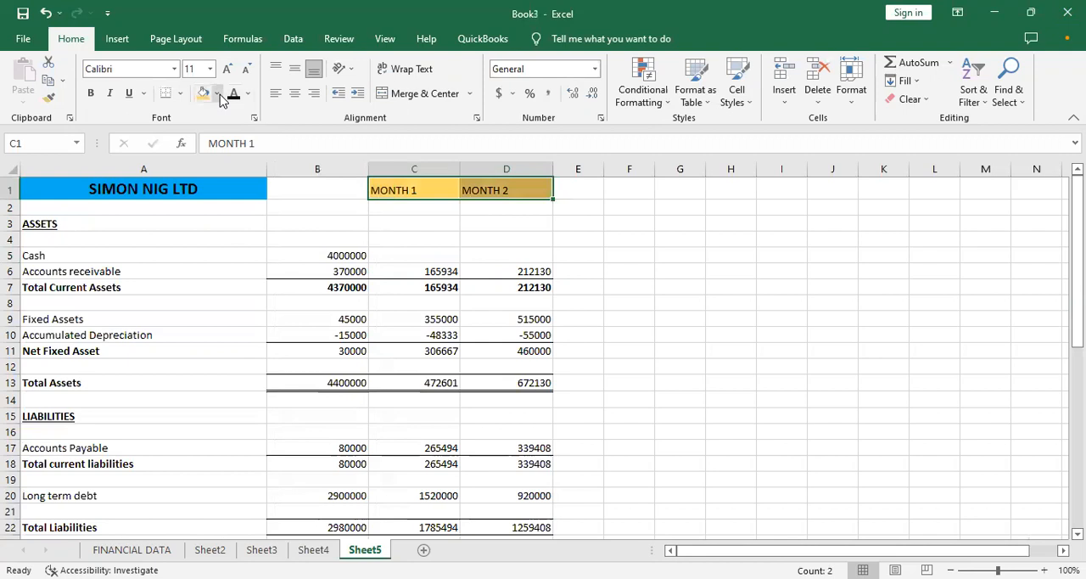
{"action": "left_click", "coordinate": [218, 94]}
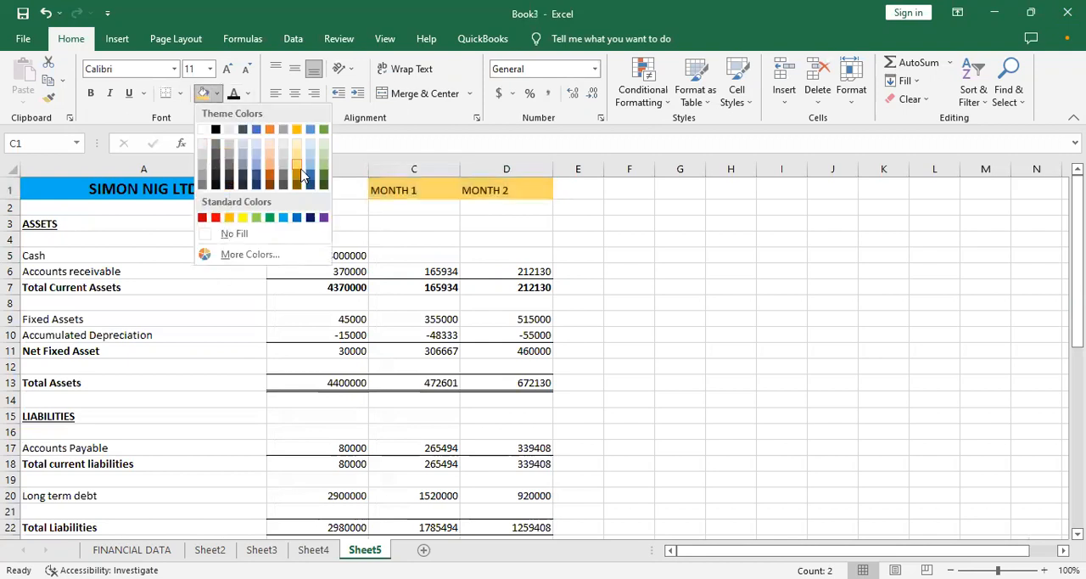
{"action": "left_click", "coordinate": [258, 165]}
{"action": "left_click", "coordinate": [295, 210]}
{"action": "left_click_drag", "start_coordinate": [383, 192], "coordinate": [470, 187]}
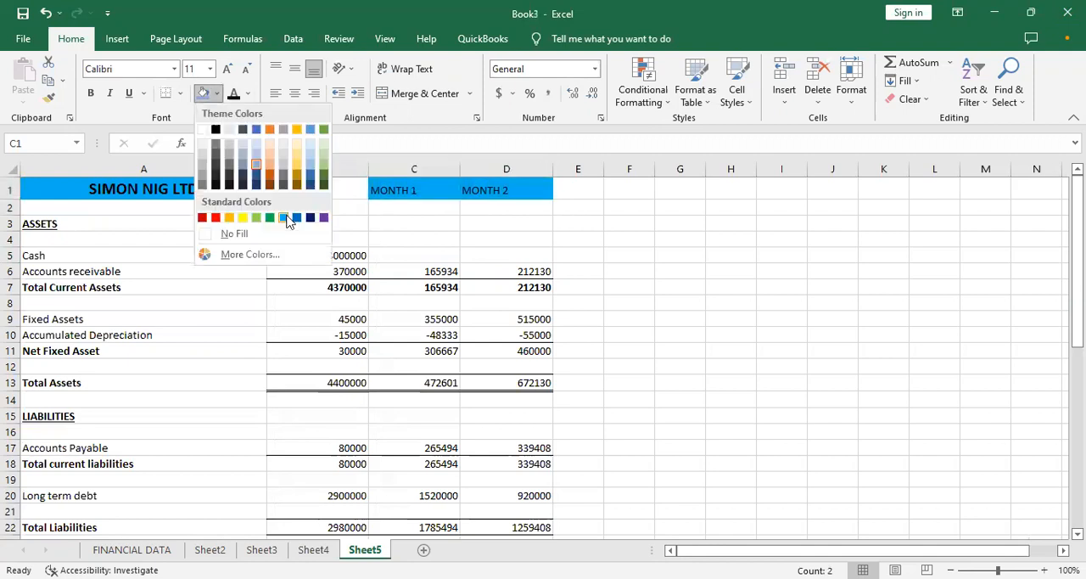
{"action": "left_click", "coordinate": [288, 219]}
{"action": "left_click", "coordinate": [260, 258]}
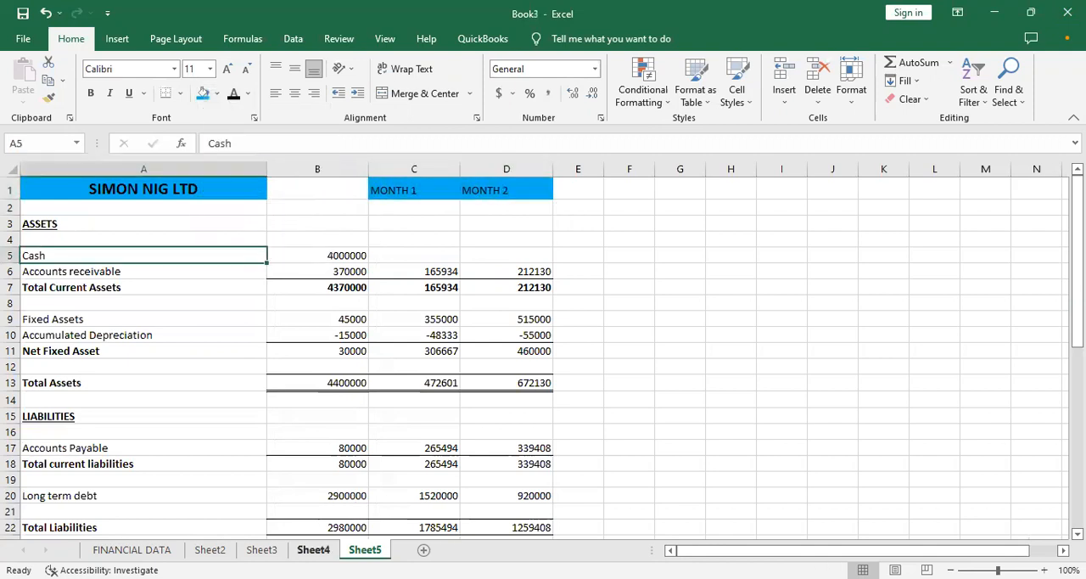
{"action": "left_click", "coordinate": [305, 550]}
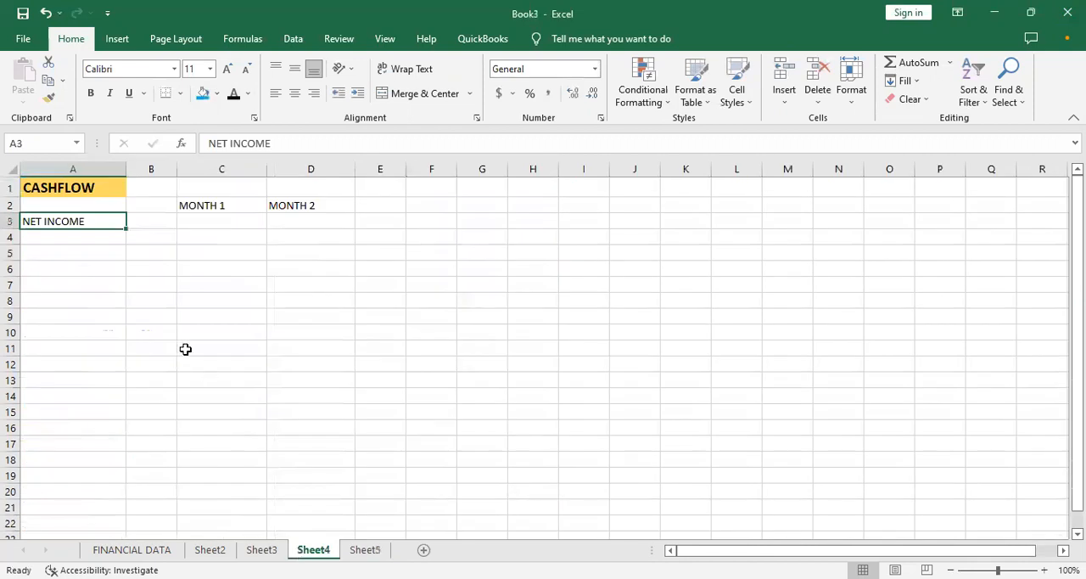
- Try to link the MONTH 1 net income in C3 to the net income in B35 of Sheet2
{"action": "left_click", "coordinate": [204, 226]}
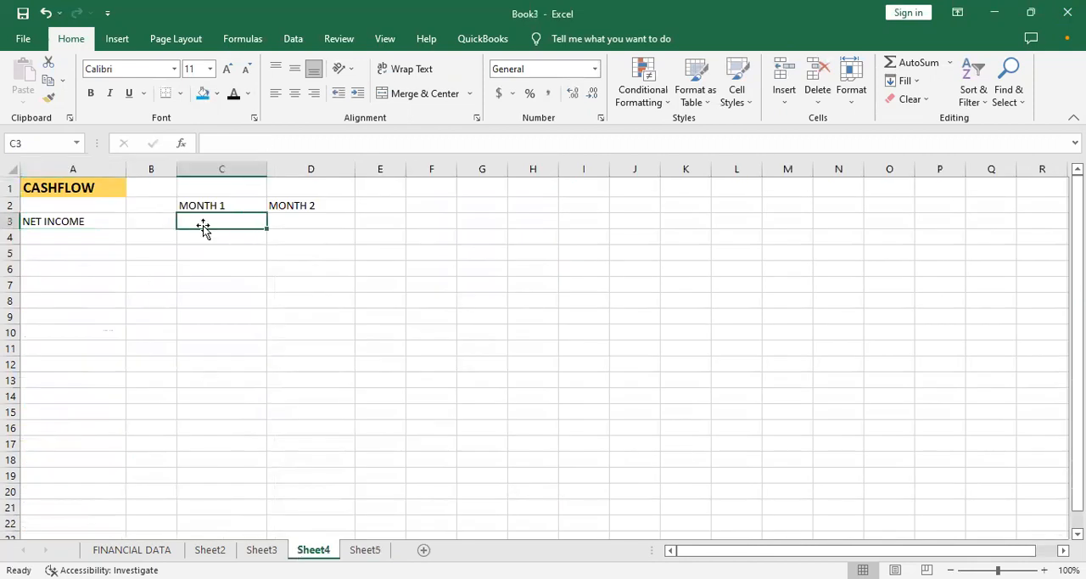
{"action": "type", "text": "="}
{"action": "left_click", "coordinate": [209, 550]}
{"action": "key", "text": "Down"}
{"action": "key", "text": "Down"}
{"action": "key", "text": "Down"}
{"action": "key", "text": "Down"}
{"action": "key", "text": "Down"}
{"action": "key", "text": "Down"}
{"action": "key", "text": "Down"}
{"action": "key", "text": "Down"}
{"action": "key", "text": "Down"}
{"action": "key", "text": "Down"}
{"action": "key", "text": "Down"}
{"action": "key", "text": "Down"}
{"action": "key", "text": "Down"}
{"action": "key", "text": "Down"}
{"action": "key", "text": "Down"}
{"action": "key", "text": "Down"}
{"action": "key", "text": "Down"}
{"action": "key", "text": "Down"}
{"action": "key", "text": "Down"}
{"action": "key", "text": "Down"}
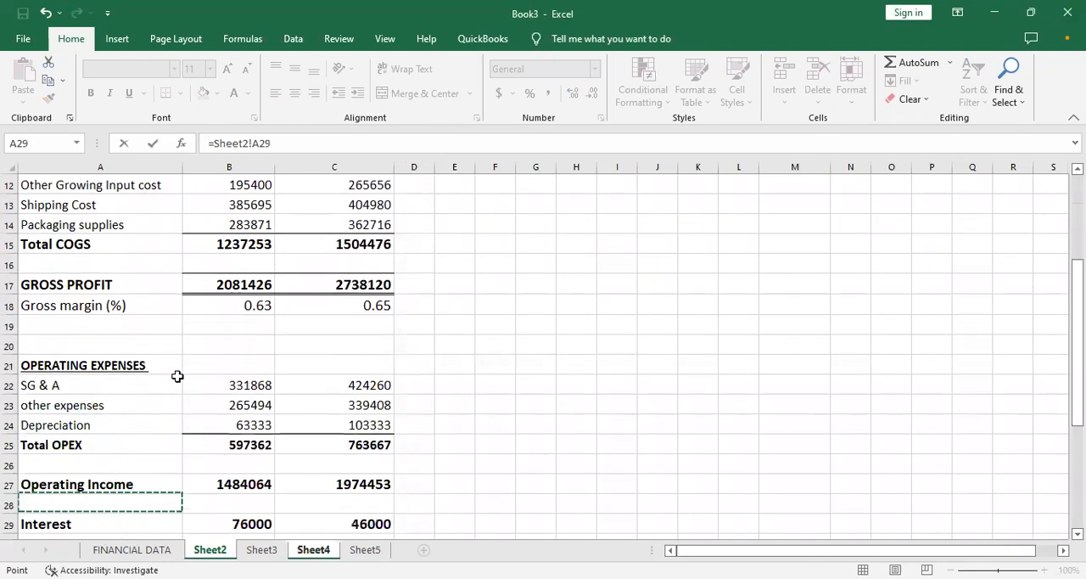
{"action": "key", "text": "Down"}
{"action": "key", "text": "Down"}
{"action": "key", "text": "Down"}
{"action": "key", "text": "Down"}
{"action": "key", "text": "Down"}
{"action": "key", "text": "Down"}
{"action": "key", "text": "Down"}
{"action": "key", "text": "Down"}
{"action": "key", "text": "Up"}
{"action": "key", "text": "Up"}
{"action": "key", "text": "Right"}
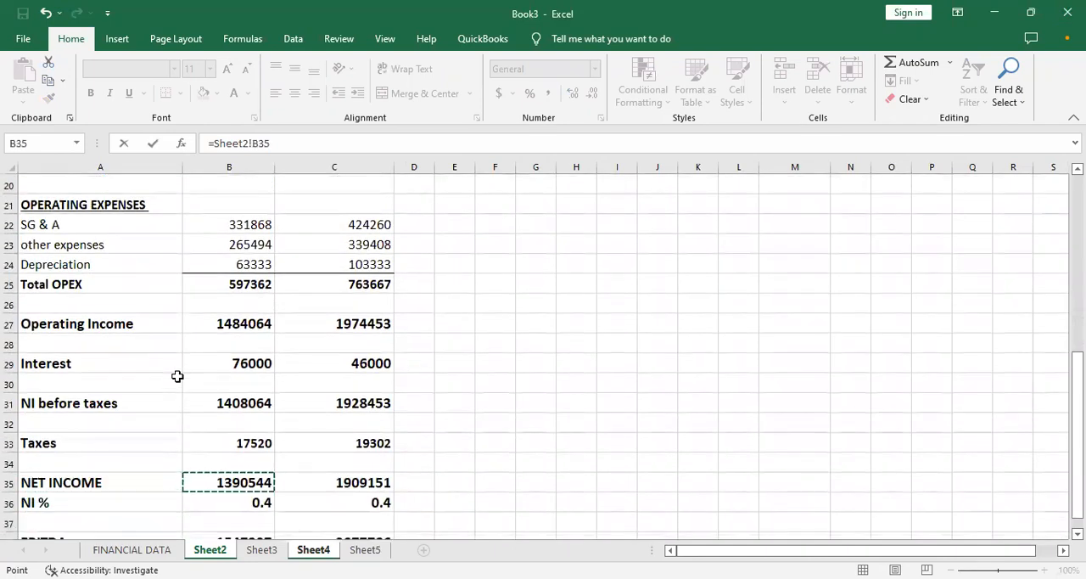
{"action": "key", "text": "Return"}
{"action": "left_click_drag", "start_coordinate": [243, 186], "coordinate": [269, 226]}
{"action": "left_click", "coordinate": [240, 222]}
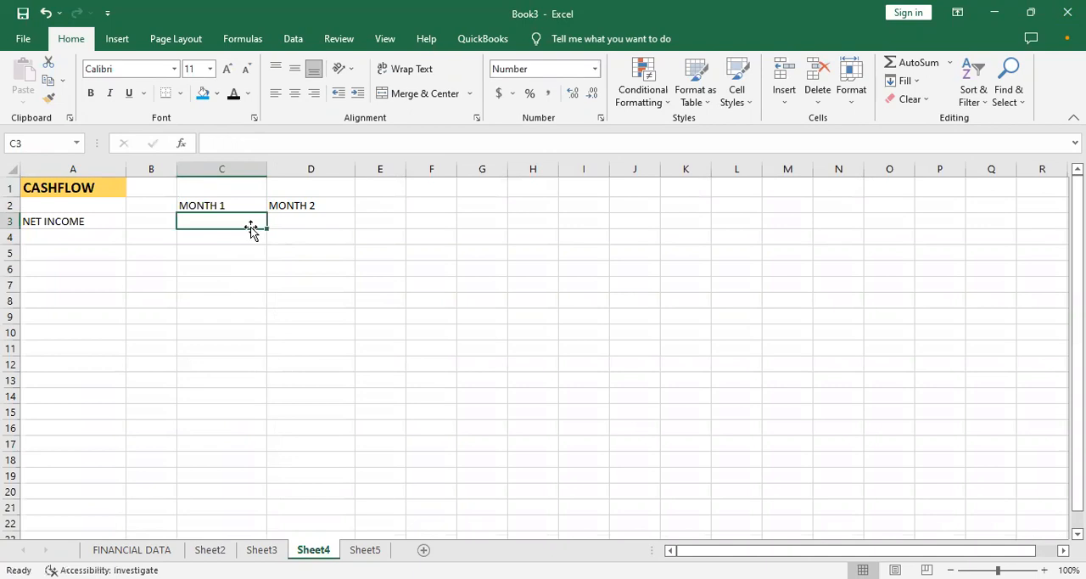
{"action": "left_click", "coordinate": [247, 232]}
{"action": "left_click", "coordinate": [242, 219]}
{"action": "left_click_drag", "start_coordinate": [268, 228], "coordinate": [291, 223]}
{"action": "left_click", "coordinate": [291, 224]}
{"action": "type", "text": "H"}
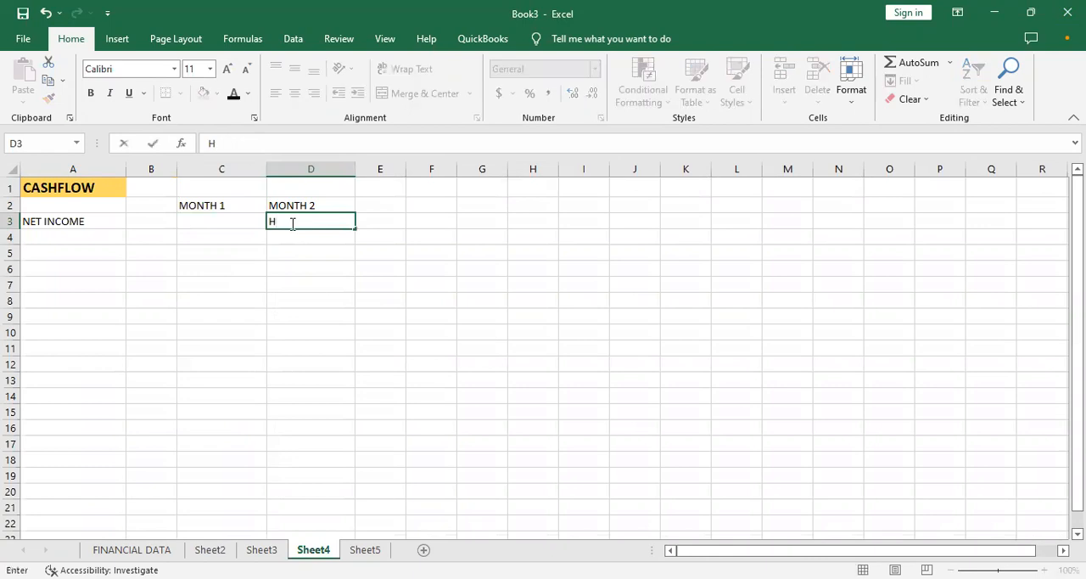
{"action": "key", "text": "Left"}
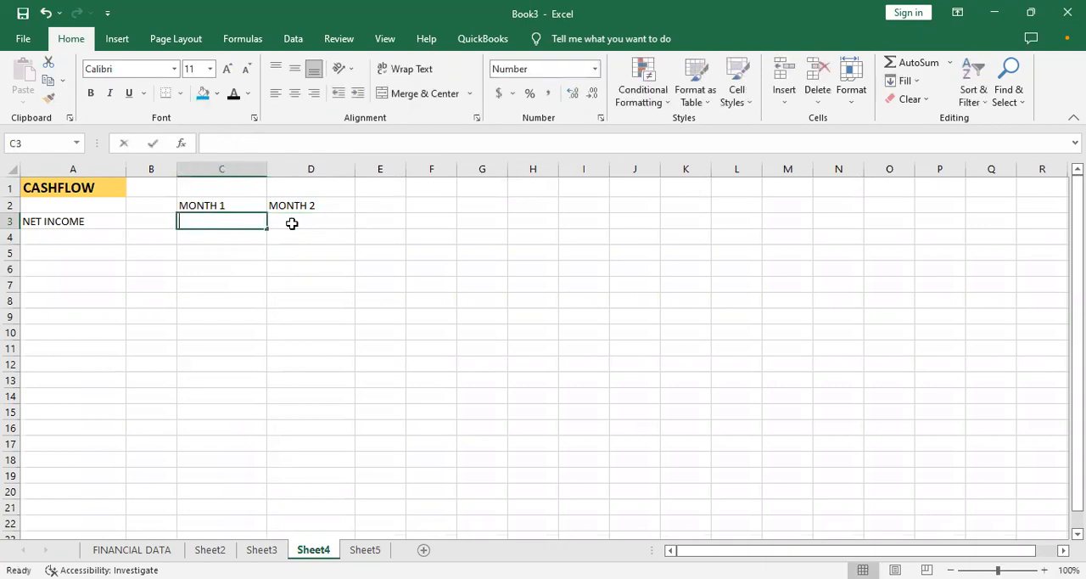
- Link the MONTH 1 net income in C3 to B35 of Sheet2 and copy the formula across to D3
{"action": "type", "text": "="}
{"action": "left_click", "coordinate": [202, 550]}
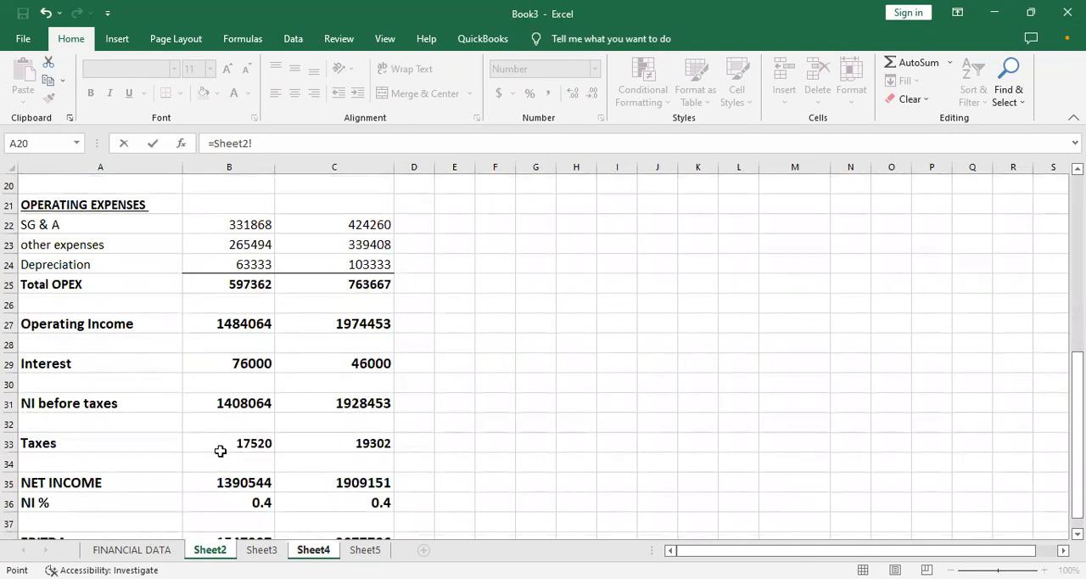
{"action": "left_click", "coordinate": [229, 480]}
{"action": "key", "text": "Return"}
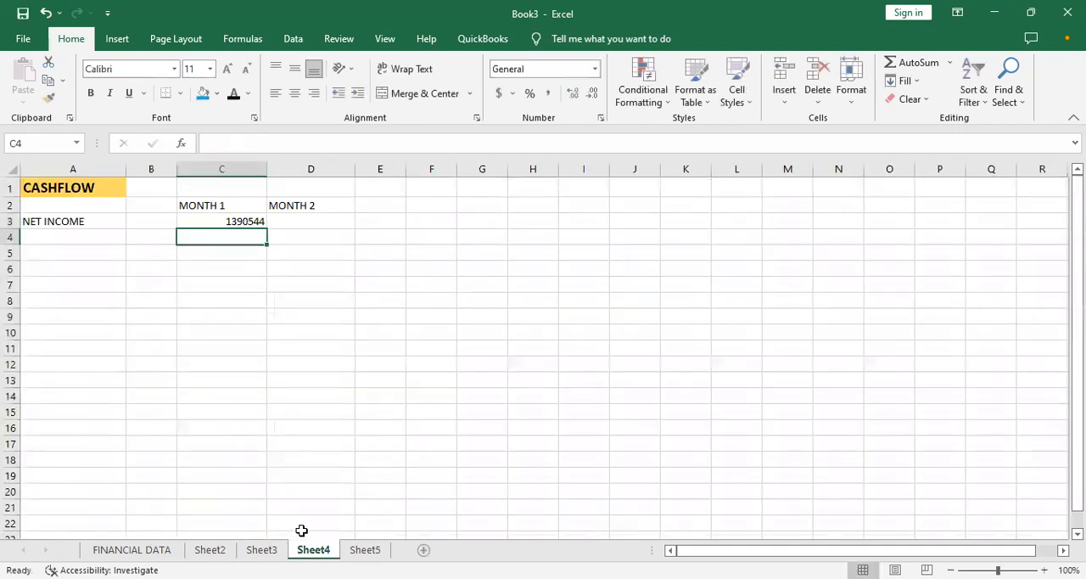
{"action": "left_click", "coordinate": [255, 219]}
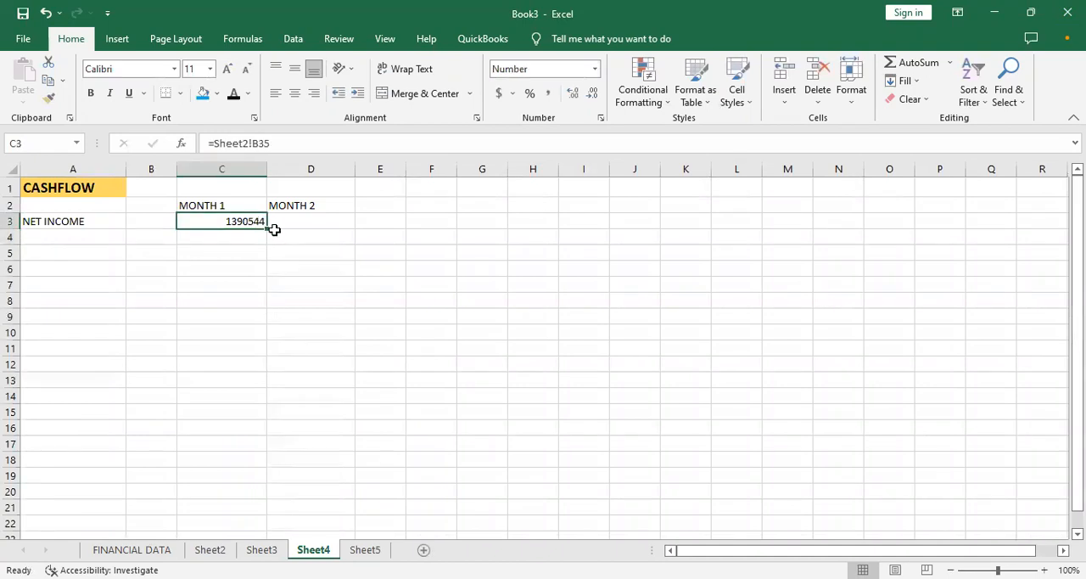
{"action": "left_click_drag", "start_coordinate": [266, 228], "coordinate": [312, 231]}
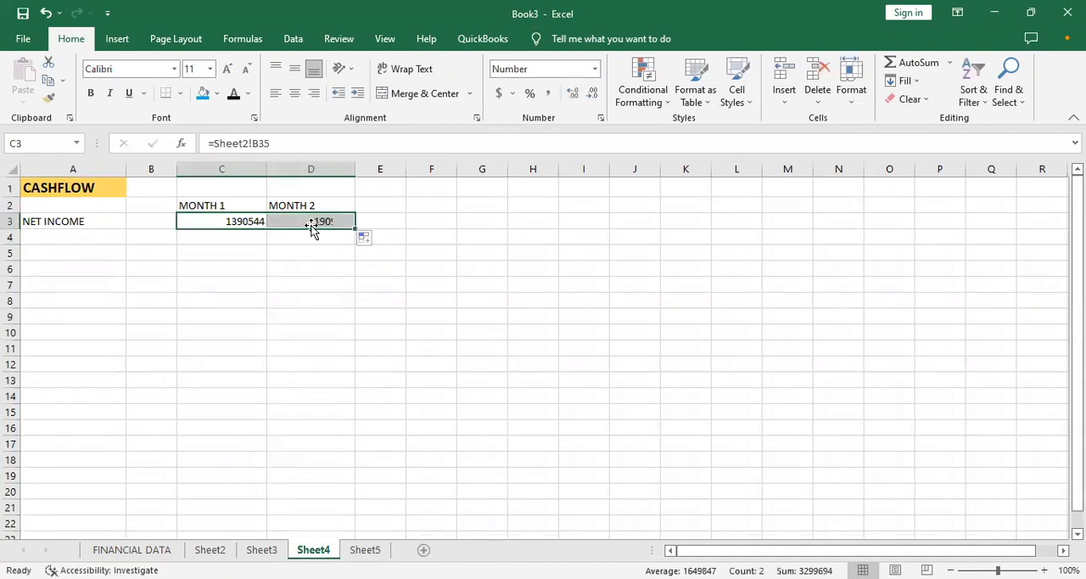
- Enter the section heading C.F FROM OPERATING ACTIVITIES in A5
{"action": "left_click", "coordinate": [106, 239]}
{"action": "key", "text": "Return"}
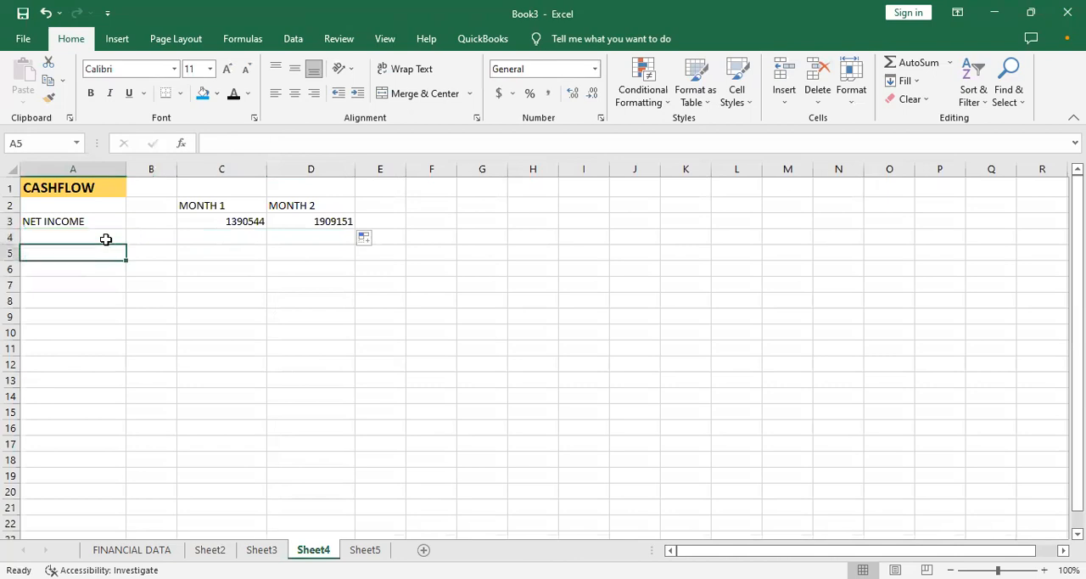
{"action": "type", "text": "OPER"}
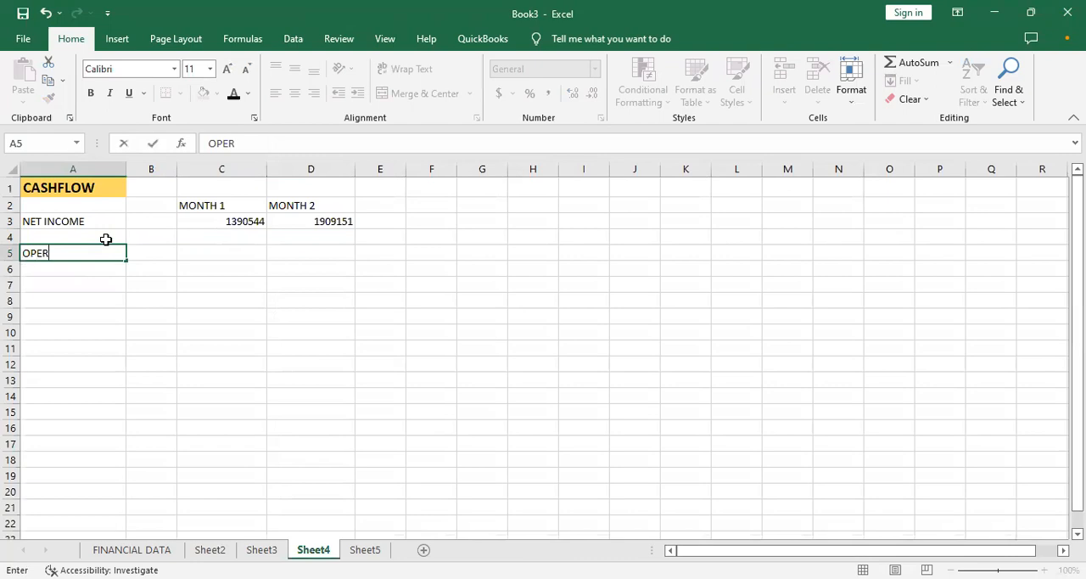
{"action": "type", "text": "A"}
{"action": "key", "text": "BackSpace"}
{"action": "key", "text": "BackSpace"}
{"action": "key", "text": "BackSpace"}
{"action": "key", "text": "BackSpace"}
{"action": "key", "text": "BackSpace"}
{"action": "type", "text": "C.F FROM OPERATIN"}
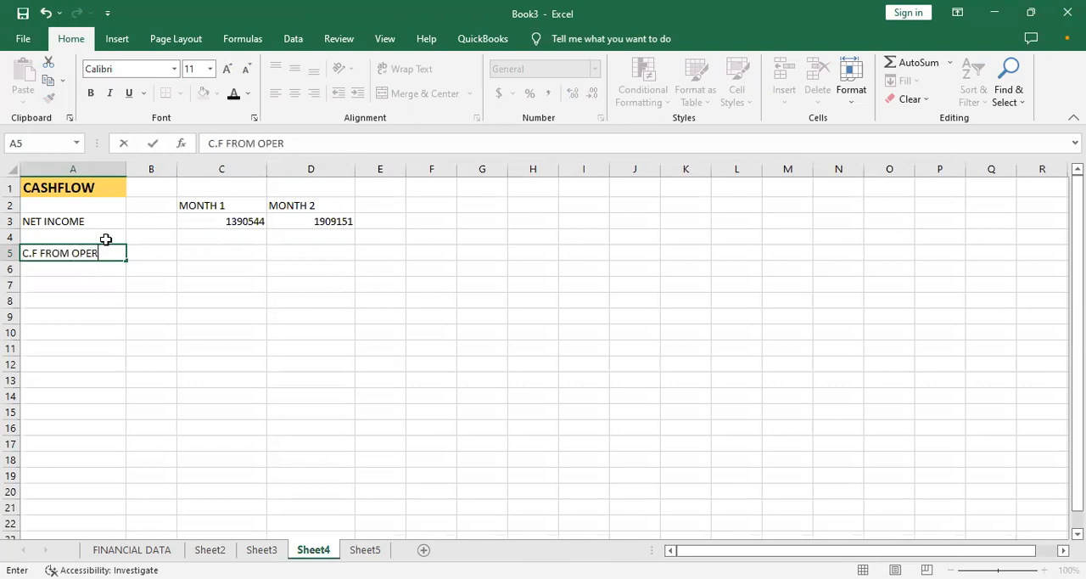
{"action": "type", "text": "G ACTIVITIES"}
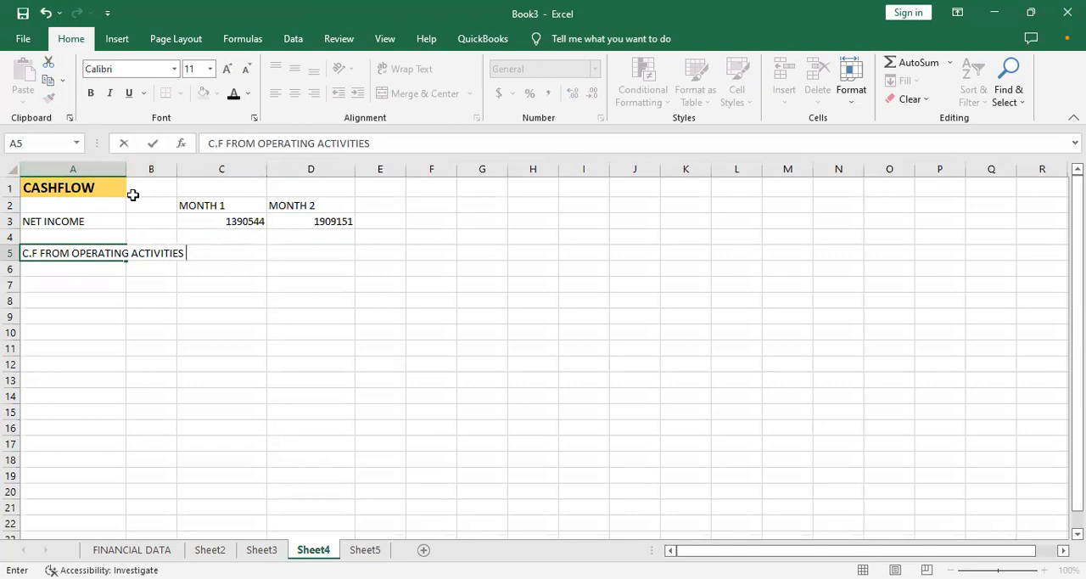
- Widen column A to fit the operating activities heading, and make that heading in A5 bold with a yellow fill
{"action": "left_click", "coordinate": [133, 190]}
{"action": "left_click_drag", "start_coordinate": [126, 169], "coordinate": [158, 169]}
{"action": "left_click", "coordinate": [138, 247]}
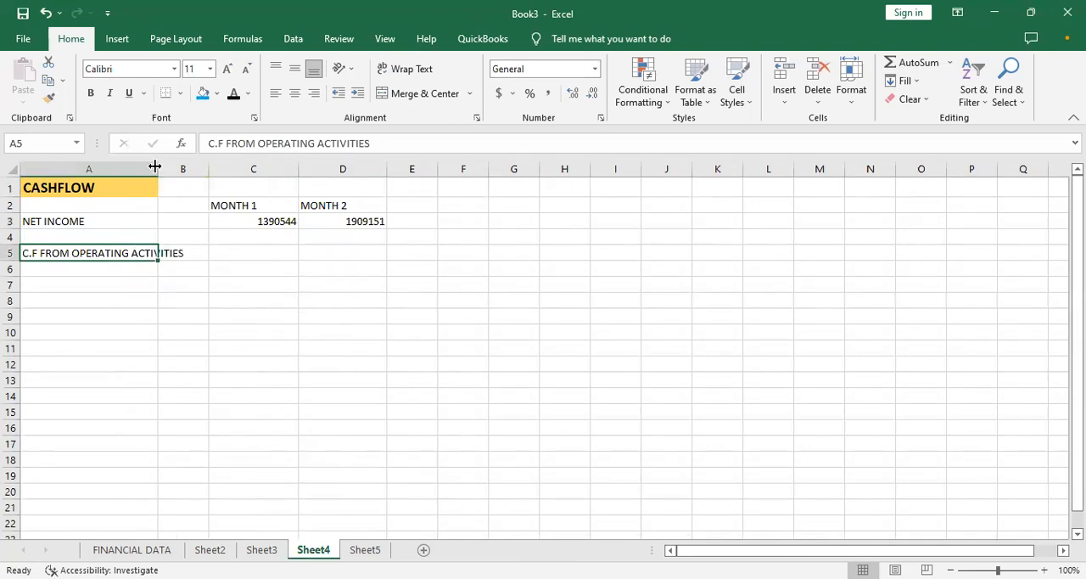
{"action": "left_click_drag", "start_coordinate": [155, 166], "coordinate": [225, 174]}
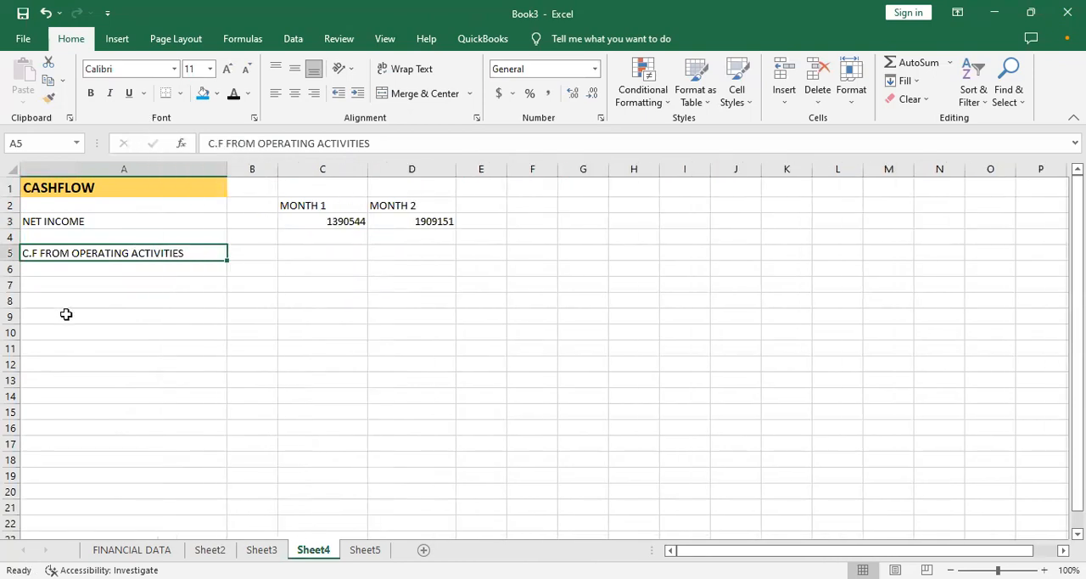
{"action": "key", "text": "ctrl+b"}
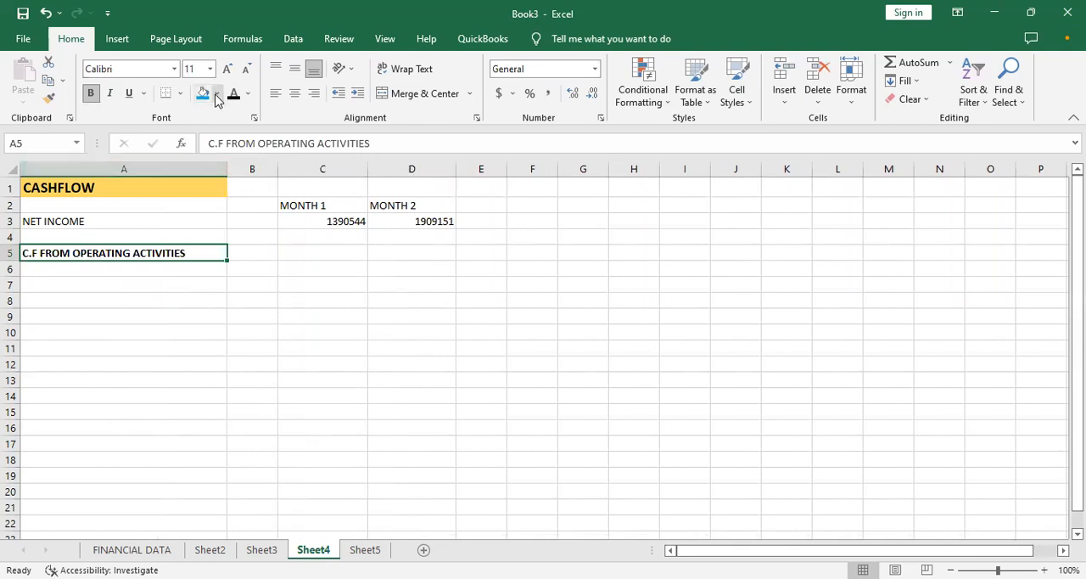
{"action": "left_click", "coordinate": [246, 218]}
- Enter the label Depreciation in A6 under the operating activities heading
{"action": "left_click", "coordinate": [121, 271]}
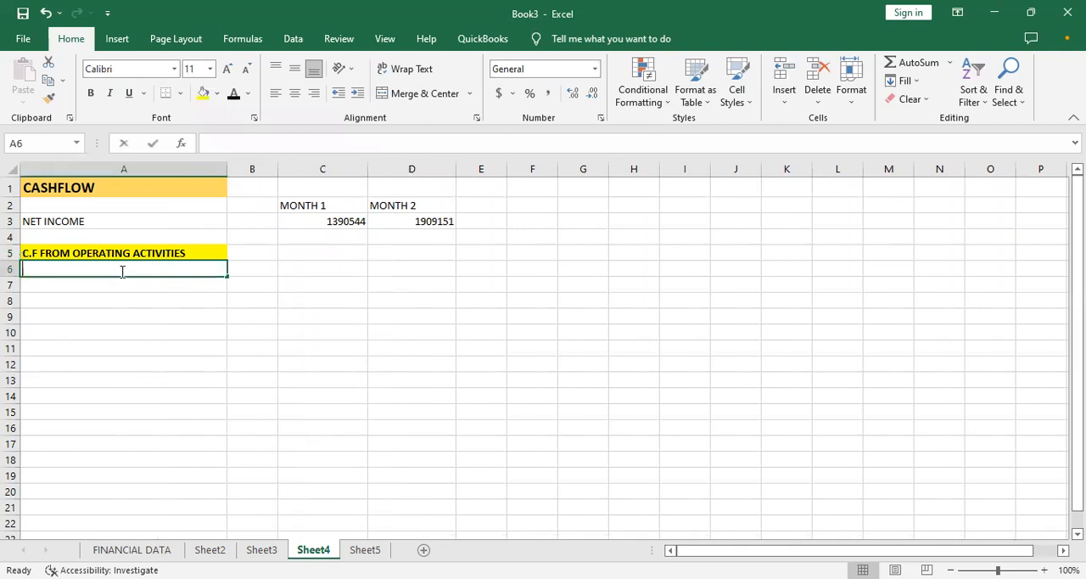
{"action": "type", "text": "DE"}
{"action": "key", "text": "BackSpace"}
{"action": "key", "text": "BackSpace"}
{"action": "type", "text": "Deprec"}
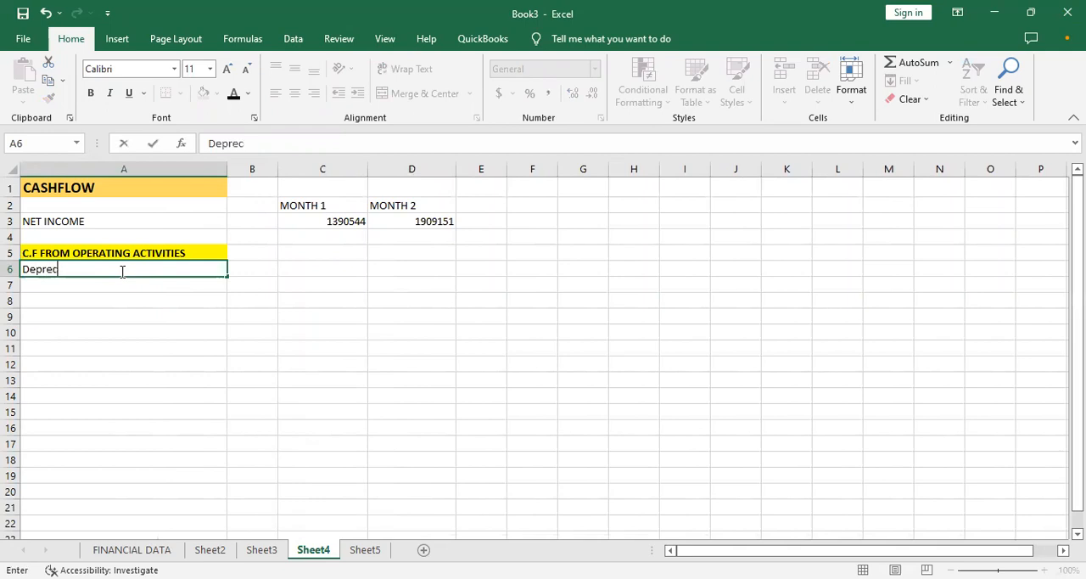
{"action": "type", "text": "iation"}
- Link the MONTH 1 depreciation in C6 to the depreciation total in C15 of Sheet3, and copy the formula to D6
{"action": "key", "text": "Tab"}
{"action": "key", "text": "Tab"}
{"action": "type", "text": "="}
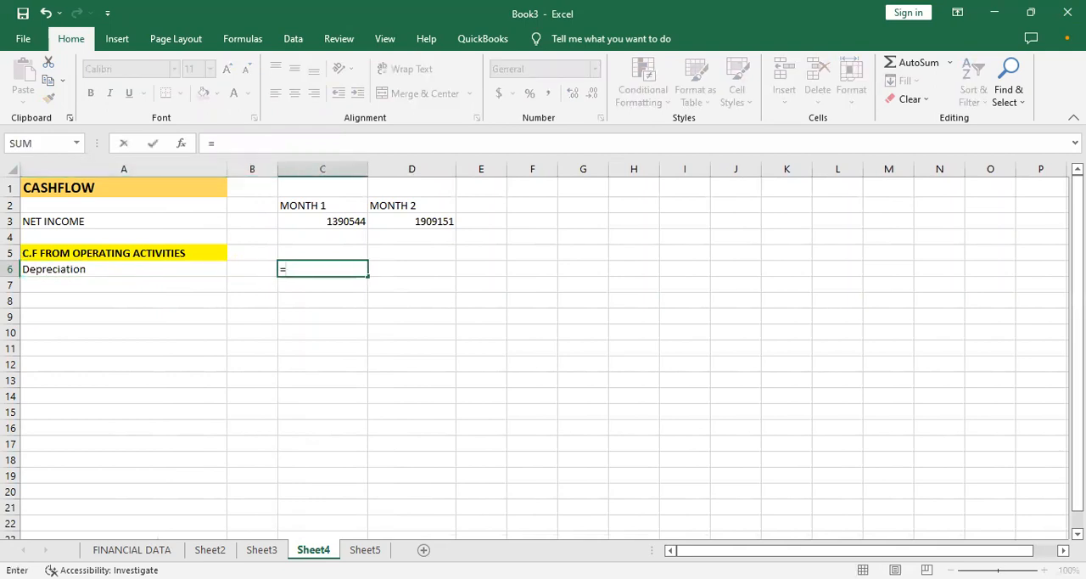
{"action": "left_click", "coordinate": [259, 550]}
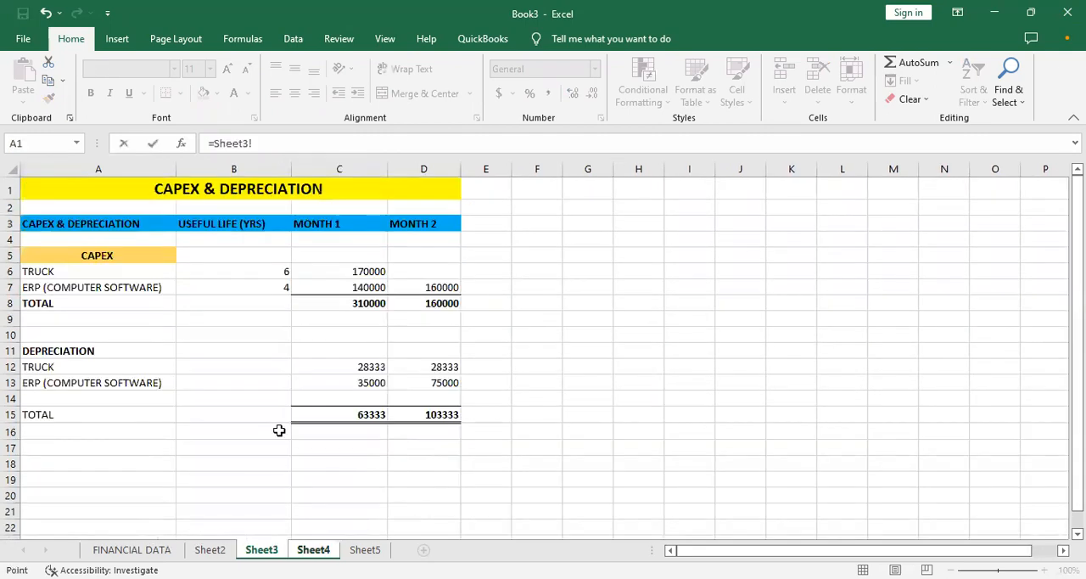
{"action": "left_click", "coordinate": [365, 413]}
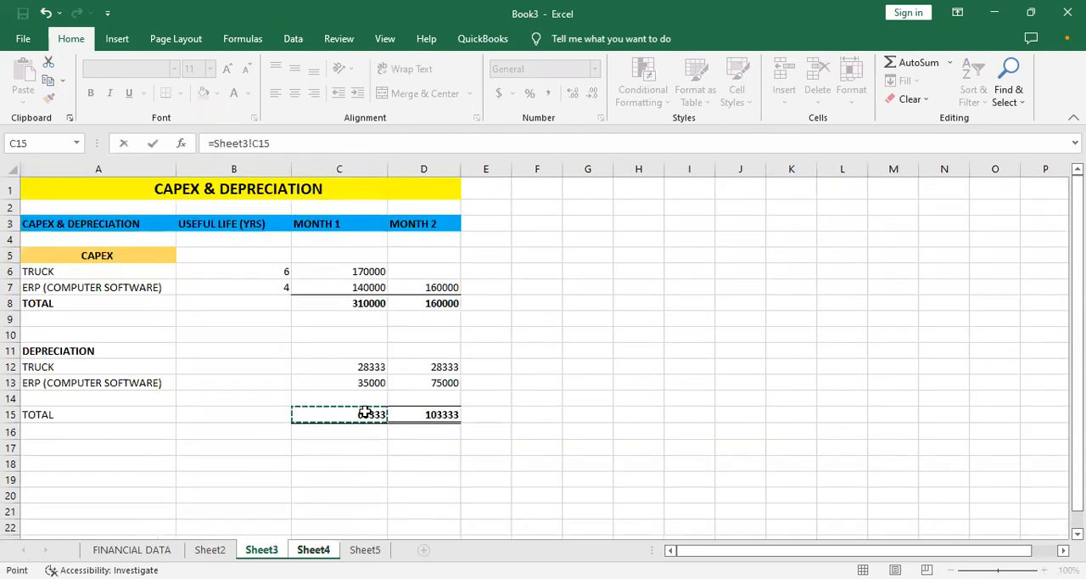
{"action": "key", "text": "Return"}
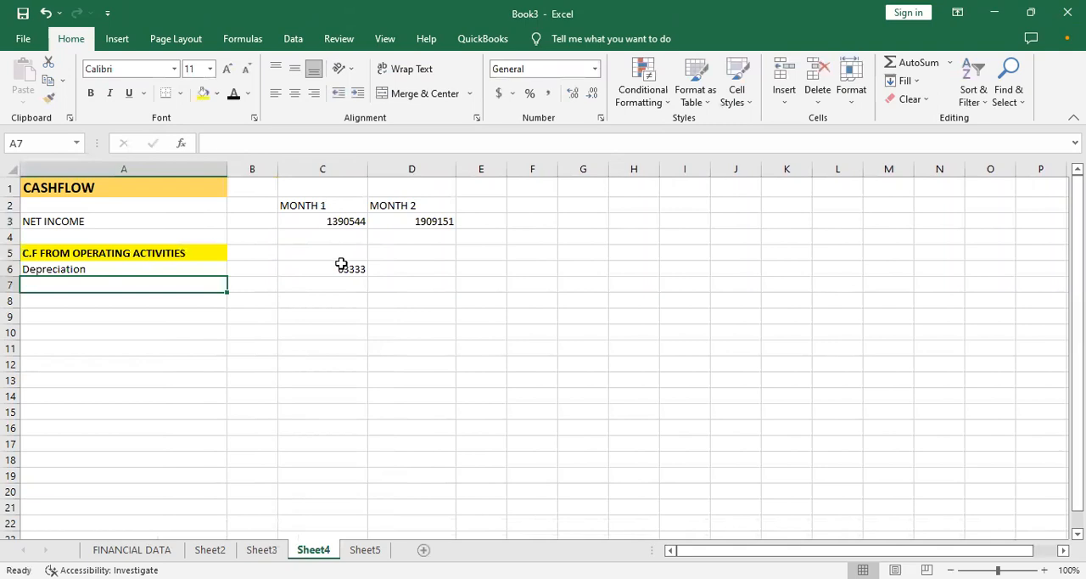
{"action": "left_click", "coordinate": [341, 265]}
{"action": "left_click_drag", "start_coordinate": [368, 275], "coordinate": [410, 271]}
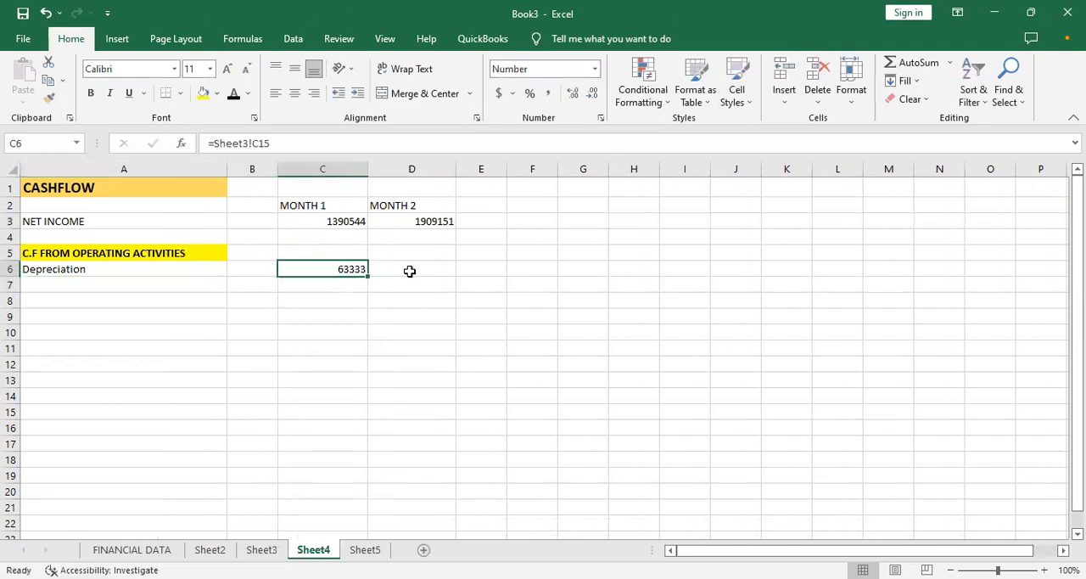
{"action": "left_click", "coordinate": [363, 301]}
{"action": "left_click", "coordinate": [356, 268]}
{"action": "left_click_drag", "start_coordinate": [366, 274], "coordinate": [432, 281]}
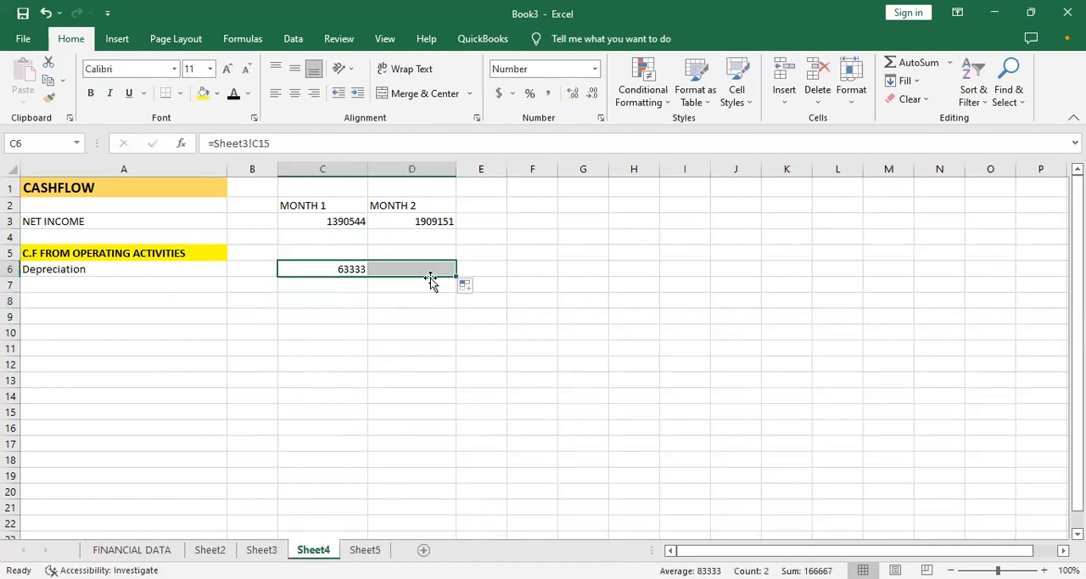
- Enter the label Acct receivables (diff) in A7 below Depreciation
{"action": "left_click", "coordinate": [116, 295]}
{"action": "left_click", "coordinate": [101, 279]}
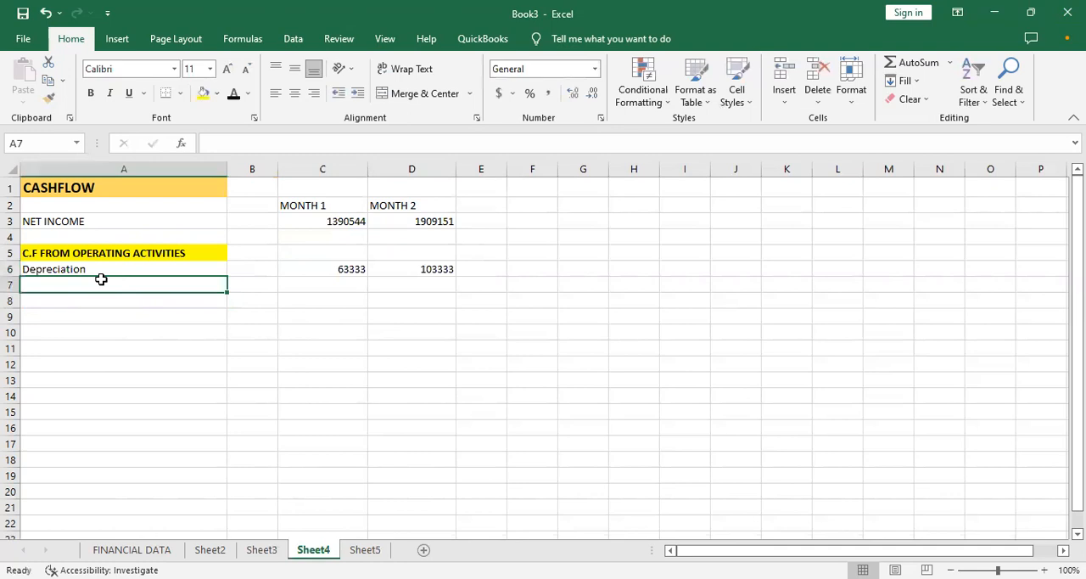
{"action": "type", "text": "Acco"}
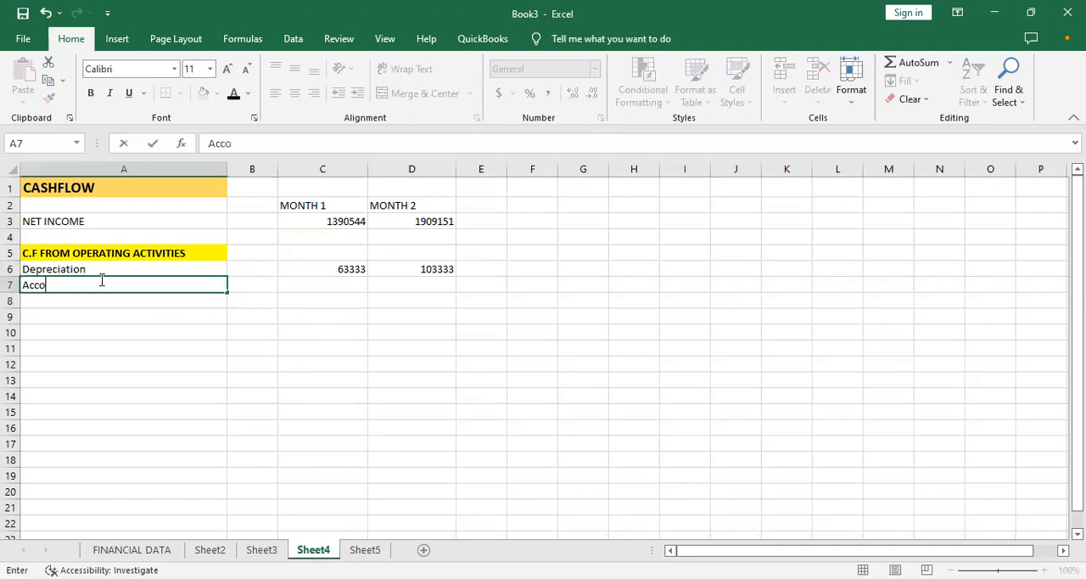
{"action": "key", "text": "BackSpace"}
{"action": "type", "text": "t receivables (diff"}
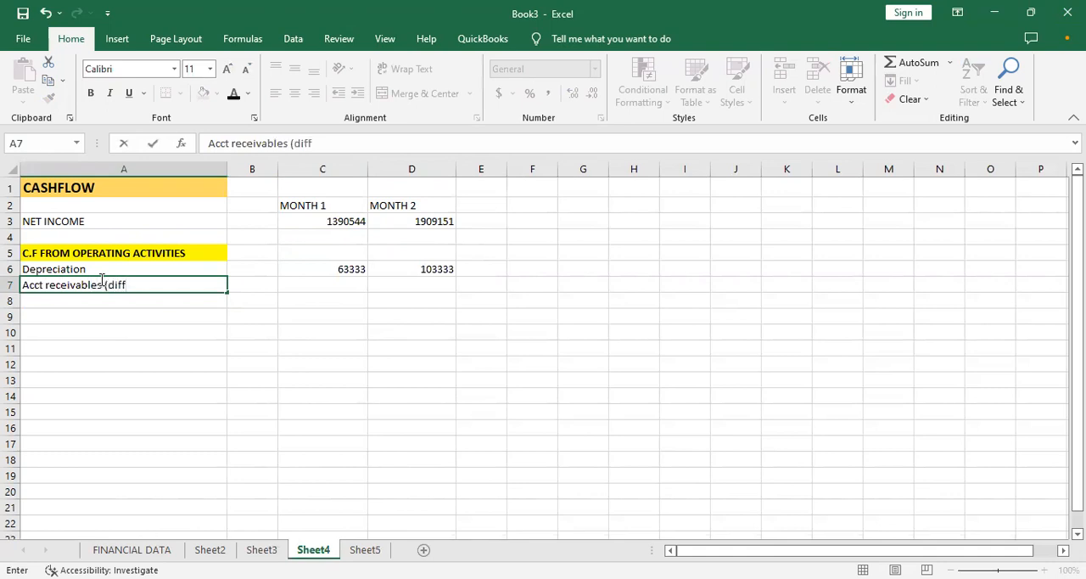
- Enter the label Acct Payables (diff) in A8
{"action": "left_click", "coordinate": [186, 299]}
{"action": "type", "text": "Acct receivables (diff"}
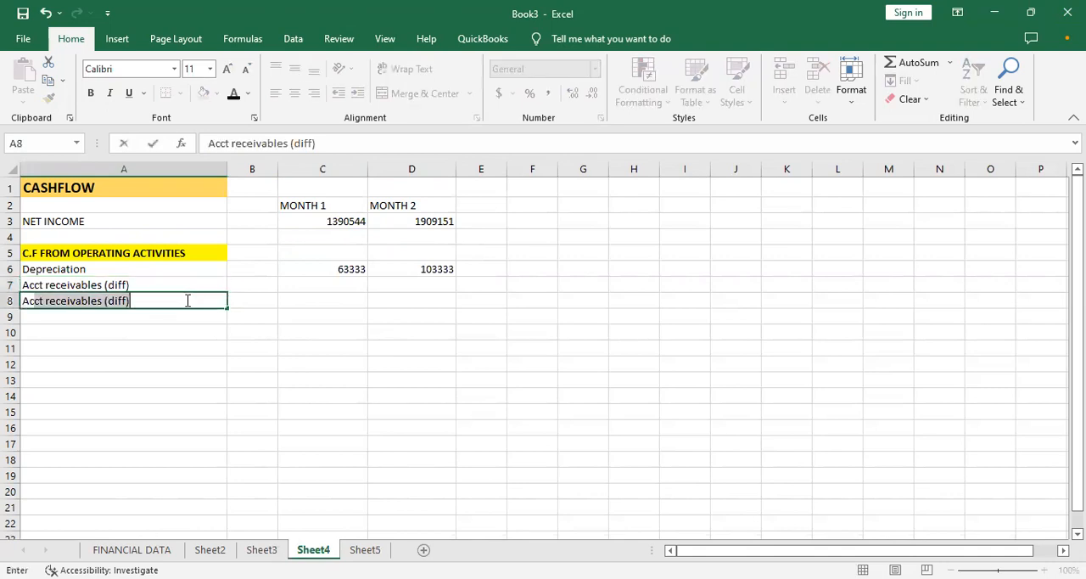
{"action": "type", "text": " Pa"}
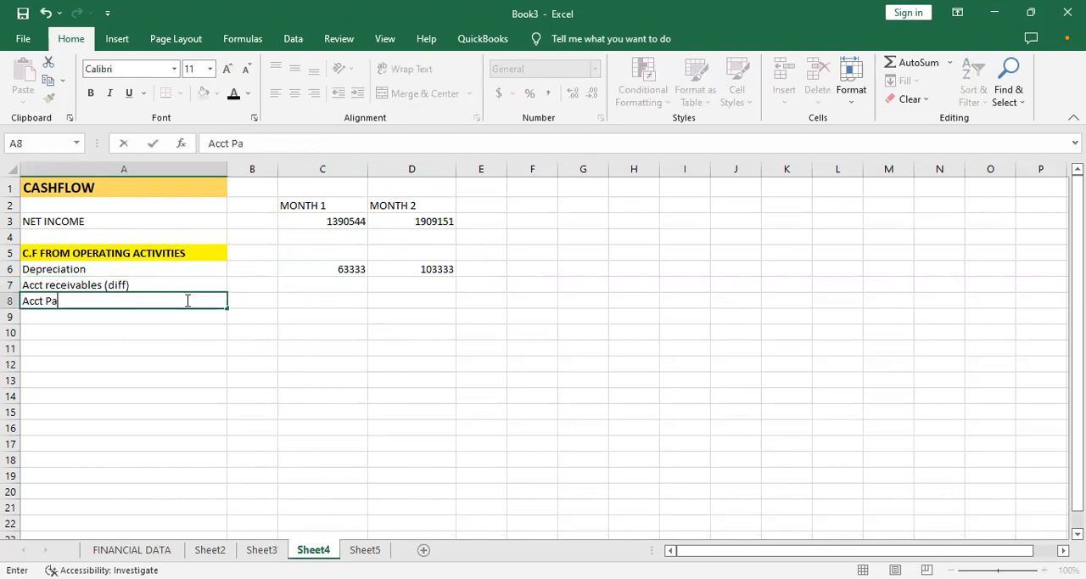
{"action": "type", "text": "yables (diff)"}
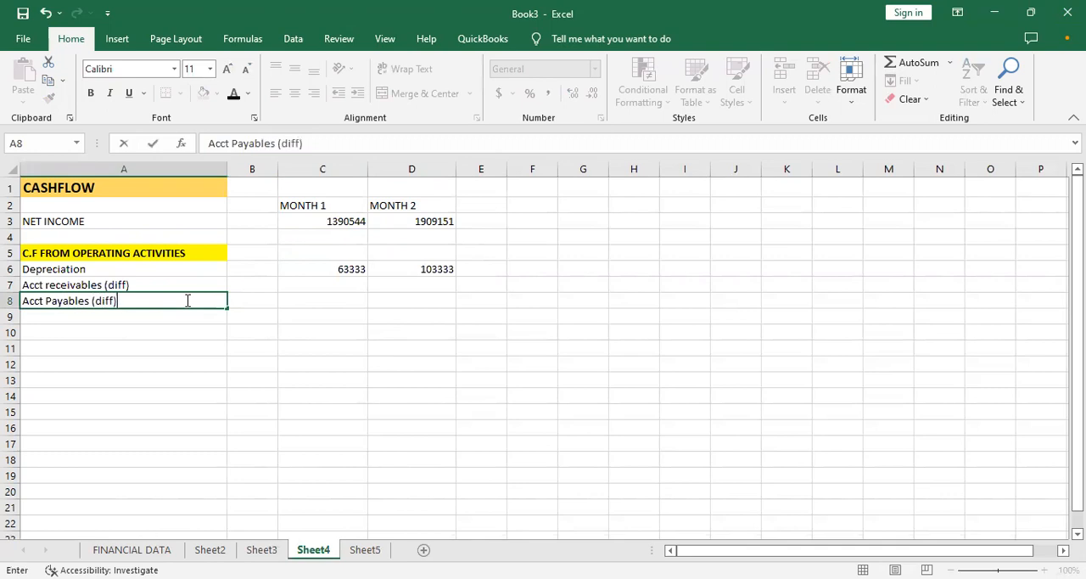
- Calculate the MONTH 1 receivables difference in C7 as Sheet5 B6 minus Sheet5 C6, and copy the formula to D7
{"action": "key", "text": "Up"}
{"action": "key", "text": "Right"}
{"action": "key", "text": "Right"}
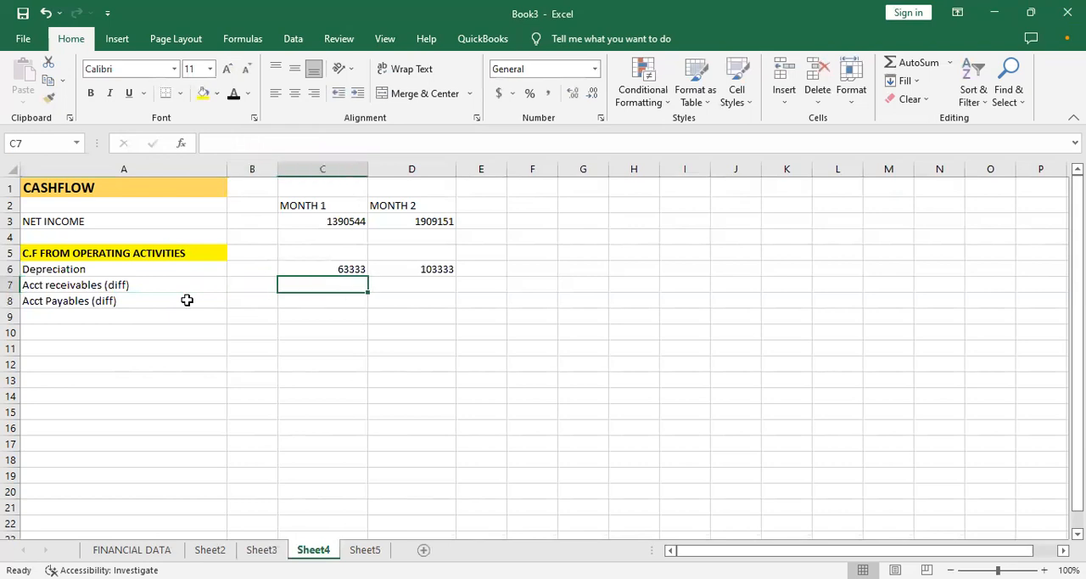
{"action": "type", "text": "="}
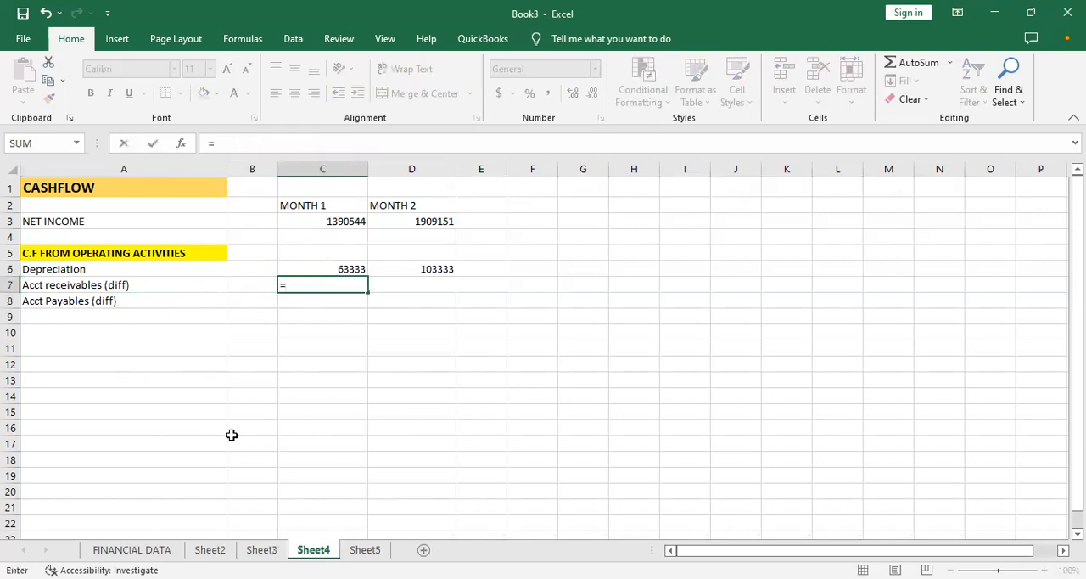
{"action": "left_click", "coordinate": [266, 549]}
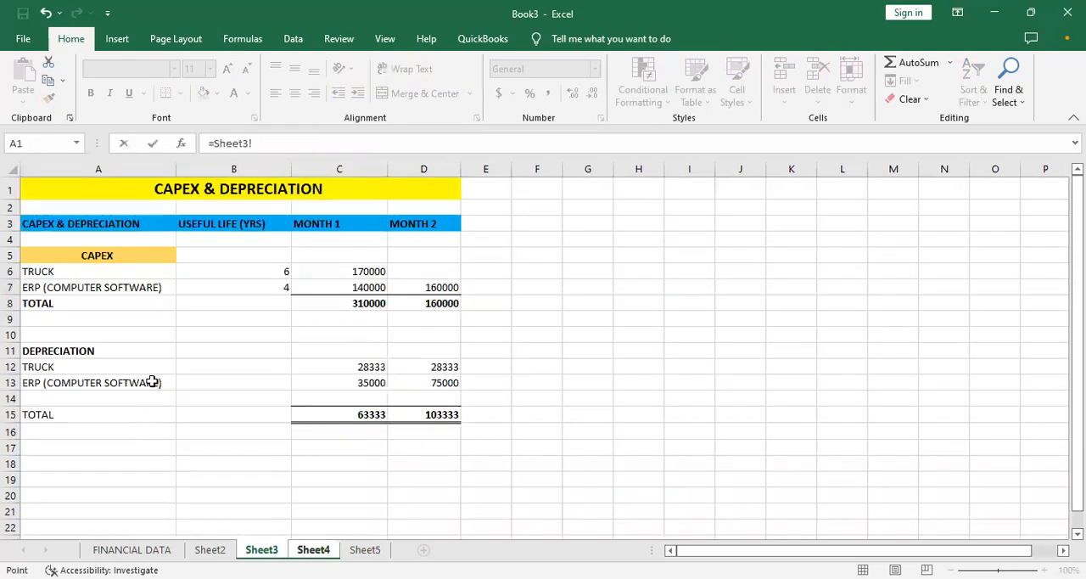
{"action": "left_click", "coordinate": [365, 550]}
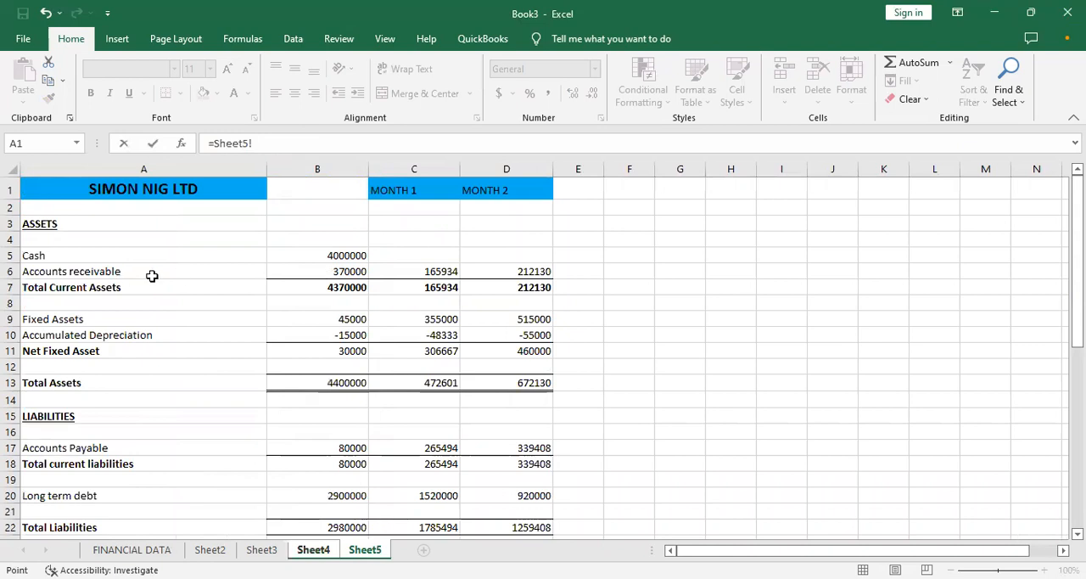
{"action": "left_click", "coordinate": [317, 274]}
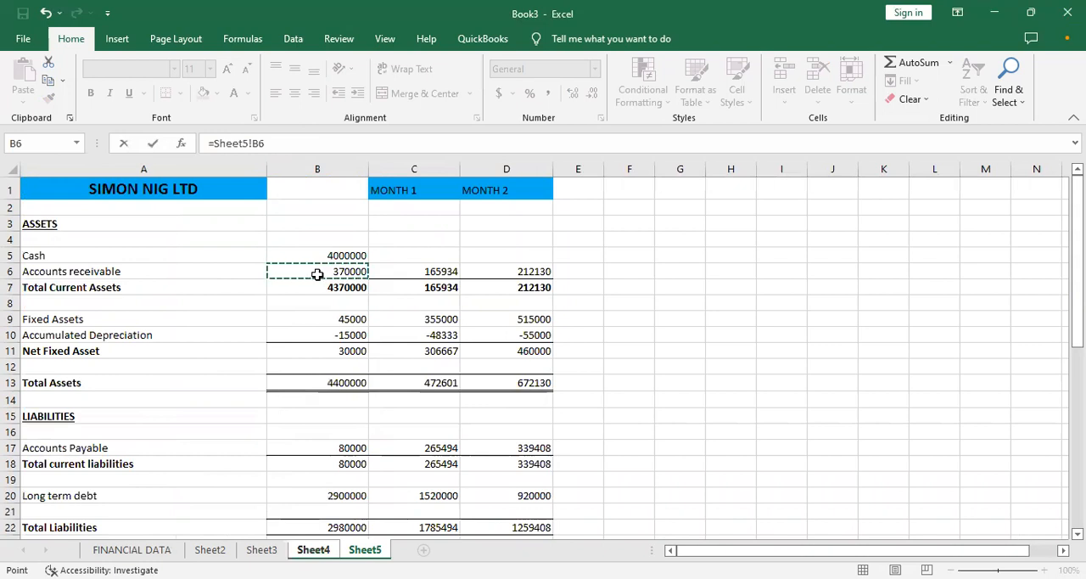
{"action": "type", "text": "-"}
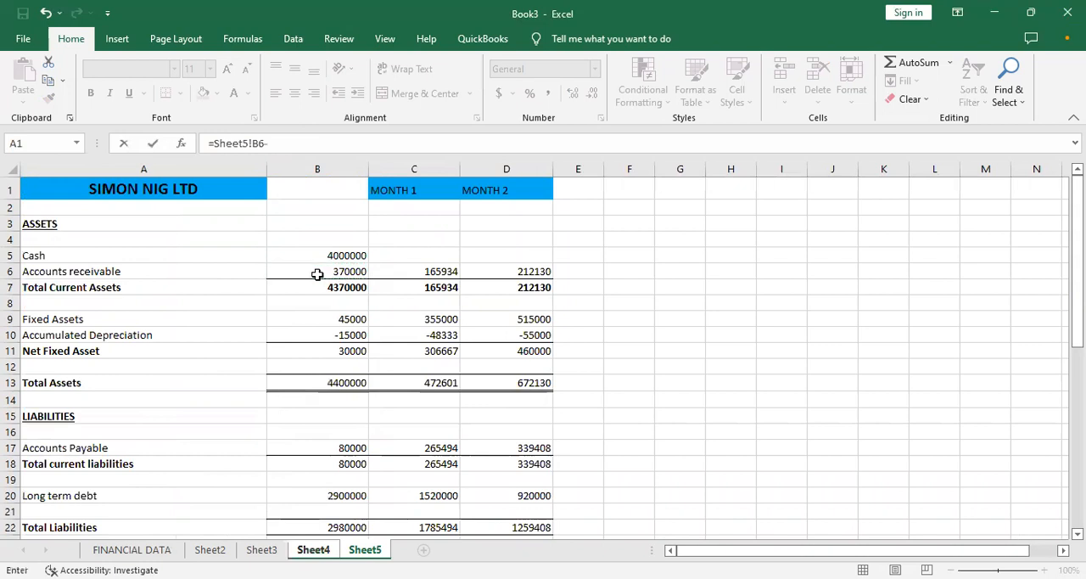
{"action": "left_click", "coordinate": [435, 272]}
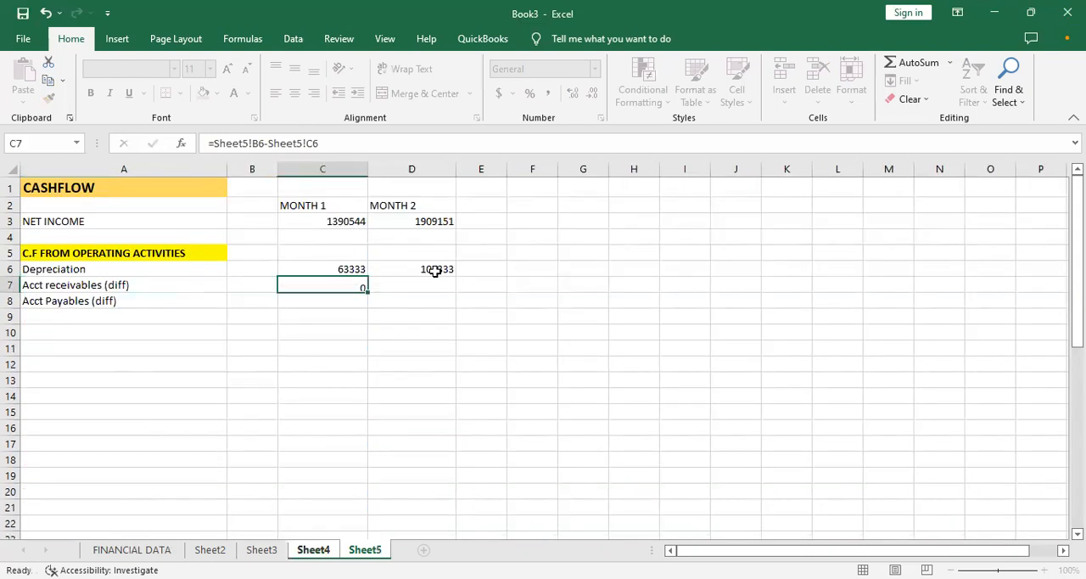
{"action": "key", "text": "Return"}
{"action": "left_click", "coordinate": [358, 285]}
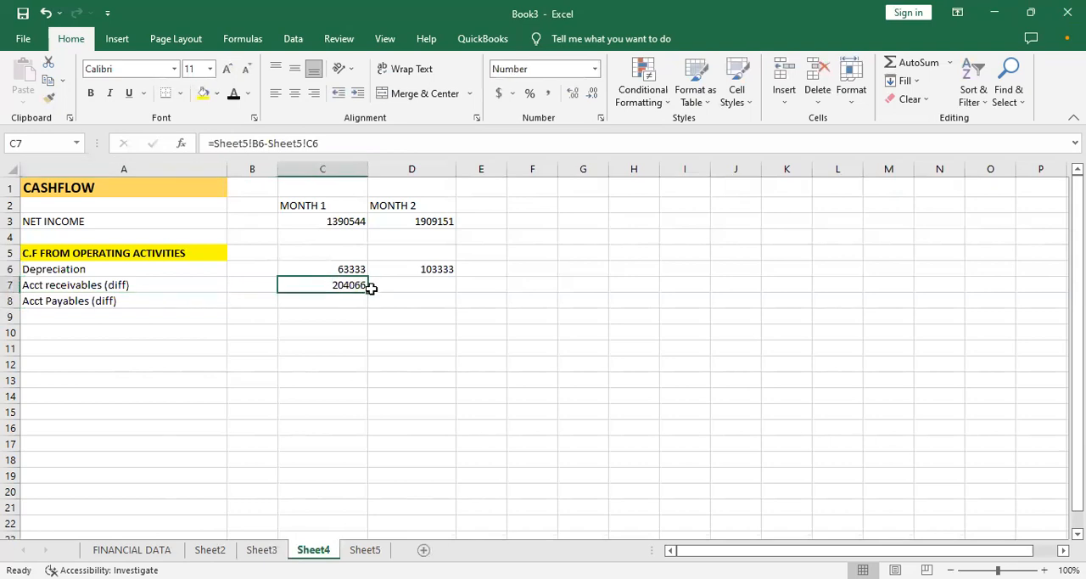
{"action": "left_click_drag", "start_coordinate": [367, 292], "coordinate": [432, 289]}
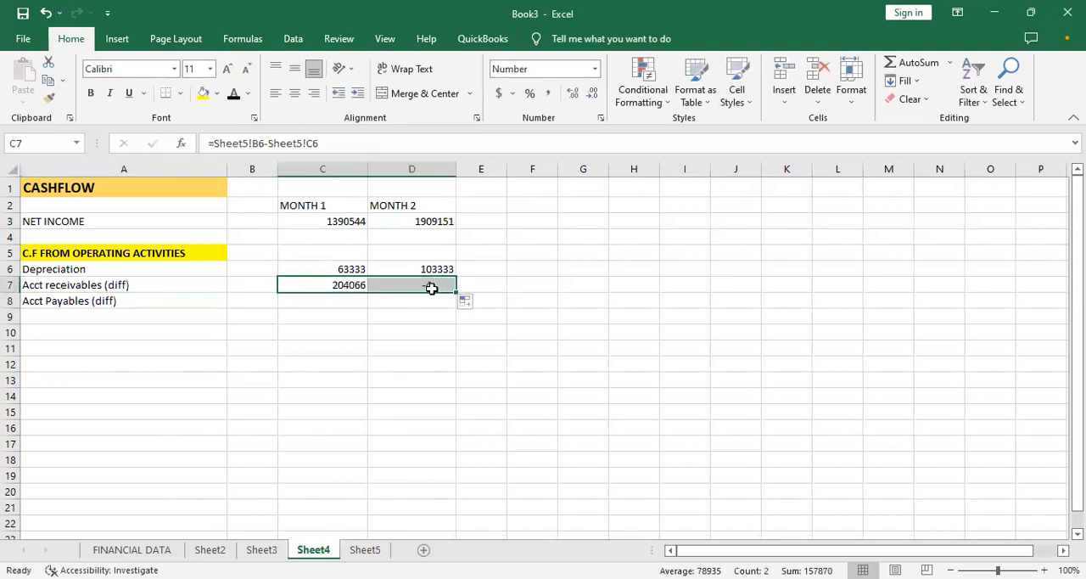
- Calculate the MONTH 1 payables difference in C8 as Sheet5 C17 minus Sheet5 B17, and copy the formula to D8
{"action": "left_click", "coordinate": [127, 297]}
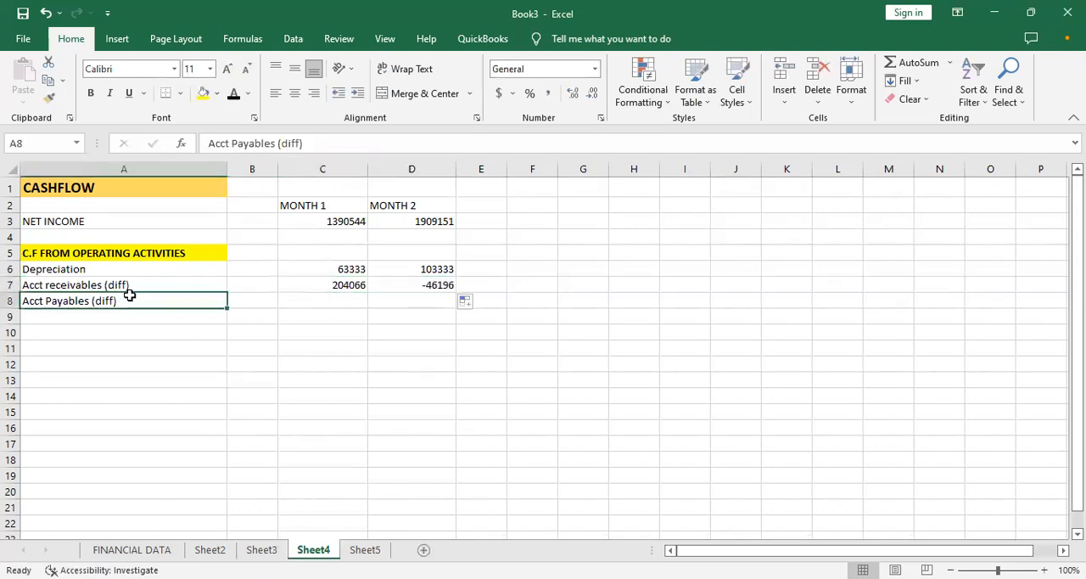
{"action": "left_click", "coordinate": [323, 298]}
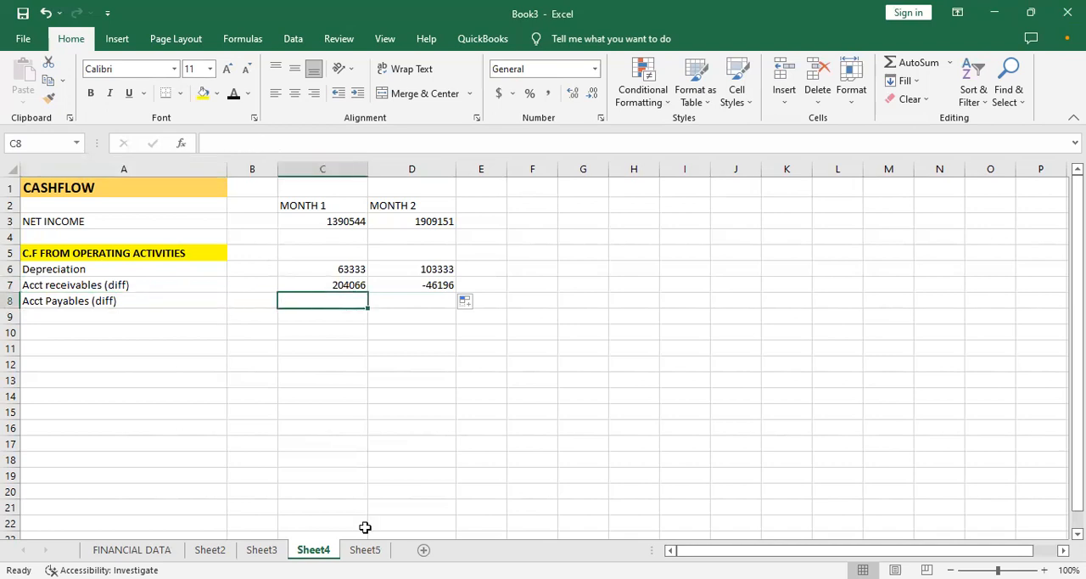
{"action": "type", "text": "="}
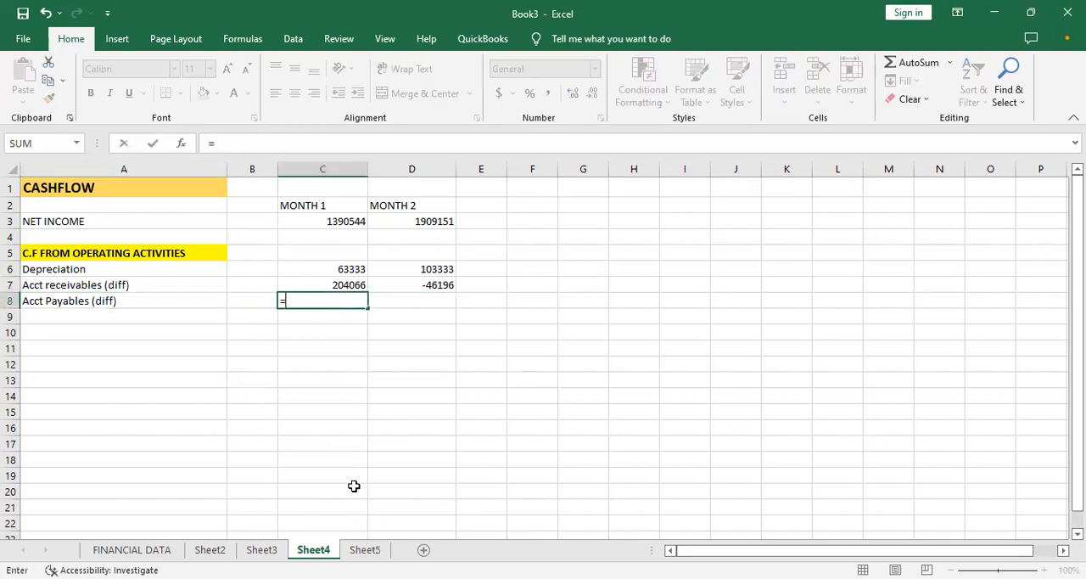
{"action": "left_click", "coordinate": [365, 549]}
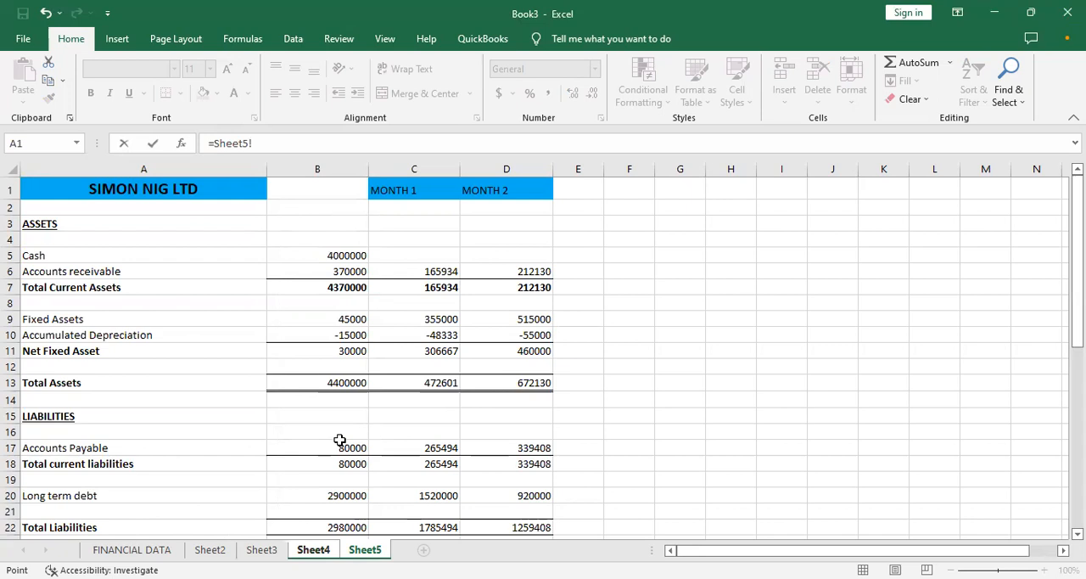
{"action": "left_click", "coordinate": [387, 445]}
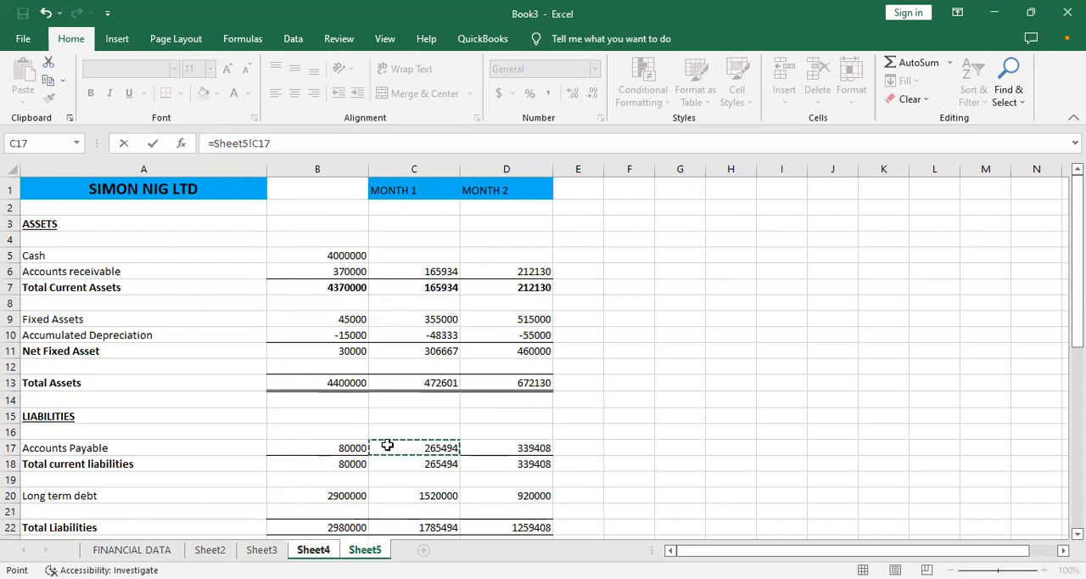
{"action": "type", "text": "-"}
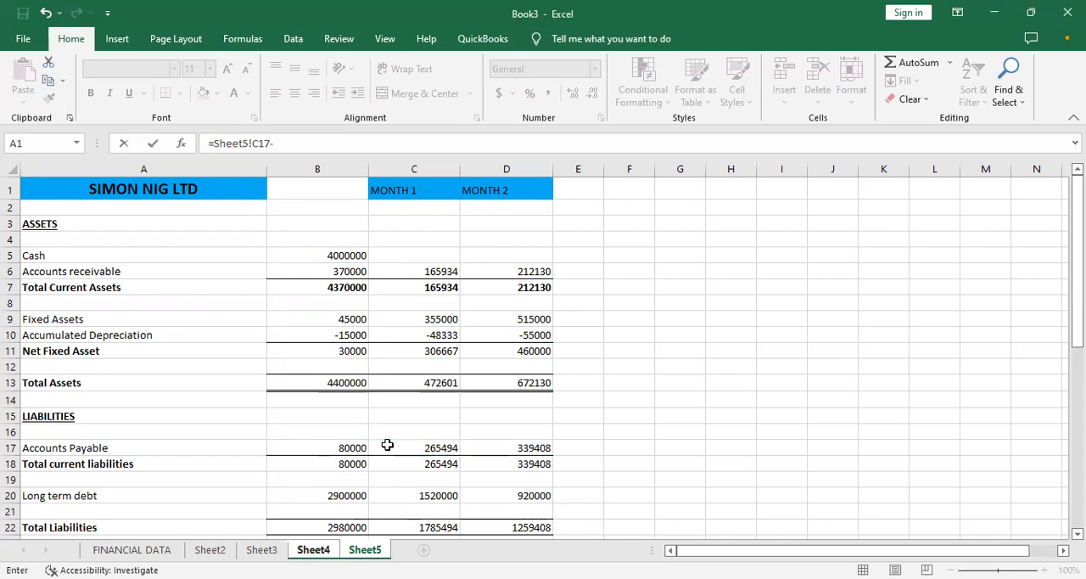
{"action": "left_click", "coordinate": [333, 451]}
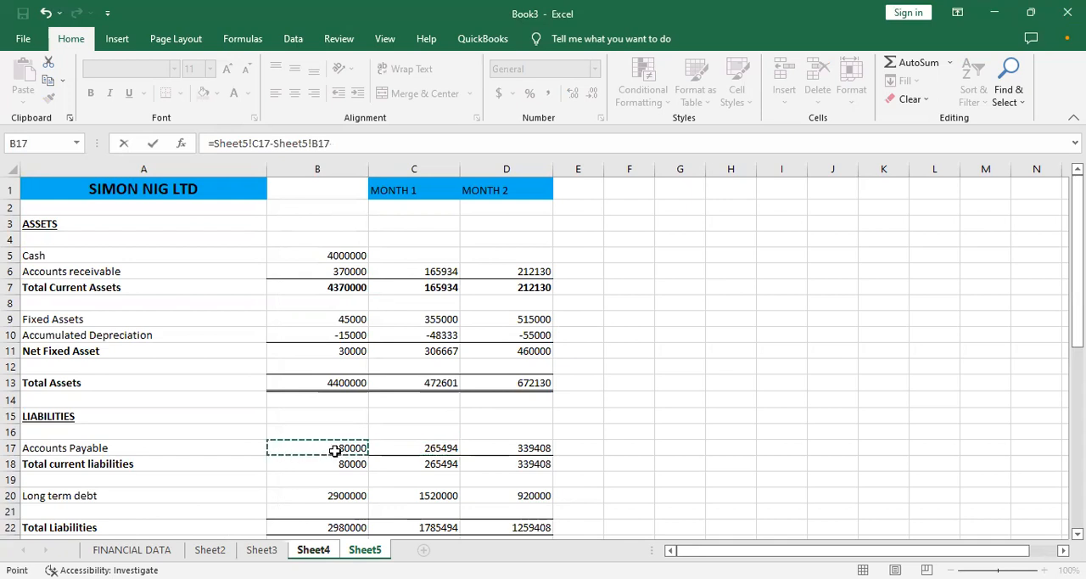
{"action": "key", "text": "Return"}
{"action": "left_click", "coordinate": [334, 300]}
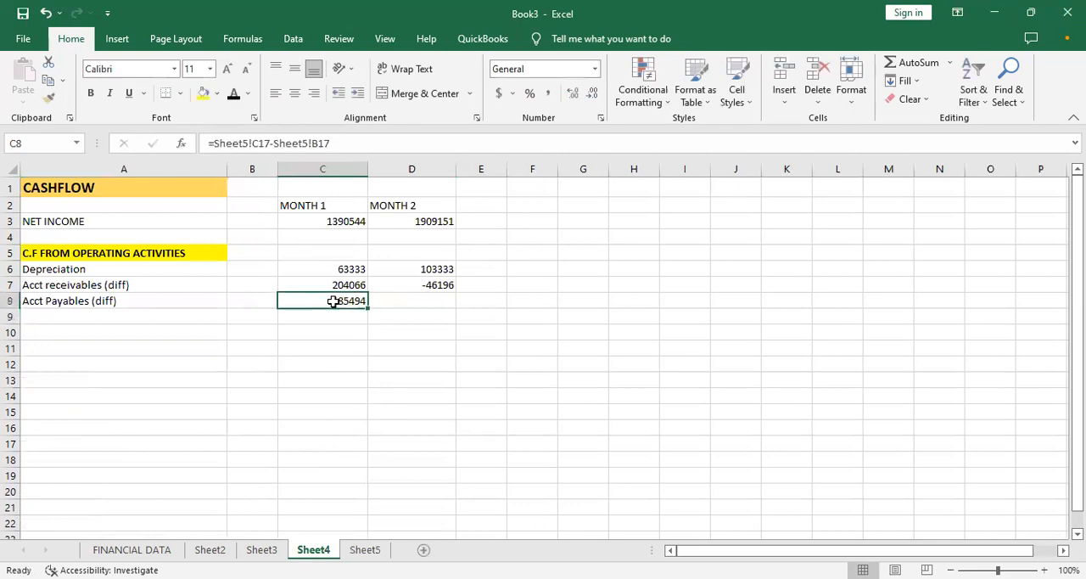
{"action": "left_click_drag", "start_coordinate": [368, 308], "coordinate": [432, 312]}
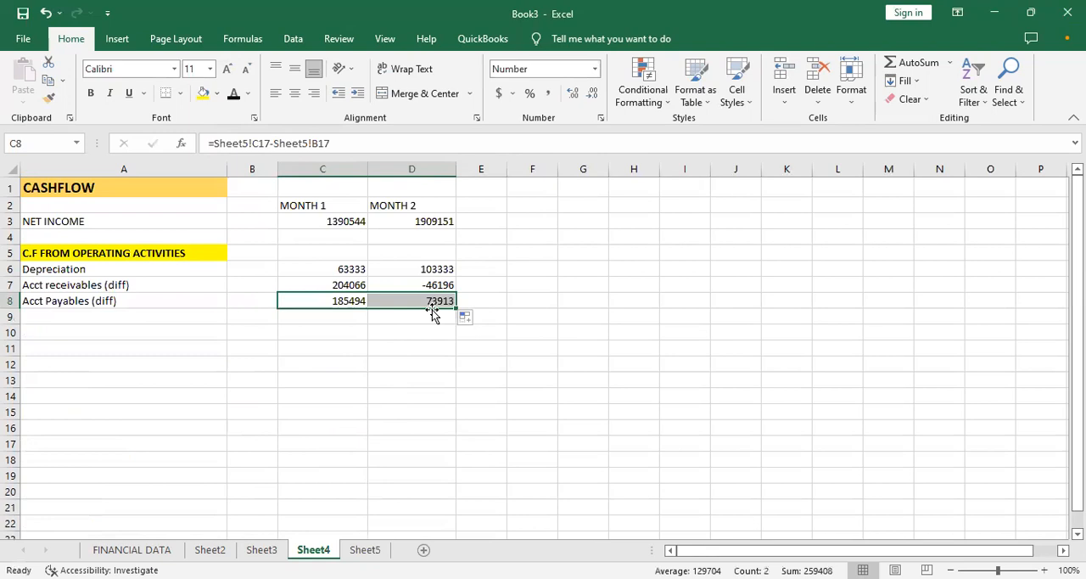
- Total the operating activities in C9 with =SUM(C6:C8), and copy the formula to D9
{"action": "left_click", "coordinate": [326, 324]}
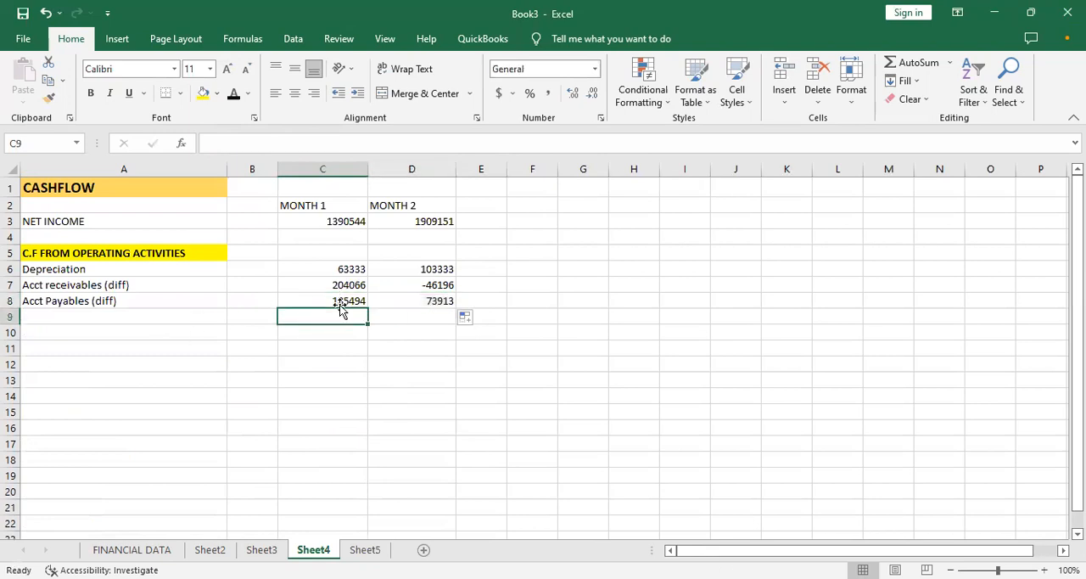
{"action": "type", "text": "="}
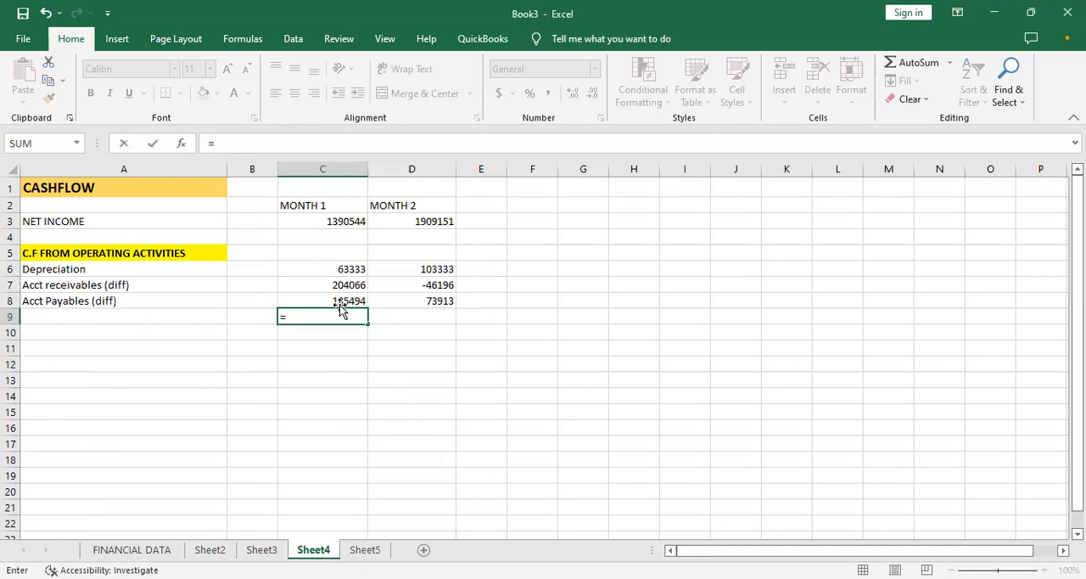
{"action": "type", "text": "sum"}
{"action": "key", "text": "Tab"}
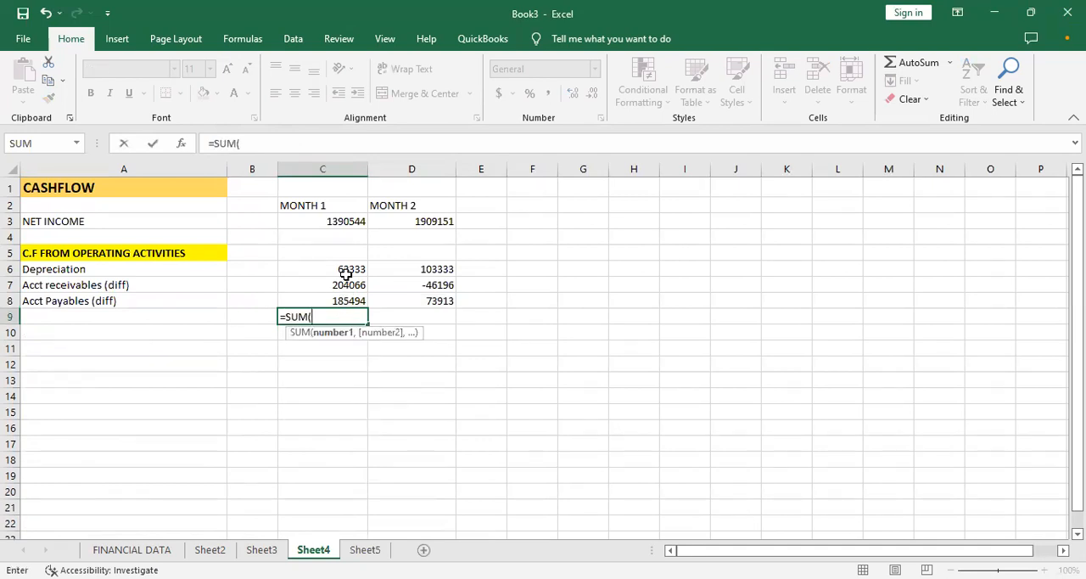
{"action": "left_click", "coordinate": [347, 273]}
{"action": "key", "text": "F8"}
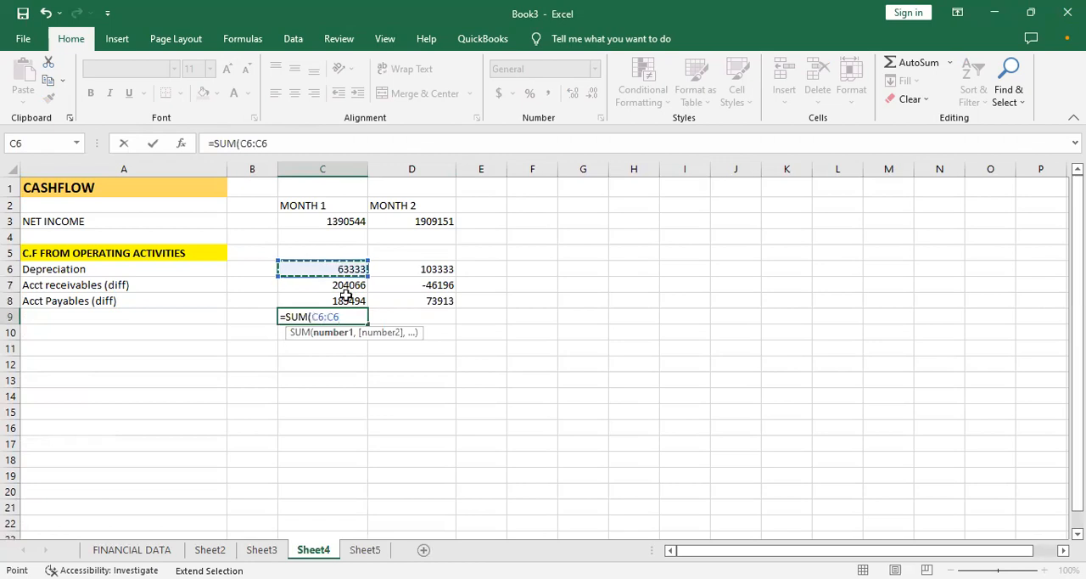
{"action": "left_click", "coordinate": [346, 301]}
{"action": "key", "text": "Return"}
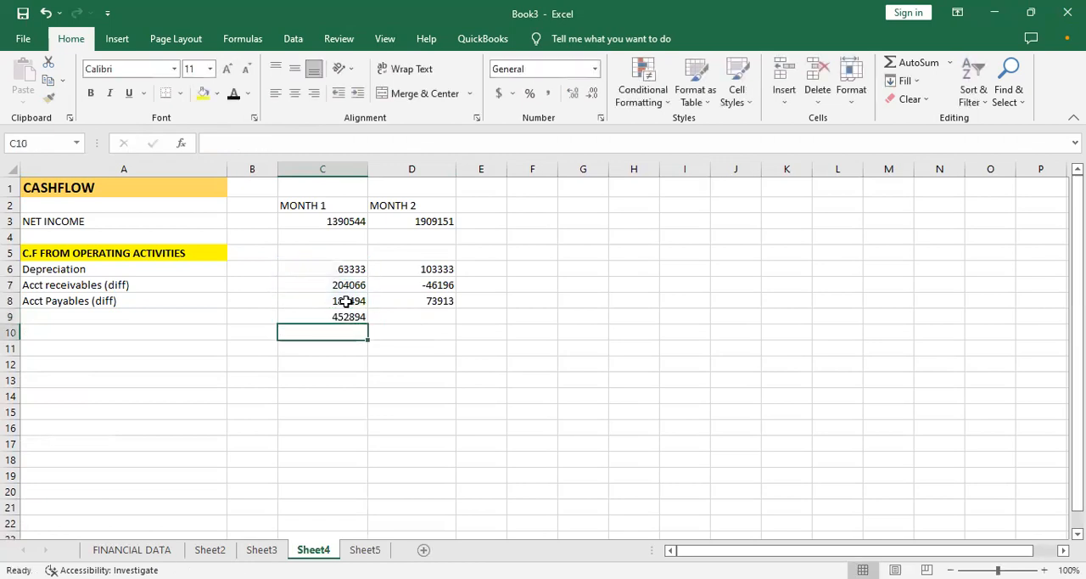
{"action": "left_click", "coordinate": [352, 316]}
{"action": "left_click_drag", "start_coordinate": [366, 320], "coordinate": [438, 326]}
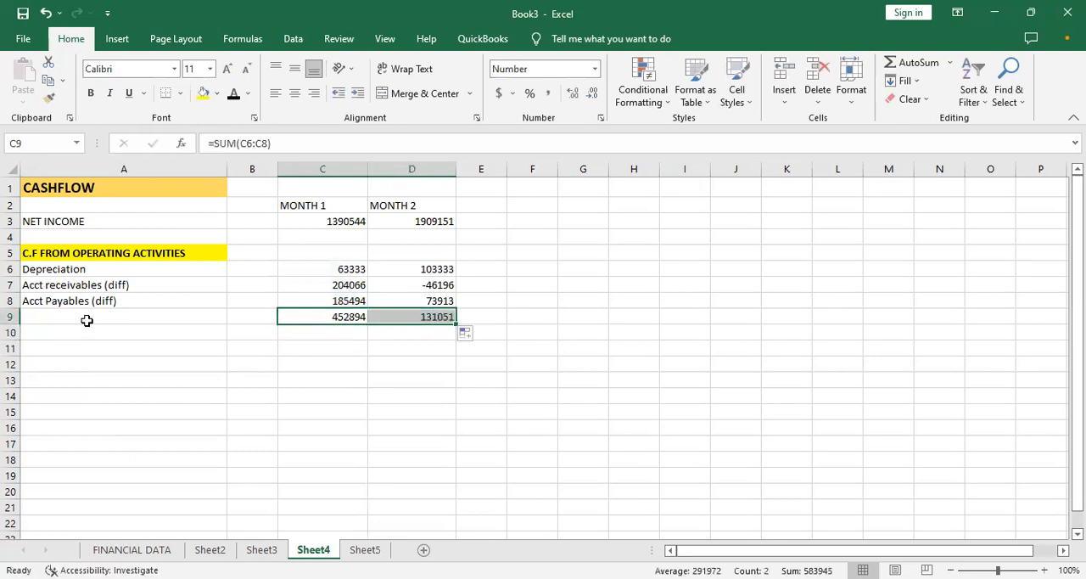
- Make the operating totals in C9:D9 bold and add a bottom border under the payables figures in C8:D8
{"action": "left_click", "coordinate": [87, 319]}
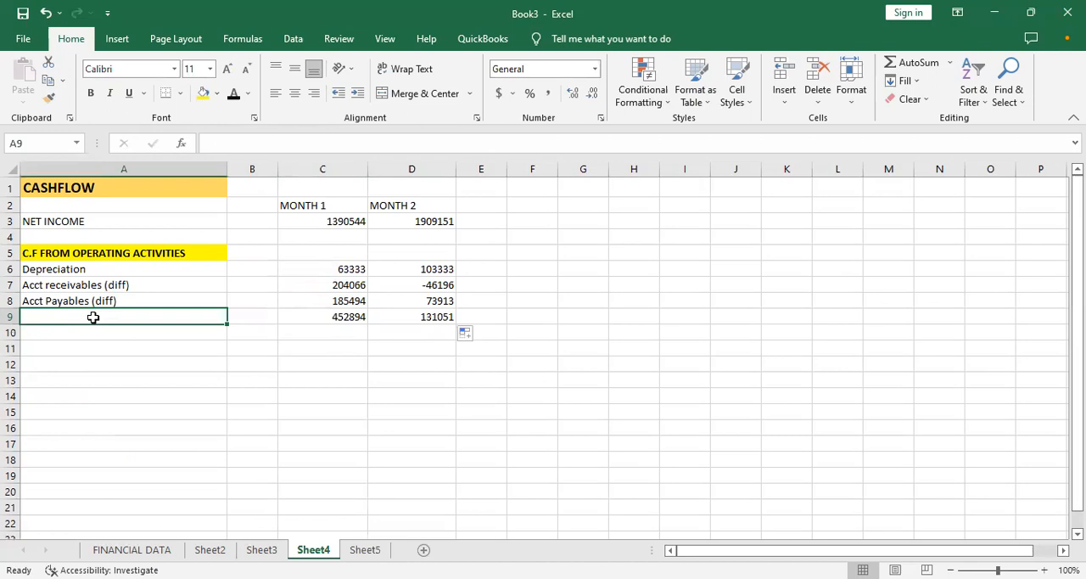
{"action": "key", "text": "Right"}
{"action": "key", "text": "Right"}
{"action": "key", "text": "Right"}
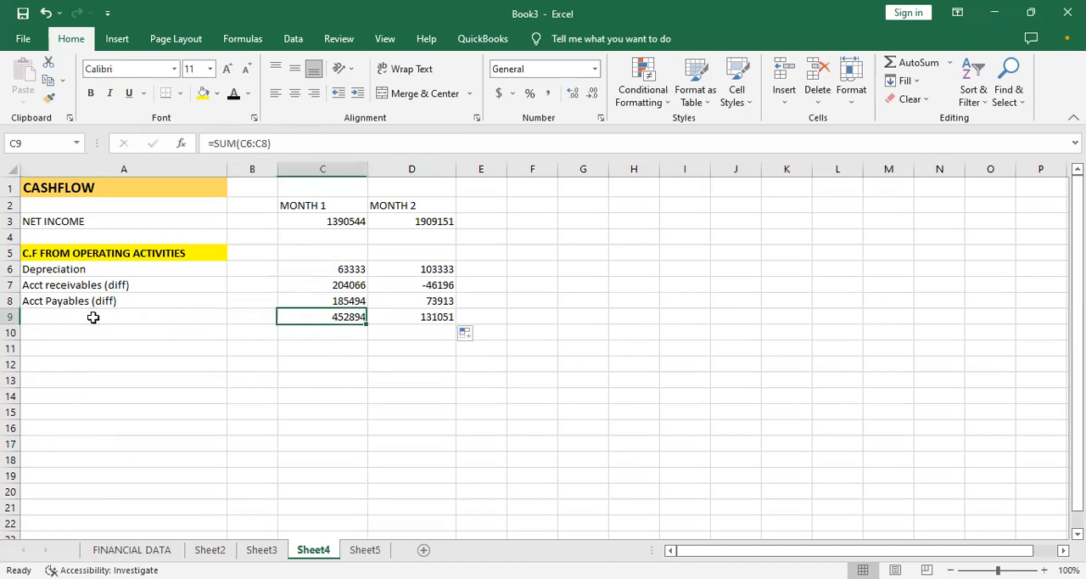
{"action": "key", "text": "Left"}
{"action": "key", "text": "shift+Right"}
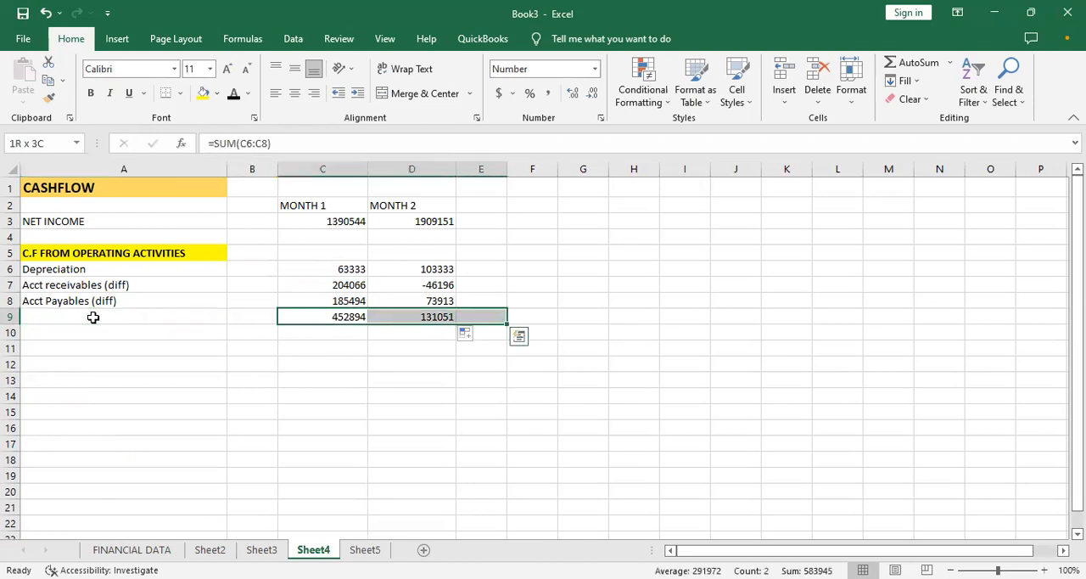
{"action": "key", "text": "ctrl+b"}
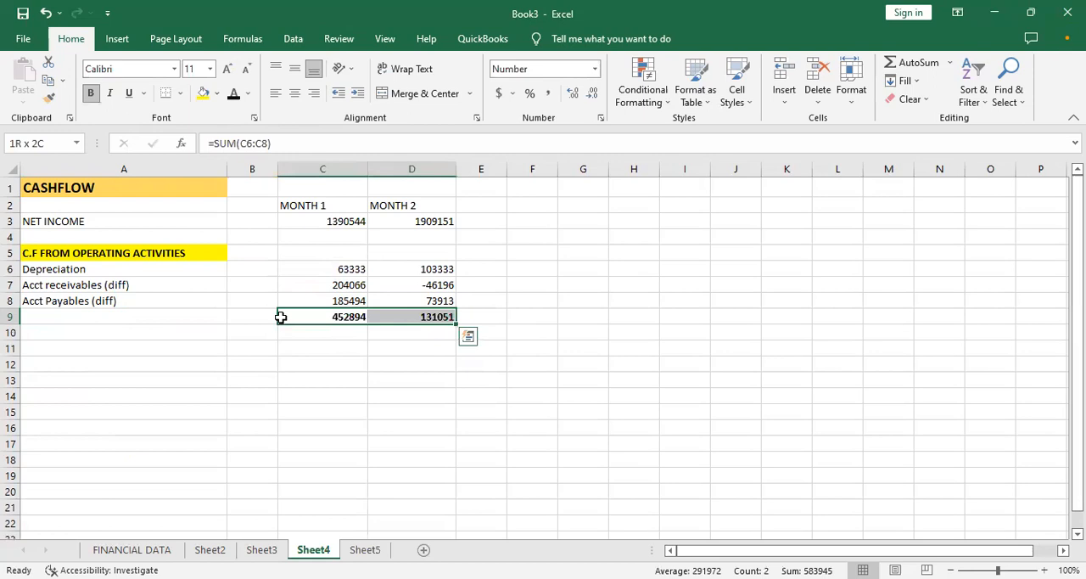
{"action": "left_click_drag", "start_coordinate": [306, 299], "coordinate": [385, 301]}
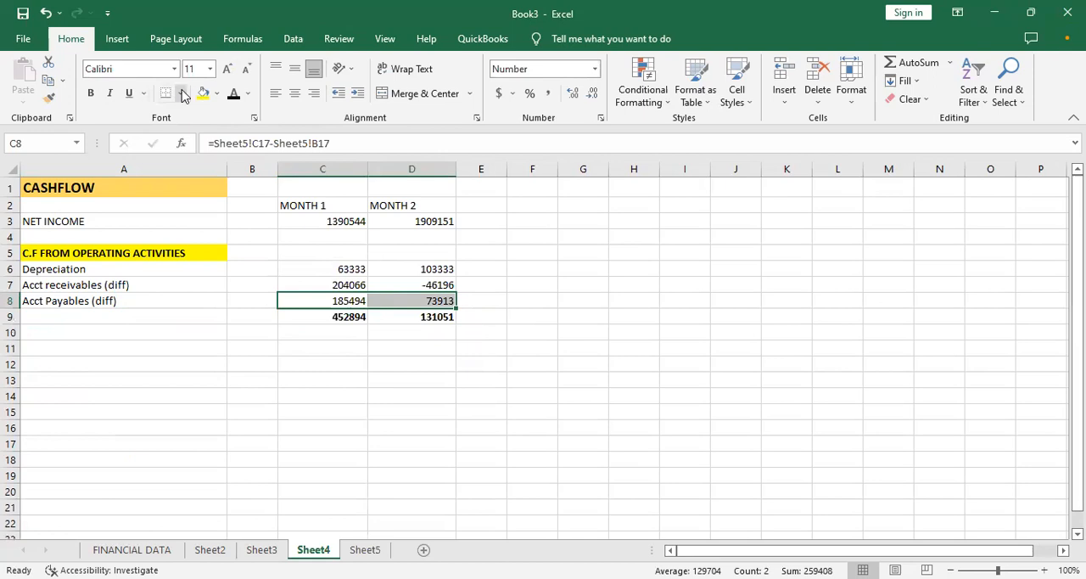
{"action": "left_click_drag", "start_coordinate": [328, 317], "coordinate": [390, 317]}
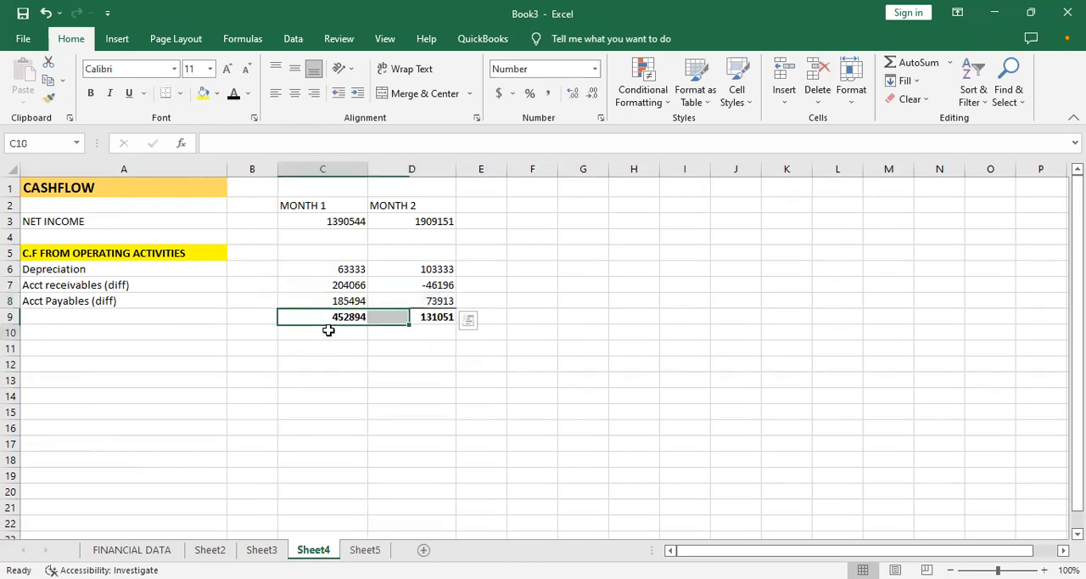
- Enter the section heading C.F FROM INVESTING ACTIVITIES in A11
{"action": "left_click", "coordinate": [111, 350]}
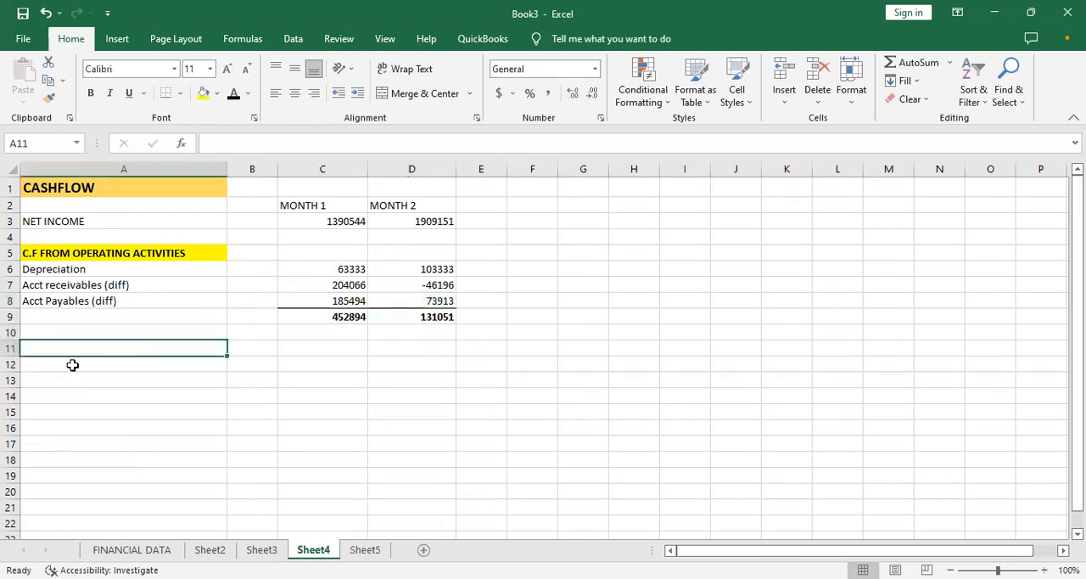
{"action": "type", "text": "i"}
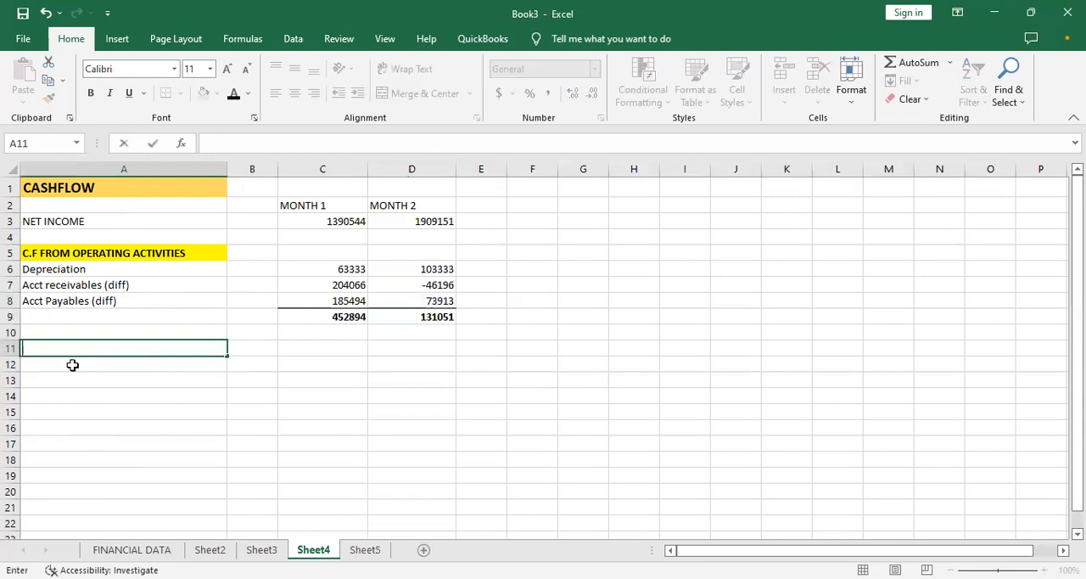
{"action": "type", "text": "C.F FROM INVESTING ACTIVITIES"}
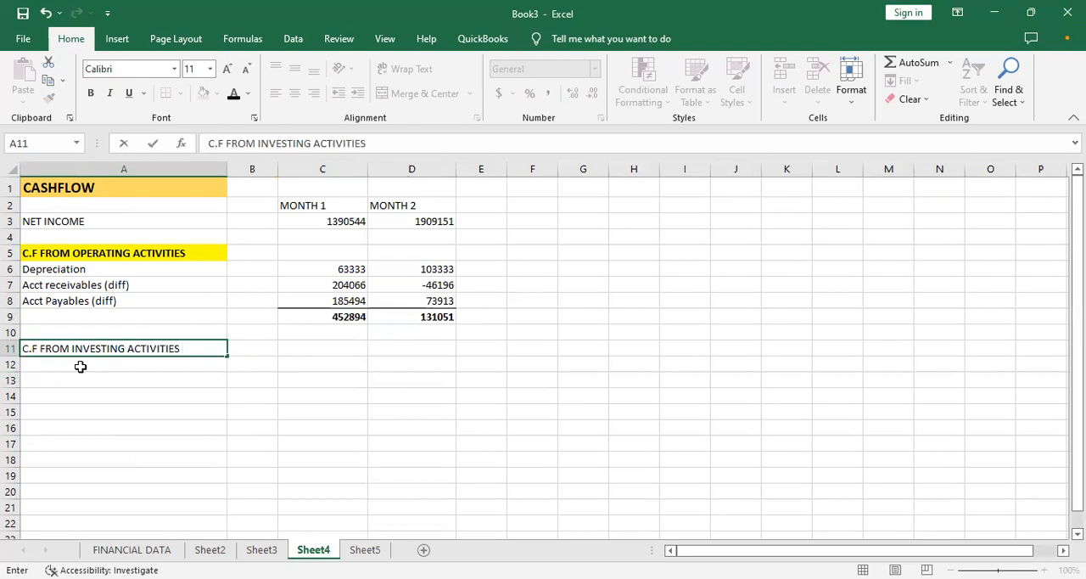
{"action": "key", "text": "Return"}
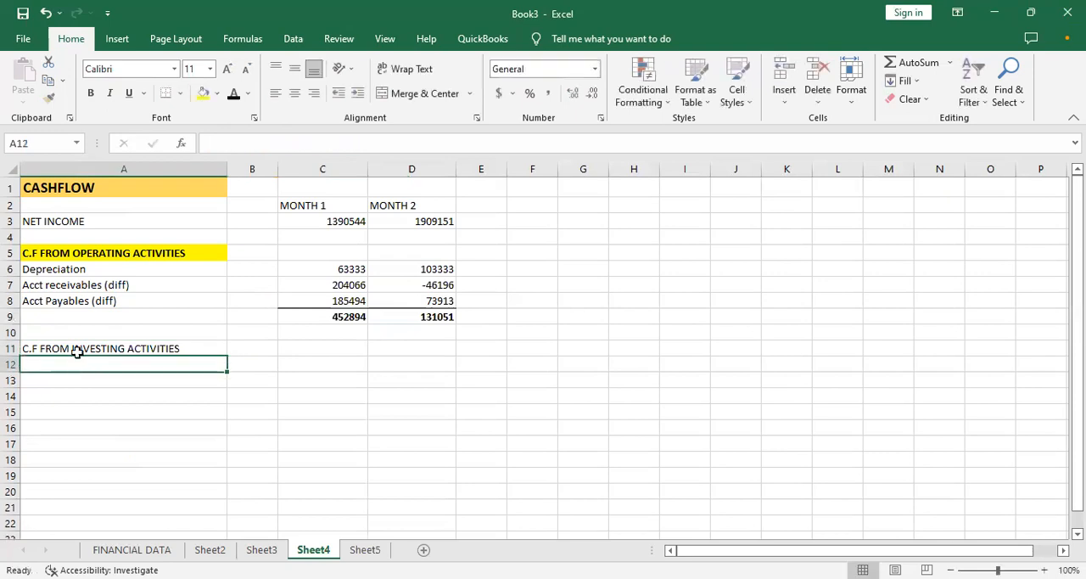
- Format the C.F FROM INVESTING ACTIVITIES heading in A11 with a yellow fill and bold text
{"action": "left_click", "coordinate": [75, 346]}
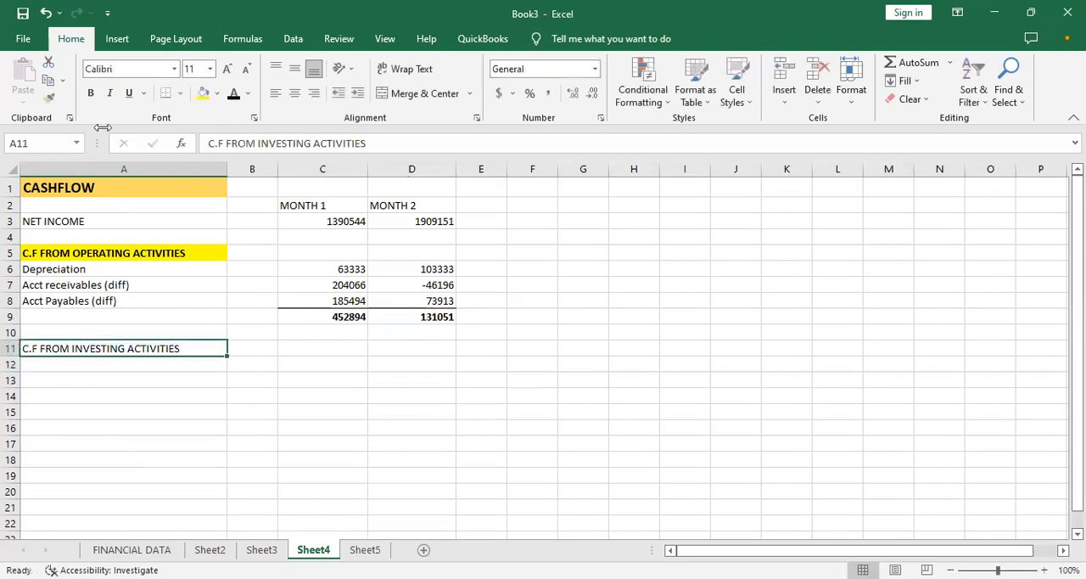
{"action": "left_click", "coordinate": [203, 93]}
{"action": "key", "text": "ctrl+b"}
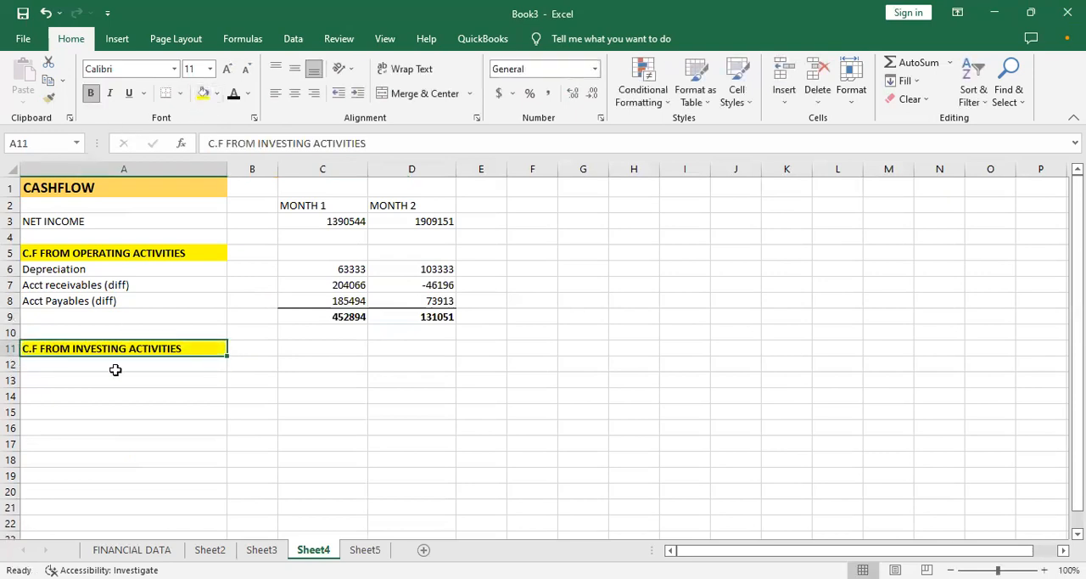
- Enter the label CAPEX in A12 and make it bold
{"action": "left_click", "coordinate": [118, 362]}
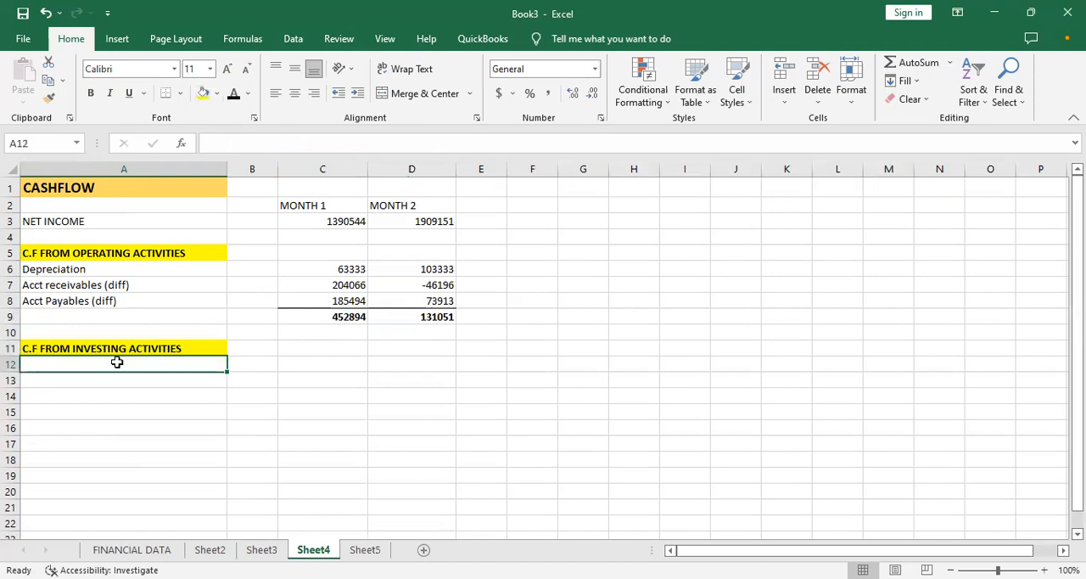
{"action": "type", "text": "CAPEX"}
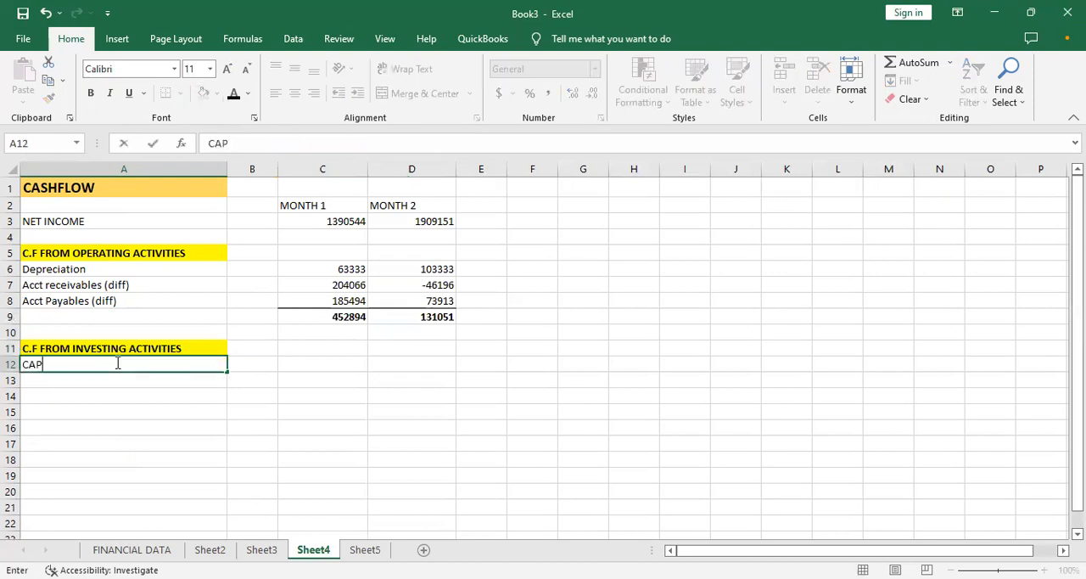
{"action": "left_click_drag", "start_coordinate": [64, 364], "coordinate": [23, 362]}
{"action": "key", "text": "ctrl+b"}
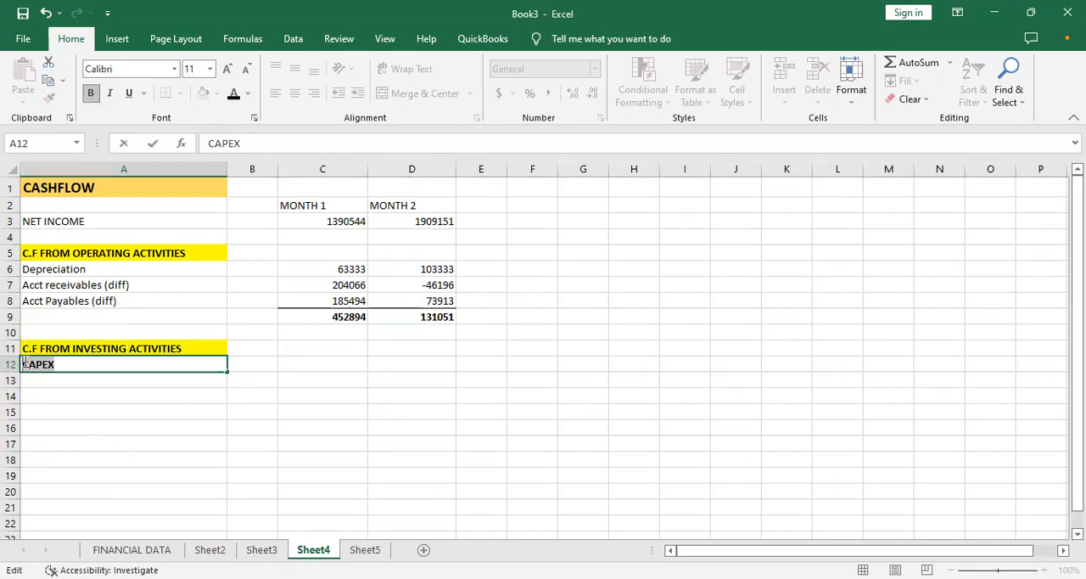
{"action": "left_click", "coordinate": [262, 367]}
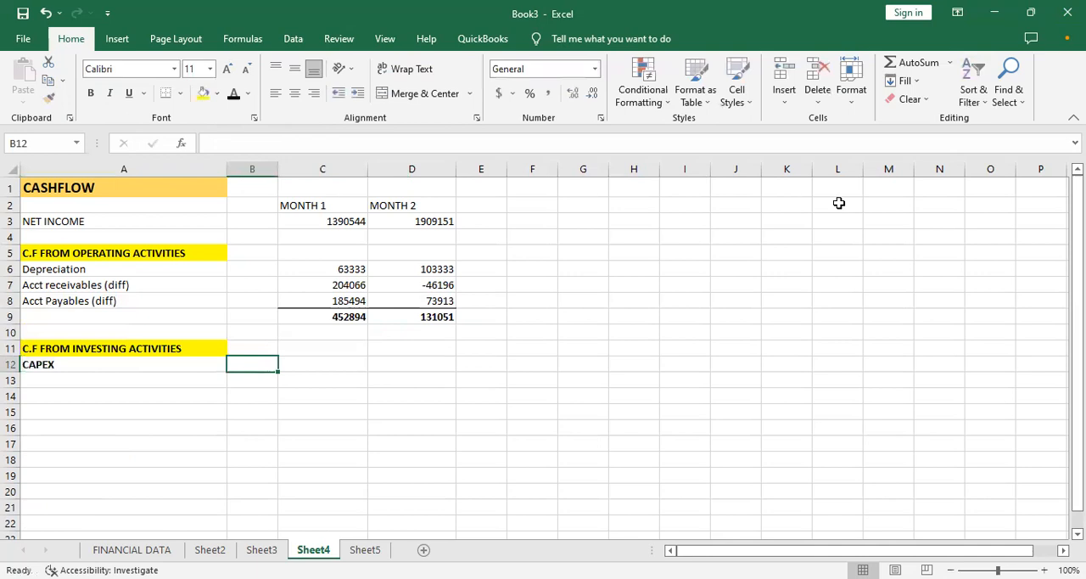
{"action": "left_click", "coordinate": [944, 195]}
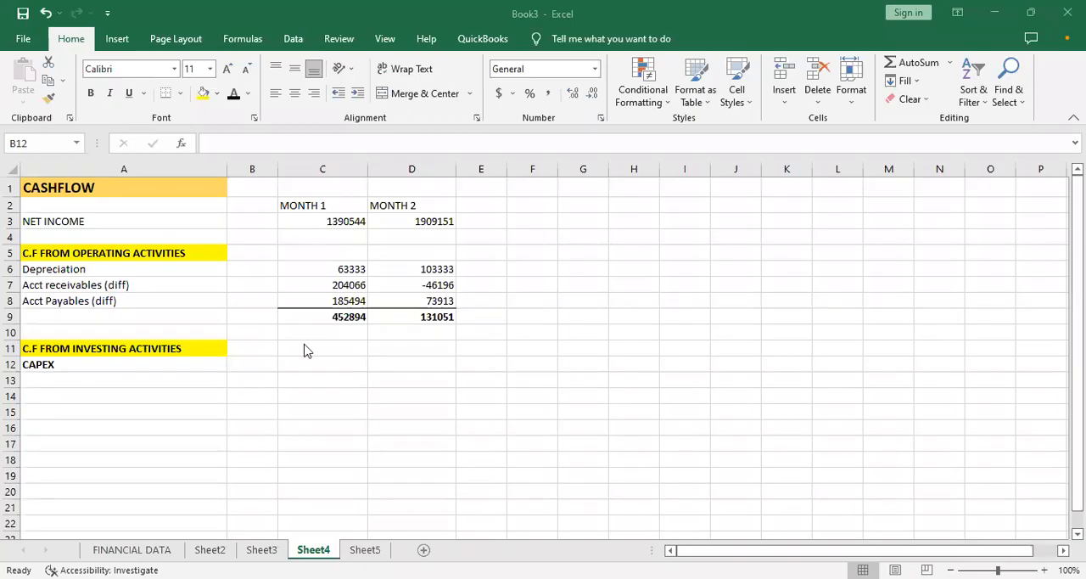
{"action": "left_click", "coordinate": [146, 362]}
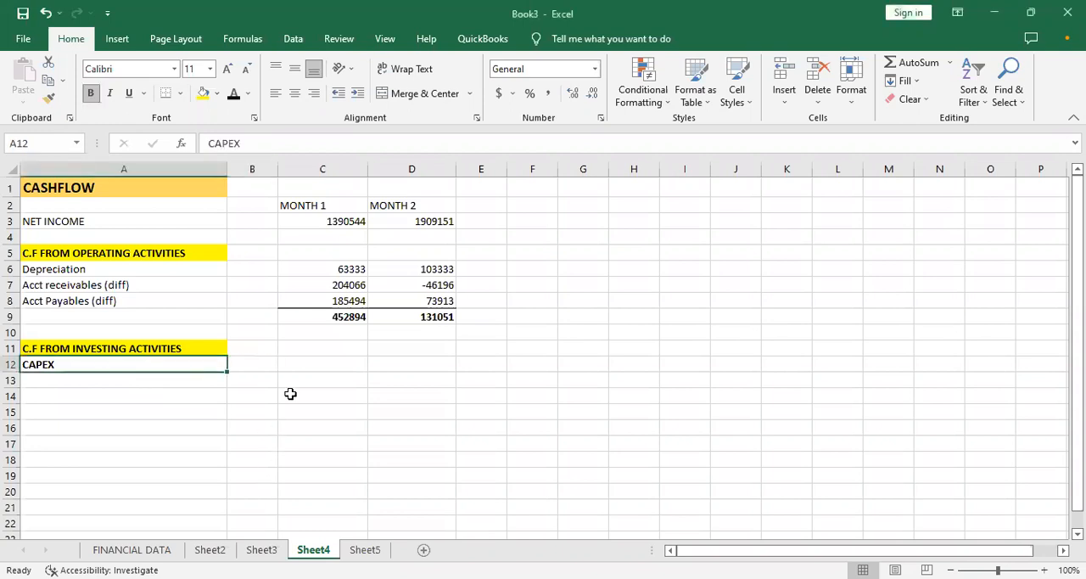
- Link the MONTH 1 CAPEX in C12 to the capex total with =Sheet3!C8, and copy the formula to D12
{"action": "left_click", "coordinate": [320, 367]}
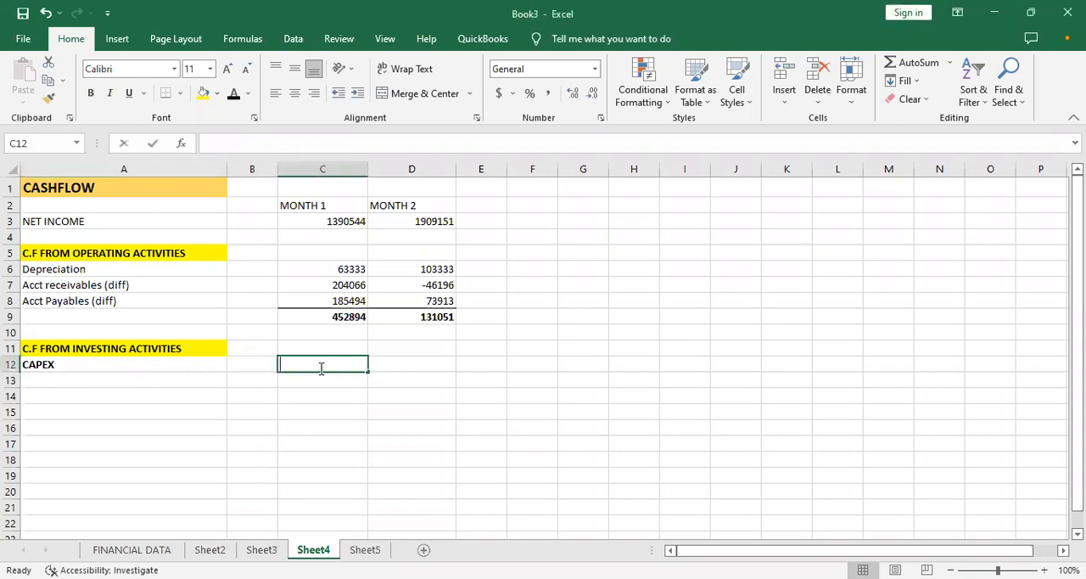
{"action": "type", "text": "="}
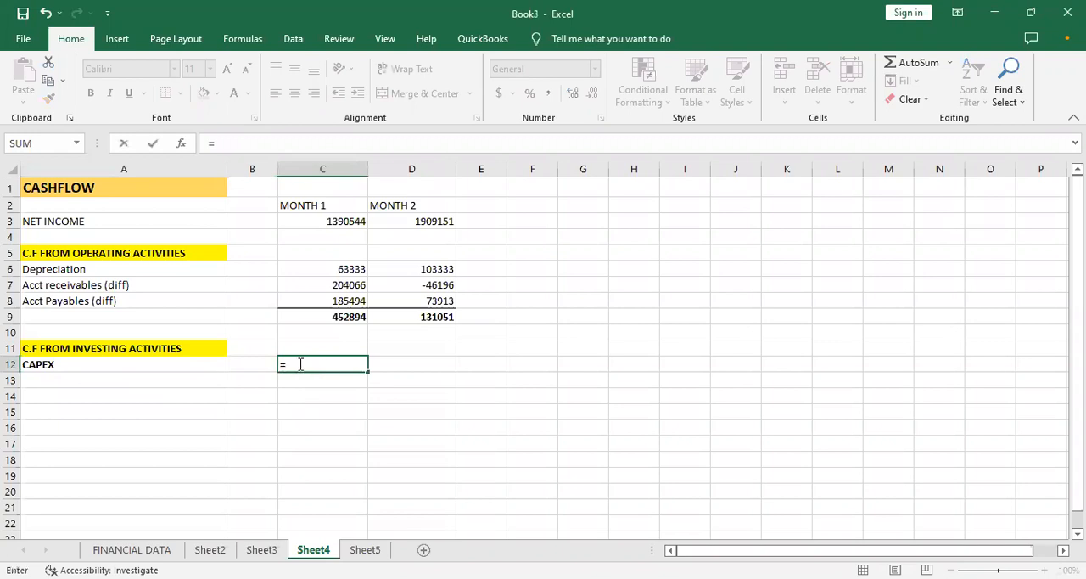
{"action": "left_click", "coordinate": [248, 552]}
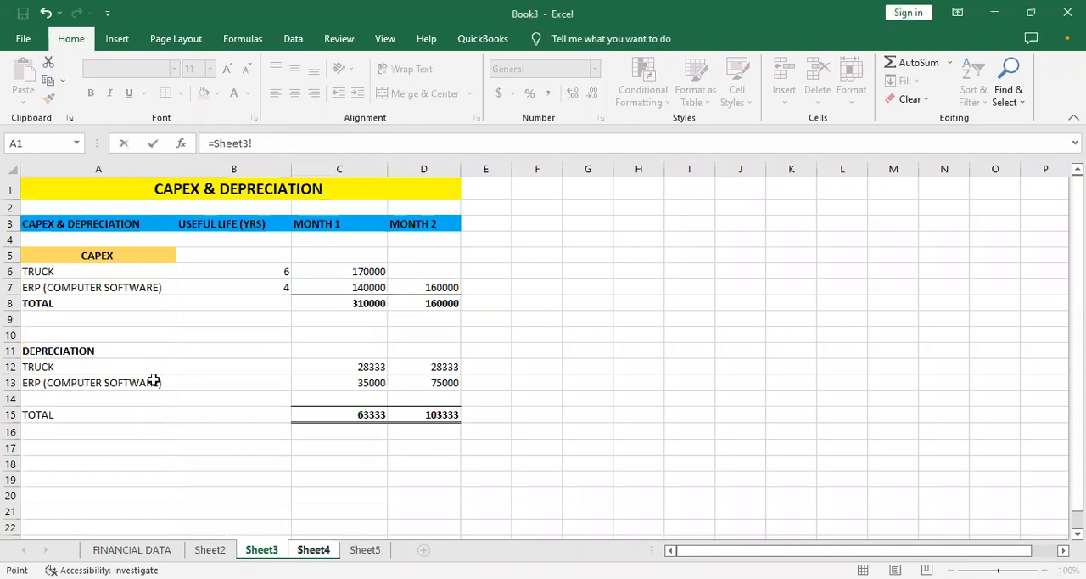
{"action": "left_click", "coordinate": [334, 303]}
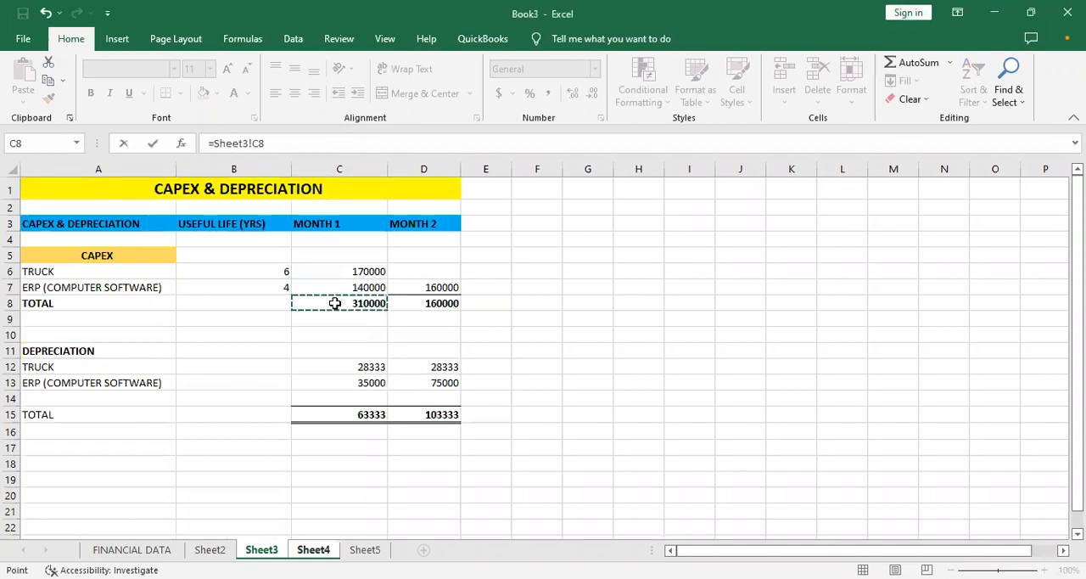
{"action": "key", "text": "Return"}
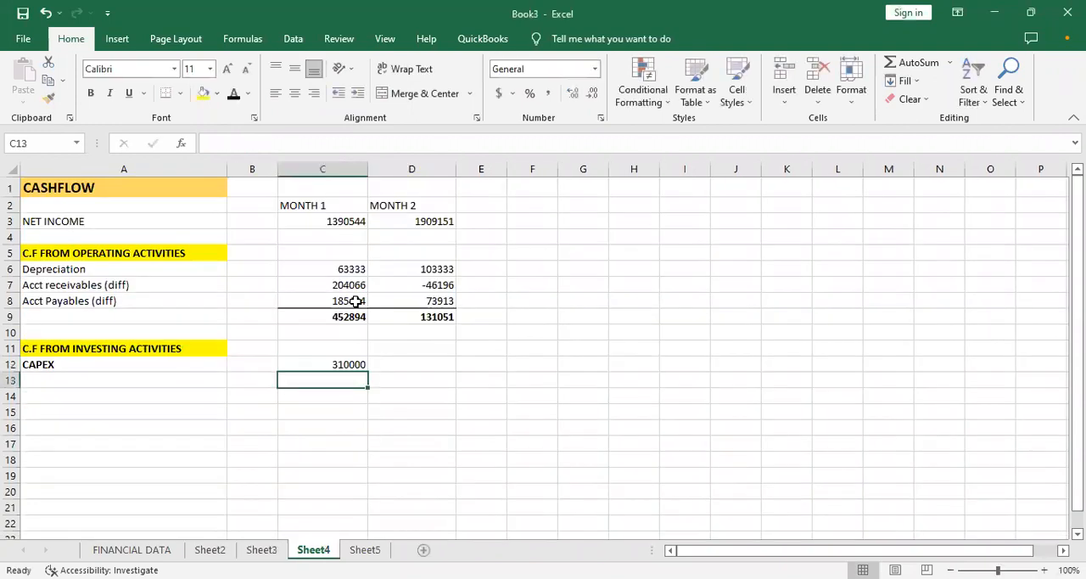
{"action": "left_click", "coordinate": [360, 365]}
{"action": "left_click_drag", "start_coordinate": [371, 371], "coordinate": [432, 363]}
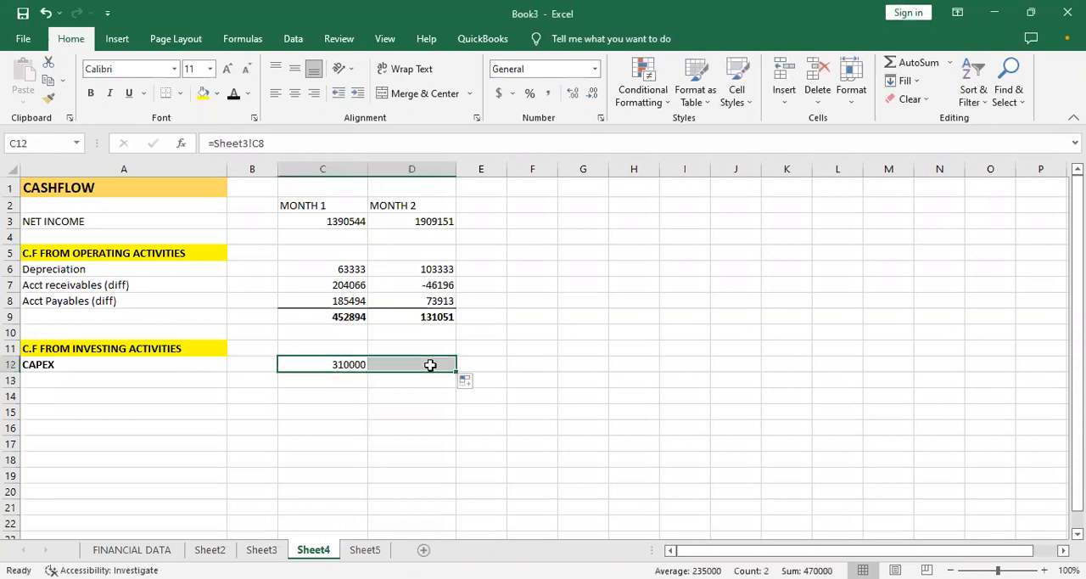
{"action": "left_click", "coordinate": [313, 379]}
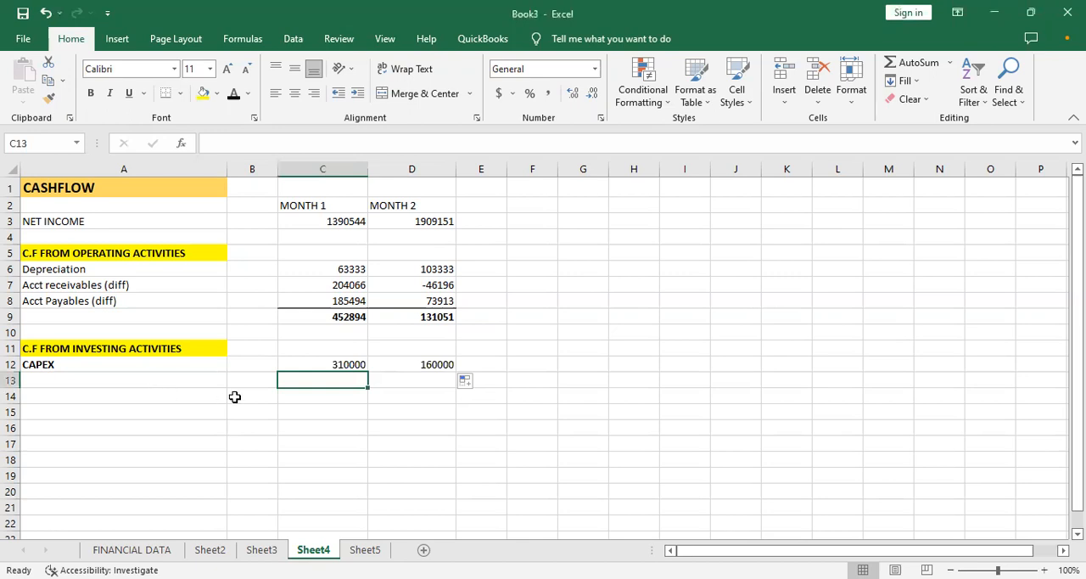
{"action": "left_click", "coordinate": [325, 363]}
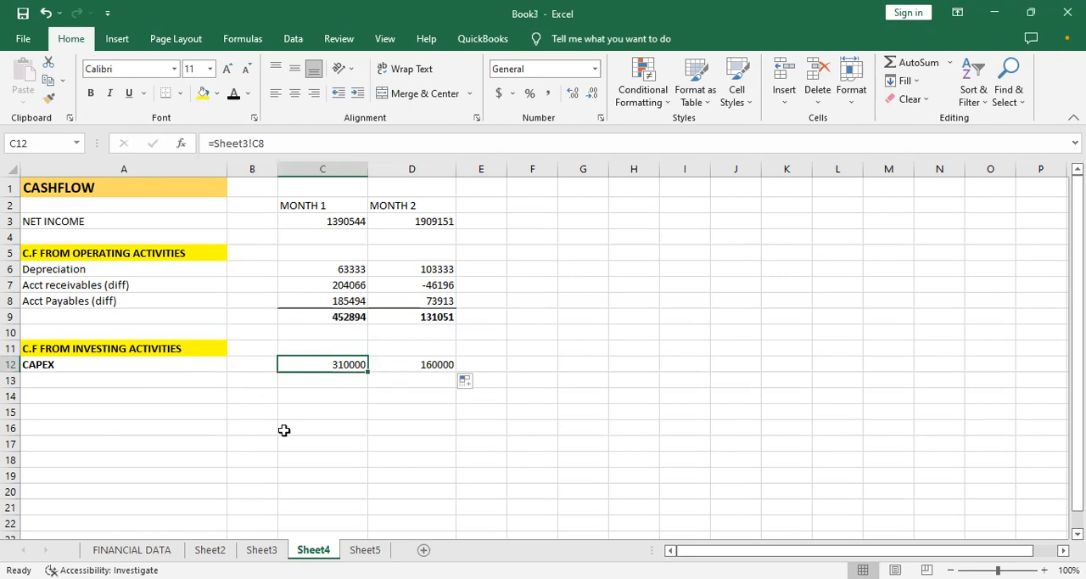
{"action": "left_click", "coordinate": [272, 550]}
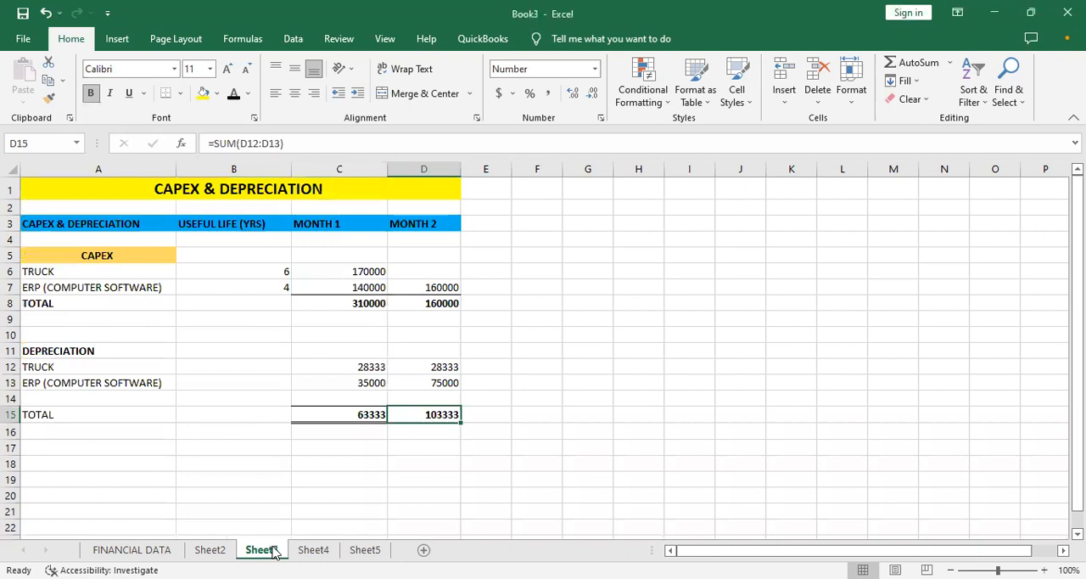
{"action": "left_click", "coordinate": [338, 291]}
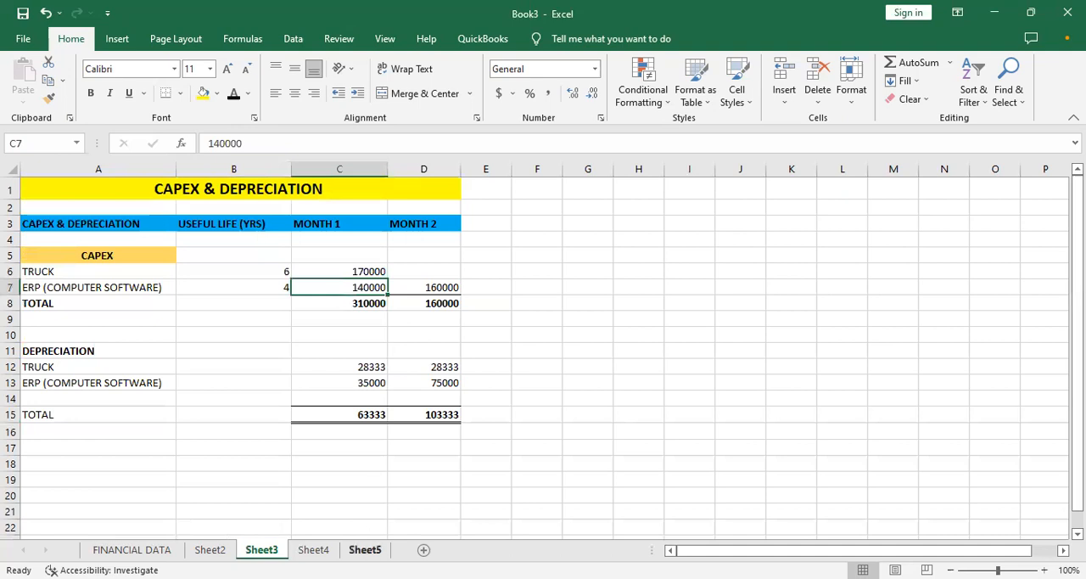
{"action": "left_click", "coordinate": [365, 549]}
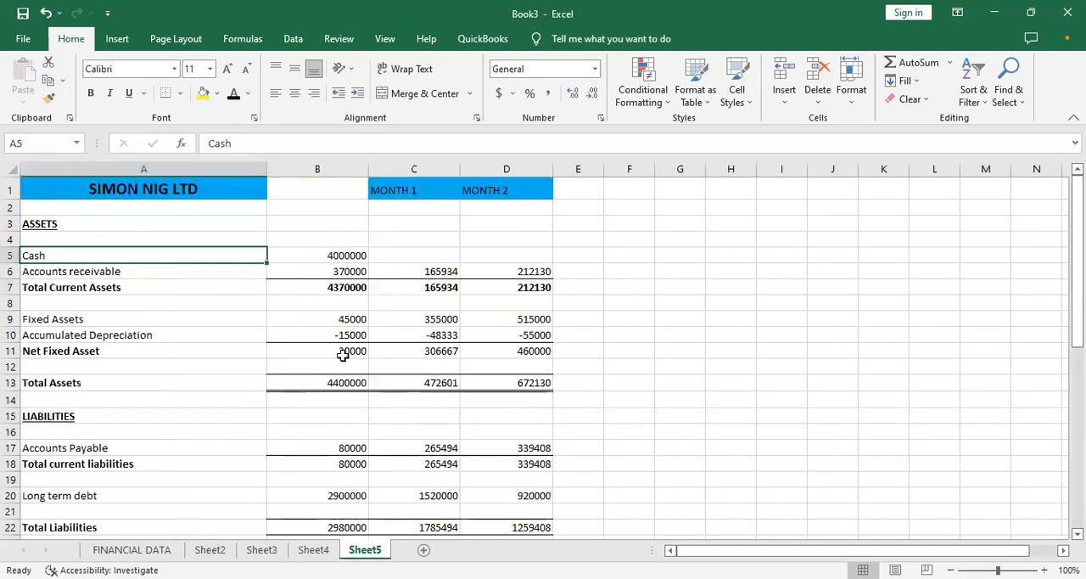
{"action": "left_click", "coordinate": [313, 549]}
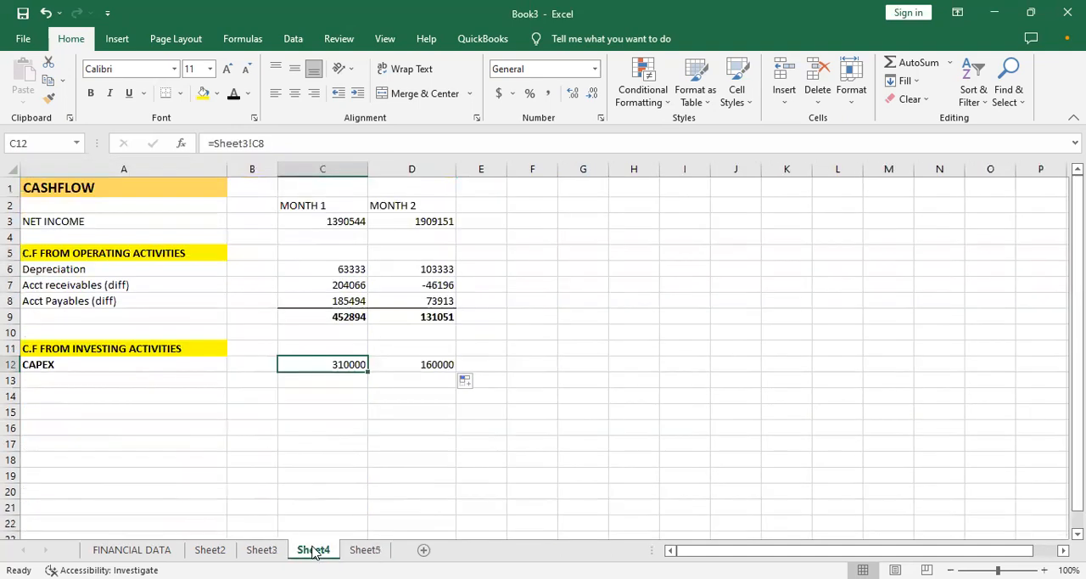
{"action": "left_click", "coordinate": [316, 378]}
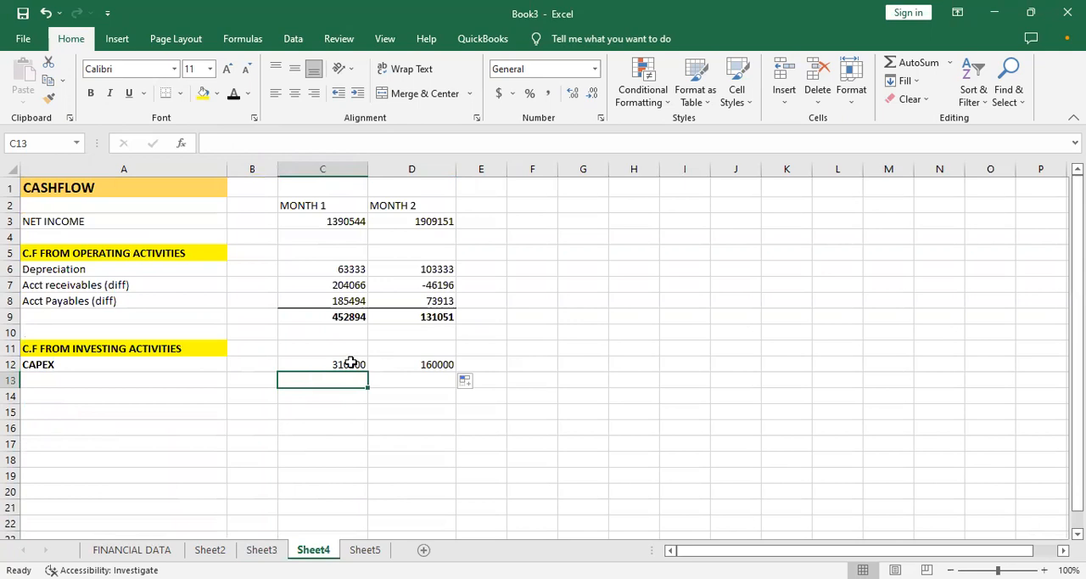
{"action": "left_click", "coordinate": [346, 359]}
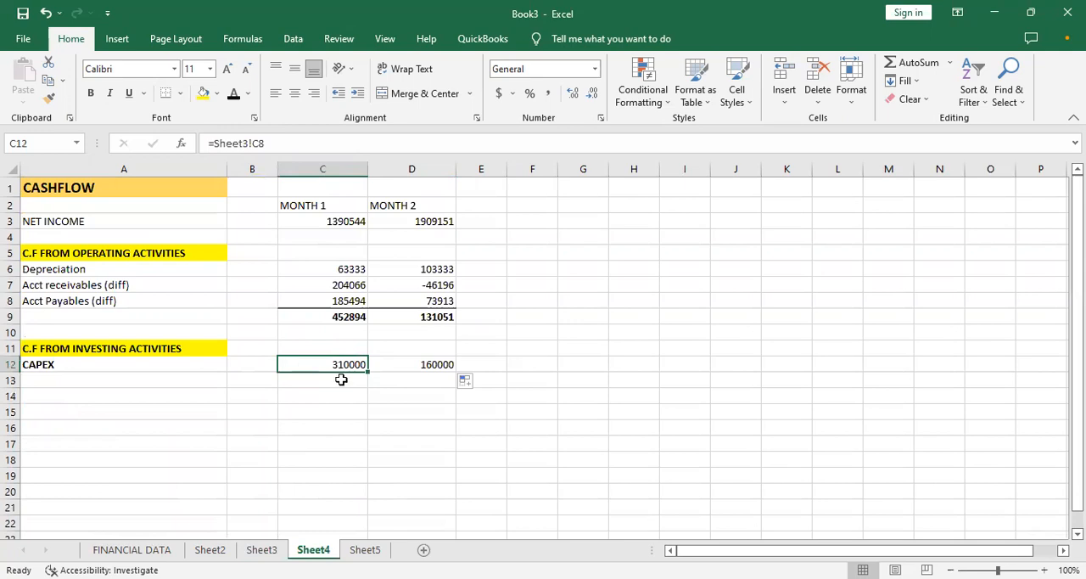
- Subtract CAPEX from the operating cash flow total in C13 with =C9-C12, and copy the formula to D13
{"action": "left_click", "coordinate": [342, 380]}
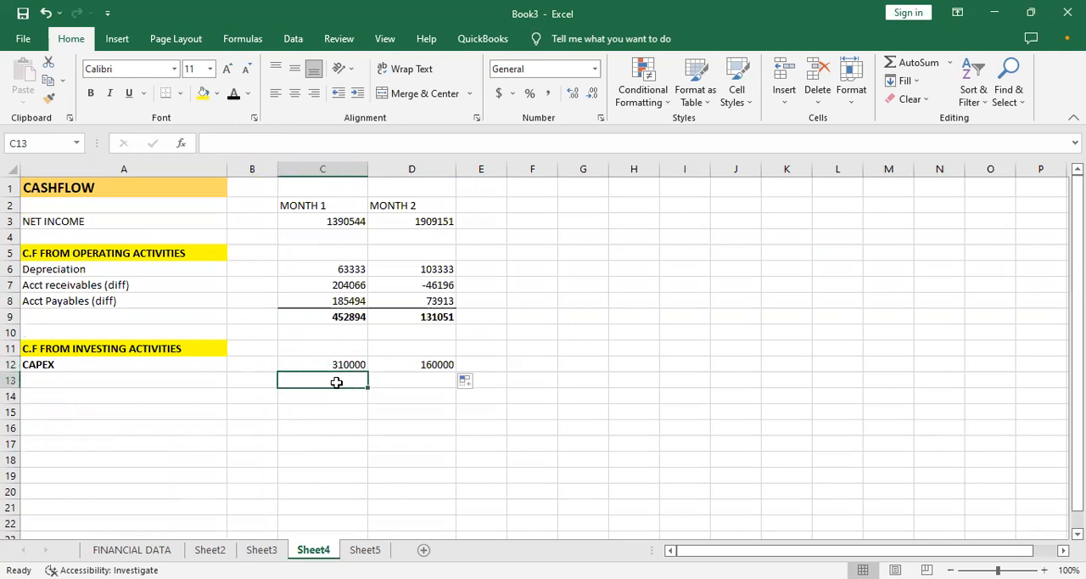
{"action": "type", "text": "="}
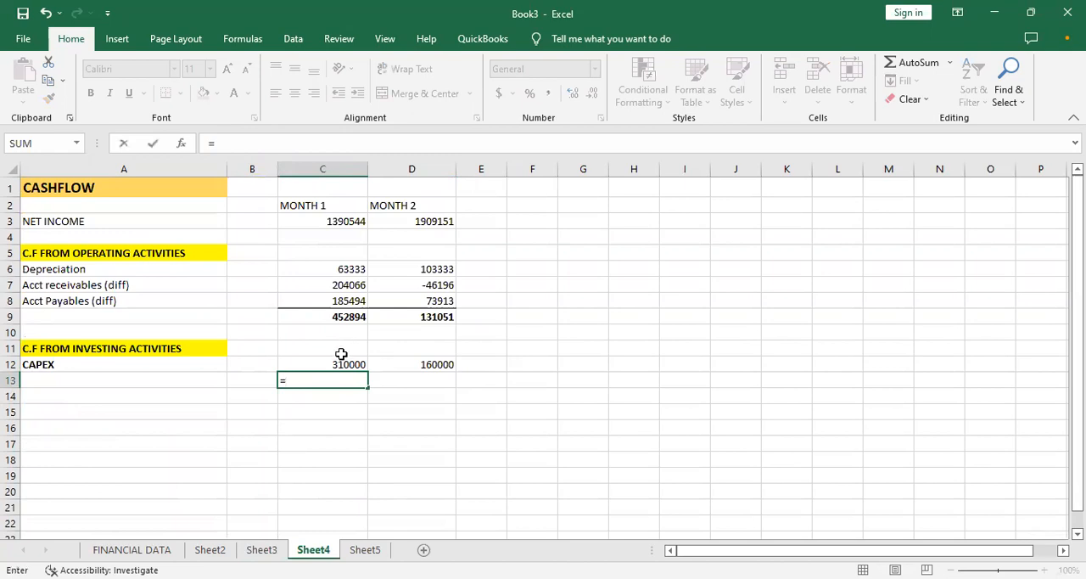
{"action": "left_click", "coordinate": [351, 316]}
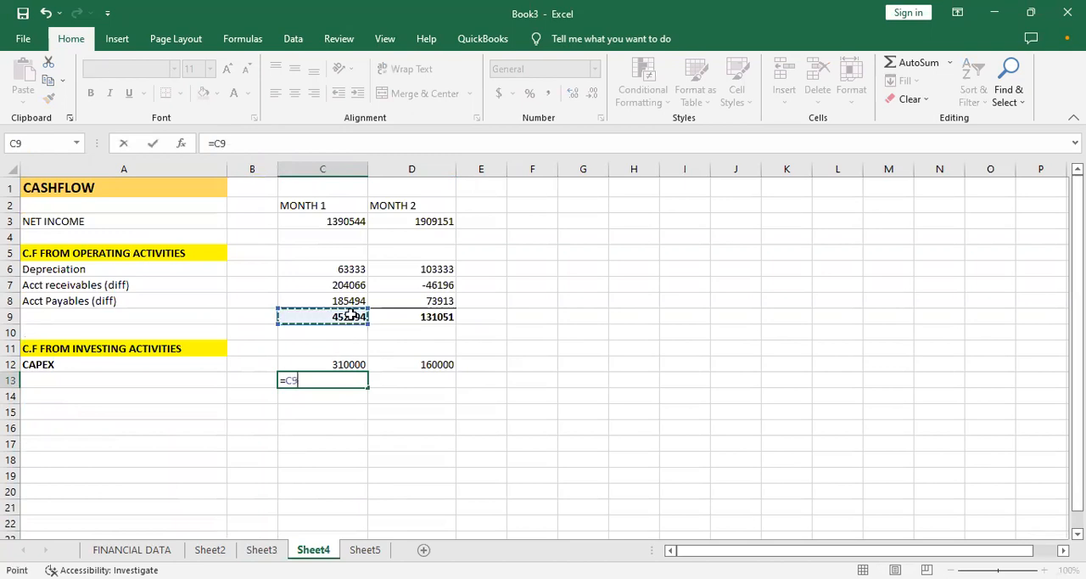
{"action": "type", "text": "-"}
{"action": "left_click", "coordinate": [341, 363]}
{"action": "key", "text": "Return"}
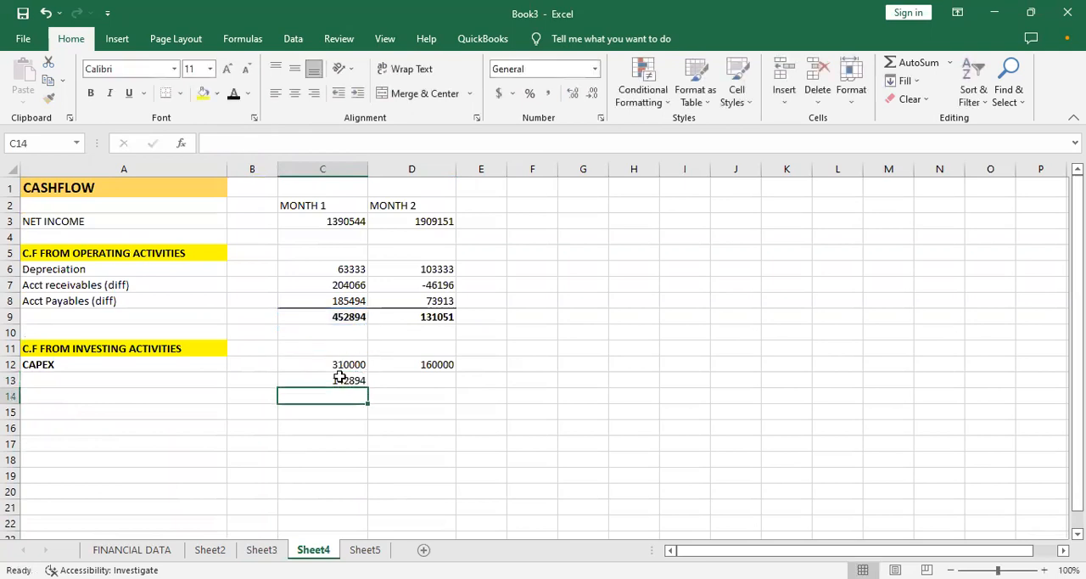
{"action": "left_click", "coordinate": [339, 377]}
{"action": "left_click_drag", "start_coordinate": [367, 387], "coordinate": [425, 377]}
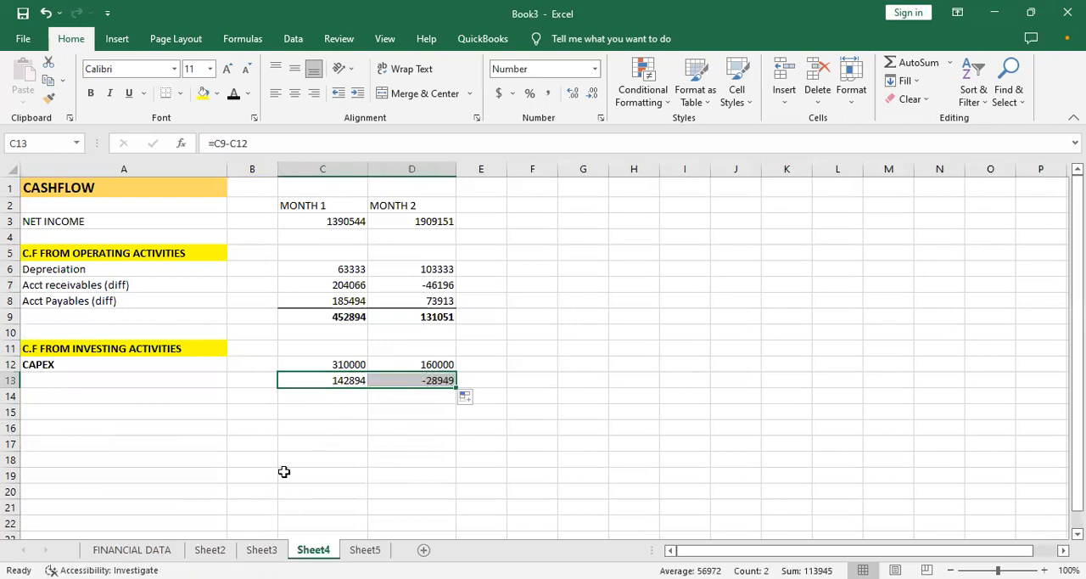
- On Sheet3, set the MONTH 2 capex for ERP (COMPUTER SOFTWARE) in D7 to 80000
{"action": "left_click", "coordinate": [260, 550]}
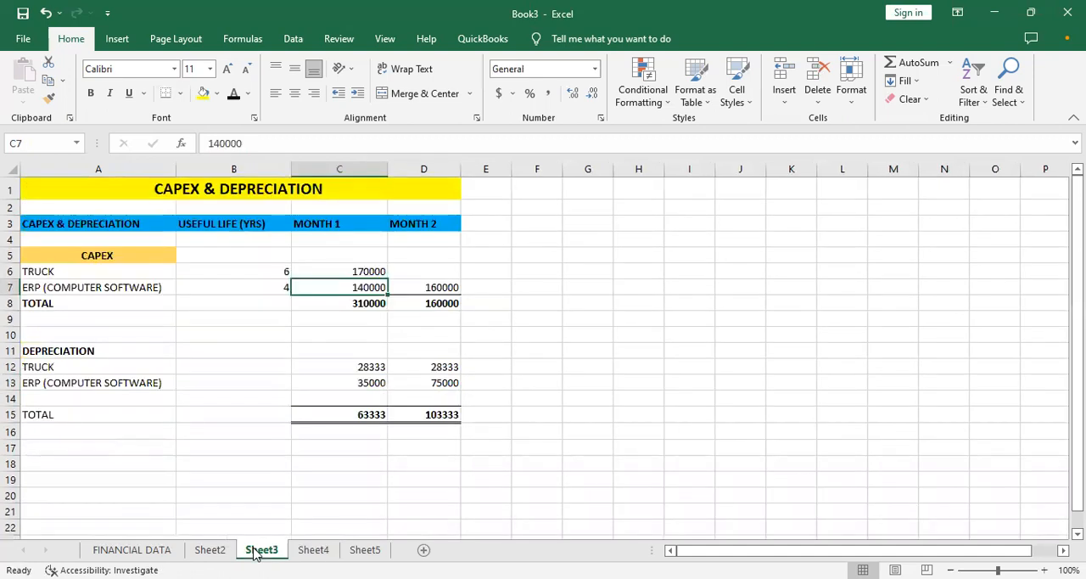
{"action": "left_click", "coordinate": [405, 287]}
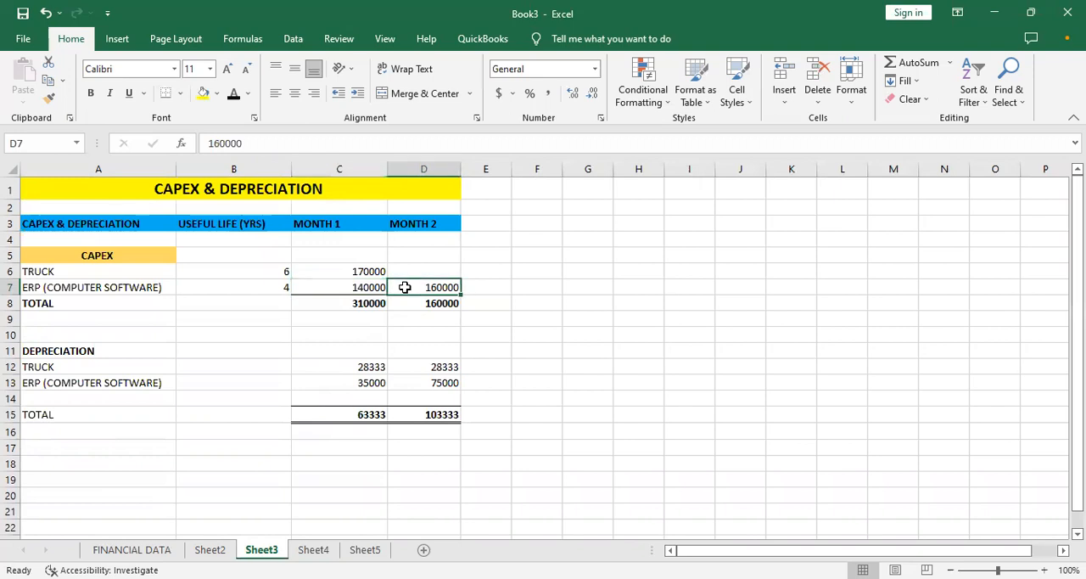
{"action": "type", "text": "10"}
{"action": "key", "text": "BackSpace"}
{"action": "key", "text": "BackSpace"}
{"action": "type", "text": "8000"}
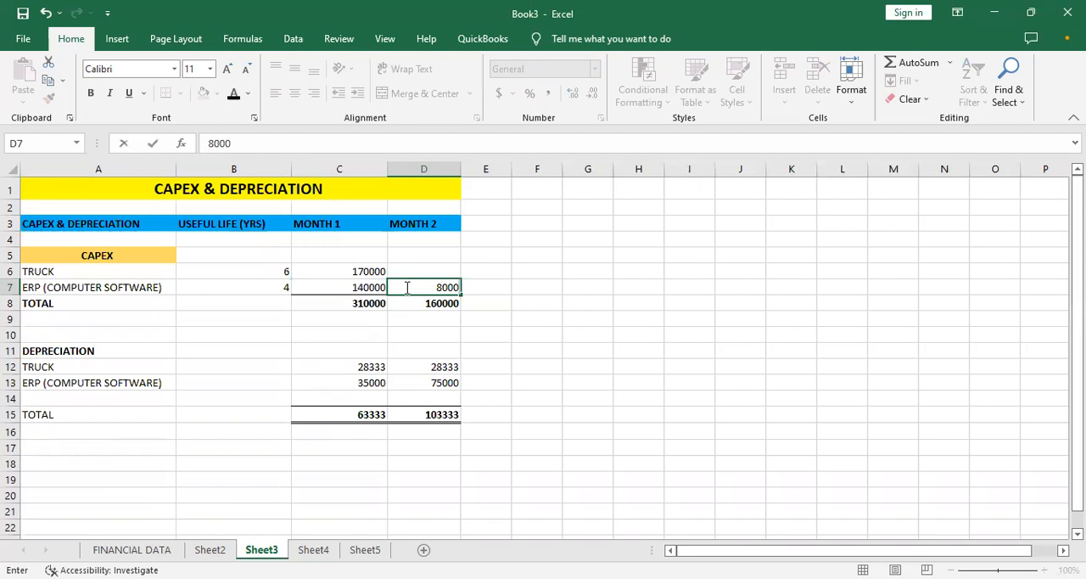
{"action": "type", "text": "0"}
{"action": "left_click", "coordinate": [364, 287]}
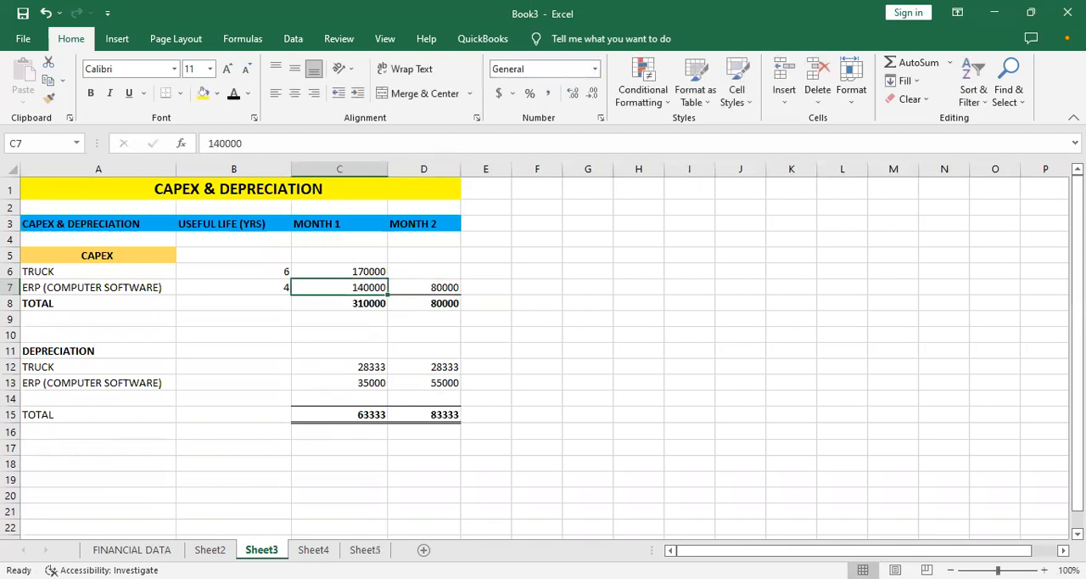
- Examine the Sheet2 income statement, focusing on the depreciation and total OPEX figures for both months
{"action": "left_click", "coordinate": [210, 550]}
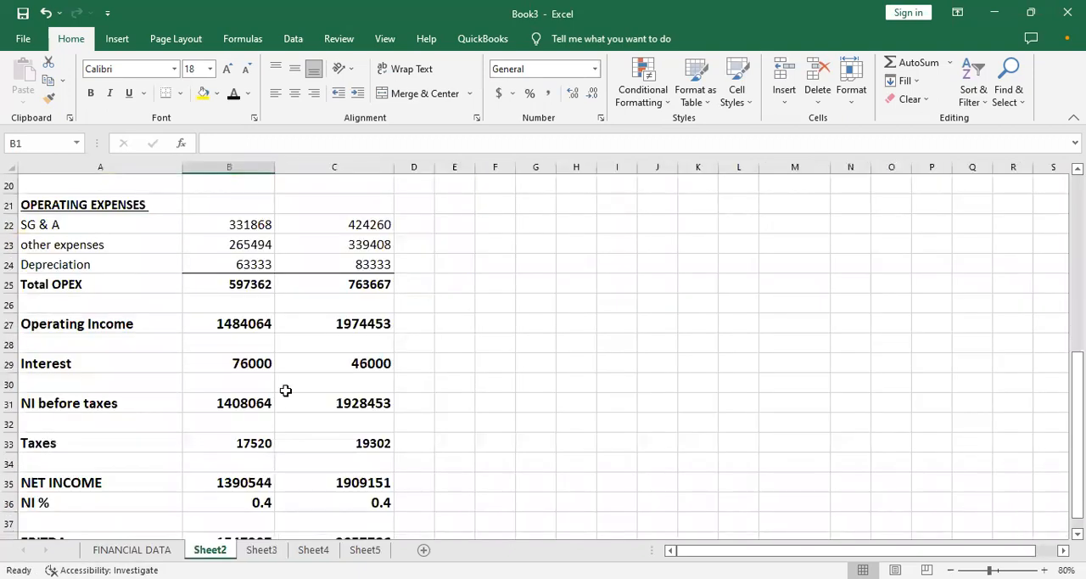
{"action": "key", "text": "Down"}
{"action": "key", "text": "Down"}
{"action": "key", "text": "Down"}
{"action": "key", "text": "Down"}
{"action": "key", "text": "Down"}
{"action": "key", "text": "Down"}
{"action": "key", "text": "Down"}
{"action": "key", "text": "Down"}
{"action": "key", "text": "Down"}
{"action": "key", "text": "Down"}
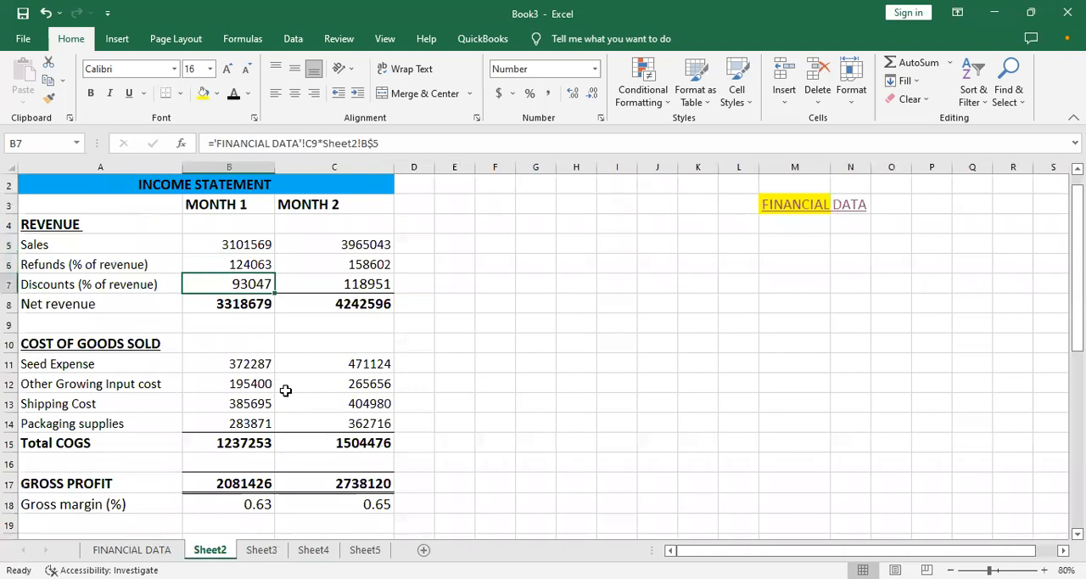
{"action": "key", "text": "Down"}
{"action": "key", "text": "Down"}
{"action": "key", "text": "Down"}
{"action": "key", "text": "Down"}
{"action": "key", "text": "Down"}
{"action": "key", "text": "Down"}
{"action": "key", "text": "Down"}
{"action": "key", "text": "Down"}
{"action": "key", "text": "Down"}
{"action": "key", "text": "Down"}
{"action": "key", "text": "Down"}
{"action": "key", "text": "Down"}
{"action": "key", "text": "Down"}
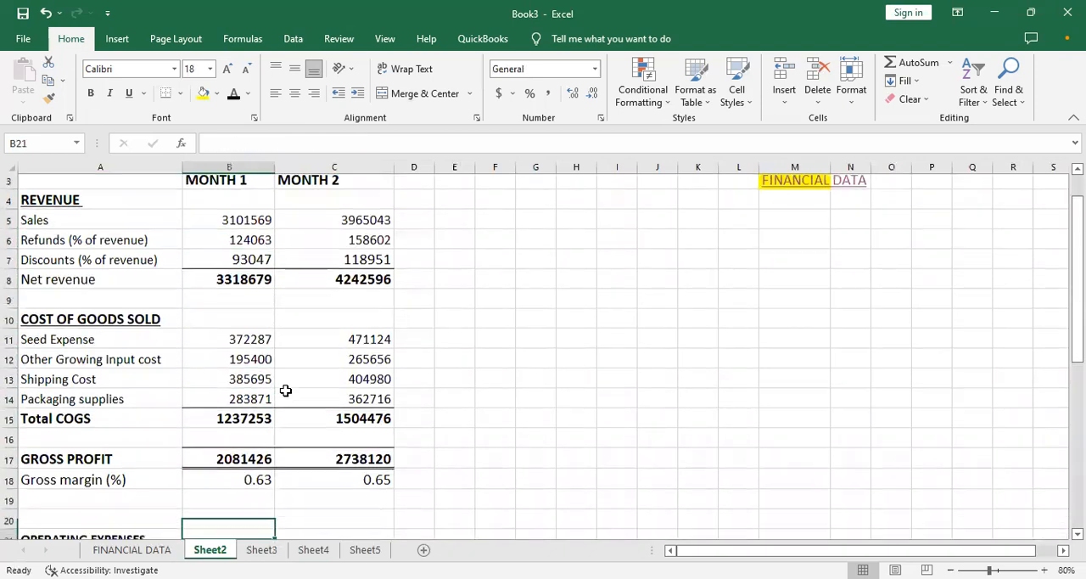
{"action": "key", "text": "Down"}
{"action": "key", "text": "Down"}
{"action": "key", "text": "Down"}
{"action": "key", "text": "Down"}
{"action": "key", "text": "Up"}
{"action": "key", "text": "Up"}
{"action": "key", "text": "Up"}
{"action": "key", "text": "Up"}
{"action": "key", "text": "Up"}
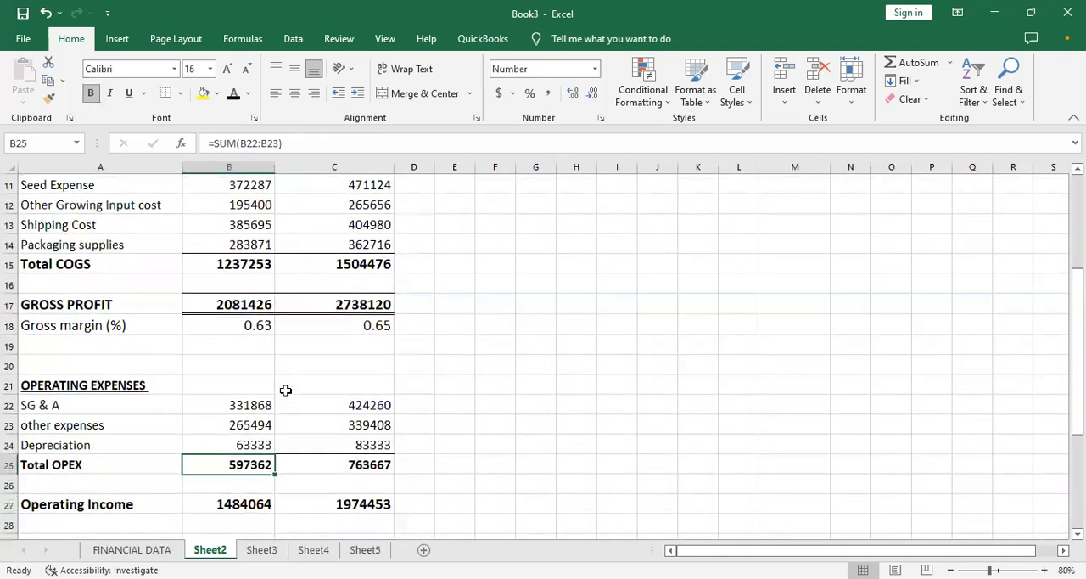
{"action": "key", "text": "Right"}
{"action": "key", "text": "Down"}
{"action": "key", "text": "Up"}
{"action": "key", "text": "Up"}
{"action": "key", "text": "Up"}
{"action": "key", "text": "Up"}
{"action": "key", "text": "Down"}
{"action": "key", "text": "Down"}
{"action": "key", "text": "Down"}
{"action": "key", "text": "Down"}
{"action": "key", "text": "Down"}
{"action": "key", "text": "Up"}
{"action": "key", "text": "Up"}
{"action": "key", "text": "Up"}
{"action": "key", "text": "Down"}
{"action": "key", "text": "Down"}
{"action": "key", "text": "Up"}
{"action": "key", "text": "Up"}
{"action": "key", "text": "Down"}
{"action": "key", "text": "Down"}
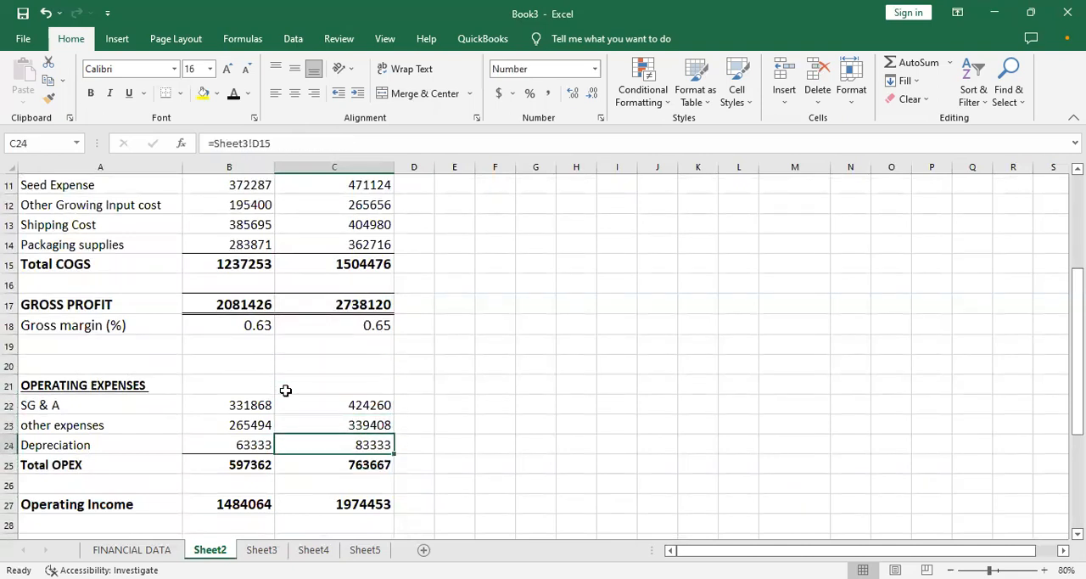
{"action": "key", "text": "Left"}
{"action": "key", "text": "Left"}
{"action": "key", "text": "Up"}
{"action": "key", "text": "Up"}
{"action": "key", "text": "Right"}
{"action": "key", "text": "Right"}
{"action": "key", "text": "Down"}
{"action": "key", "text": "Down"}
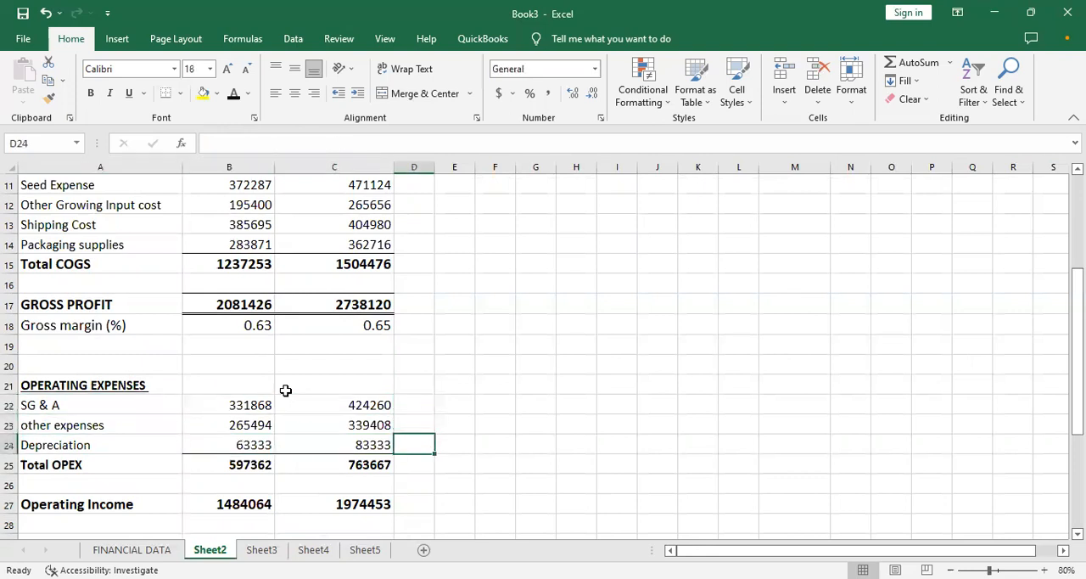
{"action": "left_click", "coordinate": [243, 447]}
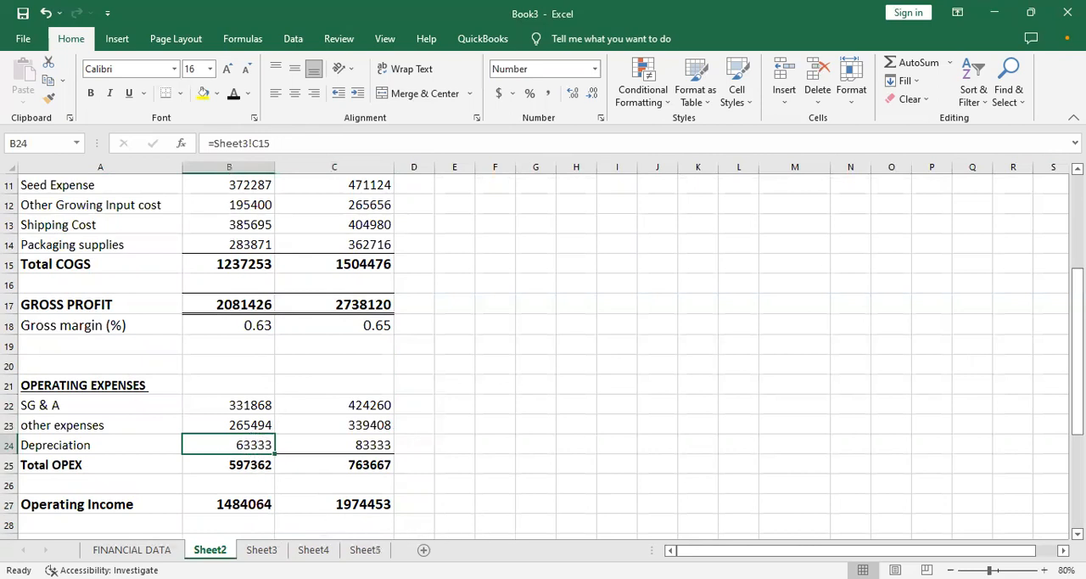
- On Sheet3, set the MONTH 1 capex for ERP (COMPUTER SOFTWARE) in C7 to 85000
{"action": "left_click", "coordinate": [265, 552]}
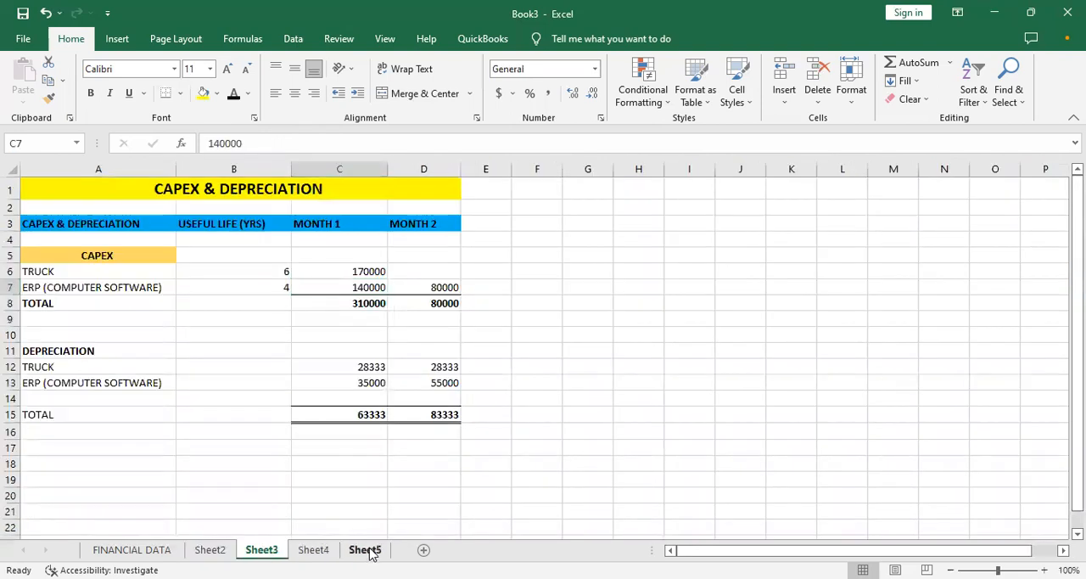
{"action": "left_click", "coordinate": [363, 549]}
{"action": "left_click", "coordinate": [262, 550]}
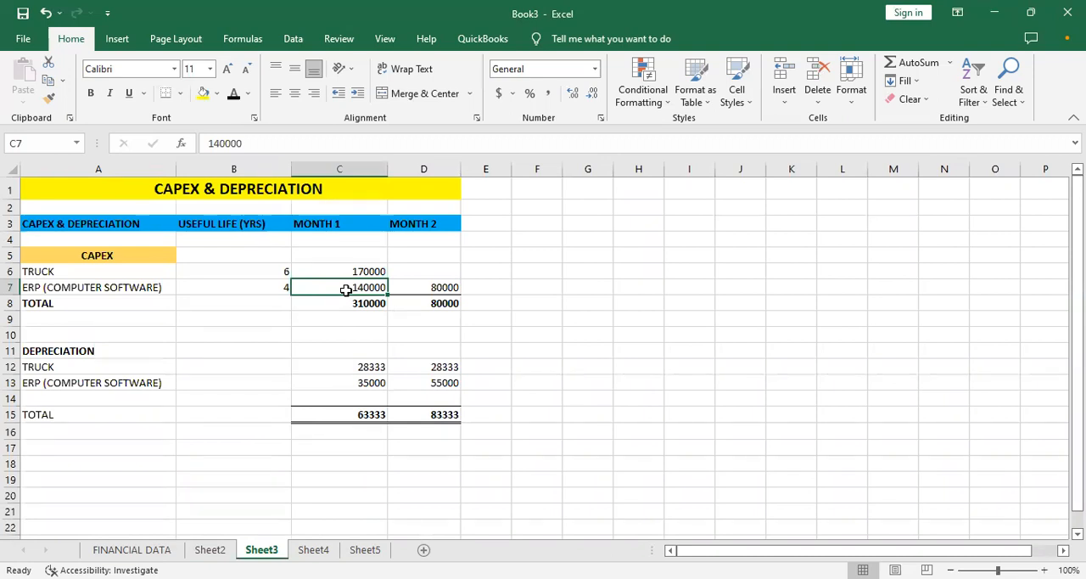
{"action": "type", "text": "85000"}
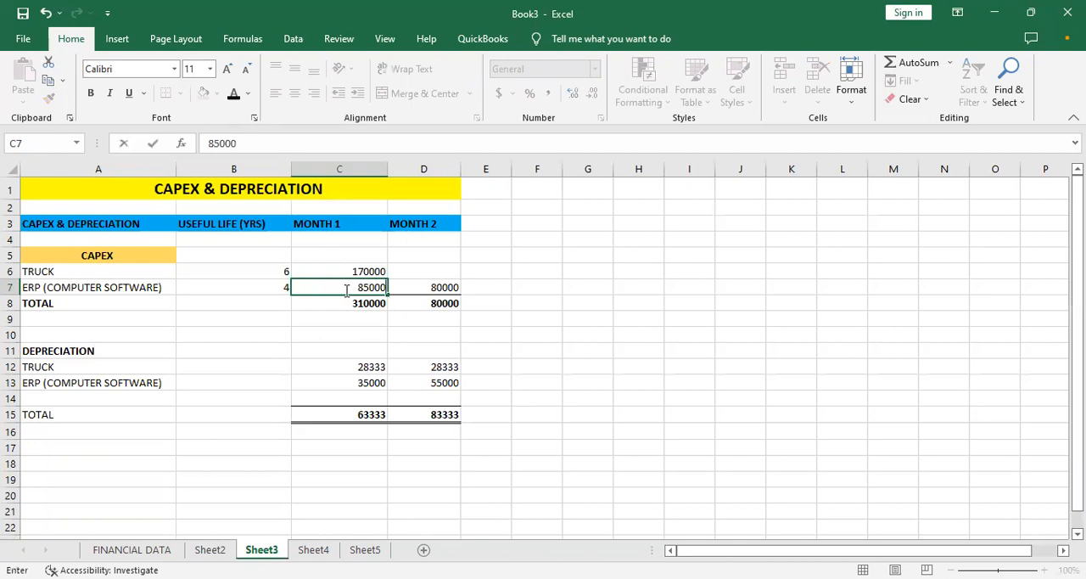
{"action": "left_click", "coordinate": [364, 333]}
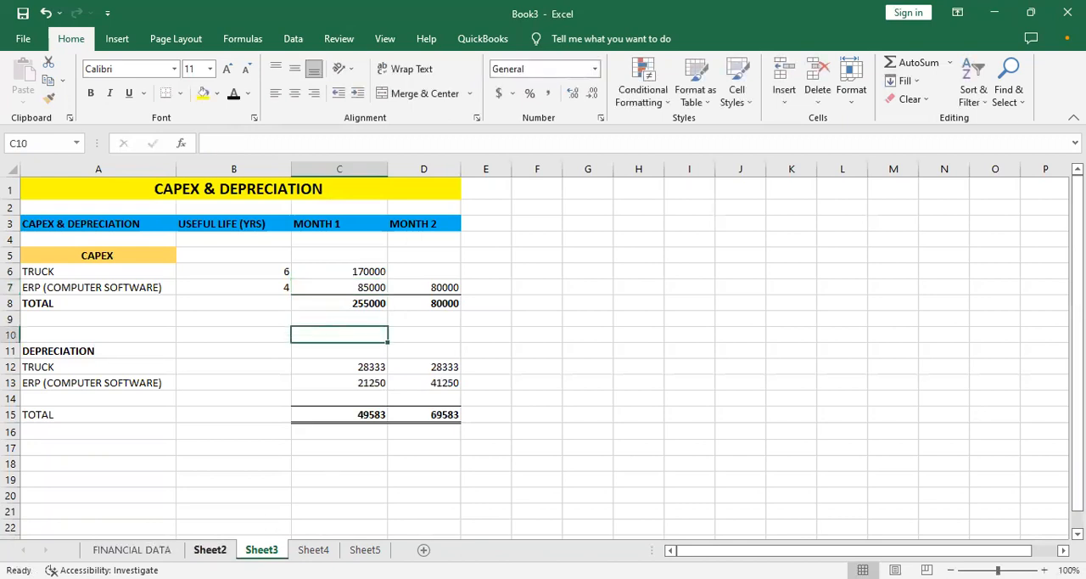
- Check the Sheet4 cashflow and the Sheet2 income statement from depreciation down to EBITDA against the revised capex
{"action": "left_click", "coordinate": [209, 549]}
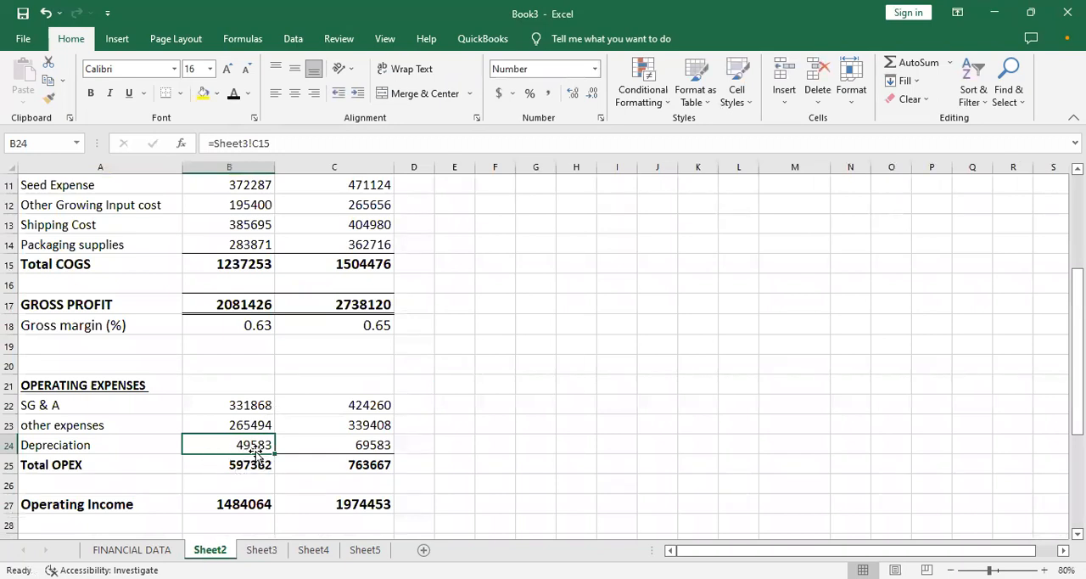
{"action": "key", "text": "Down"}
{"action": "key", "text": "Down"}
{"action": "key", "text": "Down"}
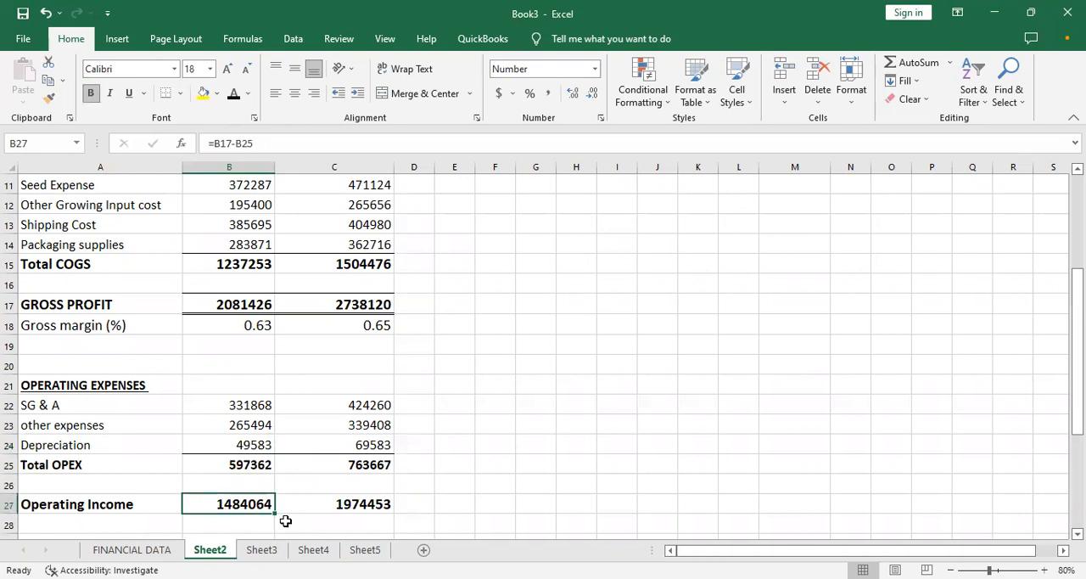
{"action": "left_click", "coordinate": [335, 550]}
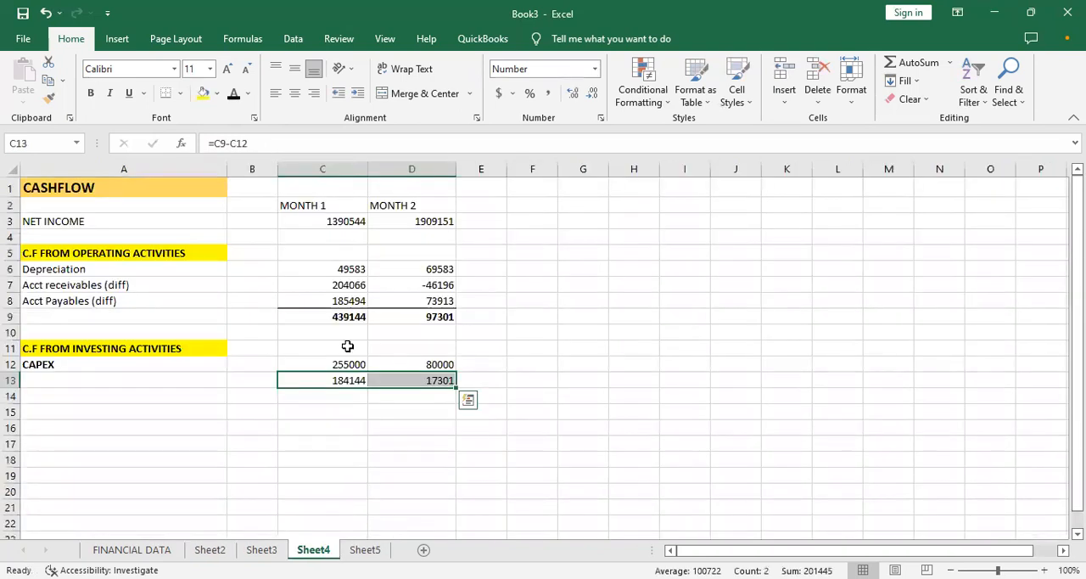
{"action": "left_click", "coordinate": [252, 283]}
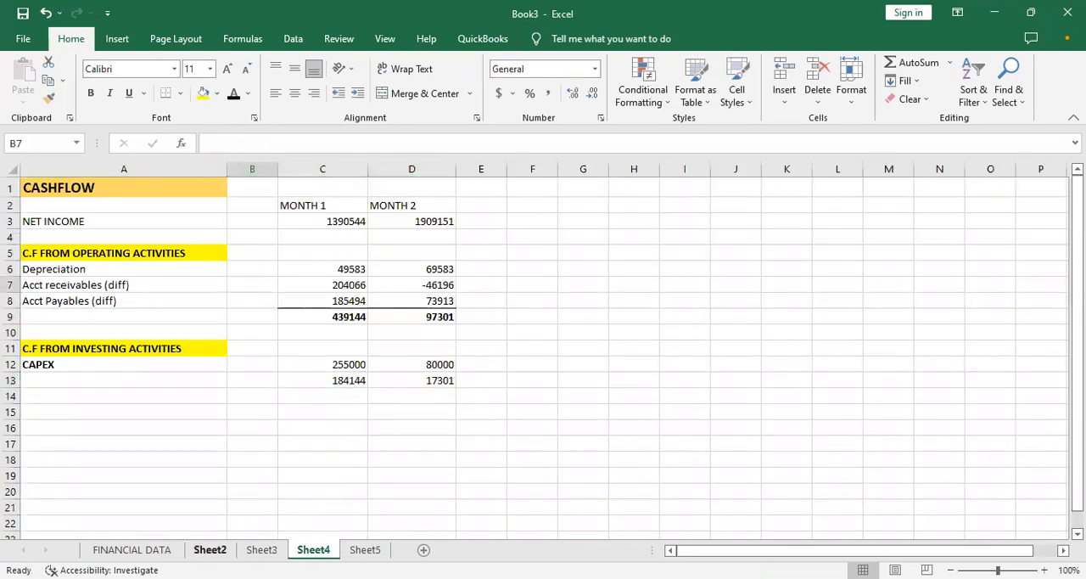
{"action": "left_click", "coordinate": [210, 550]}
{"action": "key", "text": "Down"}
{"action": "key", "text": "Down"}
{"action": "key", "text": "Down"}
{"action": "key", "text": "Down"}
{"action": "key", "text": "Down"}
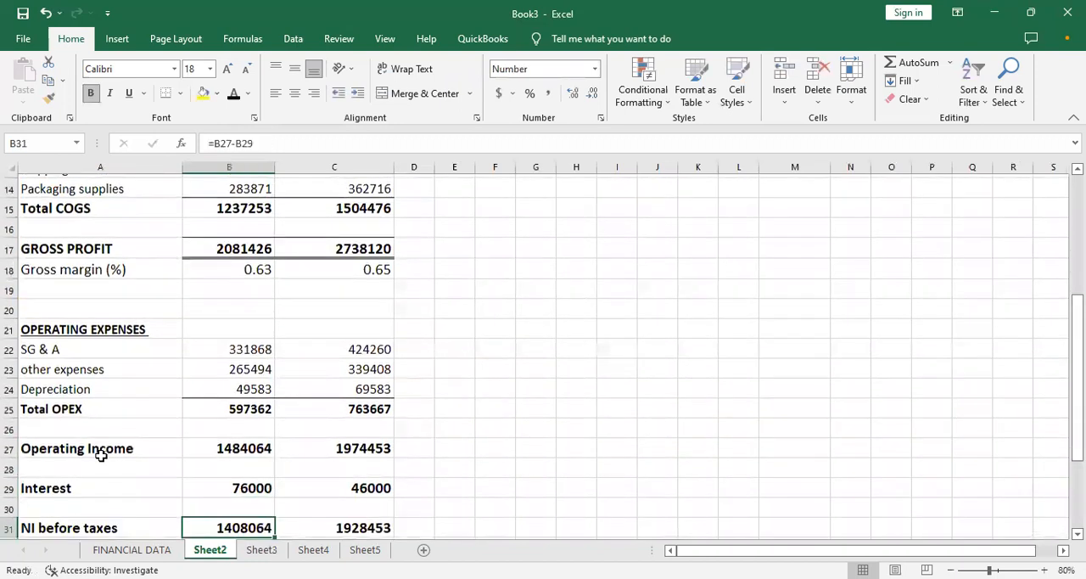
{"action": "key", "text": "Down"}
{"action": "key", "text": "Down"}
{"action": "key", "text": "Down"}
{"action": "key", "text": "Down"}
{"action": "key", "text": "Down"}
{"action": "key", "text": "Down"}
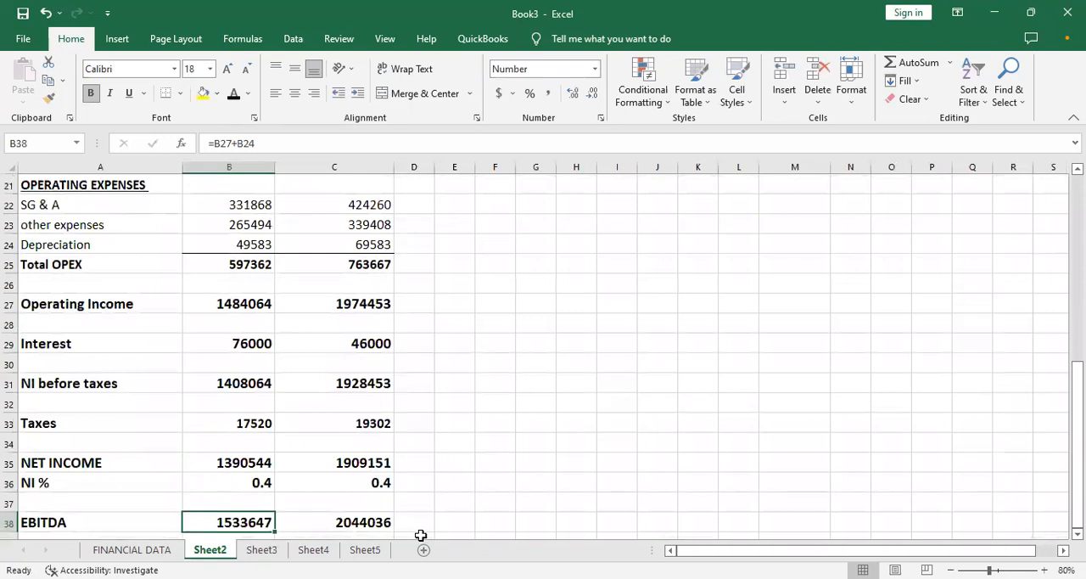
- On the Sheet4 cashflow, add a bottom border under the CAPEX values in C12:D12
{"action": "left_click", "coordinate": [313, 550]}
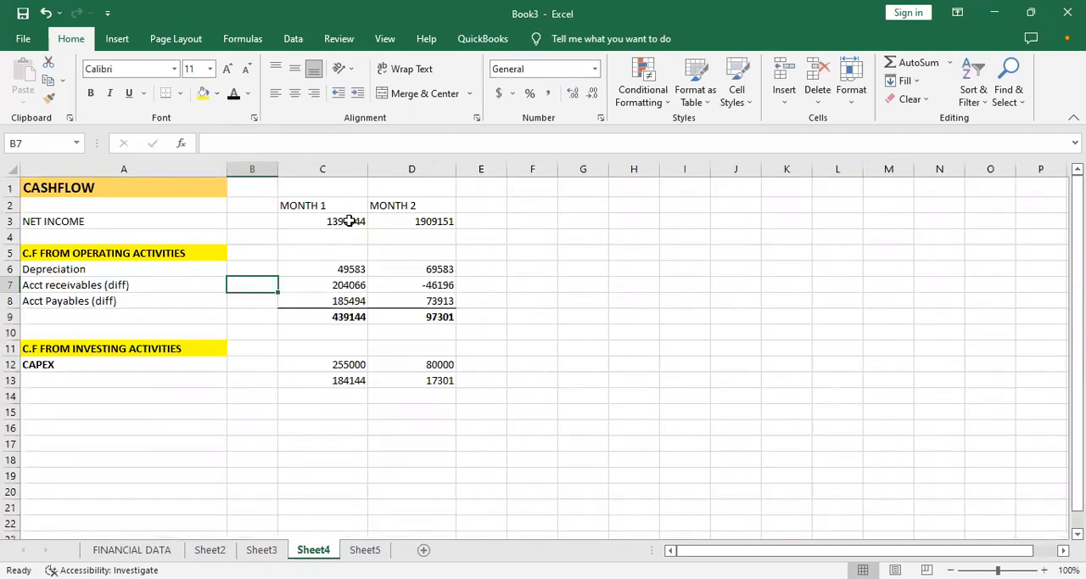
{"action": "left_click", "coordinate": [373, 382]}
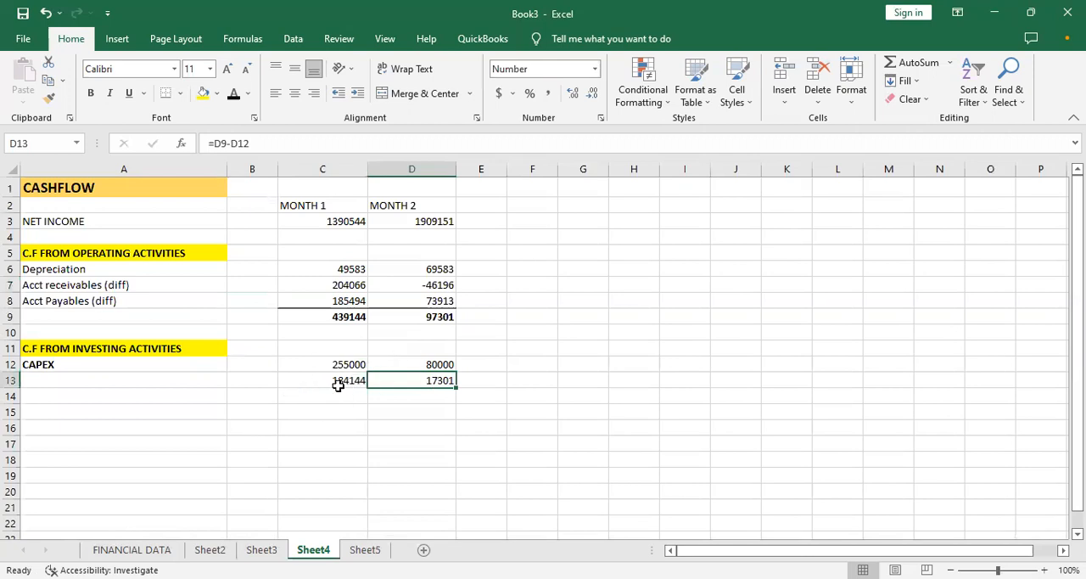
{"action": "left_click_drag", "start_coordinate": [322, 364], "coordinate": [449, 362]}
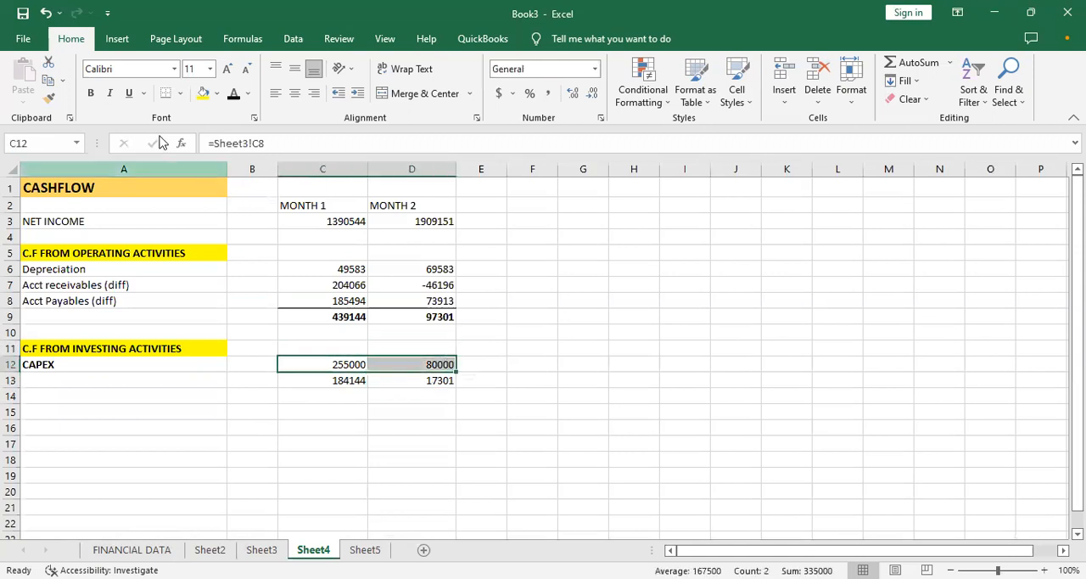
{"action": "left_click", "coordinate": [177, 95]}
{"action": "left_click", "coordinate": [414, 386]}
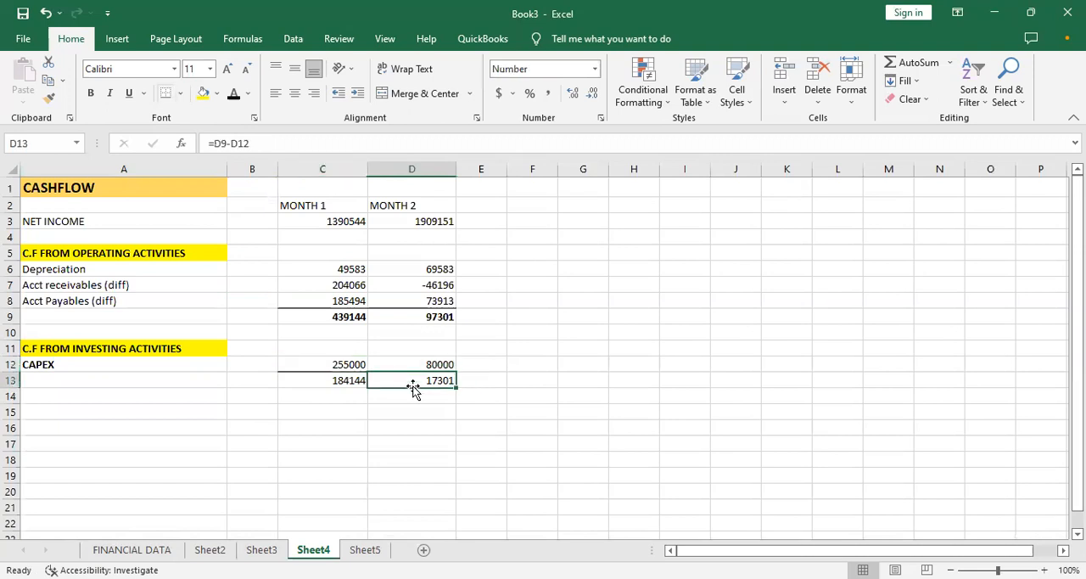
- Enter the section heading "C.F FINANCING ACTIVITIES" in A15 of the cashflow
{"action": "left_click", "coordinate": [53, 411]}
{"action": "type", "text": "C.F FINANCING AC"}
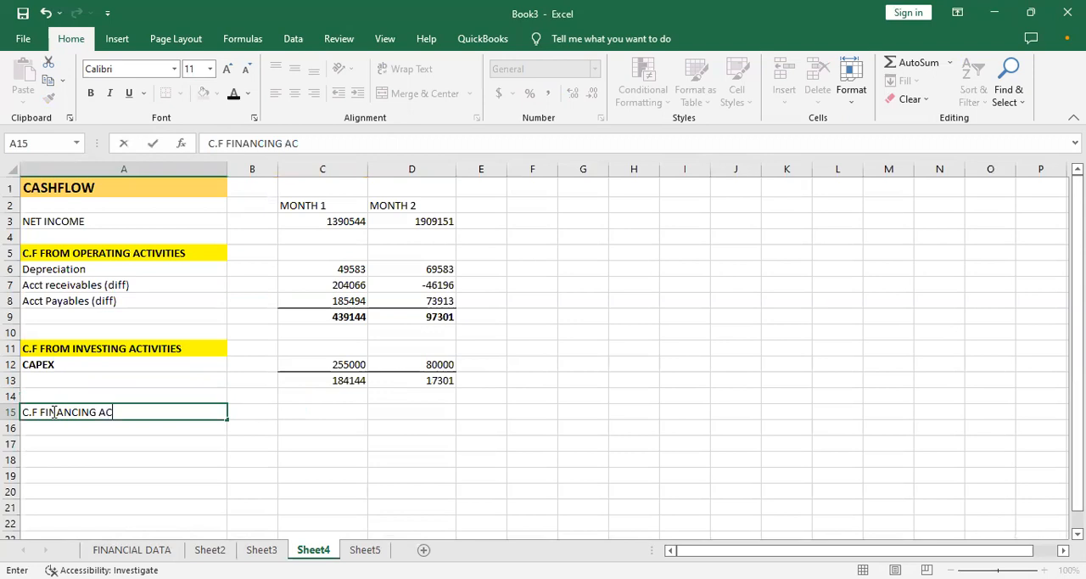
{"action": "type", "text": "TIVITIES"}
{"action": "left_click", "coordinate": [136, 443]}
- Format the C.F FINANCING ACTIVITIES heading in A15 with yellow fill and bold text
{"action": "left_click", "coordinate": [111, 411]}
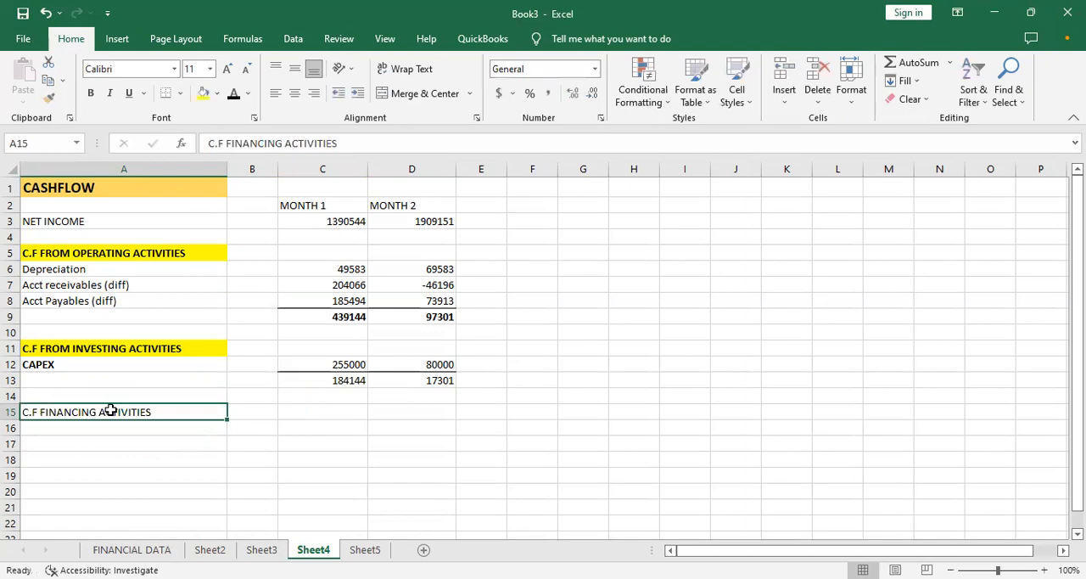
{"action": "left_click", "coordinate": [204, 93]}
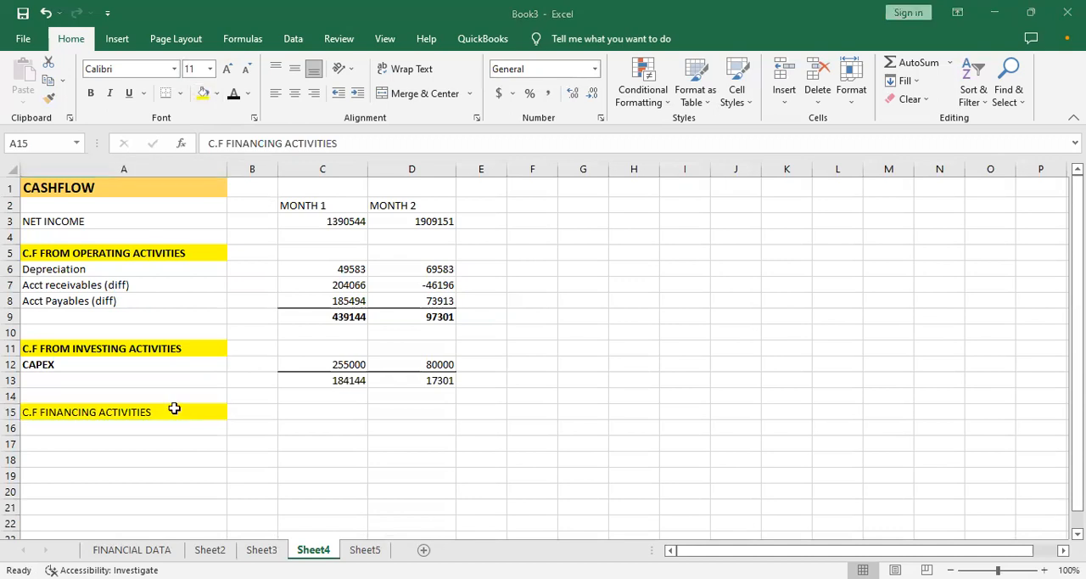
{"action": "key", "text": "ctrl+b"}
{"action": "left_click", "coordinate": [113, 437]}
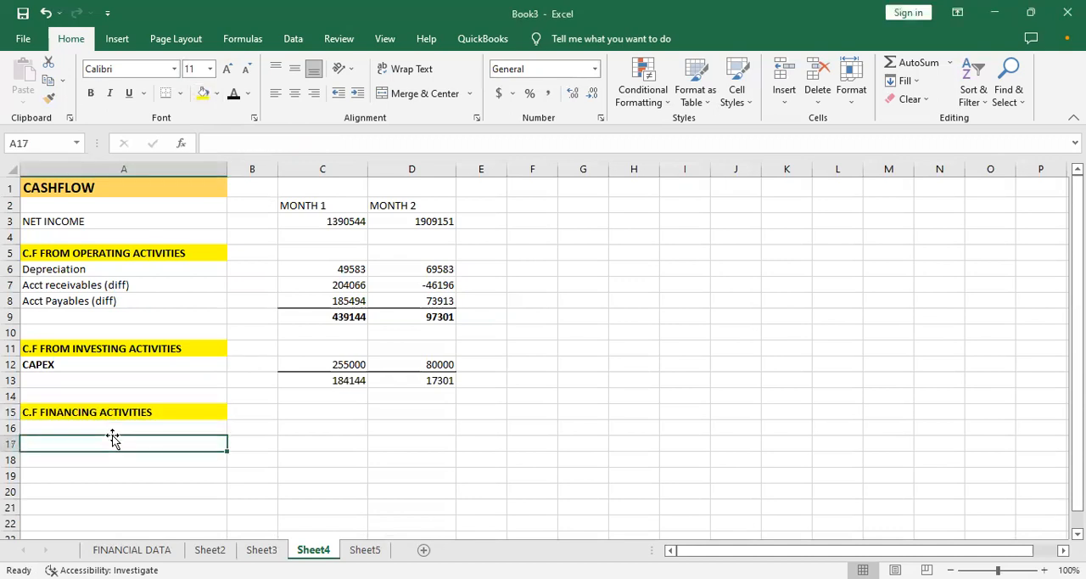
{"action": "left_click", "coordinate": [111, 430]}
{"action": "type", "text": "D"}
{"action": "key", "text": "BackSpace"}
{"action": "type", "text": "D"}
- Copy the NET BORROWING and DEBT PAYMENT labels from the Sheet5 assumptions into A16:A17 on Sheet4
{"action": "left_click", "coordinate": [262, 550]}
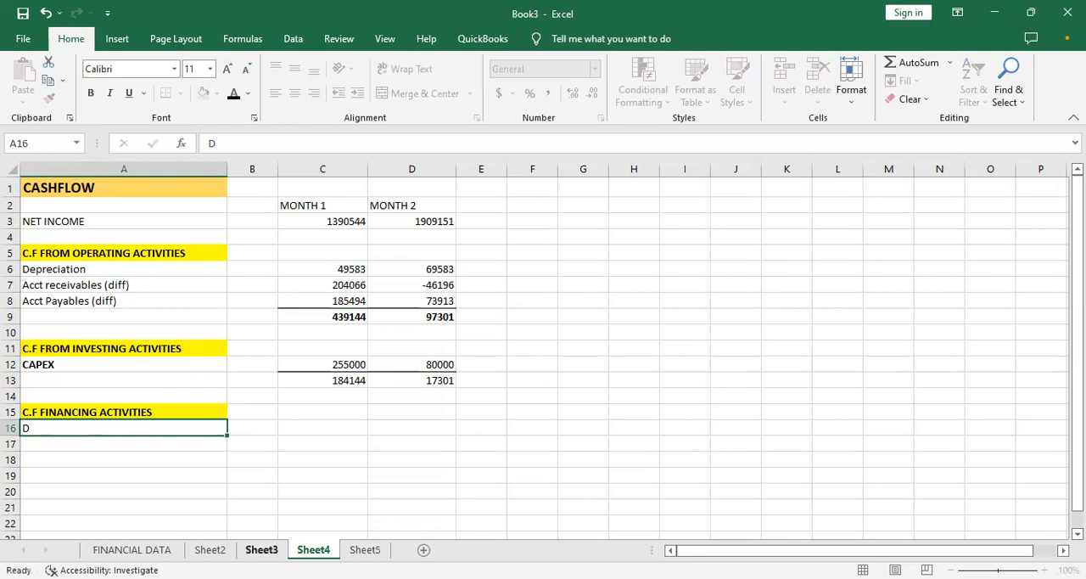
{"action": "left_click", "coordinate": [365, 550]}
{"action": "left_click", "coordinate": [144, 373]}
{"action": "key", "text": "Down"}
{"action": "key", "text": "Down"}
{"action": "key", "text": "Down"}
{"action": "key", "text": "Down"}
{"action": "key", "text": "Down"}
{"action": "key", "text": "Down"}
{"action": "key", "text": "Down"}
{"action": "key", "text": "Down"}
{"action": "key", "text": "Down"}
{"action": "key", "text": "Down"}
{"action": "key", "text": "Down"}
{"action": "key", "text": "Down"}
{"action": "key", "text": "Down"}
{"action": "key", "text": "Down"}
{"action": "key", "text": "Down"}
{"action": "key", "text": "Down"}
{"action": "key", "text": "Down"}
{"action": "key", "text": "Down"}
{"action": "key", "text": "Down"}
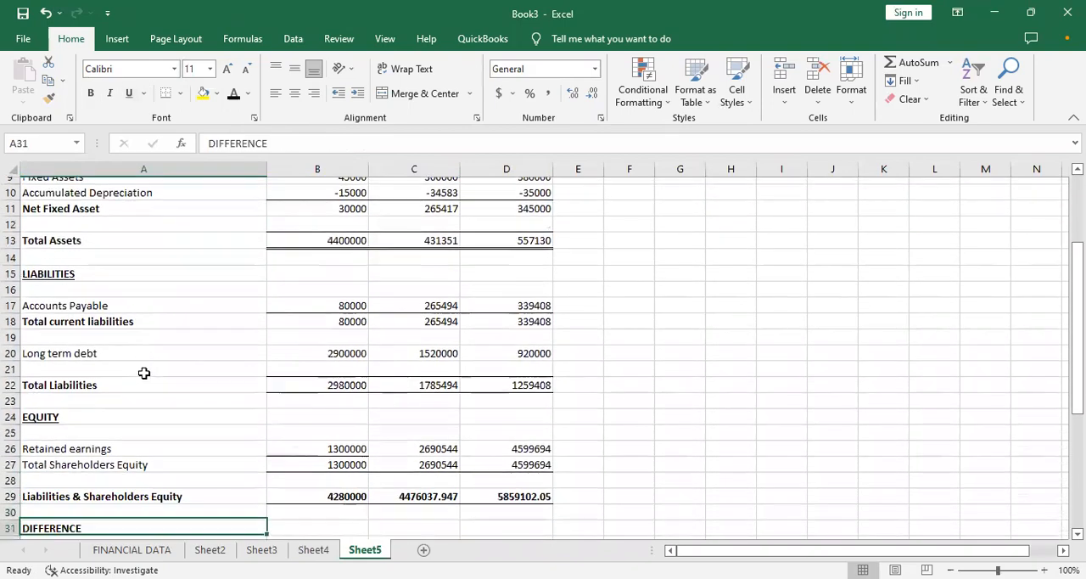
{"action": "key", "text": "Down"}
{"action": "key", "text": "Down"}
{"action": "key", "text": "Down"}
{"action": "key", "text": "Down"}
{"action": "key", "text": "Down"}
{"action": "key", "text": "Down"}
{"action": "key", "text": "Down"}
{"action": "key", "text": "Down"}
{"action": "key", "text": "Down"}
{"action": "key", "text": "Down"}
{"action": "key", "text": "Down"}
{"action": "key", "text": "Down"}
{"action": "key", "text": "Down"}
{"action": "key", "text": "Down"}
{"action": "key", "text": "Down"}
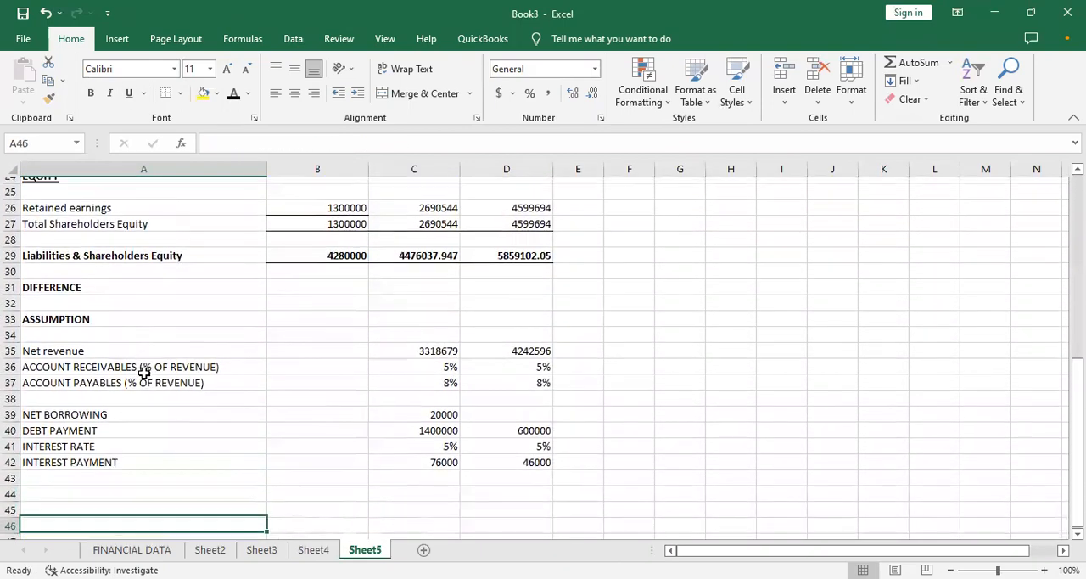
{"action": "key", "text": "Down"}
{"action": "key", "text": "Up"}
{"action": "key", "text": "Up"}
{"action": "key", "text": "Up"}
{"action": "key", "text": "Up"}
{"action": "key", "text": "Up"}
{"action": "key", "text": "Up"}
{"action": "key", "text": "Up"}
{"action": "key", "text": "Up"}
{"action": "key", "text": "Up"}
{"action": "key", "text": "Down"}
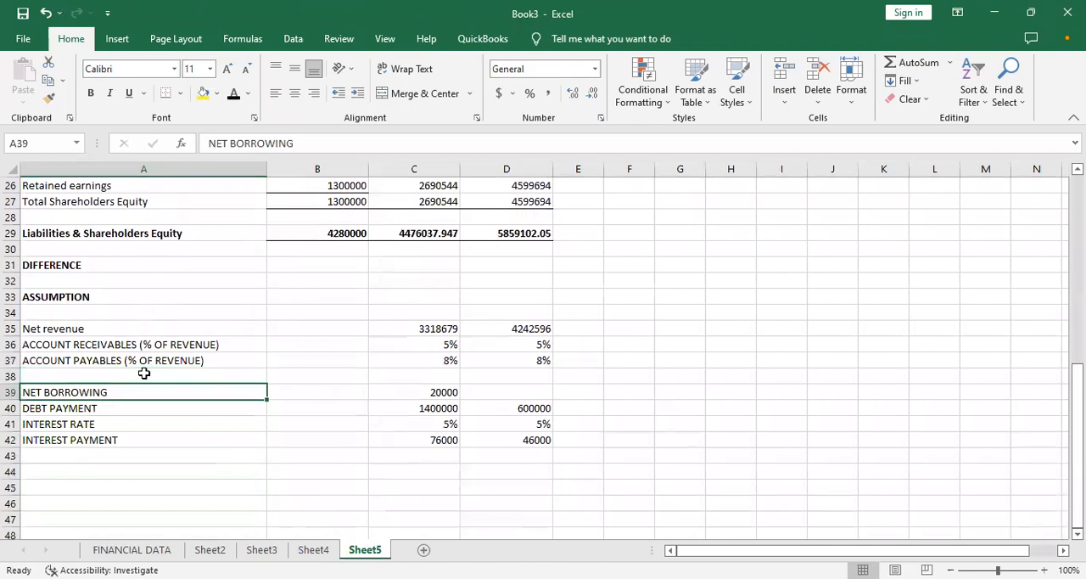
{"action": "key", "text": "Down"}
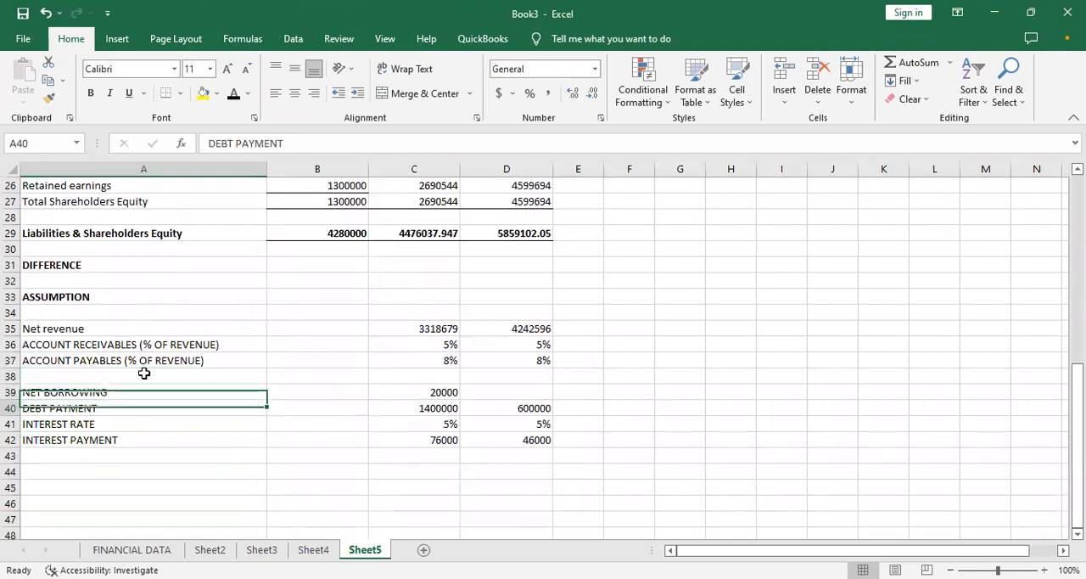
{"action": "key", "text": "Up"}
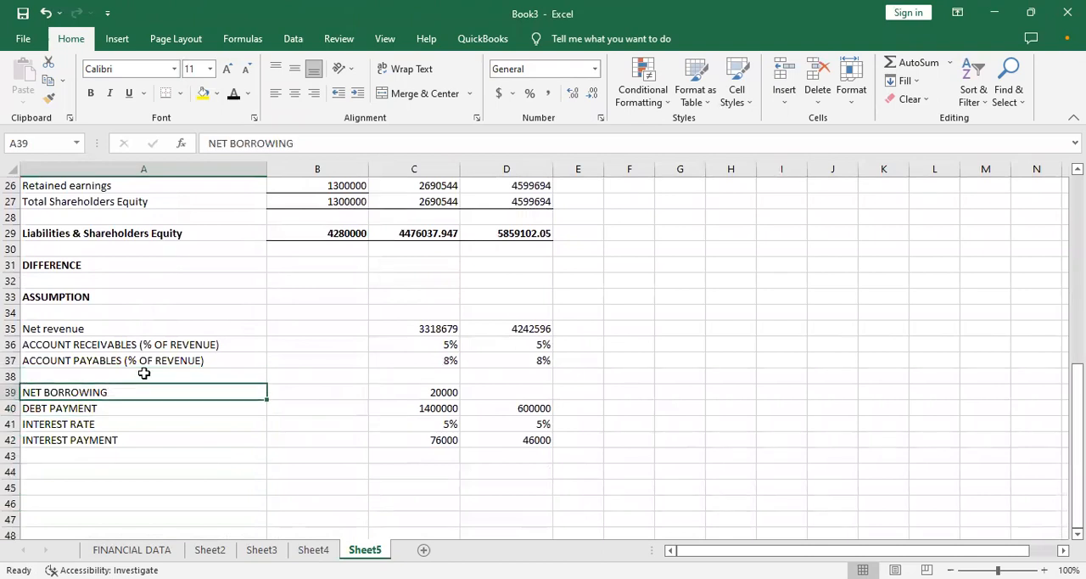
{"action": "key", "text": "shift+Down"}
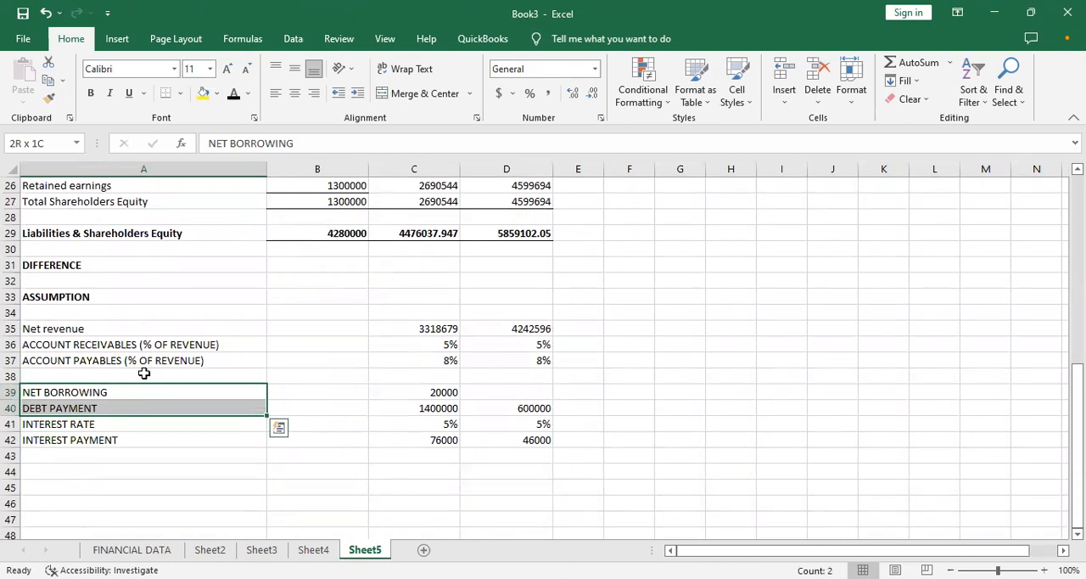
{"action": "key", "text": "ctrl+c"}
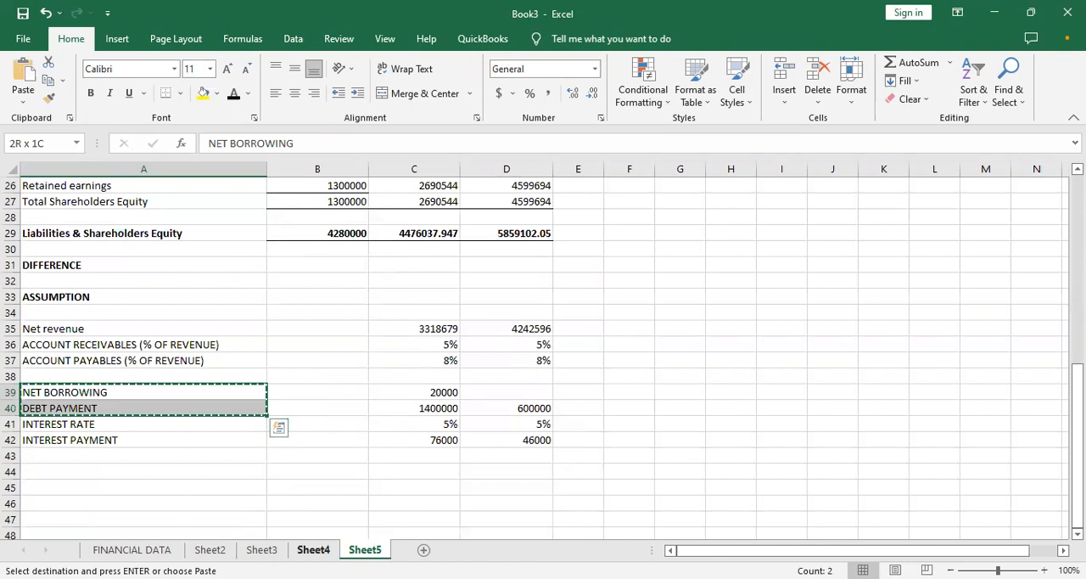
{"action": "left_click", "coordinate": [316, 550]}
{"action": "left_click", "coordinate": [97, 425]}
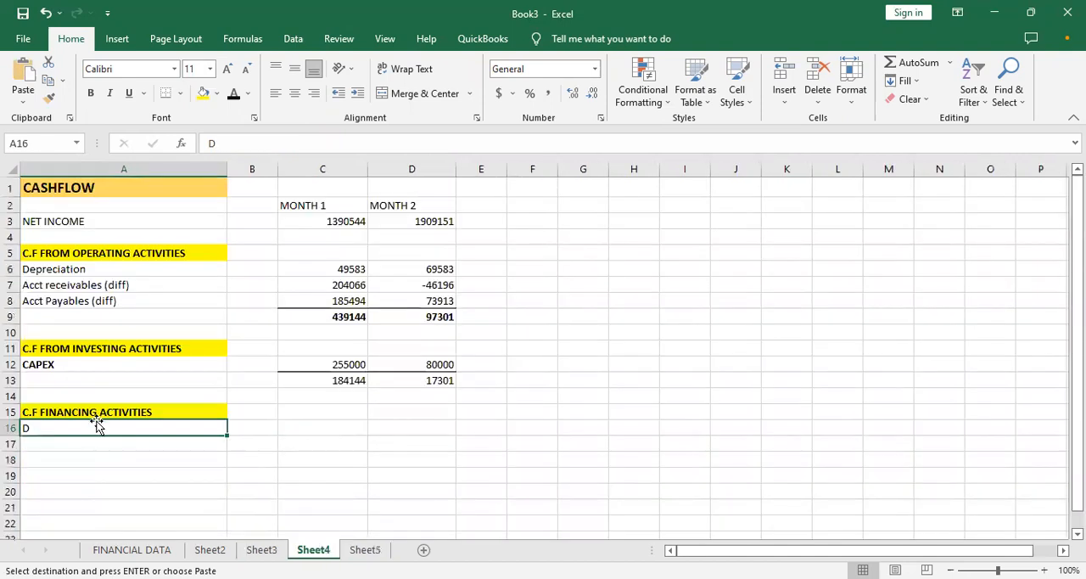
{"action": "key", "text": "Escape"}
{"action": "key", "text": "shift+Down"}
{"action": "key", "text": "ctrl+v"}
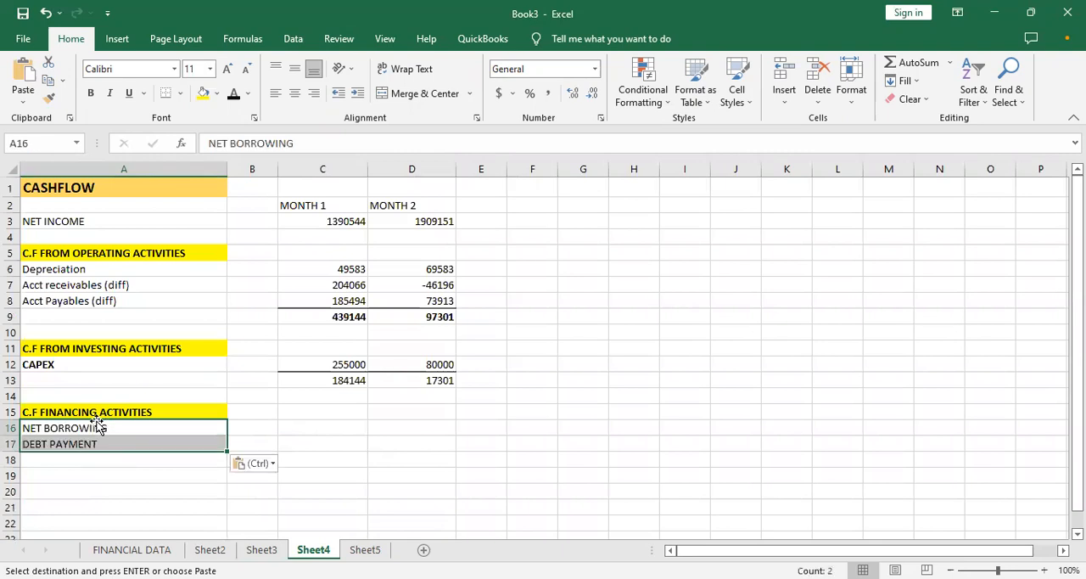
- Swap the two financing labels so DEBT PAYMENT is in A16 and NET BORROWING in A17, using A18 as temporary space
{"action": "left_click", "coordinate": [70, 433]}
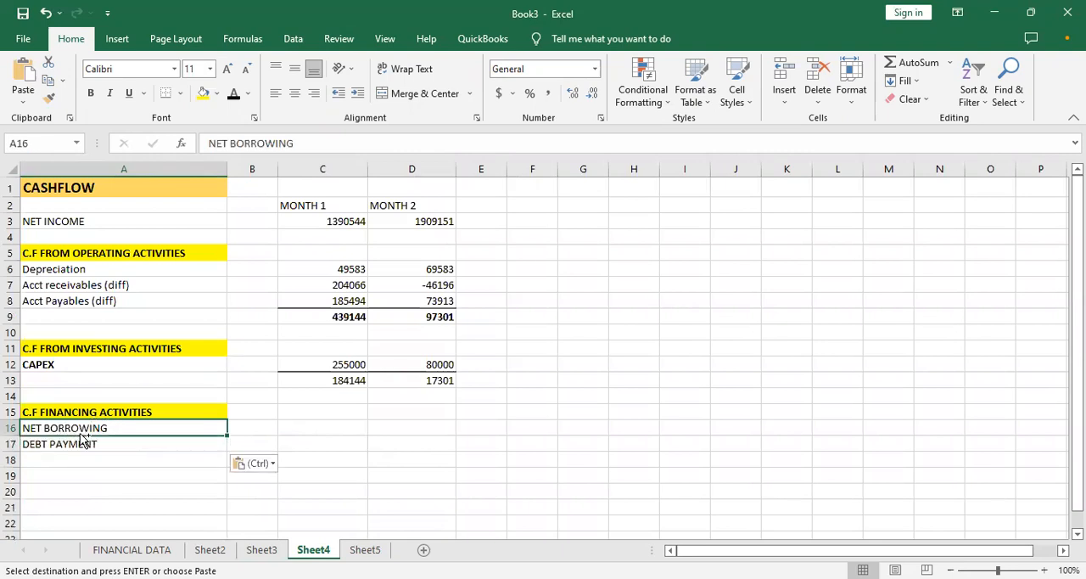
{"action": "key", "text": "ctrl+c"}
{"action": "key", "text": "Down"}
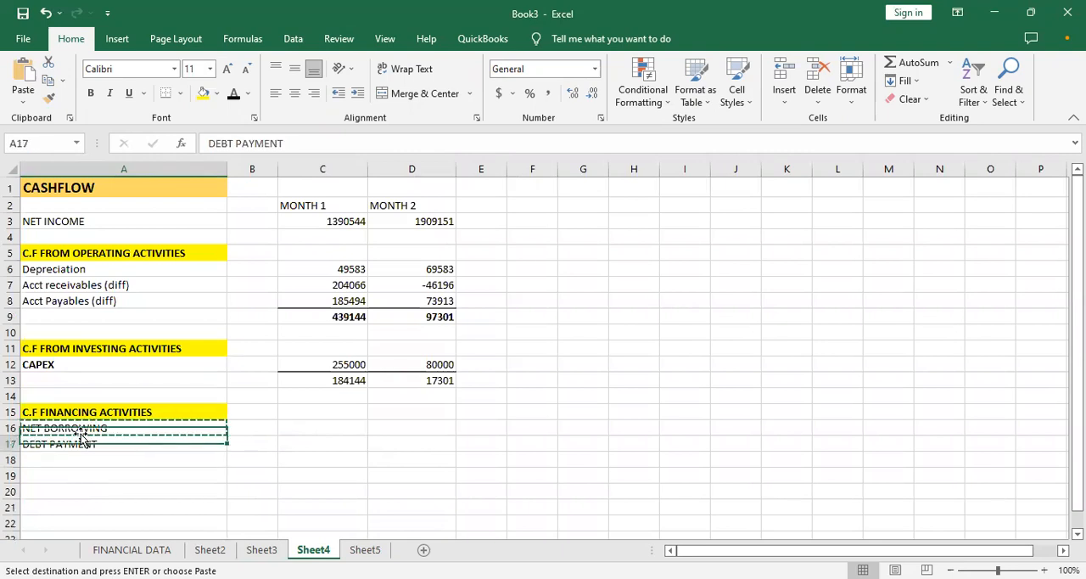
{"action": "key", "text": "Down"}
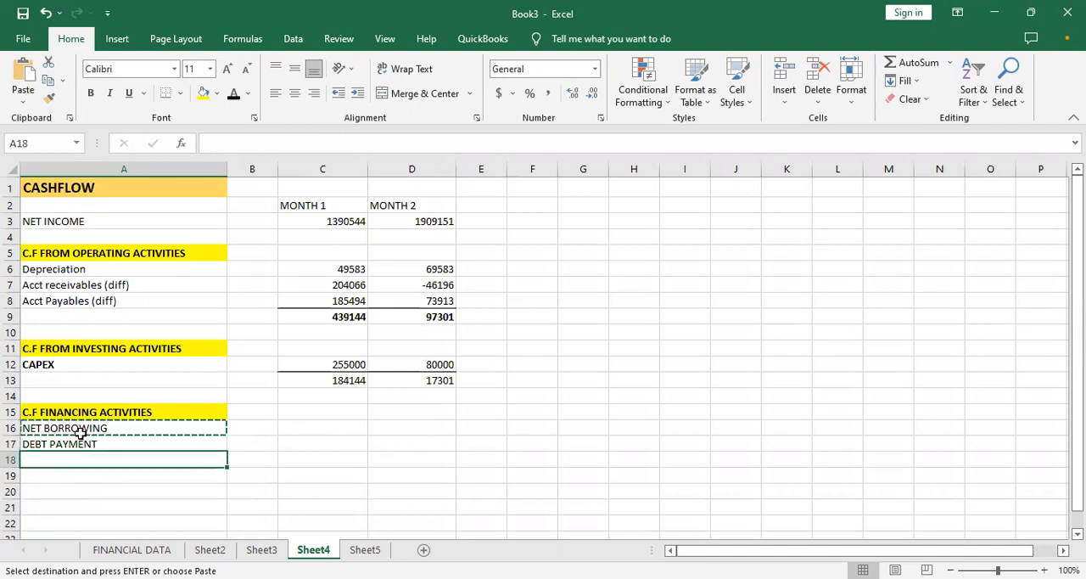
{"action": "key", "text": "ctrl+v"}
{"action": "key", "text": "Up"}
{"action": "key", "text": "ctrl+c"}
{"action": "key", "text": "Up"}
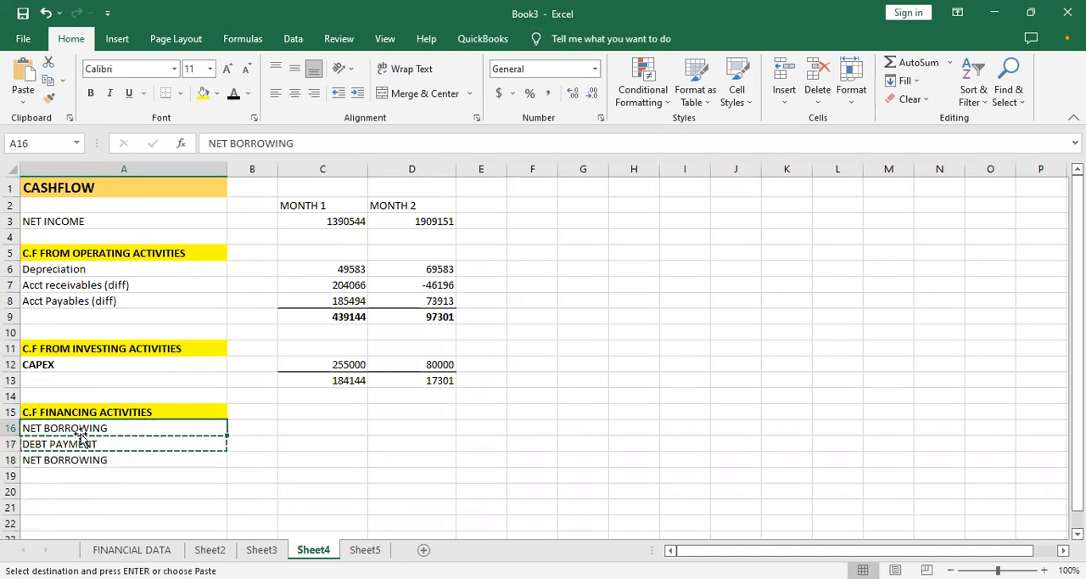
{"action": "key", "text": "ctrl+v"}
{"action": "key", "text": "Down"}
{"action": "key", "text": "Down"}
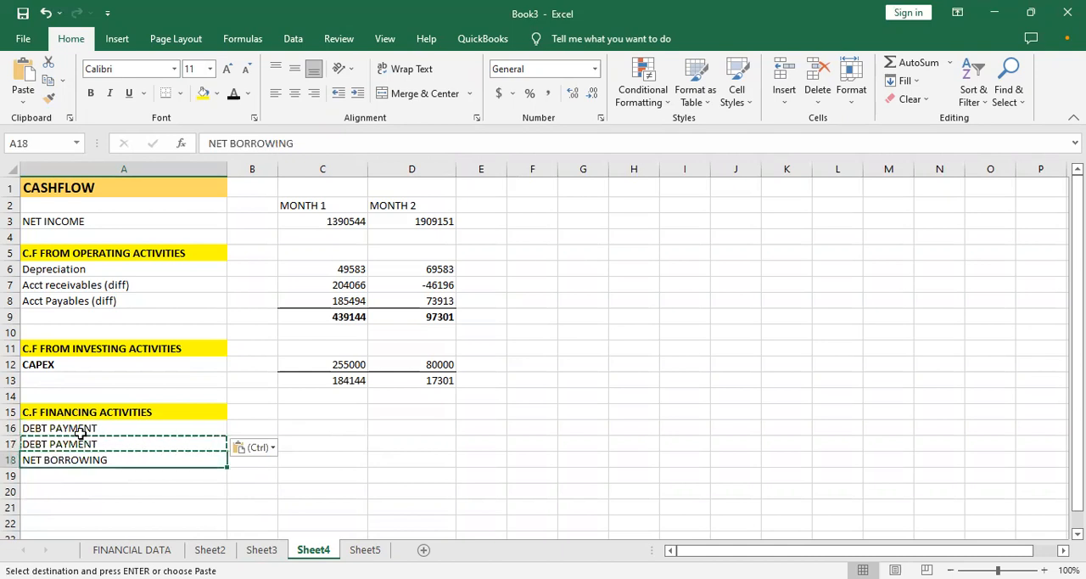
{"action": "key", "text": "ctrl+c"}
{"action": "key", "text": "Up"}
{"action": "key", "text": "ctrl+v"}
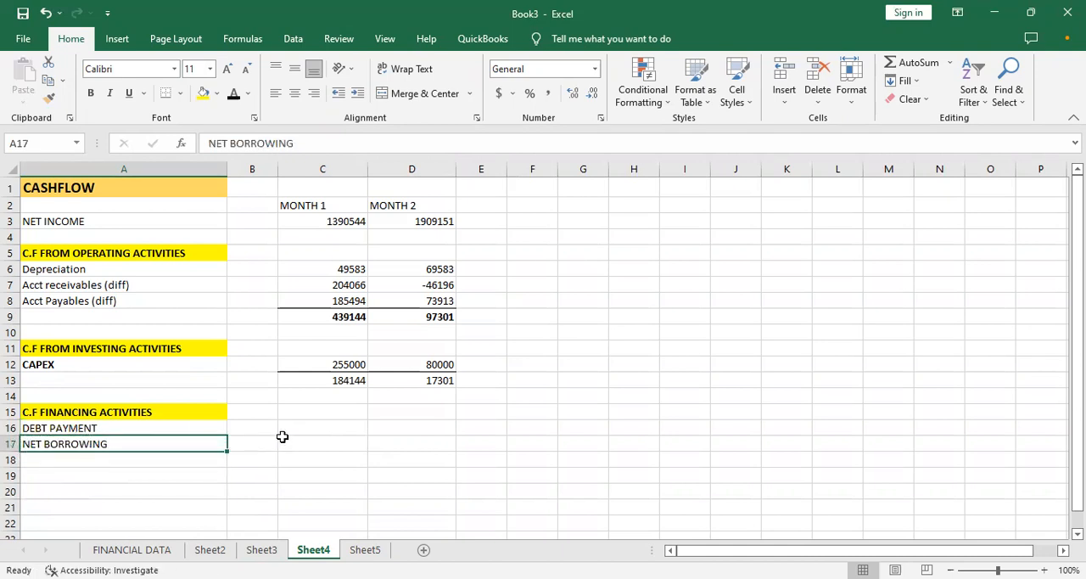
- Link the MONTH 1 DEBT PAYMENT in C16 to the negated Sheet5 debt payment with =-Sheet5!C40
{"action": "left_click", "coordinate": [347, 426]}
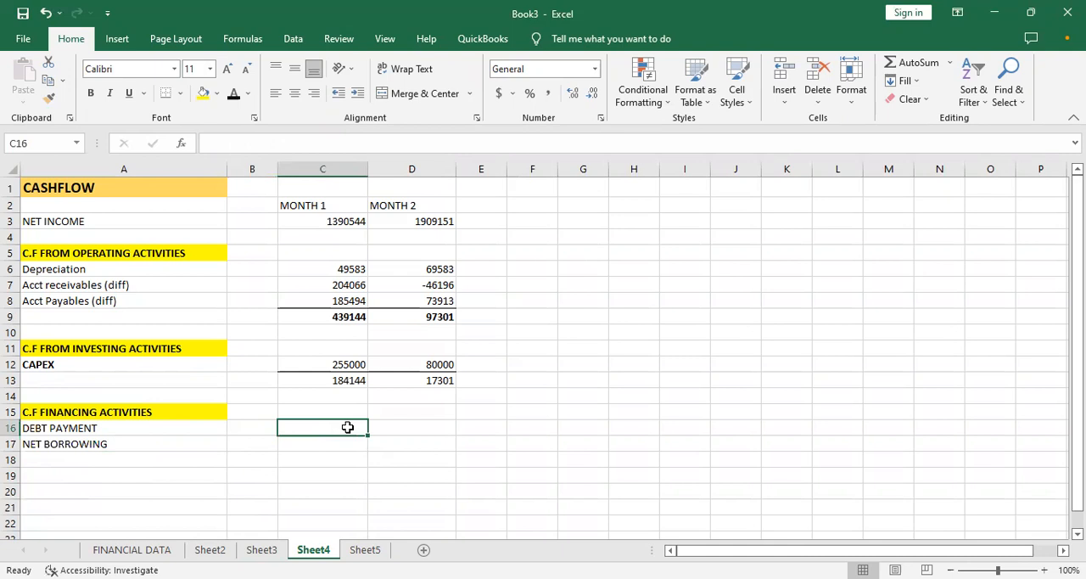
{"action": "type", "text": "="}
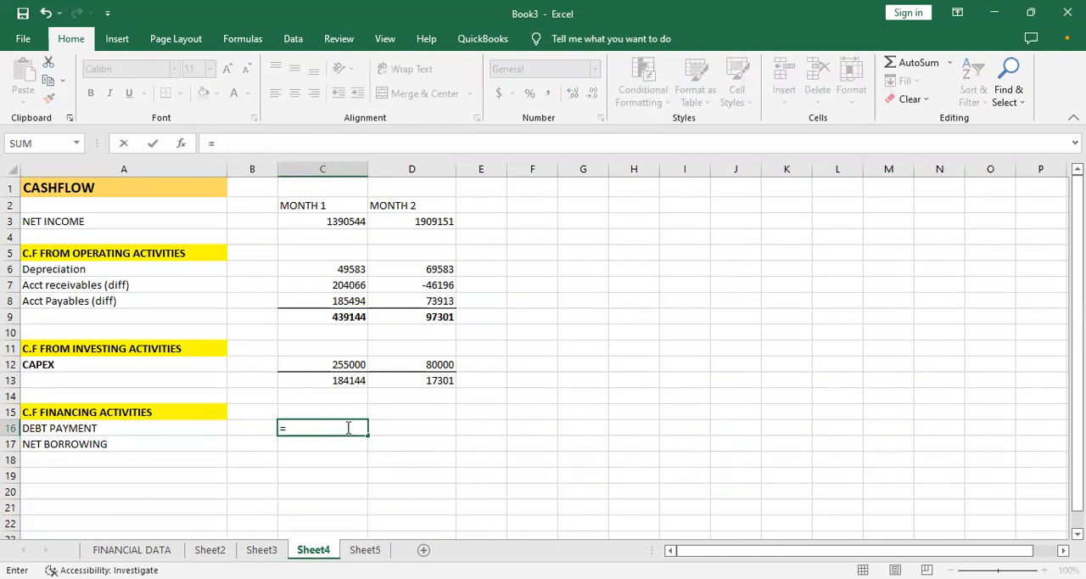
{"action": "type", "text": "-"}
{"action": "left_click", "coordinate": [364, 550]}
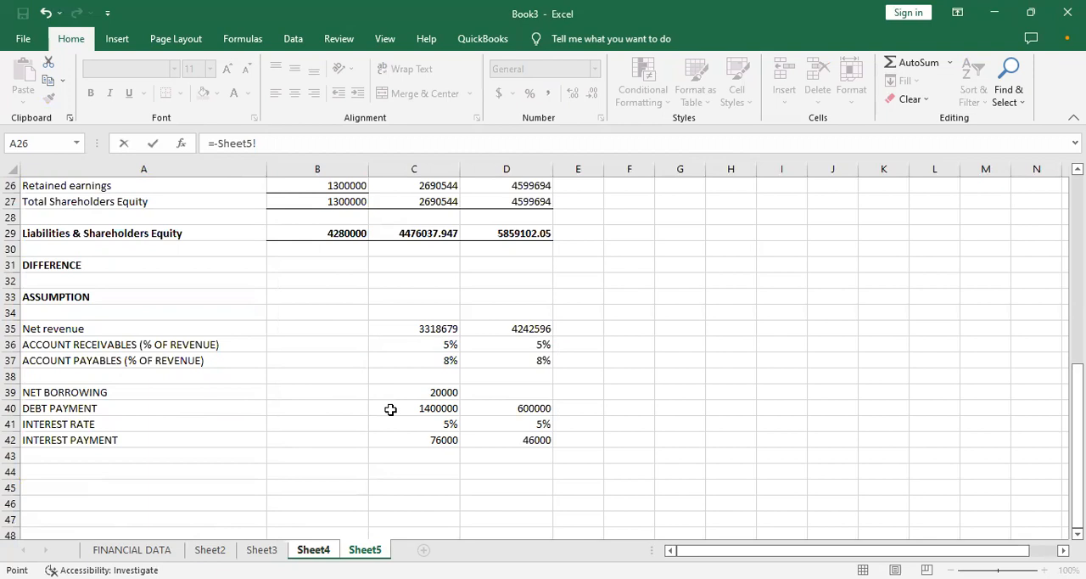
{"action": "left_click", "coordinate": [427, 408]}
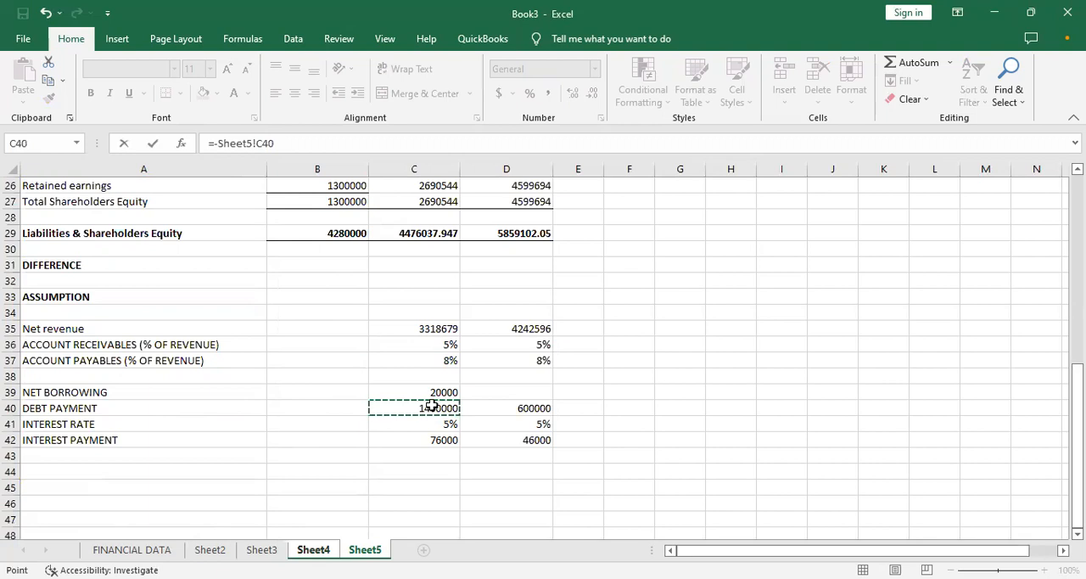
{"action": "key", "text": "Return"}
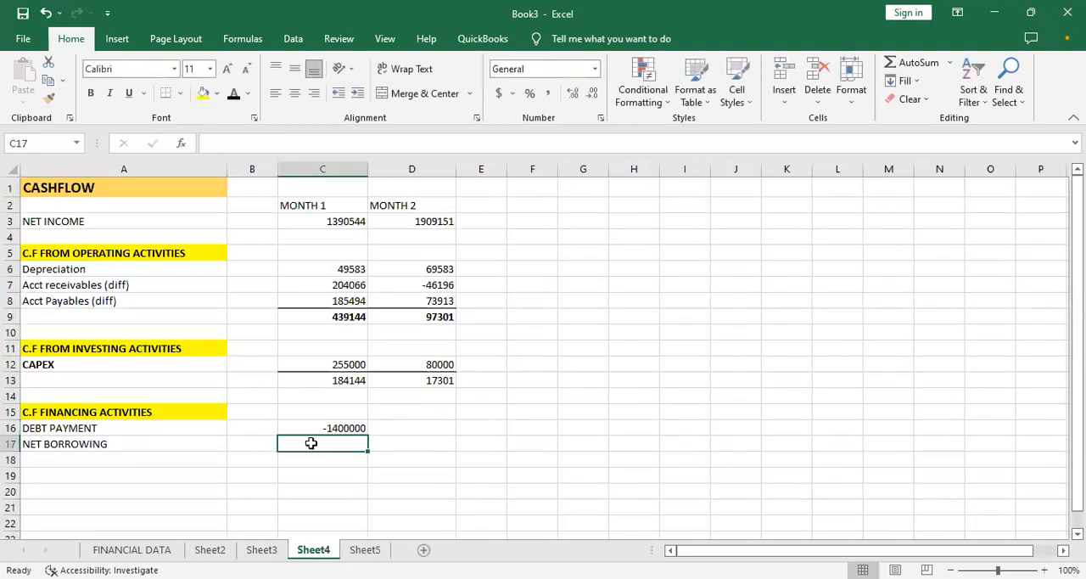
- Link the MONTH 1 NET BORROWING in C17 to the Sheet5 assumption with =Sheet5!C39
{"action": "type", "text": "="}
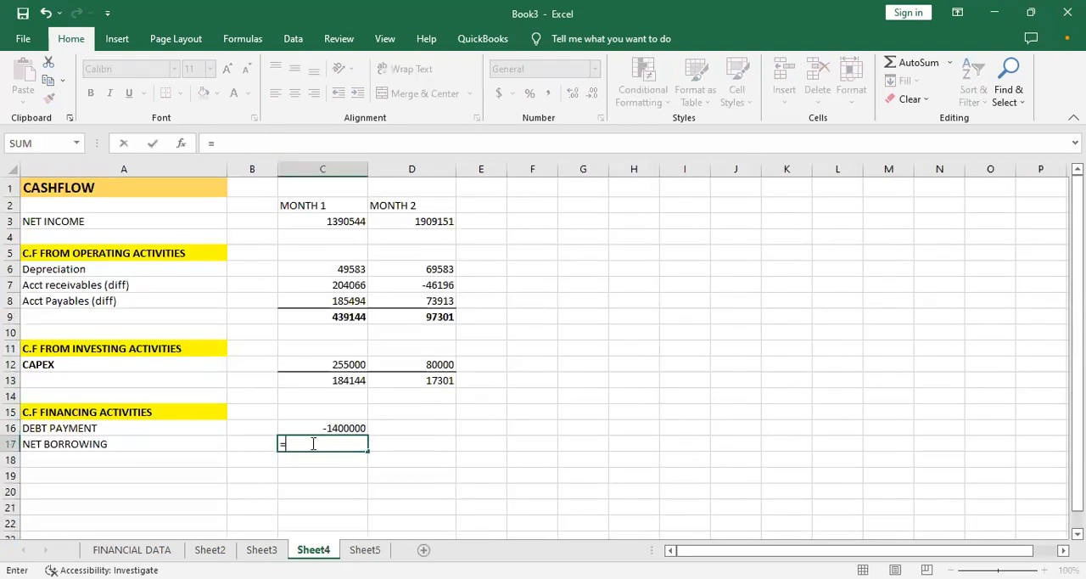
{"action": "left_click", "coordinate": [365, 549]}
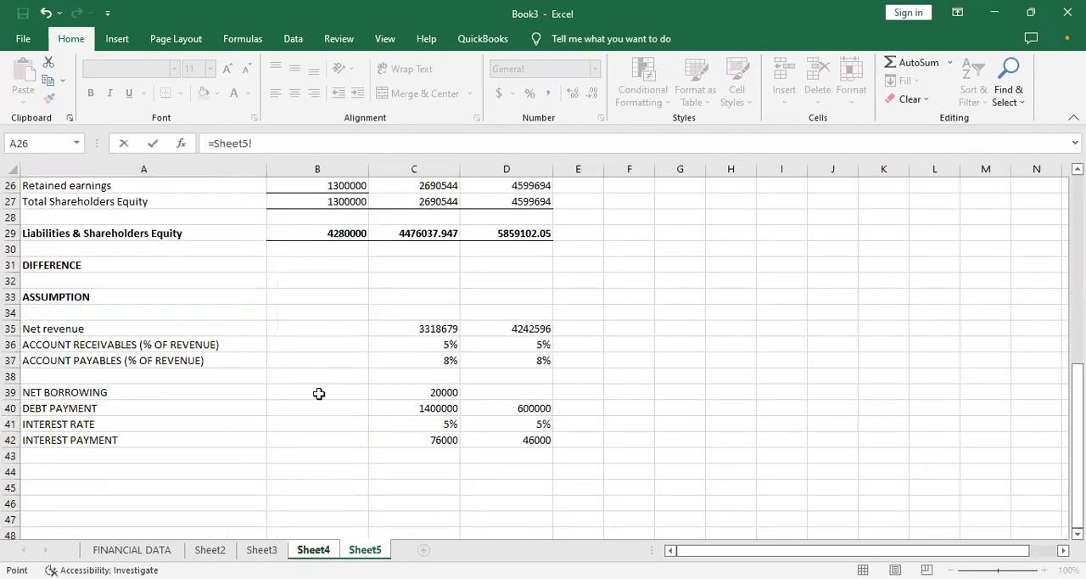
{"action": "left_click", "coordinate": [431, 391]}
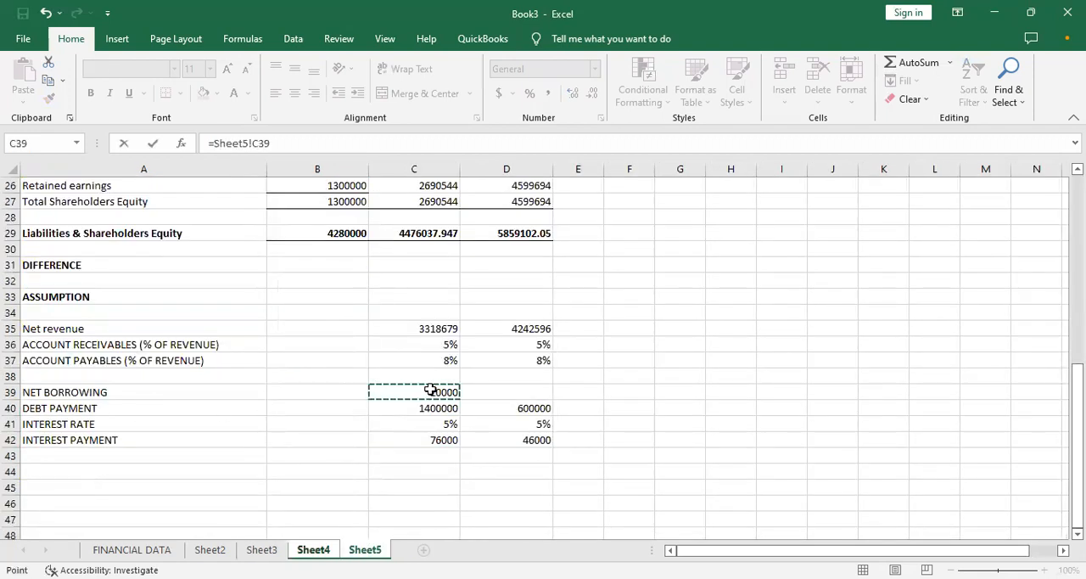
{"action": "key", "text": "Return"}
- Fill the DEBT PAYMENT and NET BORROWING formulas from C16 and C17 across to MONTH 2 in column D
{"action": "left_click", "coordinate": [340, 428]}
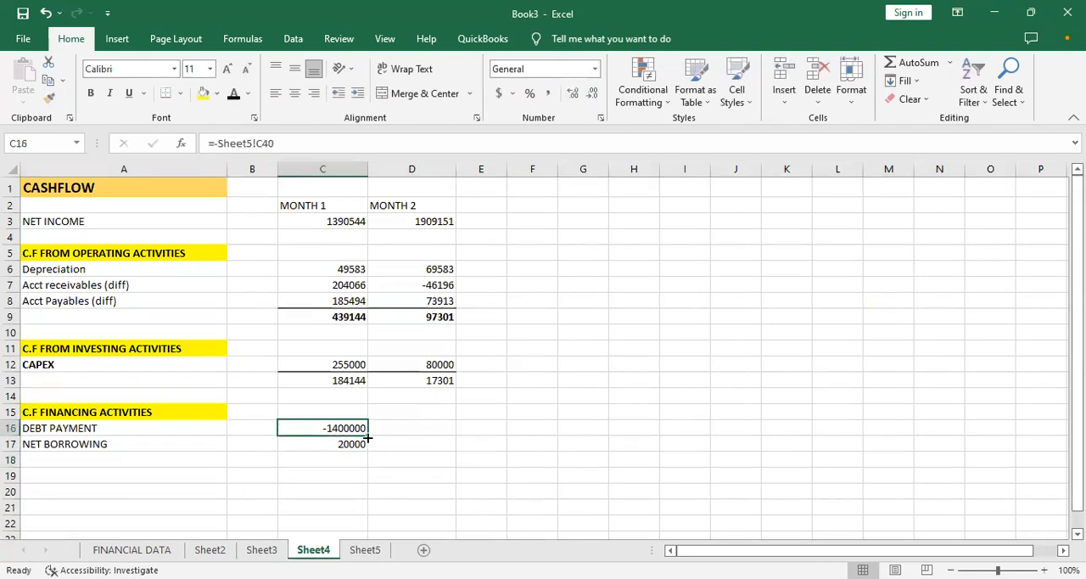
{"action": "left_click_drag", "start_coordinate": [367, 436], "coordinate": [439, 437]}
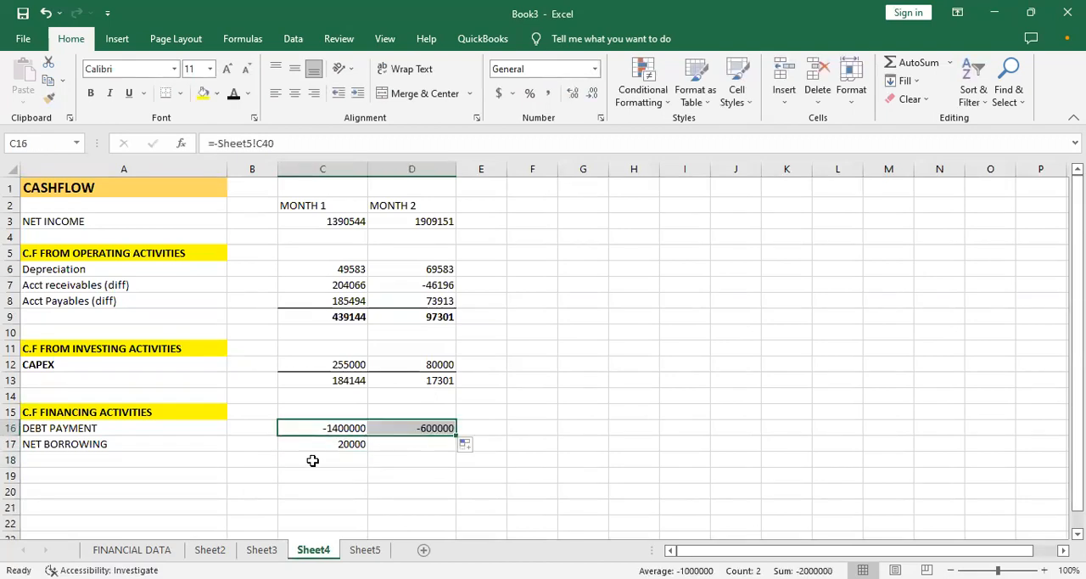
{"action": "left_click", "coordinate": [344, 443]}
{"action": "left_click_drag", "start_coordinate": [368, 452], "coordinate": [422, 439]}
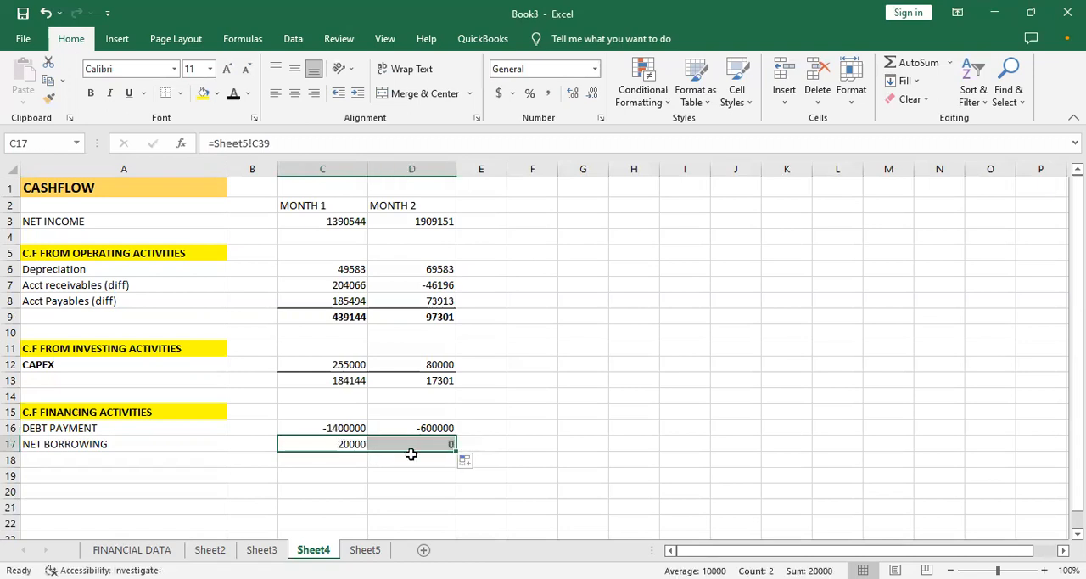
{"action": "left_click", "coordinate": [356, 463]}
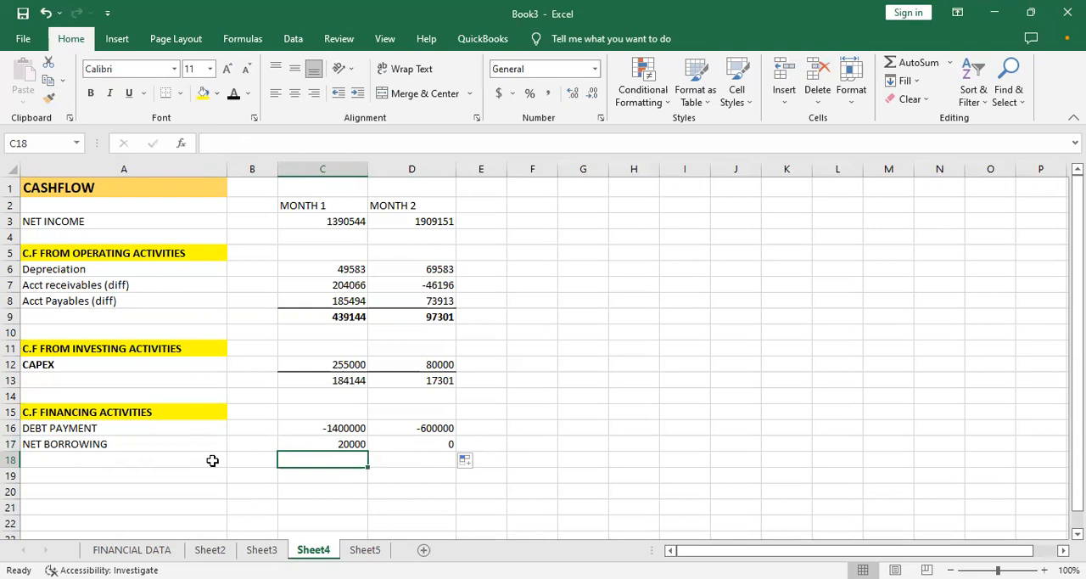
{"action": "left_click", "coordinate": [114, 466]}
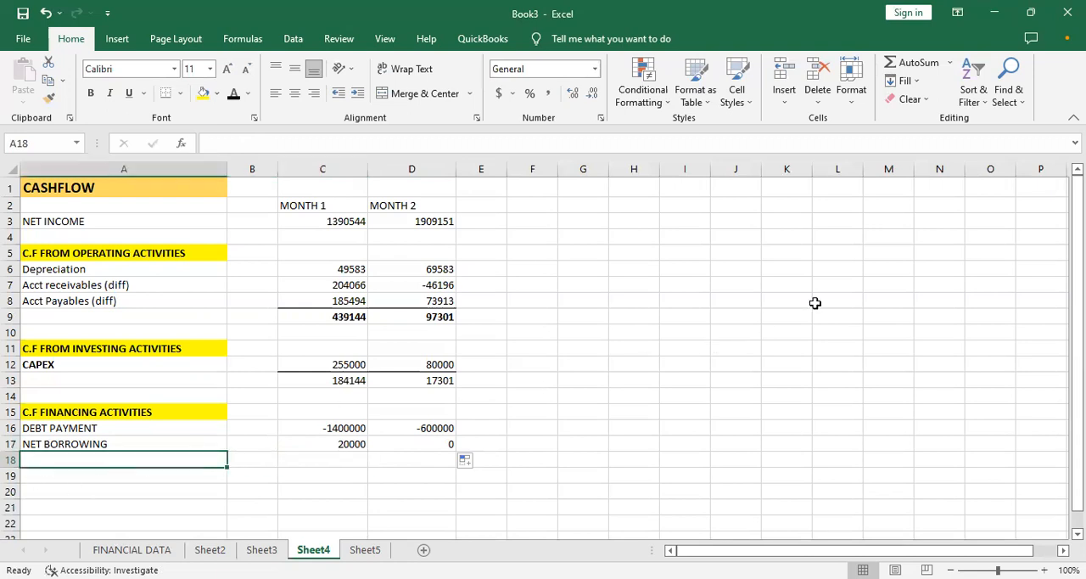
{"action": "left_click", "coordinate": [343, 462]}
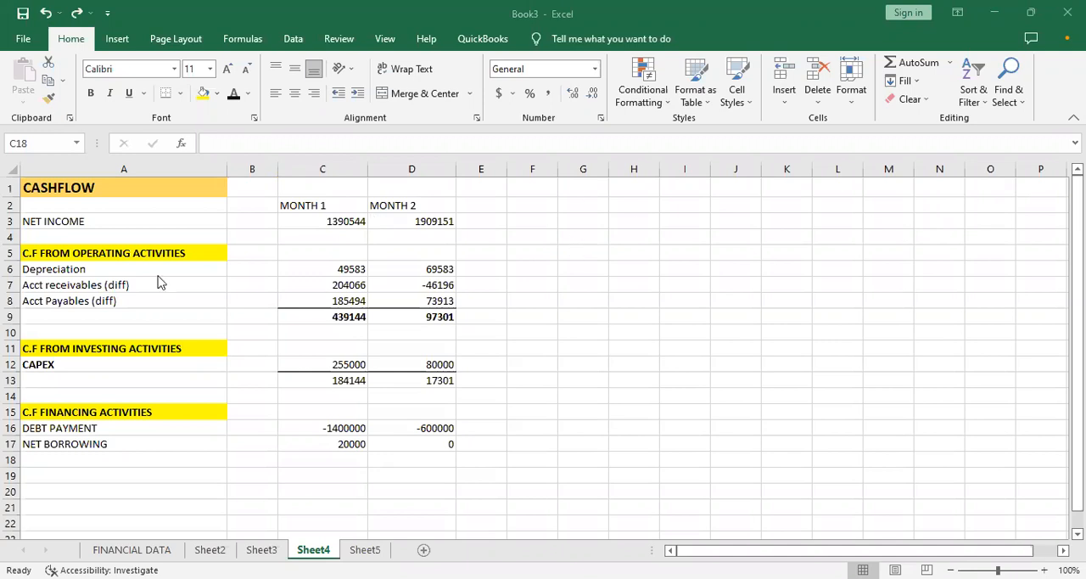
{"action": "left_click", "coordinate": [310, 364]}
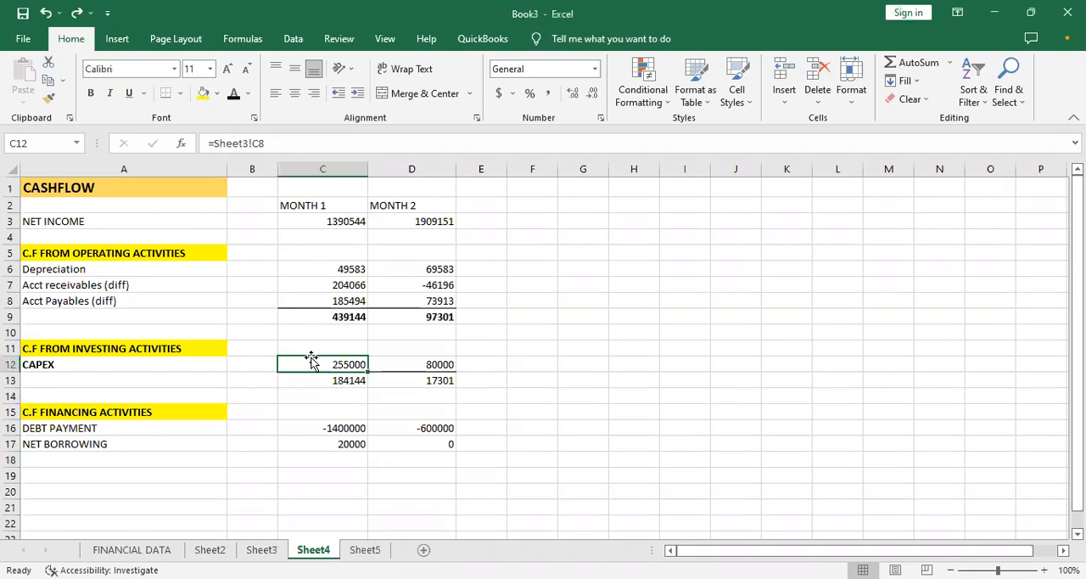
{"action": "left_click", "coordinate": [307, 316]}
{"action": "left_click", "coordinate": [267, 254]}
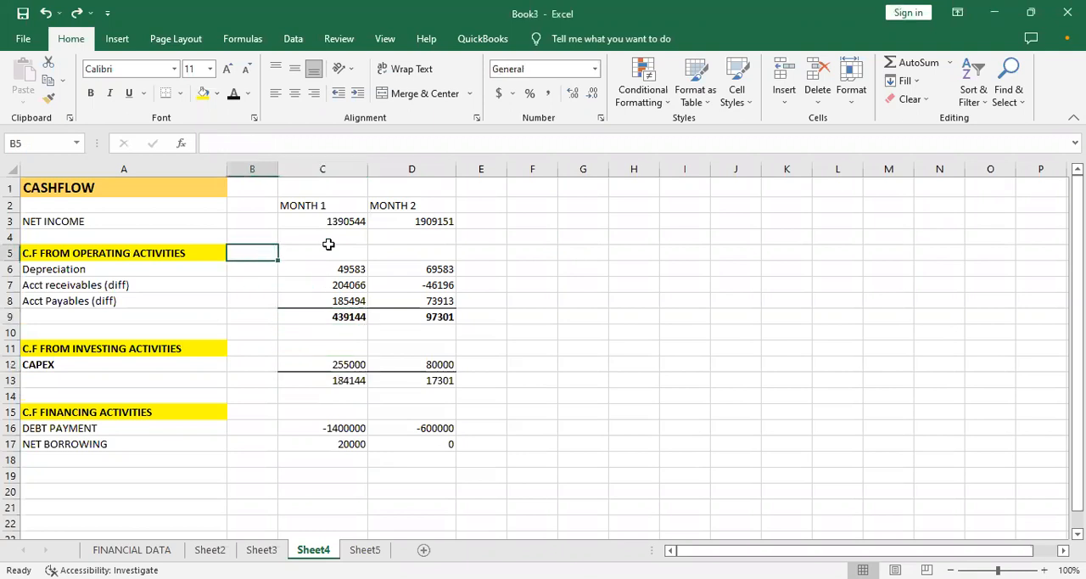
{"action": "left_click", "coordinate": [551, 268]}
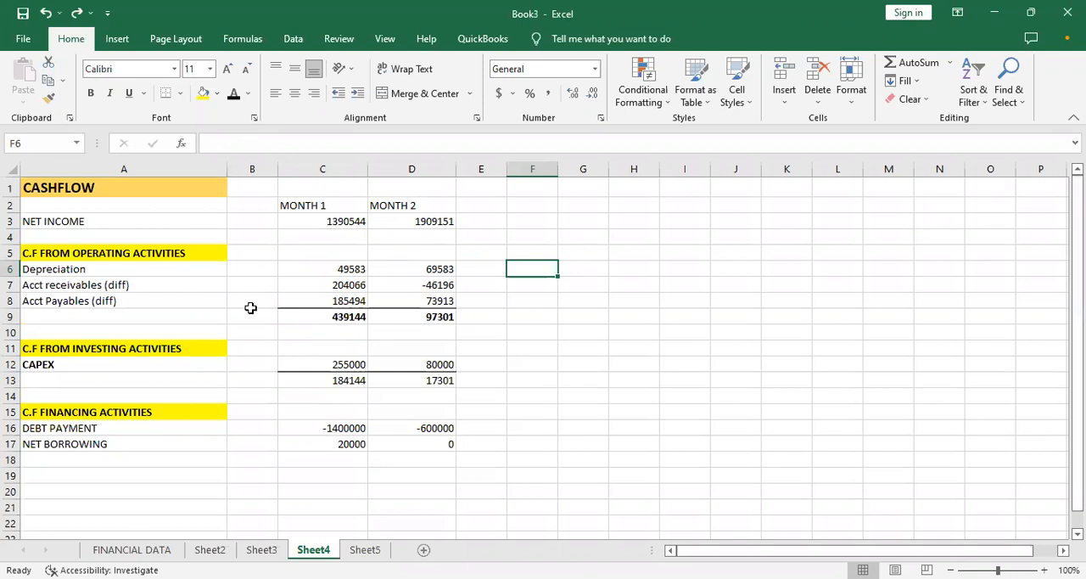
- Enlarge the MONTH 1 operating activities total in C9 to font size 20
{"action": "left_click", "coordinate": [326, 316]}
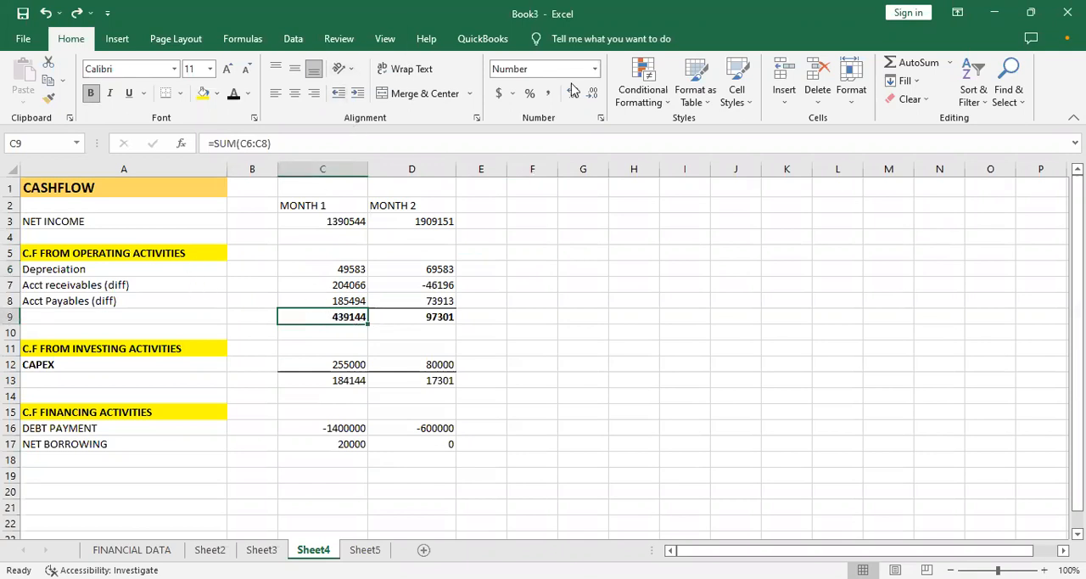
{"action": "left_click", "coordinate": [226, 69]}
{"action": "left_click", "coordinate": [226, 69]}
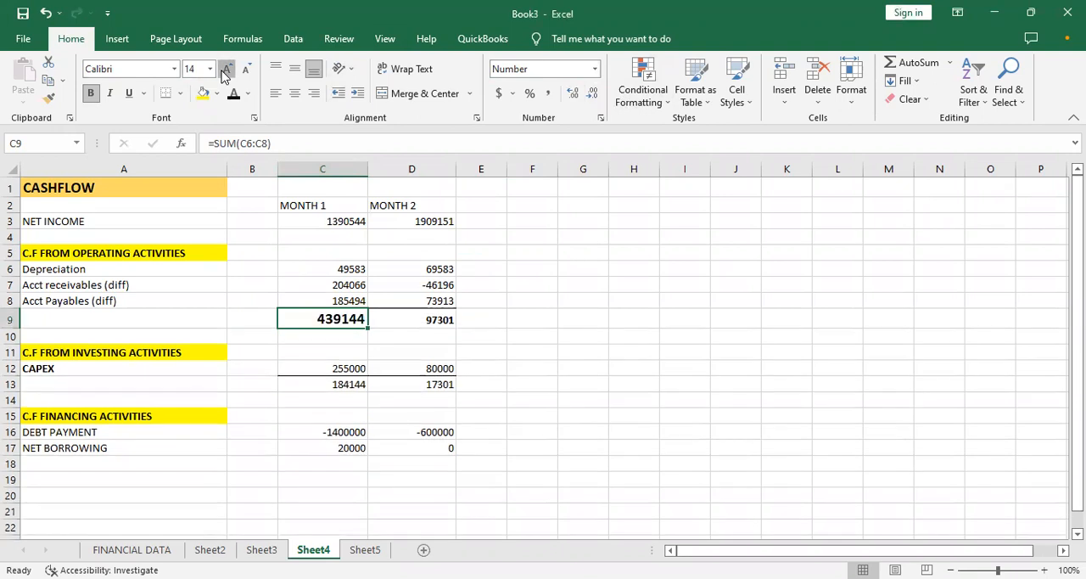
{"action": "left_click", "coordinate": [226, 70]}
{"action": "left_click", "coordinate": [226, 70]}
{"action": "left_click", "coordinate": [225, 70]}
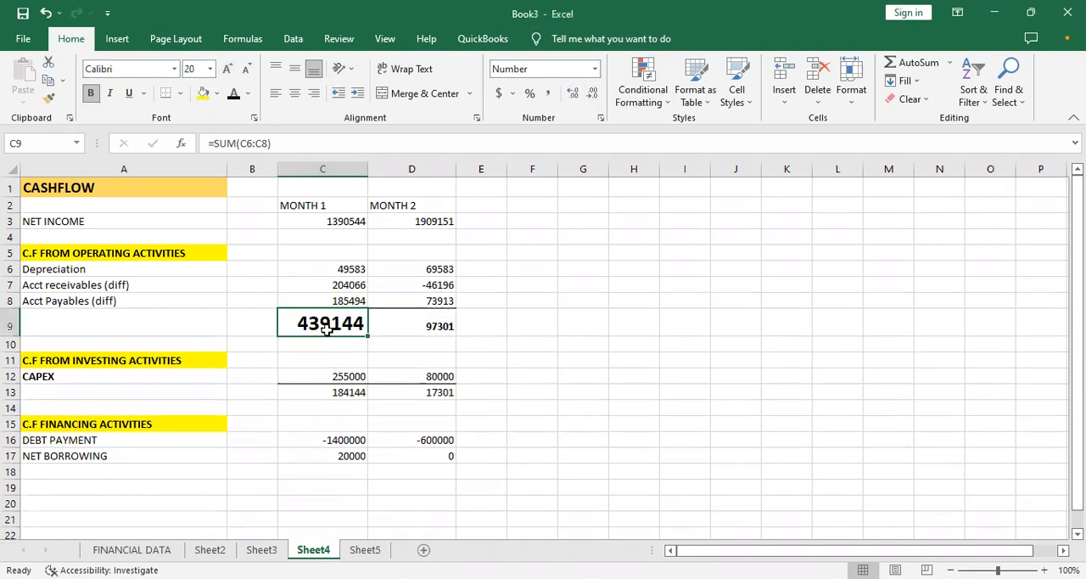
- Set the MONTH 1 Sales in B5 on Sheet2 to 8100000 and check its effect on the Sheet4 cashflow
{"action": "left_click", "coordinate": [210, 549]}
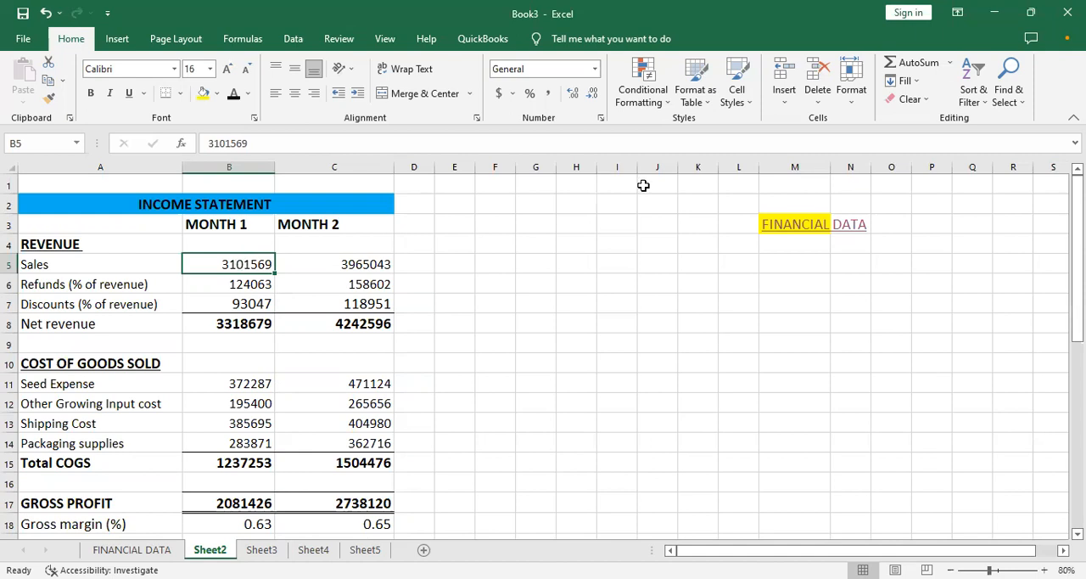
{"action": "type", "text": "7"}
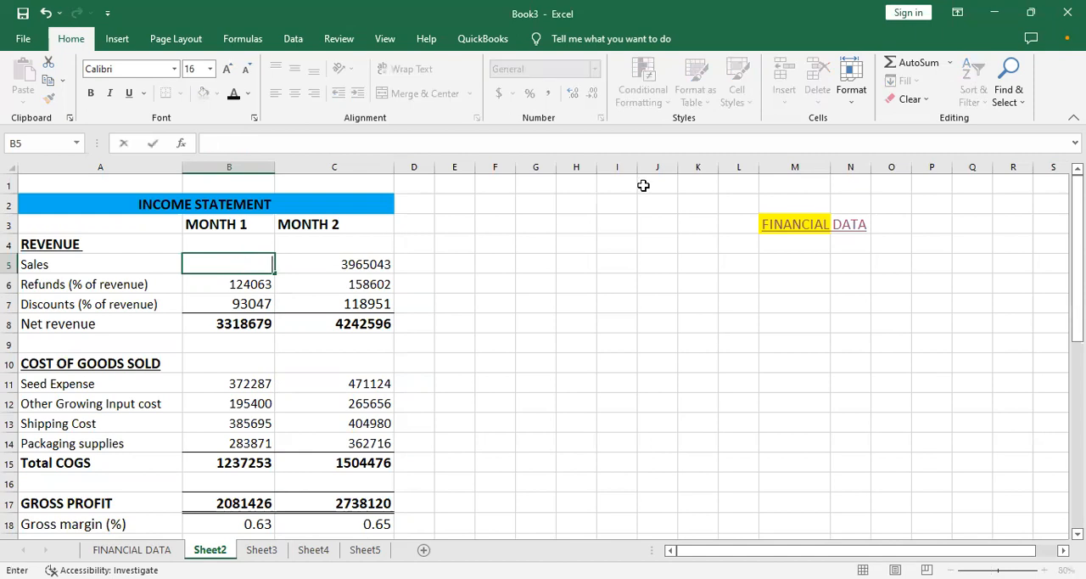
{"action": "type", "text": "8100000"}
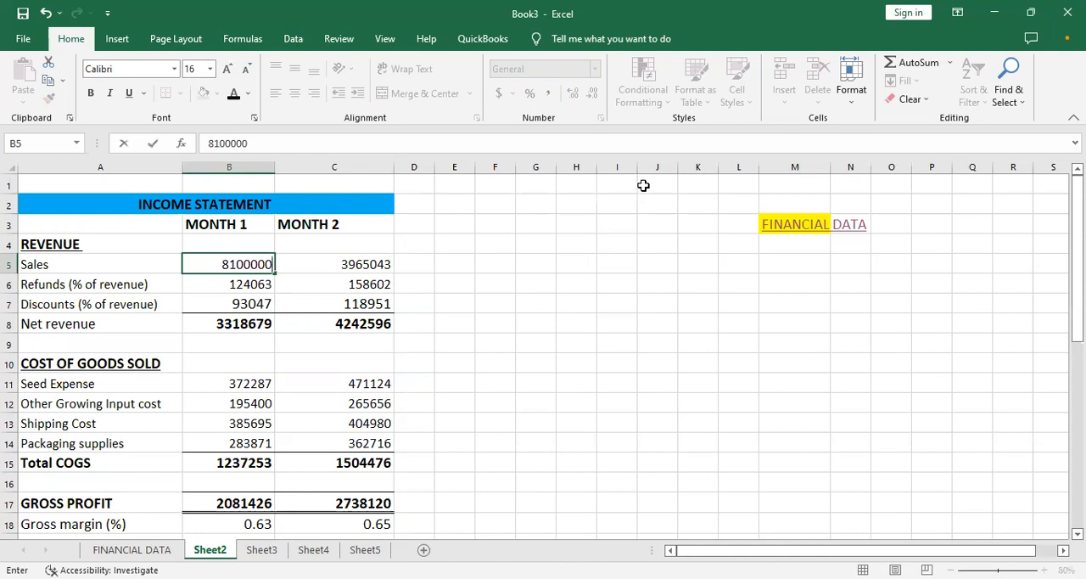
{"action": "key", "text": "Tab"}
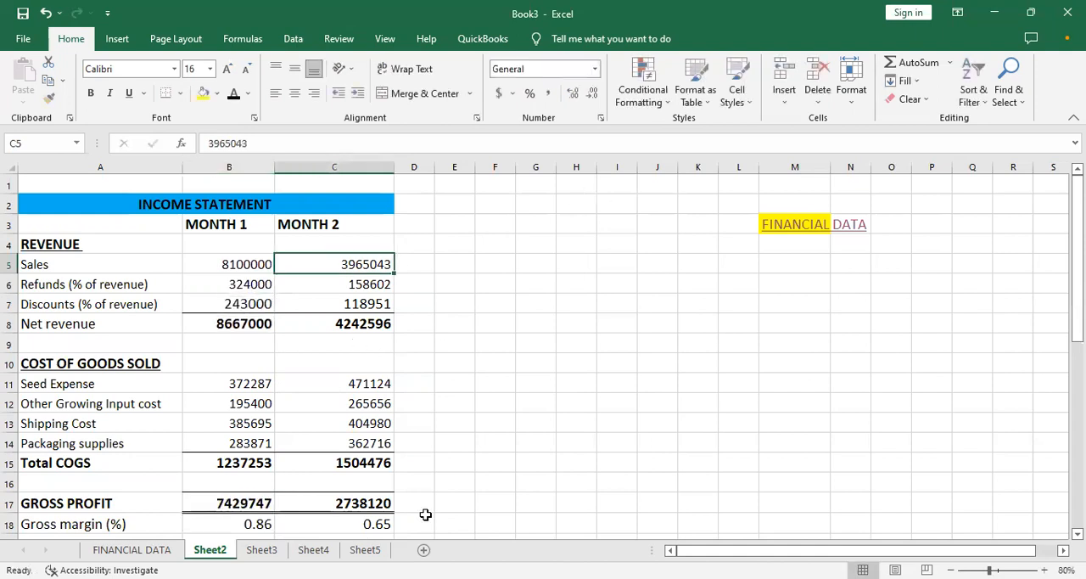
{"action": "left_click", "coordinate": [331, 552]}
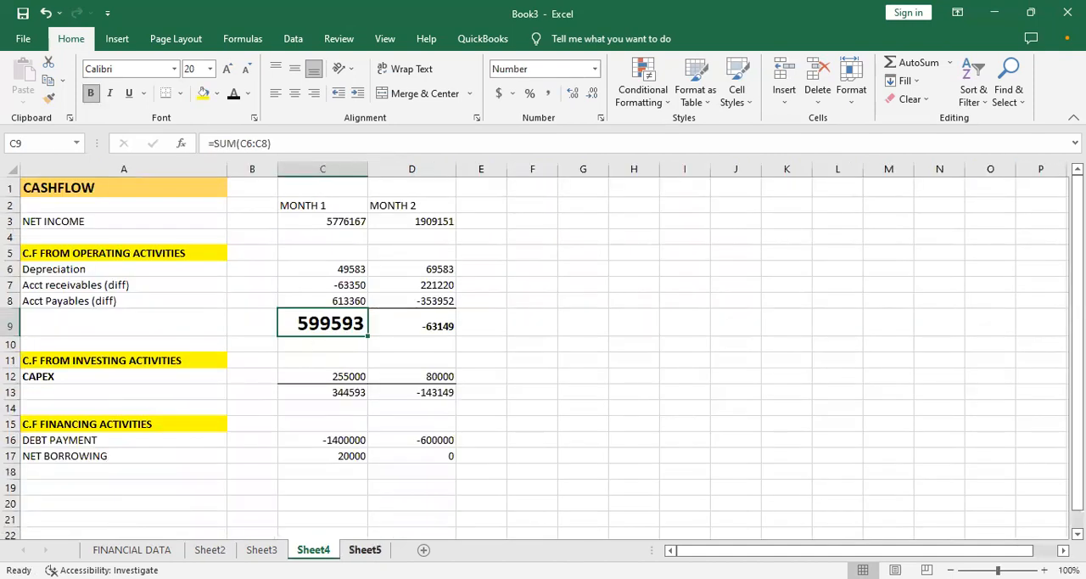
- Set the MONTH 2 Sales in C5 on Sheet2 to 10,500,000 and check the MONTH 2 operating total on Sheet4
{"action": "left_click", "coordinate": [222, 552]}
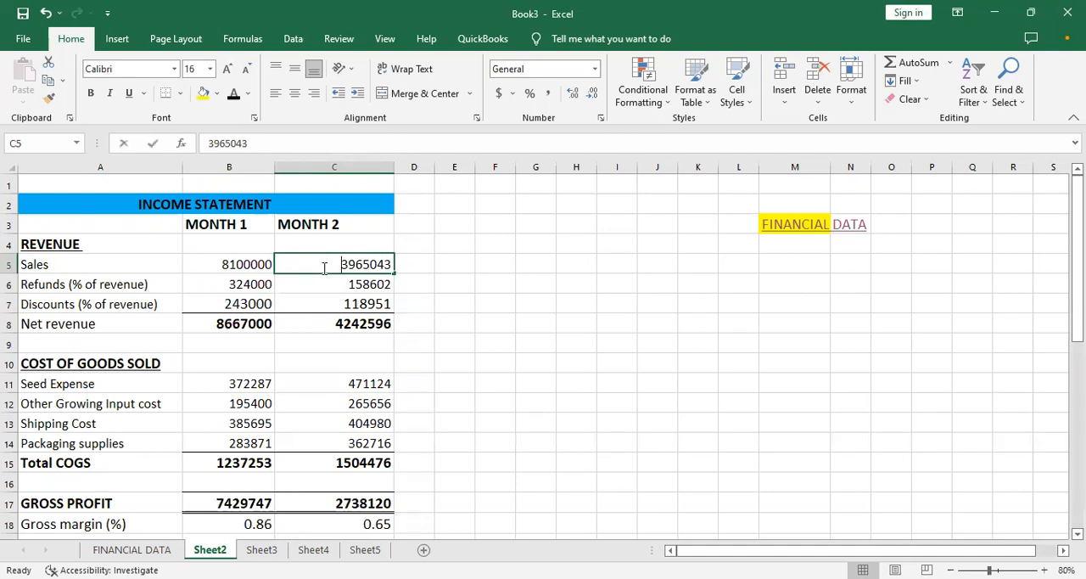
{"action": "type", "text": "10,"}
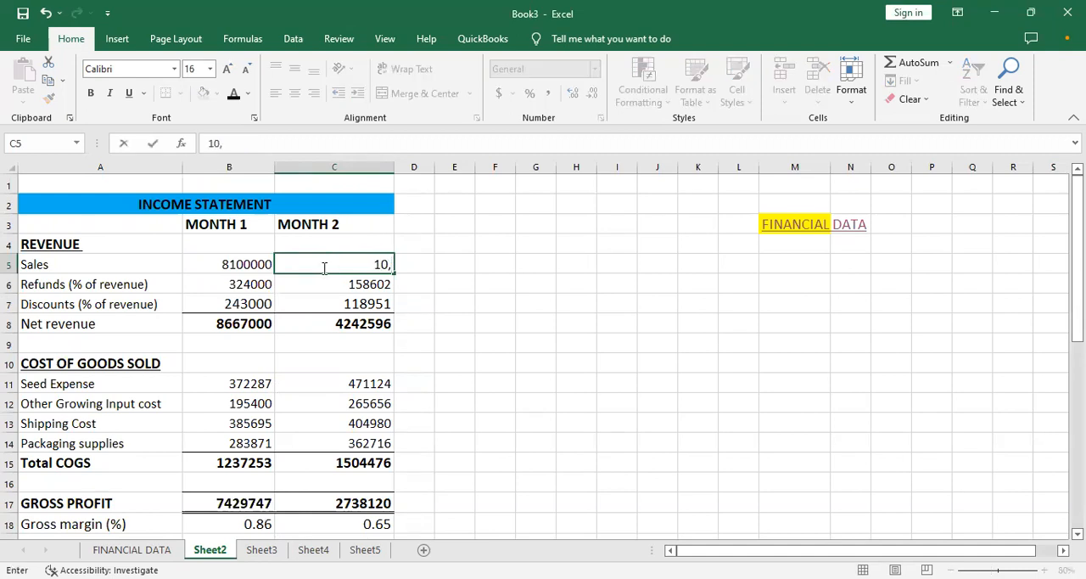
{"action": "type", "text": "500000"}
{"action": "left_click", "coordinate": [408, 301]}
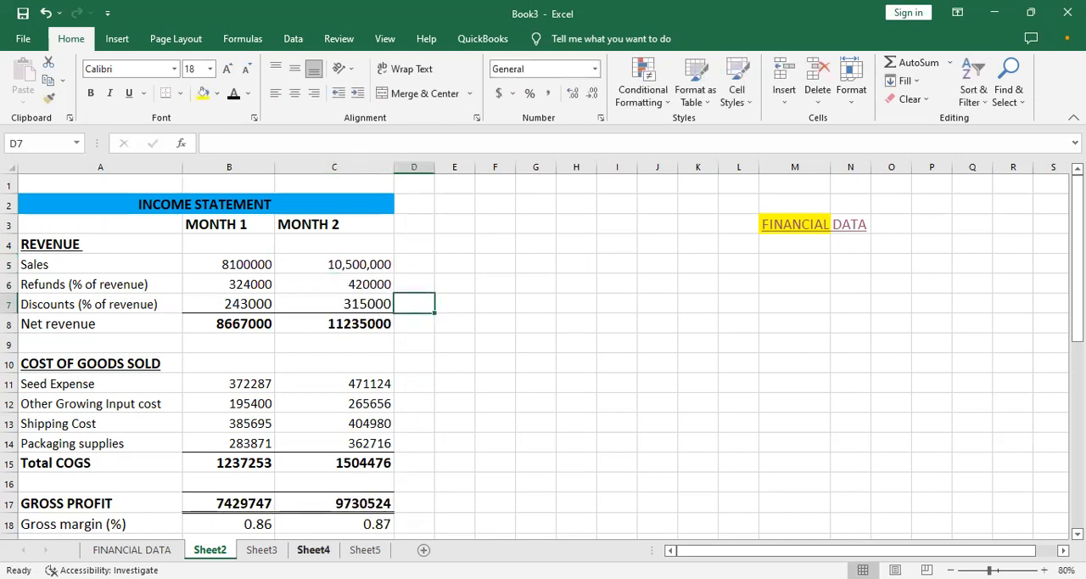
{"action": "left_click", "coordinate": [313, 549]}
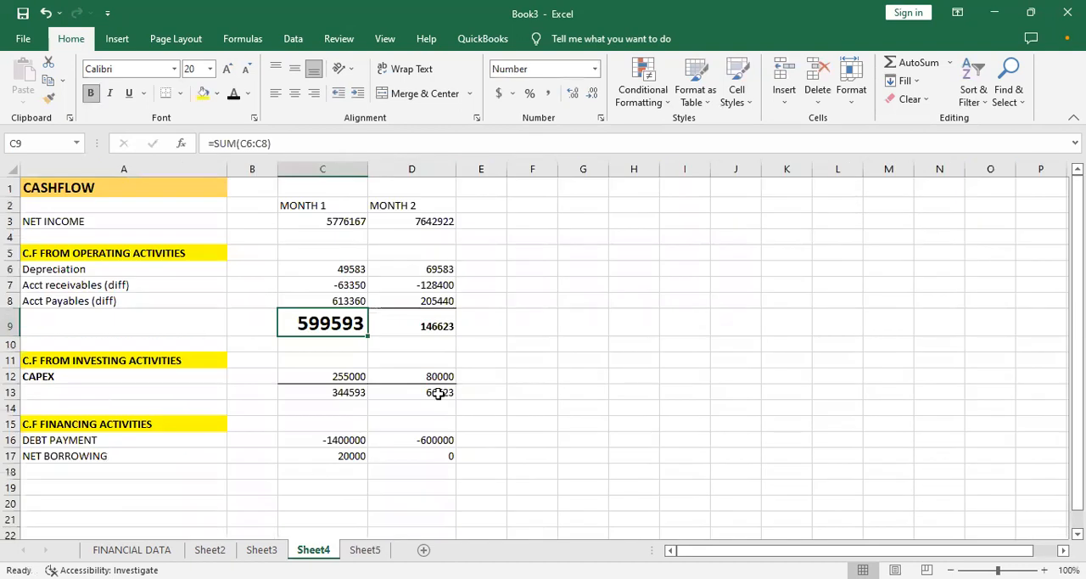
{"action": "left_click", "coordinate": [424, 328]}
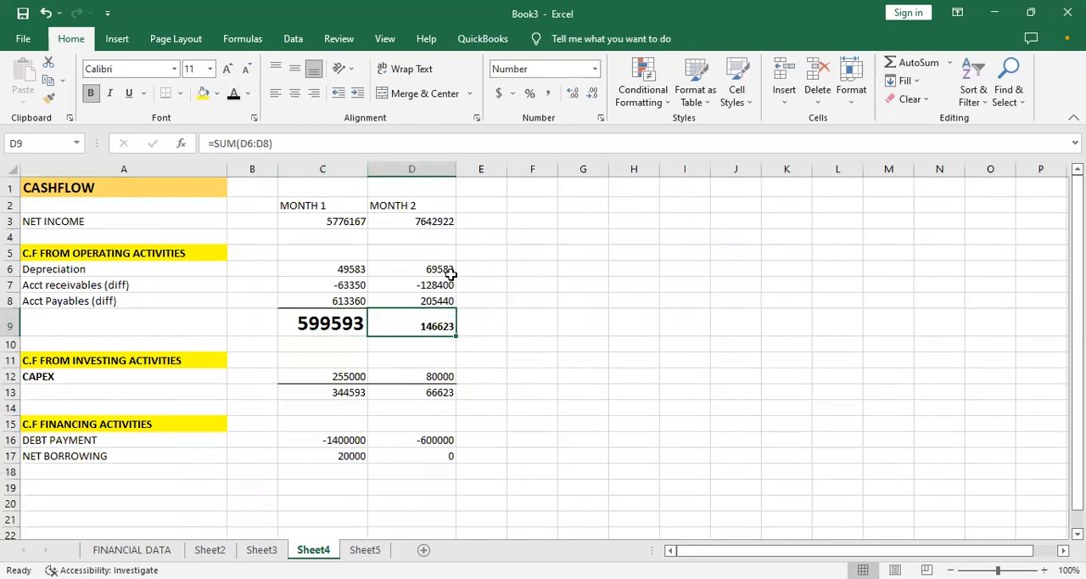
- Undo and redo the MONTH 2 Sales change on Sheet2 to compare its effect on the Sheet4 cashflow
{"action": "key", "text": "ctrl+Page_Up"}
{"action": "key", "text": "ctrl+Page_Up"}
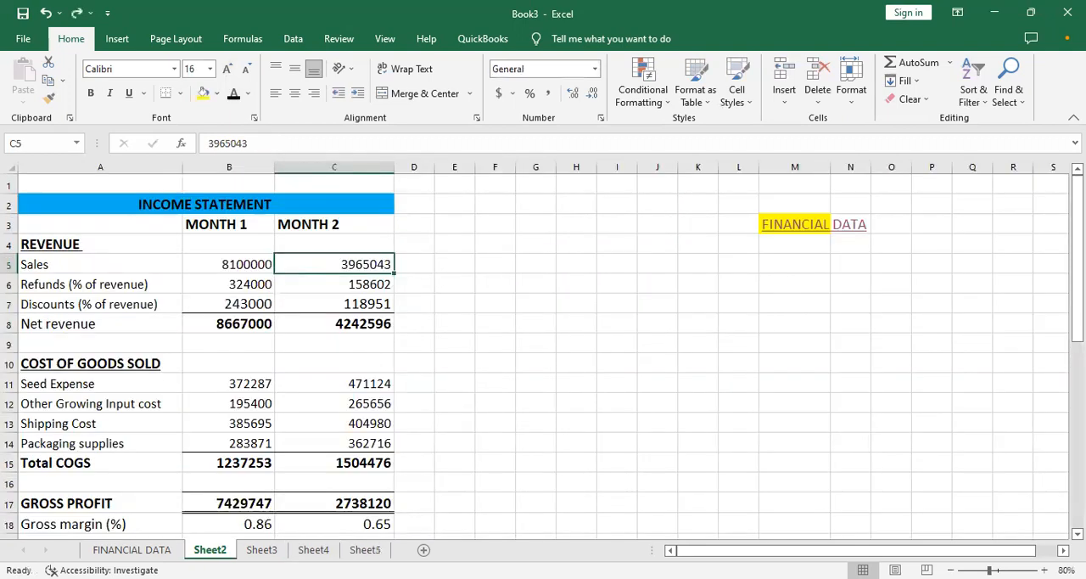
{"action": "key", "text": "ctrl+Page_Down"}
{"action": "key", "text": "ctrl+Page_Down"}
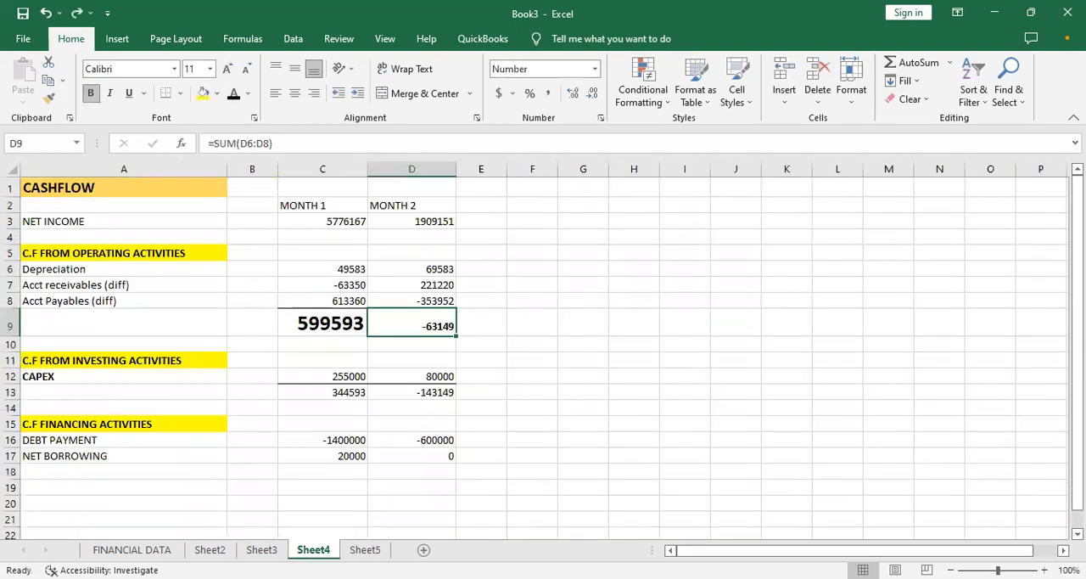
{"action": "key", "text": "ctrl+Page_Up"}
{"action": "key", "text": "ctrl+Page_Up"}
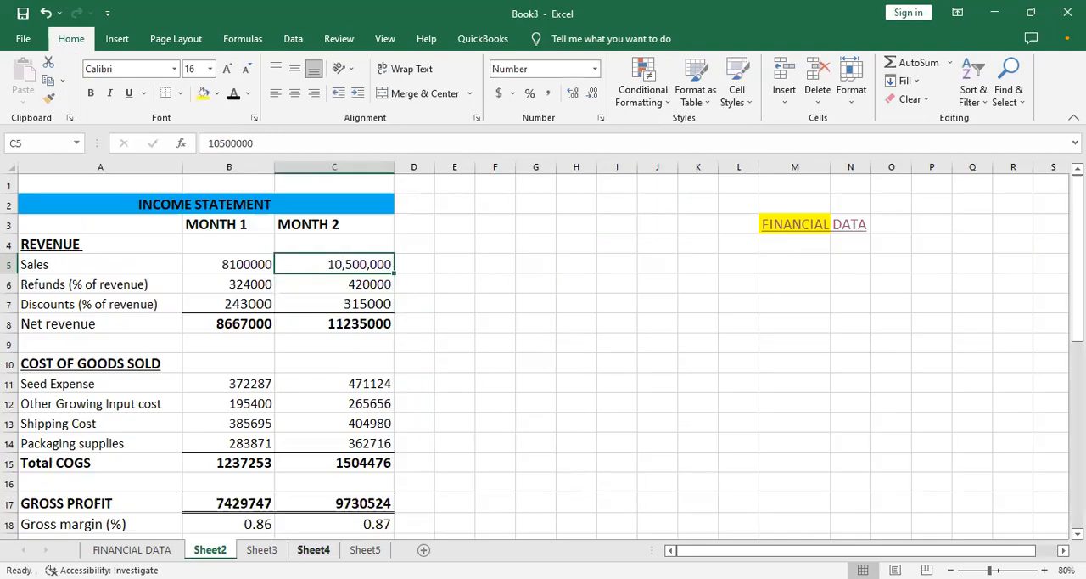
{"action": "left_click", "coordinate": [332, 552]}
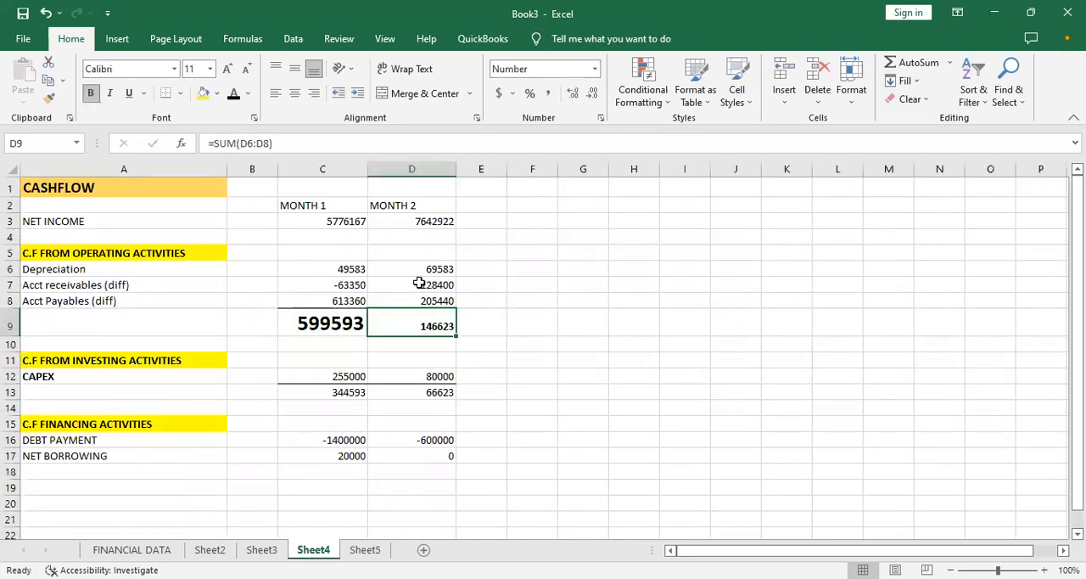
- Set the font size of the MONTH 1 operating activities total in C9 to 11
{"action": "left_click", "coordinate": [347, 323]}
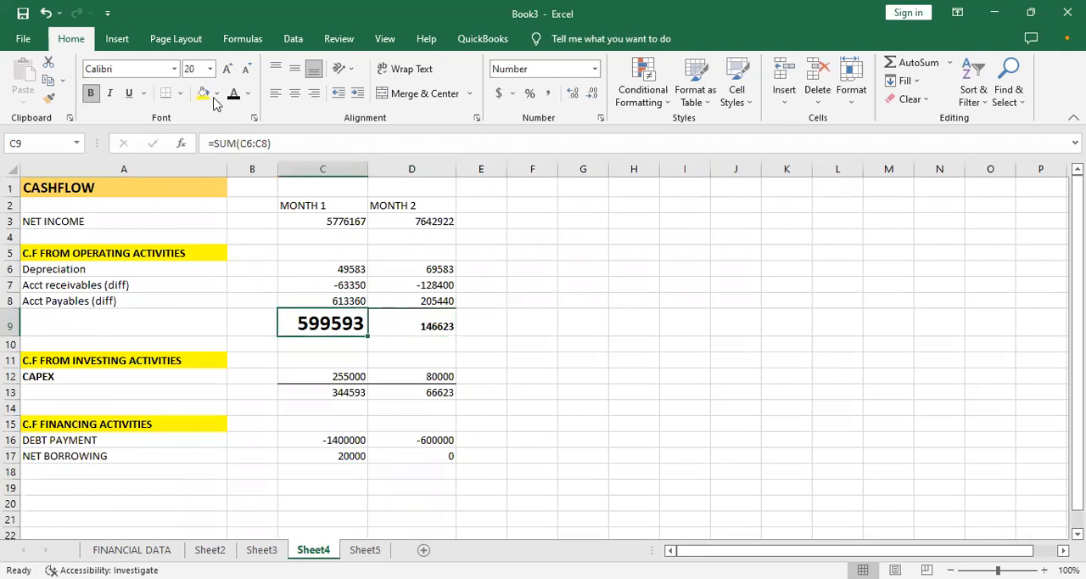
{"action": "left_click", "coordinate": [197, 69]}
{"action": "type", "text": "11"}
{"action": "key", "text": "Return"}
{"action": "left_click", "coordinate": [428, 457]}
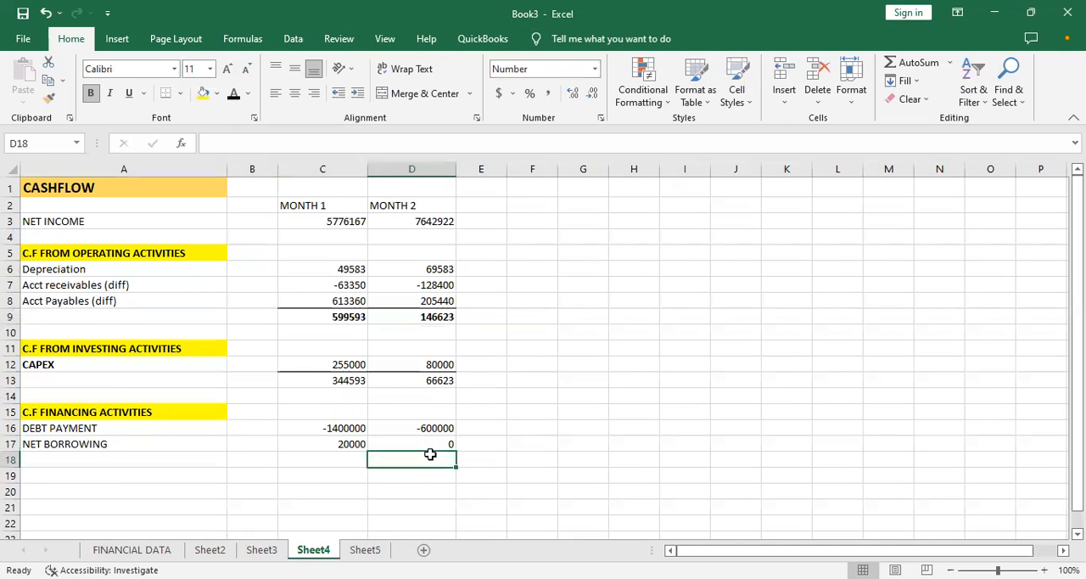
{"action": "left_click", "coordinate": [168, 457]}
{"action": "type", "text": "N"}
{"action": "key", "text": "BackSpace"}
{"action": "key", "text": "BackSpace"}
{"action": "left_click", "coordinate": [306, 460]}
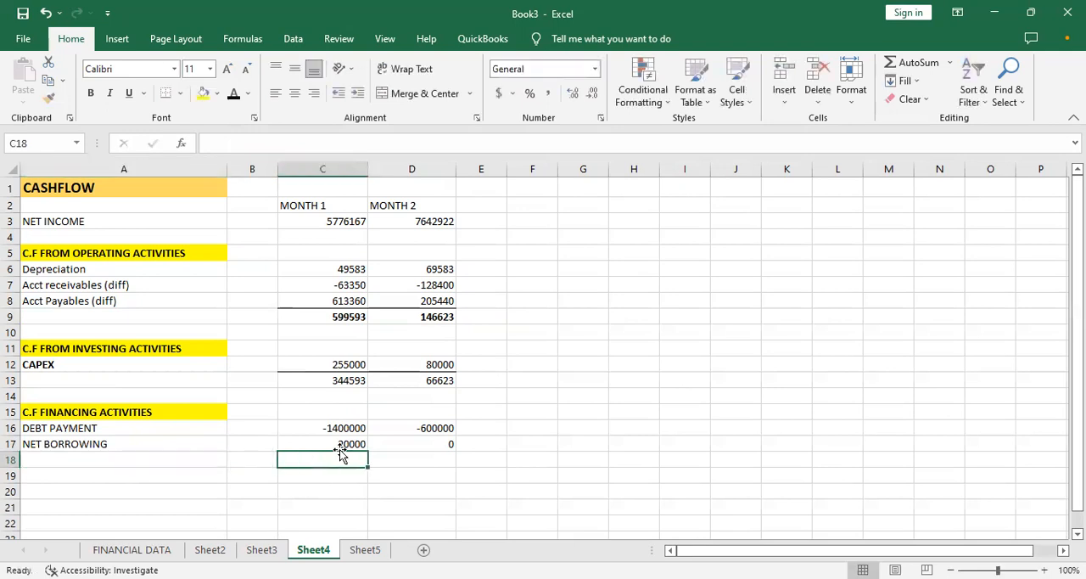
{"action": "left_click", "coordinate": [346, 428]}
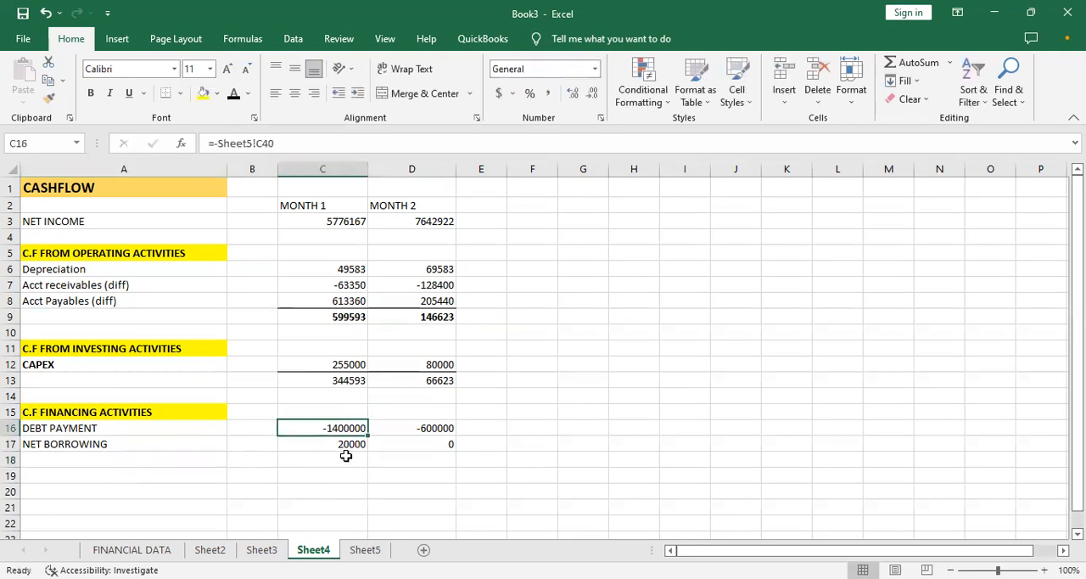
- Try to combine the MONTH 1 DEBT PAYMENT and NET BORROWING in C18 with the range formula =C16:C17
{"action": "left_click", "coordinate": [345, 456]}
{"action": "type", "text": "="}
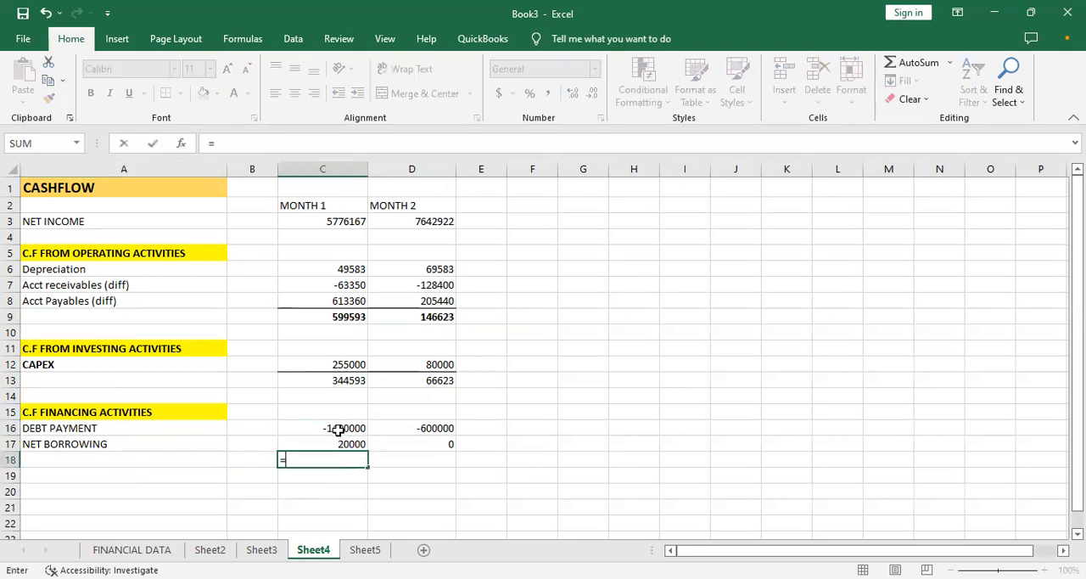
{"action": "left_click", "coordinate": [338, 428]}
{"action": "key", "text": "F8"}
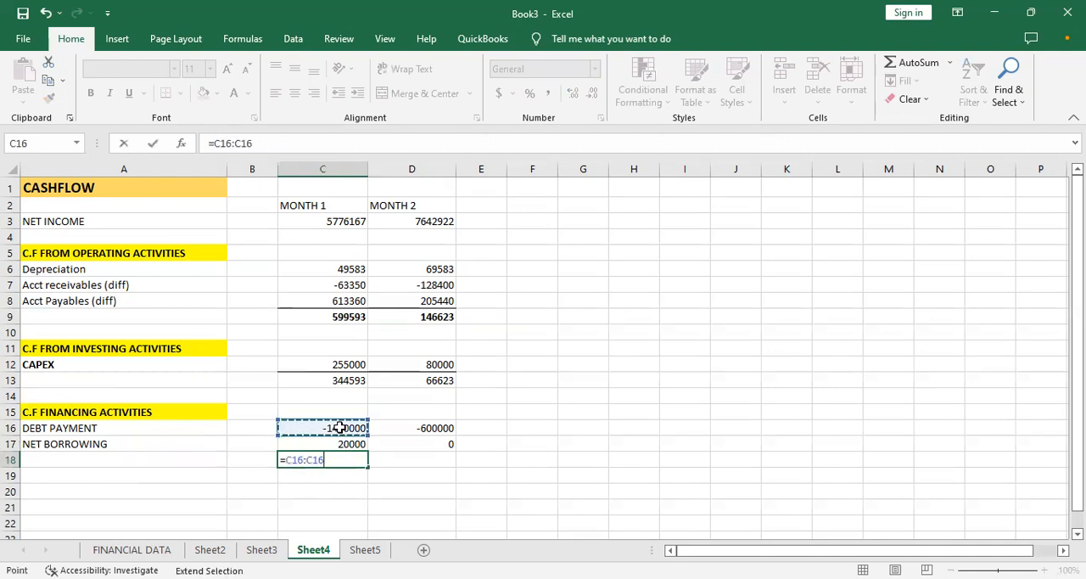
{"action": "left_click", "coordinate": [344, 443]}
{"action": "key", "text": "Return"}
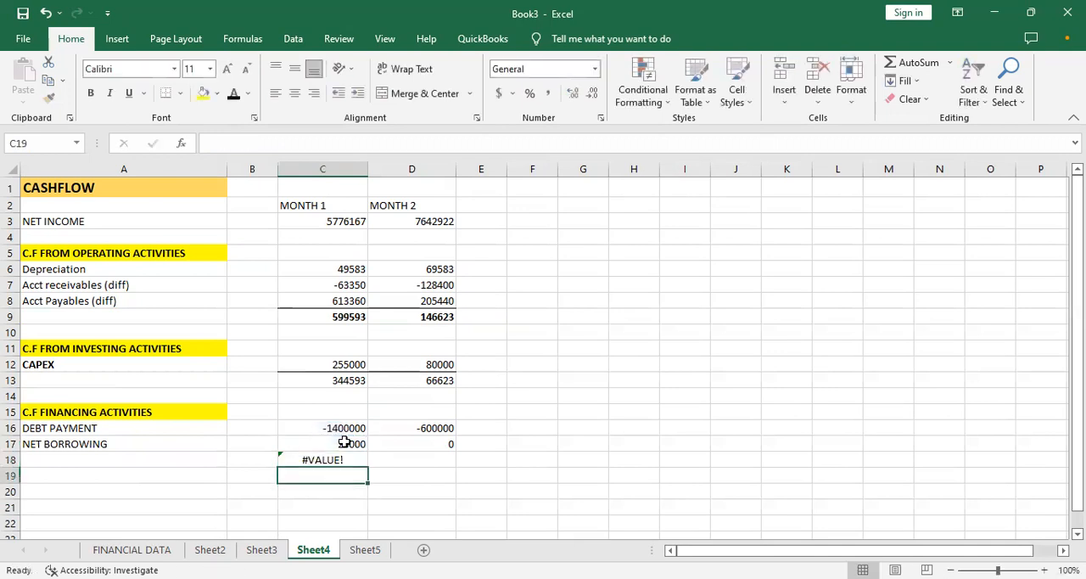
- Re-enter the range formula =C16:C17 in C18 for the MONTH 1 financing activities
{"action": "left_click", "coordinate": [337, 458]}
{"action": "type", "text": "="}
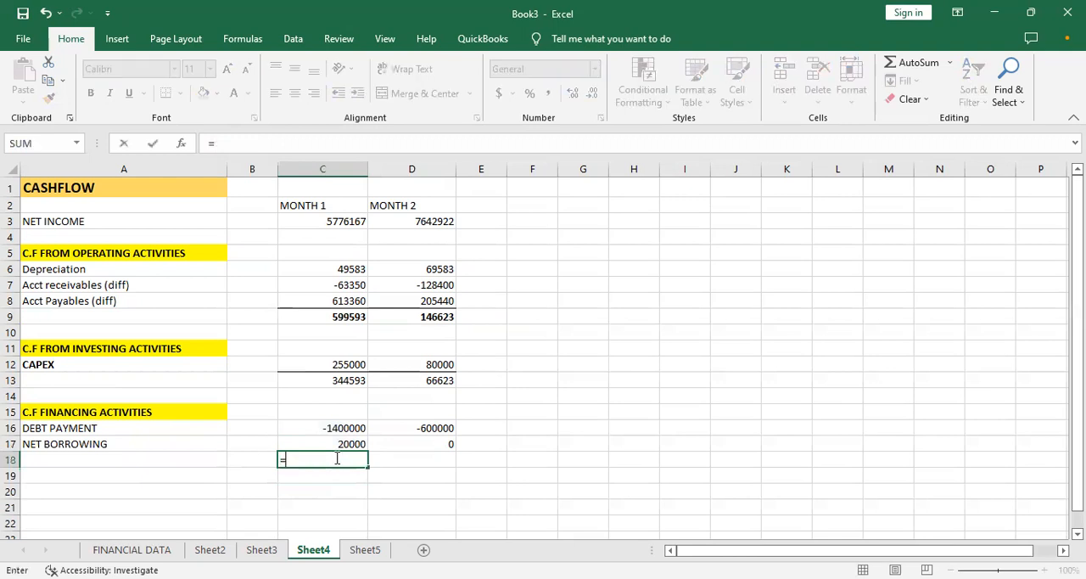
{"action": "left_click", "coordinate": [348, 425]}
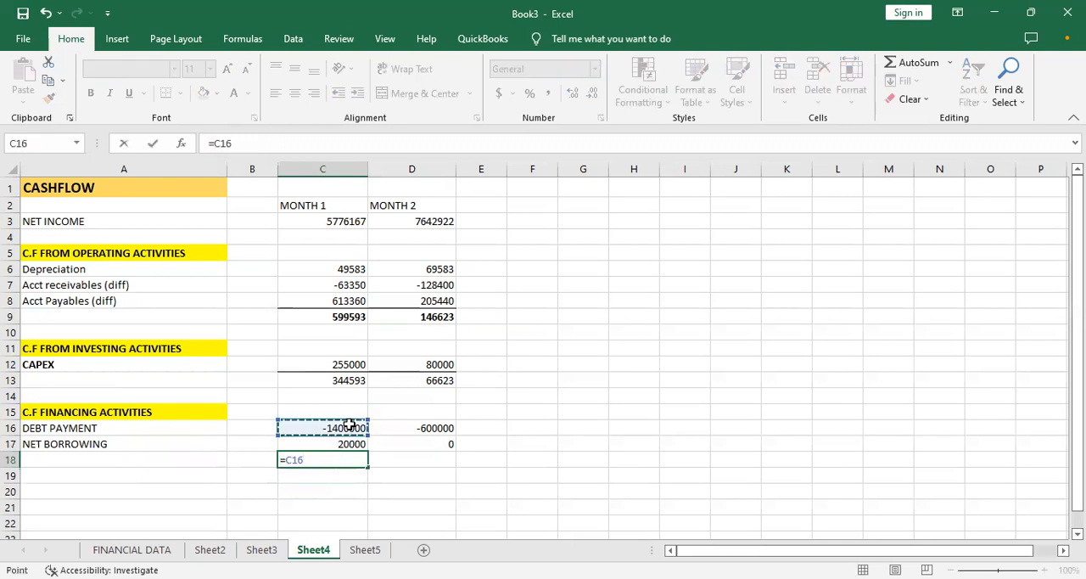
{"action": "key", "text": "F8"}
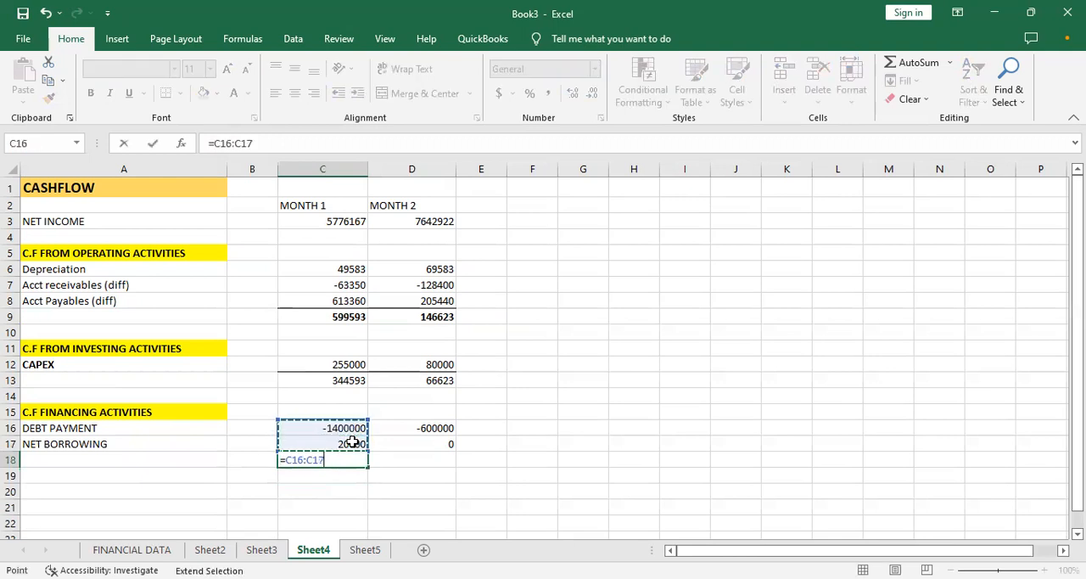
{"action": "key", "text": "Return"}
{"action": "left_click", "coordinate": [342, 425]}
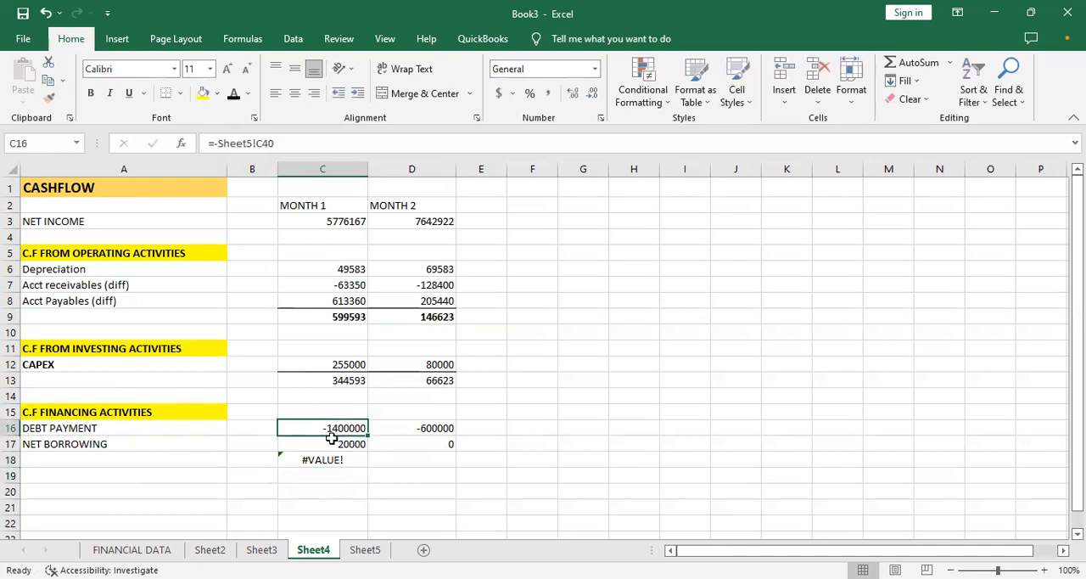
- Replace the formula in C18 with =SUM(C16:C17) to total the MONTH 1 financing activities
{"action": "left_click", "coordinate": [321, 460]}
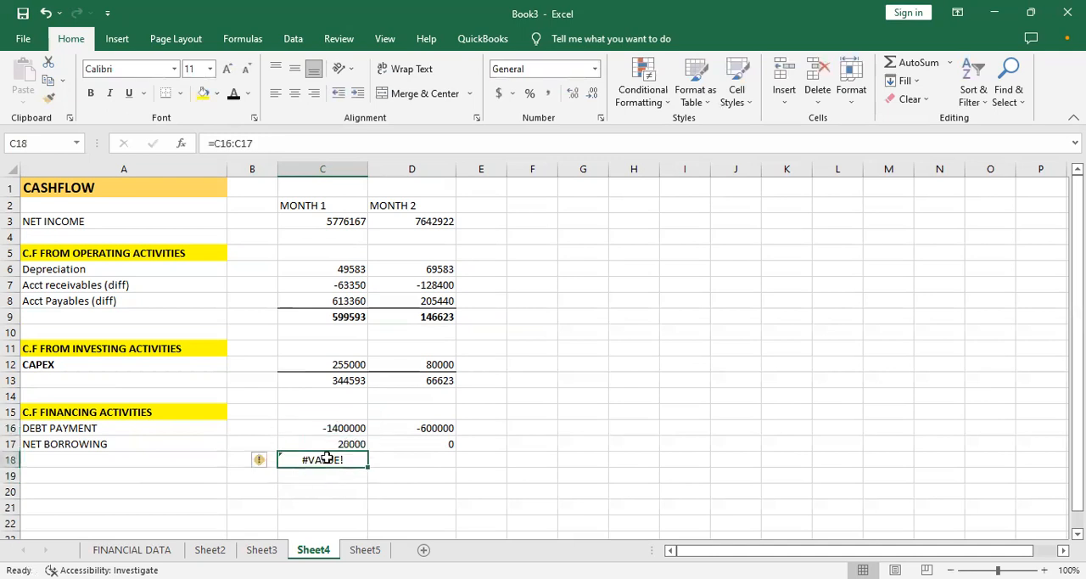
{"action": "type", "text": "="}
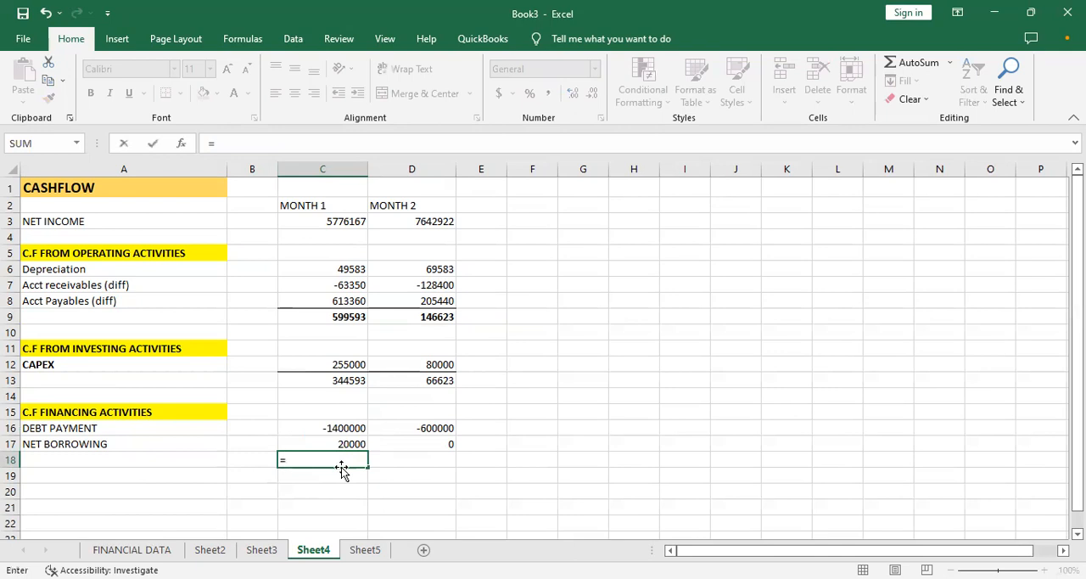
{"action": "type", "text": "SUM("}
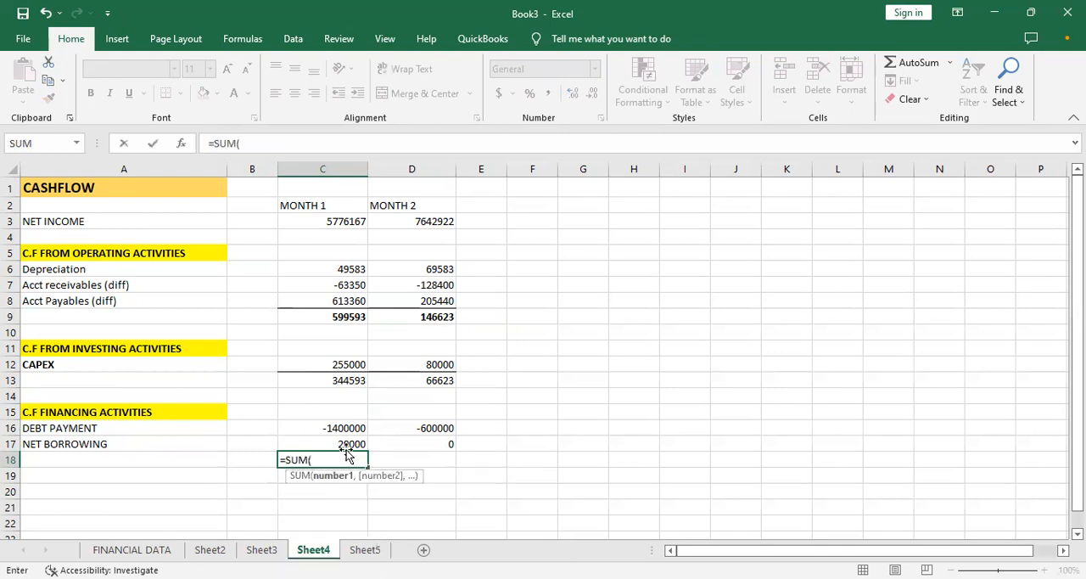
{"action": "left_click", "coordinate": [350, 427]}
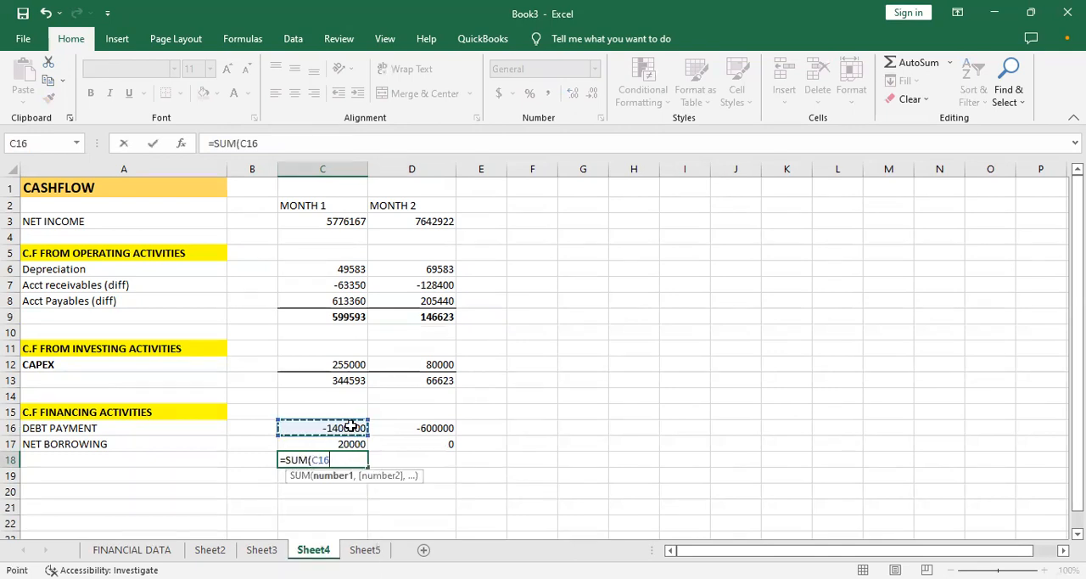
{"action": "key", "text": "F8"}
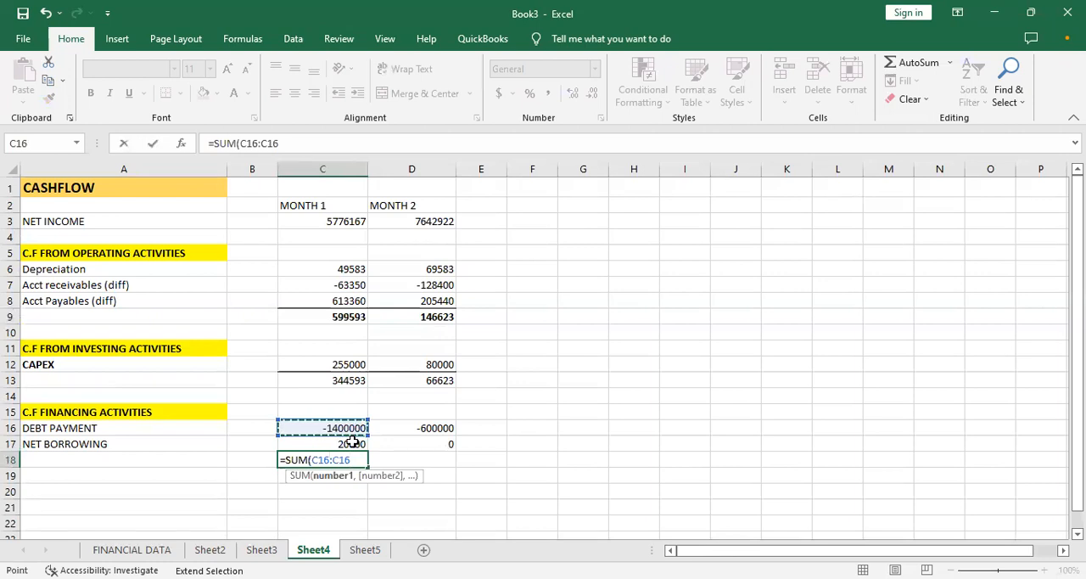
{"action": "left_click", "coordinate": [352, 442]}
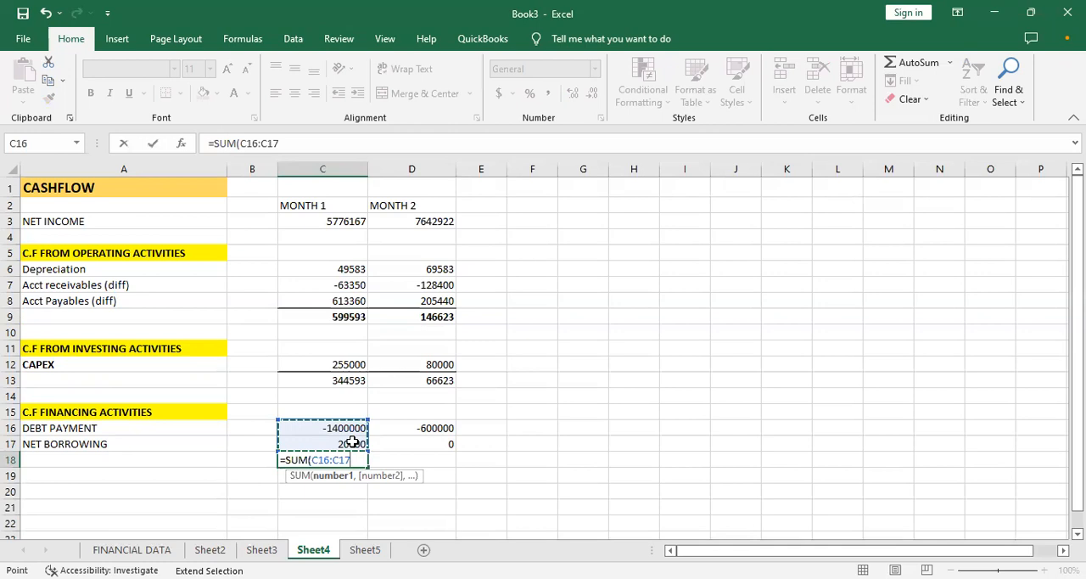
{"action": "key", "text": "Return"}
- Copy the financing total in C18 across to D18 for MONTH 2 and make both totals bold
{"action": "left_click", "coordinate": [357, 458]}
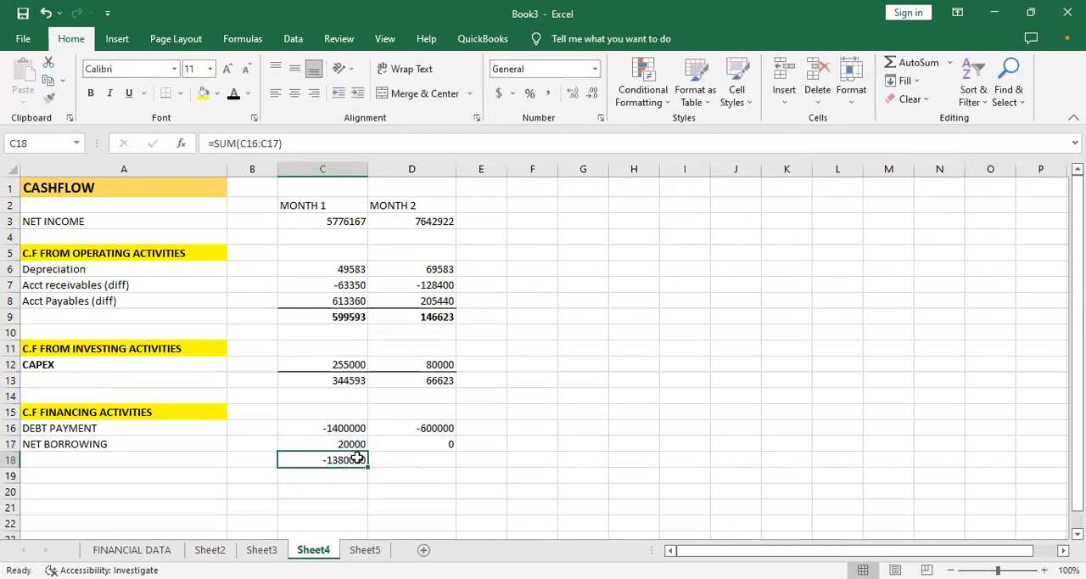
{"action": "left_click_drag", "start_coordinate": [366, 465], "coordinate": [422, 461]}
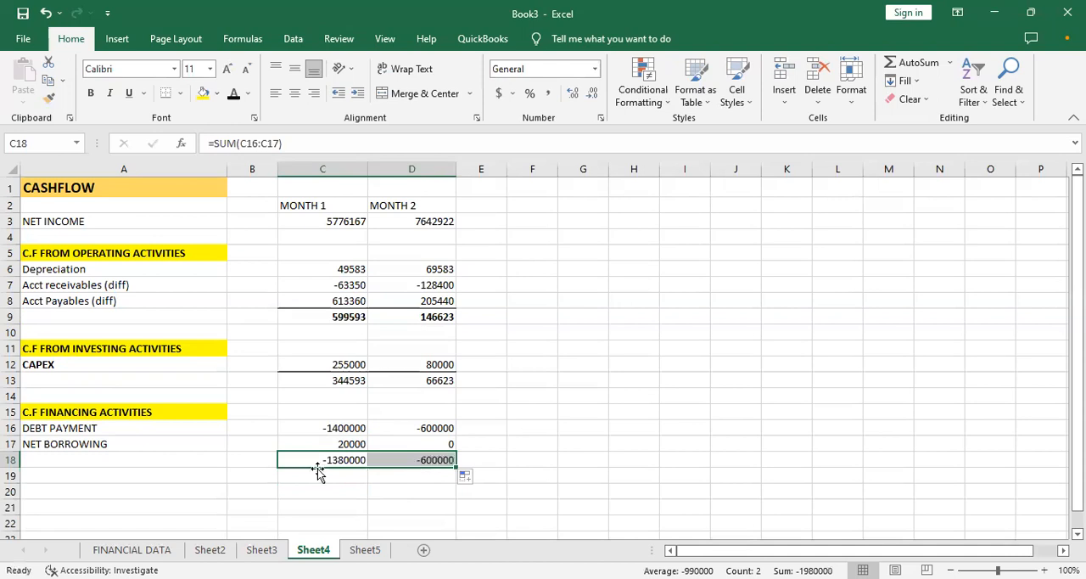
{"action": "left_click", "coordinate": [162, 491]}
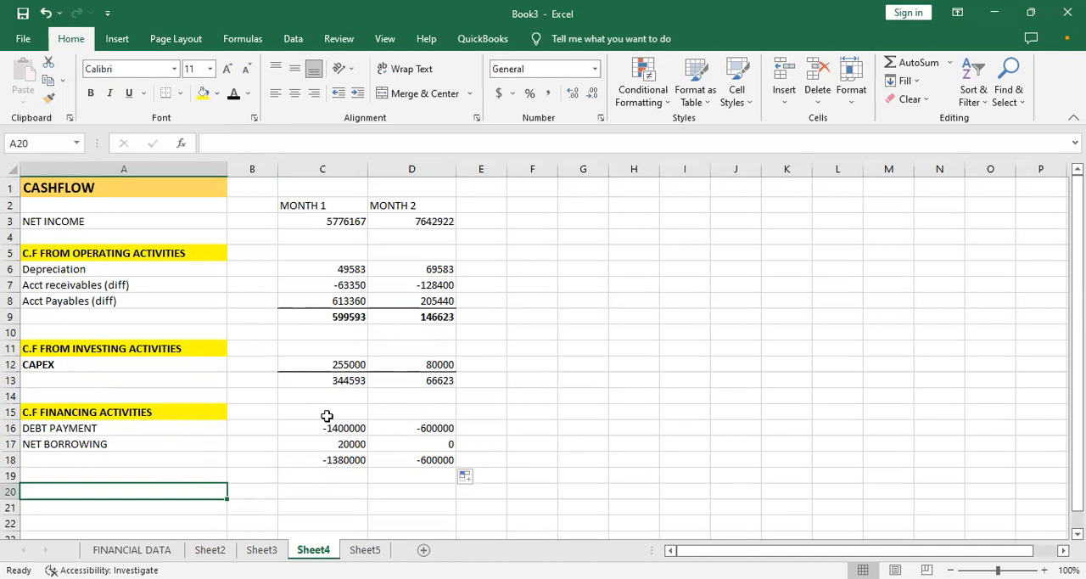
{"action": "left_click_drag", "start_coordinate": [338, 459], "coordinate": [412, 459]}
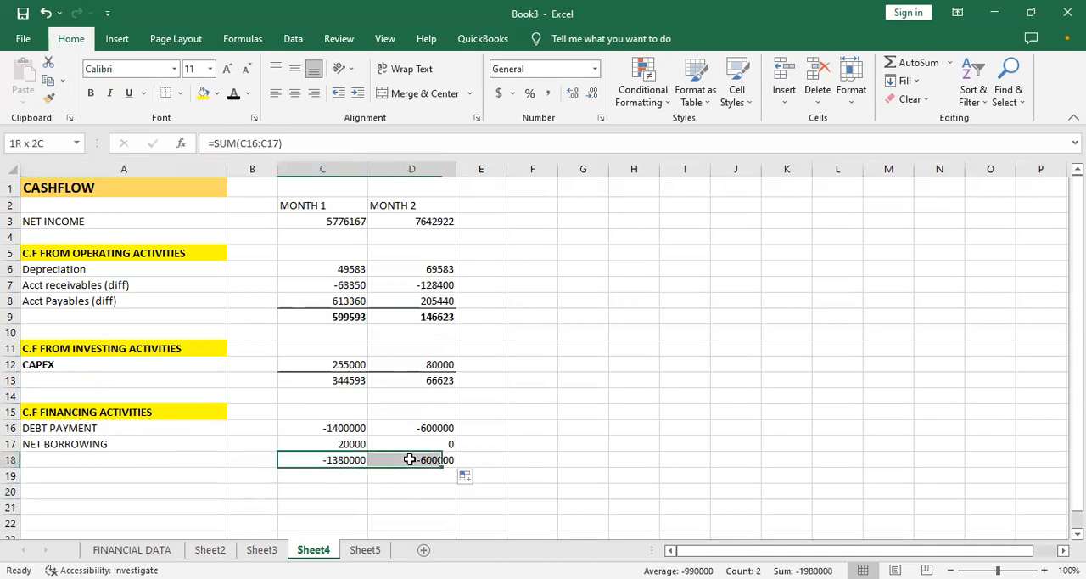
{"action": "key", "text": "ctrl+b"}
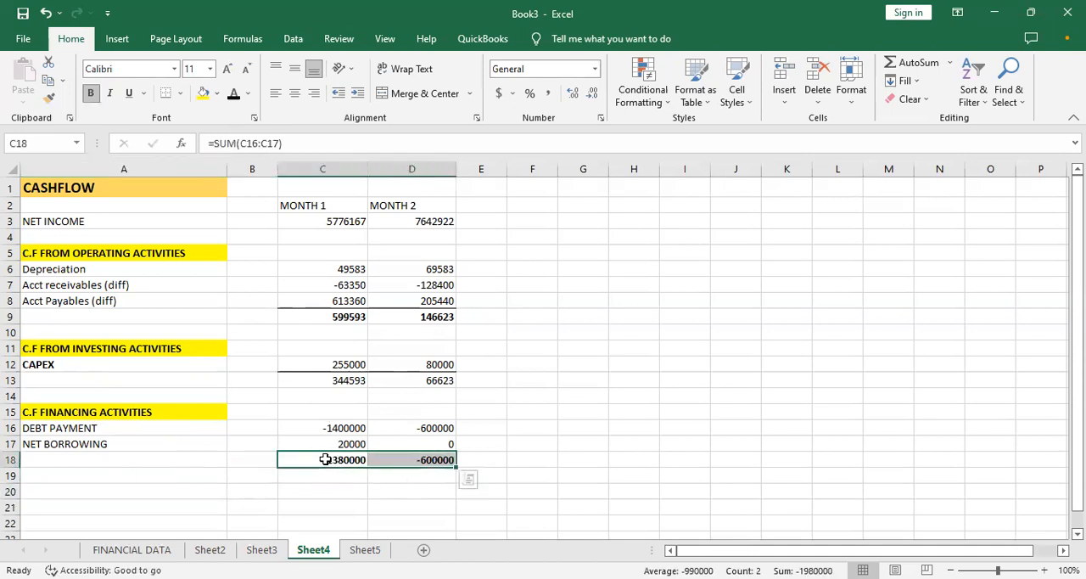
- Label the financing total row in A18 as NCF FROM FINANCING
{"action": "left_click", "coordinate": [176, 460]}
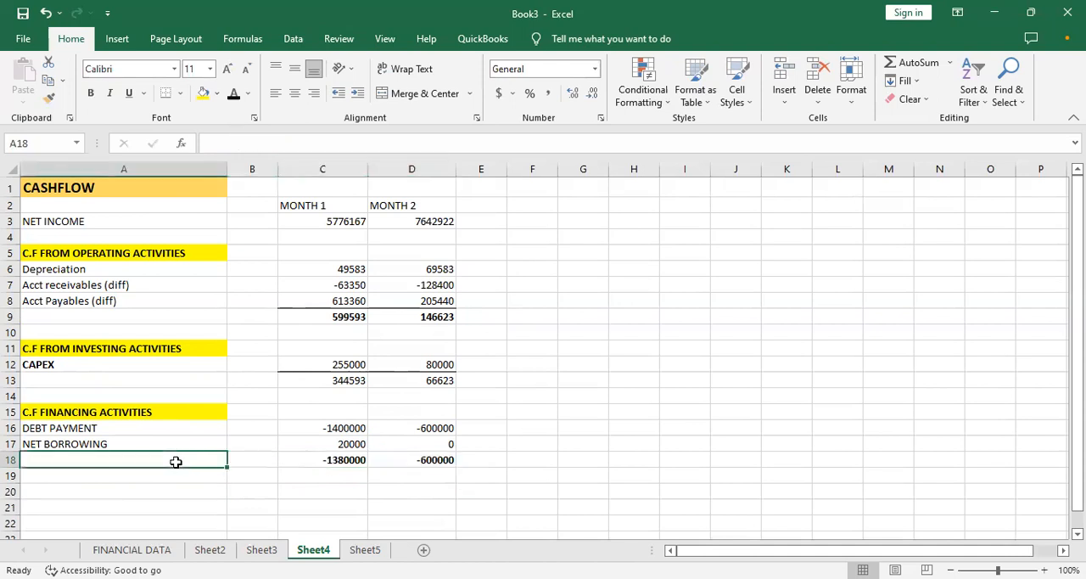
{"action": "type", "text": "NCF FROM FINANCING"}
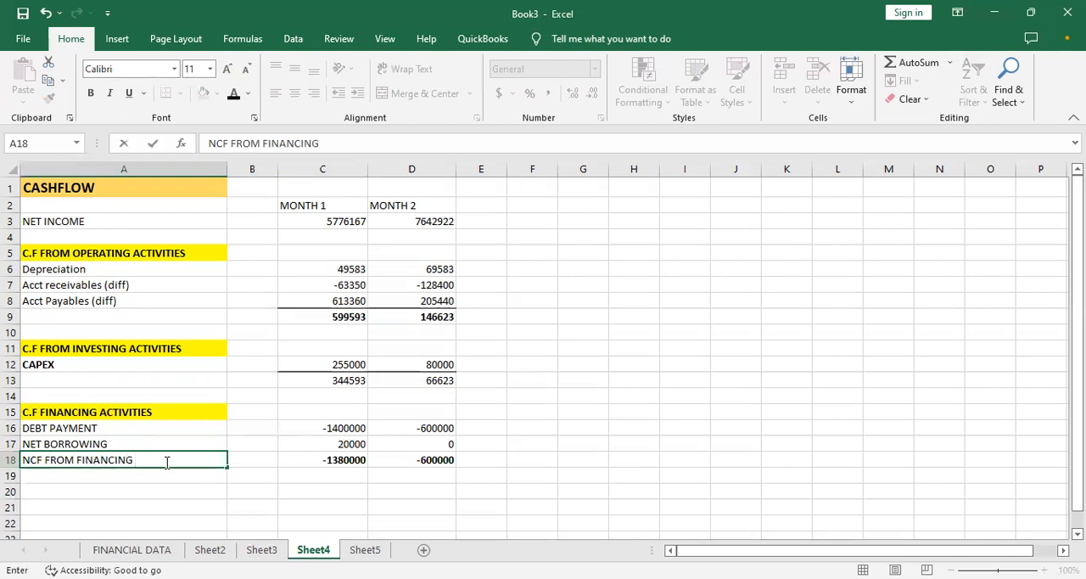
{"action": "key", "text": "ctrl+Return"}
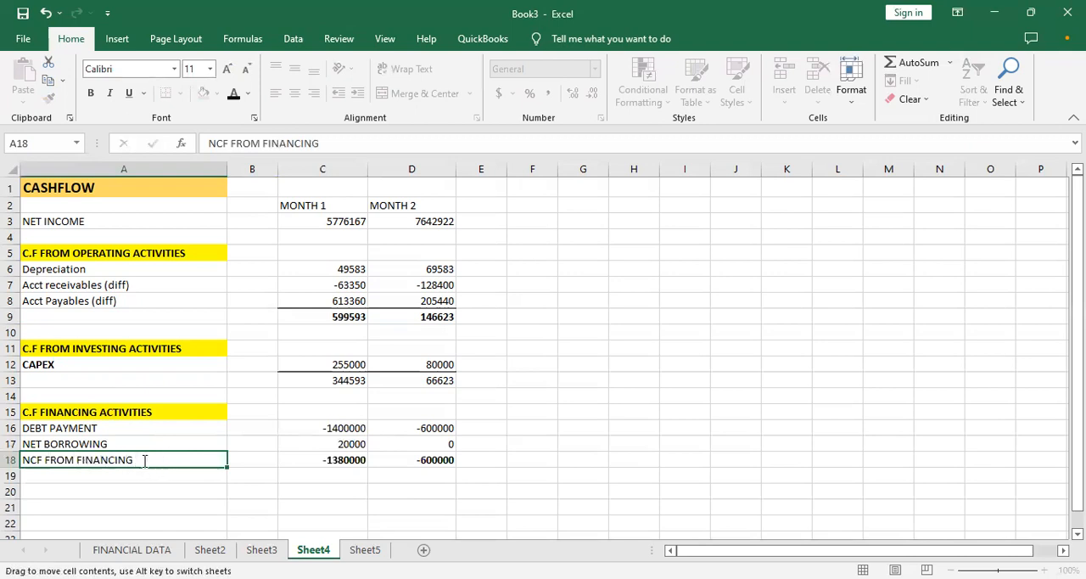
- Copy the label text from A18 into A13 beside the total below CAPEX
{"action": "double_click", "coordinate": [136, 460]}
{"action": "left_click_drag", "start_coordinate": [136, 460], "coordinate": [49, 463]}
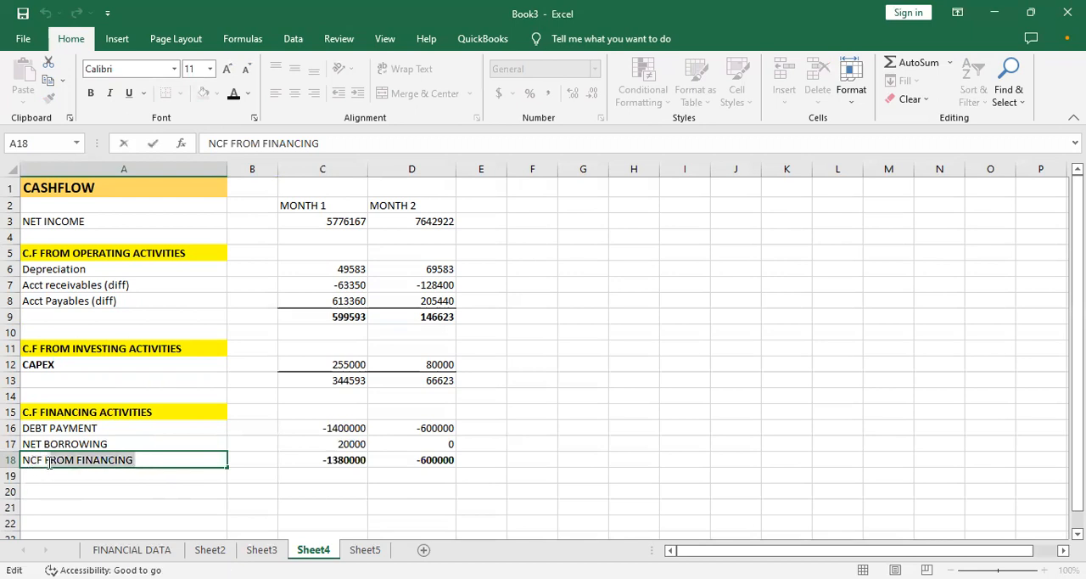
{"action": "key", "text": "shift+Left"}
{"action": "key", "text": "shift+Left"}
{"action": "key", "text": "shift+Left"}
{"action": "key", "text": "ctrl+c"}
{"action": "left_click", "coordinate": [85, 376]}
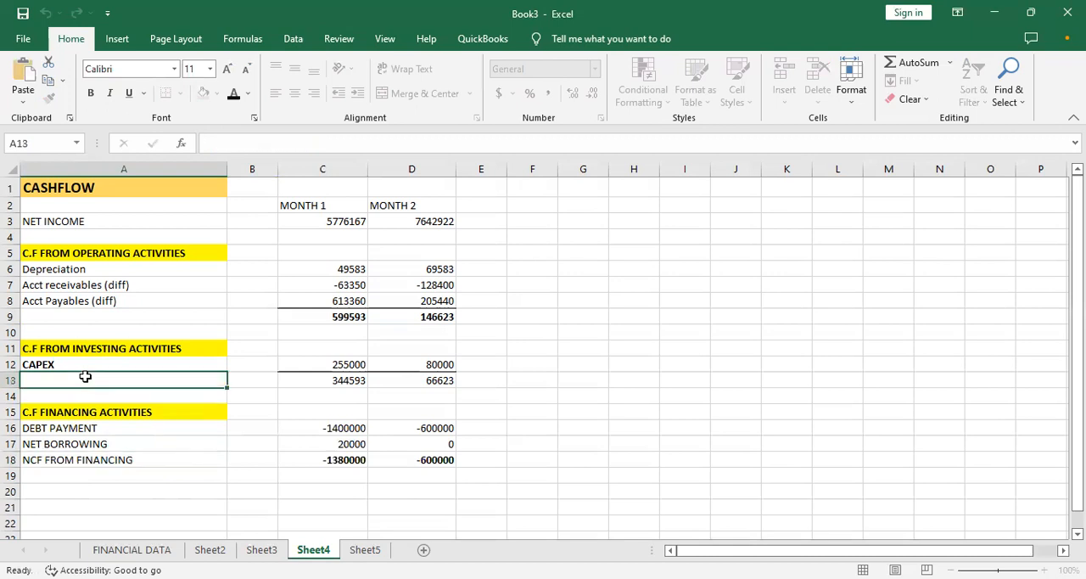
{"action": "key", "text": "ctrl+v"}
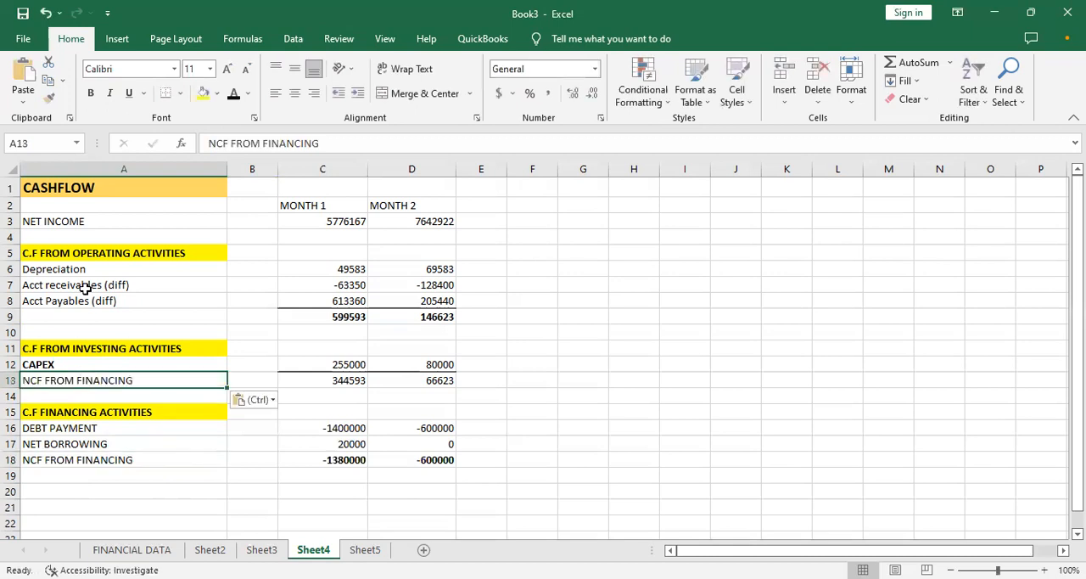
- Change the label in A13 to NCF FROM INVESTING
{"action": "double_click", "coordinate": [136, 379]}
{"action": "key", "text": "BackSpace"}
{"action": "key", "text": "BackSpace"}
{"action": "key", "text": "BackSpace"}
{"action": "key", "text": "BackSpace"}
{"action": "key", "text": "BackSpace"}
{"action": "key", "text": "BackSpace"}
{"action": "key", "text": "BackSpace"}
{"action": "key", "text": "BackSpace"}
{"action": "type", "text": "AC"}
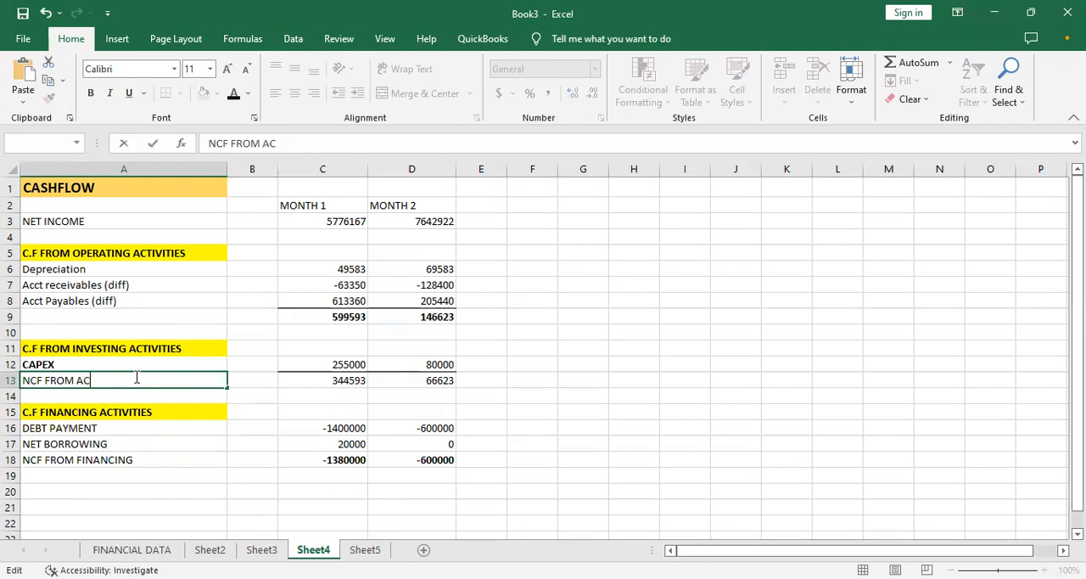
{"action": "type", "text": "TIVITIES"}
{"action": "key", "text": "BackSpace"}
{"action": "key", "text": "BackSpace"}
{"action": "key", "text": "BackSpace"}
{"action": "key", "text": "BackSpace"}
{"action": "key", "text": "BackSpace"}
{"action": "key", "text": "BackSpace"}
{"action": "key", "text": "BackSpace"}
{"action": "key", "text": "BackSpace"}
{"action": "key", "text": "BackSpace"}
{"action": "key", "text": "BackSpace"}
{"action": "type", "text": "INVESTING"}
- Paste the copied label into A9 and change it to NCF FROM OPERATING
{"action": "left_click", "coordinate": [121, 311]}
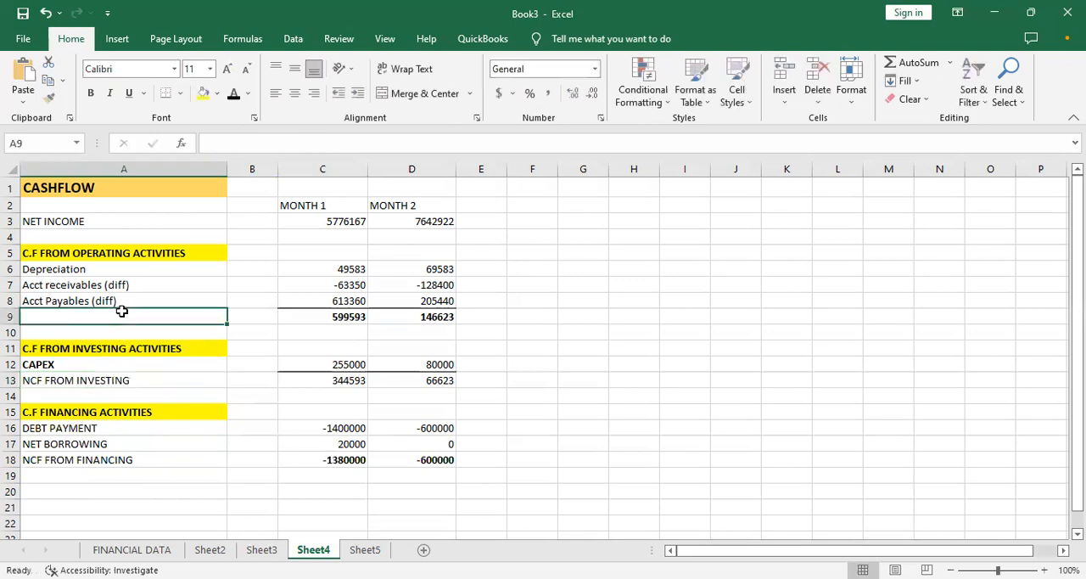
{"action": "key", "text": "ctrl+v"}
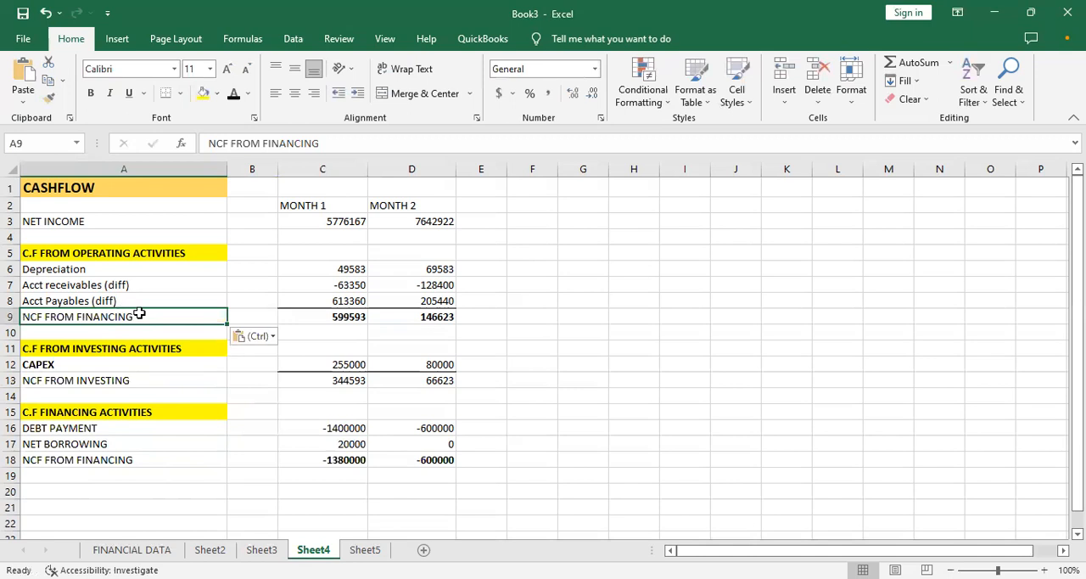
{"action": "double_click", "coordinate": [141, 315]}
{"action": "key", "text": "BackSpace"}
{"action": "key", "text": "BackSpace"}
{"action": "key", "text": "BackSpace"}
{"action": "key", "text": "BackSpace"}
{"action": "key", "text": "BackSpace"}
{"action": "key", "text": "BackSpace"}
{"action": "key", "text": "BackSpace"}
{"action": "key", "text": "BackSpace"}
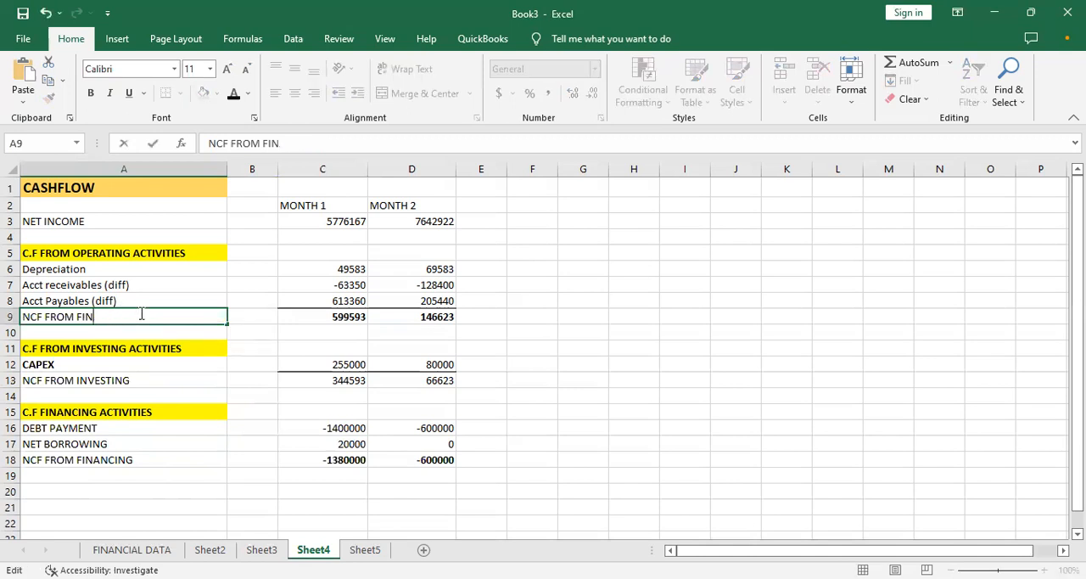
{"action": "type", "text": "OPERATING"}
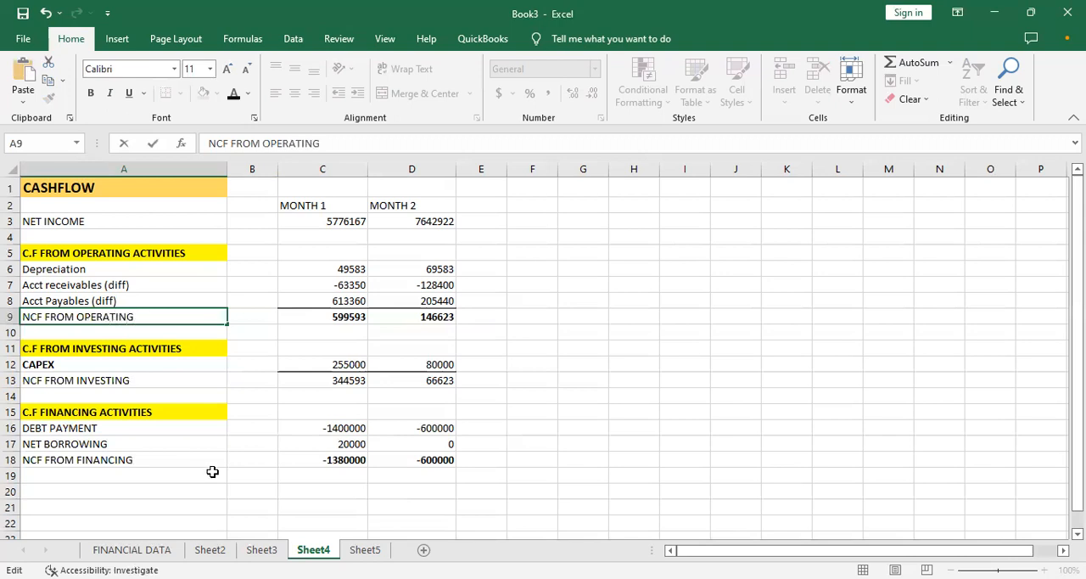
{"action": "left_click", "coordinate": [170, 464]}
- Add the label NET CASHFLOW in A20 below the financing section
{"action": "left_click", "coordinate": [170, 479]}
{"action": "left_click", "coordinate": [157, 502]}
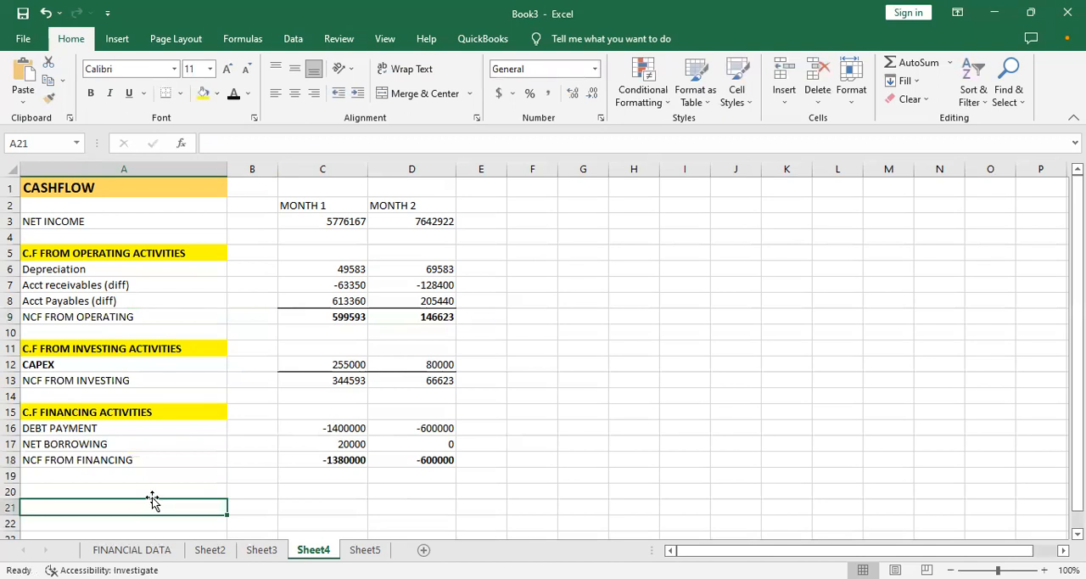
{"action": "left_click", "coordinate": [153, 490]}
{"action": "type", "text": "N"}
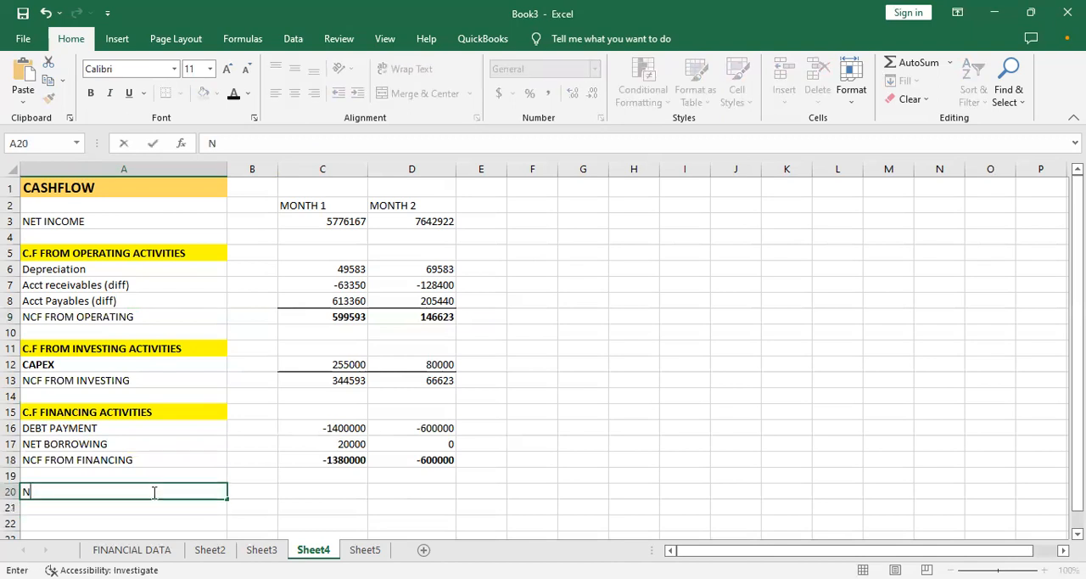
{"action": "type", "text": "ET CASHFLOW FROM"}
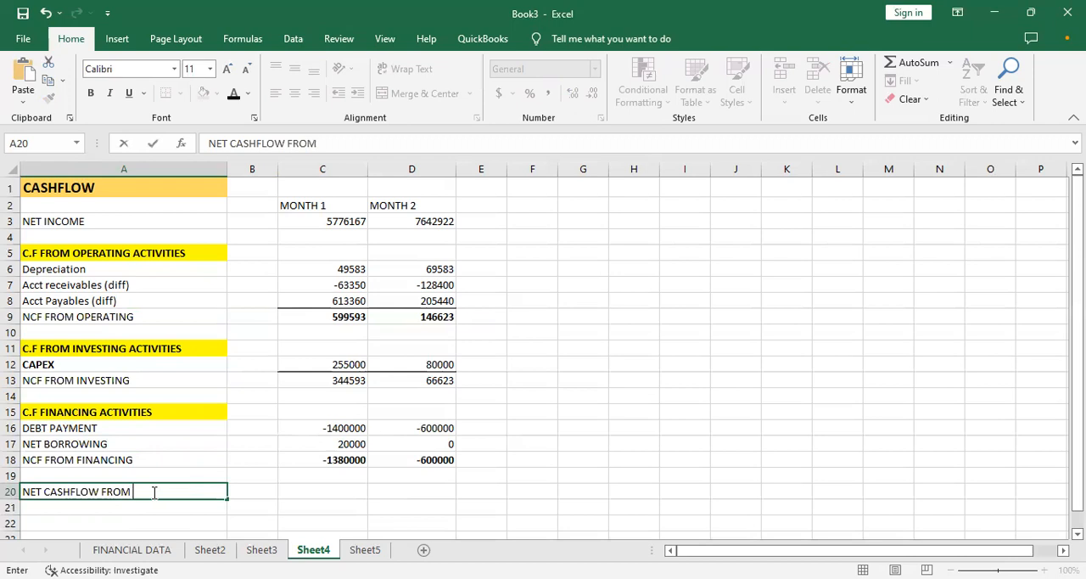
{"action": "type", "text": " OUR"}
{"action": "key", "text": "BackSpace"}
{"action": "key", "text": "BackSpace"}
{"action": "key", "text": "BackSpace"}
{"action": "key", "text": "BackSpace"}
{"action": "key", "text": "BackSpace"}
{"action": "key", "text": "BackSpace"}
{"action": "key", "text": "BackSpace"}
{"action": "key", "text": "Tab"}
{"action": "key", "text": "Tab"}
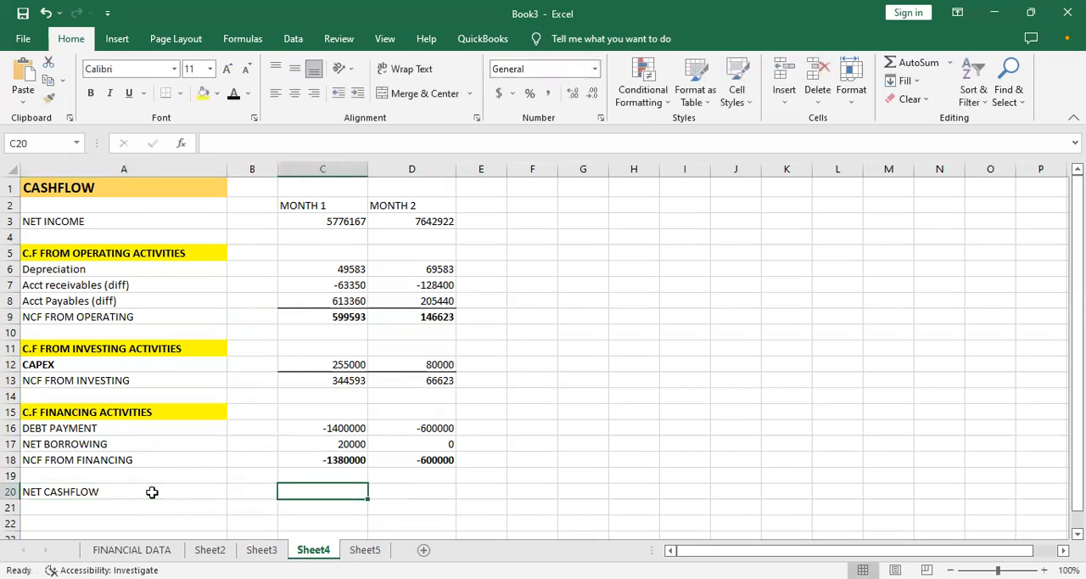
{"action": "type", "text": "="}
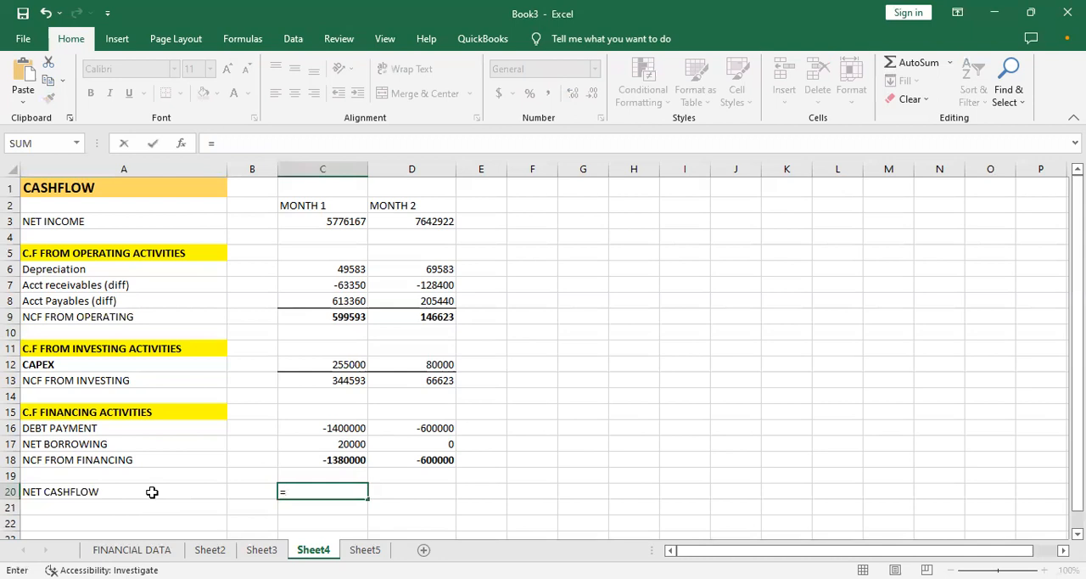
{"action": "left_click", "coordinate": [335, 383]}
{"action": "left_click", "coordinate": [183, 383]}
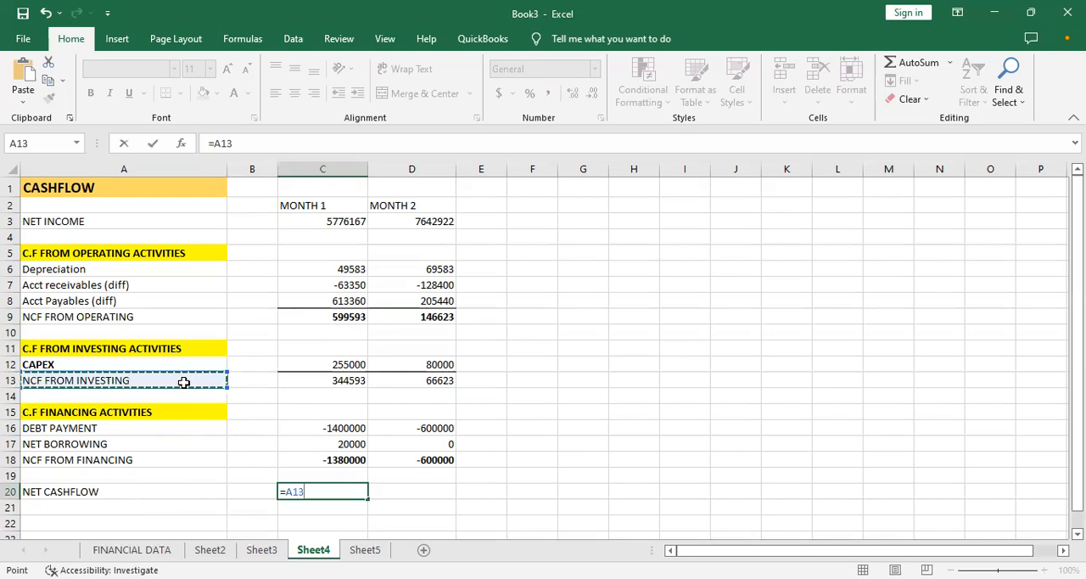
{"action": "type", "text": "FREE"}
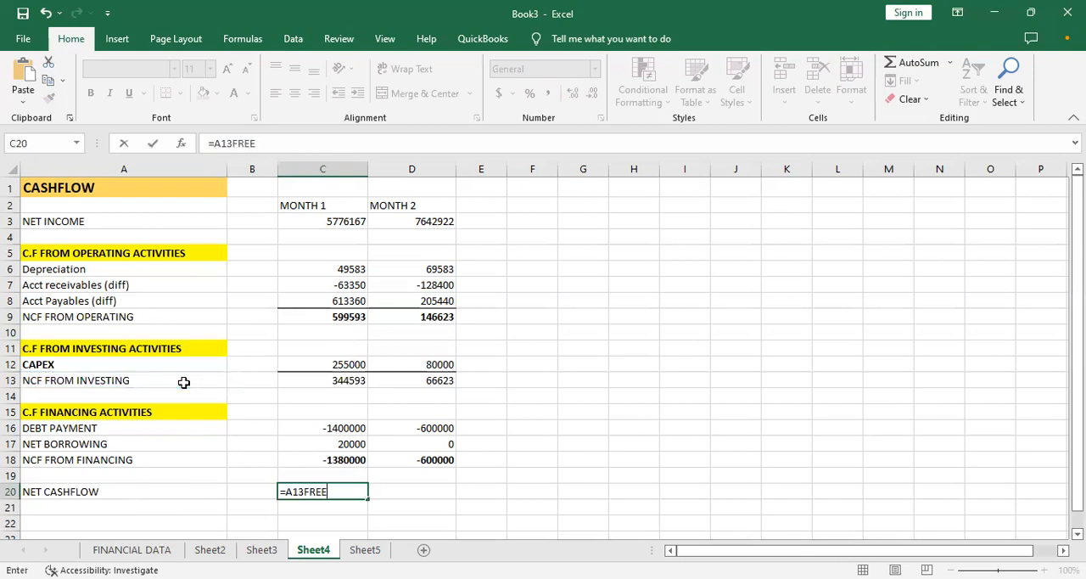
{"action": "key", "text": "BackSpace"}
{"action": "key", "text": "BackSpace"}
{"action": "key", "text": "BackSpace"}
{"action": "key", "text": "BackSpace"}
{"action": "key", "text": "BackSpace"}
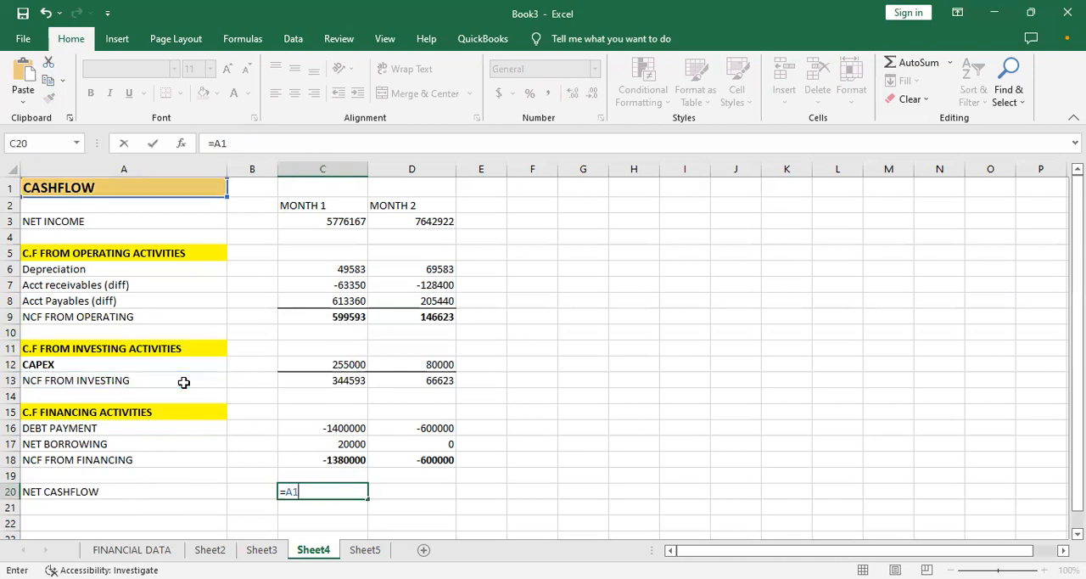
{"action": "key", "text": "BackSpace"}
{"action": "key", "text": "BackSpace"}
{"action": "key", "text": "BackSpace"}
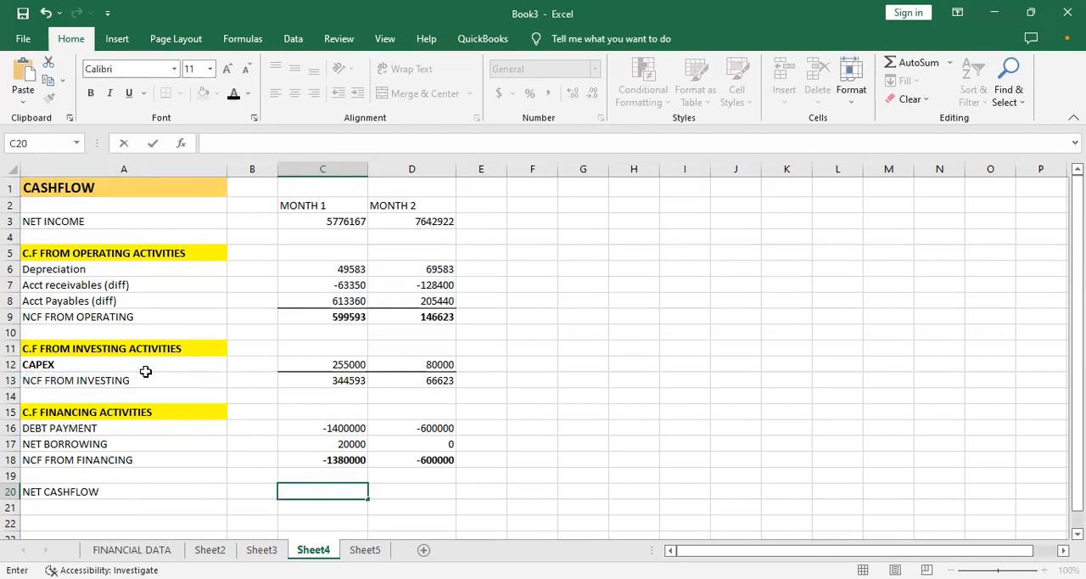
- Clear the label in A9 and change the A13 label to NCF FROM OPERATING-INVESTING
{"action": "left_click", "coordinate": [95, 317]}
{"action": "key", "text": "BackSpace"}
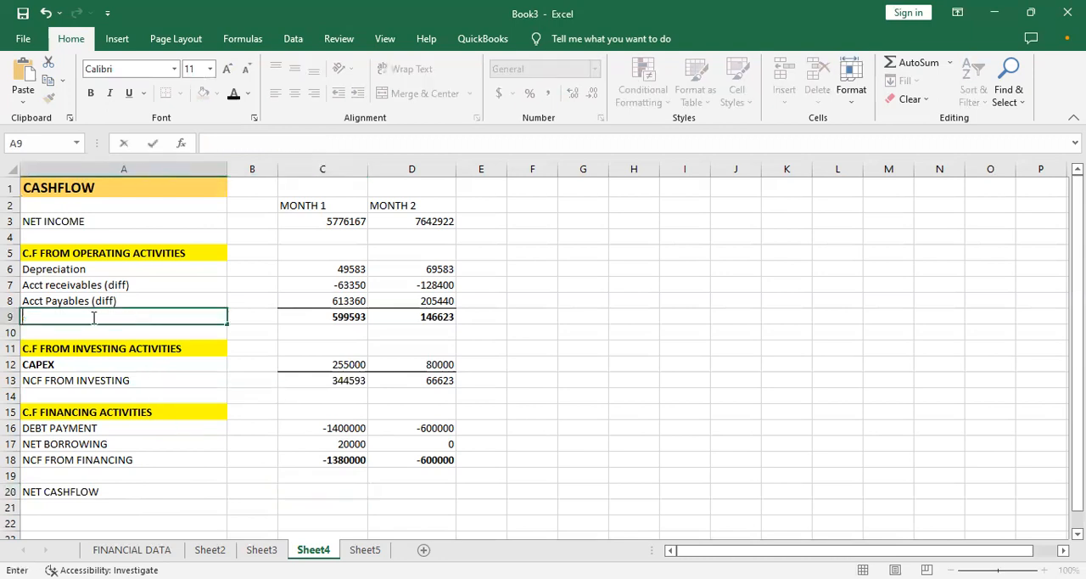
{"action": "double_click", "coordinate": [129, 380]}
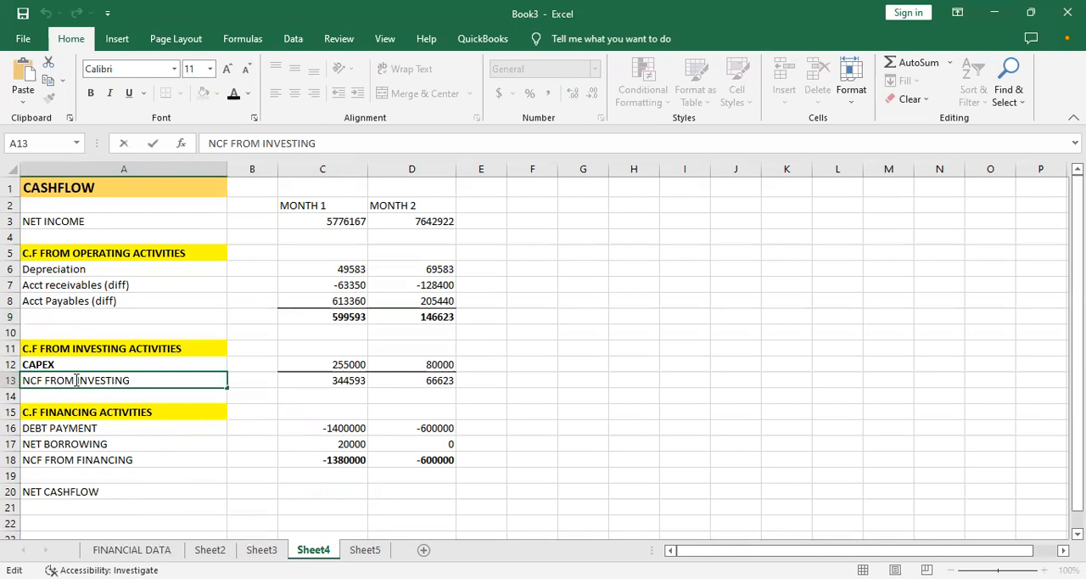
{"action": "left_click", "coordinate": [76, 380]}
{"action": "type", "text": "OPERATING"}
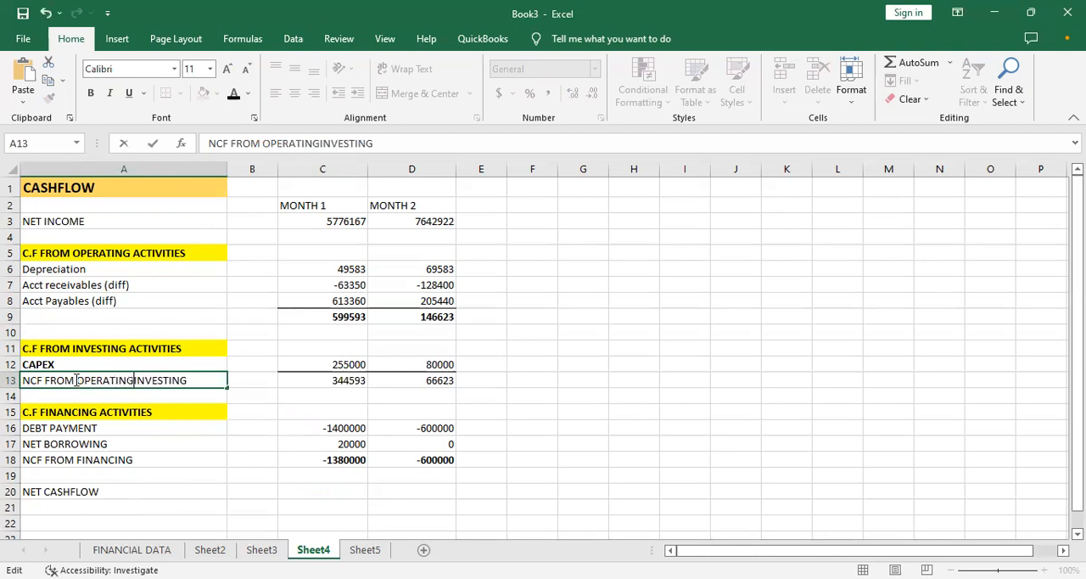
{"action": "type", "text": " A"}
{"action": "key", "text": "BackSpace"}
{"action": "key", "text": "BackSpace"}
{"action": "type", "text": "-INVESTING"}
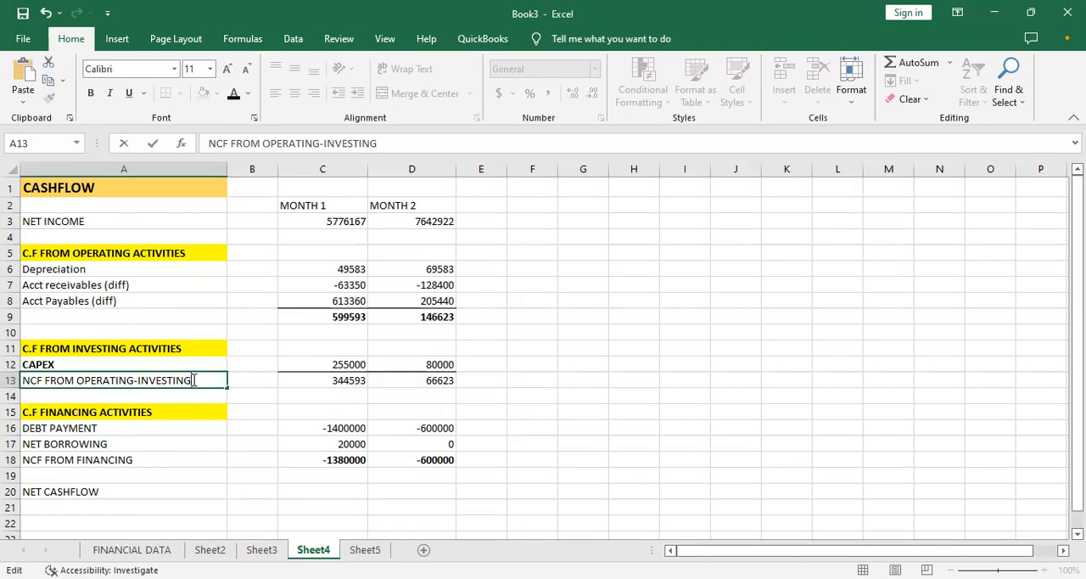
{"action": "type", "text": " ACTIVITIES"}
- Complete the A13 label as NCF FROM OPERATING-INVESTING ACTIVITIES and widen column A to fit it
{"action": "left_click", "coordinate": [252, 395]}
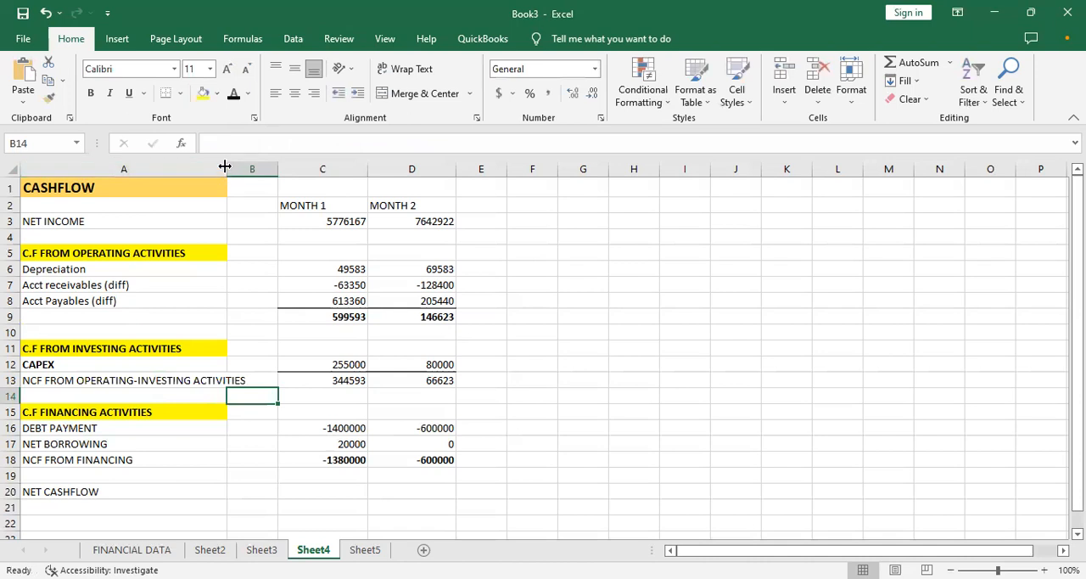
{"action": "left_click_drag", "start_coordinate": [224, 166], "coordinate": [260, 180]}
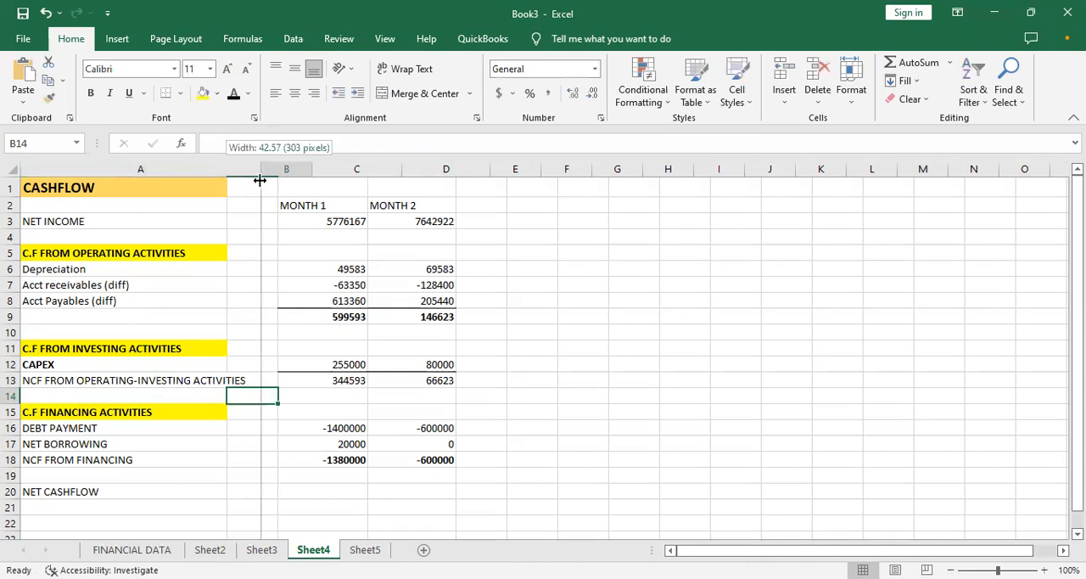
- Calculate the month 1 net cashflow in C20 with the formula =C13+C18
{"action": "left_click", "coordinate": [161, 485]}
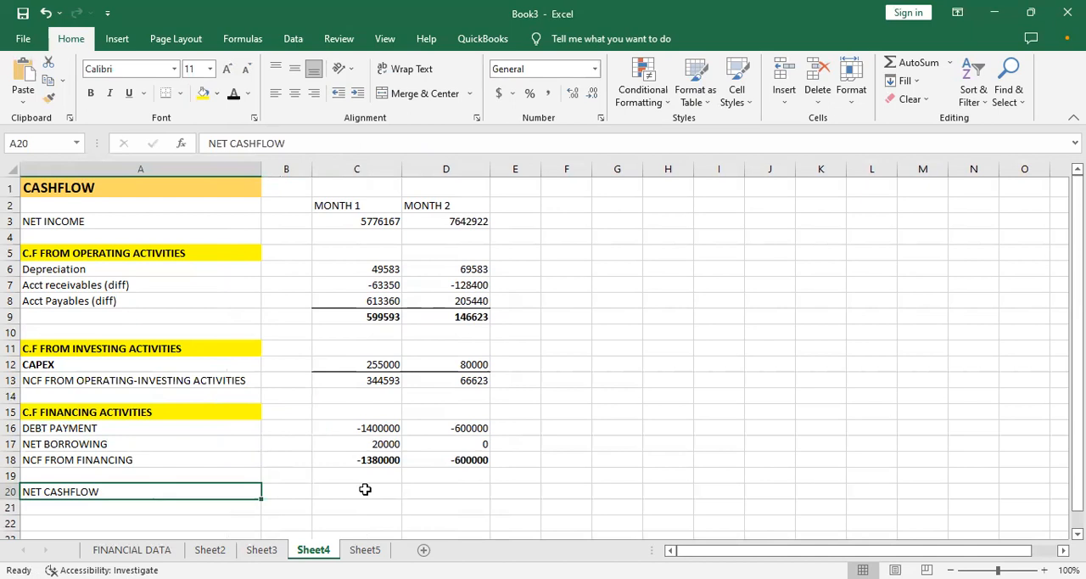
{"action": "left_click", "coordinate": [365, 489]}
{"action": "type", "text": "="}
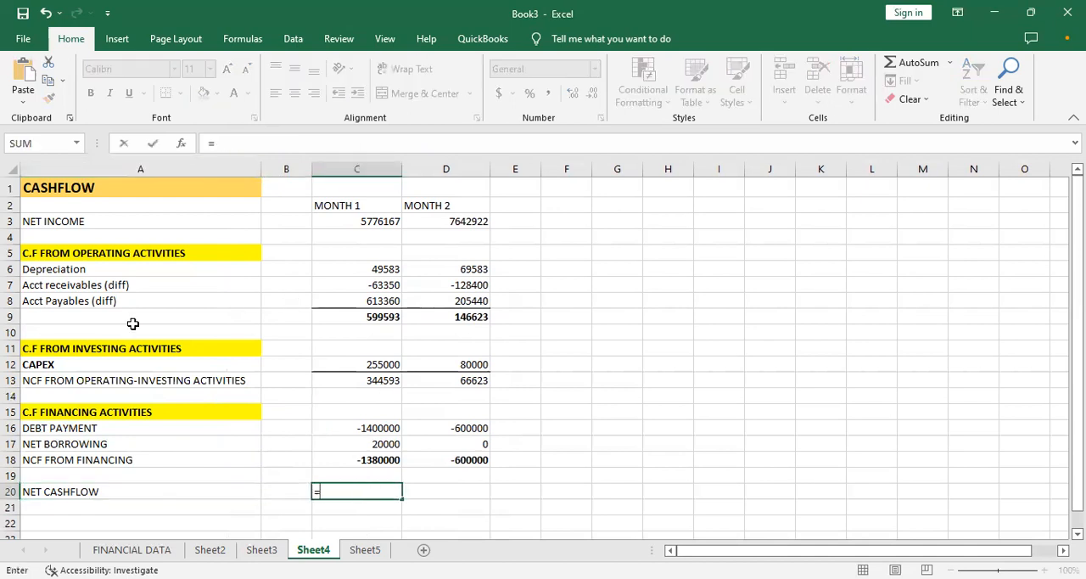
{"action": "left_click", "coordinate": [365, 314]}
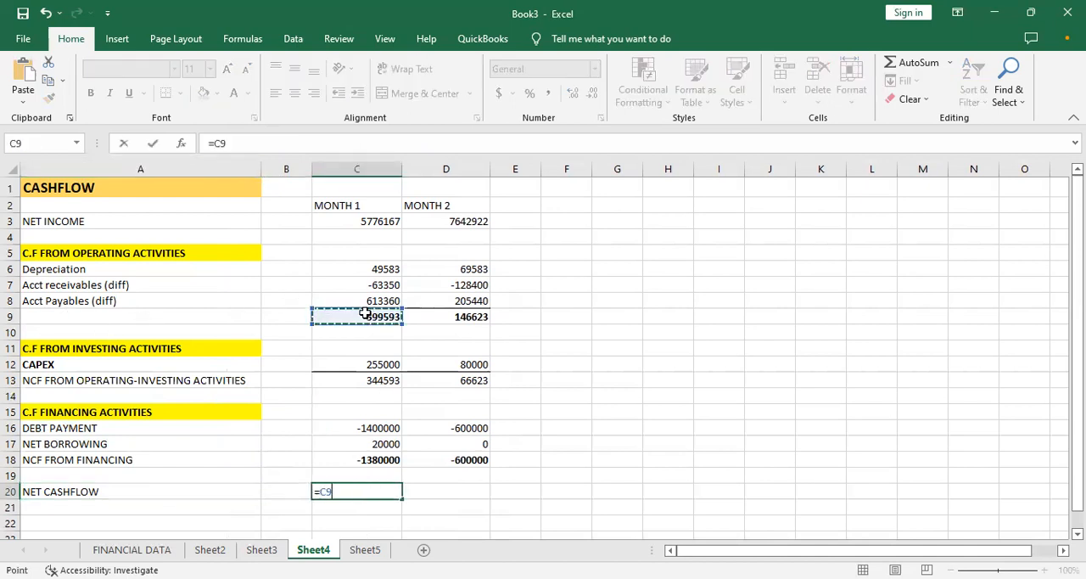
{"action": "left_click", "coordinate": [361, 380]}
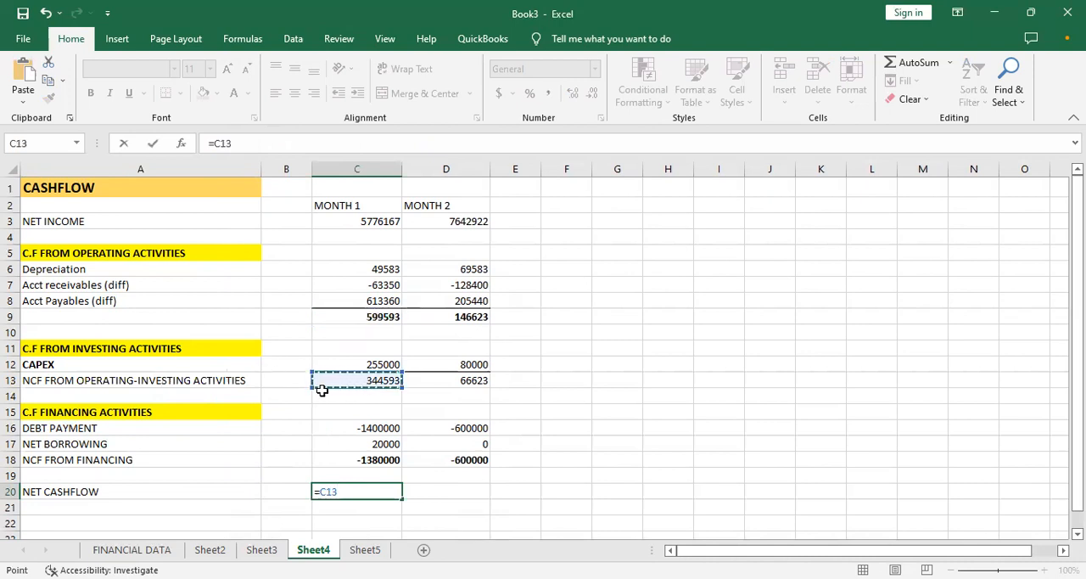
{"action": "type", "text": "-"}
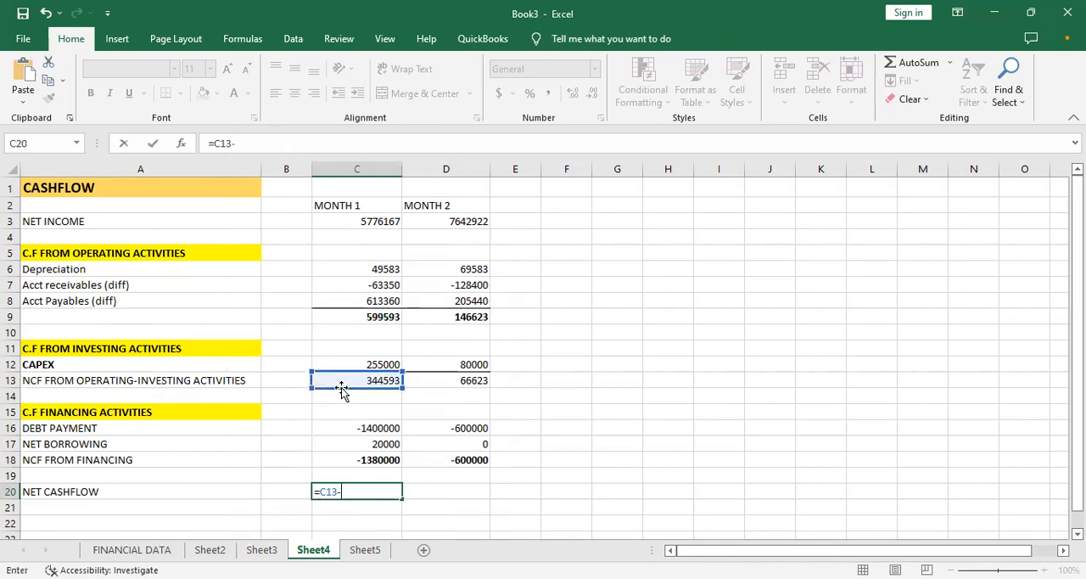
{"action": "left_click", "coordinate": [363, 459]}
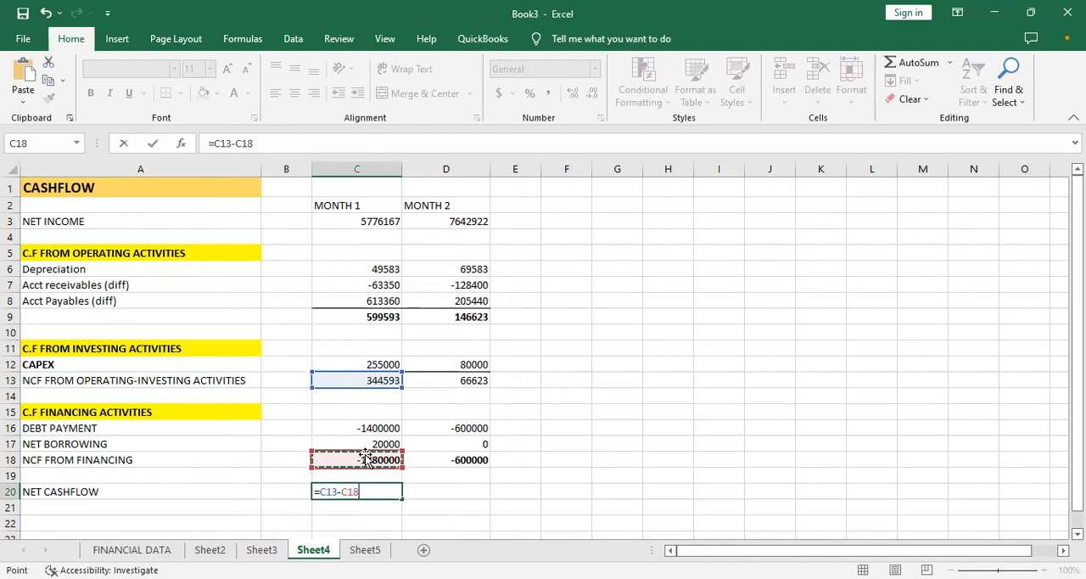
{"action": "key", "text": "BackSpace"}
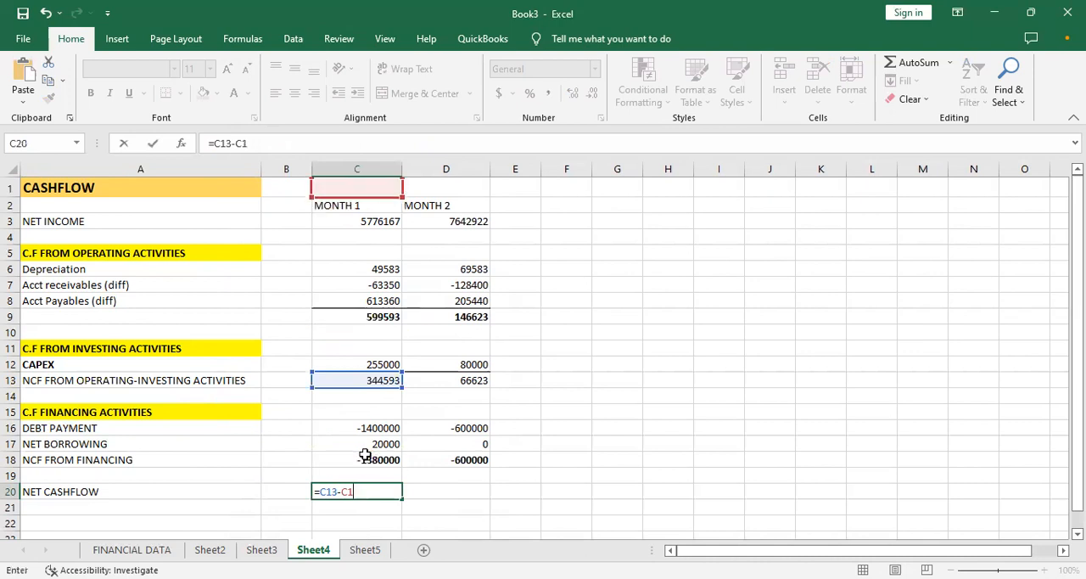
{"action": "key", "text": "BackSpace"}
{"action": "key", "text": "BackSpace"}
{"action": "key", "text": "BackSpace"}
{"action": "type", "text": "+"}
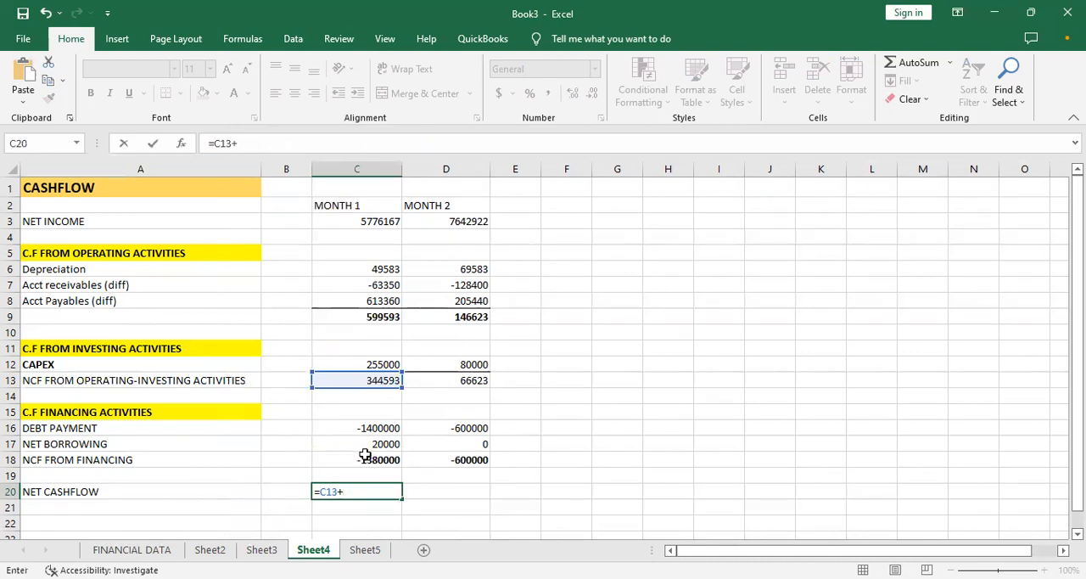
{"action": "left_click", "coordinate": [375, 462]}
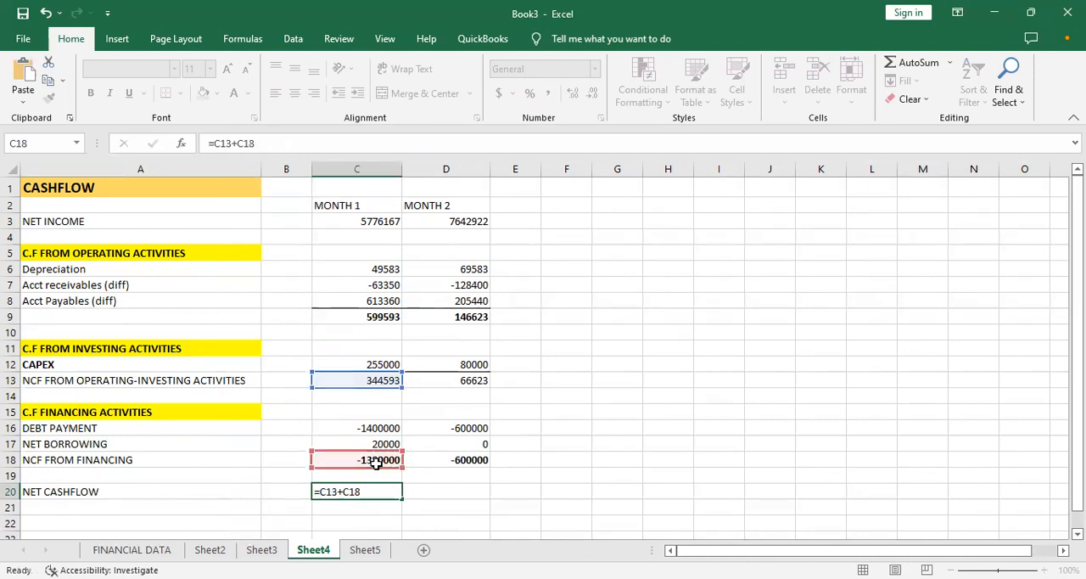
{"action": "key", "text": "Return"}
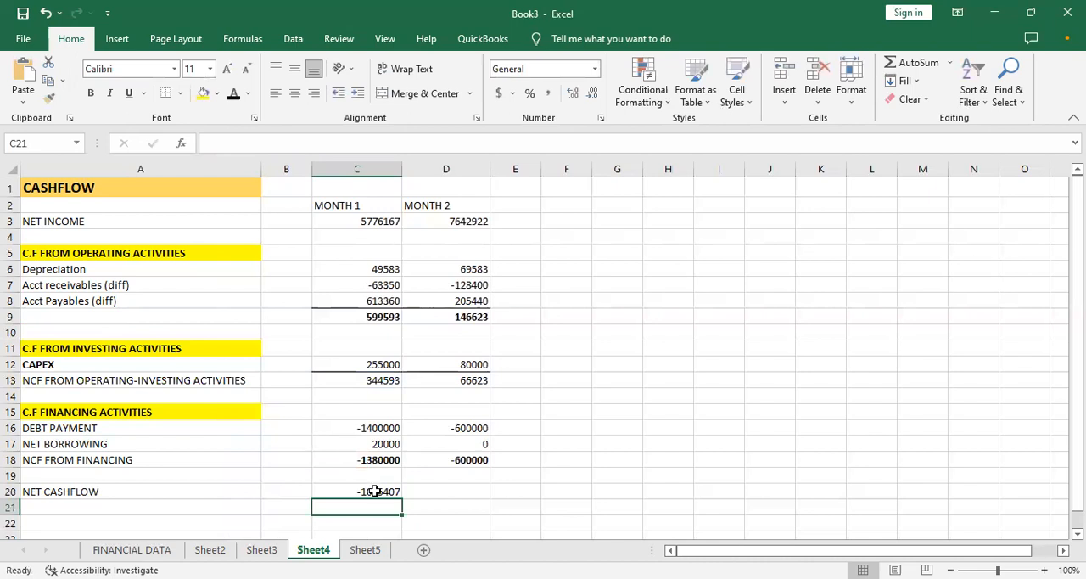
- On Sheet5, clear the month 1 net borrowing in C39 and enter 20000 for month 2 in D39
{"action": "left_click", "coordinate": [374, 492]}
{"action": "left_click", "coordinate": [349, 429]}
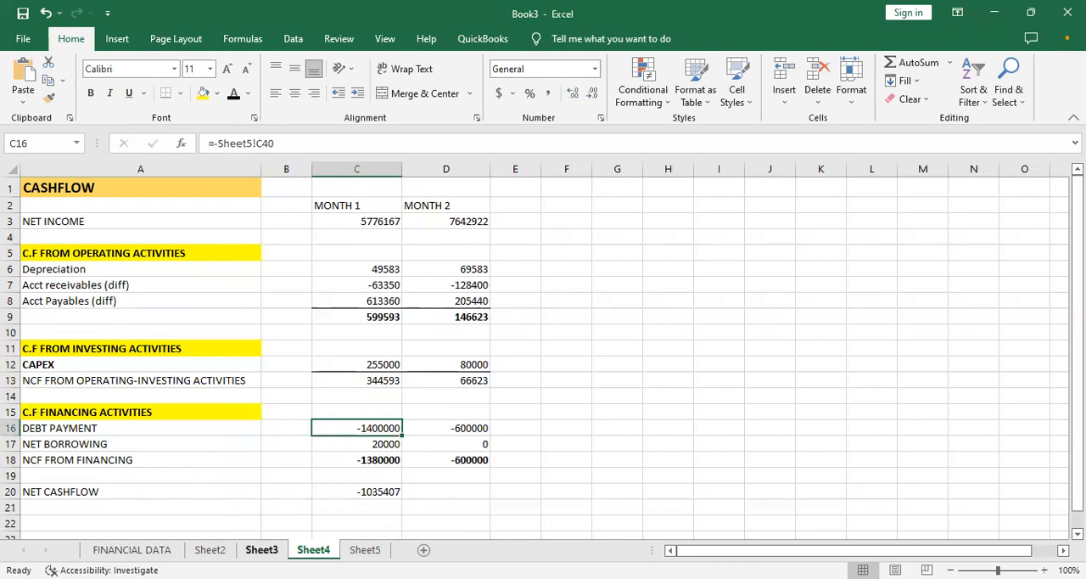
{"action": "left_click", "coordinate": [261, 550]}
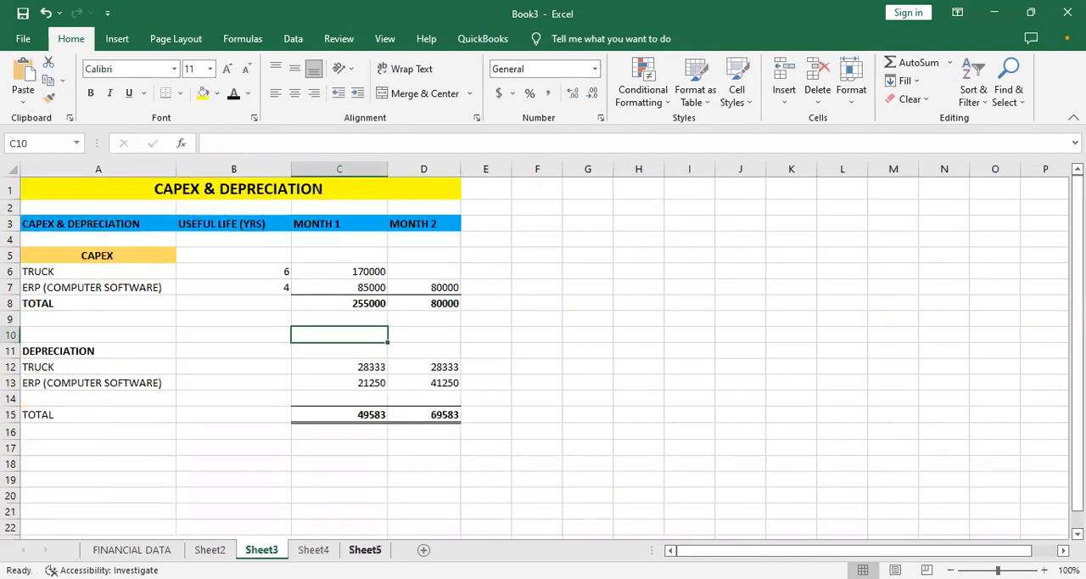
{"action": "left_click", "coordinate": [365, 549]}
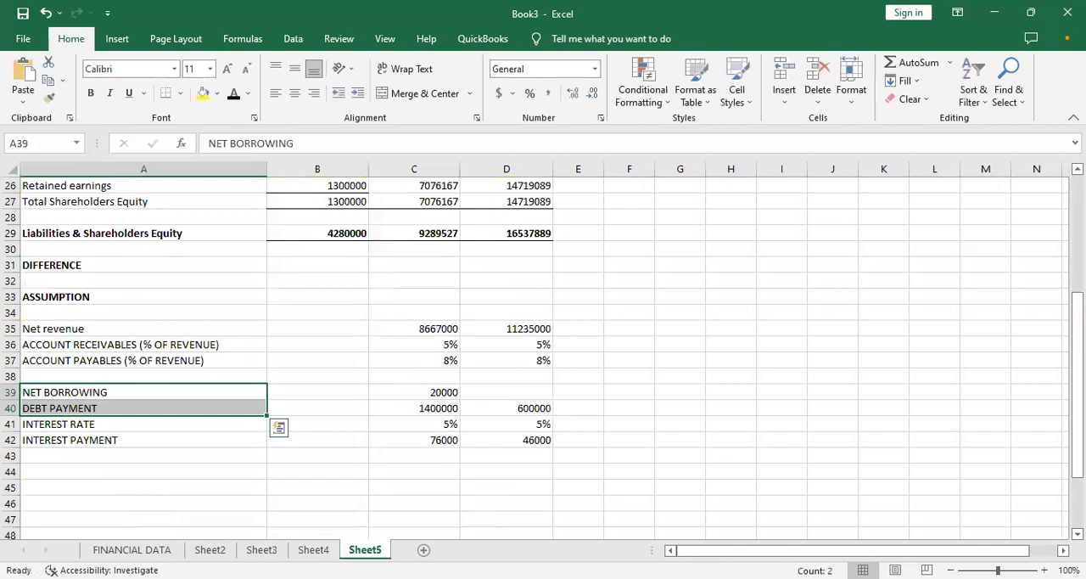
{"action": "left_click", "coordinate": [141, 442]}
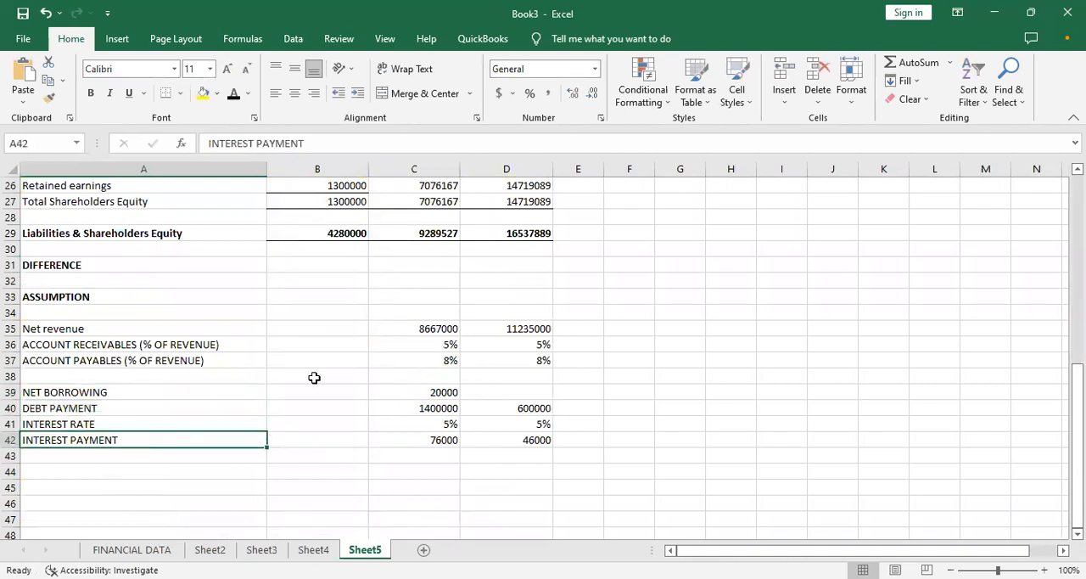
{"action": "left_click", "coordinate": [413, 389]}
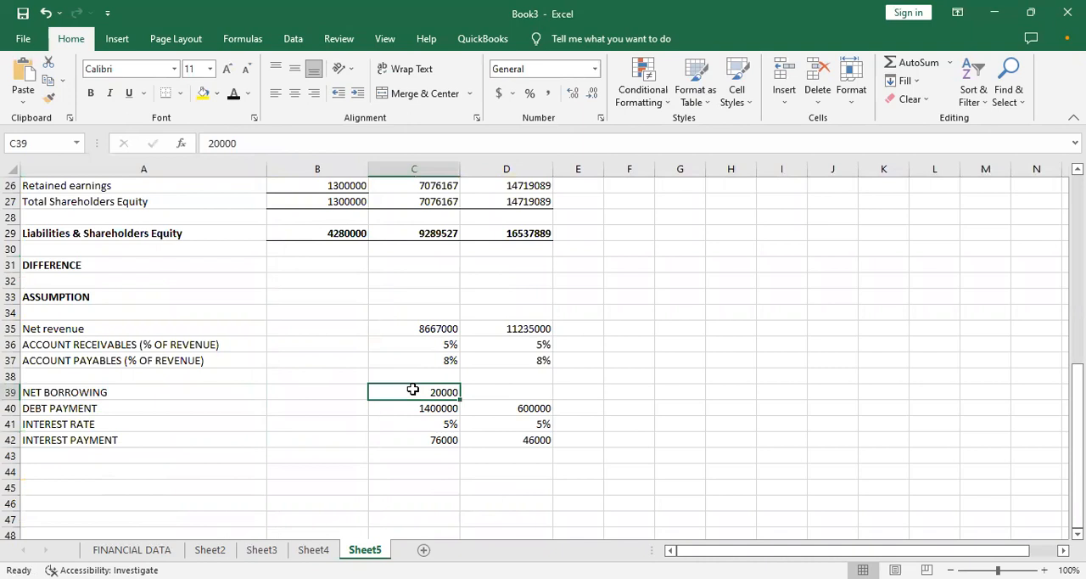
{"action": "key", "text": "BackSpace"}
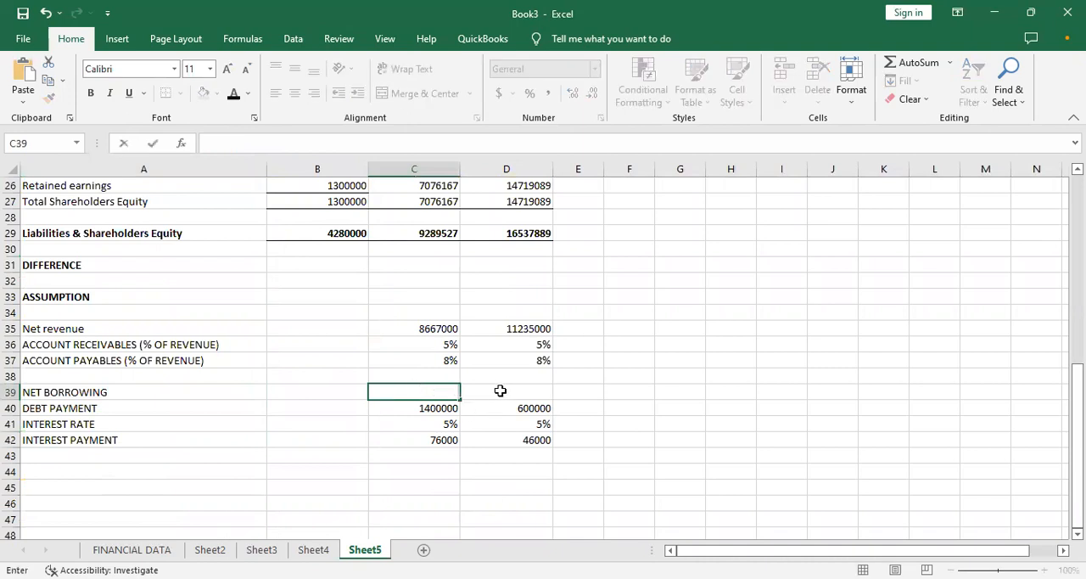
{"action": "left_click", "coordinate": [500, 390]}
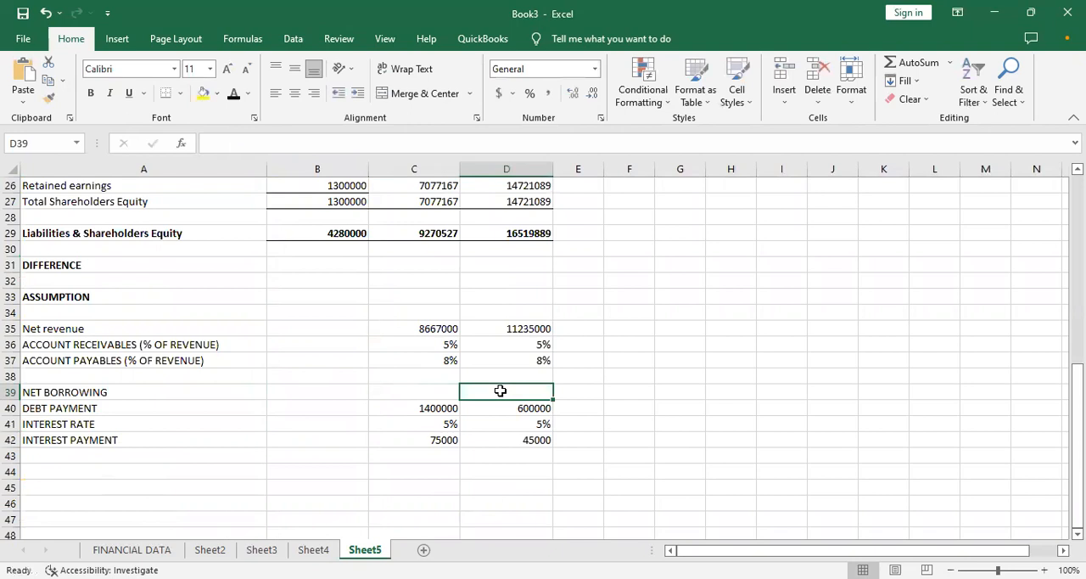
{"action": "type", "text": "20000"}
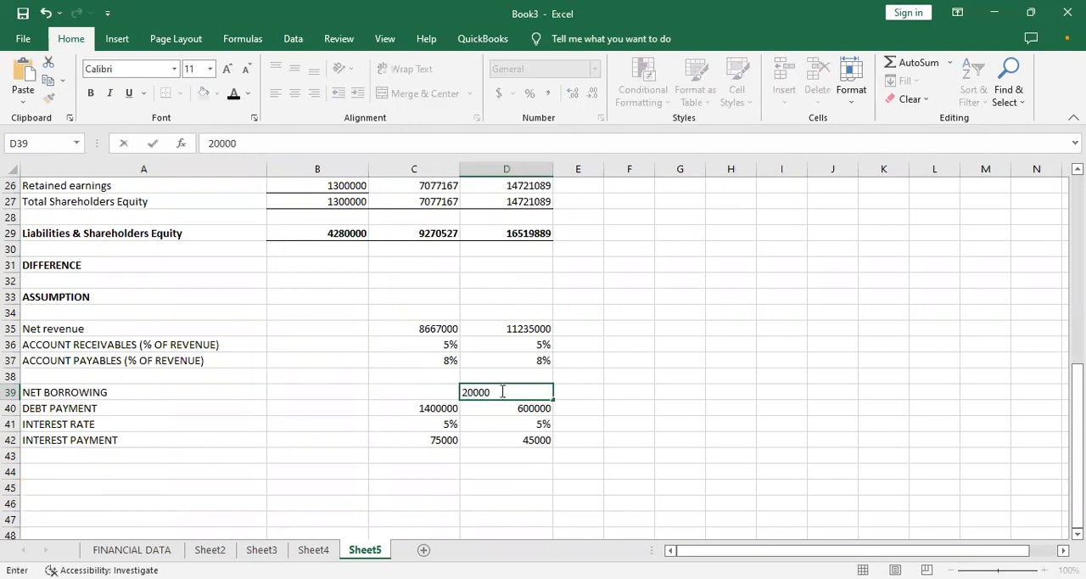
{"action": "key", "text": "Return"}
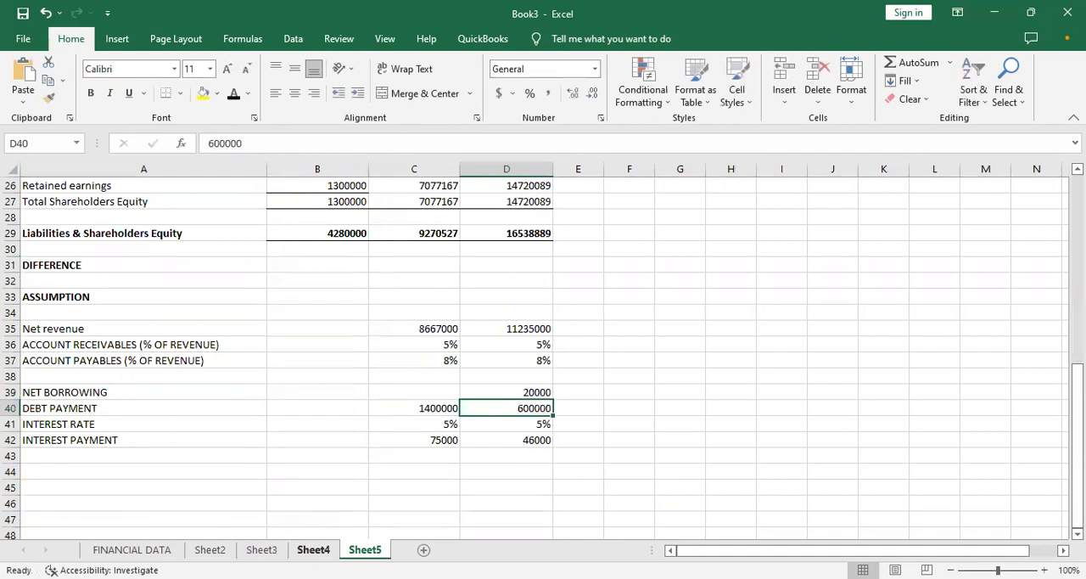
- Check the month 1 debt payment, net borrowing, financing total and net cashflow cells on Sheet4
{"action": "left_click", "coordinate": [313, 549]}
{"action": "left_click", "coordinate": [352, 447]}
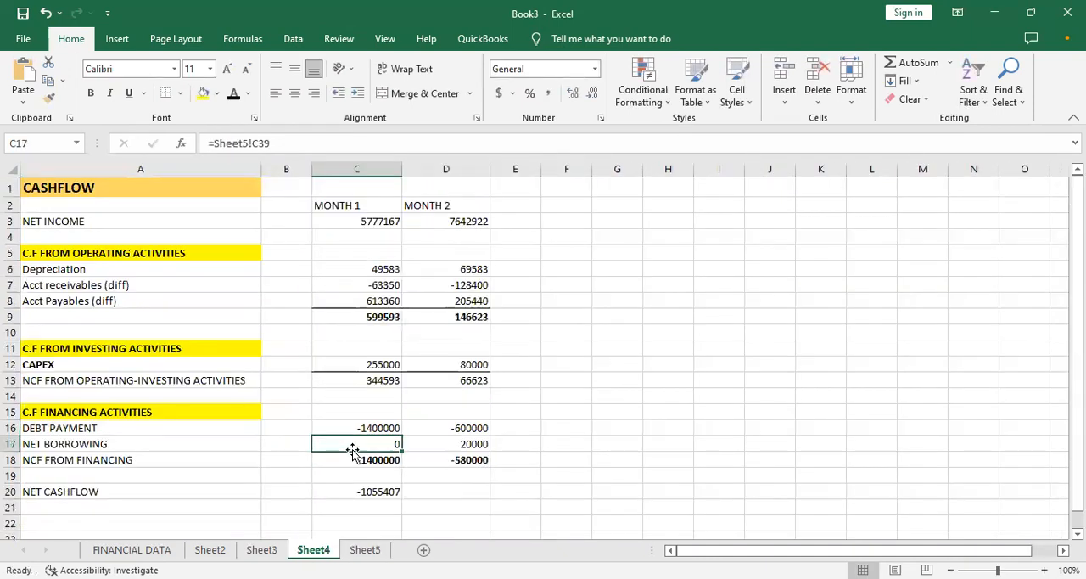
{"action": "left_click", "coordinate": [345, 431]}
{"action": "left_click", "coordinate": [345, 444]}
{"action": "left_click", "coordinate": [346, 428]}
{"action": "left_click", "coordinate": [352, 488]}
{"action": "left_click", "coordinate": [350, 458]}
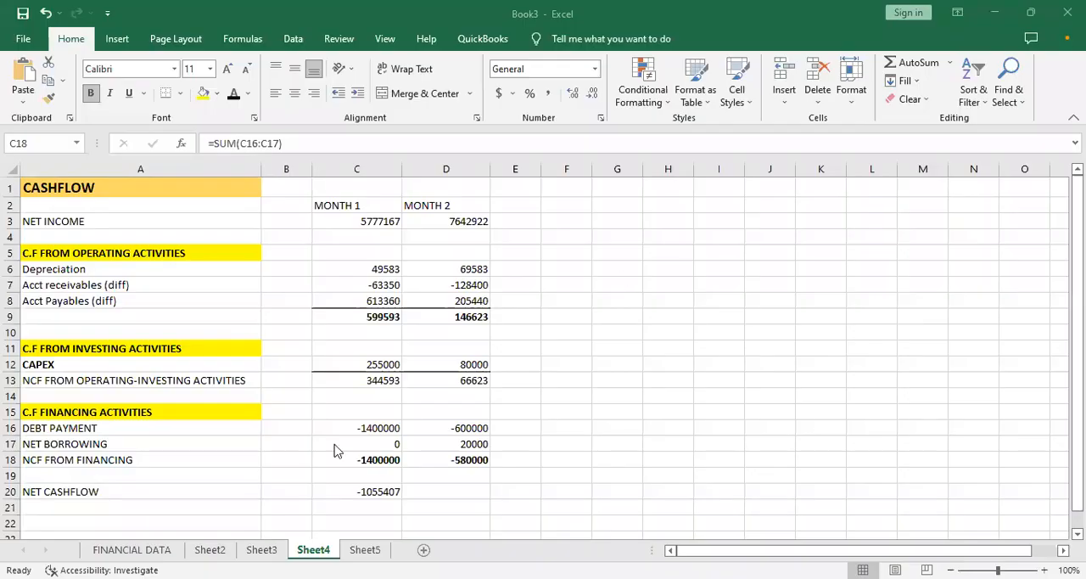
- Bold the NET CASHFLOW label and its month 1 value, and fill the C20 formula across to D20
{"action": "left_click", "coordinate": [190, 490]}
{"action": "key", "text": "ctrl+b"}
{"action": "left_click", "coordinate": [389, 489]}
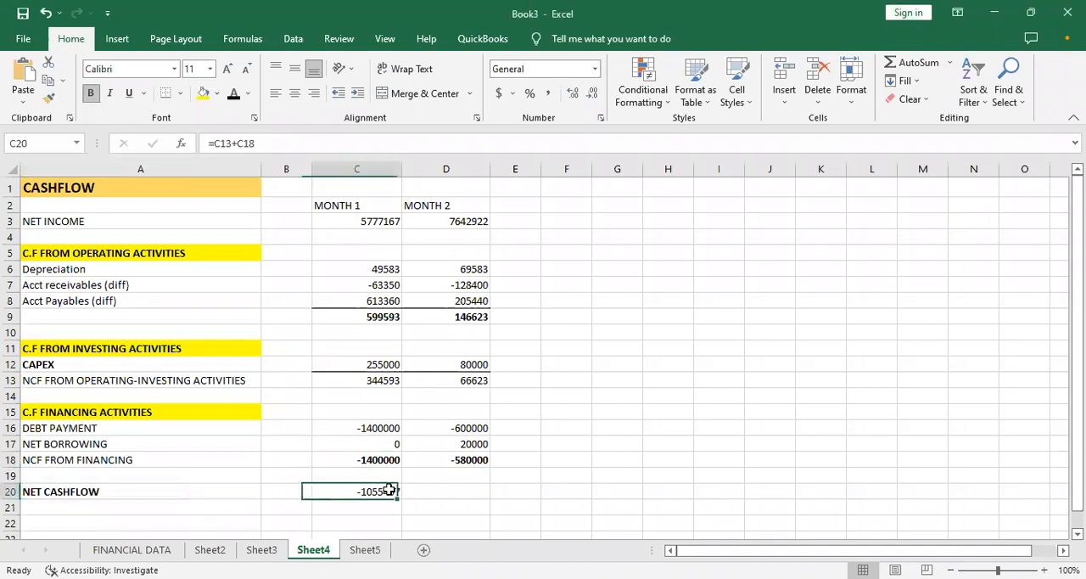
{"action": "key", "text": "ctrl+b"}
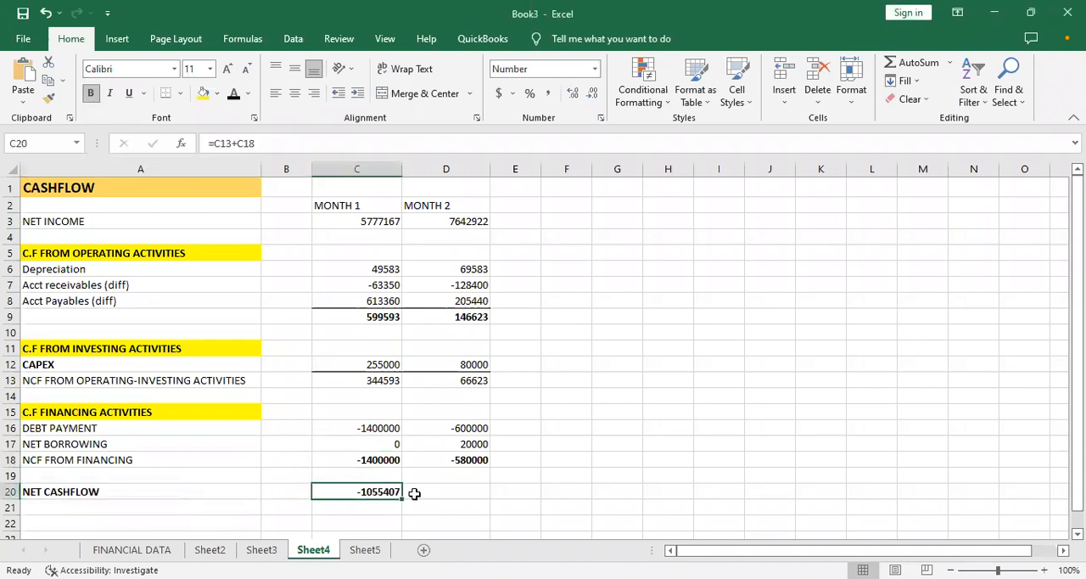
{"action": "left_click_drag", "start_coordinate": [403, 500], "coordinate": [463, 502]}
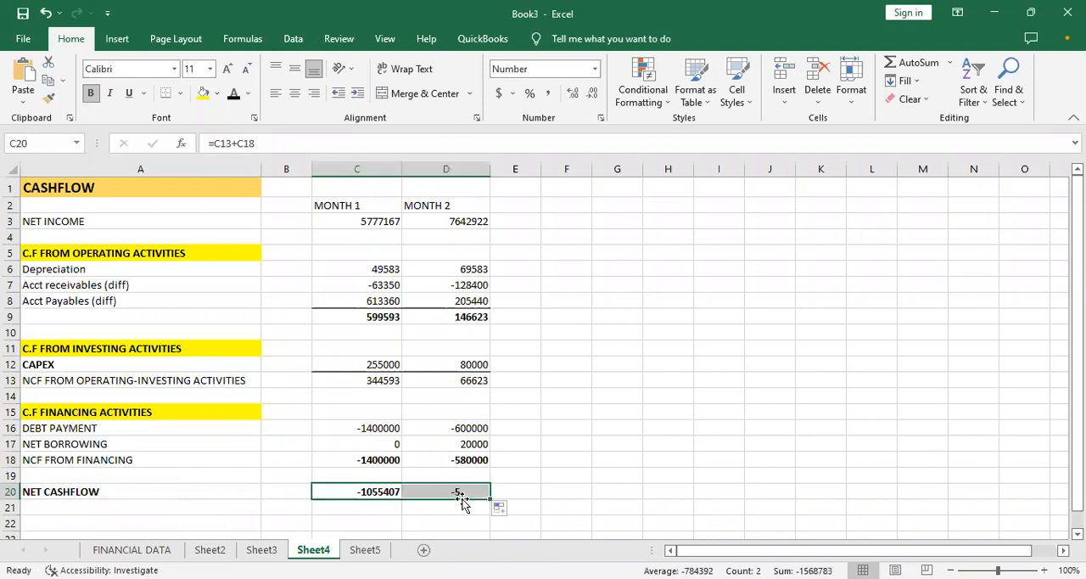
- Apply a Top and Double Bottom Border to the net cashflow values in C20:D20
{"action": "left_click", "coordinate": [346, 476]}
{"action": "left_click", "coordinate": [361, 492]}
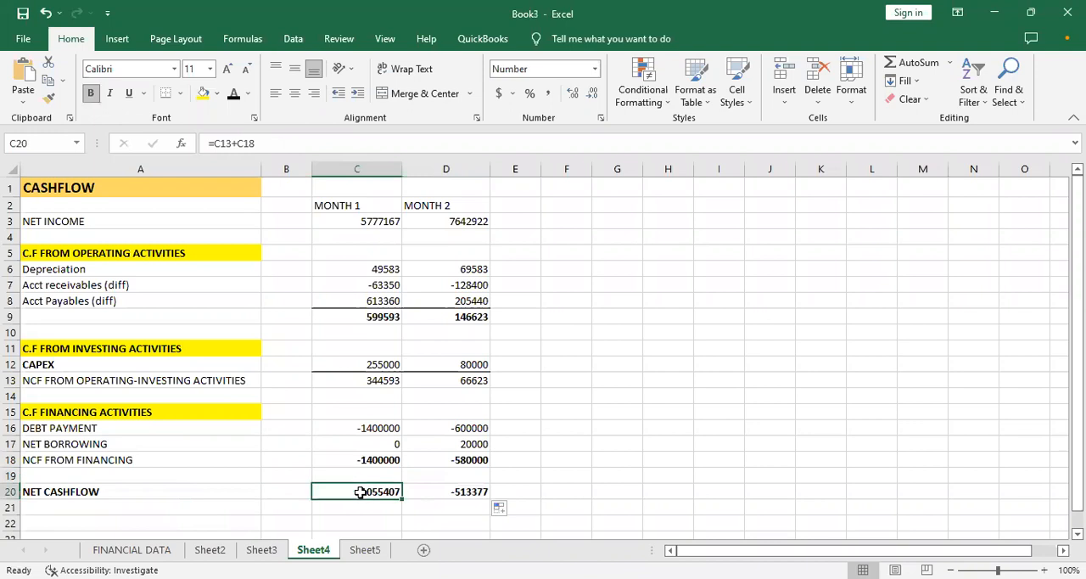
{"action": "left_click_drag", "start_coordinate": [360, 492], "coordinate": [396, 496]}
{"action": "left_click", "coordinate": [392, 504]}
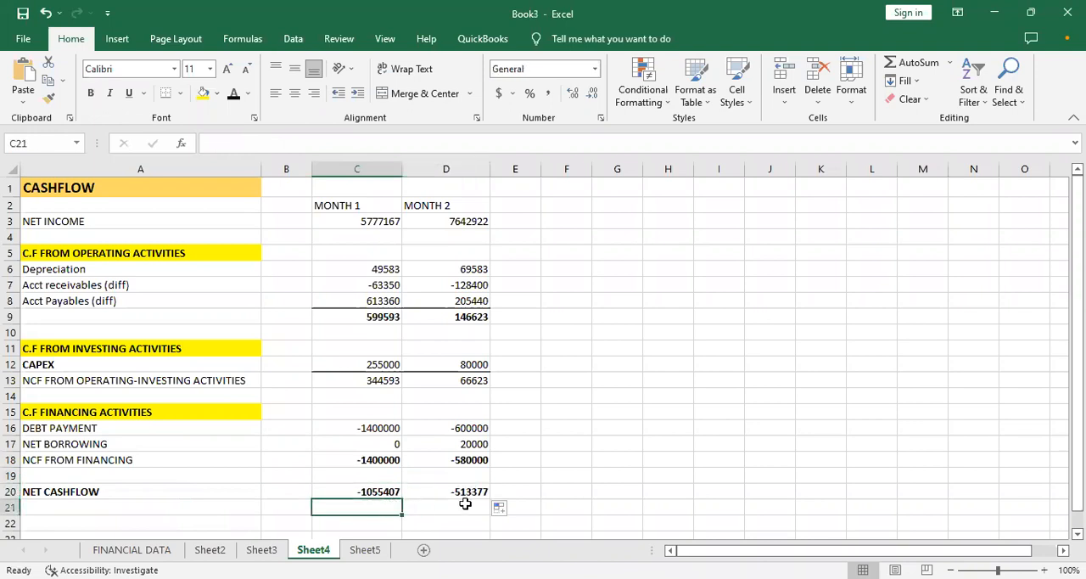
{"action": "left_click", "coordinate": [392, 492]}
{"action": "left_click_drag", "start_coordinate": [395, 492], "coordinate": [424, 479]}
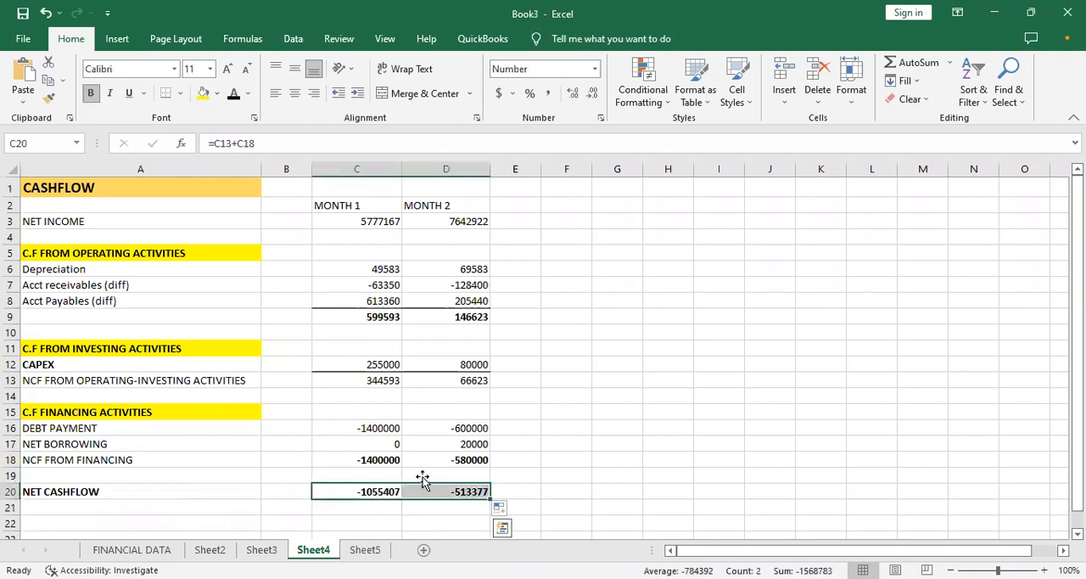
{"action": "left_click", "coordinate": [180, 93]}
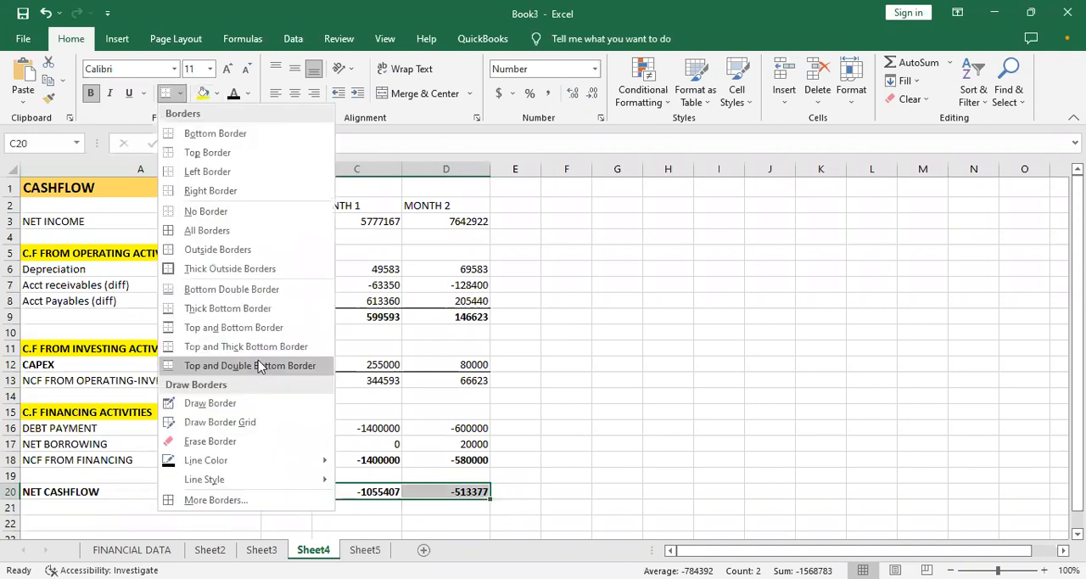
{"action": "left_click", "coordinate": [258, 365]}
{"action": "left_click", "coordinate": [570, 459]}
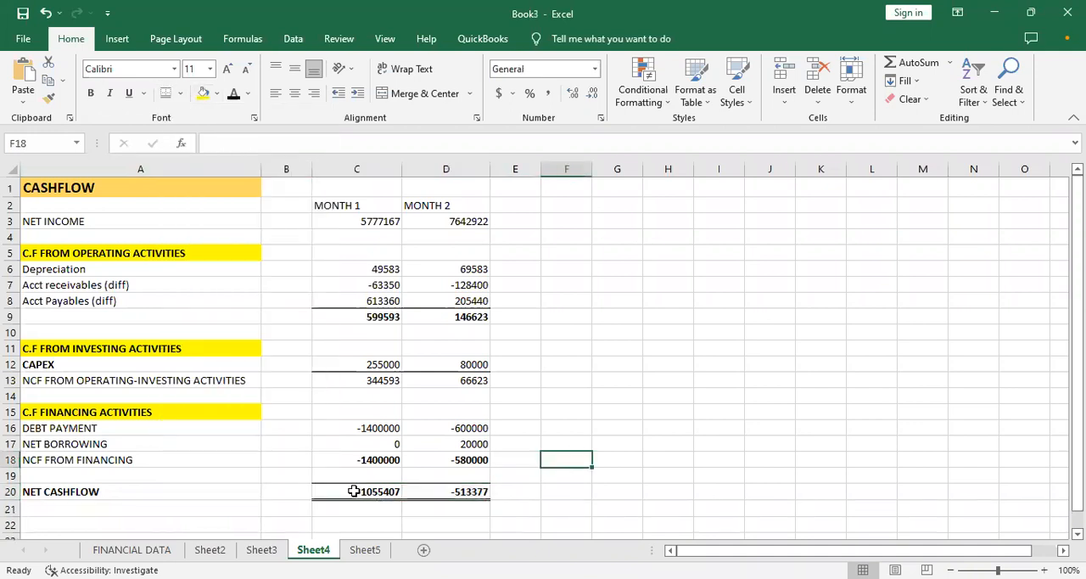
- On Sheet5, calculate month 1 Cash in C5 with the formula =B5+Sheet4!C20, adding net cashflow to the opening cash
{"action": "left_click", "coordinate": [355, 550]}
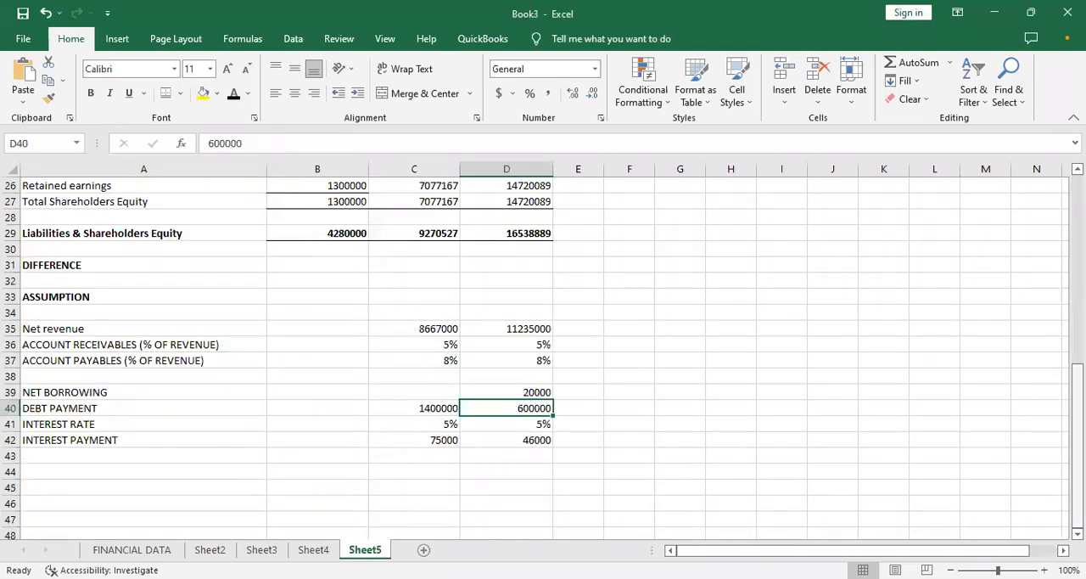
{"action": "scroll", "coordinate": [543, 356], "scroll_direction": "up", "scroll_amount": 8}
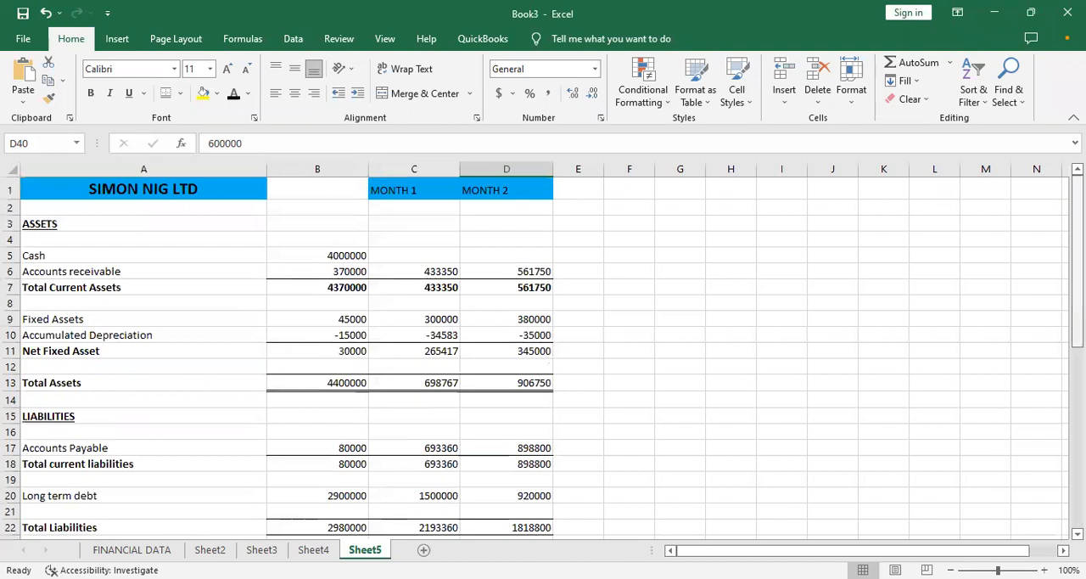
{"action": "left_click", "coordinate": [334, 258]}
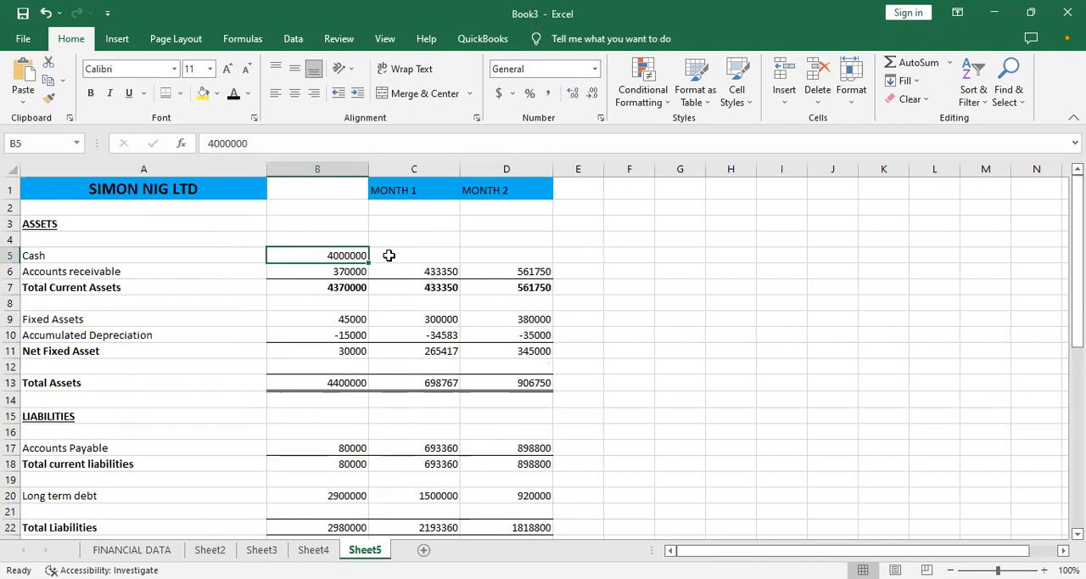
{"action": "left_click", "coordinate": [388, 255]}
{"action": "type", "text": "-="}
{"action": "key", "text": "BackSpace"}
{"action": "key", "text": "BackSpace"}
{"action": "type", "text": "="}
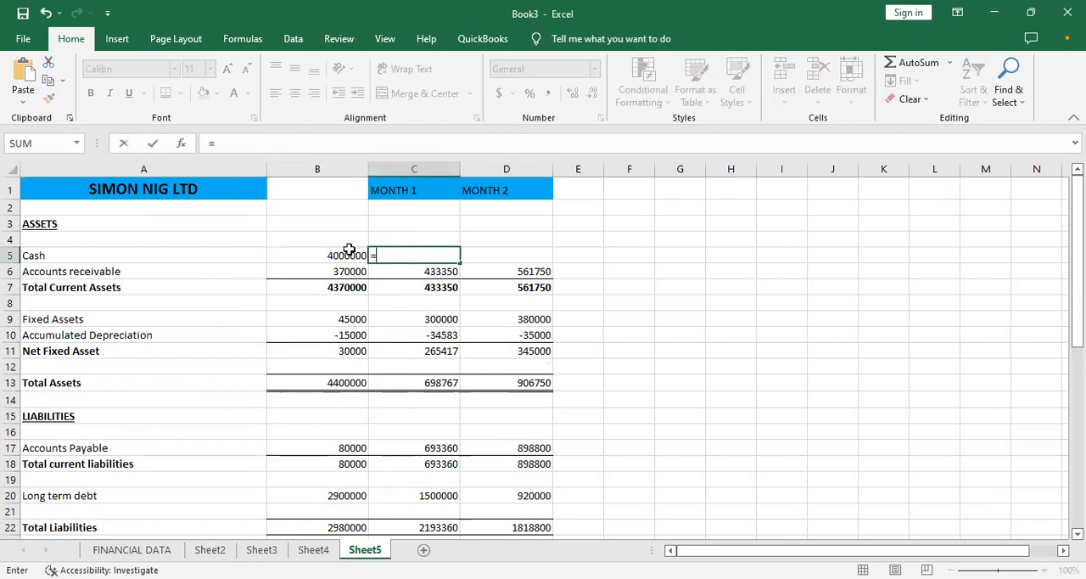
{"action": "left_click", "coordinate": [347, 253]}
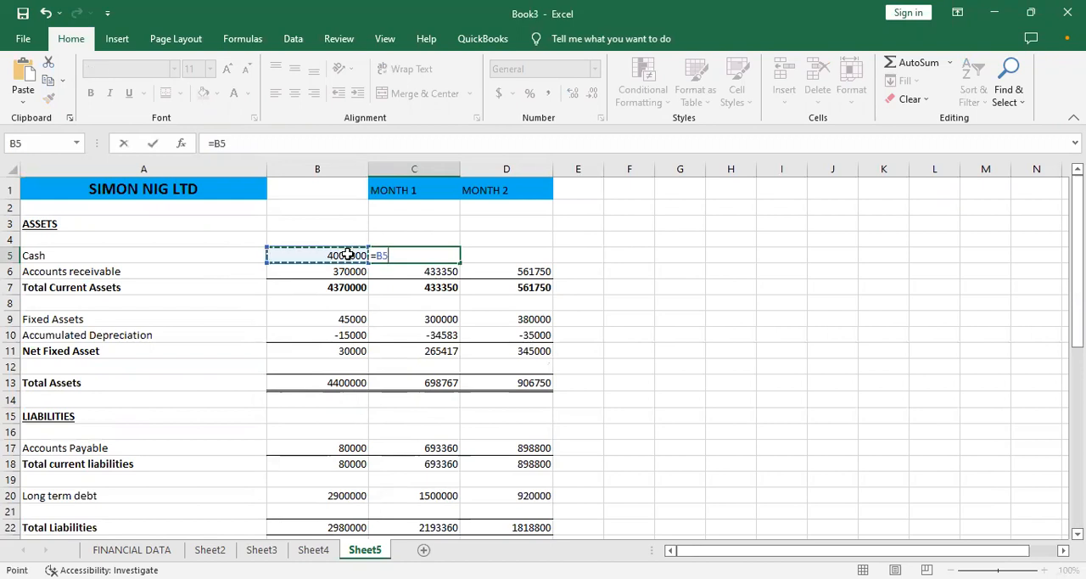
{"action": "type", "text": "+"}
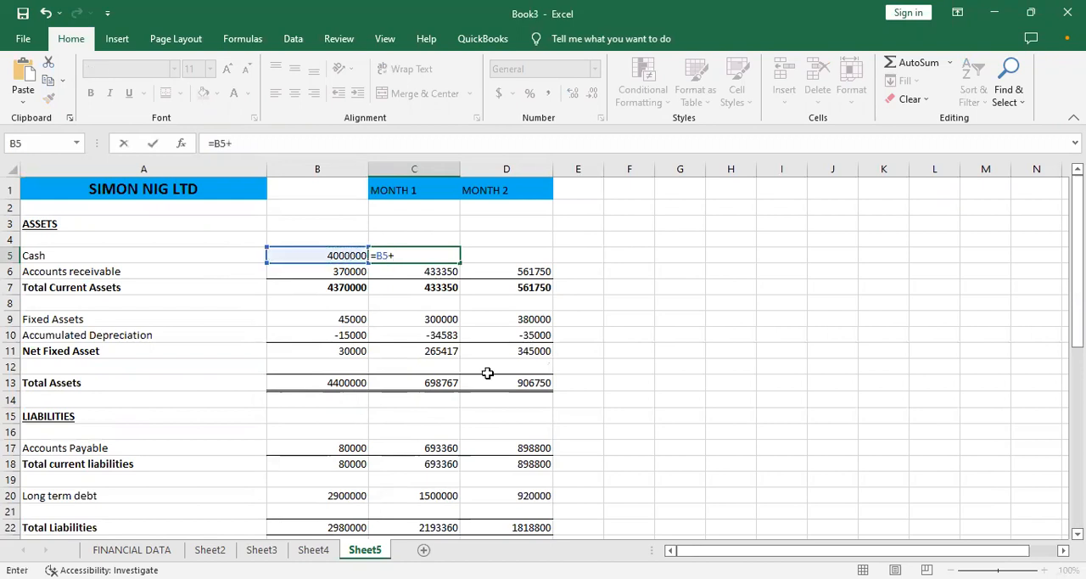
{"action": "left_click", "coordinate": [315, 550]}
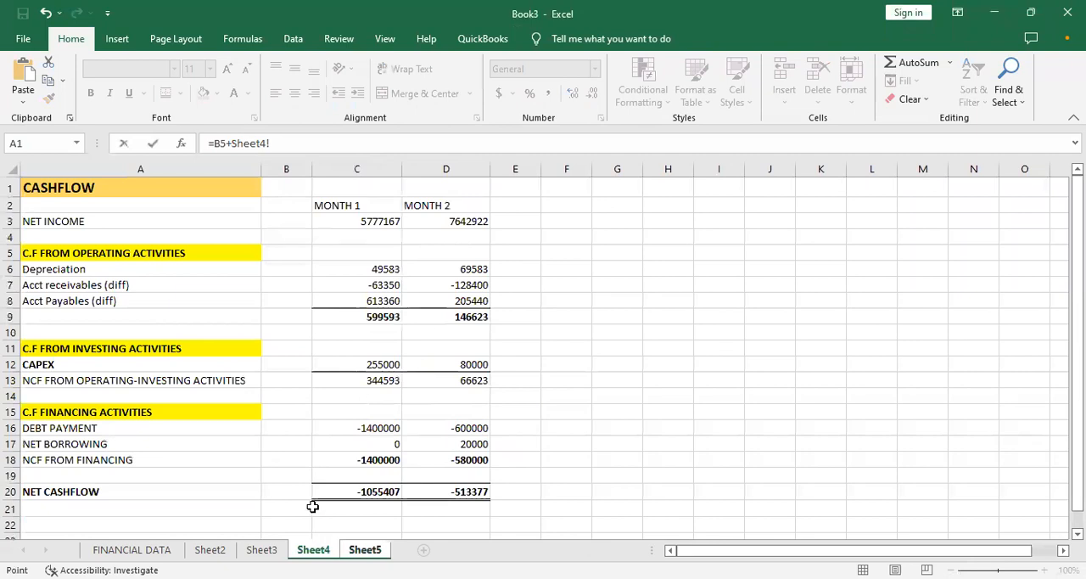
{"action": "left_click", "coordinate": [354, 493]}
{"action": "key", "text": "Return"}
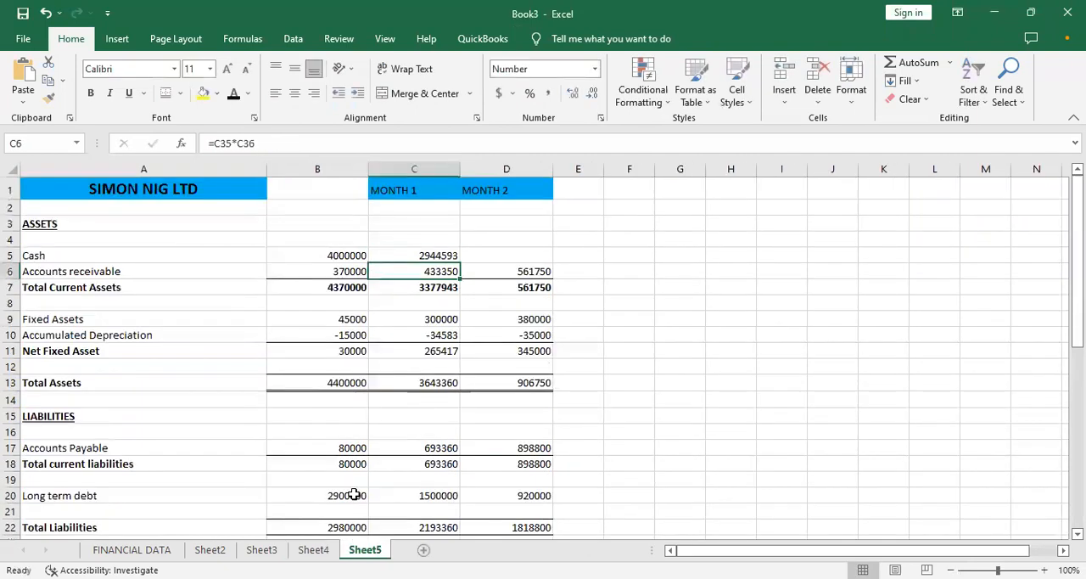
- Fill the month 1 Cash formula from C5 across to month 2 in D5
{"action": "left_click", "coordinate": [425, 256]}
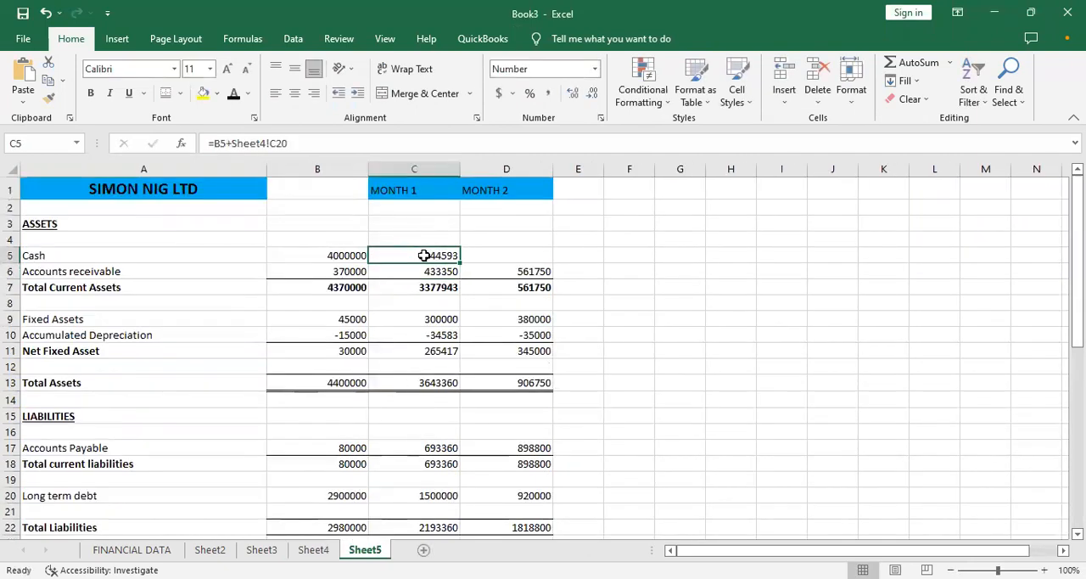
{"action": "left_click_drag", "start_coordinate": [459, 265], "coordinate": [556, 255]}
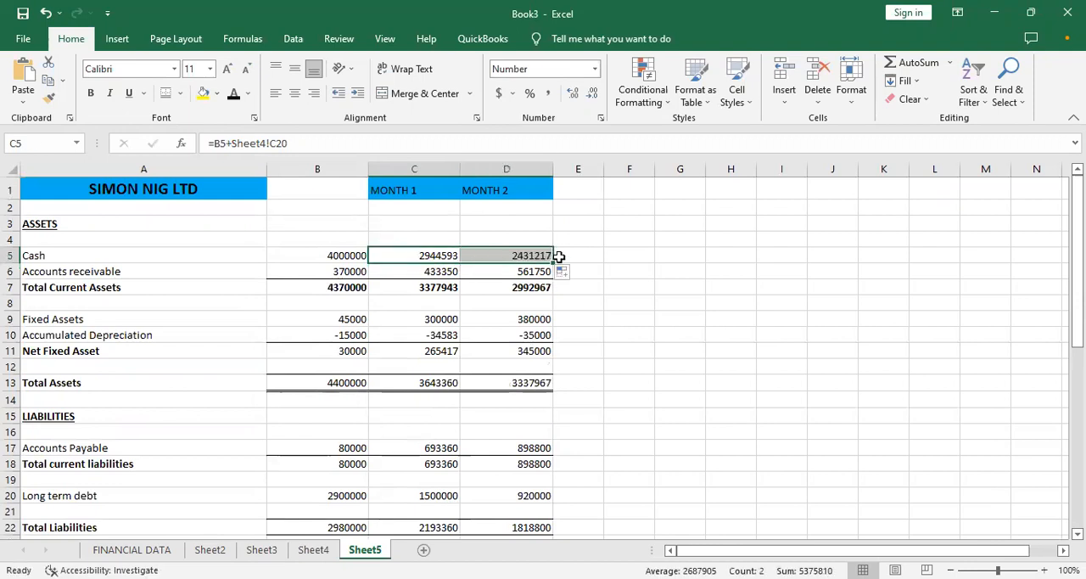
{"action": "left_click", "coordinate": [666, 271]}
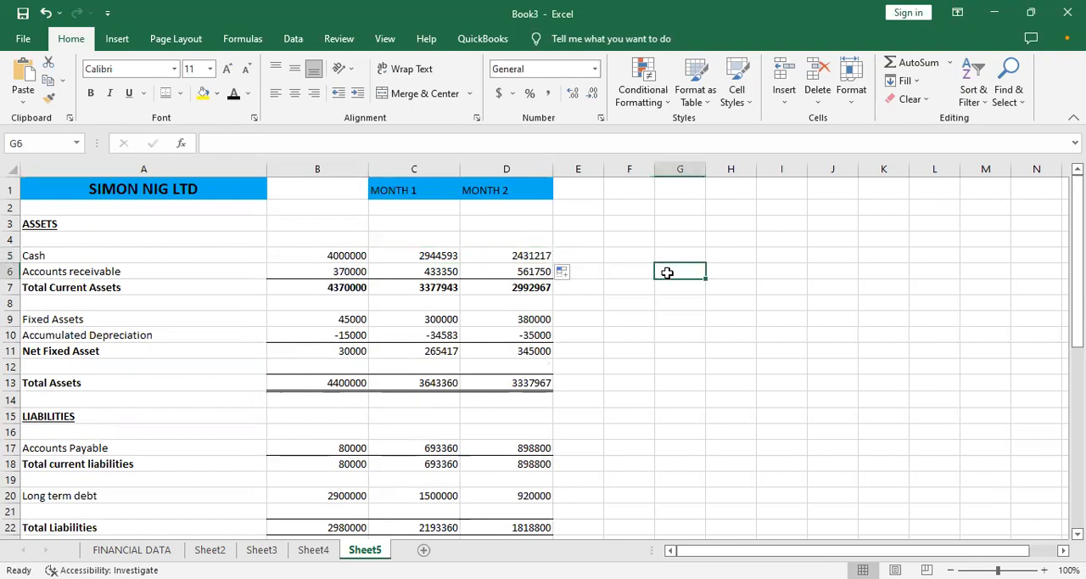
- Start a formula in B31 of the DIFFERENCE row, with the Total Assets row in view
{"action": "left_click_drag", "start_coordinate": [1077, 213], "coordinate": [1077, 328]}
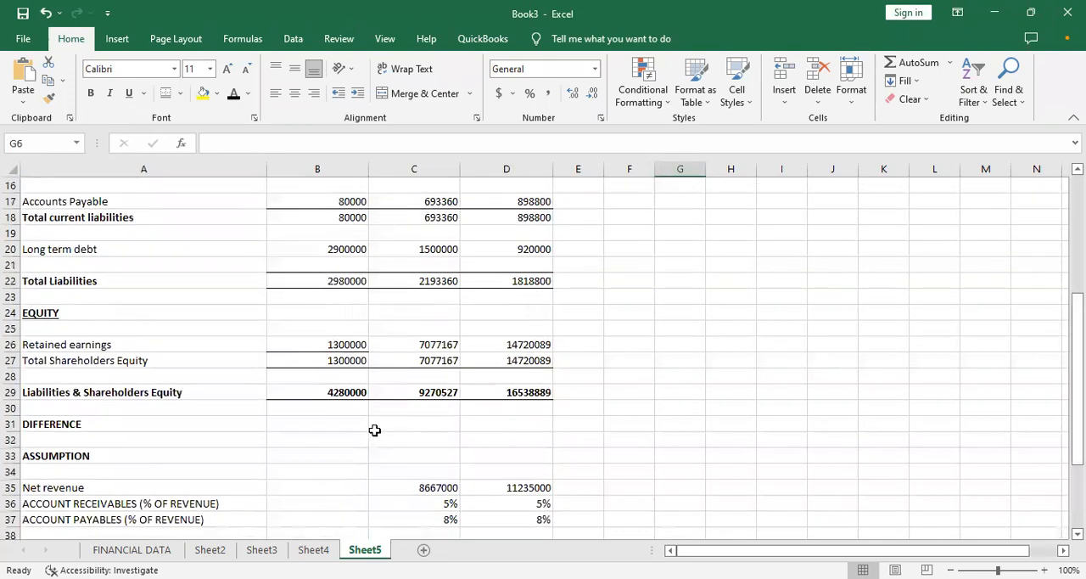
{"action": "left_click", "coordinate": [408, 424]}
{"action": "left_click", "coordinate": [345, 426]}
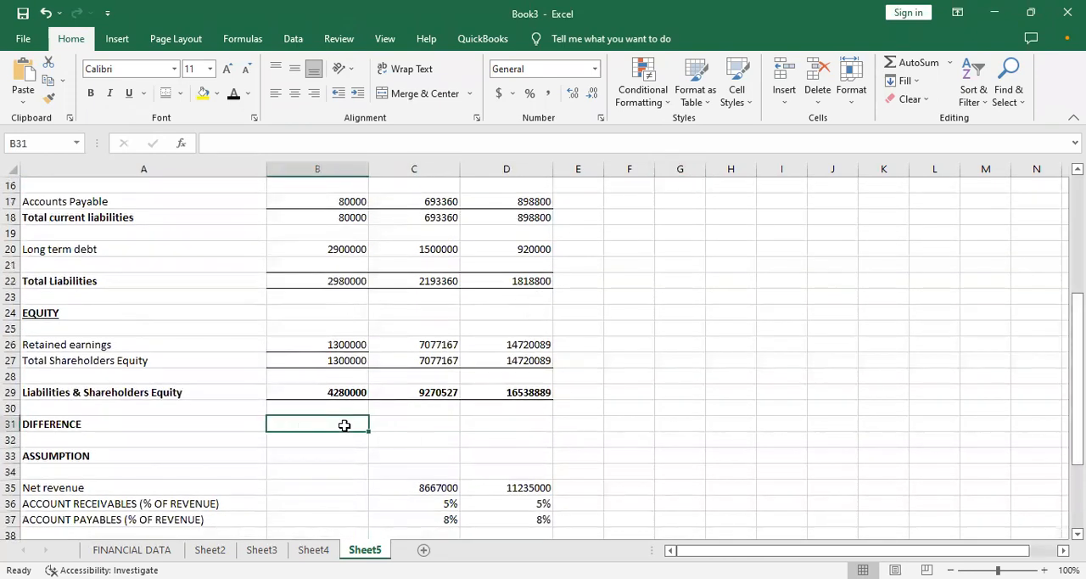
{"action": "type", "text": "="}
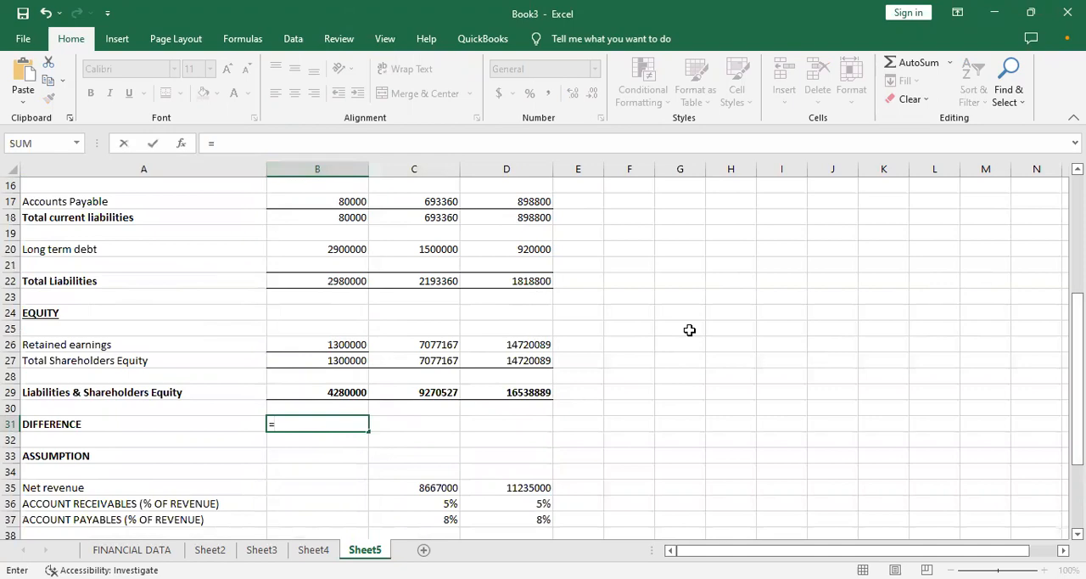
{"action": "left_click_drag", "start_coordinate": [1078, 362], "coordinate": [1078, 322]}
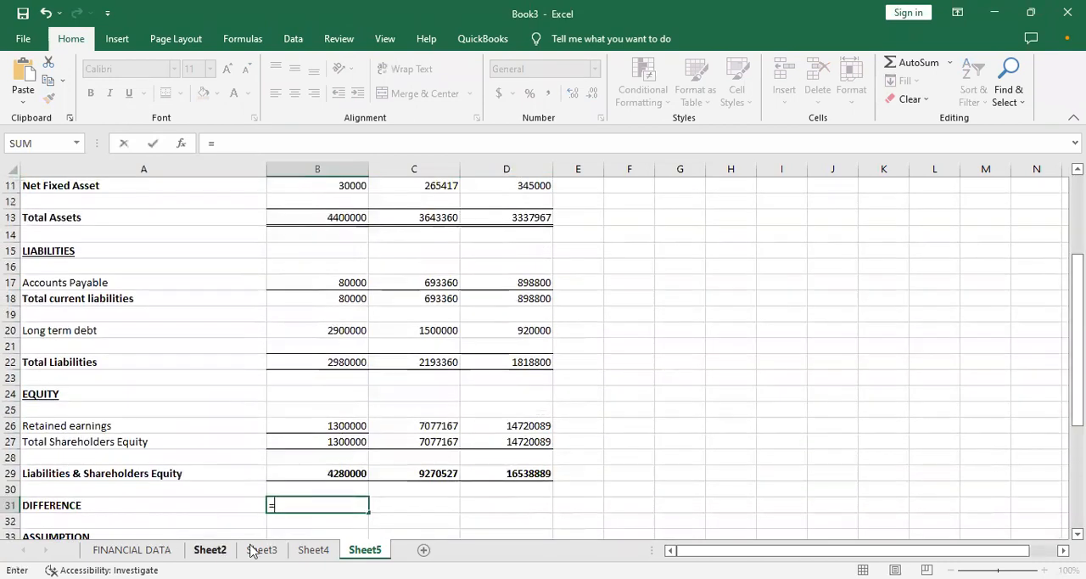
- Examine the income statement, financial position, cashflow and CAPEX links on the FINANCIAL DATA sheet
{"action": "left_click", "coordinate": [306, 549]}
{"action": "left_click", "coordinate": [261, 549]}
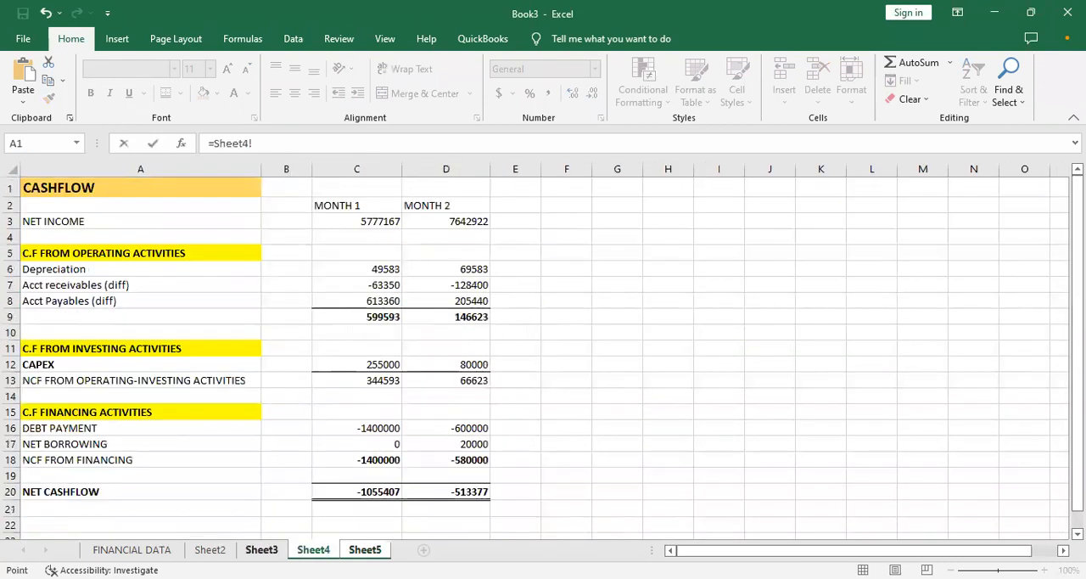
{"action": "left_click", "coordinate": [151, 549]}
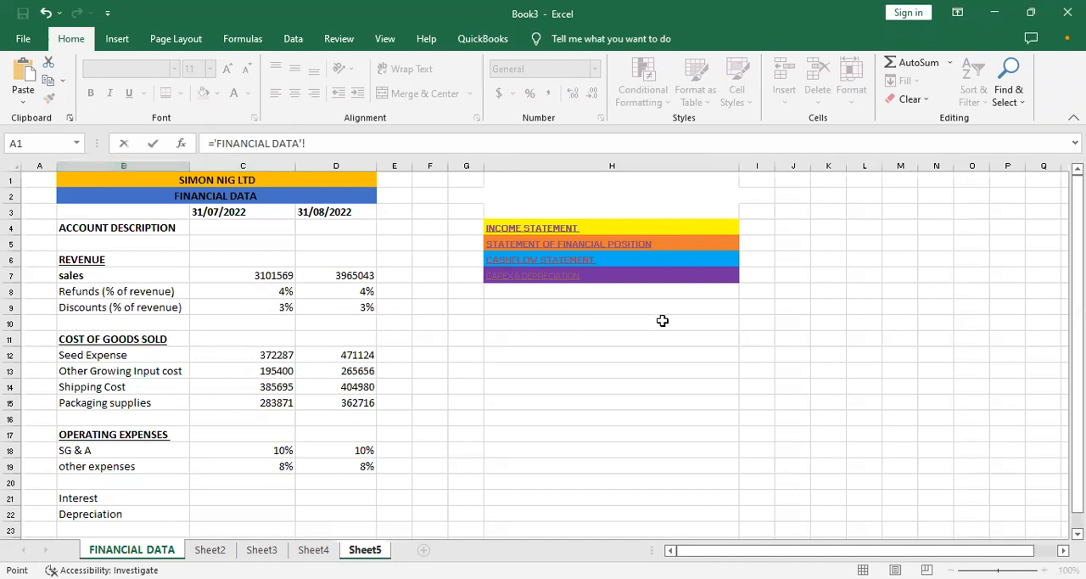
{"action": "left_click", "coordinate": [512, 229]}
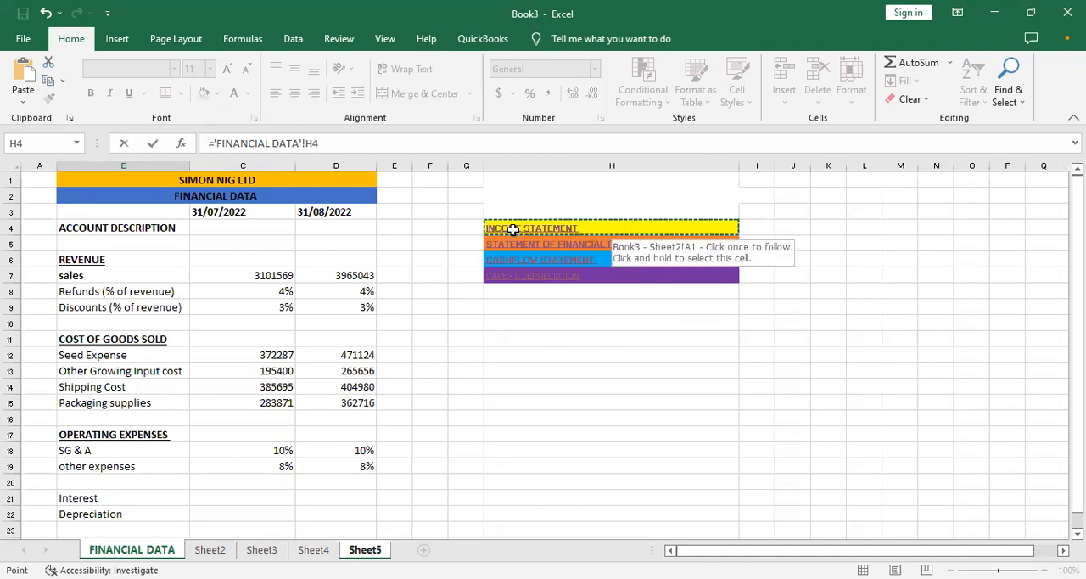
{"action": "left_click", "coordinate": [523, 246]}
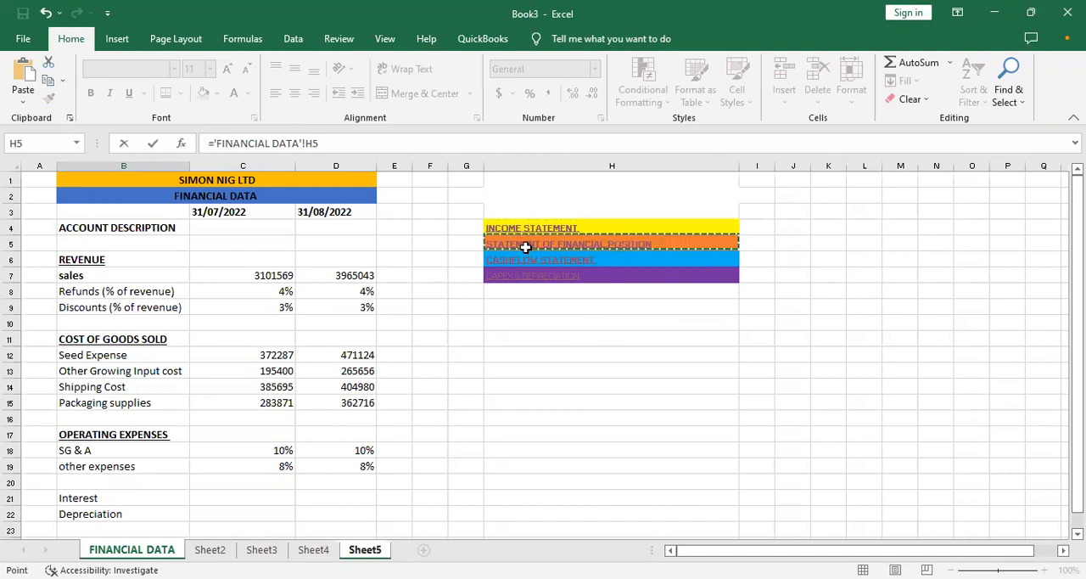
{"action": "left_click", "coordinate": [533, 260]}
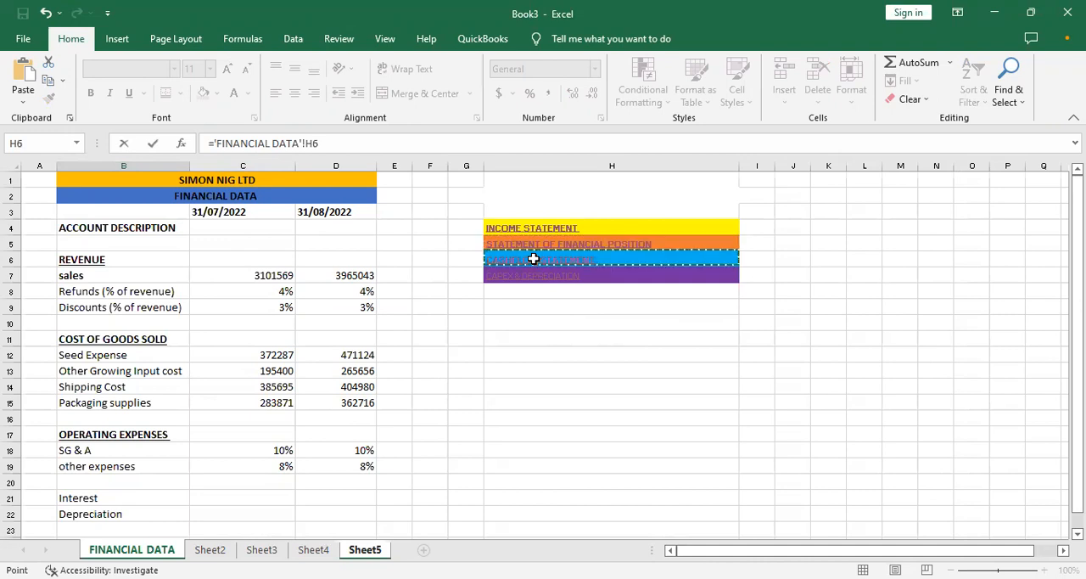
{"action": "left_click", "coordinate": [538, 271]}
{"action": "left_click", "coordinate": [529, 231]}
{"action": "left_click", "coordinate": [533, 245]}
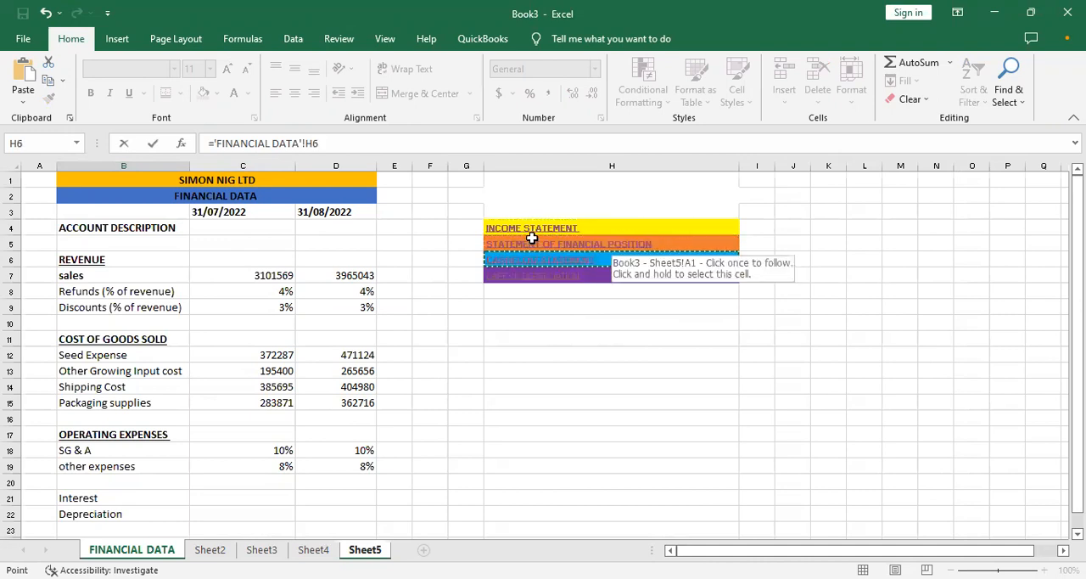
{"action": "left_click", "coordinate": [529, 231]}
{"action": "left_click", "coordinate": [565, 337]}
{"action": "left_click", "coordinate": [523, 228]}
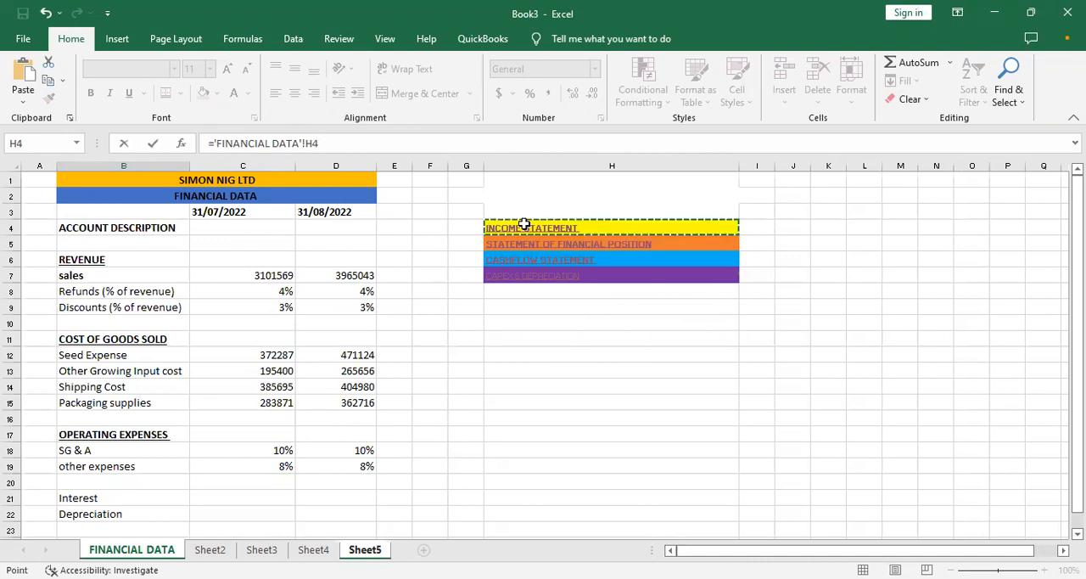
{"action": "left_click", "coordinate": [528, 244]}
{"action": "left_click", "coordinate": [544, 272]}
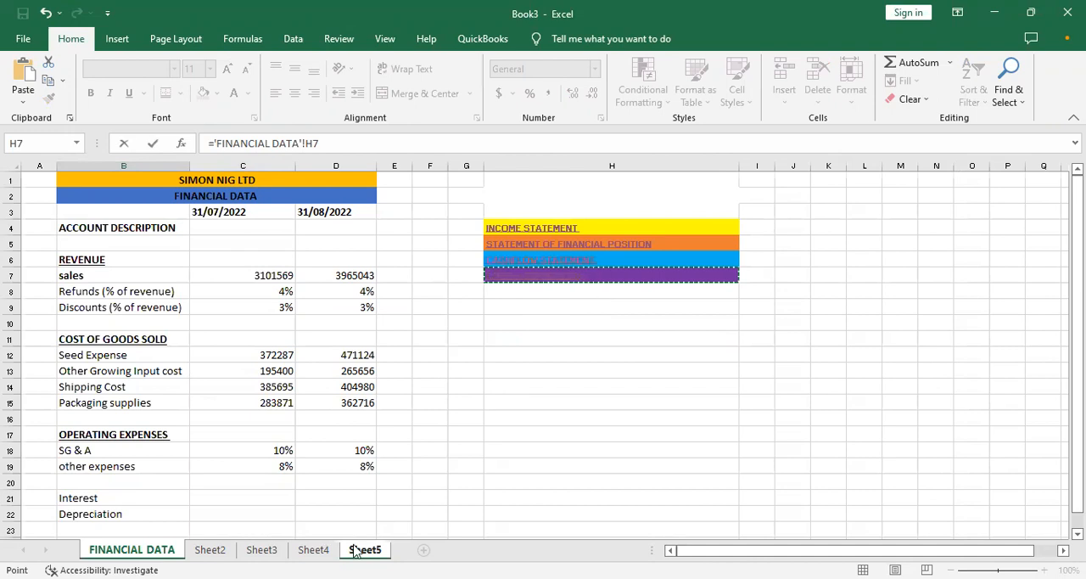
- Look through Sheet2, Sheet3 and Sheet4, and return to the balance sheet on Sheet5
{"action": "left_click", "coordinate": [219, 550]}
{"action": "left_click", "coordinate": [262, 550]}
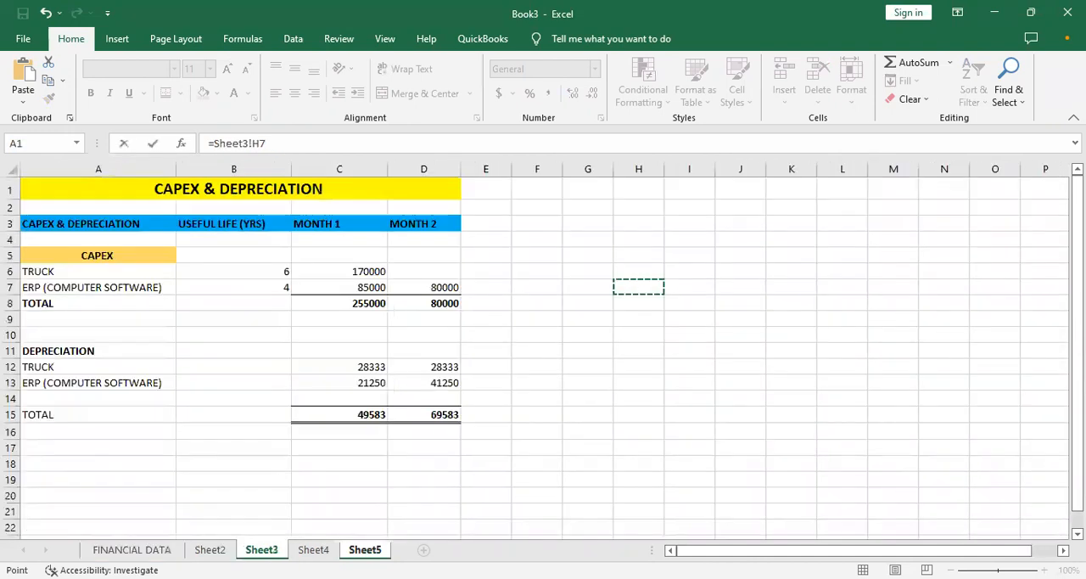
{"action": "left_click", "coordinate": [313, 550]}
{"action": "left_click", "coordinate": [365, 550]}
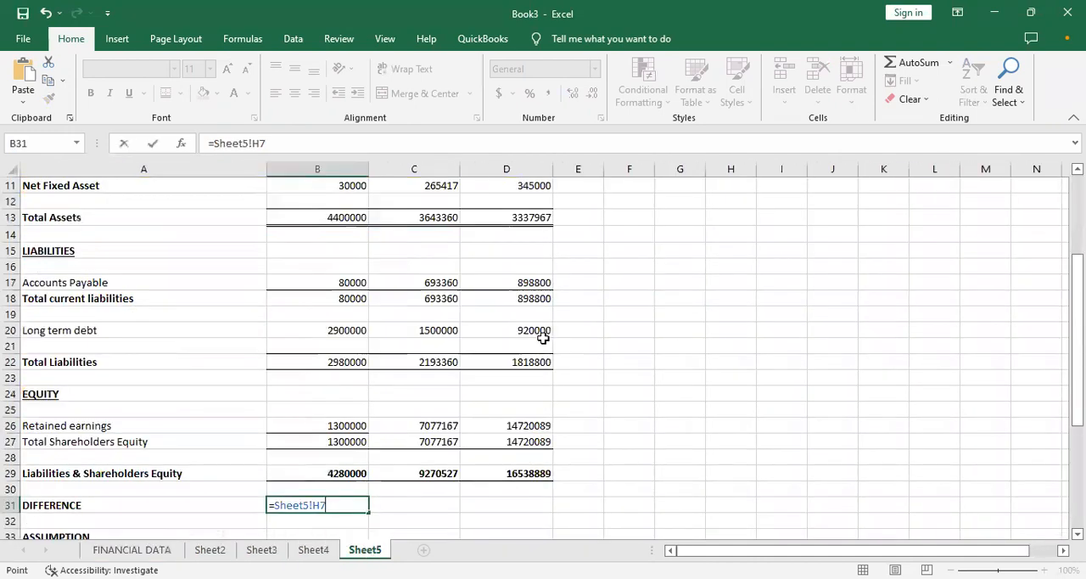
{"action": "left_click", "coordinate": [628, 329]}
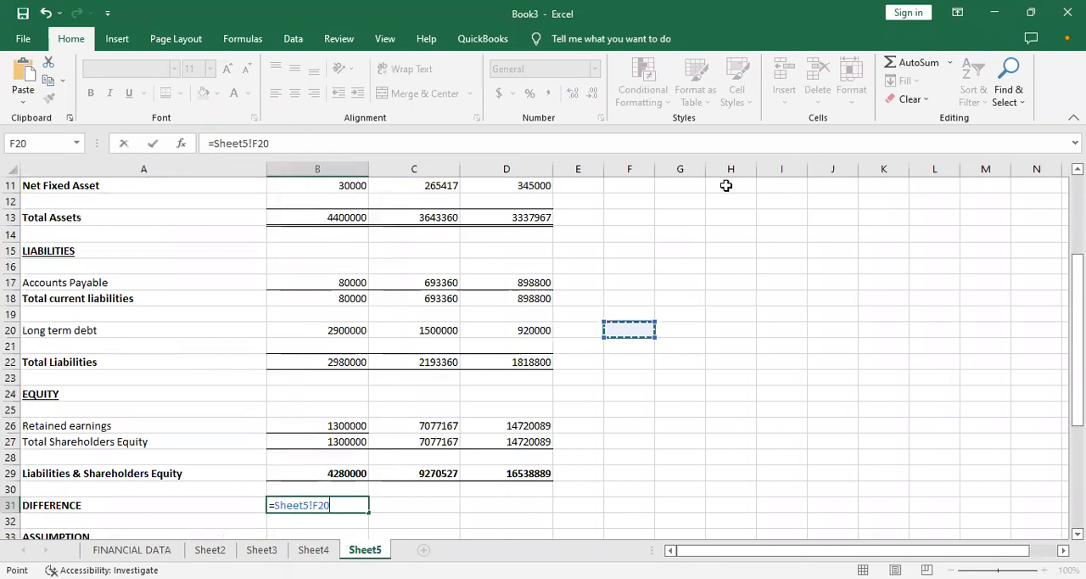